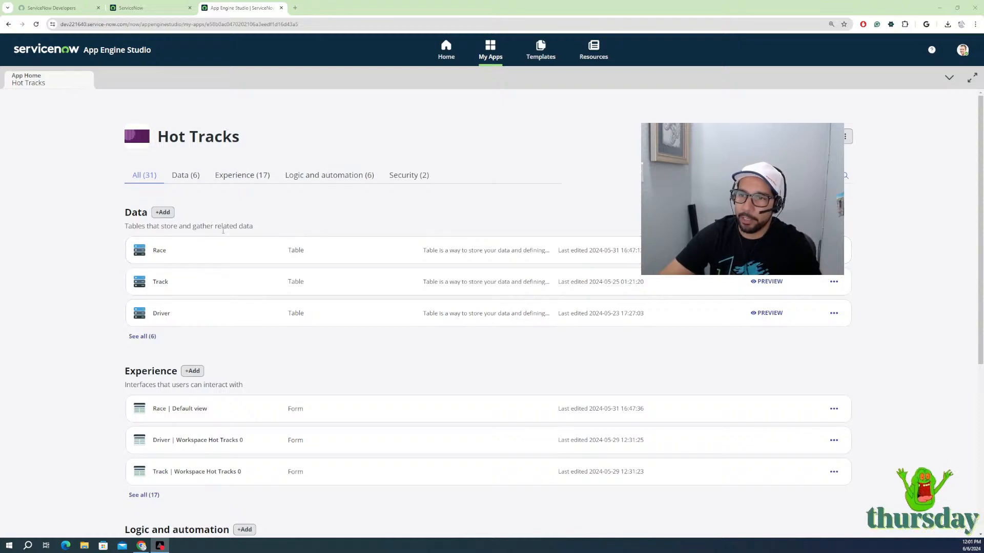
Step: Open the Race table of Hot Tracks and open the match record R1M7 F1 VS Raptor
{"action": "left_click", "coordinate": [170, 257]}
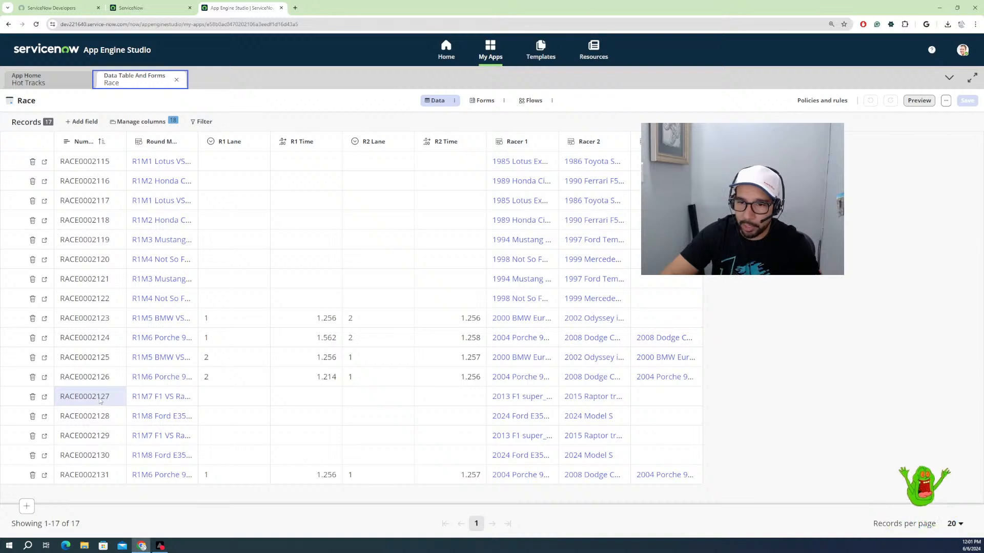
{"action": "left_click", "coordinate": [138, 399]}
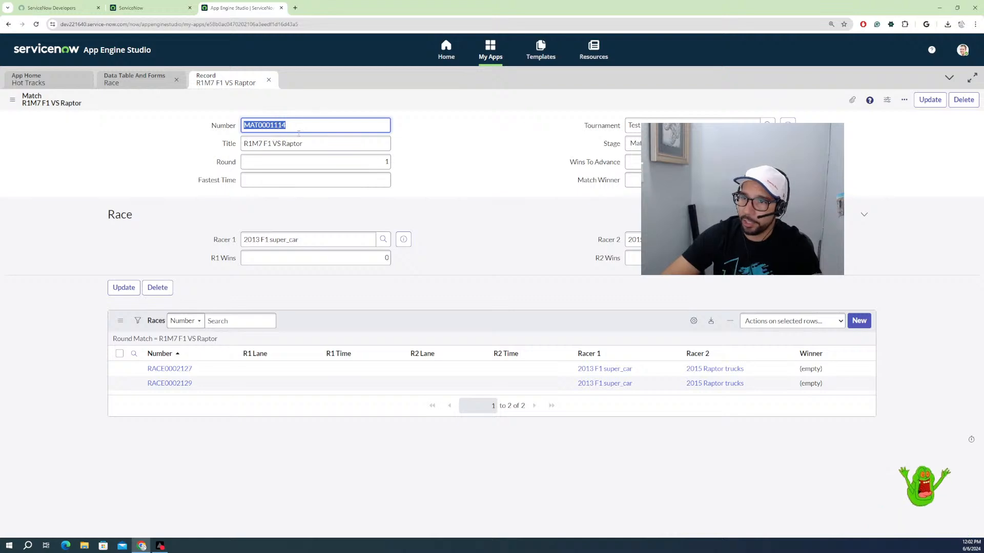
{"action": "left_click_drag", "start_coordinate": [244, 144], "coordinate": [317, 142]}
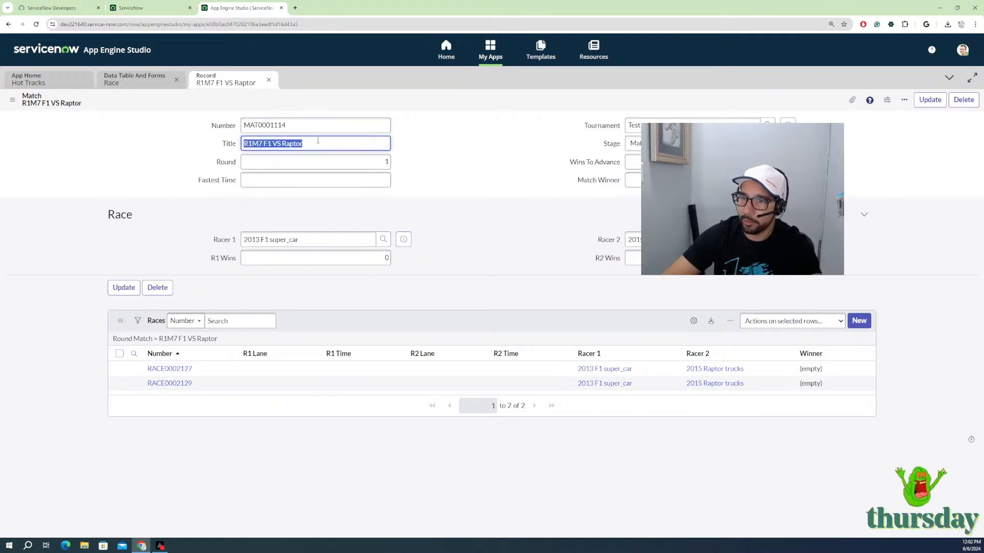
Step: Open race RACE0002127 from the match and assign R1 Lane 1 and R2 Lane 2
{"action": "left_click", "coordinate": [172, 370]}
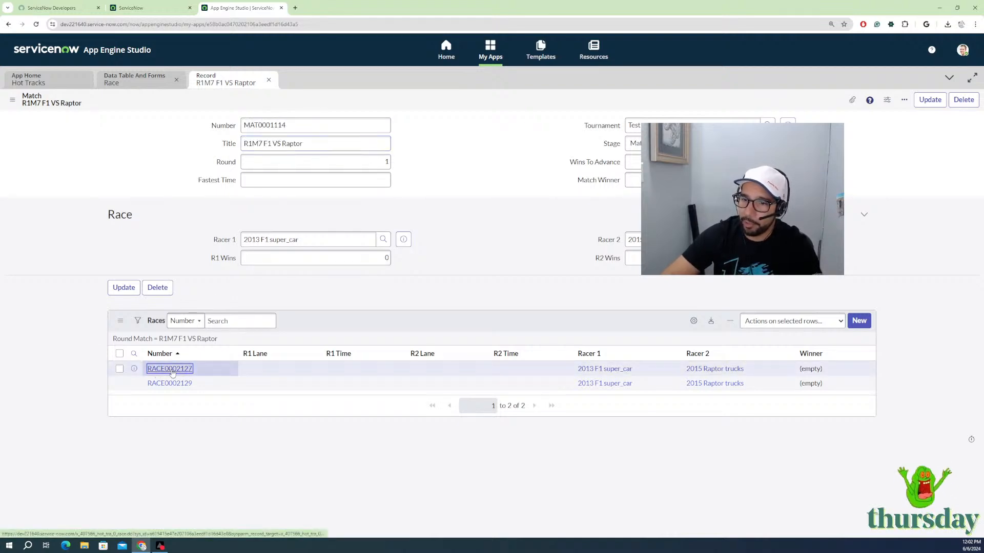
{"action": "left_click", "coordinate": [345, 180]}
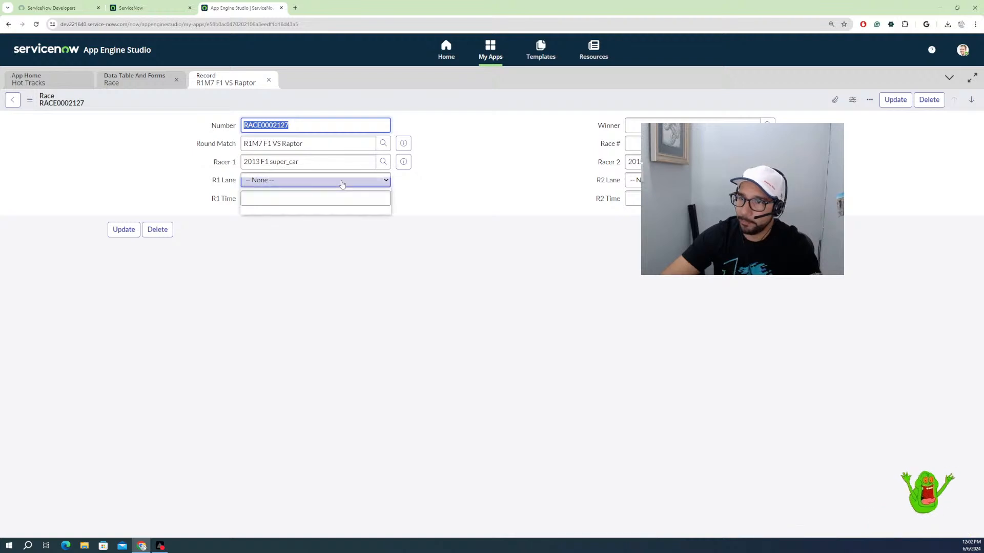
{"action": "left_click", "coordinate": [313, 206]}
{"action": "left_click", "coordinate": [635, 180]}
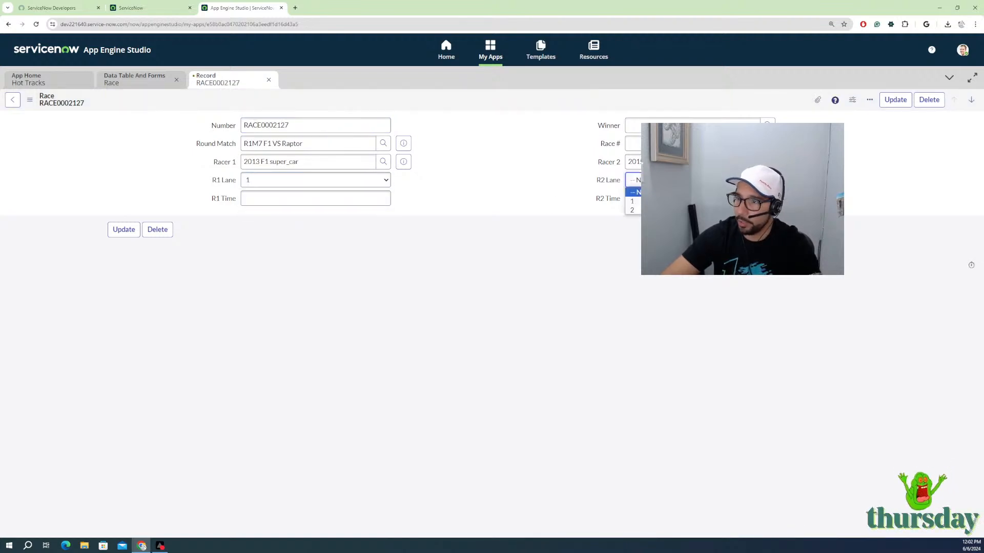
{"action": "left_click", "coordinate": [633, 210]}
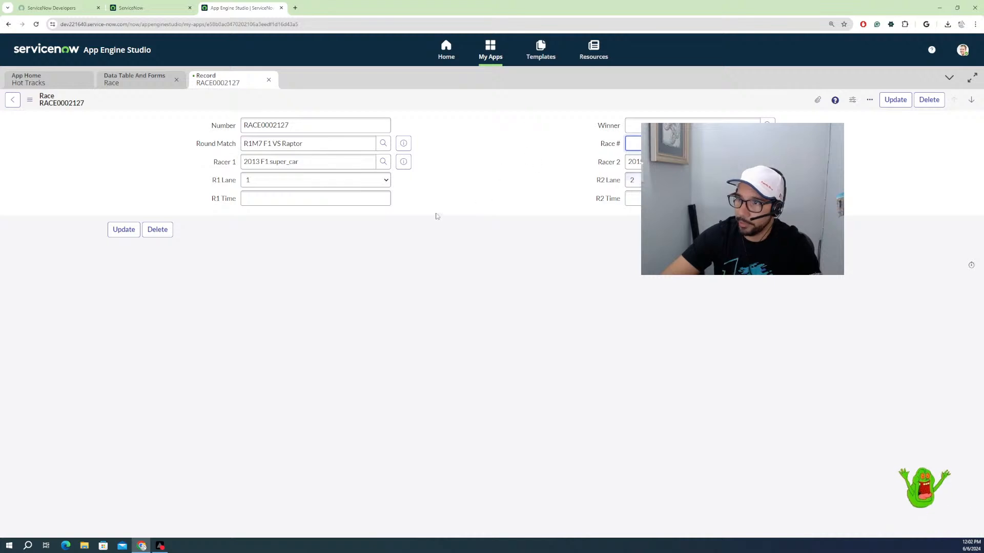
Step: Set R1 Time to 1.256 and R2 Time to 1.258 for this race and save the record
{"action": "left_click", "coordinate": [313, 202]}
{"action": "type", "text": "1"}
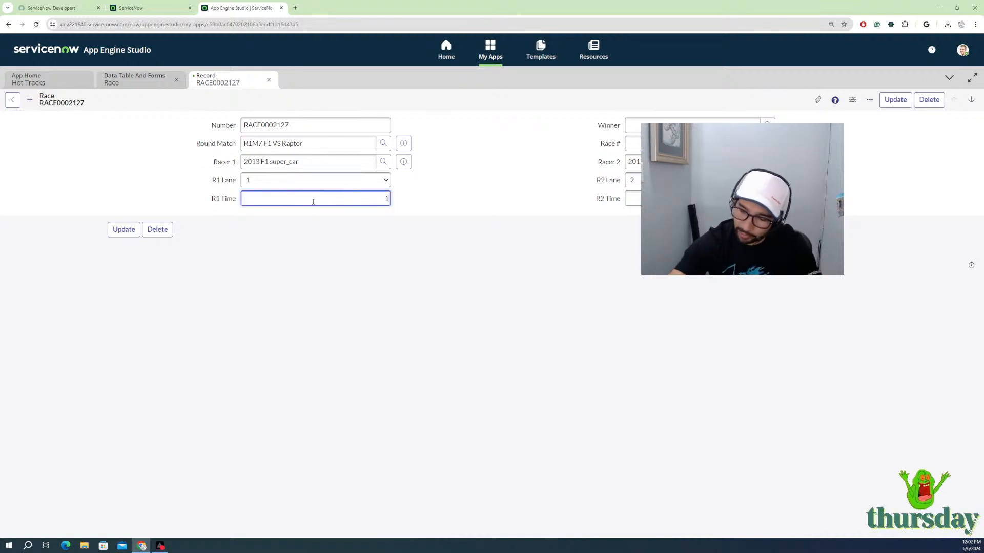
{"action": "type", "text": ".256"}
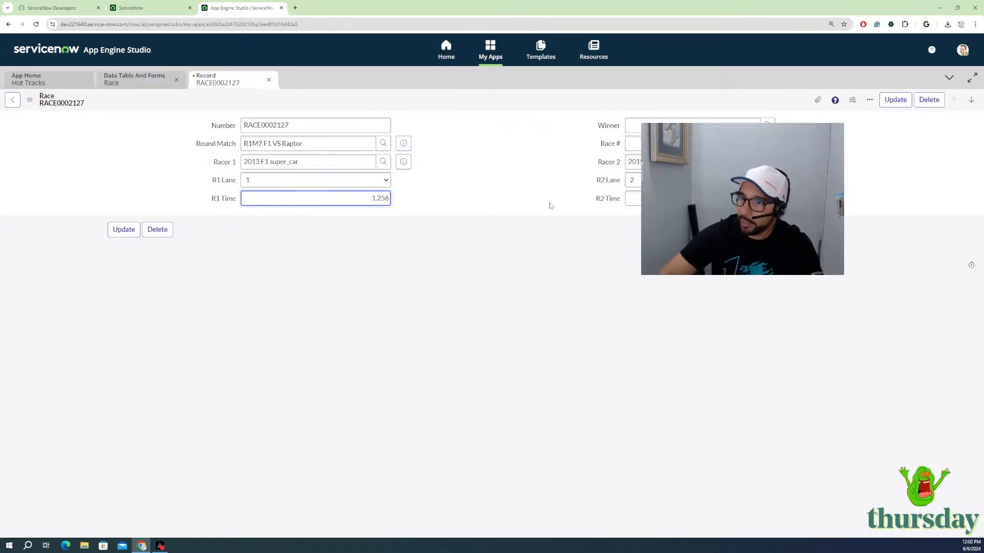
{"action": "left_click", "coordinate": [639, 198]}
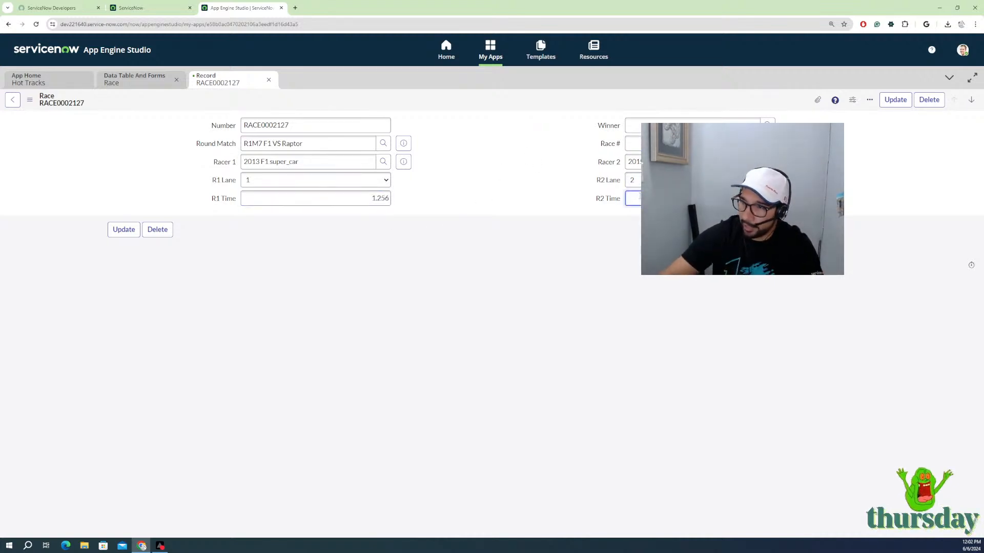
{"action": "left_click", "coordinate": [124, 230]}
{"action": "right_click", "coordinate": [264, 101]}
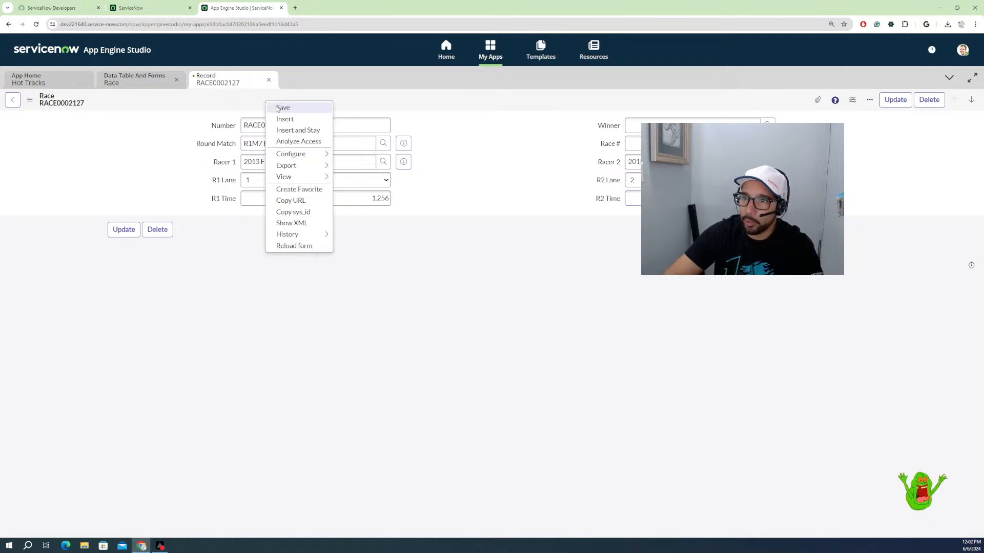
{"action": "left_click", "coordinate": [275, 106]}
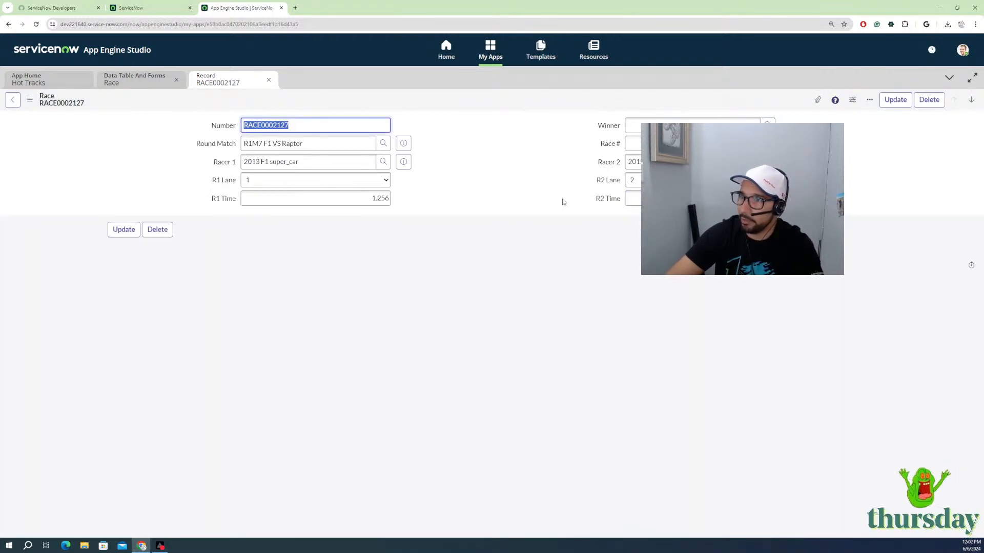
Step: Reload the race form to check its winner, then return to the match and check the R1 Wins and R2 Wins fields
{"action": "right_click", "coordinate": [569, 105]}
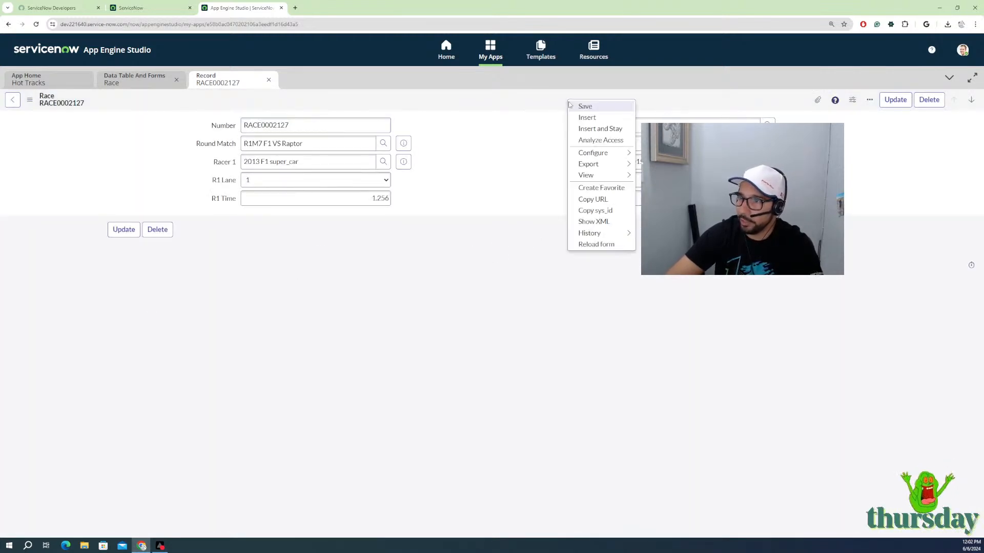
{"action": "left_click", "coordinate": [595, 244]}
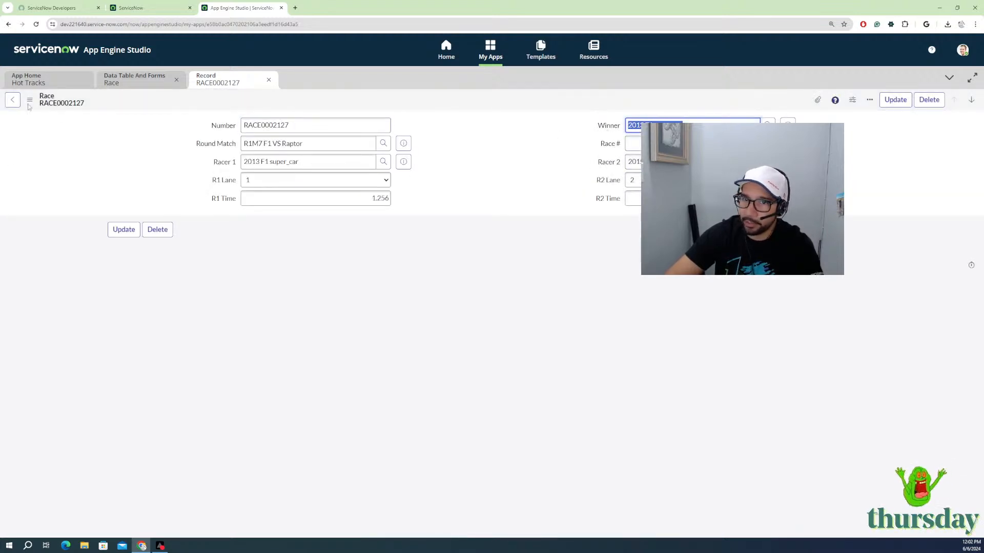
{"action": "left_click", "coordinate": [12, 100]}
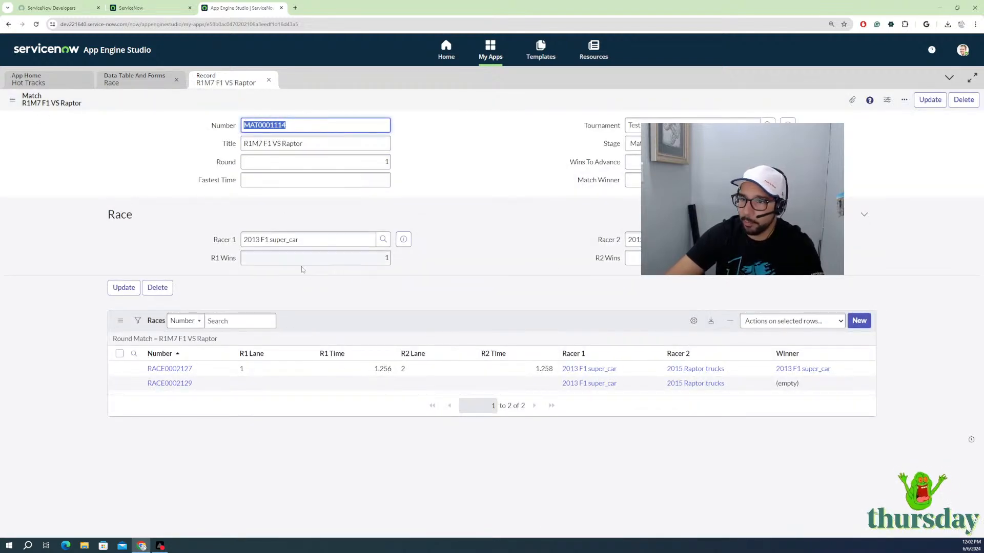
{"action": "double_click", "coordinate": [371, 259]}
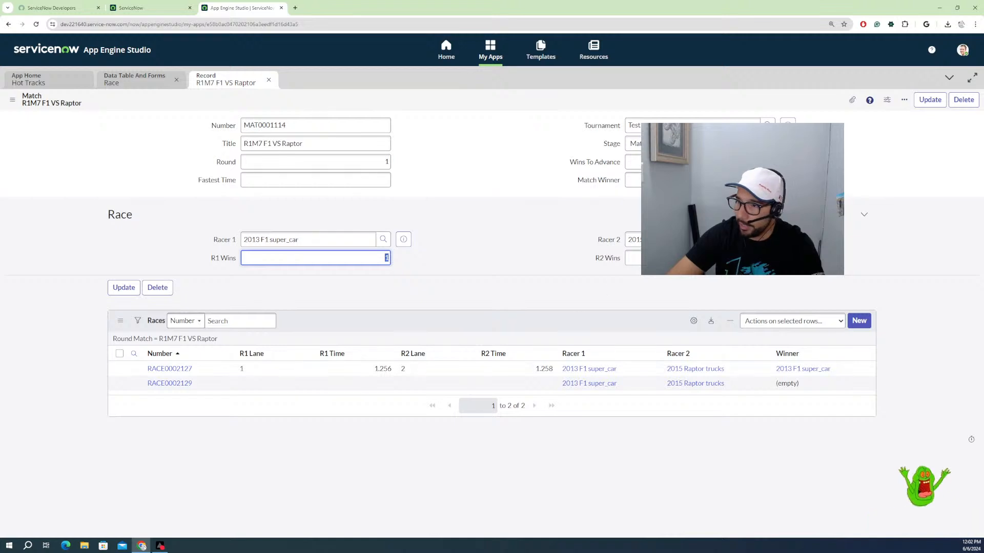
{"action": "left_click", "coordinate": [699, 258]}
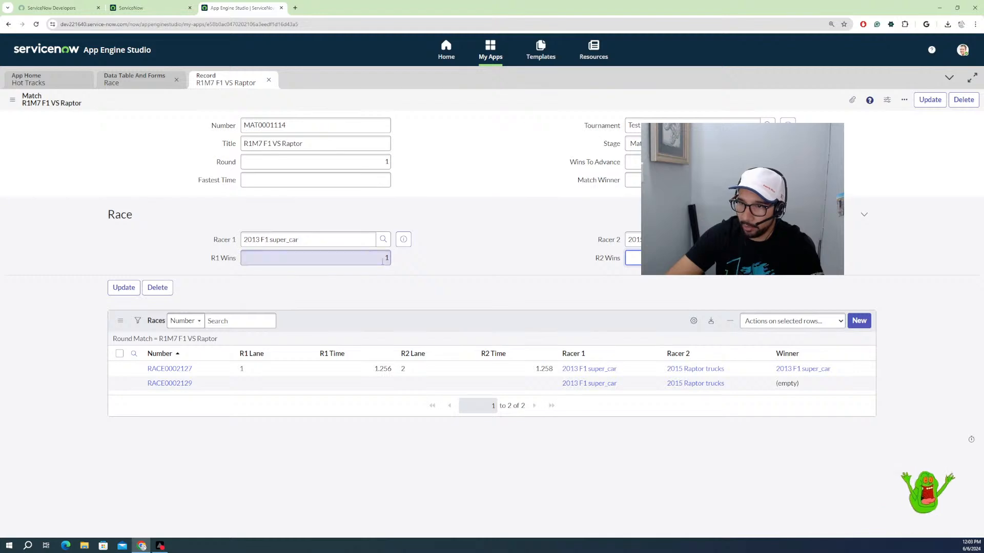
Step: Open race RACE0002129 from the match and assign R1 Lane 2 and R2 Lane 1
{"action": "left_click", "coordinate": [171, 385]}
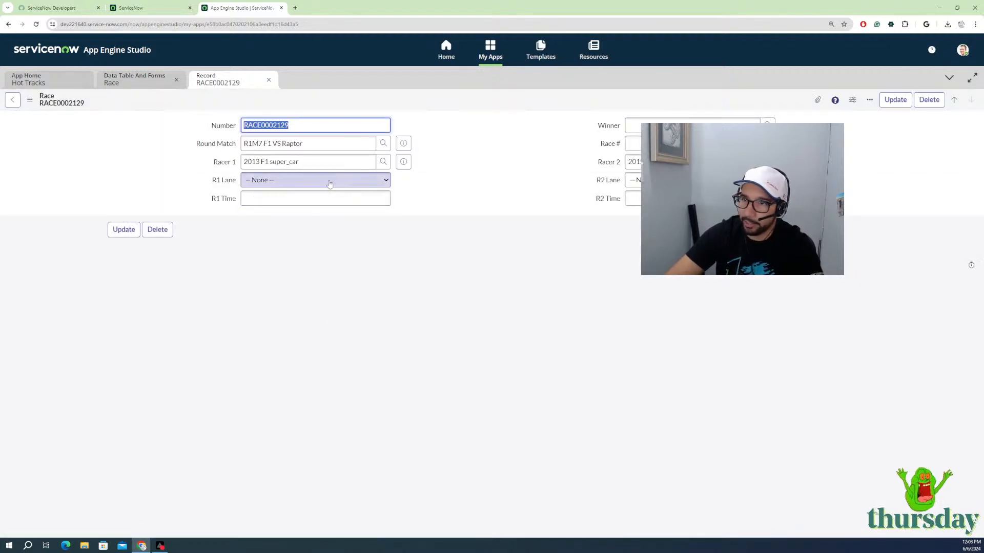
{"action": "left_click", "coordinate": [329, 181]}
{"action": "left_click", "coordinate": [274, 210]}
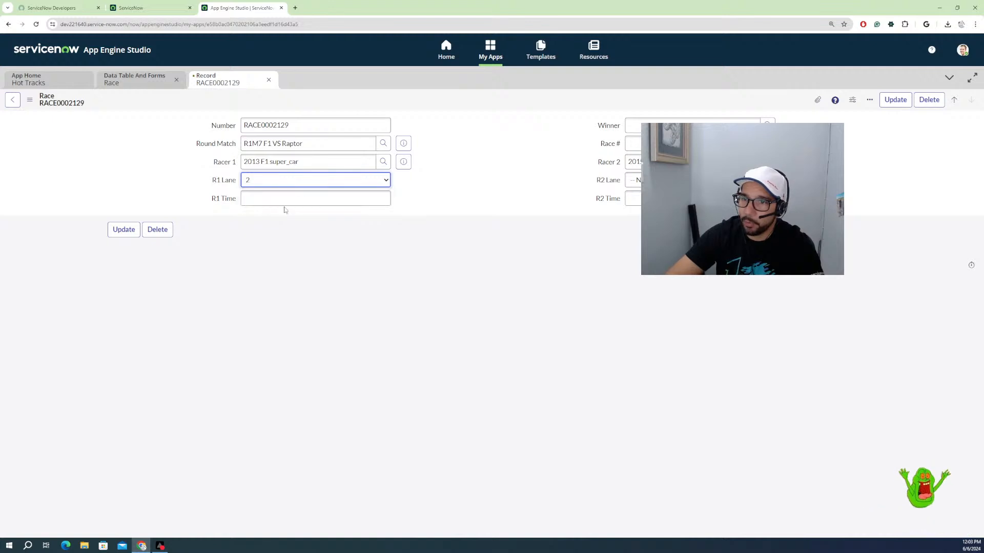
{"action": "left_click", "coordinate": [634, 179]}
{"action": "left_click", "coordinate": [633, 201]}
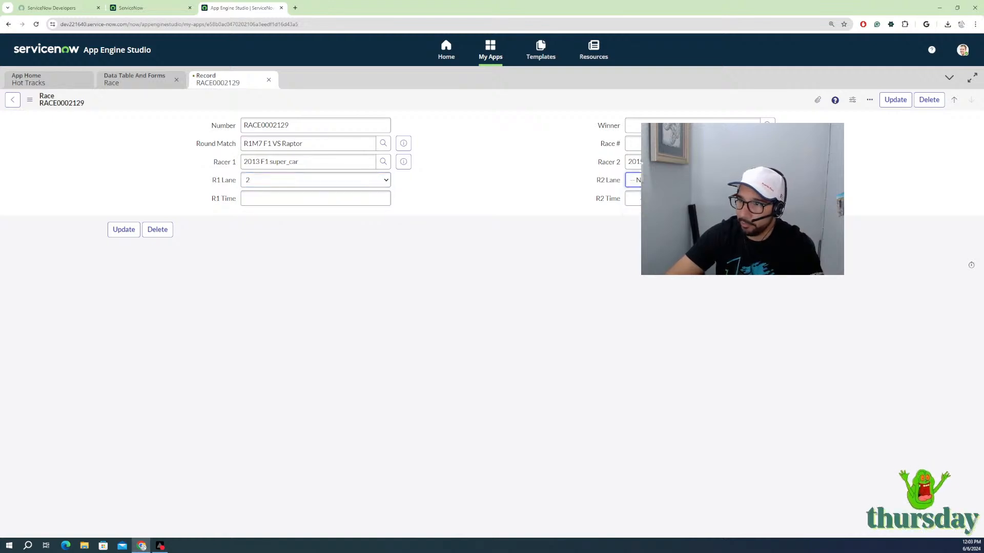
Step: Set R1 Time to 1.259 and R2 Time to 1.257 for race RACE0002129 and save it
{"action": "left_click", "coordinate": [326, 197]}
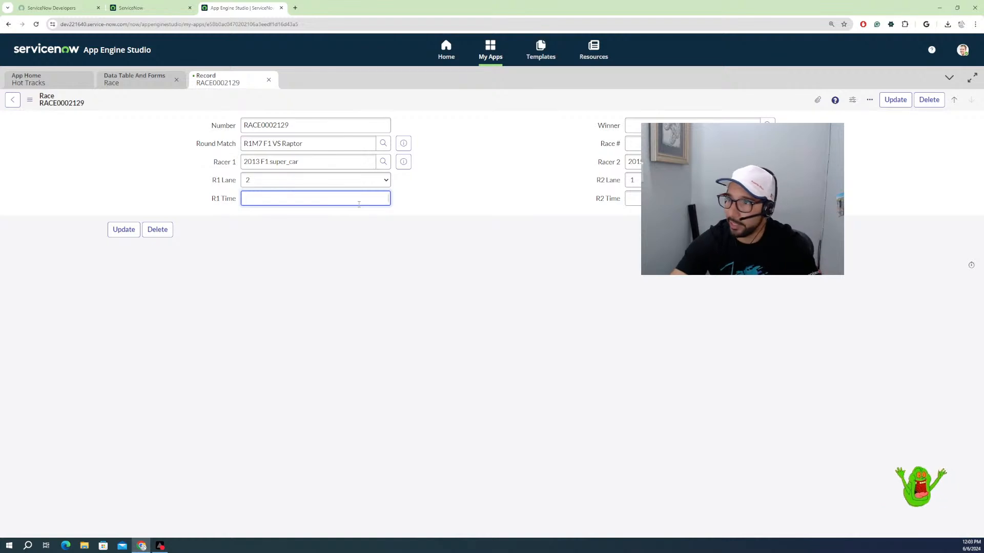
{"action": "type", "text": "1.259"}
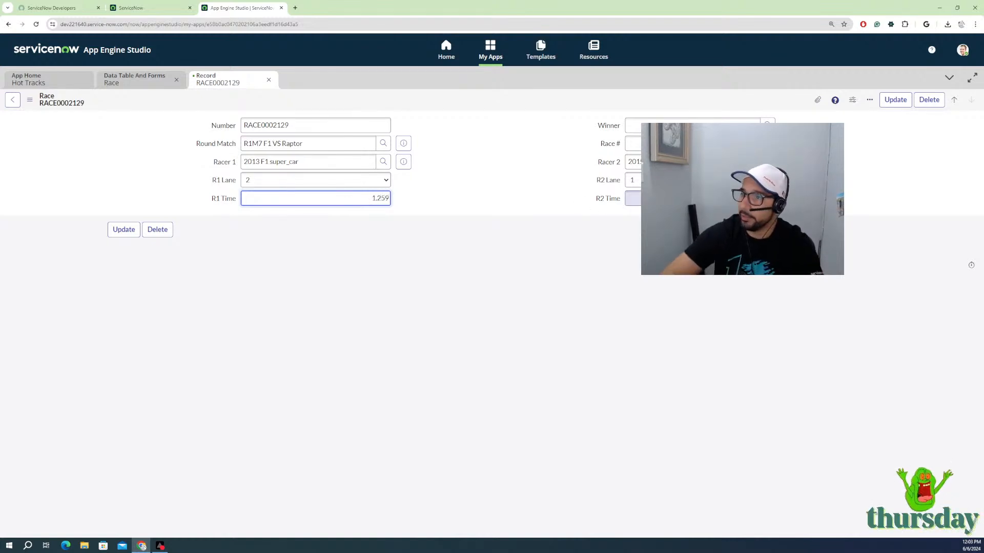
{"action": "left_click", "coordinate": [633, 199]}
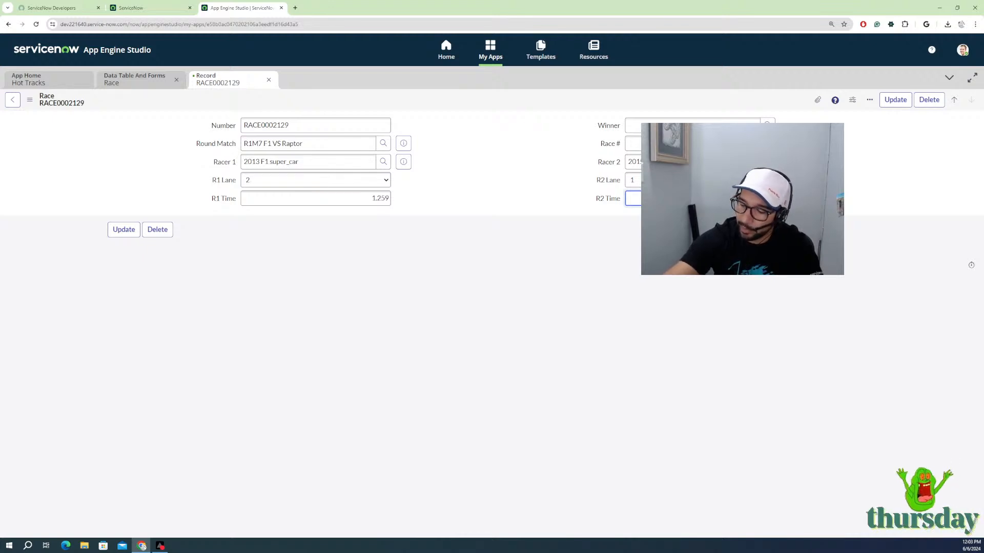
{"action": "left_click", "coordinate": [123, 231]}
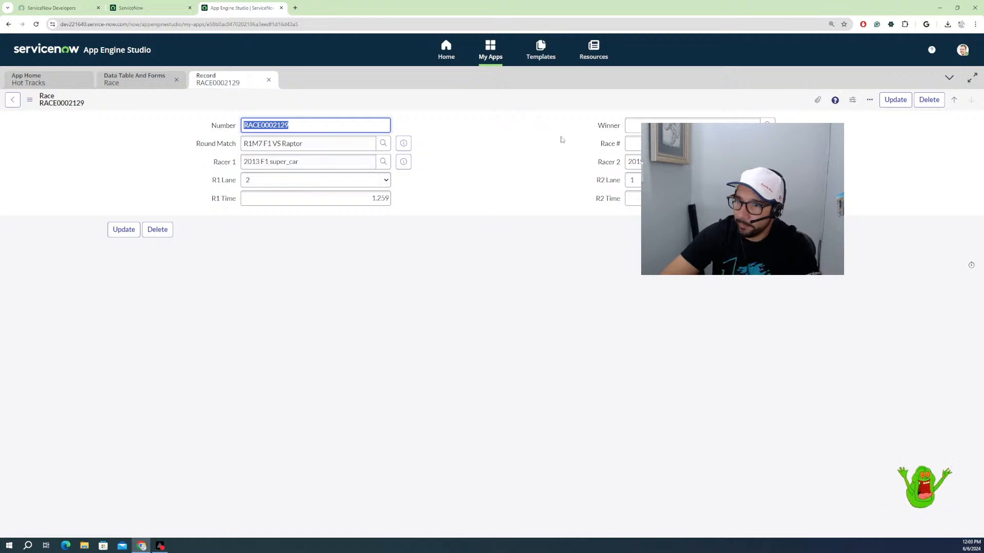
Step: Reload the second race's form to check its winner, then return to the match and check its races and Wins To Advance
{"action": "right_click", "coordinate": [582, 116]}
{"action": "right_click", "coordinate": [580, 105]}
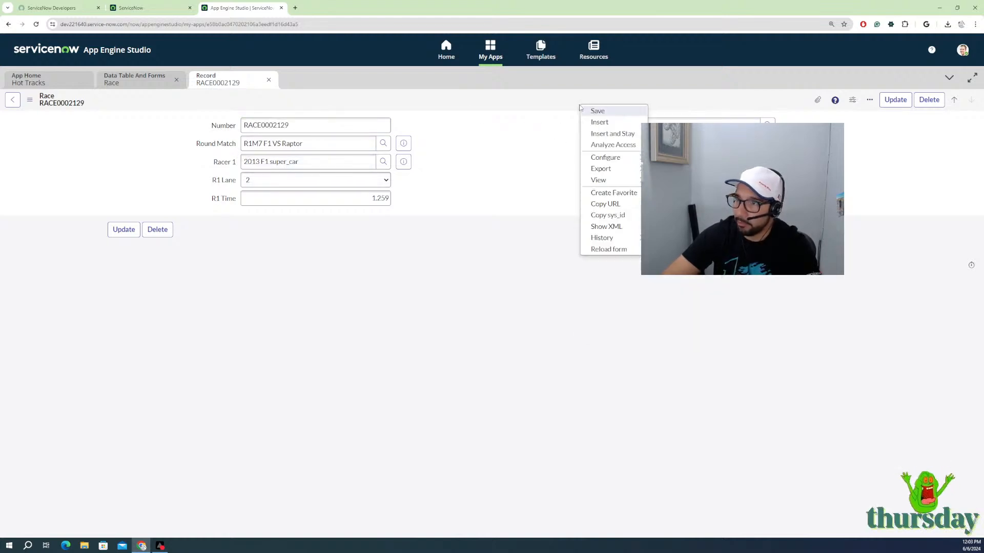
{"action": "left_click", "coordinate": [597, 249]}
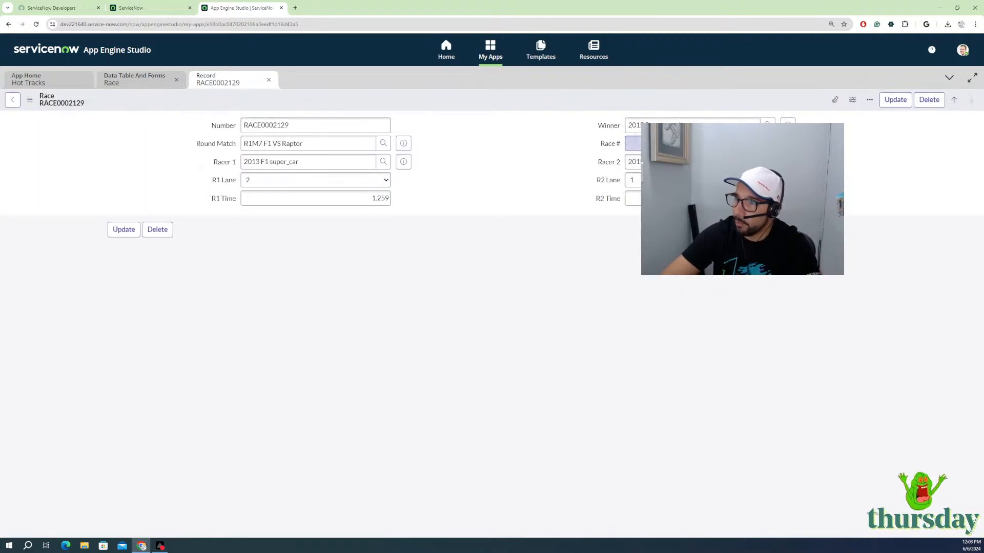
{"action": "left_click", "coordinate": [12, 101]}
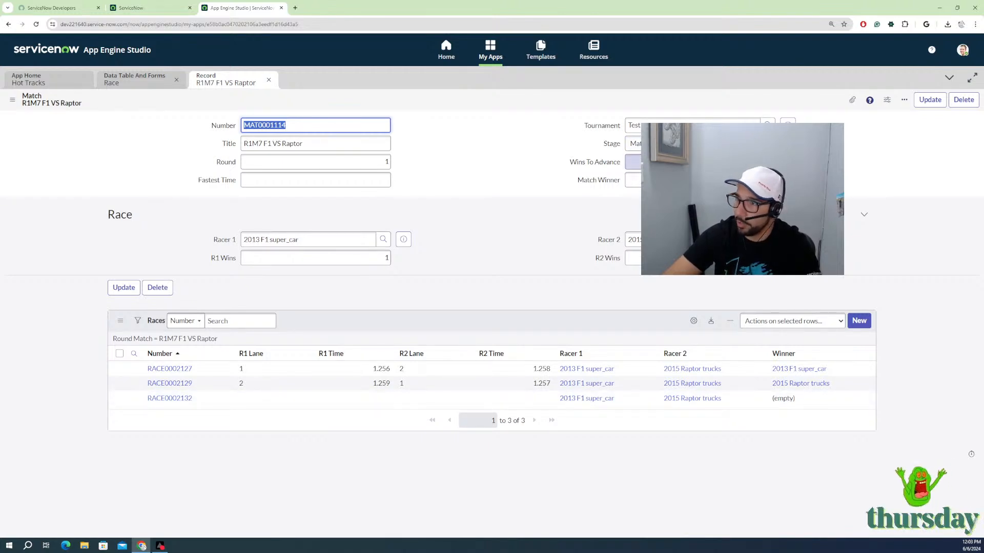
{"action": "left_click", "coordinate": [699, 162]}
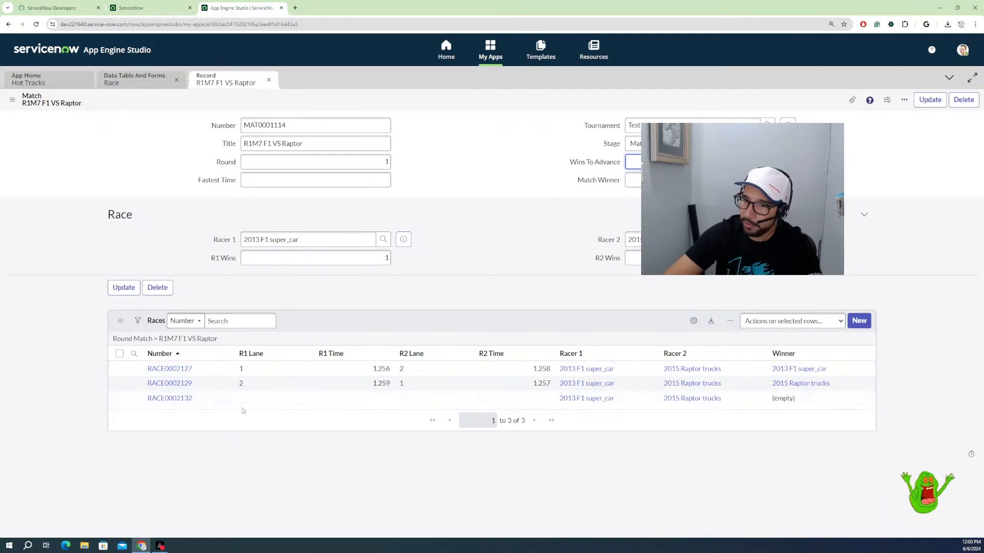
Step: Open race RACE0002132 from the match and assign R1 Lane 1 and R2 Lane 2
{"action": "left_click", "coordinate": [184, 401]}
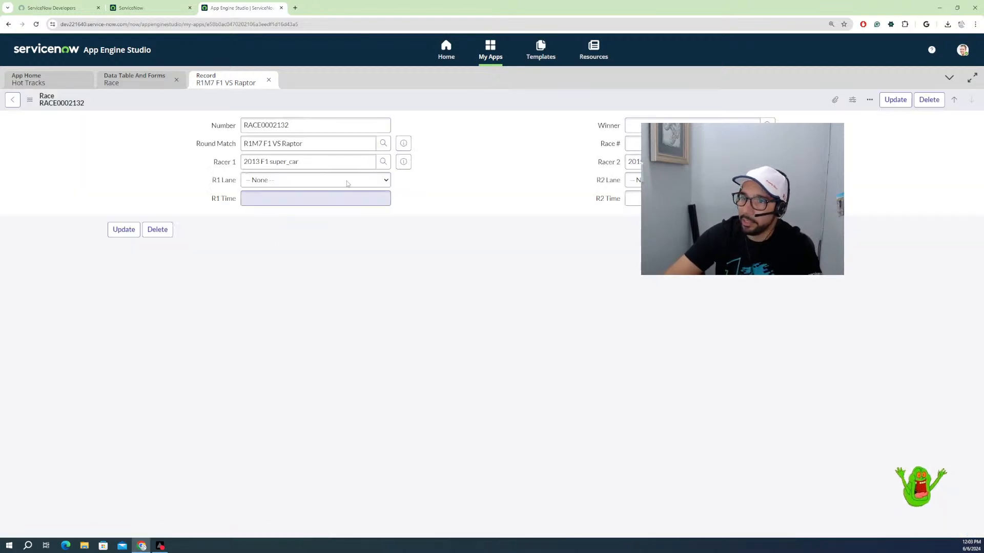
{"action": "left_click", "coordinate": [309, 180]}
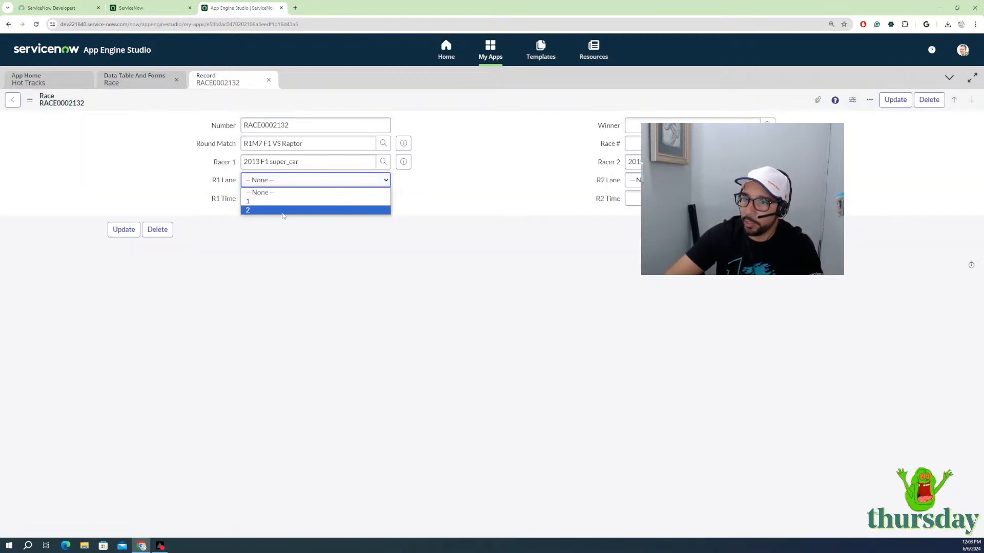
{"action": "left_click", "coordinate": [272, 201]}
{"action": "left_click", "coordinate": [634, 180]}
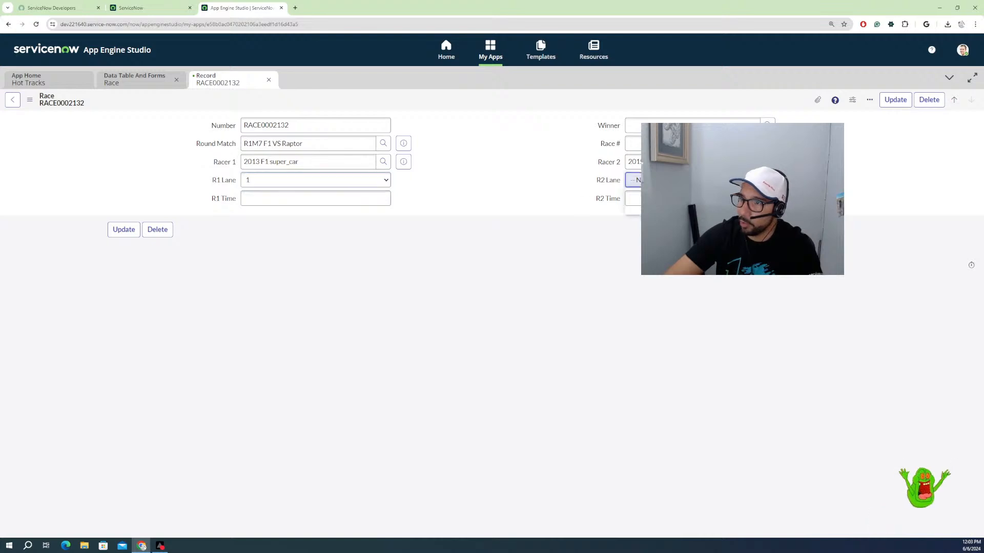
{"action": "left_click", "coordinate": [634, 211]}
Step: Set R1 Time to 1.256 and R2 Time to 1.258 for race RACE0002132 and save it
{"action": "left_click", "coordinate": [354, 195]}
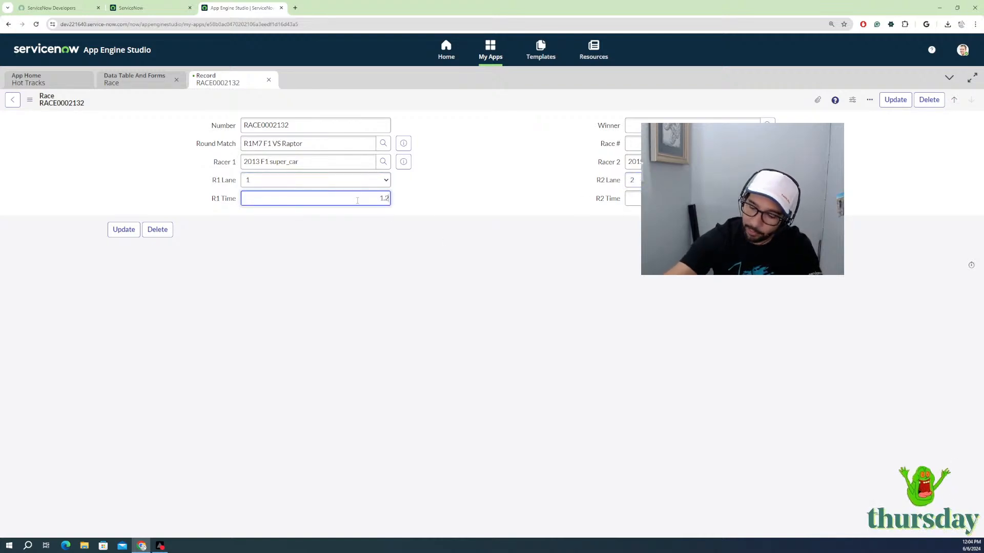
{"action": "left_click", "coordinate": [628, 198]}
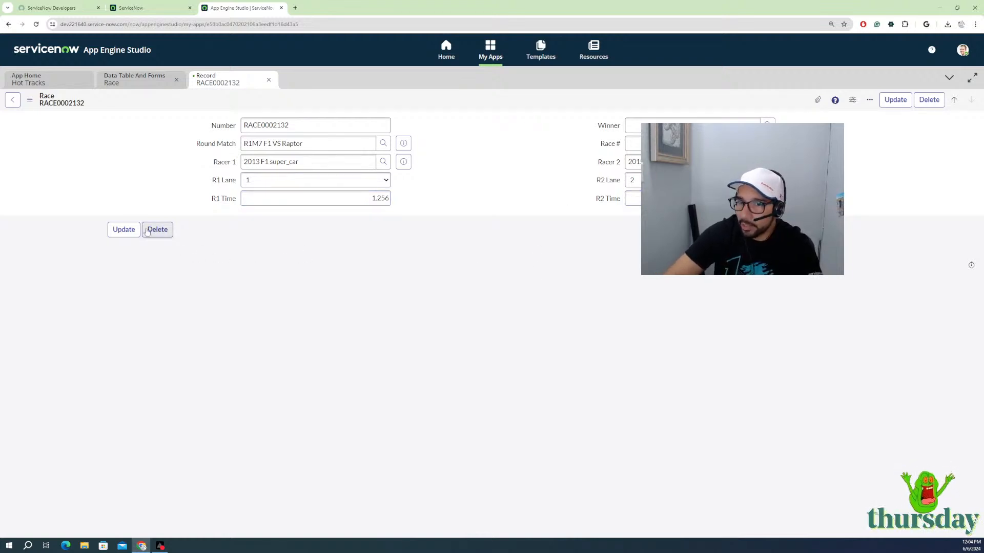
{"action": "left_click", "coordinate": [128, 229]}
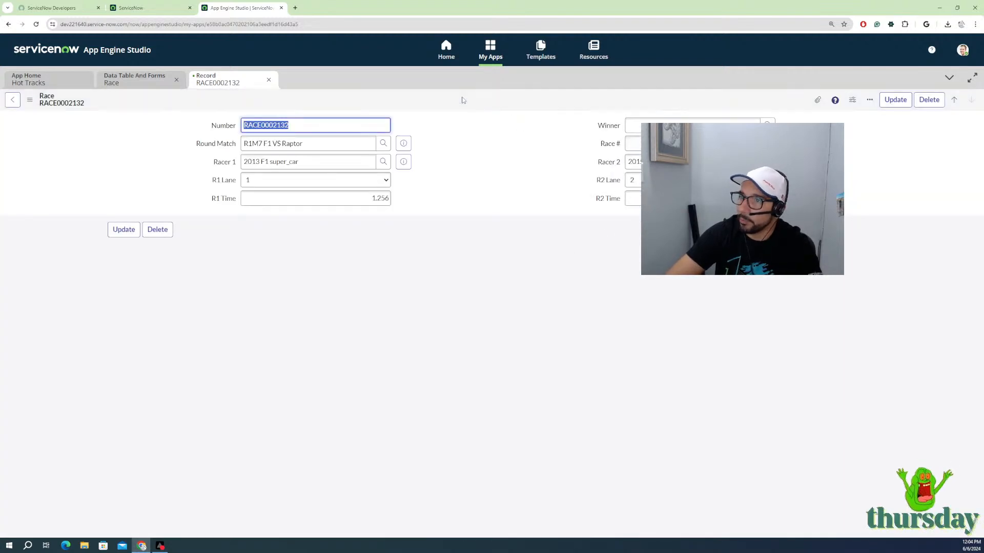
Step: Reload race RACE0002132's form to check its winner, then return to the R1M7 F1 VS Raptor match
{"action": "right_click", "coordinate": [501, 108]}
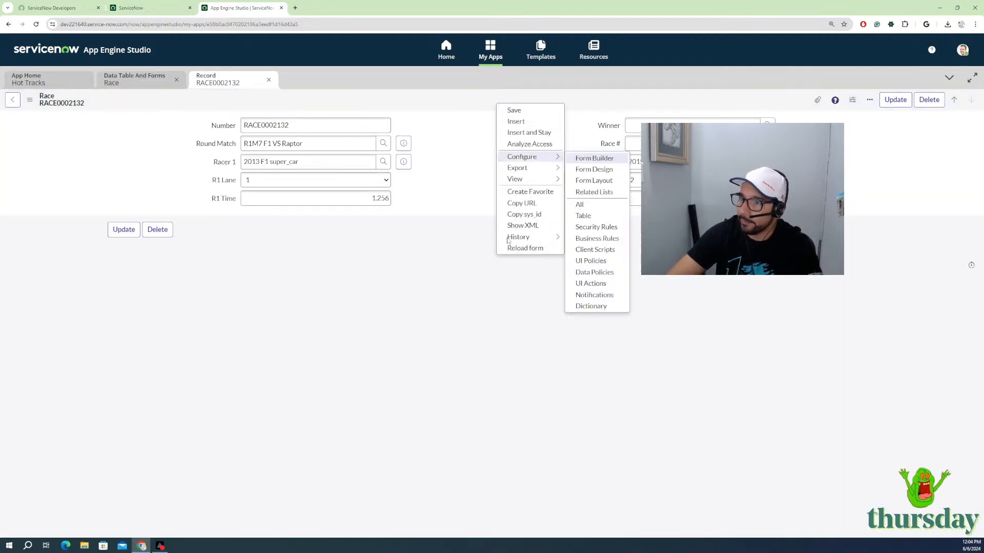
{"action": "left_click", "coordinate": [526, 248]}
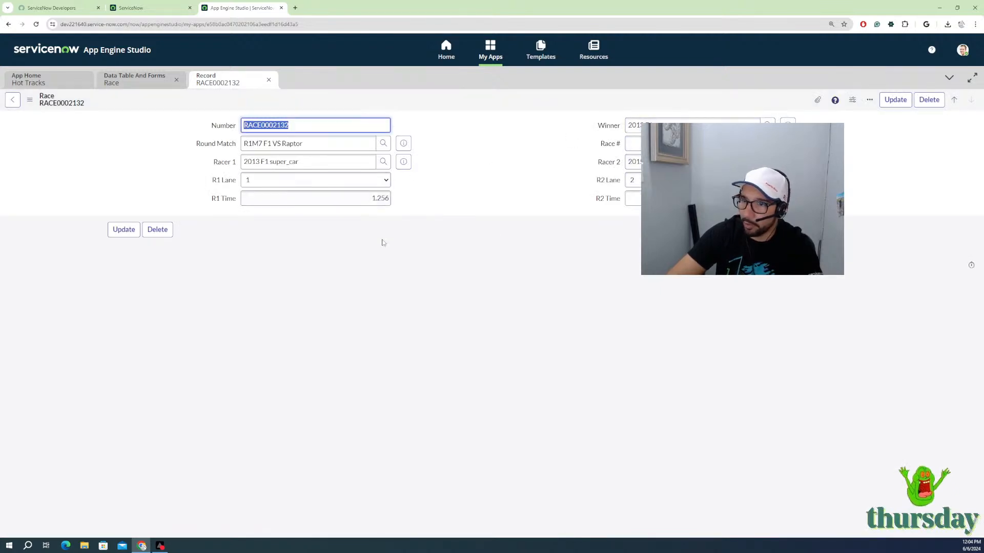
{"action": "left_click", "coordinate": [13, 99]}
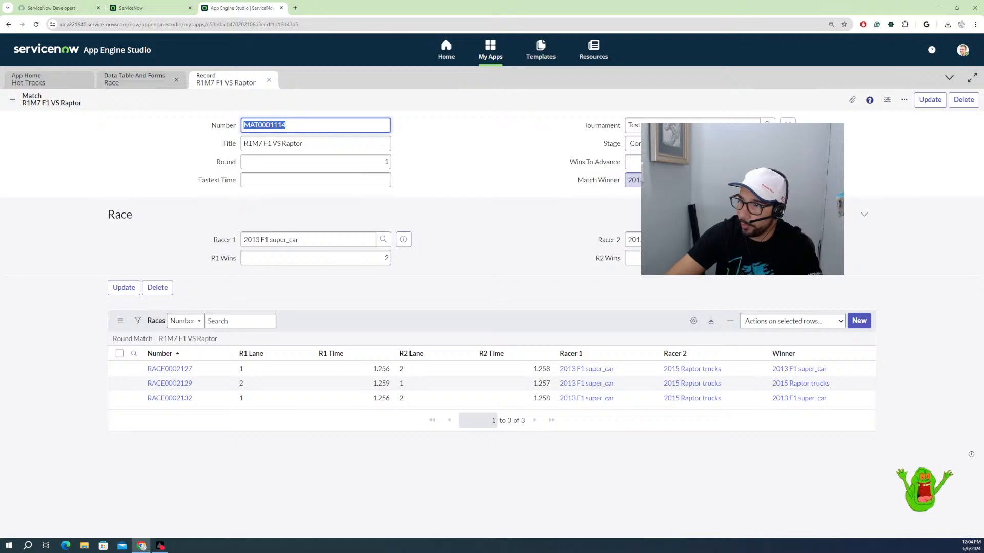
Step: Examine the match's Match Winner, the available Stage options and Wins To Advance without changing them
{"action": "left_click", "coordinate": [610, 184]}
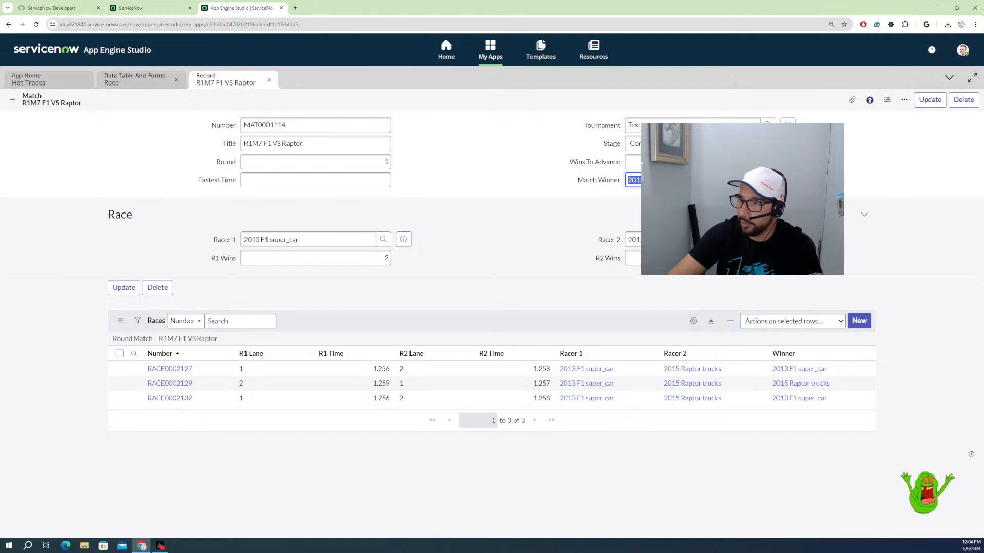
{"action": "left_click", "coordinate": [637, 180]}
{"action": "left_click_drag", "start_coordinate": [637, 179], "coordinate": [622, 176]}
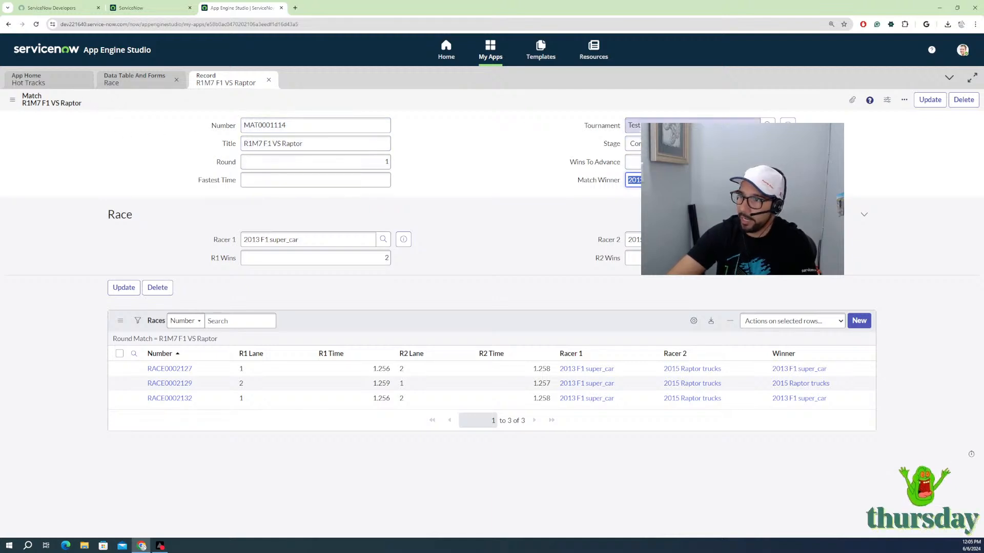
{"action": "left_click", "coordinate": [666, 143]}
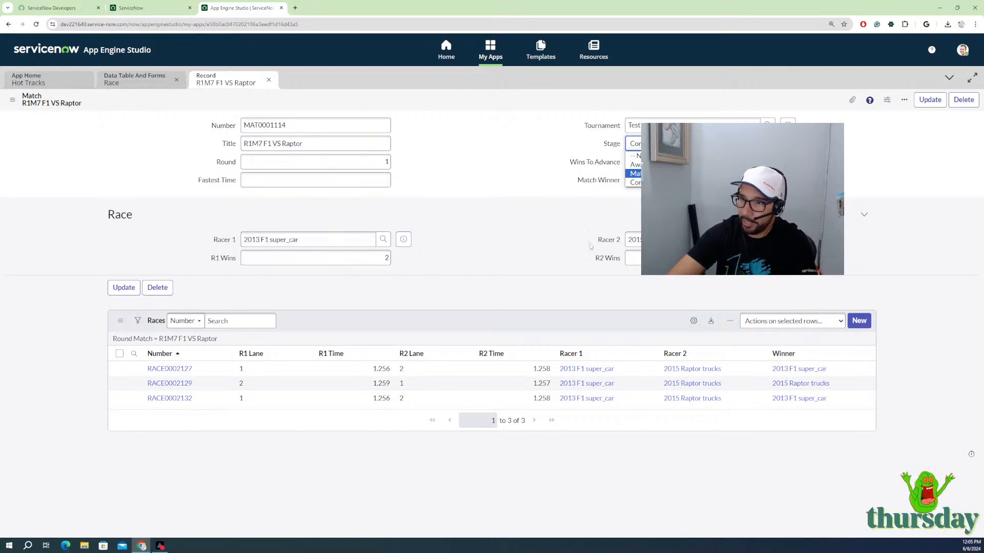
{"action": "left_click", "coordinate": [535, 162]}
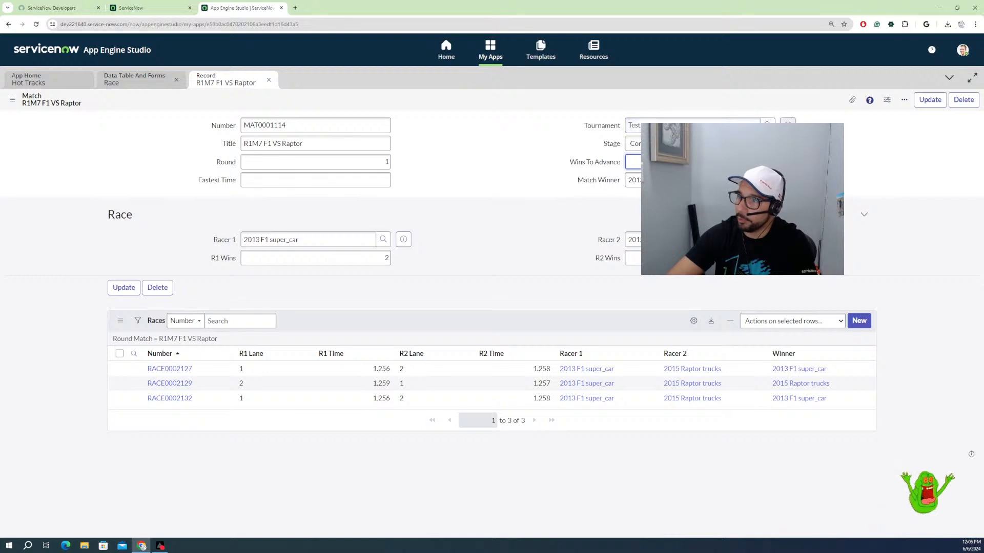
Step: Open the match's Test tourney tournament and add the Round field to the Matches related list layout
{"action": "left_click", "coordinate": [787, 124]}
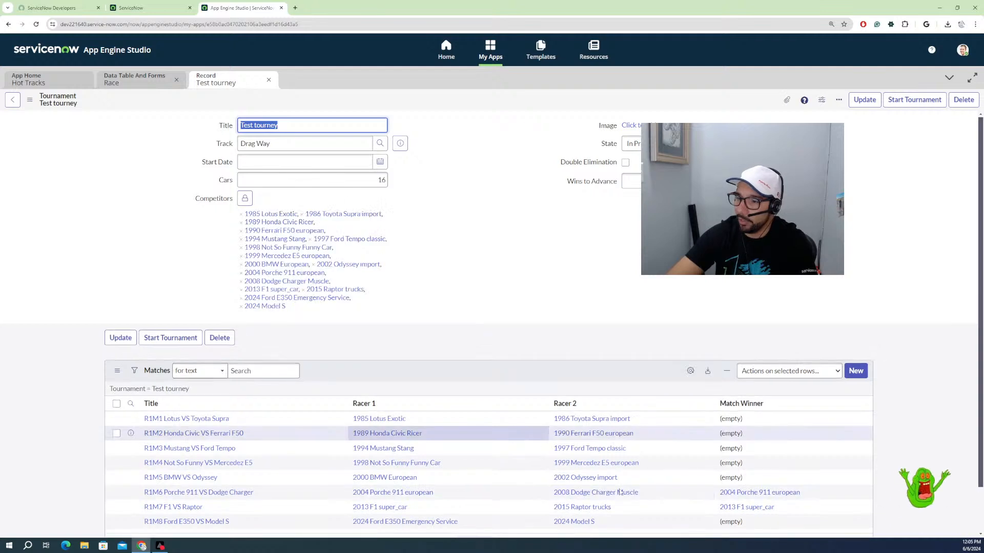
{"action": "scroll", "coordinate": [379, 492], "scroll_direction": "down", "scroll_amount": 1}
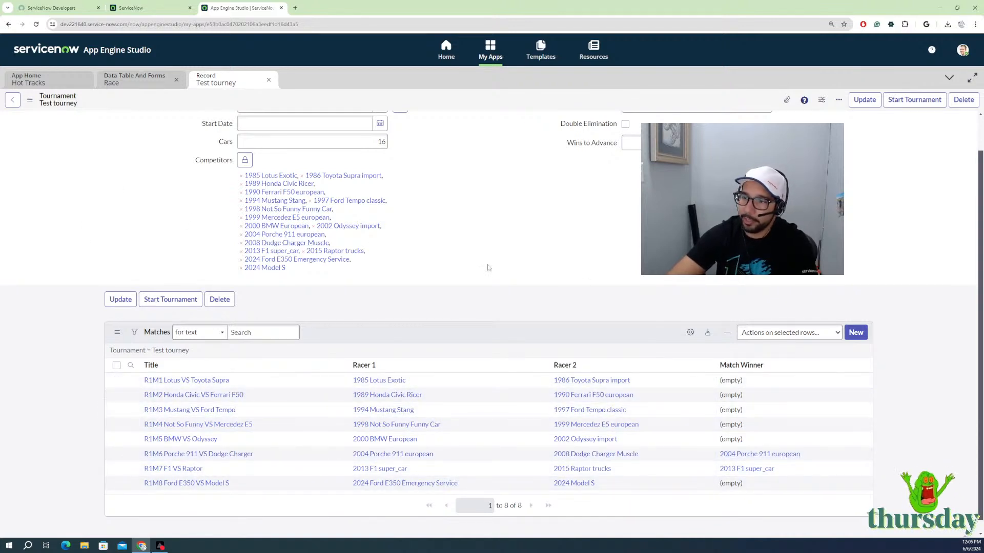
{"action": "left_click", "coordinate": [863, 366]}
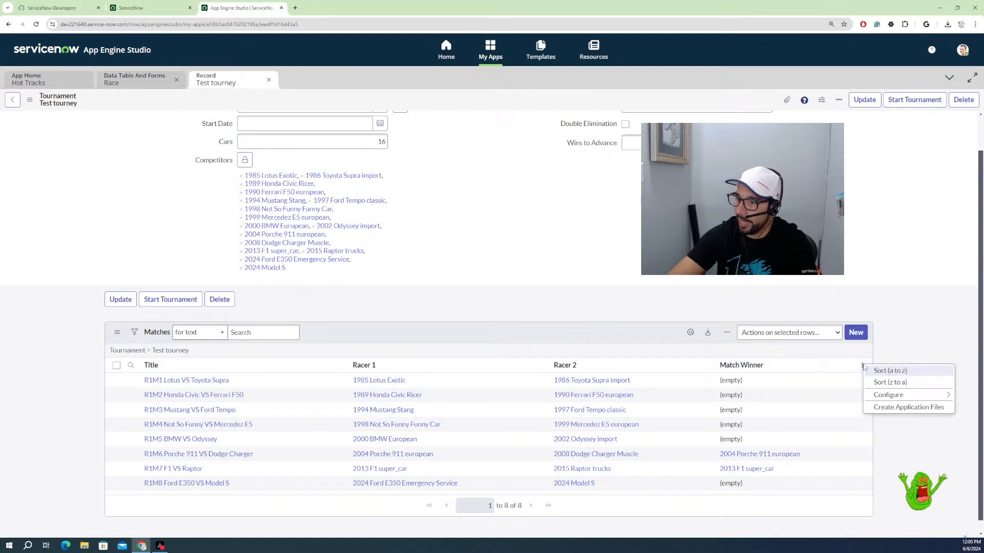
{"action": "mouse_move", "coordinate": [894, 400]}
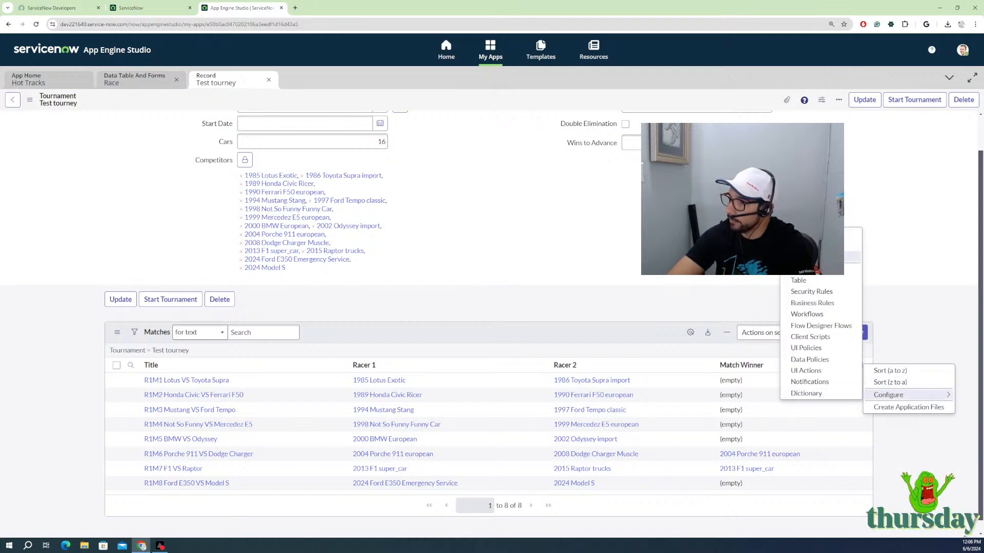
{"action": "key", "text": "Escape"}
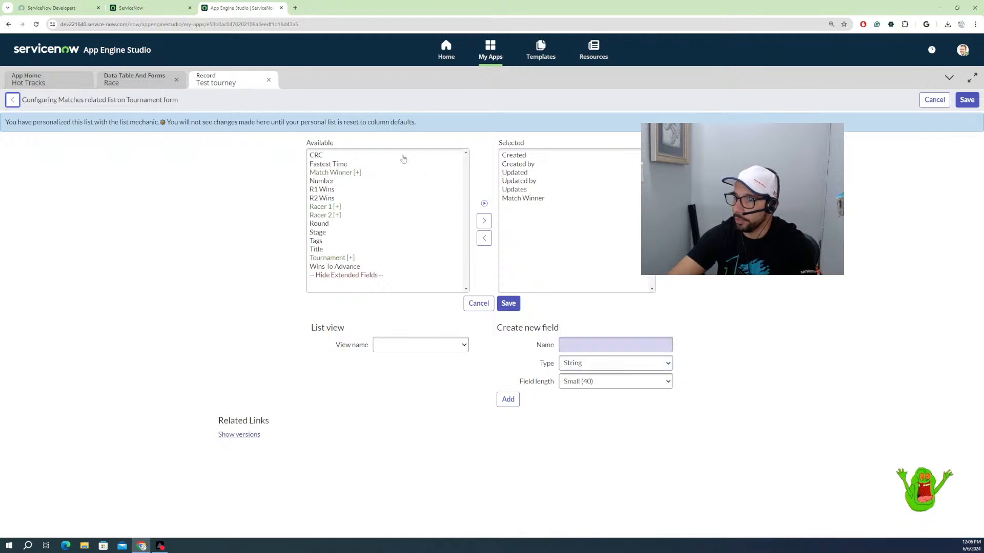
{"action": "left_click", "coordinate": [319, 223]}
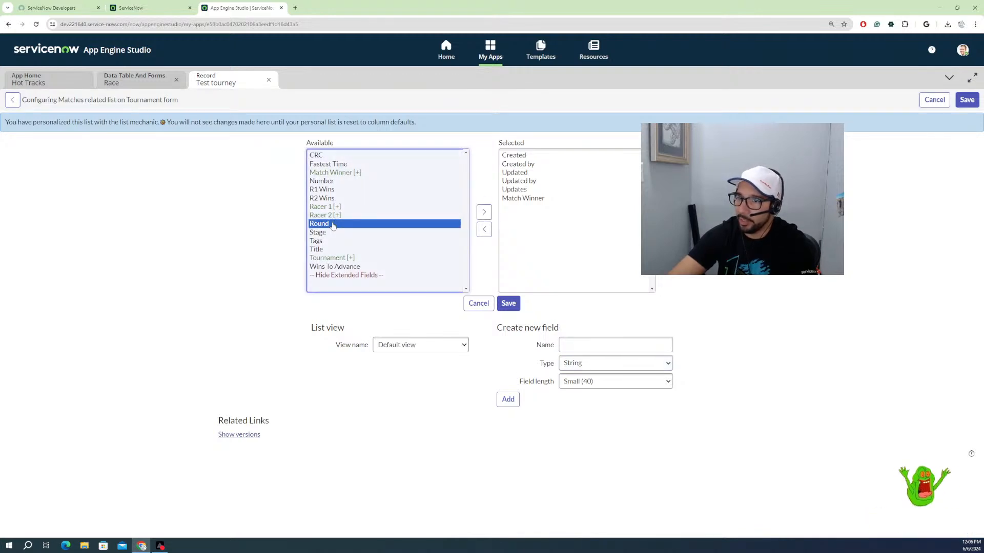
{"action": "left_click", "coordinate": [484, 211]}
{"action": "left_click", "coordinate": [505, 304]}
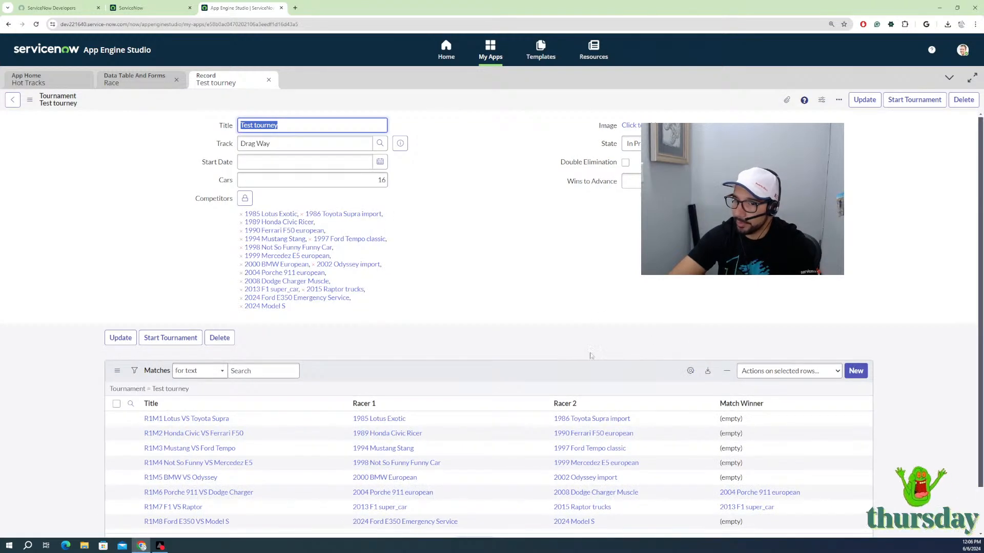
Step: Reopen the Matches list layout to check that Round is among the selected fields, and save it as is
{"action": "scroll", "coordinate": [591, 355], "scroll_direction": "down", "scroll_amount": 1}
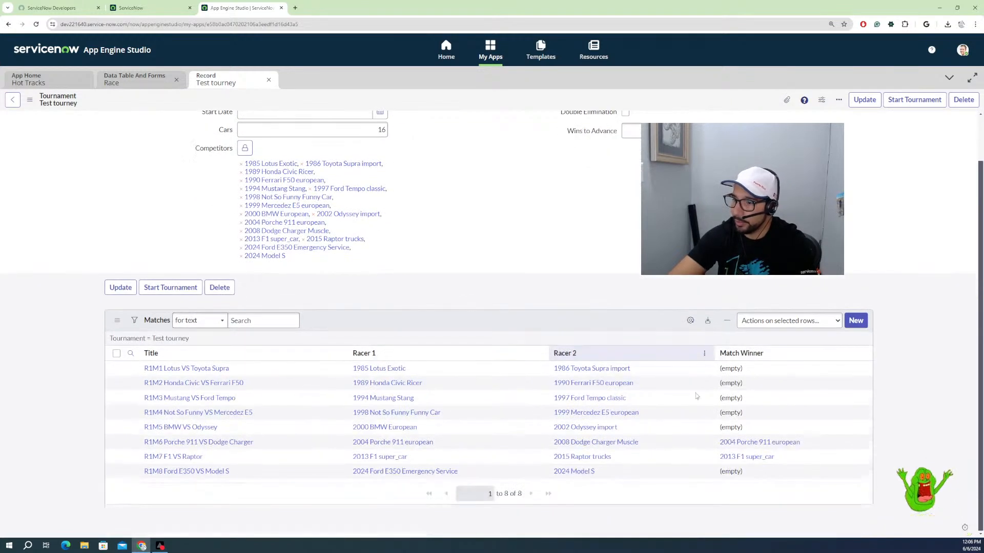
{"action": "right_click", "coordinate": [423, 350]}
{"action": "mouse_move", "coordinate": [500, 382]}
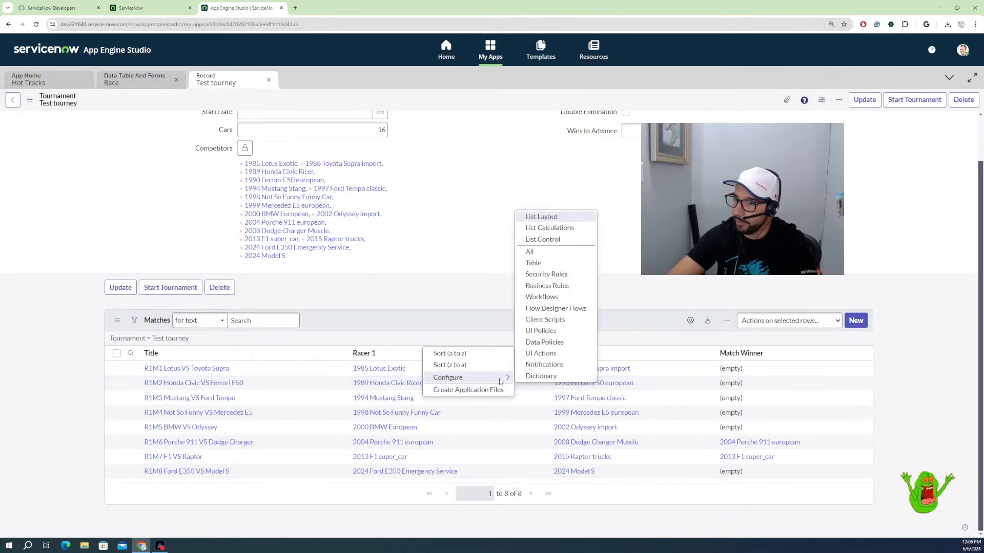
{"action": "left_click", "coordinate": [554, 218]}
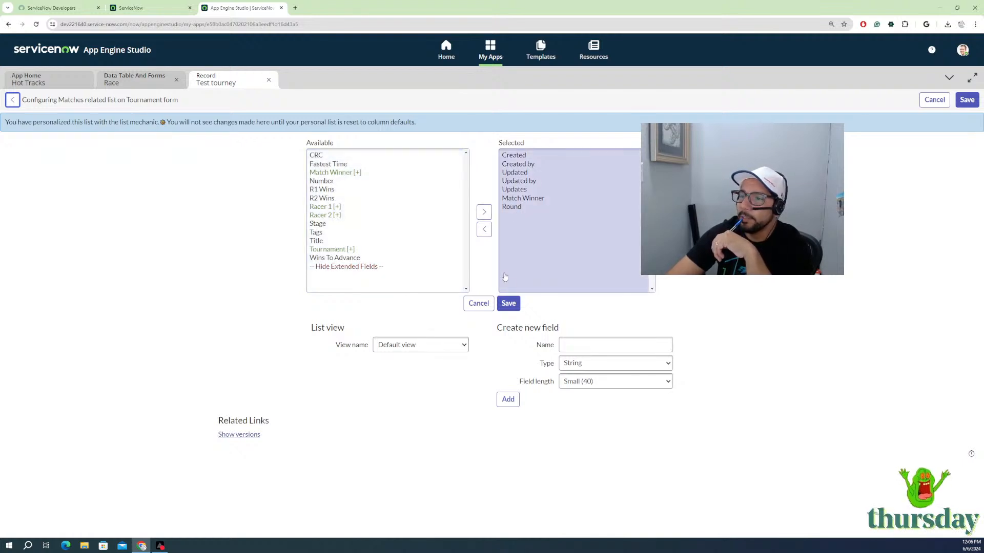
{"action": "left_click", "coordinate": [509, 303]}
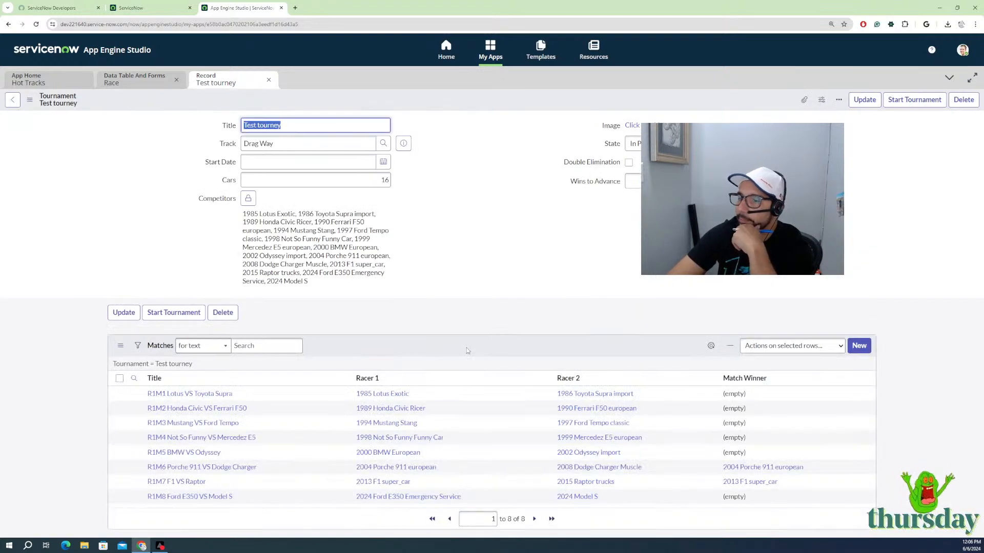
Step: Reload the Test tourney form to refresh the columns of its Matches list
{"action": "right_click", "coordinate": [467, 348]}
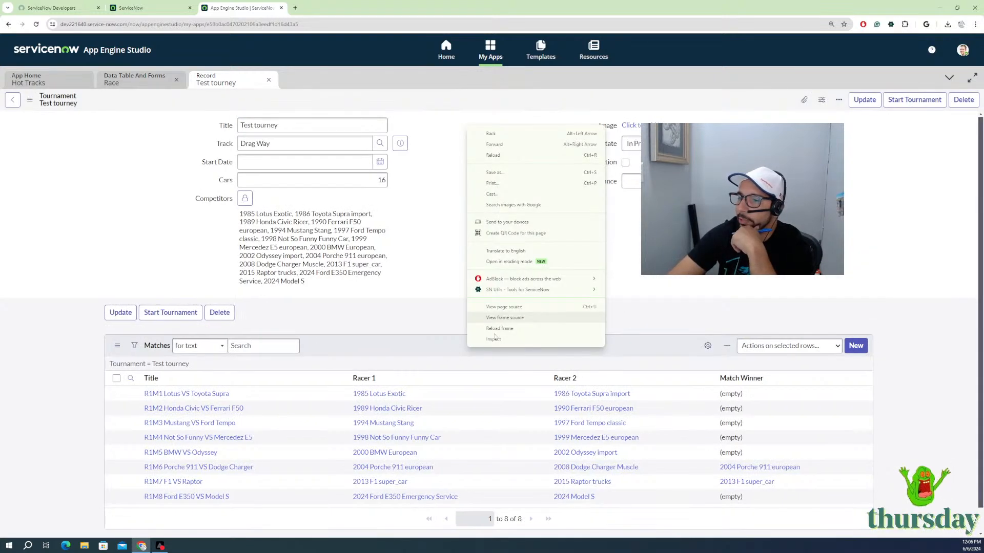
{"action": "right_click", "coordinate": [441, 373]}
{"action": "left_click", "coordinate": [453, 388]}
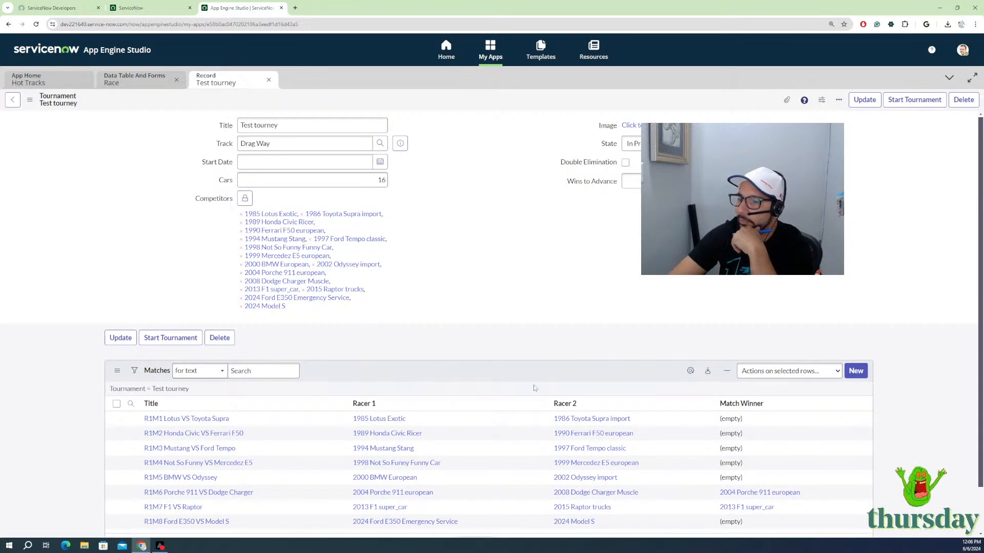
{"action": "right_click", "coordinate": [434, 101]}
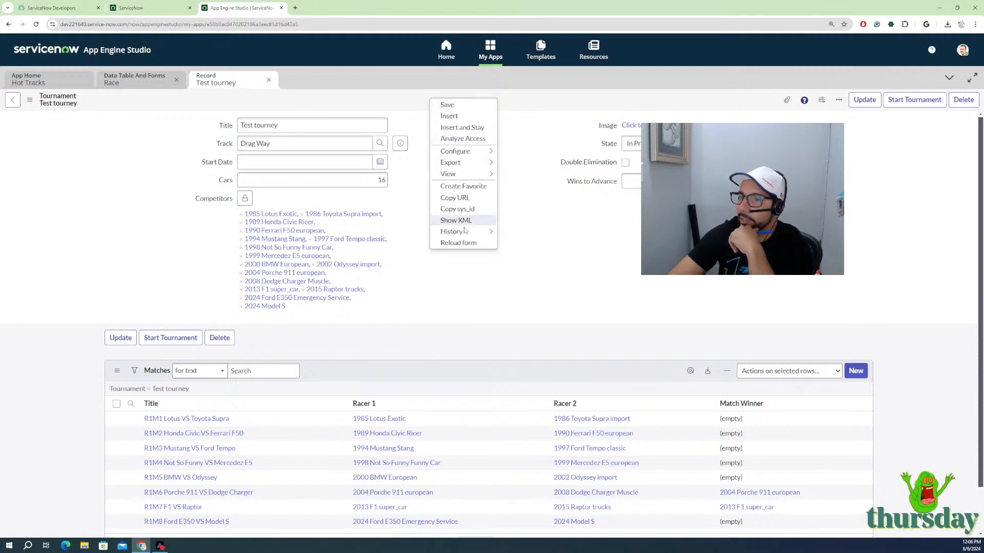
{"action": "left_click", "coordinate": [458, 251]}
{"action": "right_click", "coordinate": [465, 109]}
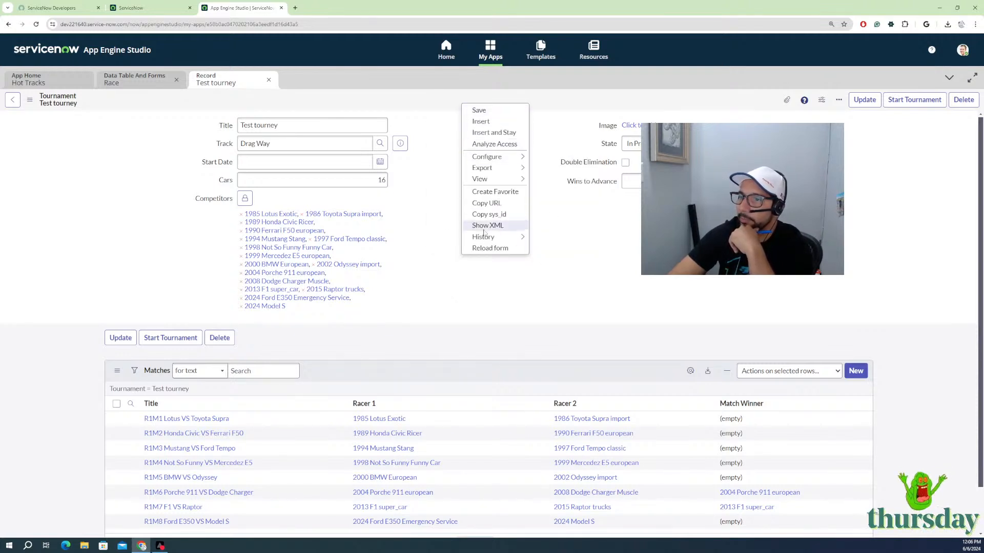
{"action": "left_click", "coordinate": [490, 248]}
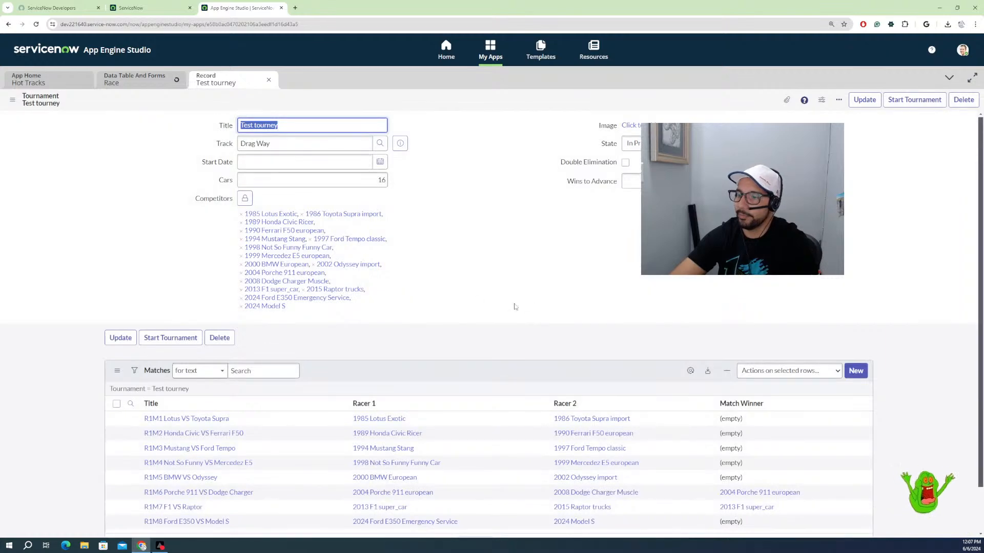
Step: Add the Round column to the personalized columns of the tournament's Matches list
{"action": "scroll", "coordinate": [431, 367], "scroll_direction": "down", "scroll_amount": 1}
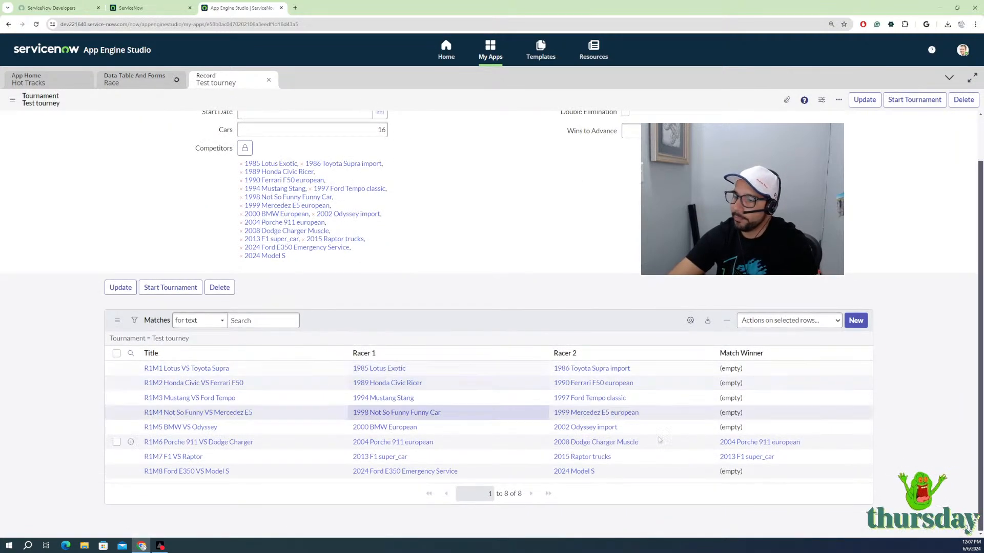
{"action": "left_click", "coordinate": [691, 321]}
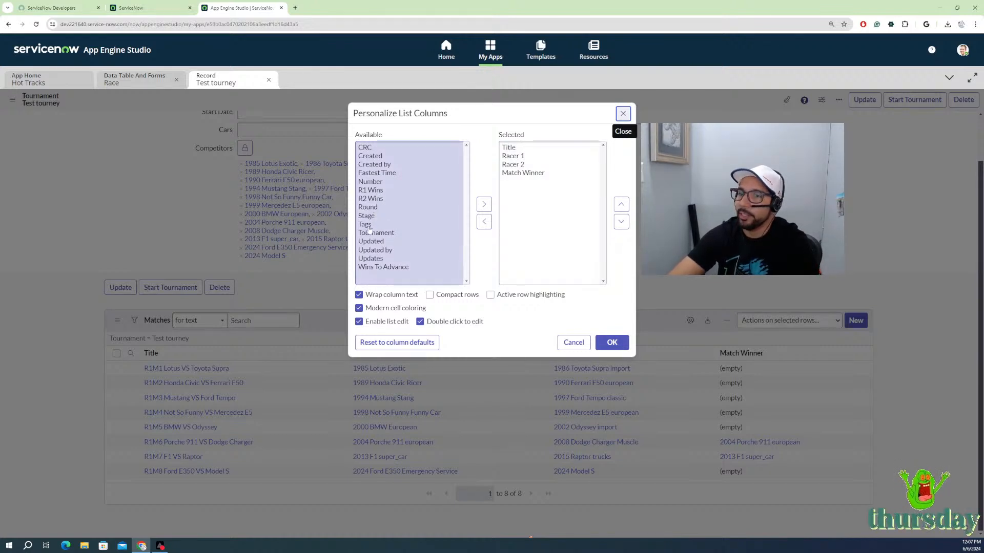
{"action": "left_click", "coordinate": [460, 207]}
{"action": "left_click_drag", "start_coordinate": [551, 243], "coordinate": [550, 245]}
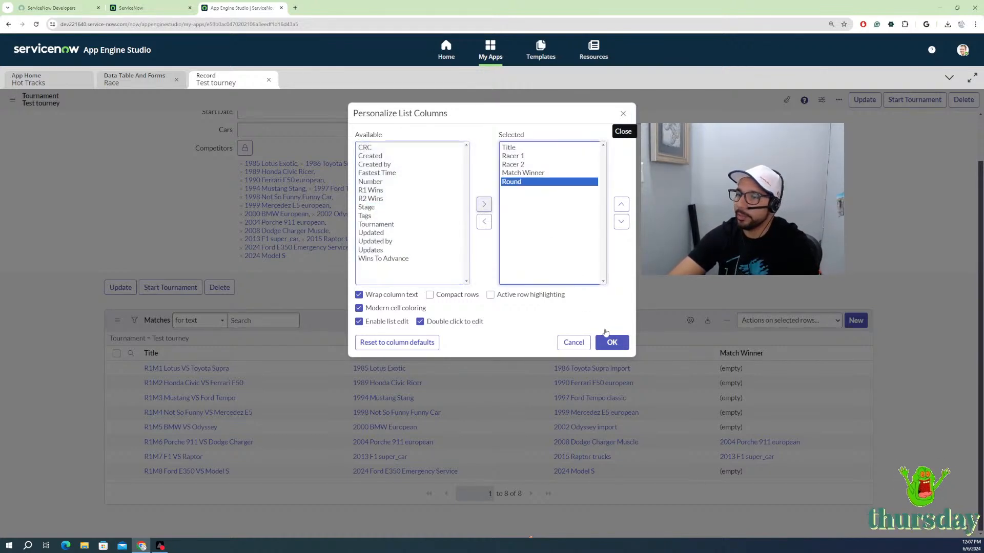
{"action": "left_click", "coordinate": [612, 342]}
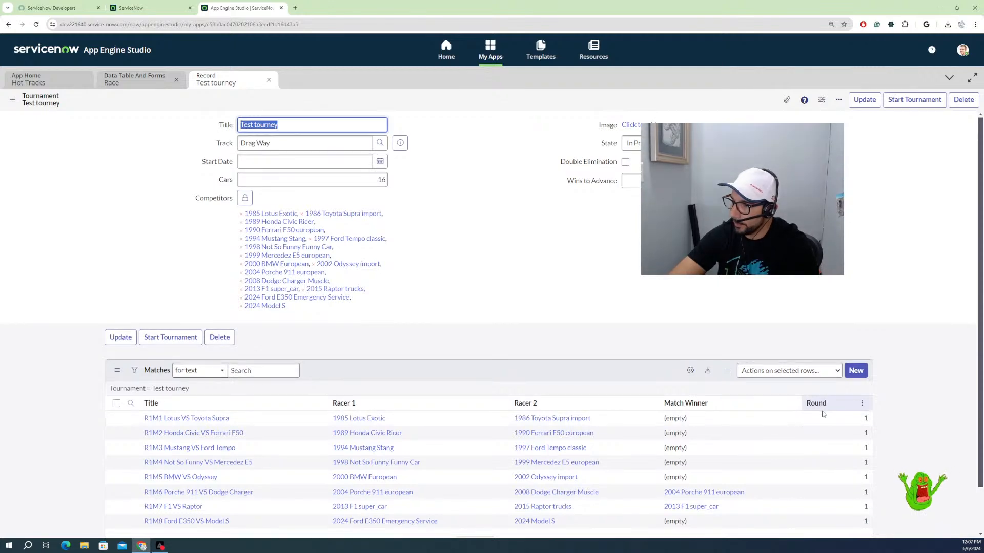
Step: Move the Match Winner column after Round in the personalized columns of the Matches list
{"action": "scroll", "coordinate": [697, 360], "scroll_direction": "down", "scroll_amount": 1}
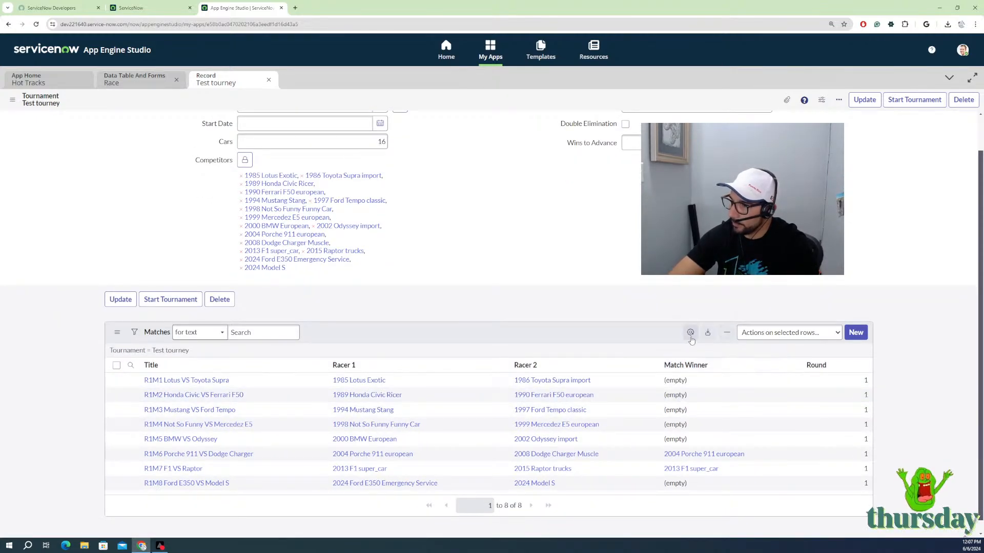
{"action": "left_click", "coordinate": [690, 332]}
{"action": "left_click", "coordinate": [523, 173]}
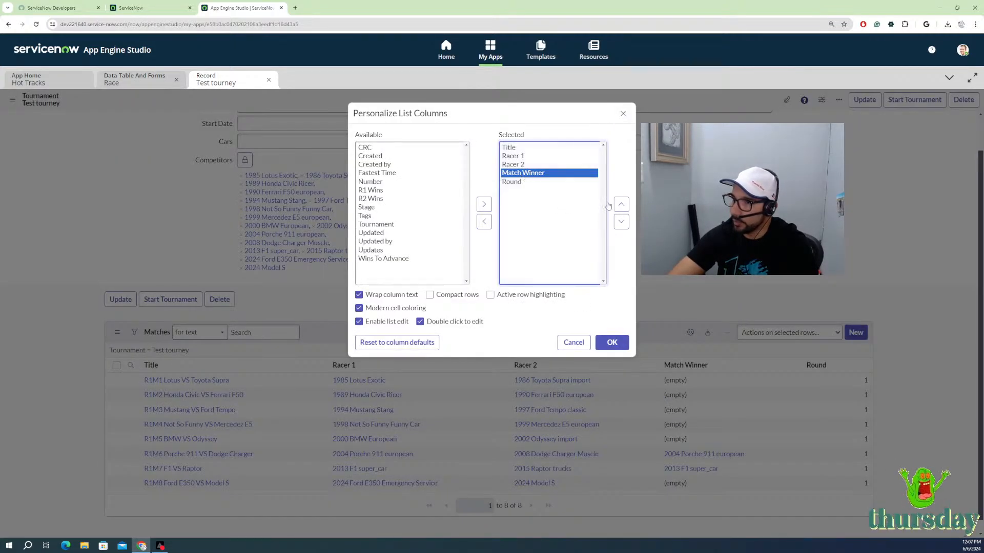
{"action": "left_click", "coordinate": [621, 222]}
{"action": "left_click", "coordinate": [621, 222]}
{"action": "left_click", "coordinate": [612, 343]}
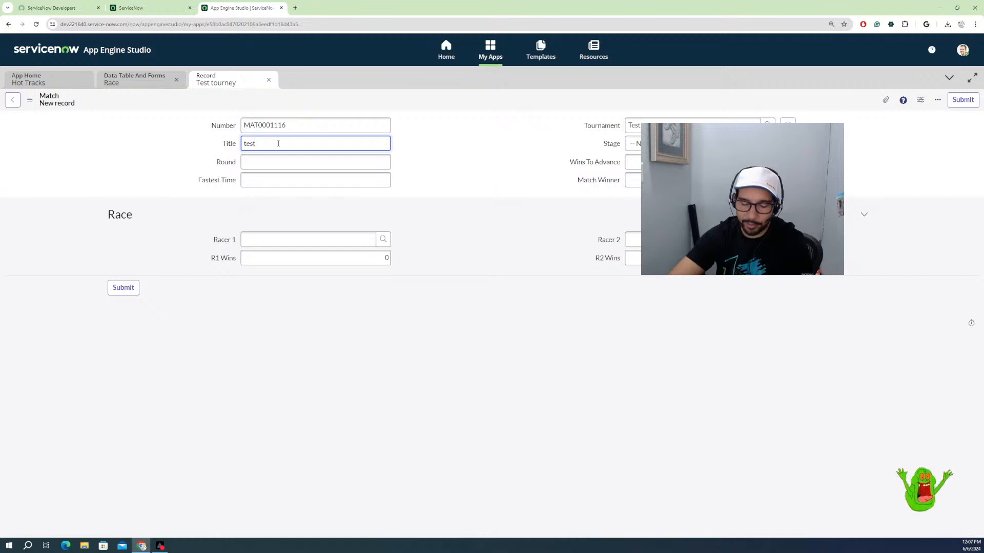
Step: Set the new test match's Round to 2 and choose the Stage option beginning with "Awa"
{"action": "left_click", "coordinate": [252, 164]}
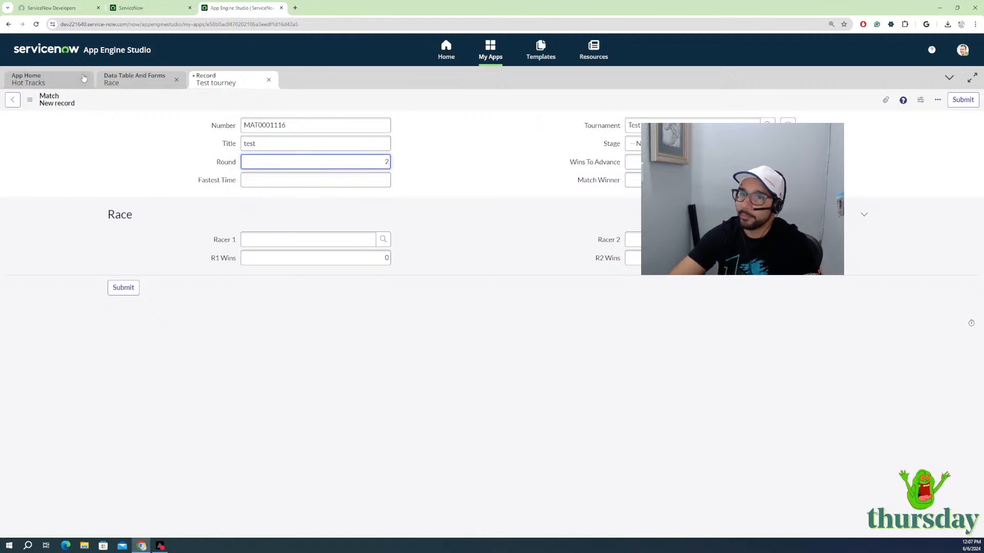
{"action": "left_click", "coordinate": [134, 79]}
{"action": "left_click", "coordinate": [216, 79]}
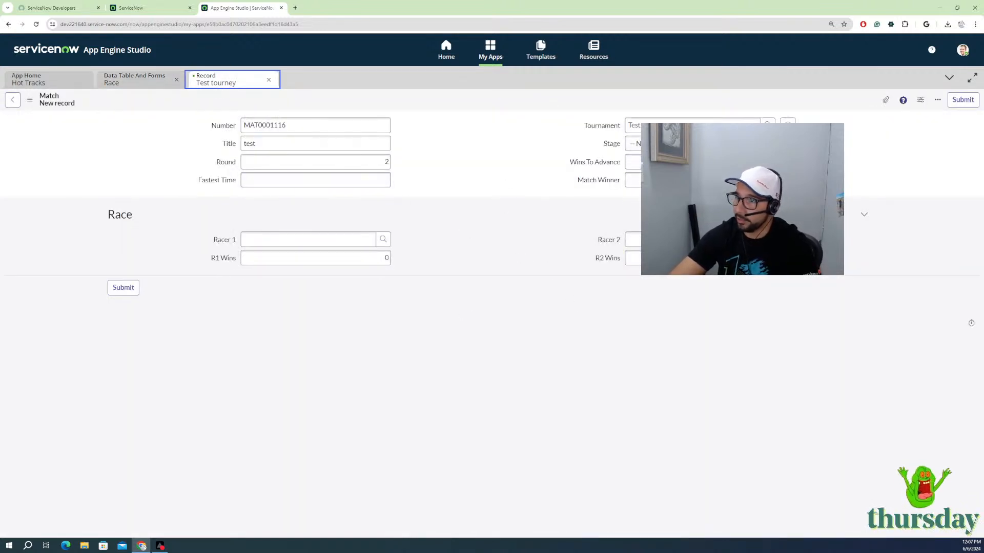
{"action": "left_click", "coordinate": [634, 144]}
{"action": "left_click", "coordinate": [635, 165]}
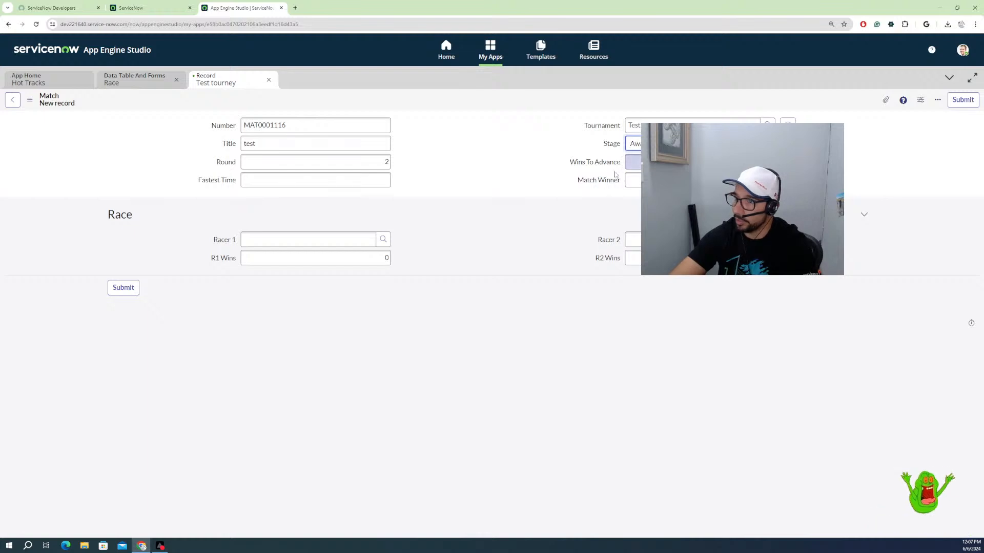
Step: Assign the F1 from the Wheels records as Racer 1 of the new match
{"action": "left_click", "coordinate": [383, 239]}
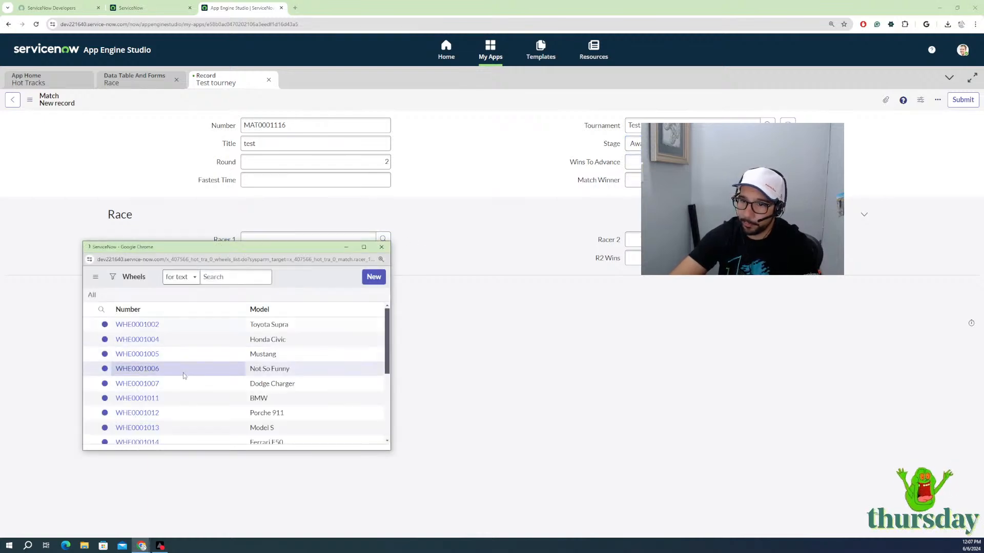
{"action": "scroll", "coordinate": [182, 369], "scroll_direction": "down", "scroll_amount": 2}
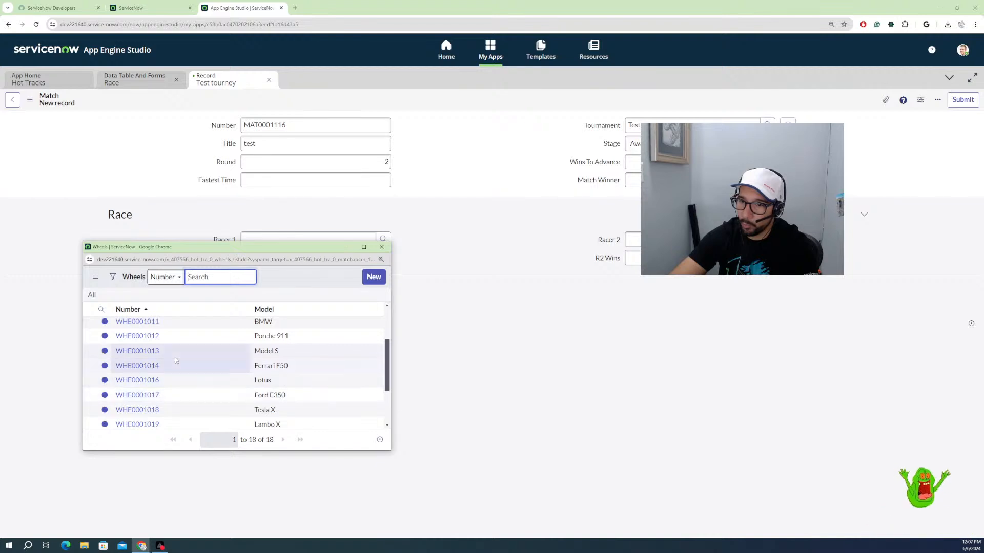
{"action": "scroll", "coordinate": [177, 364], "scroll_direction": "down", "scroll_amount": 3}
{"action": "left_click", "coordinate": [153, 375]}
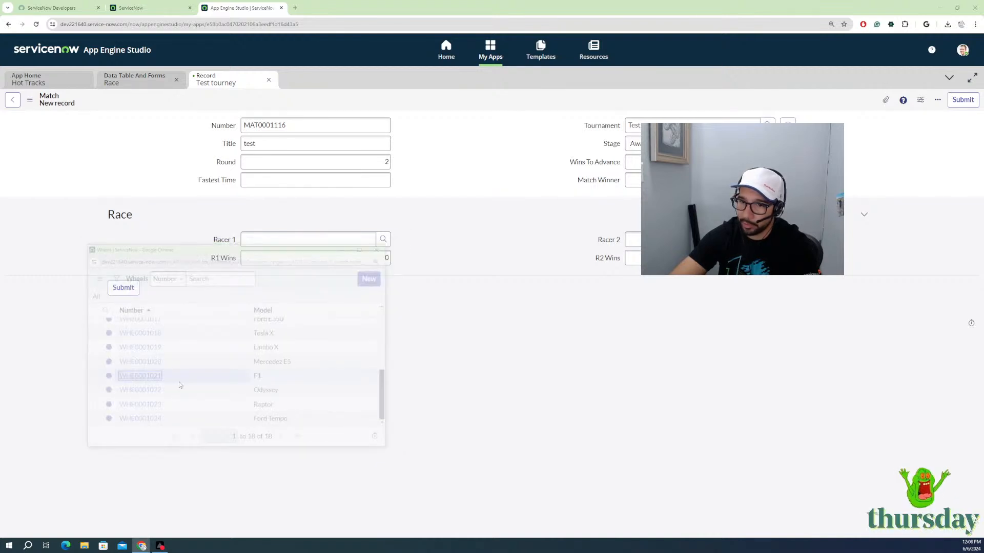
Step: Submit the new test match and return to the Test tourney tournament record
{"action": "left_click", "coordinate": [633, 162]}
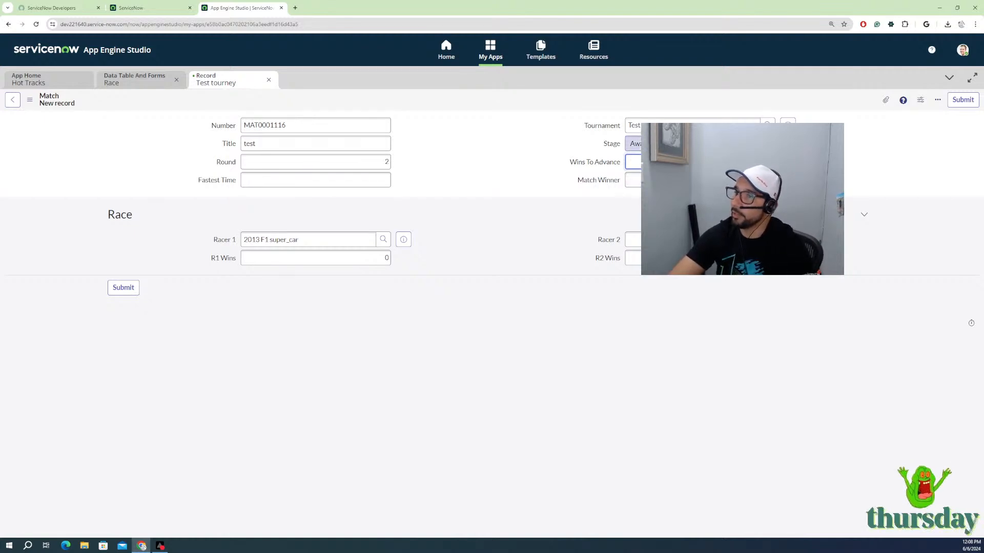
{"action": "left_click", "coordinate": [962, 101]}
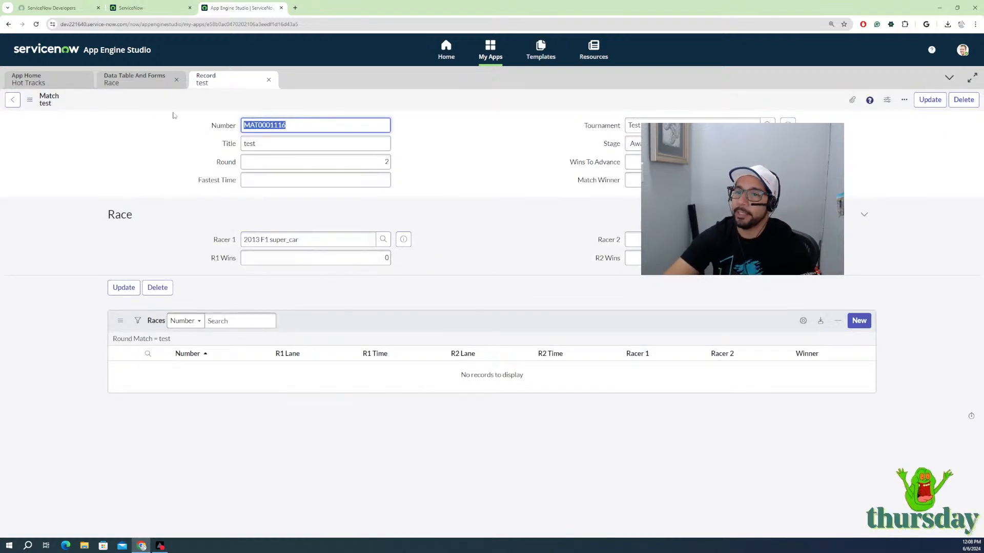
{"action": "right_click", "coordinate": [16, 103]}
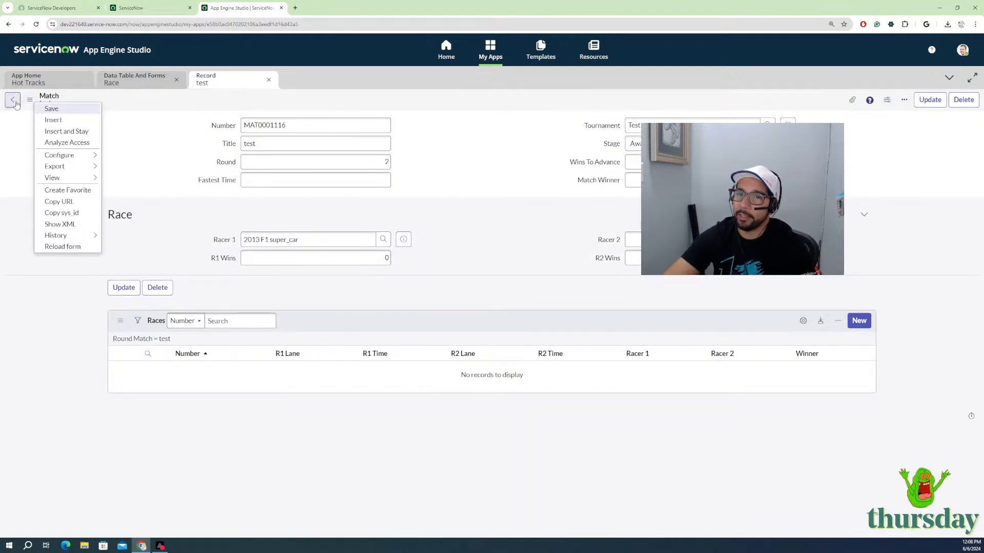
{"action": "left_click", "coordinate": [13, 100]}
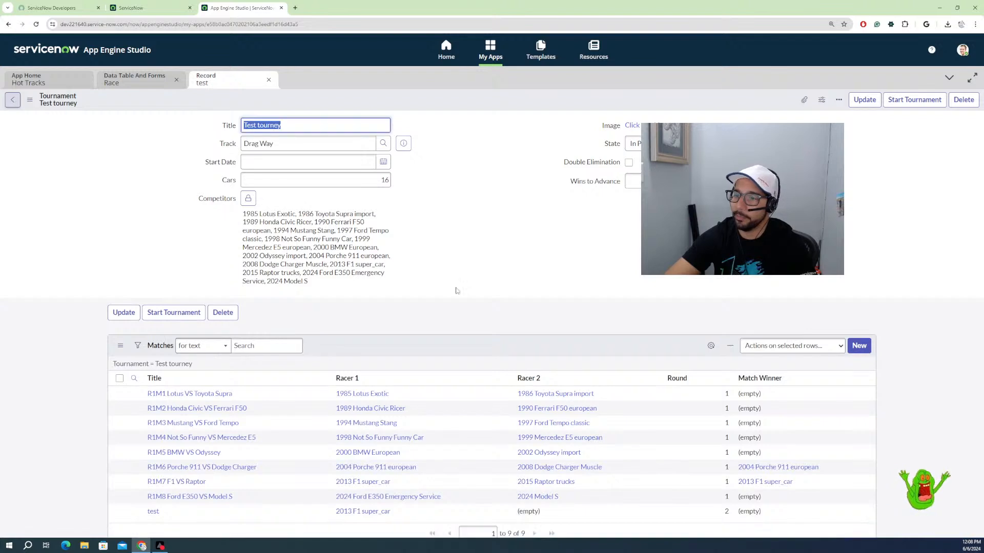
Step: Set Racer 2 of the test match to 2004 Porche 911 european directly in the tournament's Matches list
{"action": "scroll", "coordinate": [476, 481], "scroll_direction": "down", "scroll_amount": 2}
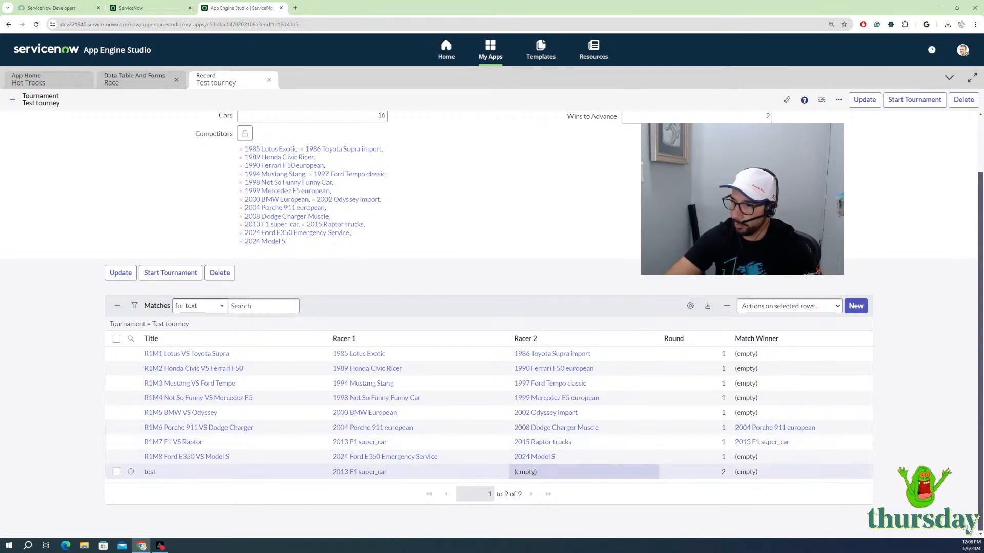
{"action": "left_click", "coordinate": [542, 474]}
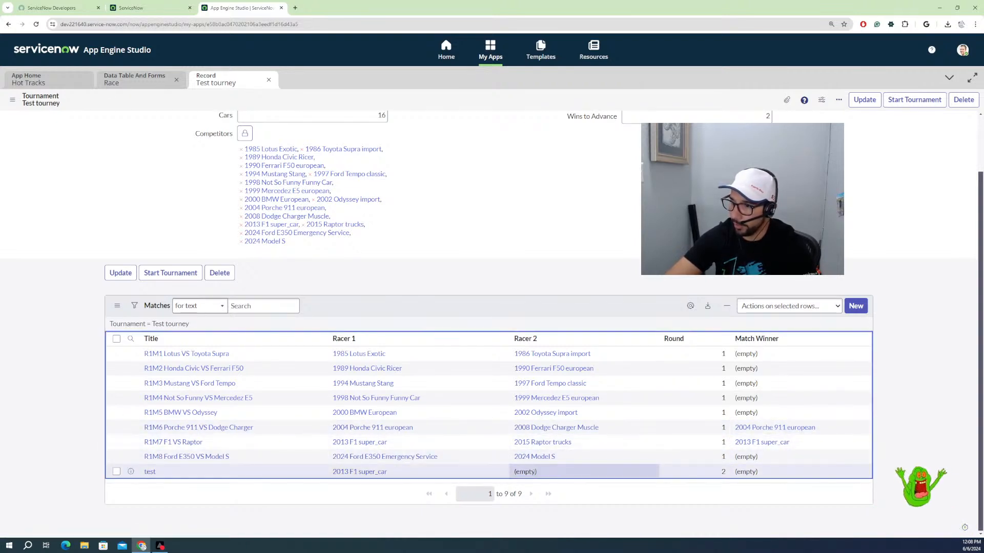
{"action": "double_click", "coordinate": [547, 476]}
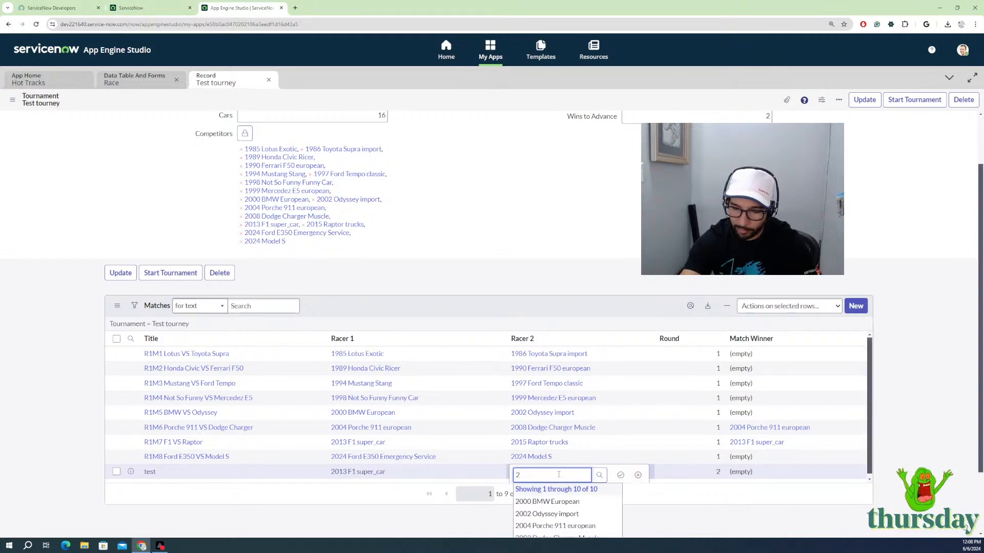
{"action": "type", "text": "2004"}
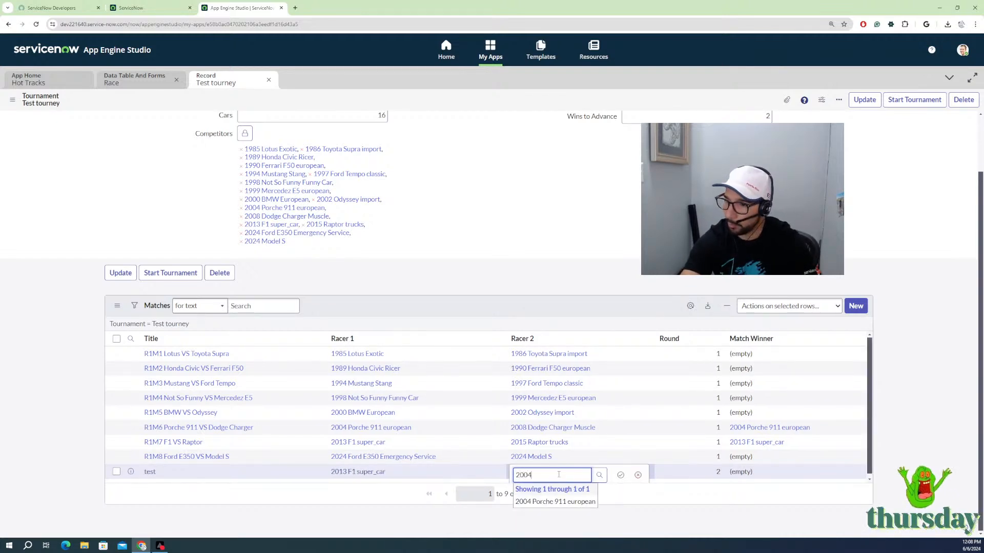
{"action": "left_click", "coordinate": [568, 502]}
{"action": "left_click", "coordinate": [620, 475]}
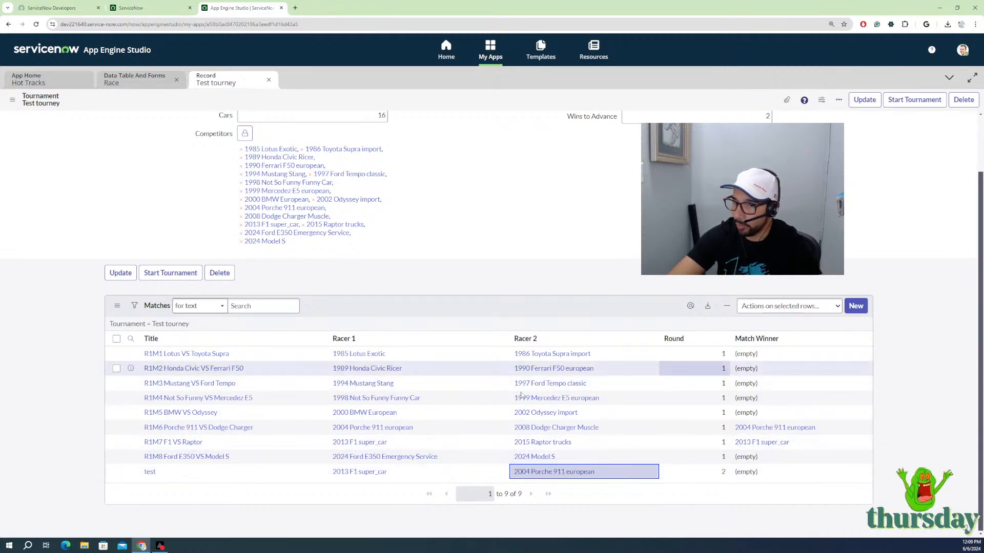
Step: Review the tournament's matches, the Hot Tracks app's logic and automation items, and the Race table's records
{"action": "scroll", "coordinate": [309, 252], "scroll_direction": "up", "scroll_amount": 2}
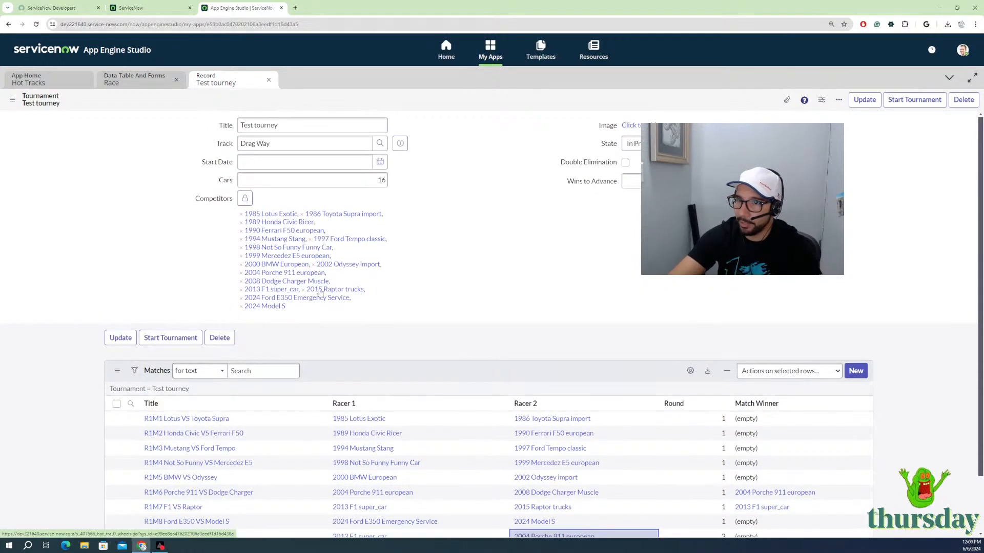
{"action": "scroll", "coordinate": [318, 288], "scroll_direction": "down", "scroll_amount": 2}
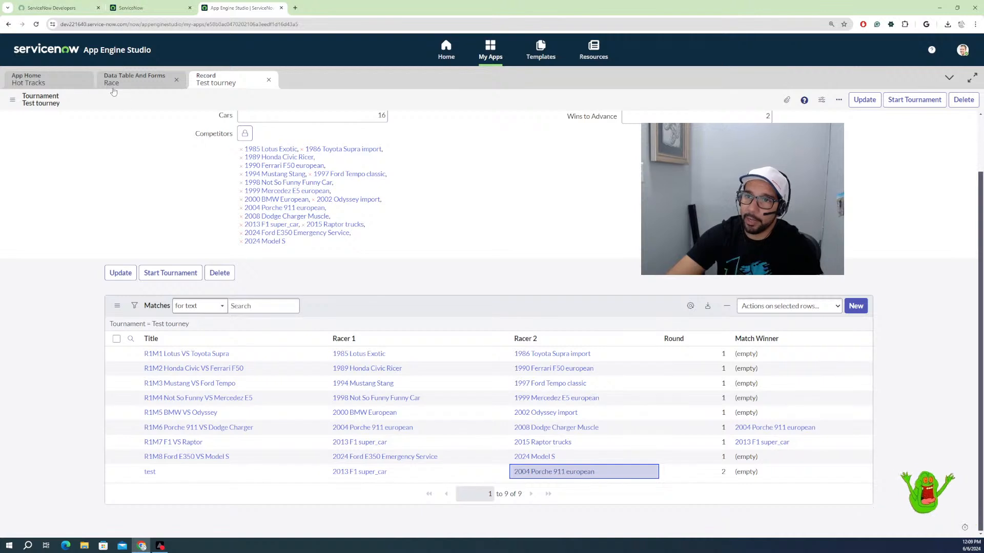
{"action": "left_click", "coordinate": [50, 80]}
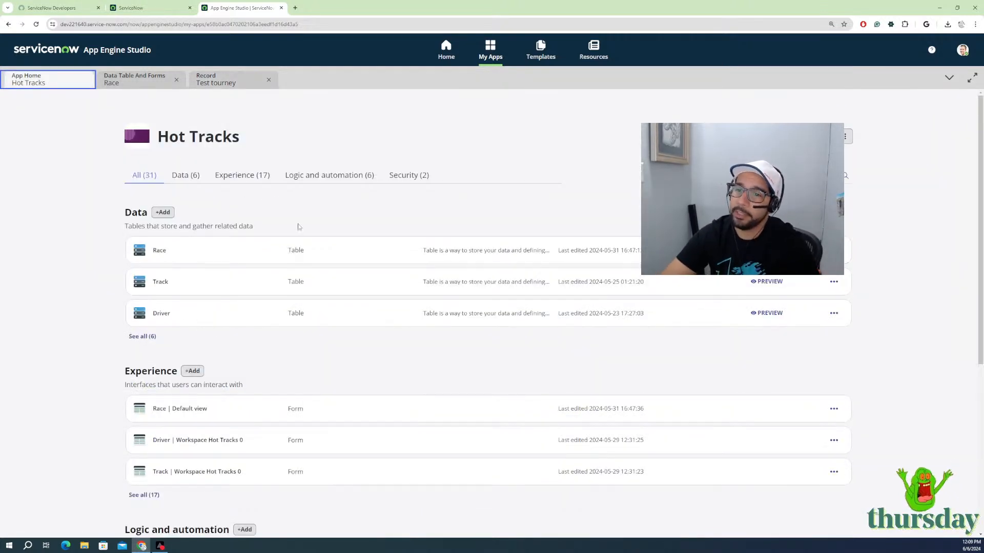
{"action": "left_click", "coordinate": [358, 175]}
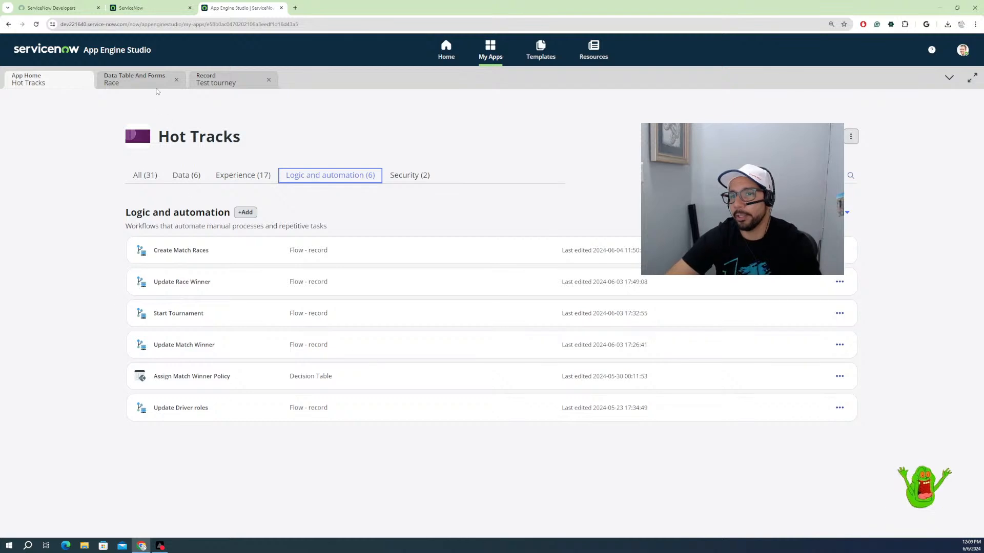
{"action": "left_click", "coordinate": [145, 87]}
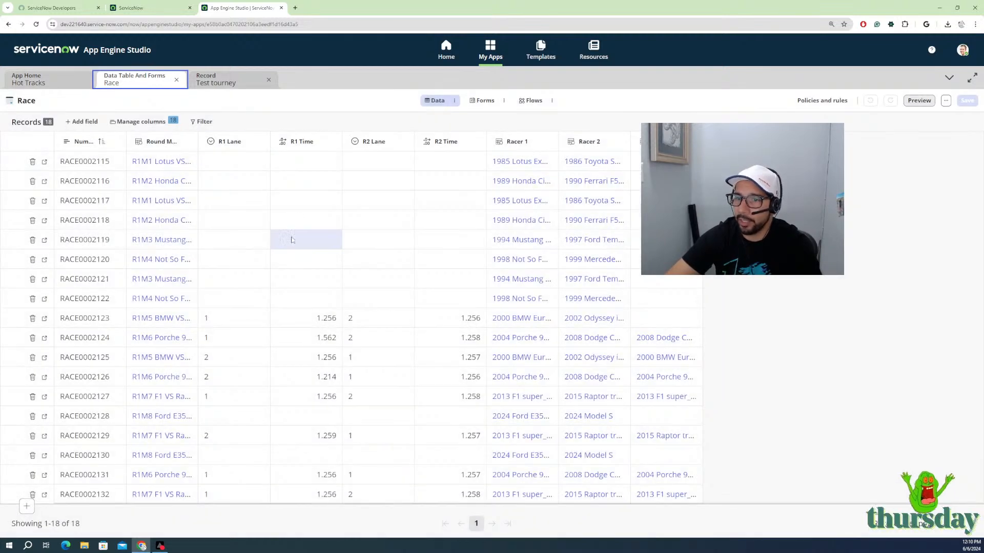
Step: Open the Update Match Winner flow and show its actions as an editable list instead of a diagram
{"action": "left_click", "coordinate": [53, 87]}
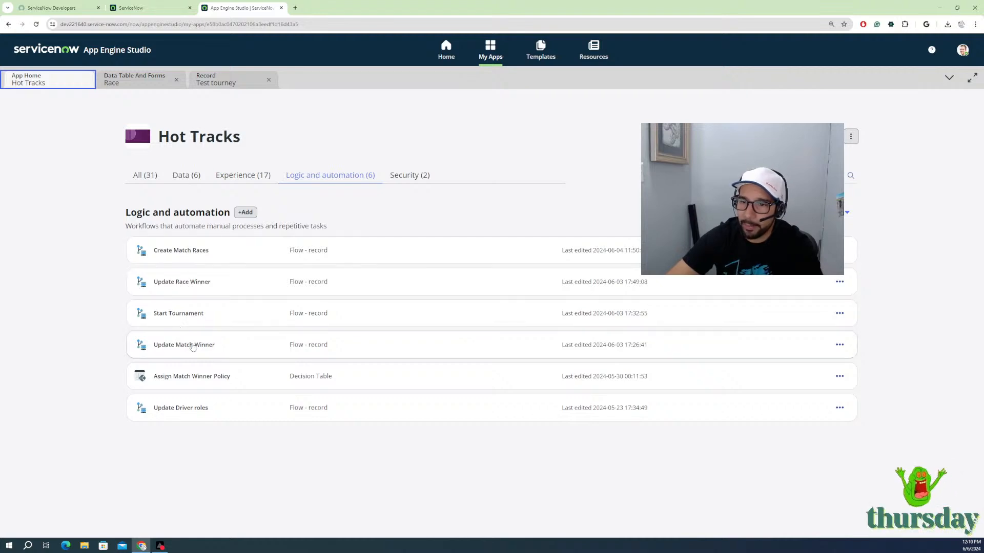
{"action": "left_click", "coordinate": [177, 346]}
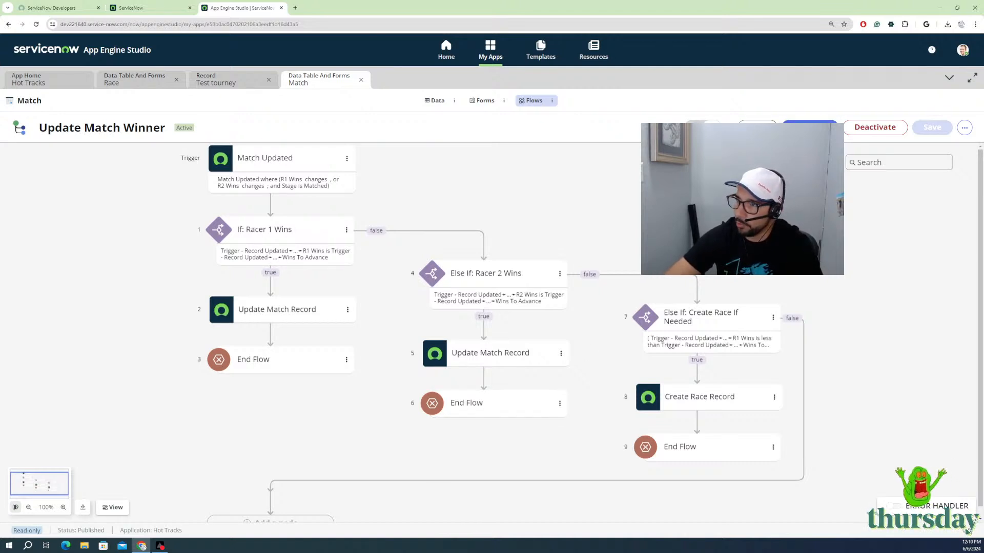
{"action": "left_click", "coordinate": [703, 125]}
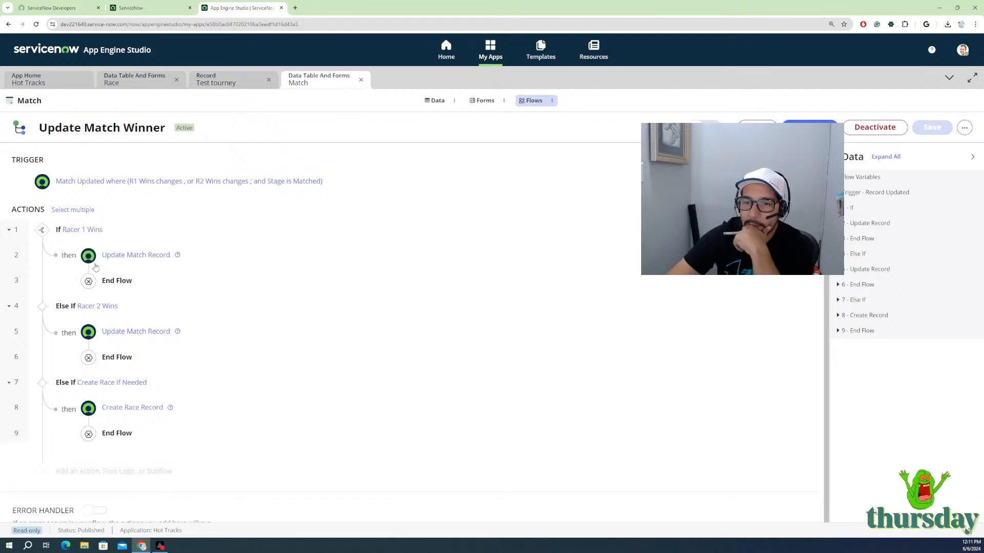
{"action": "left_click", "coordinate": [809, 127]}
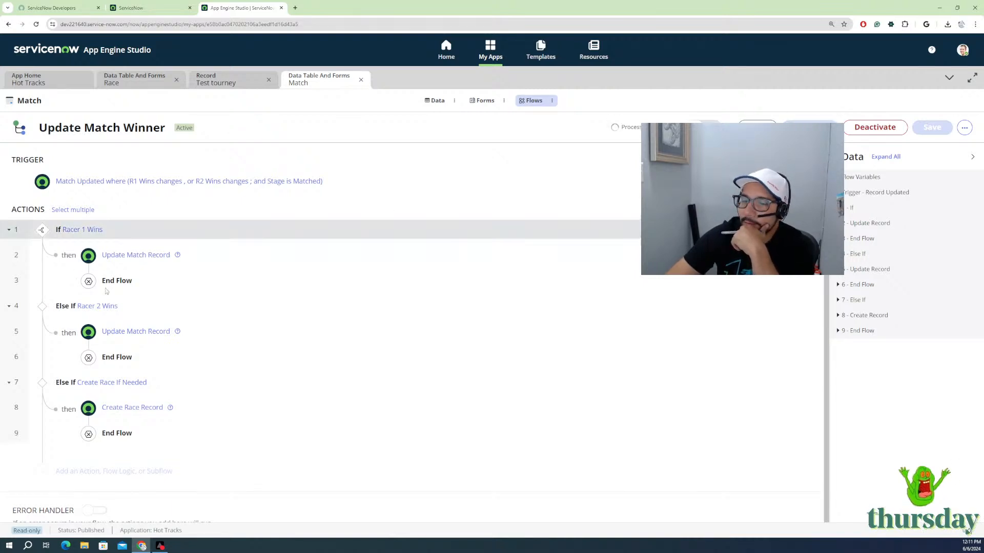
{"action": "mouse_move", "coordinate": [89, 278]}
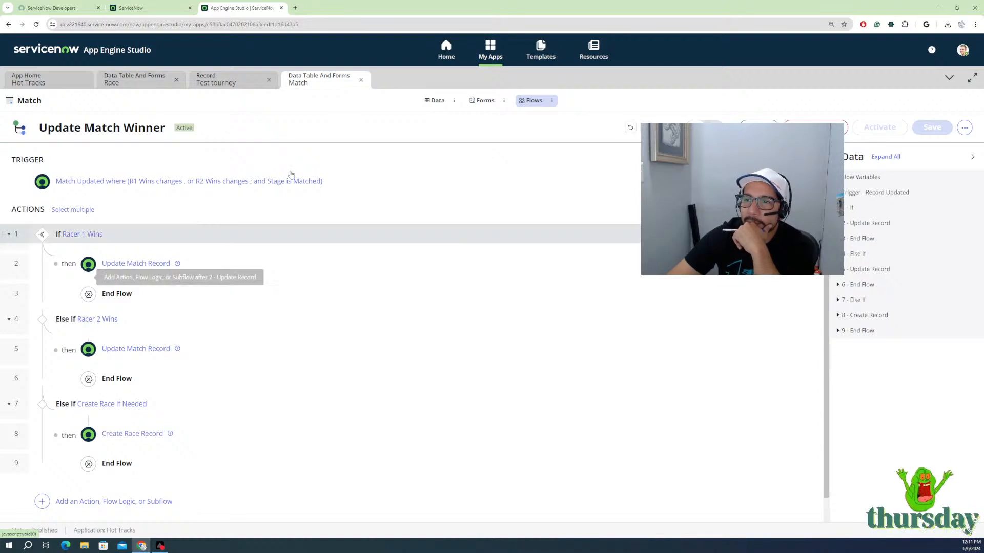
Step: Open the Create Match Races flow from the Hot Tracks app's logic and automation items
{"action": "left_click", "coordinate": [49, 81]}
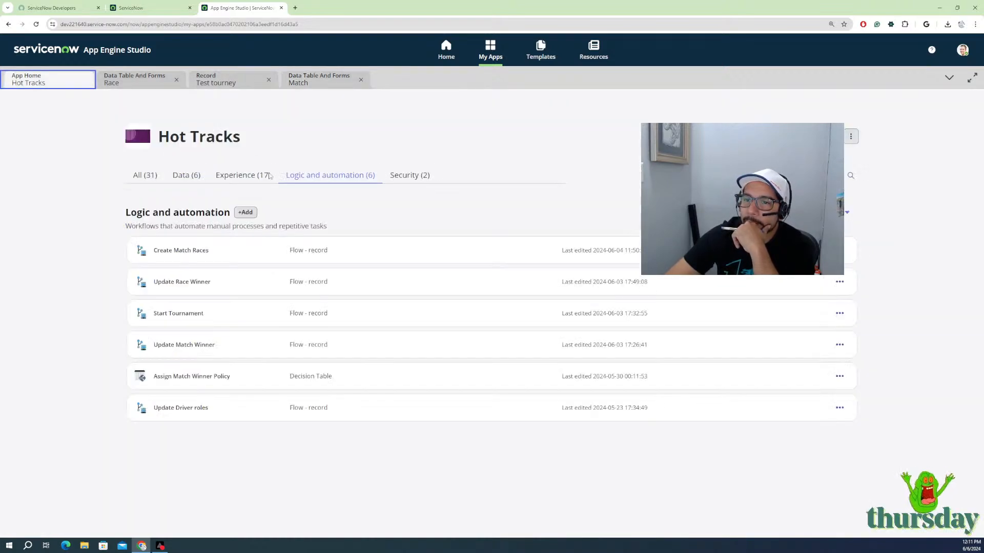
{"action": "left_click", "coordinate": [192, 254]}
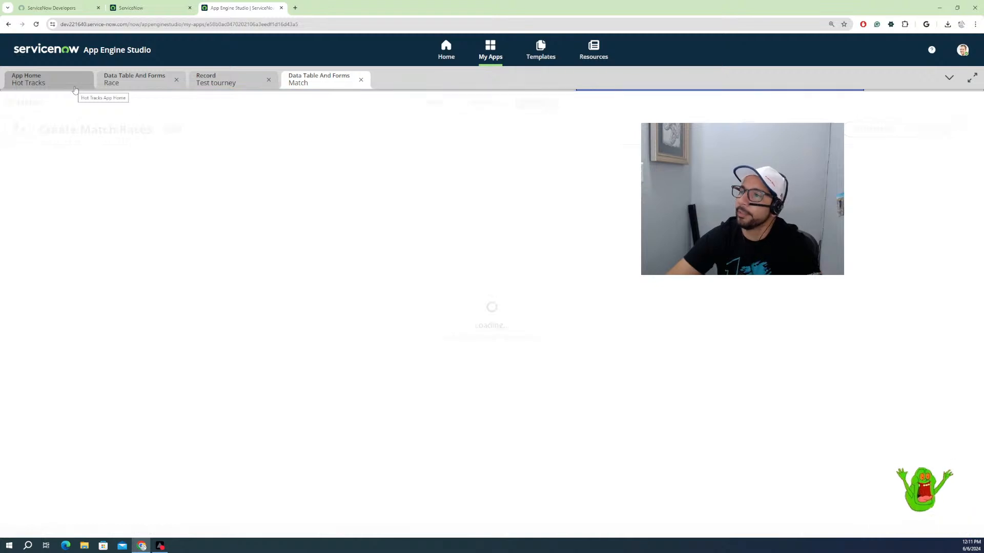
Step: Switch to the ServiceNow platform, filter the navigator for "workflow" and open Workflow Studio
{"action": "left_click", "coordinate": [154, 8]}
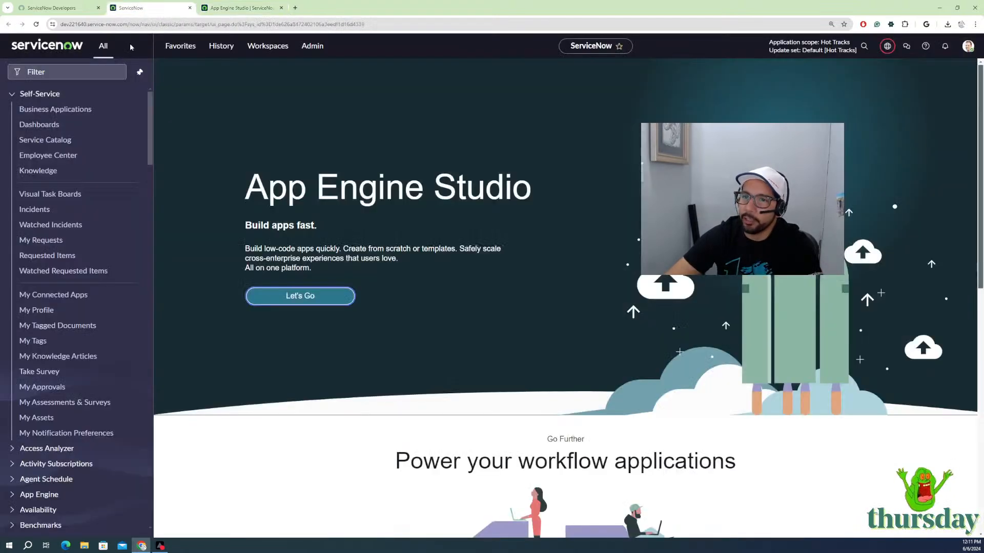
{"action": "left_click", "coordinate": [59, 71]}
{"action": "type", "text": "w"}
{"action": "key", "text": "BackSpace"}
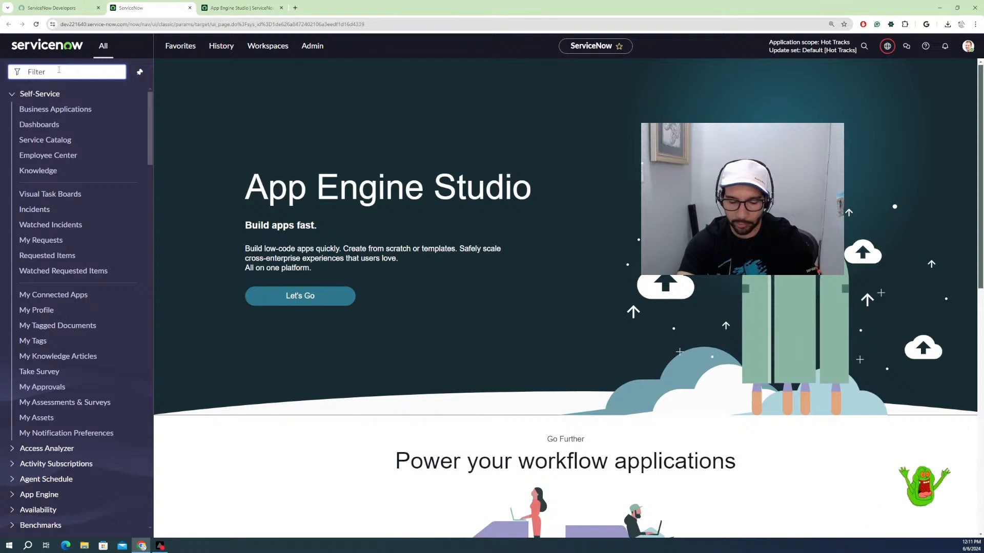
{"action": "type", "text": "workflow"}
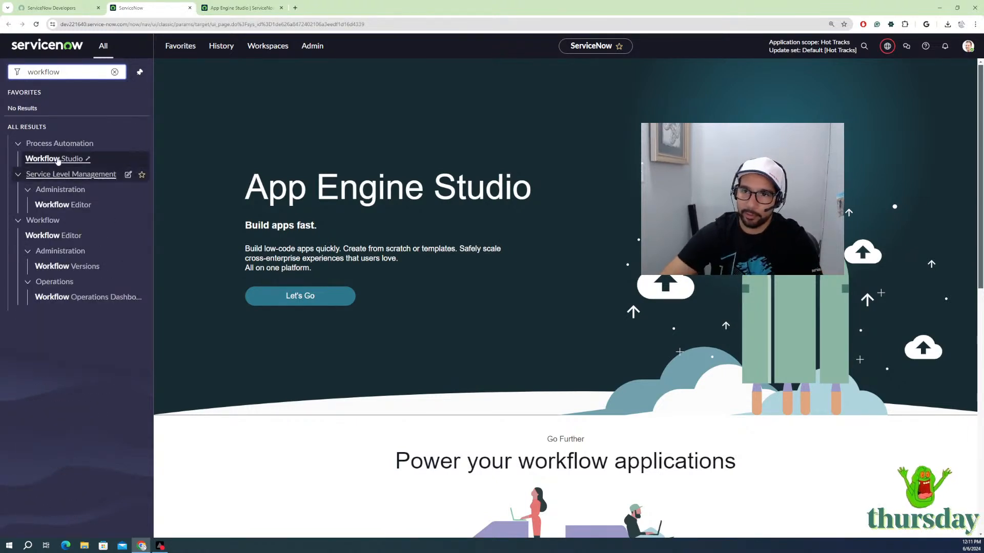
{"action": "left_click", "coordinate": [58, 159]}
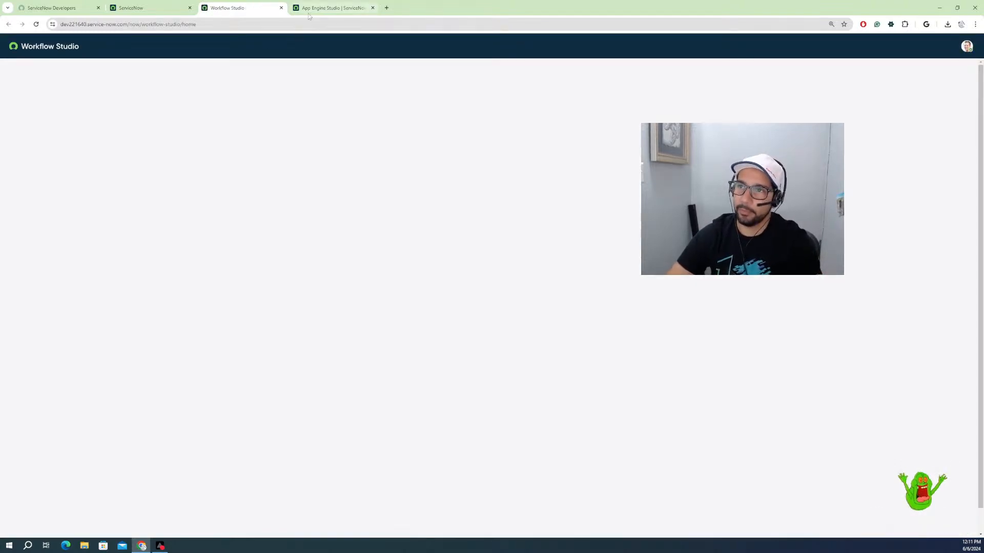
Step: Check the Create Match Races flow in App Engine Studio, and switch to Workflow Studio to list all flows
{"action": "left_click", "coordinate": [308, 11]}
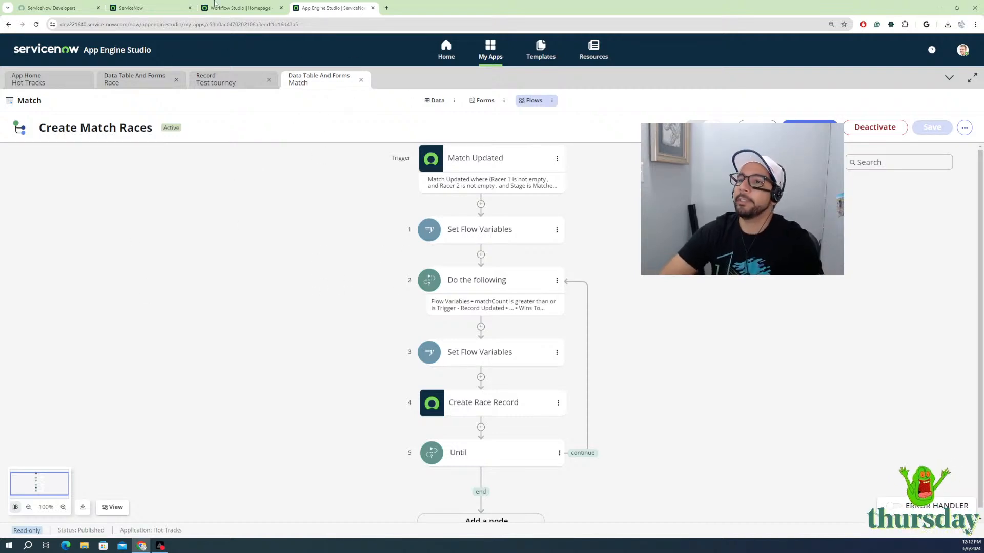
{"action": "left_click", "coordinate": [146, 7]}
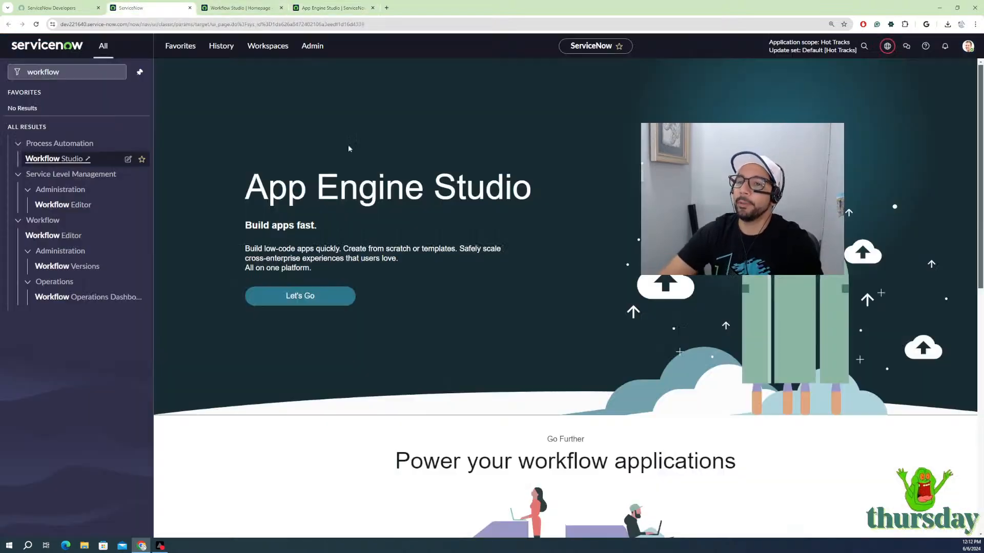
{"action": "left_click", "coordinate": [215, 7]}
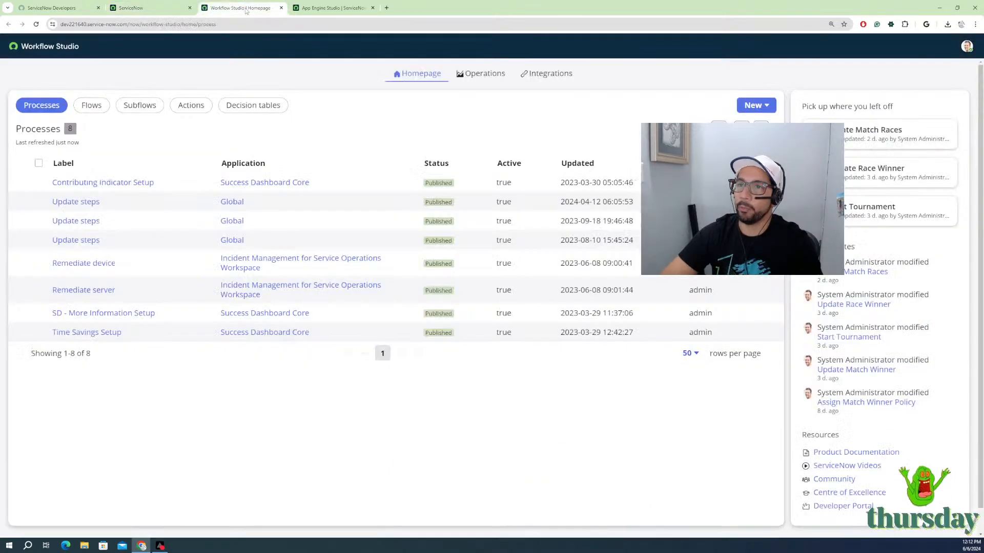
{"action": "left_click", "coordinate": [86, 107]}
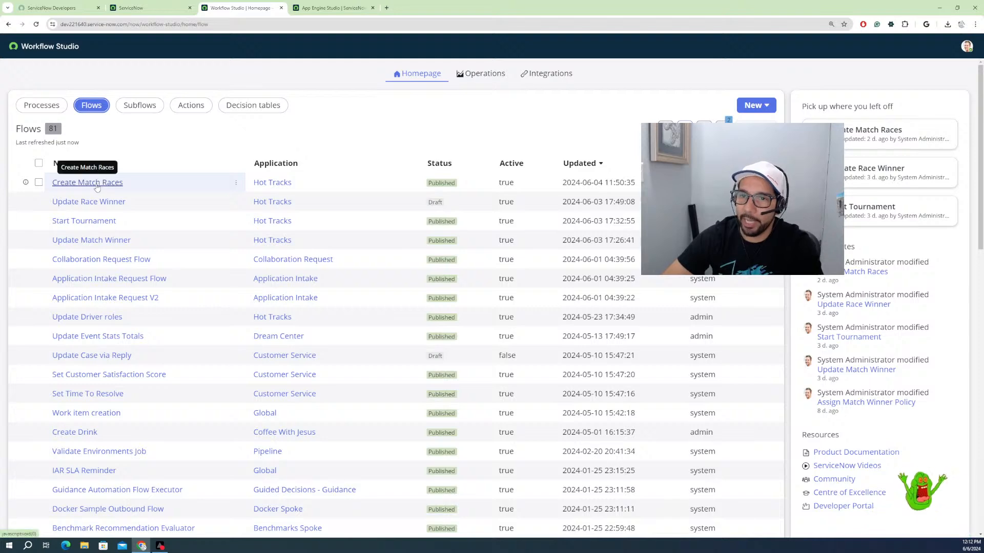
Step: Open the Create Match Races and Update Race Winner flows from the flows list
{"action": "left_click", "coordinate": [96, 186]}
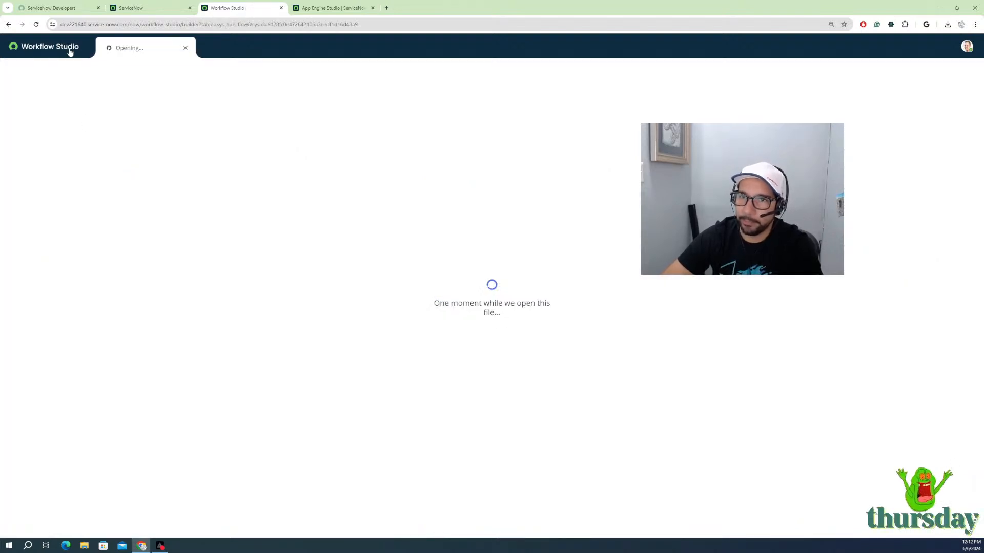
{"action": "left_click", "coordinate": [71, 52]}
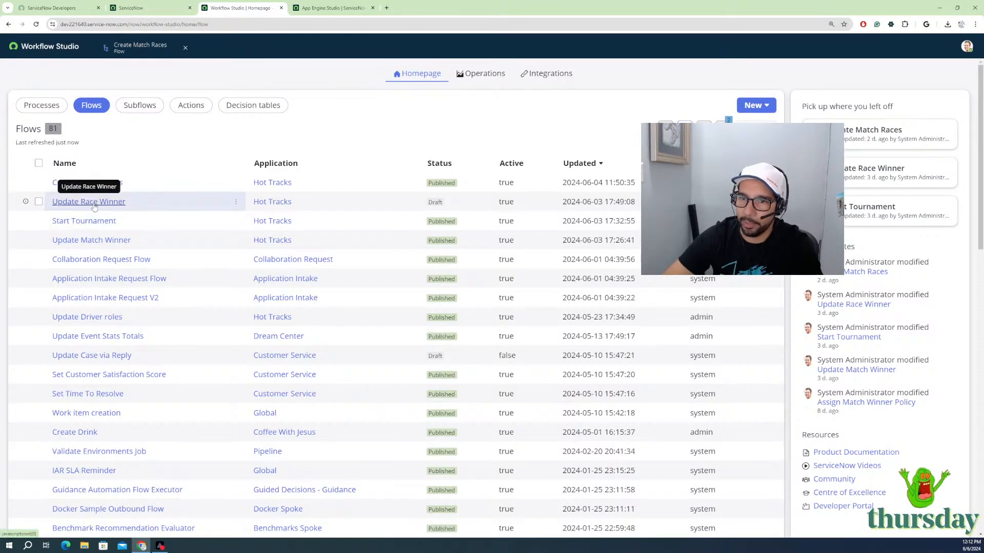
{"action": "left_click", "coordinate": [88, 202]}
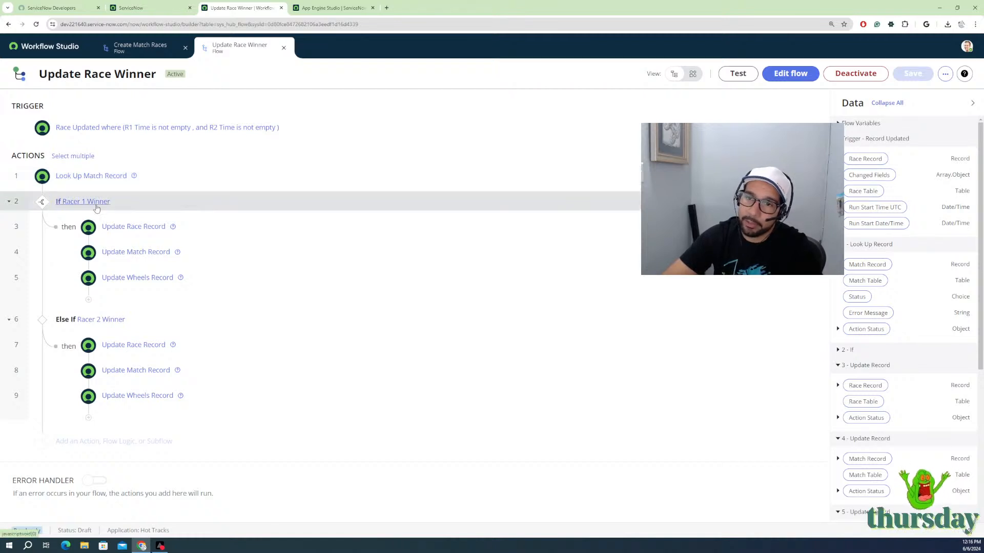
Step: Select all the actions of the Update Race Winner flow, from Look Up Match Record through both racer winner branches, and collapse the lookup's details
{"action": "left_click", "coordinate": [116, 178]}
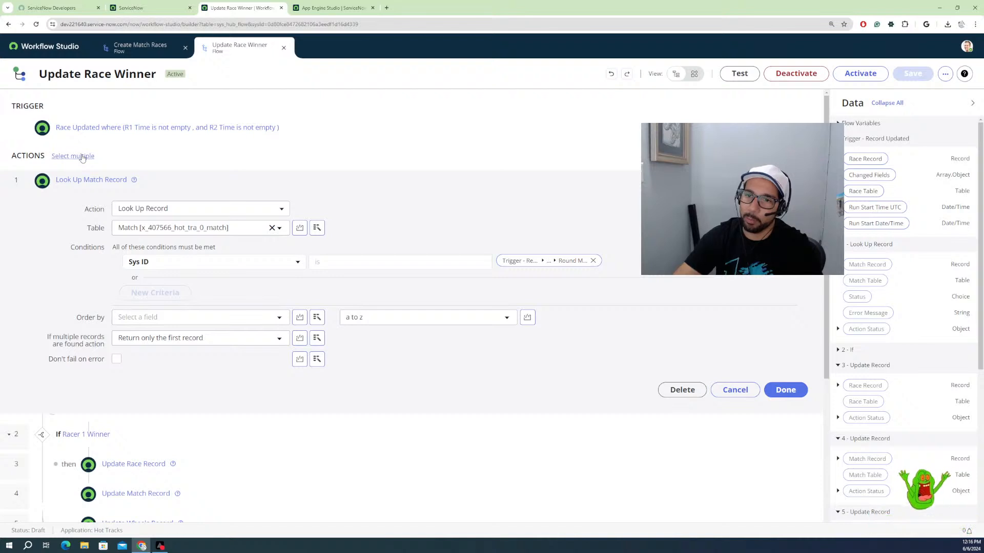
{"action": "left_click", "coordinate": [82, 156]}
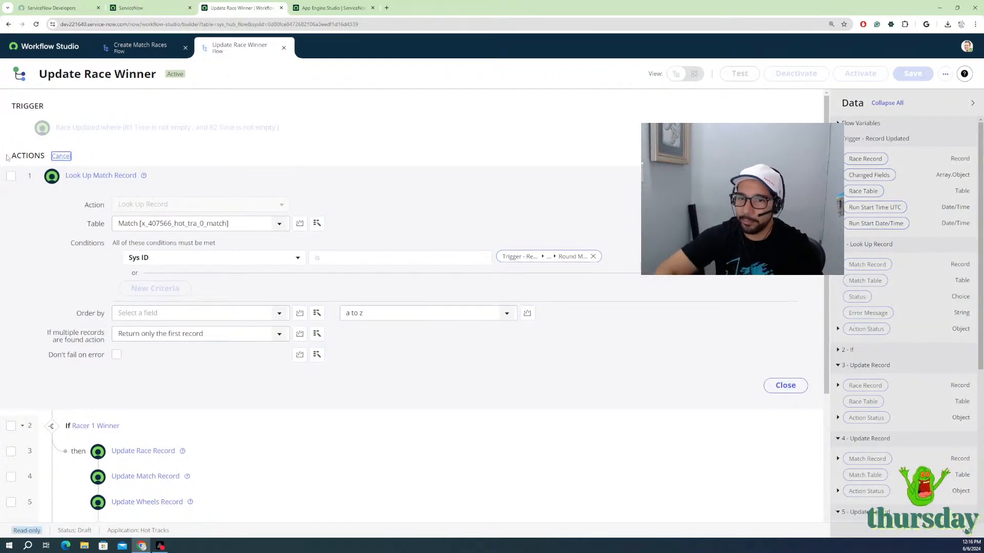
{"action": "left_click", "coordinate": [11, 175]}
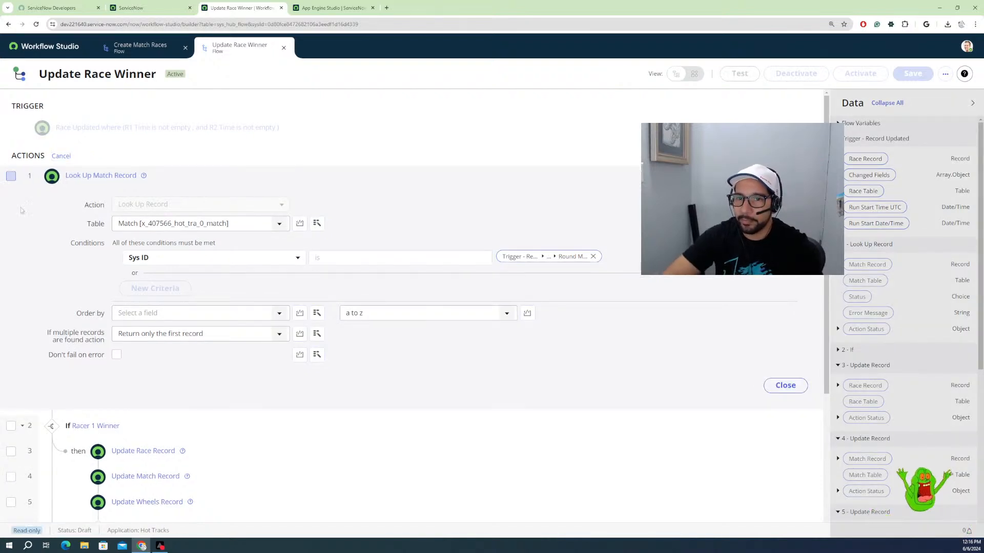
{"action": "left_click", "coordinate": [11, 426]}
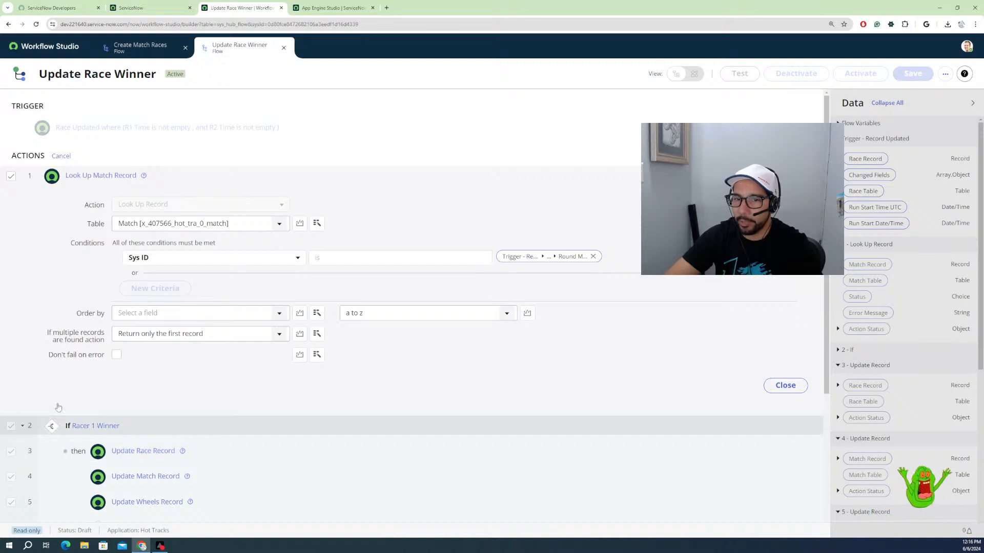
{"action": "scroll", "coordinate": [275, 424], "scroll_direction": "down", "scroll_amount": 1}
{"action": "scroll", "coordinate": [275, 424], "scroll_direction": "down", "scroll_amount": 4}
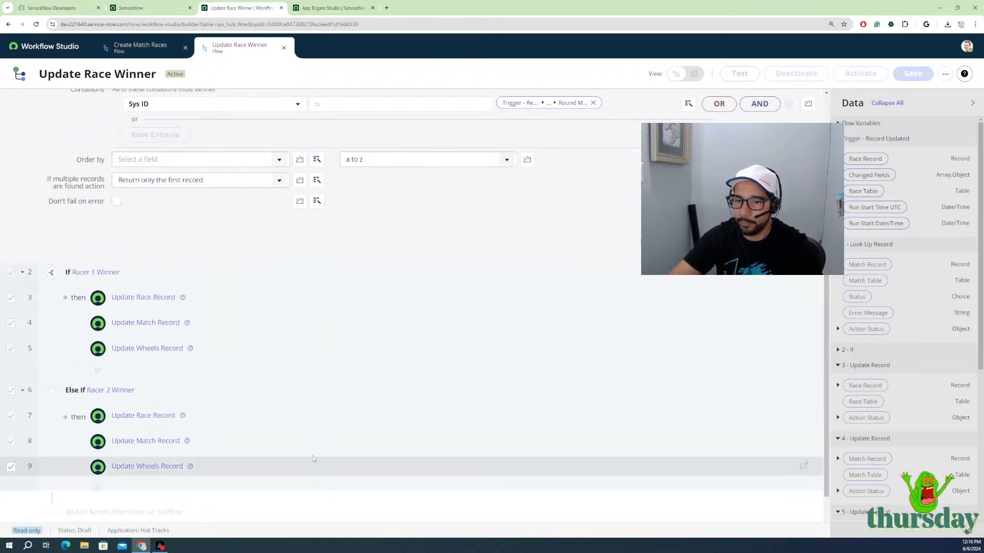
{"action": "scroll", "coordinate": [547, 277], "scroll_direction": "up", "scroll_amount": 4}
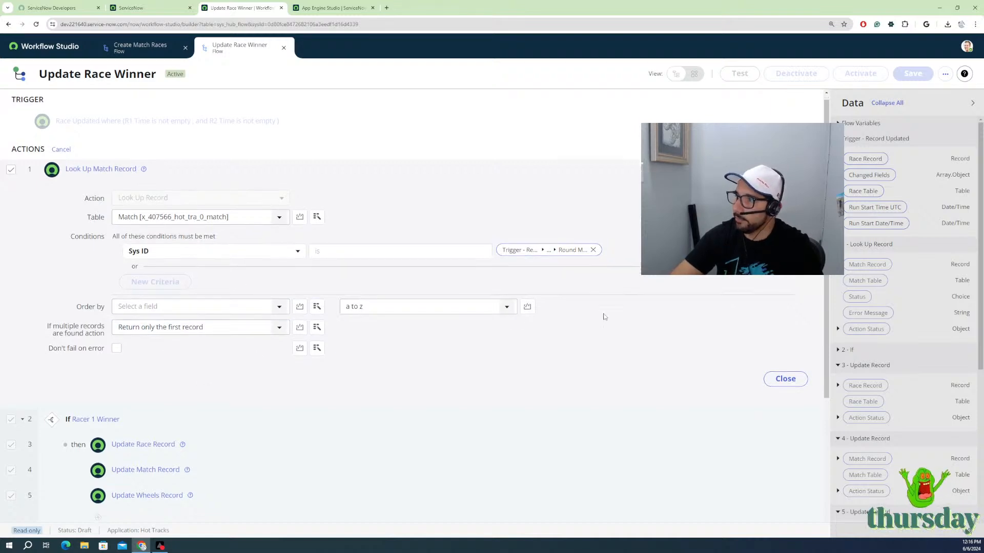
{"action": "scroll", "coordinate": [588, 322], "scroll_direction": "down", "scroll_amount": 4}
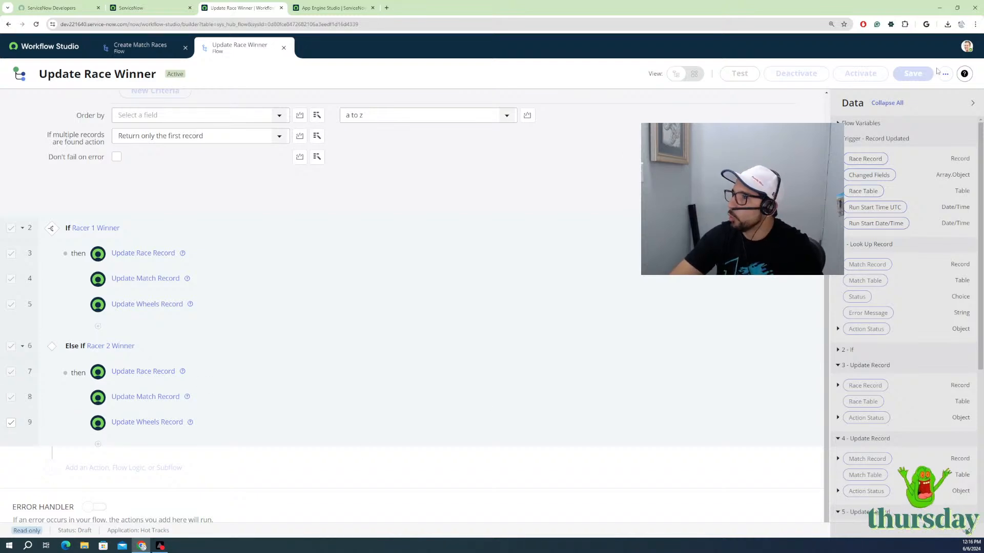
{"action": "scroll", "coordinate": [412, 305], "scroll_direction": "up", "scroll_amount": 4}
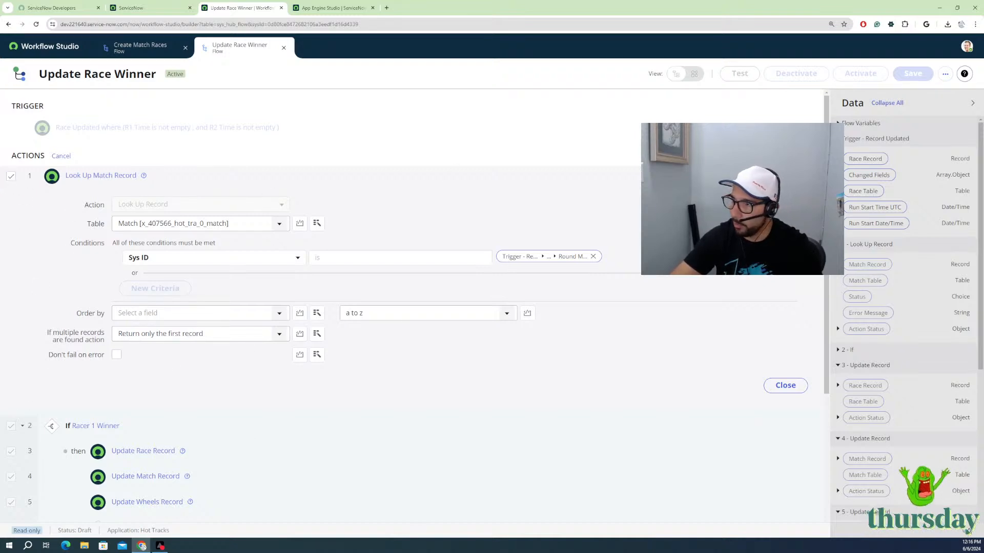
{"action": "left_click", "coordinate": [785, 385]}
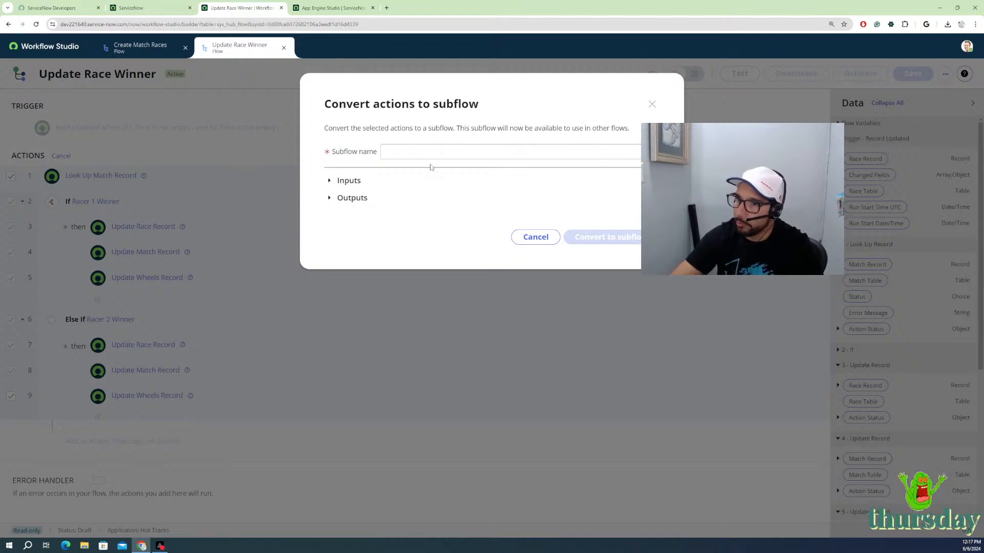
Step: Convert the selected actions to a subflow named "Update Match Winner", checking its inputs and outputs before converting
{"action": "left_click", "coordinate": [330, 180]}
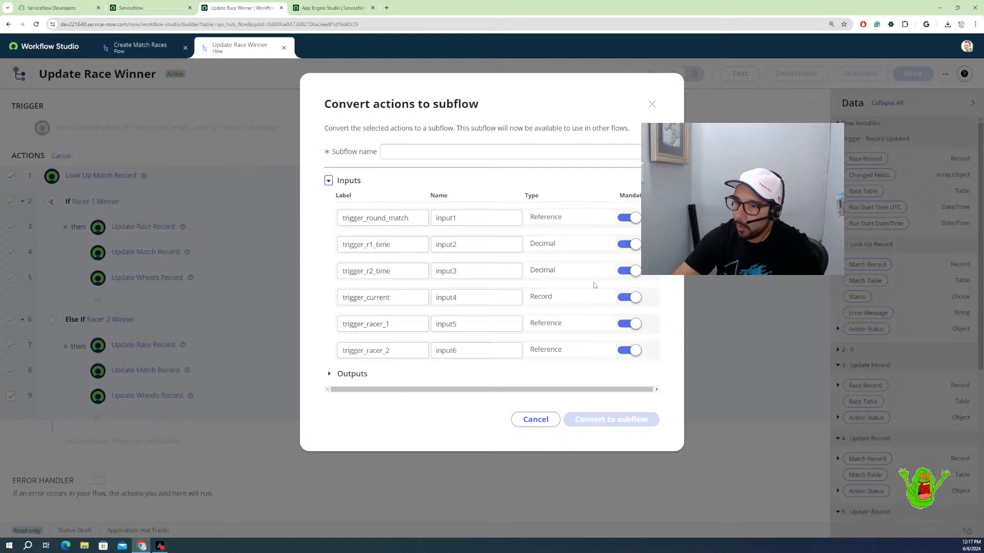
{"action": "left_click", "coordinate": [394, 153]}
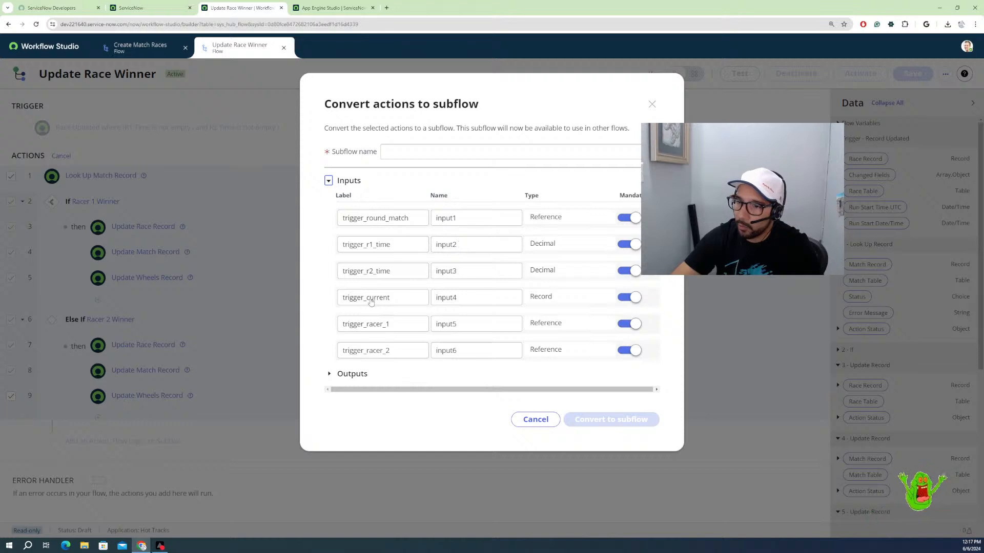
{"action": "left_click", "coordinate": [349, 375]}
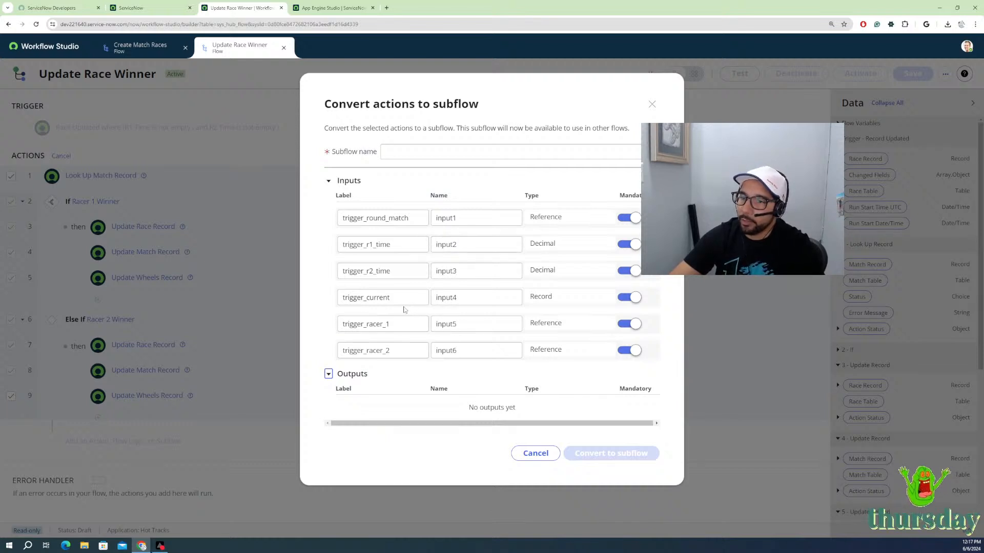
{"action": "left_click", "coordinate": [419, 153]}
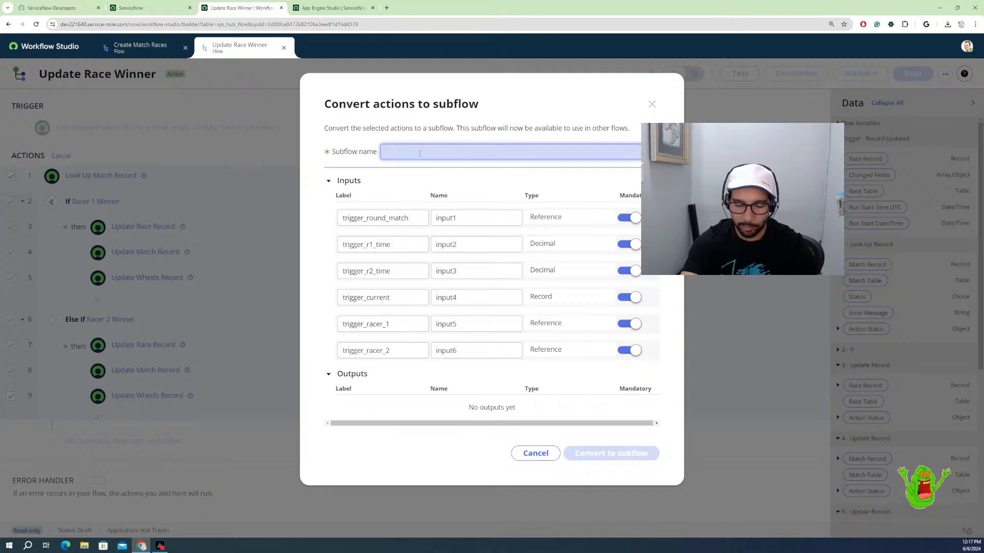
{"action": "type", "text": "Up"}
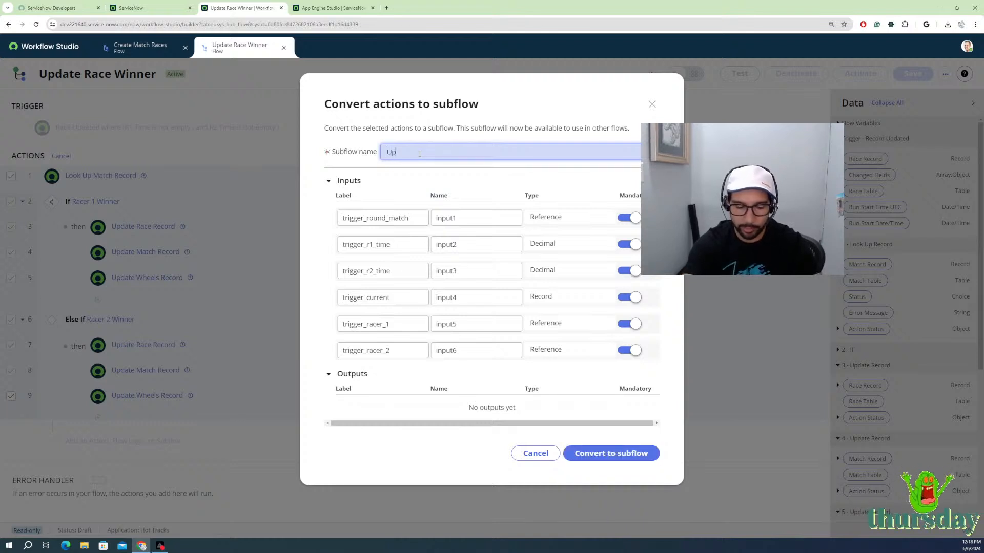
{"action": "type", "text": "date Ma"}
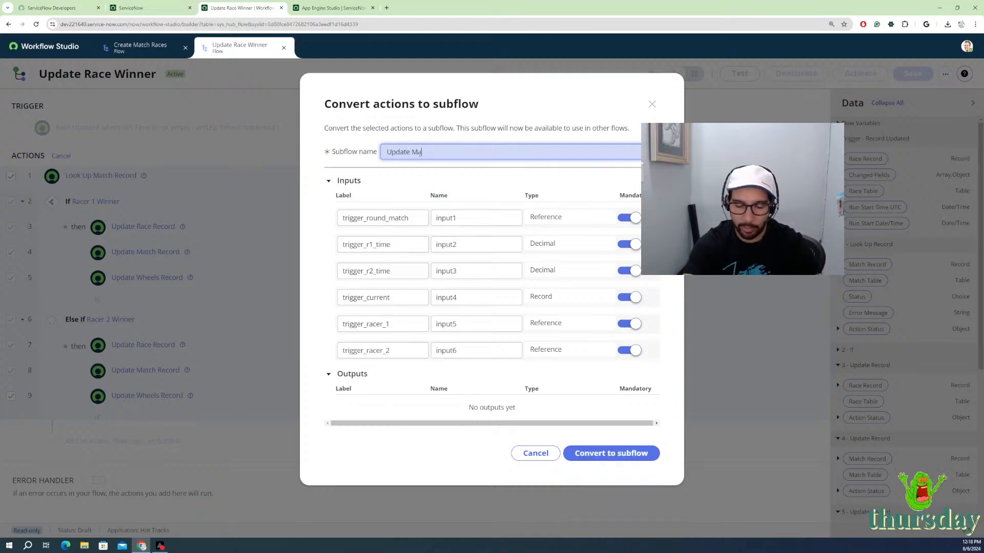
{"action": "type", "text": "tch W"}
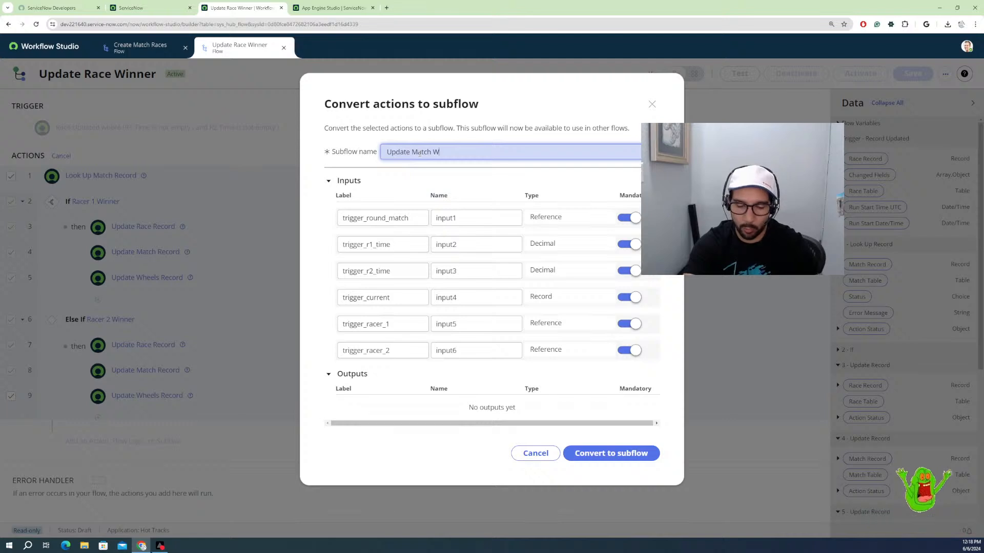
{"action": "type", "text": "inner"}
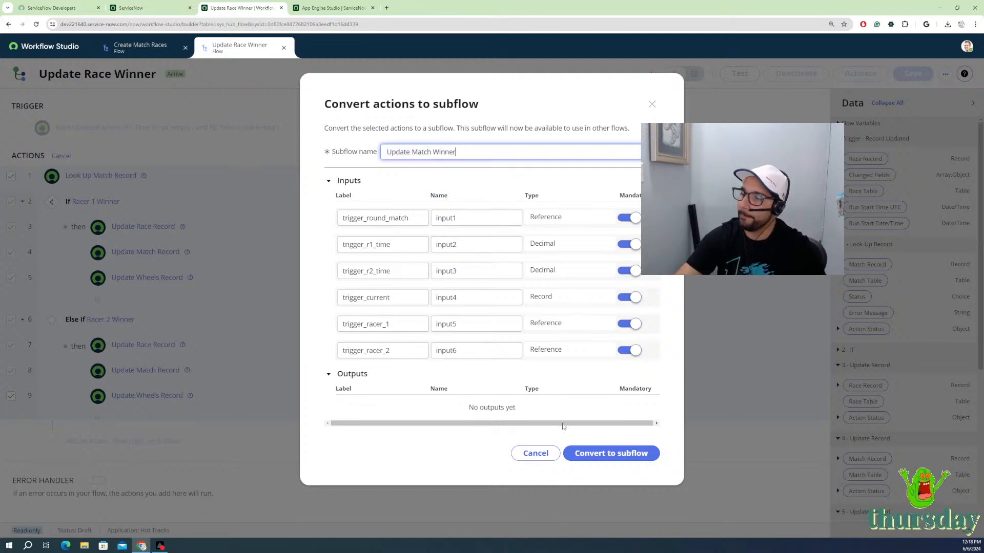
{"action": "left_click", "coordinate": [592, 455]}
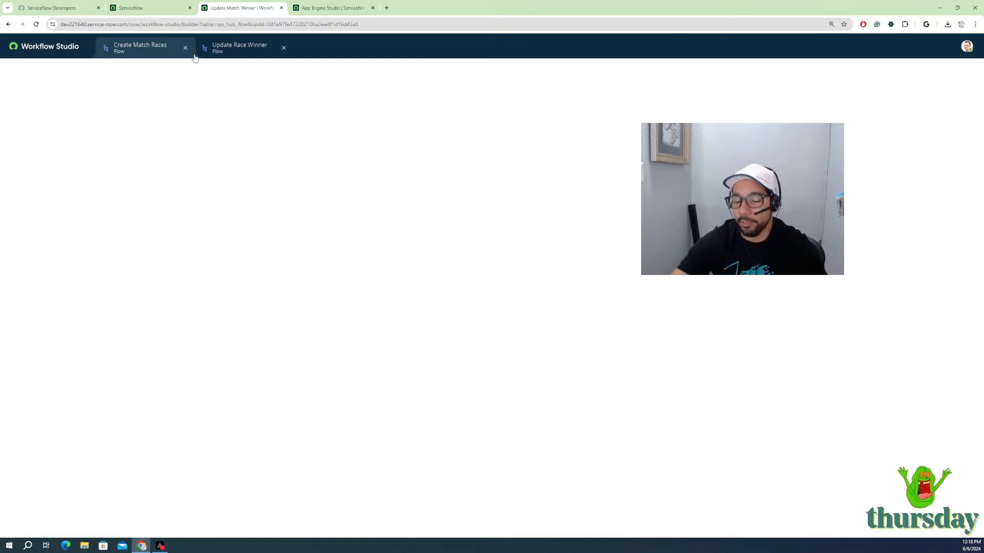
Step: Examine the Update Match Winner subflow call in the Update Race Winner flow, and the subflow's own inputs and outputs
{"action": "mouse_move", "coordinate": [195, 58]}
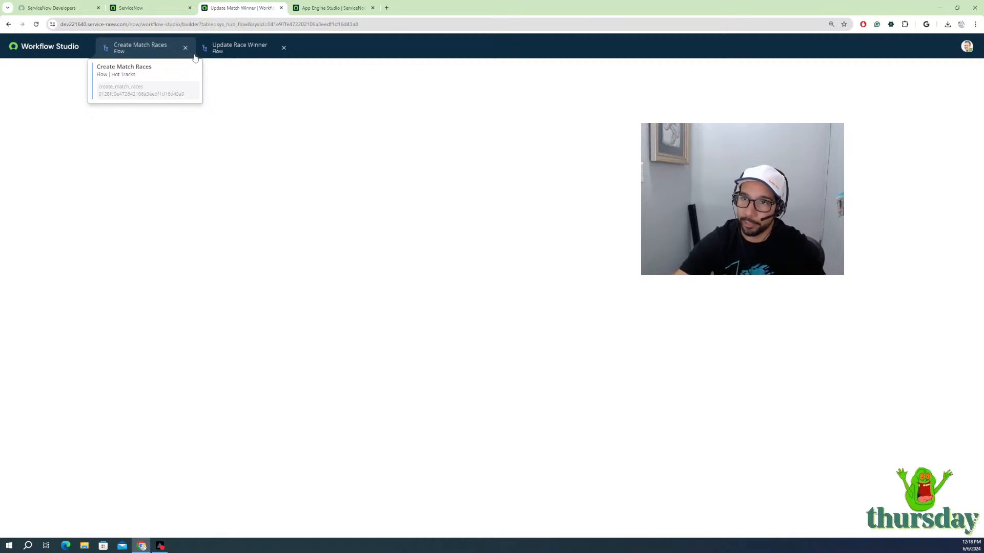
{"action": "left_click", "coordinate": [225, 51]}
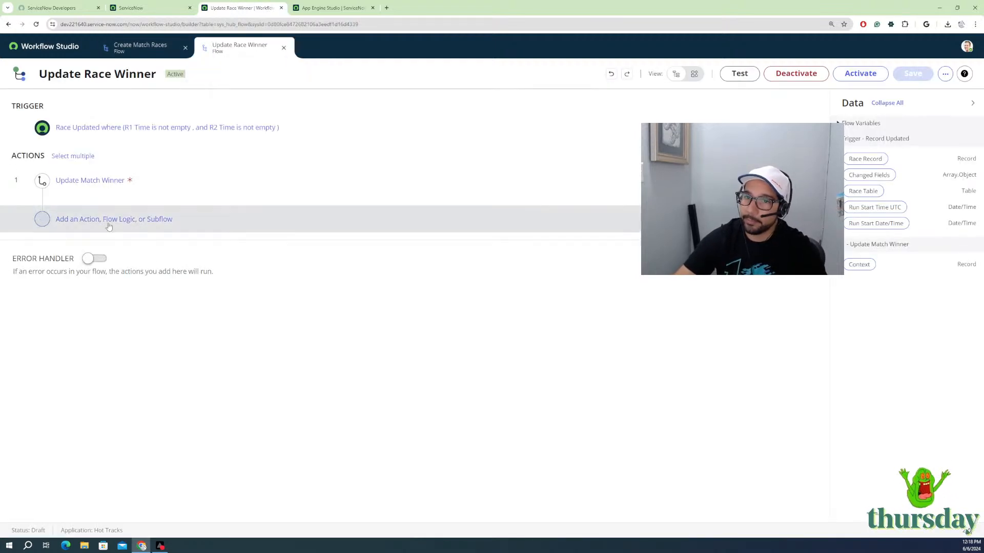
{"action": "left_click", "coordinate": [115, 186]}
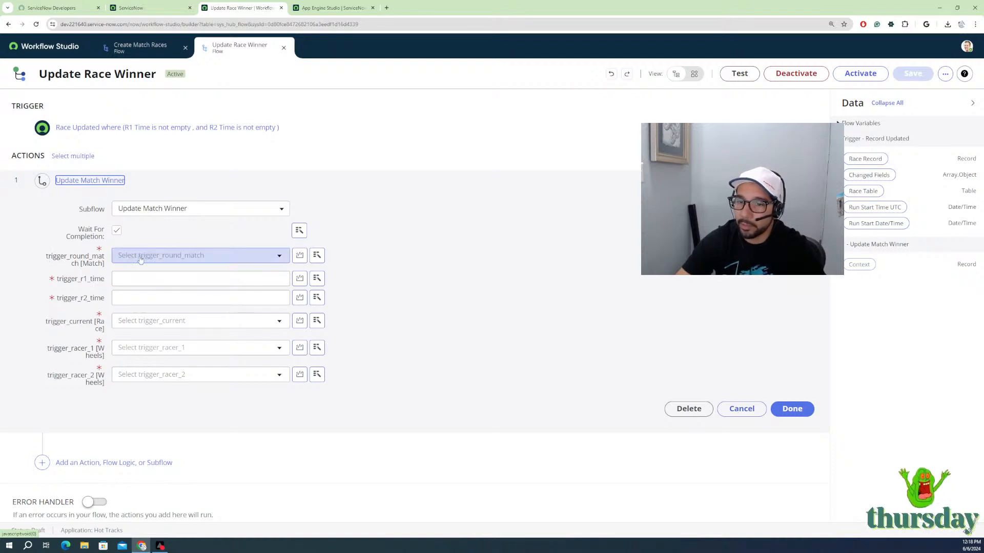
{"action": "left_click", "coordinate": [90, 180]}
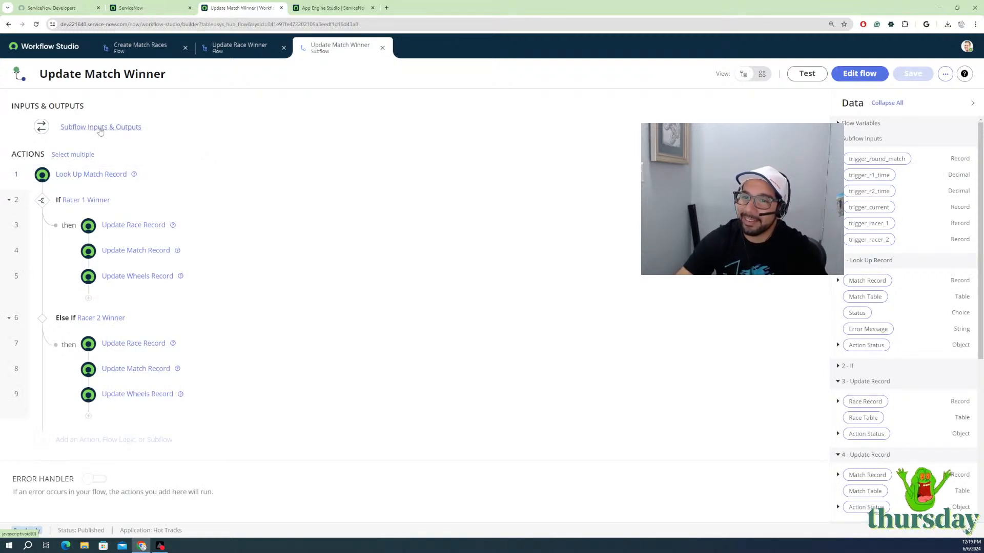
{"action": "left_click", "coordinate": [100, 132]}
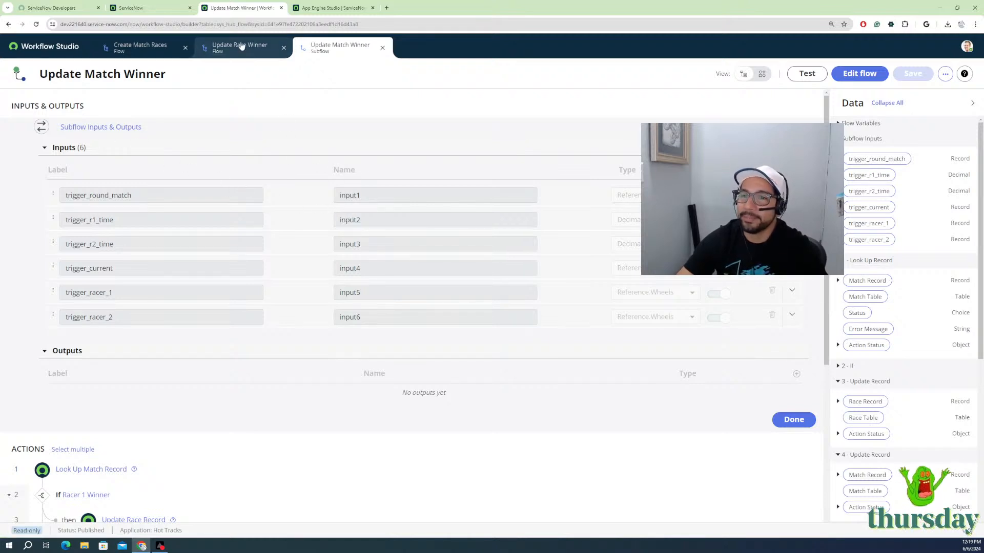
Step: In Update Race Winner's subflow call, map trigger_round_match to the trigger's Race Record, trigger_r1_time to R1 Time and trigger_r2_time to R2 Time
{"action": "left_click", "coordinate": [240, 47]}
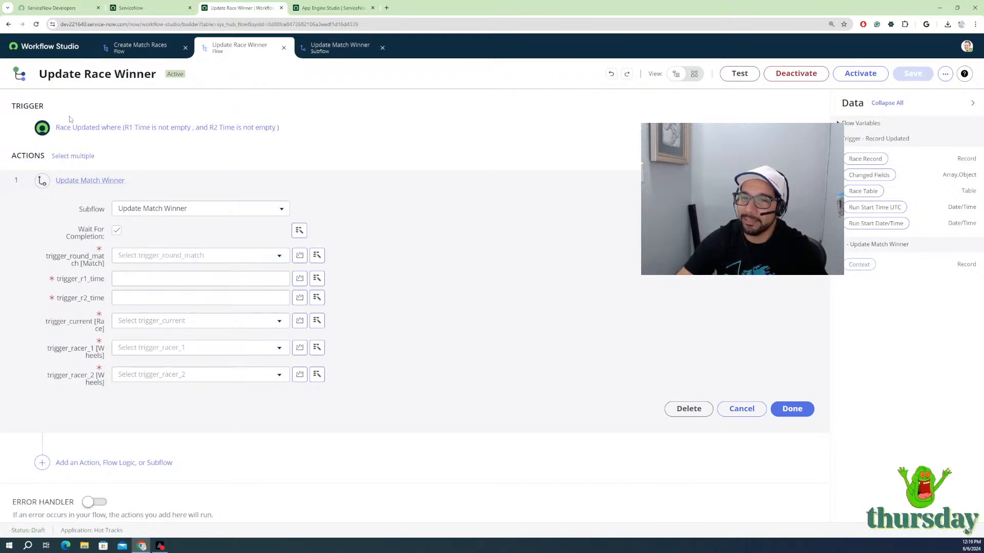
{"action": "left_click", "coordinate": [102, 131]}
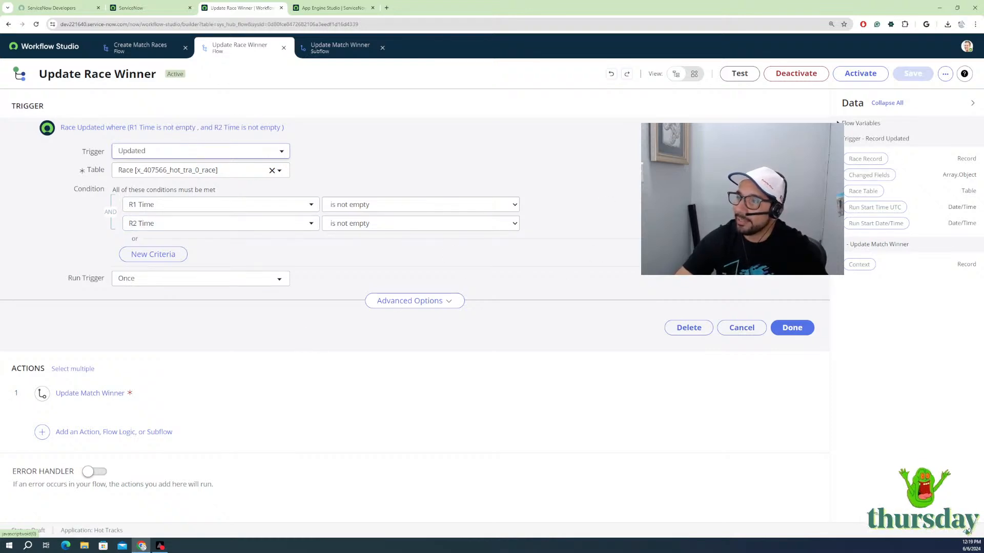
{"action": "left_click", "coordinate": [91, 393]}
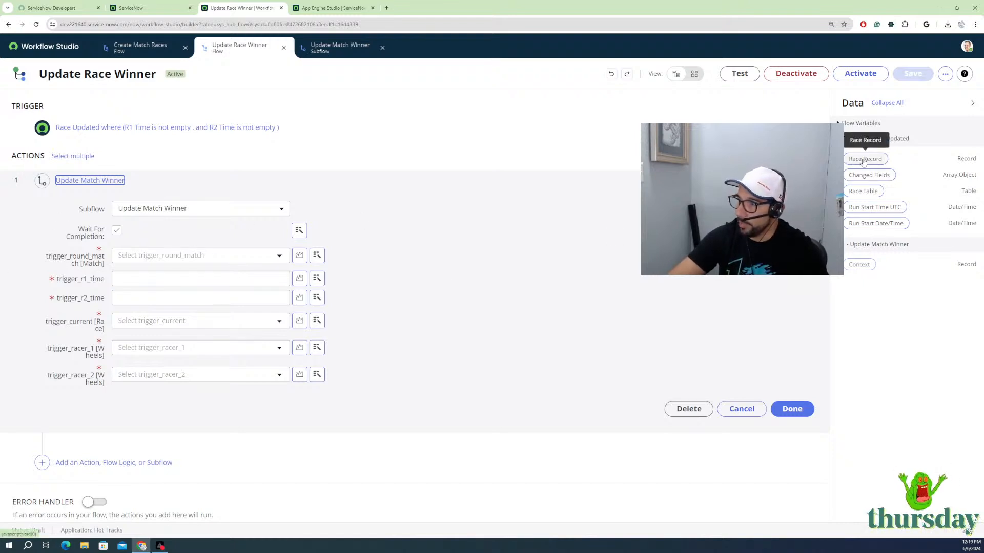
{"action": "left_click_drag", "start_coordinate": [866, 159], "coordinate": [244, 261]}
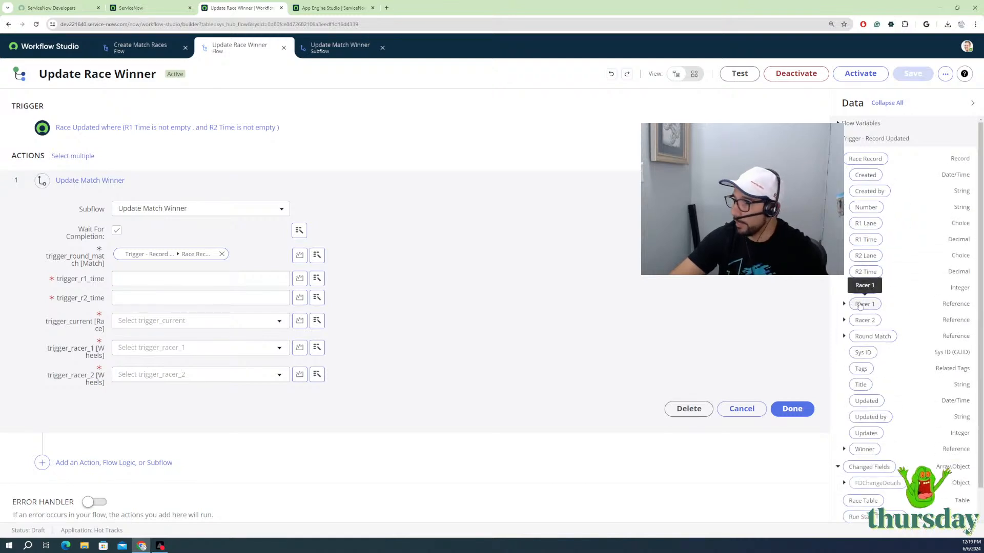
{"action": "left_click_drag", "start_coordinate": [862, 239], "coordinate": [201, 277]}
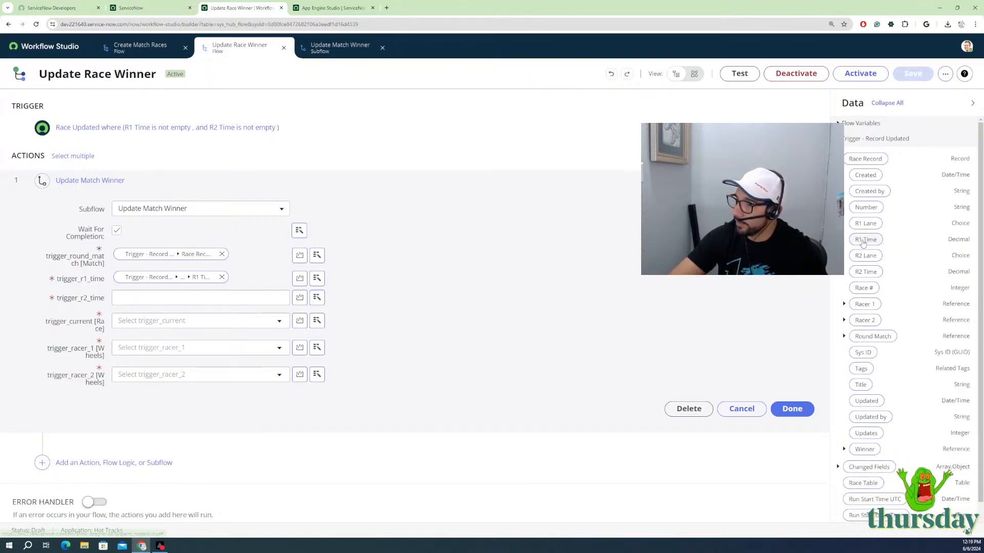
{"action": "left_click_drag", "start_coordinate": [866, 272], "coordinate": [193, 299]}
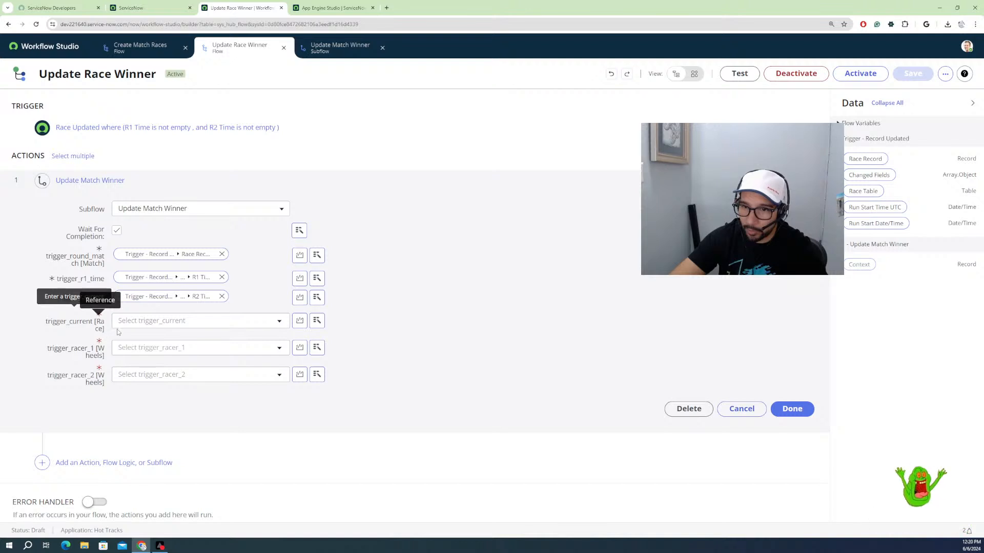
Step: Map the subflow call's trigger_current input to the trigger's Race Record
{"action": "left_click", "coordinate": [161, 324]}
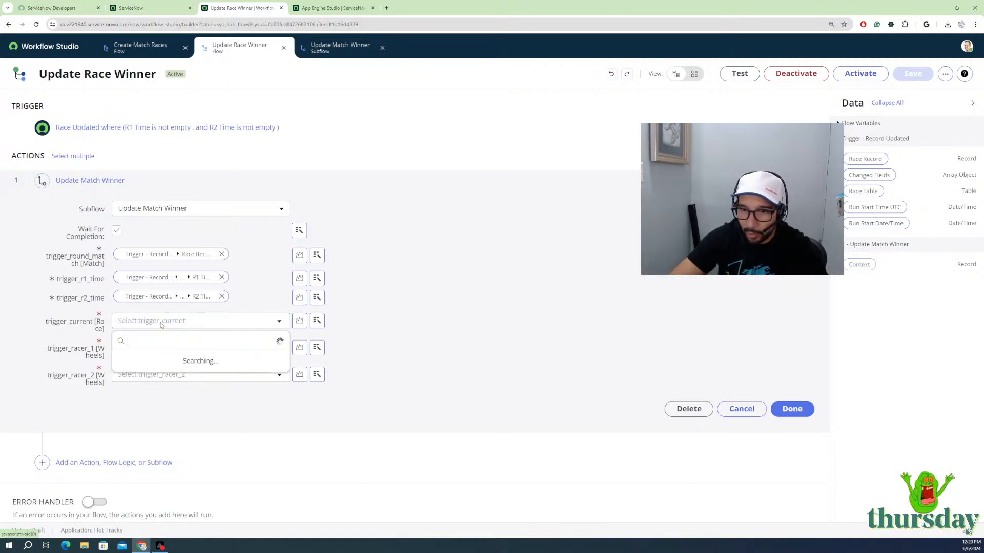
{"action": "key", "text": "Escape"}
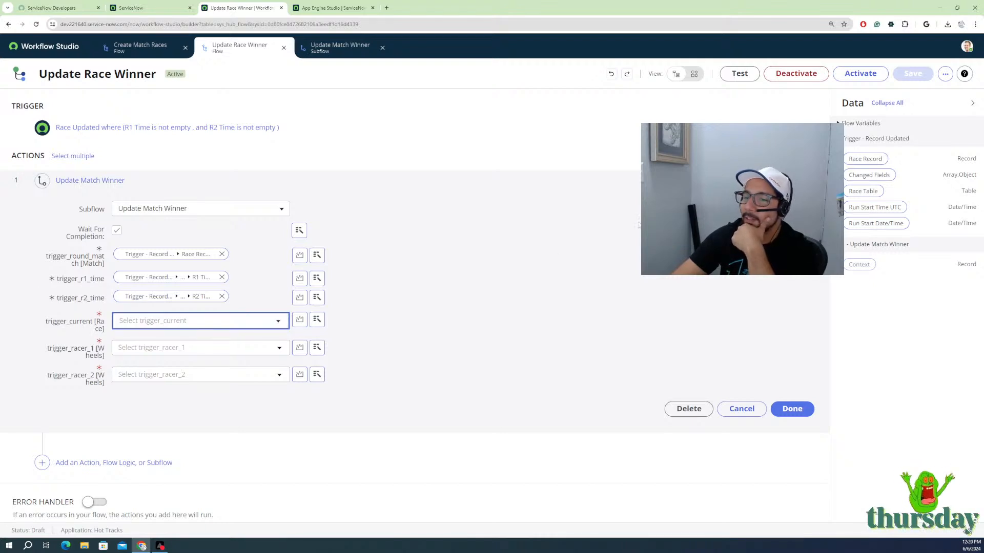
{"action": "left_click_drag", "start_coordinate": [865, 159], "coordinate": [237, 322]}
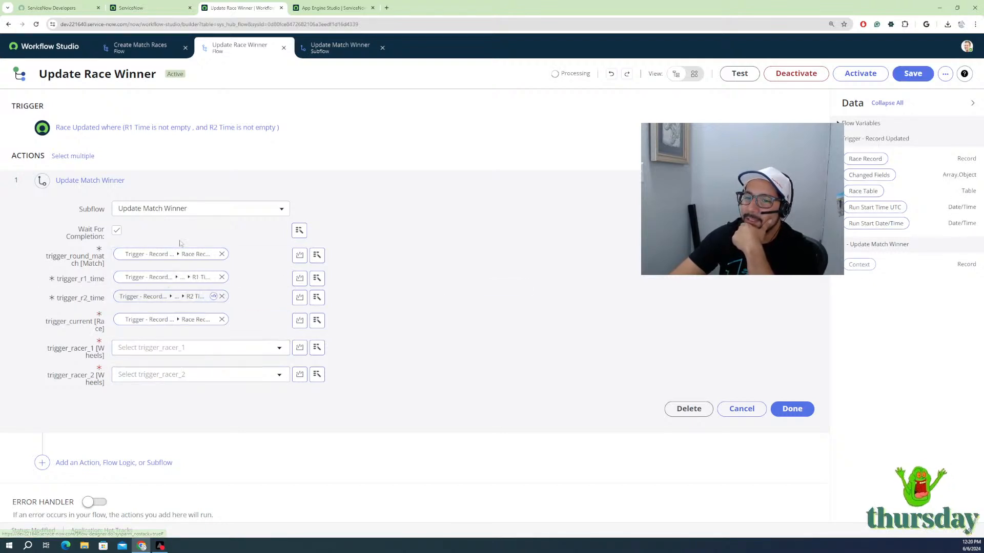
Step: Remap trigger_round_match to the Race Record's Round Match, and map trigger_racer_1 to Racer 1 and trigger_racer_2 to Racer 2
{"action": "left_click", "coordinate": [222, 254]}
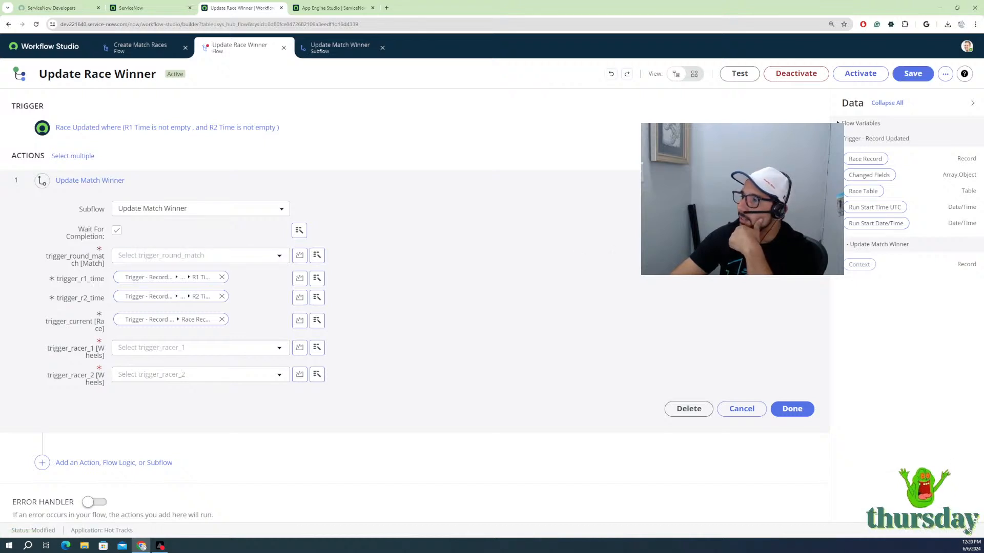
{"action": "left_click", "coordinate": [846, 161]}
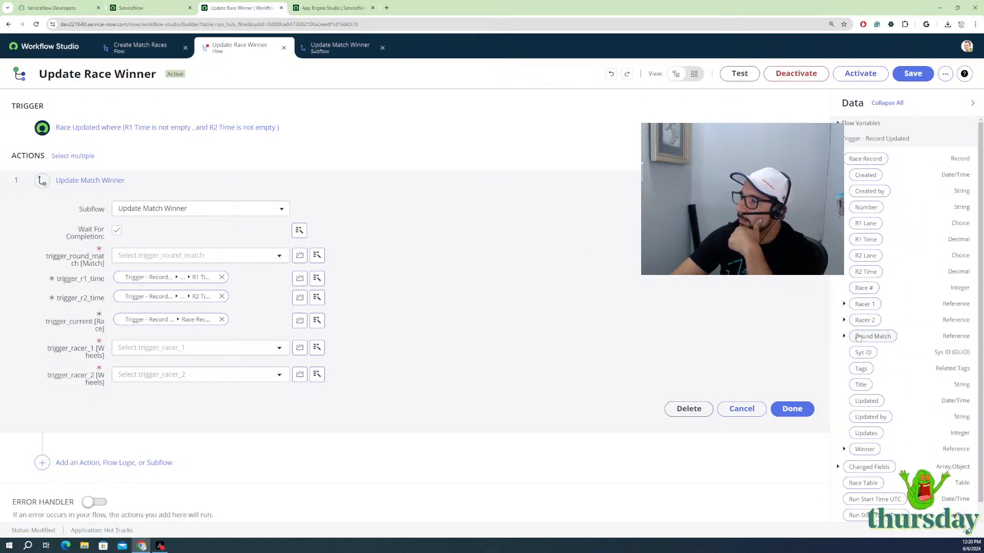
{"action": "left_click_drag", "start_coordinate": [858, 341], "coordinate": [156, 260]}
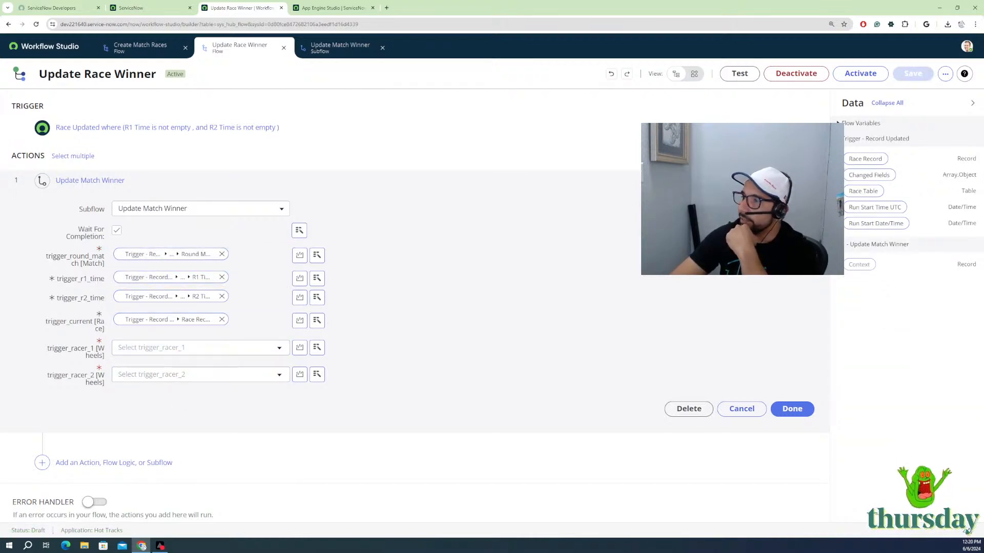
{"action": "left_click_drag", "start_coordinate": [865, 305], "coordinate": [251, 349]}
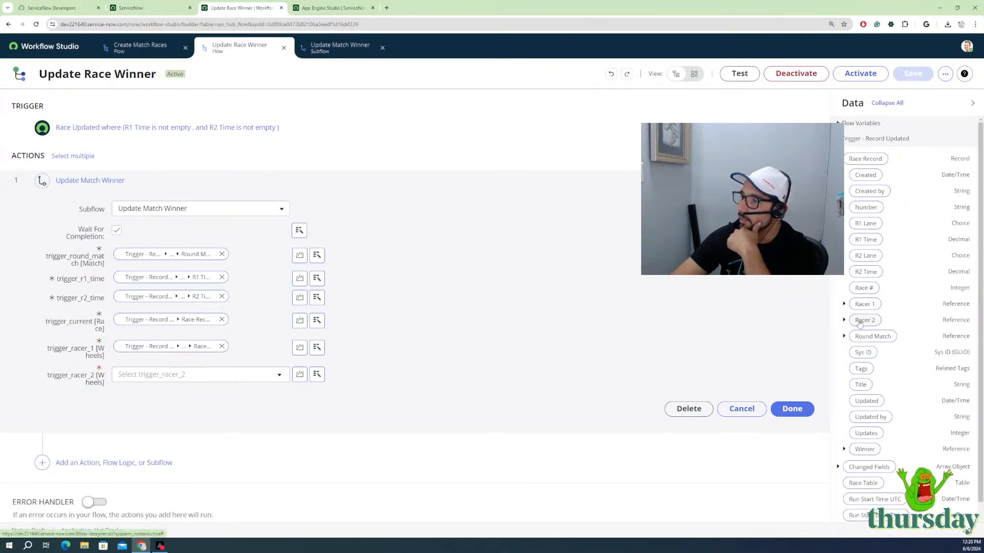
{"action": "left_click_drag", "start_coordinate": [863, 321], "coordinate": [181, 379]}
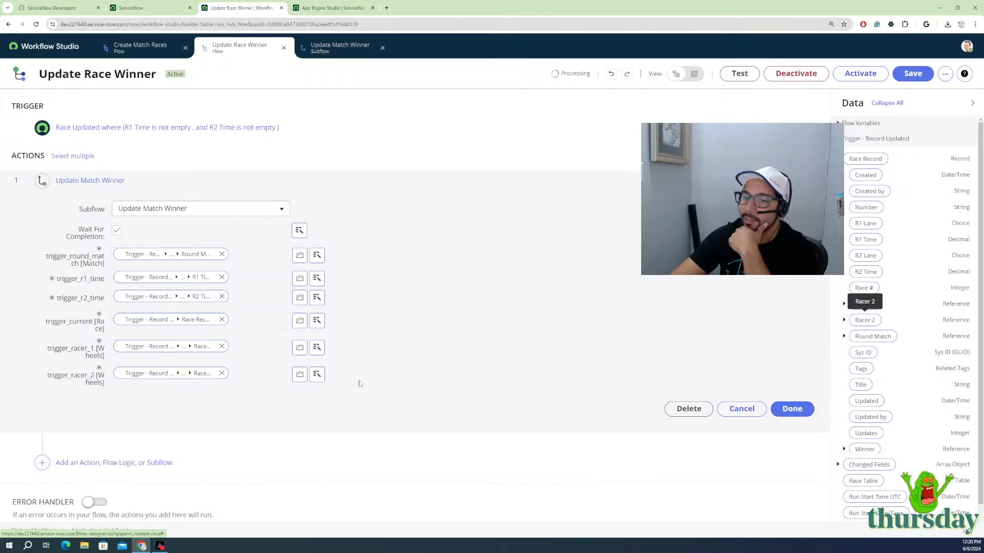
Step: Confirm the Update Match Winner subflow call's inputs and activate the Update Race Winner flow
{"action": "left_click", "coordinate": [793, 409]}
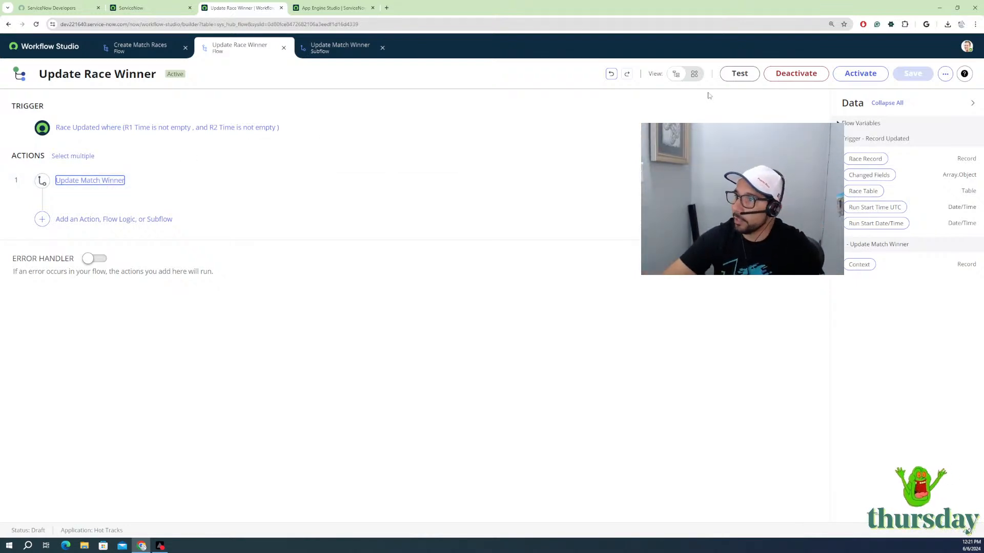
{"action": "left_click", "coordinate": [866, 78]}
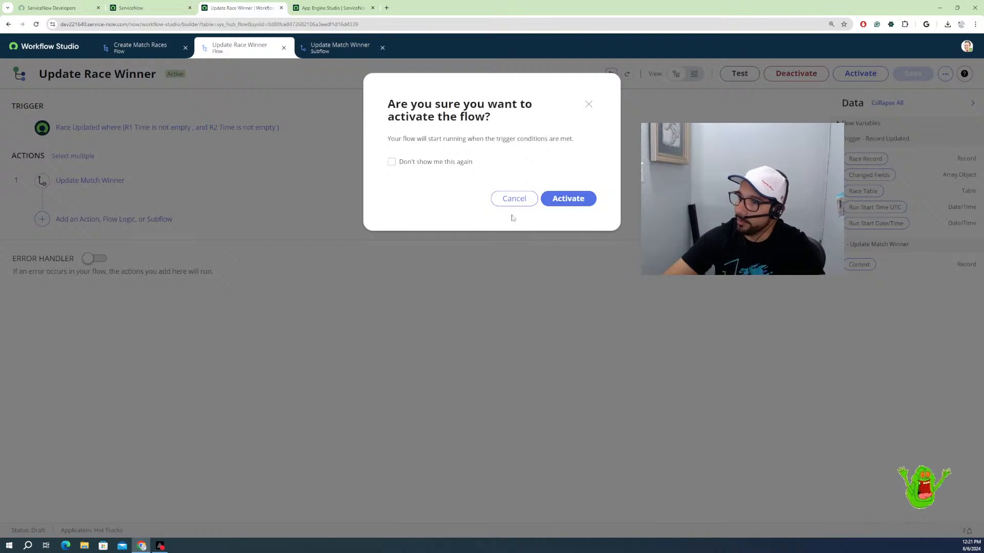
{"action": "left_click", "coordinate": [568, 199]}
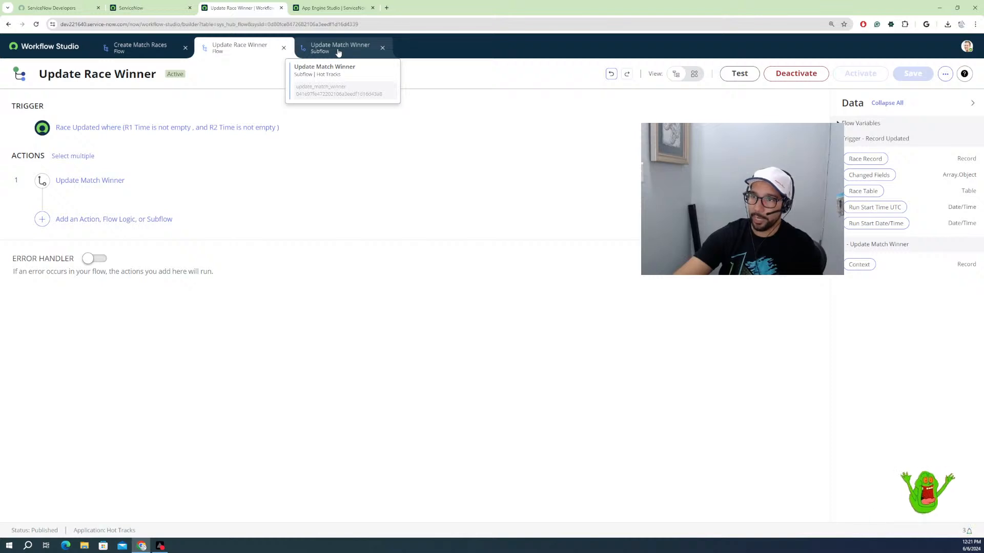
Step: Examine the Create Match Races flow, the Update Race Winner flow's trigger and subflow call, and the Update Match Winner subflow's actions
{"action": "left_click", "coordinate": [340, 49]}
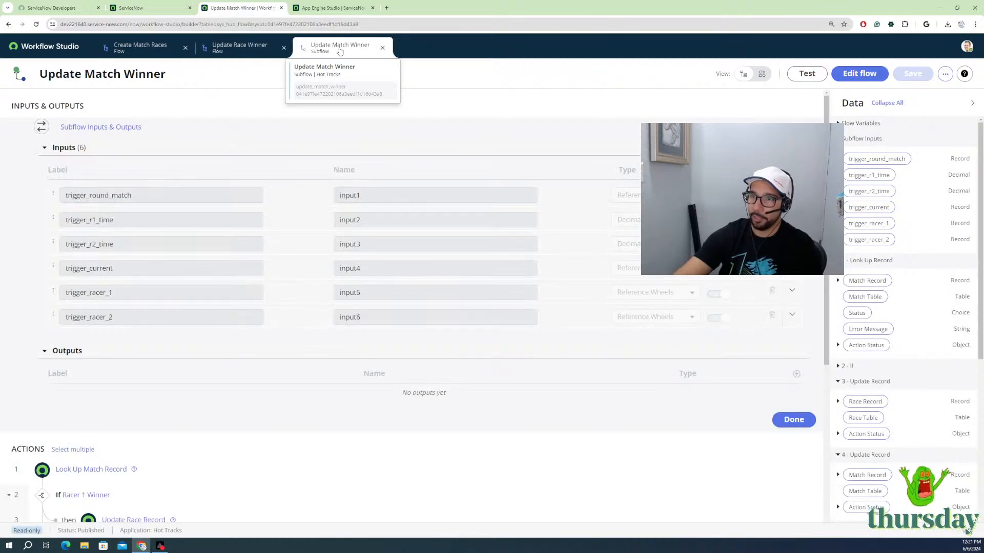
{"action": "left_click", "coordinate": [229, 51]}
{"action": "left_click", "coordinate": [133, 49]}
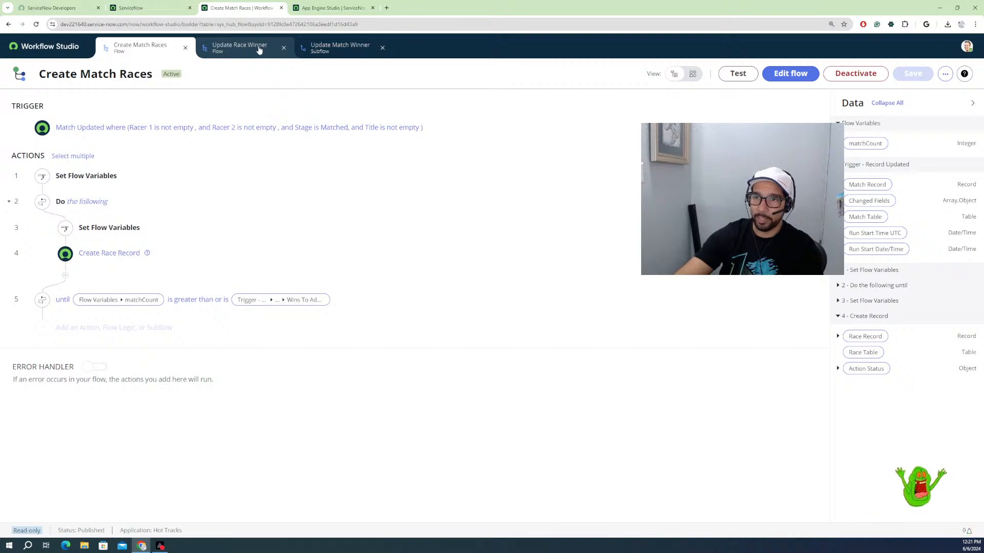
{"action": "left_click", "coordinate": [260, 50]}
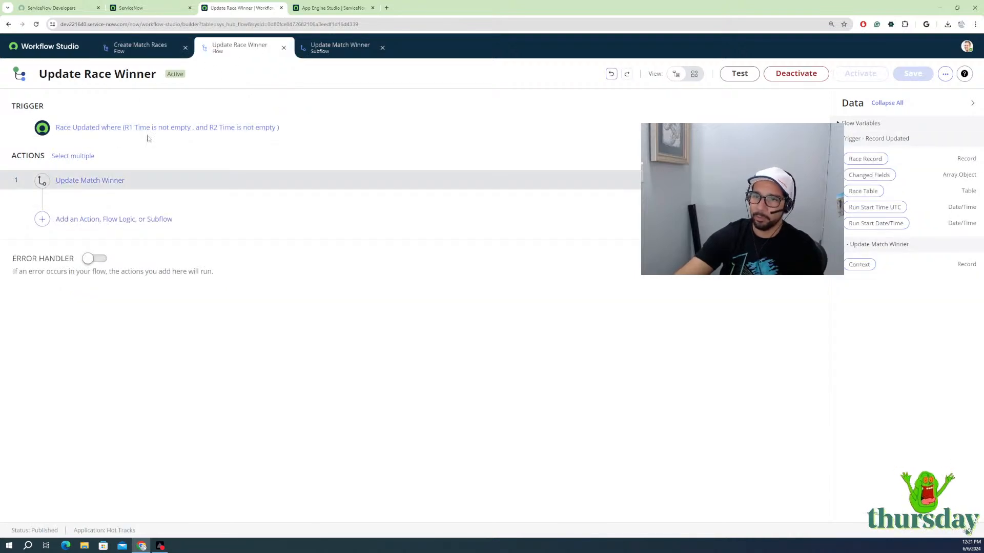
{"action": "left_click", "coordinate": [313, 51]}
{"action": "scroll", "coordinate": [195, 392], "scroll_direction": "down", "scroll_amount": 3}
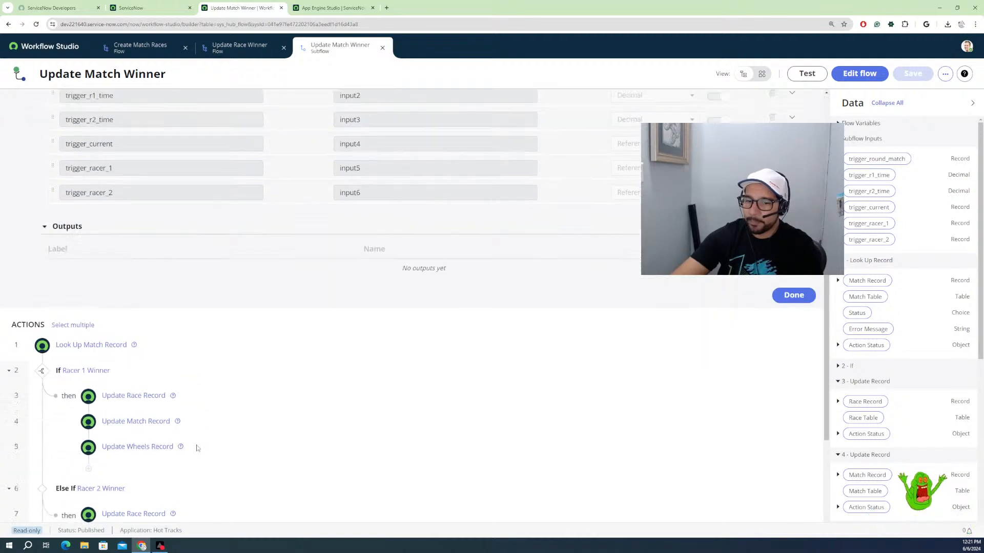
{"action": "scroll", "coordinate": [153, 441], "scroll_direction": "down", "scroll_amount": 2}
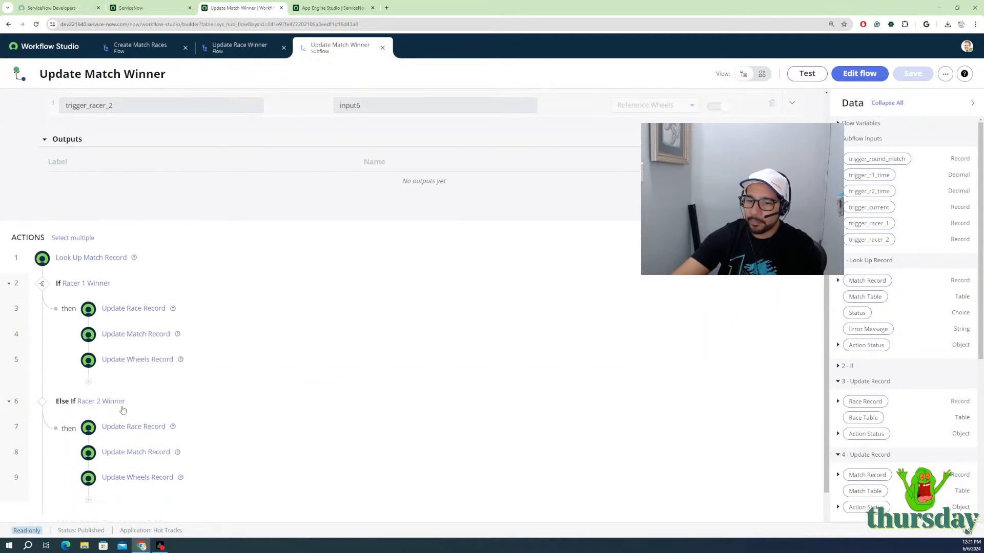
{"action": "scroll", "coordinate": [118, 406], "scroll_direction": "down", "scroll_amount": 1}
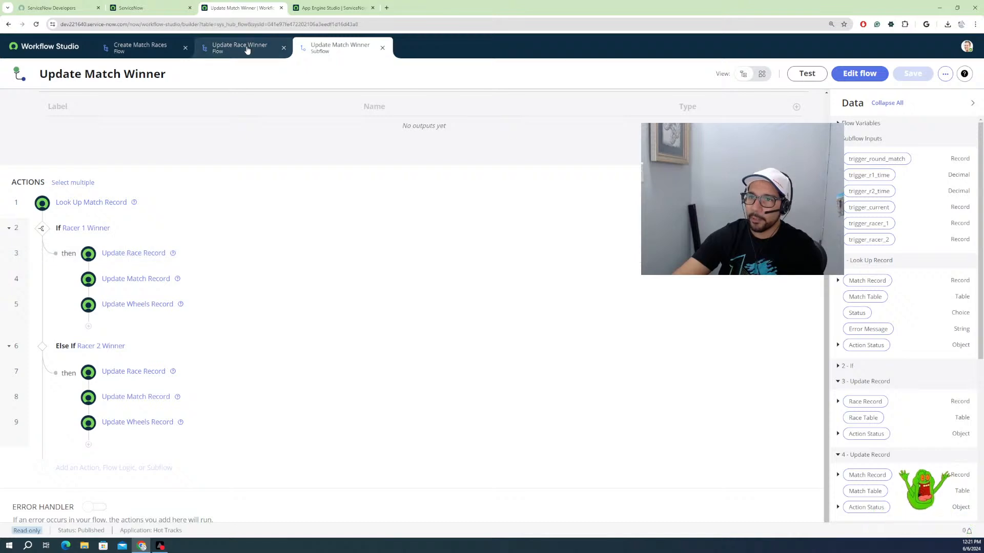
{"action": "left_click", "coordinate": [247, 49]}
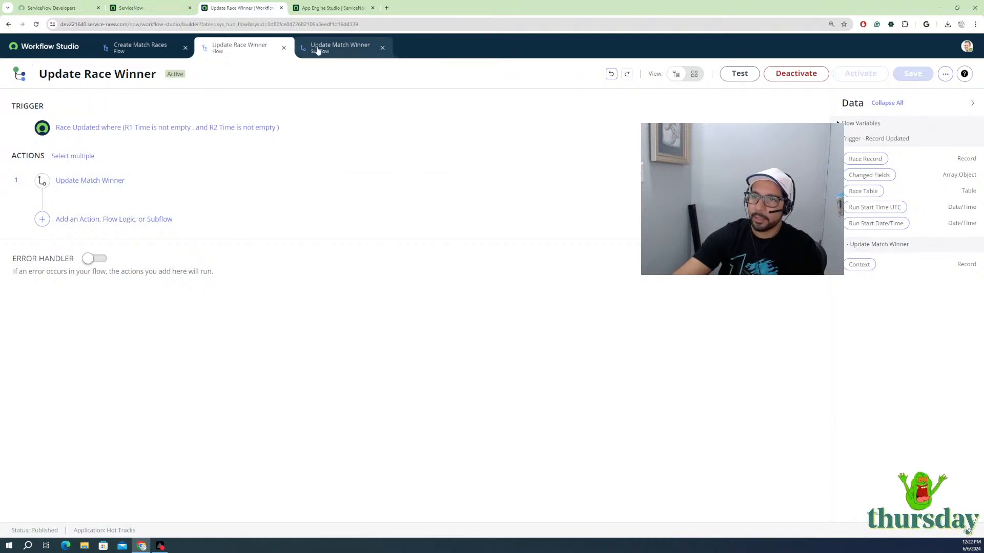
{"action": "left_click", "coordinate": [333, 53]}
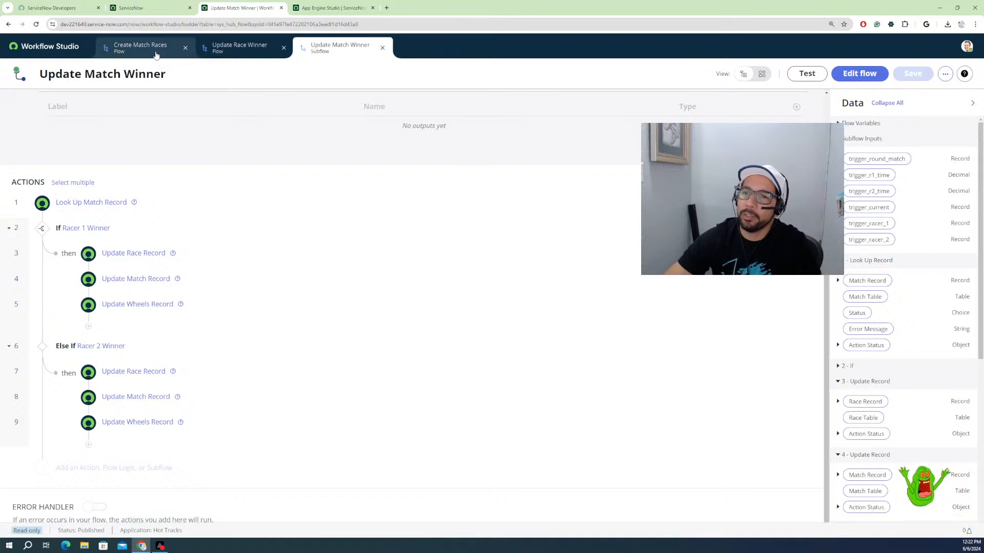
{"action": "left_click", "coordinate": [153, 51]}
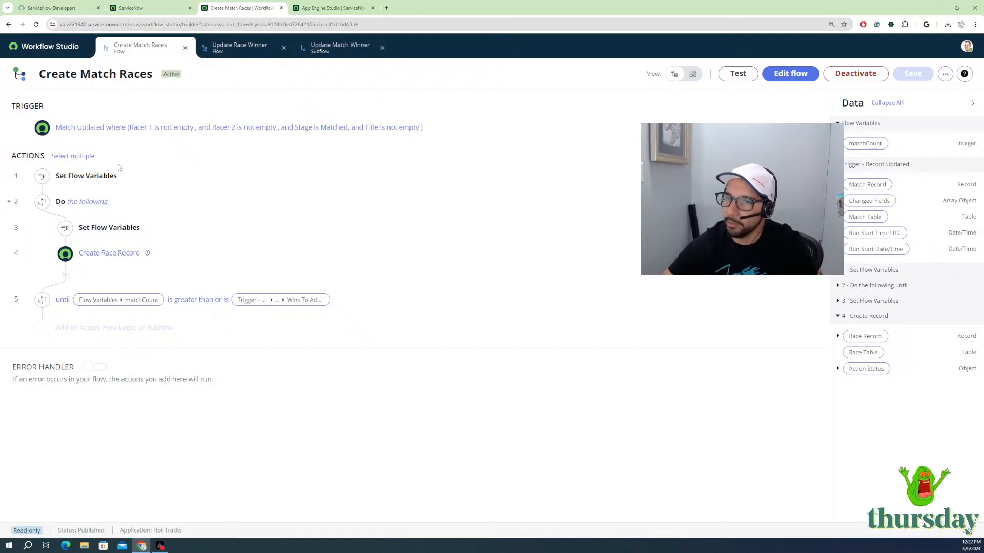
{"action": "left_click", "coordinate": [259, 53]}
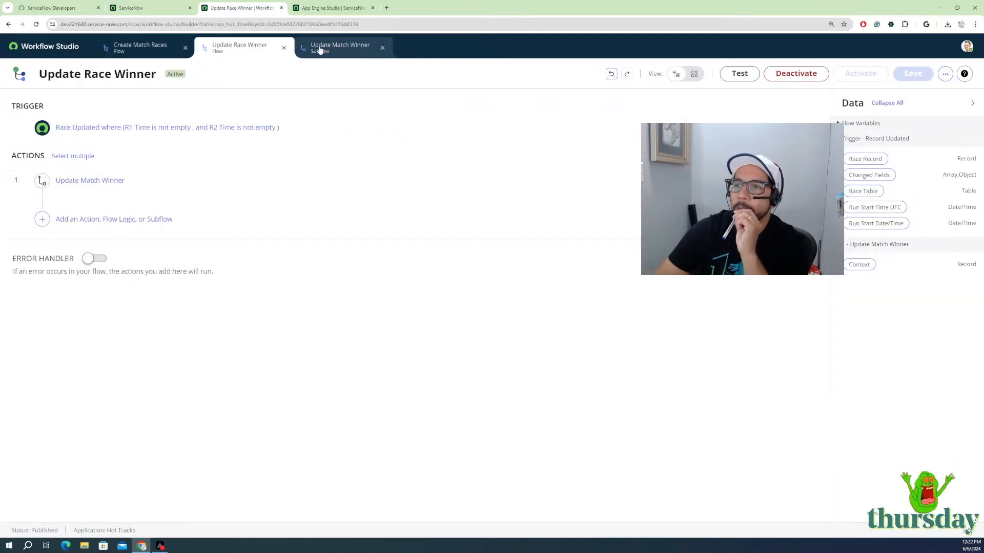
{"action": "left_click_drag", "start_coordinate": [317, 45], "coordinate": [319, 52]}
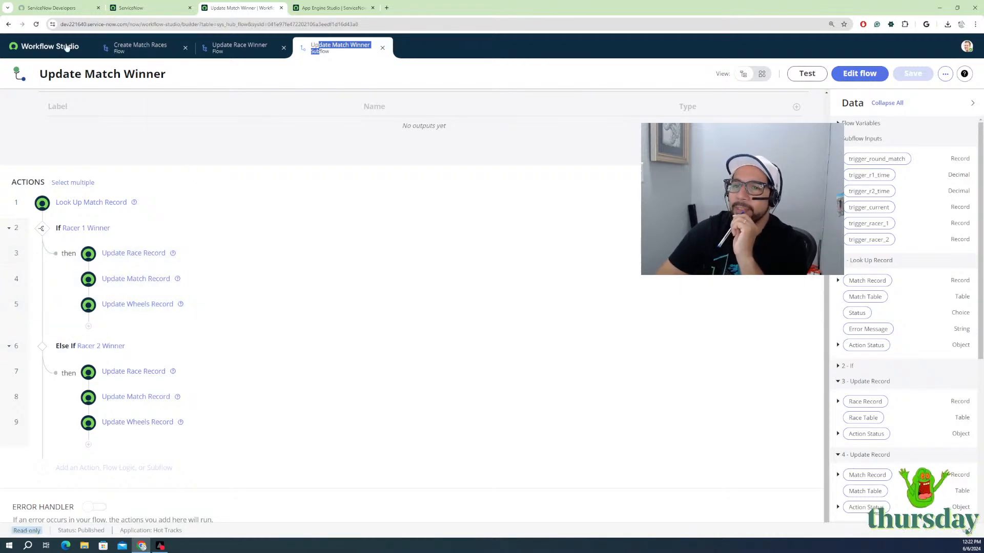
Step: Open the Hot Tracks Update Match Winner flow from the flows list and compare it with the subflow of the same name
{"action": "left_click", "coordinate": [49, 51]}
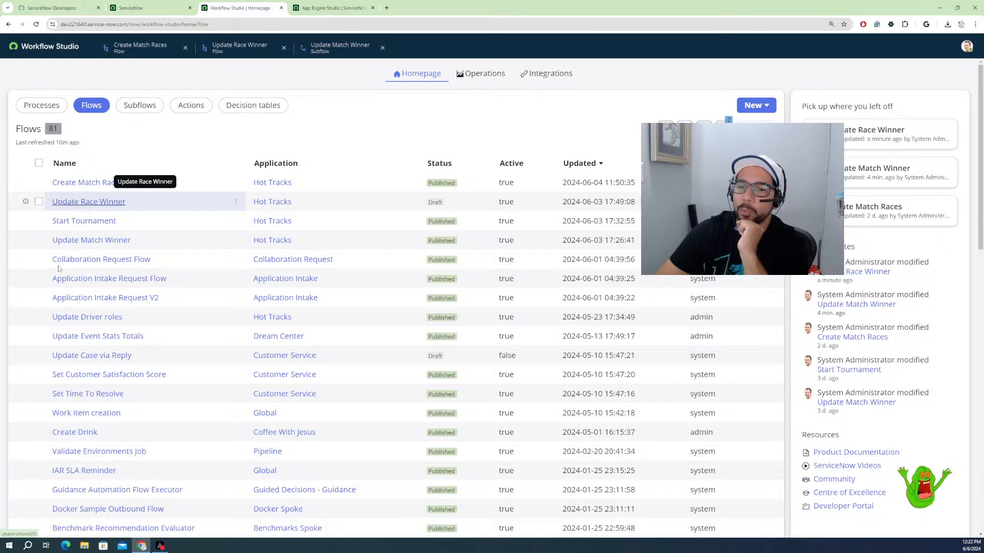
{"action": "left_click", "coordinate": [82, 241]}
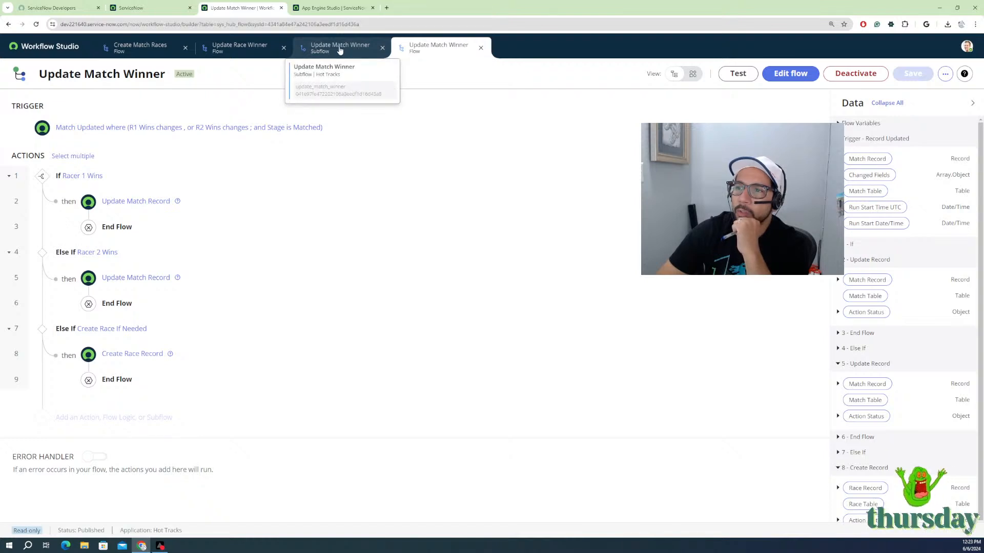
{"action": "left_click", "coordinate": [338, 50]}
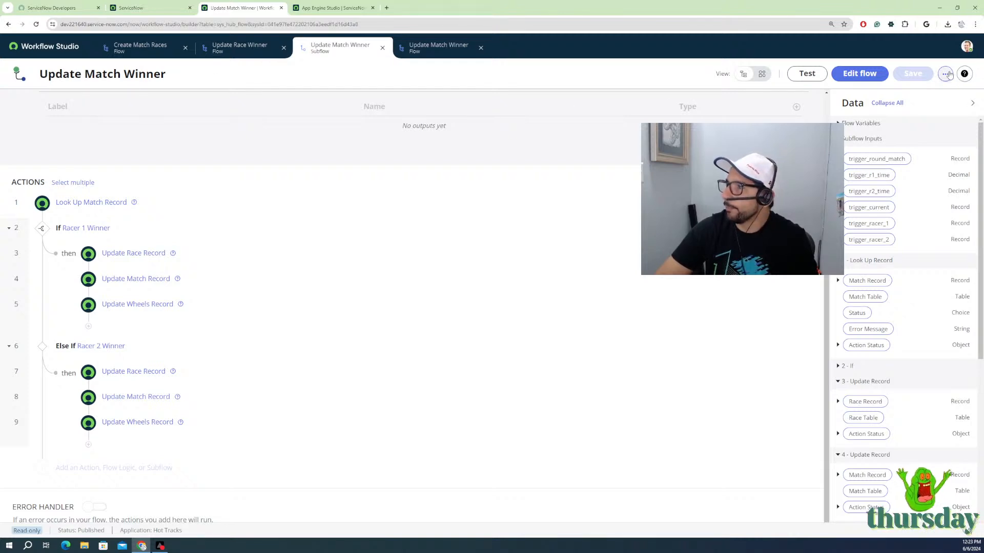
Step: Rename the Update Match Winner subflow as "Update Race Winner" and save it
{"action": "left_click", "coordinate": [946, 74]}
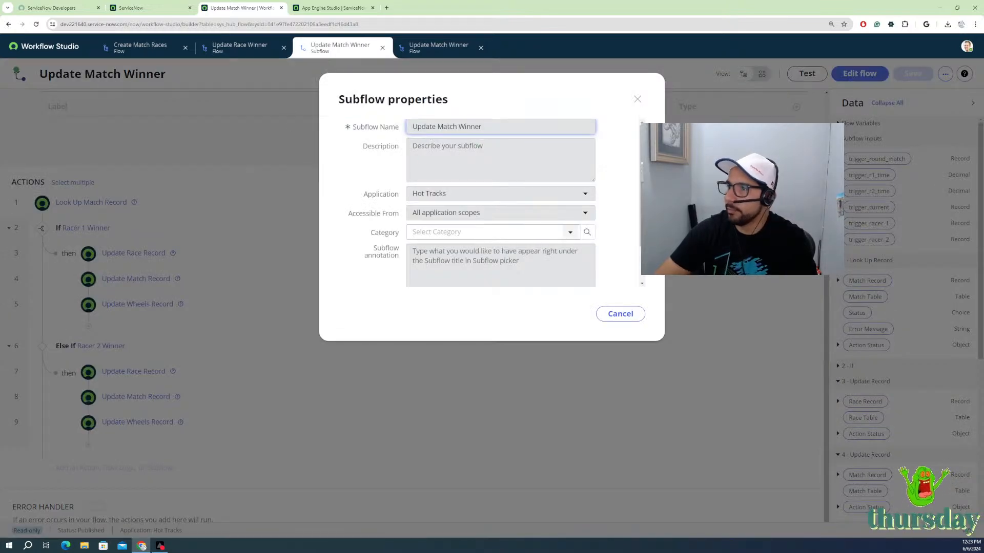
{"action": "left_click", "coordinate": [637, 99]}
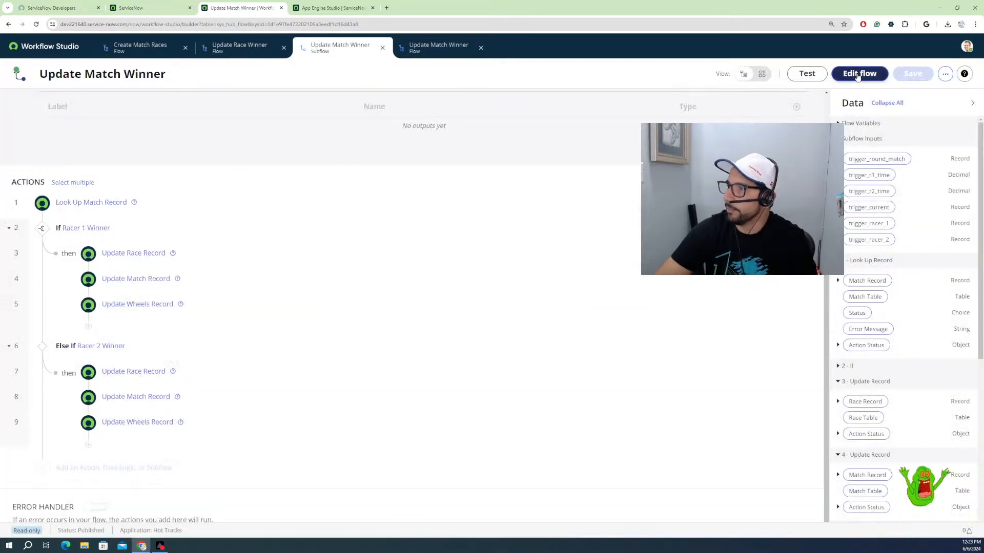
{"action": "left_click", "coordinate": [853, 76]}
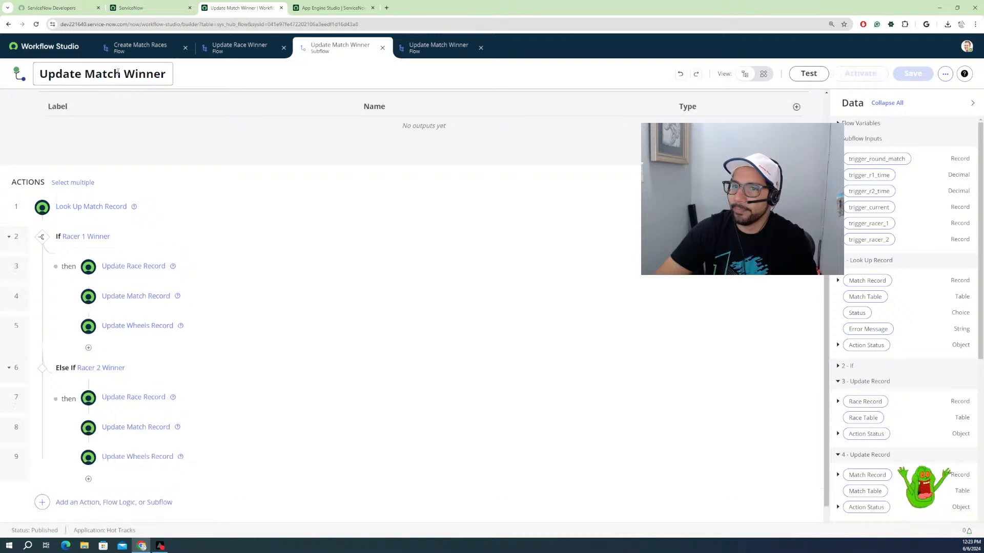
{"action": "left_click", "coordinate": [120, 73]}
{"action": "key", "text": "BackSpace"}
{"action": "key", "text": "BackSpace"}
{"action": "key", "text": "BackSpace"}
{"action": "key", "text": "BackSpace"}
{"action": "key", "text": "BackSpace"}
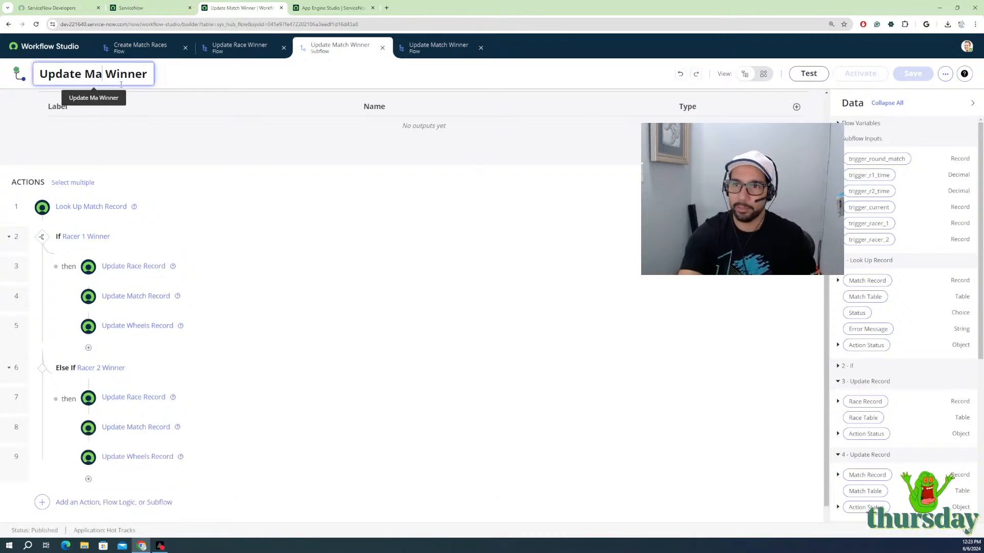
{"action": "type", "text": "Race"}
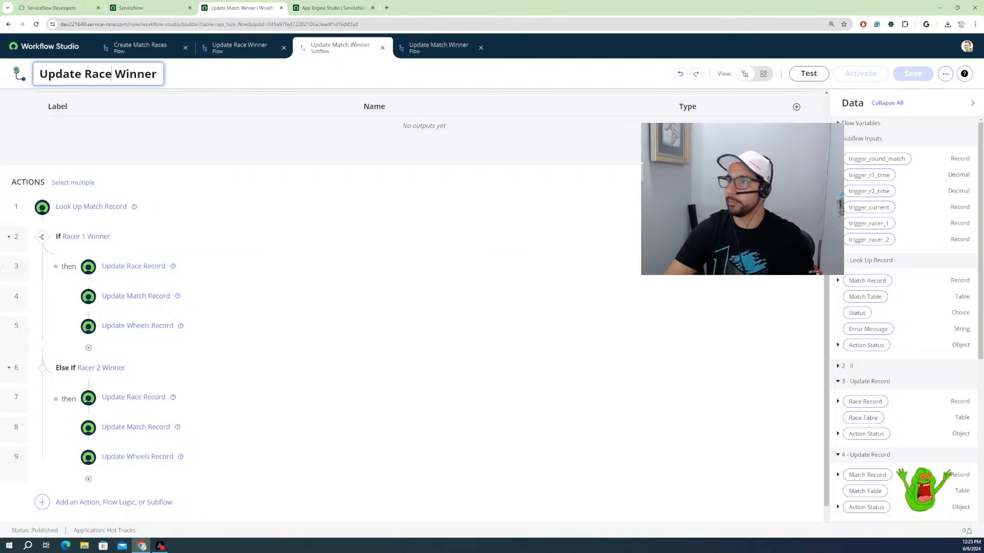
{"action": "key", "text": "Return"}
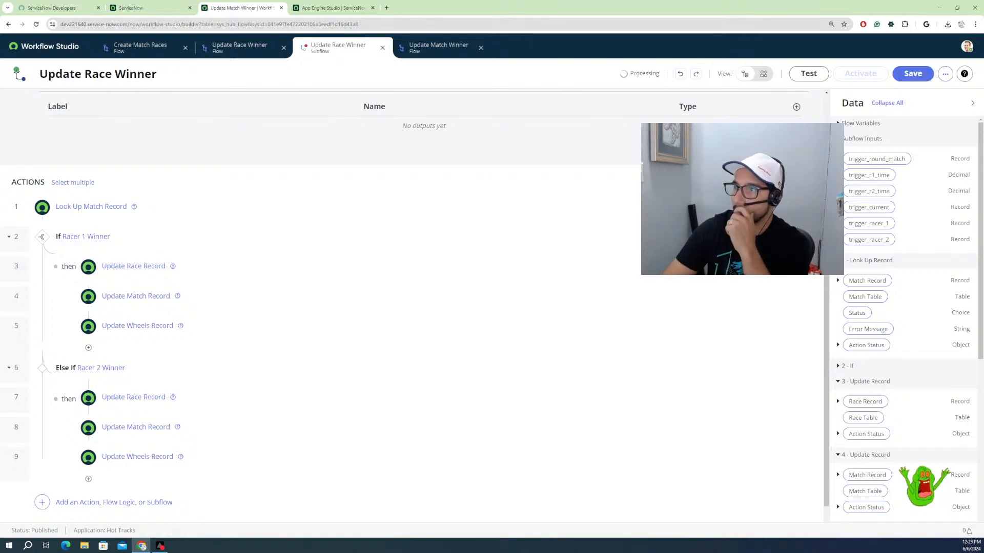
{"action": "left_click", "coordinate": [902, 77]}
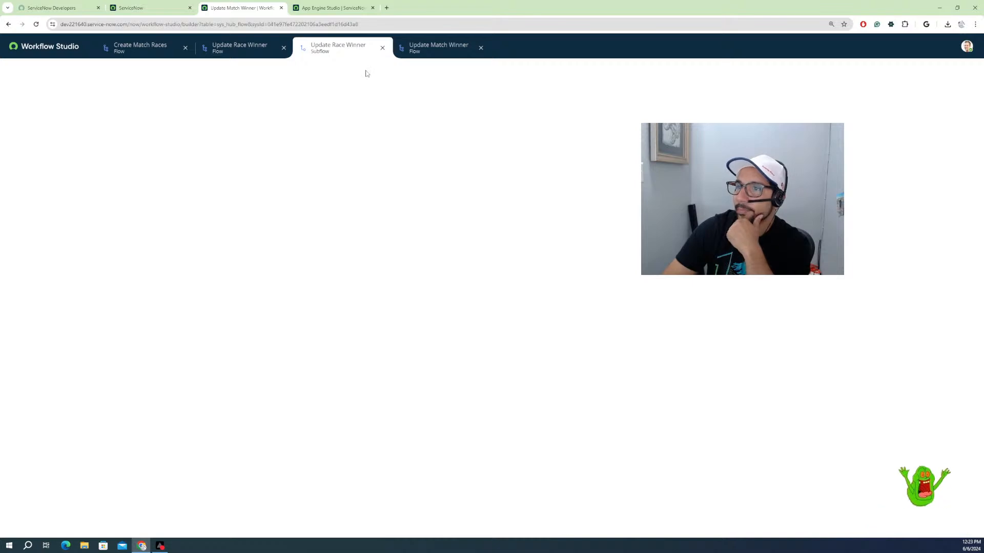
Step: Recheck the Update Match Winner flow, and close the Update Race Winner flow and the Update Race Winner subflow
{"action": "left_click", "coordinate": [423, 49]}
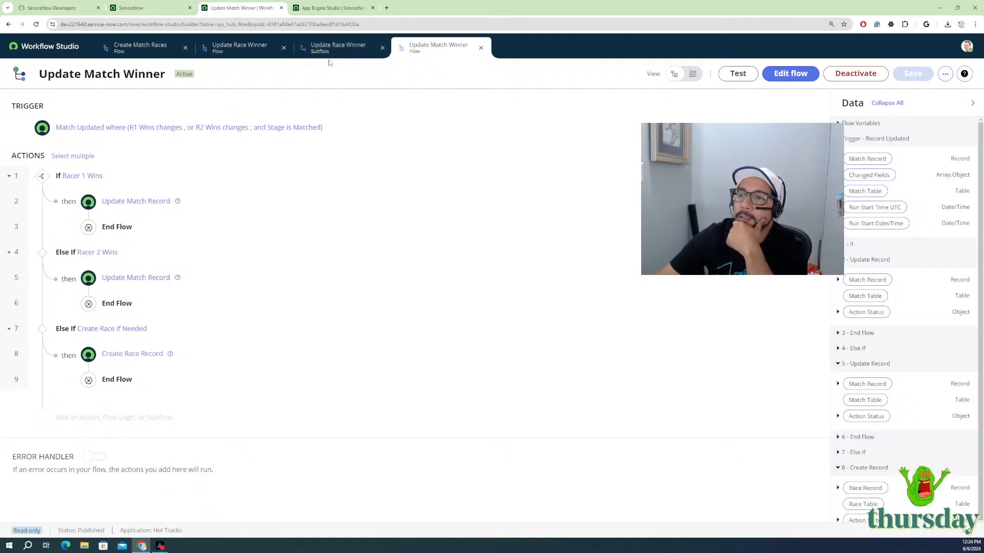
{"action": "left_click", "coordinate": [318, 45]}
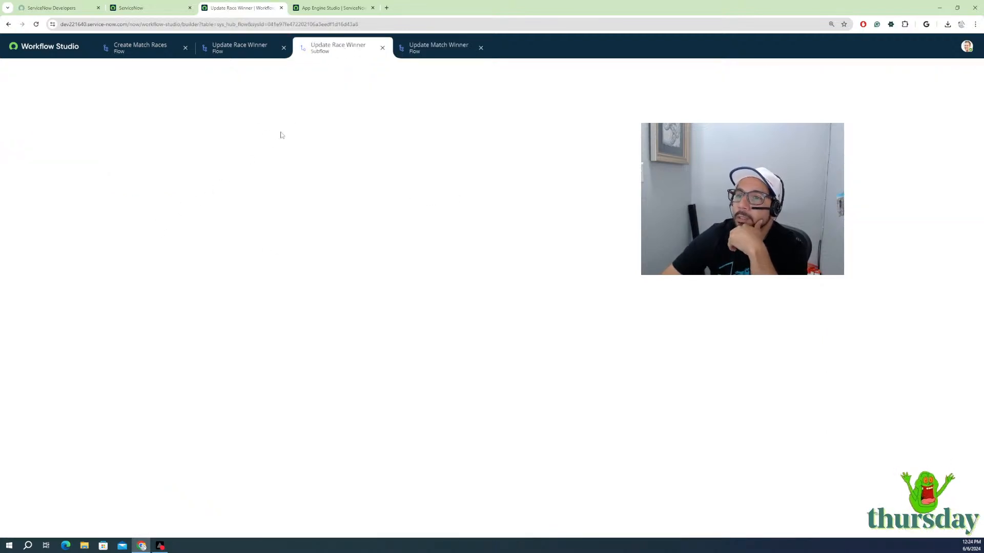
{"action": "left_click", "coordinate": [248, 52]}
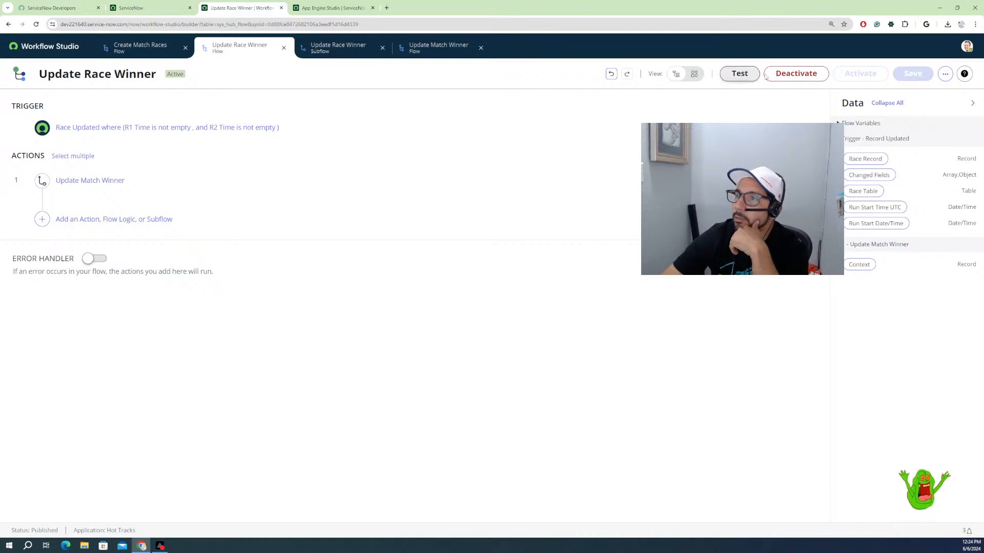
{"action": "right_click", "coordinate": [229, 81]}
{"action": "left_click", "coordinate": [283, 48]}
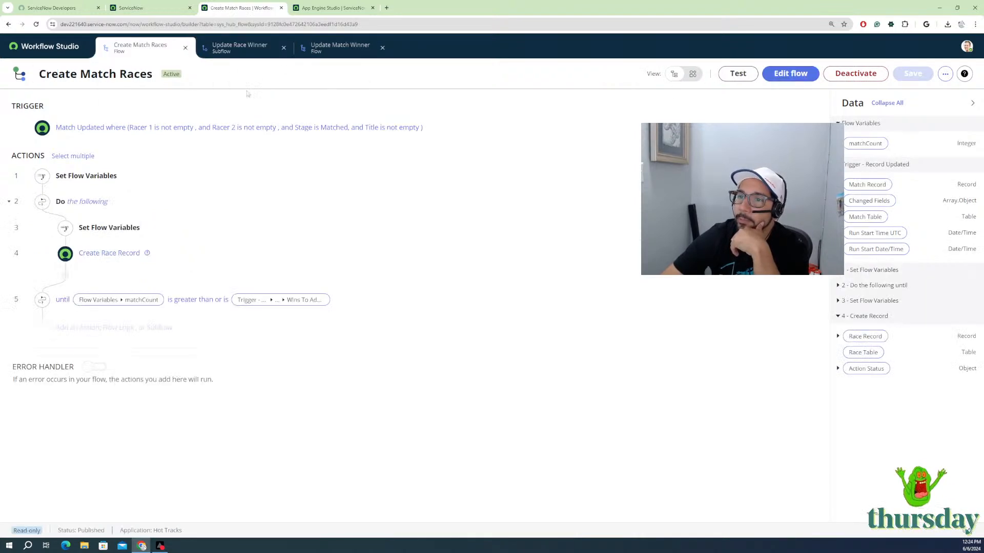
{"action": "left_click", "coordinate": [238, 53]}
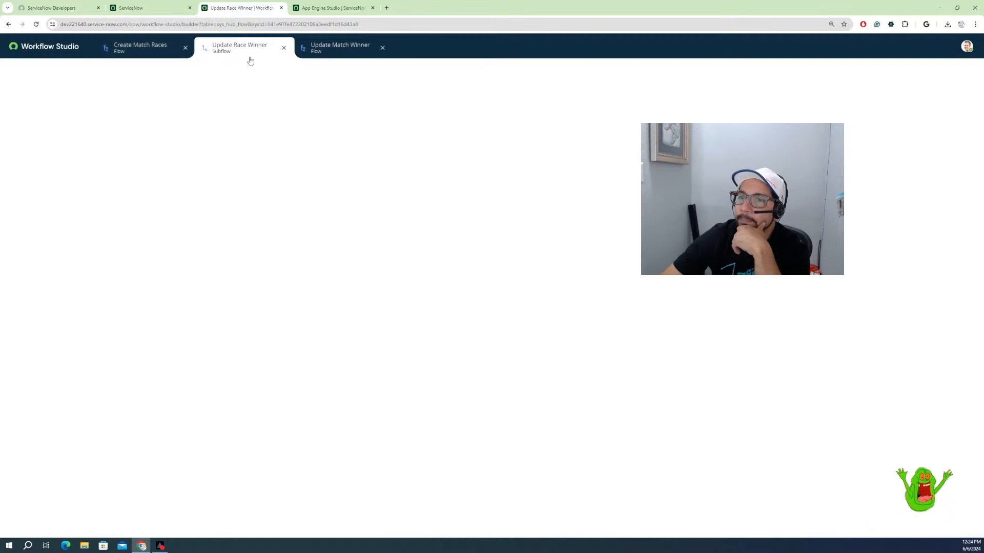
{"action": "left_click", "coordinate": [283, 49]}
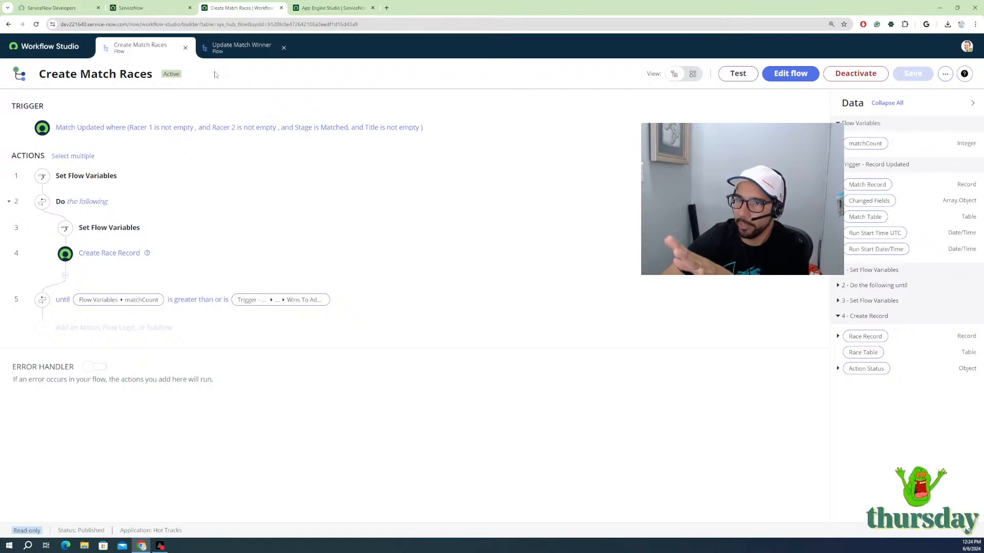
Step: Examine the Create Match Races flow's variable settings and Create Race Record fields alongside the Update Match Winner flow, and close Create Match Races
{"action": "left_click", "coordinate": [244, 51]}
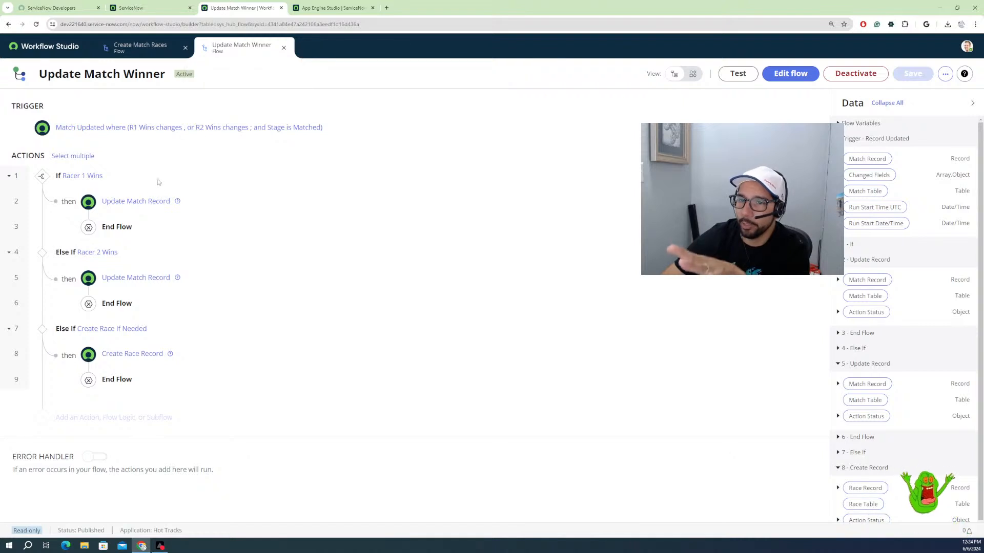
{"action": "left_click", "coordinate": [135, 53]}
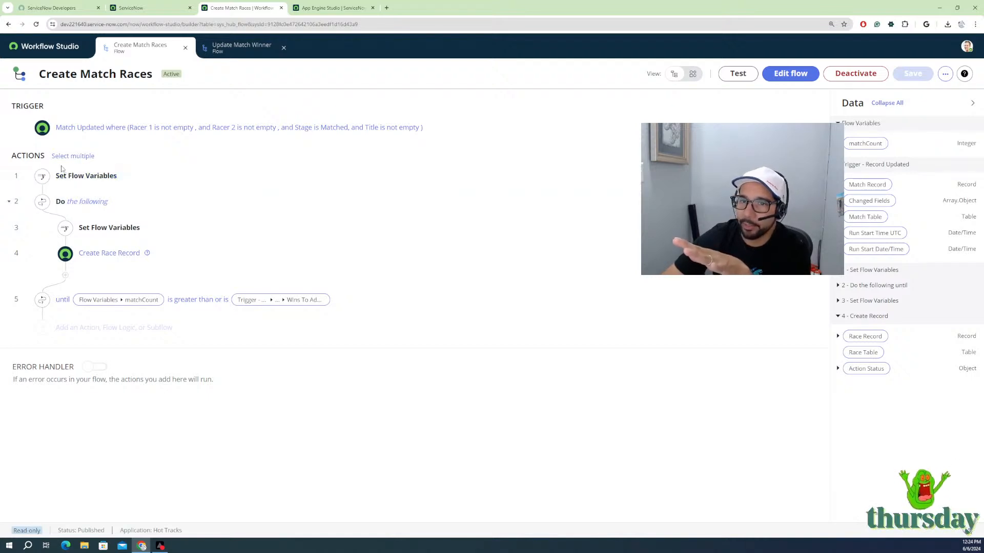
{"action": "left_click", "coordinate": [86, 177]}
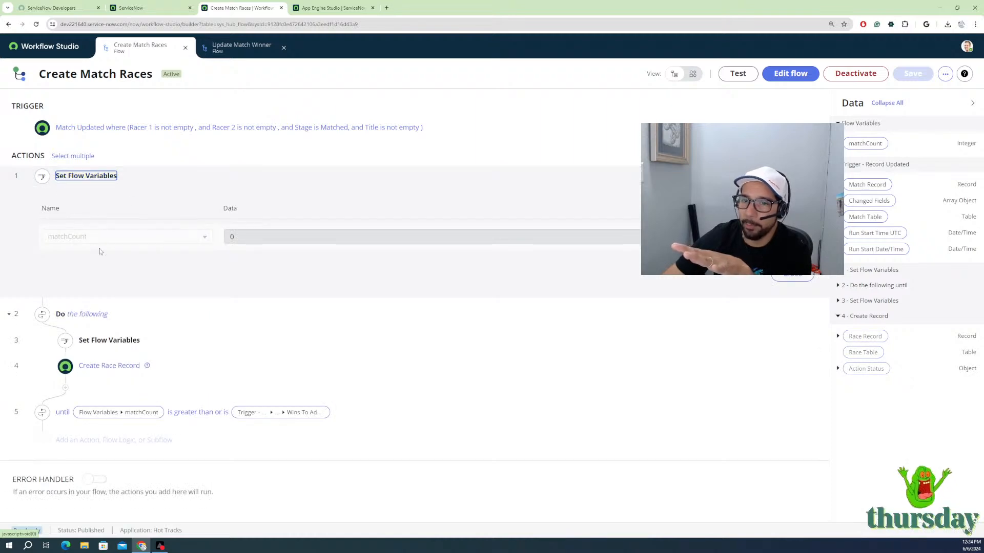
{"action": "left_click", "coordinate": [91, 342]}
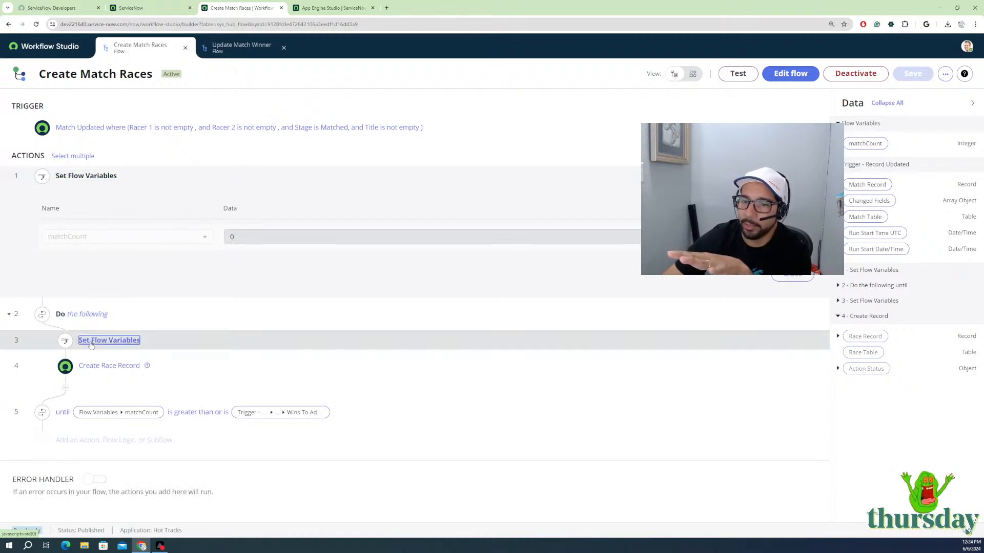
{"action": "left_click", "coordinate": [807, 74]}
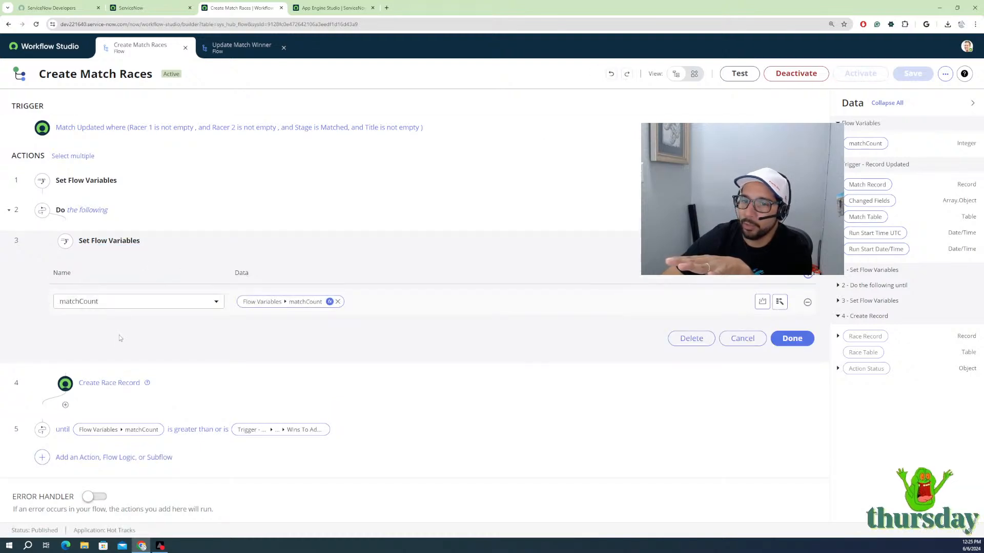
{"action": "left_click", "coordinate": [100, 385]}
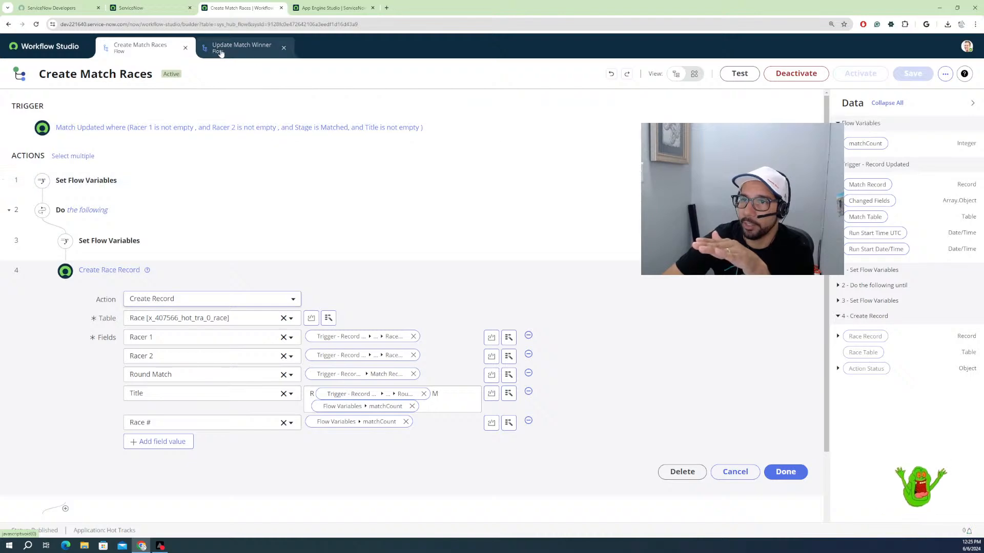
{"action": "left_click", "coordinate": [185, 50]}
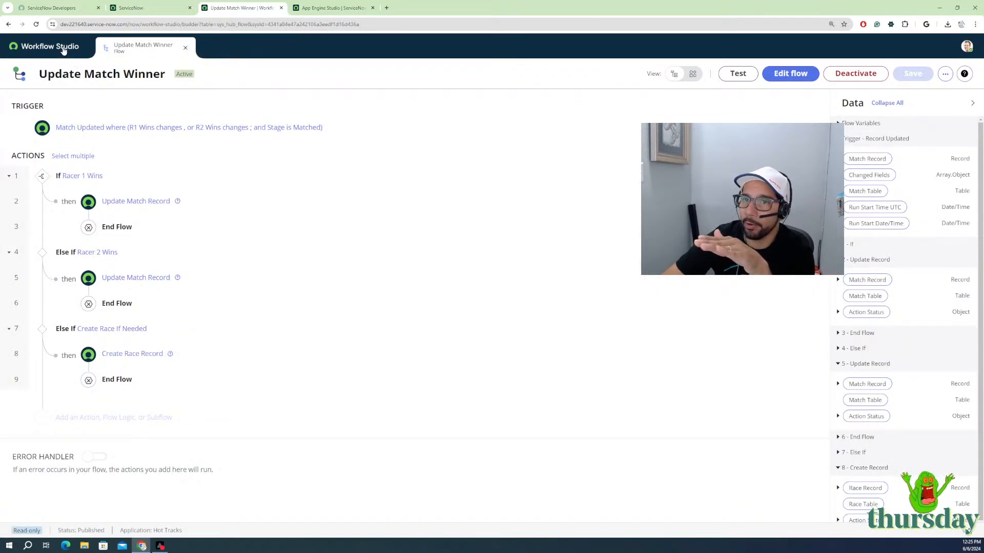
Step: Open the Start Tournament flow from the flows list and examine the variables set in its first action
{"action": "left_click", "coordinate": [63, 49]}
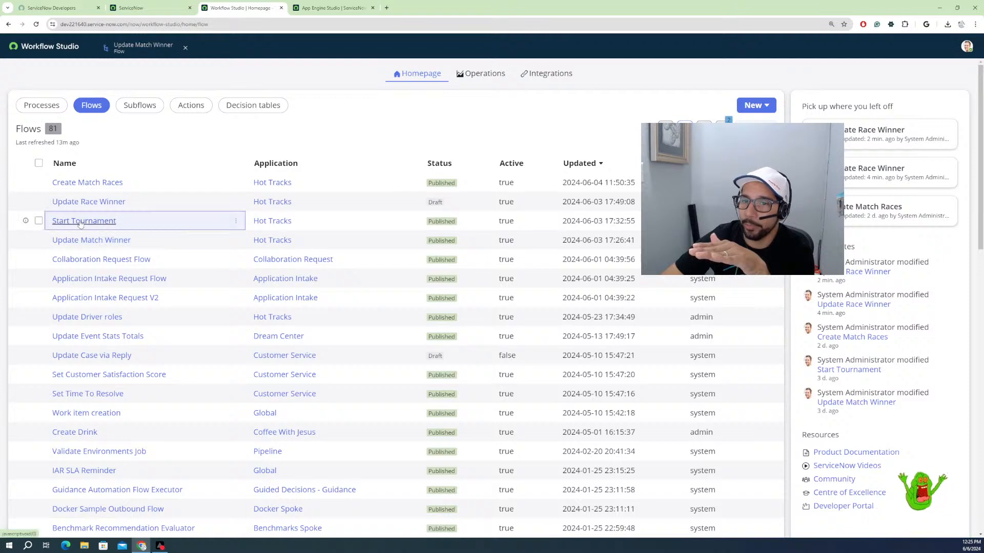
{"action": "left_click", "coordinate": [81, 222]}
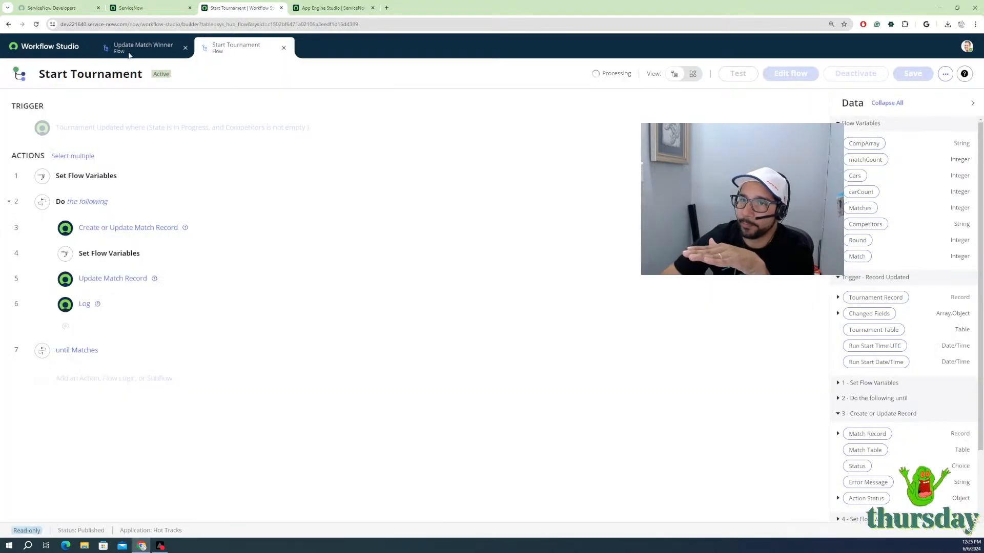
{"action": "left_click", "coordinate": [154, 51]}
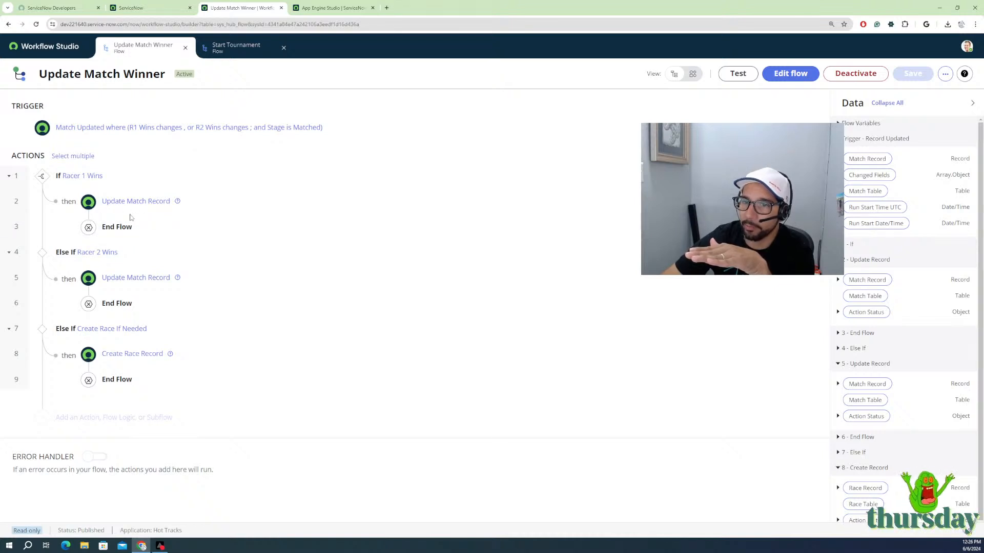
{"action": "left_click", "coordinate": [232, 49]}
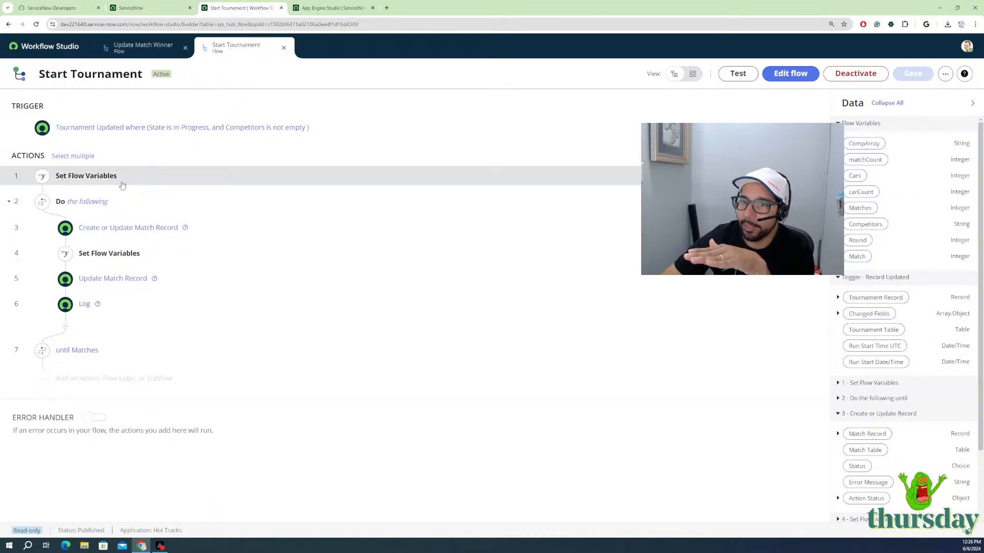
{"action": "left_click", "coordinate": [72, 179]}
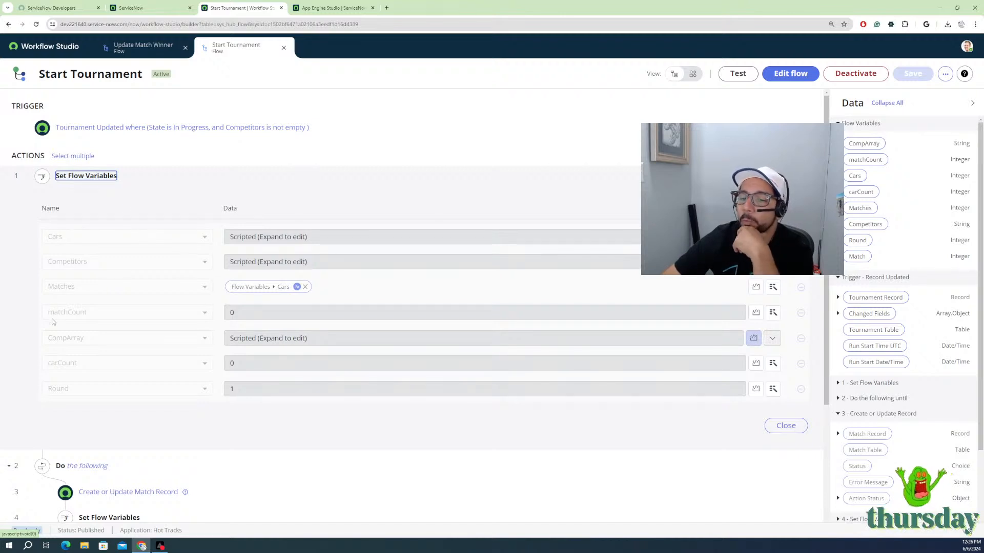
{"action": "scroll", "coordinate": [82, 338], "scroll_direction": "down", "scroll_amount": 2}
{"action": "scroll", "coordinate": [129, 372], "scroll_direction": "down", "scroll_amount": 1}
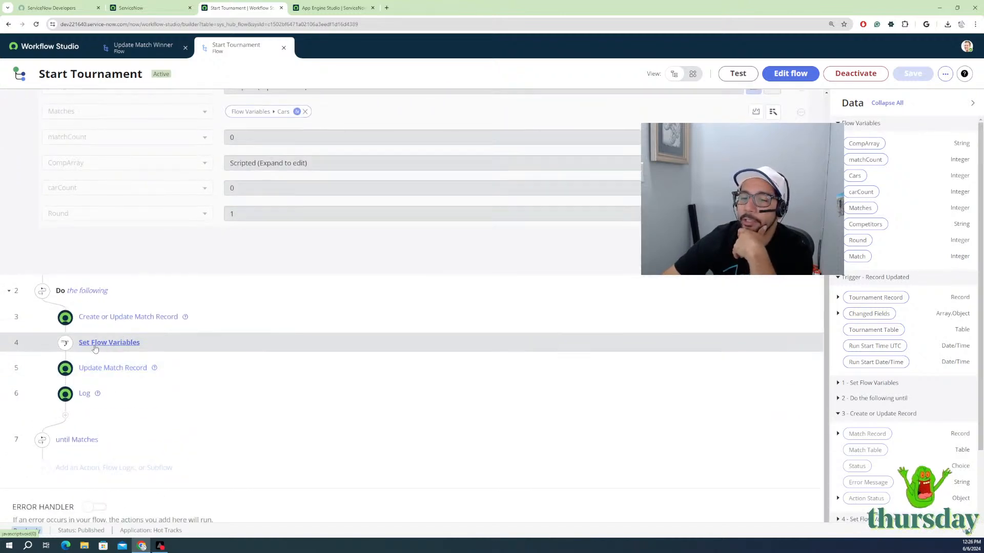
{"action": "scroll", "coordinate": [226, 211], "scroll_direction": "up", "scroll_amount": 3}
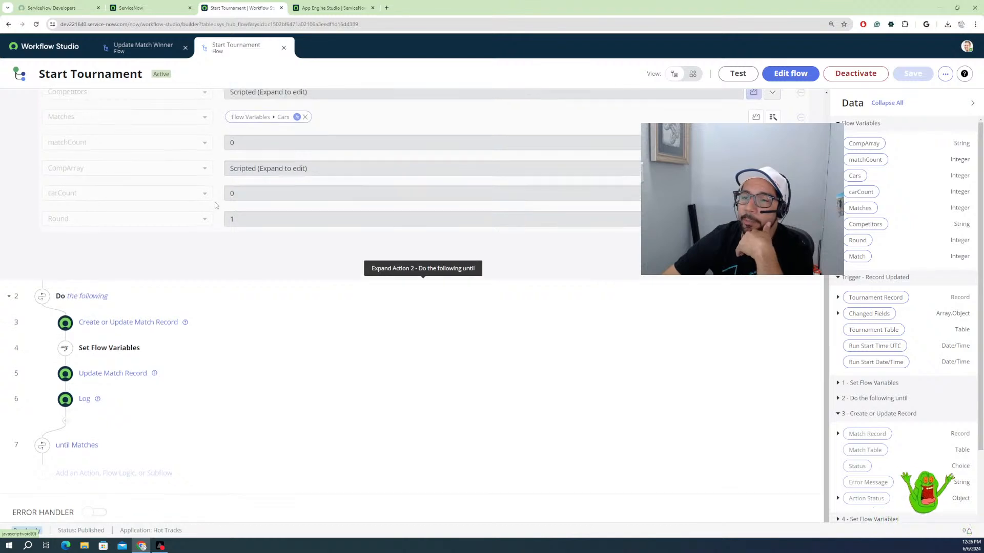
{"action": "scroll", "coordinate": [179, 245], "scroll_direction": "down", "scroll_amount": 3}
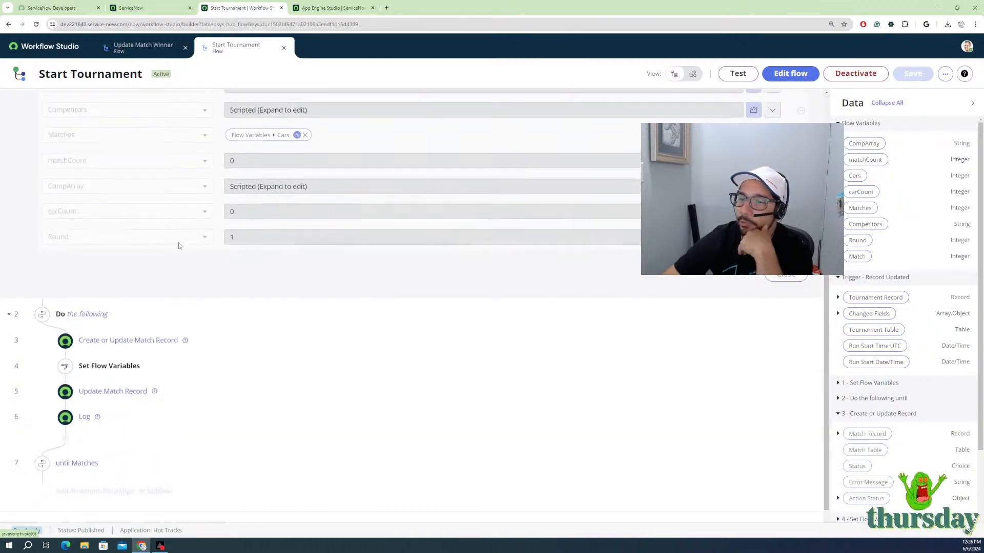
Step: Review the Create or Update Match Record fields in the Start Tournament flow, and close that flow
{"action": "left_click", "coordinate": [100, 339]}
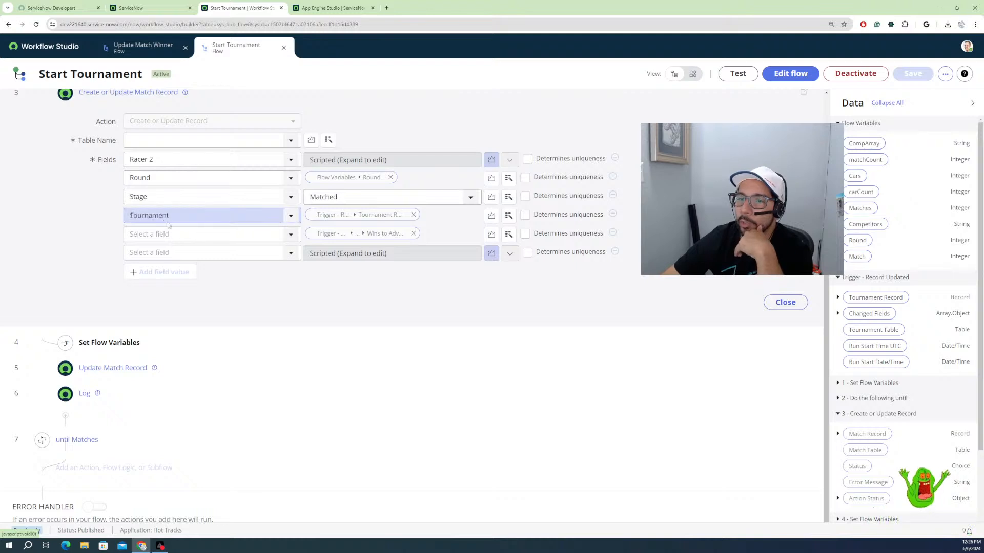
{"action": "scroll", "coordinate": [228, 274], "scroll_direction": "up", "scroll_amount": 2}
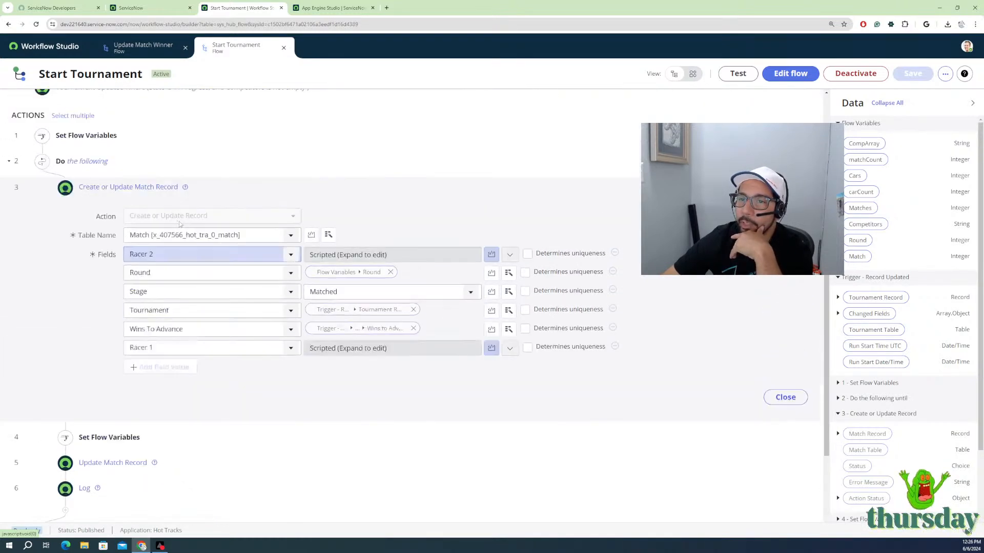
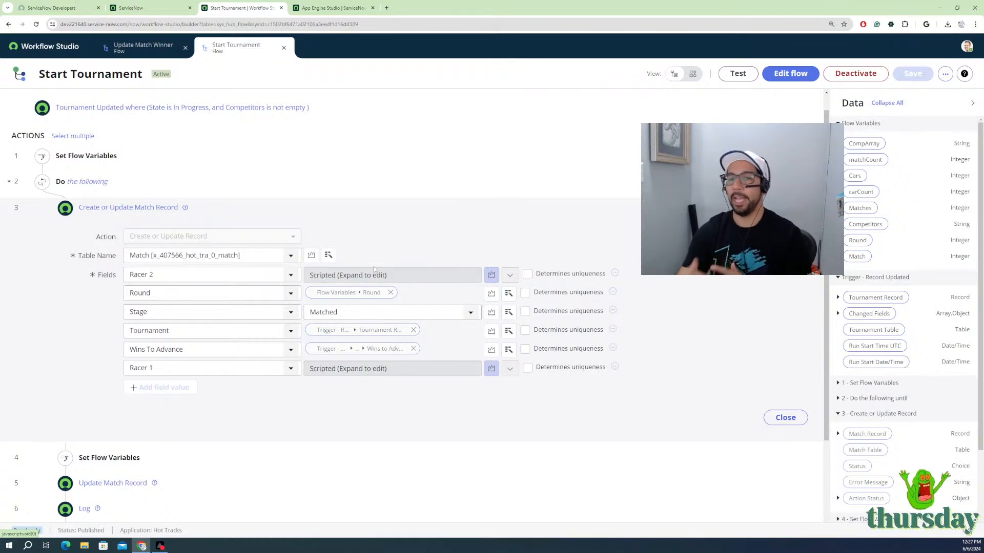
{"action": "left_click", "coordinate": [156, 53]}
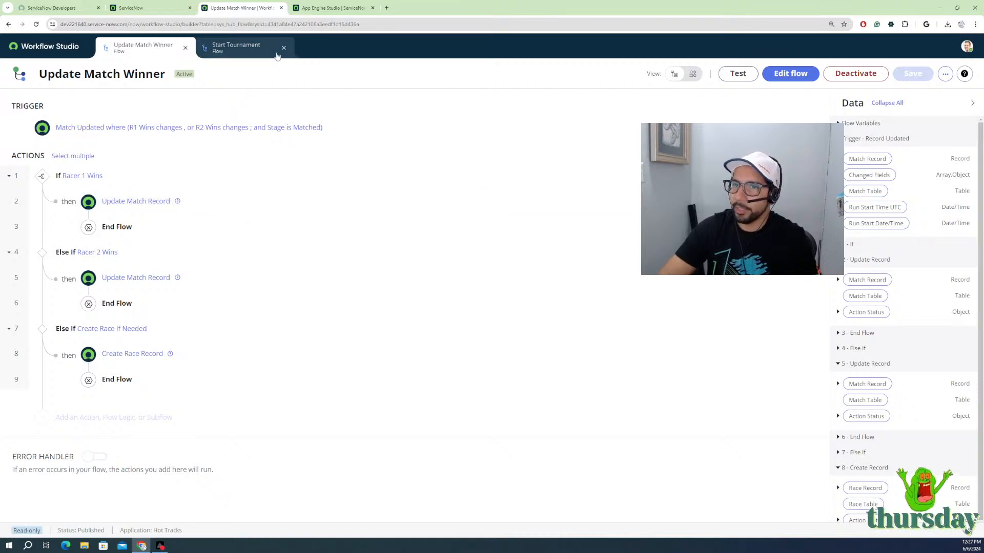
{"action": "left_click", "coordinate": [260, 53]}
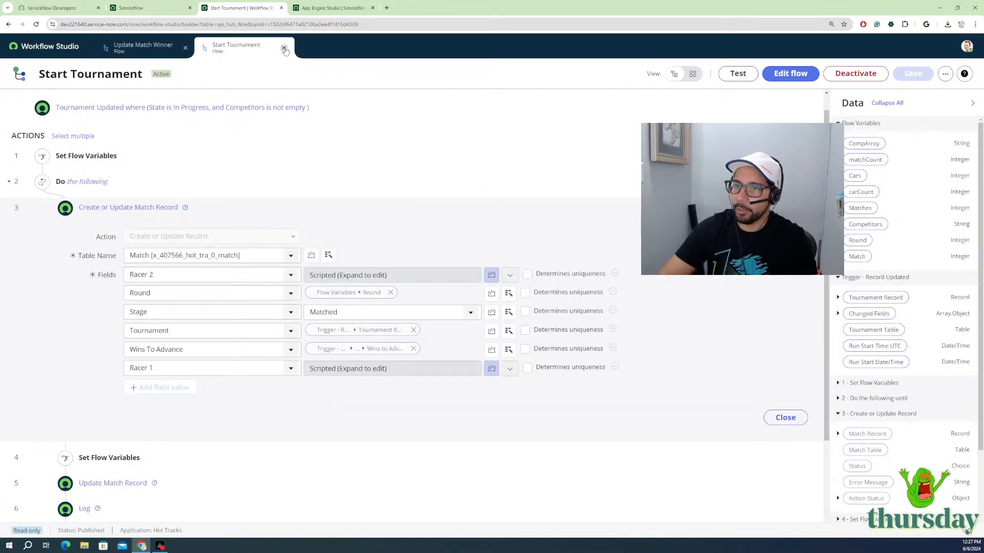
{"action": "left_click", "coordinate": [283, 48]}
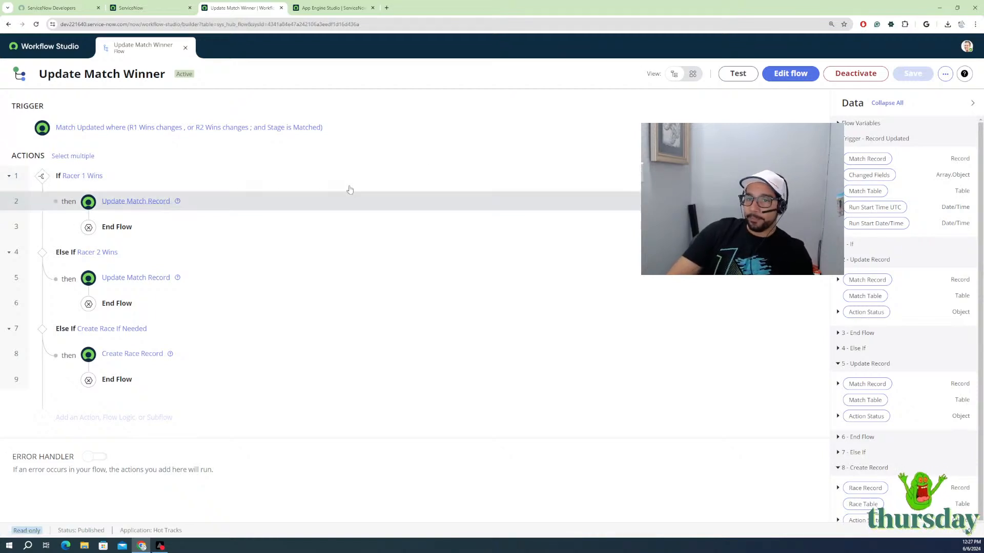
Step: Make the Update Match Winner flow editable and add a Look Up Records action after Update Match Record in the Racer 1 Wins branch
{"action": "left_click", "coordinate": [782, 72]}
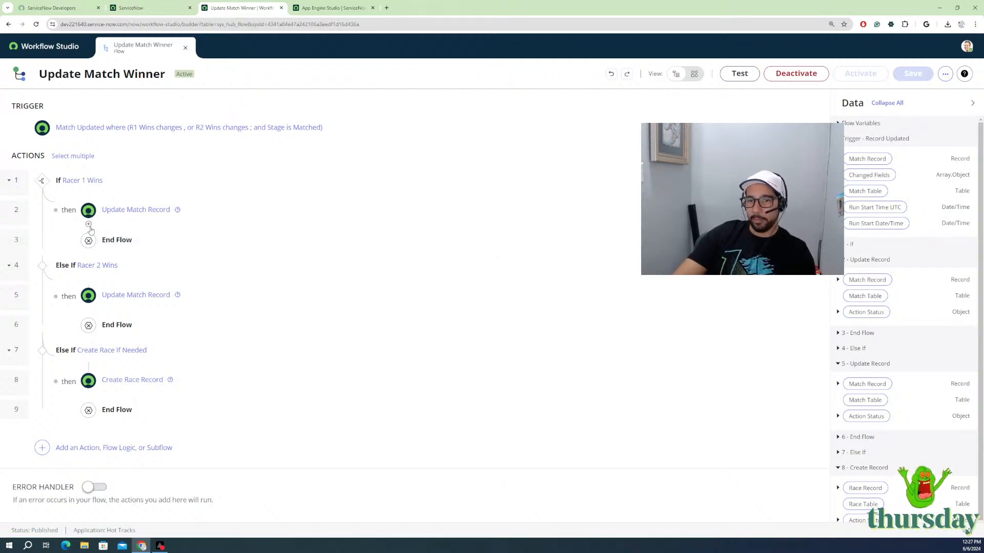
{"action": "left_click", "coordinate": [89, 227]}
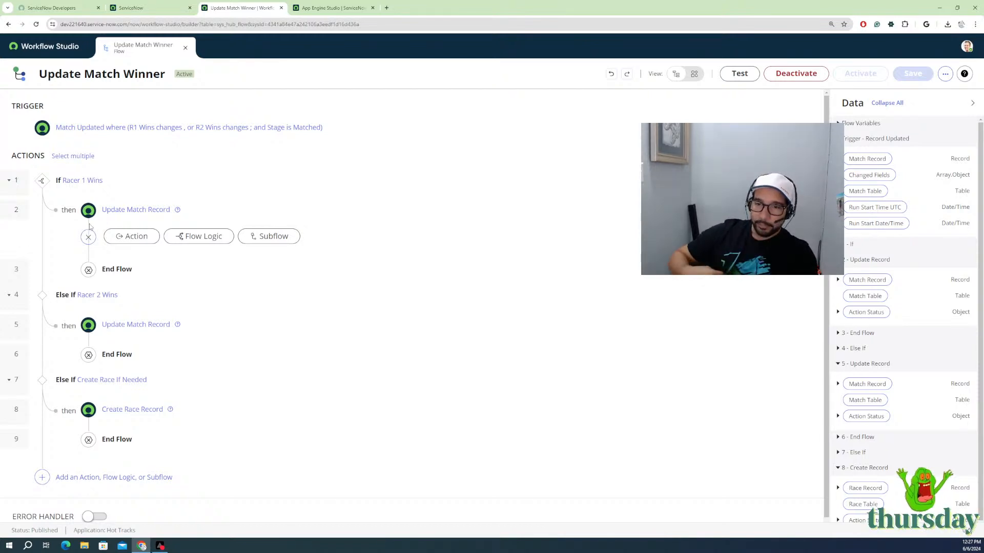
{"action": "left_click", "coordinate": [133, 240]}
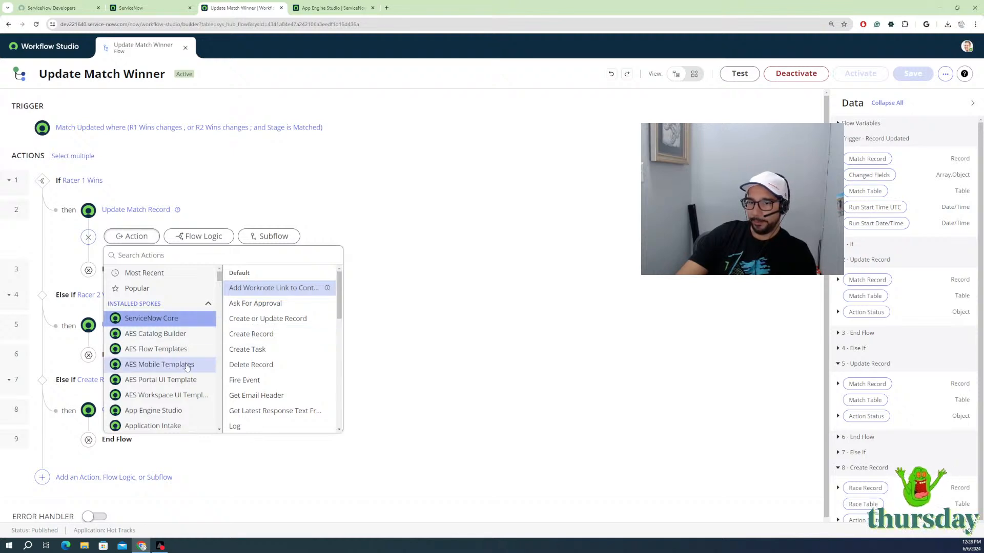
{"action": "scroll", "coordinate": [233, 373], "scroll_direction": "down", "scroll_amount": 1}
{"action": "scroll", "coordinate": [236, 374], "scroll_direction": "down", "scroll_amount": 3}
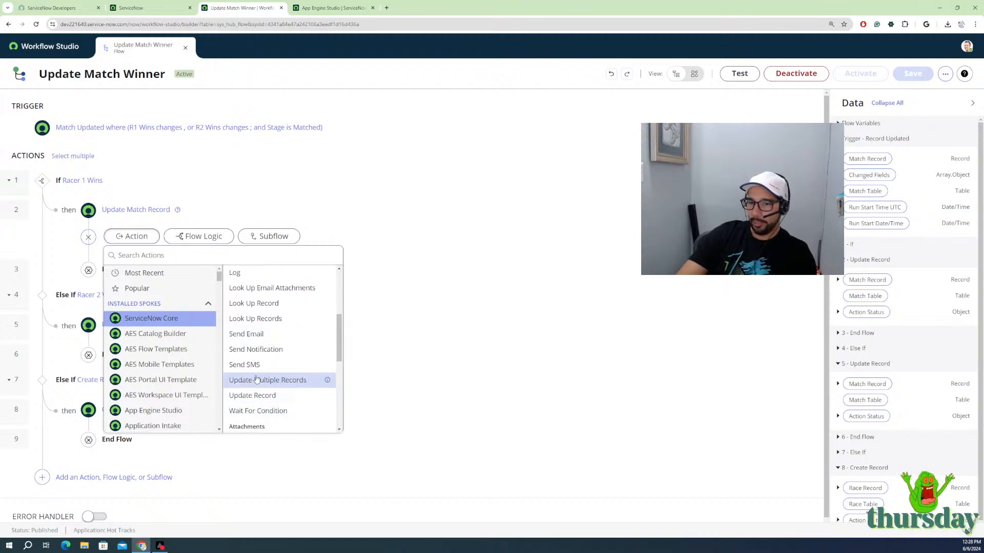
{"action": "left_click", "coordinate": [261, 319]}
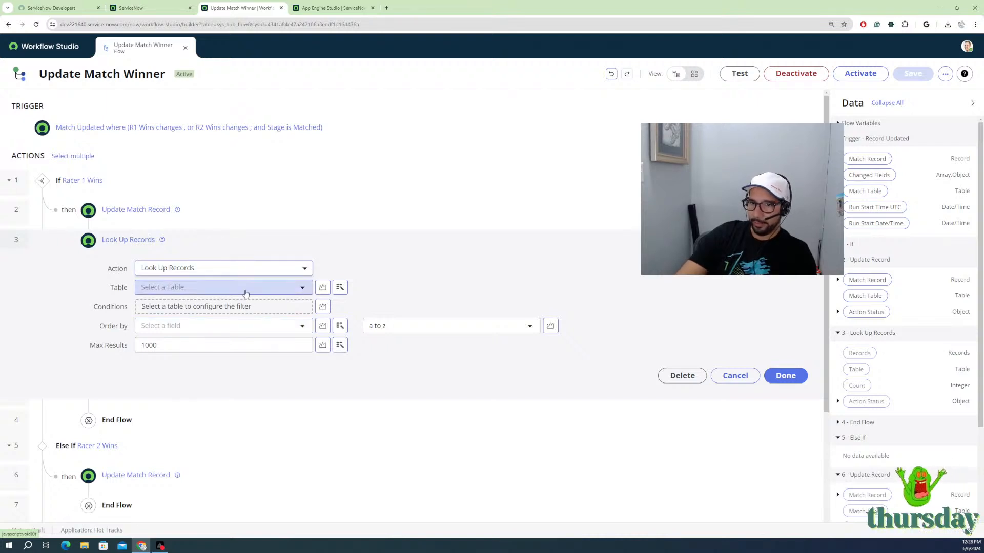
Step: Set the Look Up Records action's table to Match [x_407566_hot_tra_0_match]
{"action": "left_click", "coordinate": [240, 288]}
{"action": "type", "text": "match"}
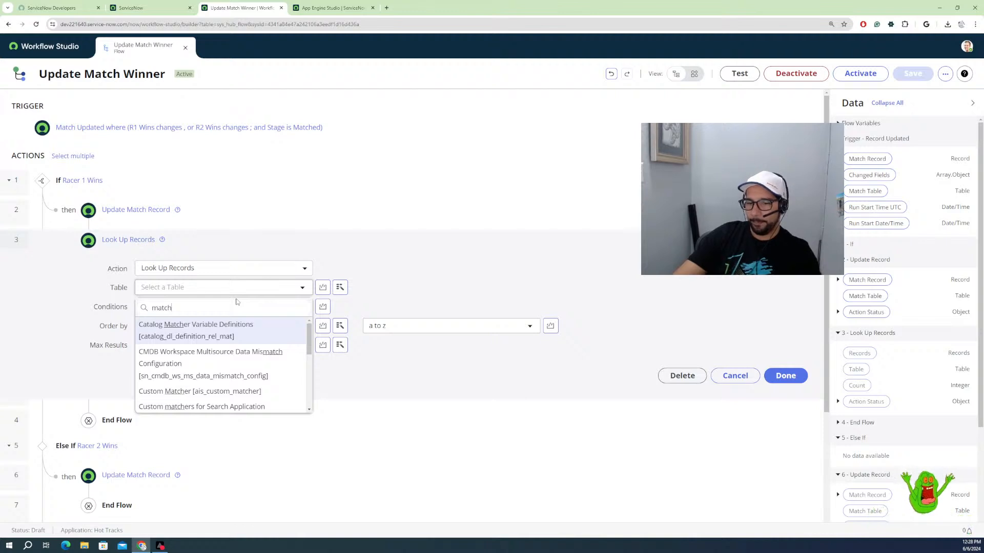
{"action": "scroll", "coordinate": [178, 380], "scroll_direction": "down", "scroll_amount": 3}
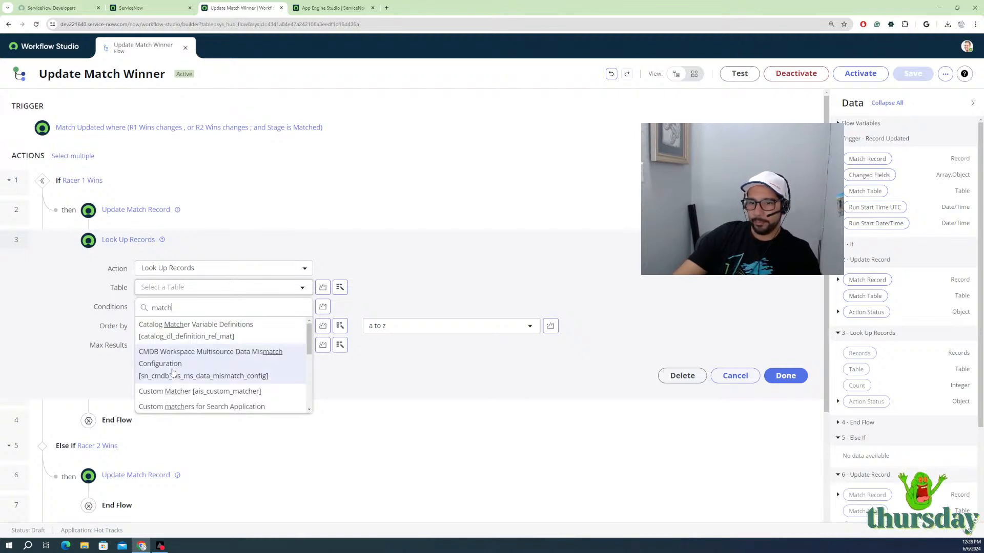
{"action": "scroll", "coordinate": [178, 380], "scroll_direction": "down", "scroll_amount": 2}
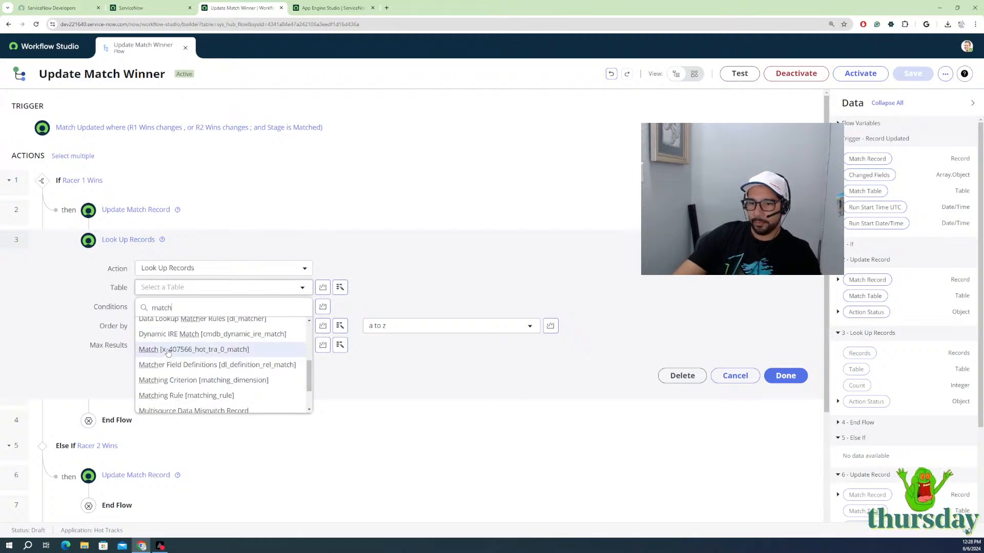
{"action": "left_click", "coordinate": [168, 348]}
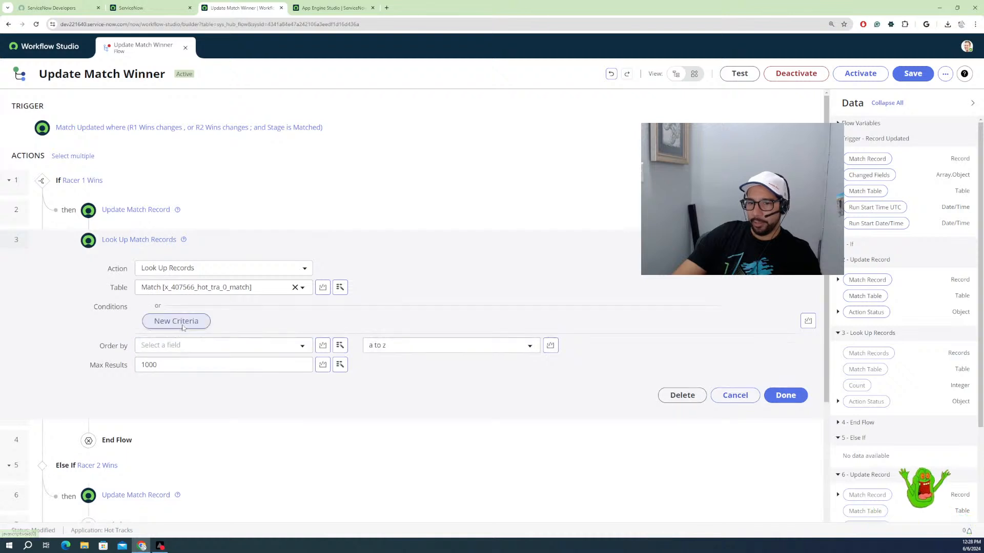
Step: Add a criteria row on the Round field, using the "is" operator, to the Look Up Match Records action
{"action": "left_click", "coordinate": [218, 322]}
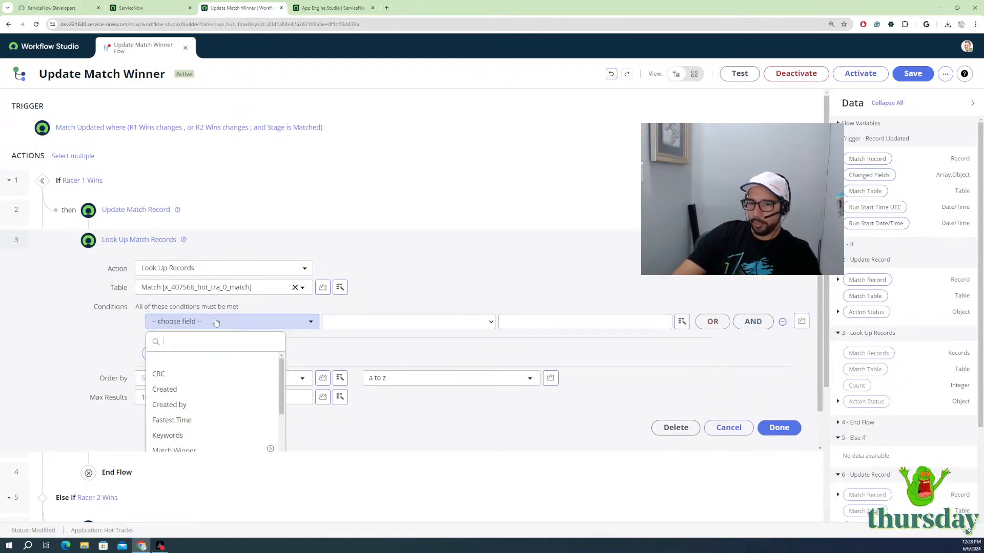
{"action": "scroll", "coordinate": [182, 399], "scroll_direction": "down", "scroll_amount": 2}
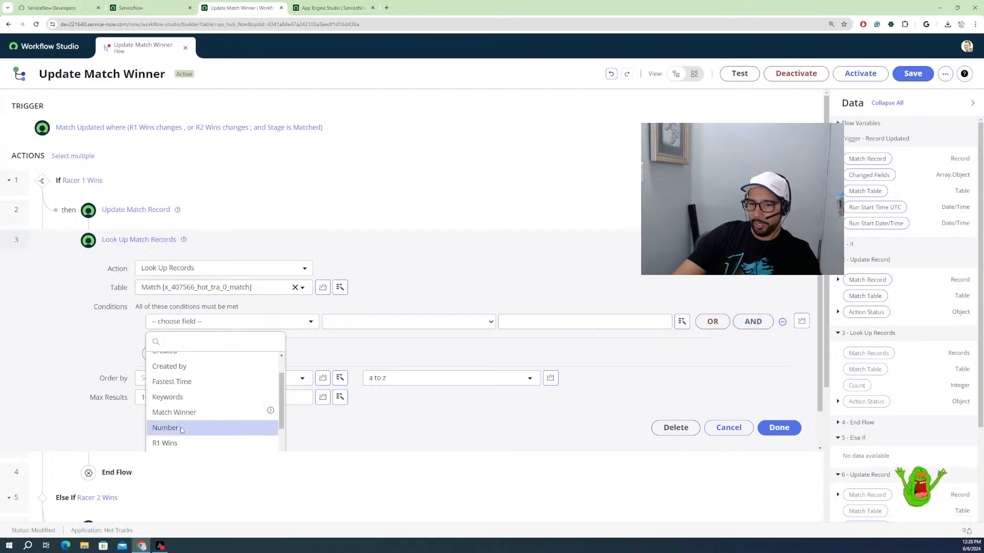
{"action": "scroll", "coordinate": [182, 431], "scroll_direction": "down", "scroll_amount": 3}
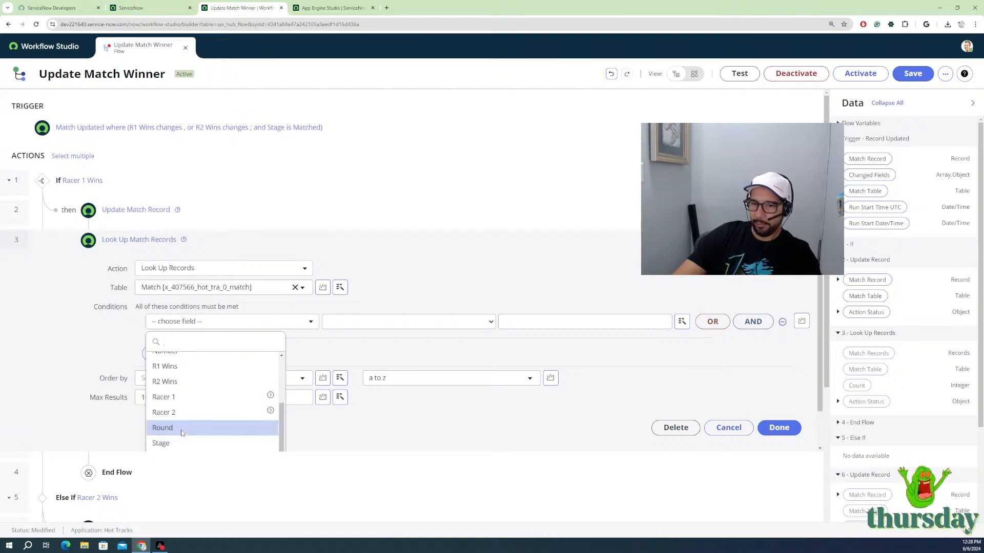
{"action": "left_click", "coordinate": [182, 430]}
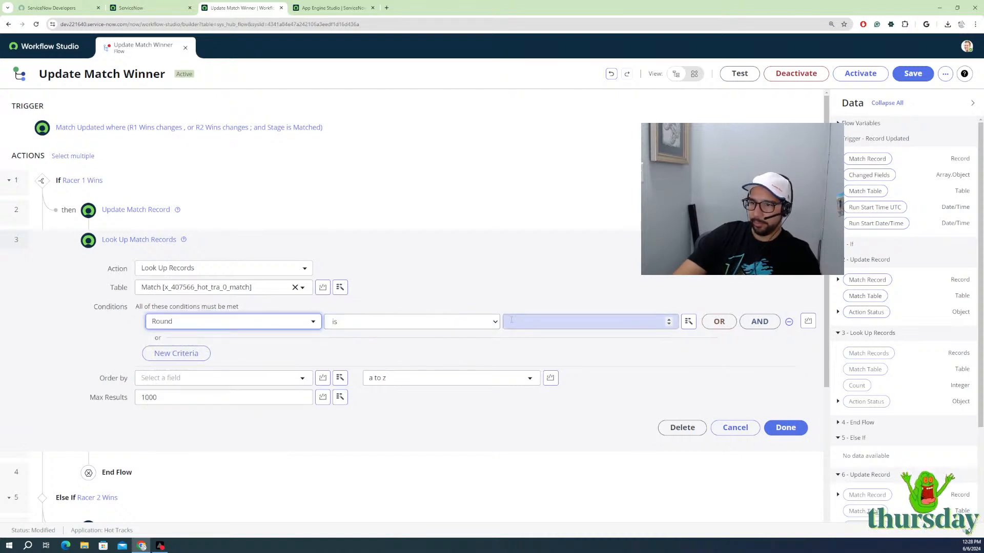
Step: Try the trigger Match Record's Round as the value of the lookup's Round condition, and remove it again
{"action": "left_click", "coordinate": [515, 322]}
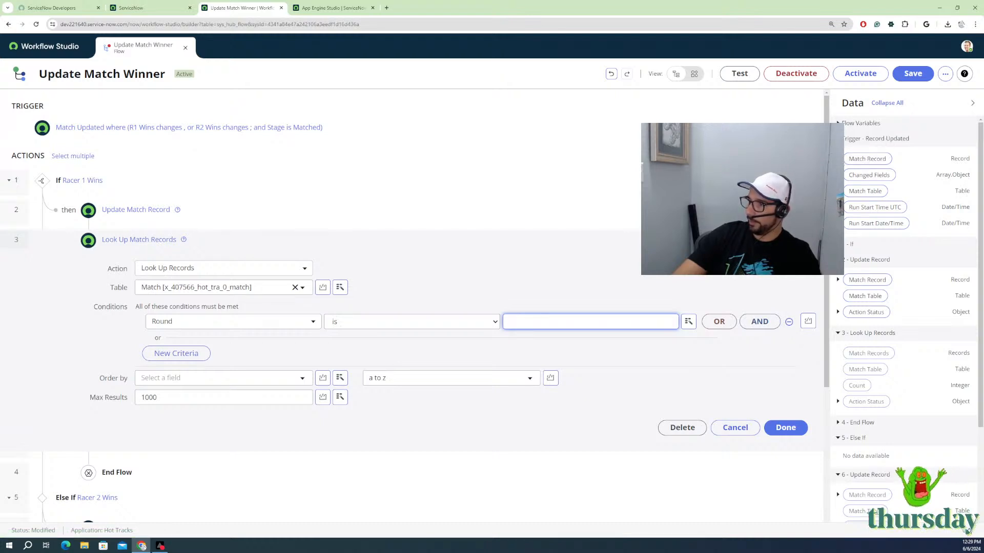
{"action": "left_click", "coordinate": [837, 159]}
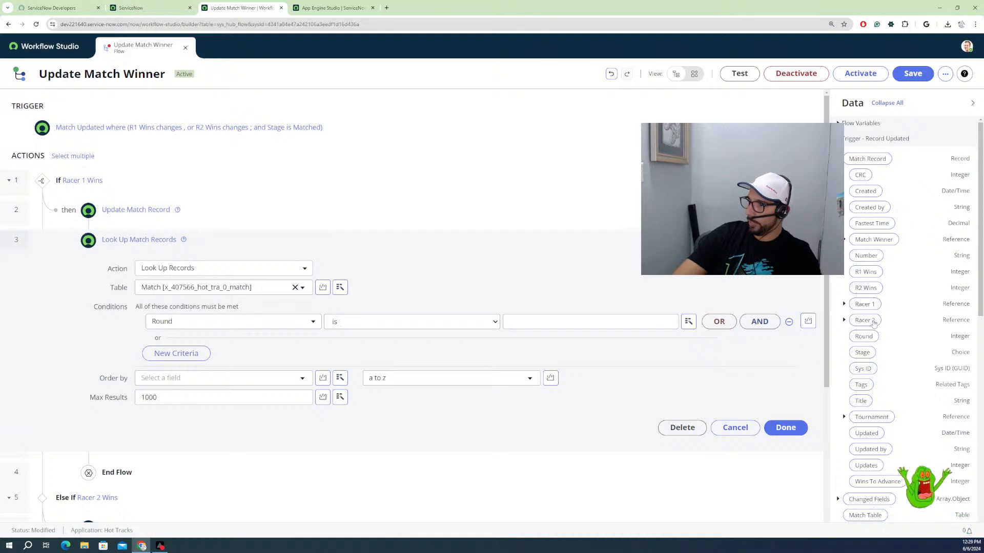
{"action": "left_click_drag", "start_coordinate": [865, 343], "coordinate": [552, 324]}
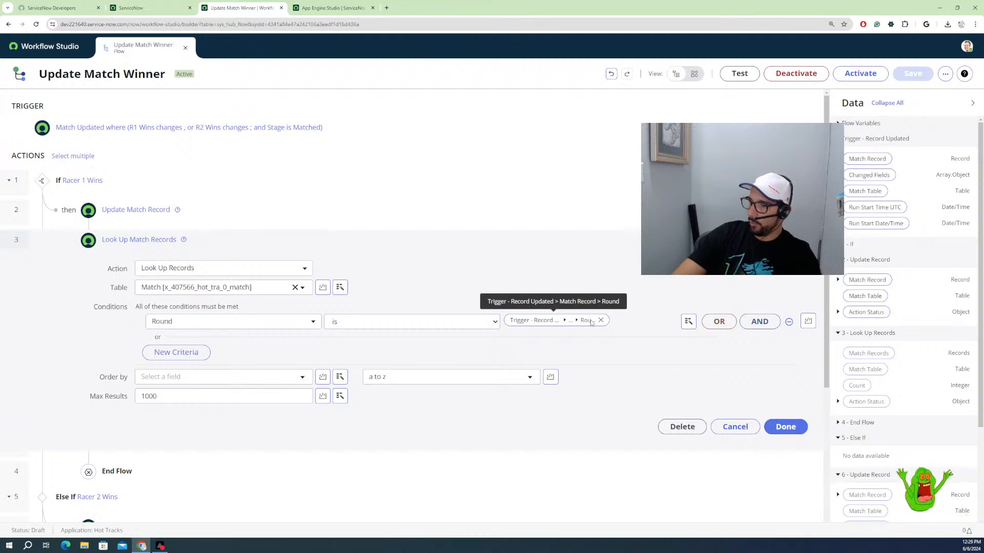
{"action": "left_click", "coordinate": [592, 321]}
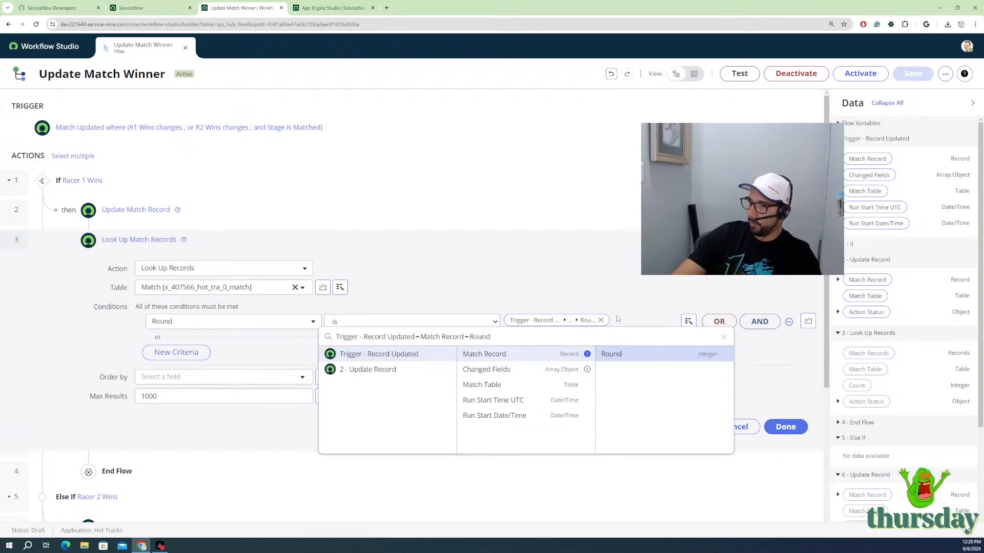
{"action": "left_click", "coordinate": [694, 301]}
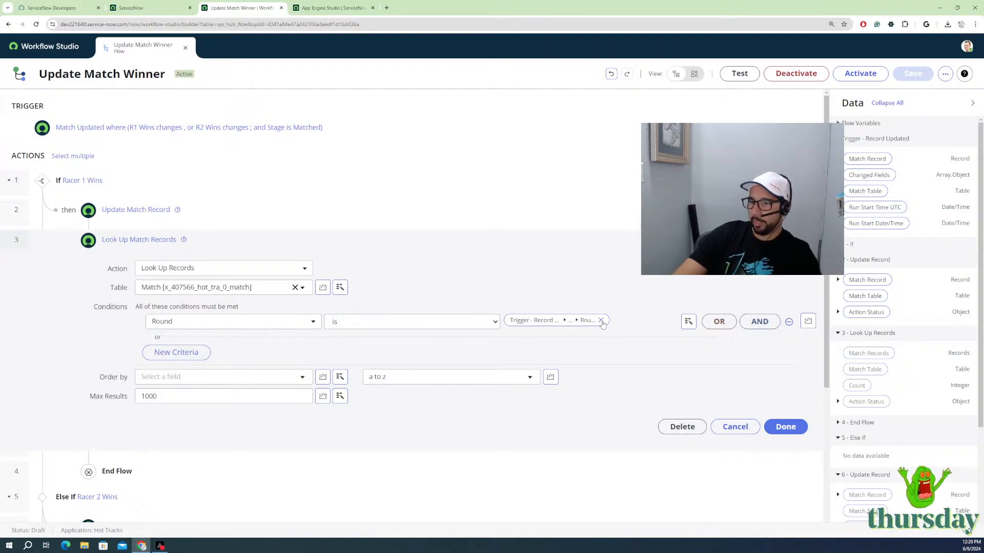
{"action": "left_click", "coordinate": [601, 320]}
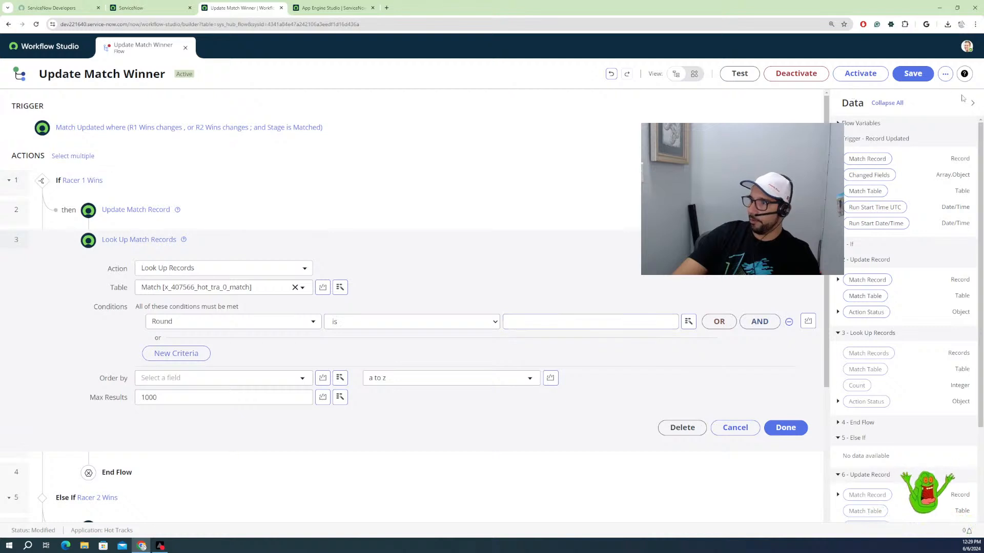
Step: Add a flow variable to the Update Match Winner flow with nextRound as its label and name
{"action": "left_click", "coordinate": [944, 74]}
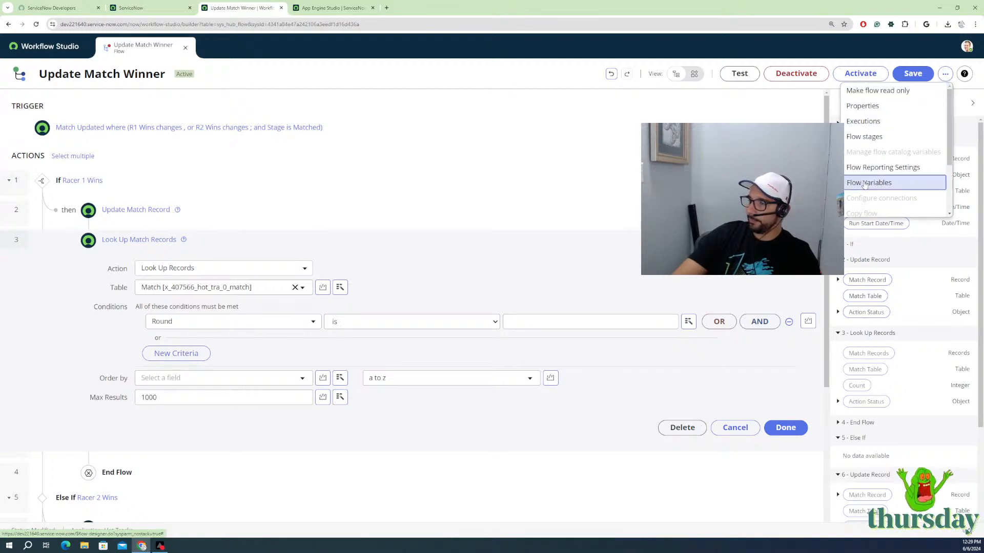
{"action": "left_click", "coordinate": [870, 183]}
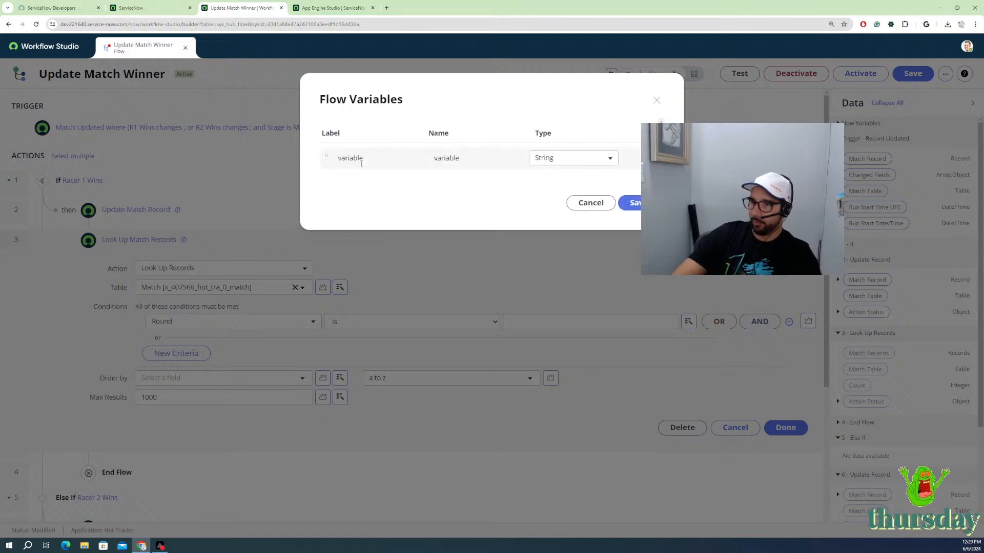
{"action": "left_click", "coordinate": [362, 163]}
{"action": "double_click", "coordinate": [370, 157]}
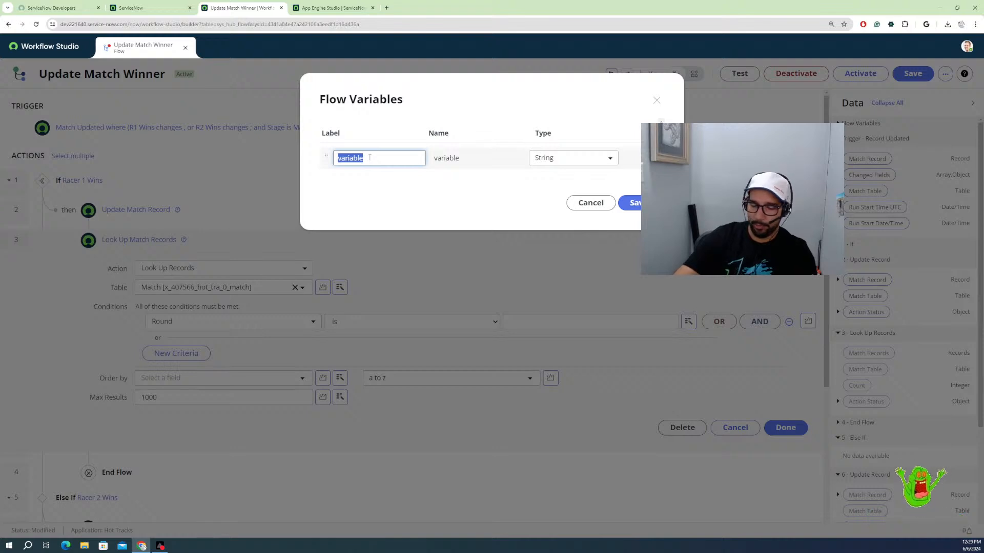
{"action": "type", "text": "next"}
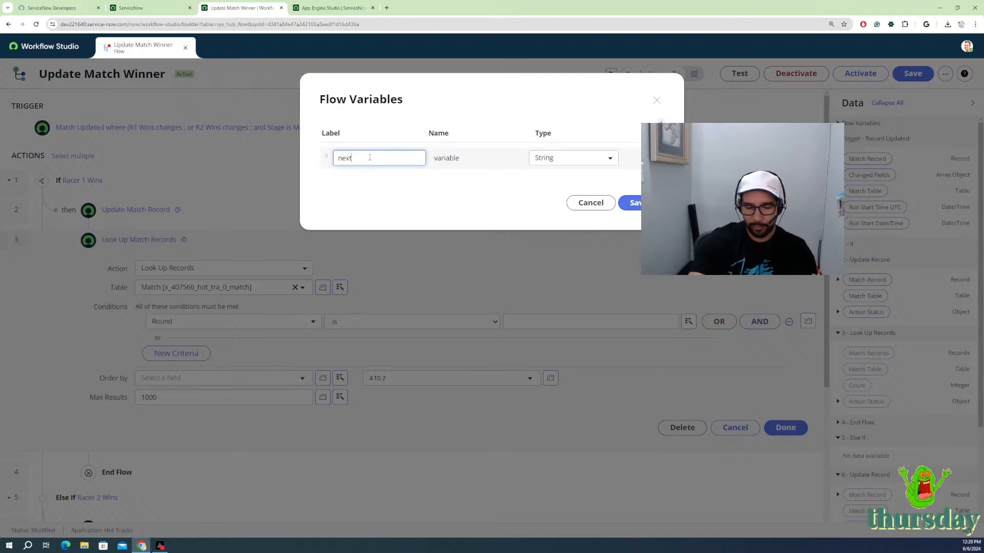
{"action": "type", "text": "Roun"}
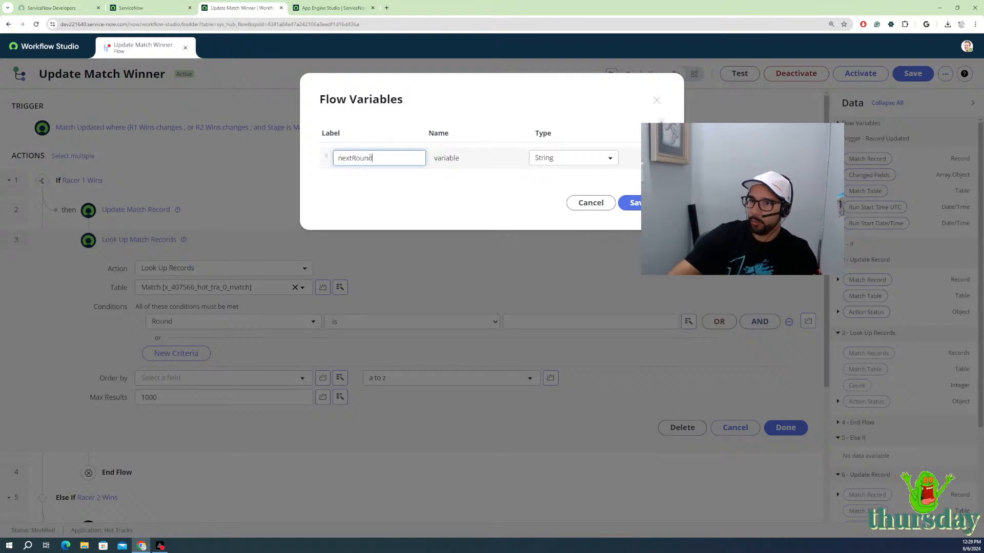
{"action": "type", "text": "d"}
{"action": "left_click", "coordinate": [464, 158]}
{"action": "left_click_drag", "start_coordinate": [463, 158], "coordinate": [429, 160]}
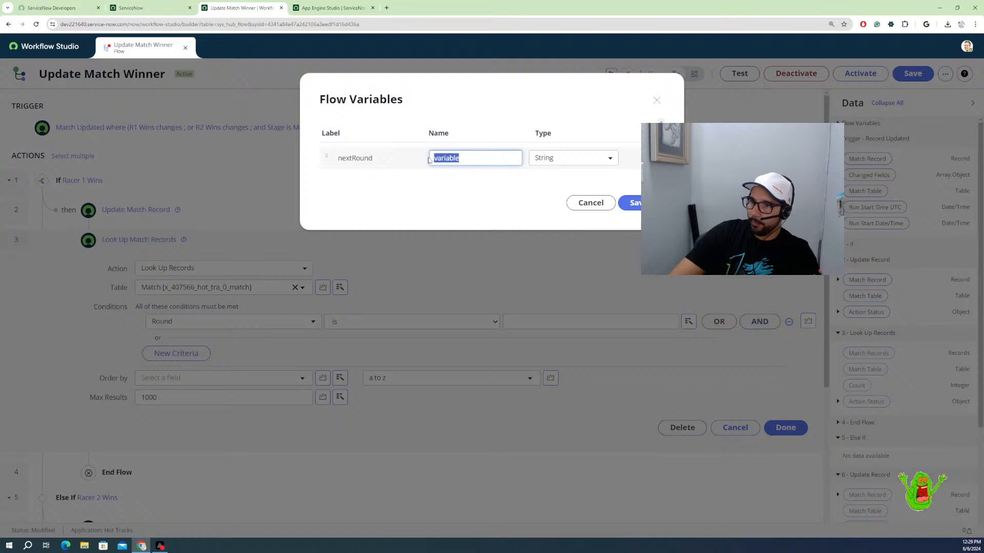
{"action": "type", "text": "next"}
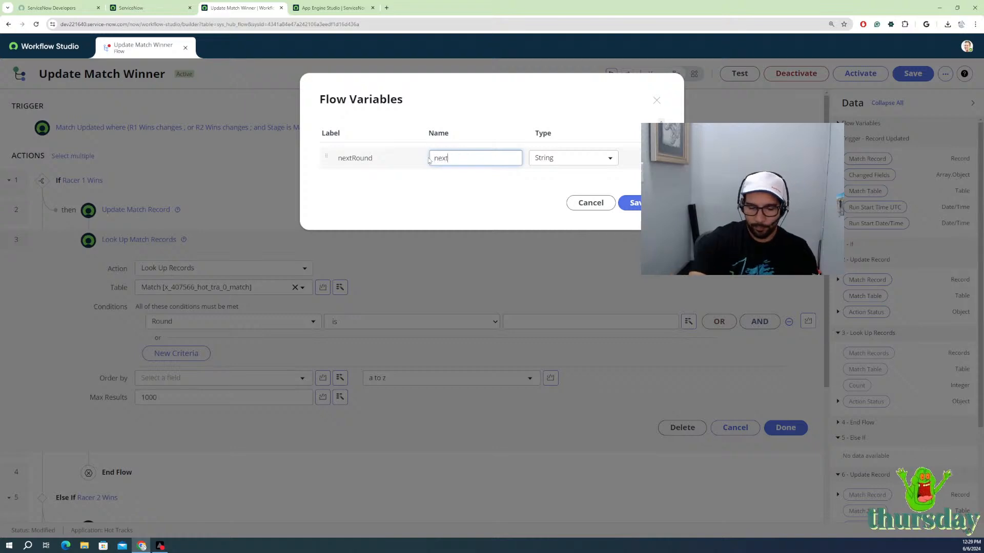
{"action": "type", "text": "Round"}
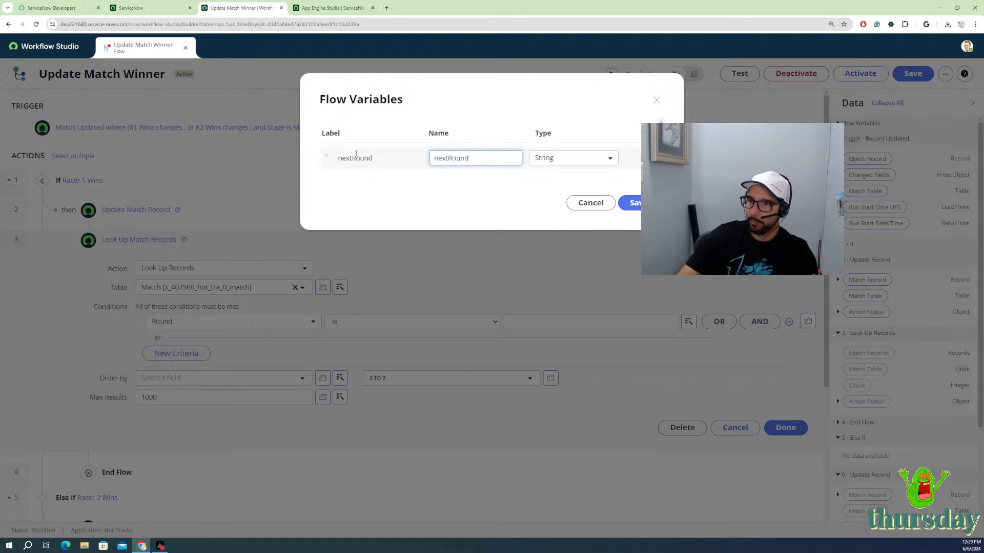
Step: Relabel the flow variable as Next Round, set its type to Integer, and save the flow variables
{"action": "left_click", "coordinate": [353, 159]}
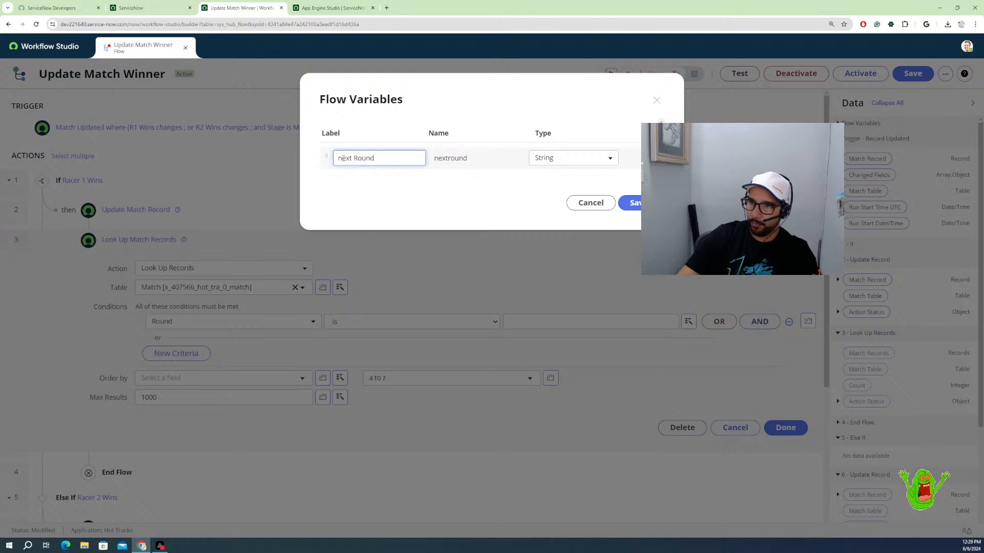
{"action": "double_click", "coordinate": [342, 158]}
{"action": "type", "text": "Next"}
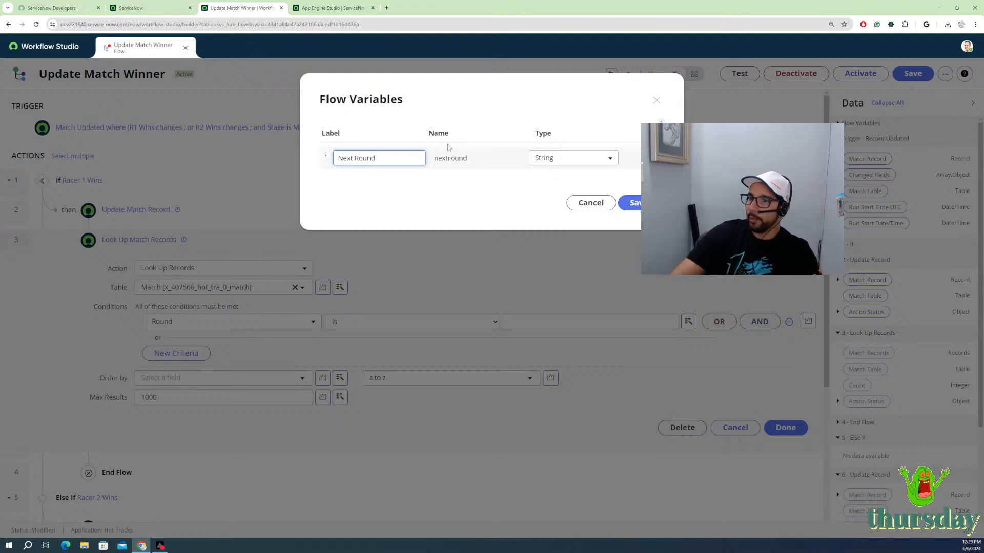
{"action": "left_click", "coordinate": [546, 158]}
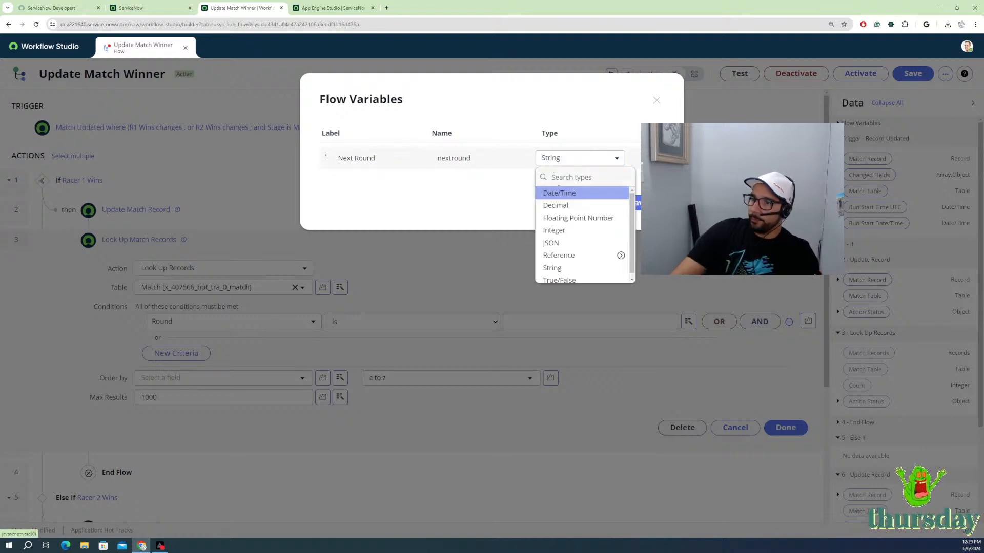
{"action": "left_click", "coordinate": [556, 230]}
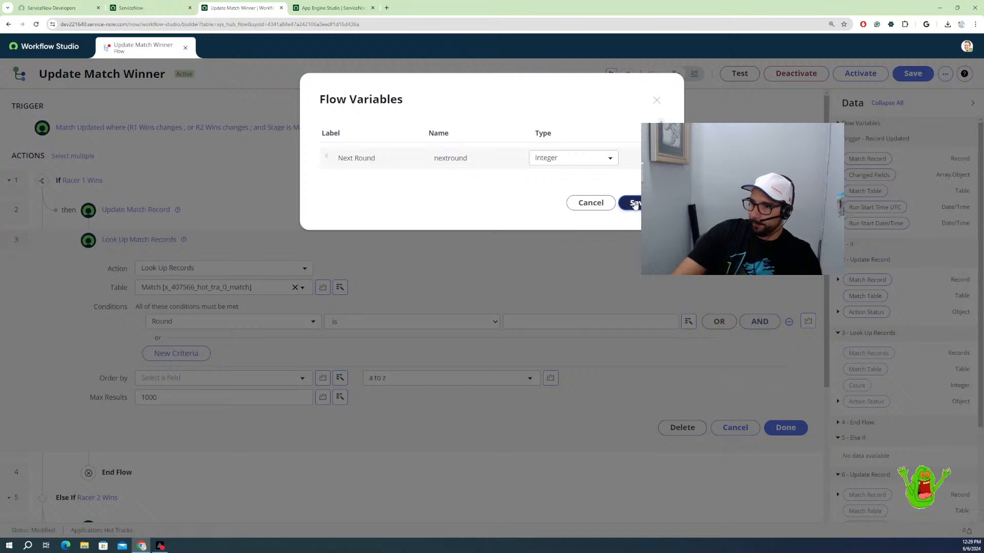
{"action": "left_click", "coordinate": [635, 204]}
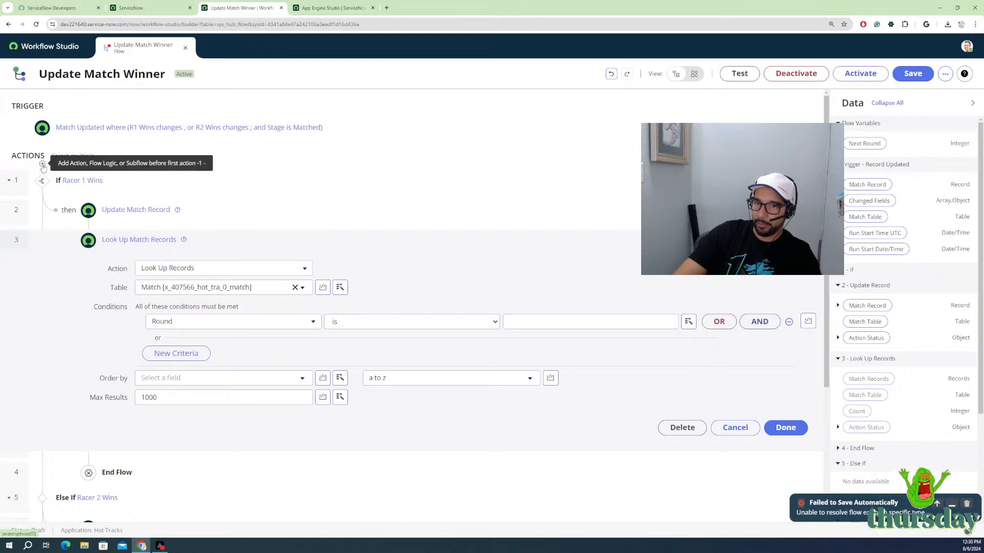
Step: Insert Set Flow Variables logic before the Racer 1 Wins condition as the flow's first action
{"action": "left_click", "coordinate": [42, 168]}
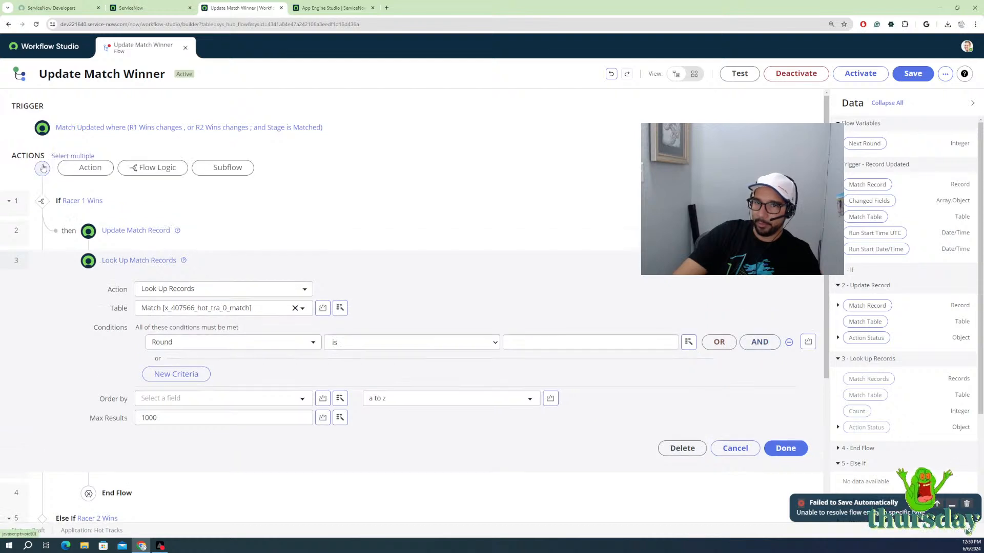
{"action": "left_click", "coordinate": [154, 168]}
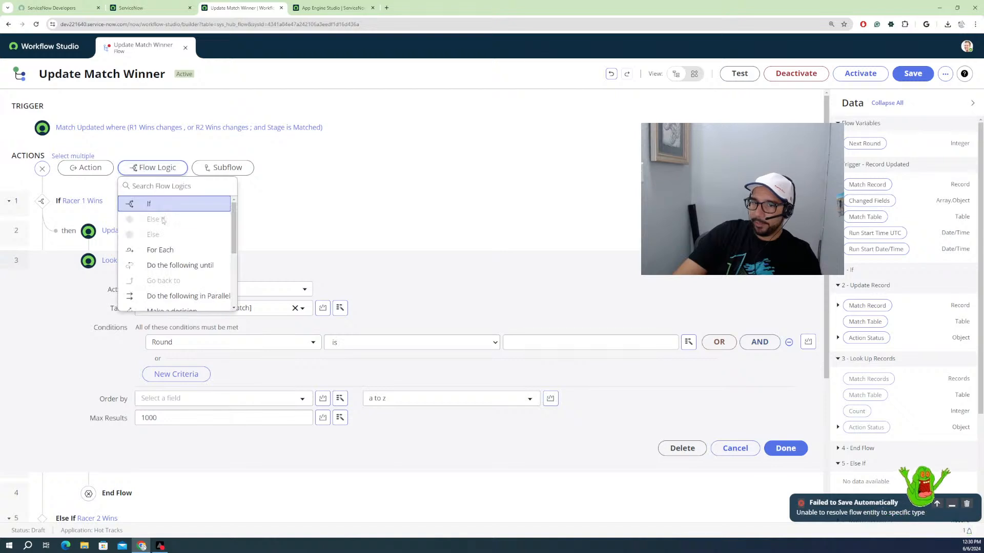
{"action": "scroll", "coordinate": [159, 261], "scroll_direction": "down", "scroll_amount": 5}
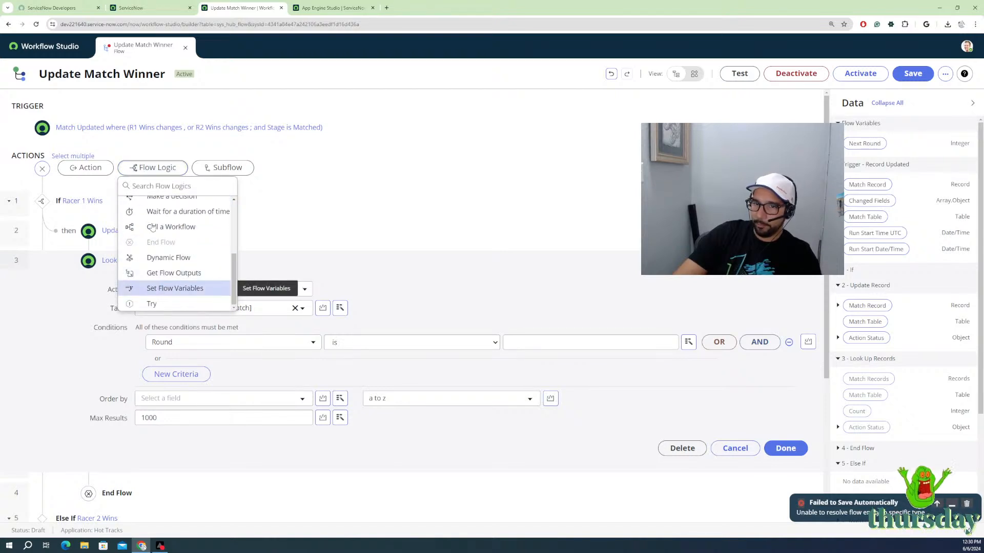
{"action": "left_click", "coordinate": [165, 288]}
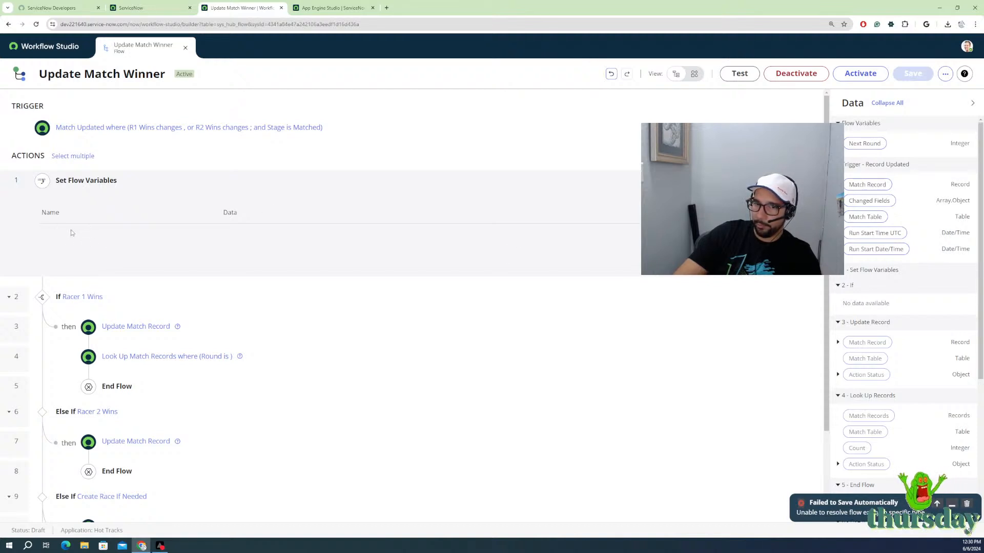
Step: Assign the trigger Match Record's Round to the Next Round variable in the Set Flow Variables action
{"action": "left_click", "coordinate": [320, 243]}
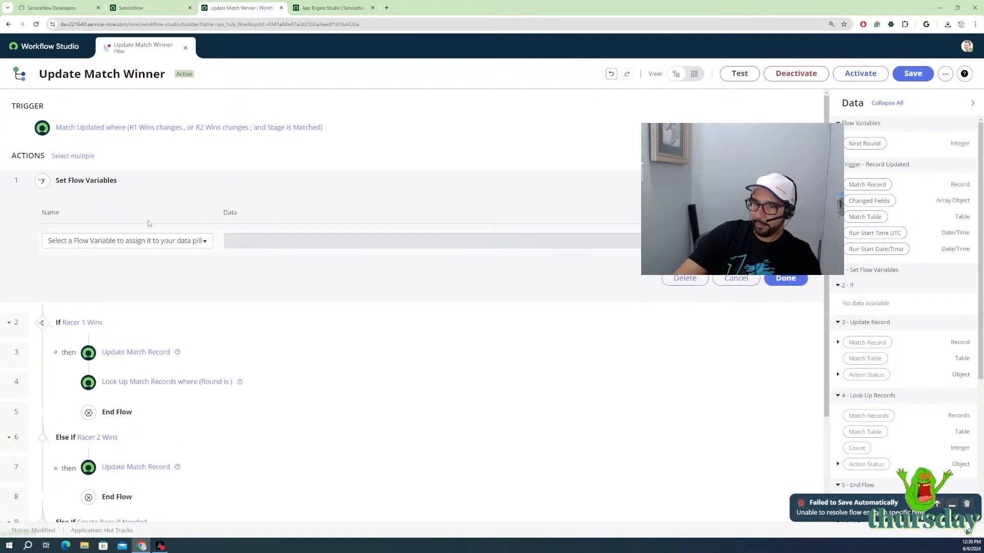
{"action": "left_click", "coordinate": [151, 241]}
{"action": "left_click", "coordinate": [88, 276]}
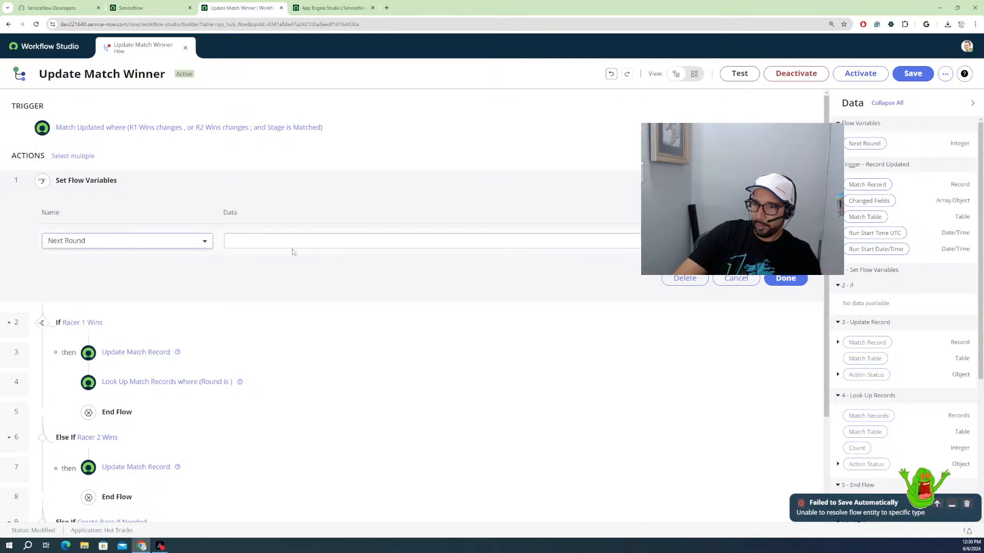
{"action": "left_click", "coordinate": [287, 242]}
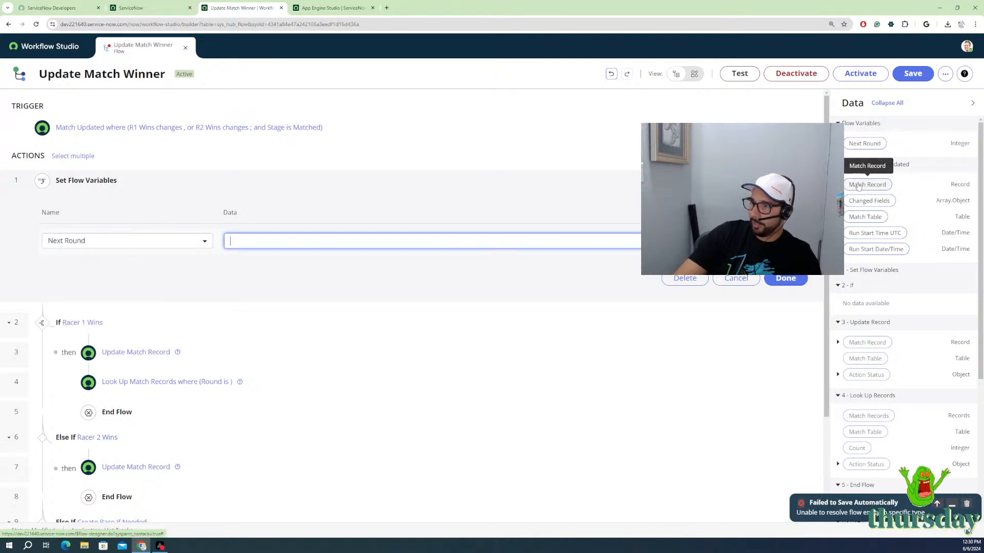
{"action": "left_click", "coordinate": [843, 186]}
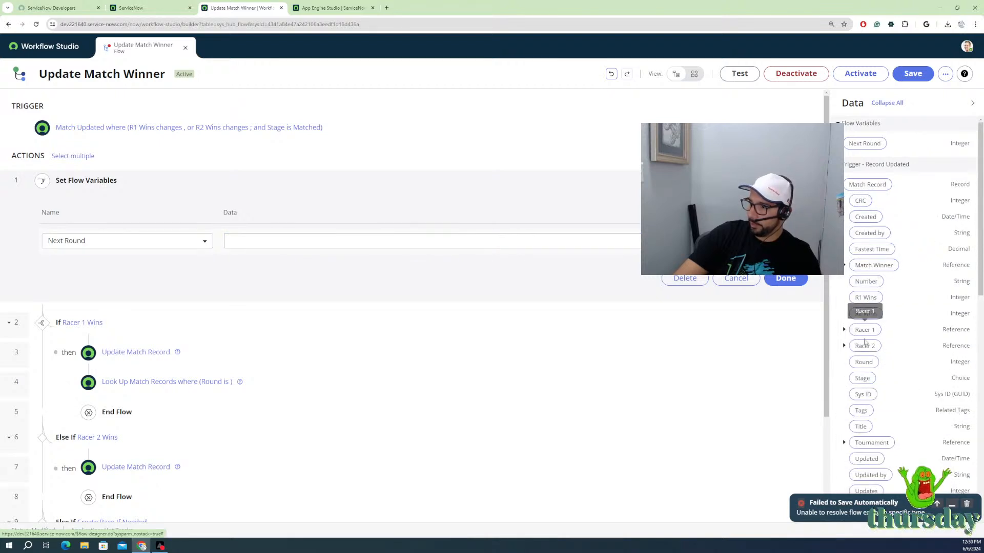
{"action": "left_click_drag", "start_coordinate": [868, 364], "coordinate": [373, 241]}
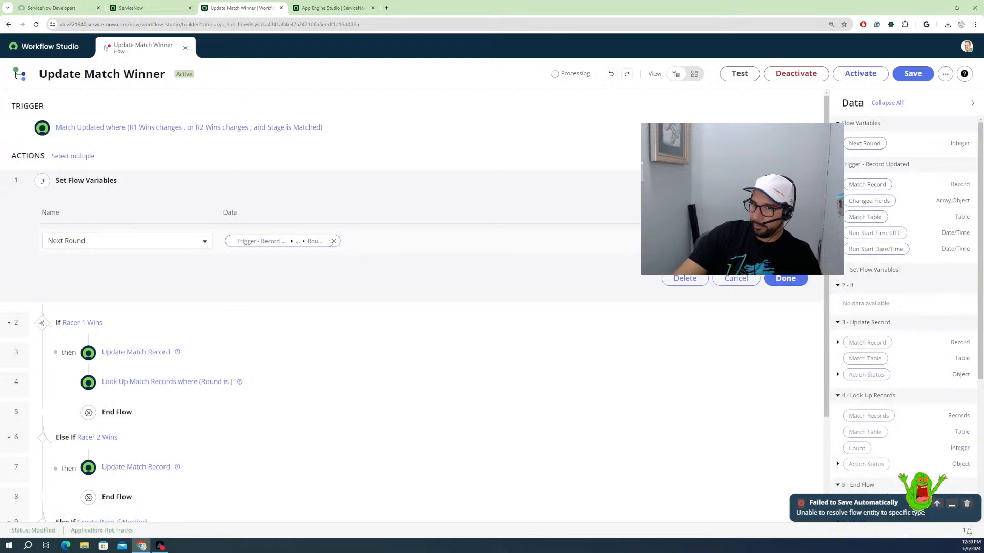
Step: Apply a Math Add transform of 1 to the Round value assigned to Next Round and finish the Set Flow Variables action
{"action": "left_click", "coordinate": [325, 241]}
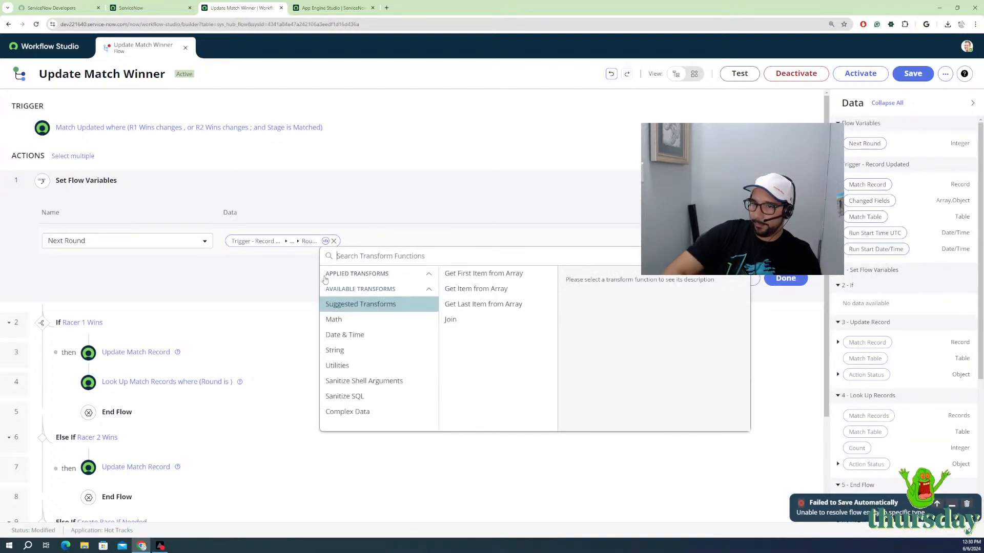
{"action": "left_click", "coordinate": [334, 319]}
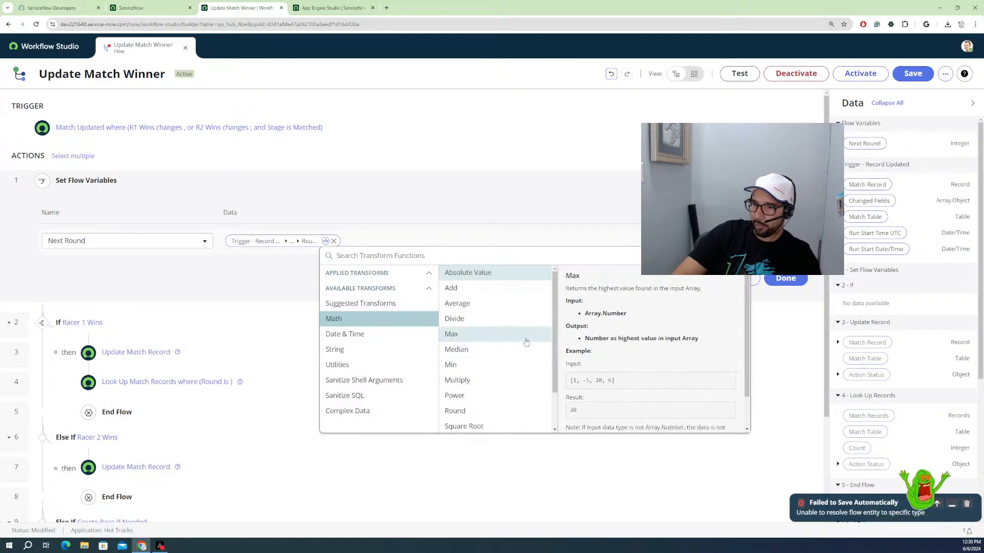
{"action": "left_click", "coordinate": [451, 288]}
{"action": "left_click", "coordinate": [623, 394]}
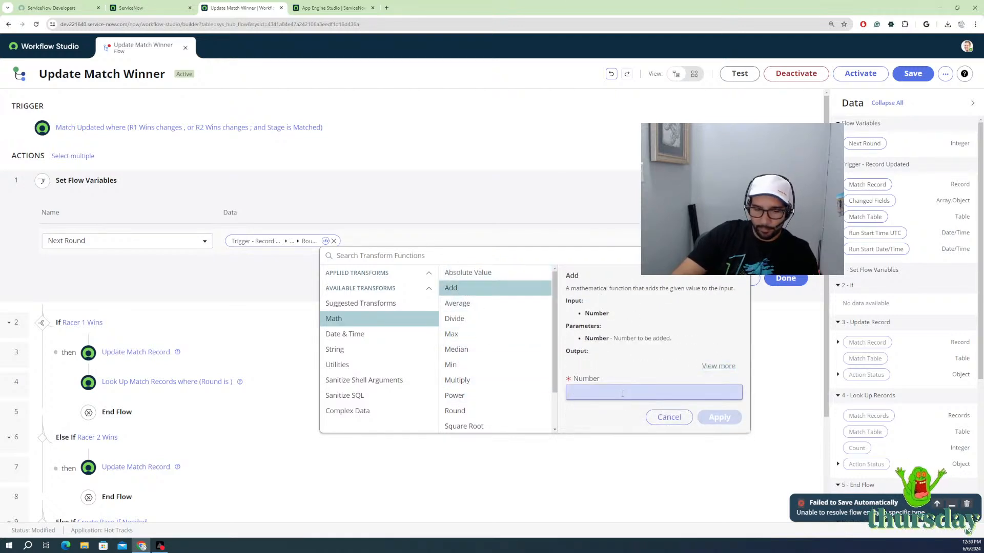
{"action": "type", "text": "1"}
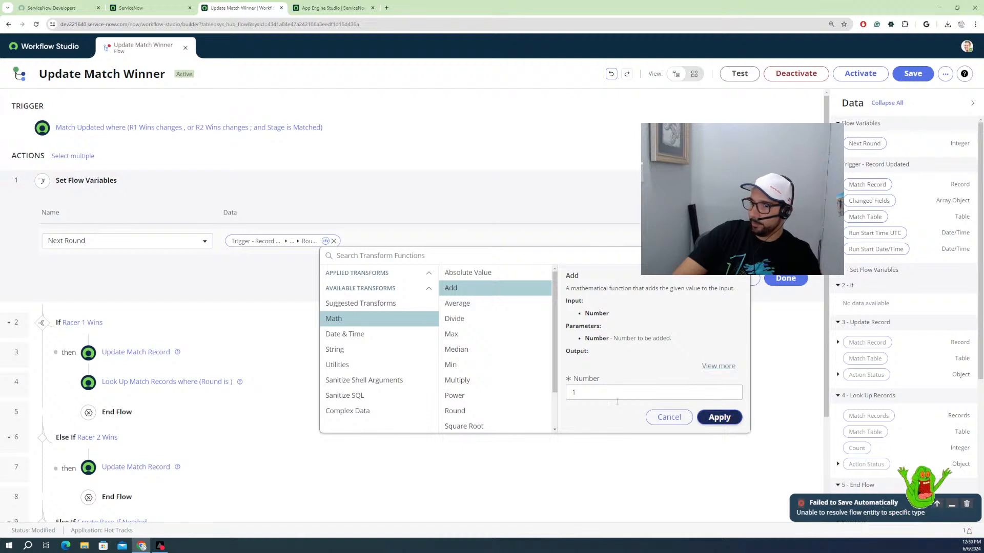
{"action": "key", "text": "Return"}
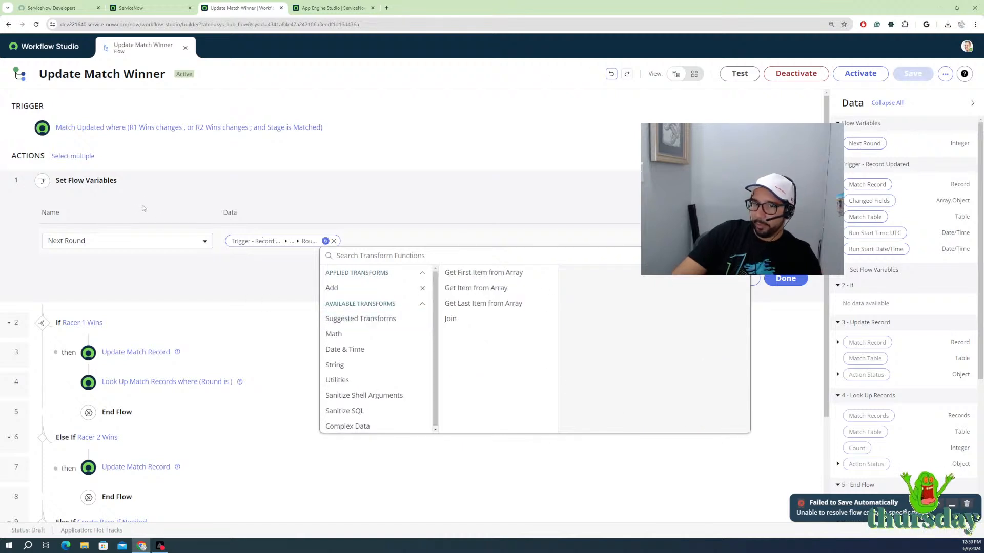
{"action": "left_click", "coordinate": [519, 261]}
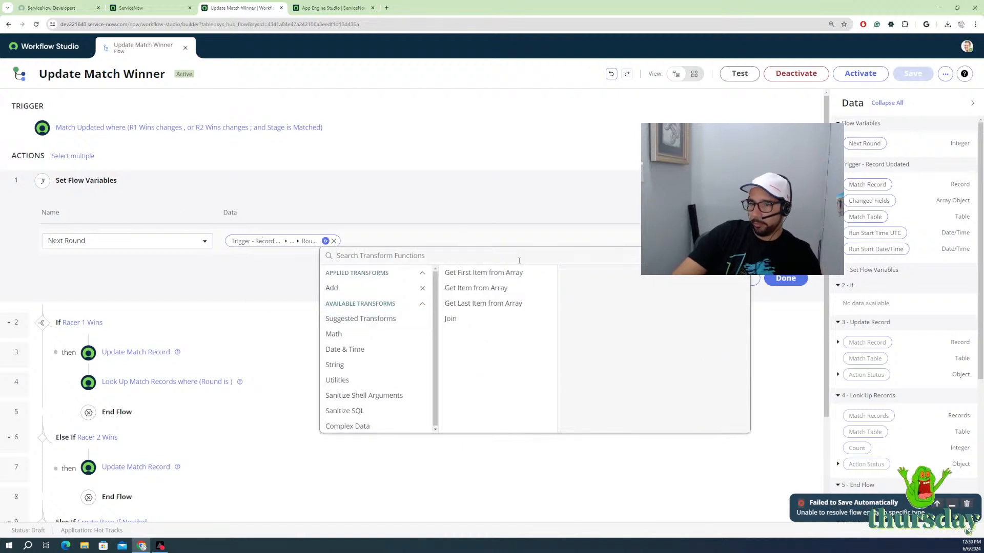
{"action": "left_click", "coordinate": [246, 285]}
{"action": "left_click", "coordinate": [780, 278]}
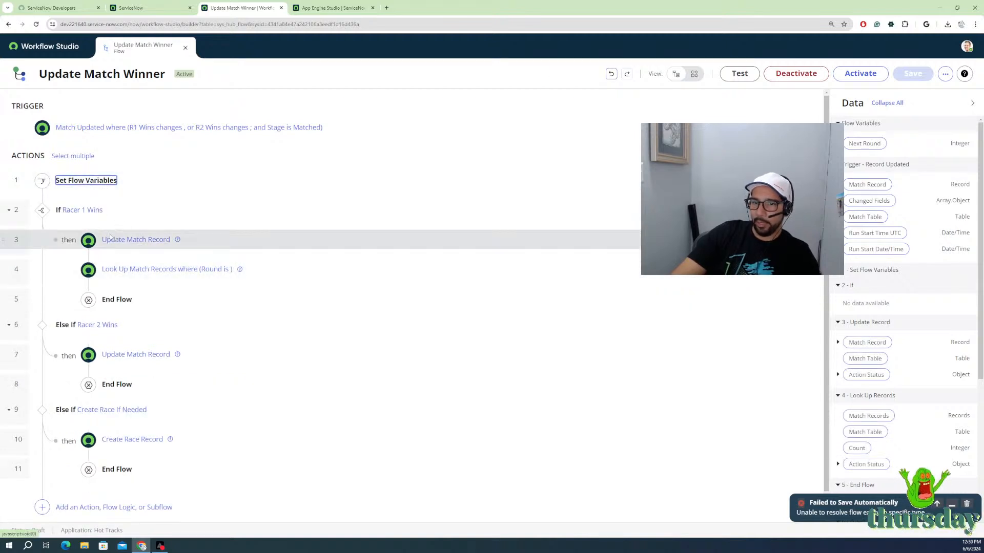
Step: Set the Round condition of the Look Up Match Records action to match the Next Round flow variable
{"action": "left_click", "coordinate": [123, 269]}
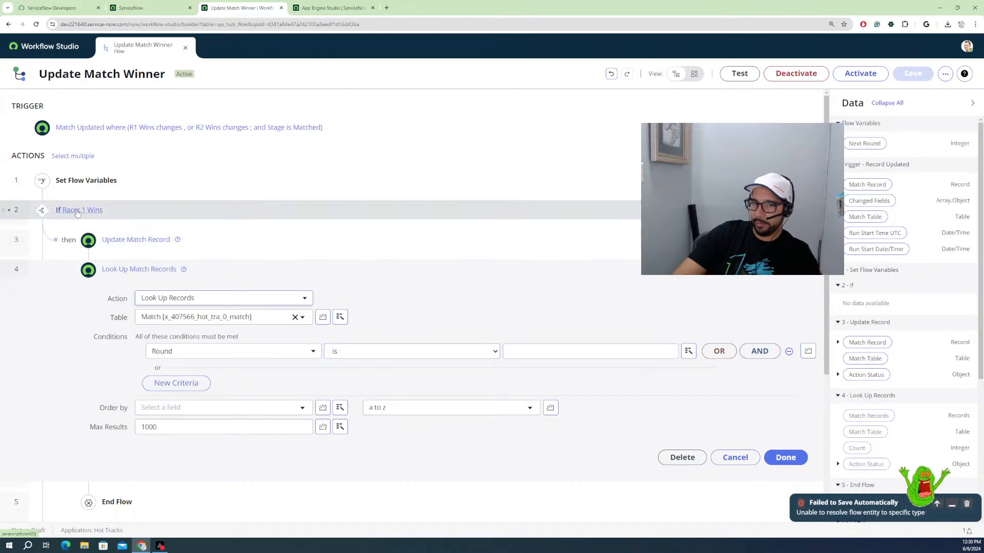
{"action": "left_click_drag", "start_coordinate": [866, 146], "coordinate": [531, 352]}
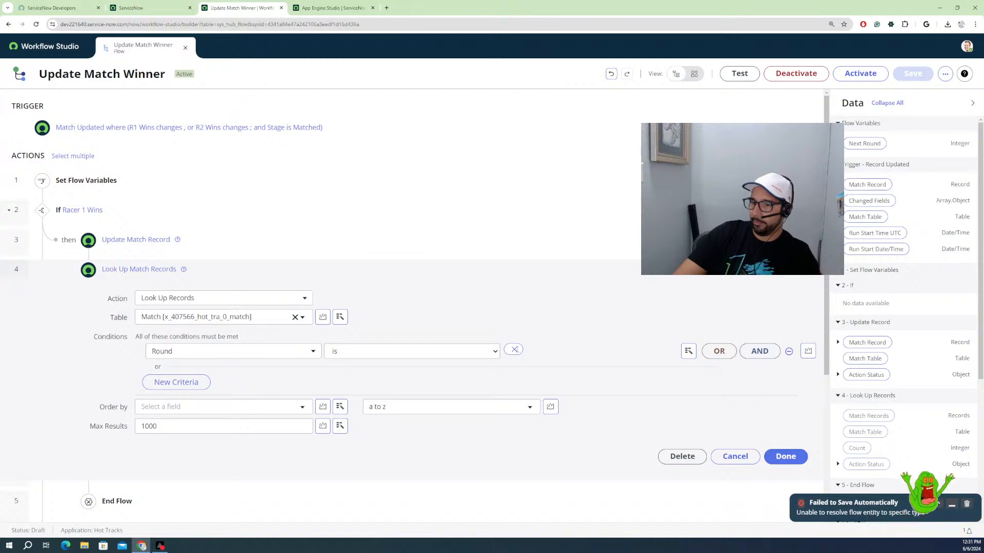
{"action": "left_click", "coordinate": [515, 350]}
{"action": "left_click_drag", "start_coordinate": [869, 145], "coordinate": [568, 354]}
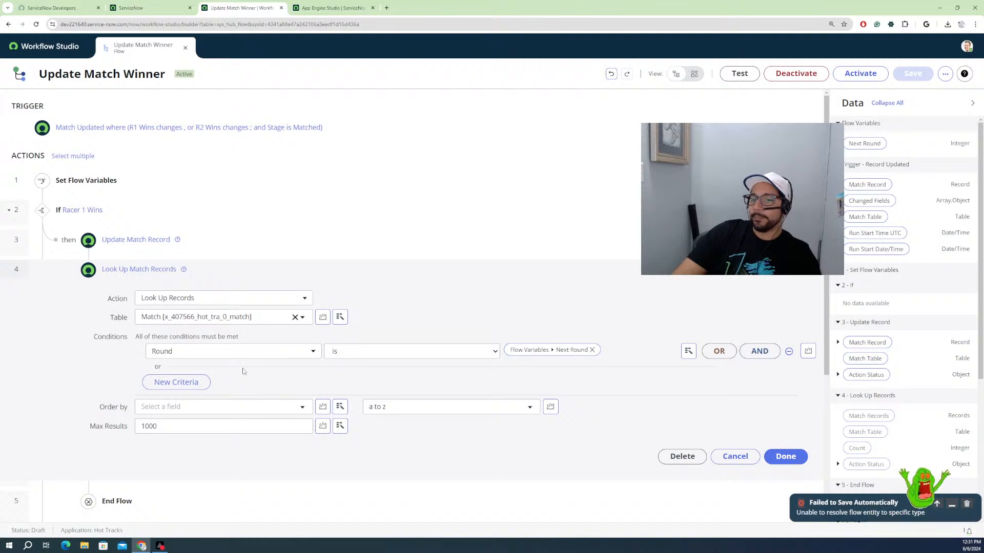
Step: Add an AND condition to the Match lookup requiring Racer 1 to be empty
{"action": "left_click", "coordinate": [178, 383]}
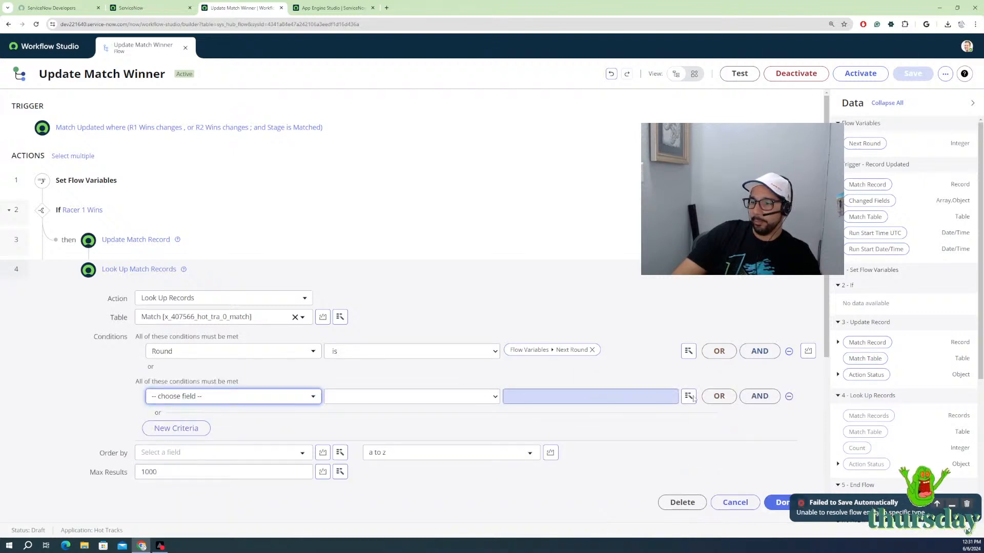
{"action": "left_click", "coordinate": [789, 396]}
{"action": "left_click", "coordinate": [759, 351]}
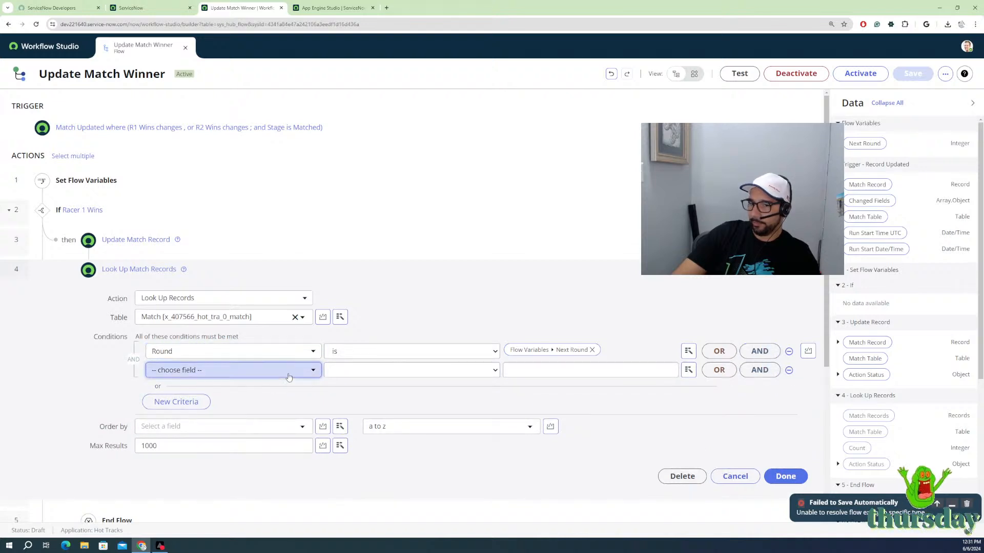
{"action": "left_click", "coordinate": [208, 370]}
{"action": "scroll", "coordinate": [192, 469], "scroll_direction": "down", "scroll_amount": 2}
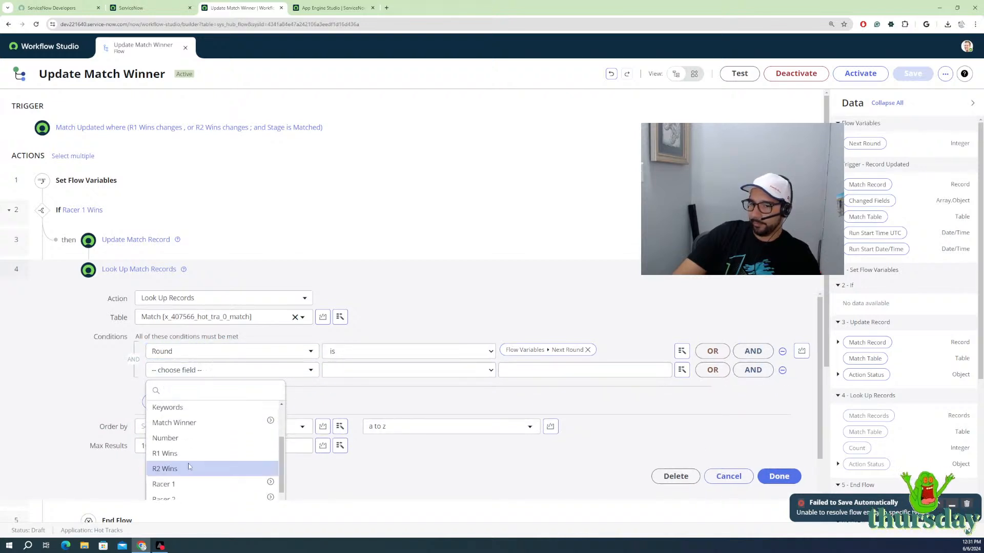
{"action": "scroll", "coordinate": [187, 466], "scroll_direction": "down", "scroll_amount": 2}
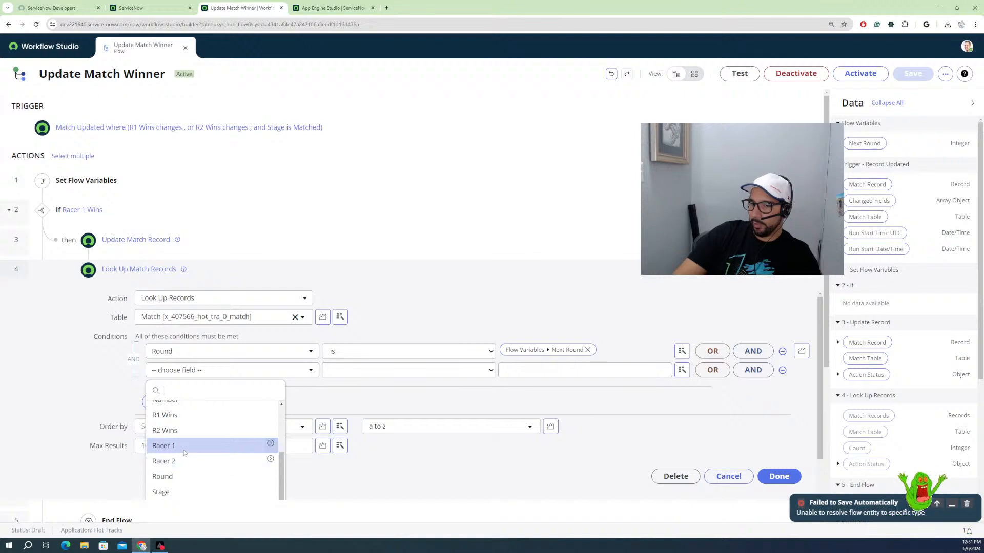
{"action": "left_click", "coordinate": [184, 450]}
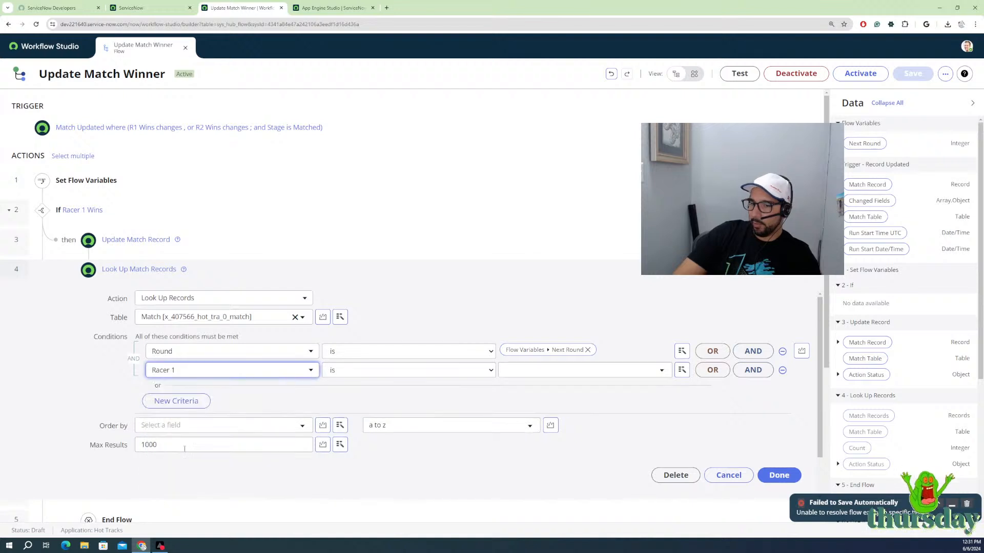
{"action": "left_click", "coordinate": [483, 371]}
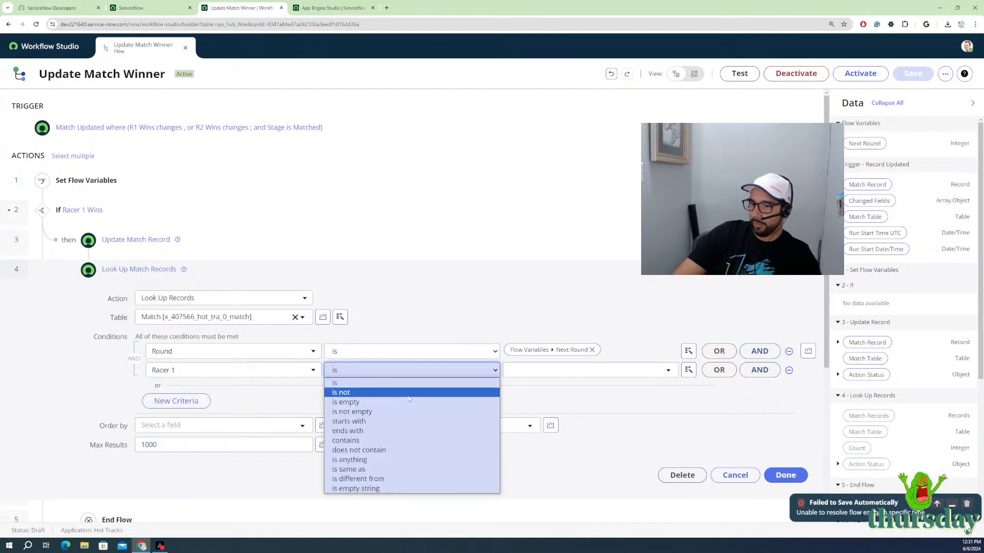
{"action": "left_click", "coordinate": [355, 403]}
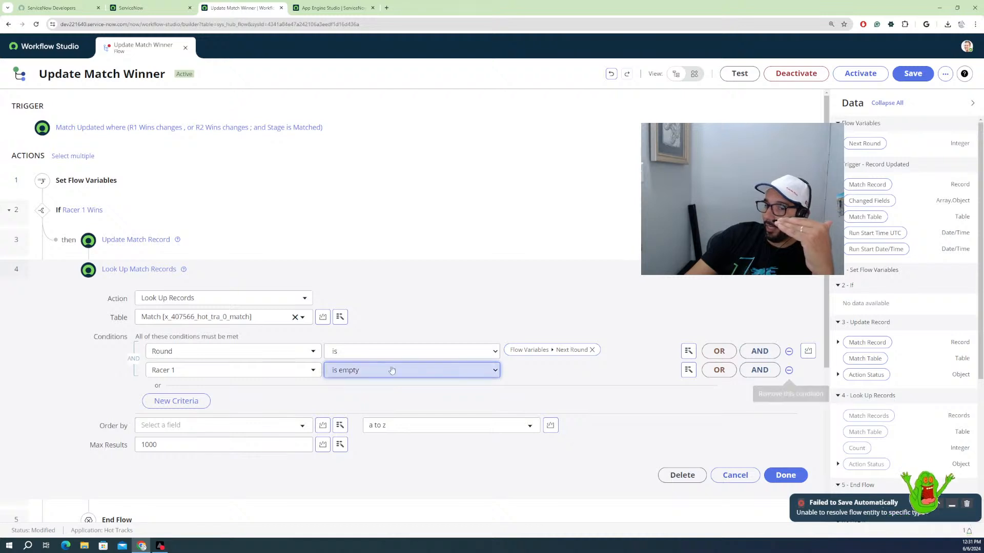
Step: Change the lookup's second condition so that it requires Racer 2 to be empty
{"action": "left_click", "coordinate": [251, 371]}
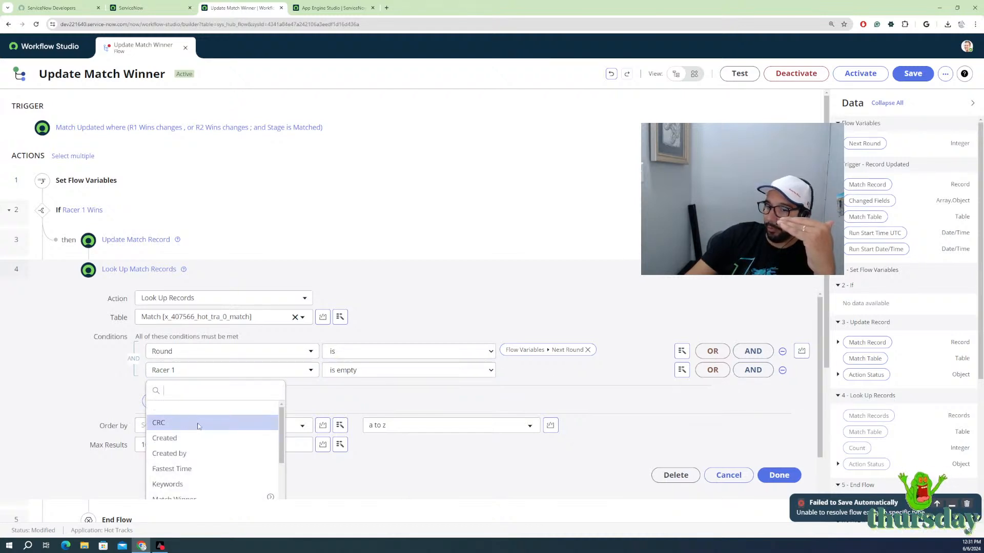
{"action": "scroll", "coordinate": [182, 459], "scroll_direction": "down", "scroll_amount": 4}
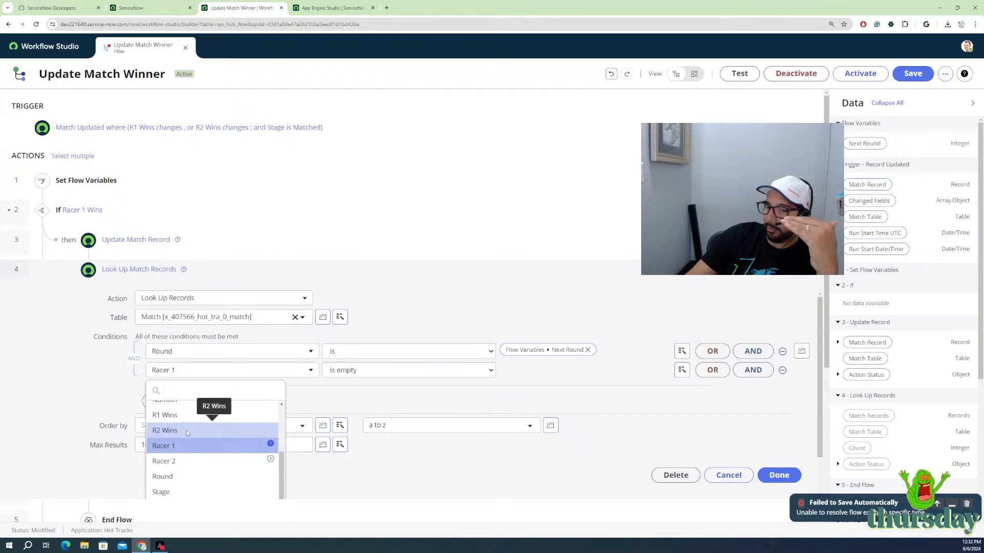
{"action": "left_click", "coordinate": [184, 463]}
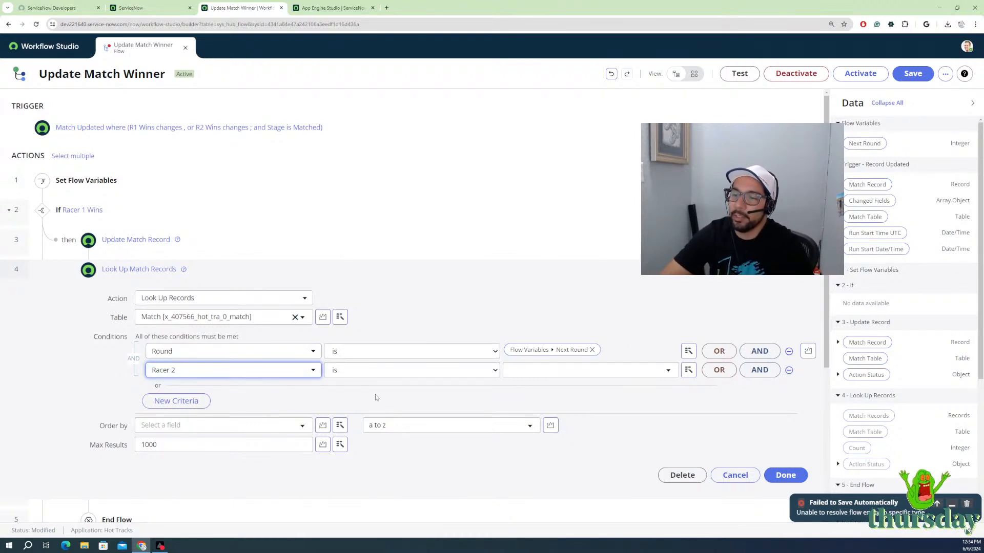
{"action": "left_click", "coordinate": [353, 370]}
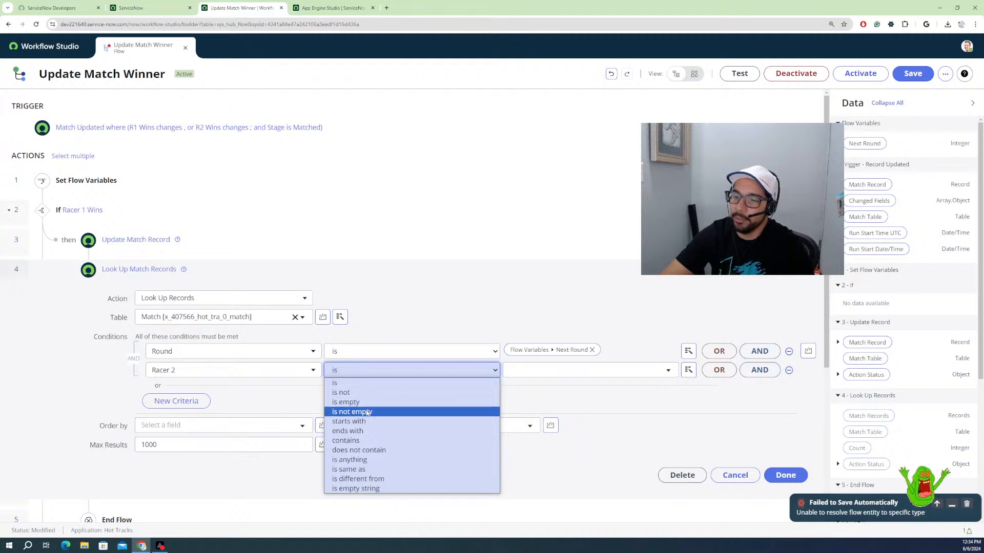
{"action": "left_click", "coordinate": [356, 403]}
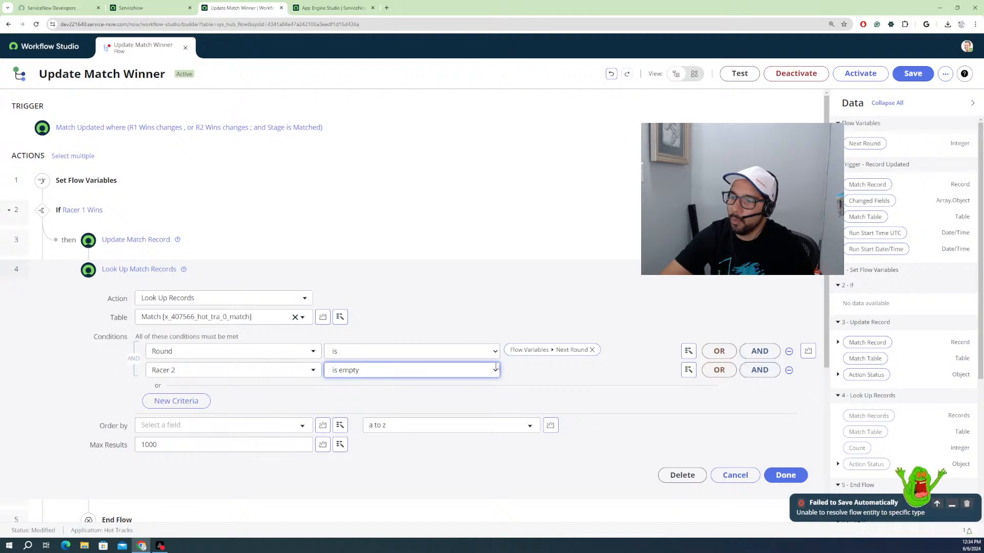
{"action": "left_click", "coordinate": [183, 403]}
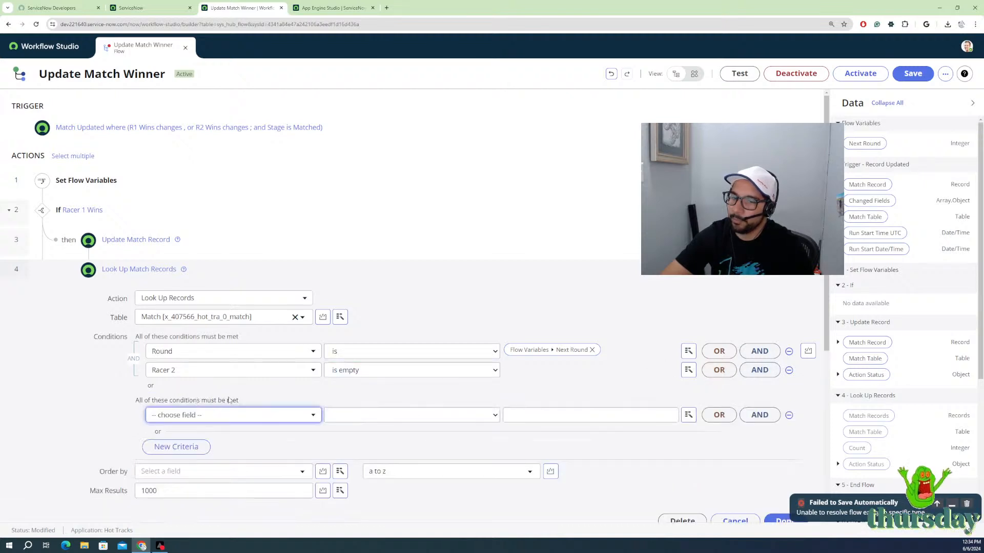
{"action": "left_click", "coordinate": [275, 419]}
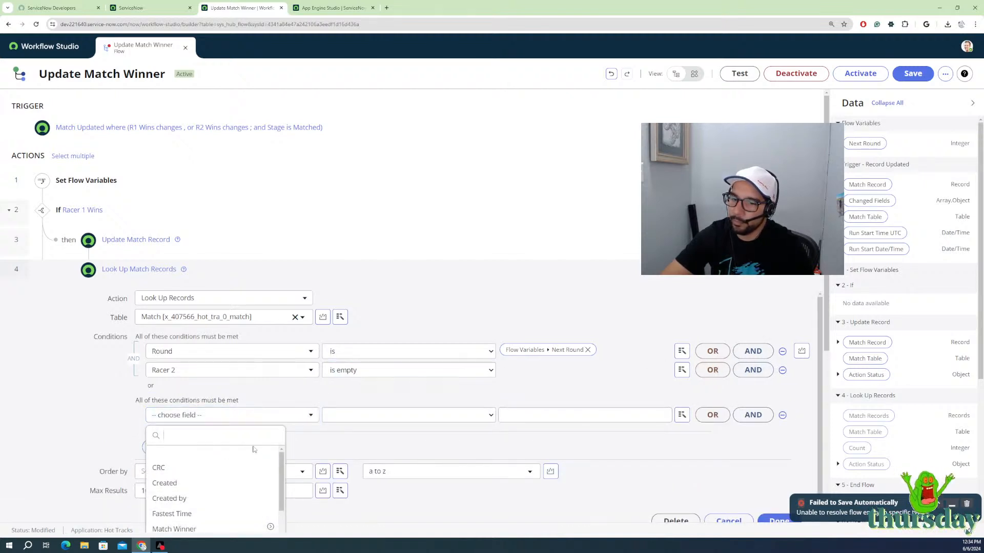
{"action": "scroll", "coordinate": [309, 435], "scroll_direction": "down", "scroll_amount": 1}
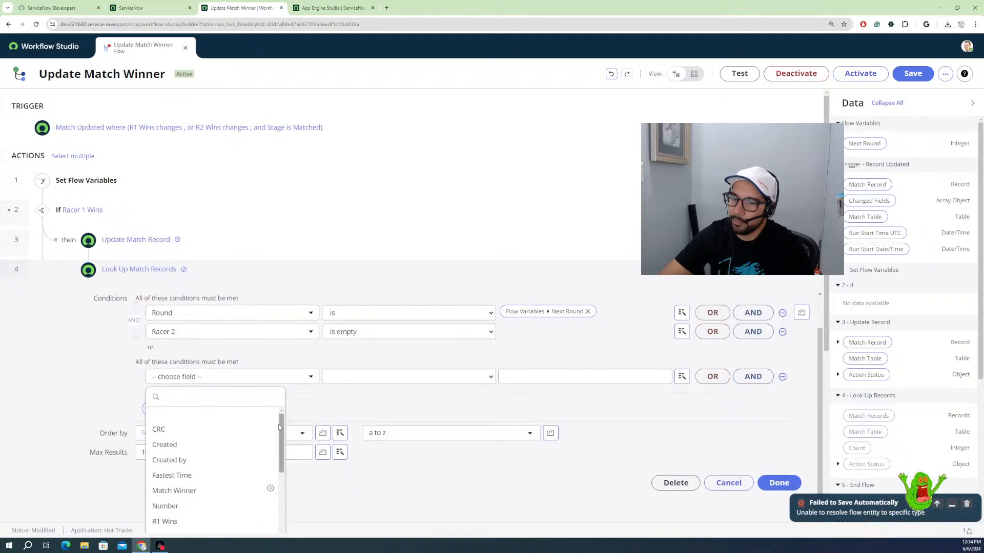
{"action": "scroll", "coordinate": [179, 450], "scroll_direction": "down", "scroll_amount": 1}
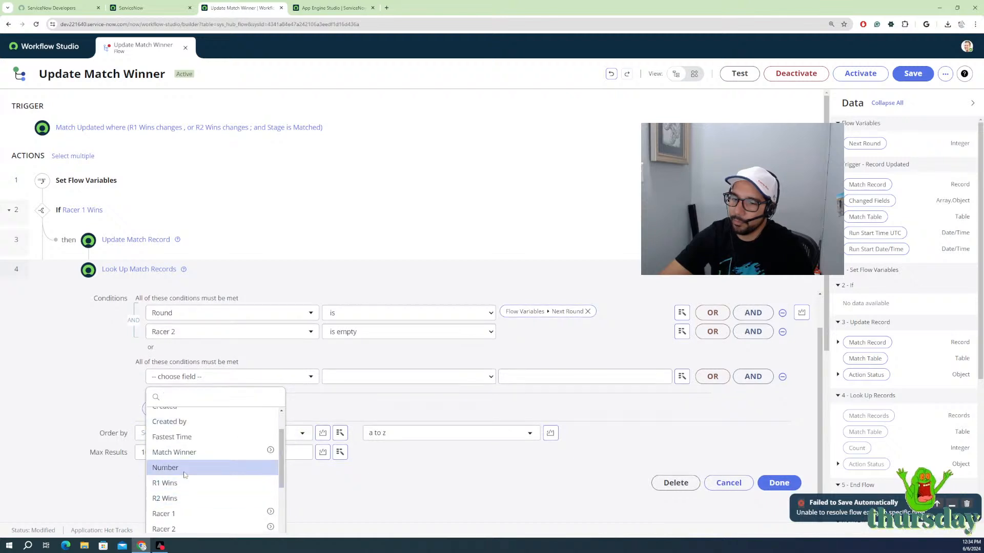
{"action": "scroll", "coordinate": [180, 494], "scroll_direction": "down", "scroll_amount": 1}
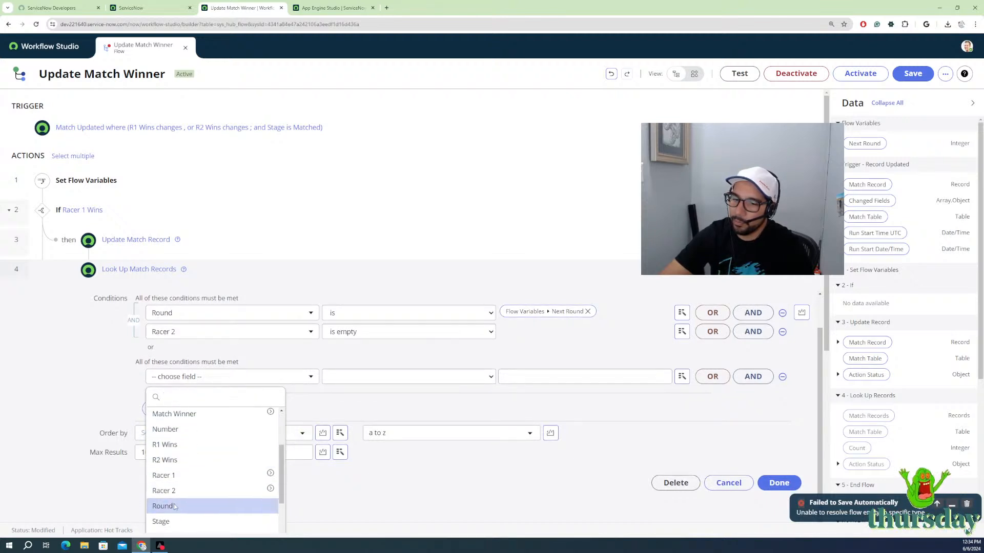
{"action": "left_click", "coordinate": [179, 506]}
{"action": "scroll", "coordinate": [555, 415], "scroll_direction": "up", "scroll_amount": 1}
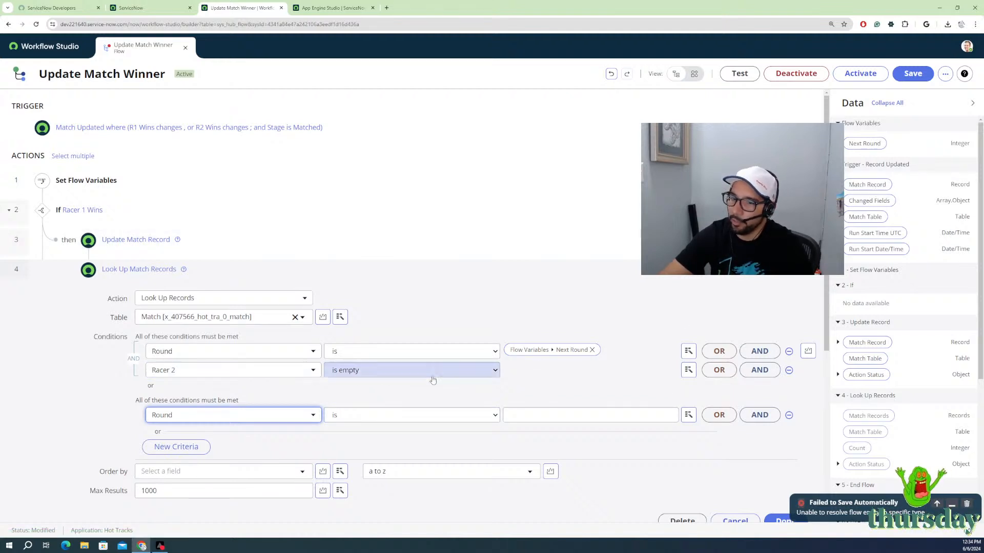
{"action": "left_click_drag", "start_coordinate": [867, 150], "coordinate": [545, 420]}
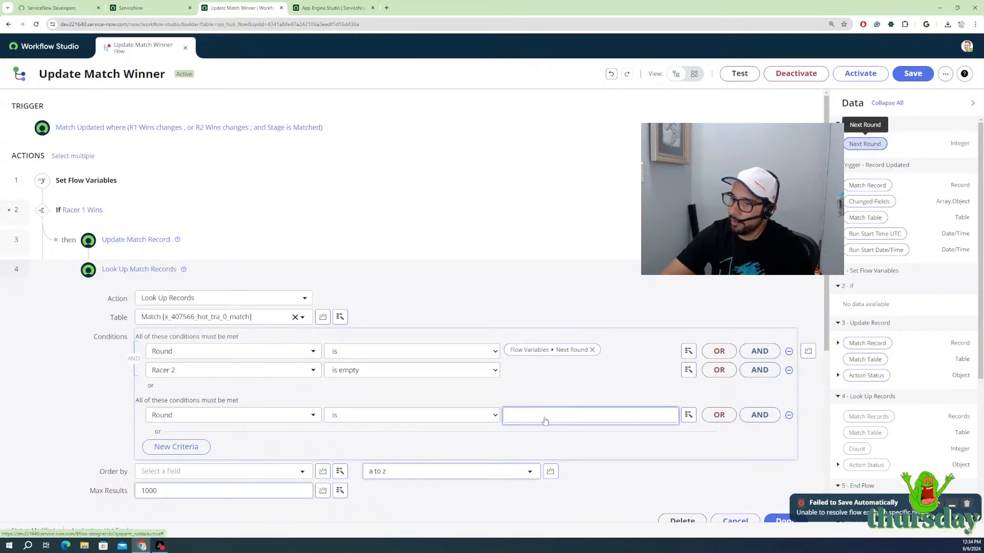
{"action": "left_click", "coordinate": [420, 421]}
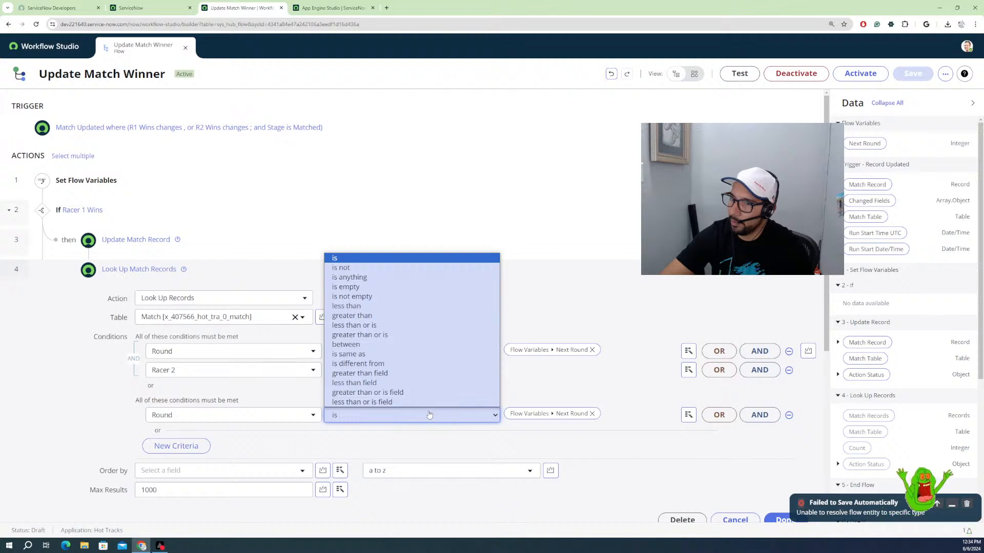
{"action": "left_click", "coordinate": [357, 268]}
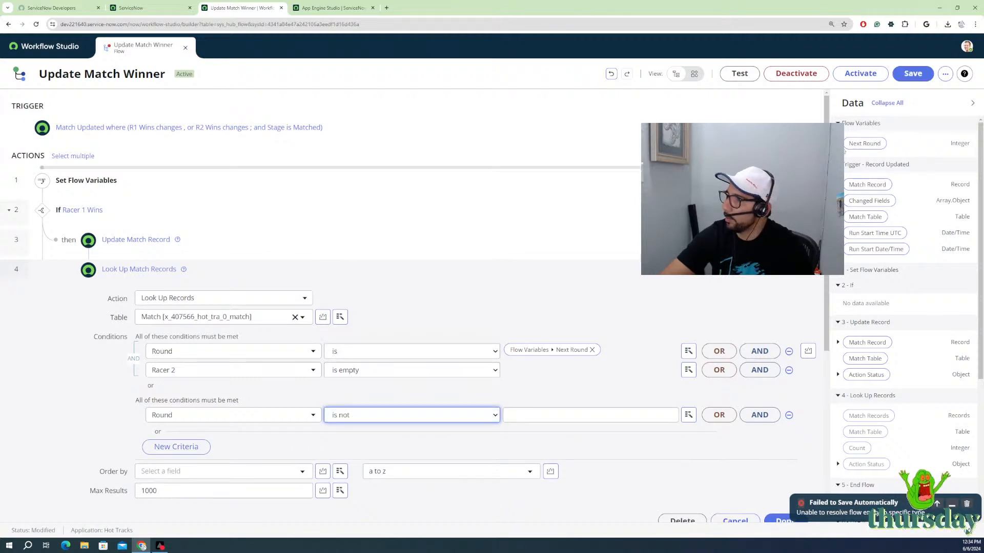
{"action": "left_click_drag", "start_coordinate": [864, 144], "coordinate": [608, 416]}
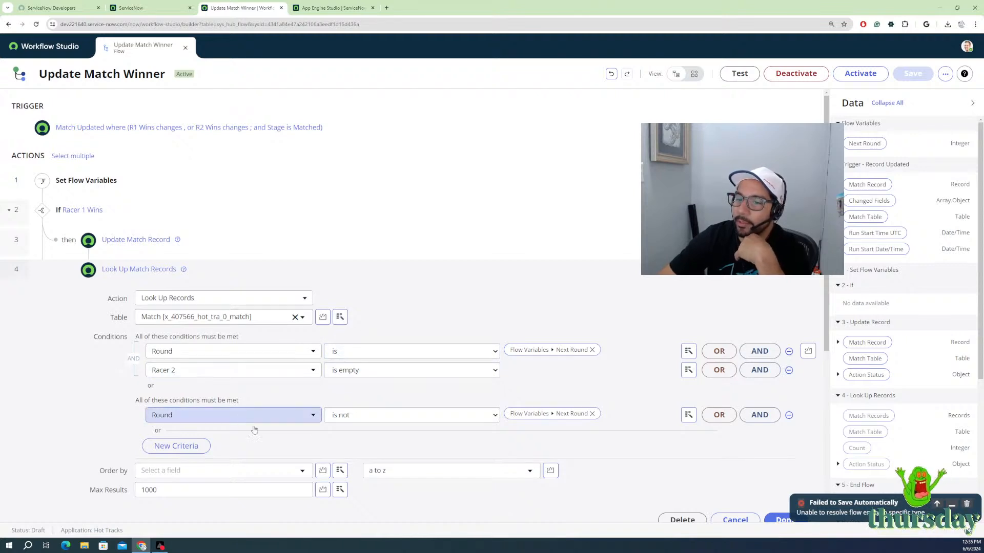
{"action": "left_click", "coordinate": [789, 415]}
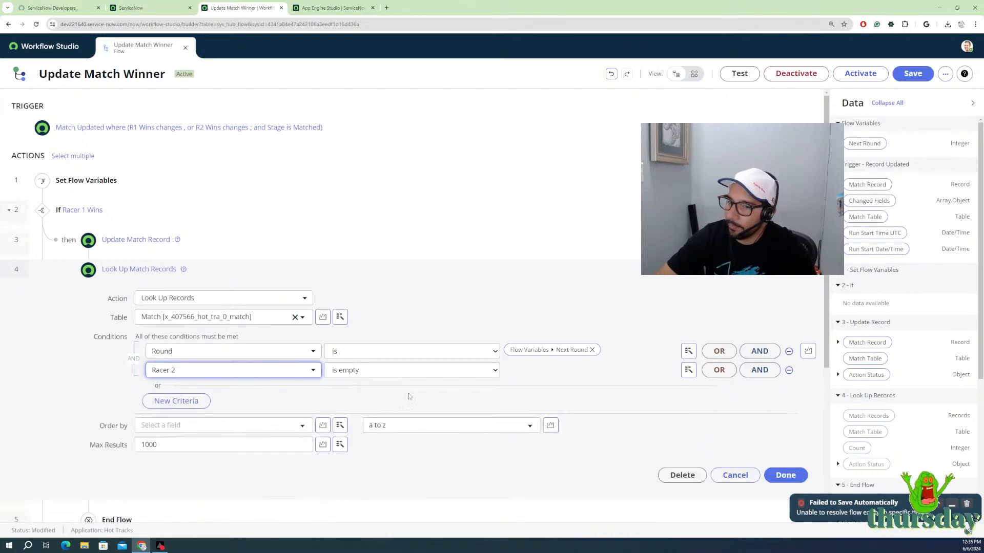
Step: Add an If flow logic step after Look Up Match Records in the Racer 1 Wins branch
{"action": "scroll", "coordinate": [132, 371], "scroll_direction": "down", "scroll_amount": 1}
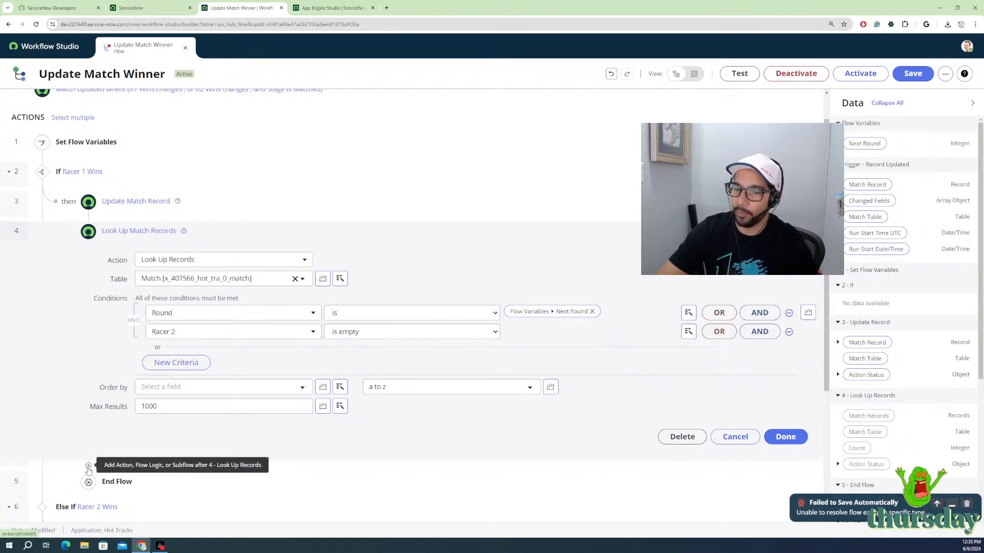
{"action": "left_click", "coordinate": [88, 467]}
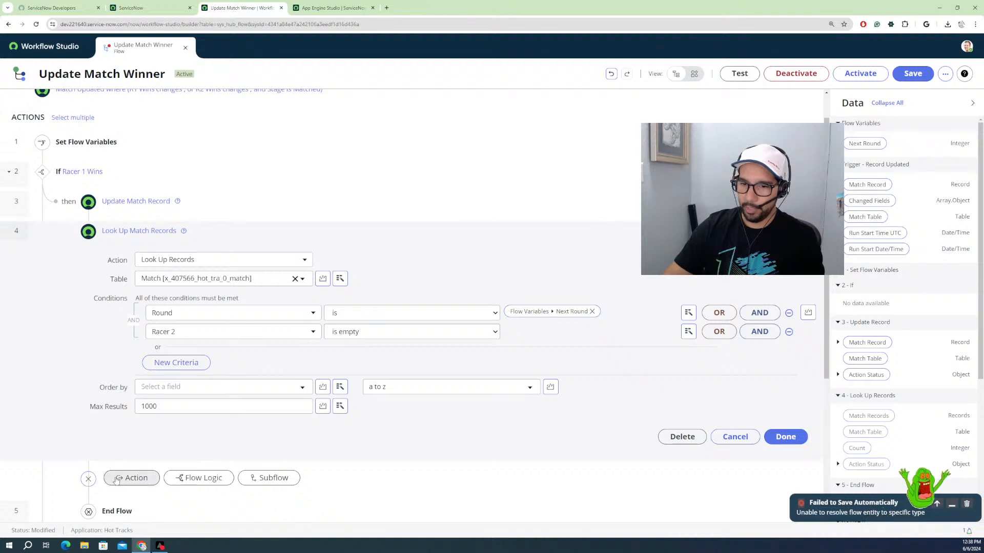
{"action": "left_click", "coordinate": [174, 479]}
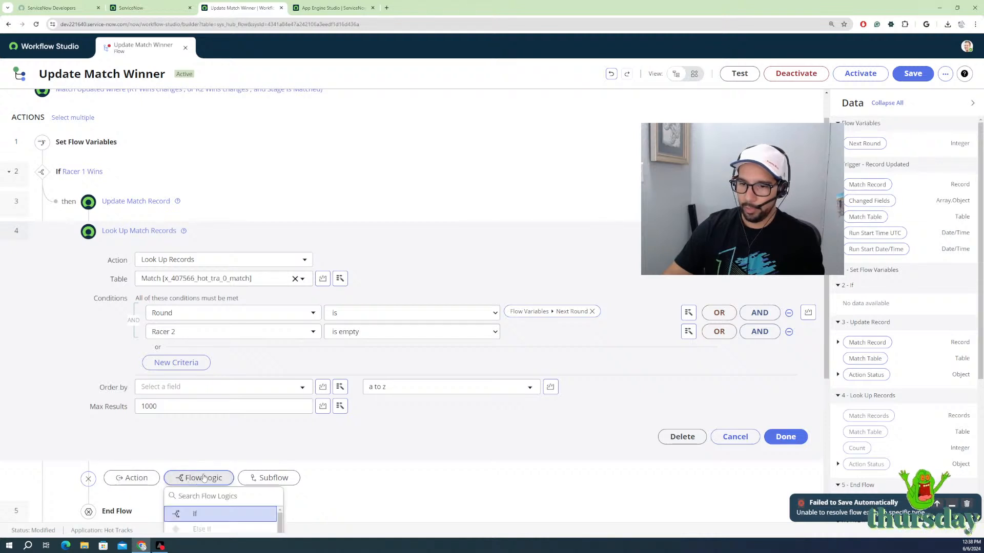
{"action": "left_click", "coordinate": [196, 514]}
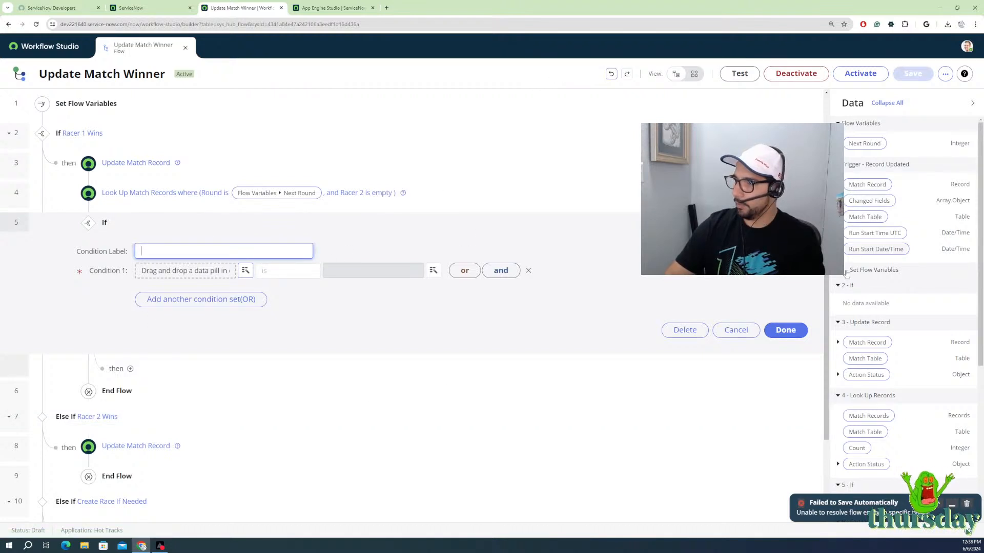
Step: Set the If condition to check that the looked-up Match Records is empty, and label it None Found
{"action": "scroll", "coordinate": [851, 354], "scroll_direction": "down", "scroll_amount": 1}
{"action": "scroll", "coordinate": [848, 397], "scroll_direction": "down", "scroll_amount": 1}
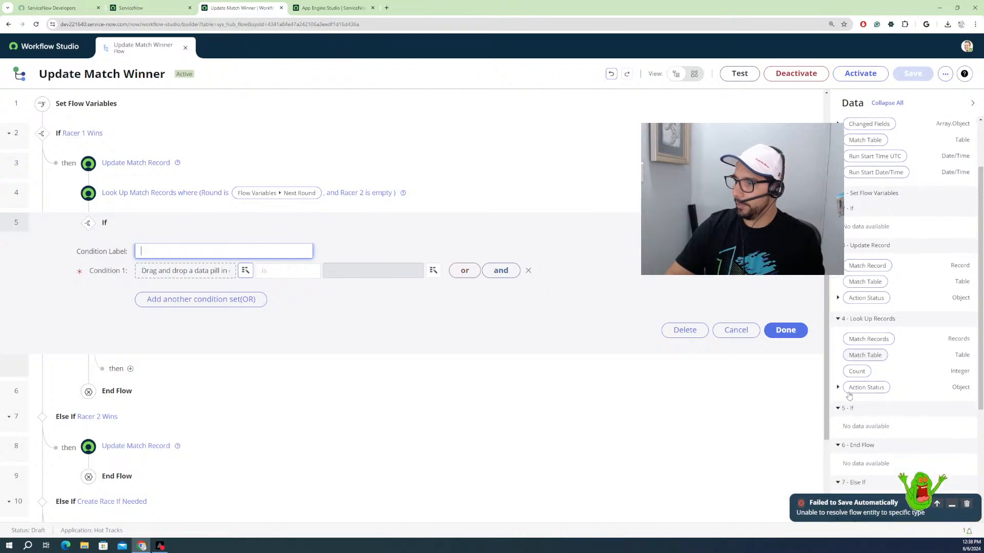
{"action": "left_click_drag", "start_coordinate": [860, 343], "coordinate": [191, 273]}
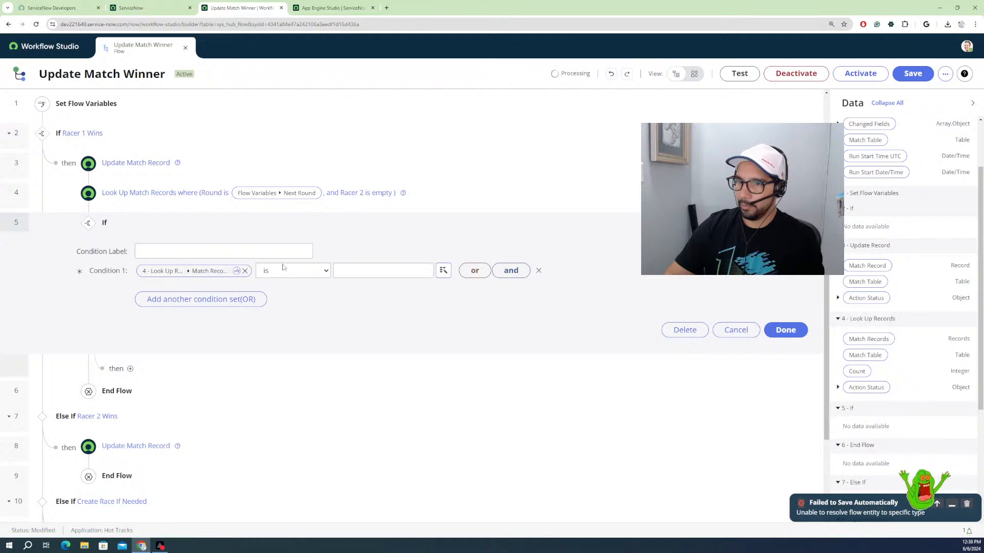
{"action": "left_click", "coordinate": [311, 271]}
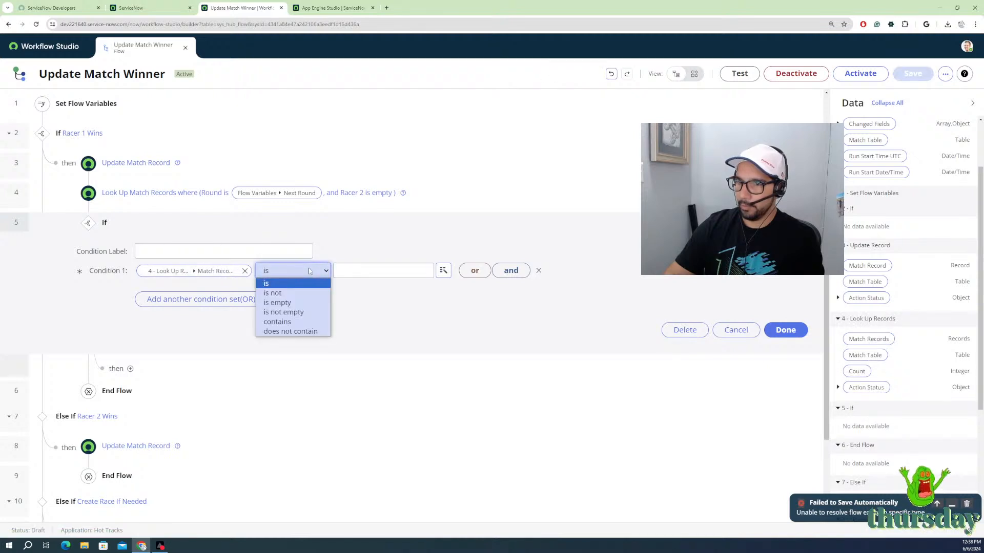
{"action": "left_click", "coordinate": [292, 312]}
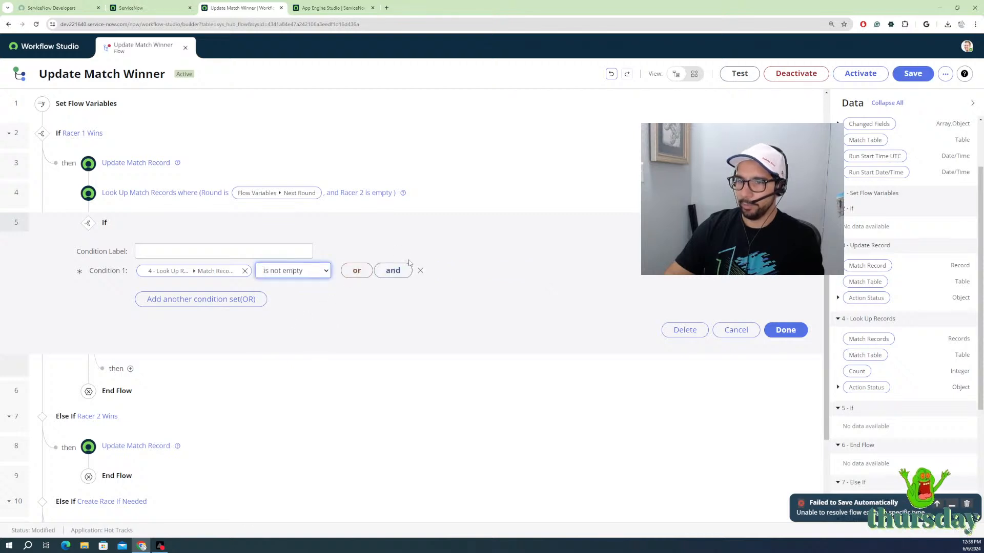
{"action": "left_click", "coordinate": [303, 274]}
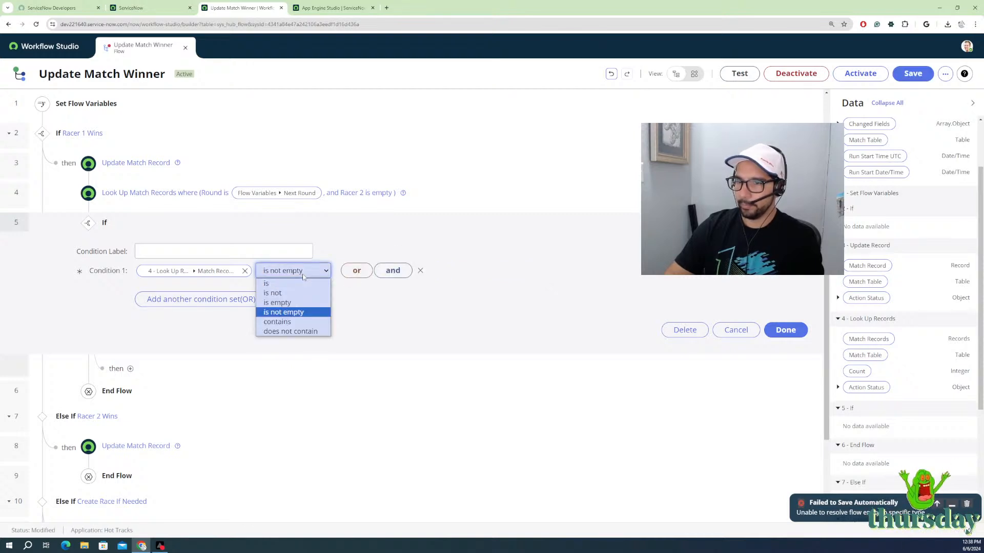
{"action": "left_click", "coordinate": [281, 304]}
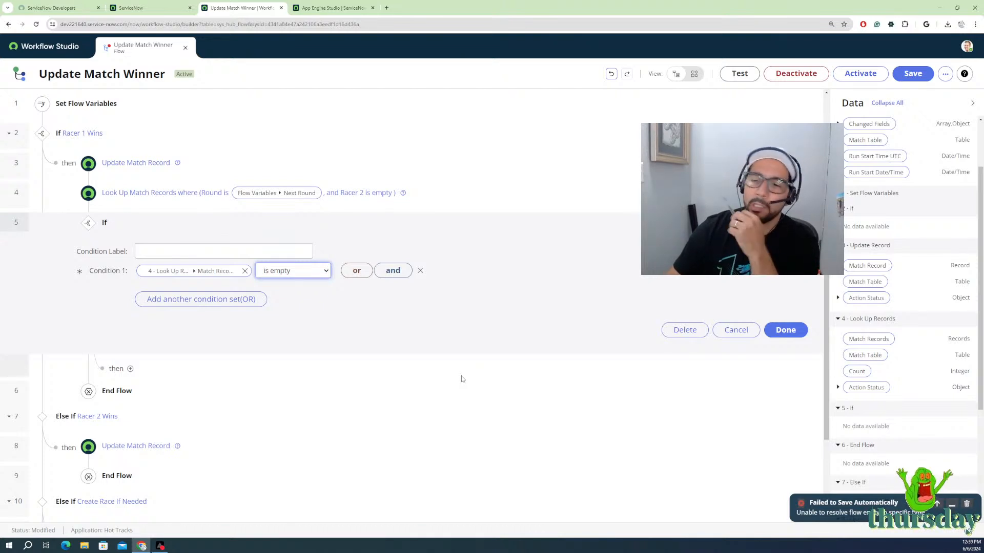
{"action": "left_click", "coordinate": [221, 251]}
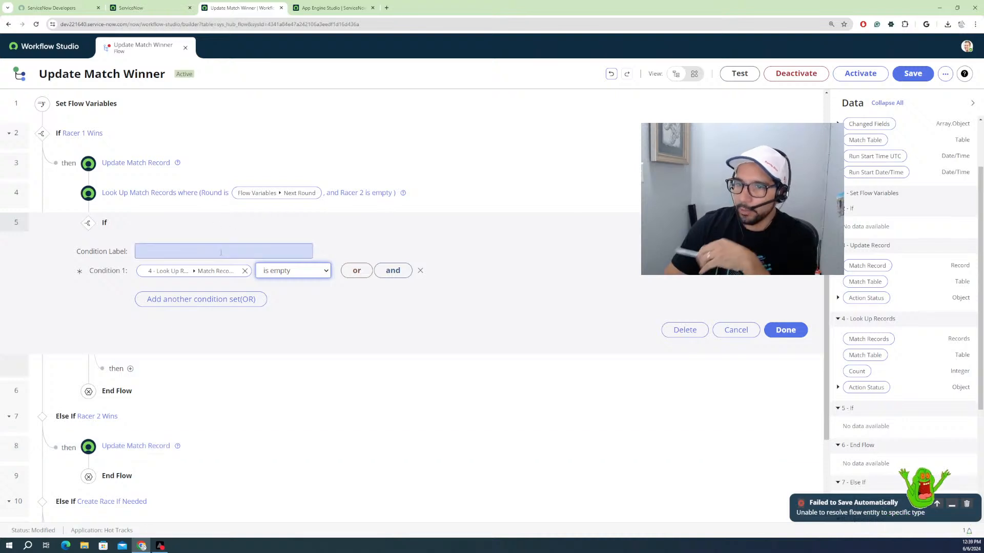
{"action": "type", "text": "None Found"}
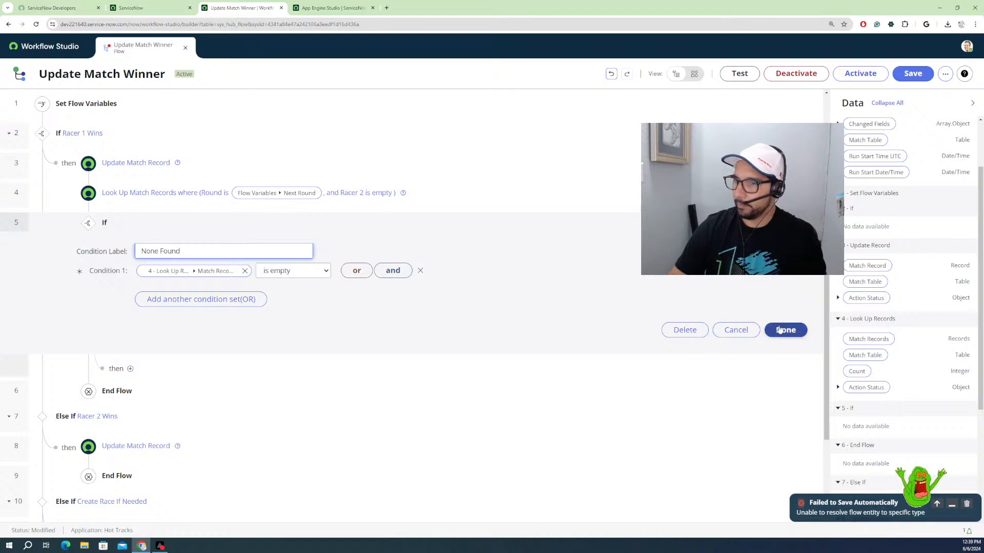
Step: Finish the None Found condition and add a Create Record action inside its then branch
{"action": "left_click", "coordinate": [130, 368]}
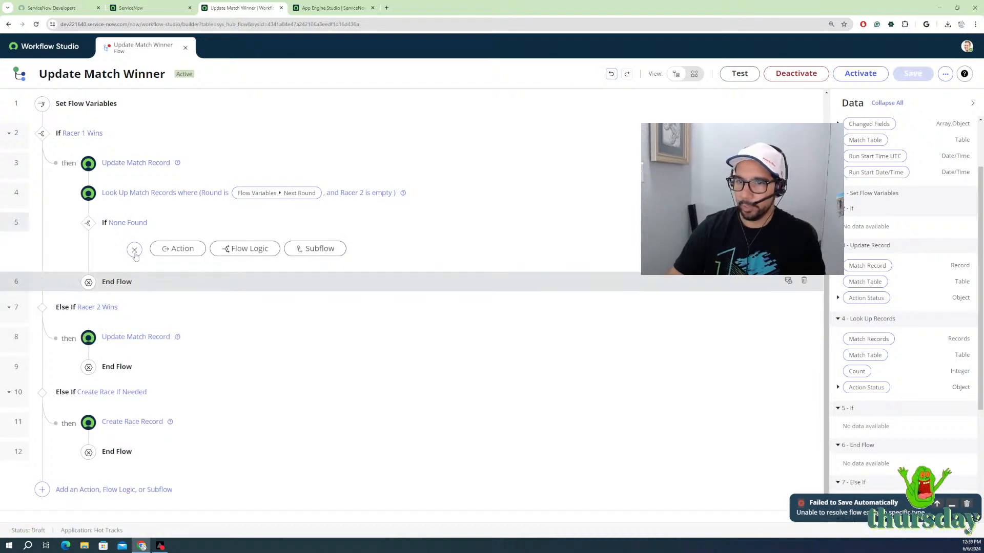
{"action": "left_click", "coordinate": [190, 250]}
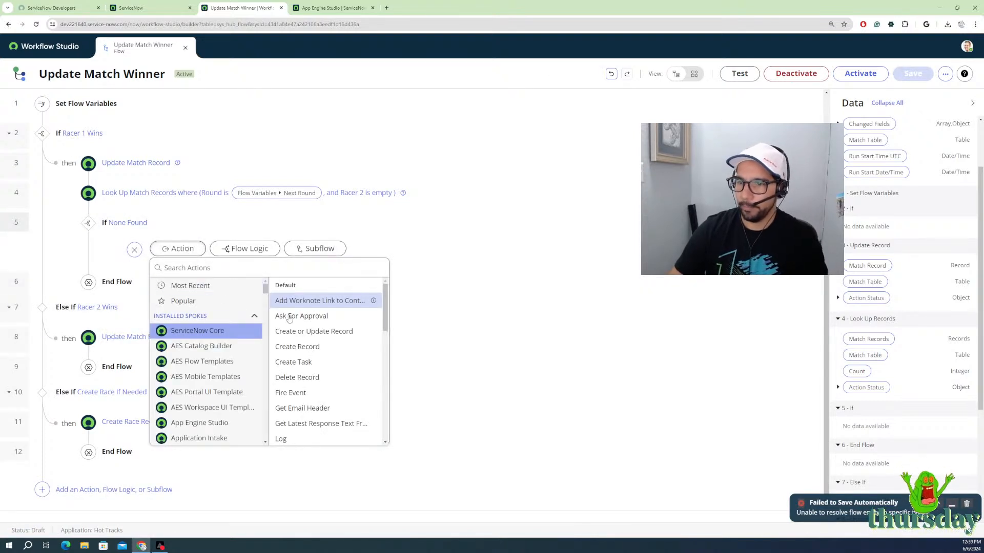
{"action": "left_click", "coordinate": [292, 347]}
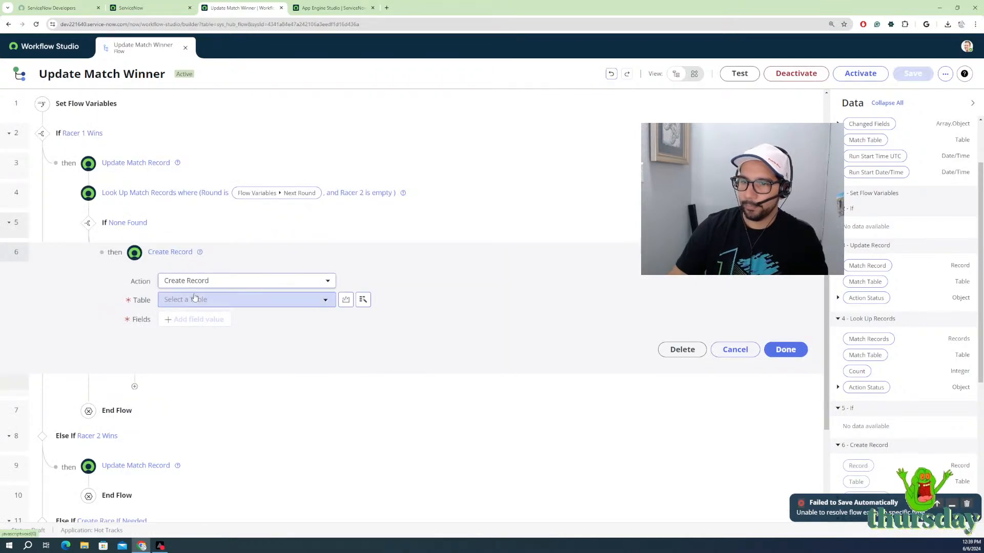
Step: Set the Create Record action's table to Match [x_407566_hot_tra_0_match]
{"action": "left_click", "coordinate": [197, 300]}
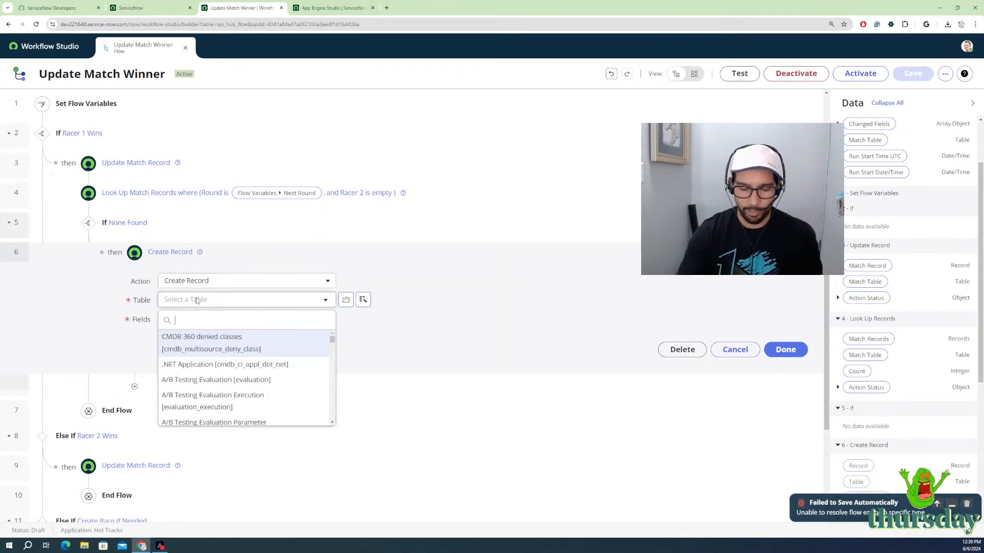
{"action": "type", "text": "match"}
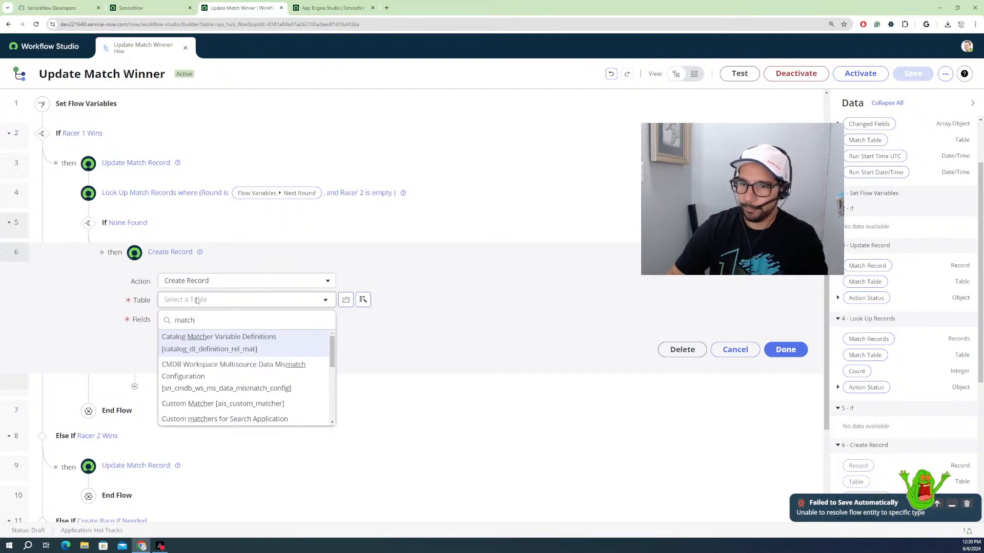
{"action": "scroll", "coordinate": [195, 378], "scroll_direction": "down", "scroll_amount": 5}
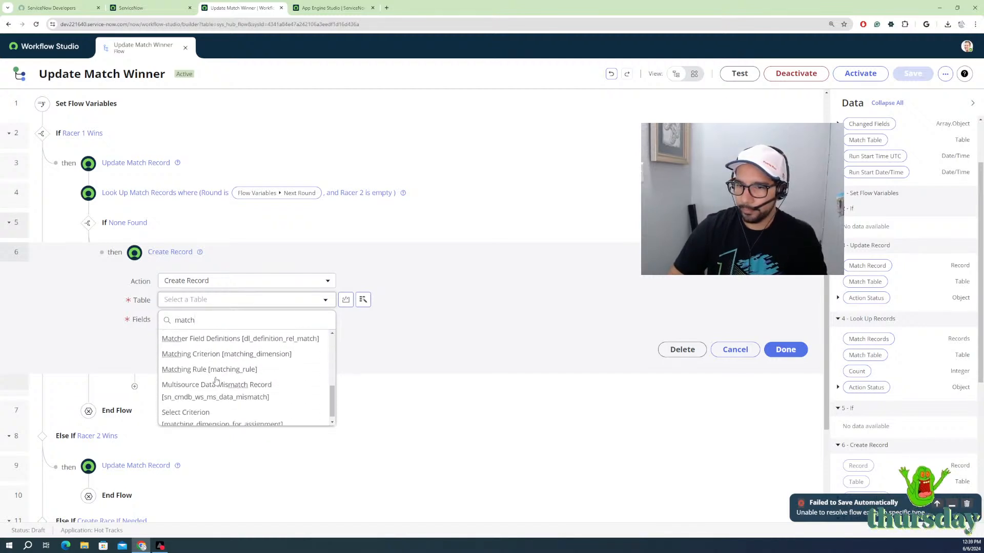
{"action": "scroll", "coordinate": [185, 348], "scroll_direction": "up", "scroll_amount": 1}
{"action": "left_click", "coordinate": [183, 360]}
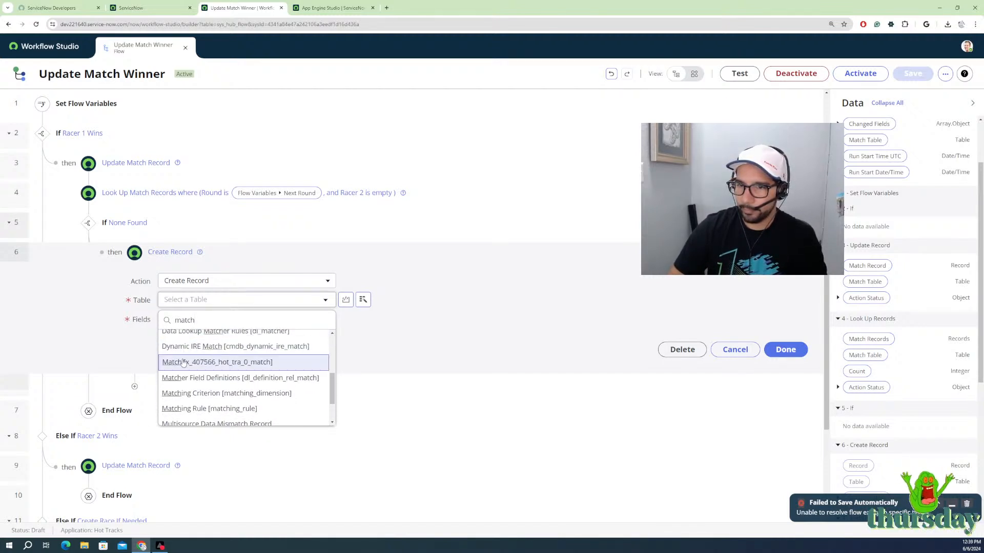
Step: Add Racer 1 as a field value on the Create Match Record action
{"action": "left_click", "coordinate": [177, 323]}
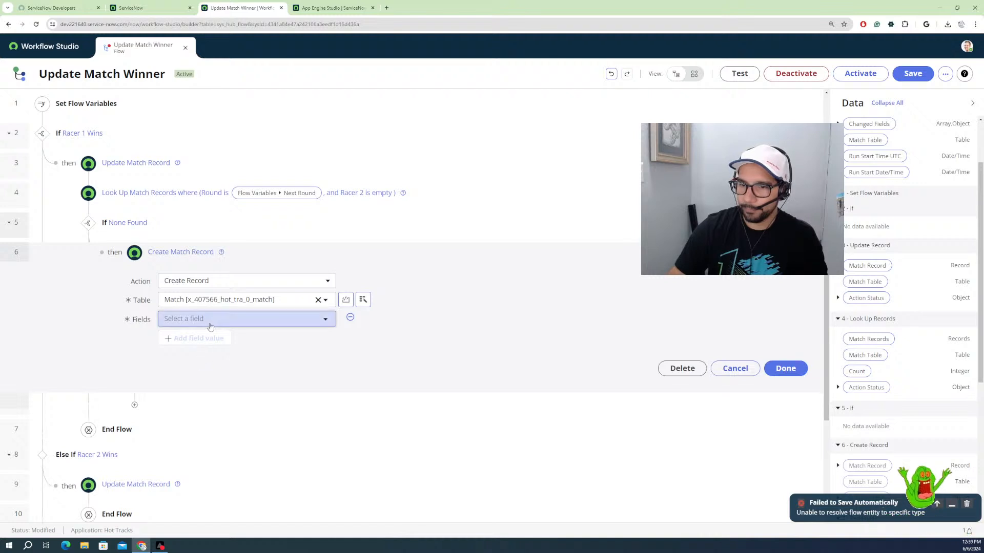
{"action": "left_click", "coordinate": [212, 323]}
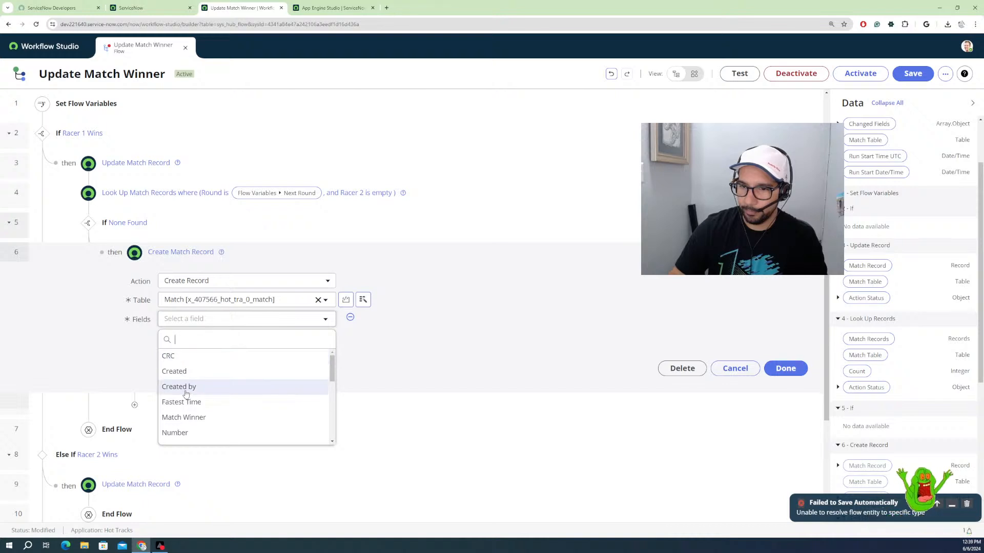
{"action": "scroll", "coordinate": [187, 400], "scroll_direction": "down", "scroll_amount": 3}
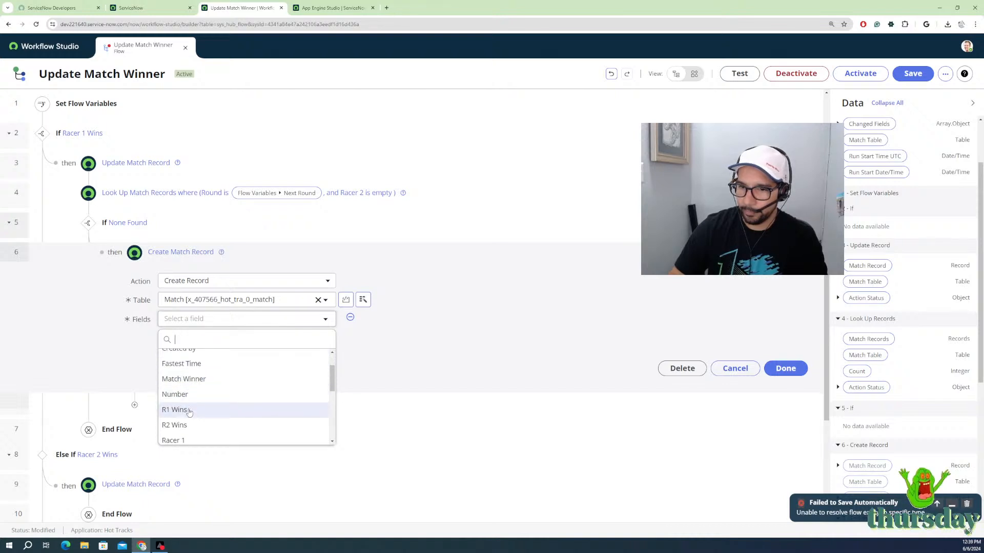
{"action": "left_click", "coordinate": [180, 409]}
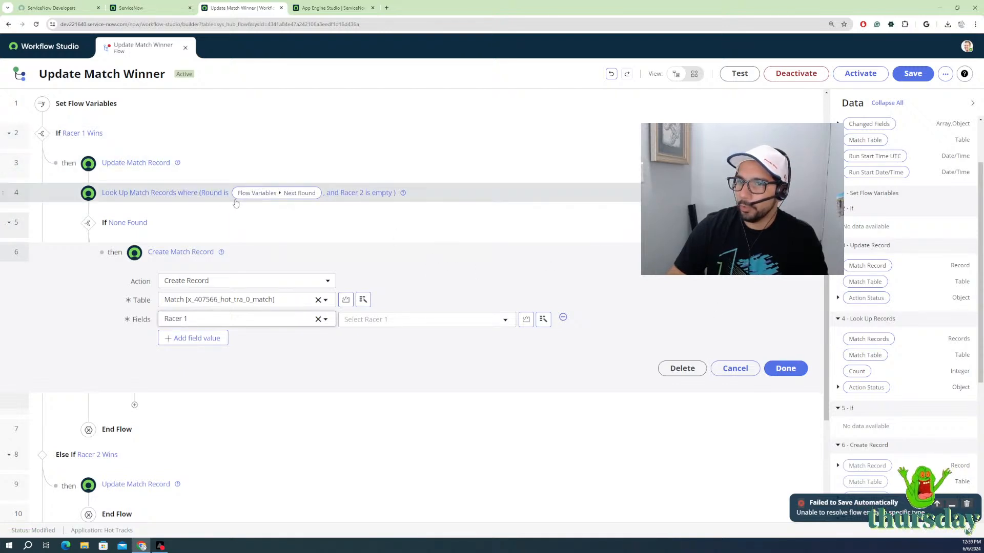
Step: Check the Update Match Record action's fields and try to assign its Match Record data to the new match's Racer 1 field
{"action": "left_click", "coordinate": [138, 163]}
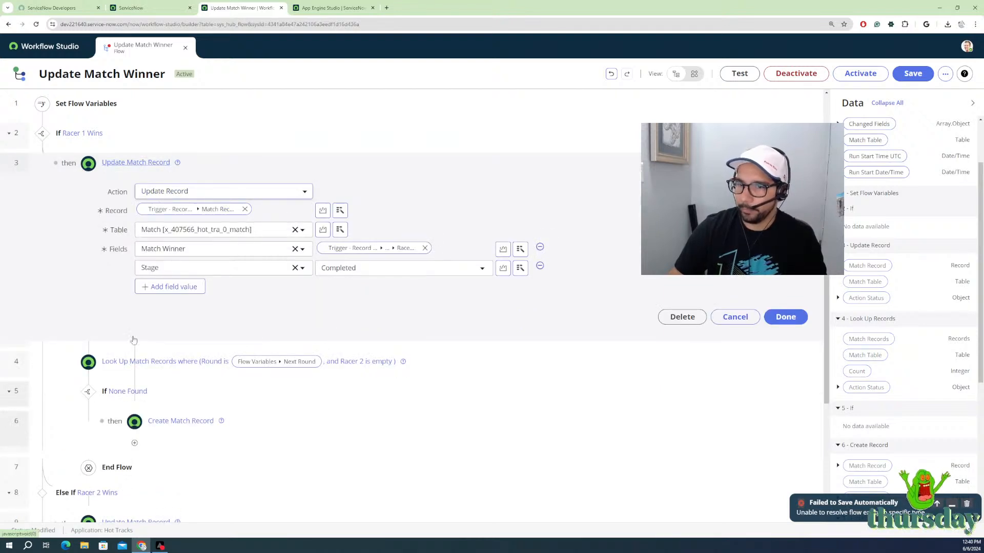
{"action": "left_click", "coordinate": [166, 422]}
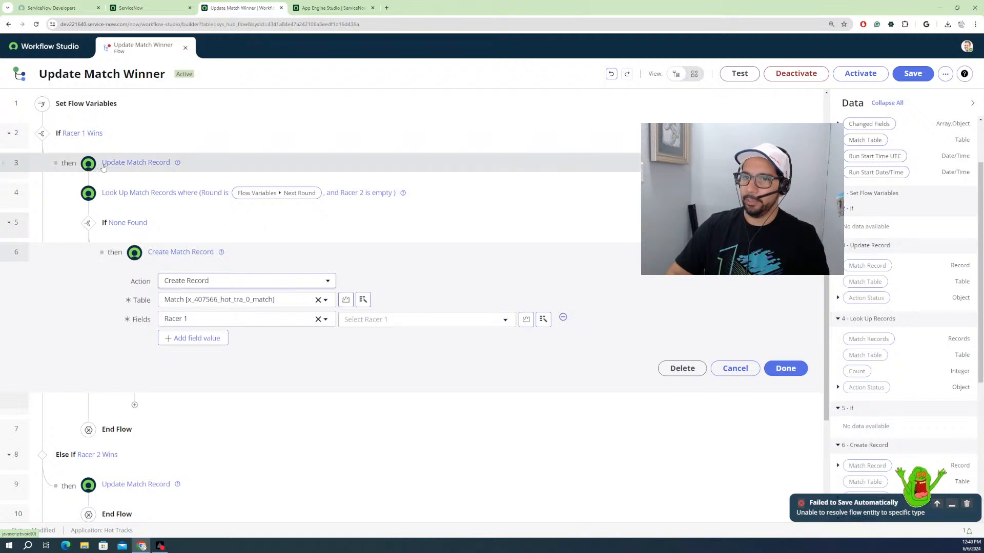
{"action": "scroll", "coordinate": [866, 200], "scroll_direction": "up", "scroll_amount": 2}
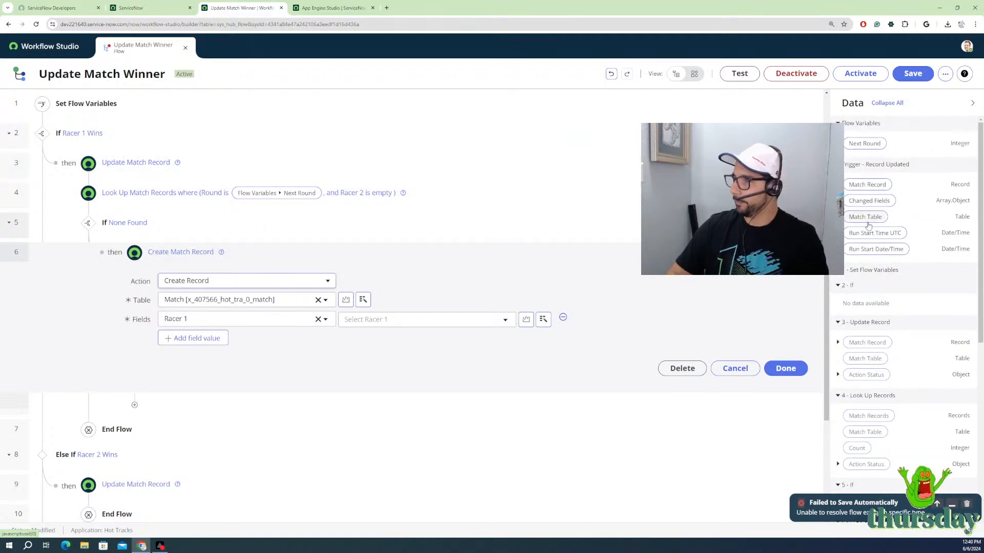
{"action": "scroll", "coordinate": [853, 302], "scroll_direction": "down", "scroll_amount": 2}
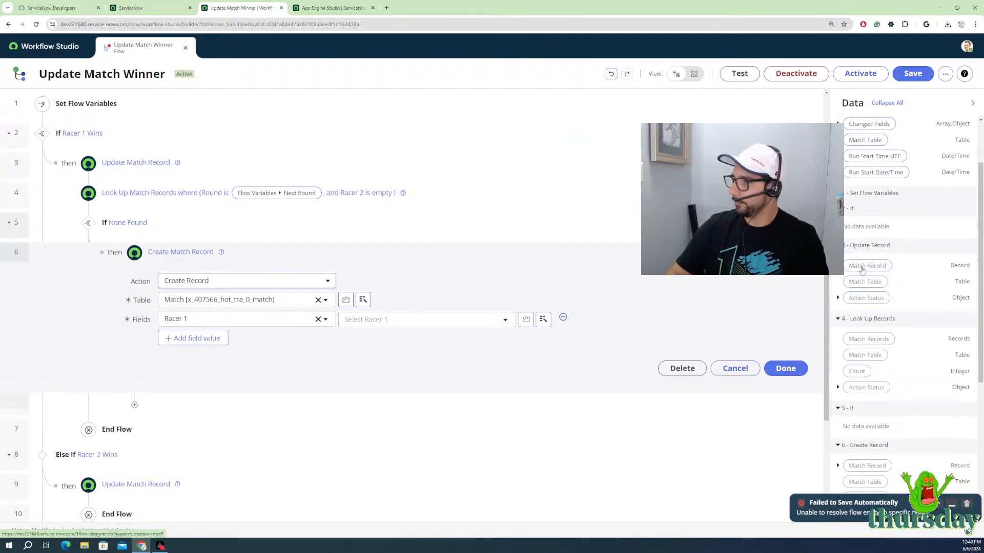
{"action": "left_click", "coordinate": [387, 324]}
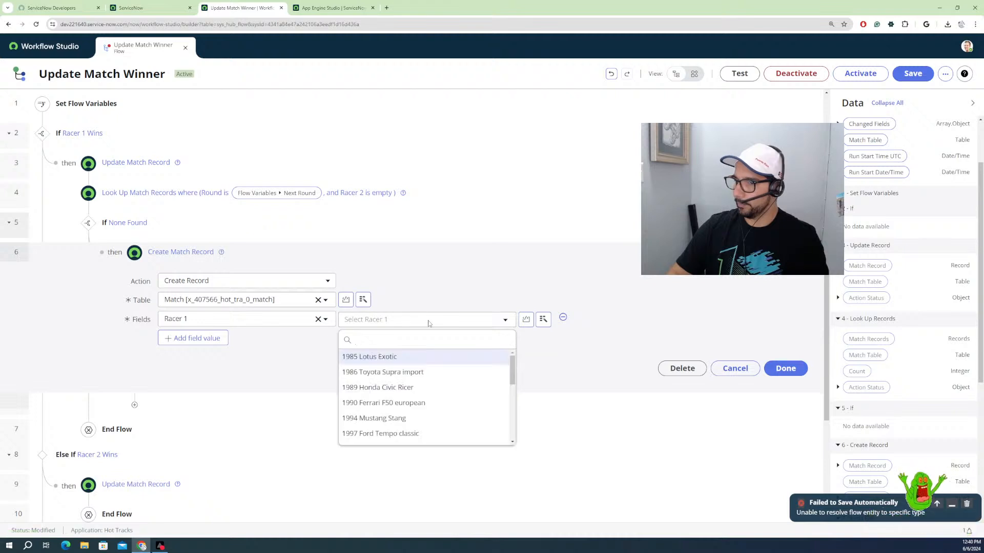
{"action": "left_click", "coordinate": [861, 283]}
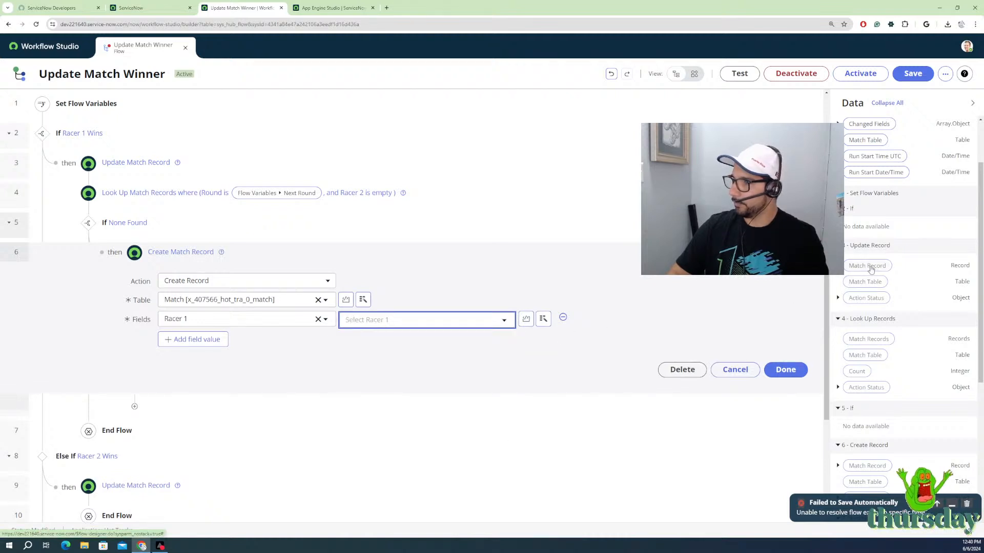
{"action": "left_click_drag", "start_coordinate": [867, 267], "coordinate": [423, 322]}
Step: Dismiss the failed-save notification and set Racer 1 to the Match Winner from the 3 - Update Record step's Match Record
{"action": "left_click", "coordinate": [970, 504]}
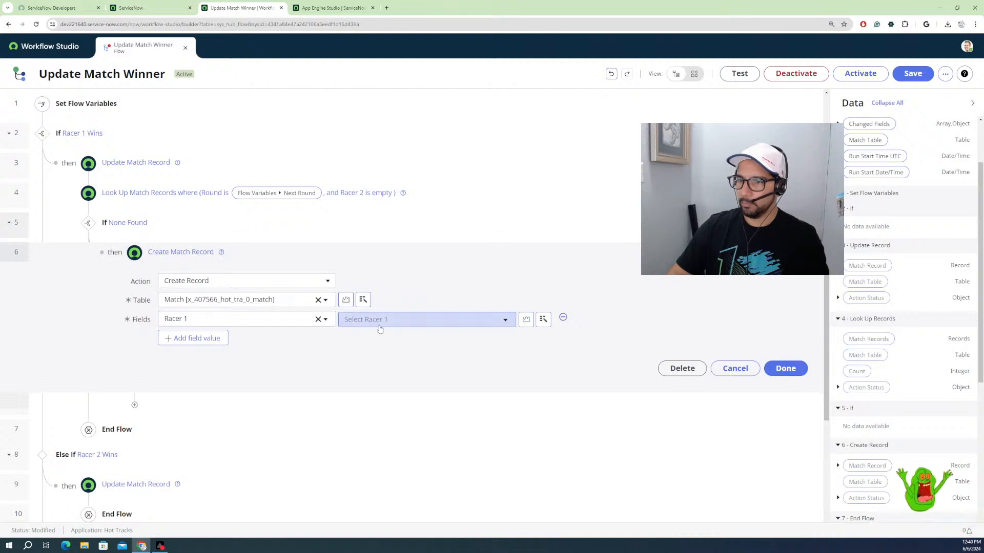
{"action": "left_click", "coordinate": [543, 320]}
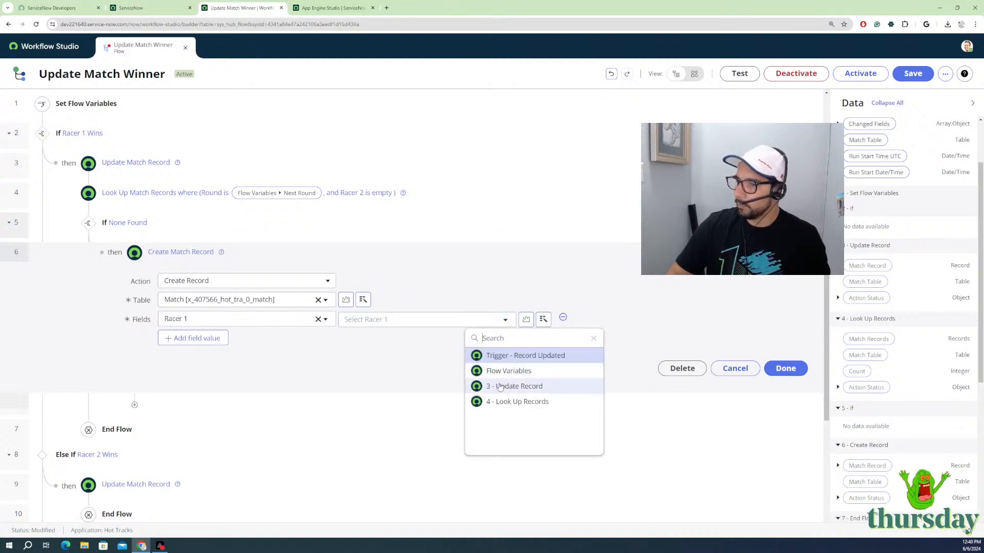
{"action": "left_click", "coordinate": [493, 388]}
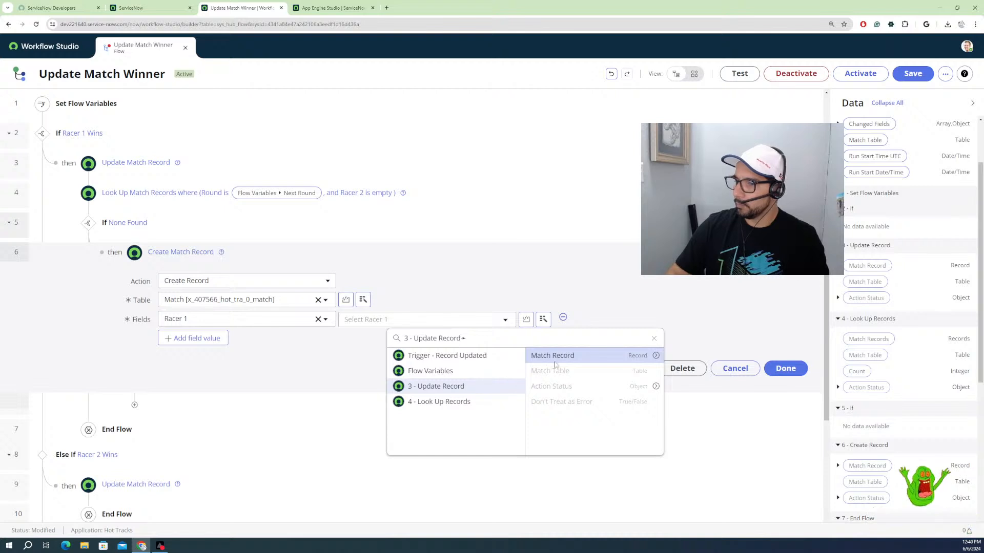
{"action": "left_click", "coordinate": [656, 355]}
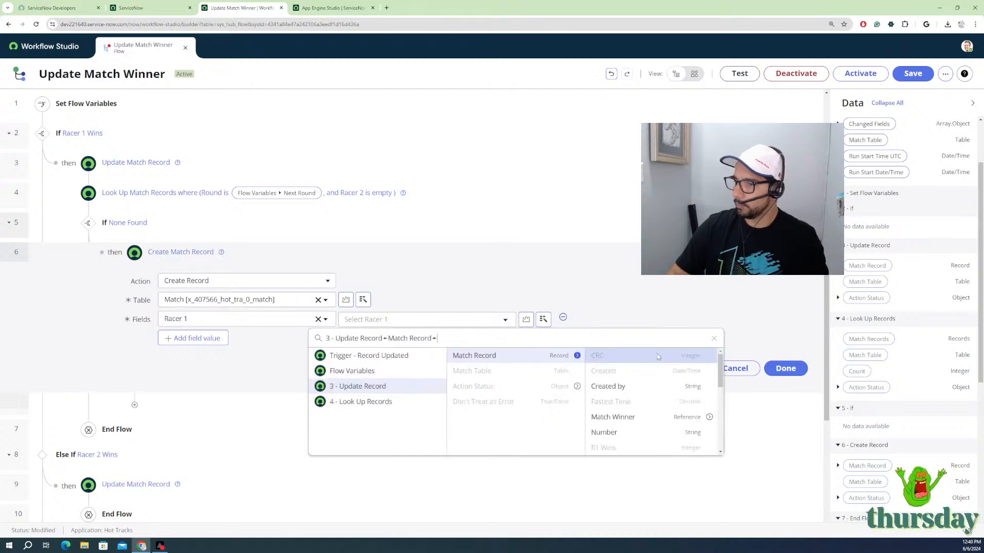
{"action": "scroll", "coordinate": [635, 420], "scroll_direction": "down", "scroll_amount": 1}
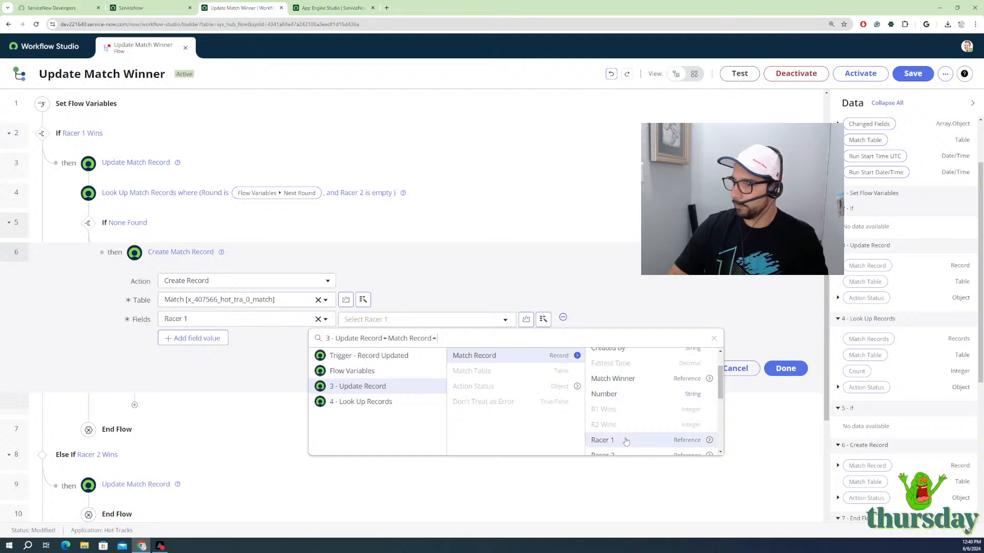
{"action": "left_click", "coordinate": [634, 380]}
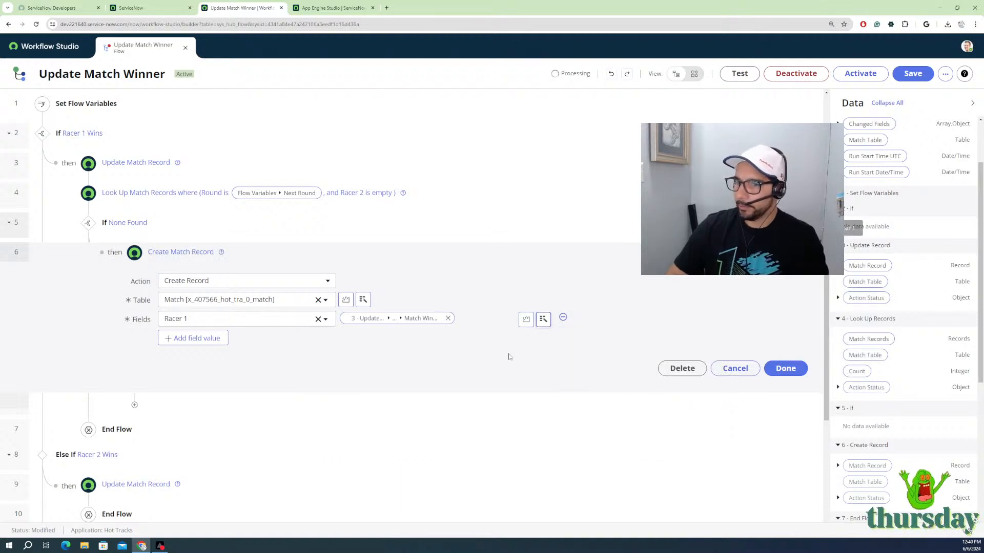
Step: Add a Round field to the Create Match Record action and set it to the Next Round flow variable
{"action": "left_click", "coordinate": [193, 340]}
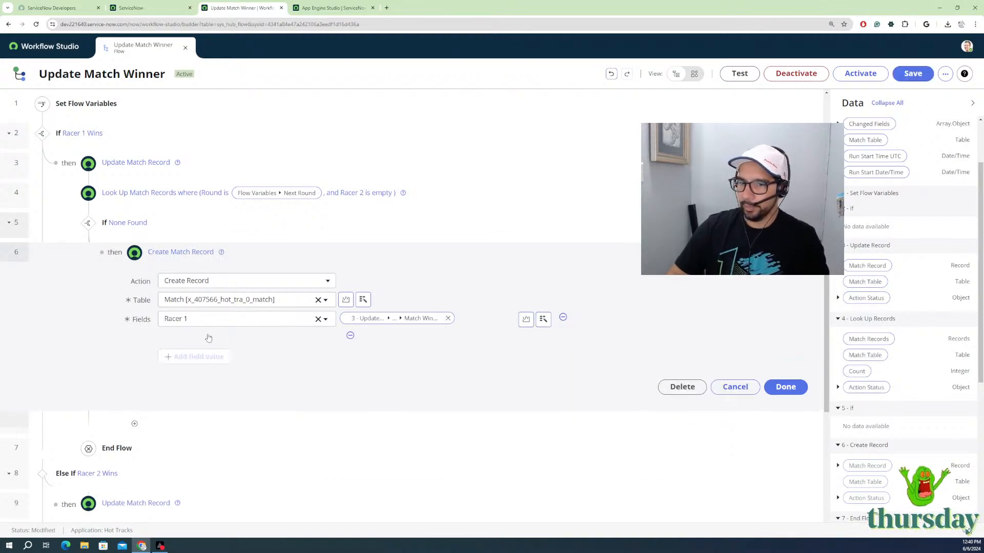
{"action": "left_click", "coordinate": [236, 339]}
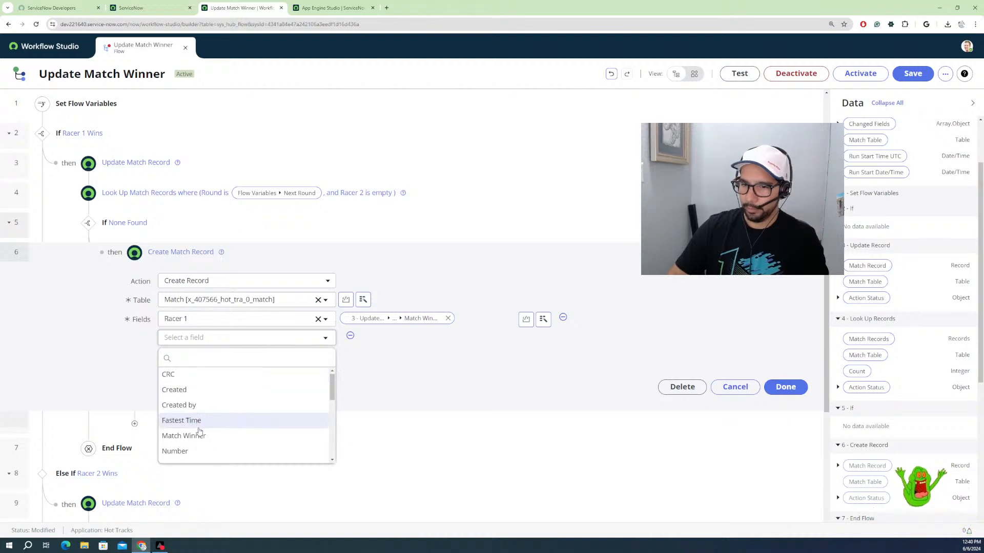
{"action": "scroll", "coordinate": [200, 428], "scroll_direction": "down", "scroll_amount": 3}
{"action": "scroll", "coordinate": [200, 432], "scroll_direction": "down", "scroll_amount": 1}
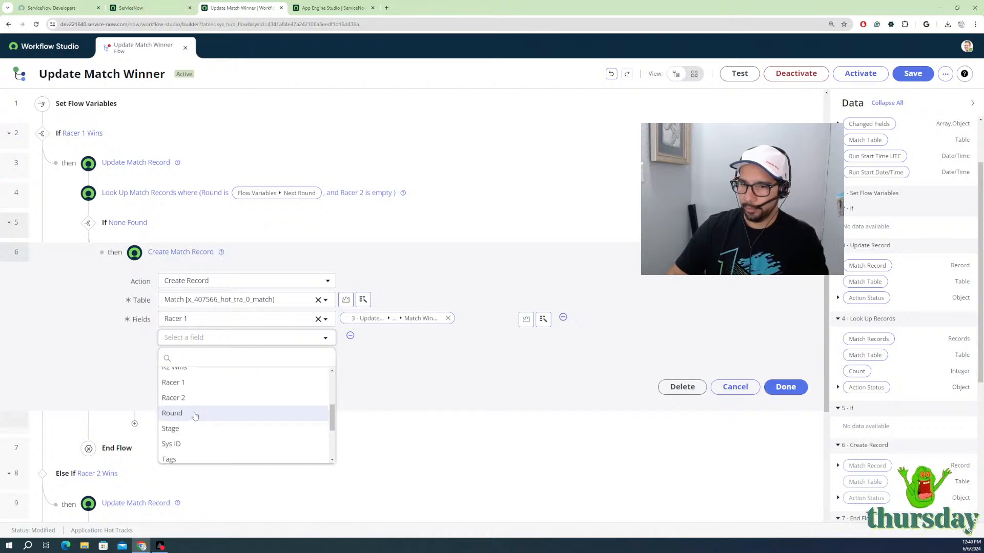
{"action": "left_click", "coordinate": [195, 414]}
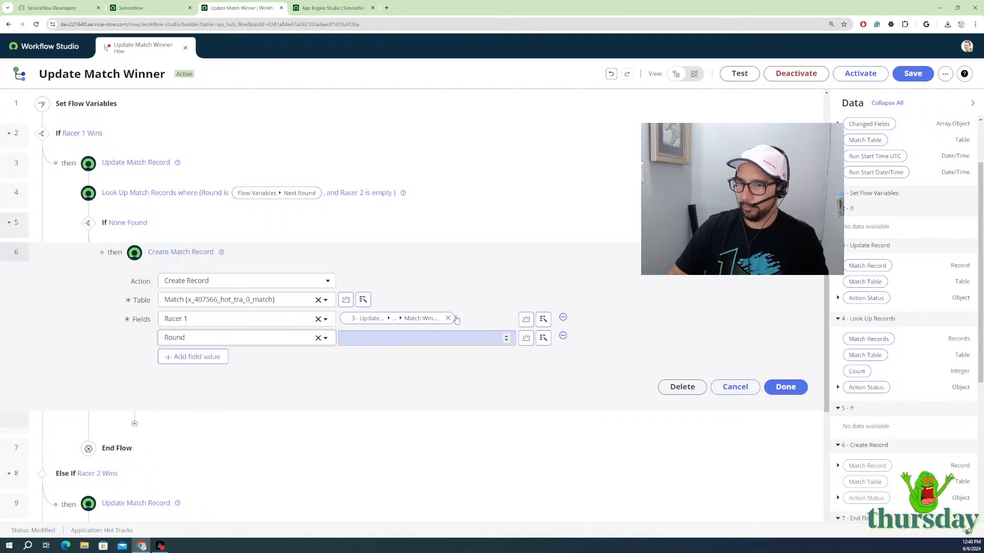
{"action": "scroll", "coordinate": [854, 183], "scroll_direction": "up", "scroll_amount": 3}
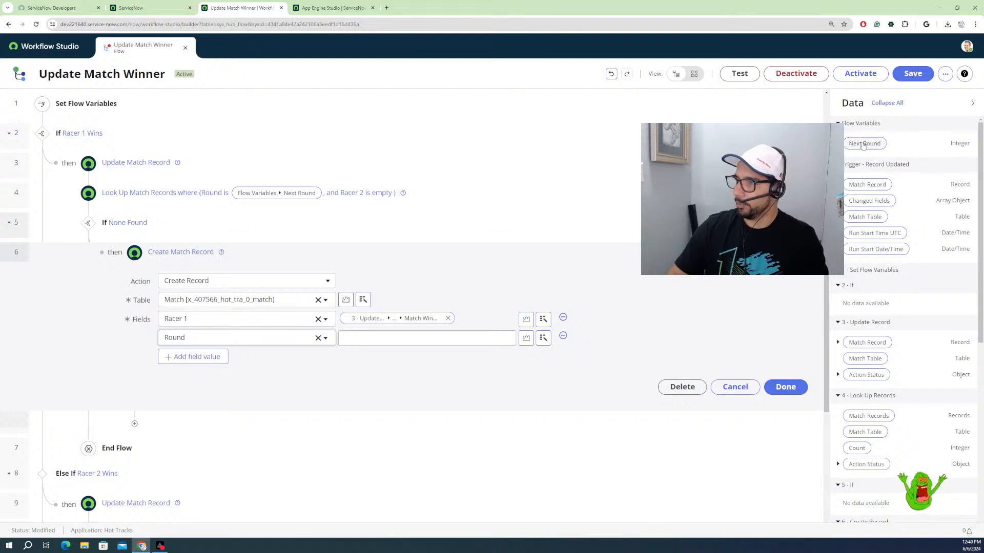
{"action": "left_click_drag", "start_coordinate": [865, 144], "coordinate": [456, 341]}
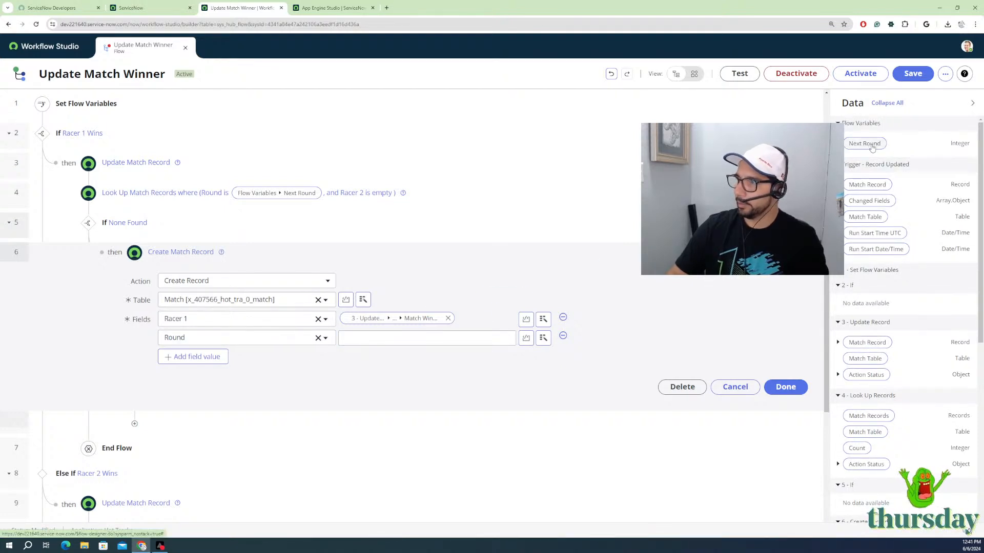
{"action": "left_click_drag", "start_coordinate": [875, 147], "coordinate": [410, 341]}
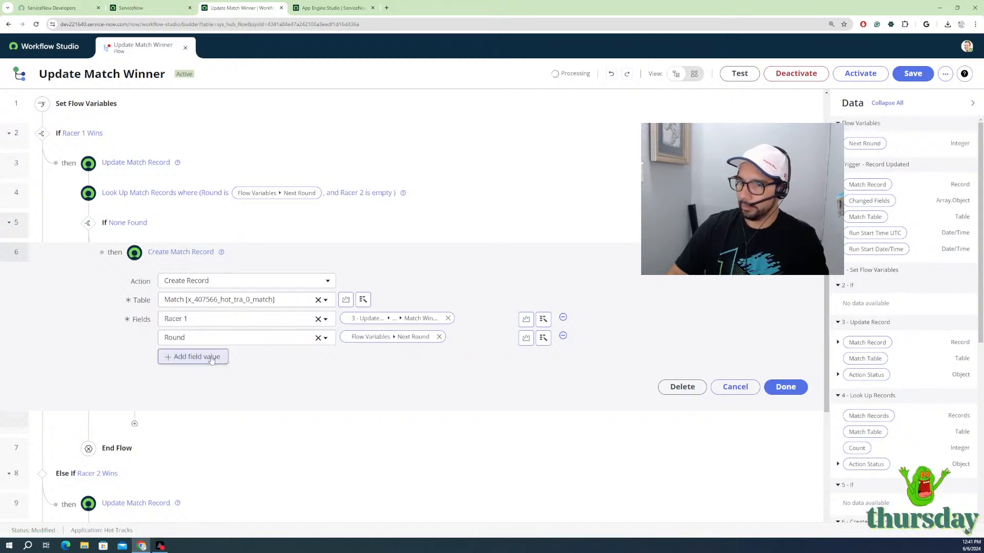
Step: Add Tournament as another field value on the Create Match Record action
{"action": "left_click", "coordinate": [212, 358]}
{"action": "left_click", "coordinate": [246, 356]}
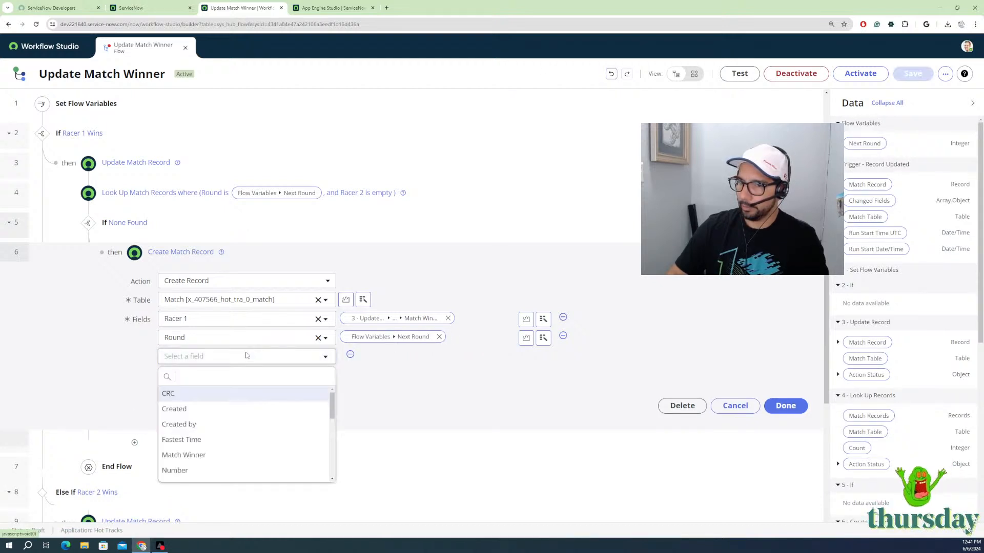
{"action": "scroll", "coordinate": [205, 441], "scroll_direction": "down", "scroll_amount": 2}
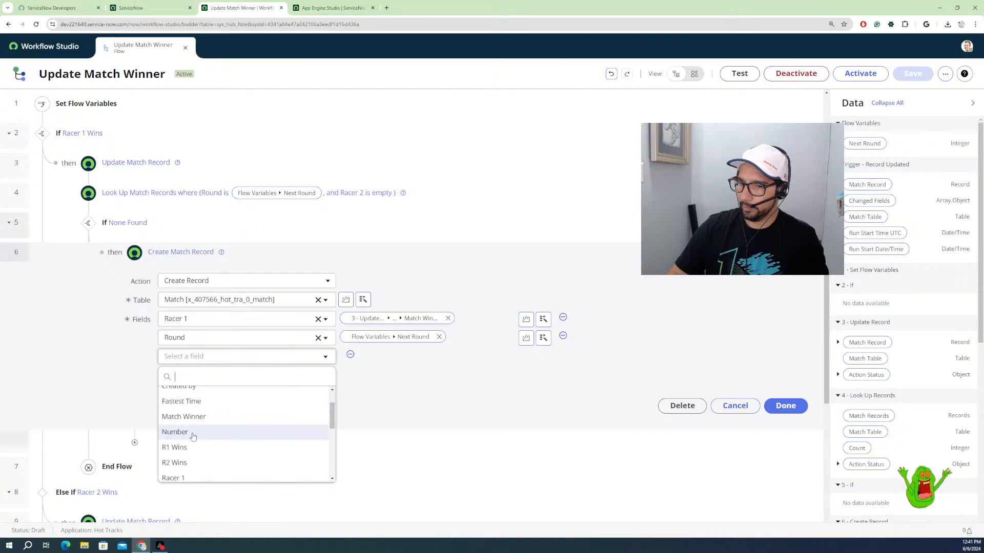
{"action": "scroll", "coordinate": [194, 436], "scroll_direction": "down", "scroll_amount": 3}
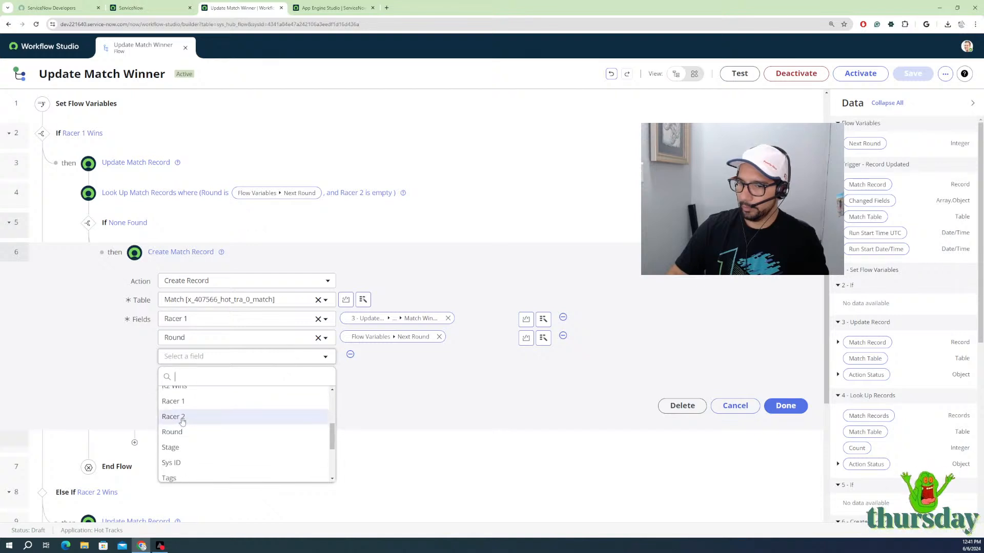
{"action": "scroll", "coordinate": [198, 410], "scroll_direction": "up", "scroll_amount": 2}
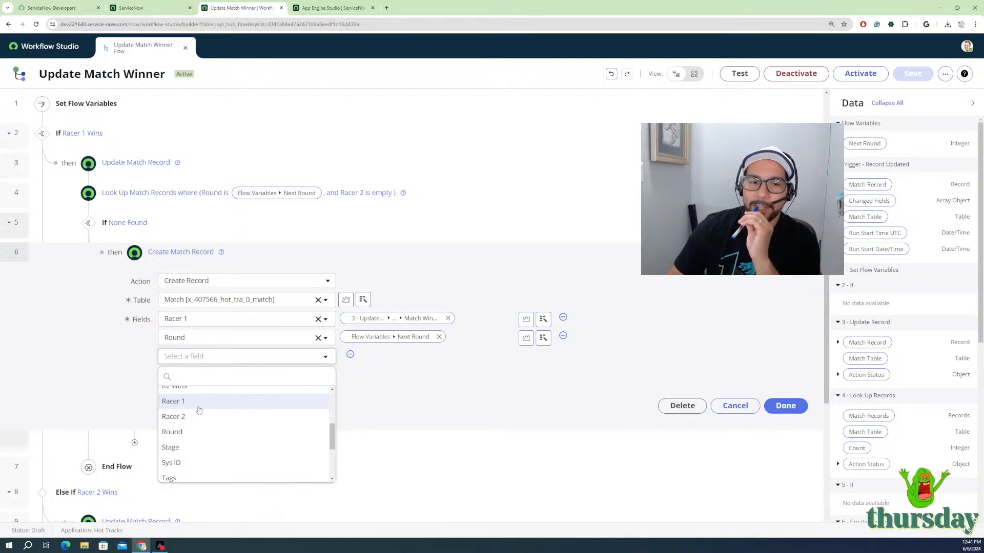
{"action": "scroll", "coordinate": [222, 458], "scroll_direction": "down", "scroll_amount": 4}
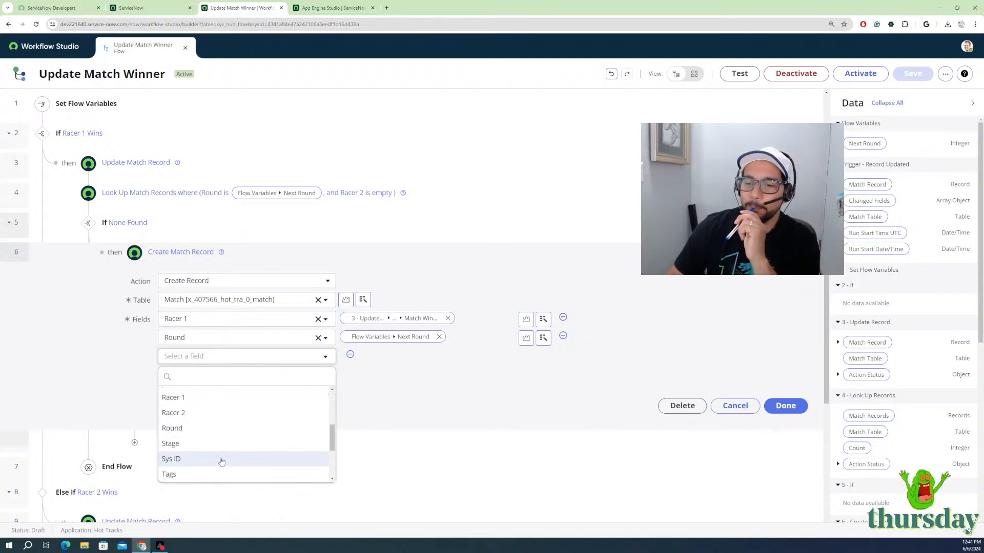
{"action": "scroll", "coordinate": [227, 456], "scroll_direction": "down", "scroll_amount": 1}
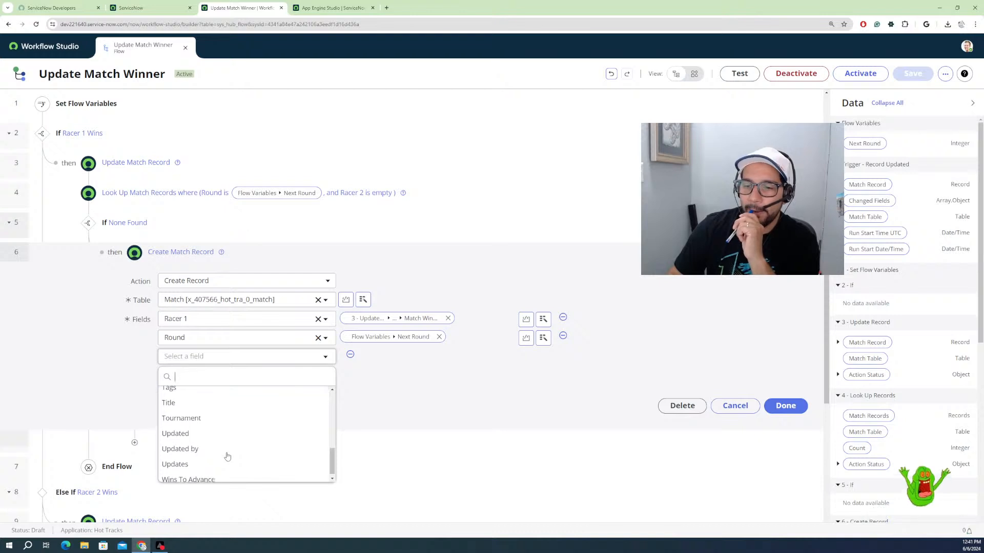
{"action": "scroll", "coordinate": [231, 454], "scroll_direction": "up", "scroll_amount": 3}
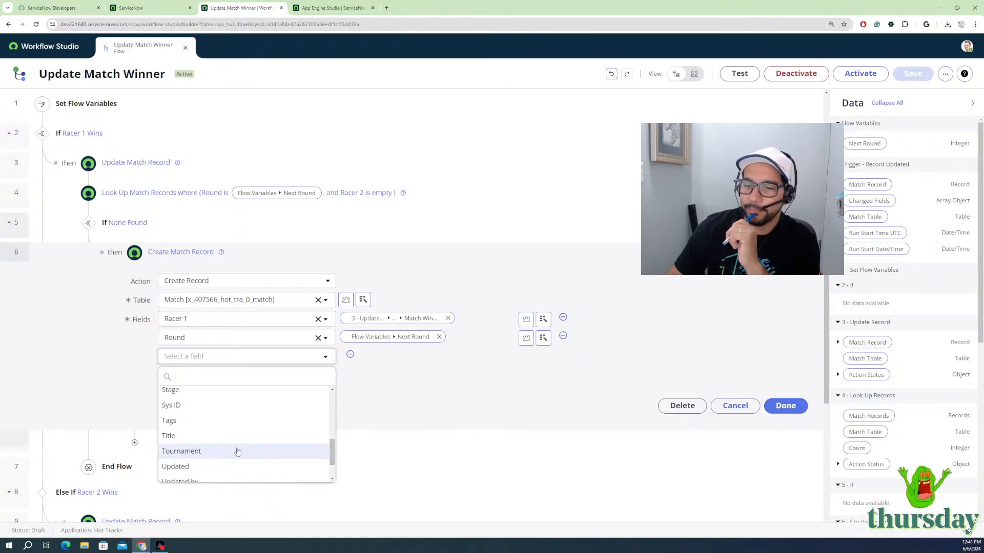
{"action": "scroll", "coordinate": [237, 451], "scroll_direction": "down", "scroll_amount": 2}
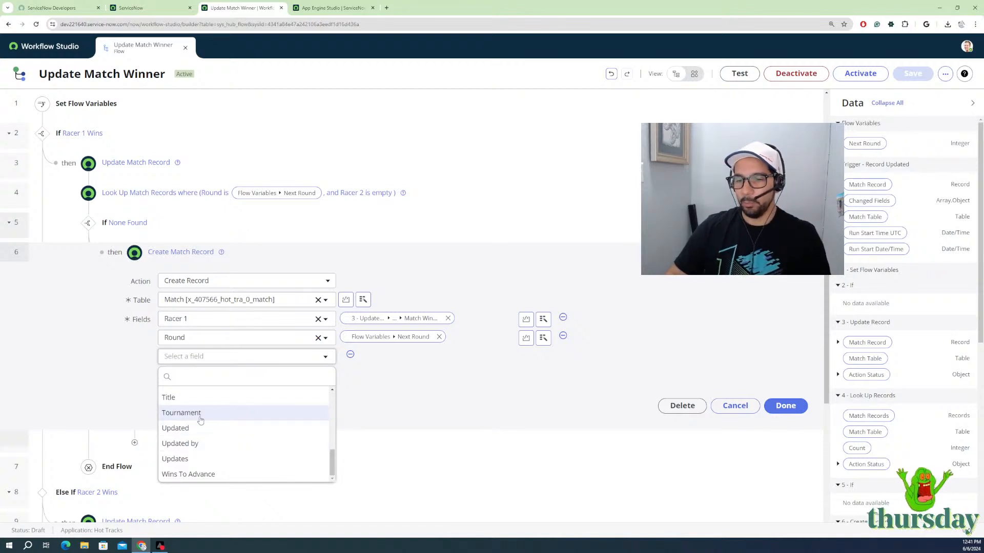
{"action": "left_click", "coordinate": [301, 413]}
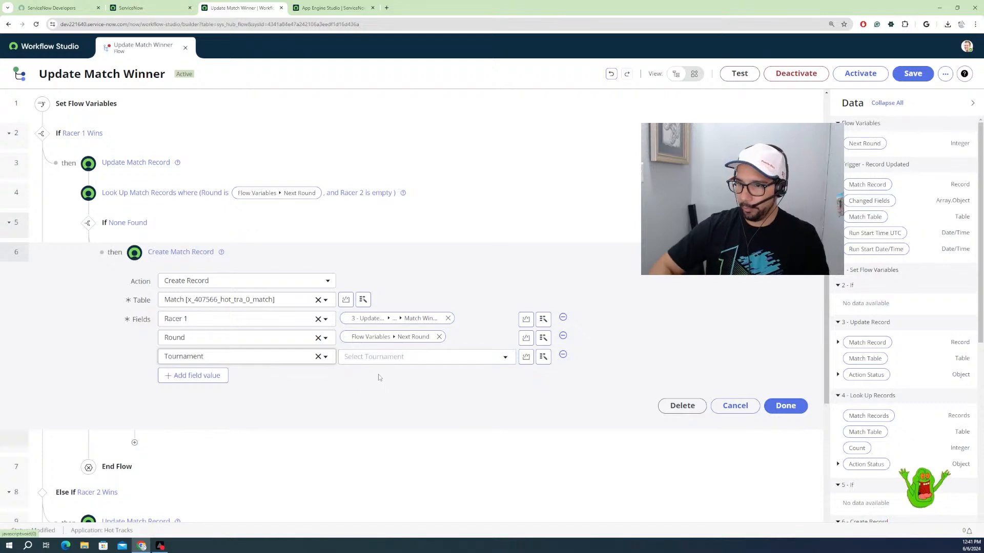
Step: Set the new match's Tournament to the Tournament from the 3 - Update Record step's Match Record
{"action": "left_click", "coordinate": [407, 363]}
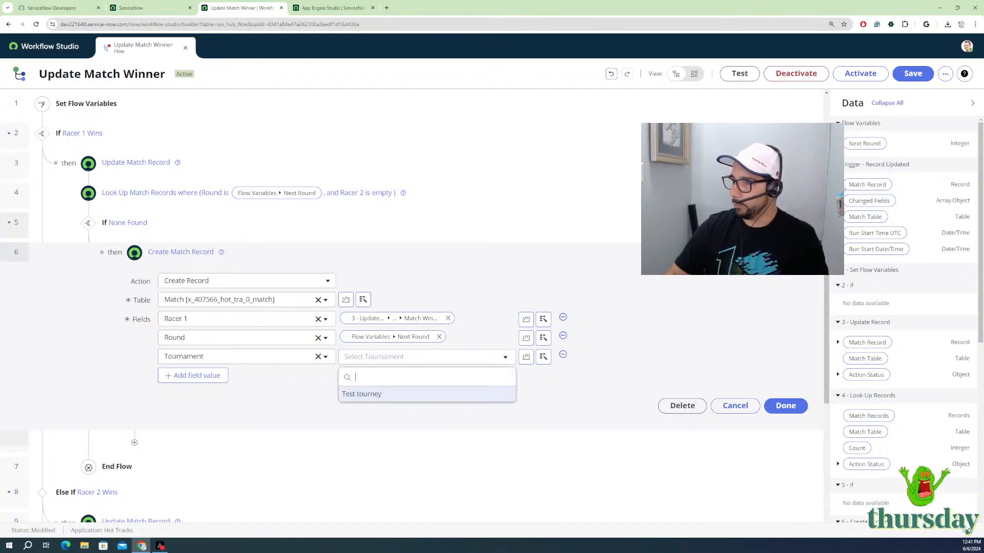
{"action": "key", "text": "Escape"}
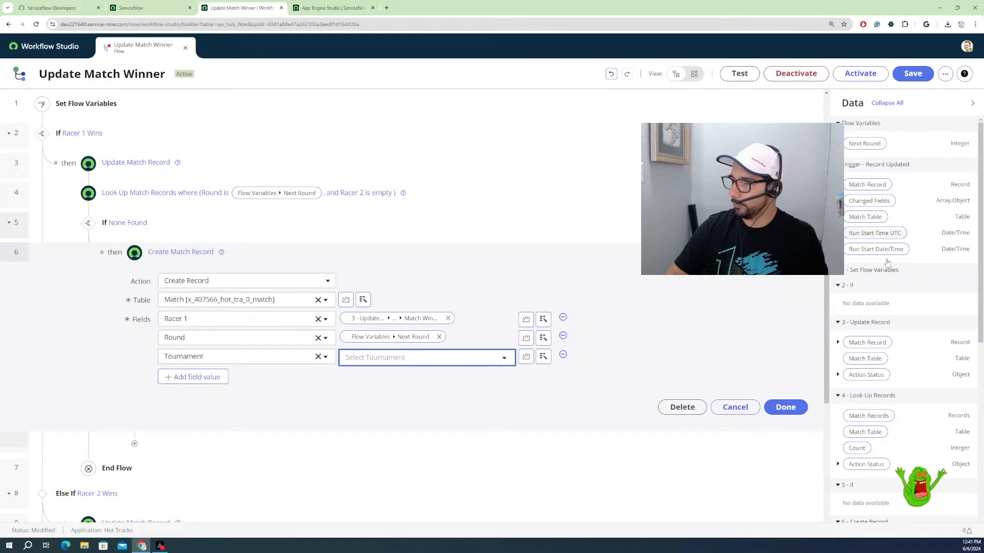
{"action": "left_click", "coordinate": [838, 343]}
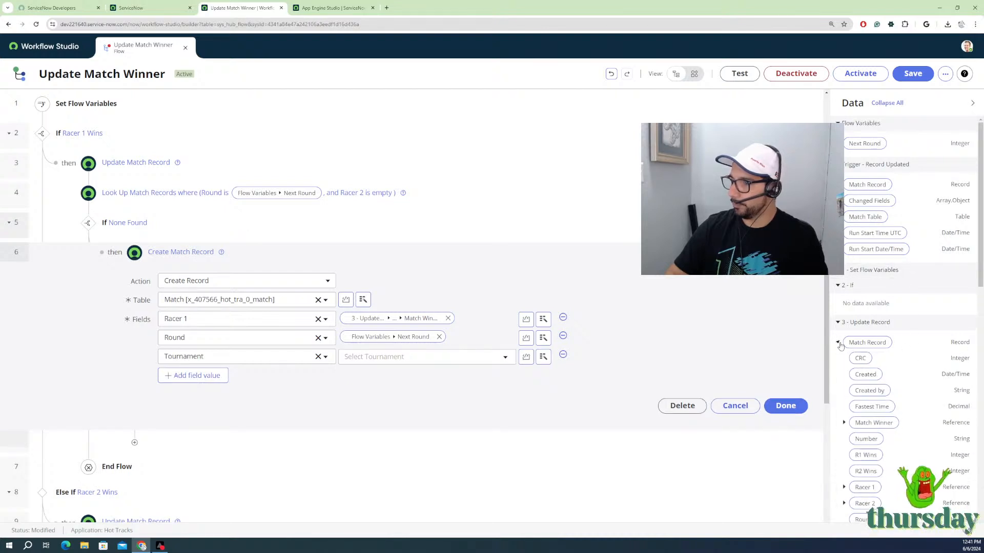
{"action": "scroll", "coordinate": [883, 437], "scroll_direction": "down", "scroll_amount": 3}
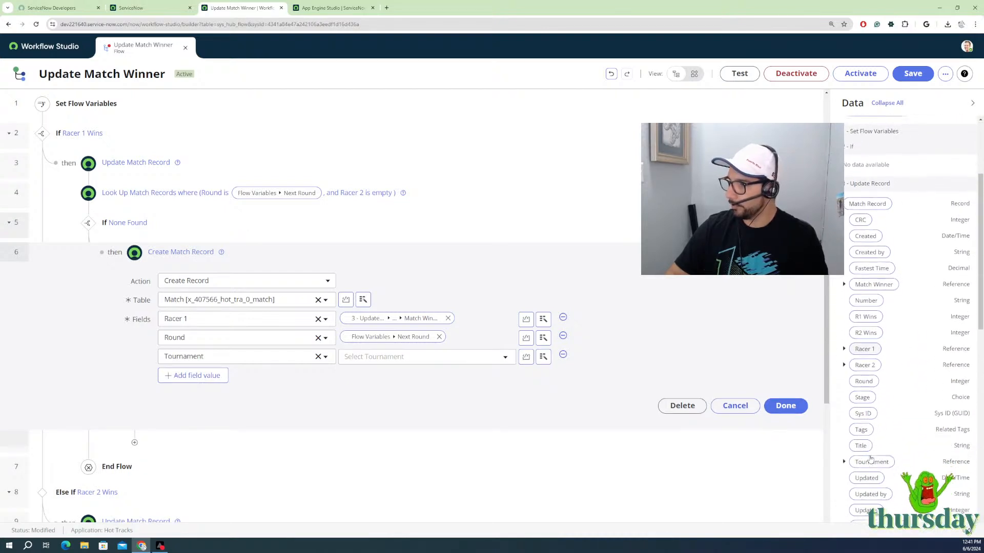
{"action": "left_click_drag", "start_coordinate": [866, 450], "coordinate": [300, 368]}
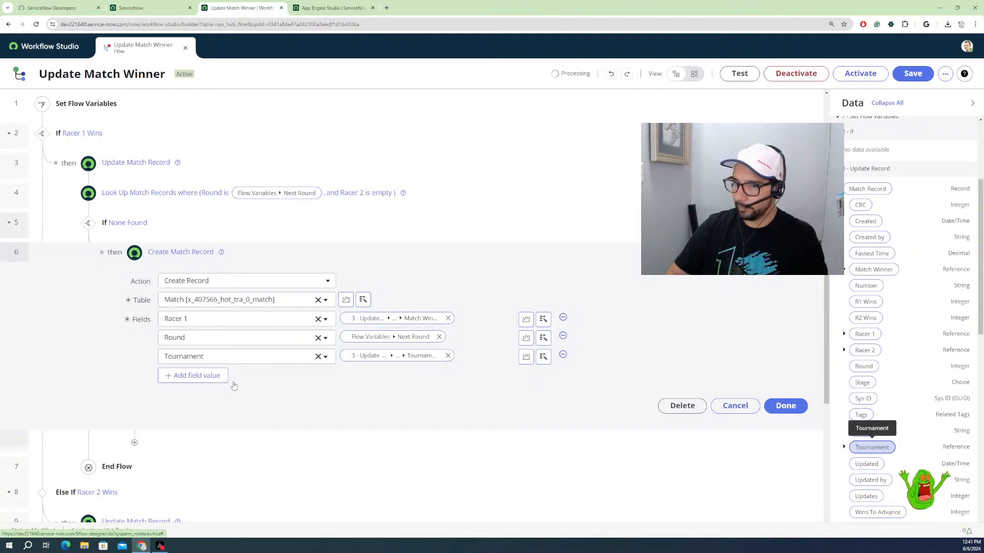
Step: Add a Stage field to the Create Match Record action and set it to Awaiting Match
{"action": "left_click", "coordinate": [197, 377]}
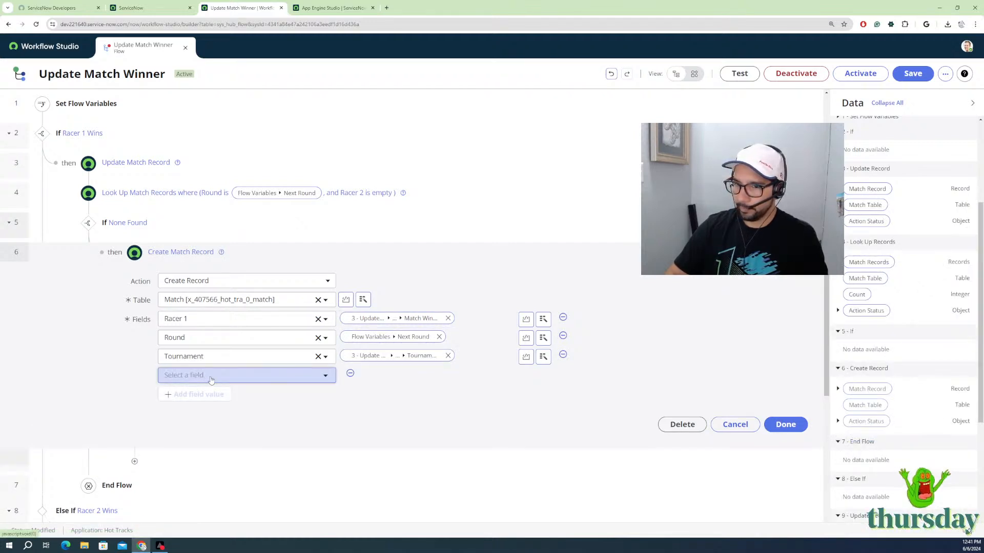
{"action": "left_click", "coordinate": [212, 379]}
{"action": "scroll", "coordinate": [207, 440], "scroll_direction": "down", "scroll_amount": 5}
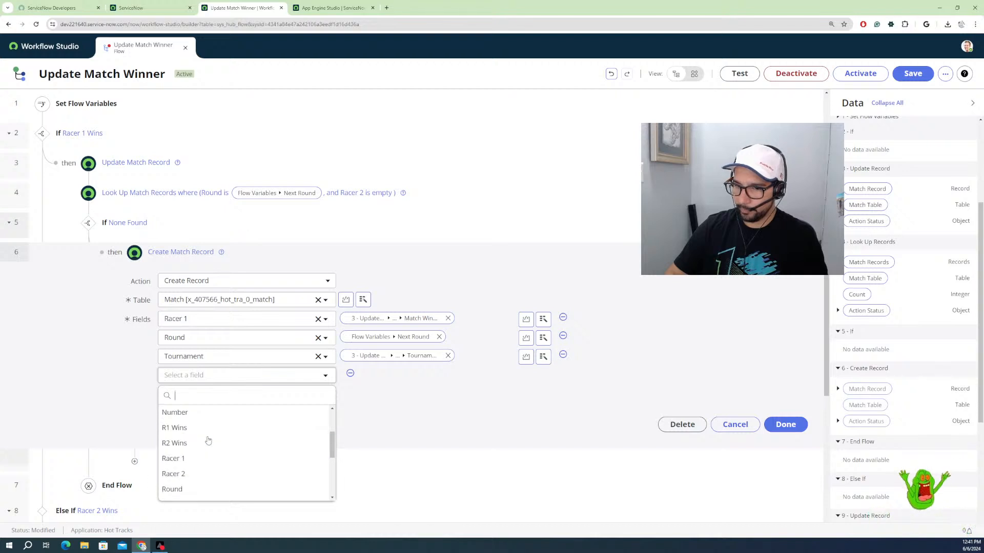
{"action": "scroll", "coordinate": [192, 434], "scroll_direction": "down", "scroll_amount": 1}
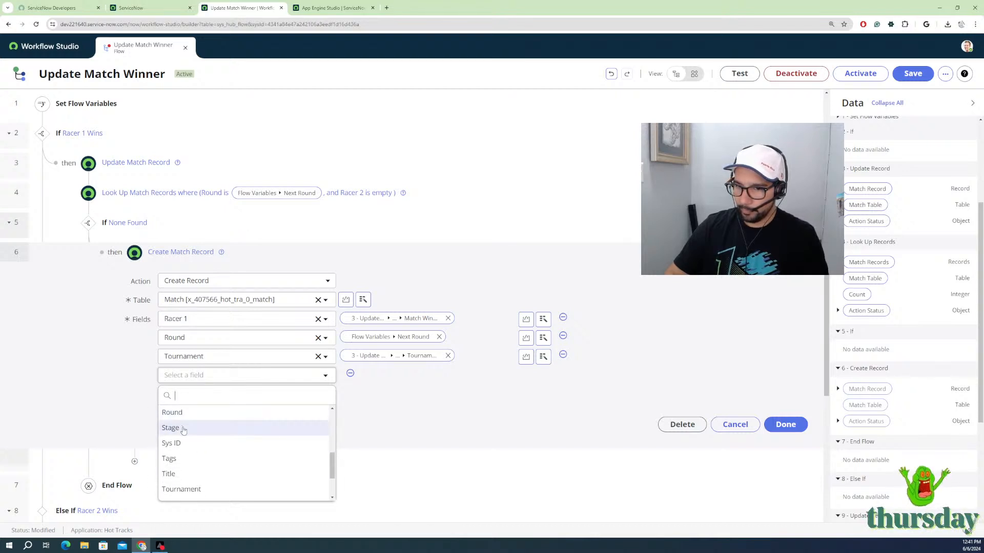
{"action": "left_click", "coordinate": [255, 426]}
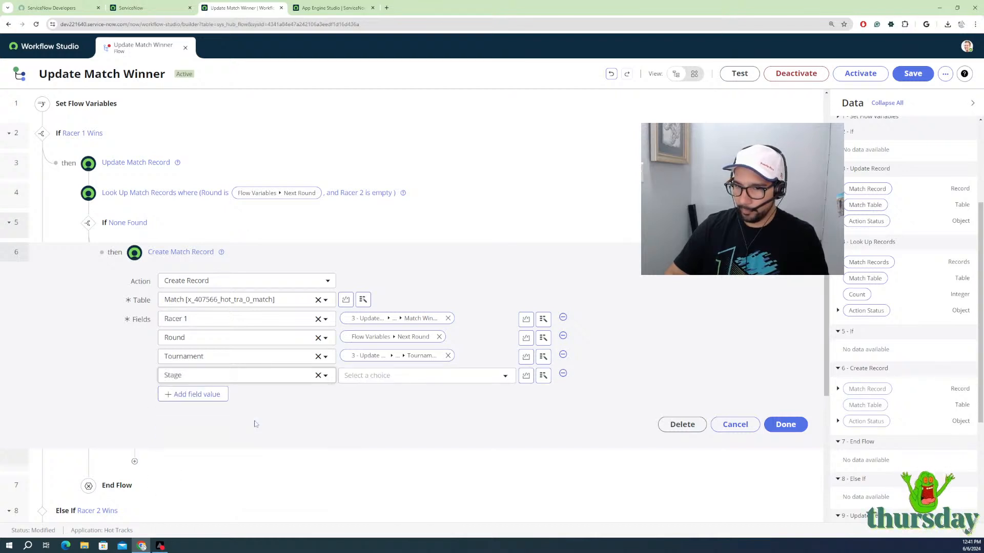
{"action": "left_click", "coordinate": [374, 378]}
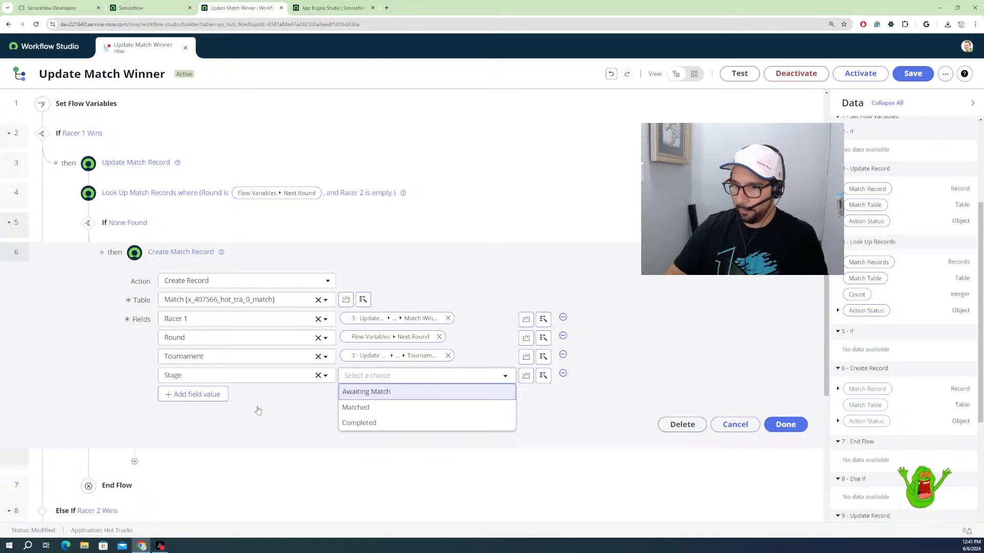
{"action": "key", "text": "Return"}
Step: Add a Wins To Advance field and fill it with Wins to Advance from the Tournament of the 3 - Update Record step's Match Record
{"action": "left_click", "coordinate": [198, 395]}
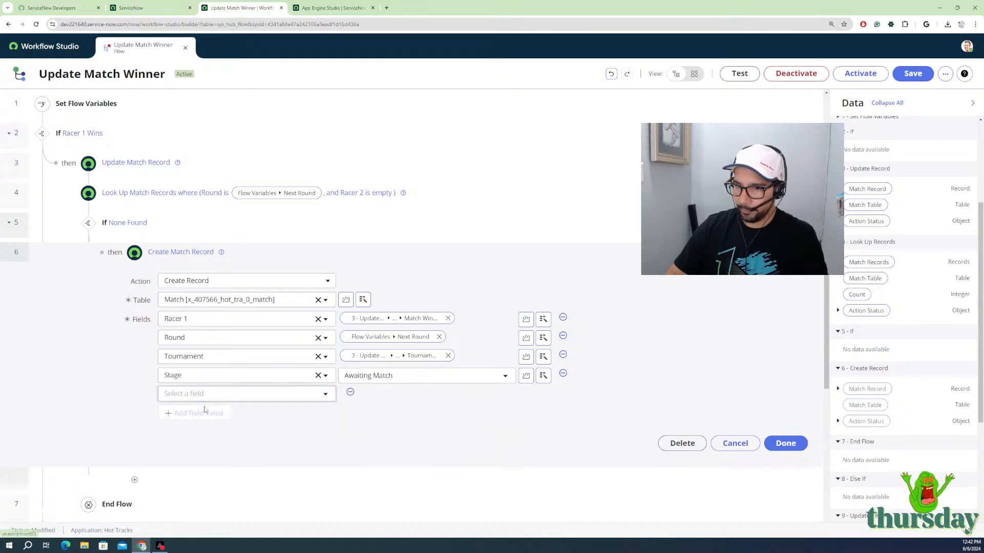
{"action": "left_click", "coordinate": [213, 399]}
{"action": "scroll", "coordinate": [215, 450], "scroll_direction": "down", "scroll_amount": 5}
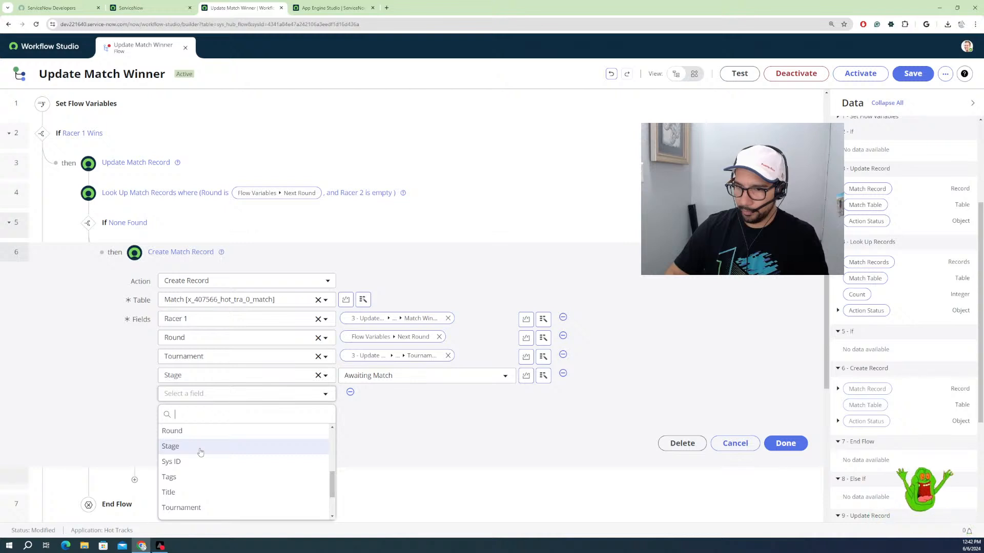
{"action": "scroll", "coordinate": [201, 453], "scroll_direction": "down", "scroll_amount": 1}
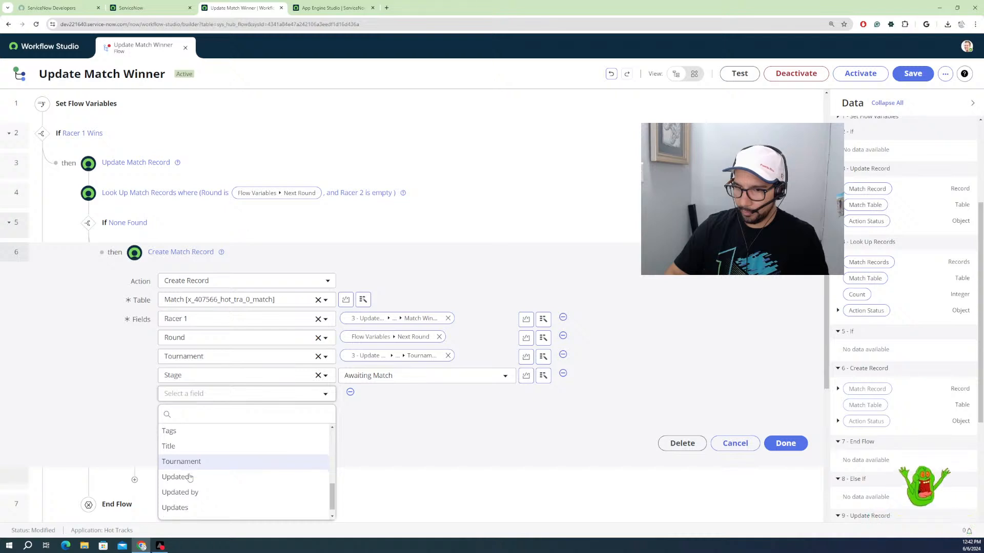
{"action": "scroll", "coordinate": [190, 477], "scroll_direction": "down", "scroll_amount": 1}
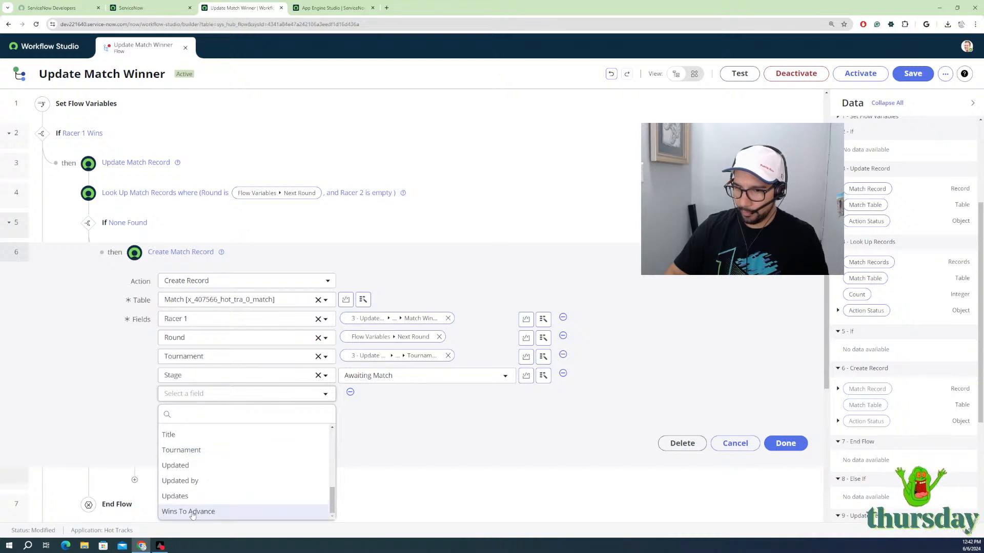
{"action": "left_click", "coordinate": [191, 514]}
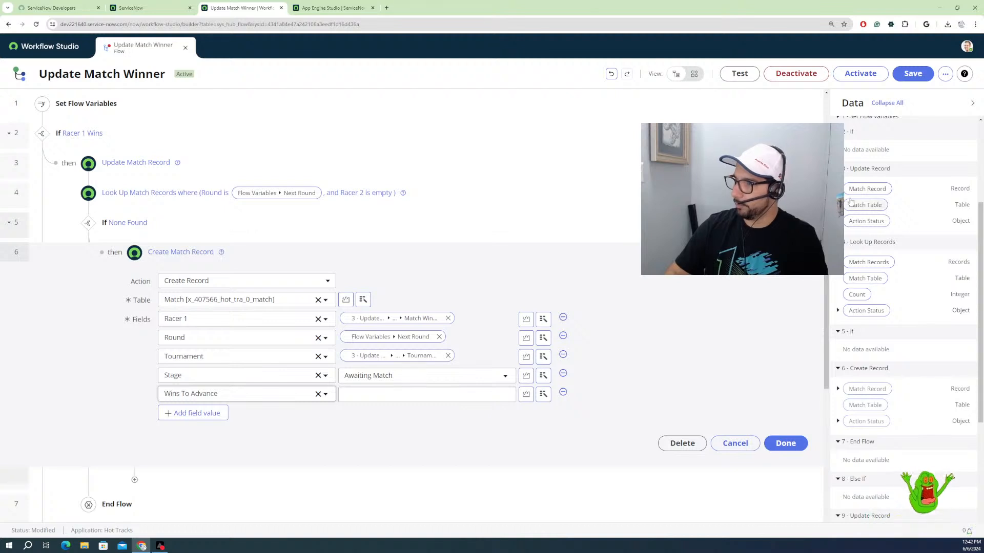
{"action": "left_click", "coordinate": [838, 189]}
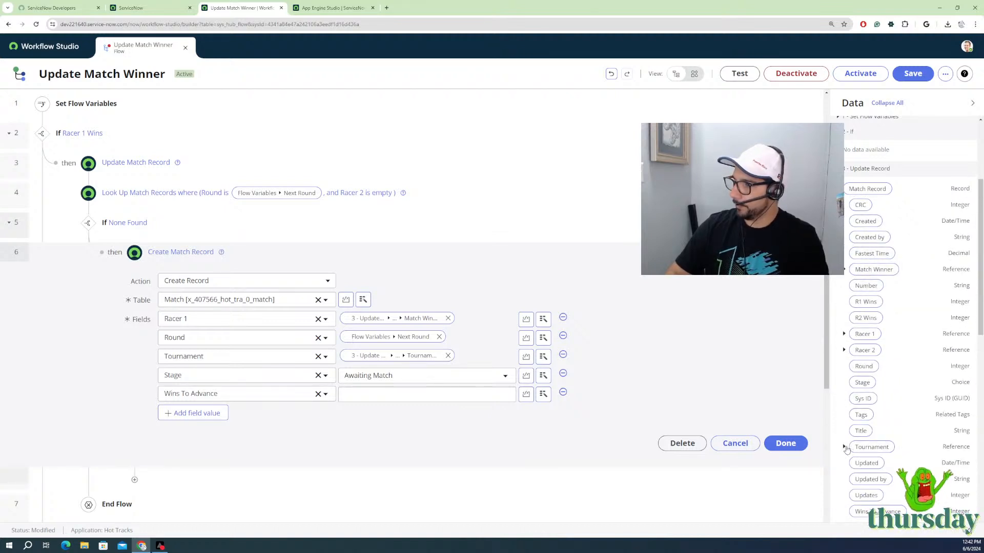
{"action": "left_click", "coordinate": [844, 447]}
{"action": "scroll", "coordinate": [882, 456], "scroll_direction": "down", "scroll_amount": 2}
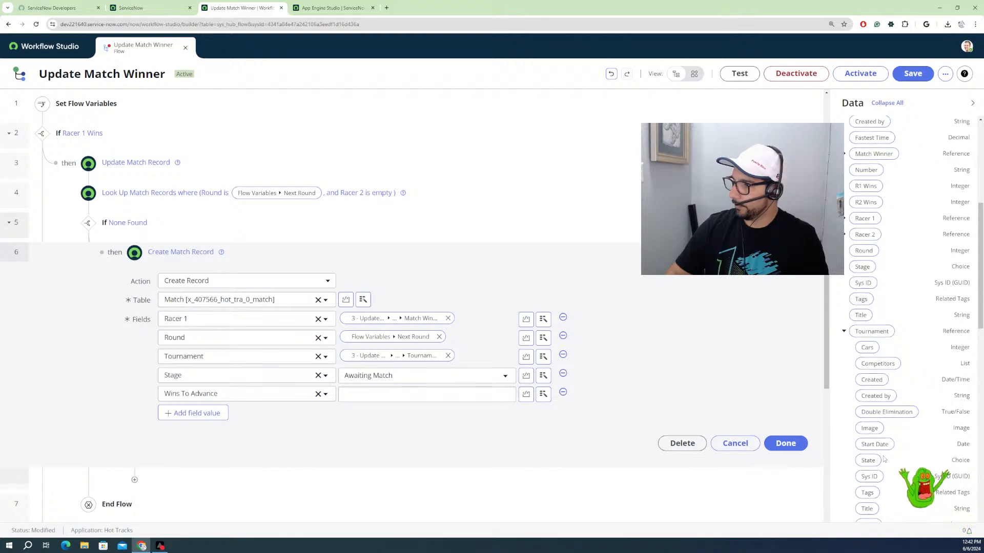
{"action": "scroll", "coordinate": [884, 459], "scroll_direction": "down", "scroll_amount": 2}
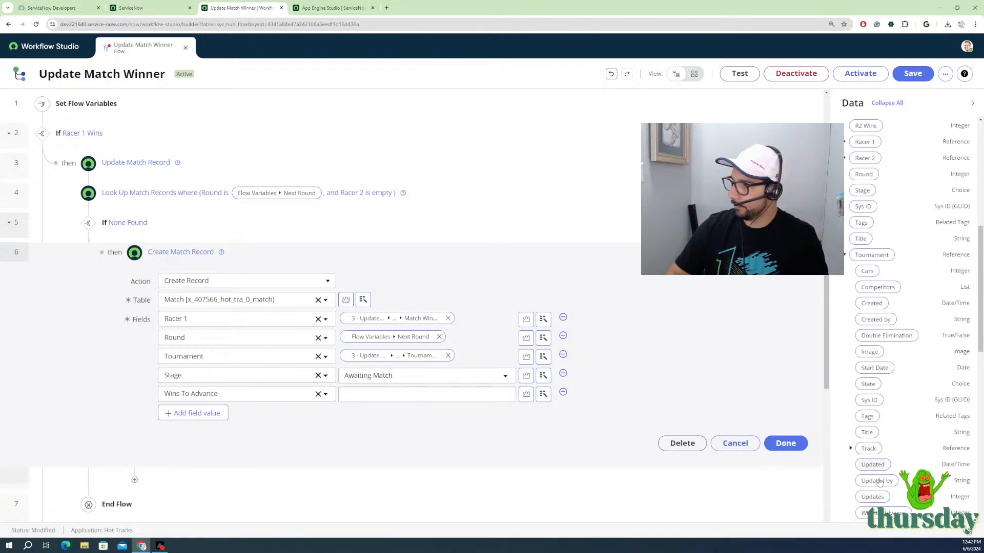
{"action": "left_click_drag", "start_coordinate": [880, 513], "coordinate": [405, 398]}
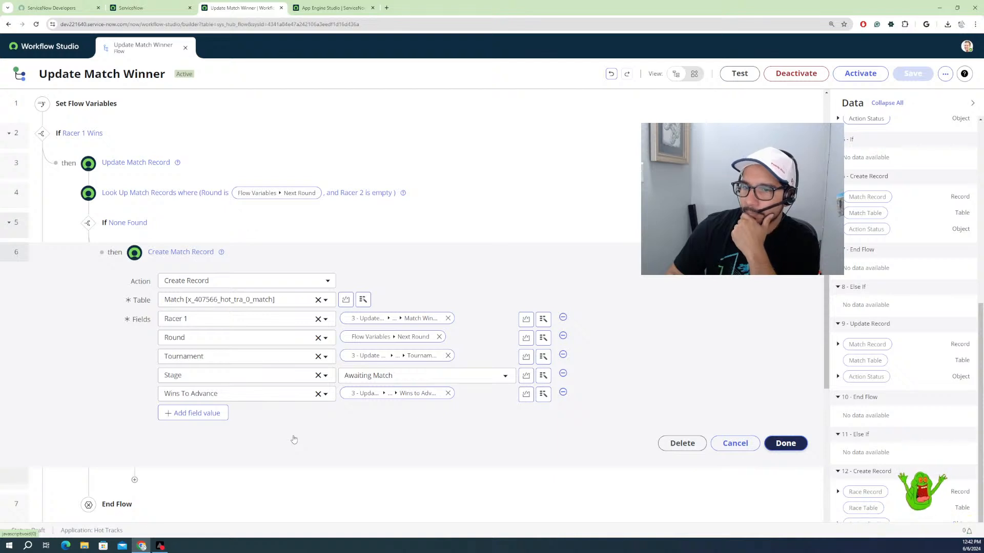
Step: Finish the Create Match Record action and add an Else If after the None Found branch, labelled Racer 1 Found in Next Round
{"action": "left_click", "coordinate": [294, 439]}
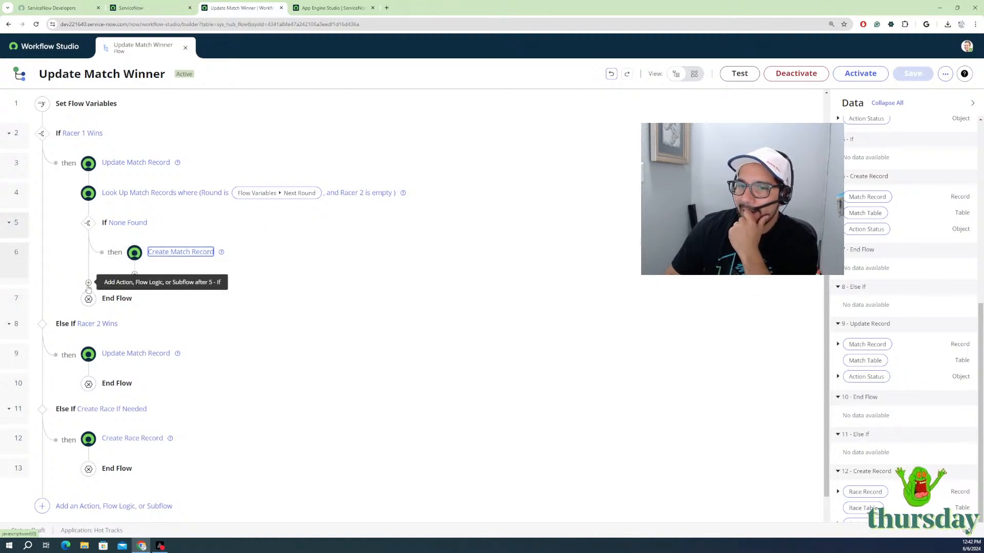
{"action": "left_click", "coordinate": [88, 284]}
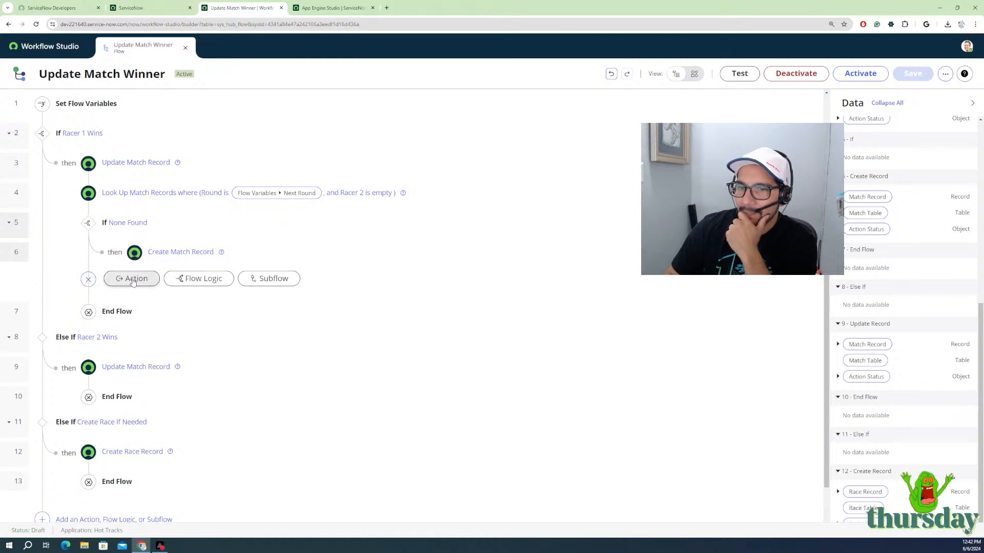
{"action": "left_click", "coordinate": [183, 281]}
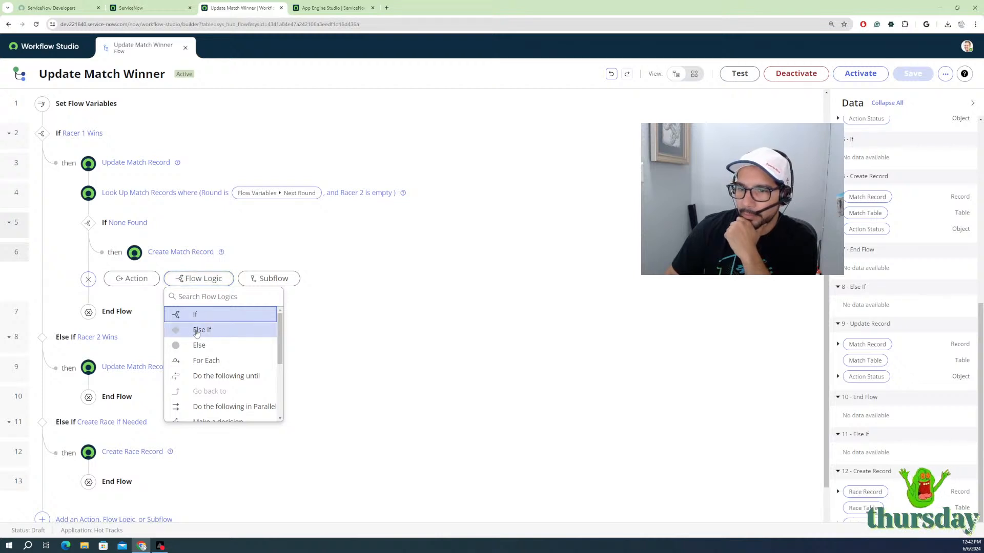
{"action": "left_click", "coordinate": [197, 331]}
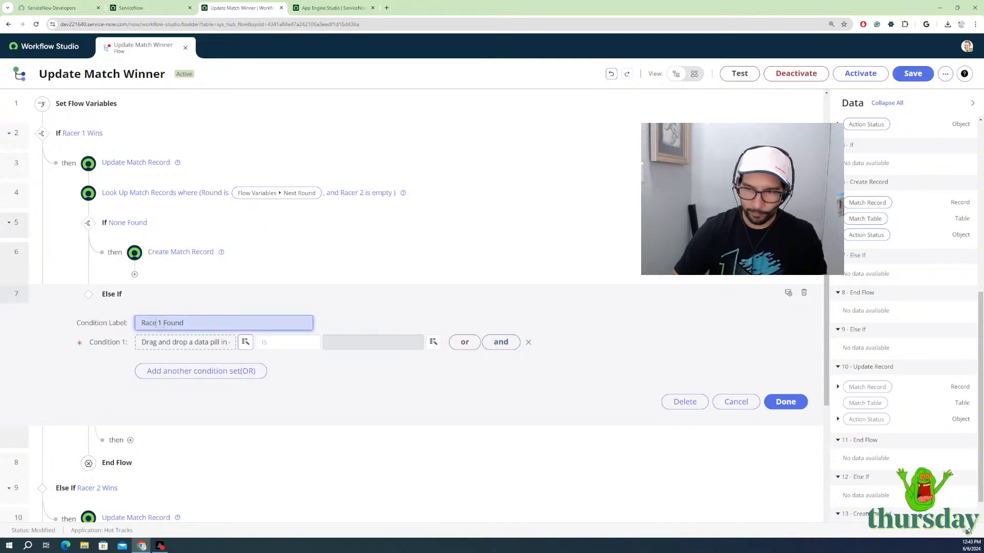
{"action": "type", "text": "r"}
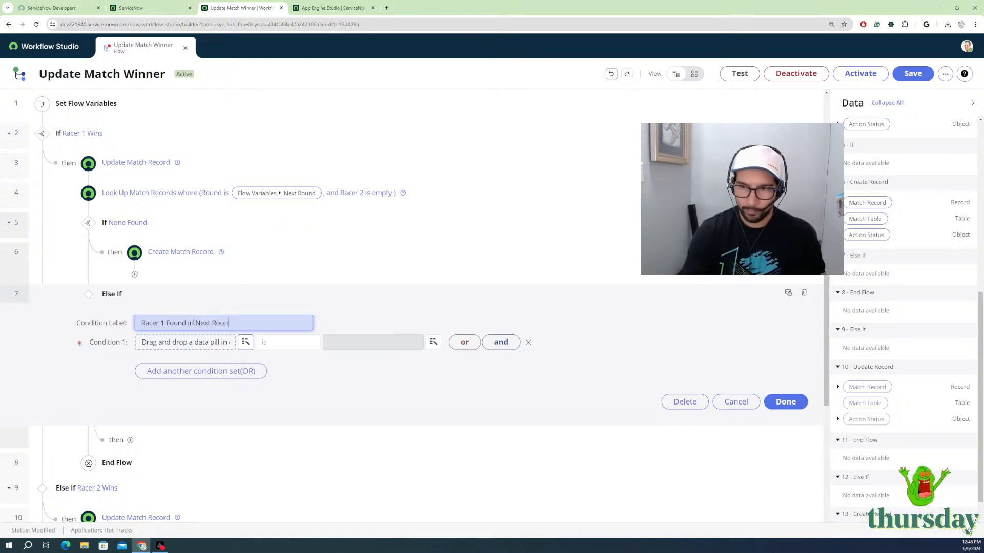
{"action": "left_click", "coordinate": [410, 401]}
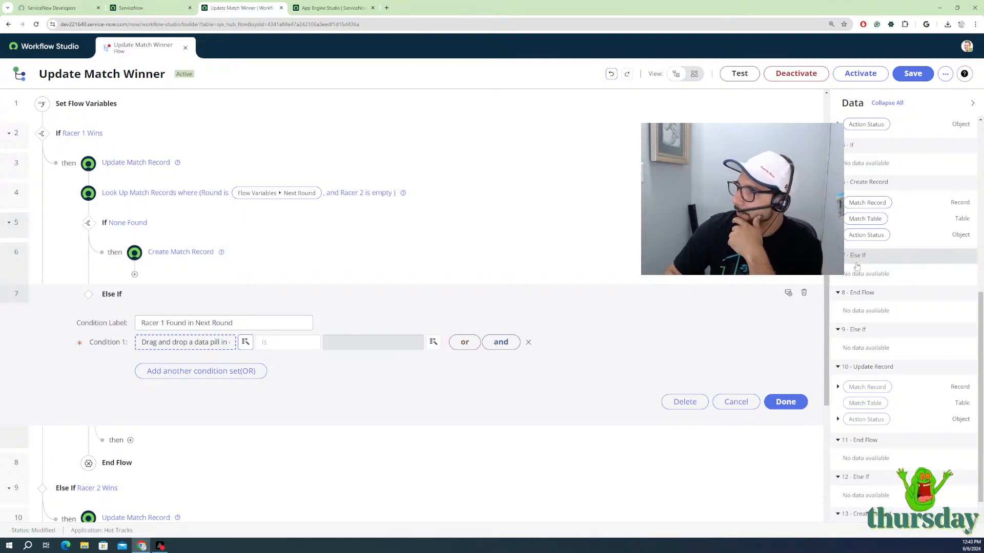
Step: Use Match Records from the 4 - Look Up Records step as the Else If's Condition 1 and open its operator choices
{"action": "scroll", "coordinate": [863, 191], "scroll_direction": "up", "scroll_amount": 5}
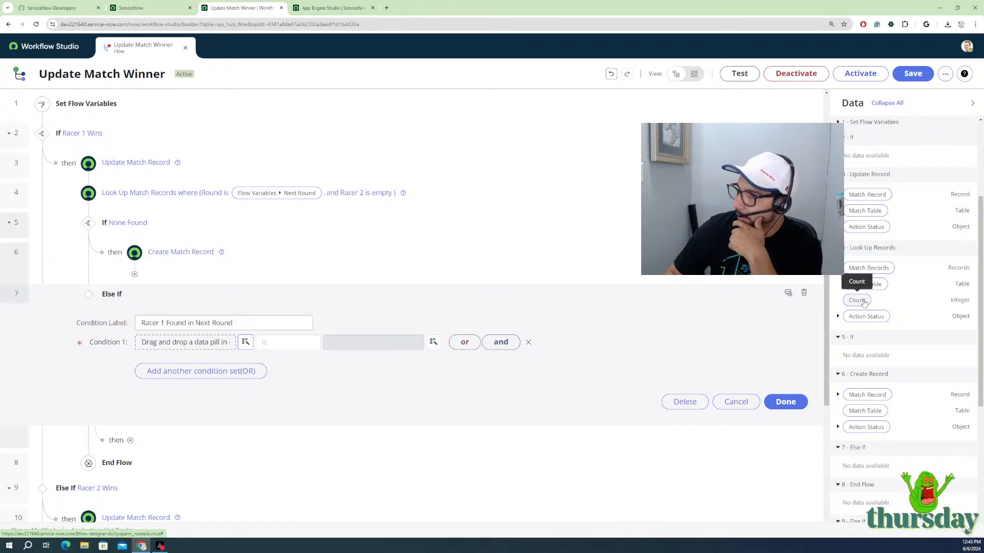
{"action": "left_click_drag", "start_coordinate": [863, 302], "coordinate": [340, 343]}
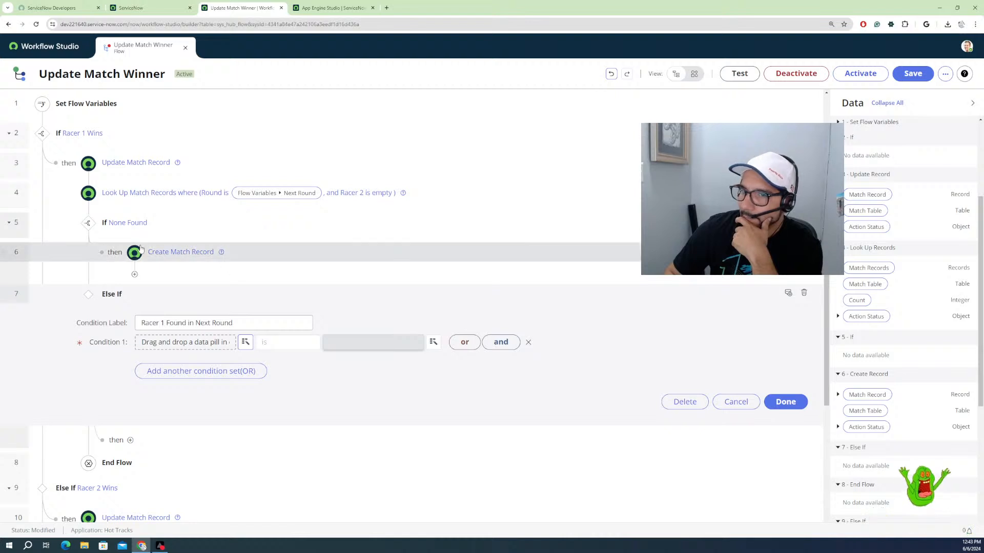
{"action": "left_click_drag", "start_coordinate": [878, 268], "coordinate": [202, 349]}
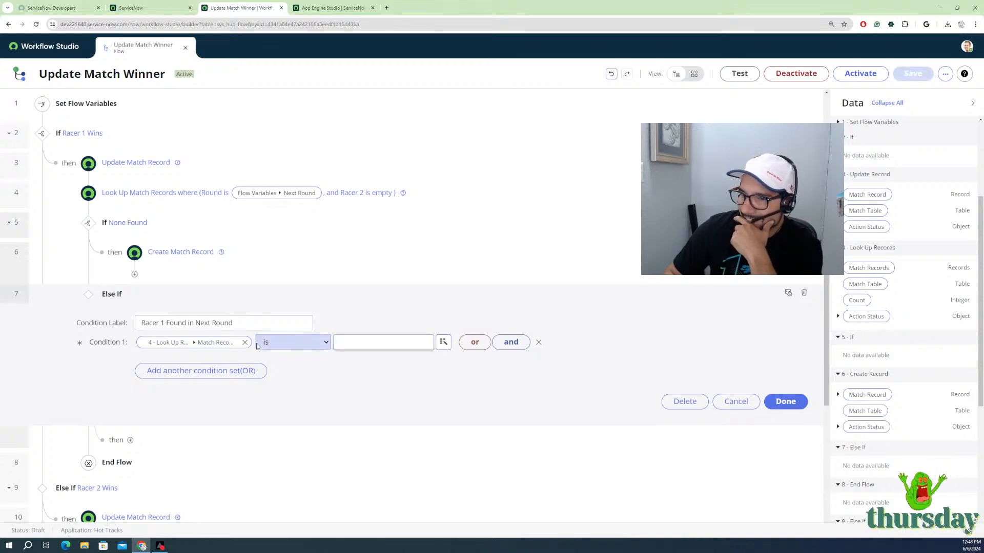
{"action": "left_click", "coordinate": [286, 348]}
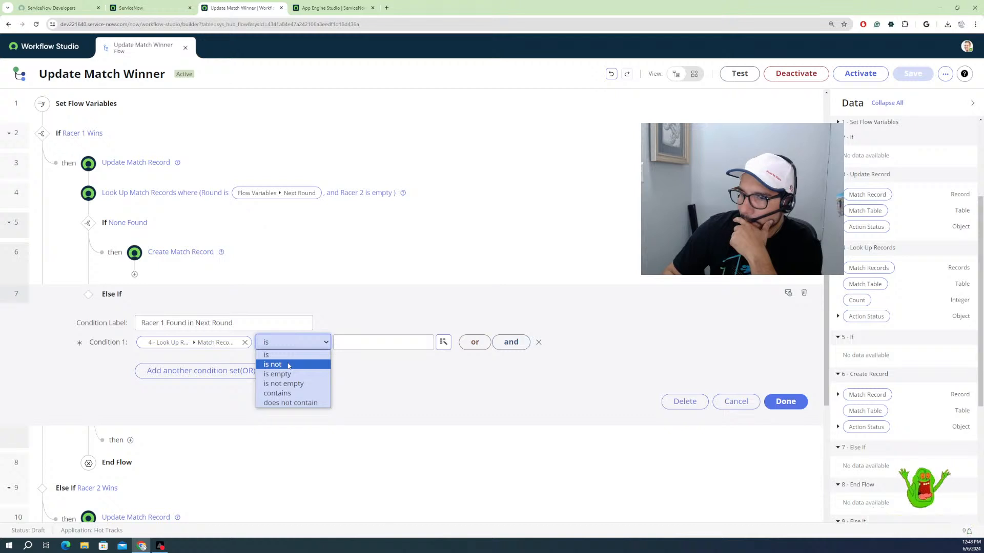
Step: Set the match records condition of the "Racer 1 Found in Next Round" branch to "is not empty" and save the condition
{"action": "left_click", "coordinate": [289, 384]}
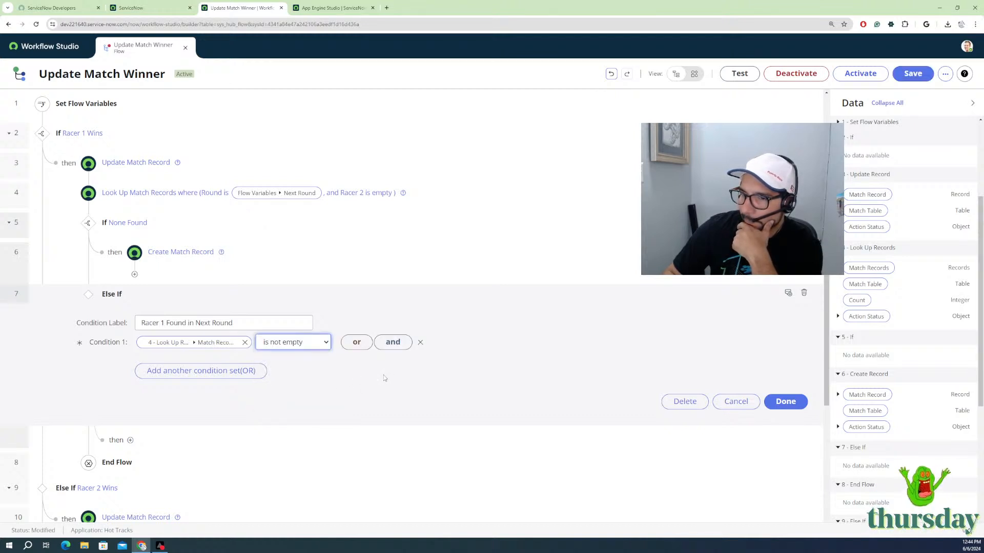
{"action": "left_click", "coordinate": [775, 403]}
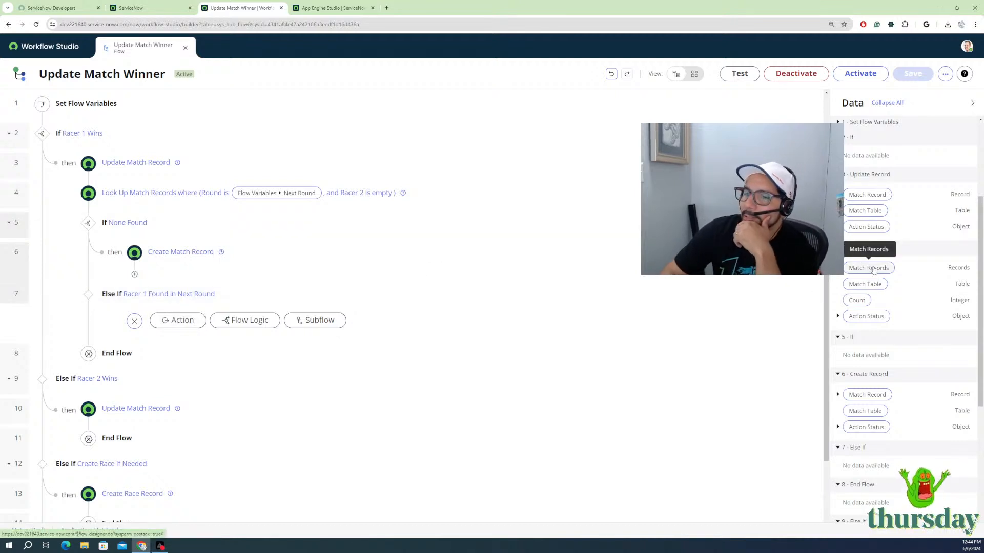
Step: Add an Update Record action under "Racer 1 Found in Next Round" and try to assign the looked-up Match Records to its Record field
{"action": "left_click", "coordinate": [177, 320]}
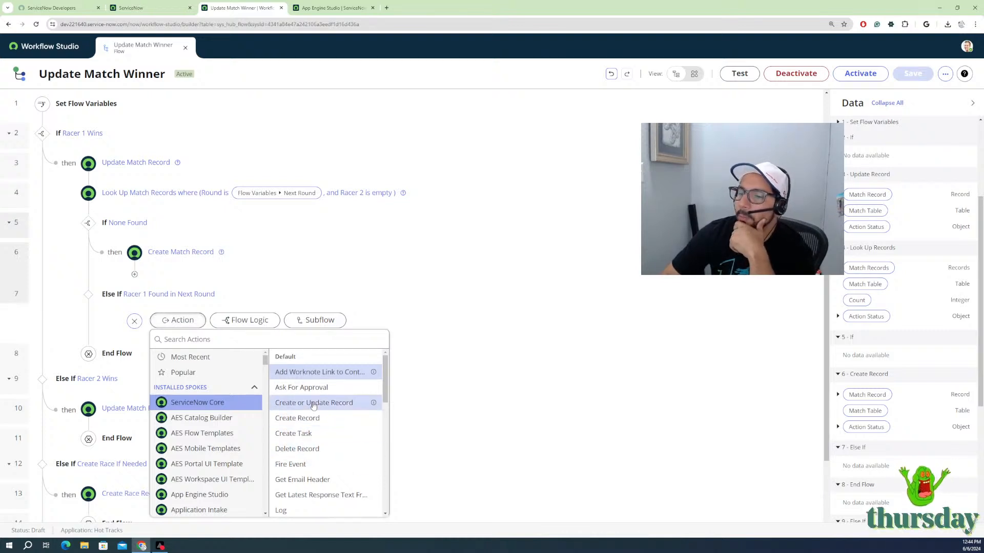
{"action": "scroll", "coordinate": [307, 436], "scroll_direction": "down", "scroll_amount": 4}
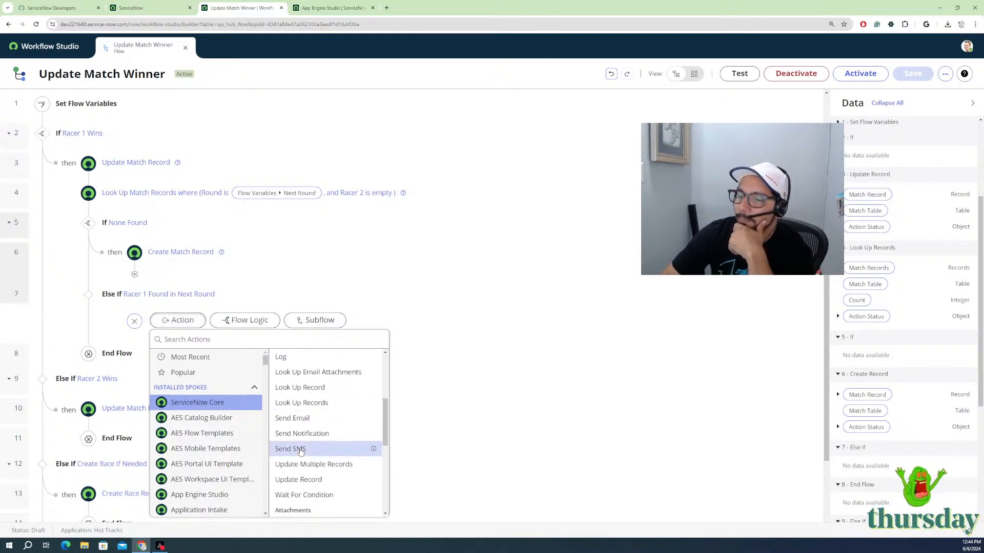
{"action": "scroll", "coordinate": [301, 451], "scroll_direction": "down", "scroll_amount": 1}
{"action": "left_click", "coordinate": [281, 432]}
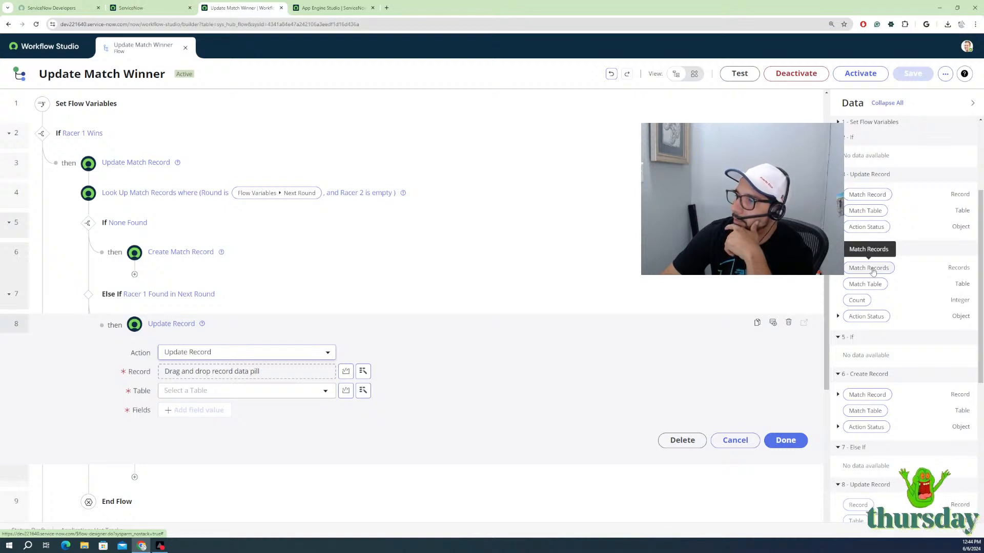
{"action": "left_click_drag", "start_coordinate": [872, 270], "coordinate": [248, 371]}
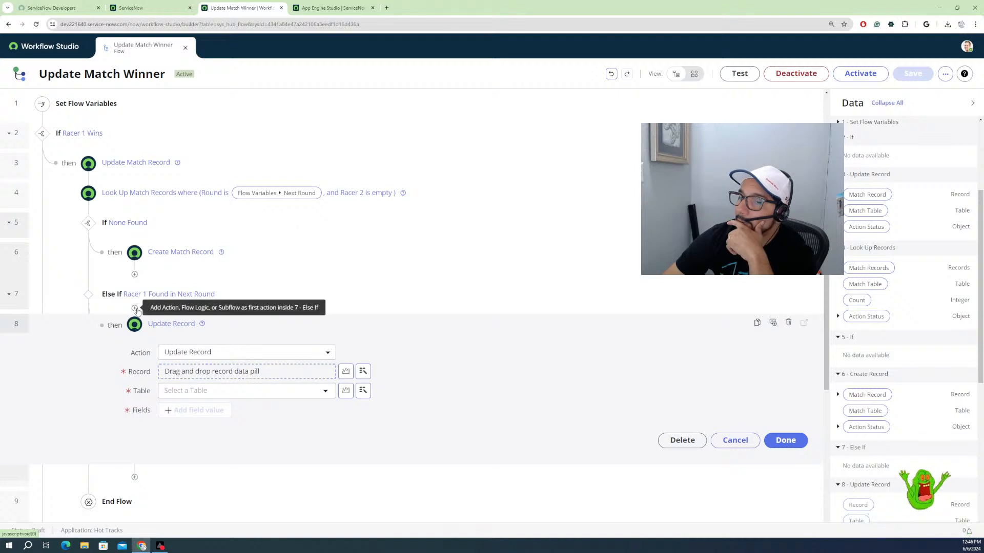
Step: Insert a Get Email Header action before Update Record in the "Racer 1 Found in Next Round" branch
{"action": "left_click", "coordinate": [136, 311]}
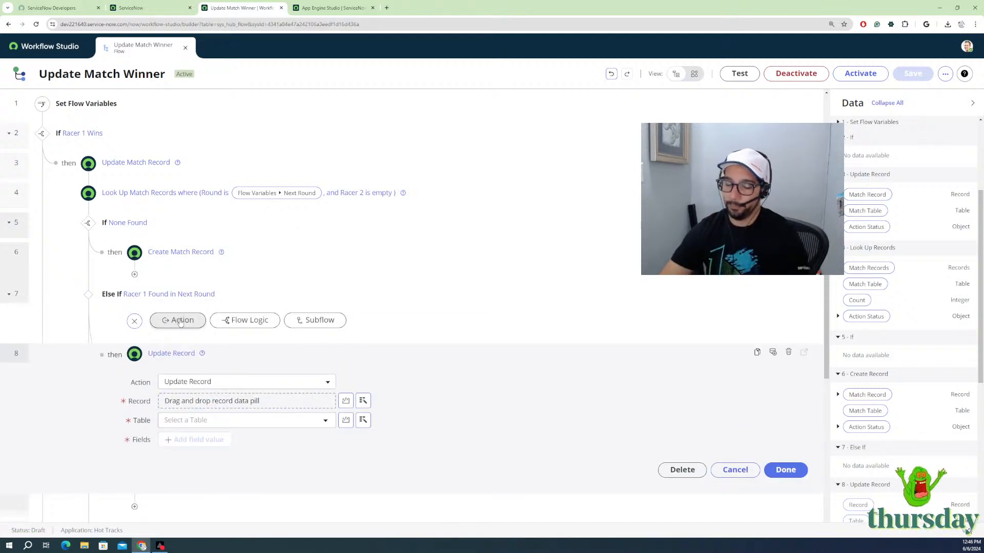
{"action": "left_click", "coordinate": [180, 322]}
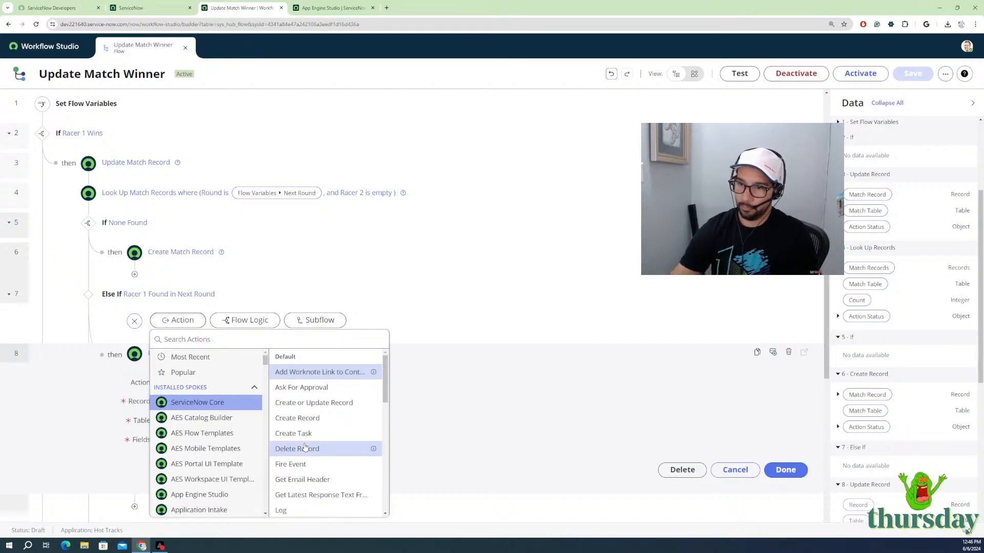
{"action": "left_click", "coordinate": [331, 338]}
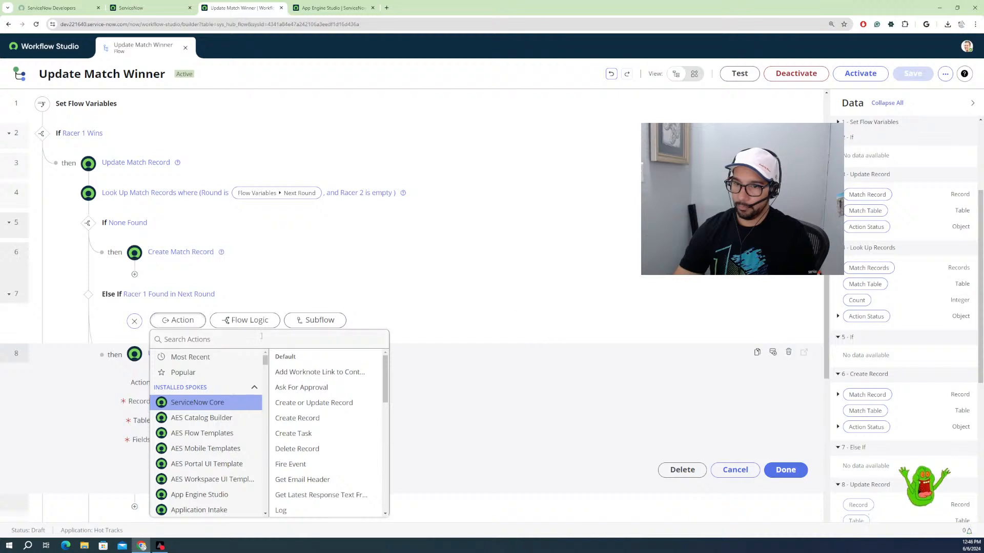
{"action": "left_click", "coordinate": [296, 476]}
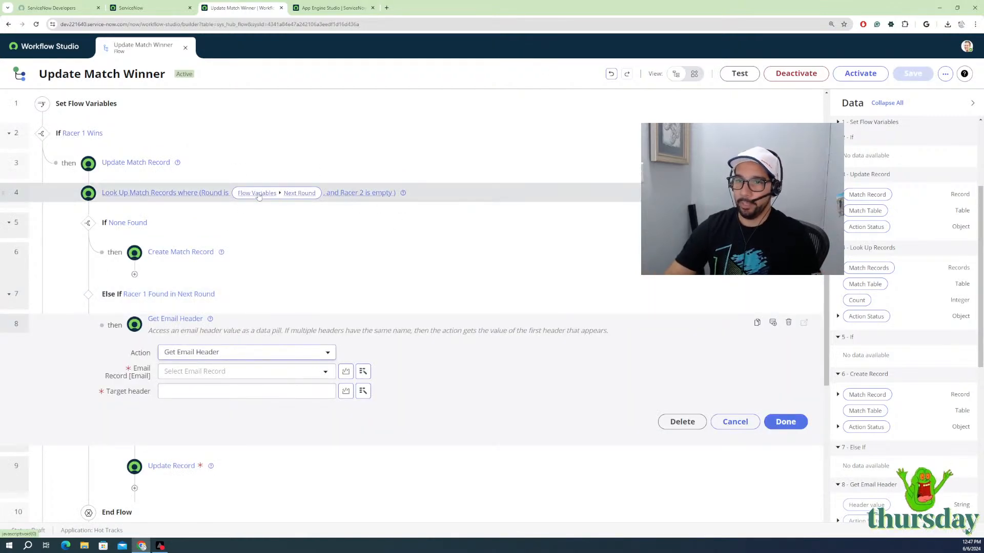
Step: Change the match look-up in step 4 from multiple records to the single Look Up Record action
{"action": "left_click", "coordinate": [199, 192]}
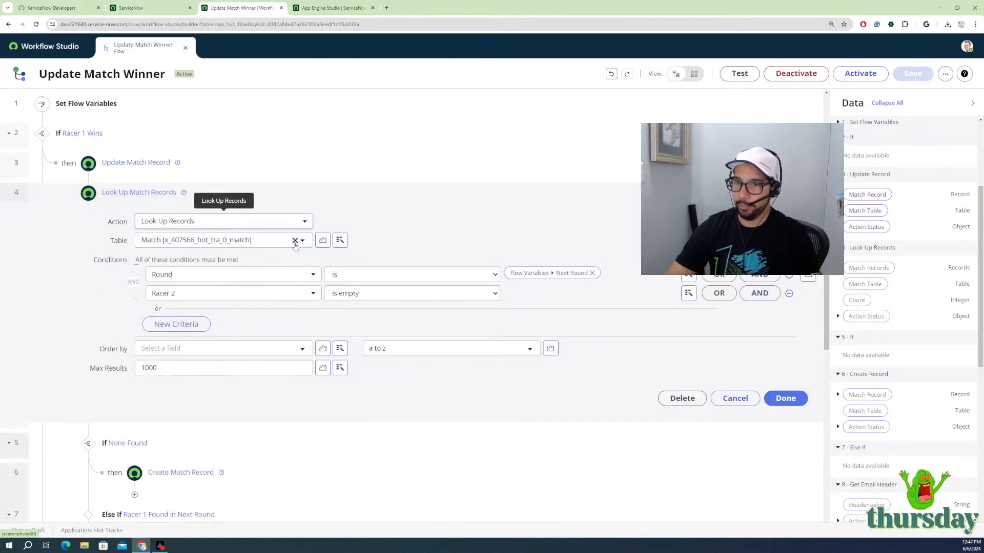
{"action": "left_click", "coordinate": [250, 229]}
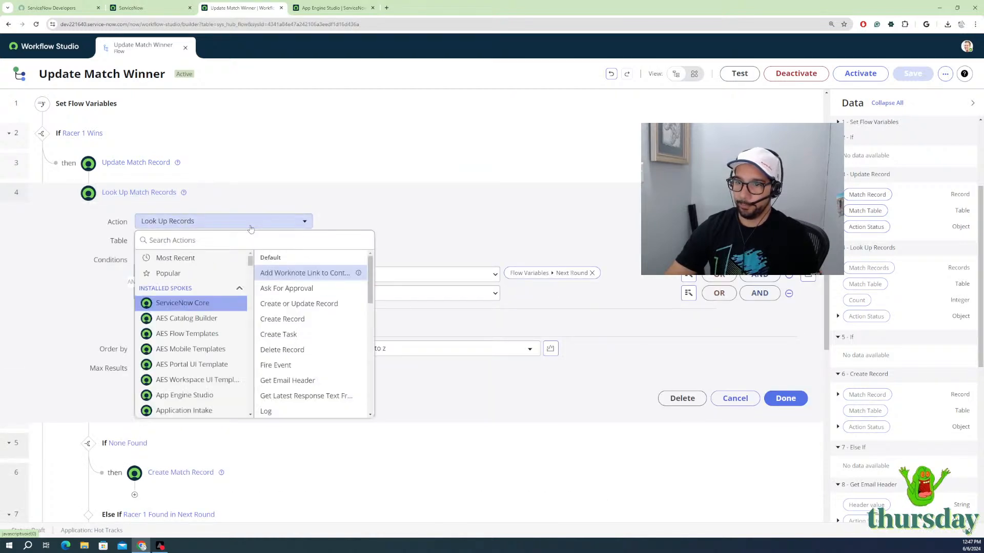
{"action": "left_click", "coordinate": [489, 234]}
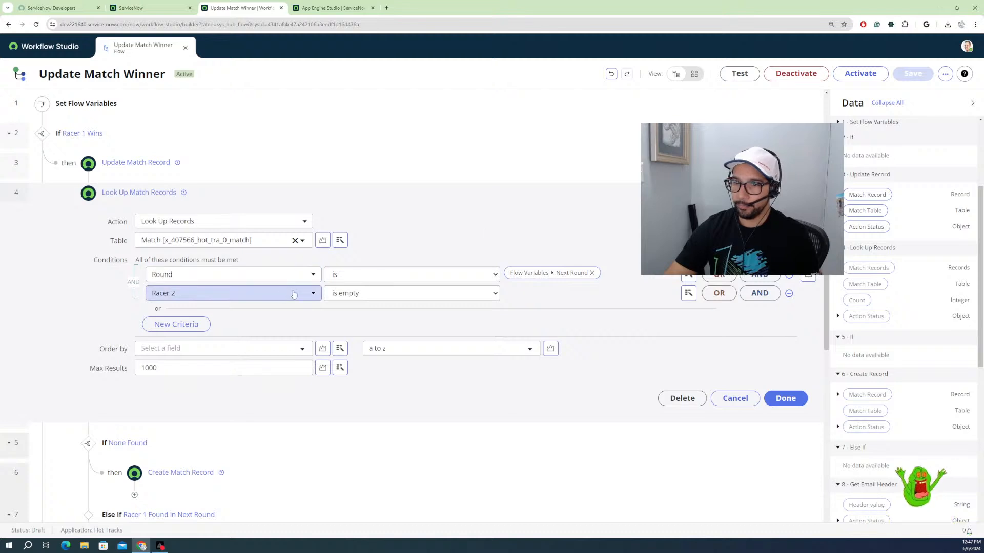
{"action": "left_click", "coordinate": [207, 222]}
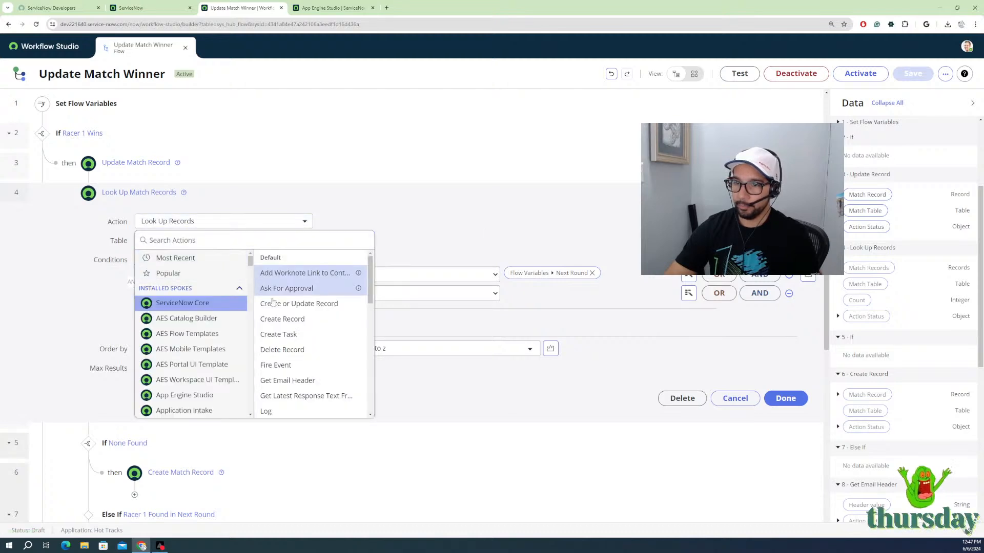
{"action": "left_click", "coordinate": [281, 367]}
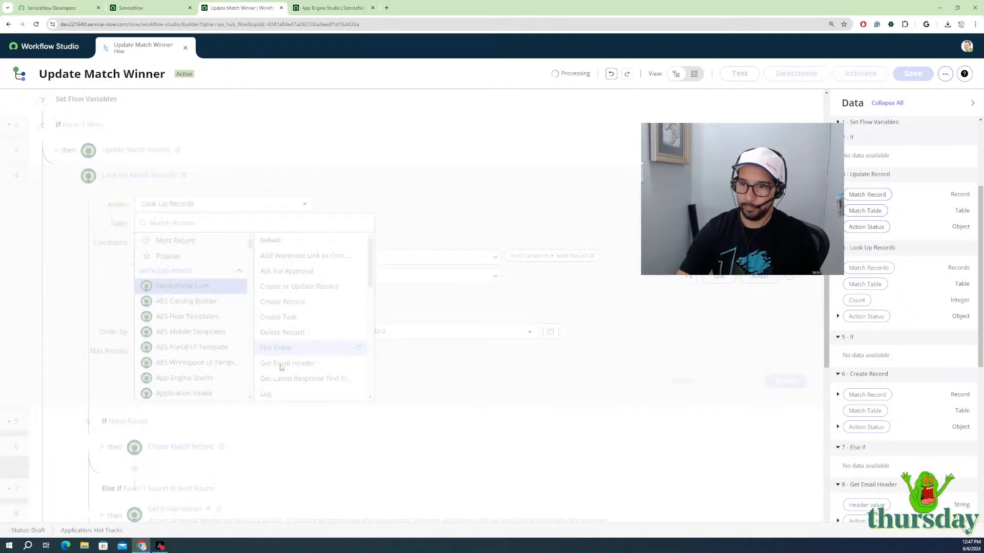
{"action": "left_click", "coordinate": [268, 222]}
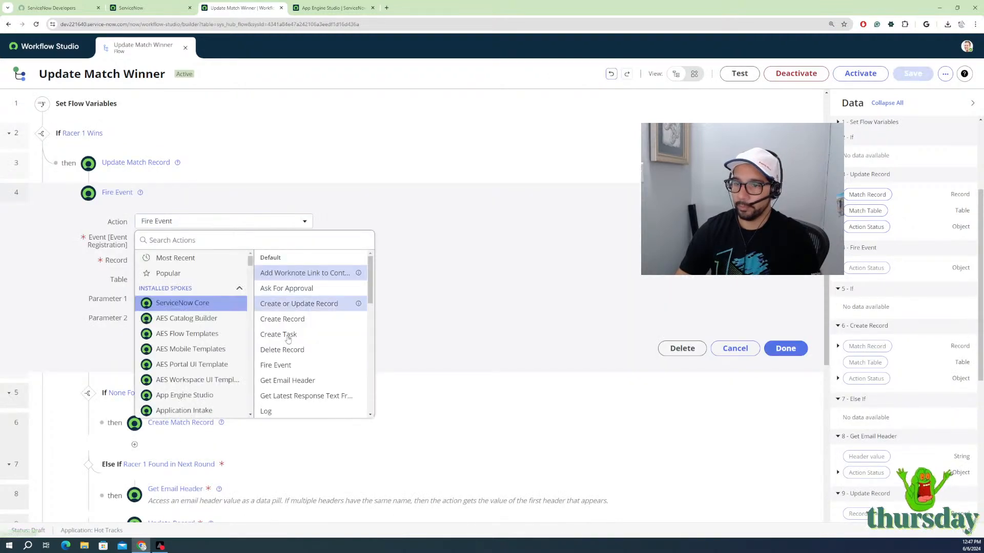
{"action": "scroll", "coordinate": [288, 340], "scroll_direction": "down", "scroll_amount": 3}
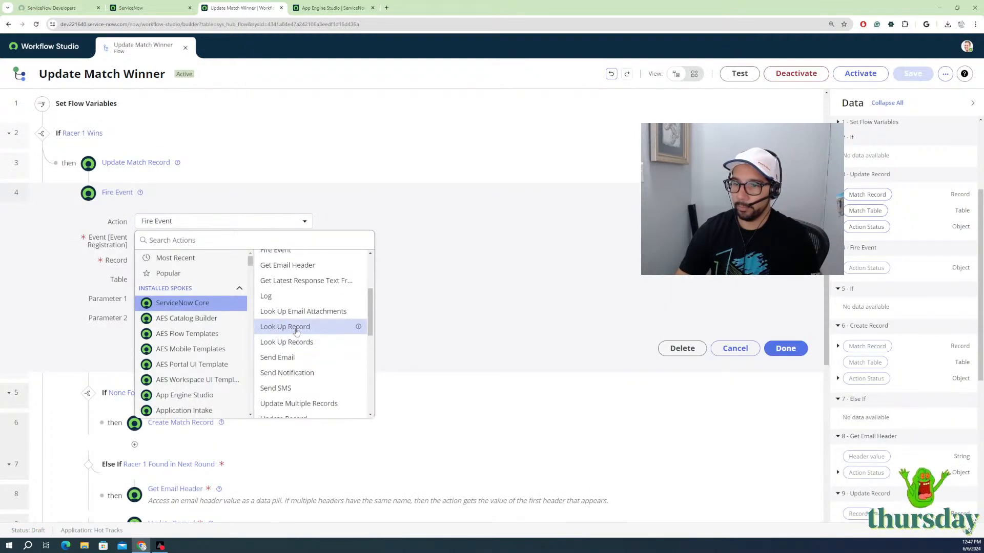
{"action": "left_click", "coordinate": [297, 328]}
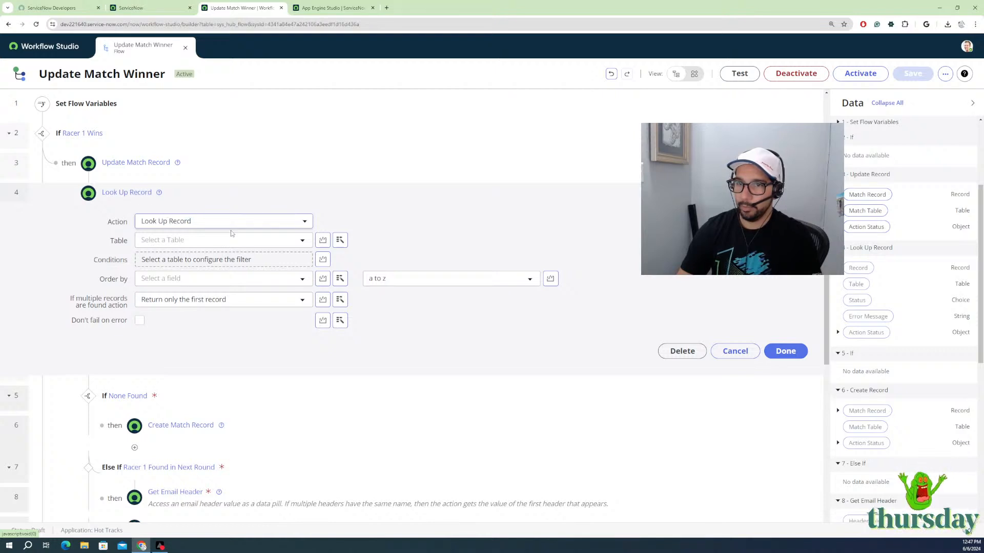
Step: Set the Look Up Record action's table to Match [x_407566_hot_tra_0_match]
{"action": "left_click", "coordinate": [199, 244]}
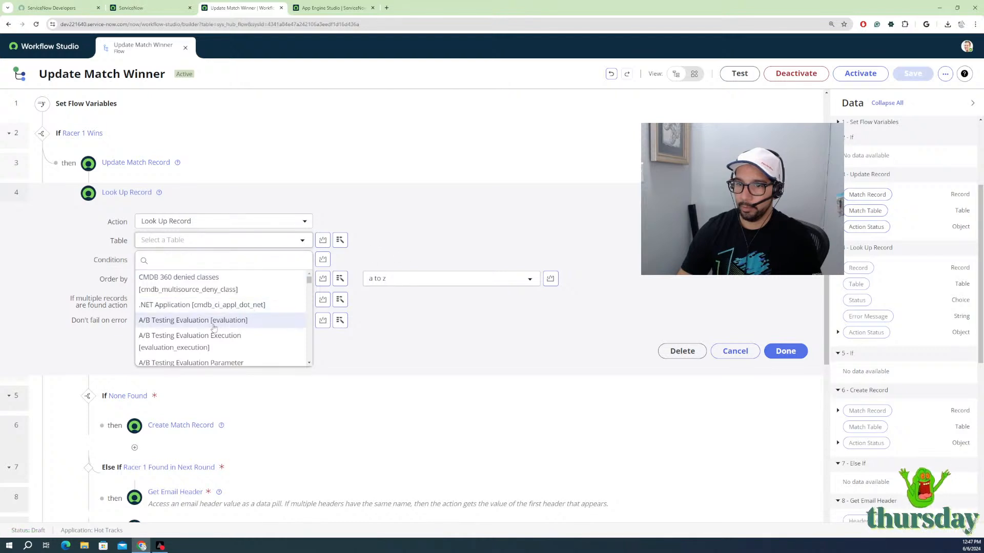
{"action": "scroll", "coordinate": [215, 330], "scroll_direction": "down", "scroll_amount": 1}
{"action": "scroll", "coordinate": [214, 330], "scroll_direction": "down", "scroll_amount": 1}
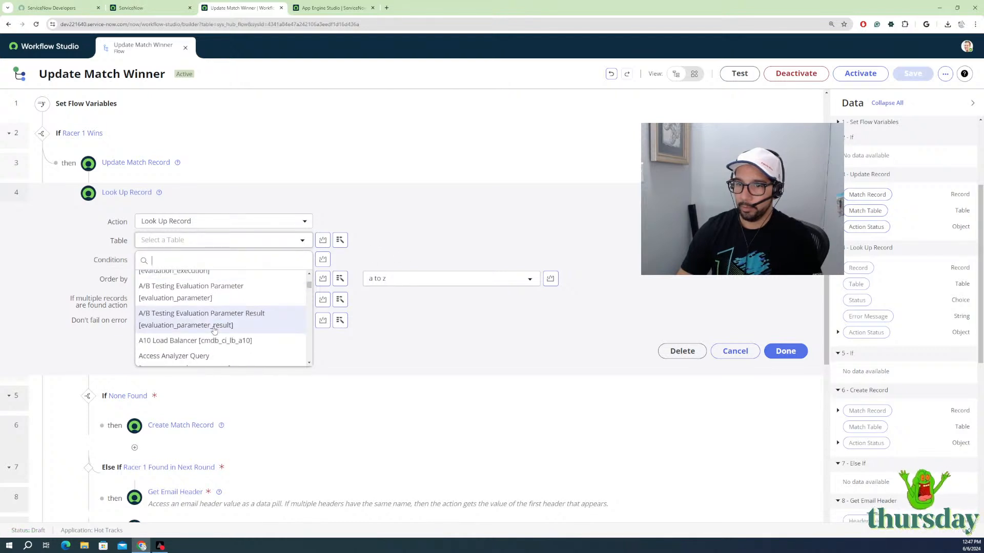
{"action": "type", "text": "ma"}
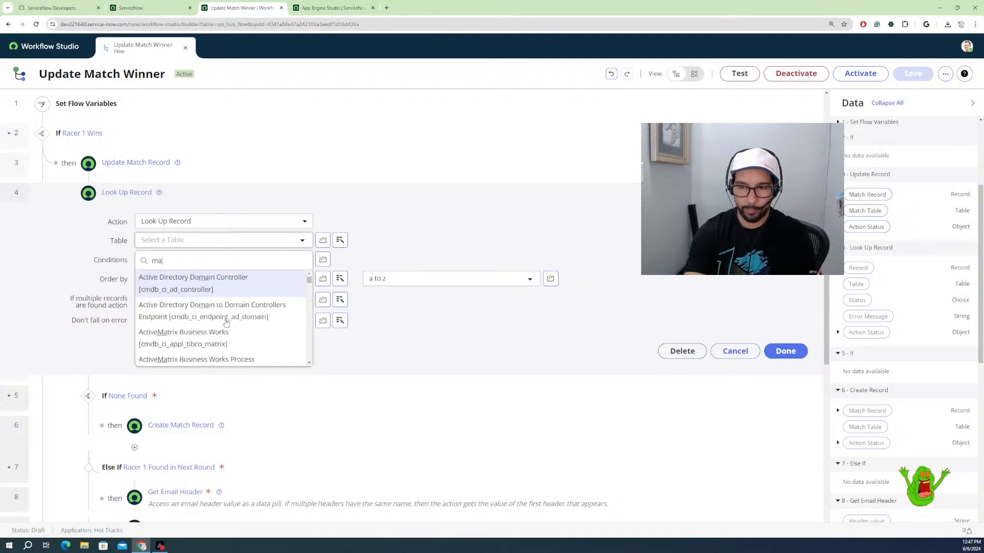
{"action": "type", "text": "tch"}
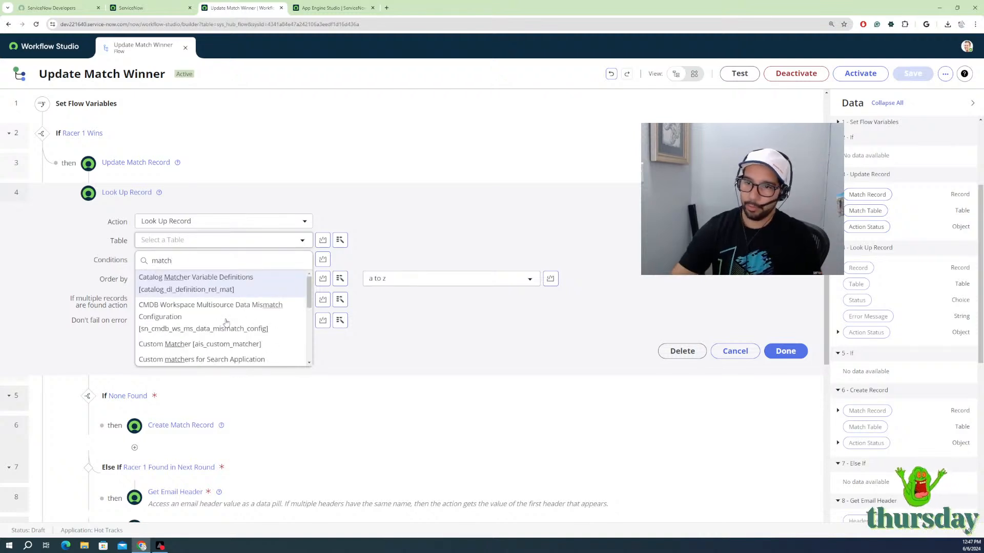
{"action": "scroll", "coordinate": [226, 318], "scroll_direction": "down", "scroll_amount": 1}
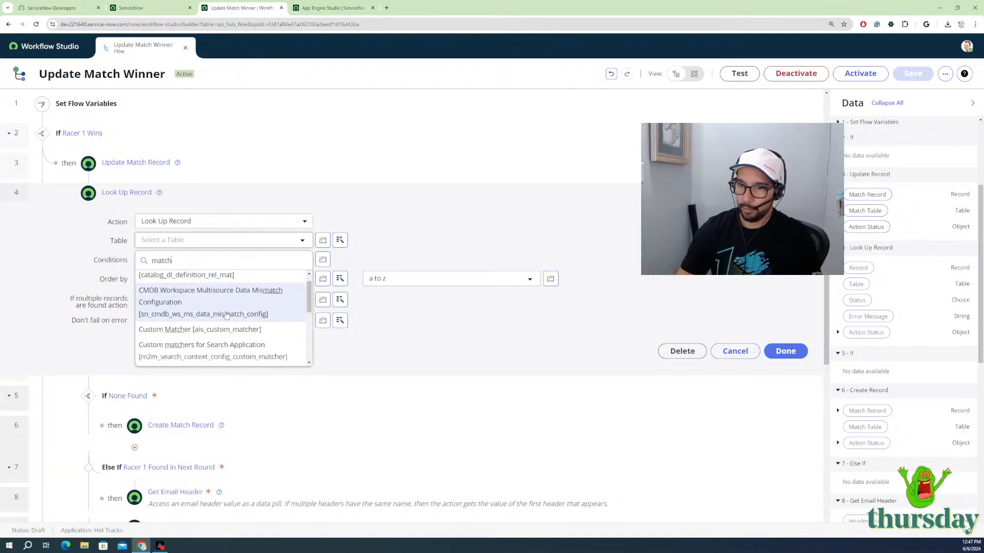
{"action": "scroll", "coordinate": [226, 315], "scroll_direction": "down", "scroll_amount": 3}
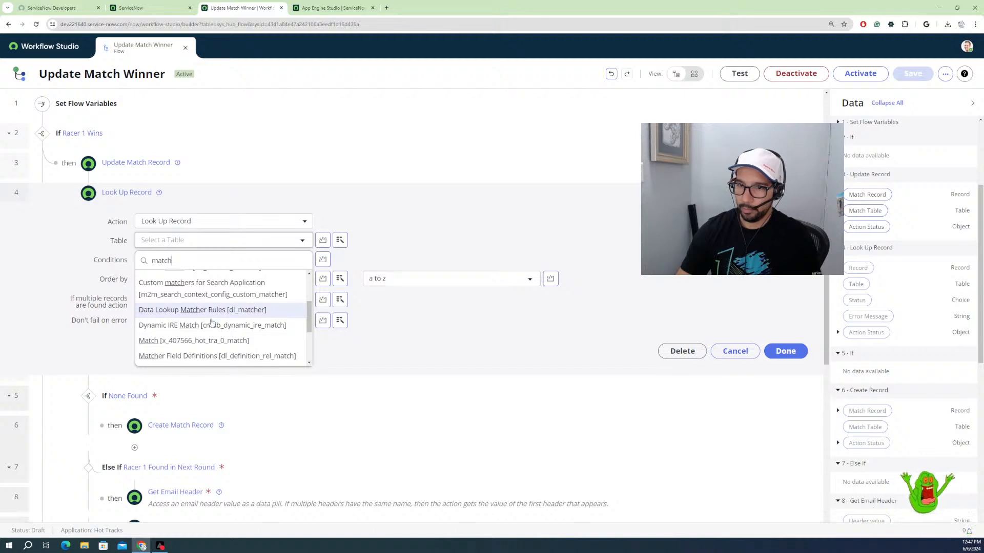
{"action": "left_click", "coordinate": [194, 341]}
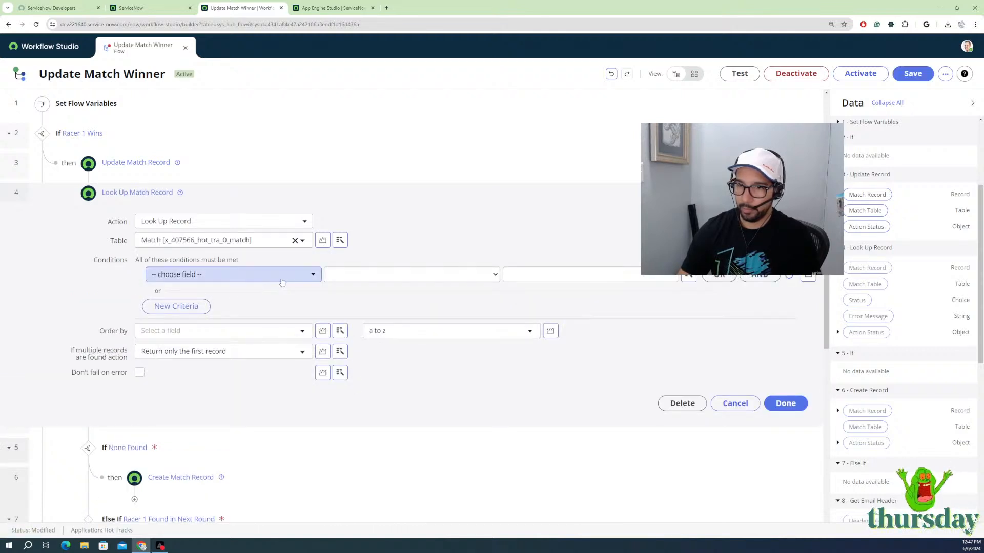
Step: Add a look-up condition that Round is the Next Round flow variable
{"action": "left_click", "coordinate": [282, 275]}
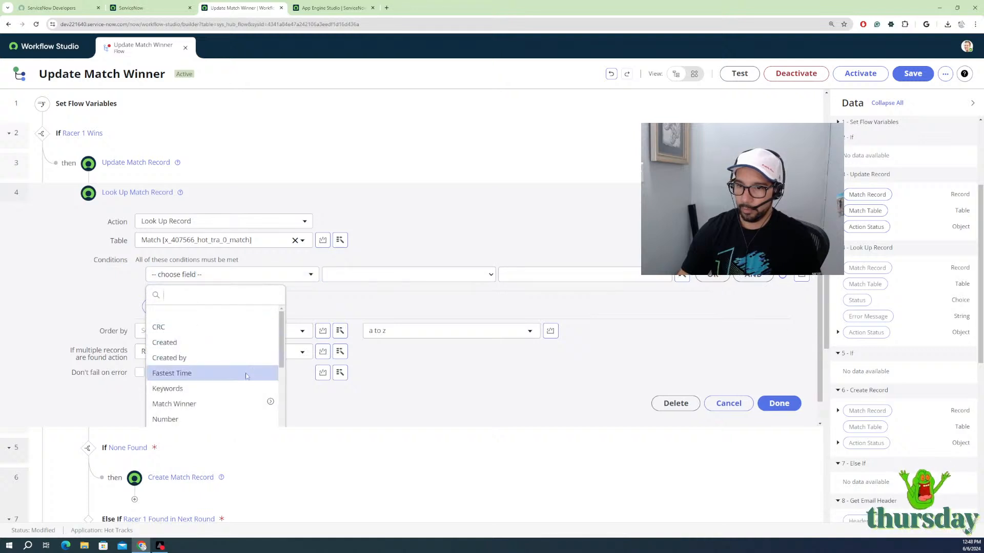
{"action": "scroll", "coordinate": [220, 367], "scroll_direction": "down", "scroll_amount": 1}
{"action": "scroll", "coordinate": [220, 367], "scroll_direction": "down", "scroll_amount": 1}
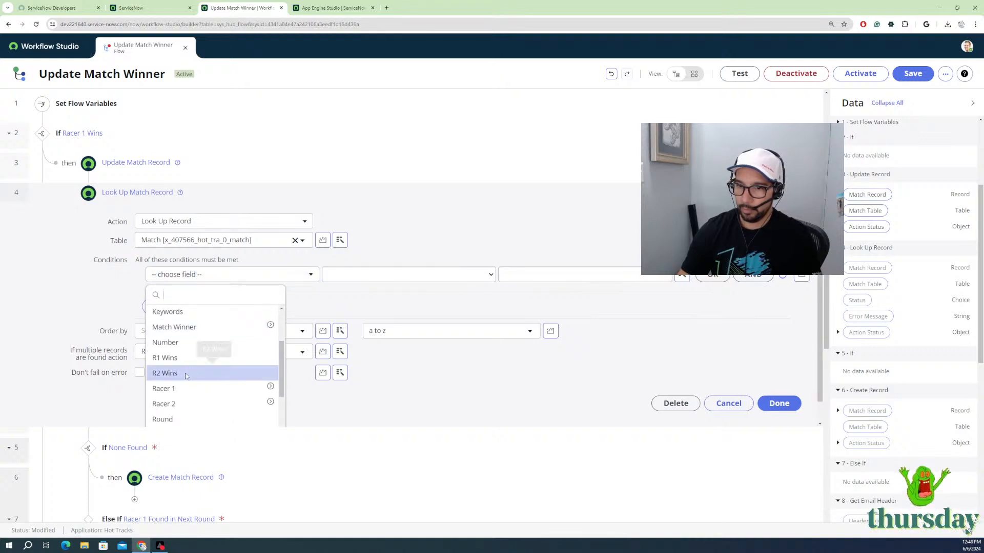
{"action": "left_click", "coordinate": [169, 418]}
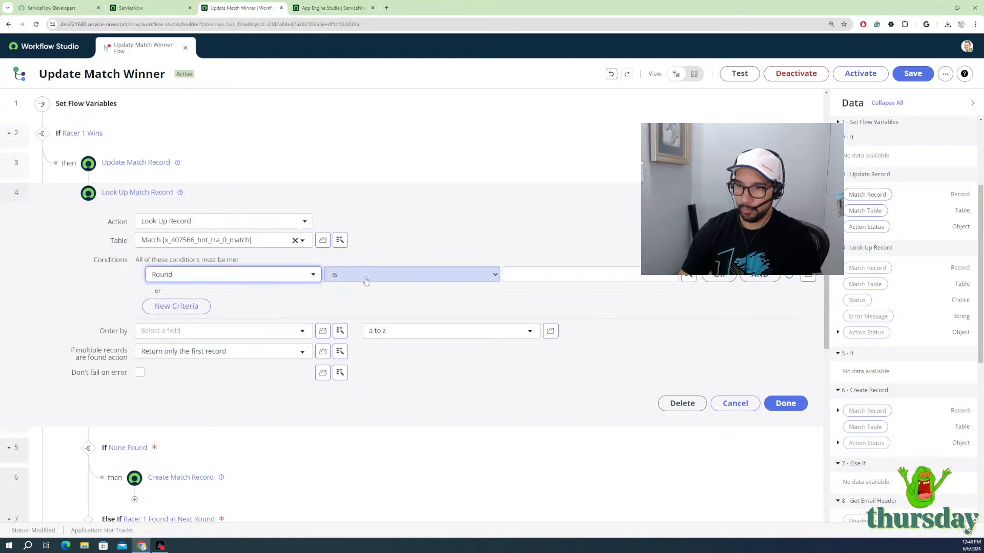
{"action": "left_click", "coordinate": [513, 270]}
{"action": "scroll", "coordinate": [890, 165], "scroll_direction": "up", "scroll_amount": 3}
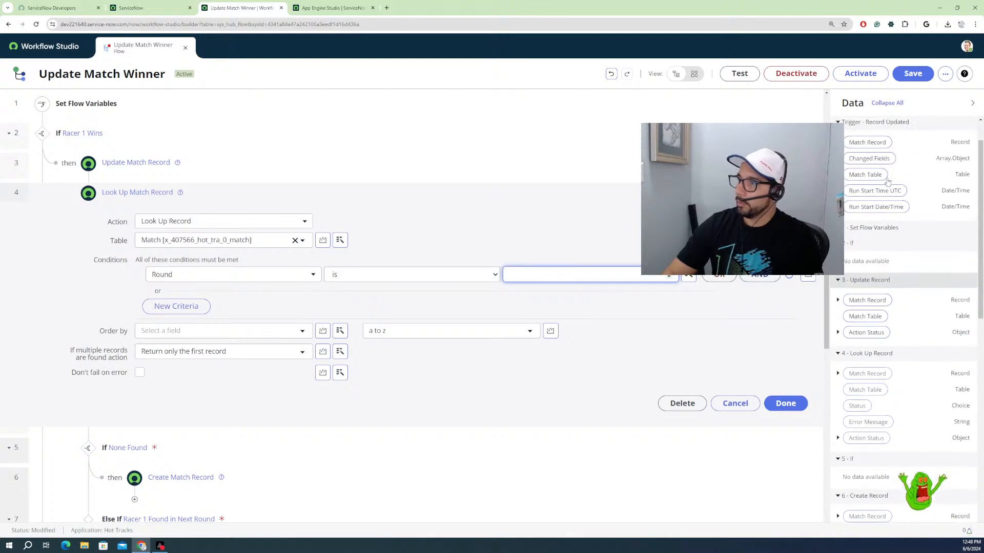
{"action": "left_click_drag", "start_coordinate": [865, 144], "coordinate": [576, 275]}
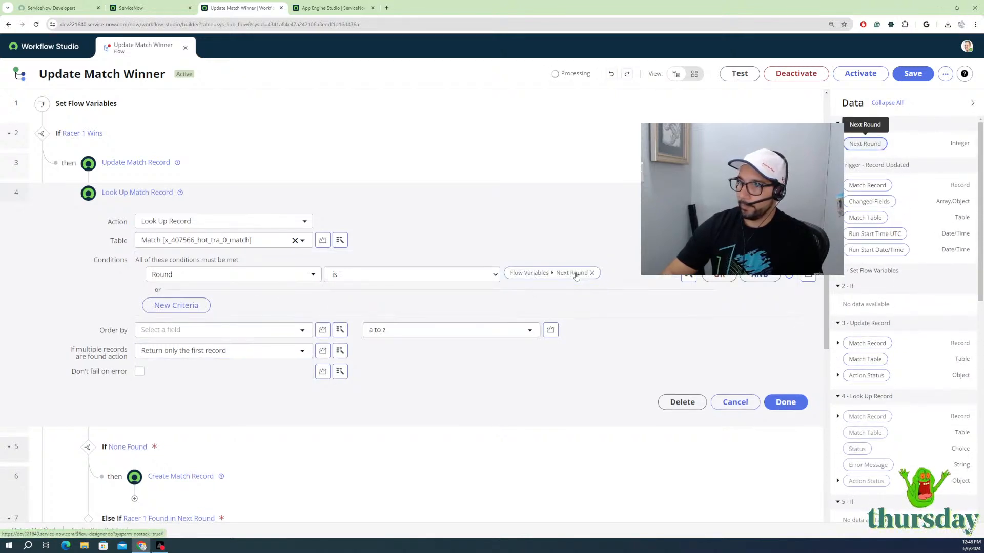
Step: Add a second look-up condition to step 4 requiring that Racer 1 is not empty
{"action": "left_click", "coordinate": [759, 278]}
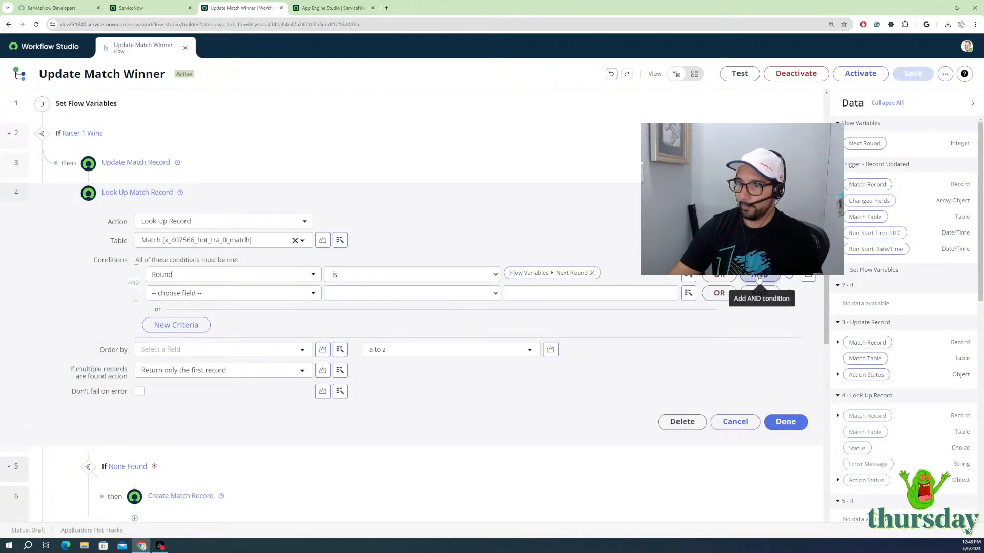
{"action": "left_click", "coordinate": [314, 294]}
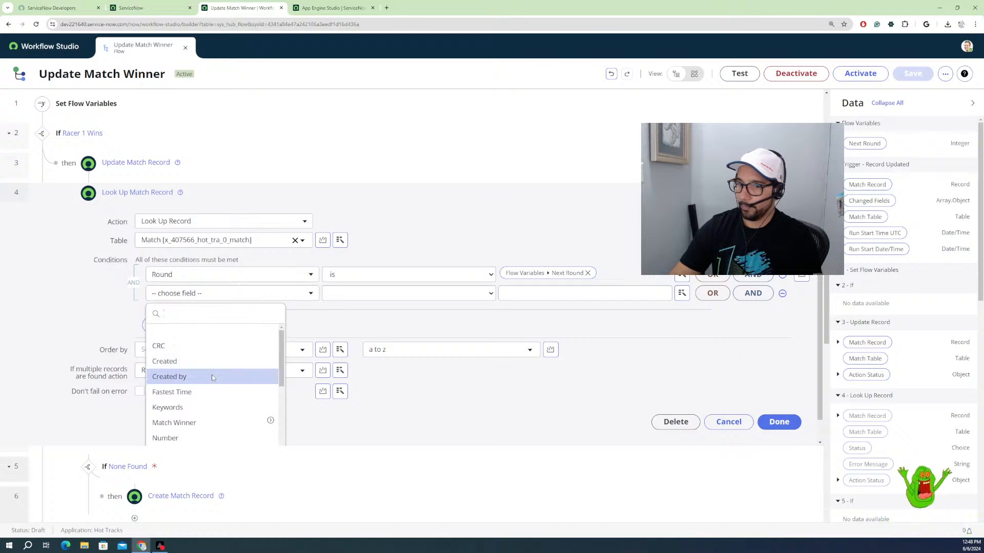
{"action": "scroll", "coordinate": [208, 380], "scroll_direction": "down", "scroll_amount": 3}
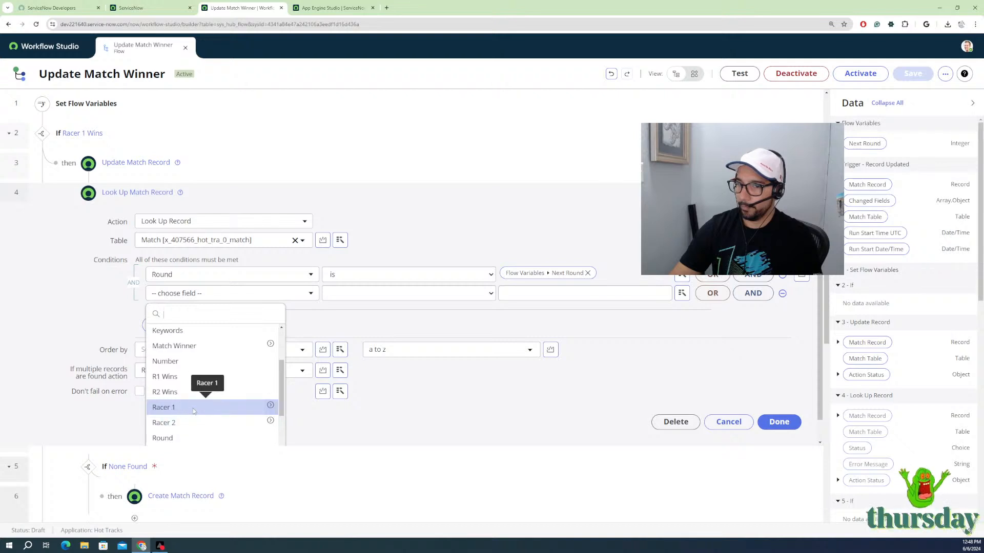
{"action": "left_click", "coordinate": [211, 407]}
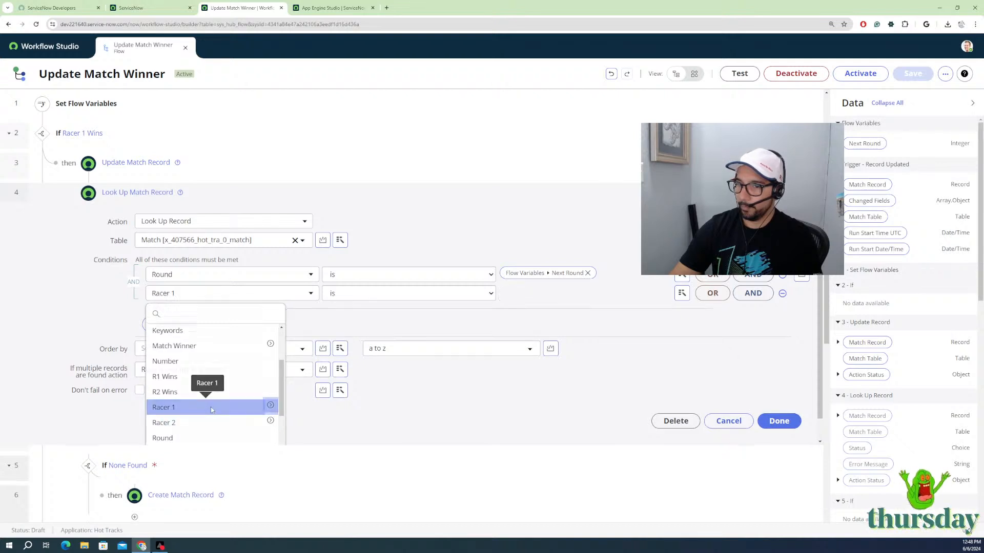
{"action": "left_click", "coordinate": [377, 294]}
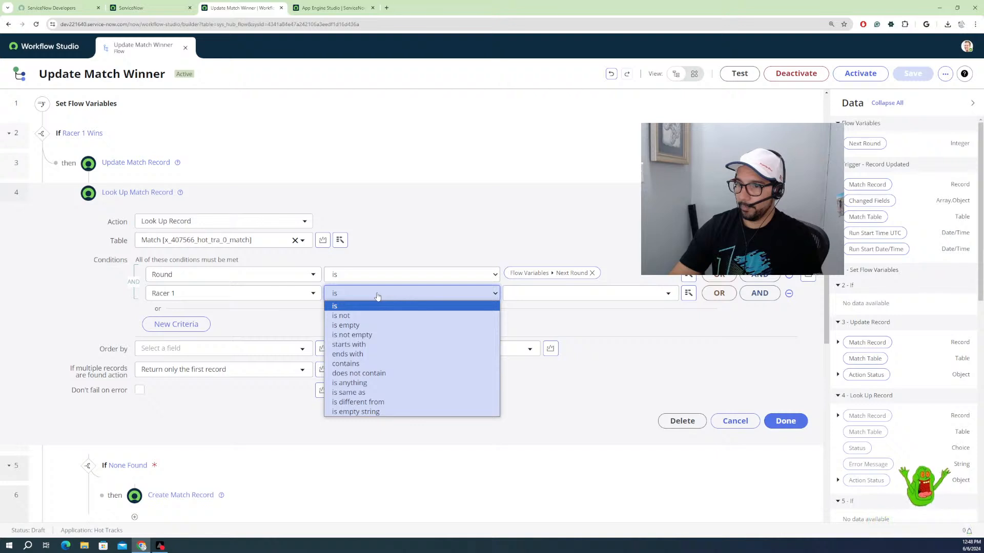
{"action": "left_click", "coordinate": [372, 336]}
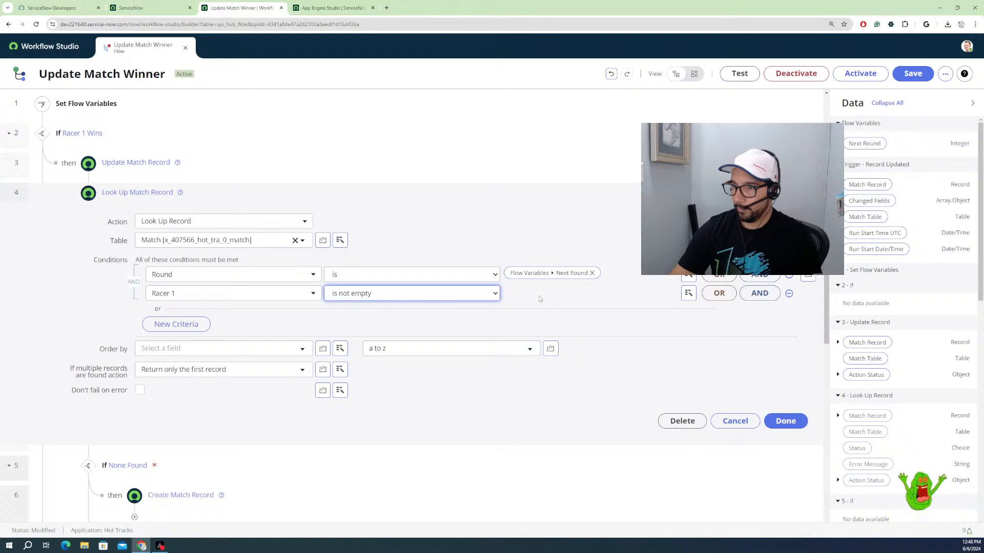
Step: Add a third look-up condition to step 4 requiring that Racer 2 is empty
{"action": "left_click", "coordinate": [759, 293]}
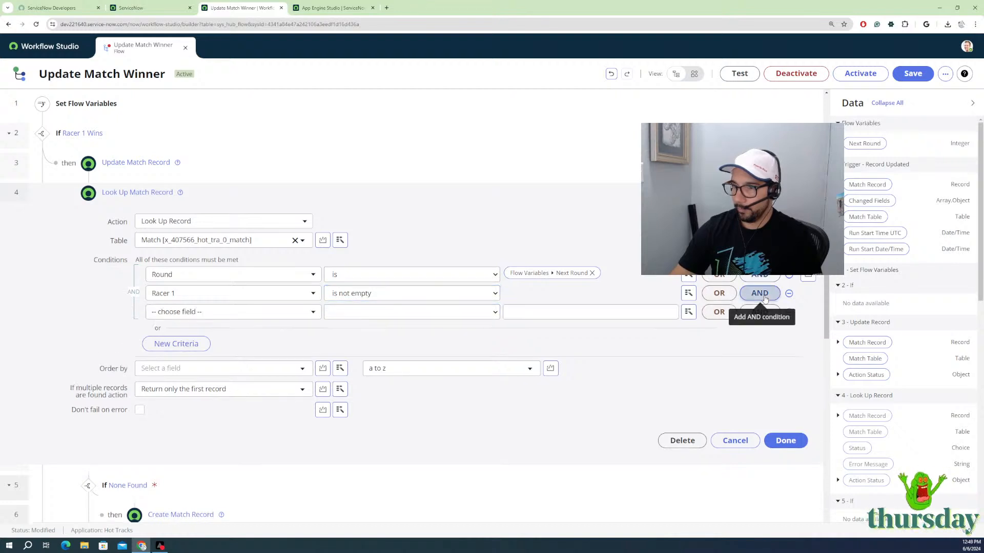
{"action": "left_click", "coordinate": [197, 312]}
{"action": "scroll", "coordinate": [169, 413], "scroll_direction": "down", "scroll_amount": 2}
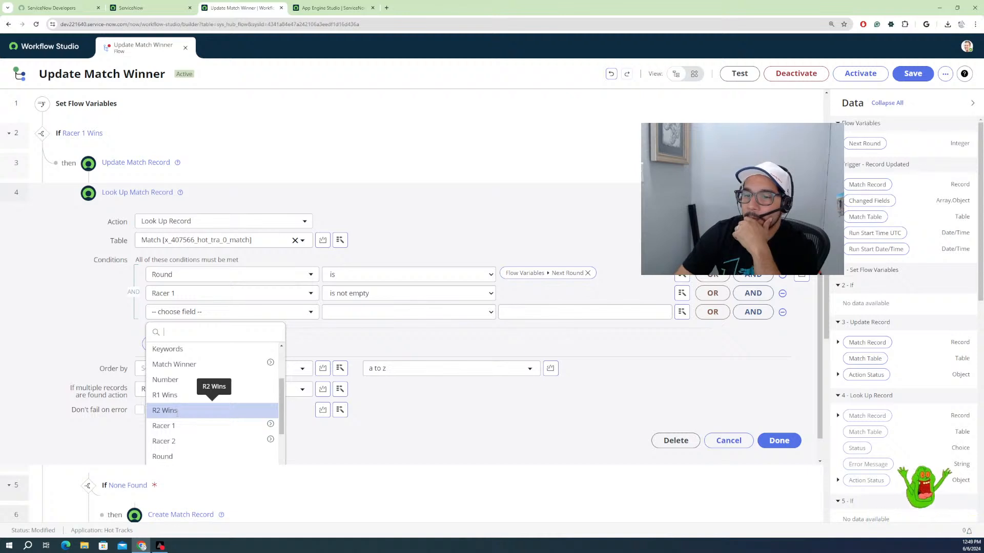
{"action": "left_click", "coordinate": [199, 438]}
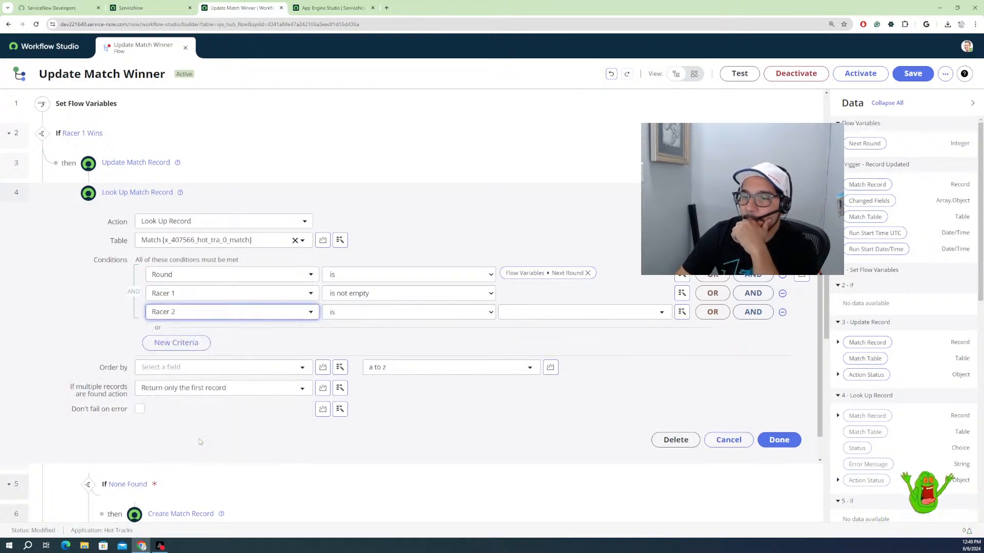
{"action": "left_click", "coordinate": [390, 316]}
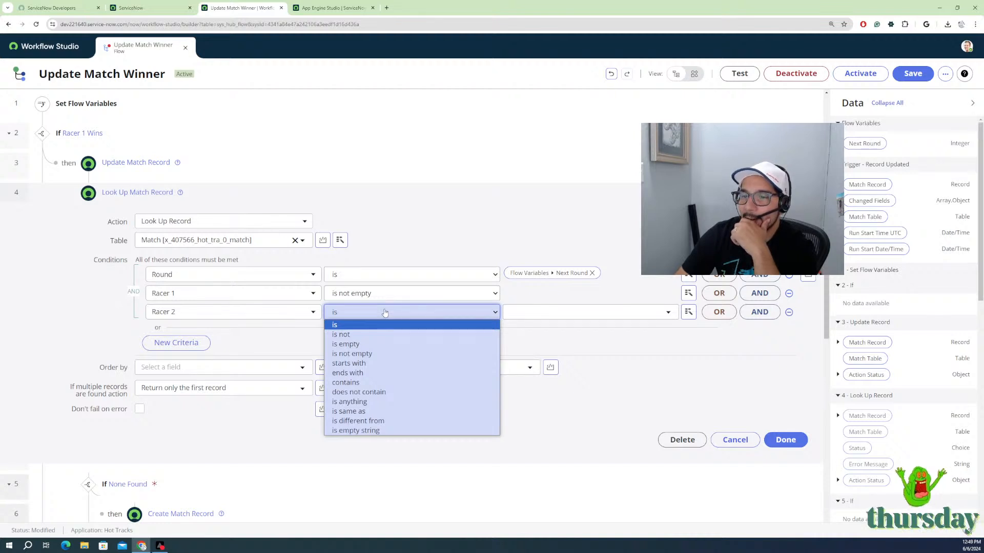
{"action": "left_click", "coordinate": [385, 346]}
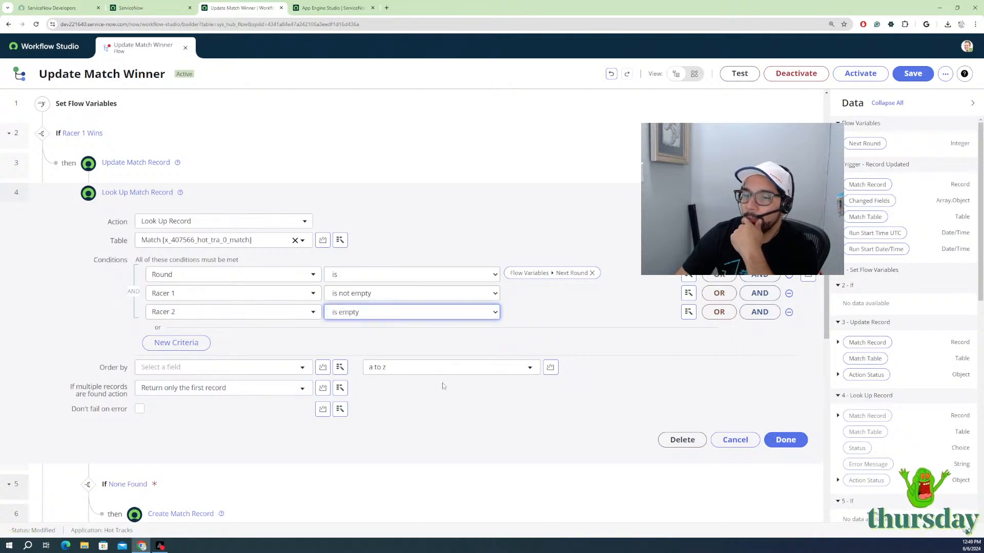
Step: Keep "Return only the first record" for multiple matches and close the Look Up Record settings
{"action": "left_click", "coordinate": [248, 391]}
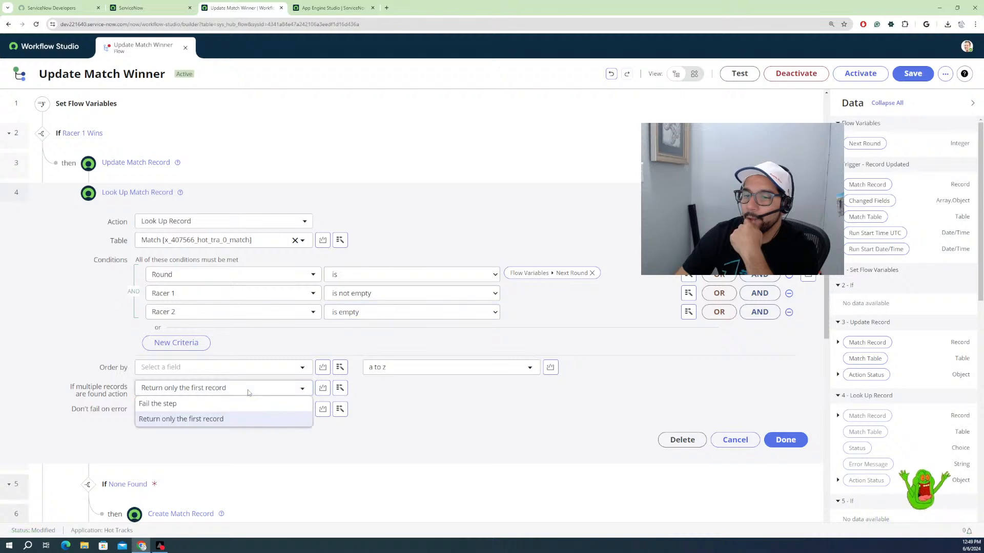
{"action": "left_click", "coordinate": [398, 417]}
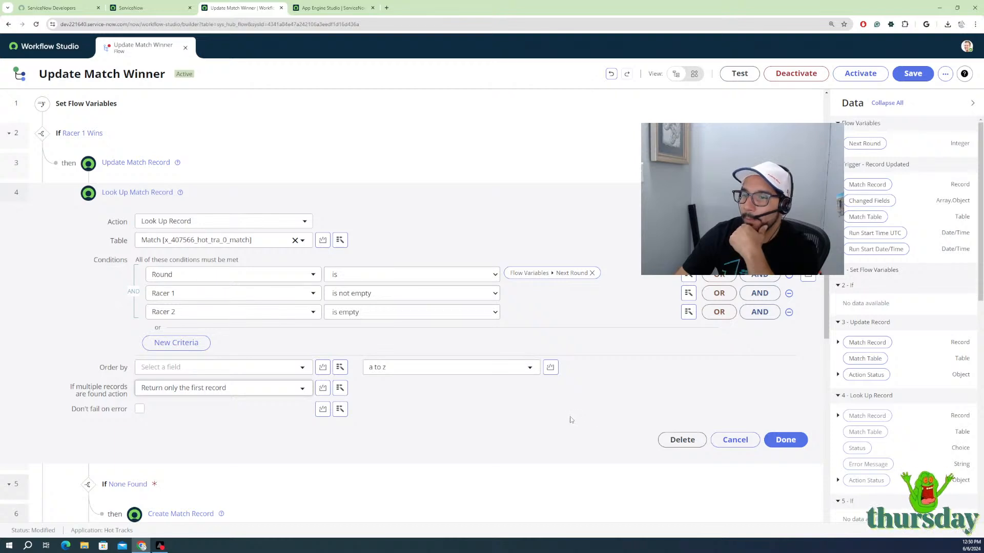
{"action": "left_click", "coordinate": [736, 441]}
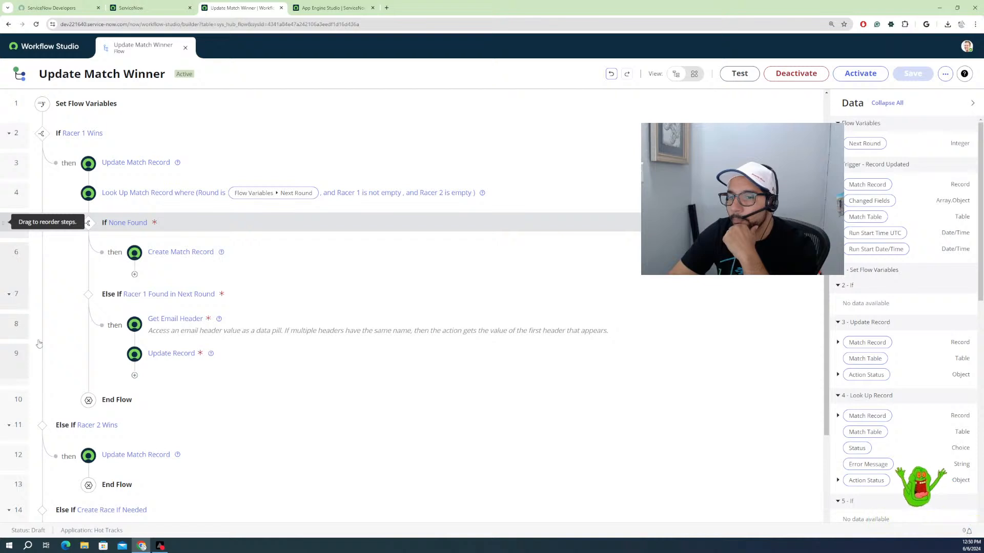
{"action": "left_click_drag", "start_coordinate": [39, 343], "coordinate": [79, 357]}
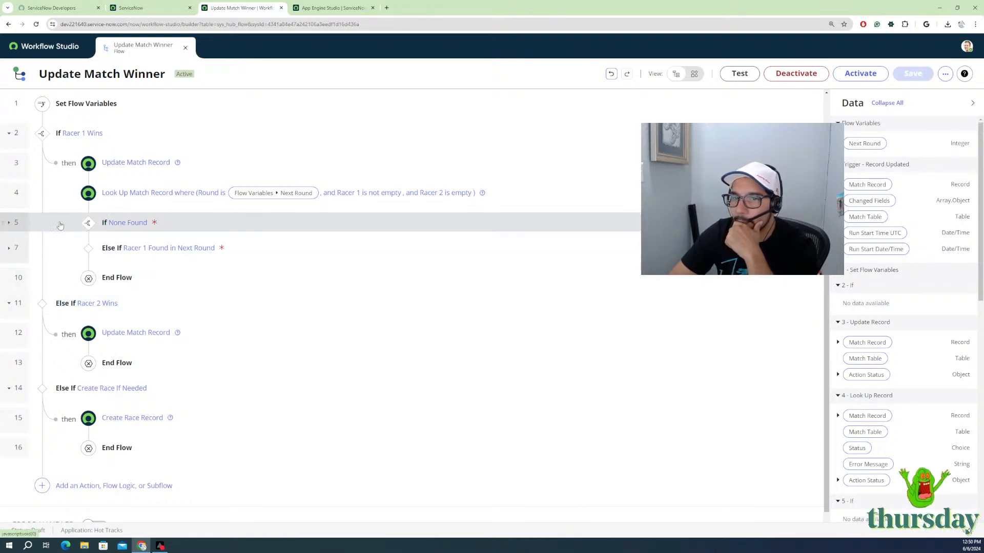
{"action": "left_click", "coordinate": [106, 227]}
{"action": "left_click", "coordinate": [137, 227]}
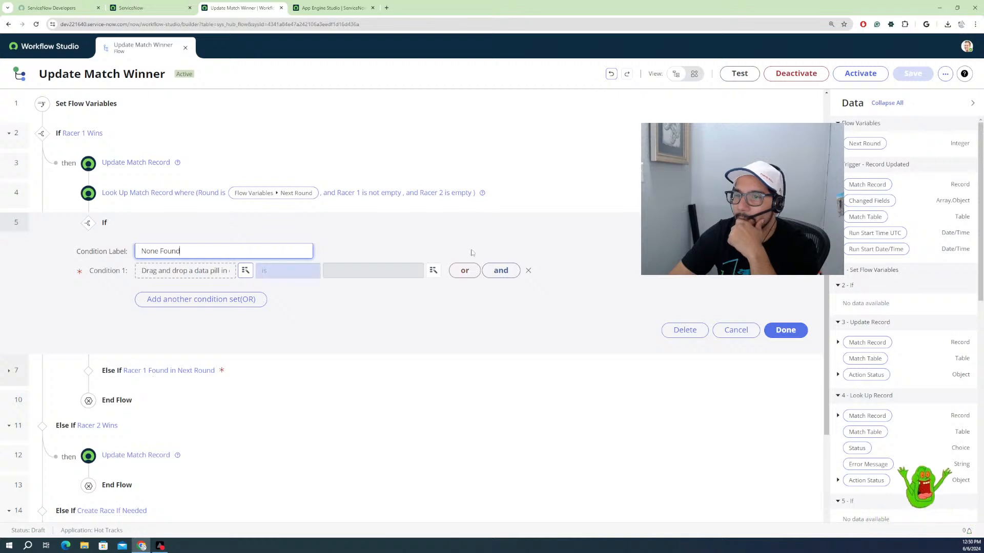
{"action": "left_click", "coordinate": [610, 74]}
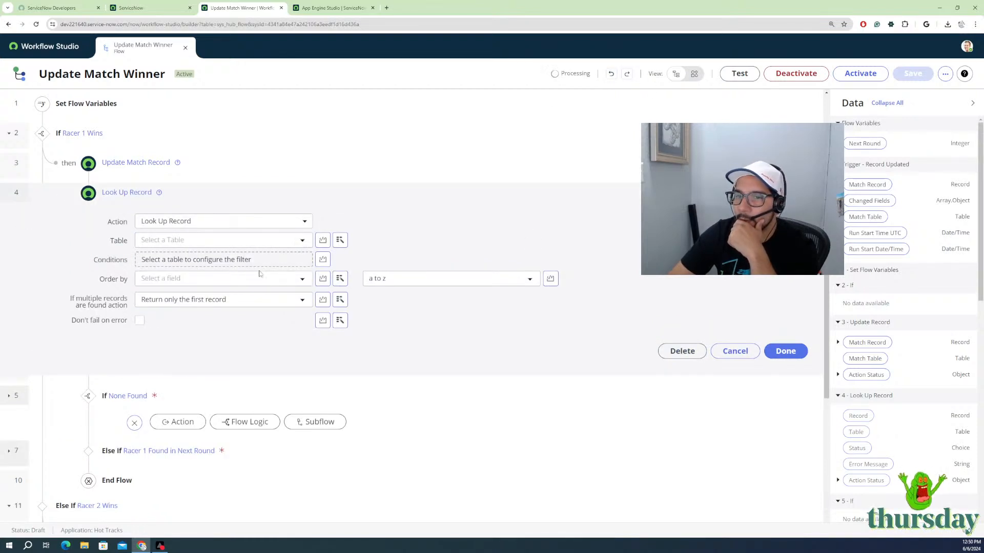
{"action": "left_click", "coordinate": [639, 199]}
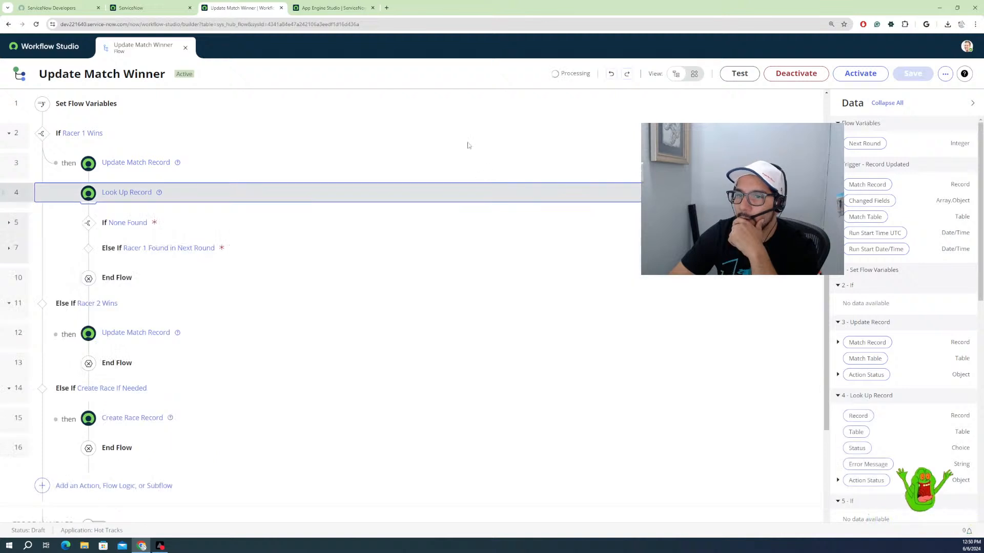
{"action": "left_click", "coordinate": [114, 190]}
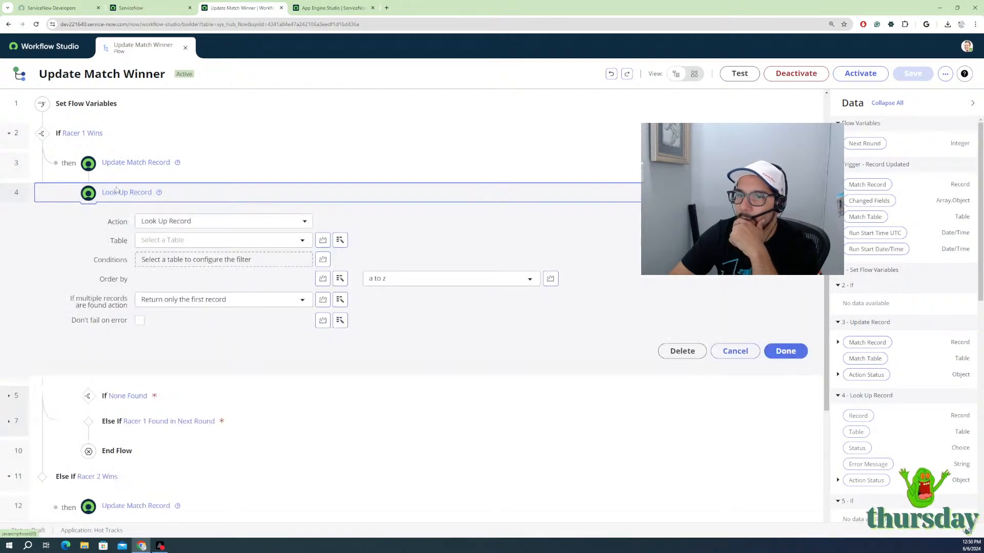
{"action": "left_click", "coordinate": [627, 76]}
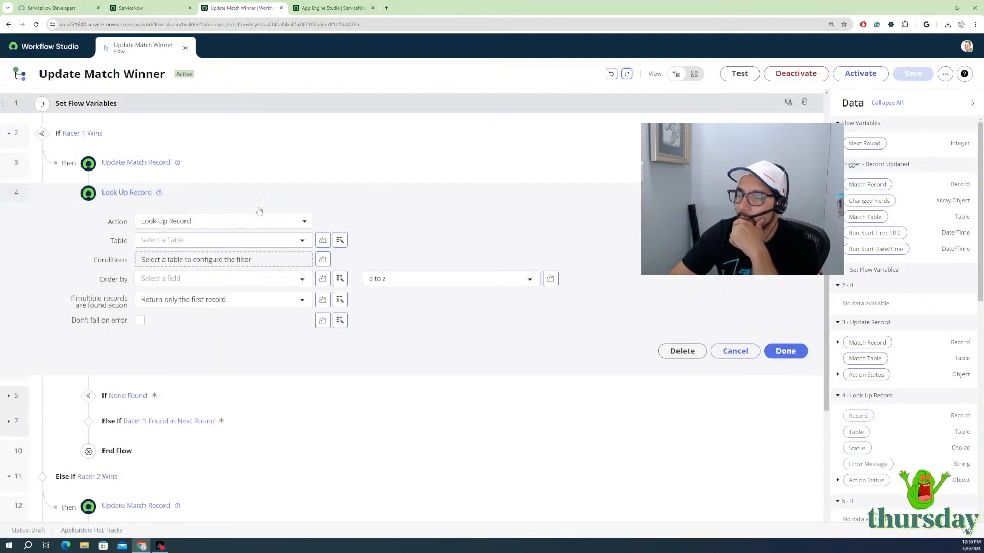
{"action": "left_click", "coordinate": [162, 190]}
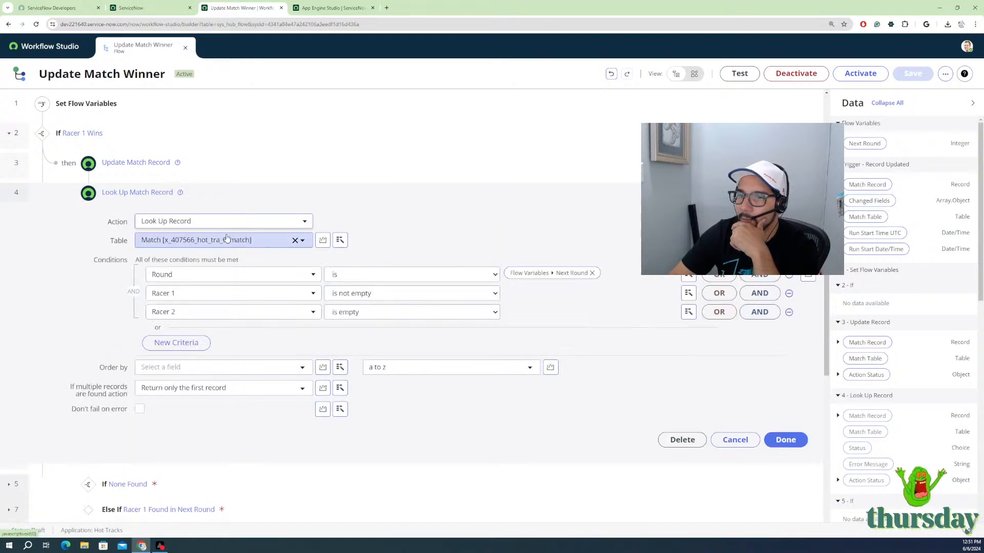
{"action": "left_click", "coordinate": [785, 440]}
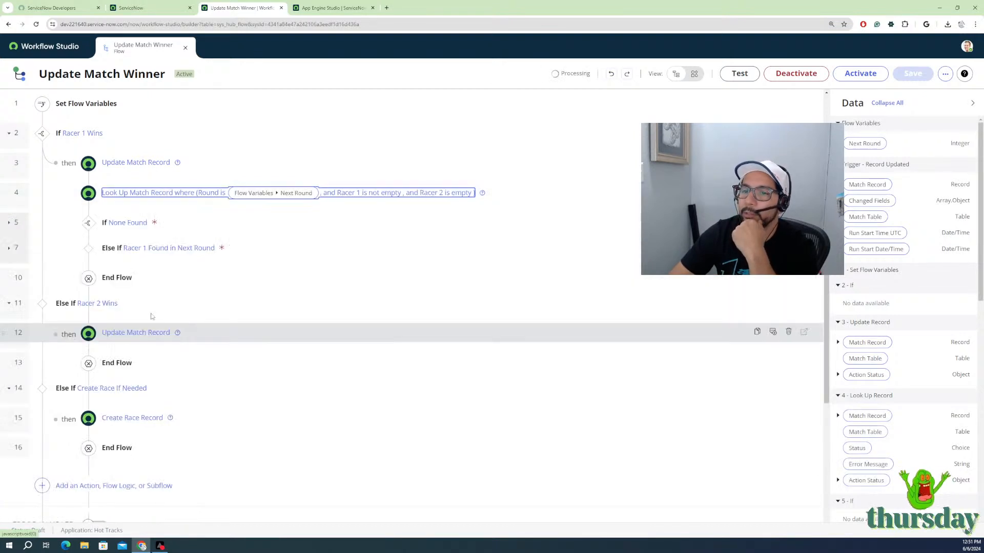
Step: Delete the "None Found" If block together with its "Racer 1 Found in Next Round" branch beneath the match look-up
{"action": "left_click", "coordinate": [125, 223]}
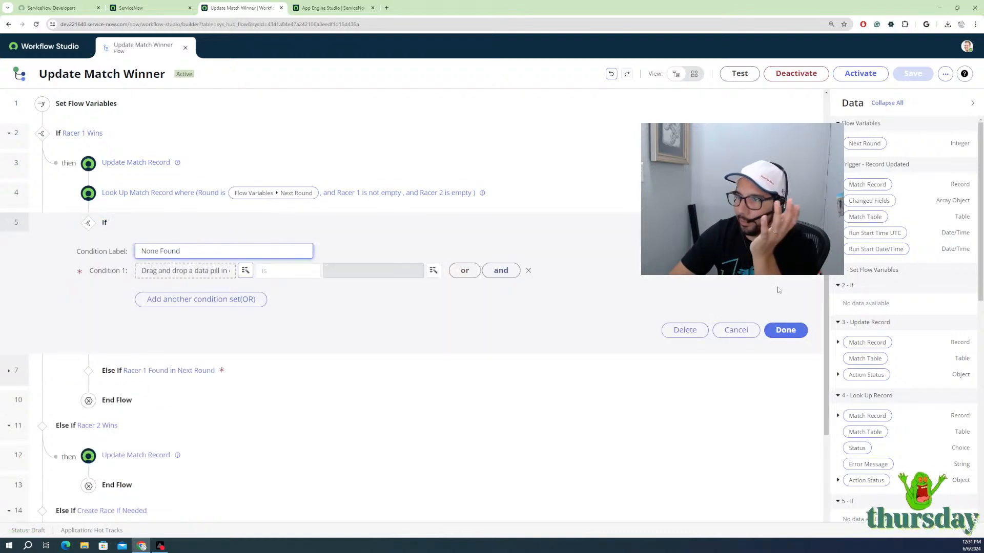
{"action": "left_click", "coordinate": [684, 330]}
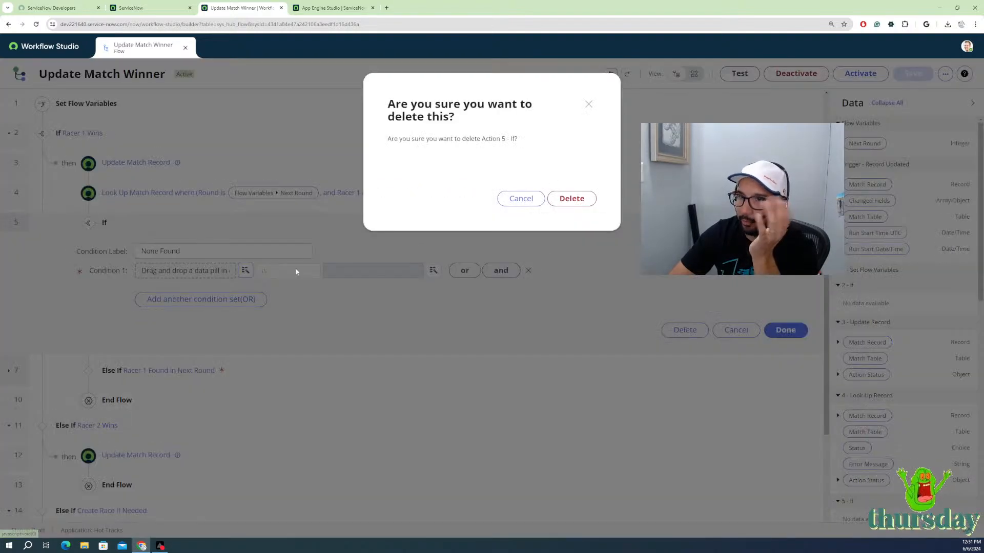
{"action": "left_click", "coordinate": [561, 203]}
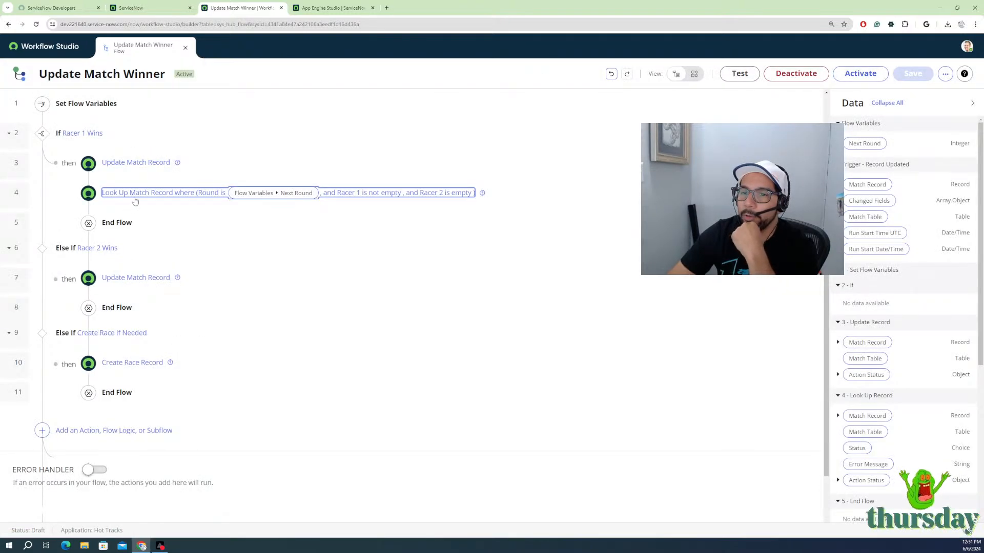
Step: Insert an If flow logic after the match look-up in the Racer 1 Wins branch and label it "Update for Racer 2"
{"action": "scroll", "coordinate": [132, 200], "scroll_direction": "up", "scroll_amount": 1}
{"action": "left_click", "coordinate": [155, 236]}
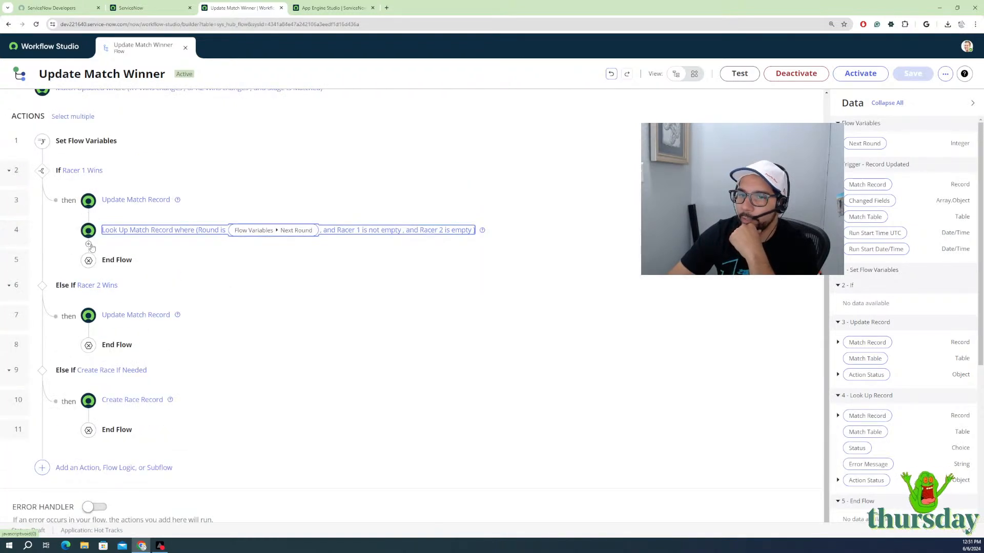
{"action": "left_click", "coordinate": [88, 246]}
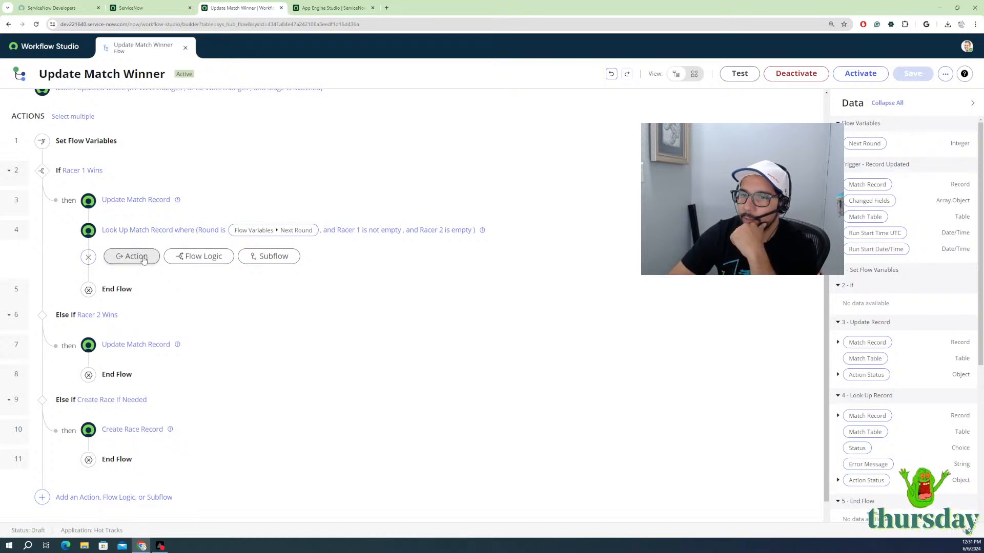
{"action": "left_click", "coordinate": [202, 257]}
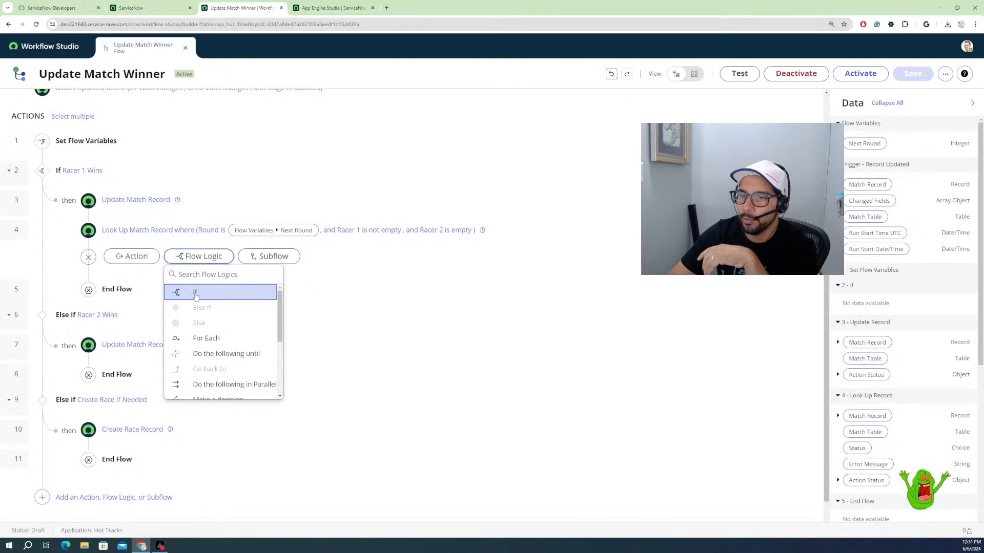
{"action": "left_click", "coordinate": [195, 292]}
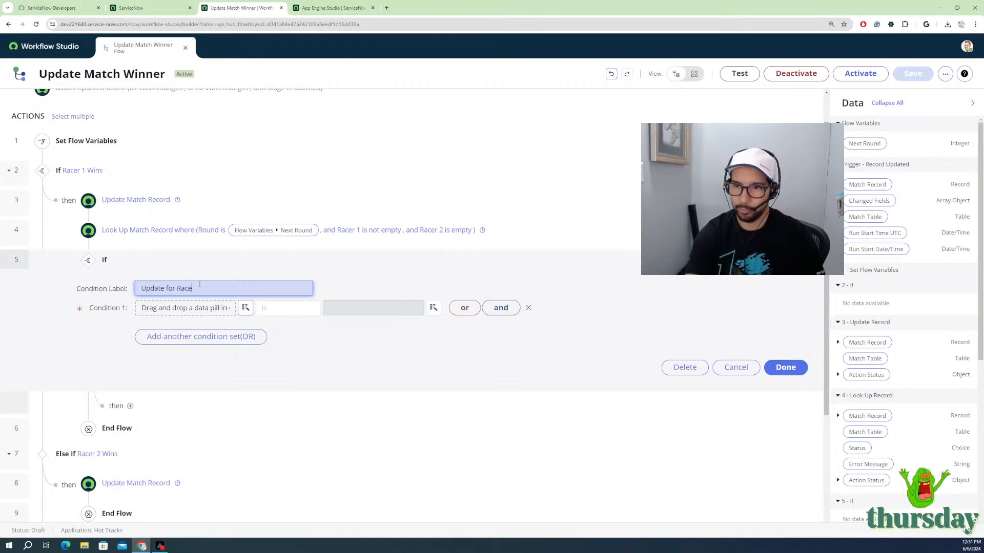
{"action": "type", "text": "r 2"}
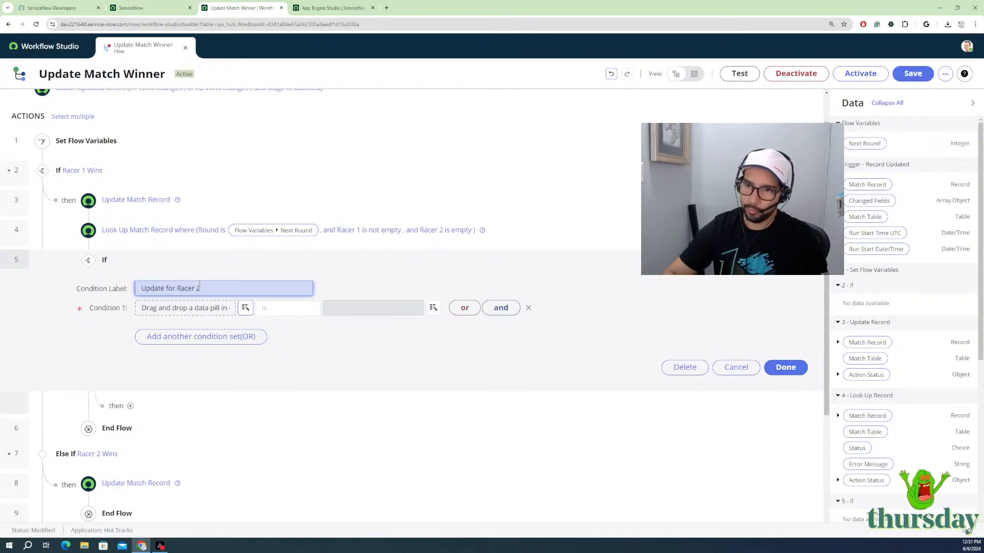
Step: Set the "Update for Racer 2" condition to step 4's looked-up Match Record is not empty and close the If settings
{"action": "left_click", "coordinate": [299, 366]}
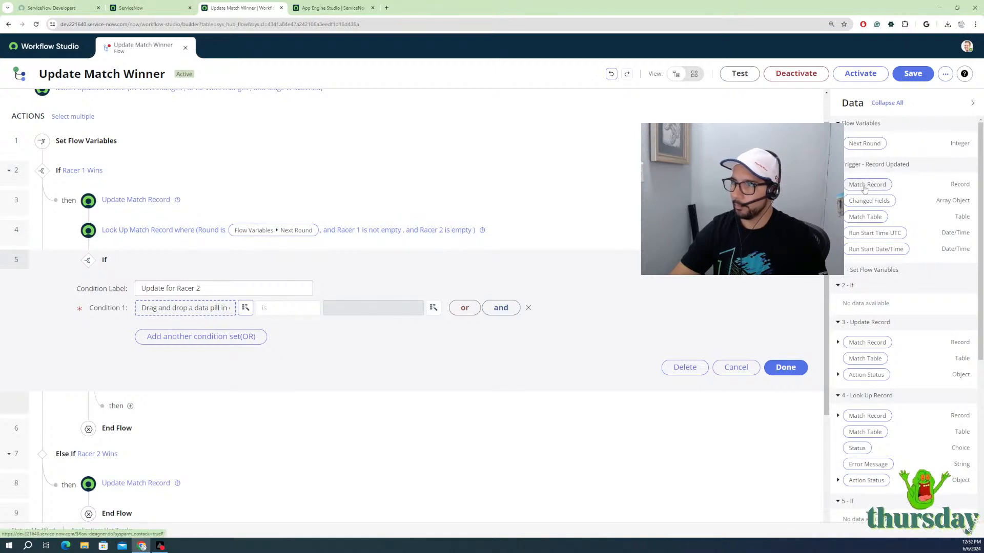
{"action": "left_click_drag", "start_coordinate": [875, 249], "coordinate": [878, 292]}
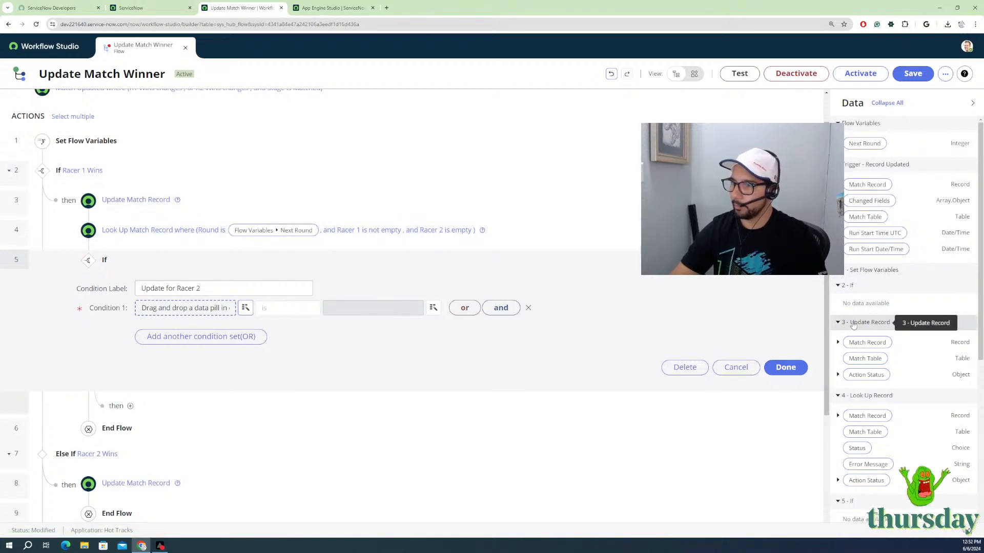
{"action": "scroll", "coordinate": [868, 401], "scroll_direction": "down", "scroll_amount": 1}
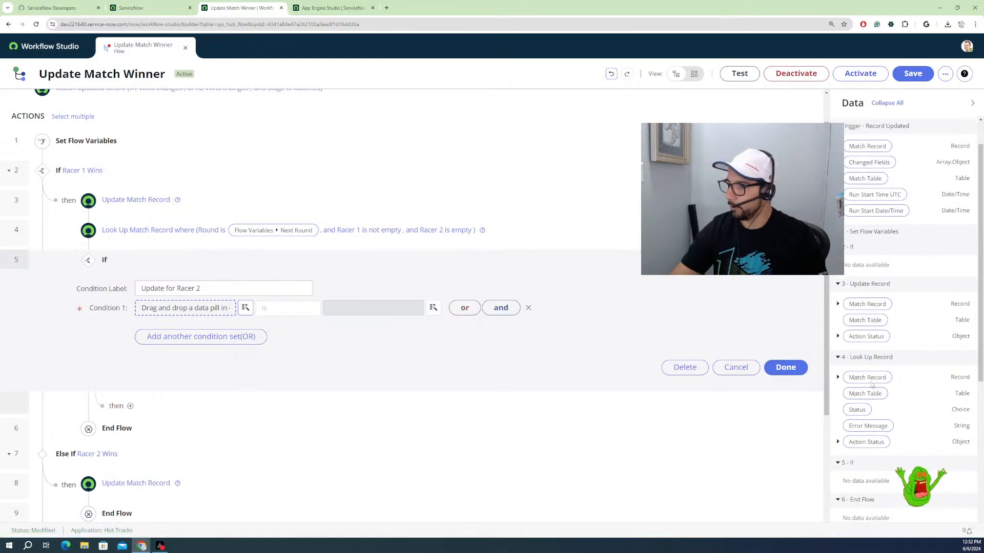
{"action": "left_click_drag", "start_coordinate": [867, 378], "coordinate": [201, 313]}
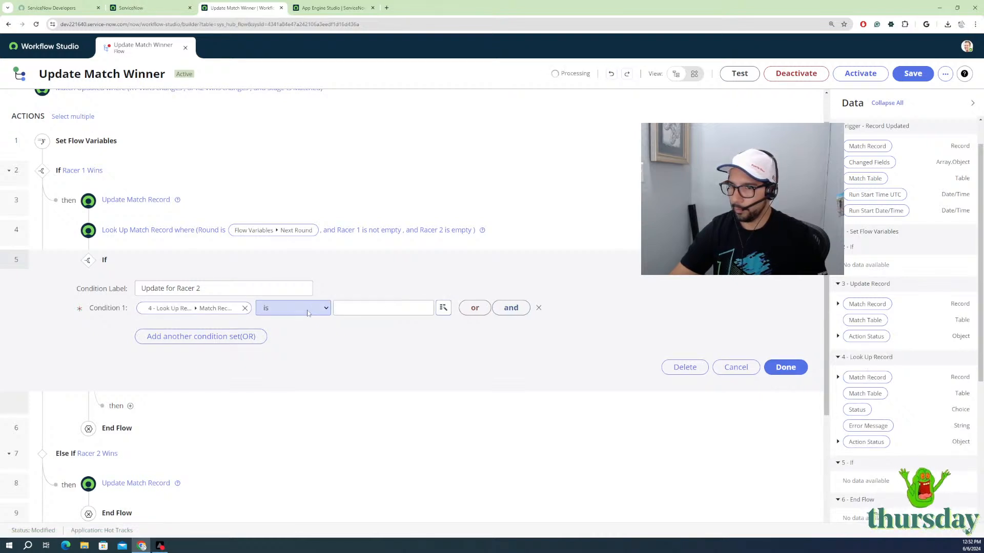
{"action": "left_click", "coordinate": [307, 310]}
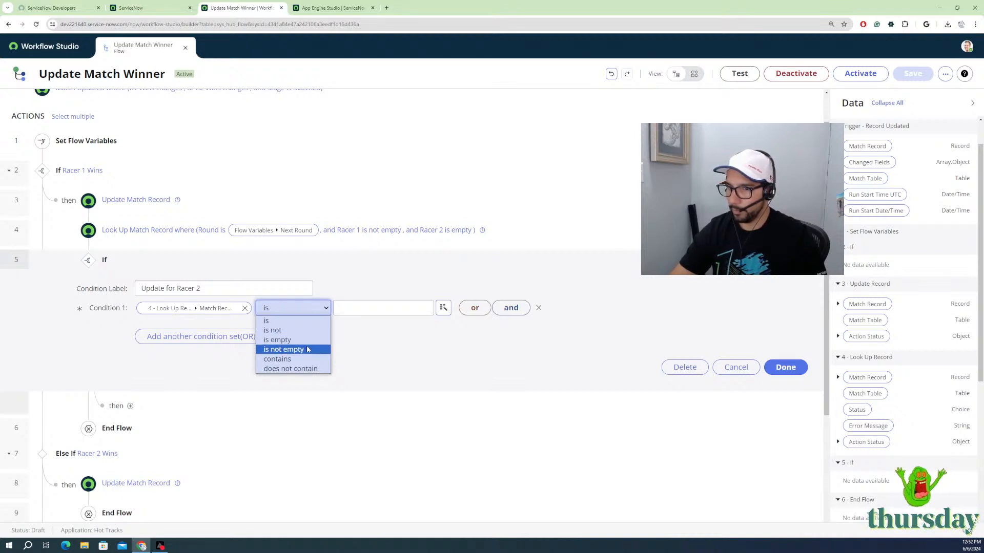
{"action": "left_click", "coordinate": [307, 350]}
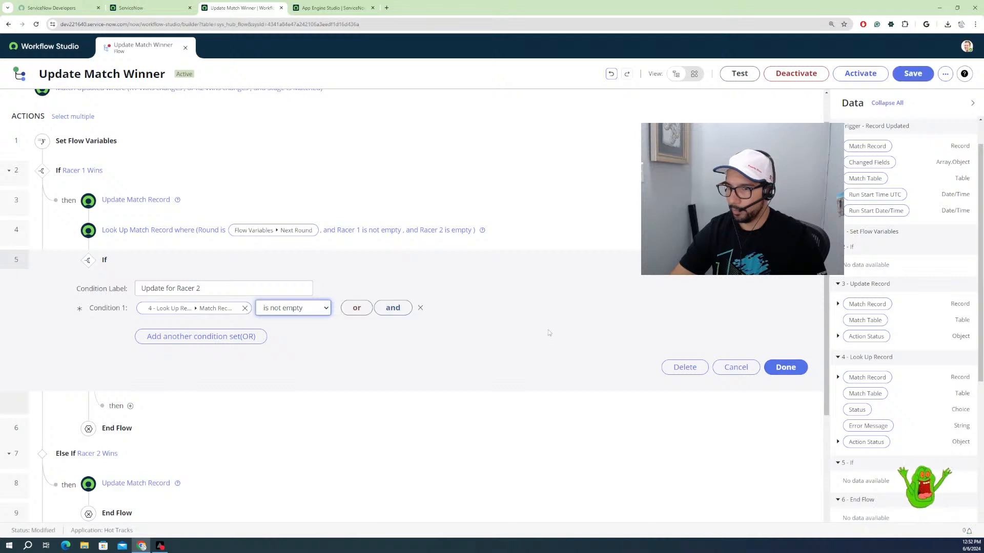
{"action": "left_click", "coordinate": [784, 367]}
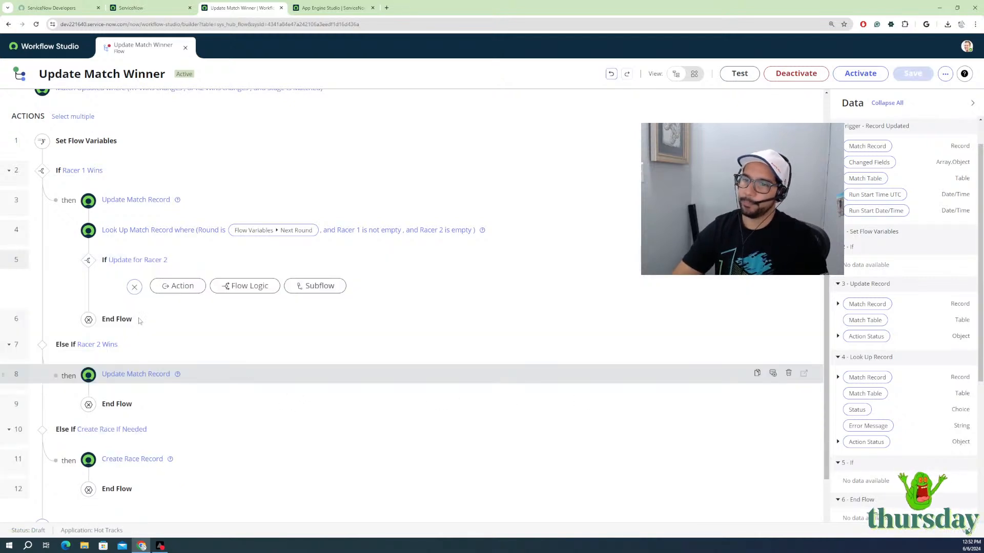
Step: Add an Update Record action under "Update for Racer 2" targeting step 4's Match Record, with a blank field value row
{"action": "left_click", "coordinate": [176, 286]}
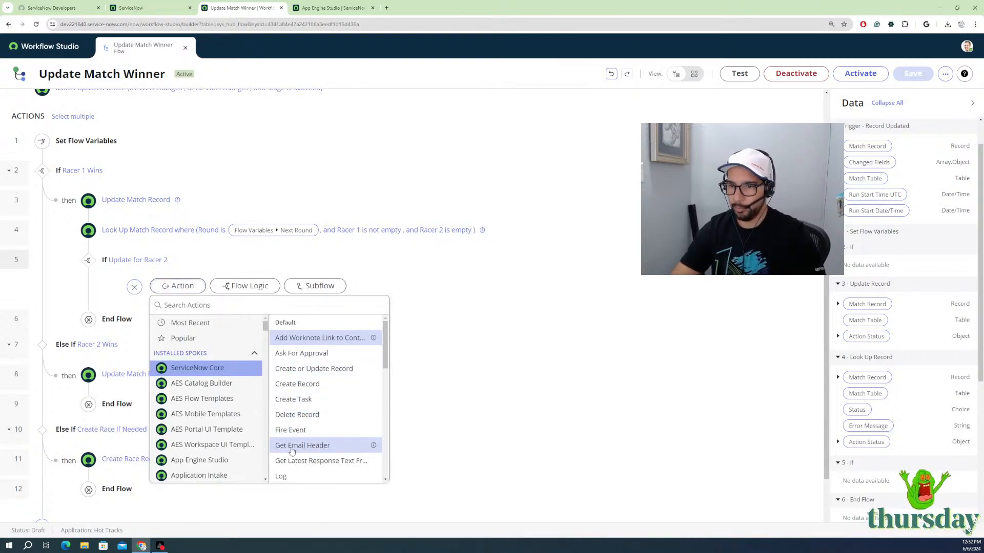
{"action": "scroll", "coordinate": [295, 449], "scroll_direction": "down", "scroll_amount": 5}
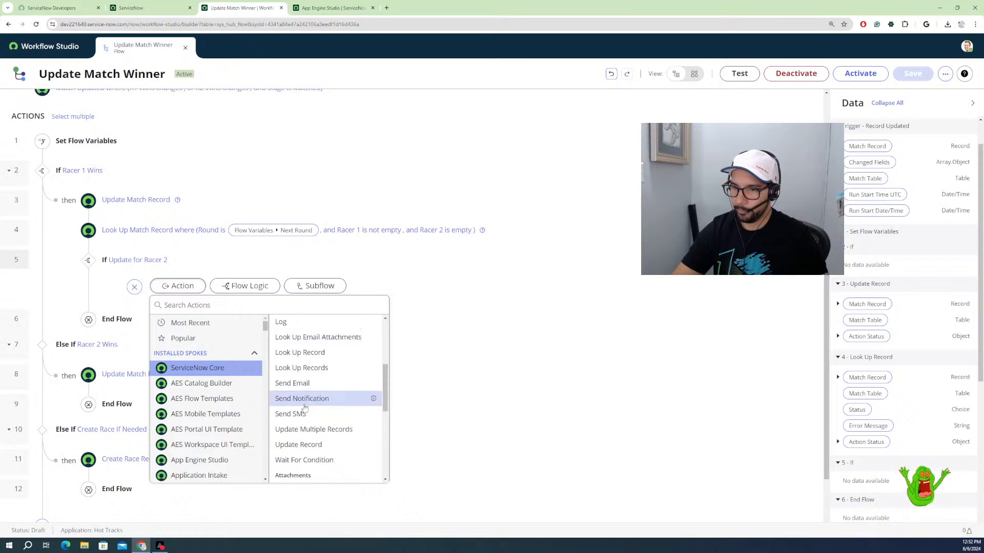
{"action": "left_click", "coordinate": [291, 407]}
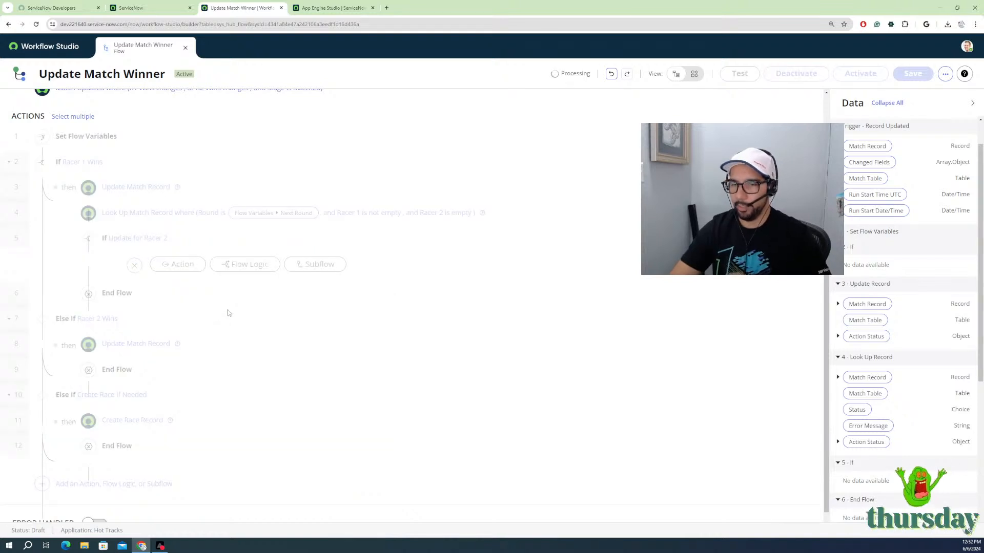
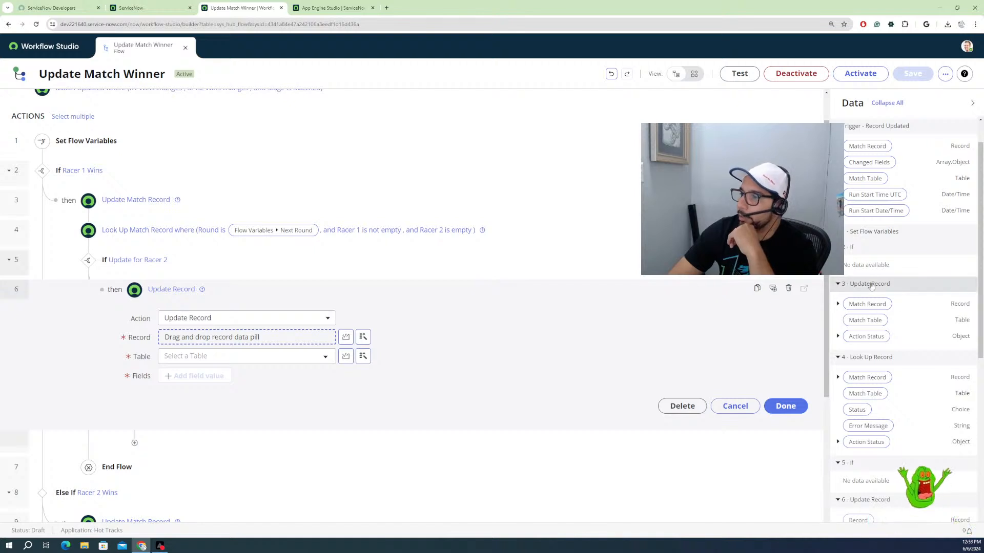
{"action": "left_click_drag", "start_coordinate": [865, 382], "coordinate": [189, 341]}
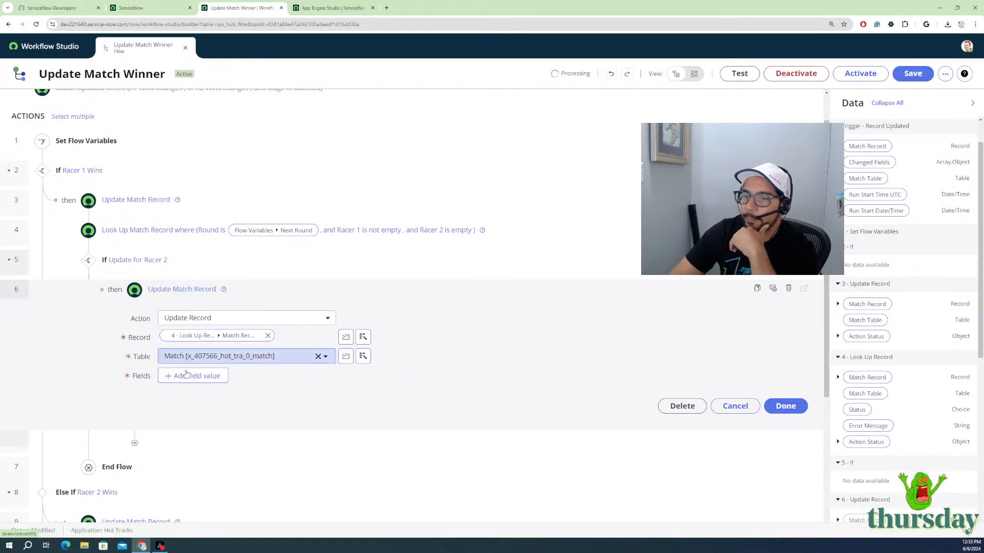
{"action": "left_click", "coordinate": [197, 376]}
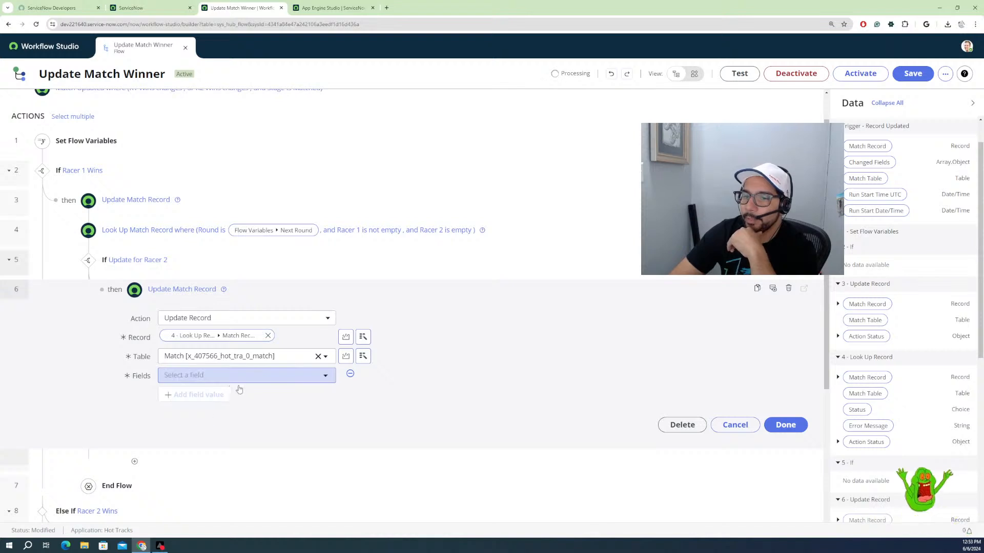
{"action": "left_click", "coordinate": [262, 378]}
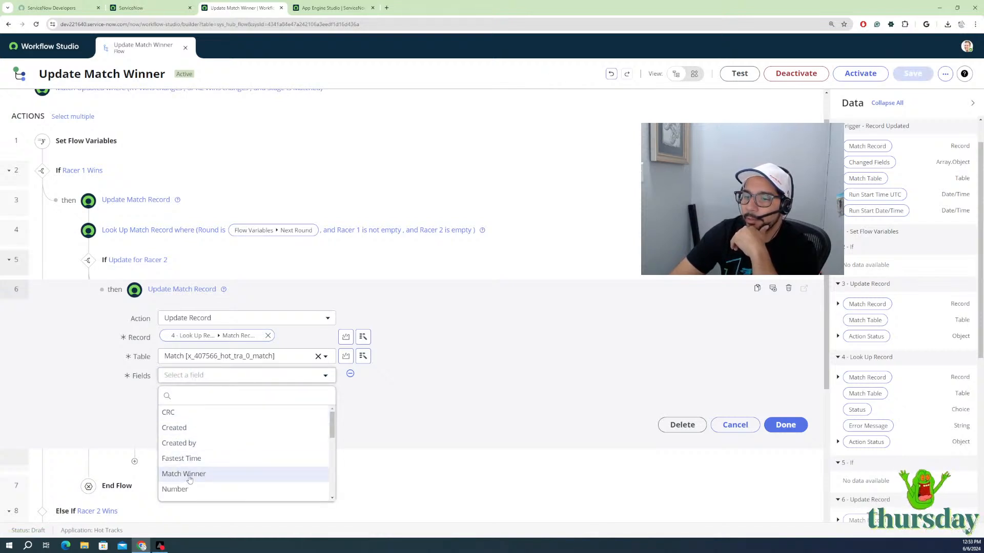
{"action": "scroll", "coordinate": [194, 479], "scroll_direction": "down", "scroll_amount": 3}
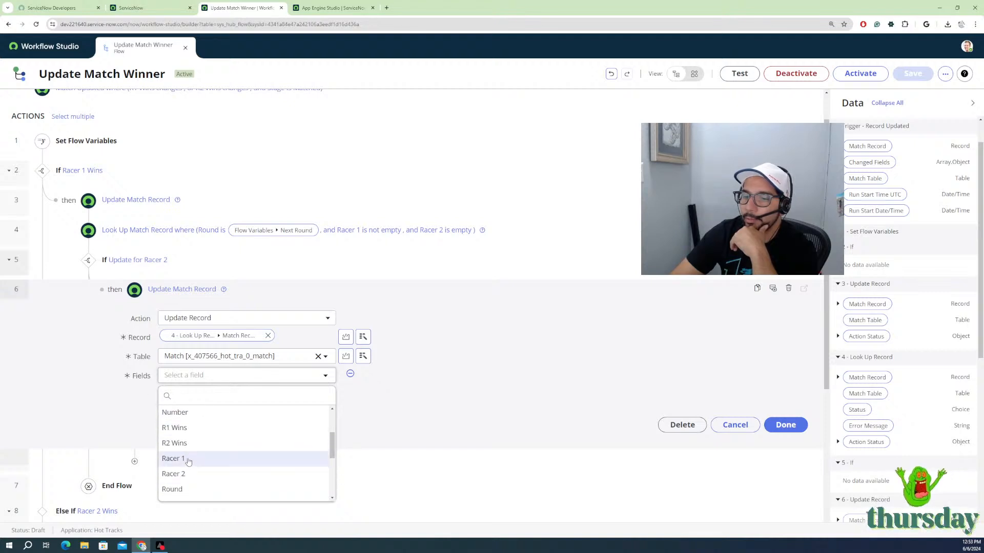
{"action": "left_click", "coordinate": [188, 460]}
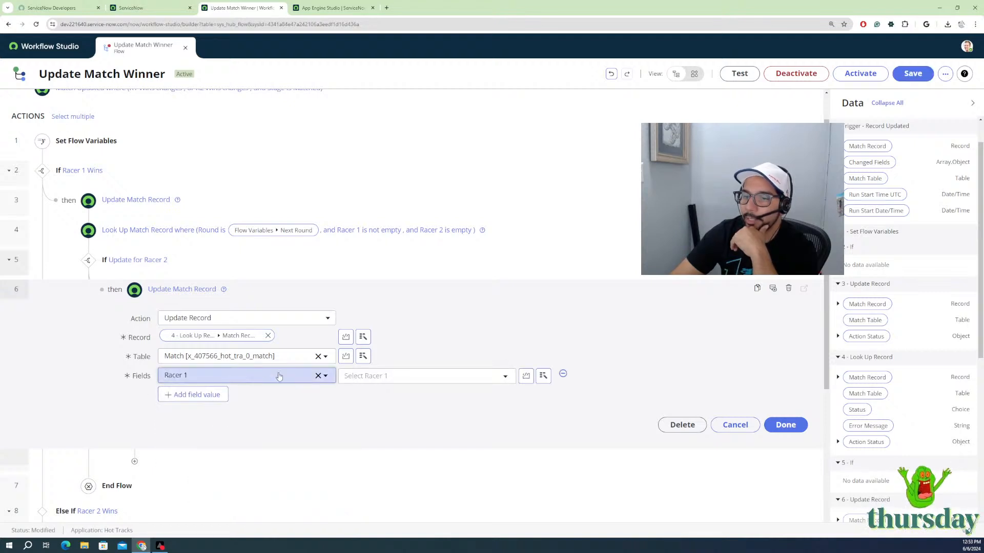
{"action": "left_click", "coordinate": [316, 376]}
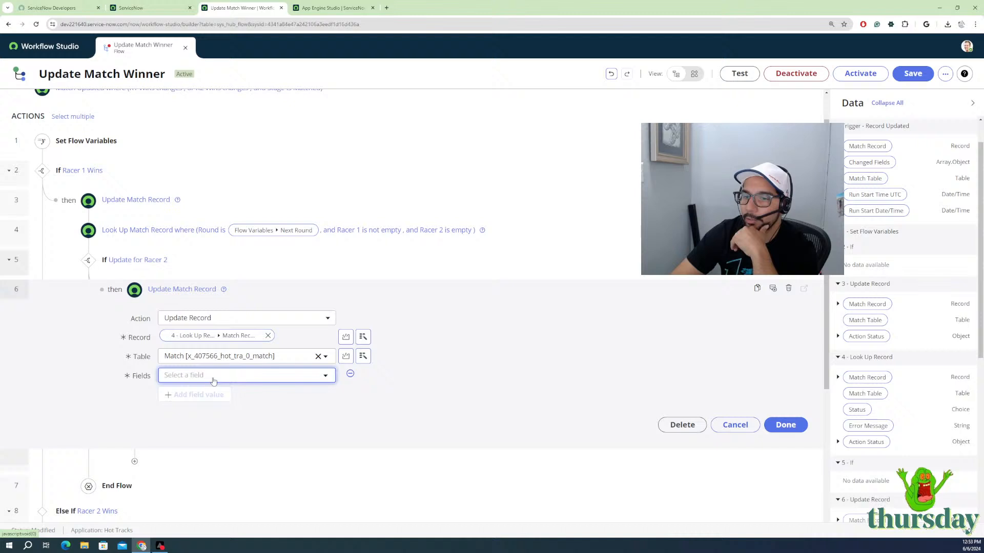
Step: Set the Racer 2 field in the step 6 update to the Match Winner from step 3's Match Record
{"action": "left_click", "coordinate": [257, 376]}
{"action": "scroll", "coordinate": [195, 464], "scroll_direction": "down", "scroll_amount": 2}
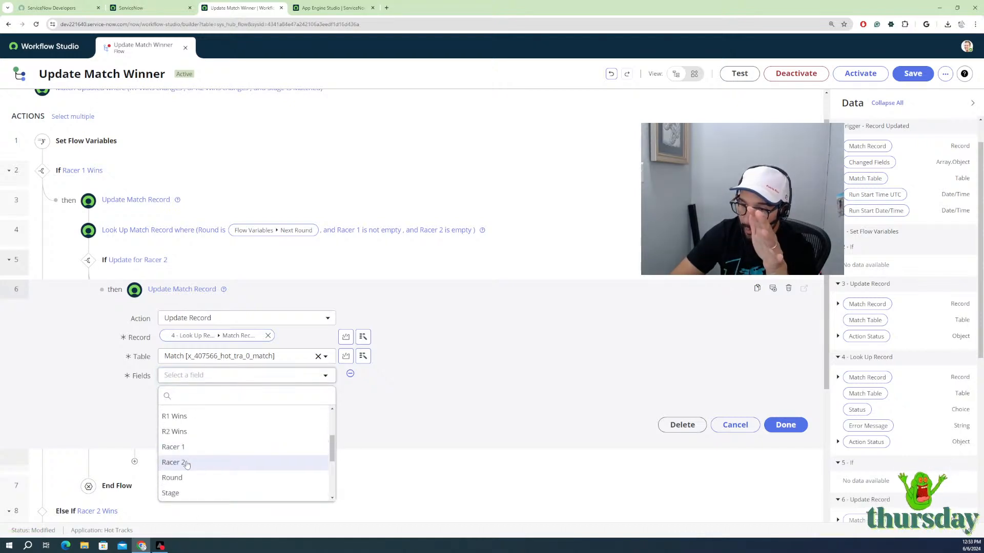
{"action": "key", "text": "Return"}
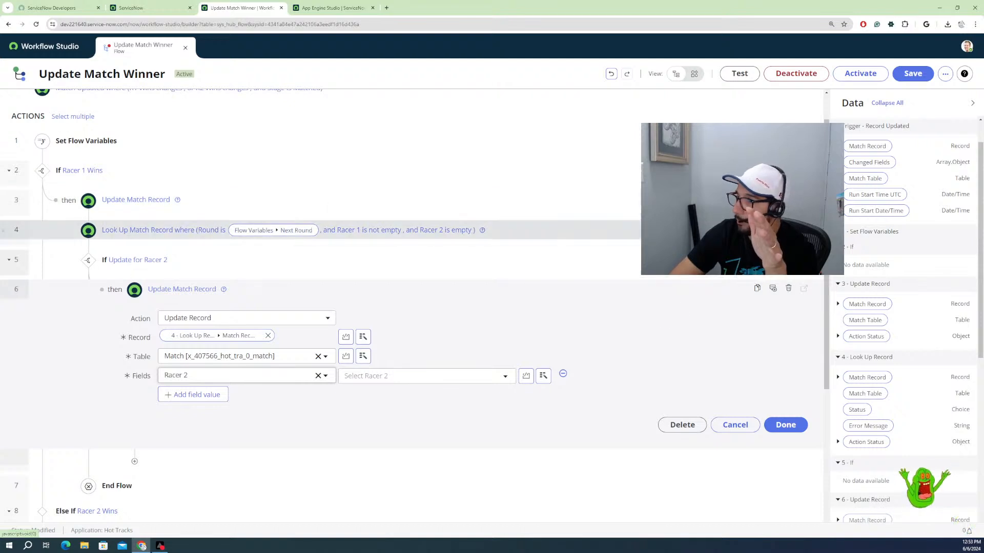
{"action": "left_click", "coordinate": [839, 304]}
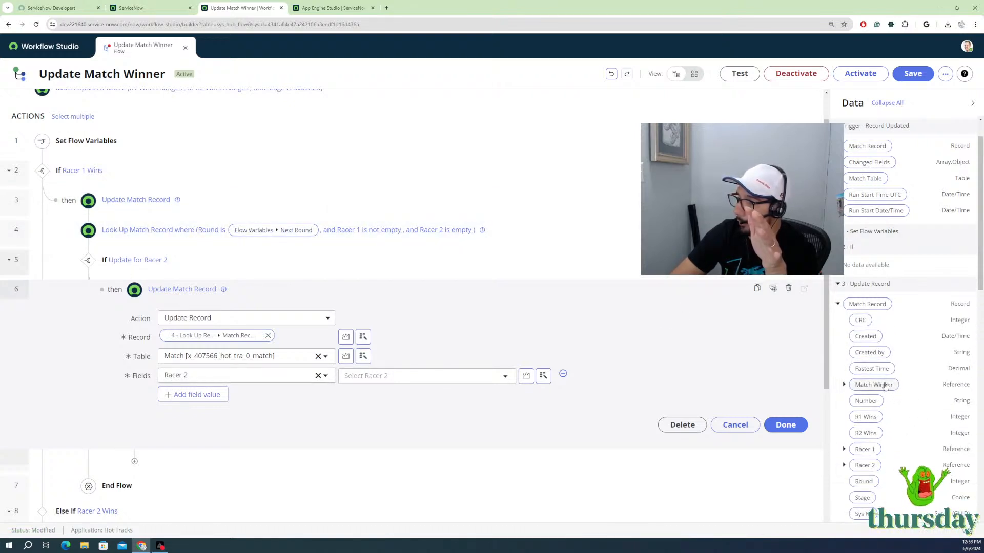
{"action": "left_click_drag", "start_coordinate": [885, 386], "coordinate": [437, 378]}
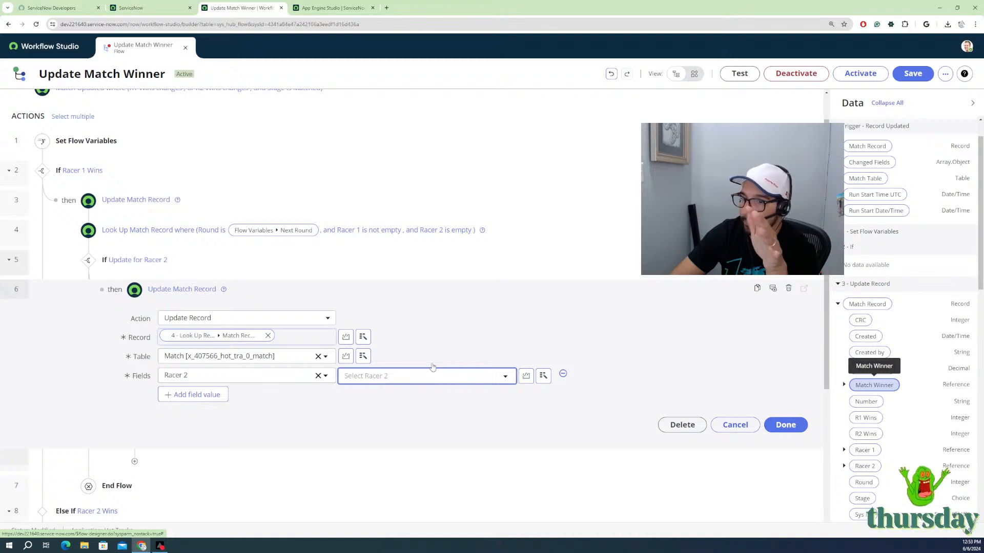
Step: Add a Round field value to the step 6 update and map it to the Next Round flow variable
{"action": "left_click", "coordinate": [205, 395]}
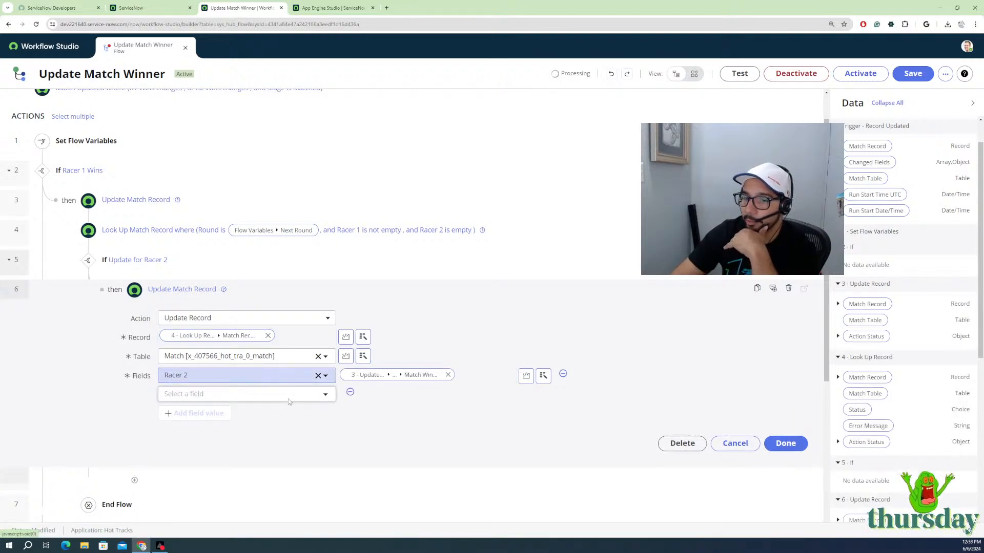
{"action": "left_click", "coordinate": [289, 399]}
{"action": "scroll", "coordinate": [214, 456], "scroll_direction": "down", "scroll_amount": 5}
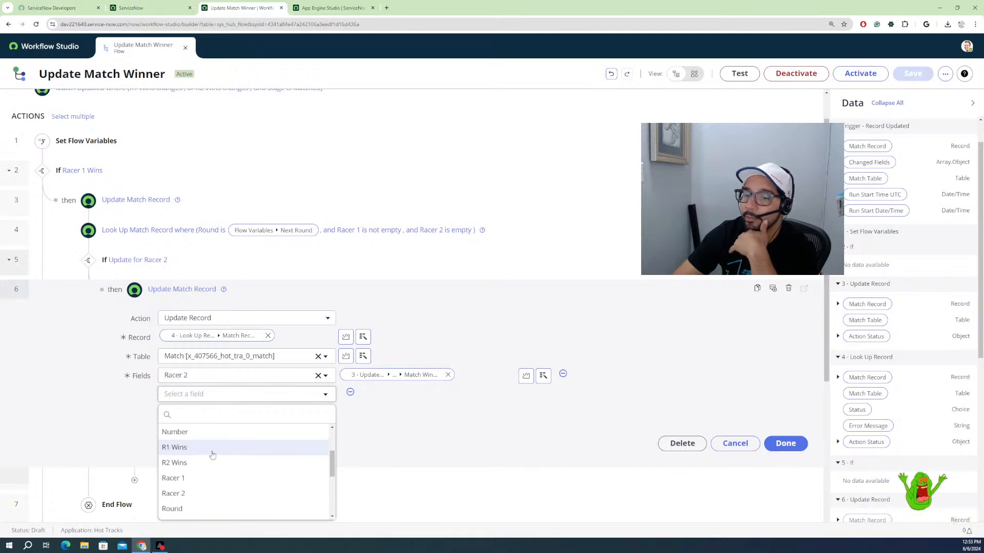
{"action": "scroll", "coordinate": [200, 478], "scroll_direction": "down", "scroll_amount": 1}
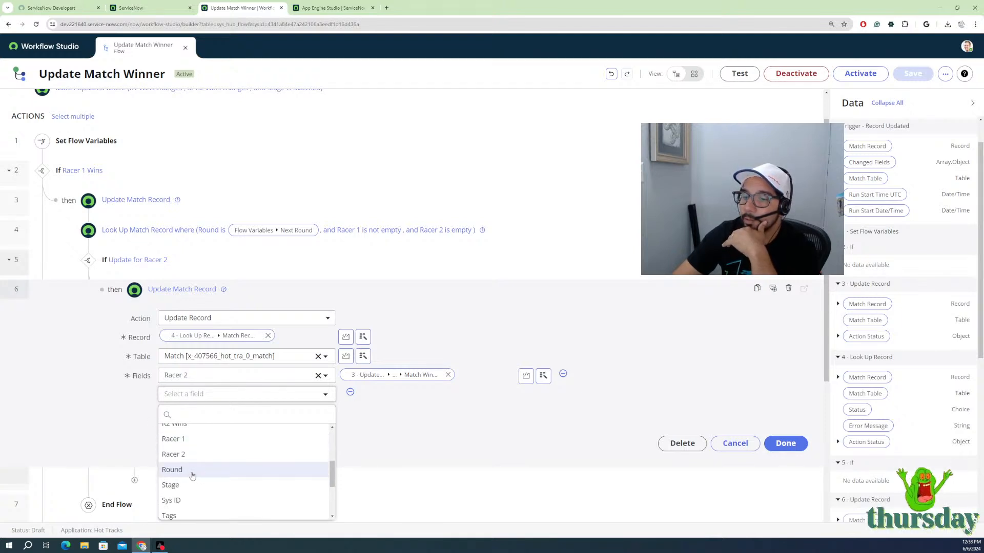
{"action": "left_click", "coordinate": [192, 476]}
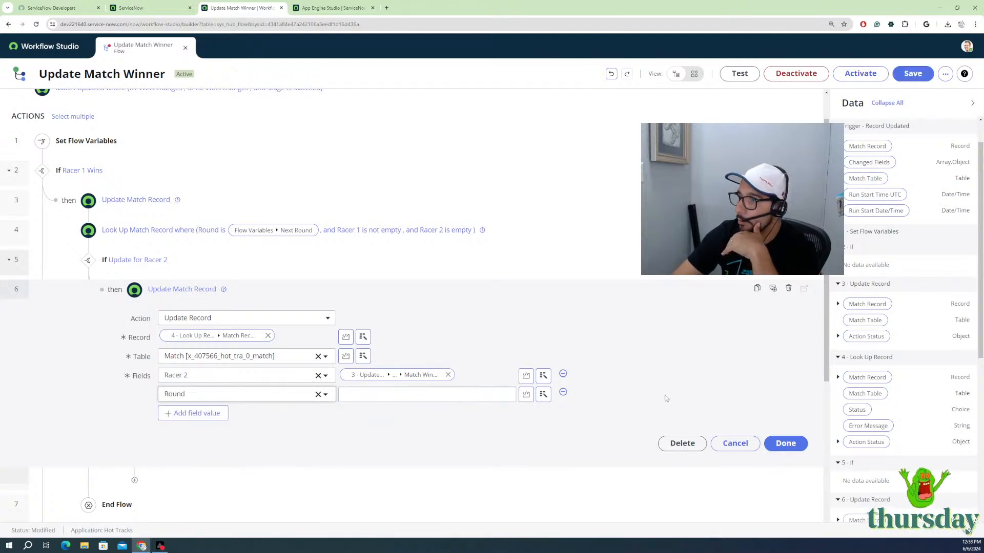
{"action": "scroll", "coordinate": [873, 190], "scroll_direction": "up", "scroll_amount": 2}
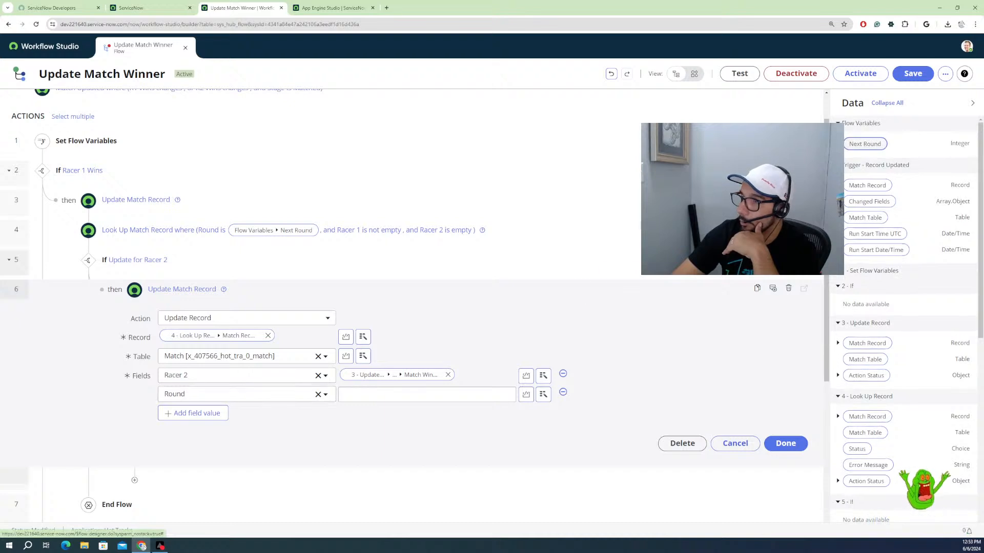
{"action": "left_click_drag", "start_coordinate": [865, 143], "coordinate": [464, 401]}
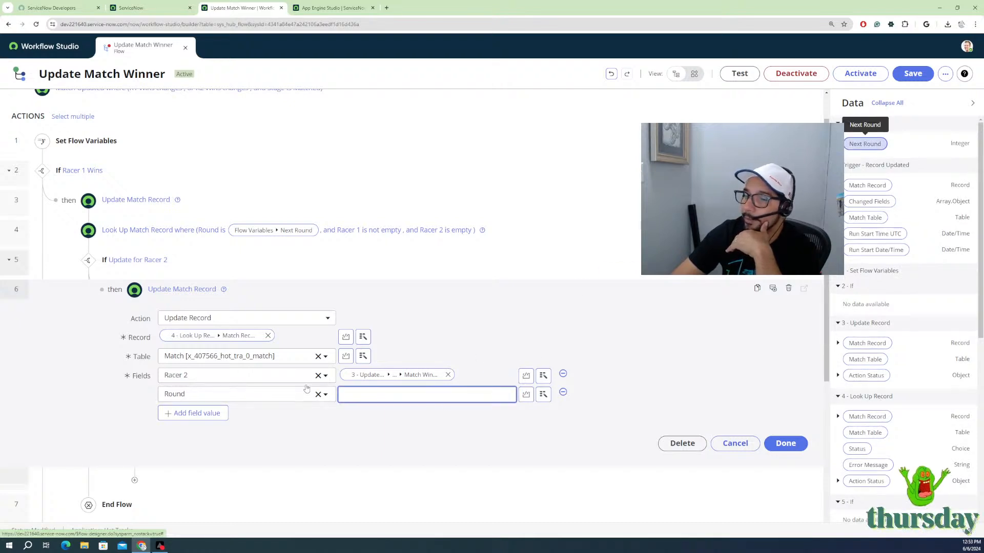
Step: Add a Stage field value to the step 6 update and set it to Completed
{"action": "left_click", "coordinate": [210, 417]}
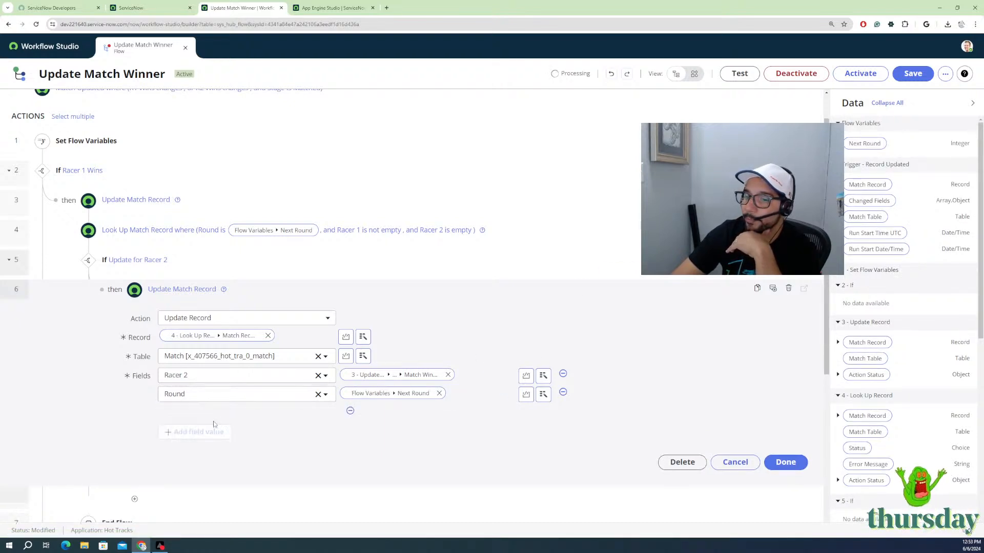
{"action": "left_click", "coordinate": [253, 418]}
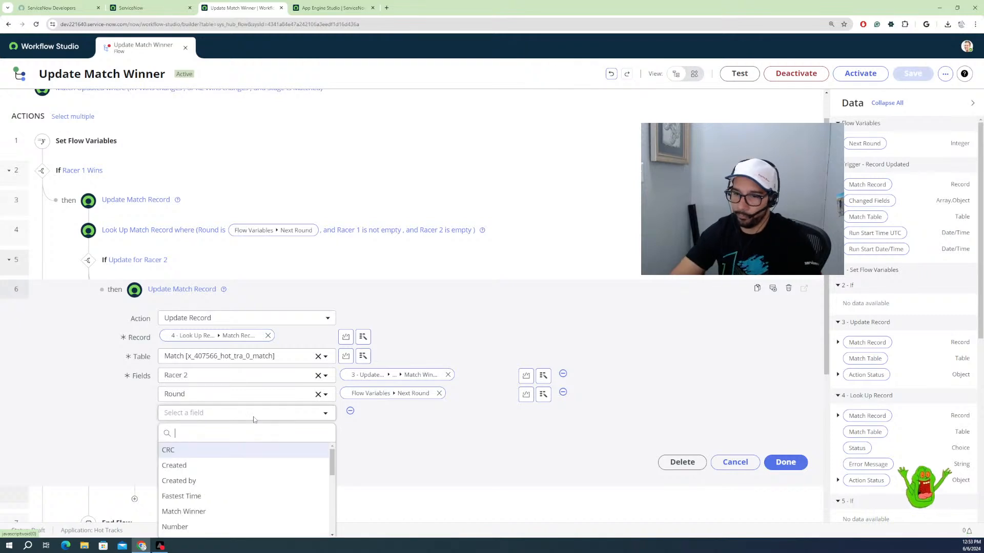
{"action": "scroll", "coordinate": [237, 482], "scroll_direction": "down", "scroll_amount": 3}
{"action": "scroll", "coordinate": [236, 484], "scroll_direction": "down", "scroll_amount": 3}
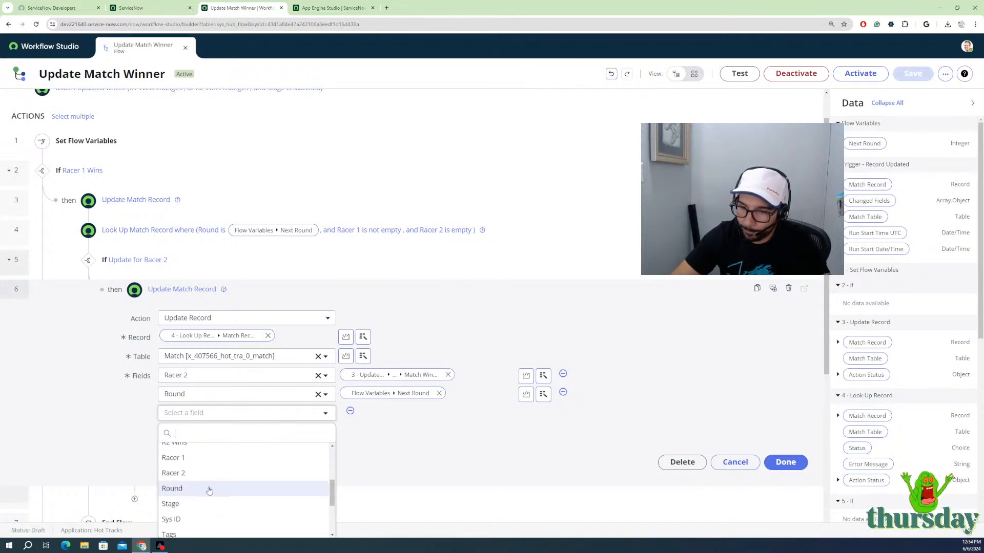
{"action": "left_click", "coordinate": [221, 464]}
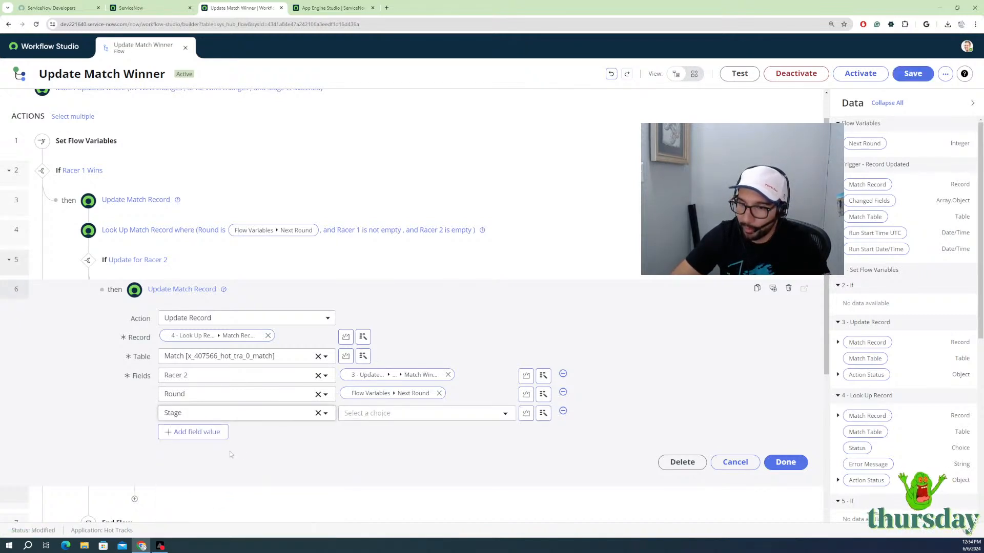
{"action": "left_click", "coordinate": [379, 413]}
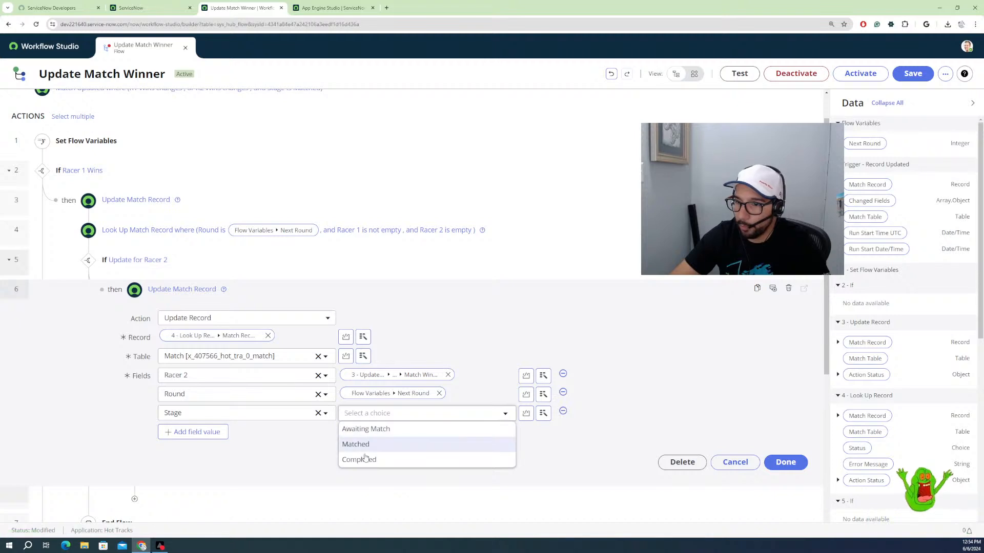
{"action": "left_click", "coordinate": [366, 461]}
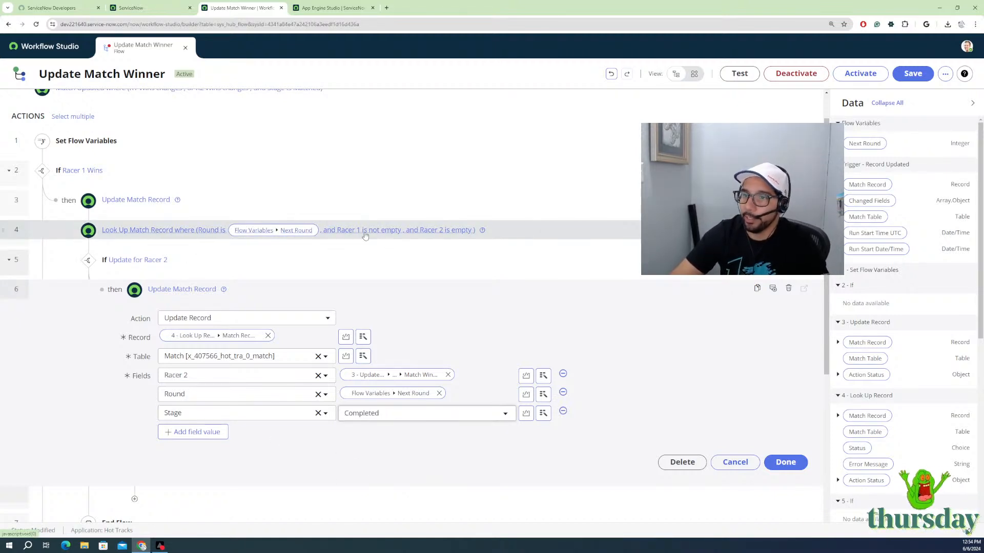
Step: Add a condition to the step 4 Match lookup requiring Stage is Awaiting Match
{"action": "left_click", "coordinate": [505, 235]}
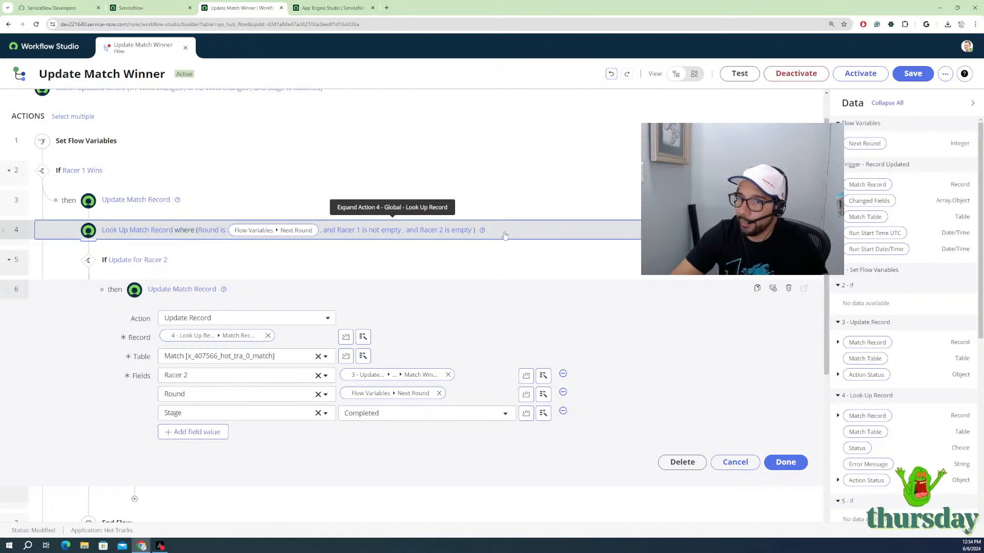
{"action": "left_click", "coordinate": [505, 235]}
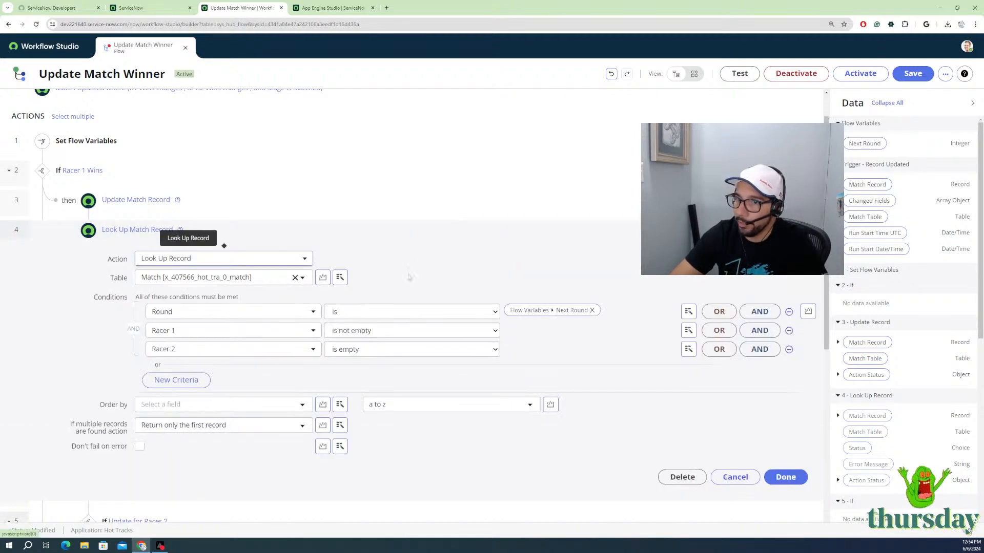
{"action": "left_click", "coordinate": [759, 349]}
{"action": "left_click", "coordinate": [205, 375]}
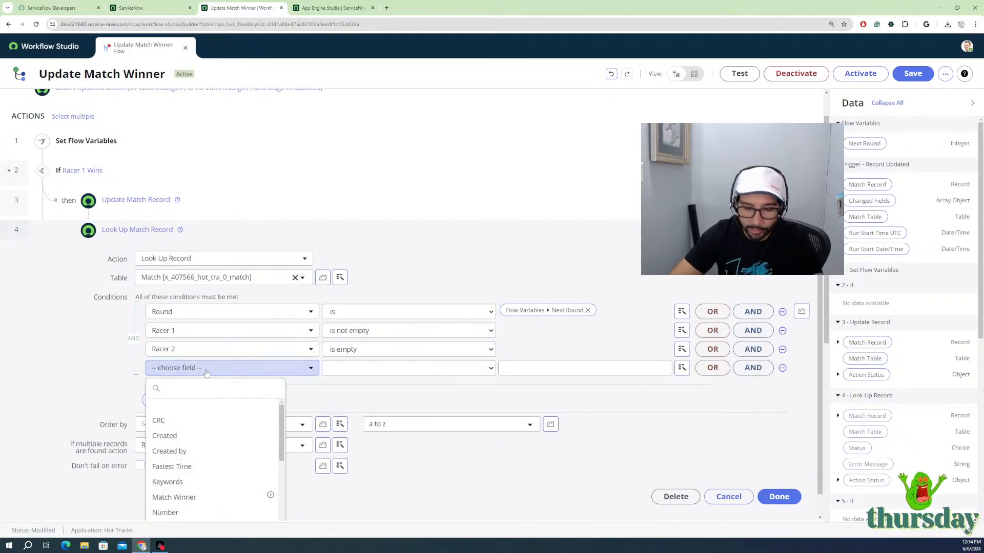
{"action": "type", "text": "st"}
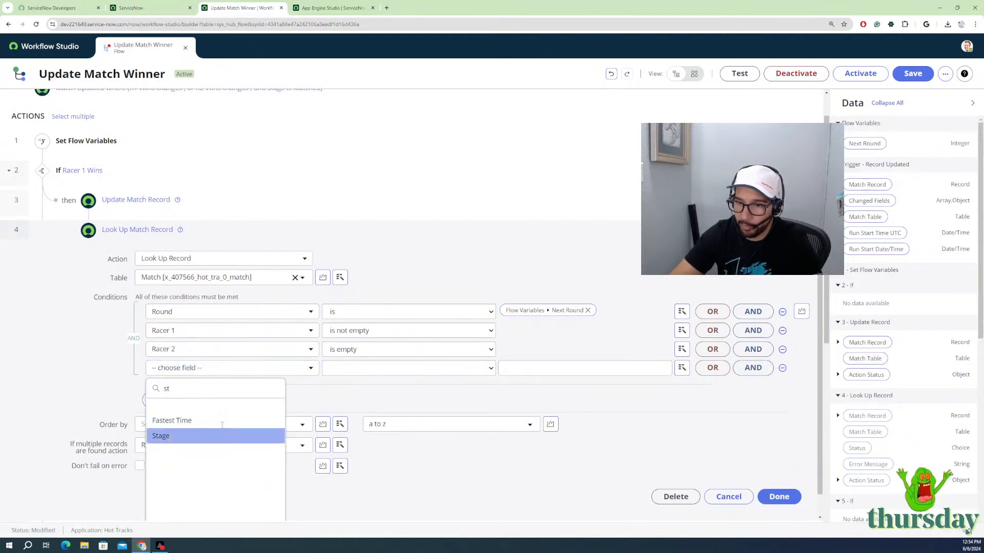
{"action": "key", "text": "Return"}
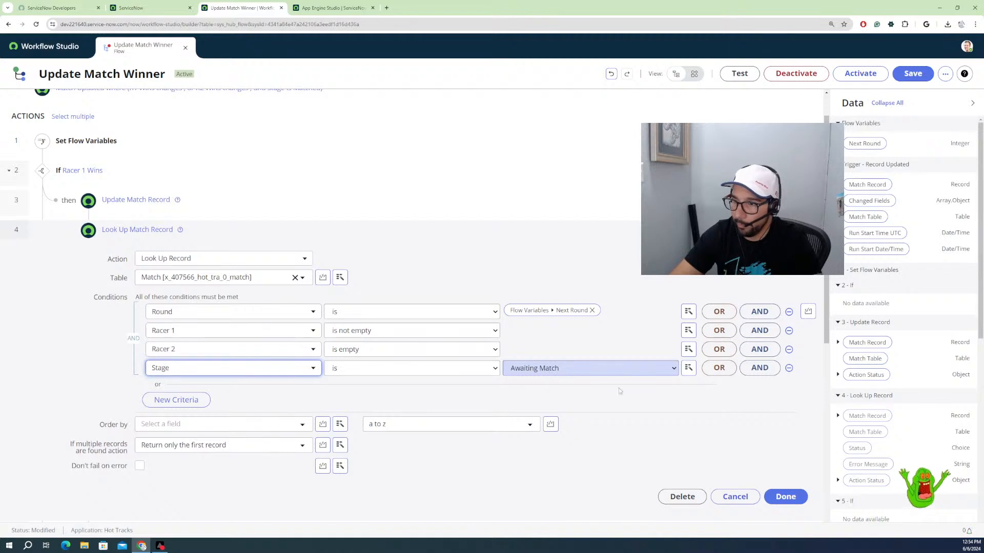
{"action": "left_click", "coordinate": [786, 502]}
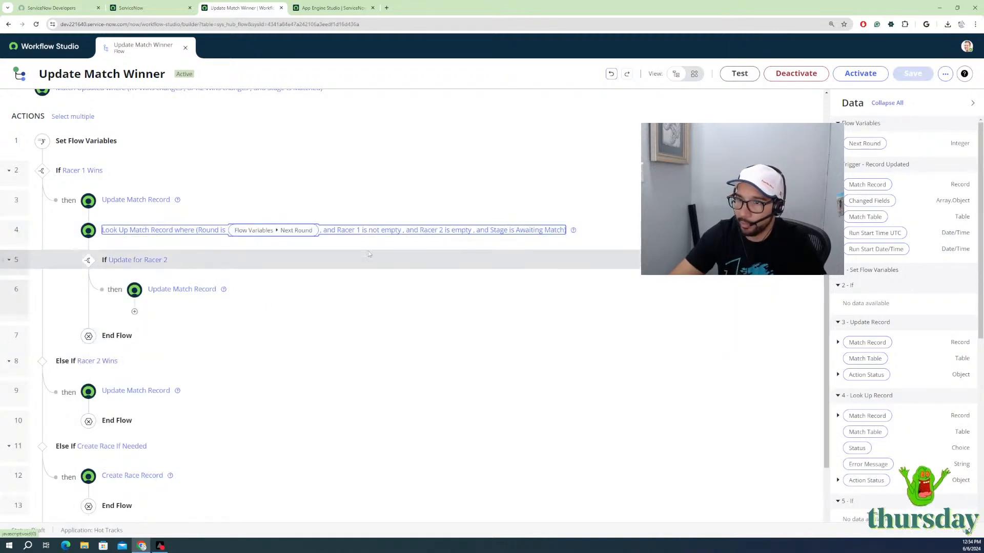
Step: Add a Tournament field value to the step 6 update and map it to the Tournament of step 3's Match Record
{"action": "left_click", "coordinate": [172, 290]}
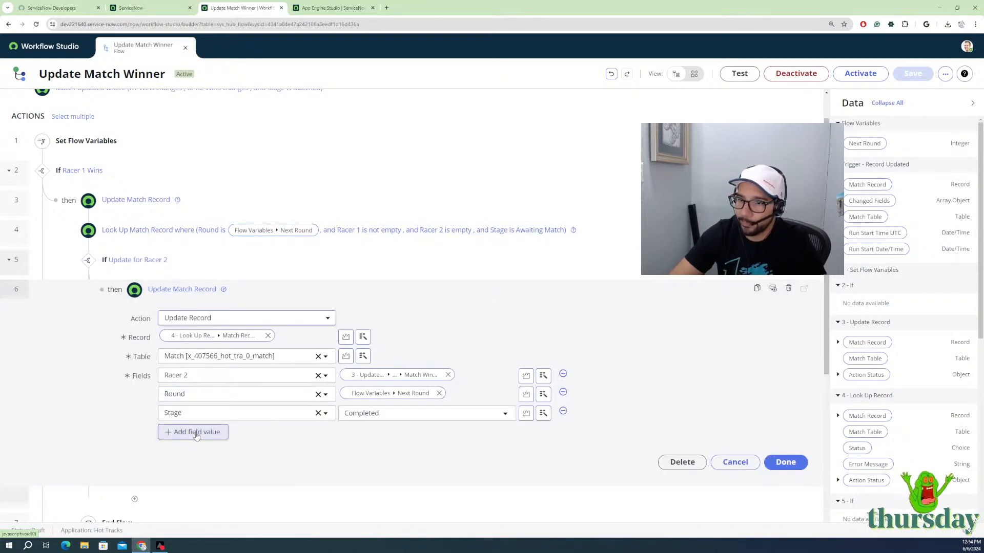
{"action": "left_click", "coordinate": [196, 434]}
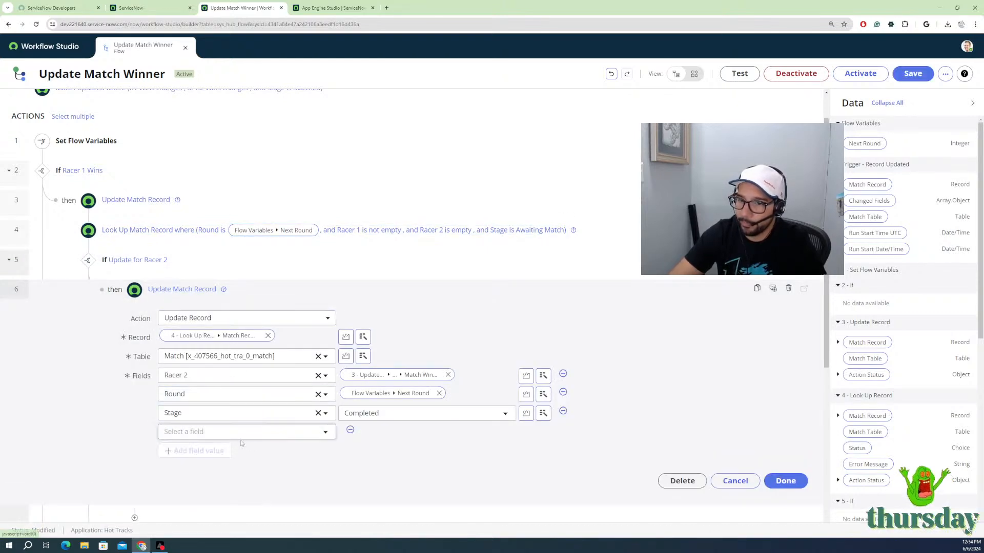
{"action": "left_click", "coordinate": [276, 439]}
{"action": "scroll", "coordinate": [208, 398], "scroll_direction": "down", "scroll_amount": 1}
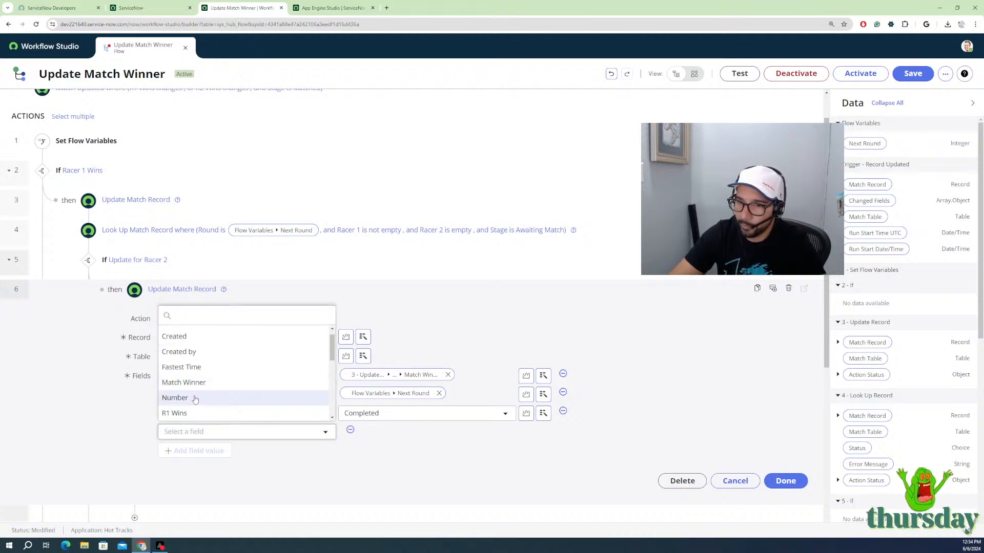
{"action": "scroll", "coordinate": [195, 394], "scroll_direction": "down", "scroll_amount": 5}
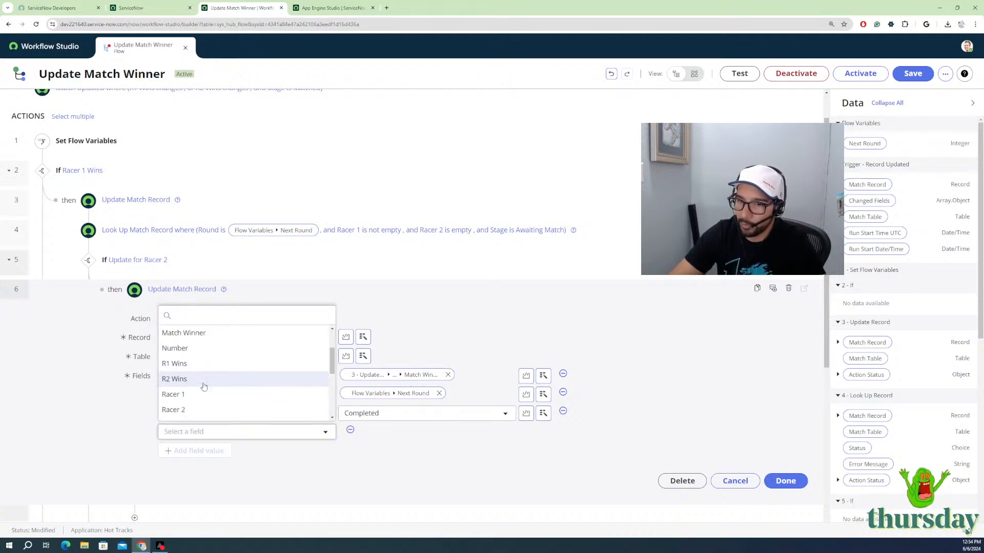
{"action": "scroll", "coordinate": [195, 385], "scroll_direction": "down", "scroll_amount": 5}
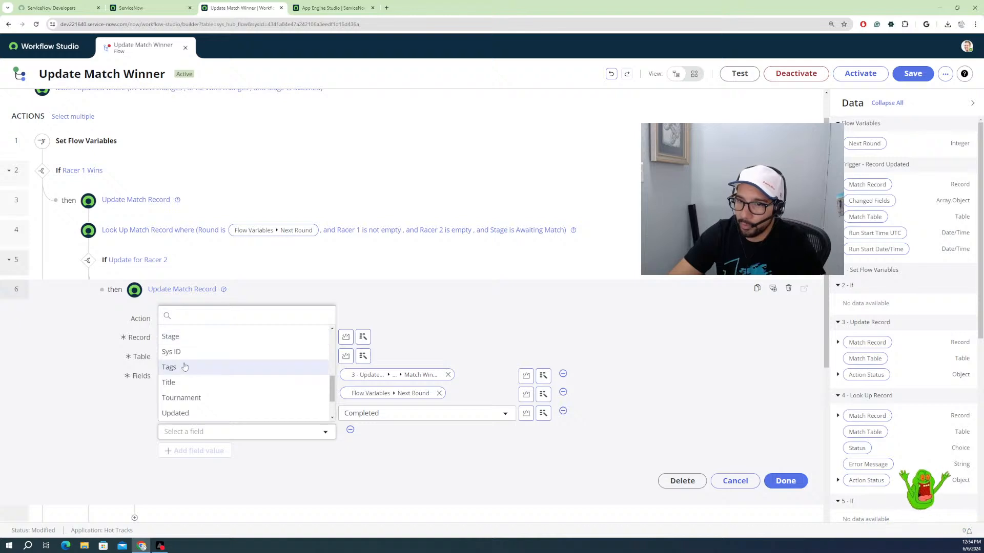
{"action": "left_click", "coordinate": [190, 401]}
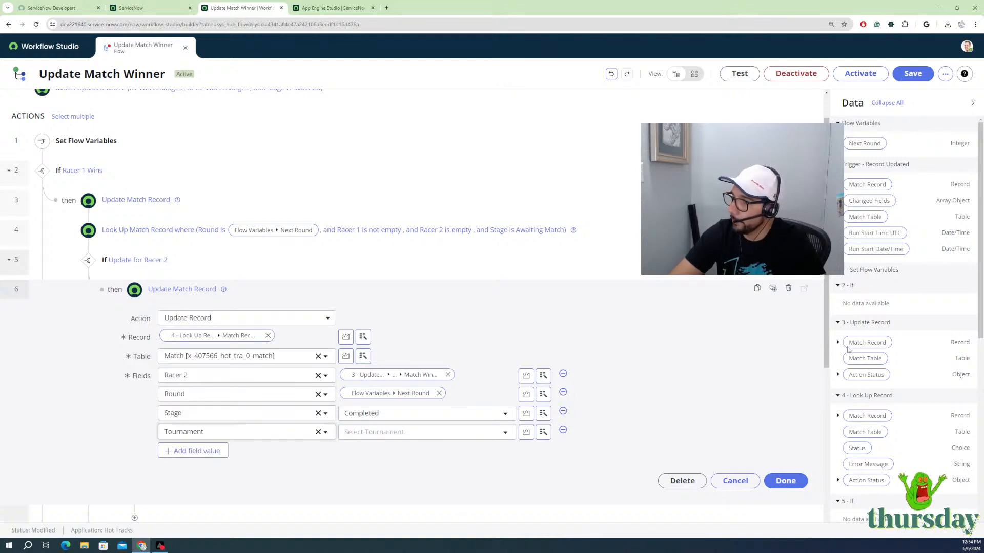
{"action": "left_click", "coordinate": [837, 344]}
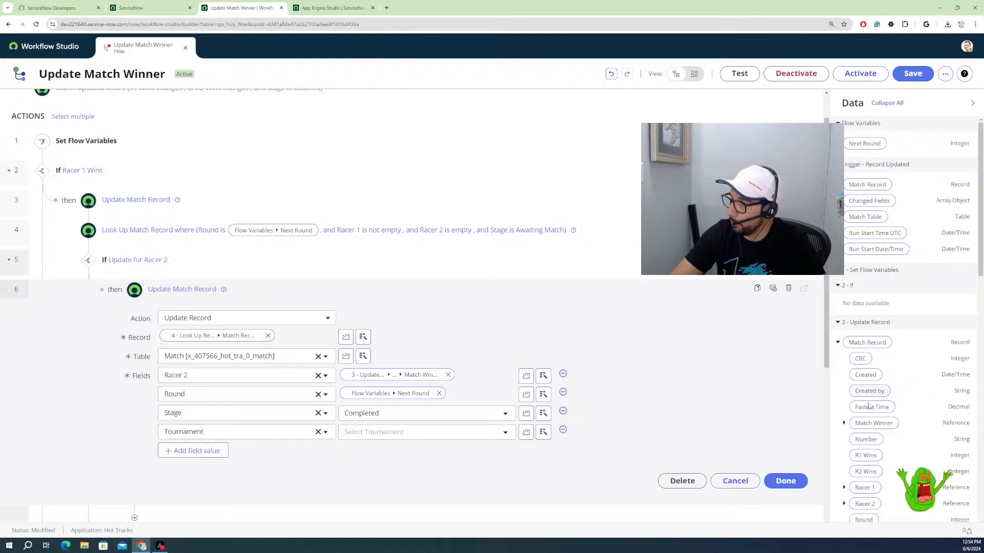
{"action": "scroll", "coordinate": [873, 450], "scroll_direction": "down", "scroll_amount": 3}
{"action": "scroll", "coordinate": [874, 450], "scroll_direction": "down", "scroll_amount": 1}
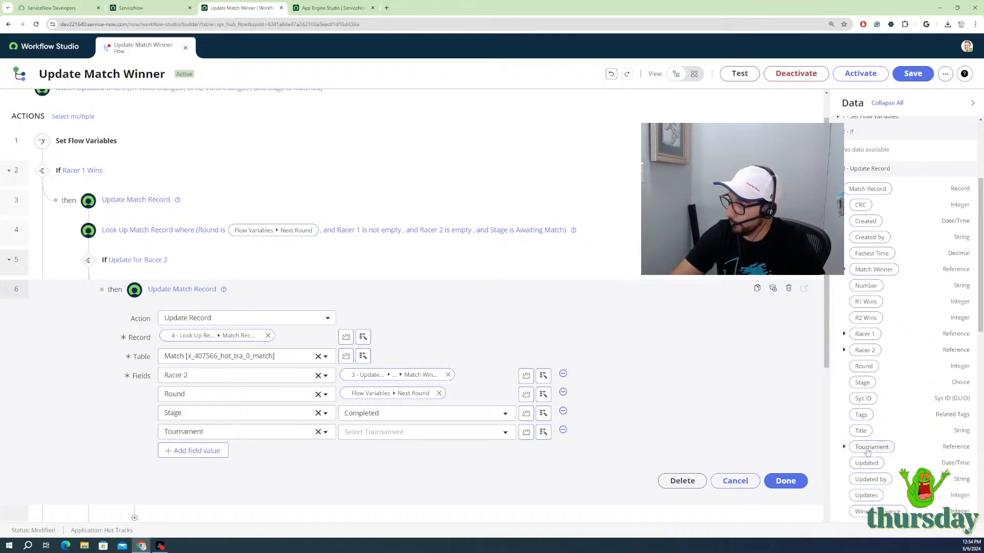
{"action": "left_click_drag", "start_coordinate": [867, 452], "coordinate": [429, 439]}
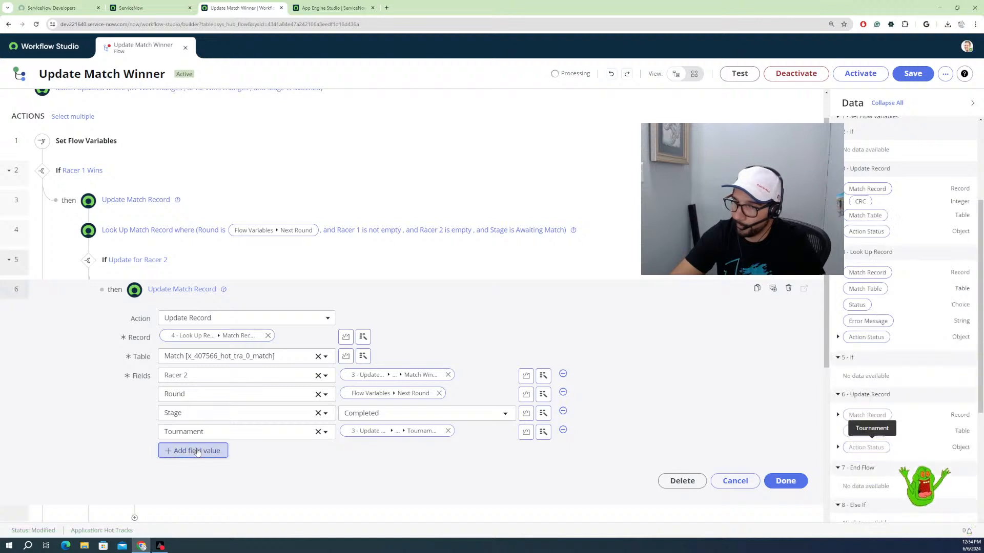
Step: Add a Wins To Advance field value to the step 6 update and look for its source in step 3's Match Record
{"action": "left_click", "coordinate": [225, 447]}
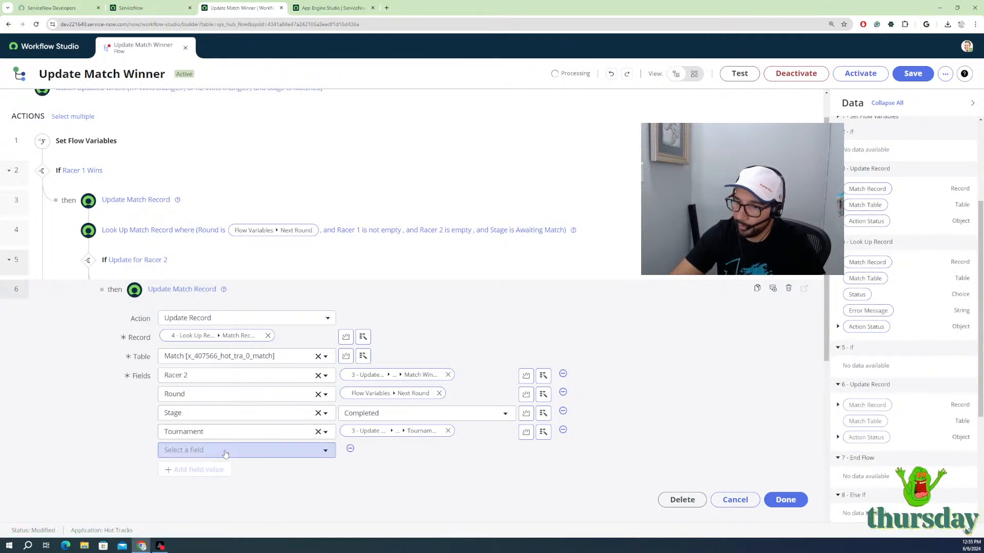
{"action": "left_click", "coordinate": [240, 454]}
{"action": "scroll", "coordinate": [209, 411], "scroll_direction": "down", "scroll_amount": 3}
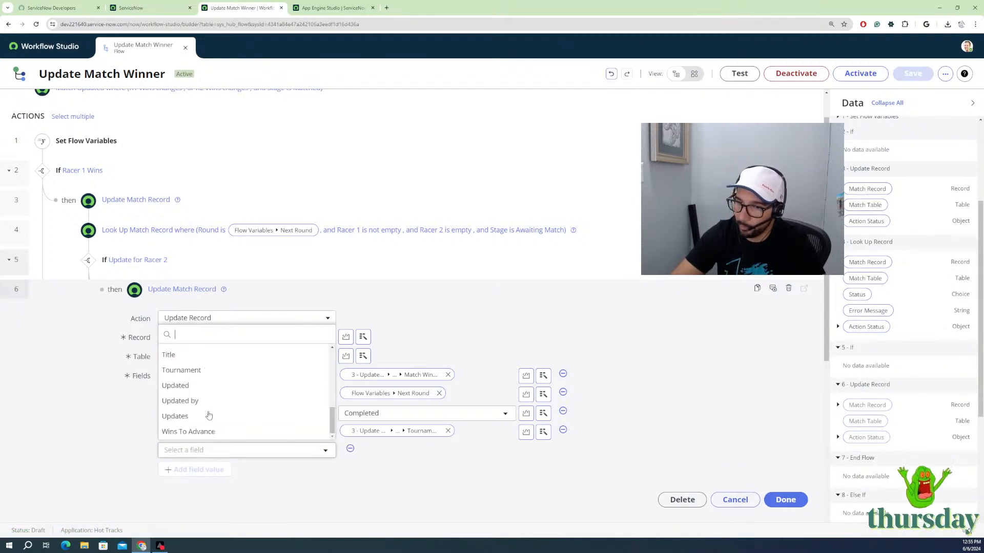
{"action": "left_click", "coordinate": [188, 432]}
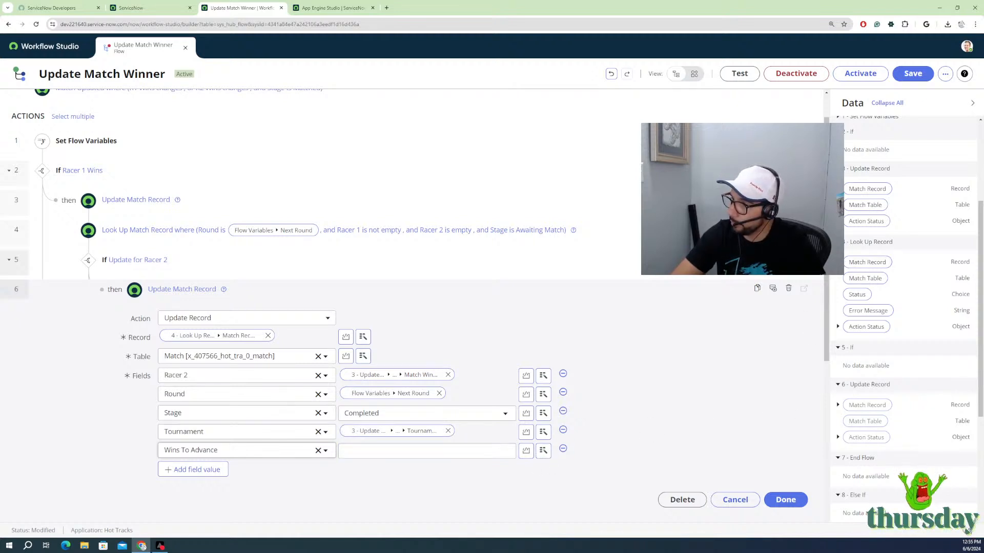
{"action": "left_click", "coordinate": [837, 189]}
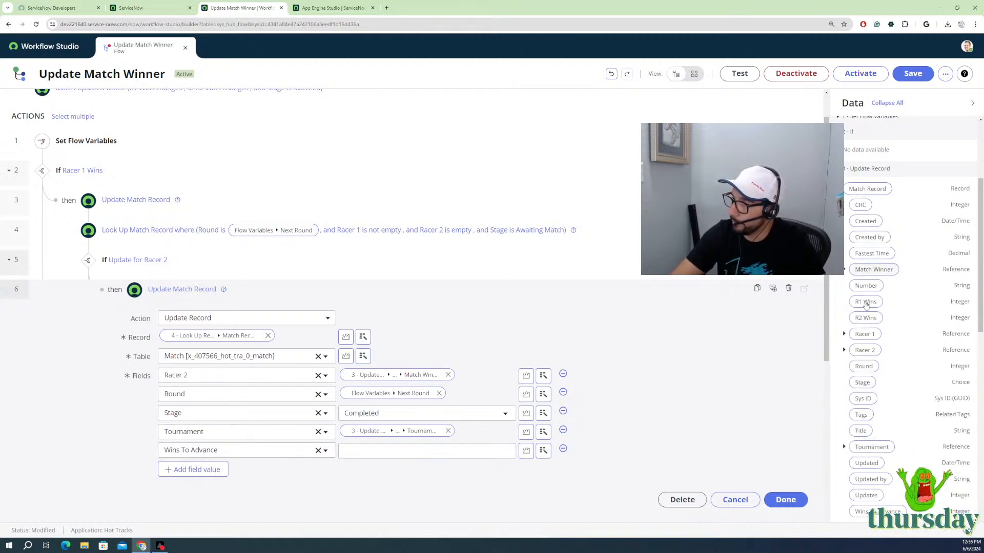
{"action": "scroll", "coordinate": [871, 457], "scroll_direction": "down", "scroll_amount": 2}
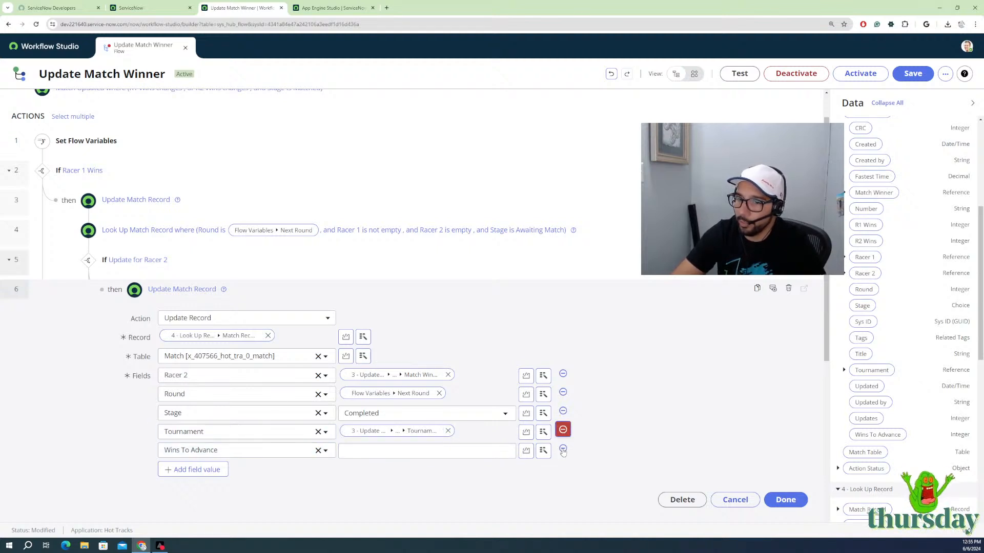
Step: Remove the Tournament, Wins To Advance and Round field values from the step 6 update and finish editing the action
{"action": "left_click", "coordinate": [562, 429]}
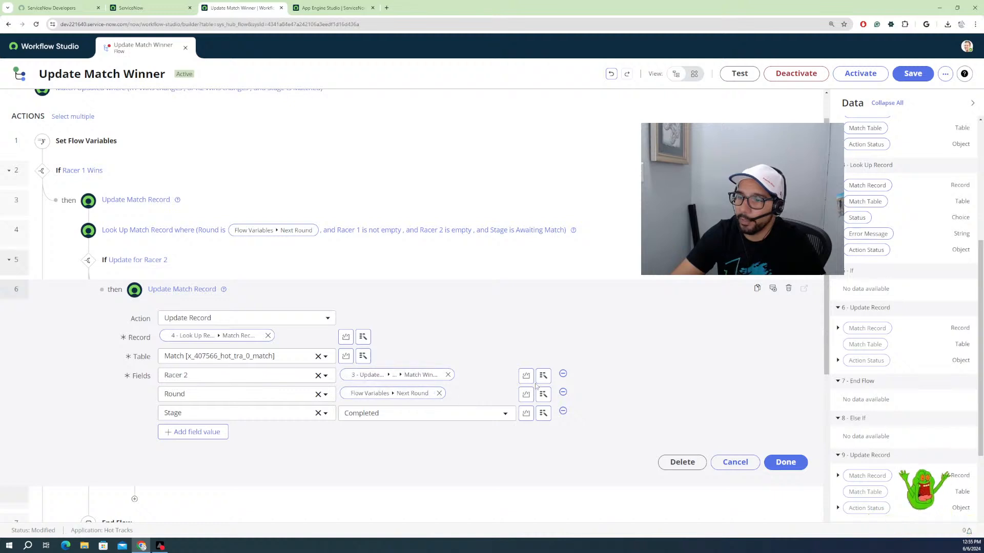
{"action": "left_click", "coordinate": [563, 393]}
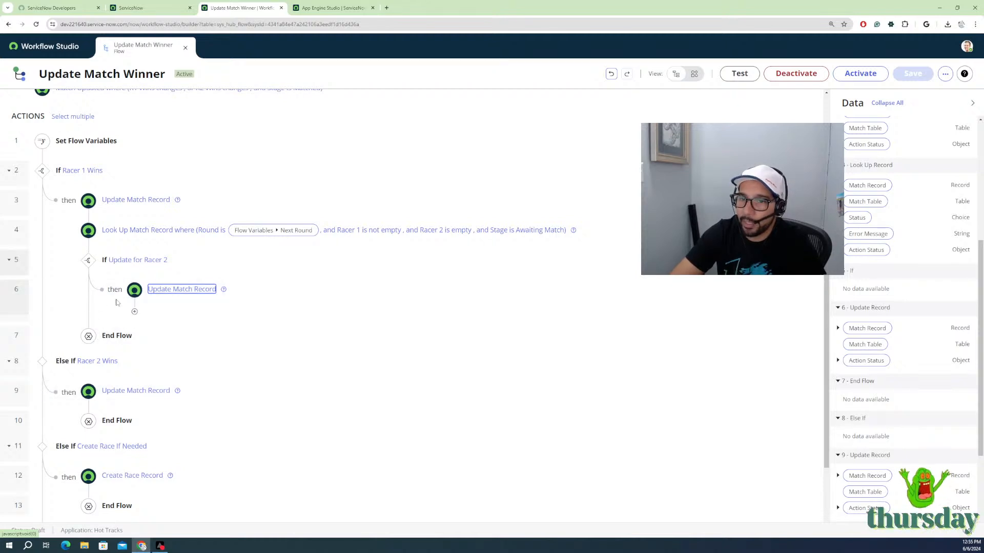
Step: Add an Else If branch after "Update for Racer 2" with the condition label "No Matches Found Create New Match"
{"action": "left_click", "coordinate": [89, 322]}
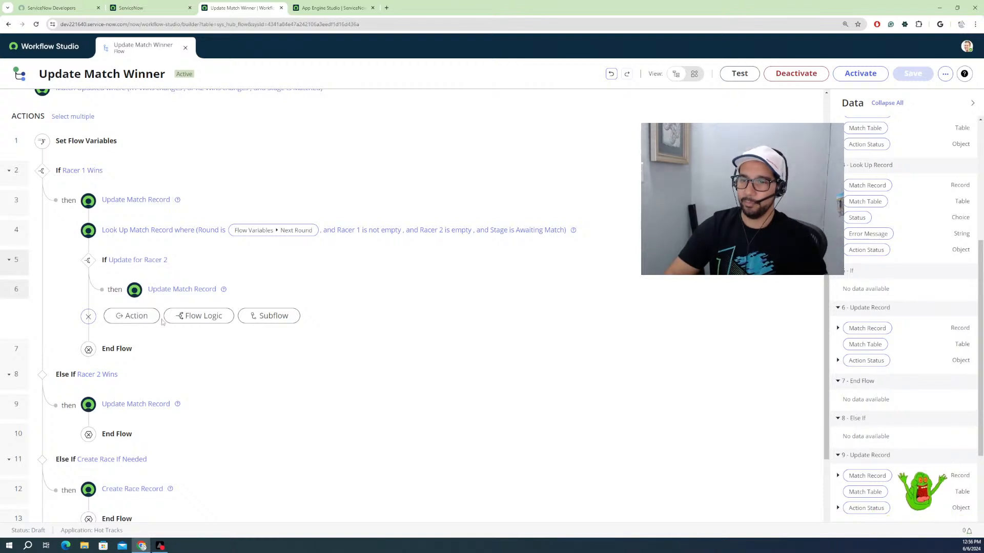
{"action": "left_click", "coordinate": [198, 317]}
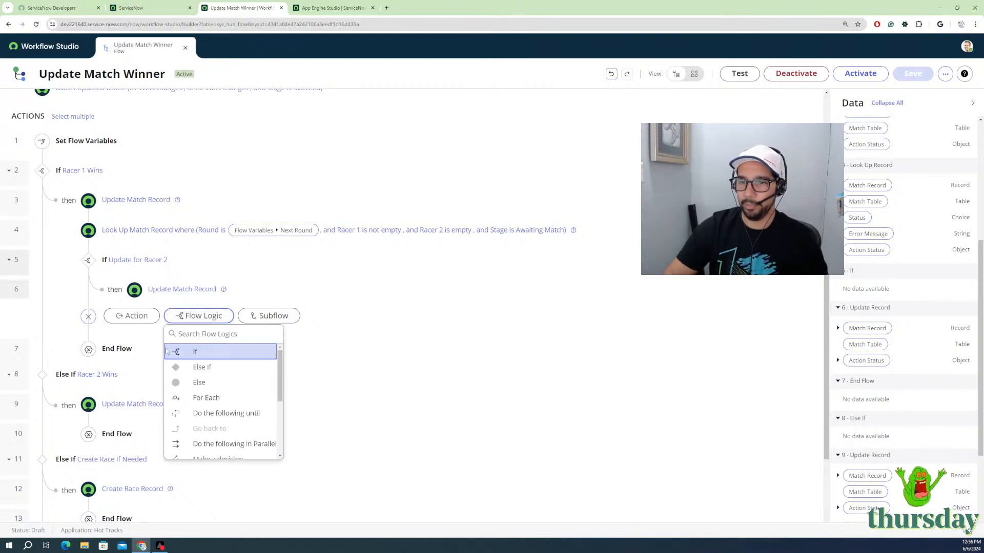
{"action": "left_click", "coordinate": [199, 369]}
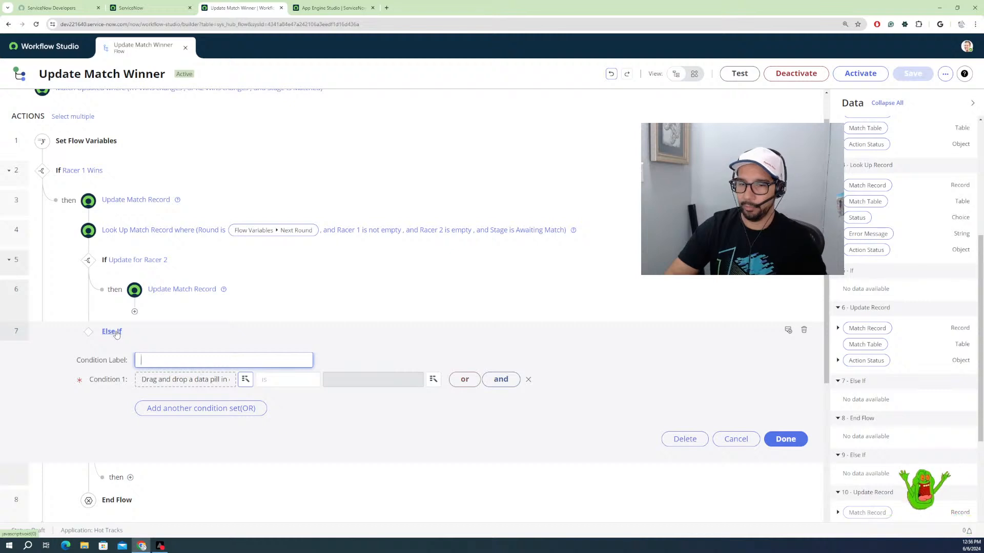
{"action": "left_click", "coordinate": [159, 362]}
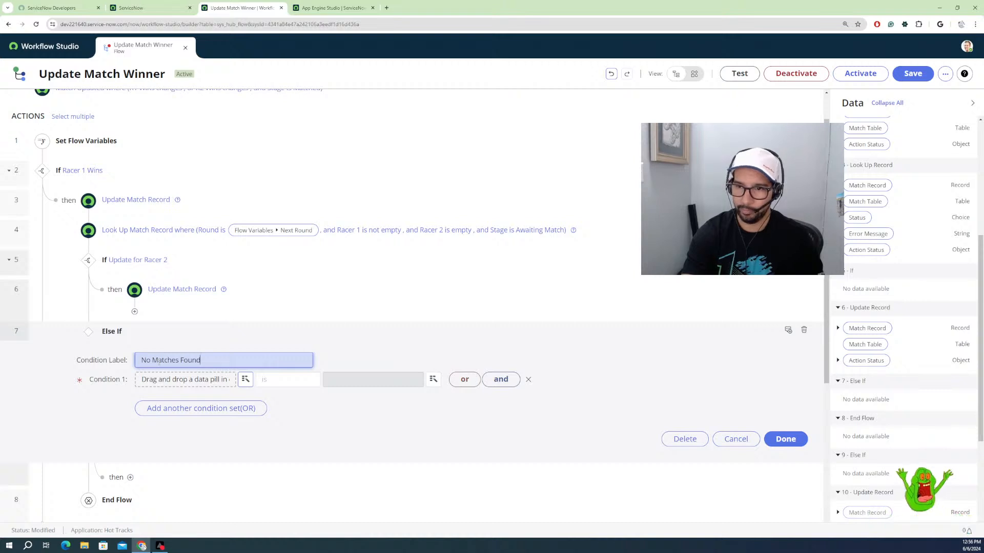
{"action": "left_click", "coordinate": [201, 381]}
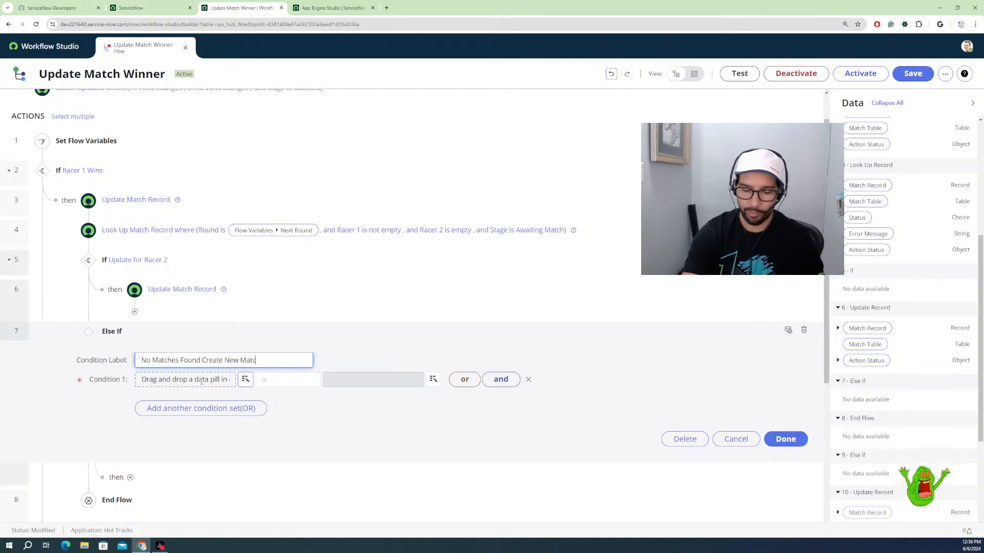
{"action": "left_click", "coordinate": [221, 374]}
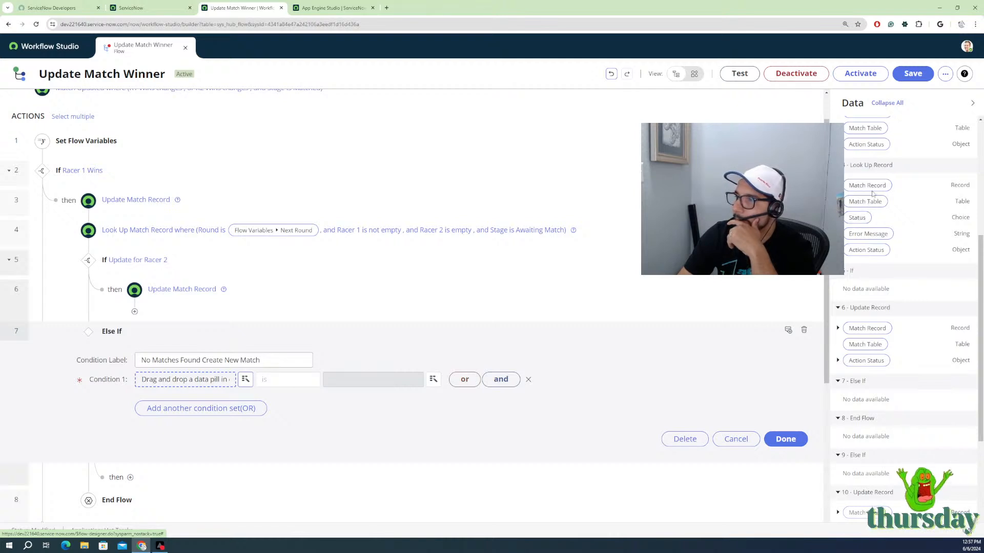
Step: Set the Else If condition to step 4's Match Record is empty and finish editing the branch
{"action": "left_click_drag", "start_coordinate": [872, 187], "coordinate": [195, 384]}
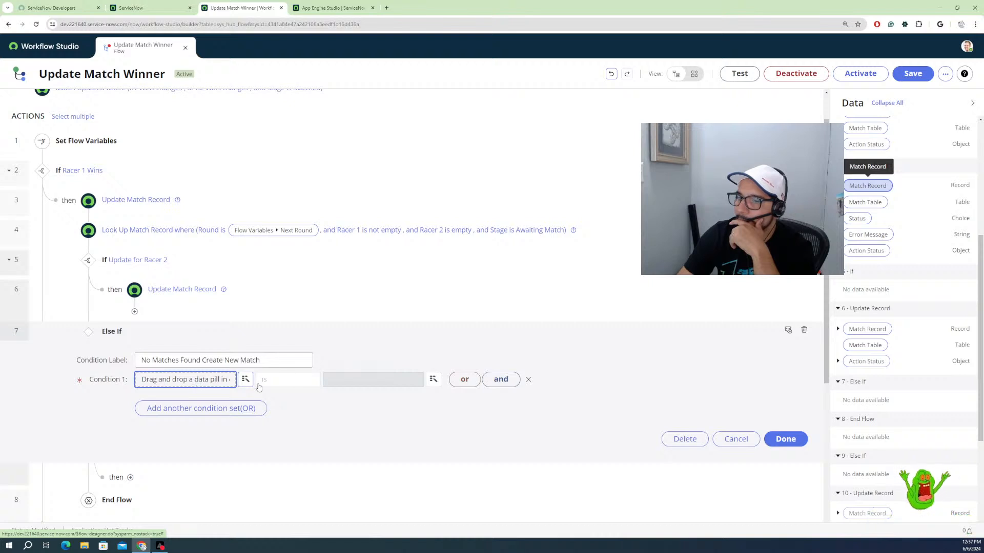
{"action": "left_click", "coordinate": [290, 380]}
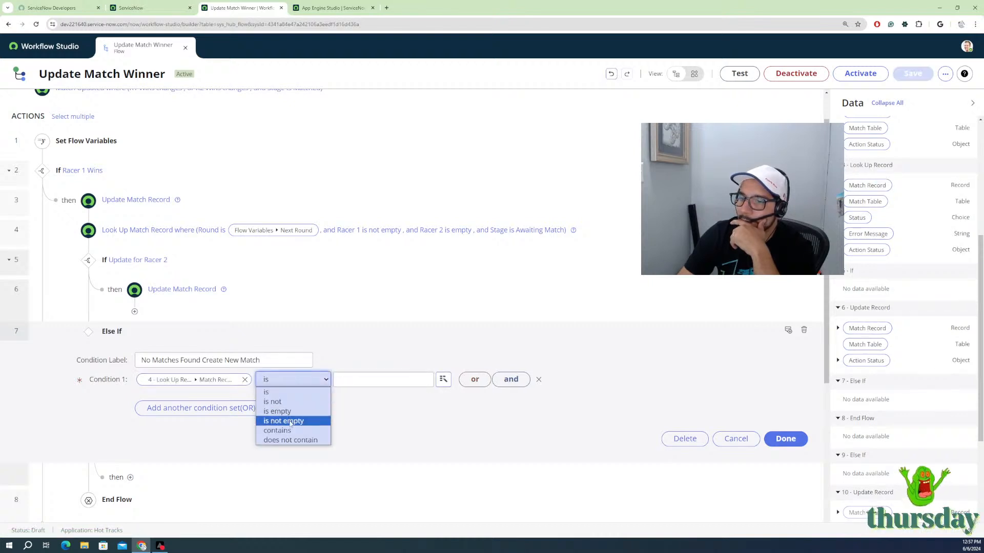
{"action": "left_click", "coordinate": [290, 413]}
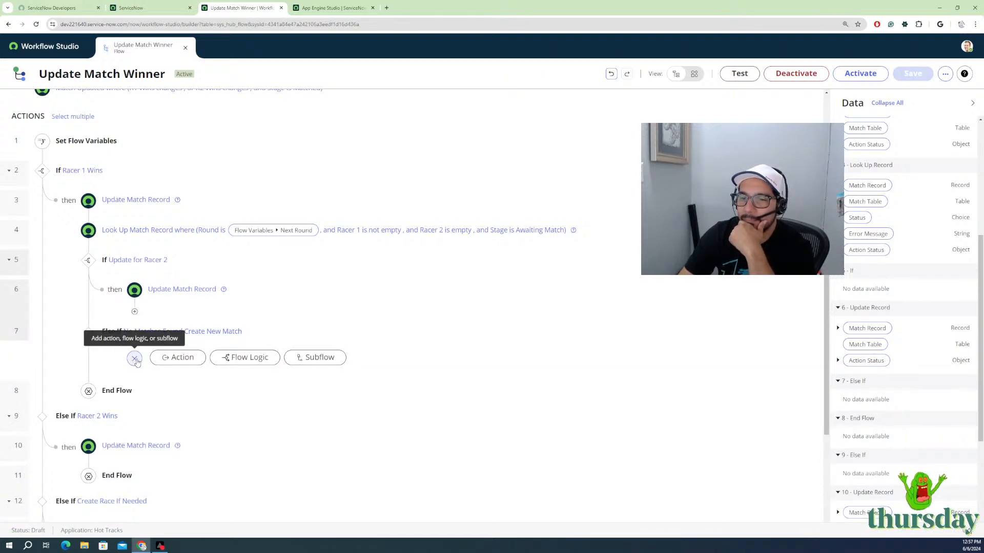
Step: Add a Create Record action for the Match [x_407566_hot_tra_0_match] table under the "No Matches Found Create New Match" branch
{"action": "left_click", "coordinate": [181, 362]}
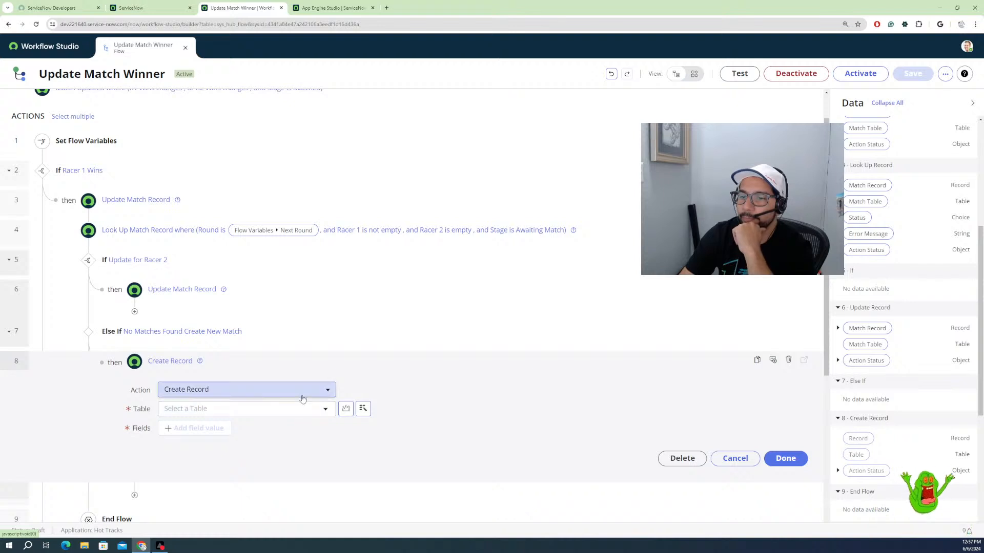
{"action": "left_click", "coordinate": [270, 409]}
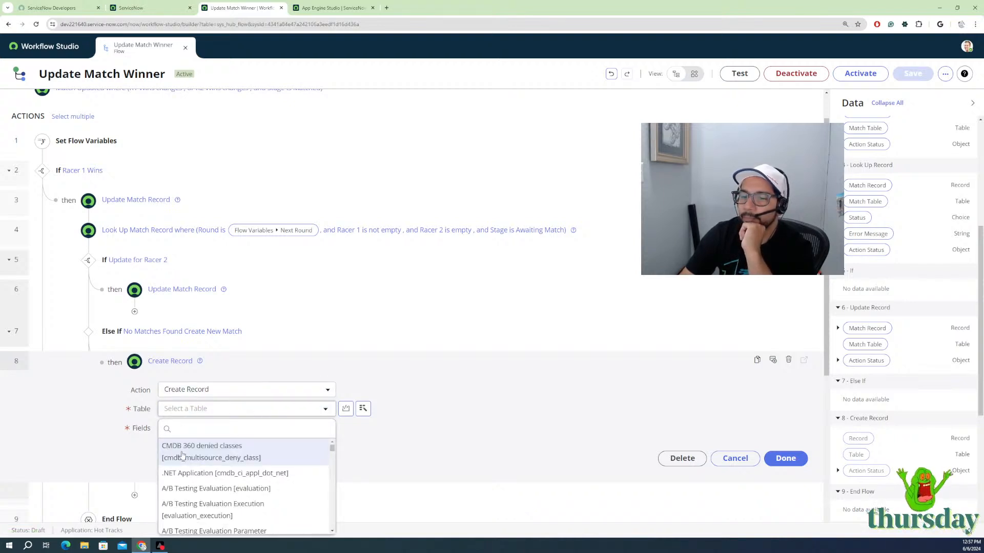
{"action": "scroll", "coordinate": [287, 479], "scroll_direction": "down", "scroll_amount": 5}
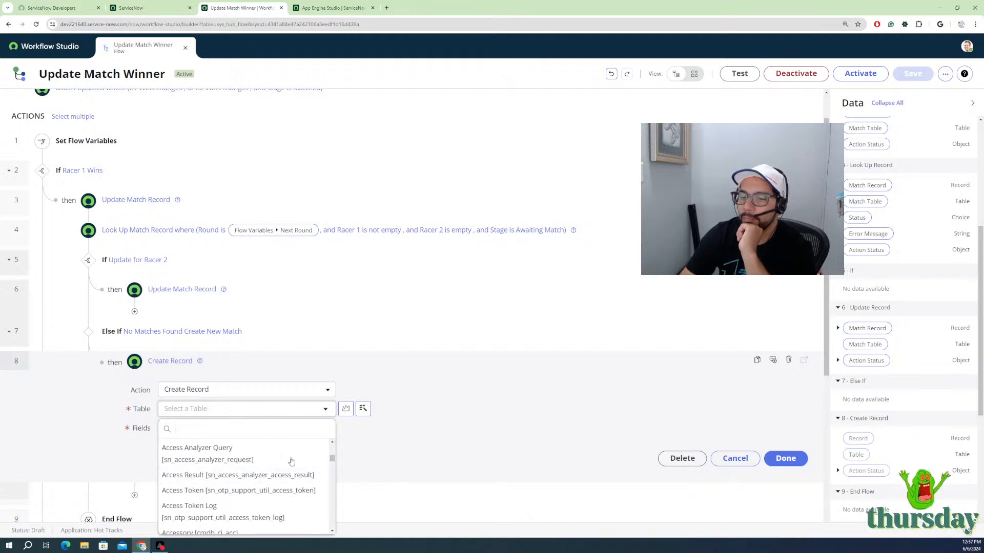
{"action": "scroll", "coordinate": [215, 492], "scroll_direction": "down", "scroll_amount": 4}
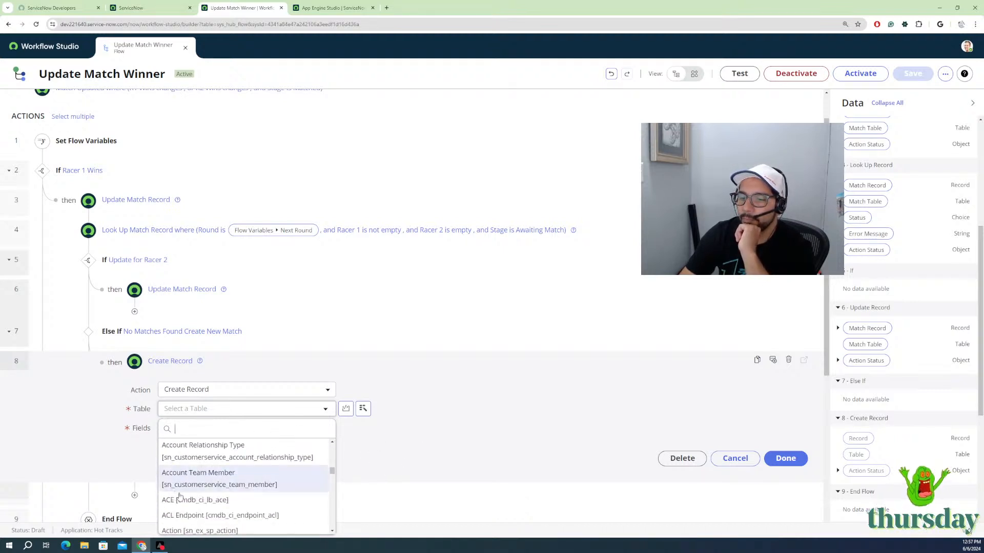
{"action": "scroll", "coordinate": [179, 496], "scroll_direction": "down", "scroll_amount": 3}
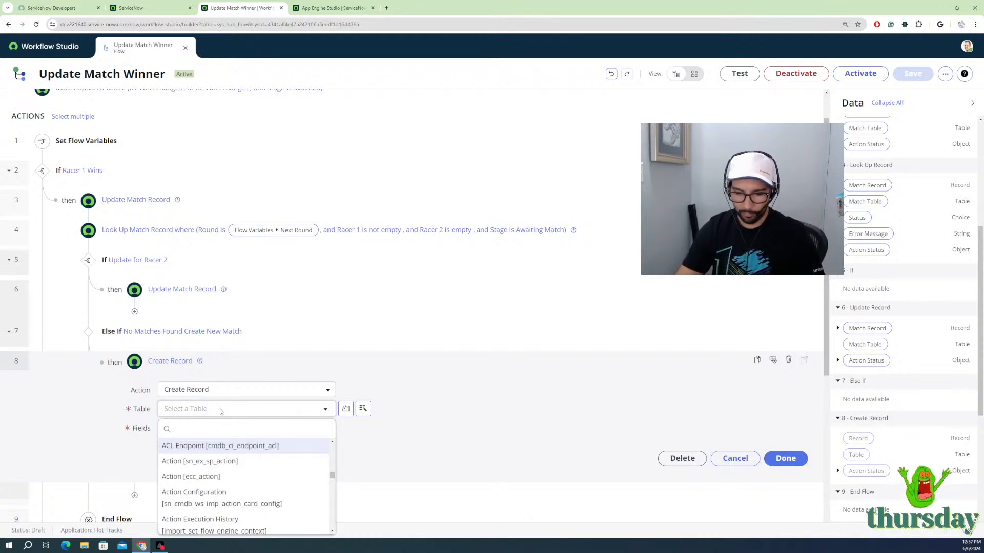
{"action": "type", "text": "m"}
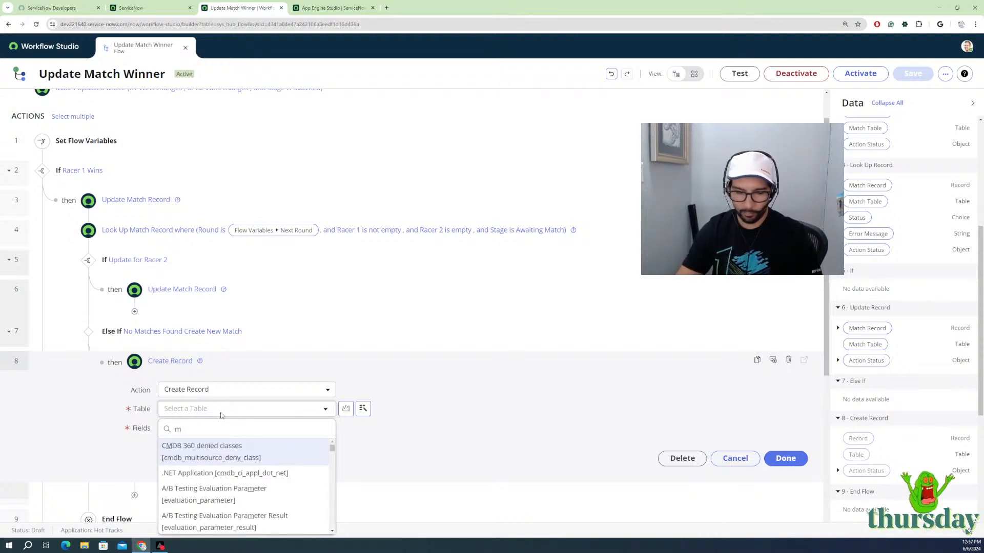
{"action": "type", "text": "atch"}
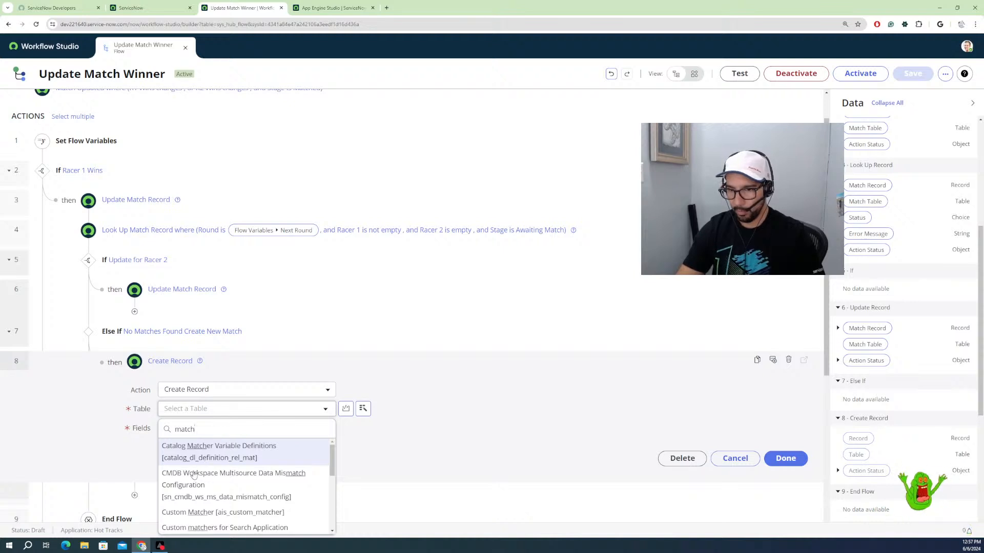
{"action": "scroll", "coordinate": [194, 475], "scroll_direction": "down", "scroll_amount": 5}
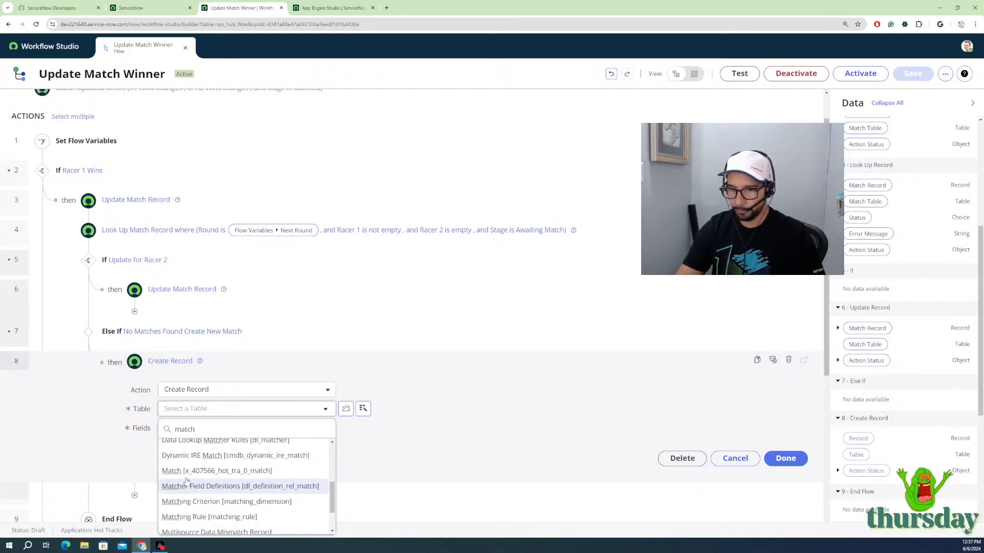
{"action": "left_click", "coordinate": [189, 470]}
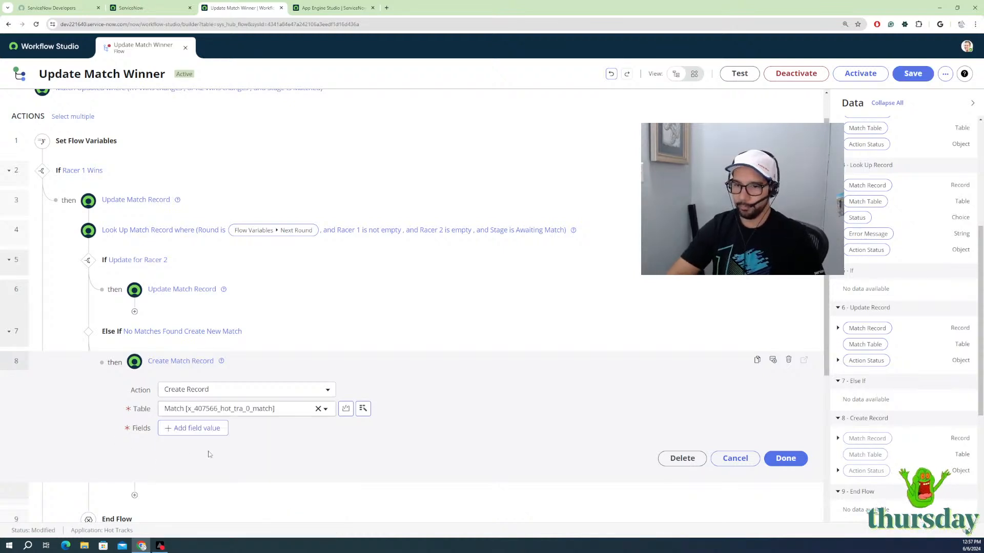
Step: Add a field value for Racer 1 to the Create Match Record action in step 8
{"action": "left_click", "coordinate": [198, 429]}
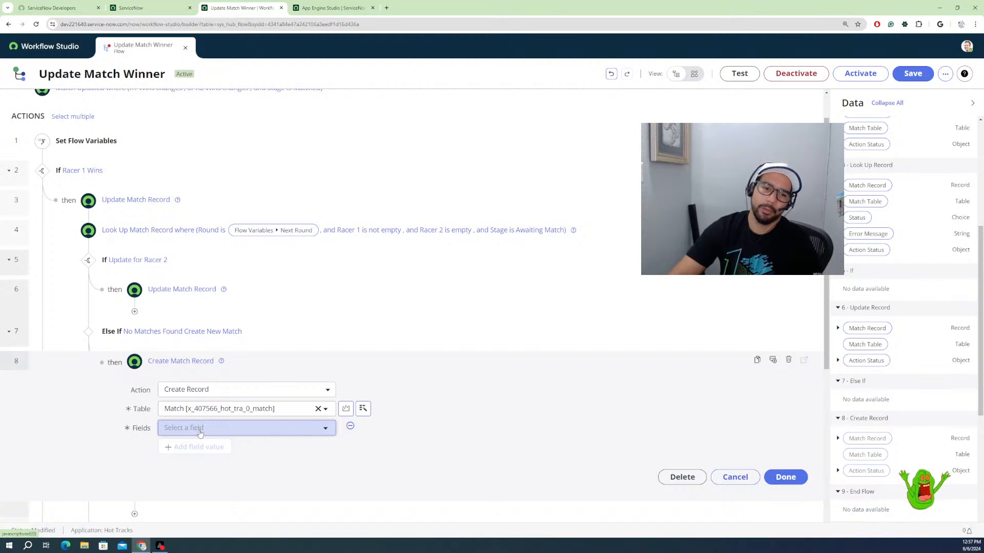
{"action": "left_click", "coordinate": [245, 433]}
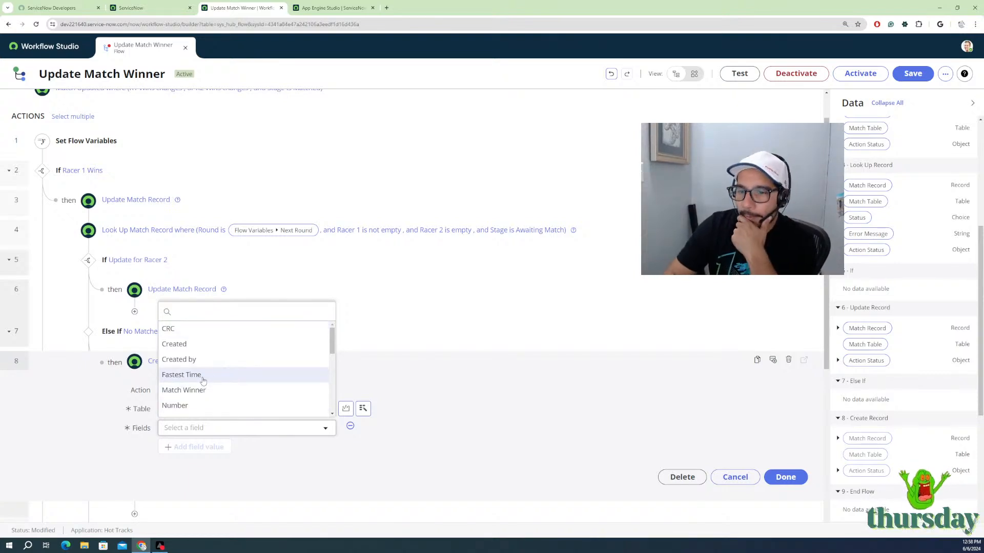
{"action": "scroll", "coordinate": [210, 373], "scroll_direction": "down", "scroll_amount": 2}
{"action": "scroll", "coordinate": [211, 374], "scroll_direction": "up", "scroll_amount": 1}
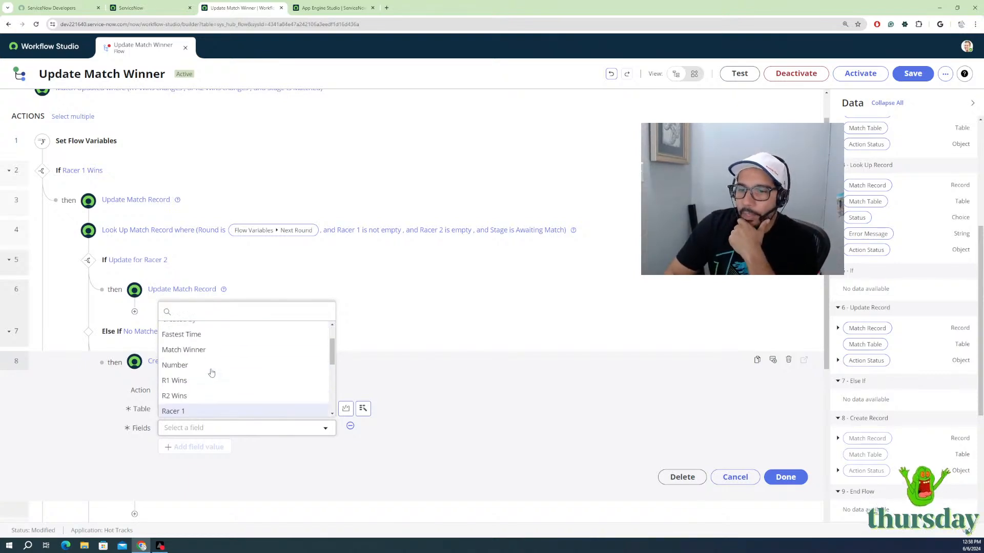
{"action": "scroll", "coordinate": [192, 382], "scroll_direction": "down", "scroll_amount": 1}
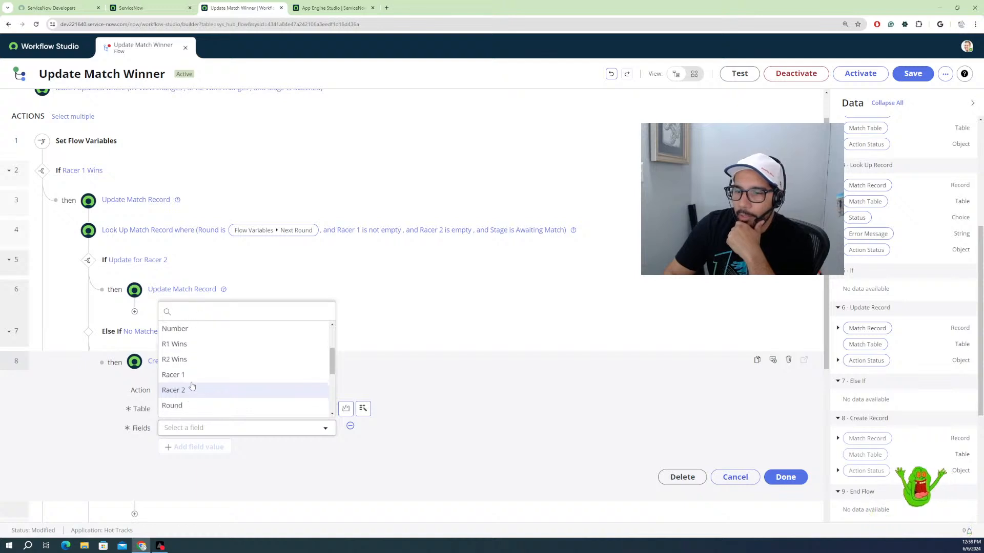
{"action": "left_click", "coordinate": [192, 379]}
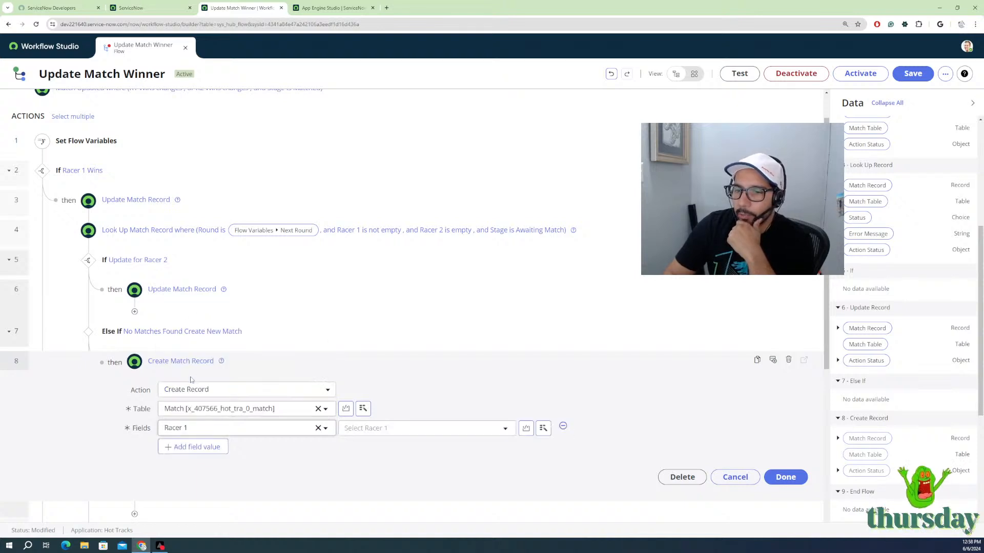
Step: Fill the Racer 1 value in step 8 with Racer 1 from step 3's Match Record
{"action": "left_click", "coordinate": [368, 431]}
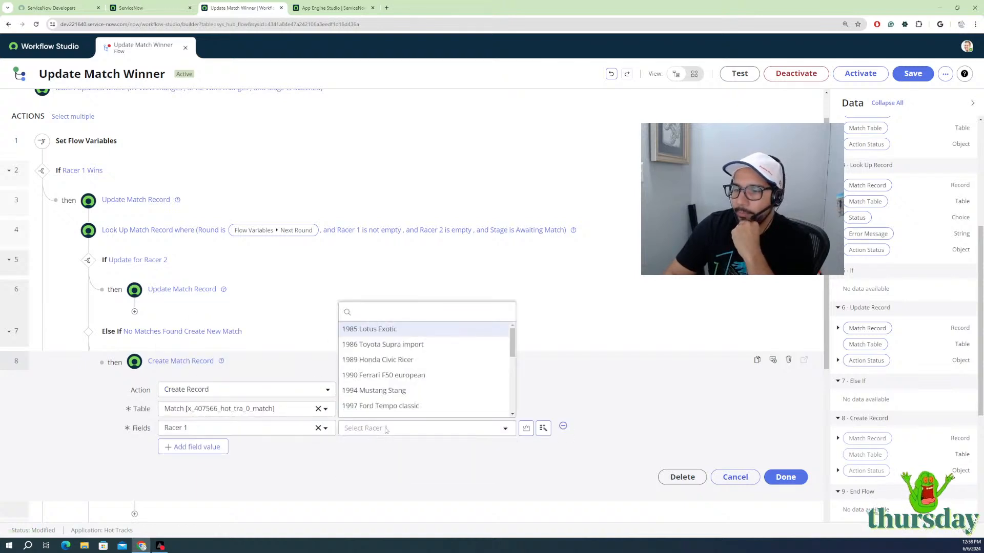
{"action": "left_click", "coordinate": [670, 386]}
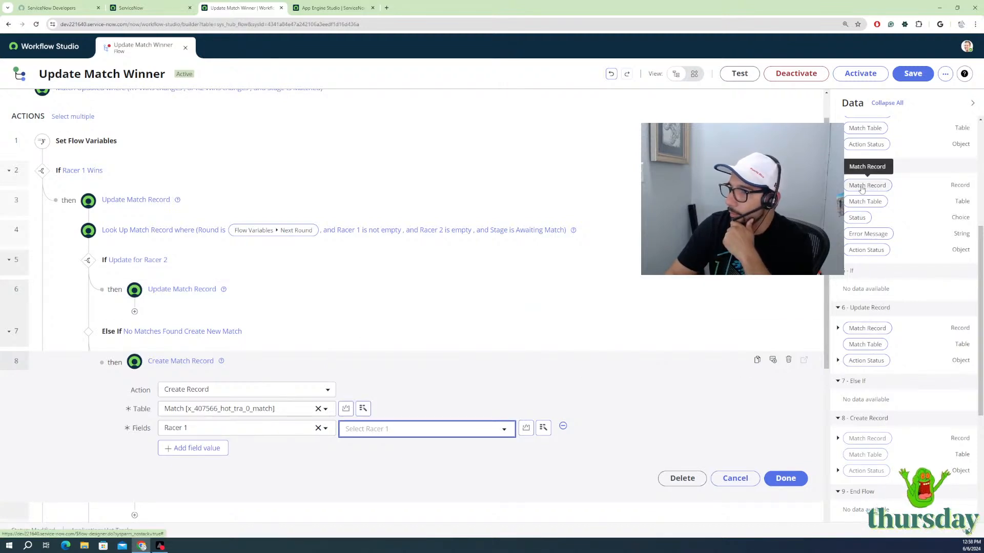
{"action": "scroll", "coordinate": [866, 195], "scroll_direction": "up", "scroll_amount": 2}
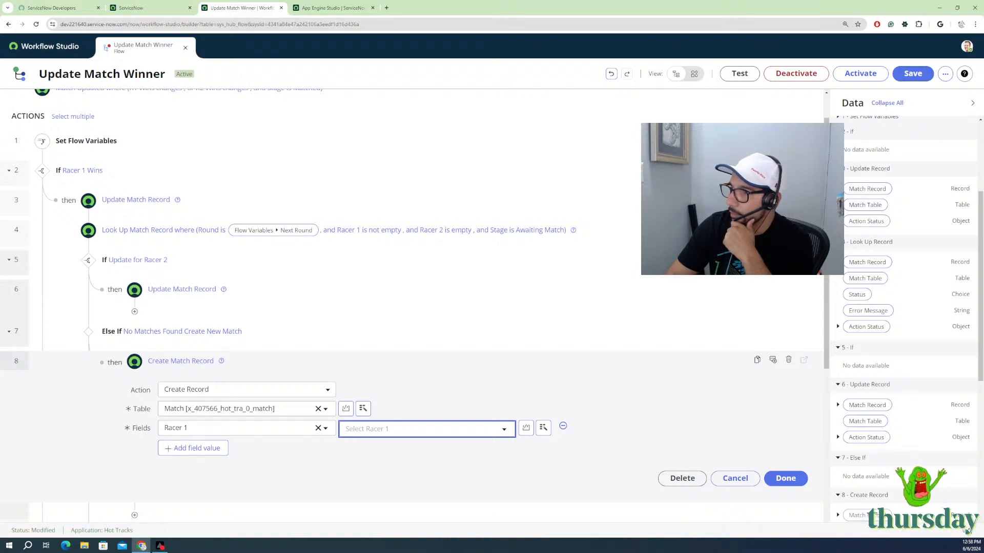
{"action": "left_click", "coordinate": [838, 188]}
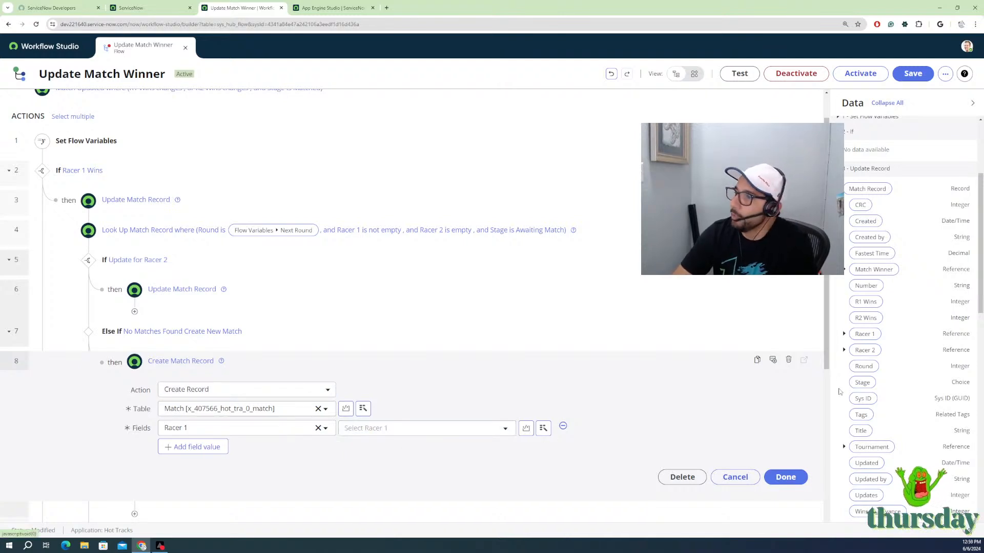
{"action": "scroll", "coordinate": [886, 410], "scroll_direction": "down", "scroll_amount": 3}
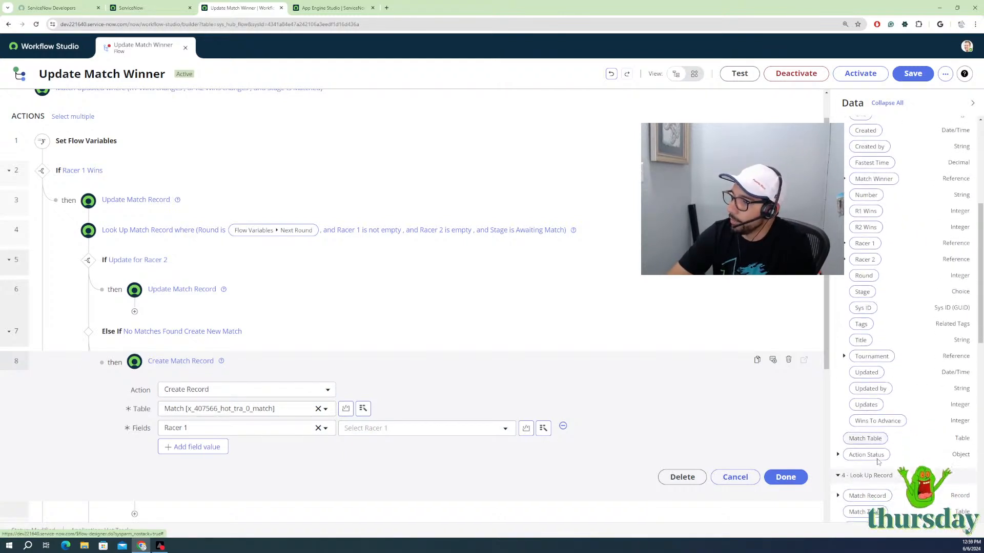
{"action": "scroll", "coordinate": [866, 462], "scroll_direction": "down", "scroll_amount": 1}
{"action": "scroll", "coordinate": [878, 323], "scroll_direction": "up", "scroll_amount": 1}
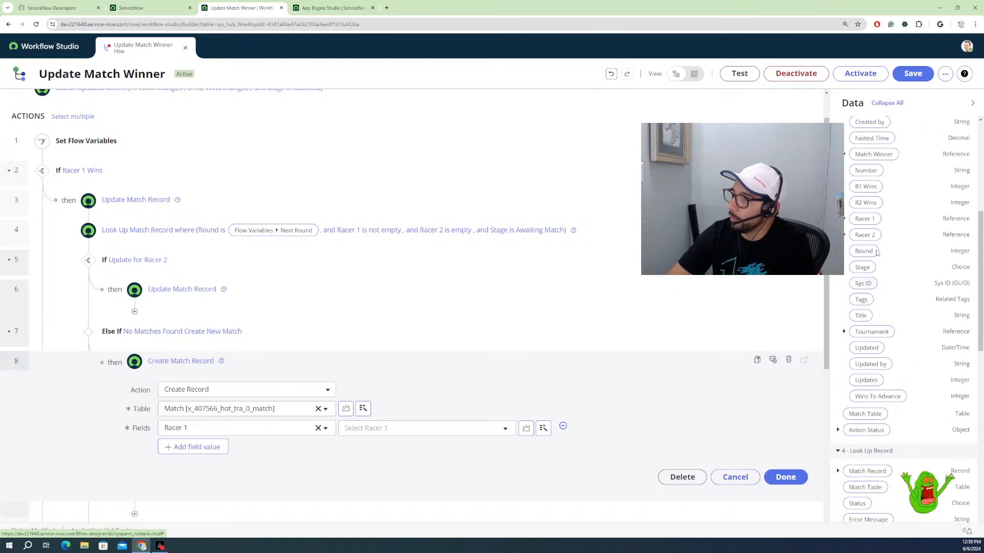
{"action": "left_click_drag", "start_coordinate": [875, 220], "coordinate": [411, 430]}
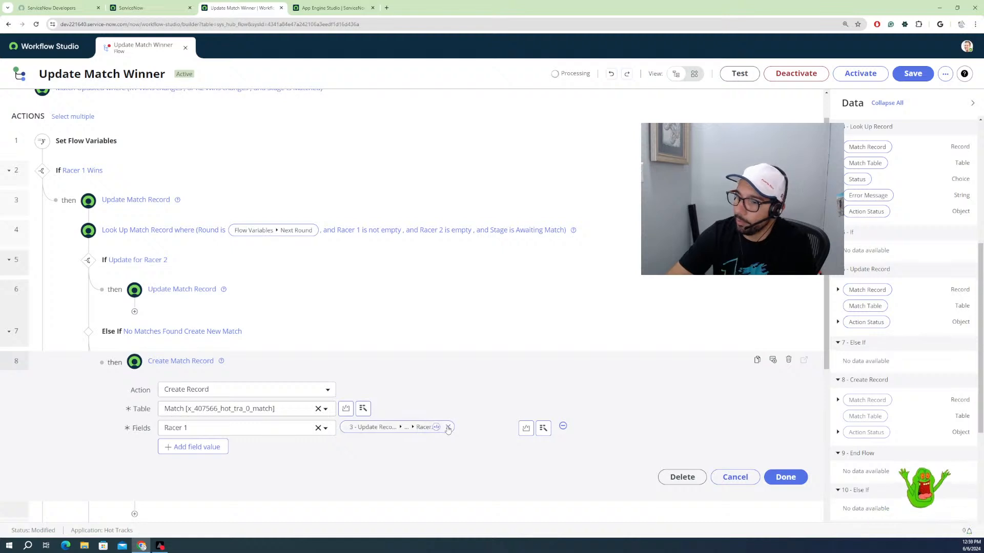
Step: Replace step 8's Racer 1 value with Match Winner from step 4's Match Record
{"action": "left_click", "coordinate": [448, 428]}
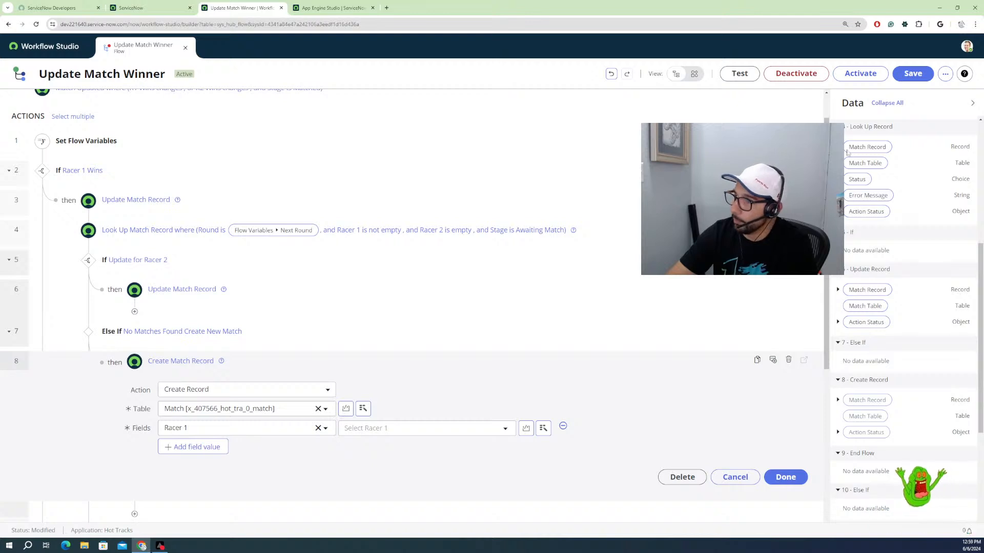
{"action": "left_click", "coordinate": [837, 146]}
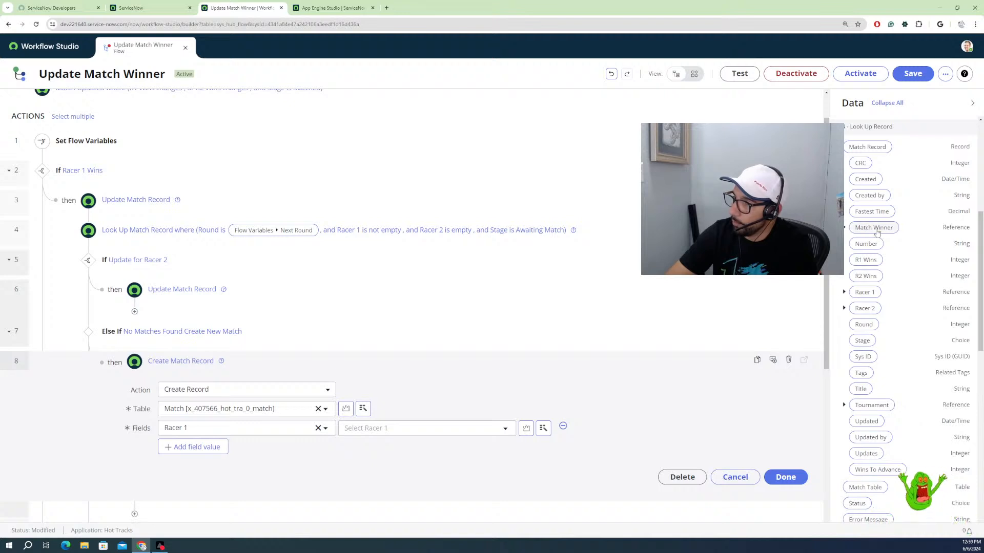
{"action": "left_click_drag", "start_coordinate": [874, 227], "coordinate": [405, 430]}
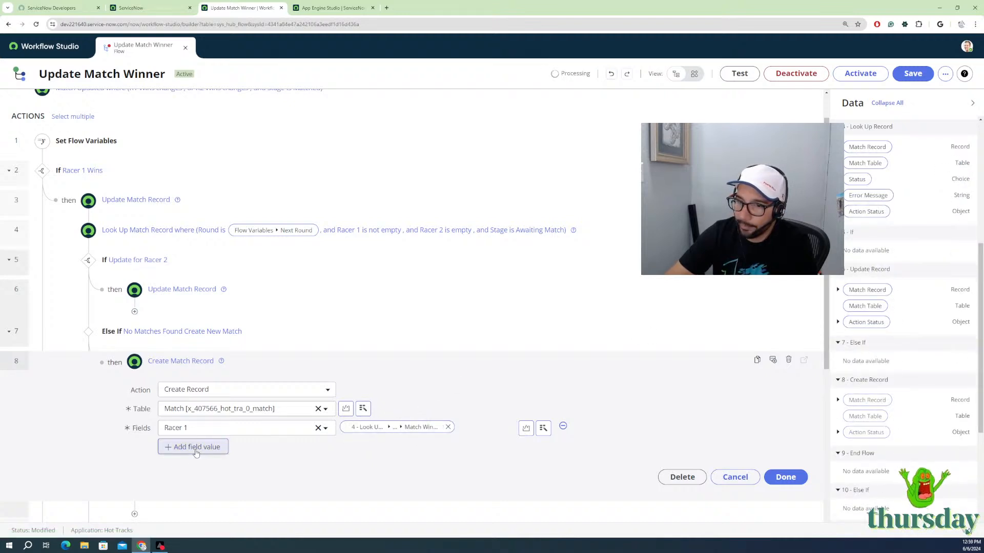
Step: Add a Round field value to step 8 and set it to the Next Round flow variable
{"action": "left_click", "coordinate": [204, 448]}
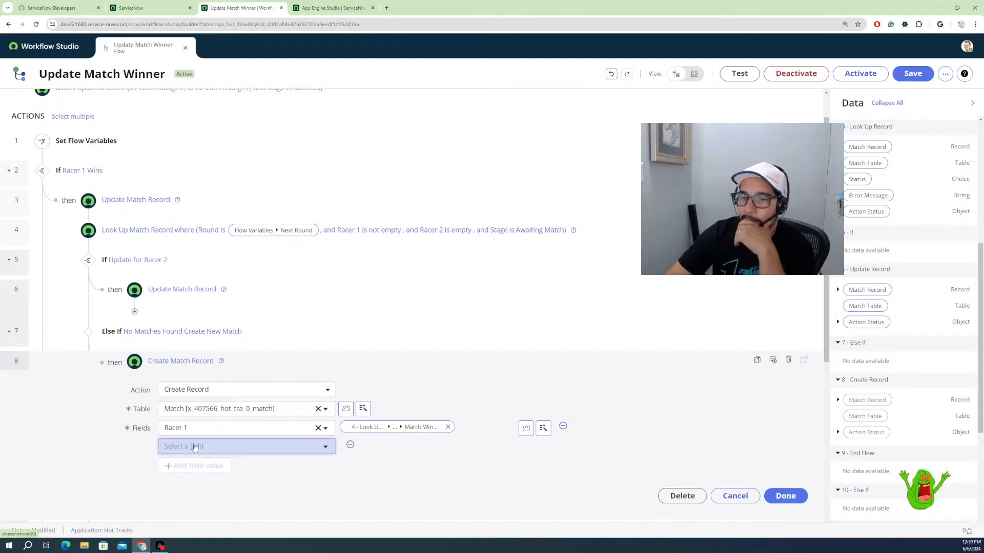
{"action": "left_click", "coordinate": [195, 447]}
{"action": "scroll", "coordinate": [195, 413], "scroll_direction": "down", "scroll_amount": 1}
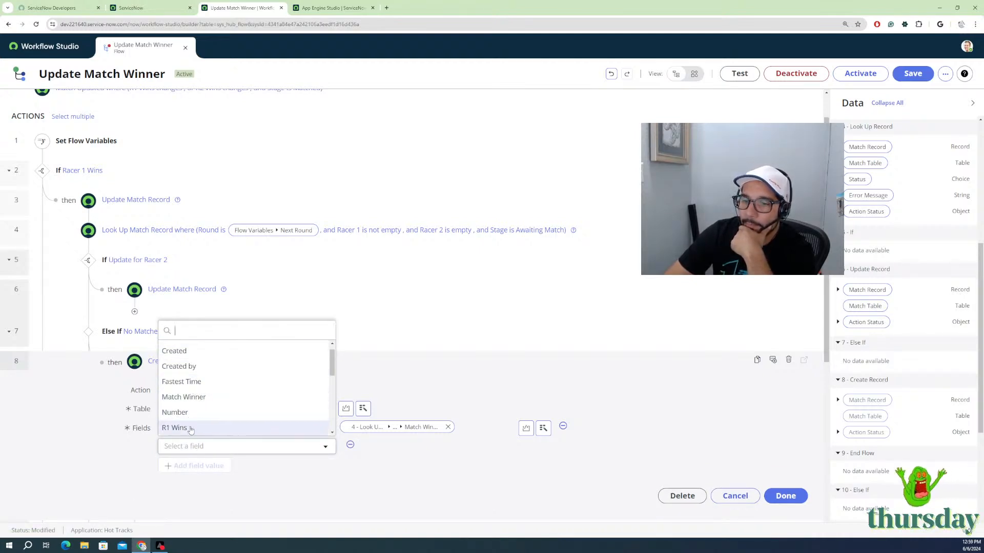
{"action": "scroll", "coordinate": [195, 415], "scroll_direction": "down", "scroll_amount": 1}
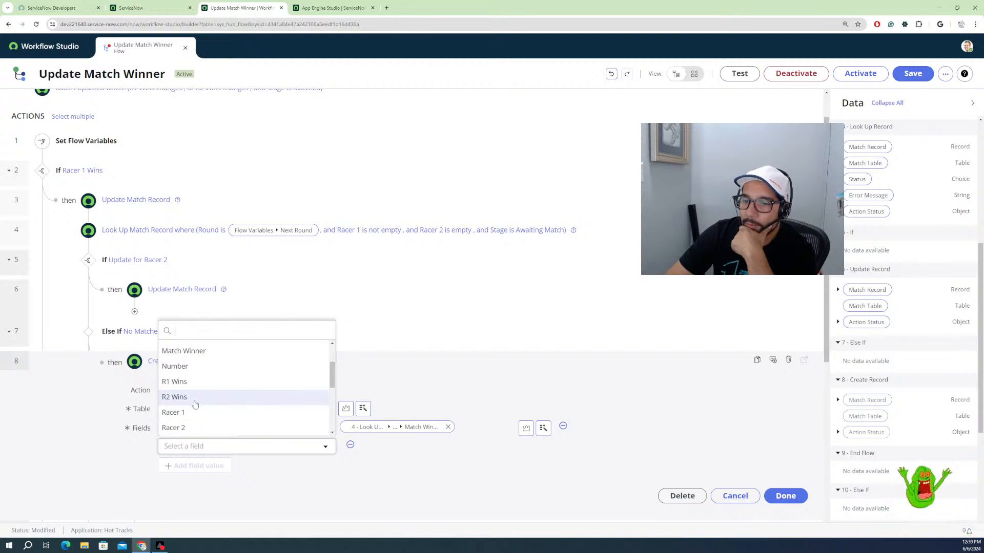
{"action": "scroll", "coordinate": [189, 410], "scroll_direction": "down", "scroll_amount": 1}
{"action": "left_click", "coordinate": [183, 405]}
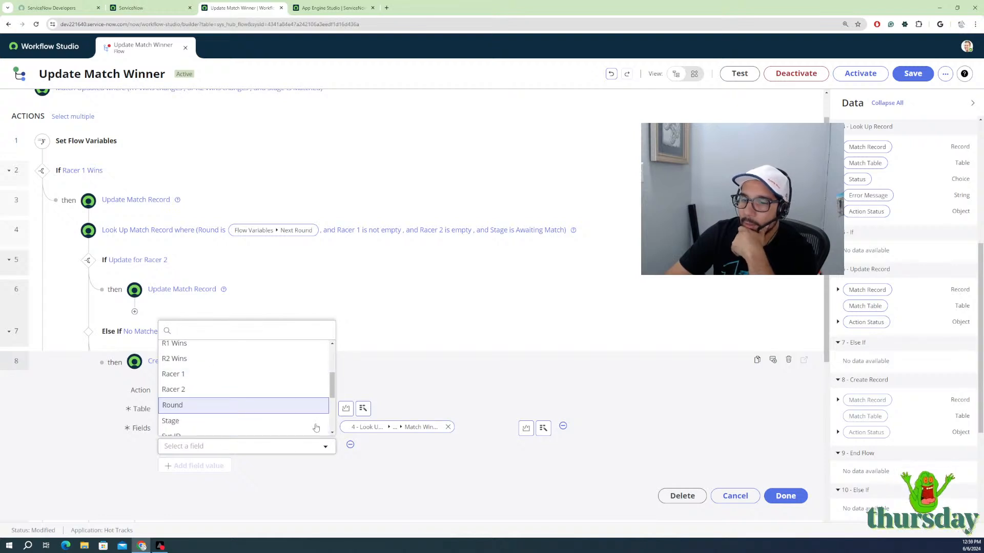
{"action": "scroll", "coordinate": [866, 205], "scroll_direction": "up", "scroll_amount": 5}
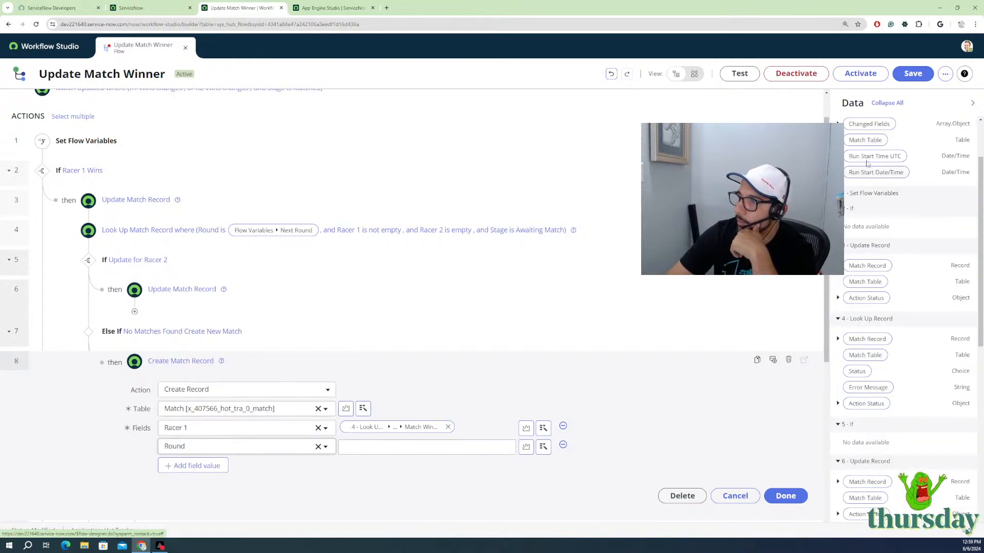
{"action": "left_click_drag", "start_coordinate": [864, 144], "coordinate": [374, 451]}
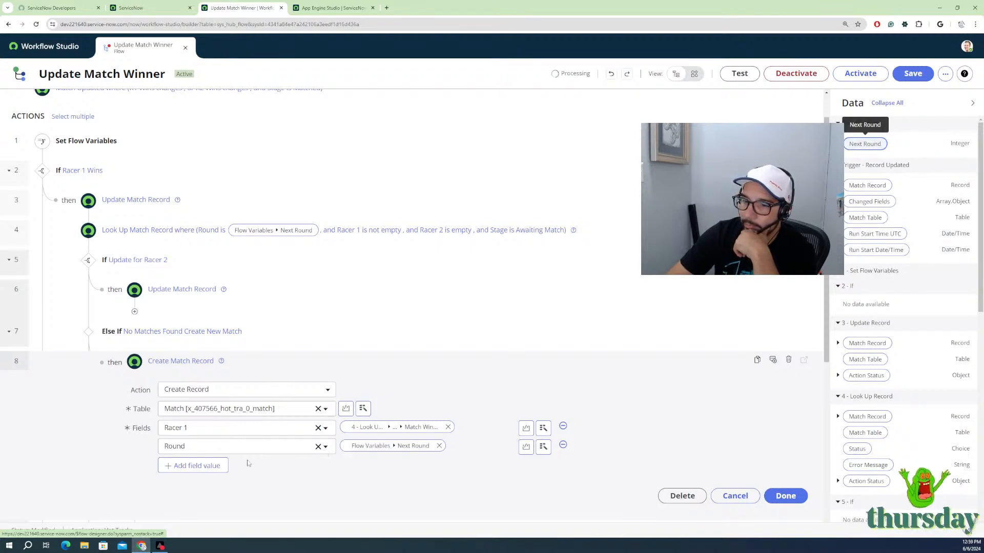
Step: Add a Stage field value to the Create Match Record action in step 8 and set it to Awaiting Match
{"action": "left_click", "coordinate": [205, 467]}
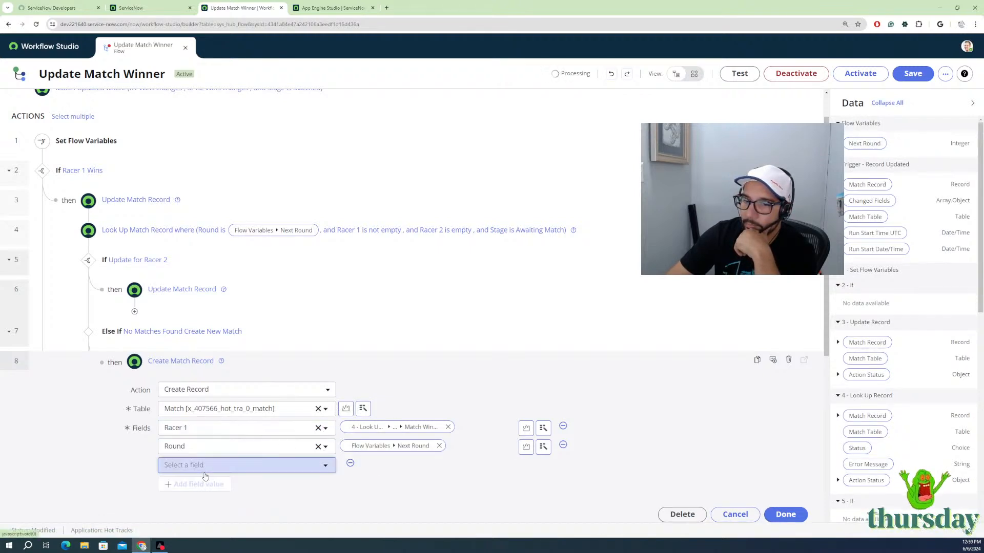
{"action": "left_click", "coordinate": [224, 466]}
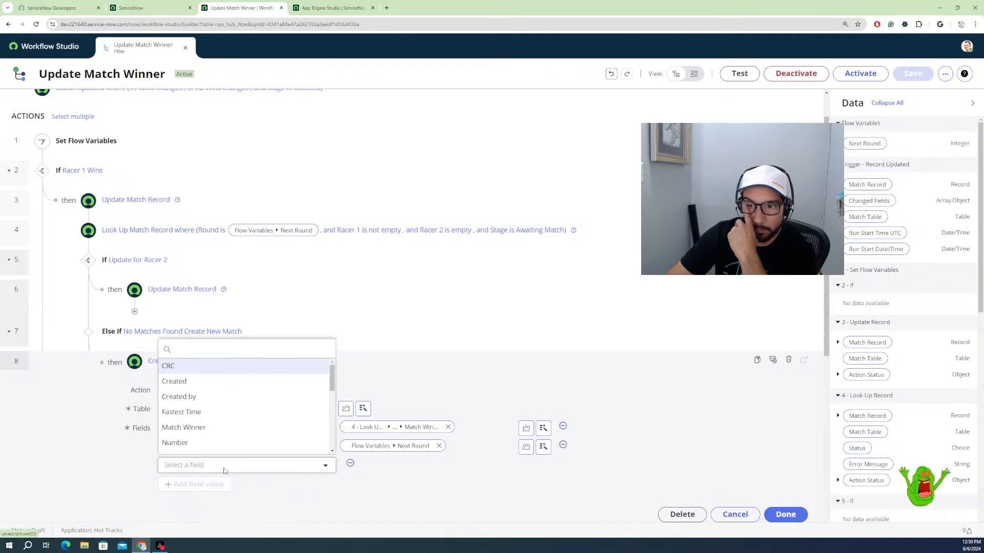
{"action": "scroll", "coordinate": [200, 436], "scroll_direction": "down", "scroll_amount": 1}
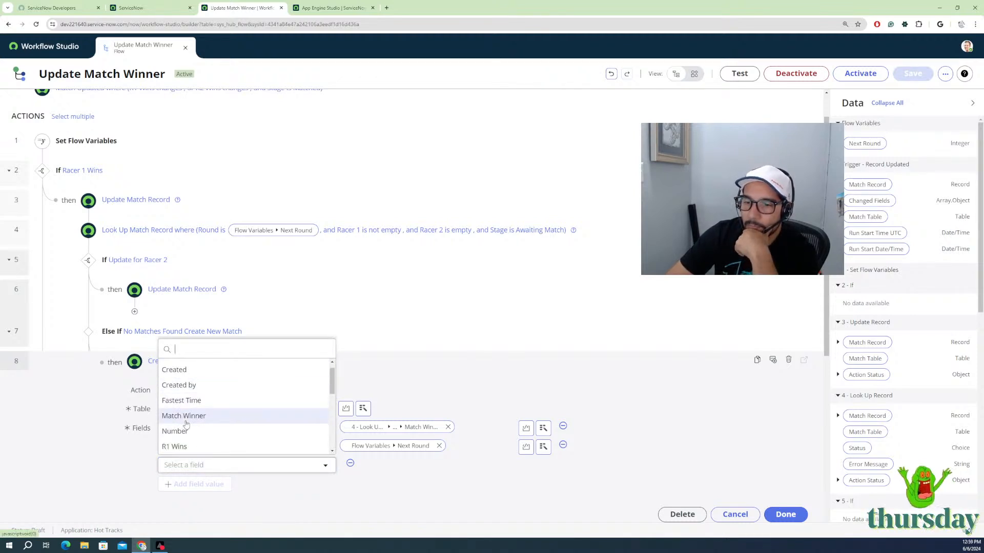
{"action": "scroll", "coordinate": [187, 426], "scroll_direction": "down", "scroll_amount": 5}
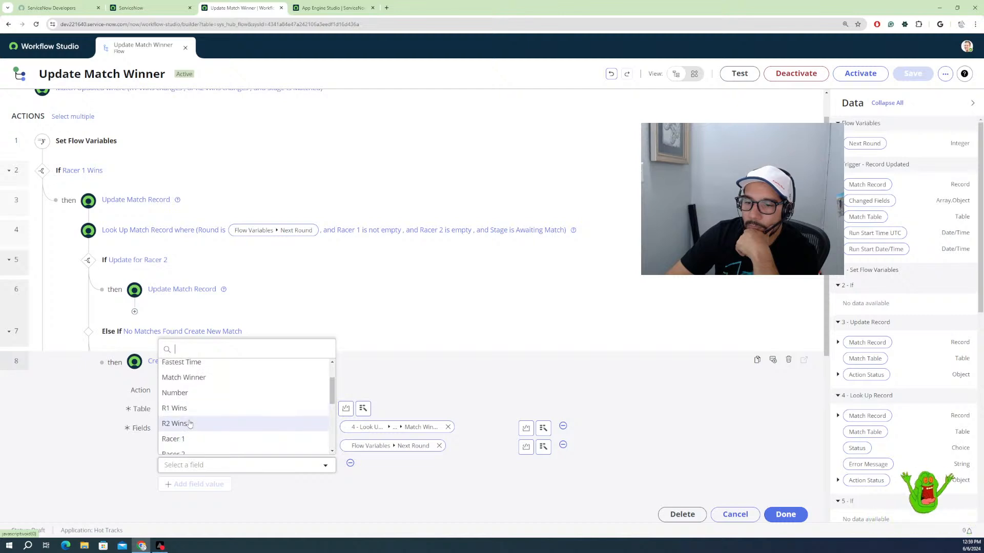
{"action": "scroll", "coordinate": [187, 418], "scroll_direction": "down", "scroll_amount": 3}
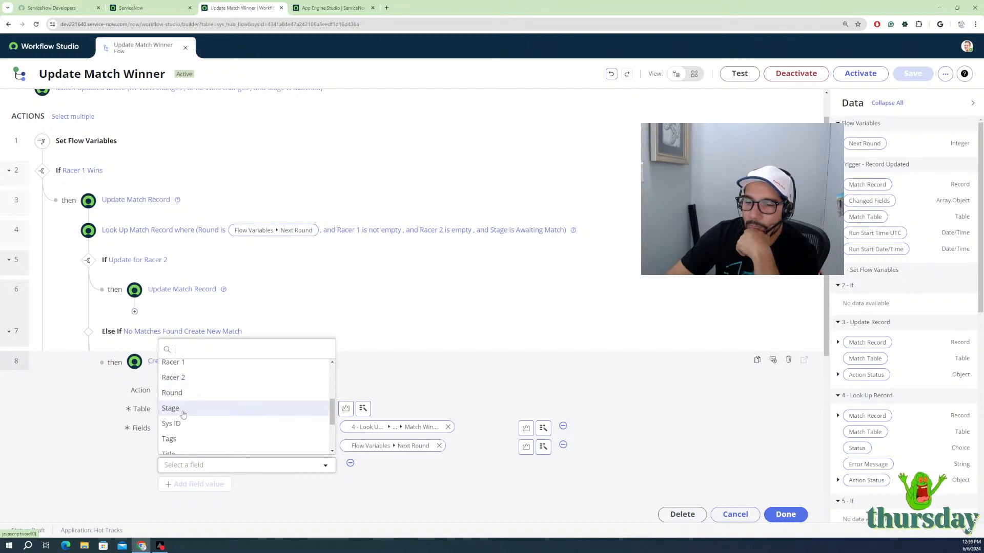
{"action": "left_click", "coordinate": [186, 411]}
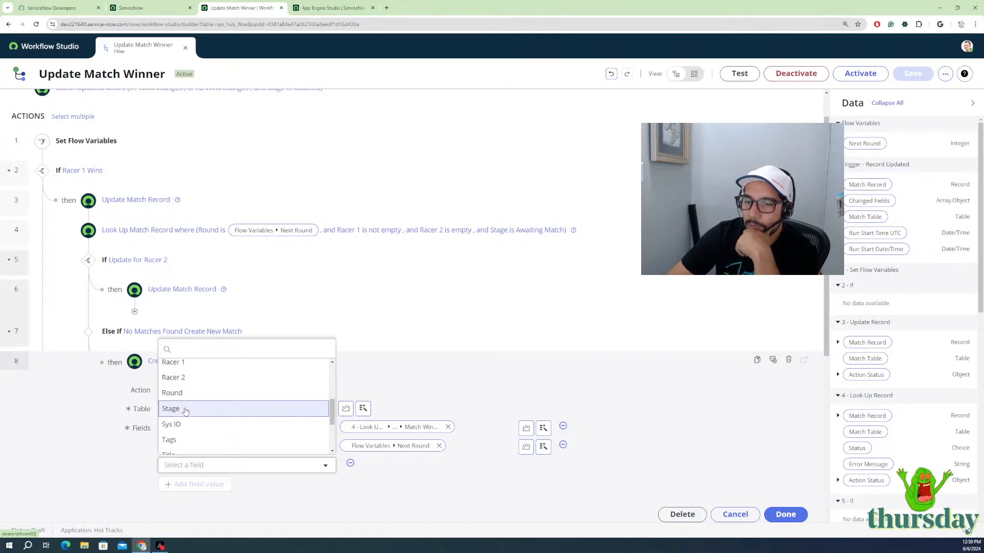
{"action": "left_click", "coordinate": [395, 467]}
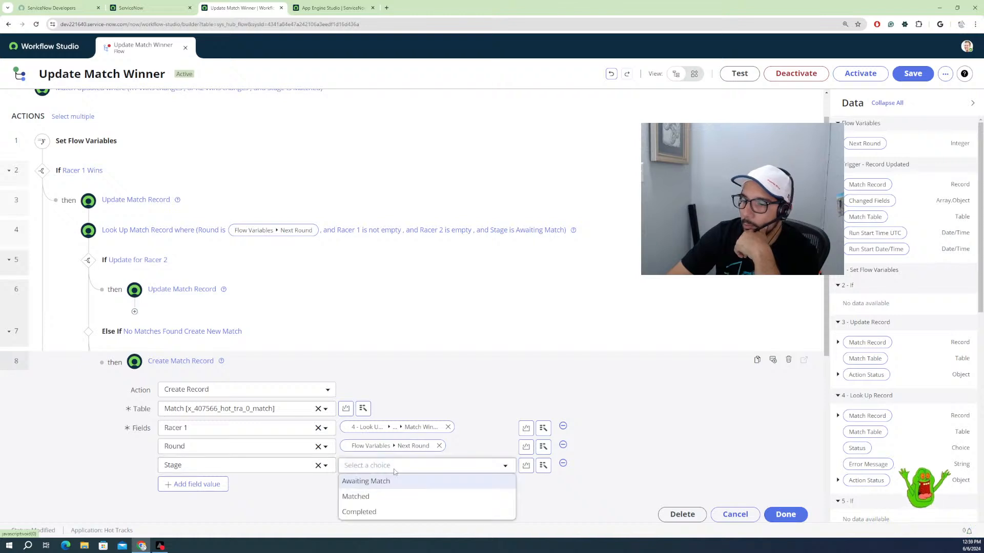
{"action": "left_click", "coordinate": [365, 483]}
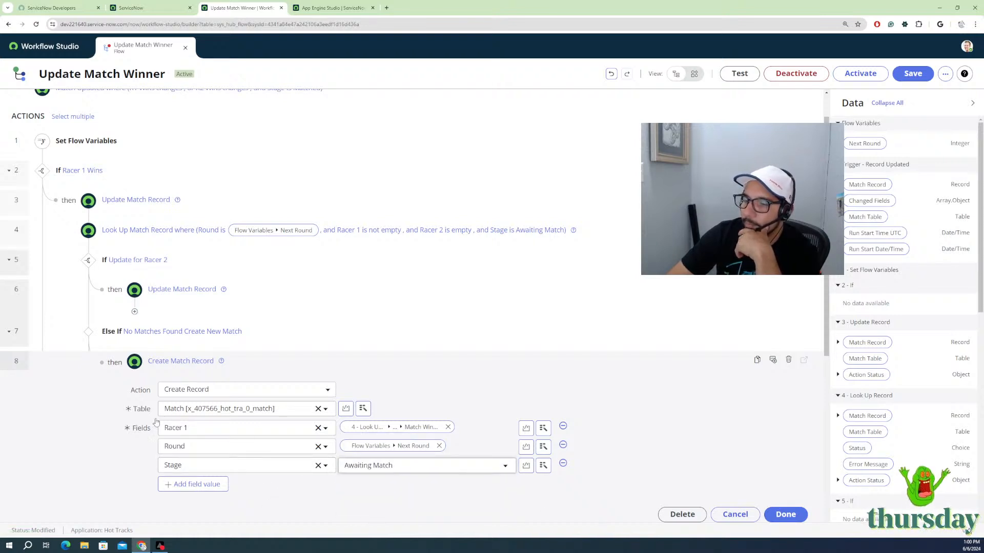
Step: Add a field value for Tournament to the Create Match Record action in step 8
{"action": "left_click", "coordinate": [202, 484]}
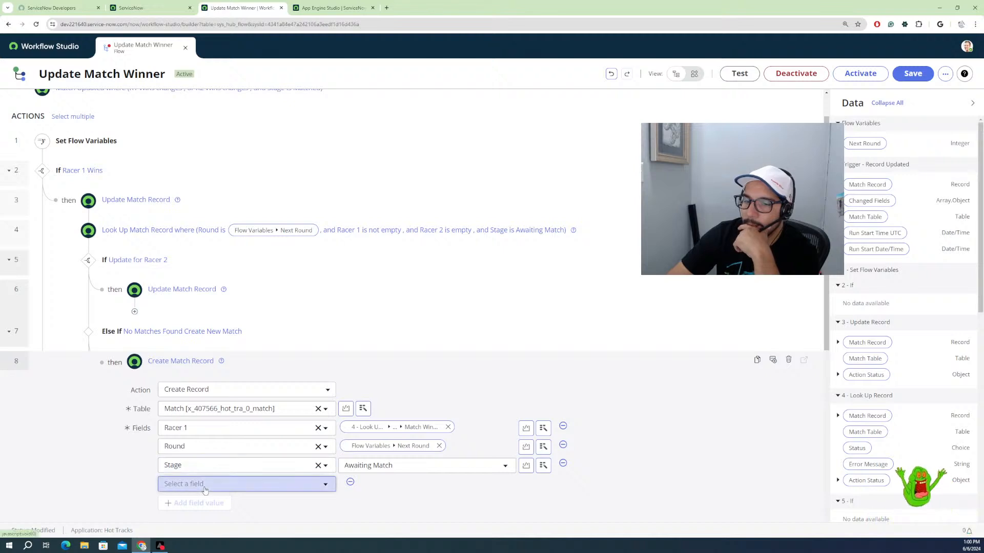
{"action": "left_click", "coordinate": [204, 487]}
{"action": "scroll", "coordinate": [204, 441], "scroll_direction": "down", "scroll_amount": 3}
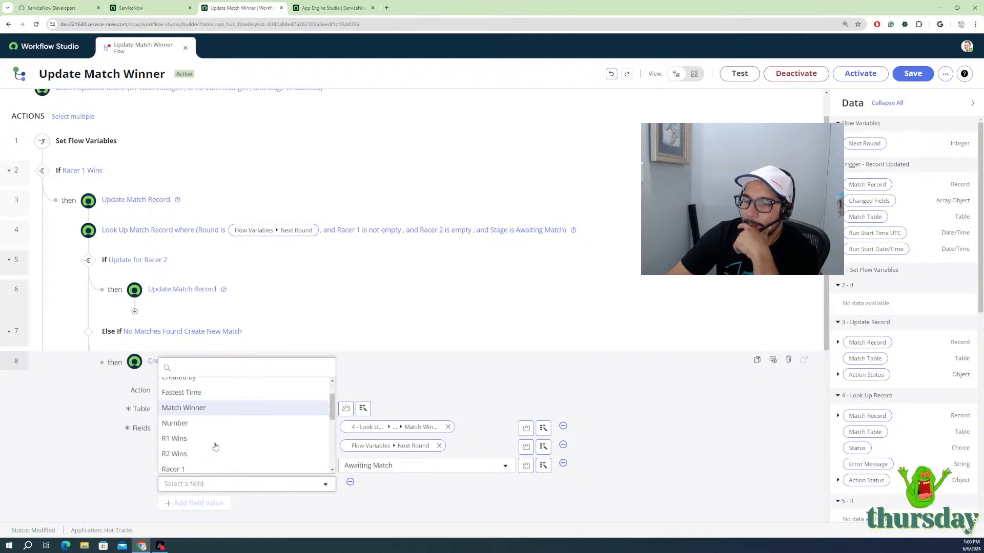
{"action": "scroll", "coordinate": [203, 437], "scroll_direction": "down", "scroll_amount": 3}
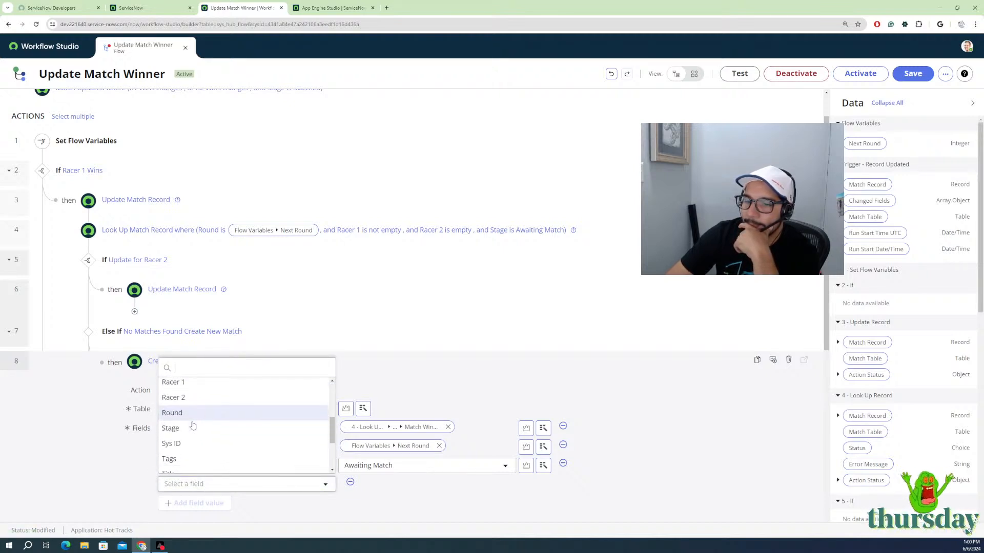
{"action": "scroll", "coordinate": [191, 413], "scroll_direction": "down", "scroll_amount": 2}
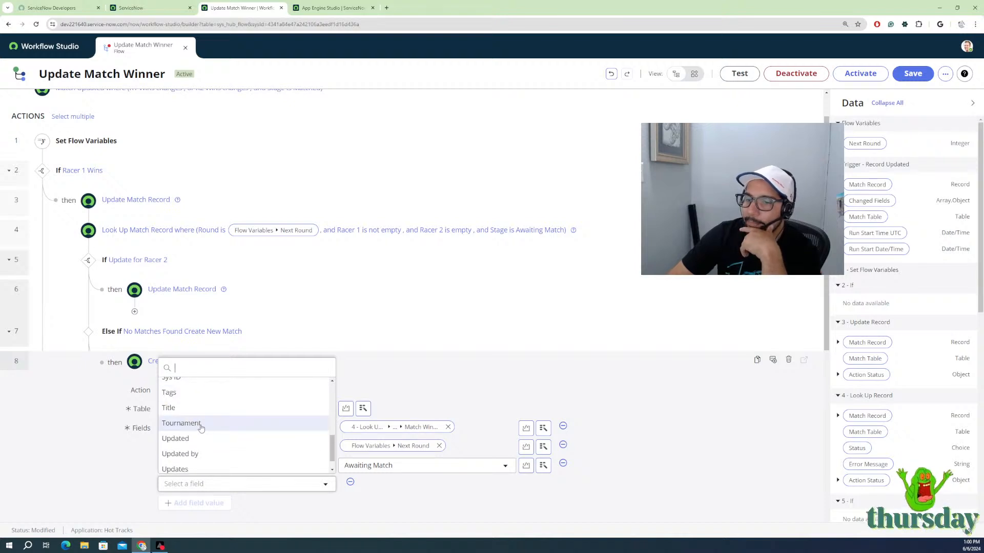
{"action": "left_click", "coordinate": [201, 428]}
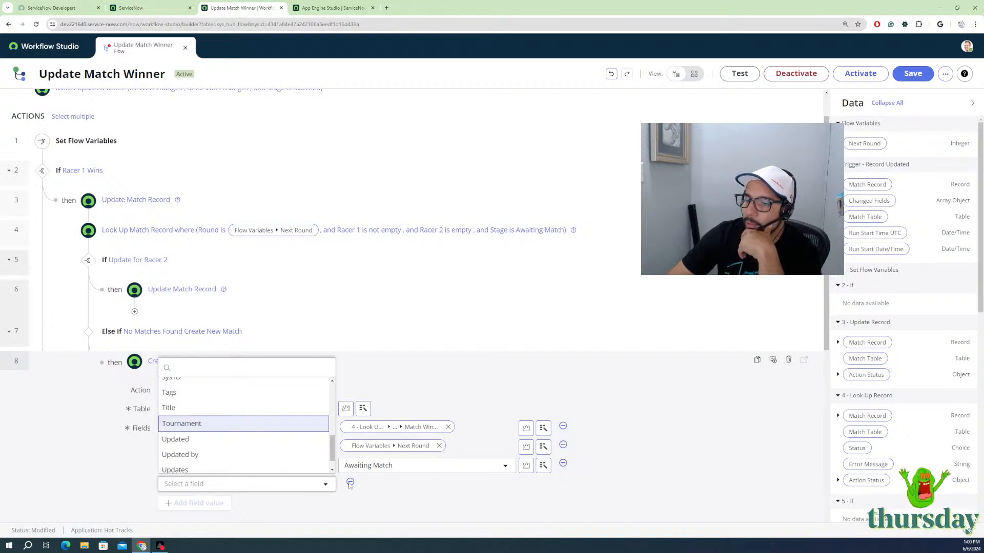
Step: Fill step 8's Tournament value with Tournament from step 3's Match Record
{"action": "left_click", "coordinate": [397, 485]}
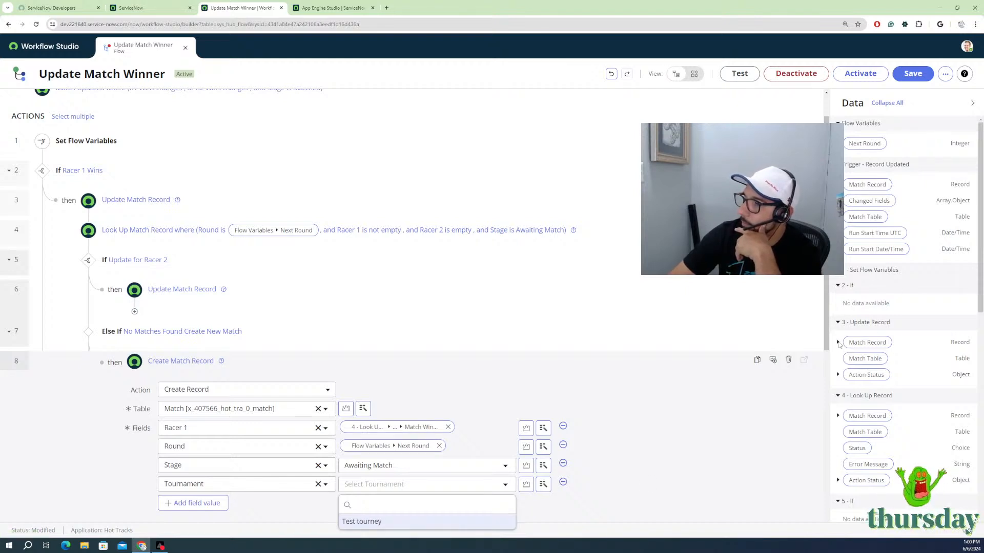
{"action": "left_click", "coordinate": [839, 342]}
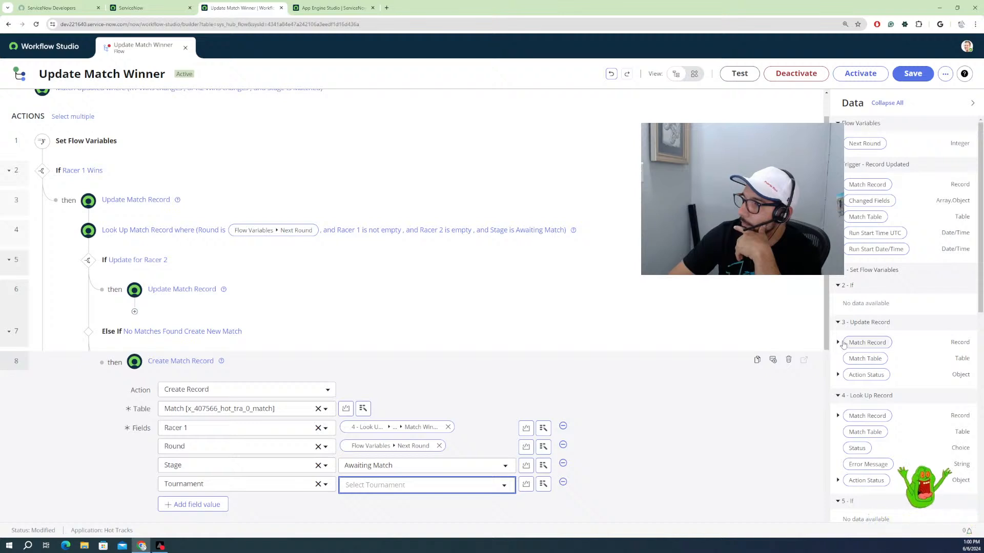
{"action": "left_click", "coordinate": [839, 342]}
{"action": "scroll", "coordinate": [871, 385], "scroll_direction": "down", "scroll_amount": 1}
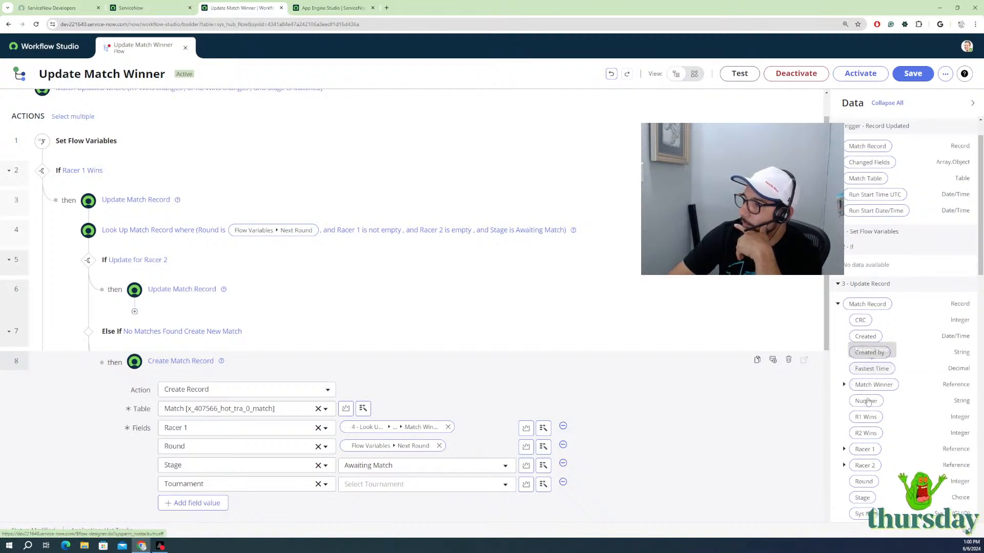
{"action": "scroll", "coordinate": [874, 410], "scroll_direction": "down", "scroll_amount": 1}
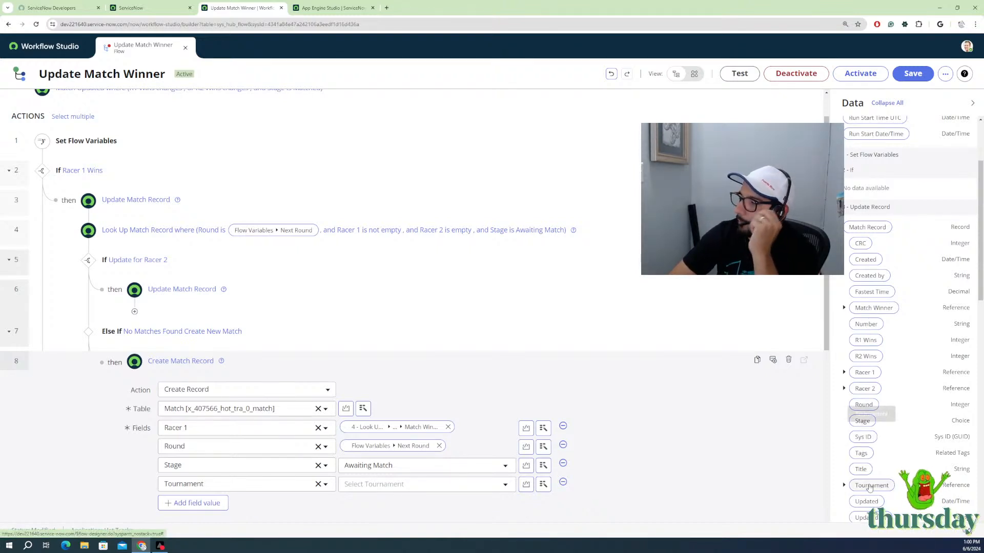
{"action": "left_click_drag", "start_coordinate": [870, 488], "coordinate": [394, 485]}
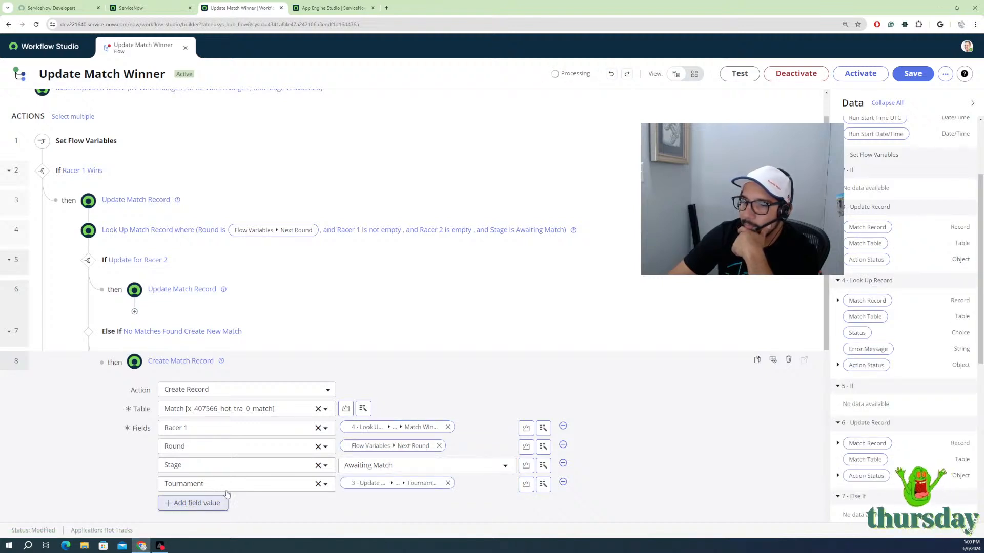
Step: Add a field value for Wins To Advance to the Create Match Record action in step 8
{"action": "left_click", "coordinate": [195, 504]}
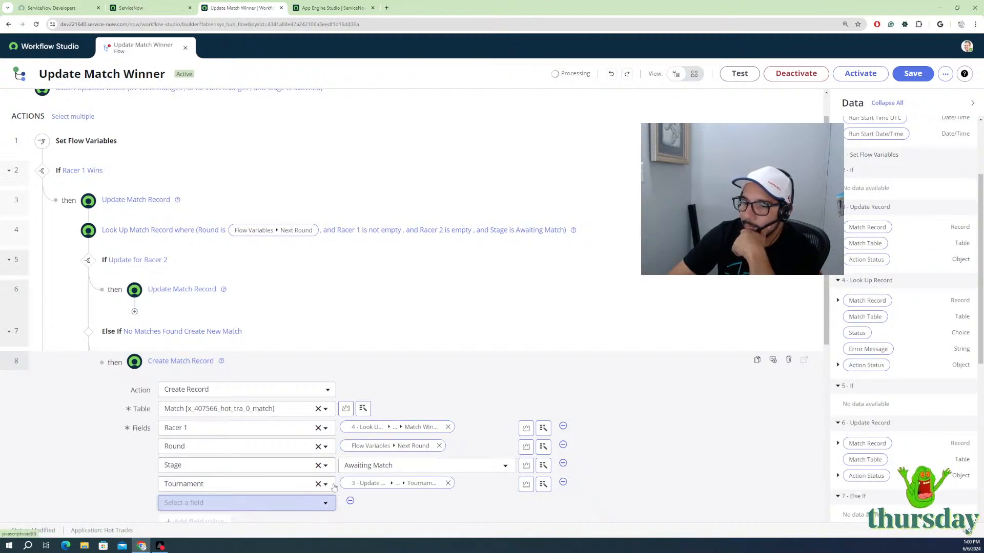
{"action": "left_click", "coordinate": [247, 504]}
{"action": "scroll", "coordinate": [238, 485], "scroll_direction": "down", "scroll_amount": 5}
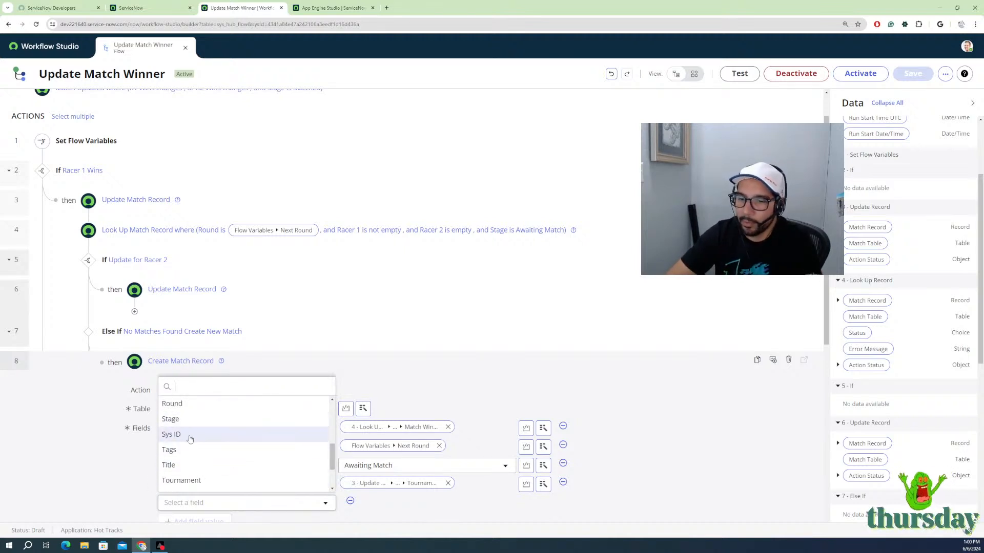
{"action": "scroll", "coordinate": [192, 464], "scroll_direction": "down", "scroll_amount": 2}
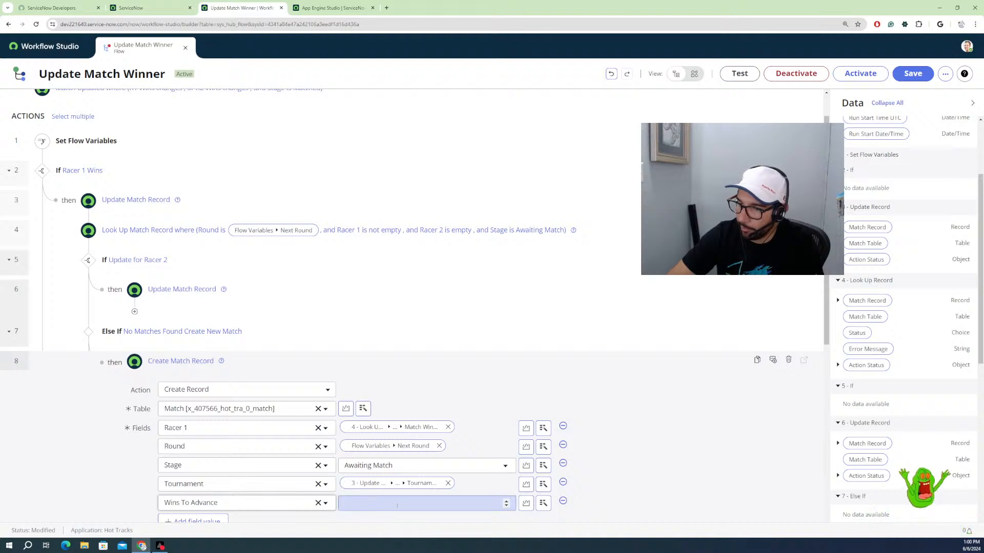
Step: Fill step 8's Wins To Advance value with Wins to Advance from the Tournament of step 4's Match Record
{"action": "left_click", "coordinate": [373, 501]}
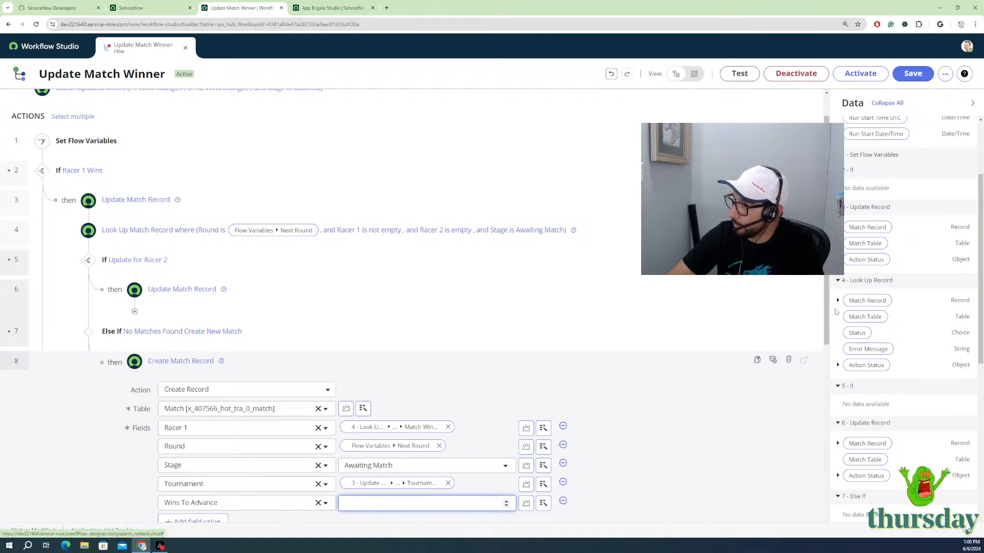
{"action": "left_click", "coordinate": [838, 301]}
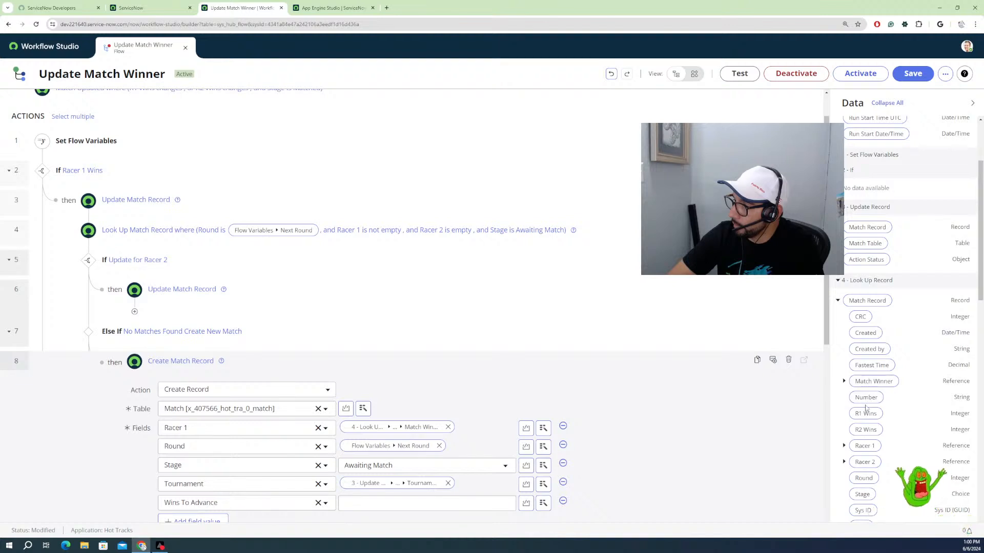
{"action": "scroll", "coordinate": [876, 475], "scroll_direction": "down", "scroll_amount": 2}
{"action": "scroll", "coordinate": [870, 464], "scroll_direction": "down", "scroll_amount": 1}
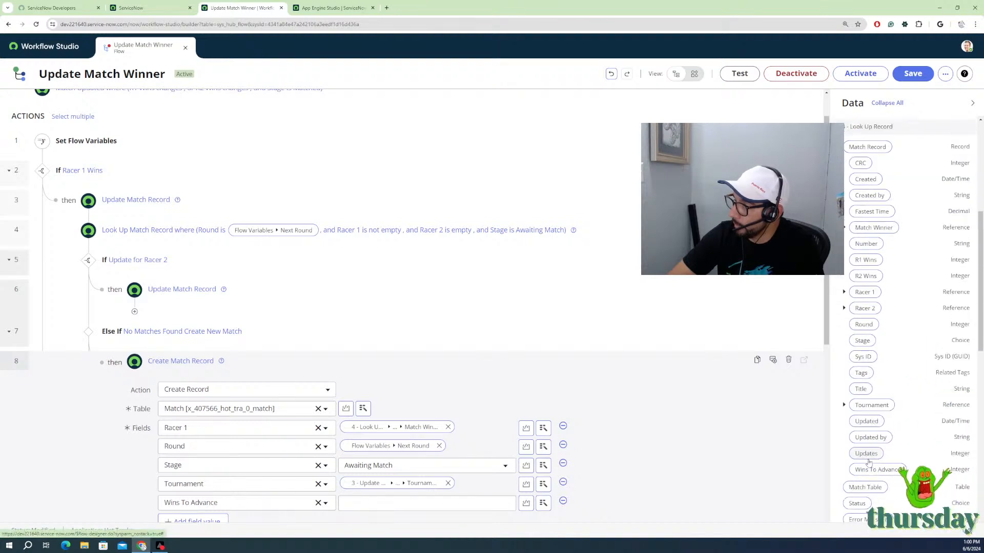
{"action": "left_click", "coordinate": [844, 405]}
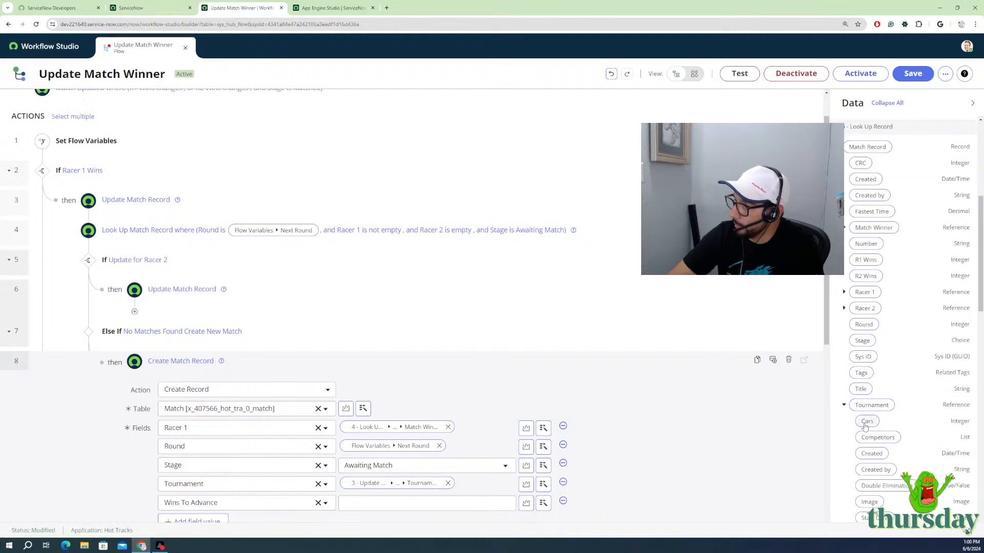
{"action": "scroll", "coordinate": [877, 446], "scroll_direction": "down", "scroll_amount": 1}
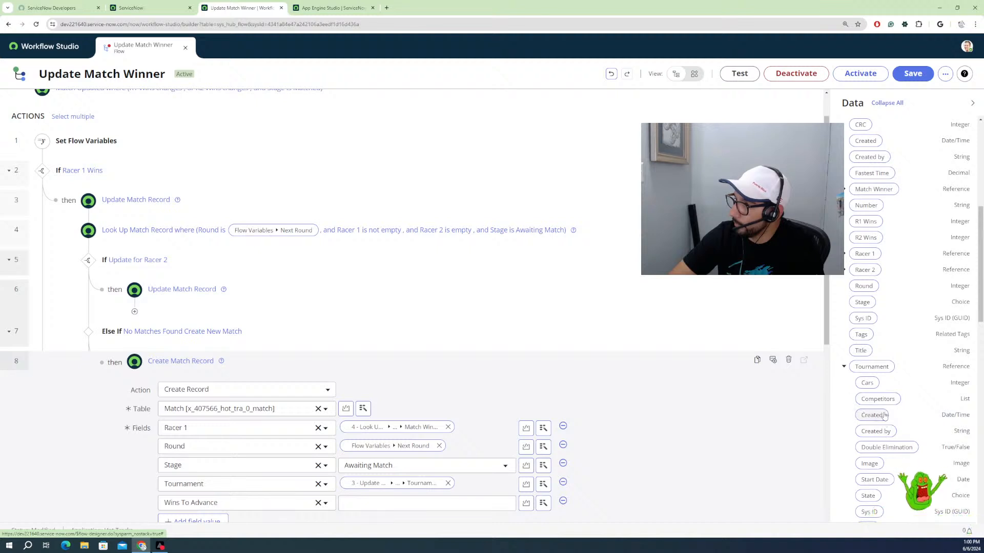
{"action": "scroll", "coordinate": [885, 410], "scroll_direction": "down", "scroll_amount": 1}
{"action": "scroll", "coordinate": [885, 410], "scroll_direction": "down", "scroll_amount": 4}
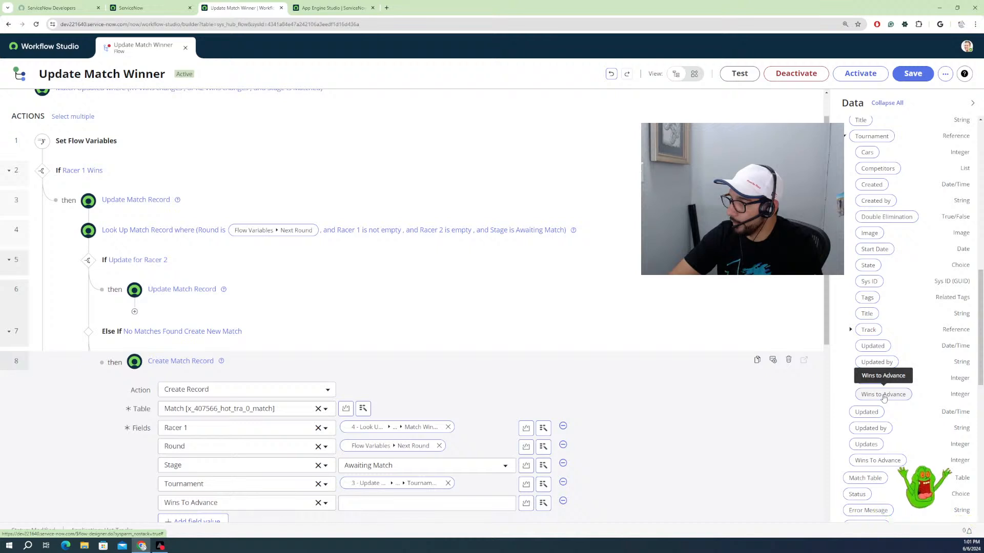
{"action": "left_click_drag", "start_coordinate": [883, 398], "coordinate": [445, 503]}
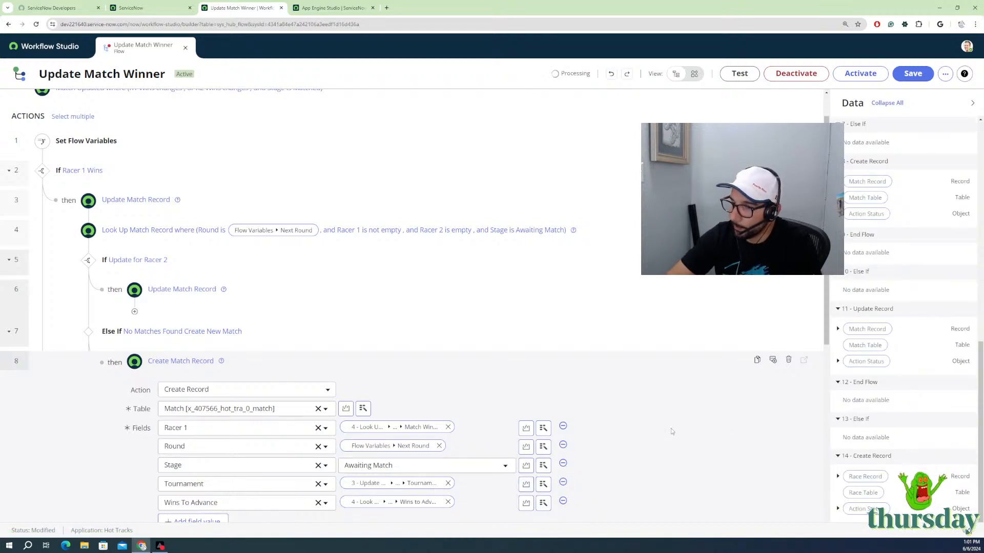
Step: Add a field value for Title to the Create Match Record action in step 8
{"action": "scroll", "coordinate": [154, 488], "scroll_direction": "down", "scroll_amount": 2}
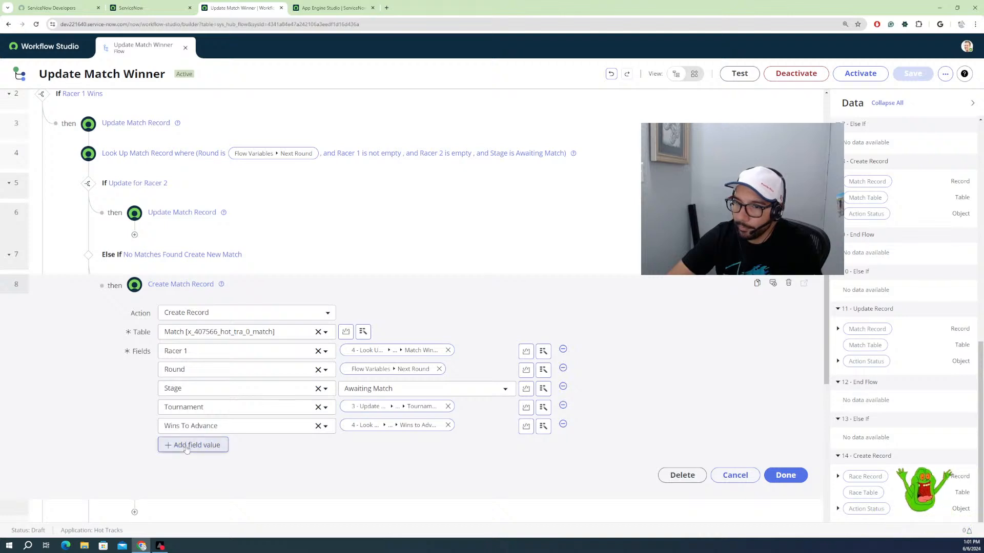
{"action": "left_click", "coordinate": [207, 446]}
{"action": "left_click", "coordinate": [220, 446]}
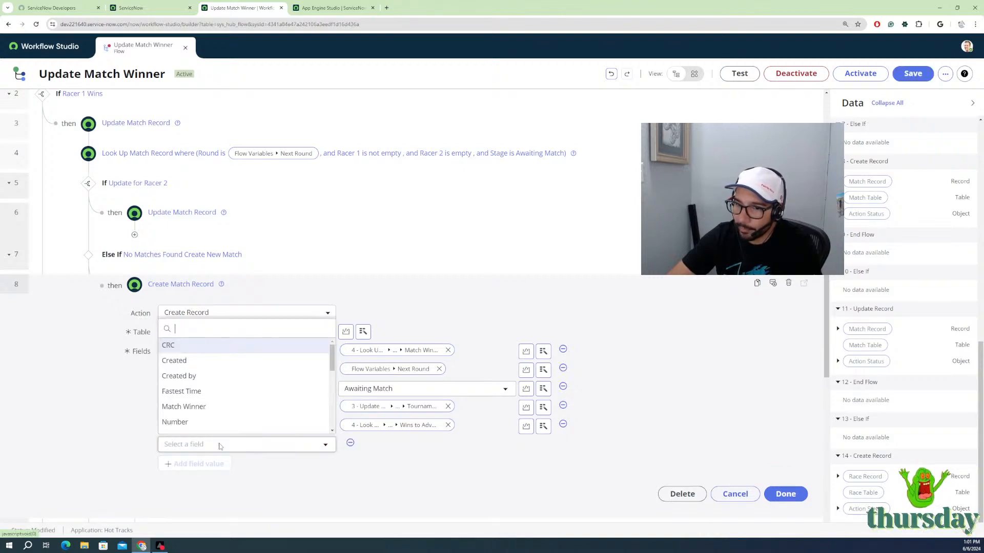
{"action": "scroll", "coordinate": [217, 420], "scroll_direction": "down", "scroll_amount": 1}
{"action": "scroll", "coordinate": [232, 404], "scroll_direction": "down", "scroll_amount": 5}
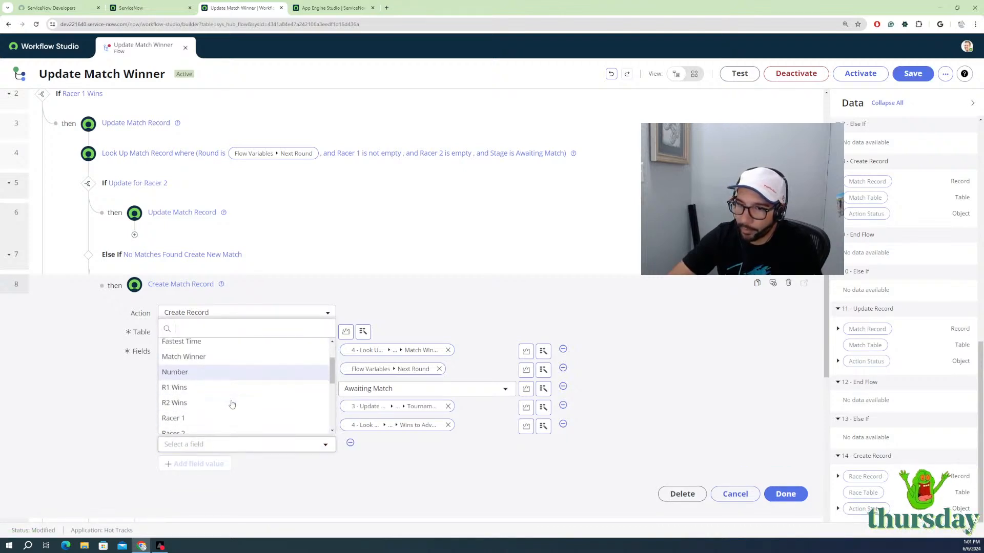
{"action": "scroll", "coordinate": [231, 404], "scroll_direction": "down", "scroll_amount": 2}
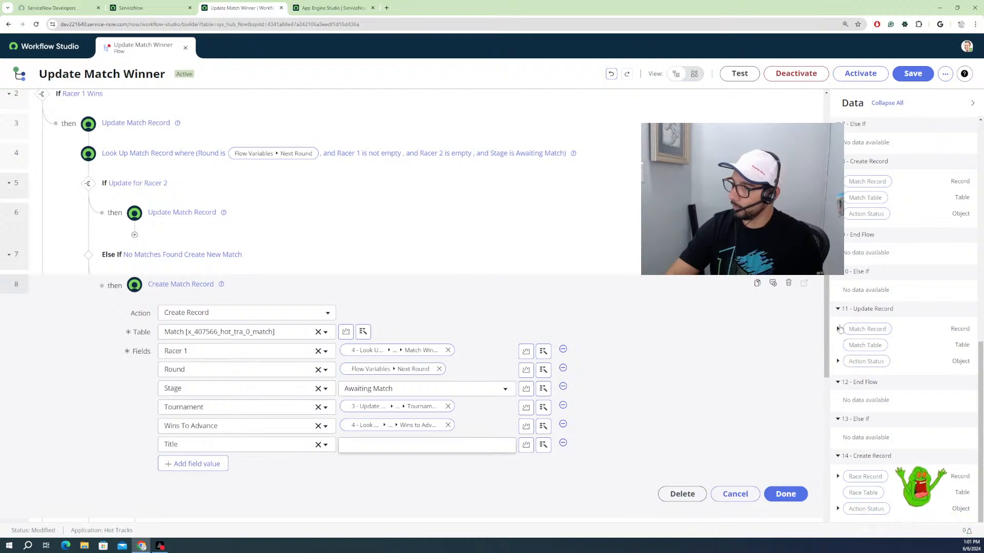
Step: Fill step 8's Title value with Model from the Match Winner of step 4's Match Record
{"action": "scroll", "coordinate": [858, 231], "scroll_direction": "up", "scroll_amount": 3}
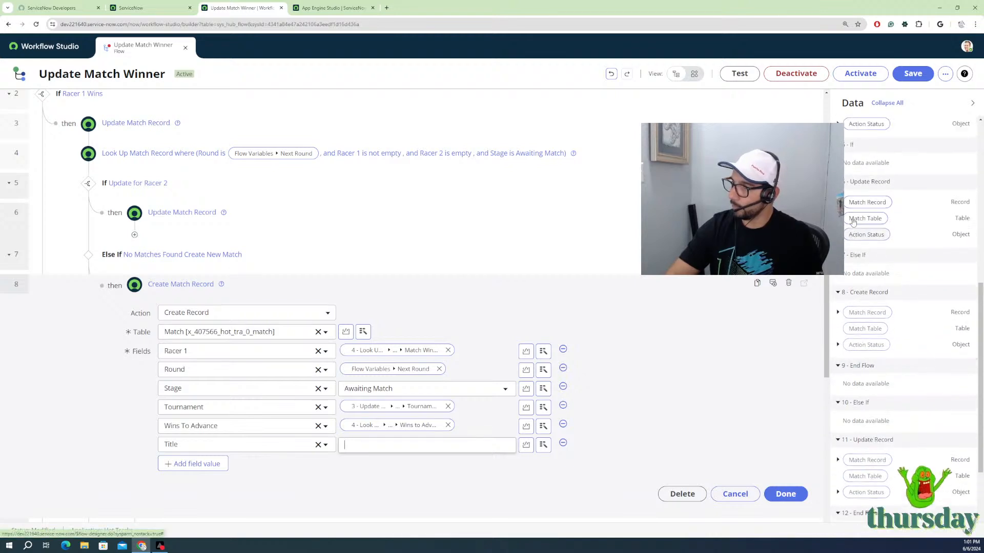
{"action": "scroll", "coordinate": [871, 231], "scroll_direction": "up", "scroll_amount": 4}
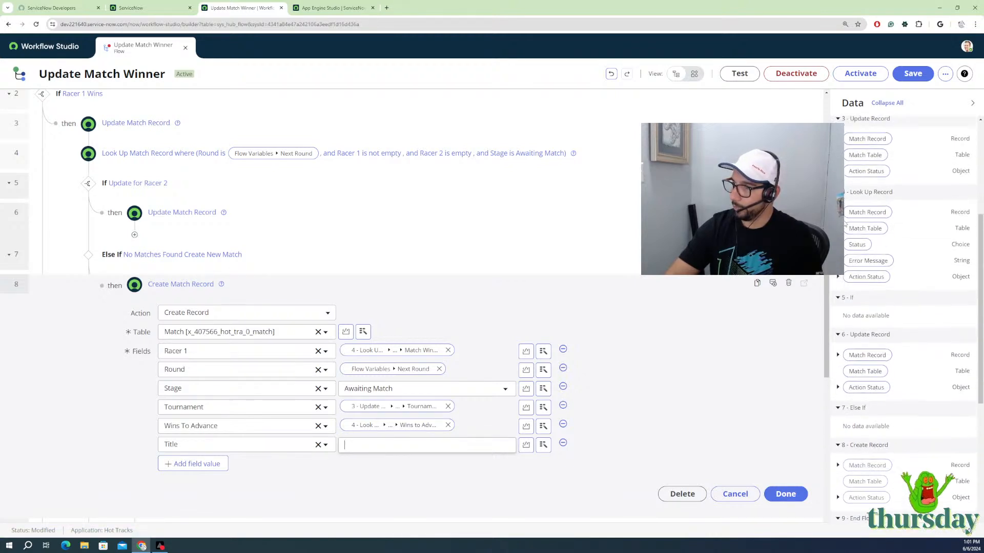
{"action": "left_click", "coordinate": [841, 279]}
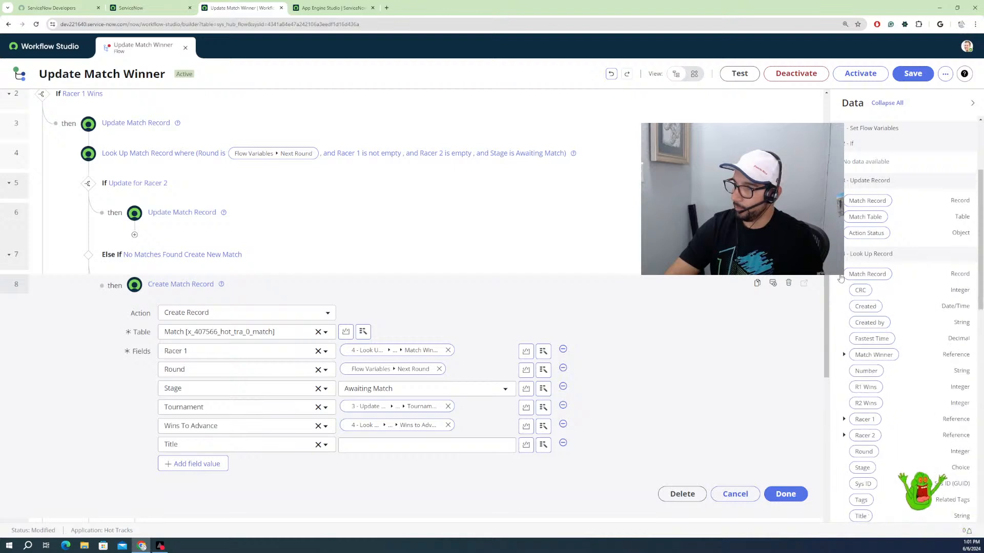
{"action": "left_click", "coordinate": [843, 355]}
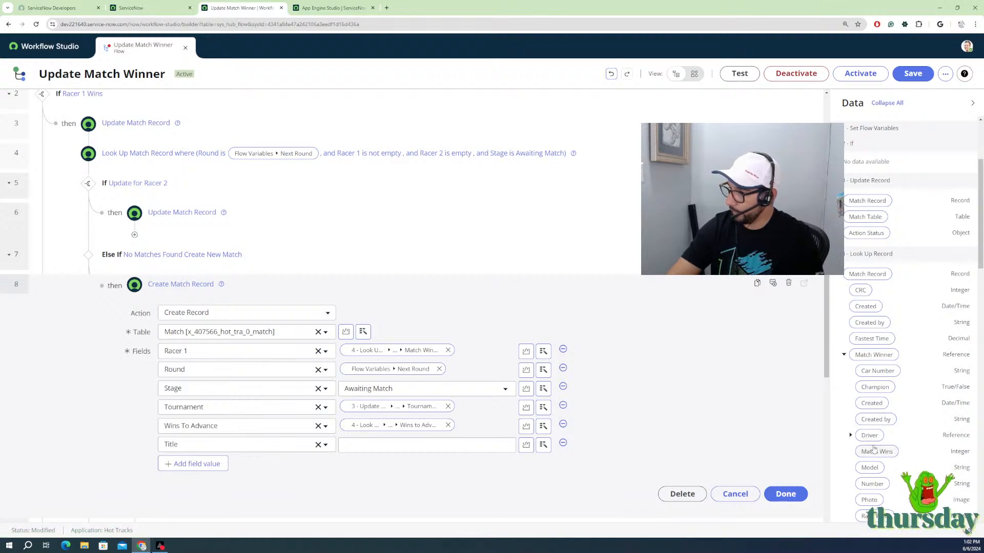
{"action": "scroll", "coordinate": [874, 449], "scroll_direction": "down", "scroll_amount": 3}
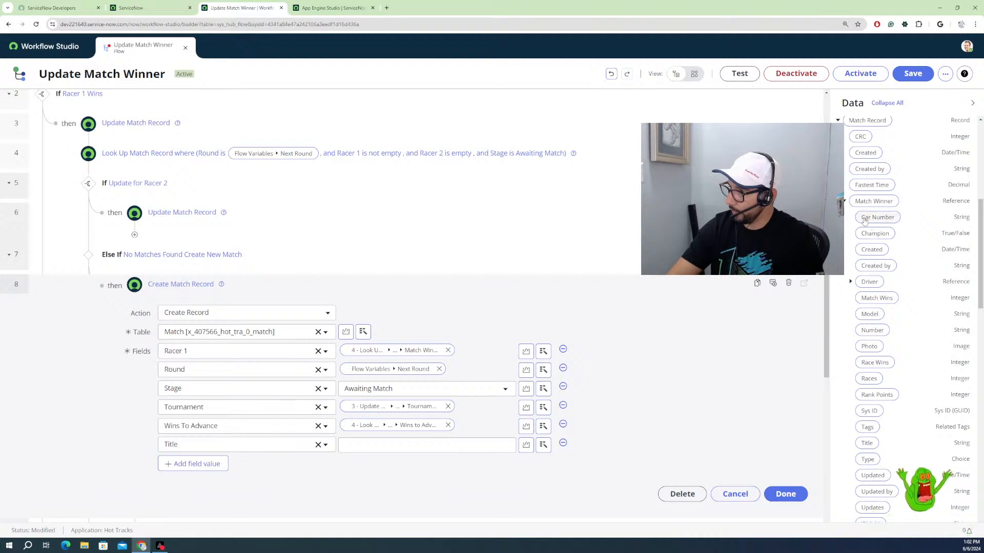
{"action": "left_click_drag", "start_coordinate": [870, 314], "coordinate": [421, 448]}
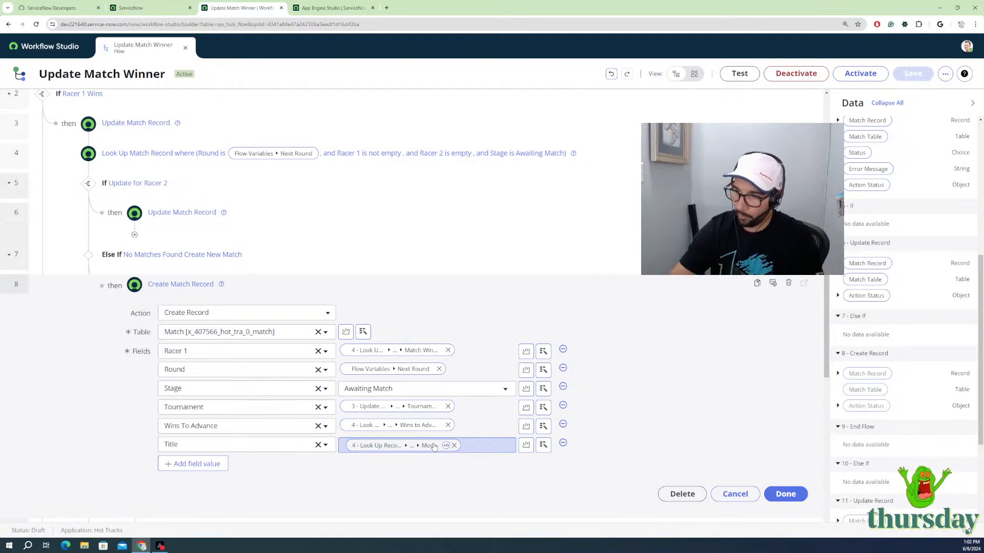
Step: Append the text "VS Awaiting Match" after the Model reference in step 8's Title value
{"action": "left_click", "coordinate": [484, 446]}
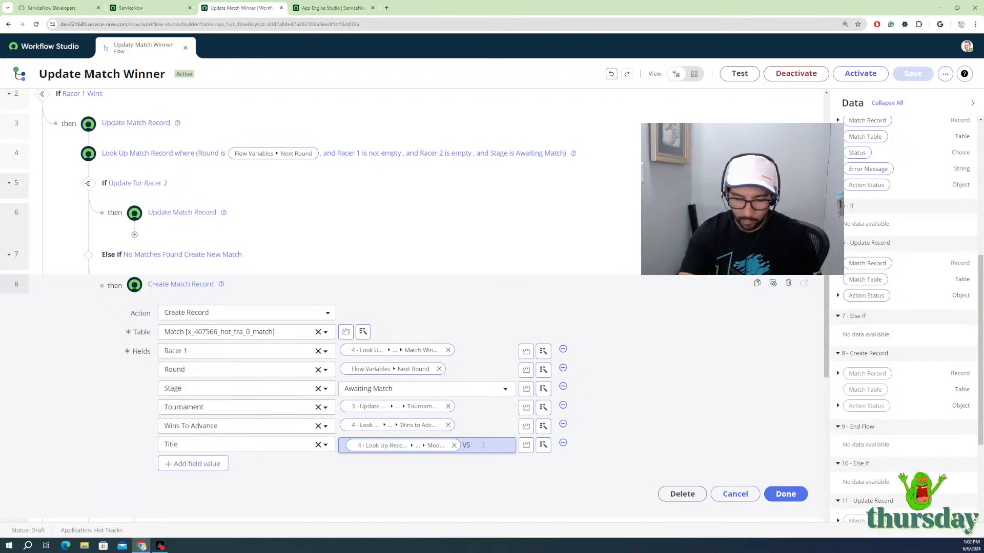
{"action": "type", "text": "VS Awaiting M"}
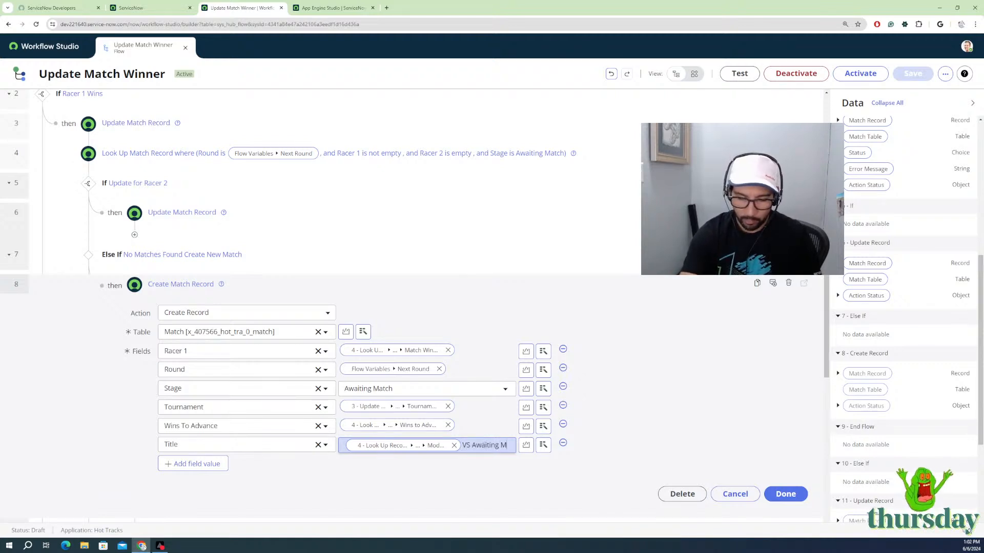
{"action": "type", "text": "atch"}
{"action": "left_click", "coordinate": [636, 460]}
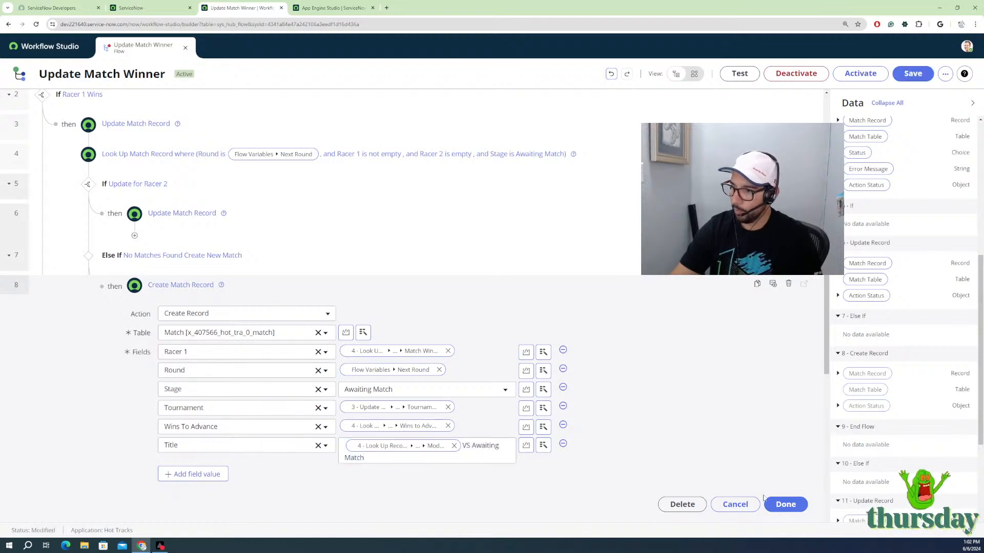
Step: Add a field value for Title to the Update Match Record action in step 6
{"action": "left_click", "coordinate": [187, 216]}
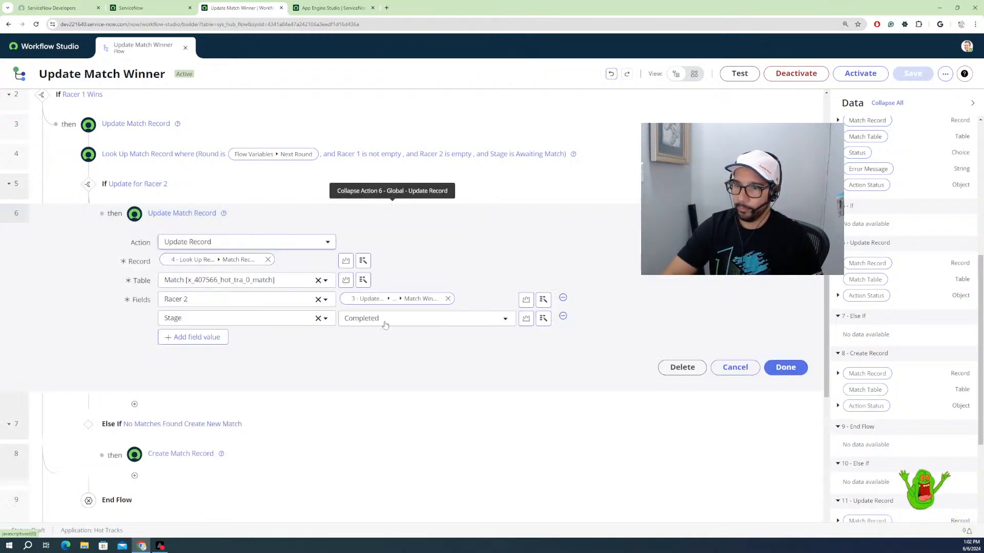
{"action": "left_click", "coordinate": [211, 336]}
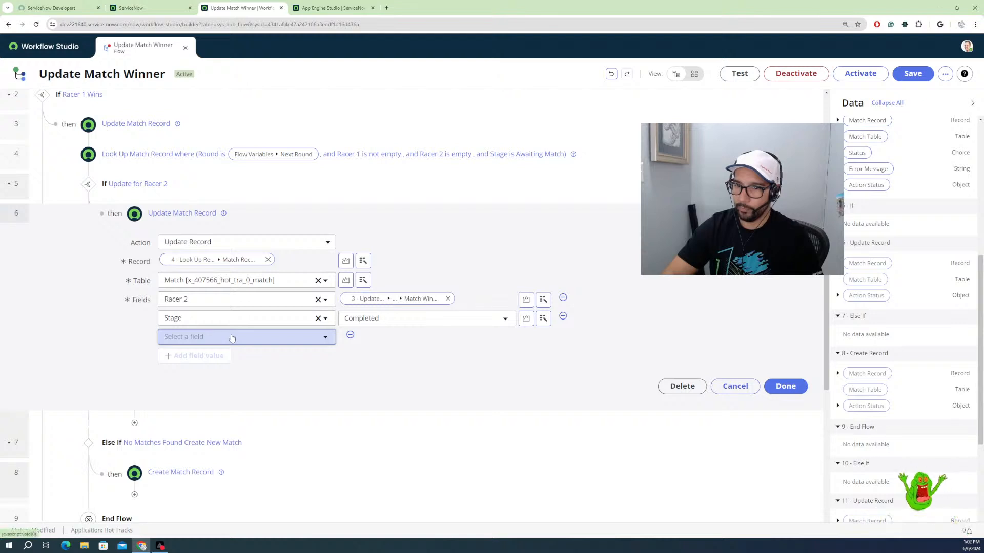
{"action": "left_click", "coordinate": [231, 336]}
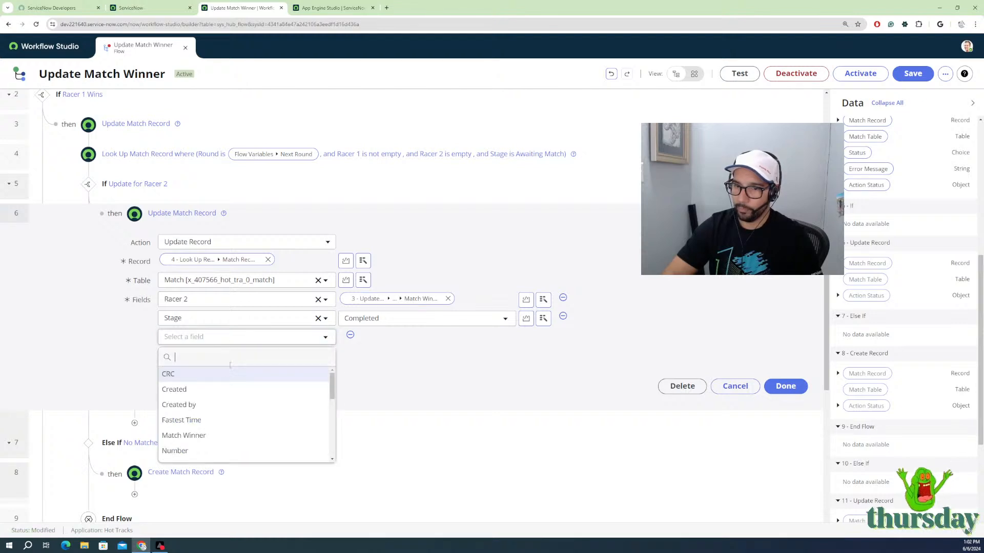
{"action": "scroll", "coordinate": [201, 423], "scroll_direction": "down", "scroll_amount": 3}
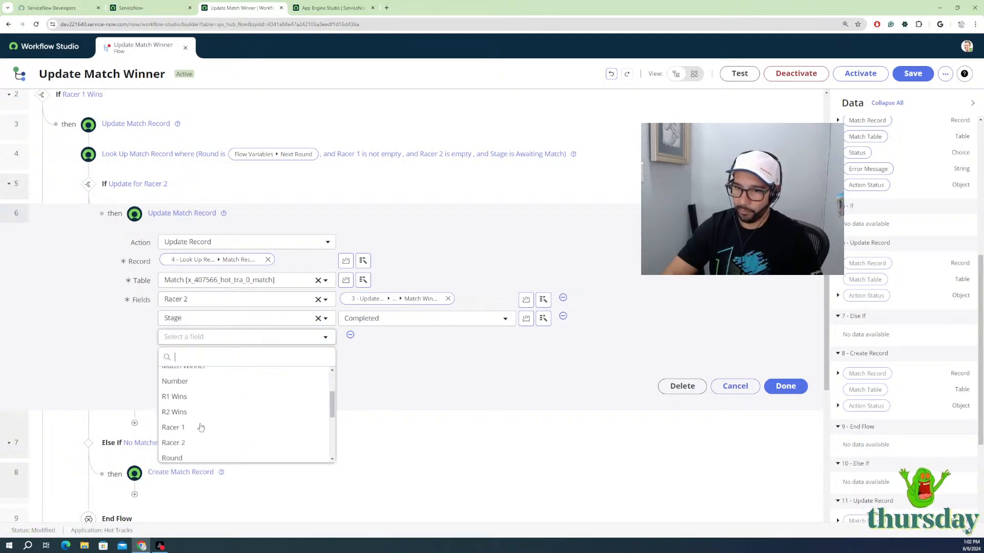
{"action": "scroll", "coordinate": [190, 421], "scroll_direction": "down", "scroll_amount": 3}
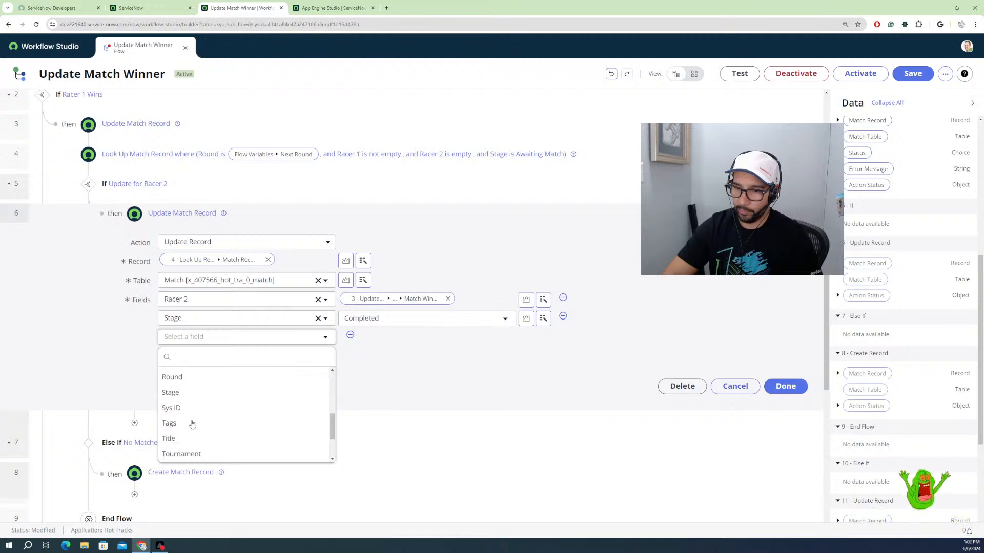
{"action": "left_click", "coordinate": [183, 437]}
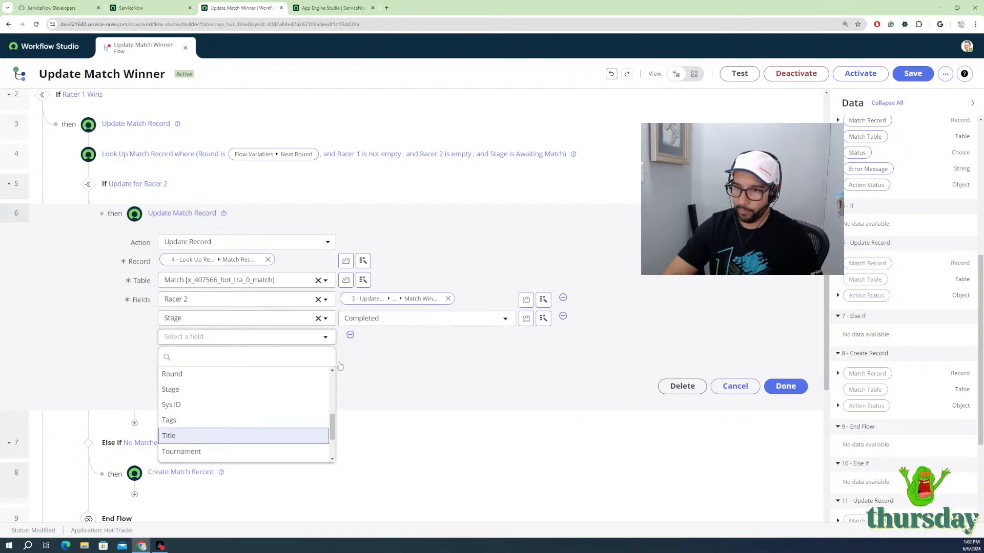
{"action": "left_click", "coordinate": [388, 338]}
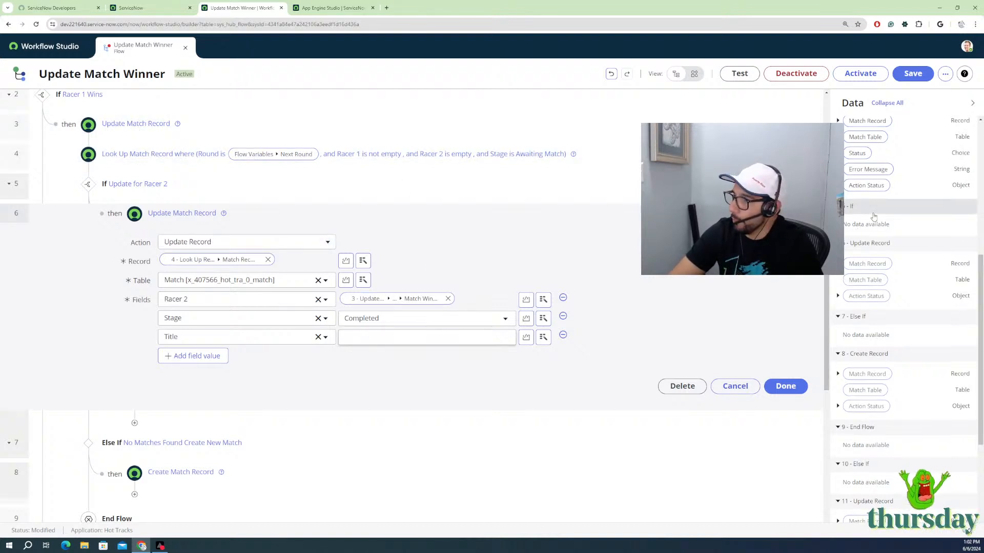
Step: Fill step 6's Title value with Model from Racer 1 of step 4's Match Record
{"action": "scroll", "coordinate": [874, 217], "scroll_direction": "up", "scroll_amount": 2}
{"action": "scroll", "coordinate": [875, 216], "scroll_direction": "up", "scroll_amount": 1}
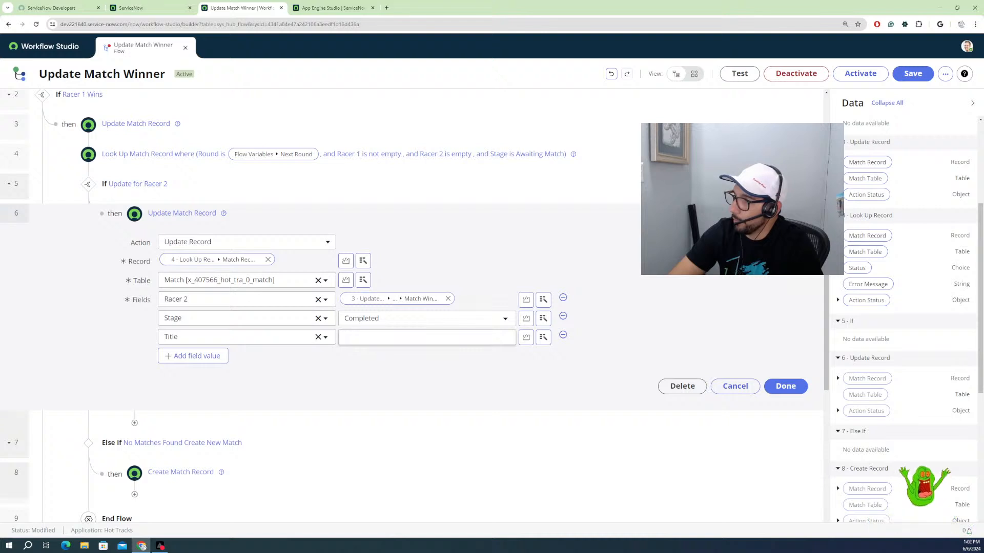
{"action": "left_click", "coordinate": [867, 235]}
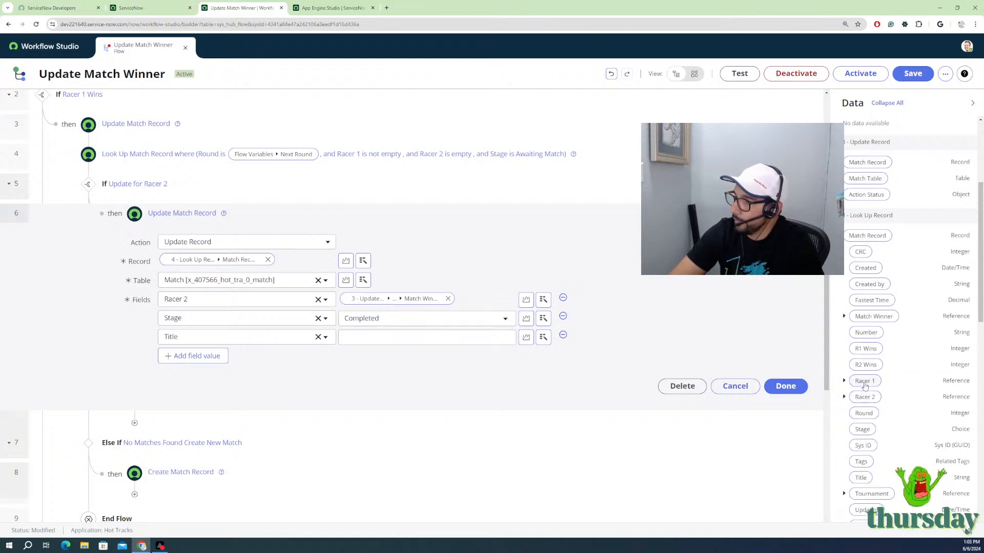
{"action": "left_click", "coordinate": [864, 382]}
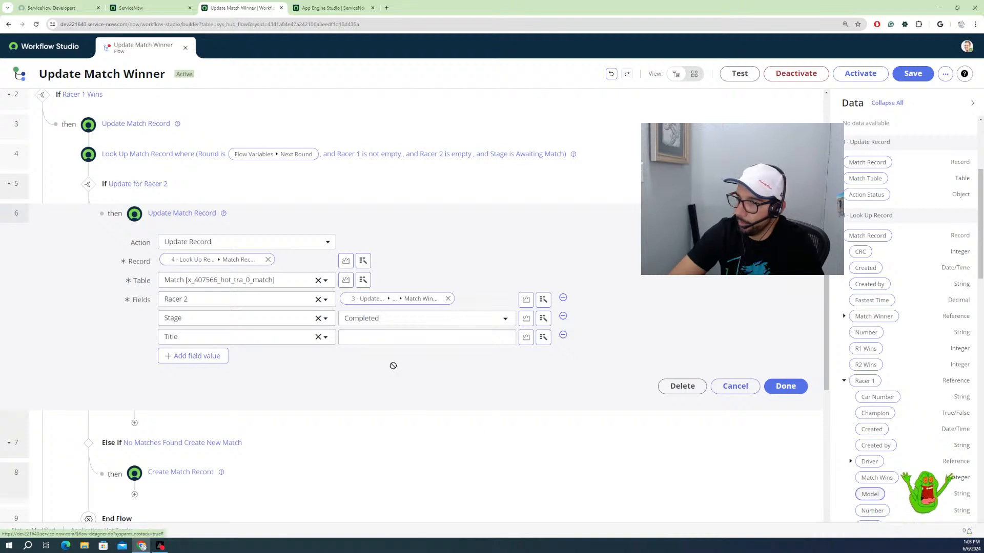
{"action": "left_click_drag", "start_coordinate": [869, 495], "coordinate": [410, 339]}
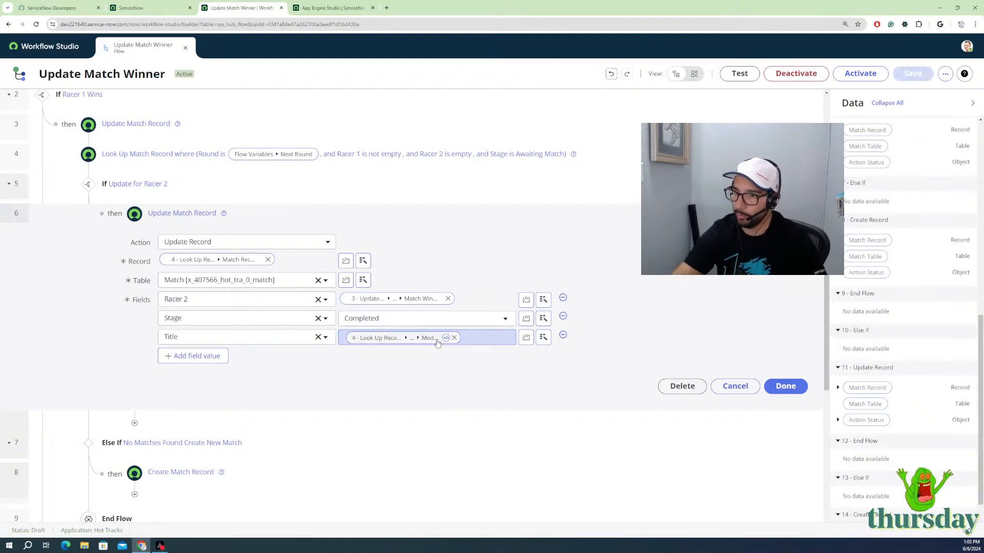
Step: Append "VS" and Model from the Match Winner of step 3's Match Record to step 6's Title value
{"action": "left_click", "coordinate": [466, 339]}
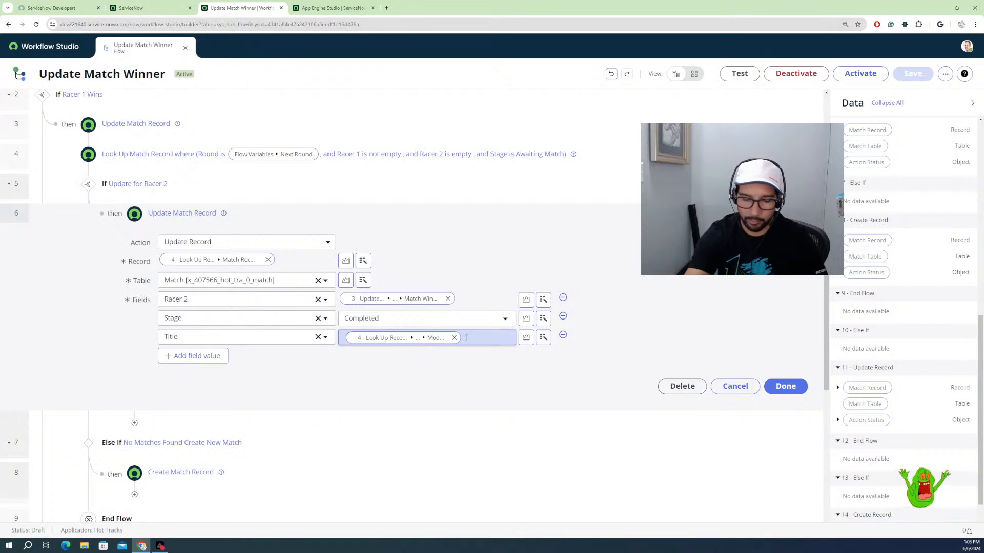
{"action": "type", "text": "VS"}
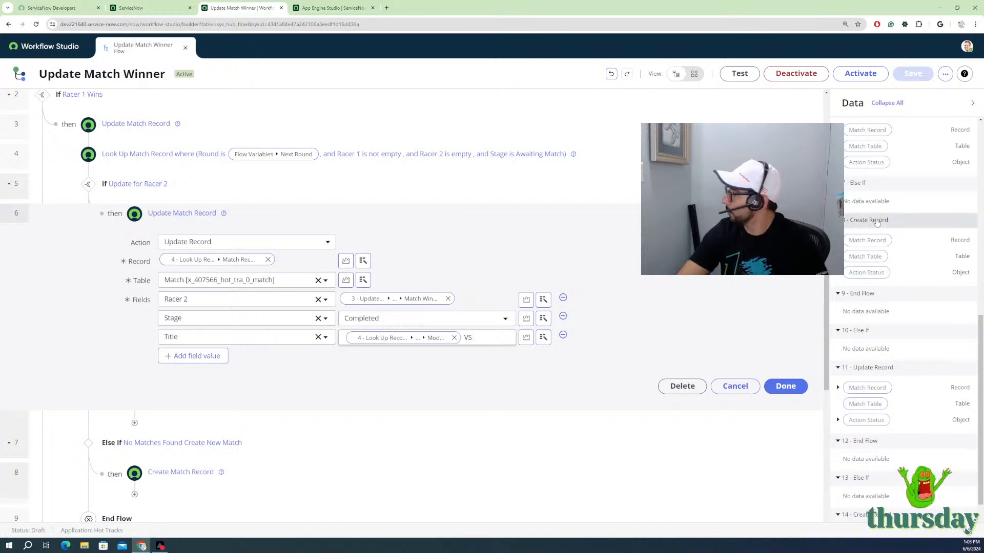
{"action": "scroll", "coordinate": [879, 245], "scroll_direction": "up", "scroll_amount": 1}
{"action": "scroll", "coordinate": [879, 245], "scroll_direction": "up", "scroll_amount": 1}
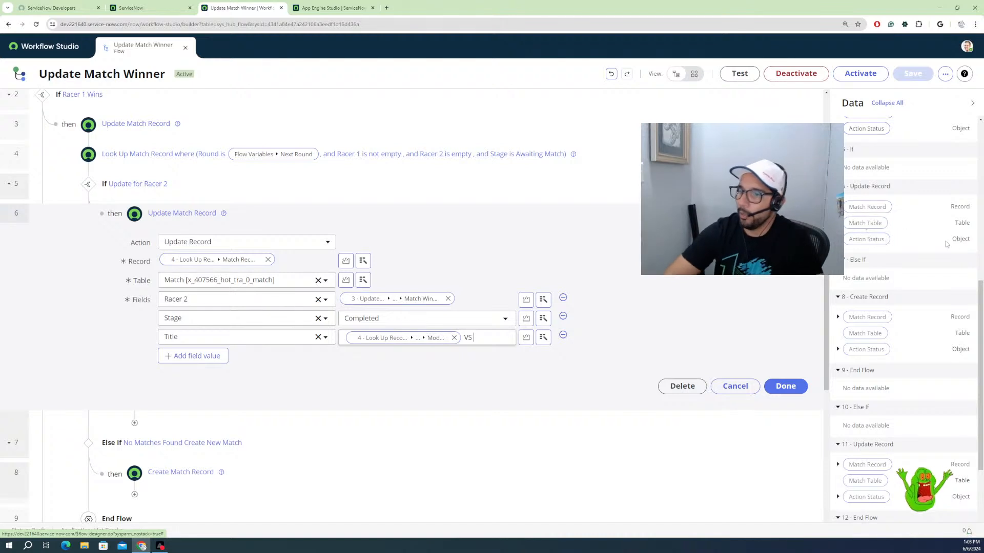
{"action": "scroll", "coordinate": [909, 206], "scroll_direction": "up", "scroll_amount": 6}
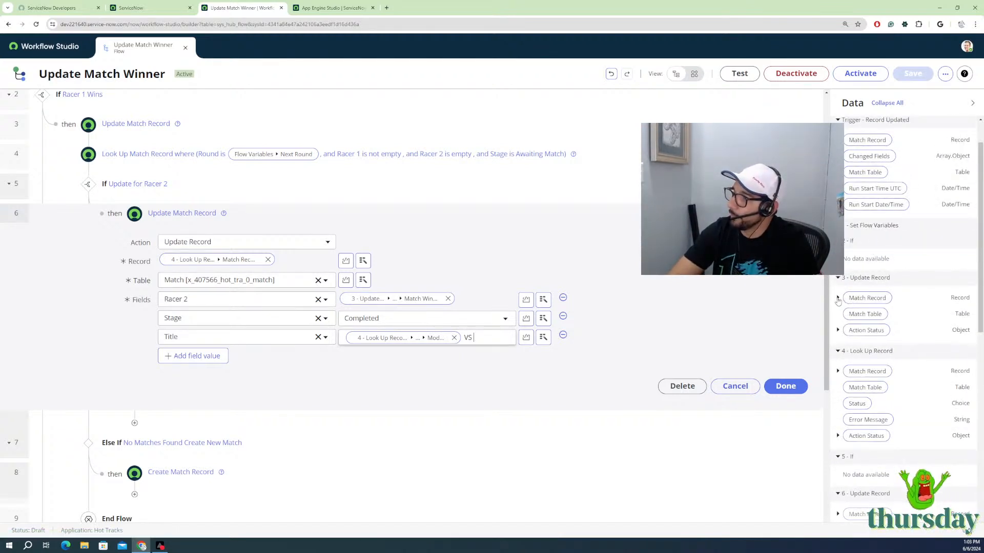
{"action": "left_click", "coordinate": [839, 300]}
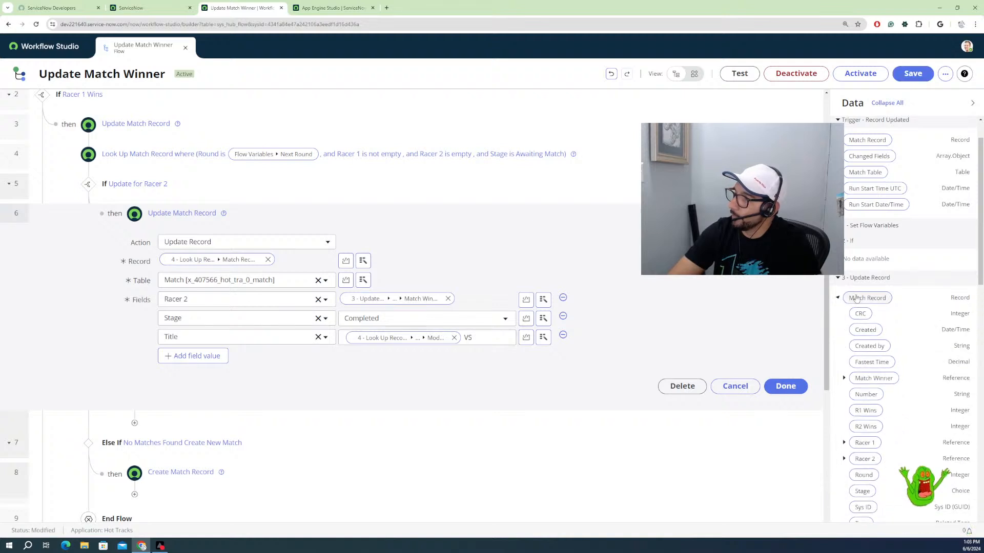
{"action": "scroll", "coordinate": [872, 420], "scroll_direction": "down", "scroll_amount": 2}
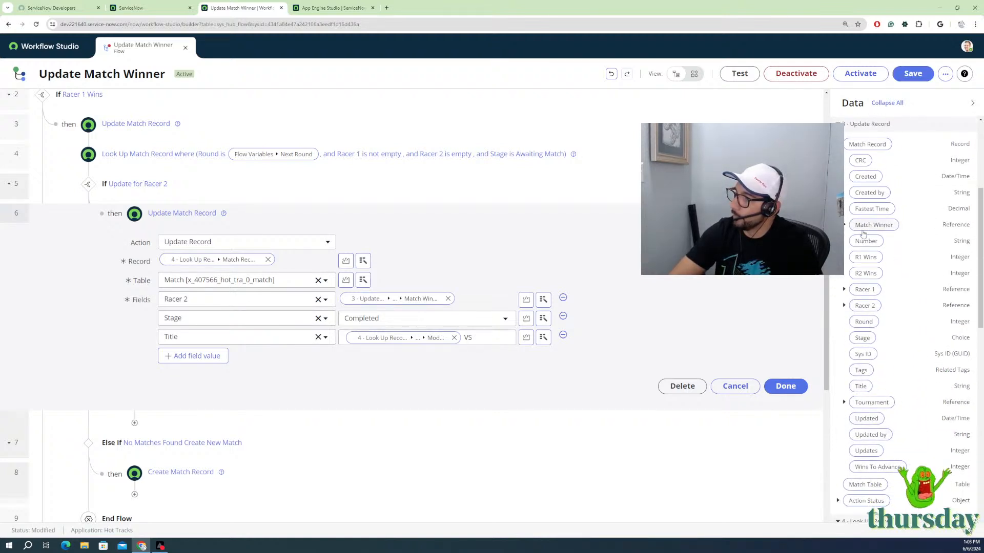
{"action": "left_click", "coordinate": [845, 226]}
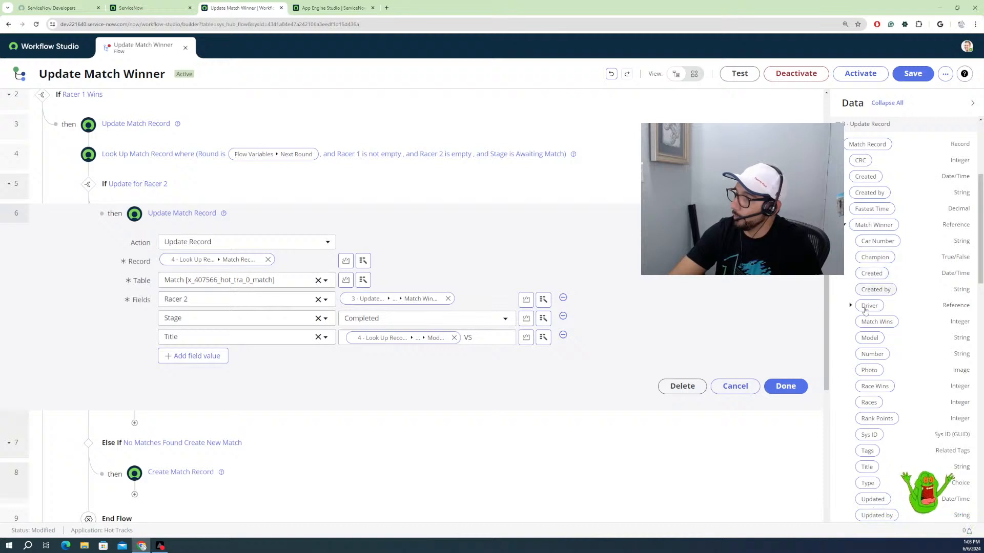
{"action": "left_click_drag", "start_coordinate": [870, 338], "coordinate": [490, 341]}
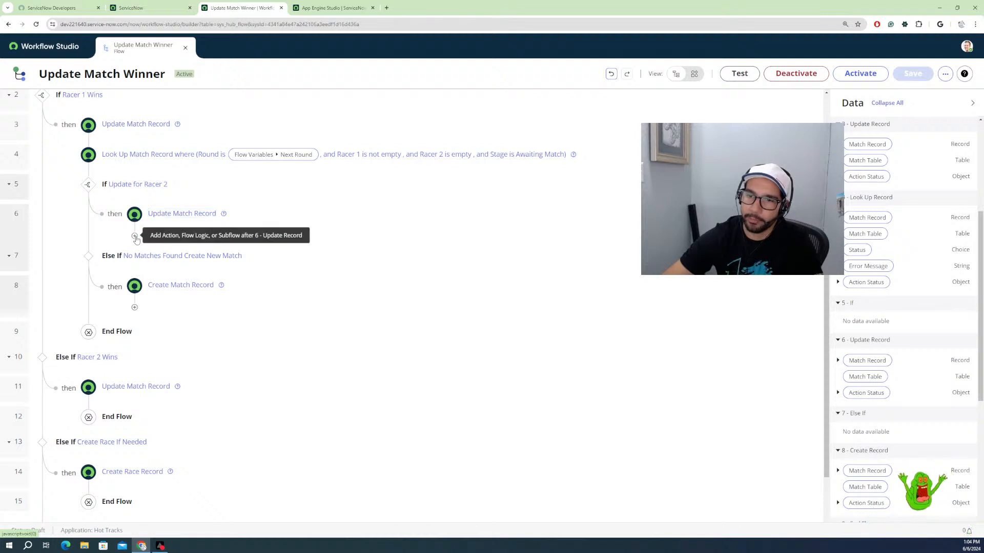
Step: Add End Flow logic after the Update Match Record action in the Update for Racer 2 branch
{"action": "left_click", "coordinate": [135, 237]}
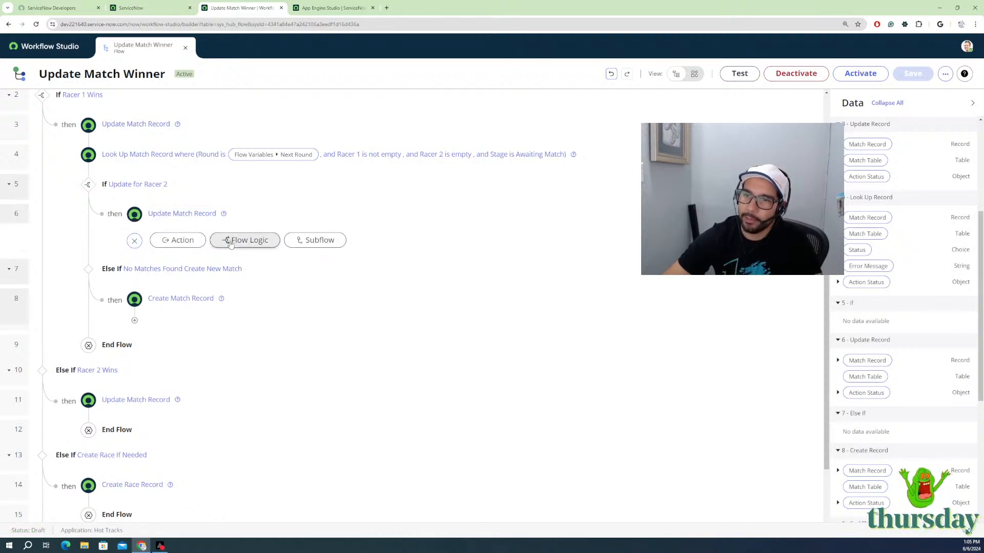
{"action": "left_click", "coordinate": [232, 244]}
{"action": "scroll", "coordinate": [261, 350], "scroll_direction": "down", "scroll_amount": 3}
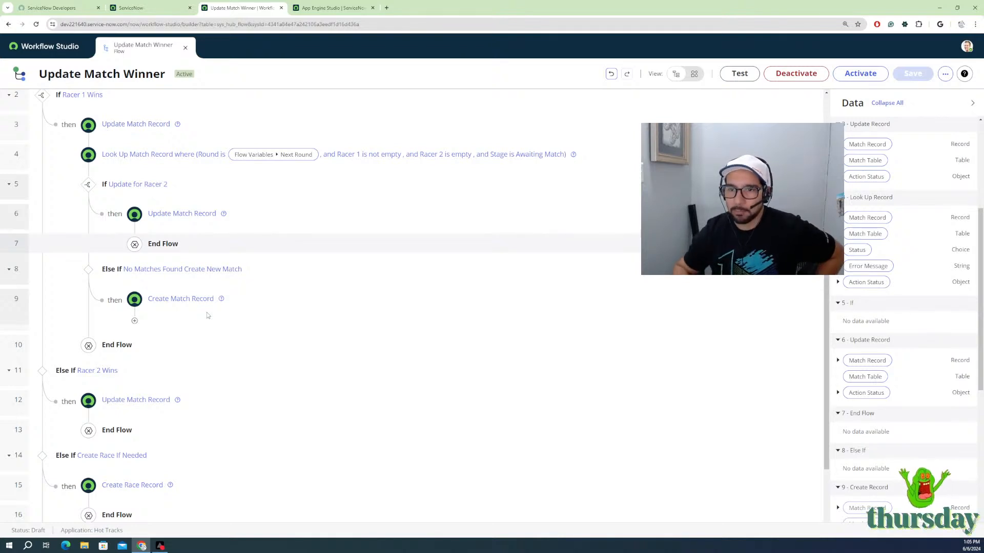
Step: Add End Flow logic after the Create Match Record action in the No Matches Found Create New Match branch
{"action": "left_click", "coordinate": [134, 322]}
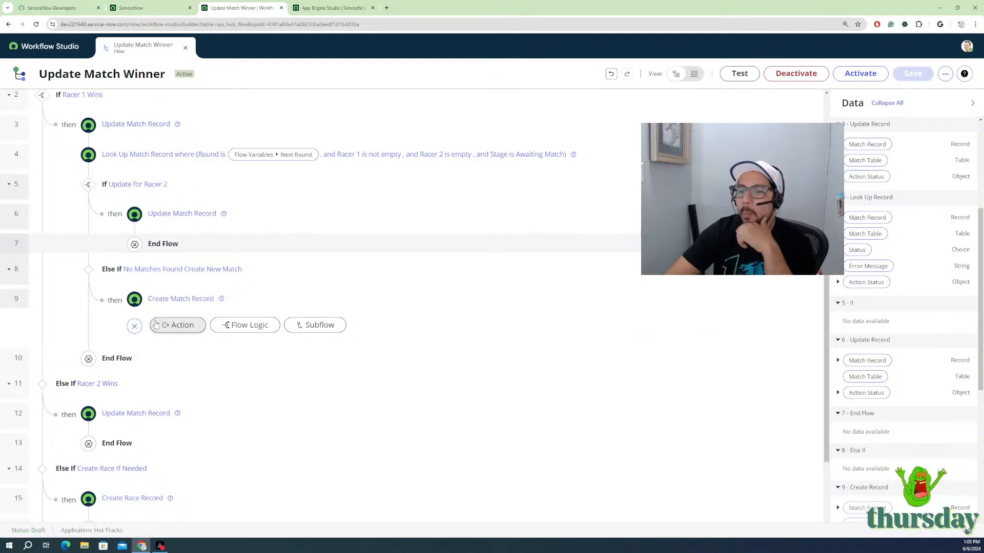
{"action": "left_click", "coordinate": [231, 327]}
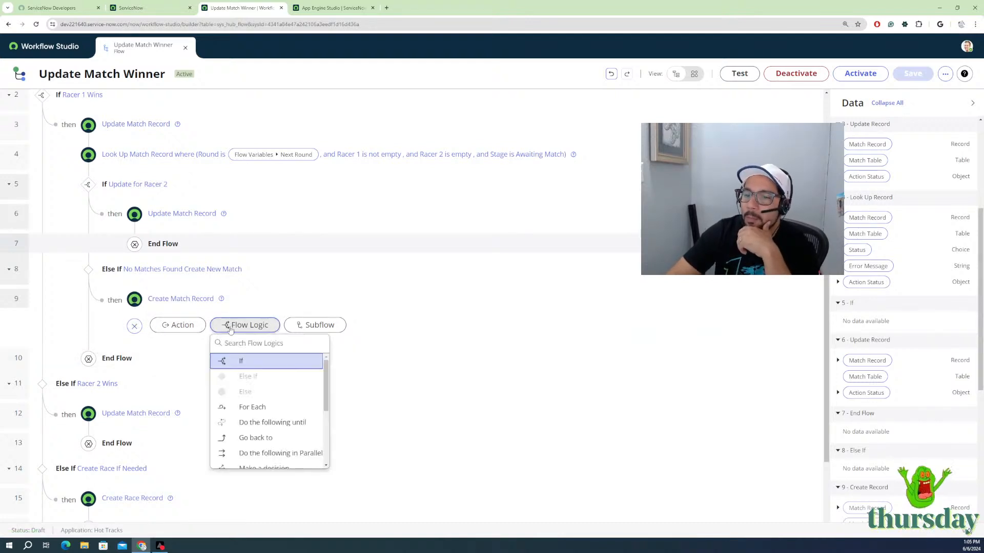
{"action": "scroll", "coordinate": [246, 441], "scroll_direction": "down", "scroll_amount": 3}
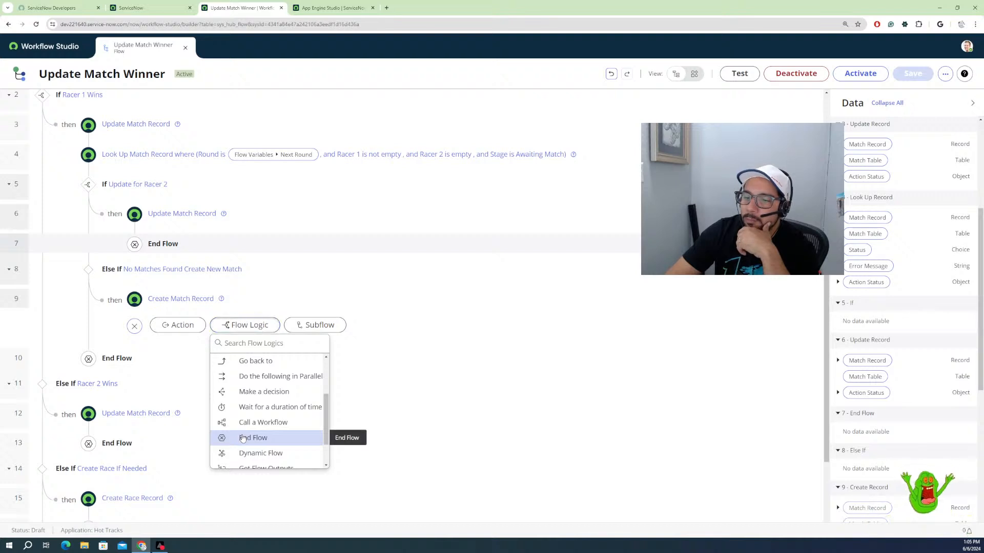
{"action": "left_click", "coordinate": [242, 440]}
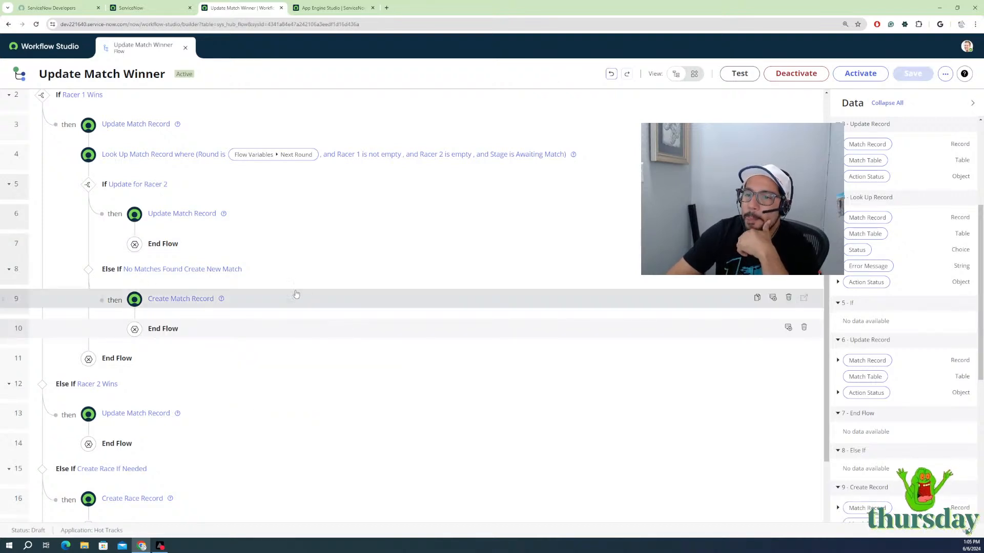
Step: Activate the edited Update Match Winner flow and accept the activation confirmation
{"action": "left_click", "coordinate": [842, 76]}
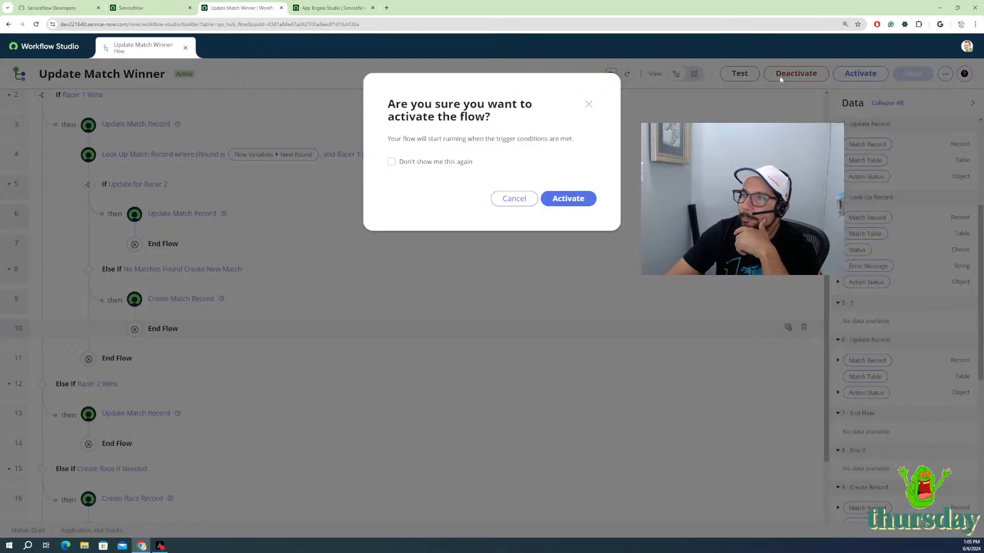
{"action": "left_click", "coordinate": [573, 198]}
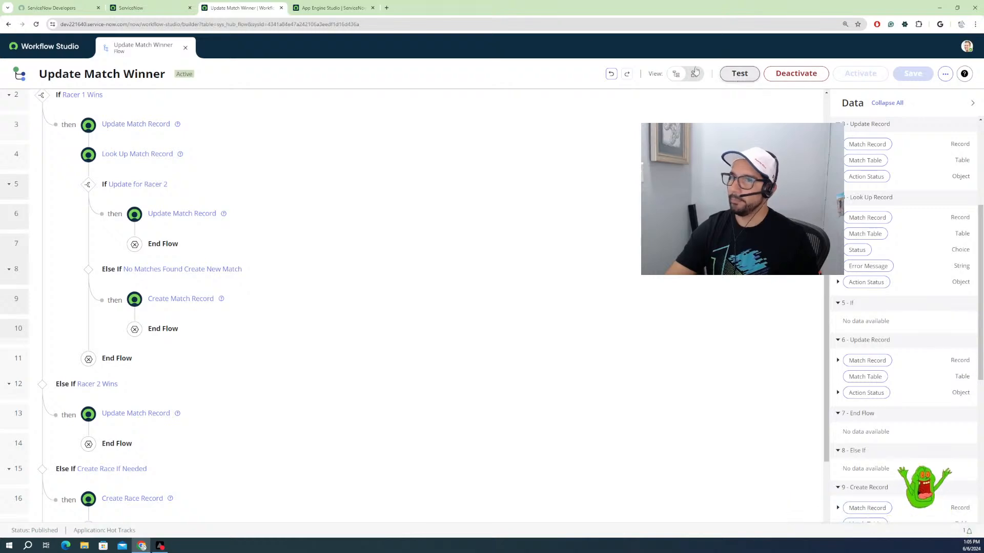
Step: Switch to App Engine Studio and open race RACE0002115 from the Test tourney match R1M1 Lotus VS Toyota Supra
{"action": "left_click", "coordinate": [142, 8]}
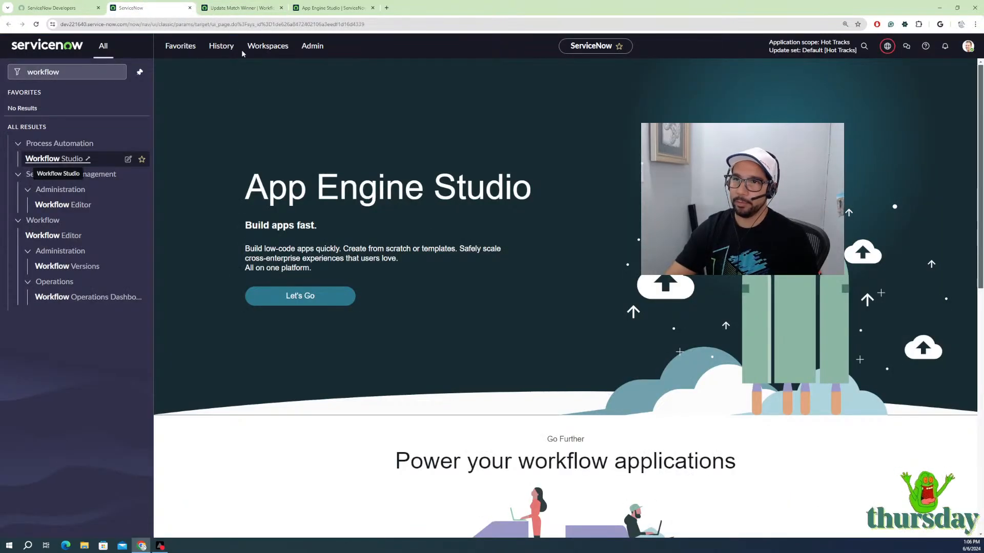
{"action": "left_click", "coordinate": [321, 9]}
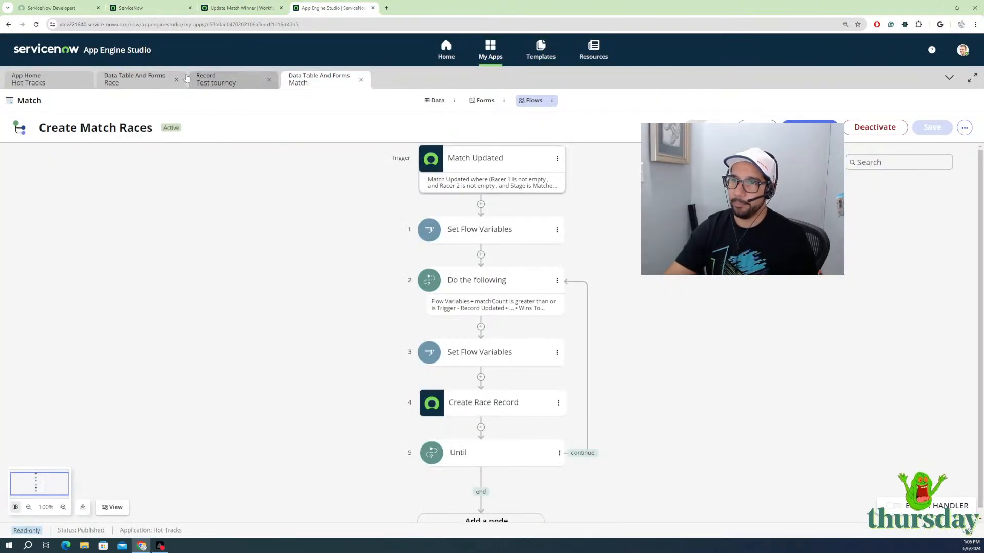
{"action": "left_click", "coordinate": [135, 79]}
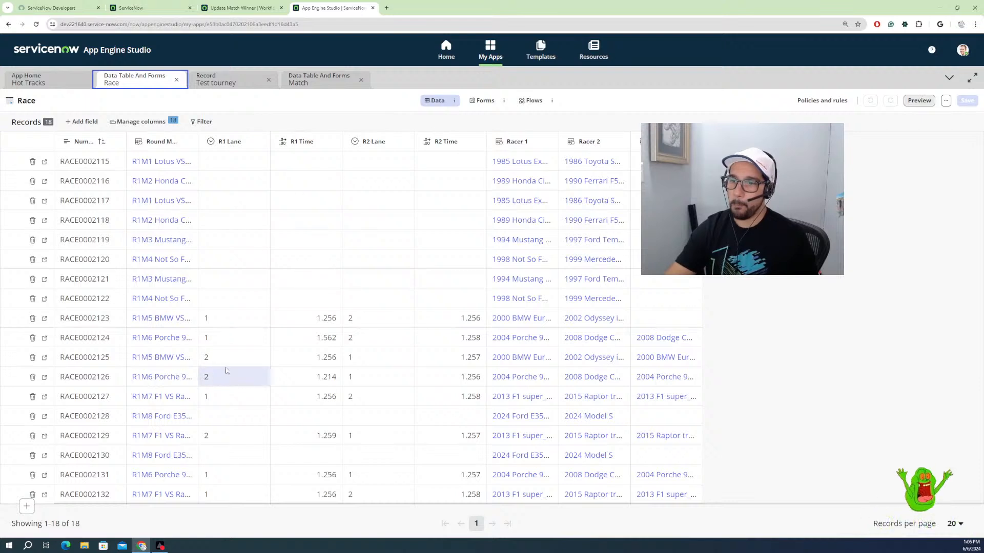
{"action": "left_click", "coordinate": [165, 397]}
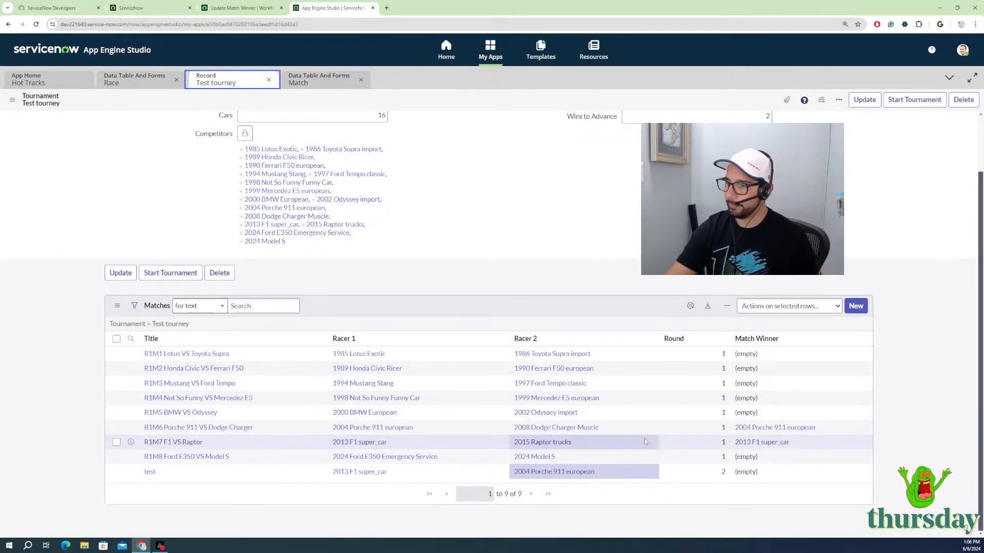
{"action": "left_click", "coordinate": [208, 356]}
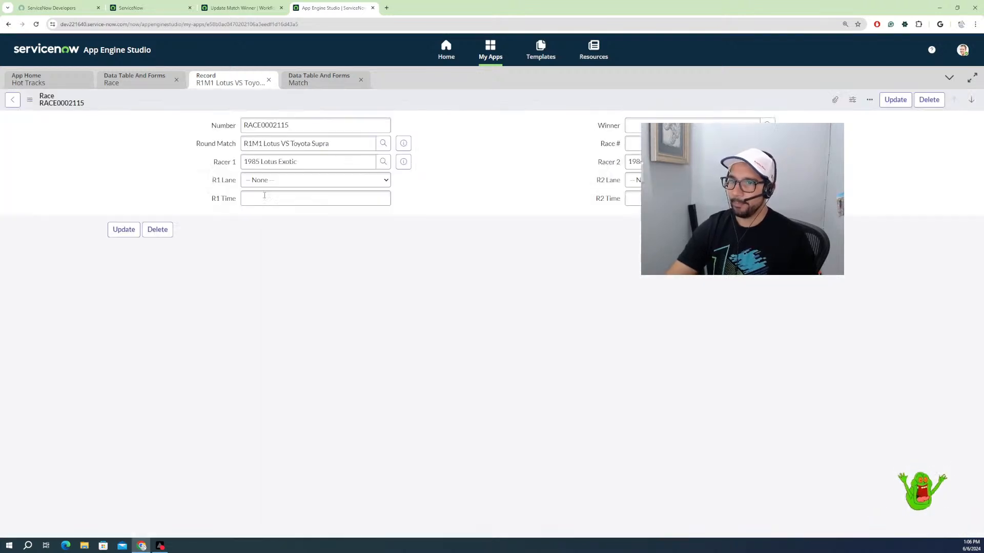
Step: Set race RACE0002115's R1 Lane to 1, R2 Lane to 2, R1 Time to 1.256 and R2 Time to 1.258, and save it
{"action": "left_click", "coordinate": [287, 180]}
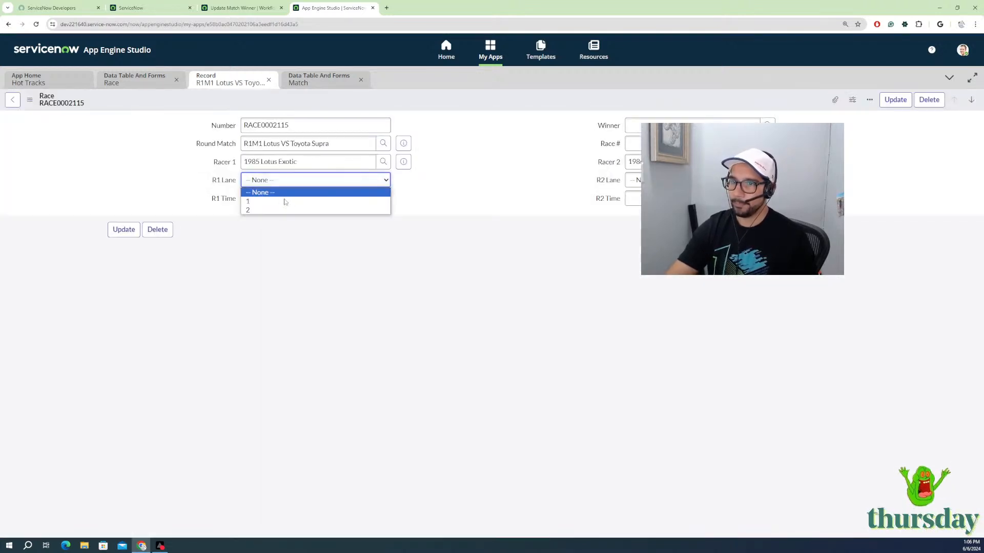
{"action": "left_click", "coordinate": [285, 201]}
{"action": "left_click", "coordinate": [633, 179]}
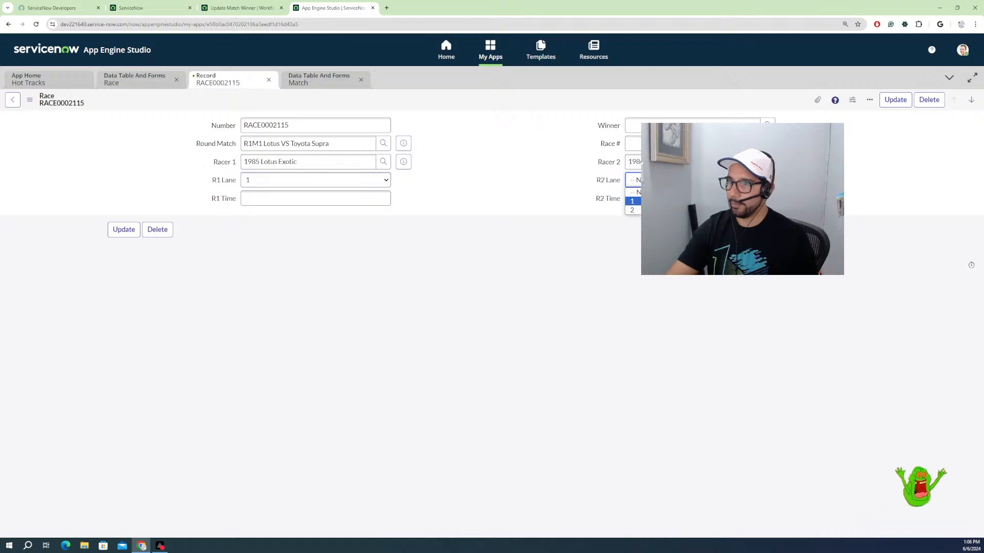
{"action": "left_click", "coordinate": [634, 210]}
{"action": "left_click", "coordinate": [363, 204]}
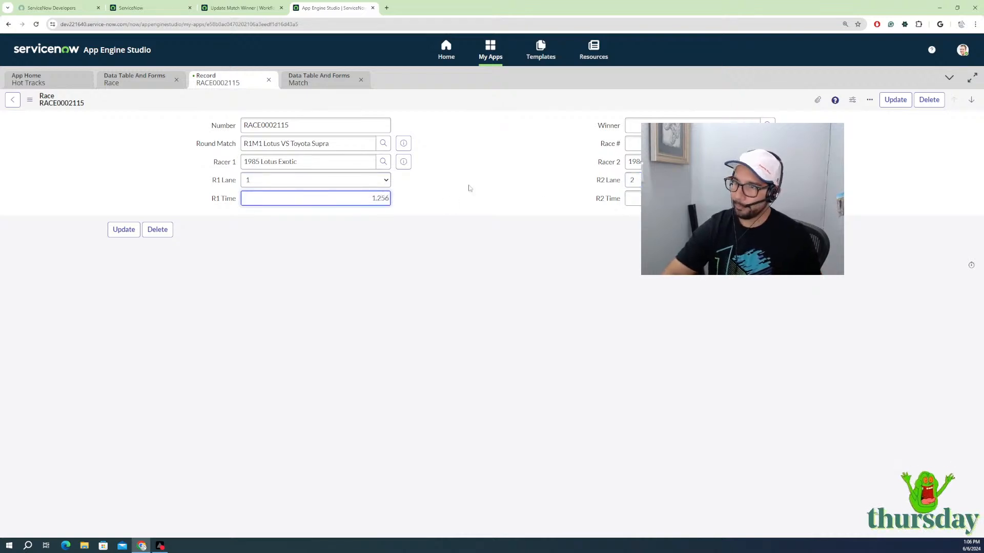
{"action": "left_click", "coordinate": [634, 199]}
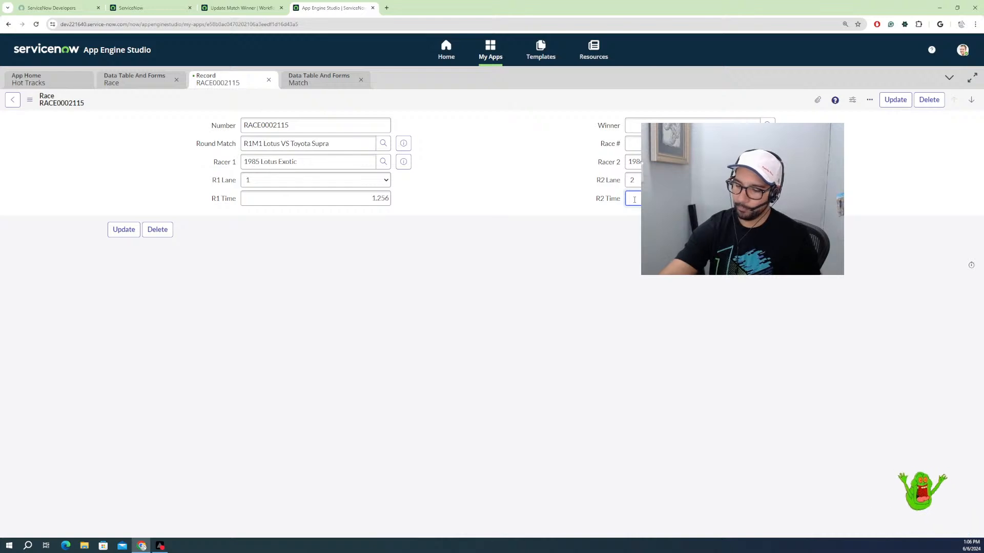
{"action": "left_click", "coordinate": [131, 230]}
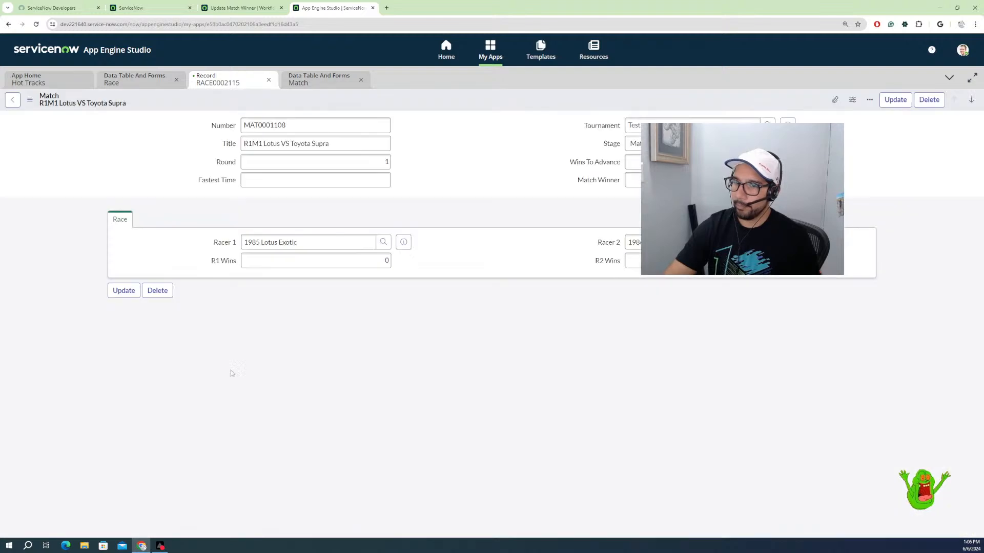
Step: Update race RACE0002117 with R1 Lane 2, R2 Lane 1, R1 Time 1.258 and R2 Time 1.265, and return to its match record
{"action": "left_click", "coordinate": [163, 386]}
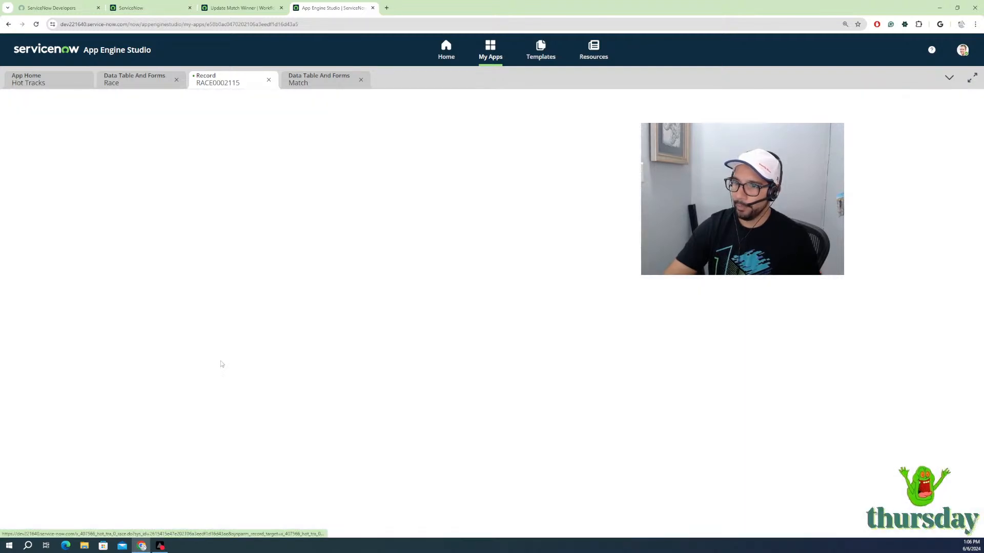
{"action": "left_click", "coordinate": [293, 181]}
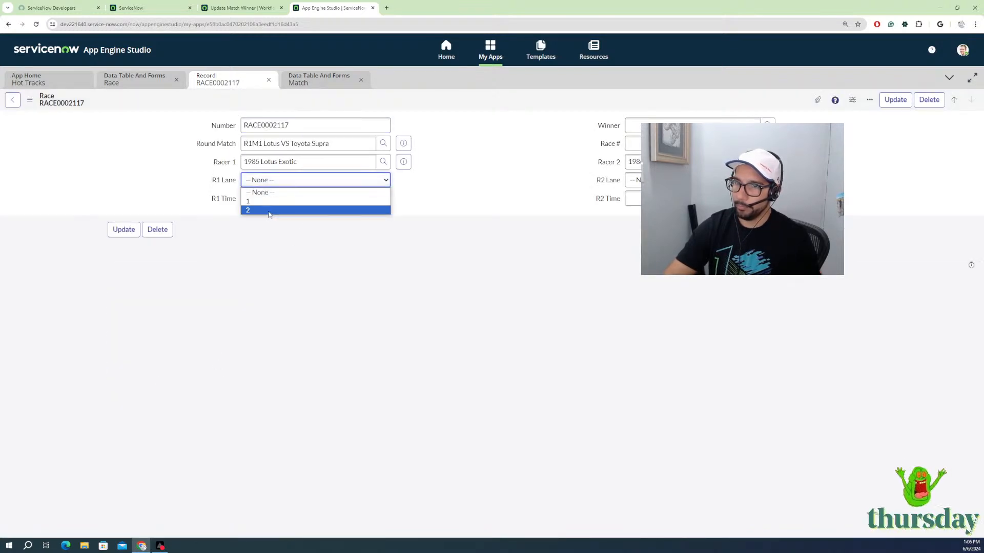
{"action": "left_click", "coordinate": [273, 210]}
{"action": "left_click", "coordinate": [634, 180]}
{"action": "left_click", "coordinate": [632, 201]}
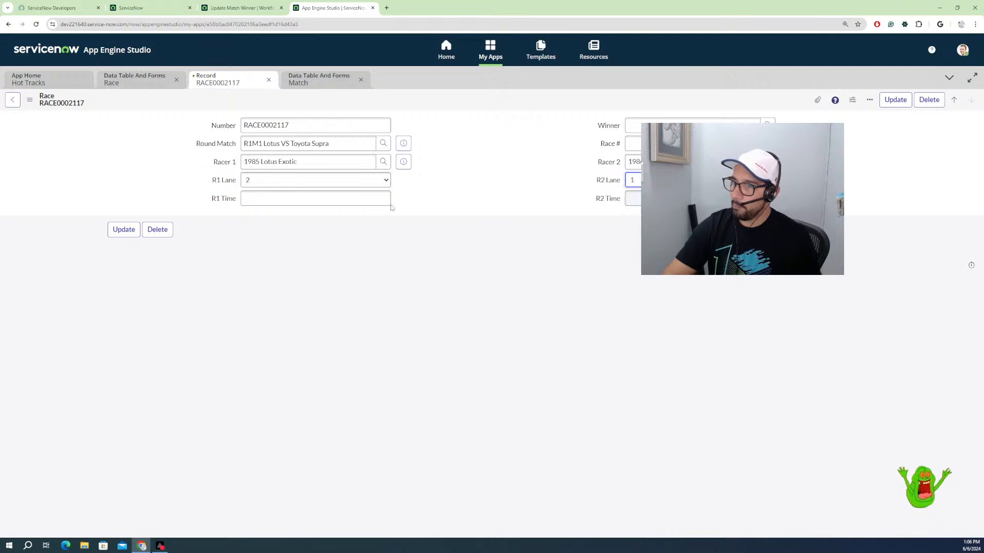
{"action": "left_click", "coordinate": [352, 198]}
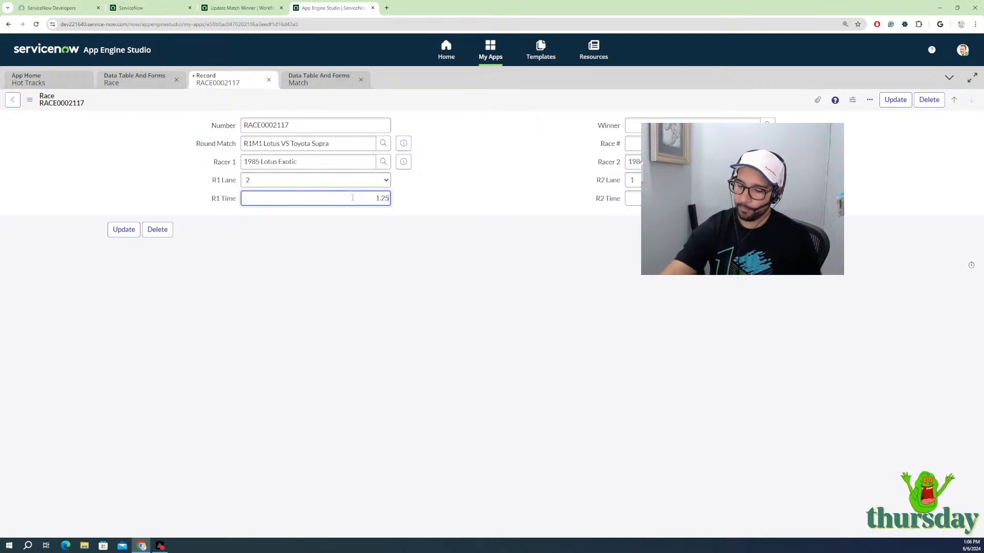
{"action": "left_click", "coordinate": [632, 198]}
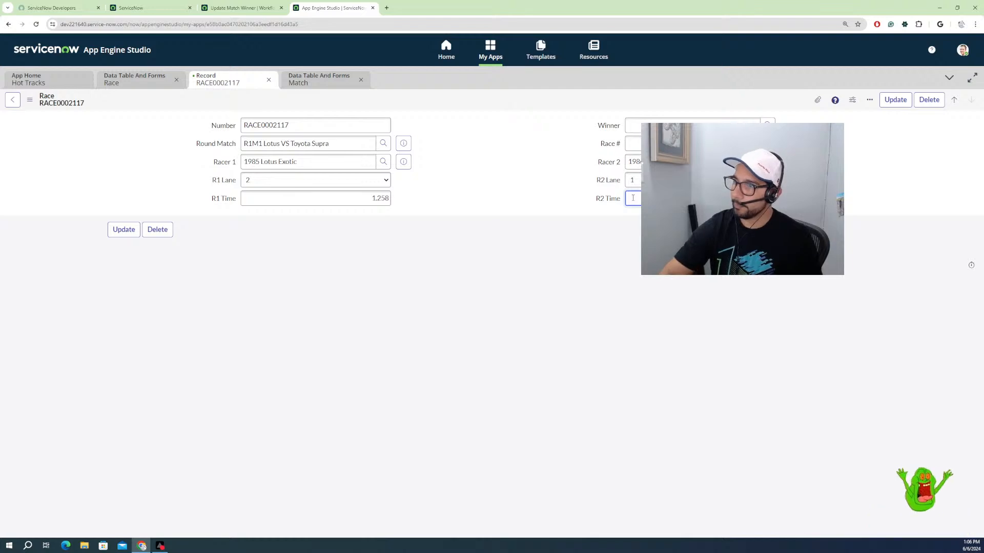
{"action": "left_click", "coordinate": [119, 229]}
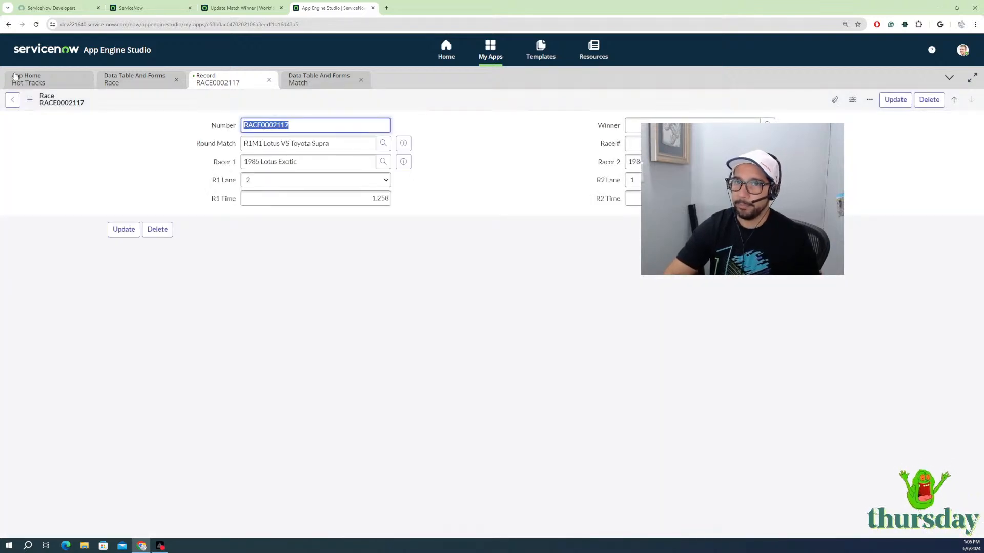
{"action": "left_click", "coordinate": [13, 100]}
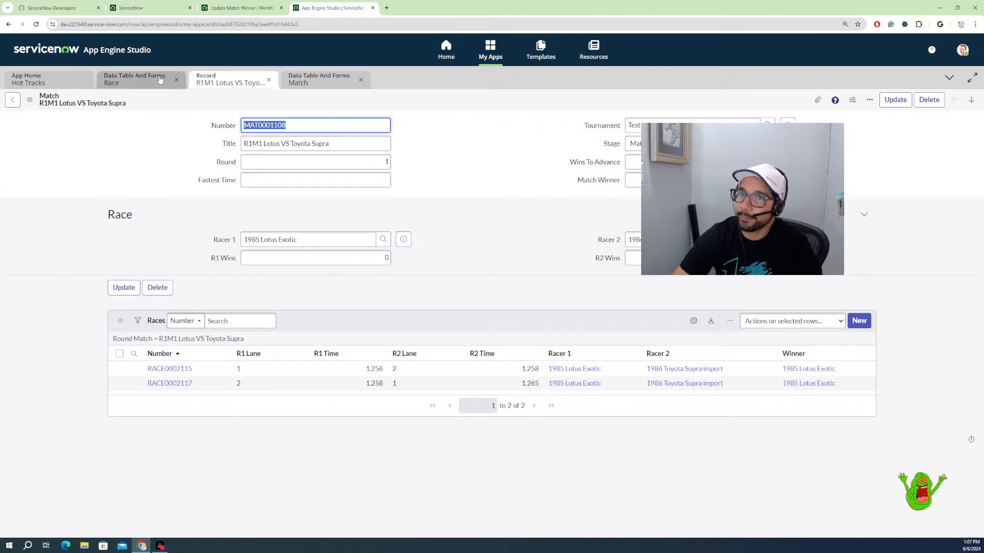
Step: Look through the Race table, the Hot Tracks automations and Workflow Studio's Operations area for the flow execution history
{"action": "left_click", "coordinate": [136, 83]}
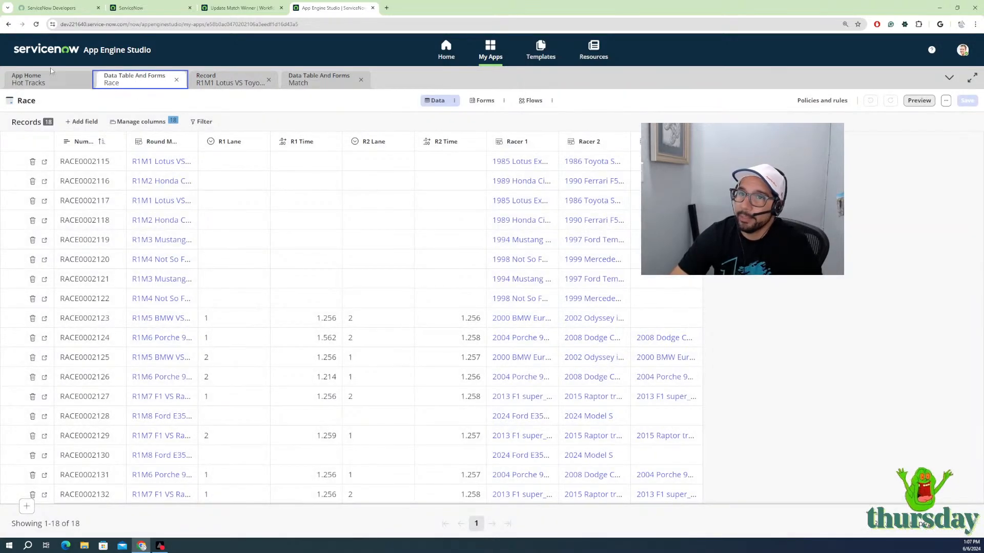
{"action": "left_click", "coordinate": [51, 78]}
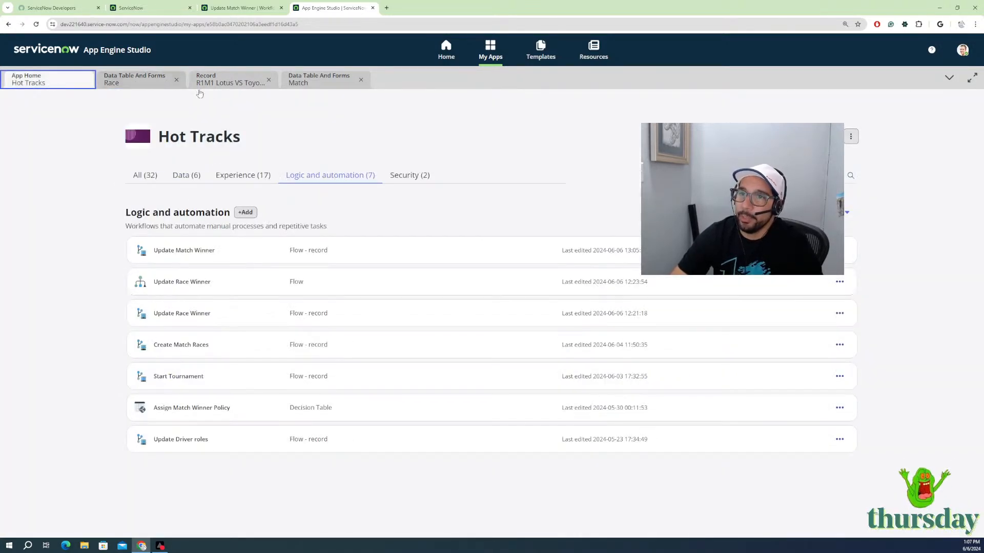
{"action": "left_click", "coordinate": [234, 8]}
{"action": "left_click", "coordinate": [165, 15]}
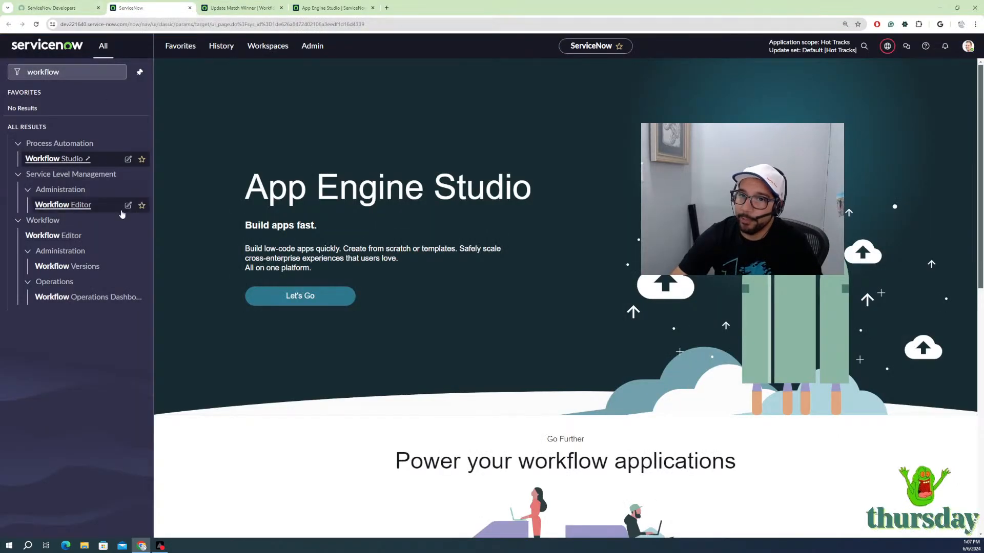
{"action": "left_click", "coordinate": [236, 7]}
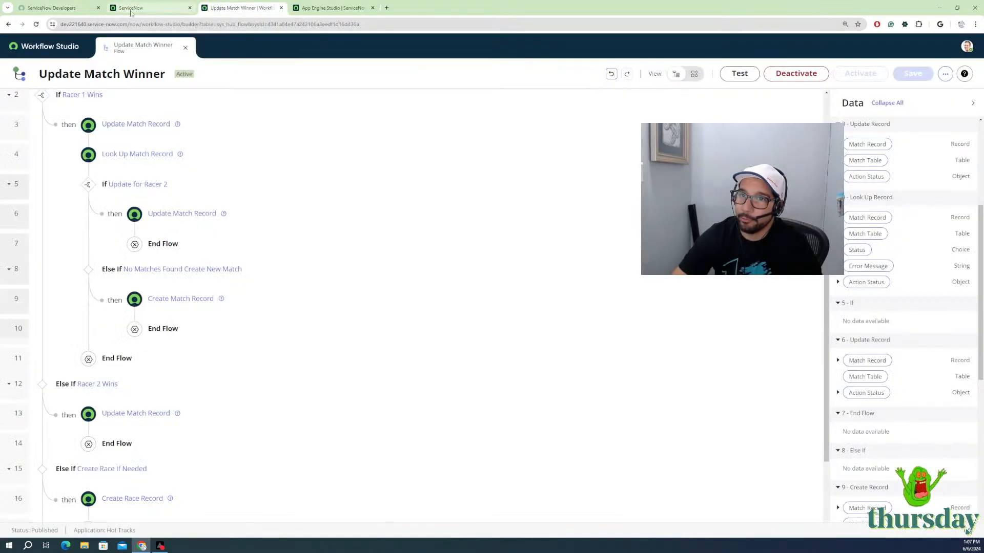
{"action": "left_click", "coordinate": [63, 50]}
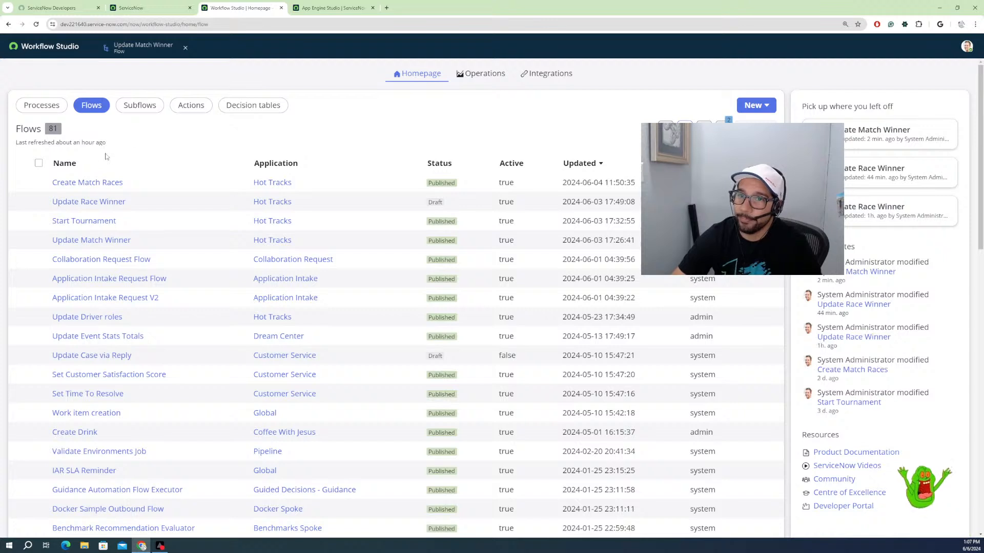
{"action": "left_click", "coordinate": [481, 74]}
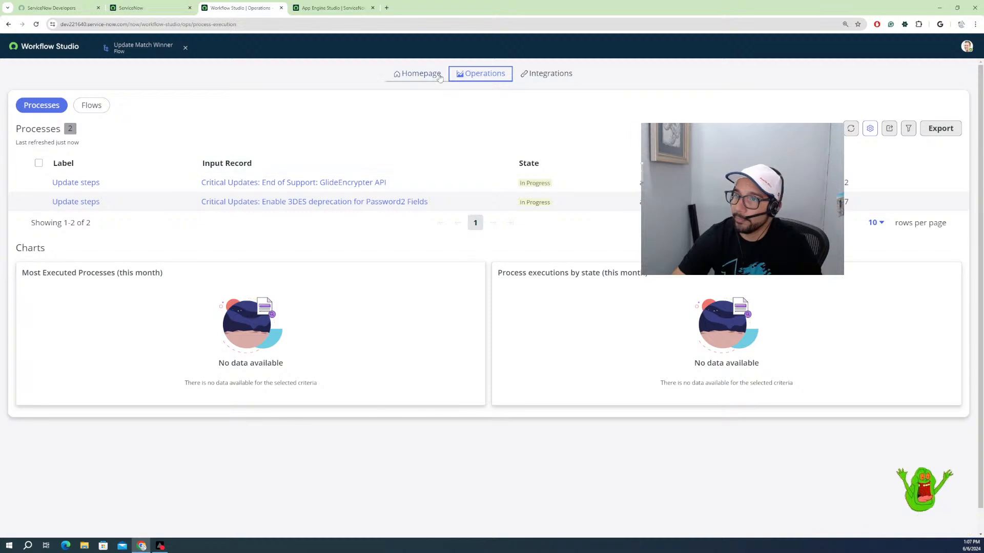
{"action": "left_click", "coordinate": [418, 74]}
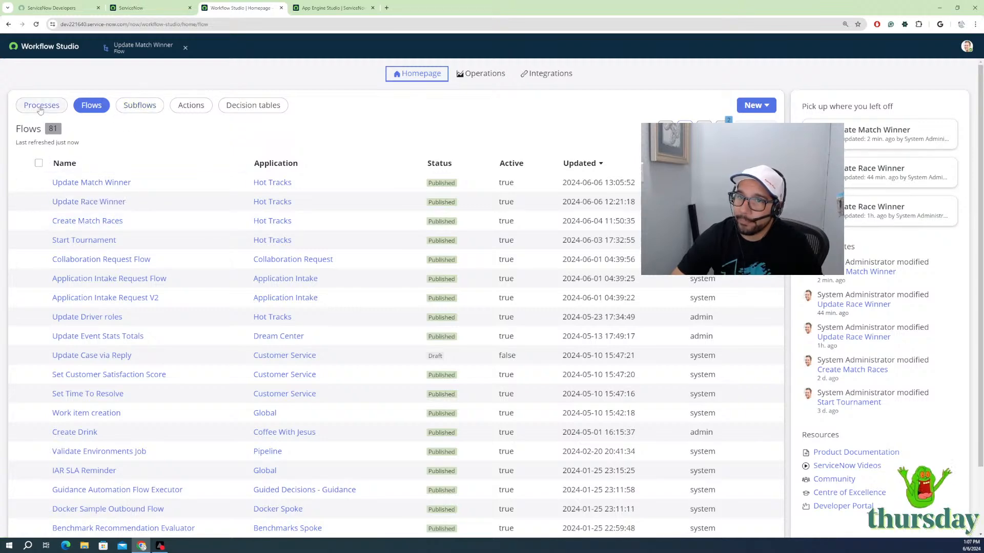
Step: Filter the main ServiceNow navigator by "flow" and open Today's Executions under Flow Administration
{"action": "left_click", "coordinate": [129, 9]}
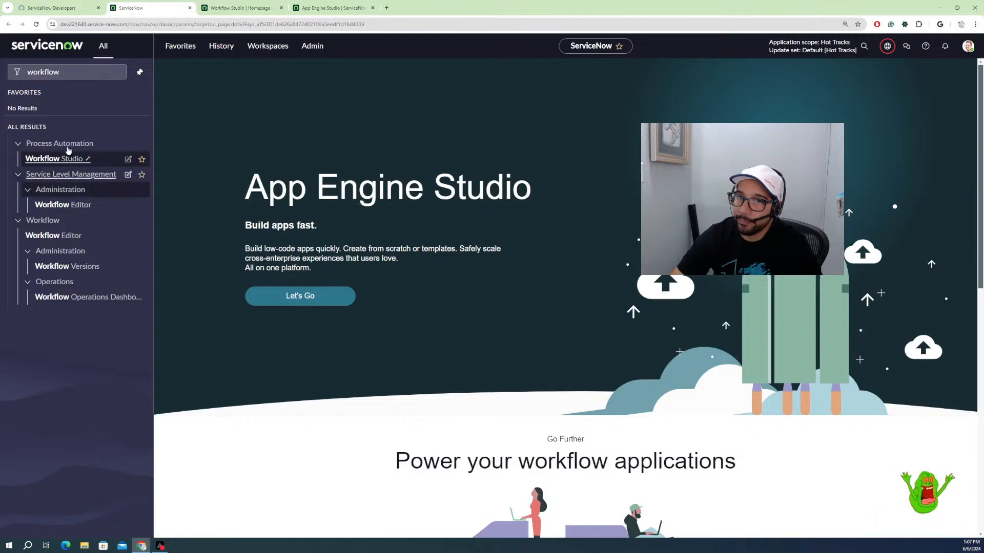
{"action": "left_click", "coordinate": [63, 72]}
{"action": "key", "text": "ctrl+a"}
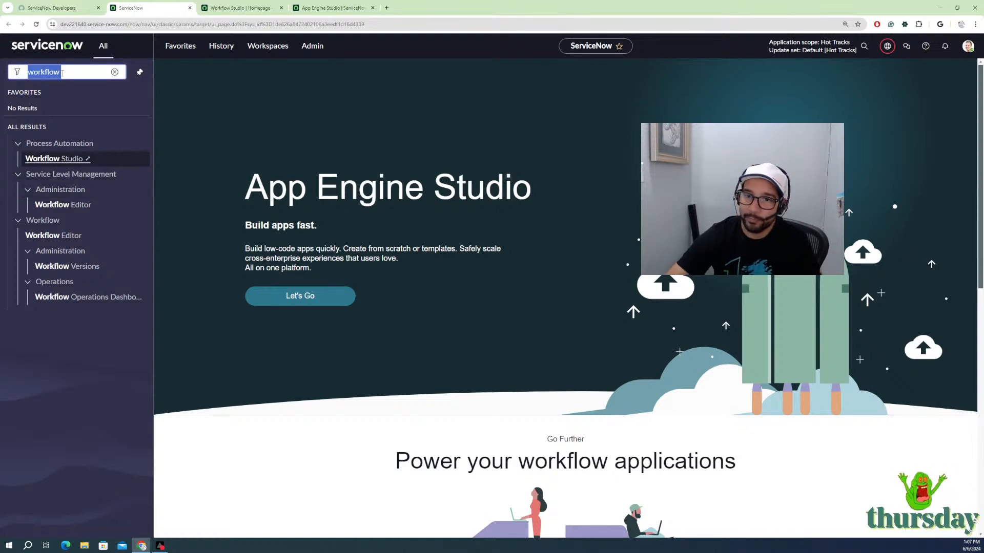
{"action": "type", "text": "flow"}
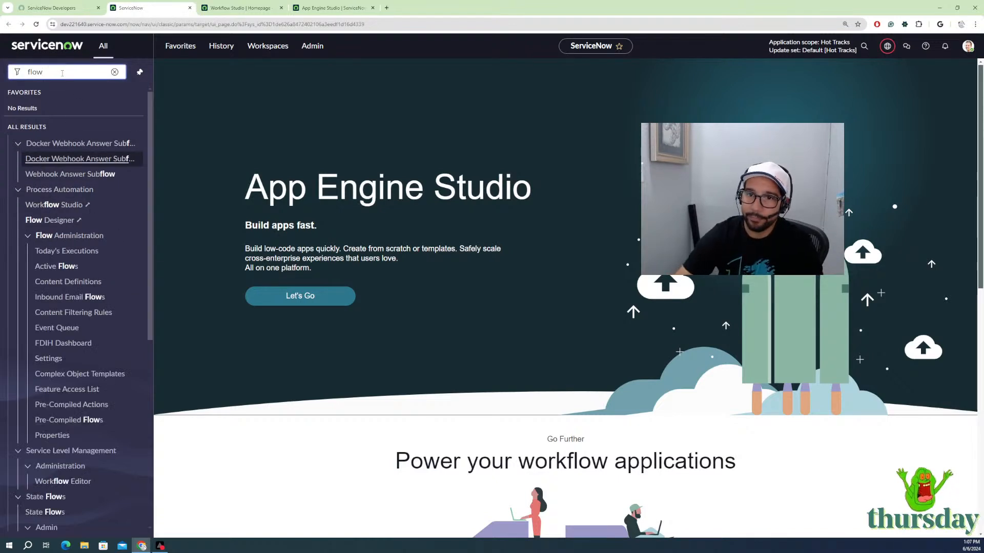
{"action": "left_click", "coordinate": [68, 252]}
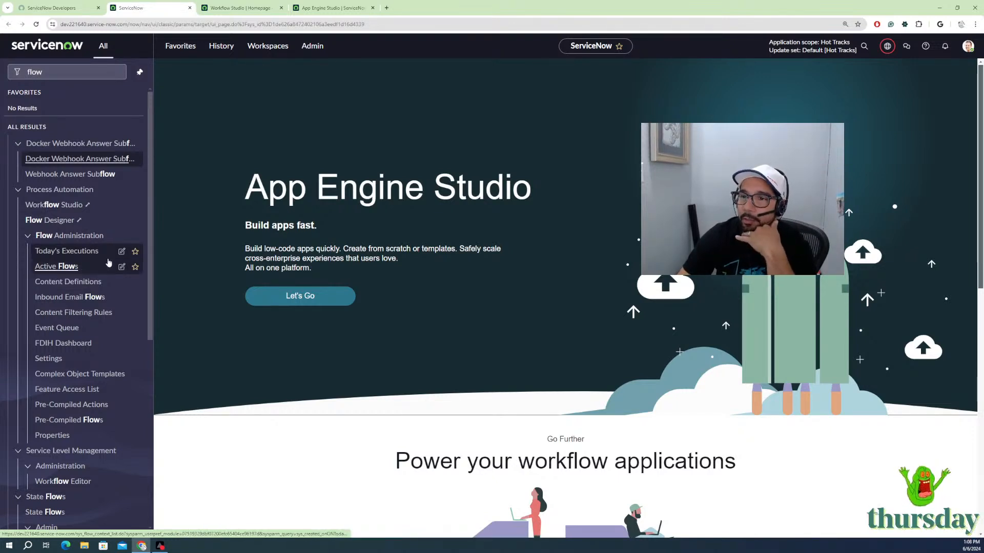
{"action": "left_click", "coordinate": [85, 252]}
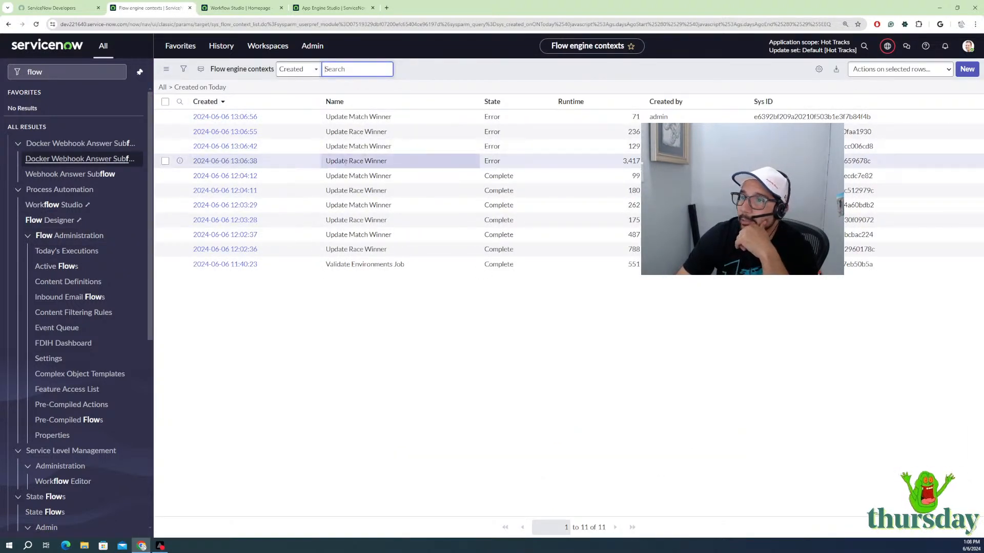
Step: Examine the log entries and Operations View of the 13:06:38 Update Race Winner execution, and return to Today's Executions
{"action": "left_click", "coordinate": [216, 163]}
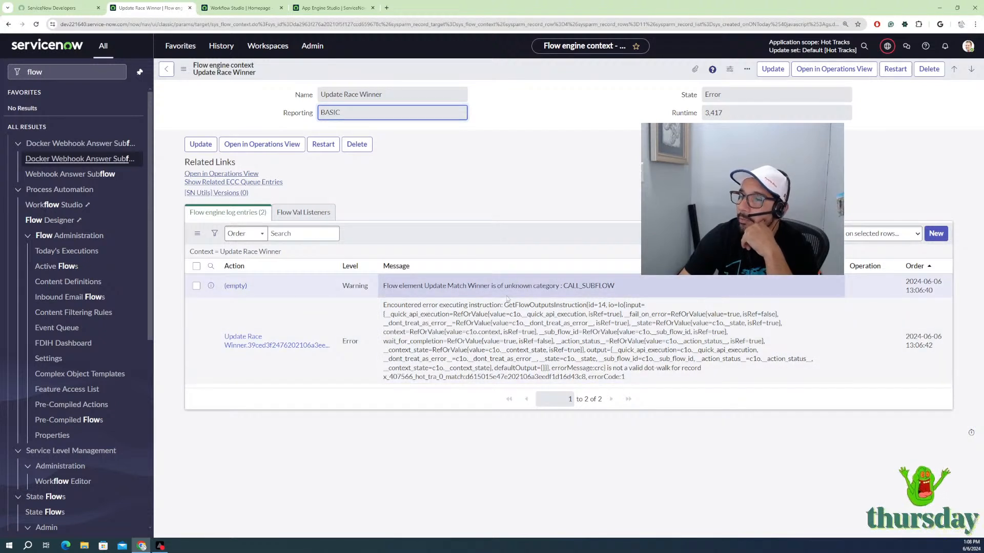
{"action": "left_click", "coordinate": [231, 174]}
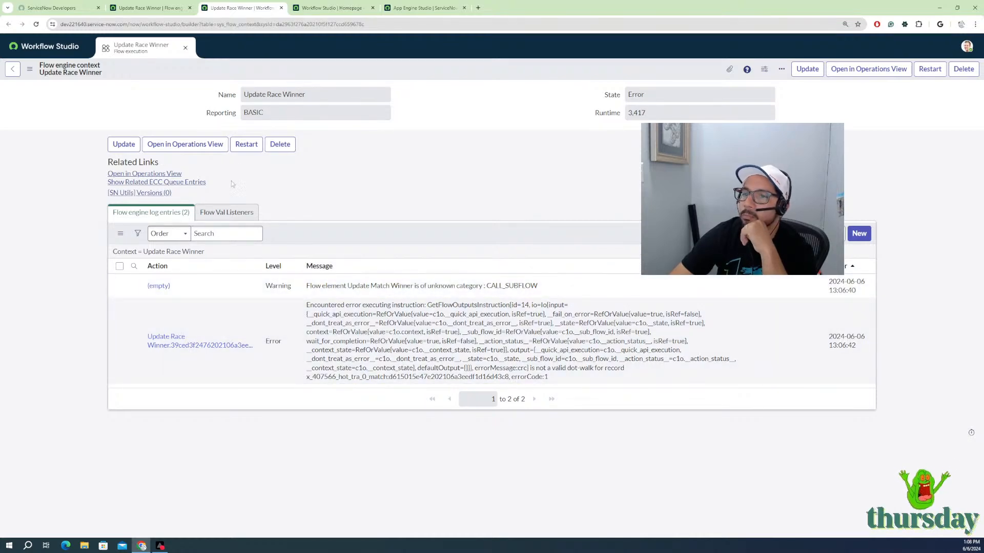
{"action": "left_click", "coordinate": [171, 9]}
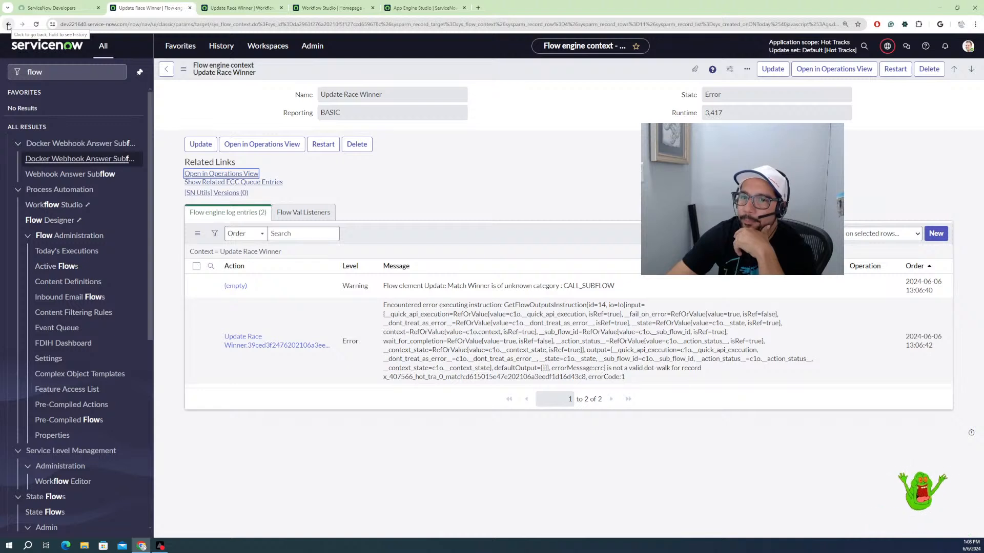
{"action": "left_click", "coordinate": [66, 252]}
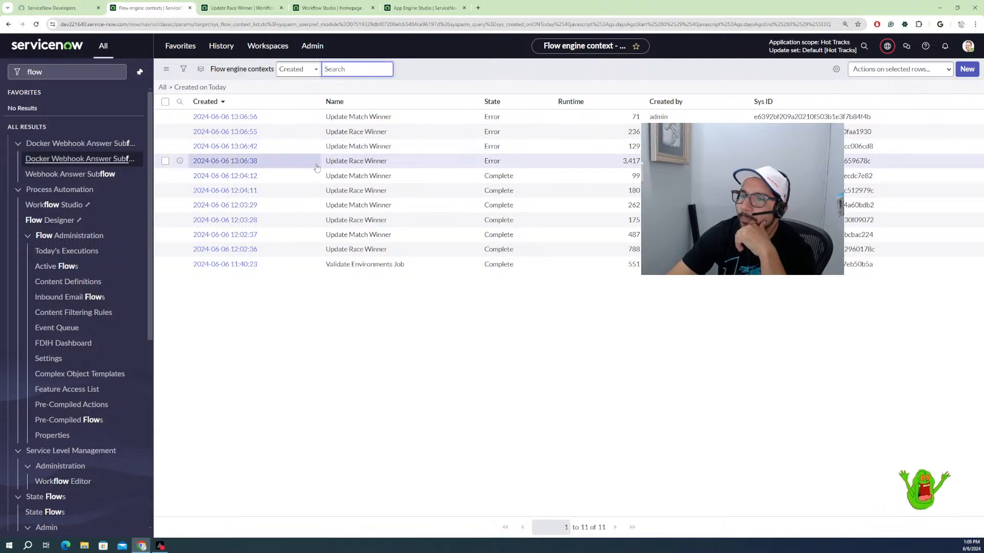
Step: Examine the log entries of the 13:06:42 Update Match Winner execution and return to Today's Executions
{"action": "left_click", "coordinate": [242, 149]}
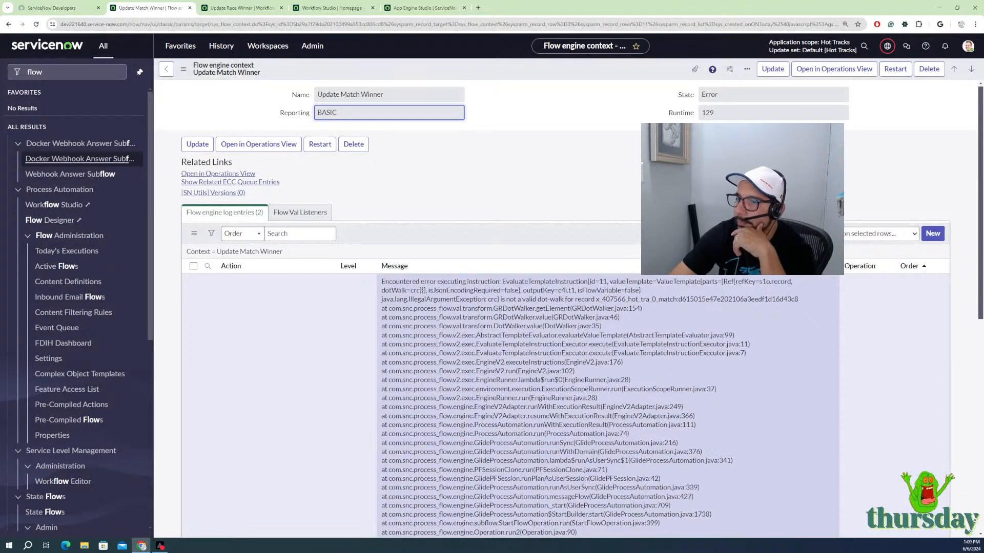
{"action": "scroll", "coordinate": [513, 307], "scroll_direction": "down", "scroll_amount": 7}
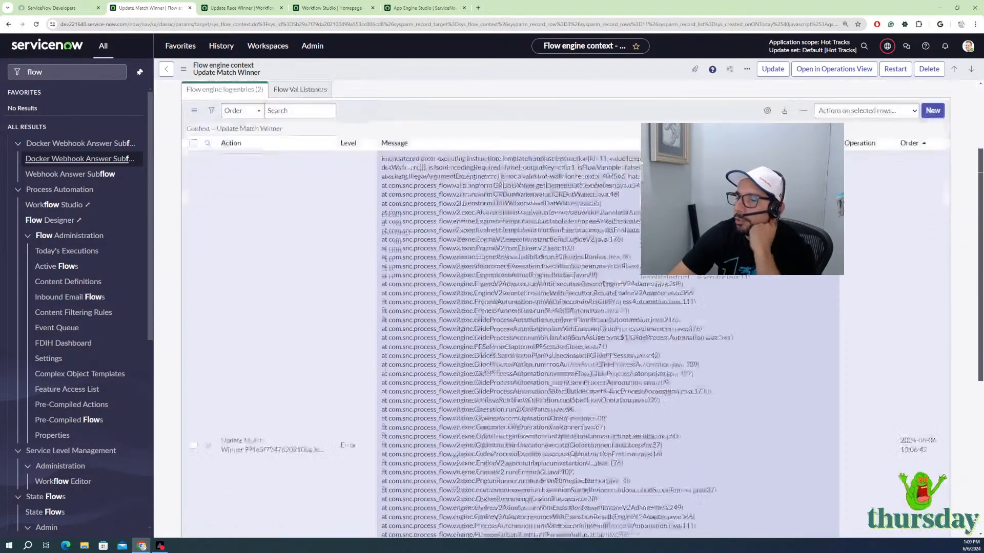
{"action": "scroll", "coordinate": [386, 373], "scroll_direction": "down", "scroll_amount": 2}
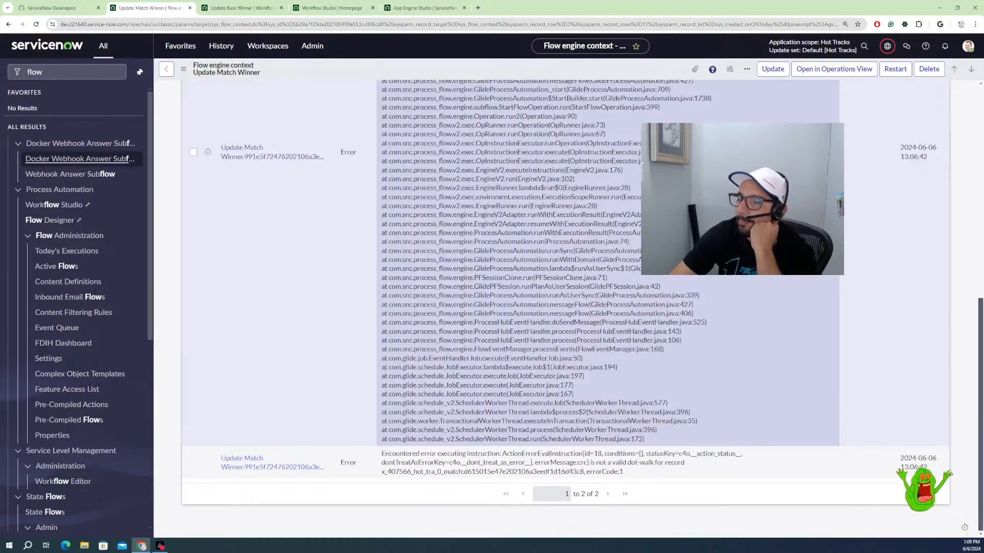
{"action": "scroll", "coordinate": [512, 308], "scroll_direction": "up", "scroll_amount": 8}
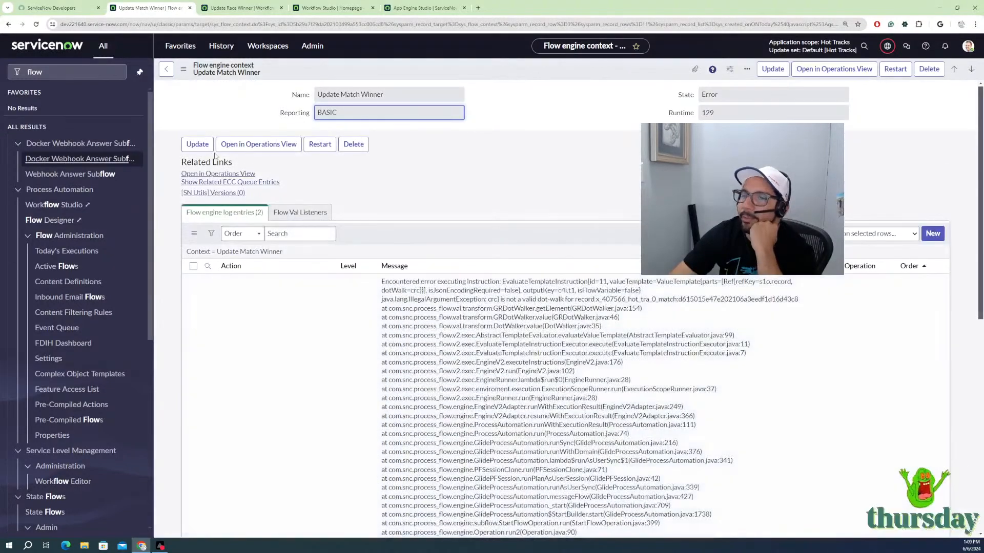
{"action": "left_click", "coordinate": [8, 25]}
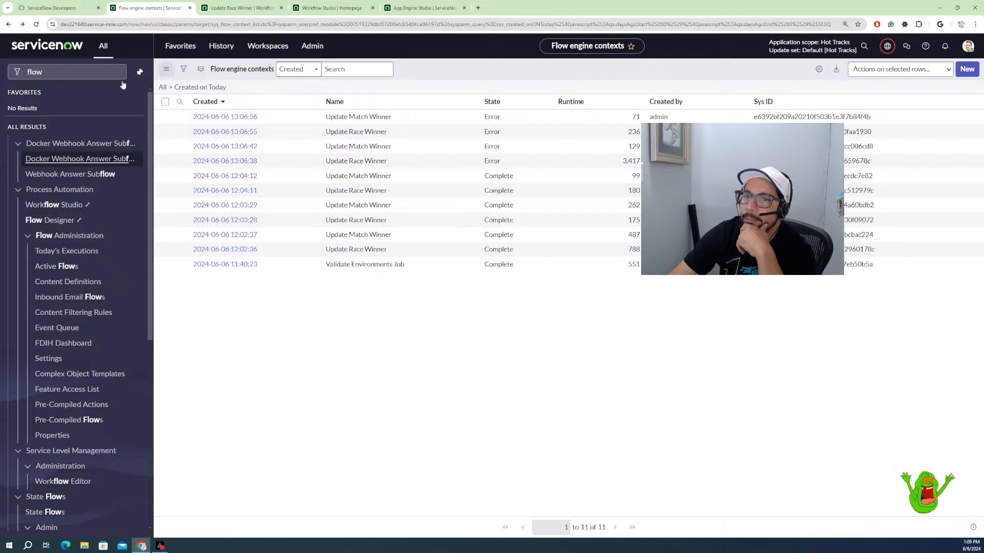
Step: Close the Update Match Winner flow and the Update Race Winner execution that are open in Workflow Studio
{"action": "left_click", "coordinate": [230, 8]}
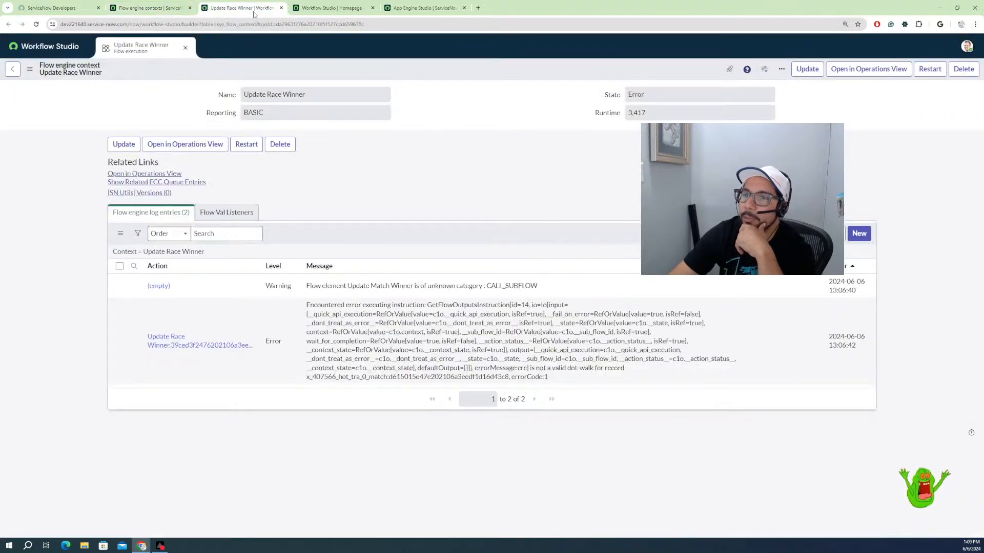
{"action": "left_click", "coordinate": [332, 9]}
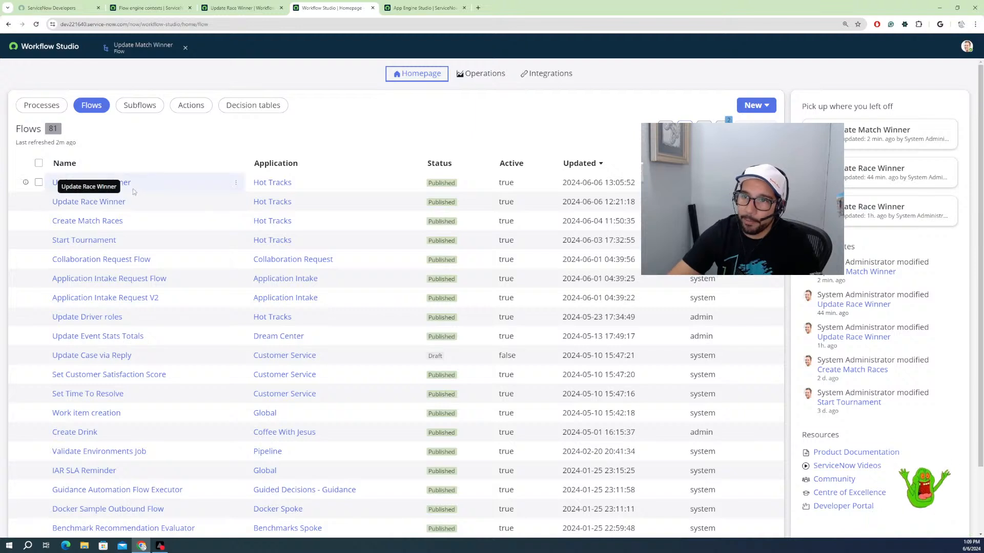
{"action": "left_click", "coordinate": [136, 51]}
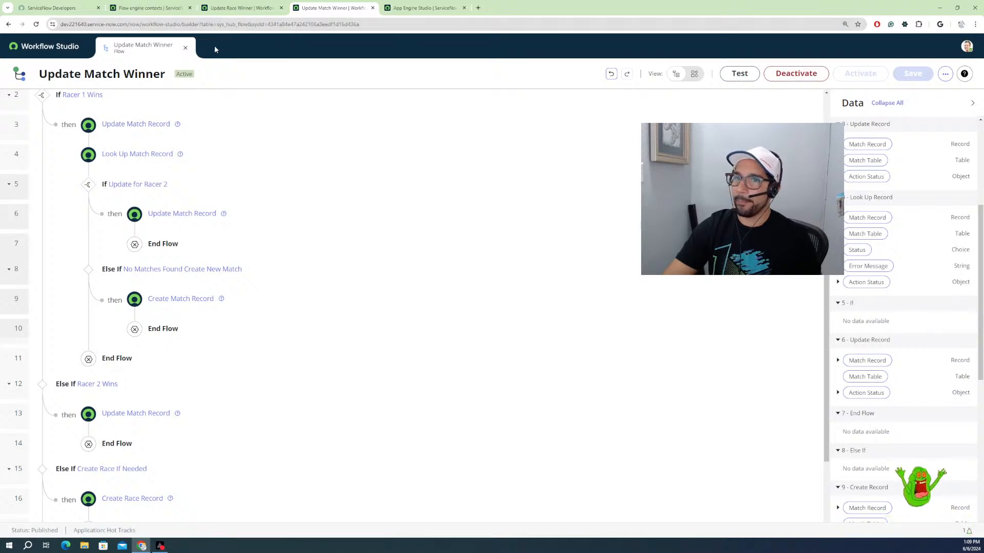
{"action": "left_click", "coordinate": [185, 49]}
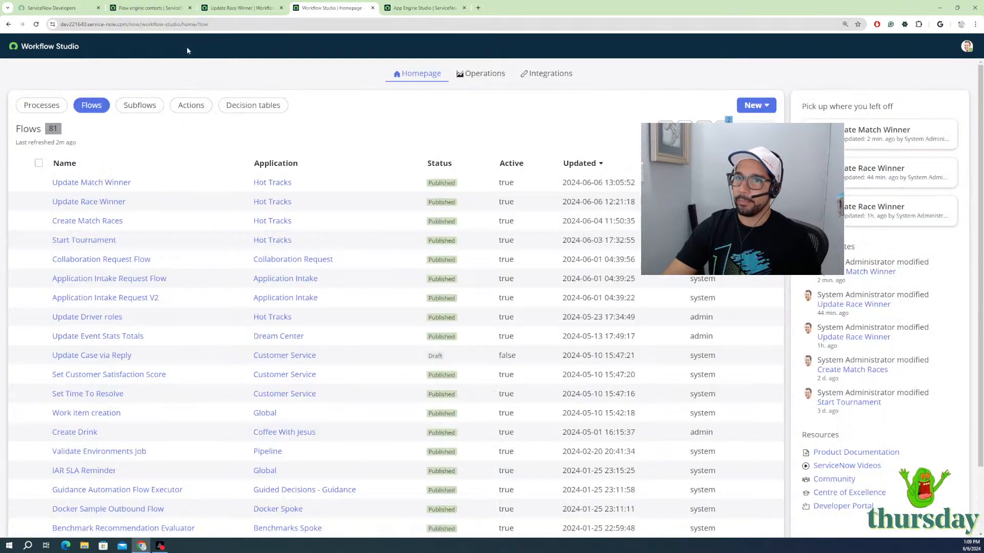
{"action": "left_click", "coordinate": [241, 8]}
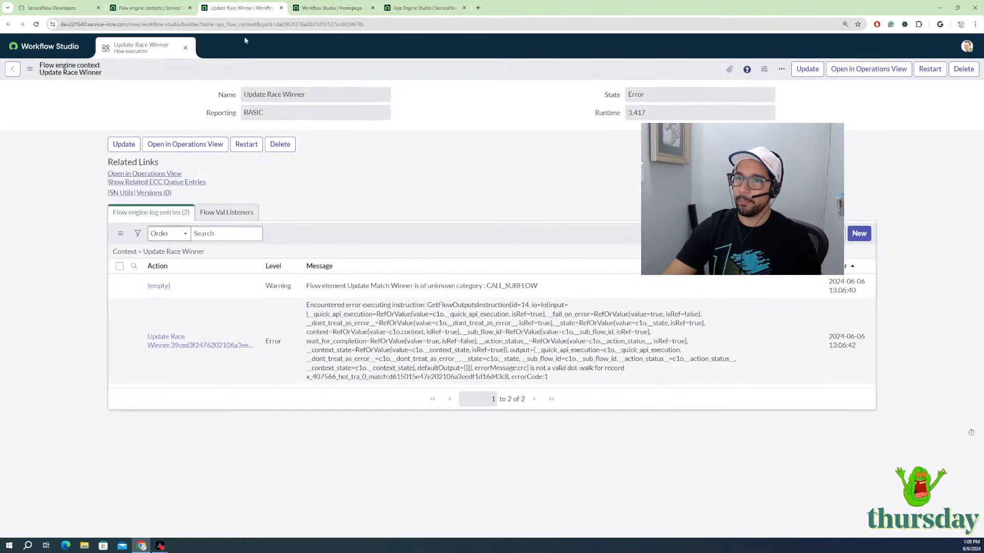
{"action": "left_click", "coordinate": [185, 49]}
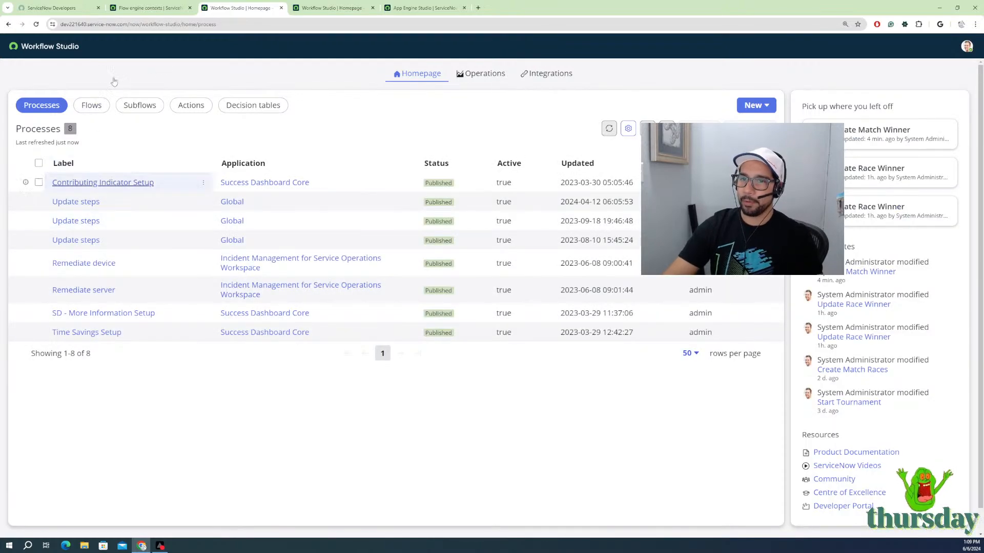
Step: Open the Update Race Winner flow, view the subflow its first action calls, and put the flow into edit mode
{"action": "left_click", "coordinate": [91, 106]}
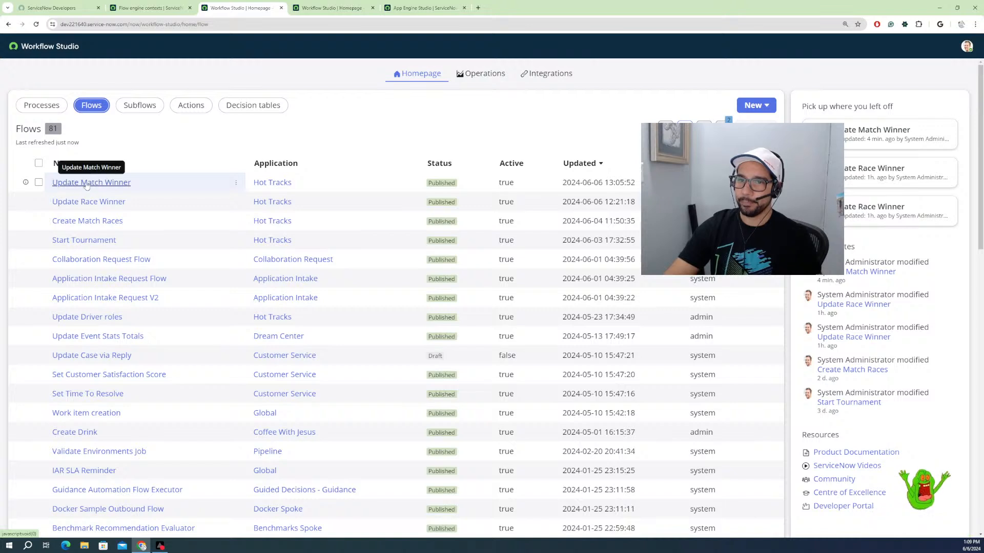
{"action": "left_click", "coordinate": [88, 203]}
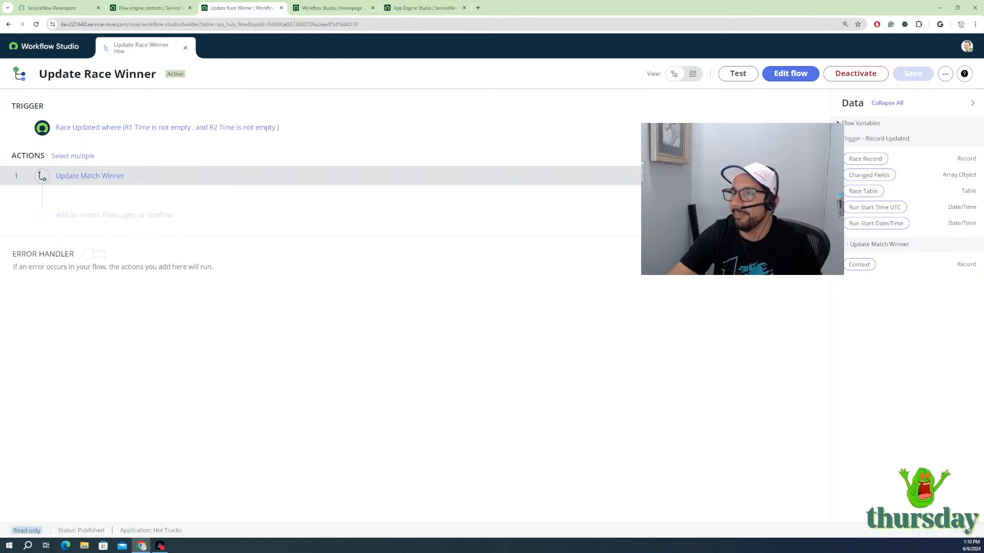
{"action": "left_click", "coordinate": [782, 175]}
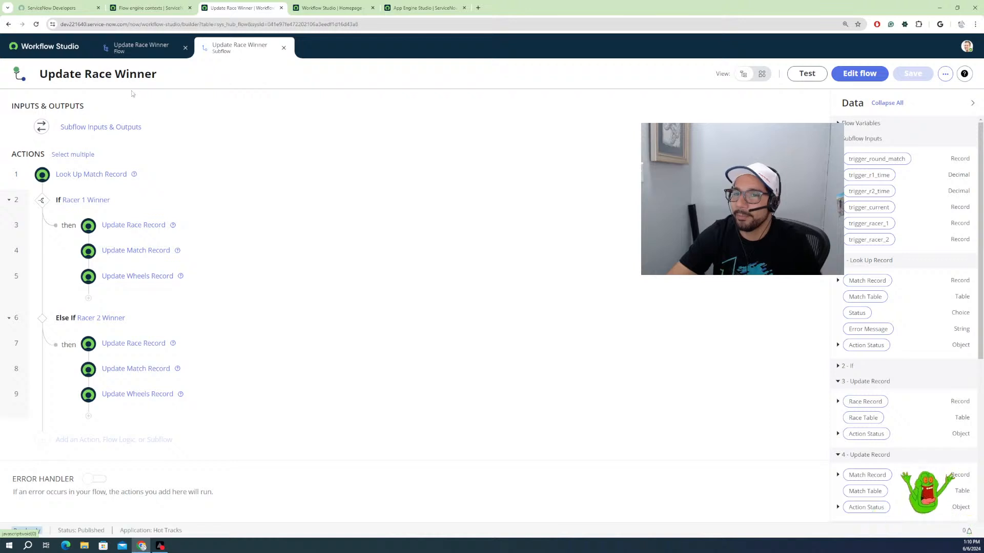
{"action": "left_click", "coordinate": [141, 48]}
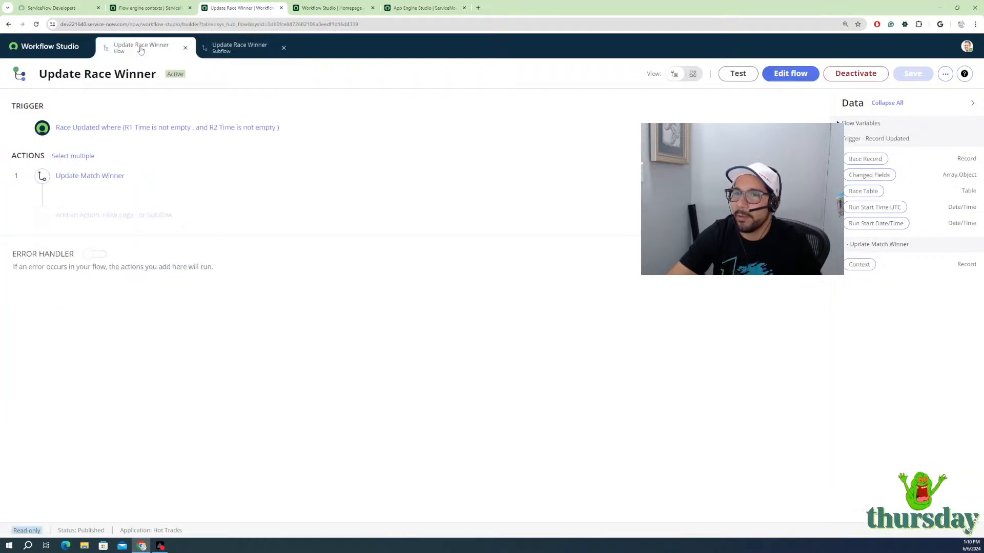
{"action": "left_click", "coordinate": [789, 74]}
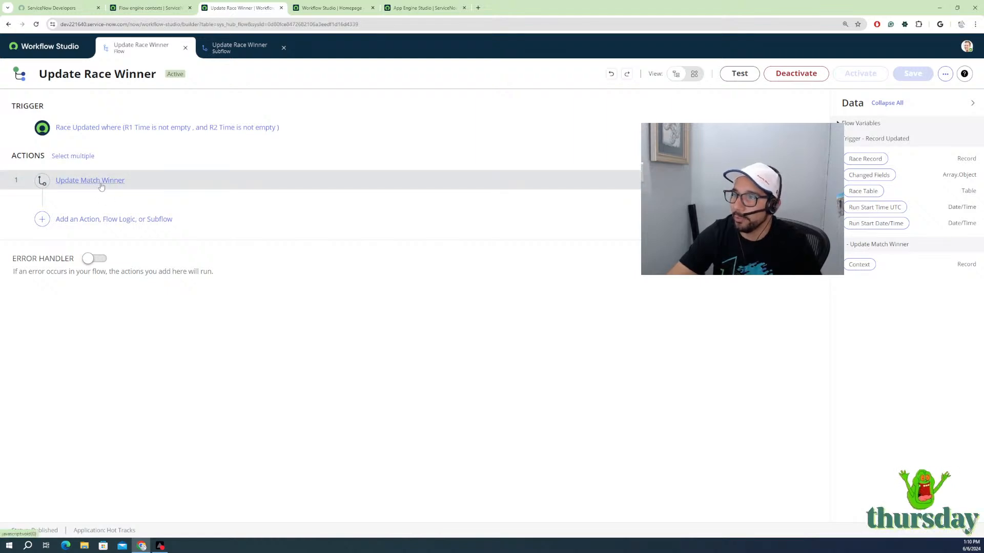
Step: Set the subflow called by the Update Race Winner flow's first action to Update Race Winner from Hot Tracks
{"action": "left_click", "coordinate": [137, 185]}
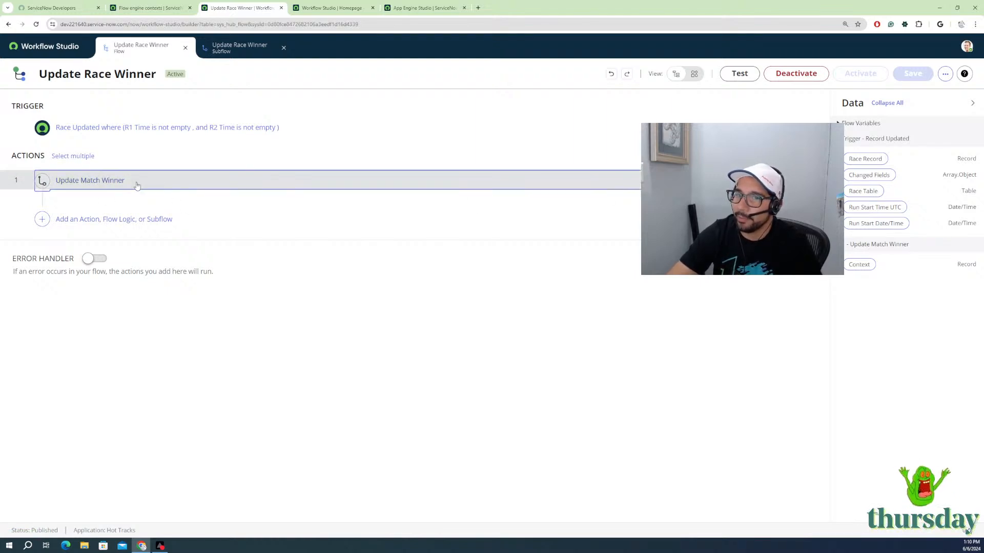
{"action": "left_click", "coordinate": [187, 211]}
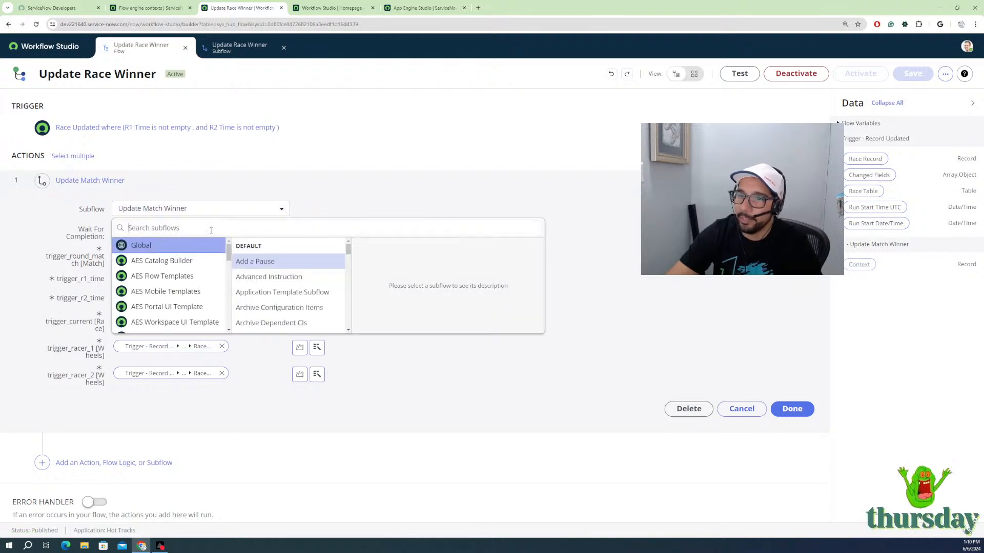
{"action": "type", "text": "m"}
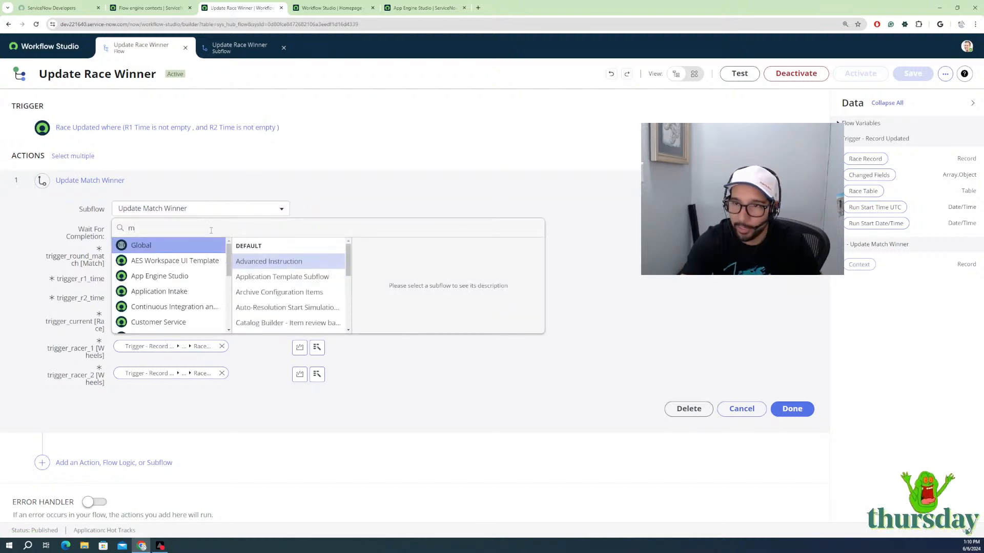
{"action": "key", "text": "BackSpace"}
{"action": "type", "text": "upd"}
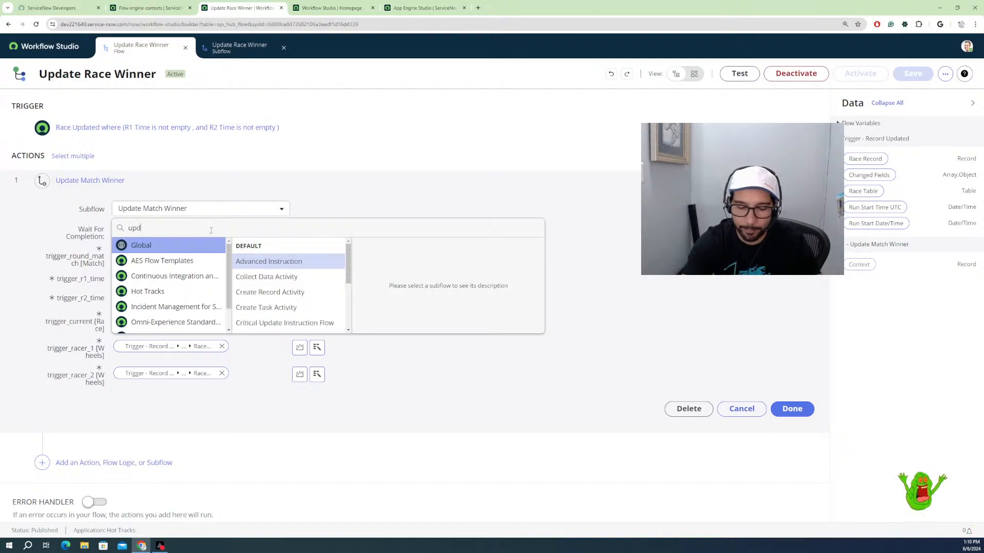
{"action": "type", "text": "ate "}
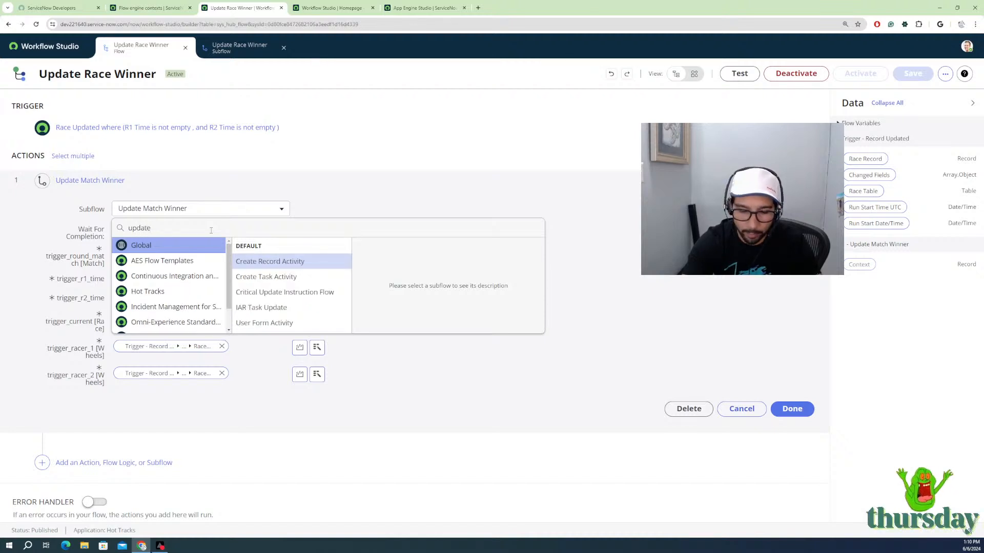
{"action": "type", "text": "rac"}
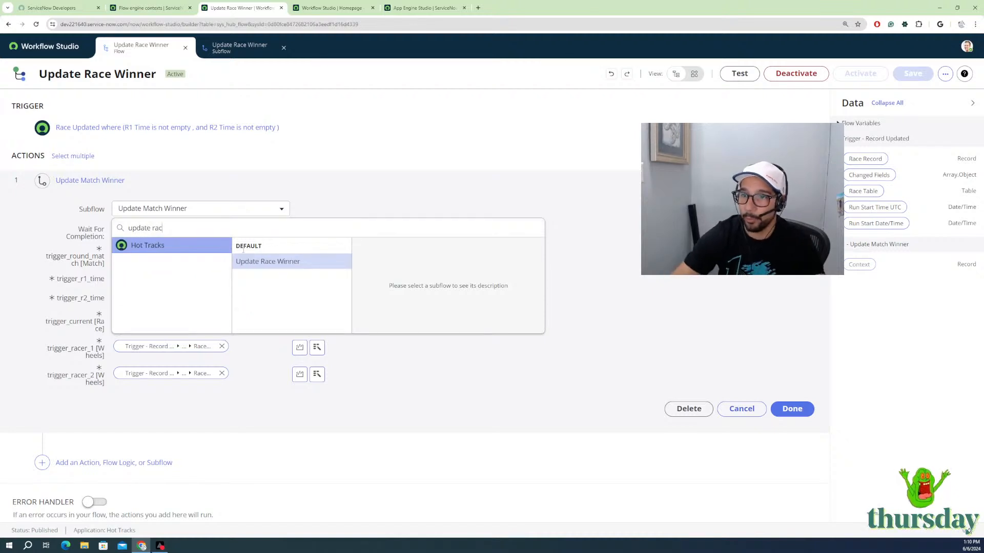
{"action": "left_click", "coordinate": [267, 262]}
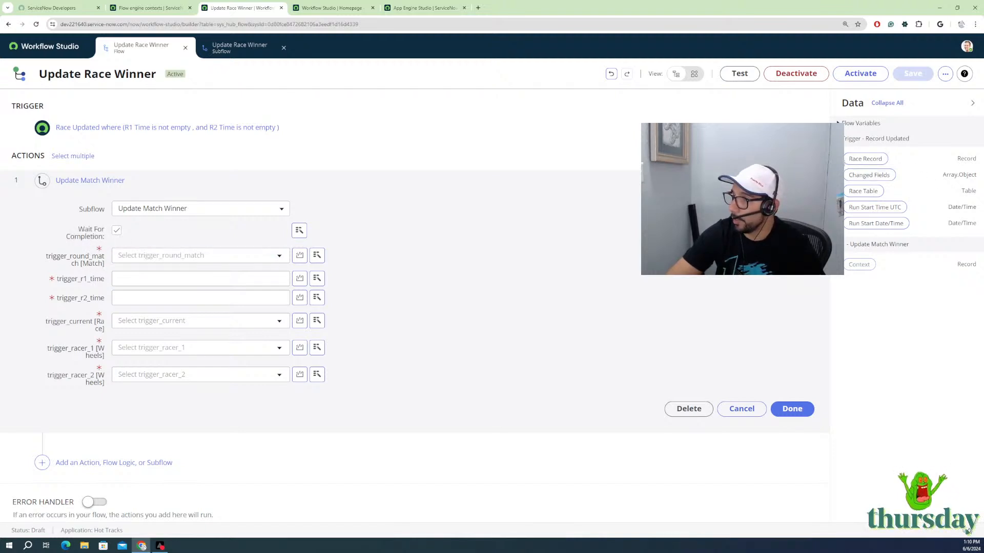
Step: Map the trigger race record's Round Match, R1 Time and R2 Time to trigger_round_match, trigger_r1_time and trigger_r2_time
{"action": "left_click", "coordinate": [838, 159]}
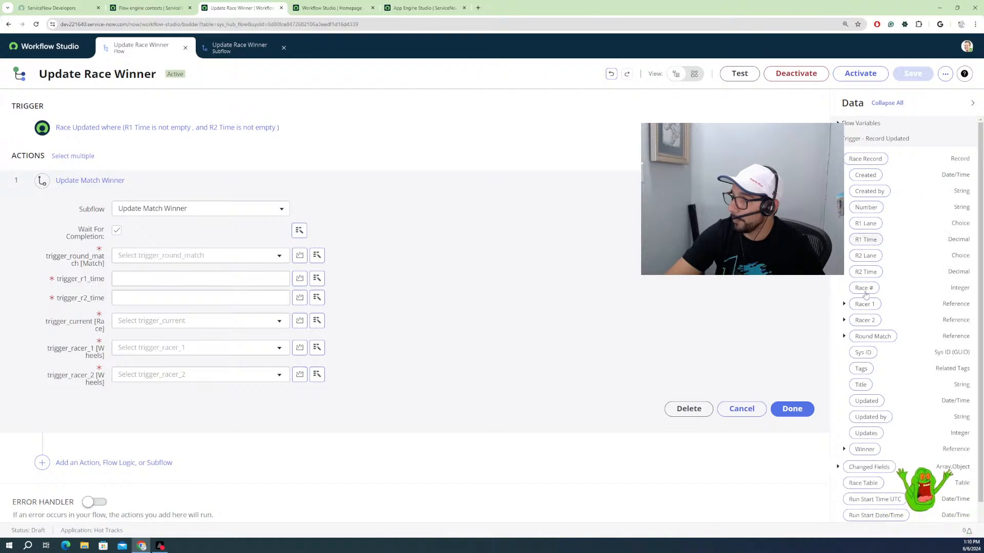
{"action": "left_click_drag", "start_coordinate": [873, 336], "coordinate": [193, 251]}
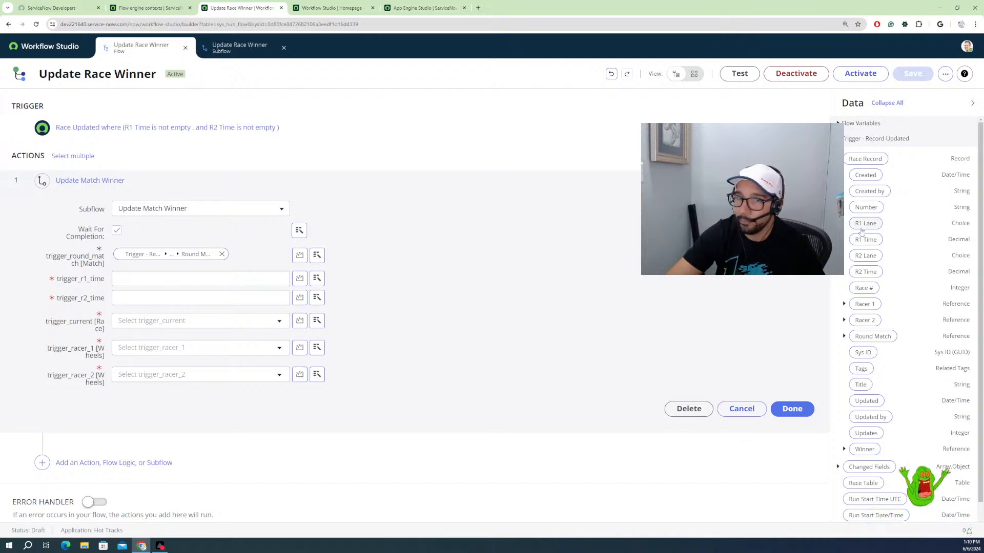
{"action": "left_click_drag", "start_coordinate": [863, 231], "coordinate": [204, 276]}
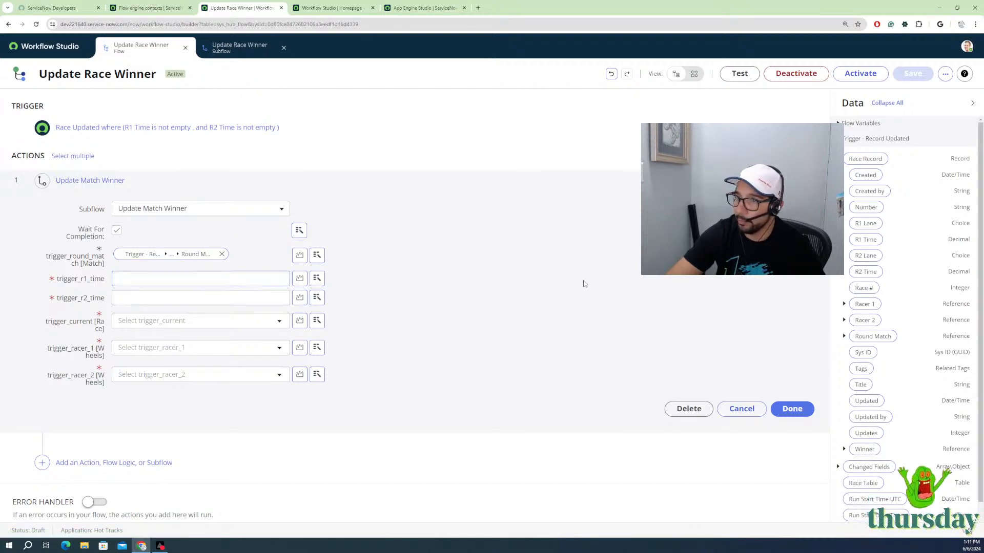
{"action": "left_click_drag", "start_coordinate": [866, 239], "coordinate": [232, 275]}
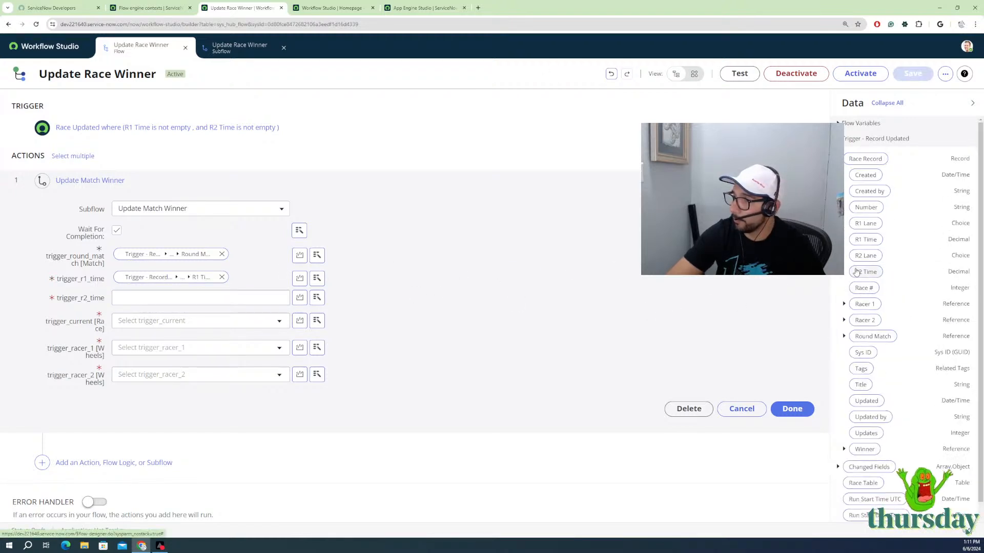
{"action": "left_click_drag", "start_coordinate": [865, 271], "coordinate": [244, 309]}
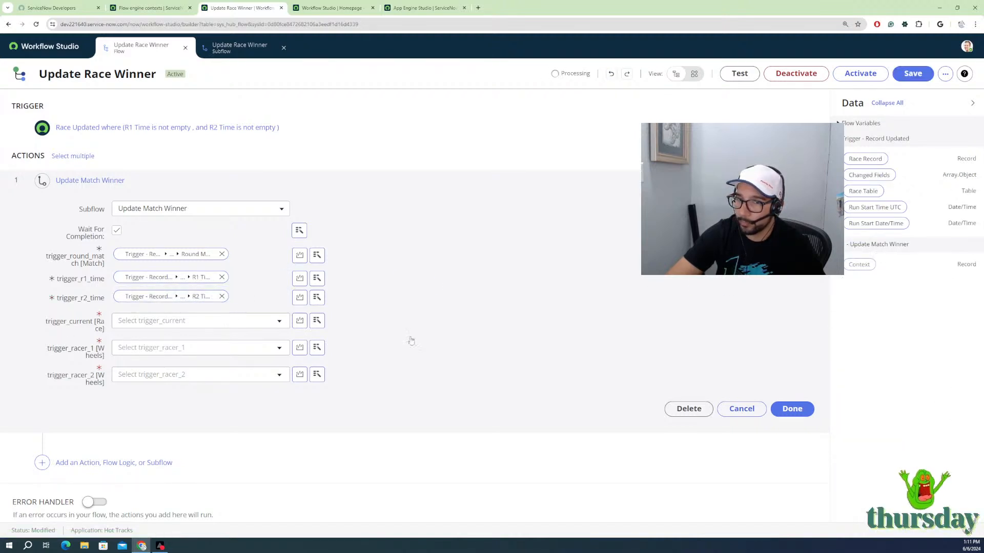
Step: Map the trigger's Race Record, Racer 1 and Racer 2 to trigger_current, trigger_racer_1 and trigger_racer_2, and finish the subflow action
{"action": "left_click_drag", "start_coordinate": [865, 159], "coordinate": [193, 329]}
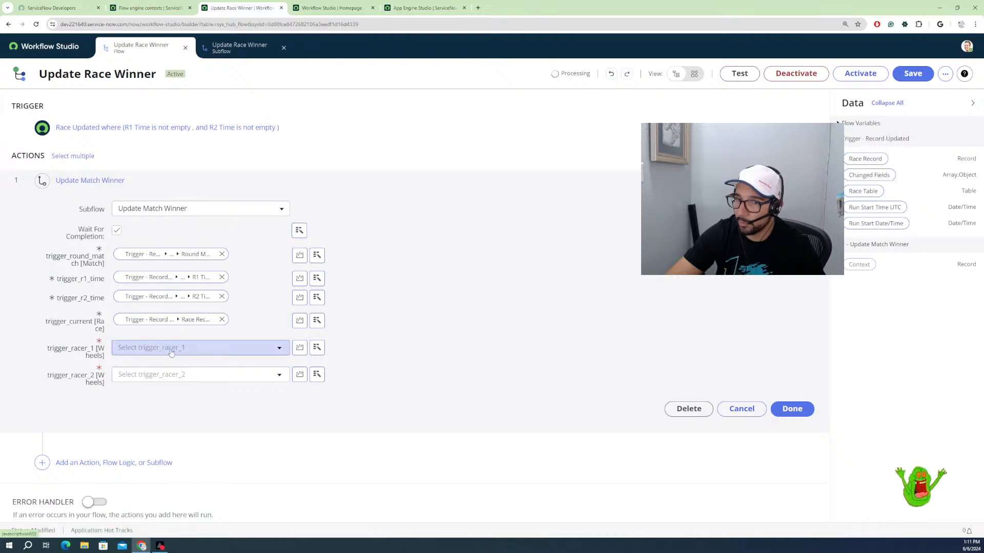
{"action": "left_click", "coordinate": [838, 159]}
{"action": "left_click_drag", "start_coordinate": [864, 305], "coordinate": [225, 349]}
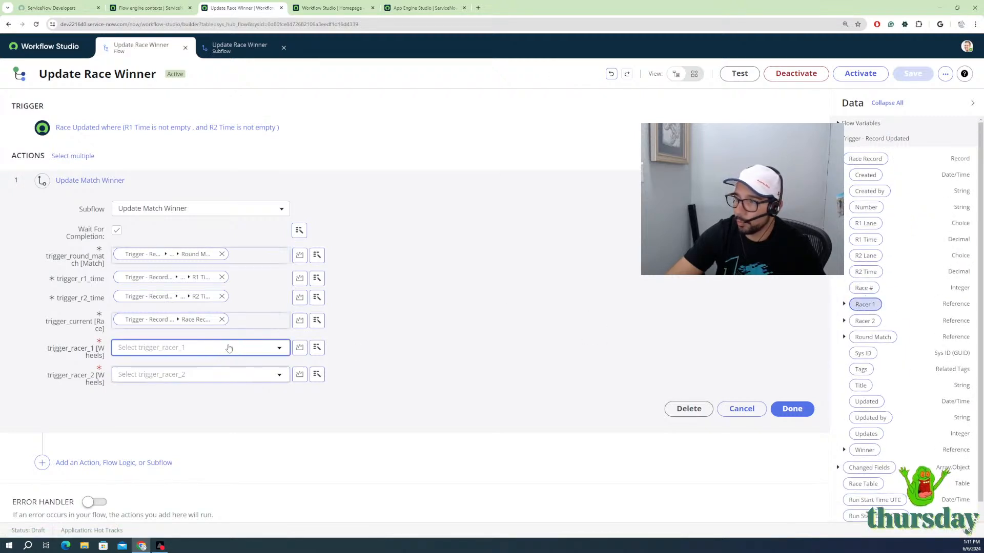
{"action": "left_click", "coordinate": [838, 159]}
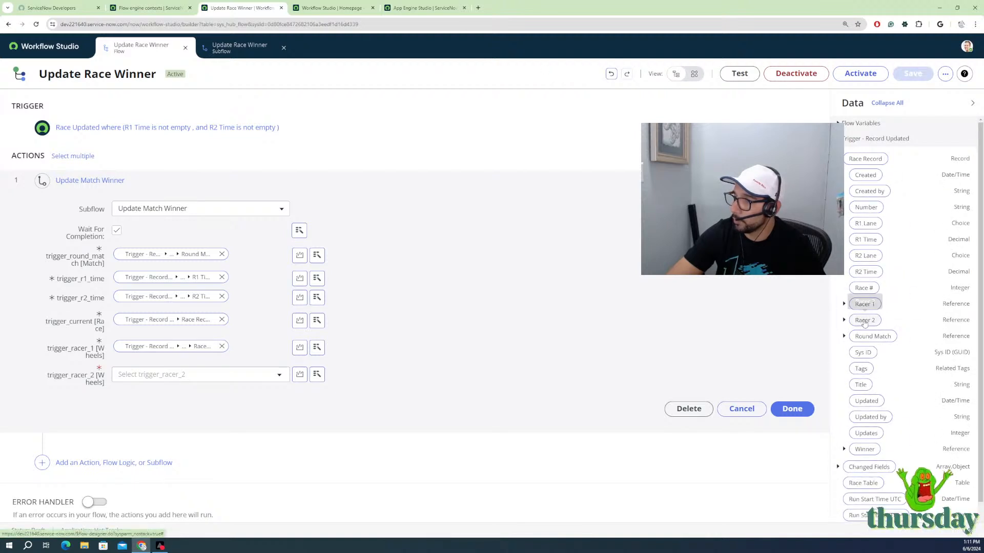
{"action": "left_click_drag", "start_coordinate": [865, 320], "coordinate": [198, 376]}
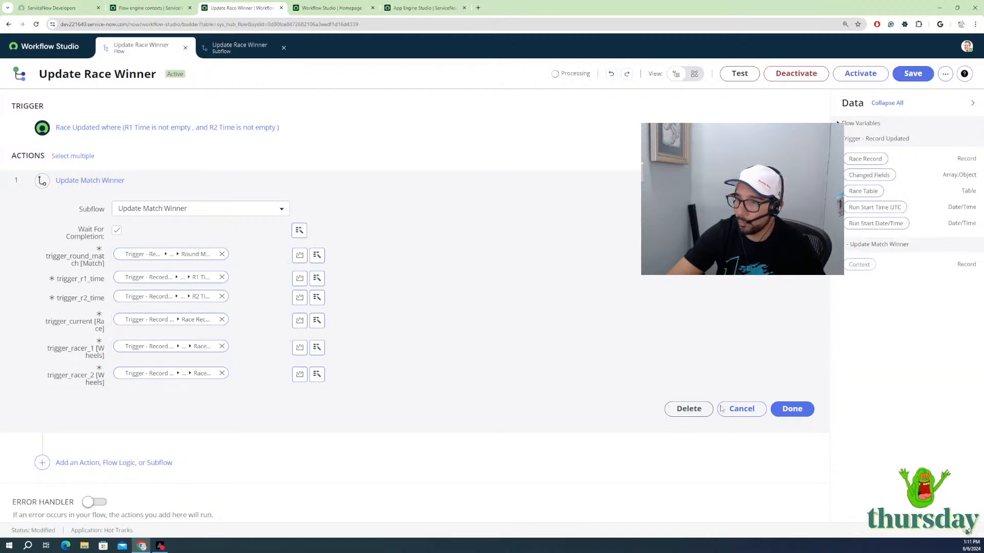
{"action": "left_click", "coordinate": [794, 409]}
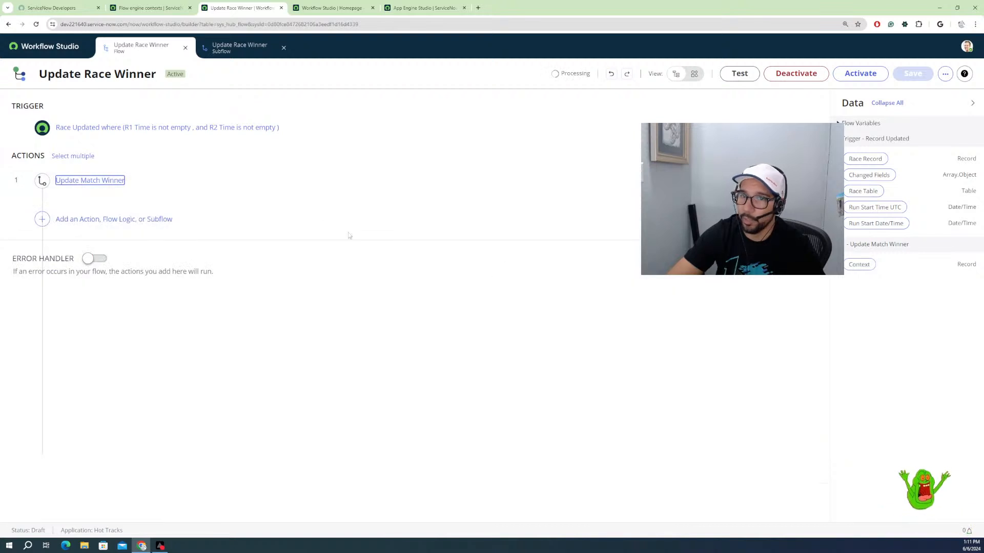
Step: Review the Update Race Winner flow's trigger table and its R1 Time and R2 Time conditions
{"action": "left_click", "coordinate": [207, 128]}
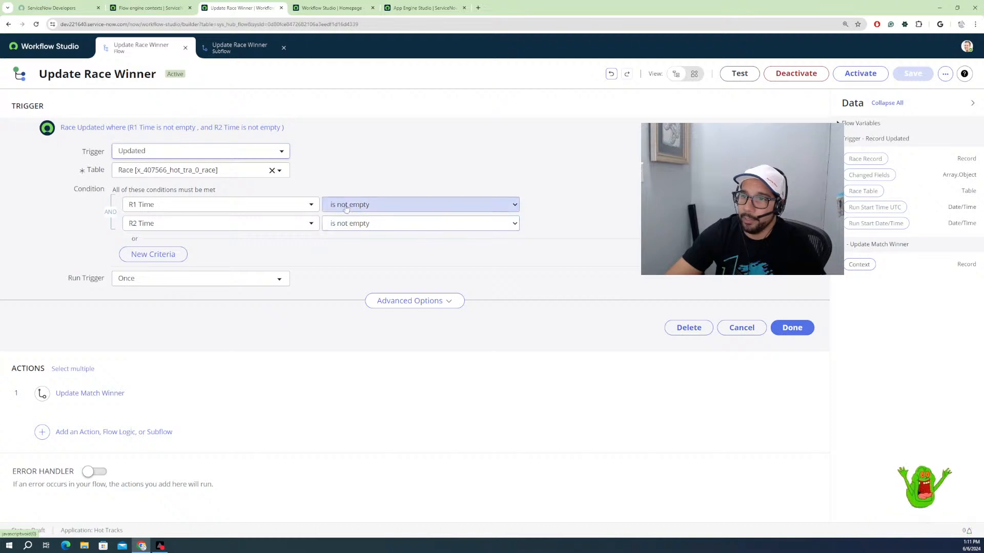
{"action": "left_click", "coordinate": [798, 330]}
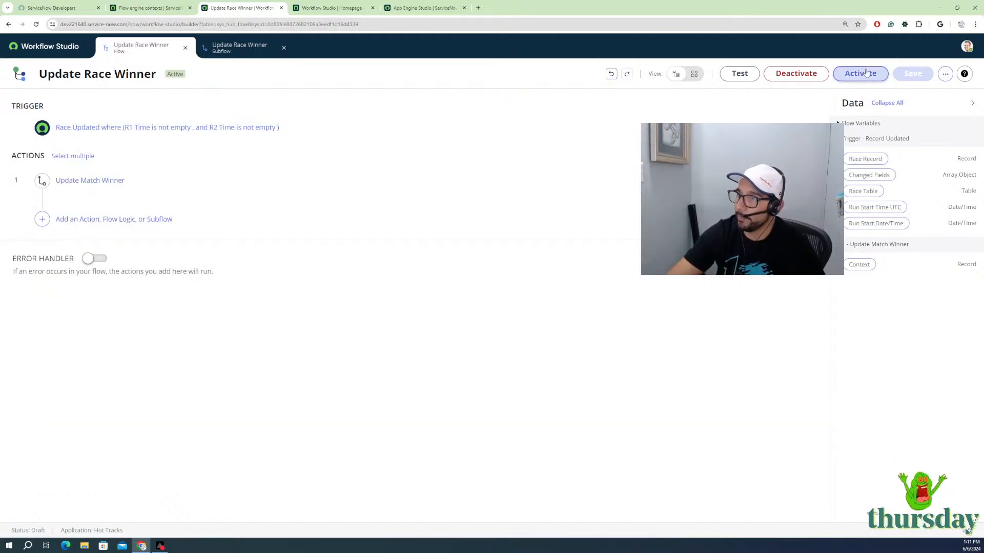
Step: Activate the edited Update Race Winner flow and confirm the activation
{"action": "left_click", "coordinate": [860, 73]}
{"action": "left_click", "coordinate": [564, 200]}
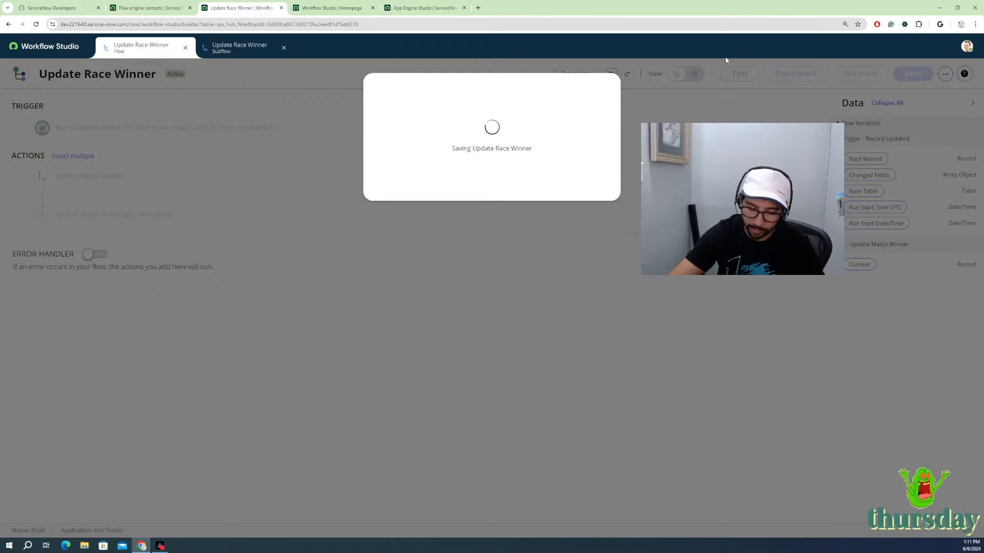
Step: Review the races listed on the R1M1 Lotus VS Toyota Supra match record in App Engine Studio
{"action": "left_click", "coordinate": [329, 7]}
{"action": "left_click", "coordinate": [185, 9]}
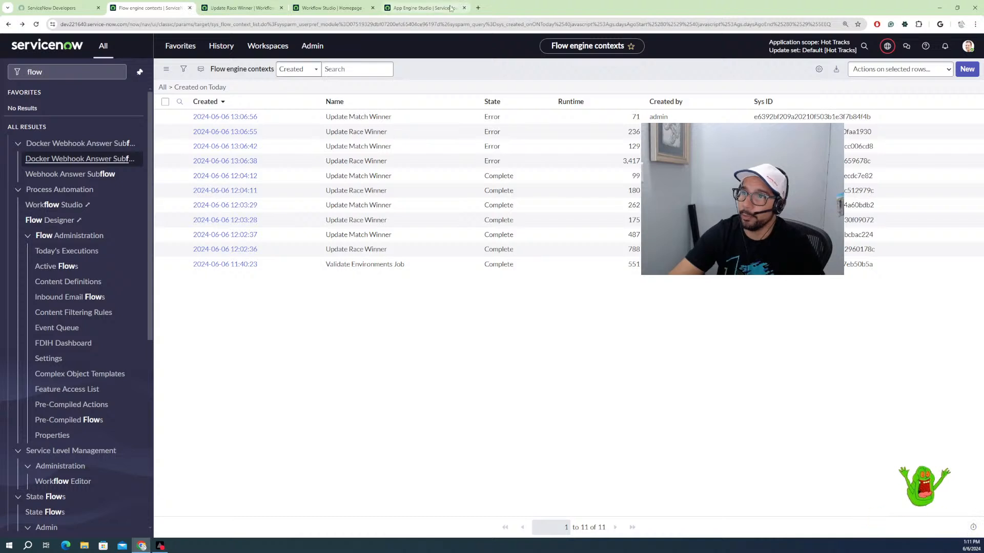
{"action": "left_click", "coordinate": [432, 9]}
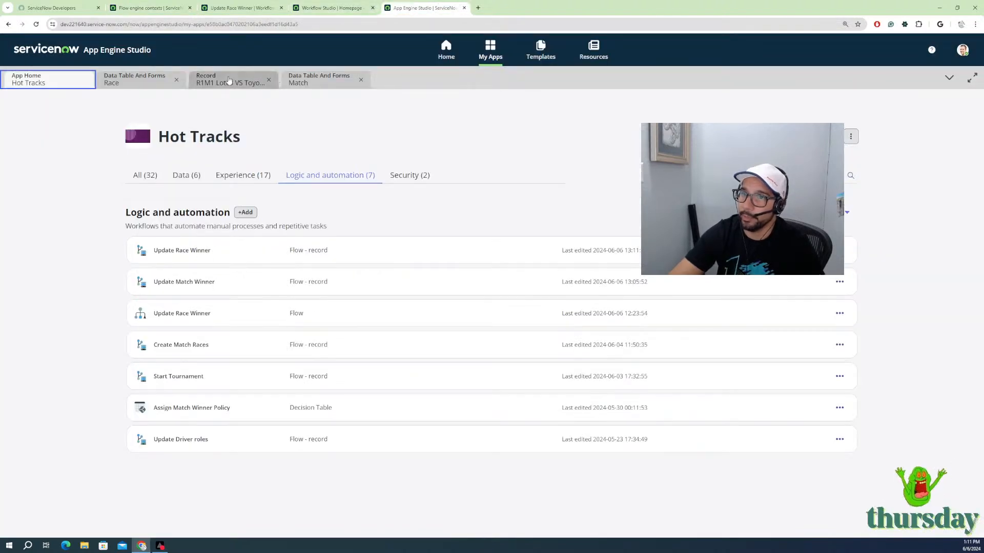
{"action": "left_click", "coordinate": [233, 81]}
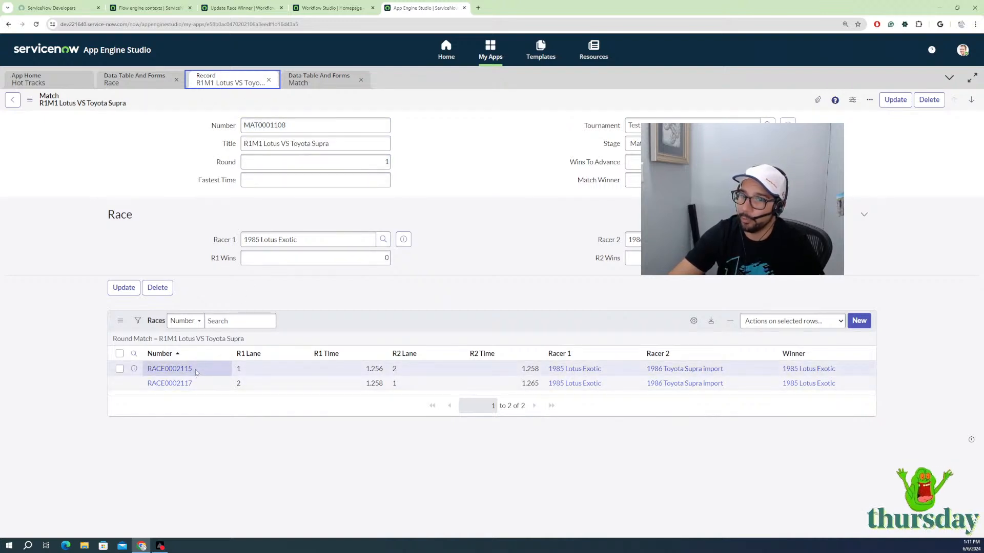
{"action": "left_click", "coordinate": [329, 9]}
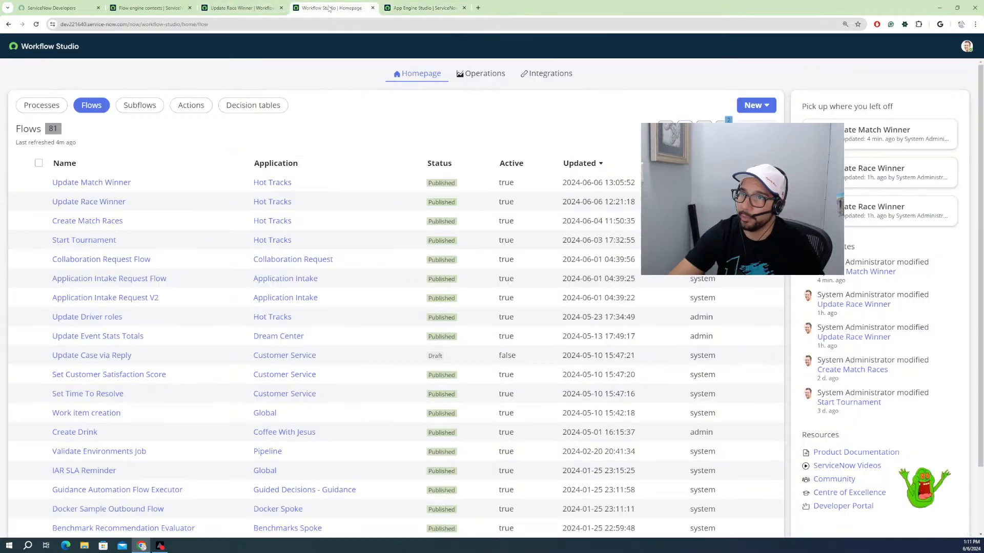
Step: Test the Update Race Winner flow in Workflow Studio with race record RACE0002115 and open its execution details in operations view
{"action": "left_click", "coordinate": [233, 9]}
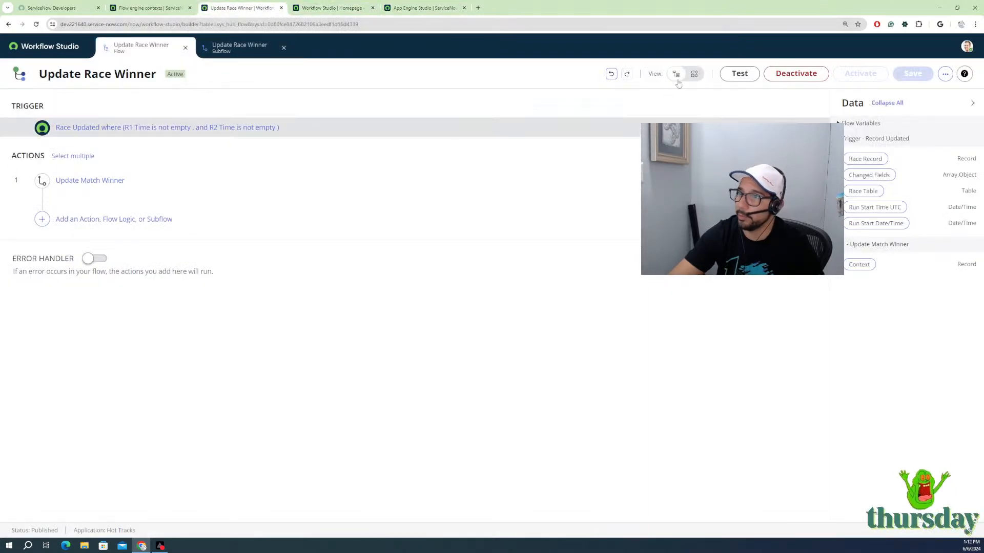
{"action": "left_click", "coordinate": [739, 73]}
{"action": "left_click", "coordinate": [413, 167]}
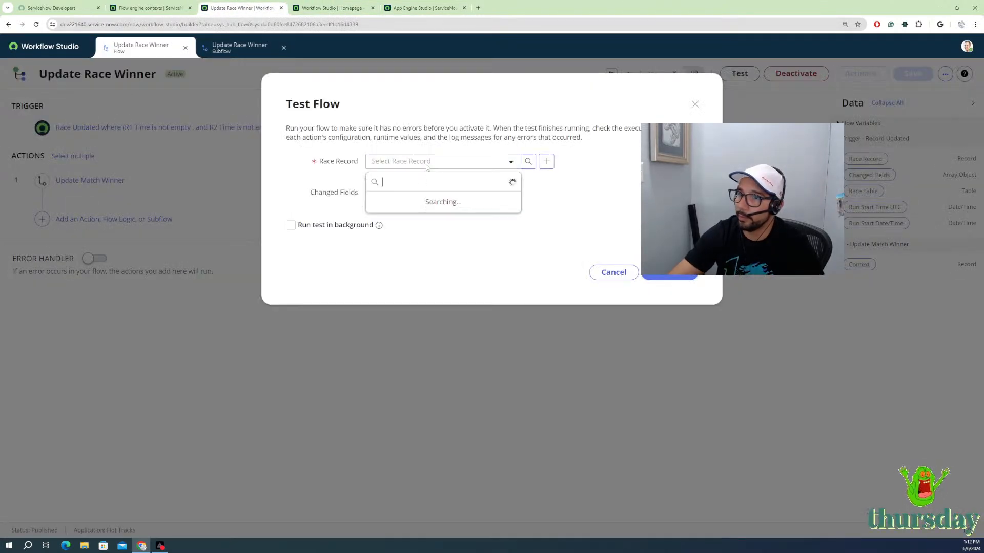
{"action": "left_click", "coordinate": [415, 205]}
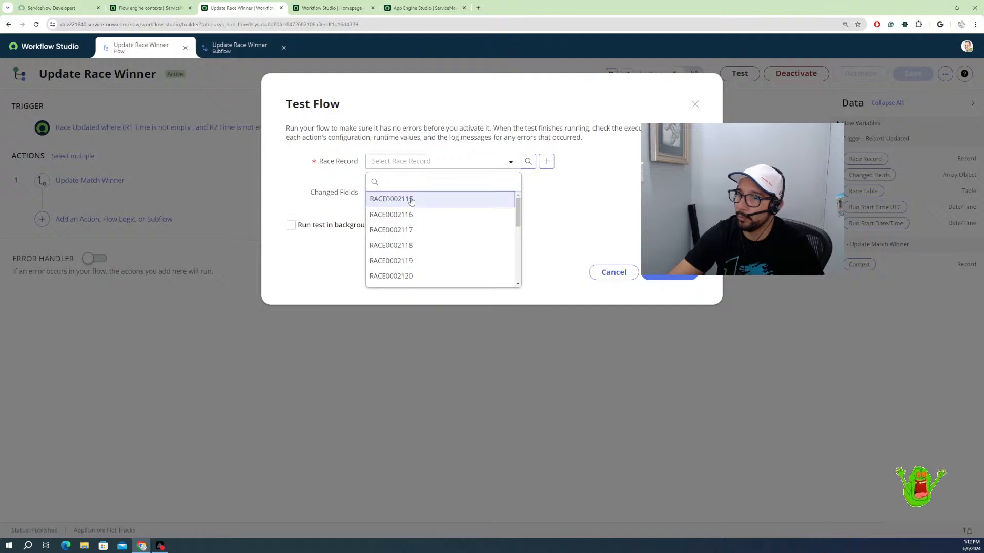
{"action": "left_click", "coordinate": [668, 278]}
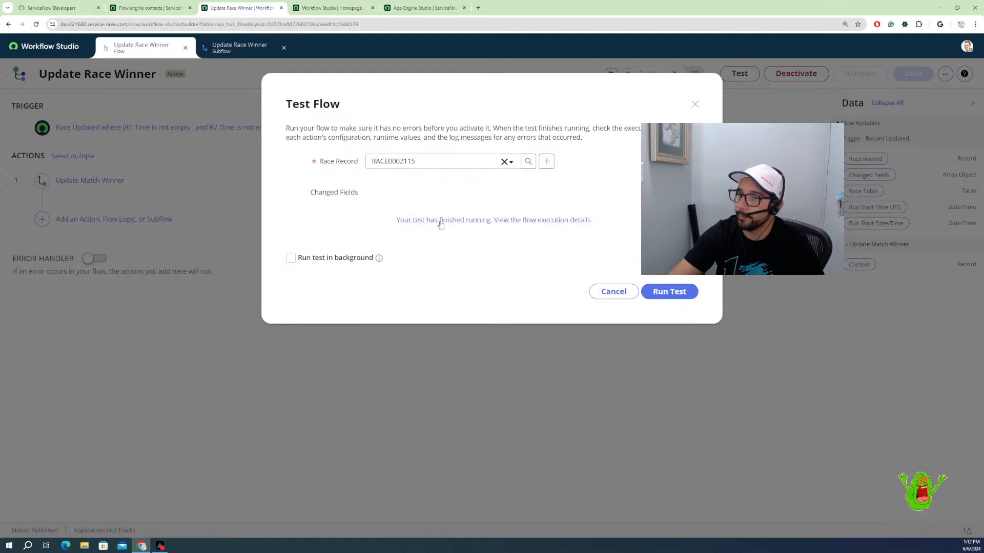
{"action": "left_click", "coordinate": [443, 222]}
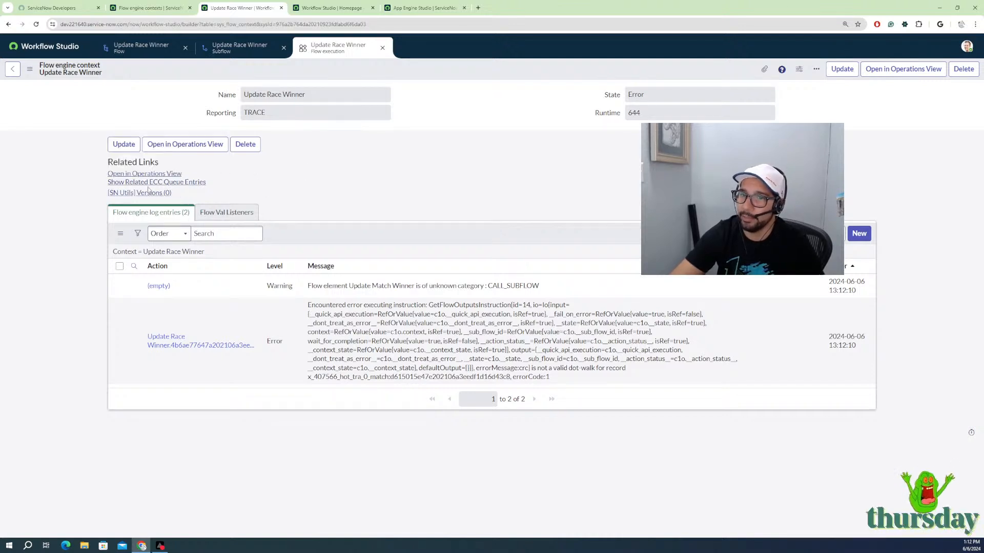
{"action": "left_click", "coordinate": [158, 174]}
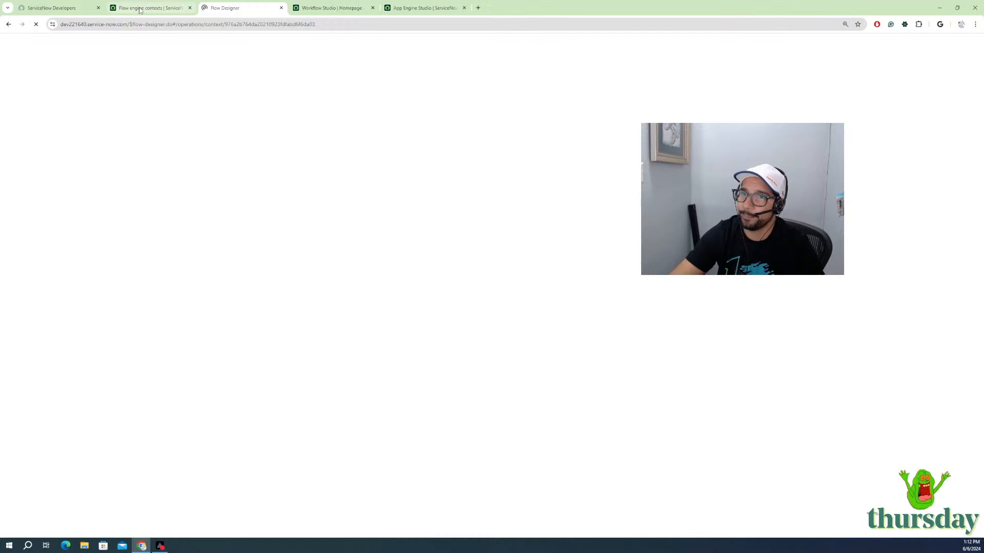
Step: Open the Flow Designer properties in ServiceNow's flow administration and switch the application scope to Global
{"action": "left_click", "coordinate": [139, 10]}
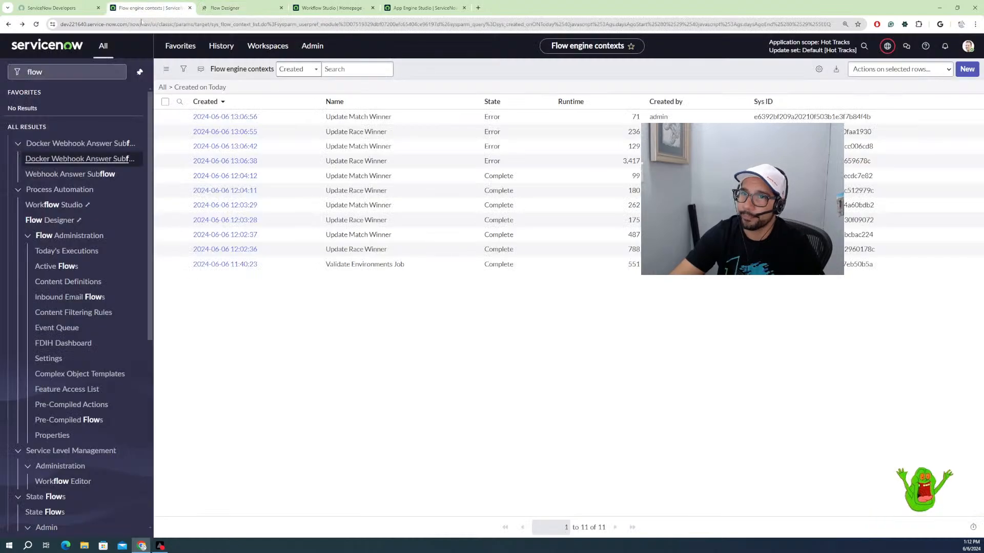
{"action": "left_click", "coordinate": [62, 71]}
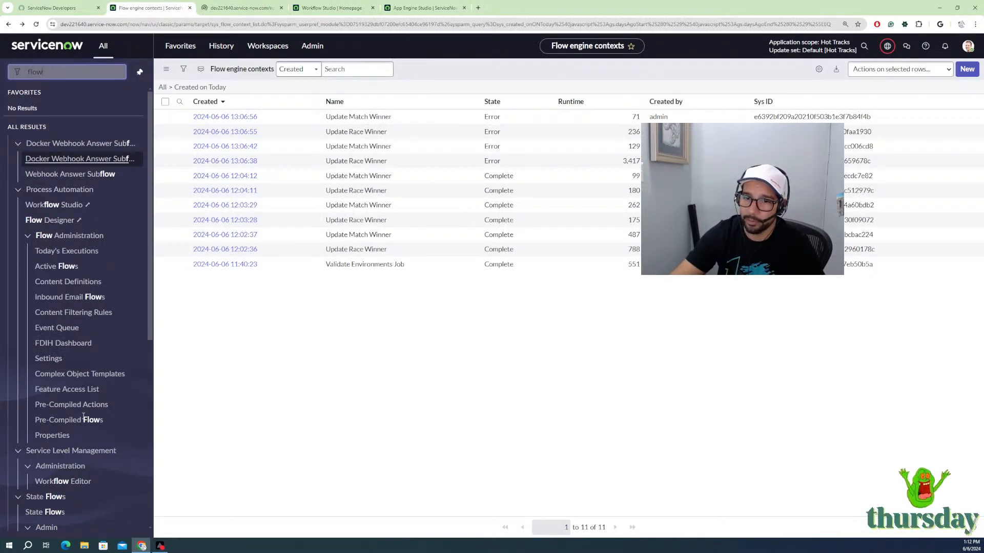
{"action": "left_click", "coordinate": [63, 436]}
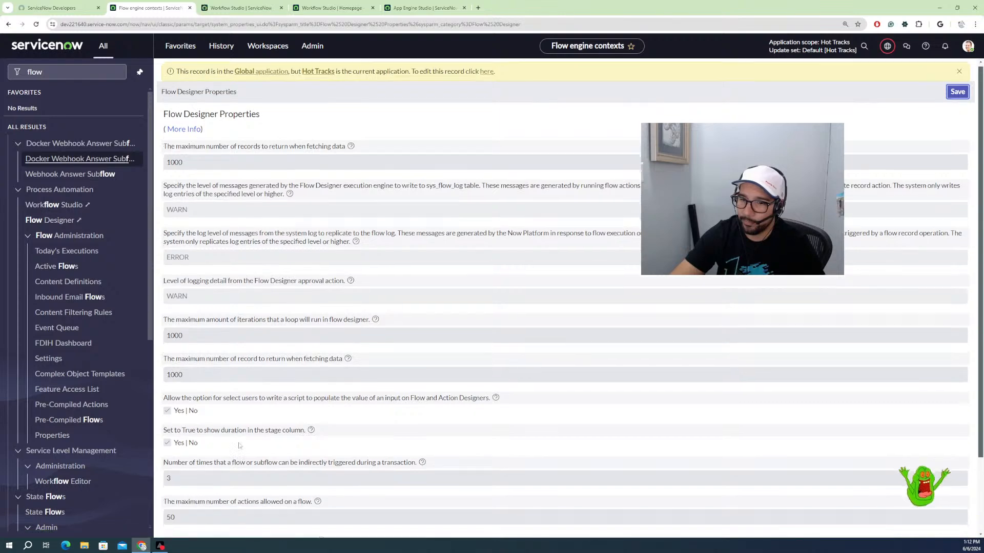
{"action": "scroll", "coordinate": [427, 340], "scroll_direction": "down", "scroll_amount": 5}
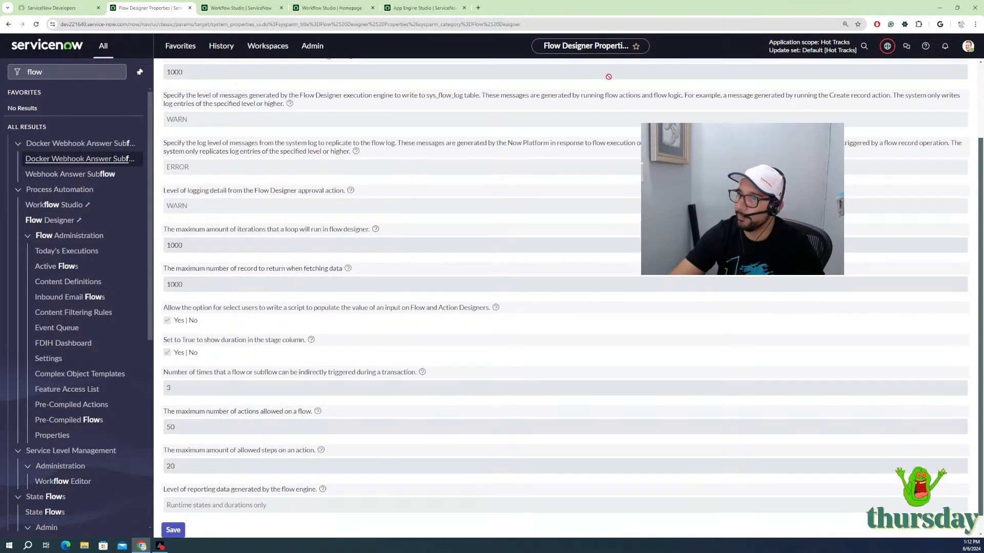
{"action": "scroll", "coordinate": [736, 76], "scroll_direction": "up", "scroll_amount": 3}
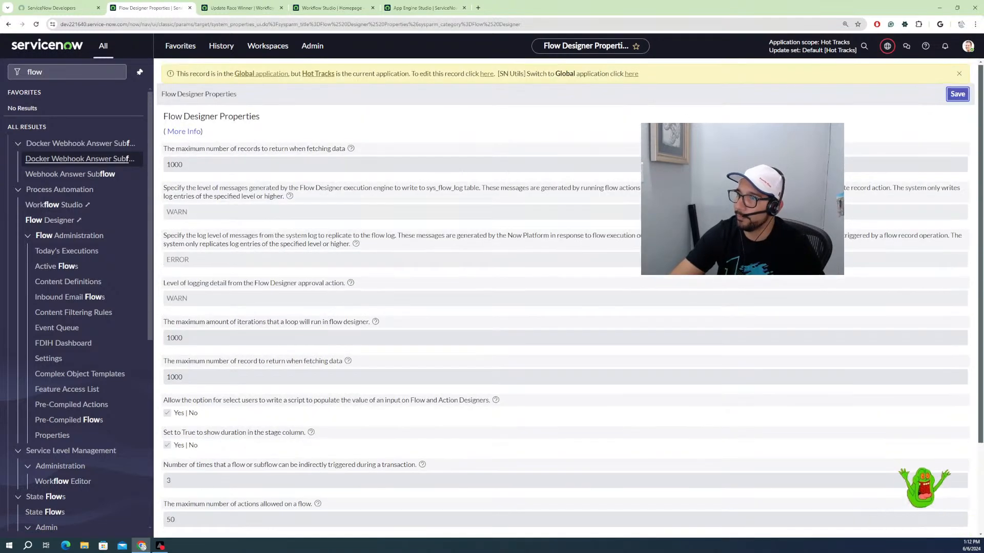
{"action": "left_click", "coordinate": [631, 77]}
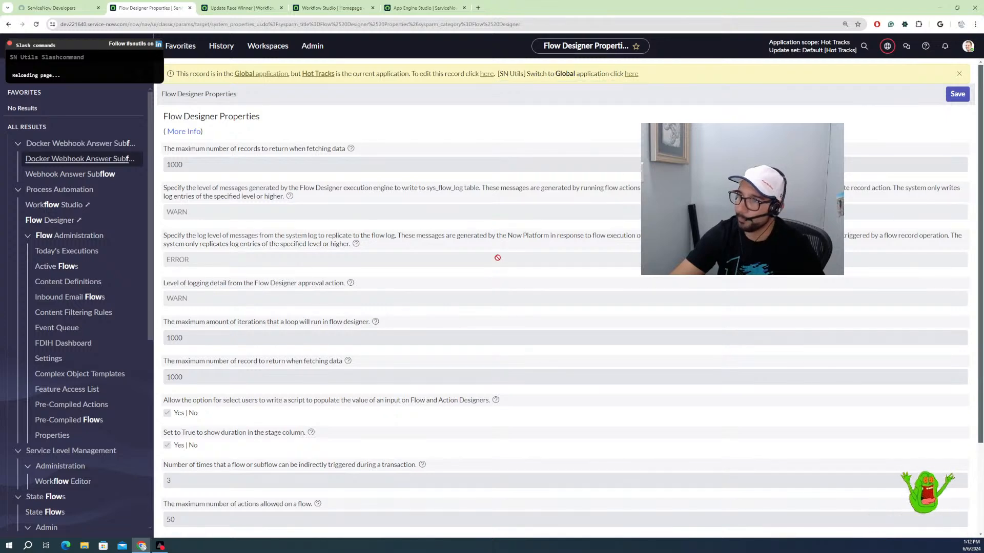
Step: Set the flow engine's level of reporting data to All configuration and runtime values (For debugging only) and save the properties
{"action": "scroll", "coordinate": [569, 280], "scroll_direction": "down", "scroll_amount": 2}
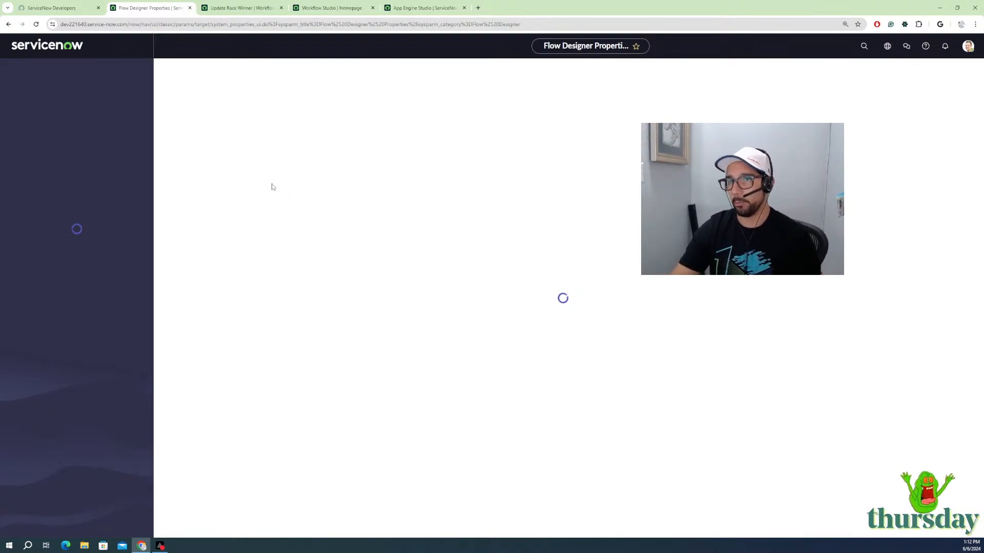
{"action": "scroll", "coordinate": [236, 433], "scroll_direction": "down", "scroll_amount": 2}
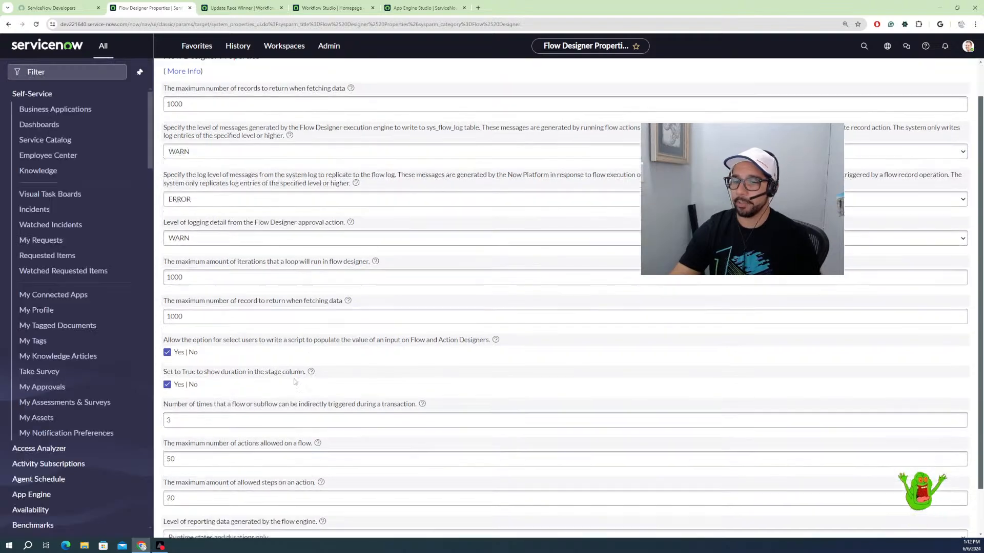
{"action": "left_click", "coordinate": [240, 486]}
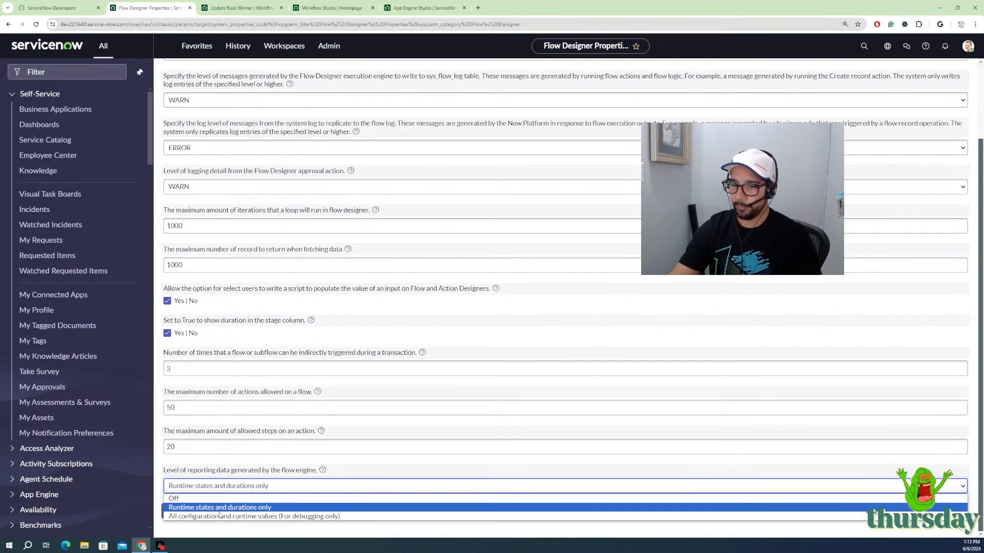
{"action": "left_click", "coordinate": [221, 516]}
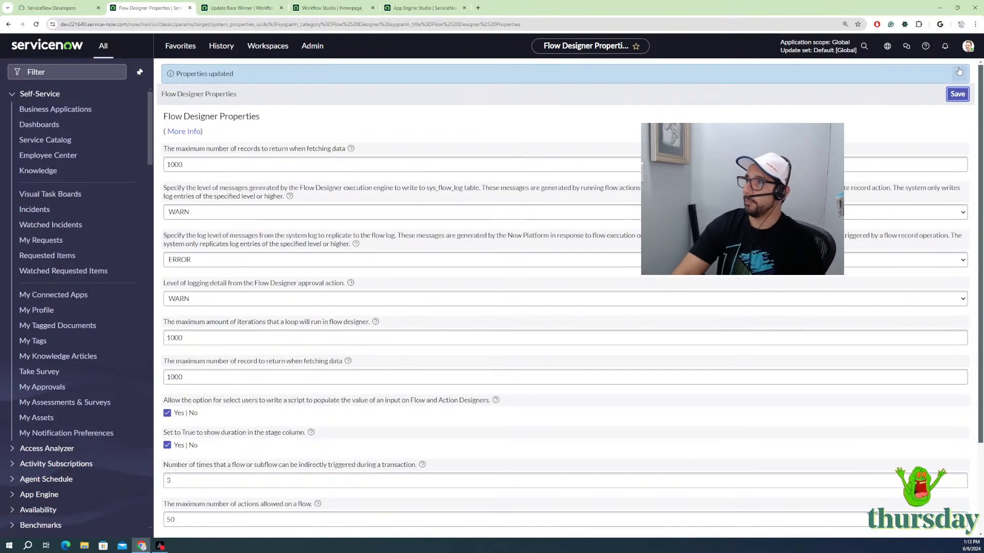
{"action": "left_click", "coordinate": [960, 74]}
{"action": "left_click", "coordinate": [957, 72]}
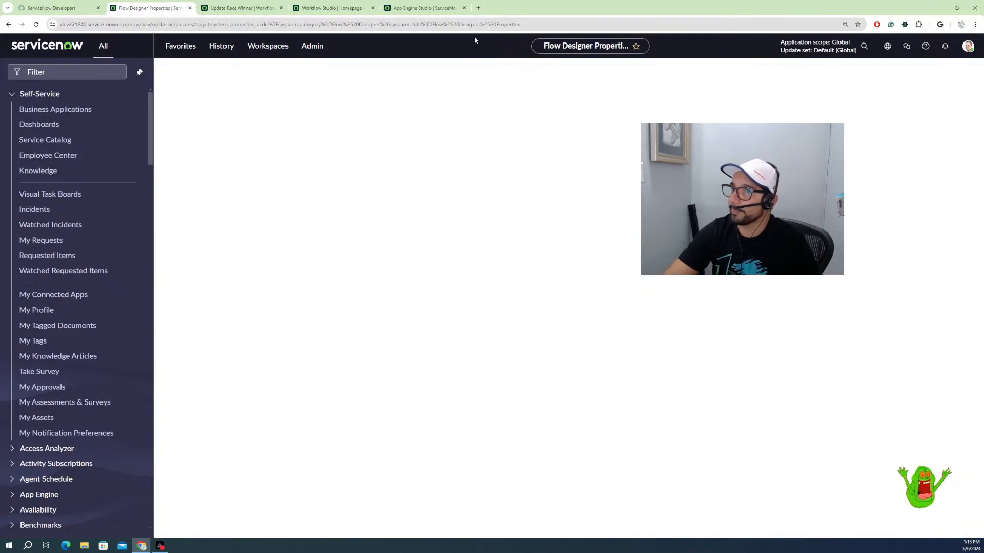
Step: Close the flow execution in Workflow Studio and review the Update Race Winner subflow's match lookup, Racer 1 Winner condition and its record updates
{"action": "left_click", "coordinate": [240, 9]}
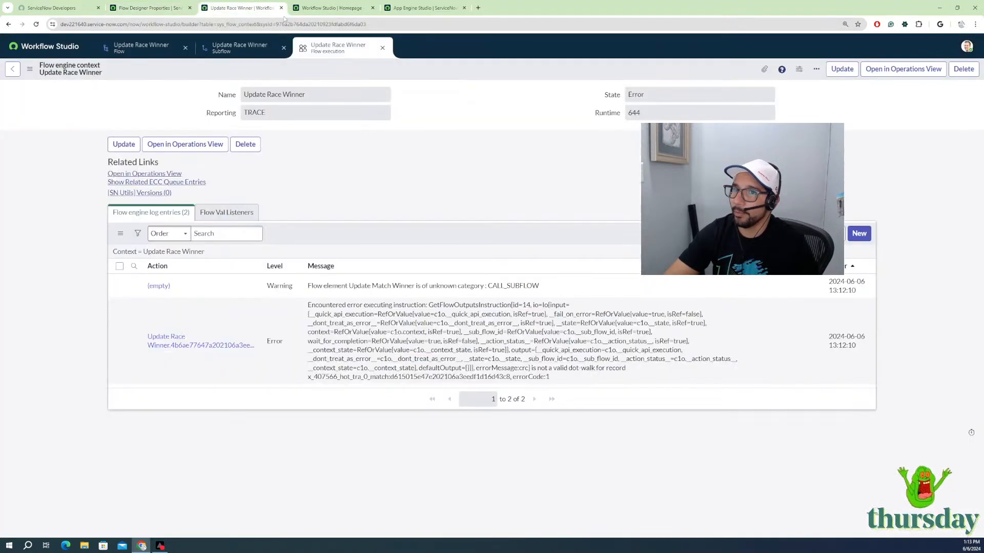
{"action": "left_click", "coordinate": [382, 48]}
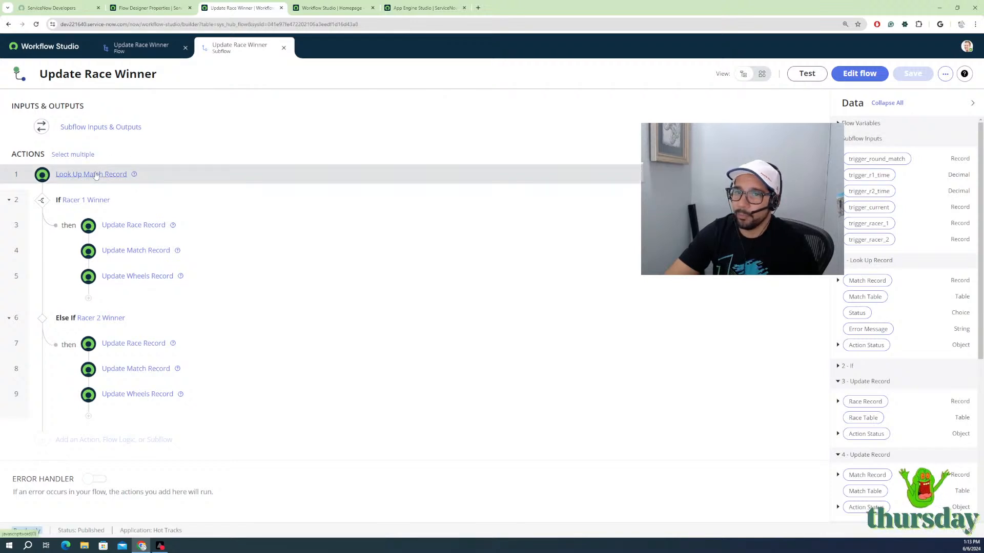
{"action": "left_click", "coordinate": [96, 175]}
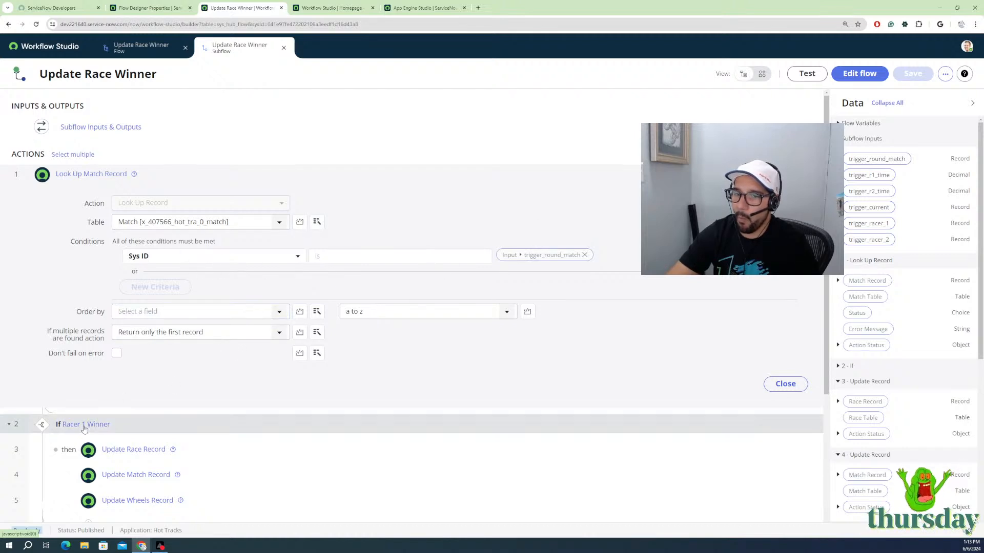
{"action": "left_click", "coordinate": [85, 424]}
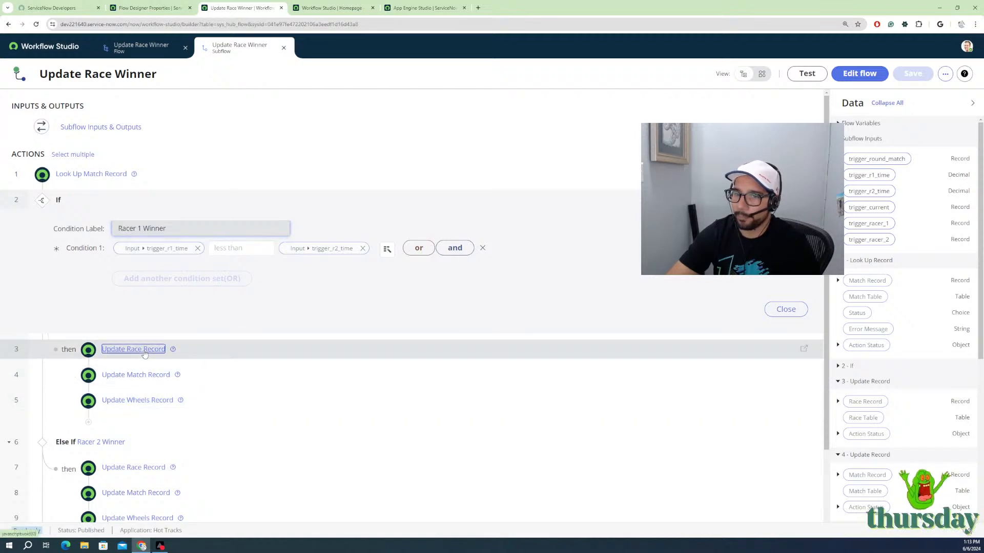
{"action": "left_click", "coordinate": [145, 350]}
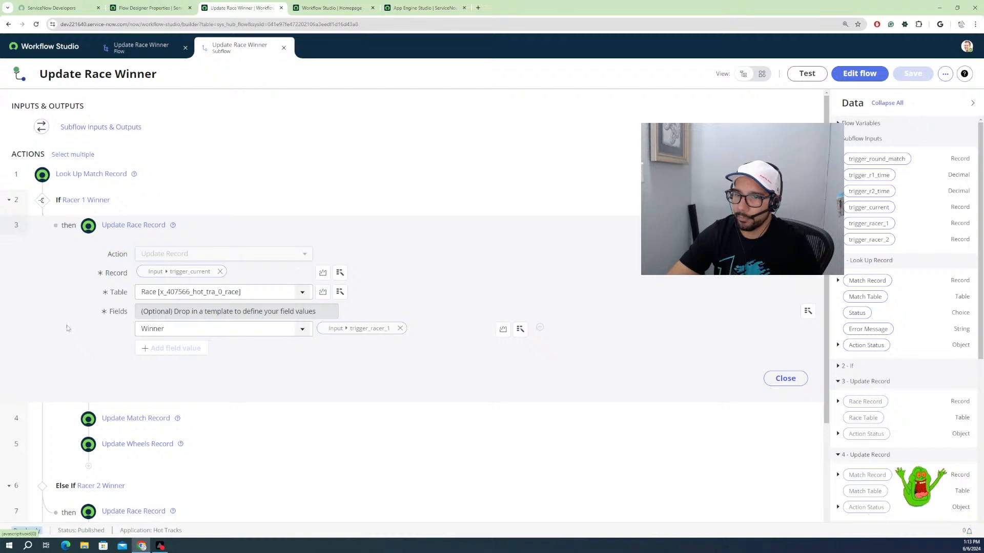
{"action": "left_click", "coordinate": [135, 418]}
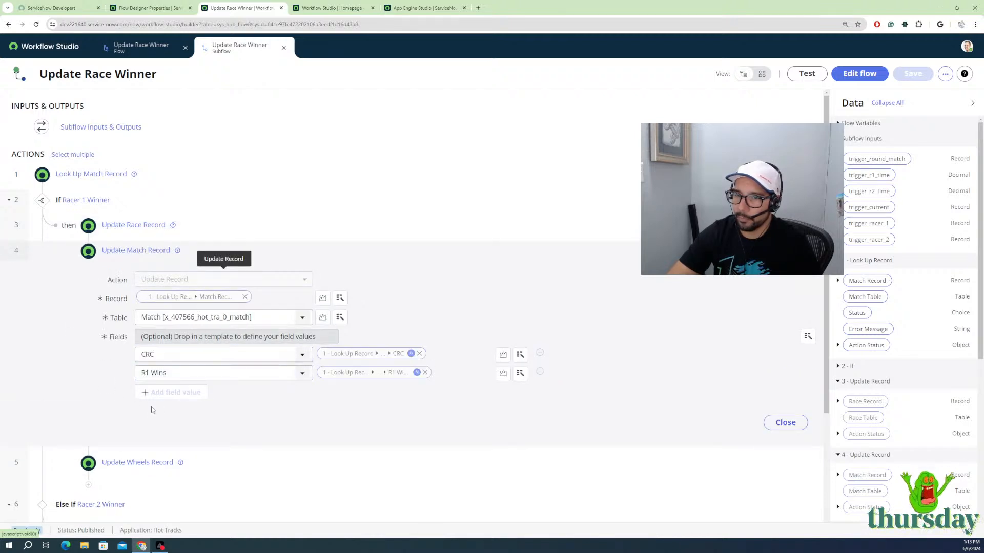
{"action": "left_click", "coordinate": [131, 463]}
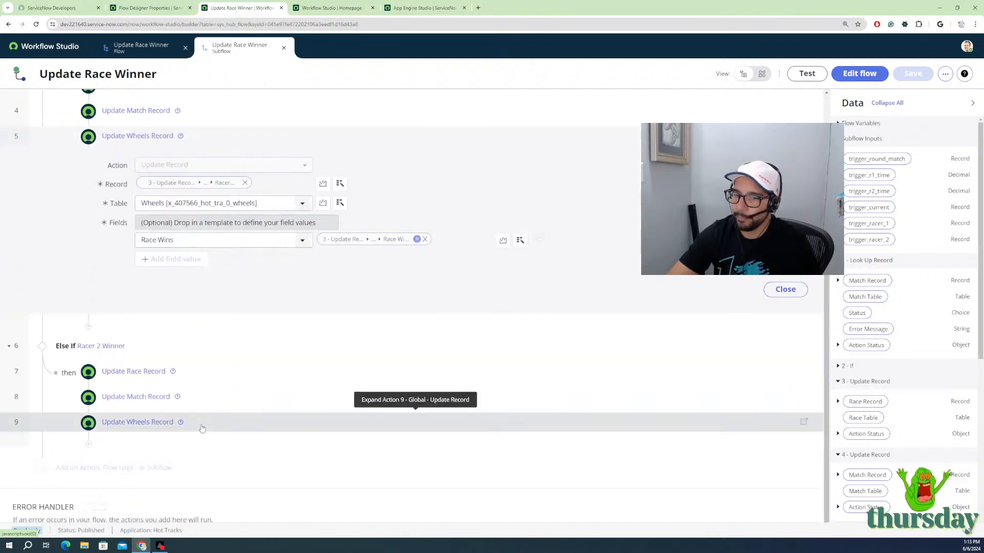
{"action": "scroll", "coordinate": [343, 345], "scroll_direction": "up", "scroll_amount": 2}
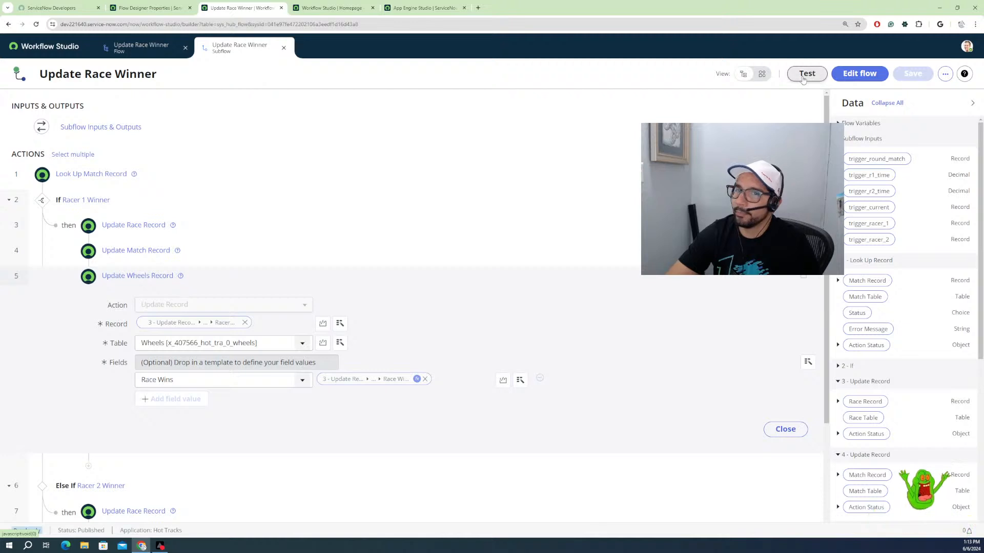
Step: Set up a test of the Update Race Winner subflow with match R1M1 Lotus VS Toyota Supra, trigger_r1_time 1.253 and trigger_r2_time 1.256
{"action": "left_click", "coordinate": [803, 77]}
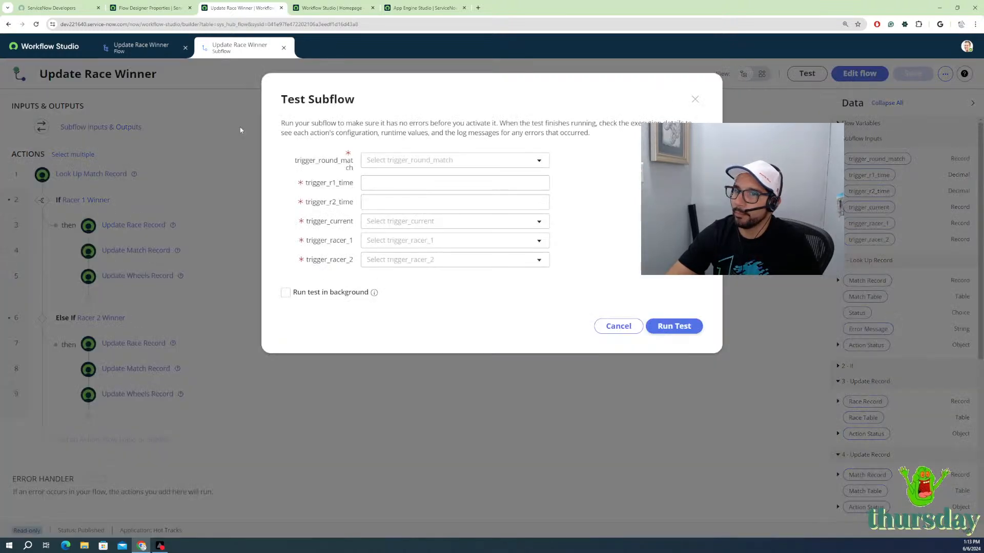
{"action": "left_click", "coordinate": [415, 161]}
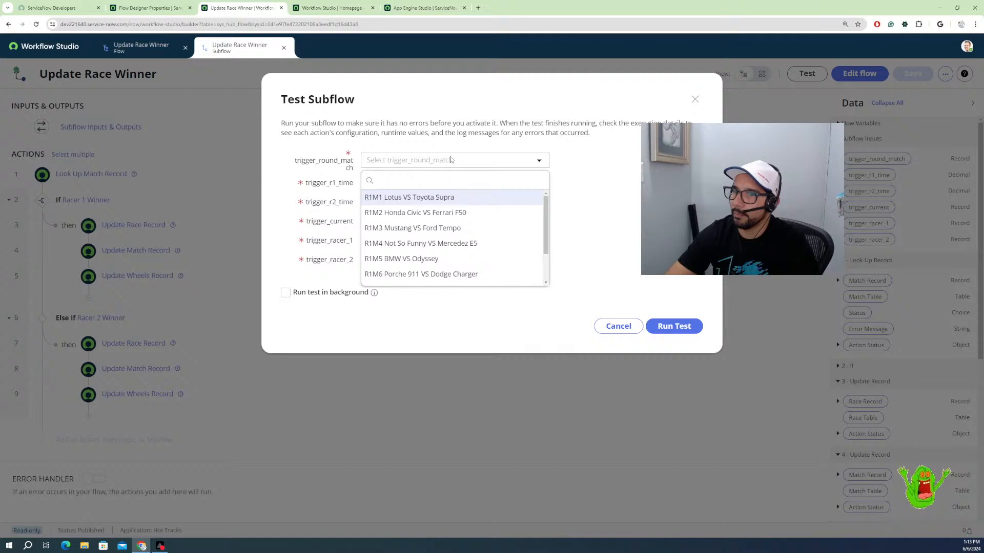
{"action": "left_click", "coordinate": [420, 197]}
{"action": "left_click", "coordinate": [422, 184]}
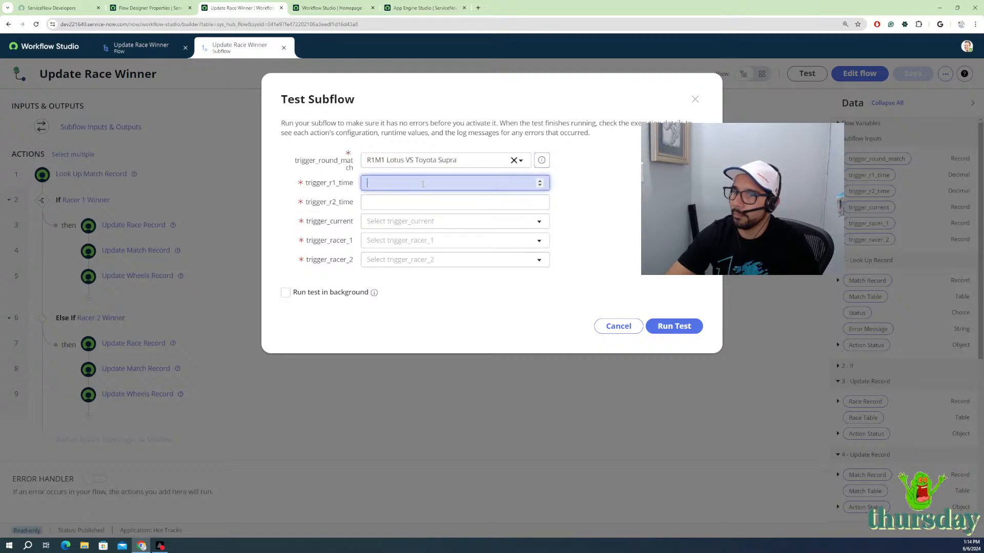
{"action": "type", "text": "1.253"}
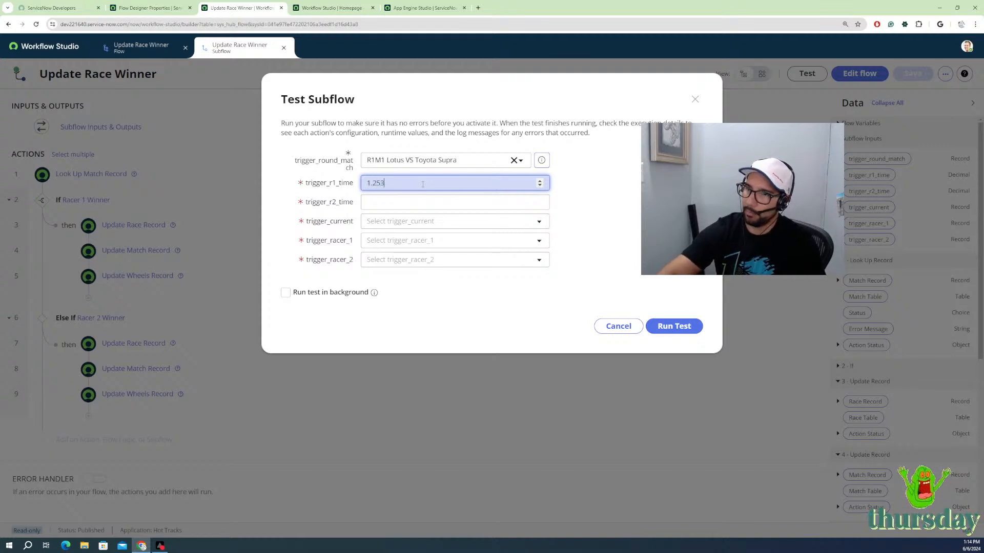
{"action": "left_click", "coordinate": [369, 201]}
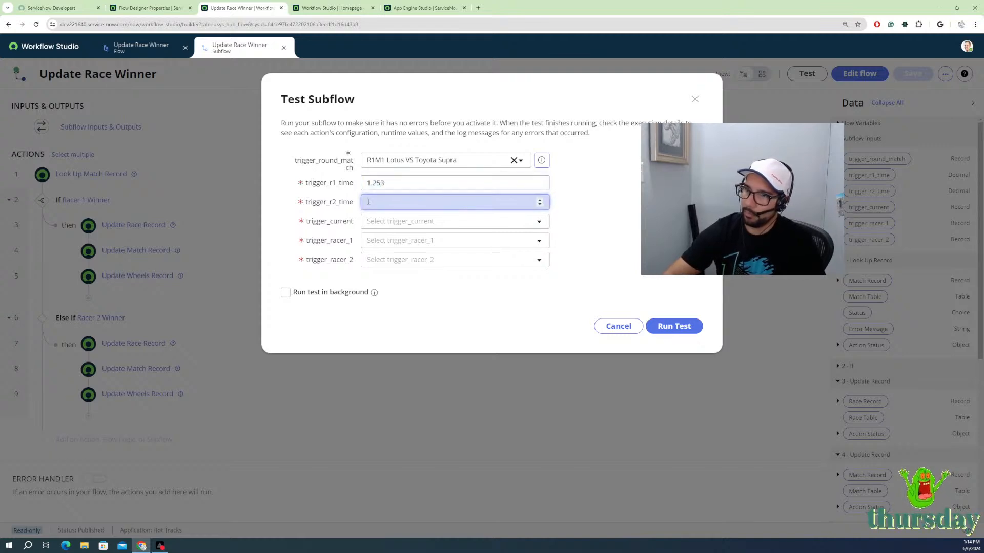
{"action": "type", "text": "1.256"}
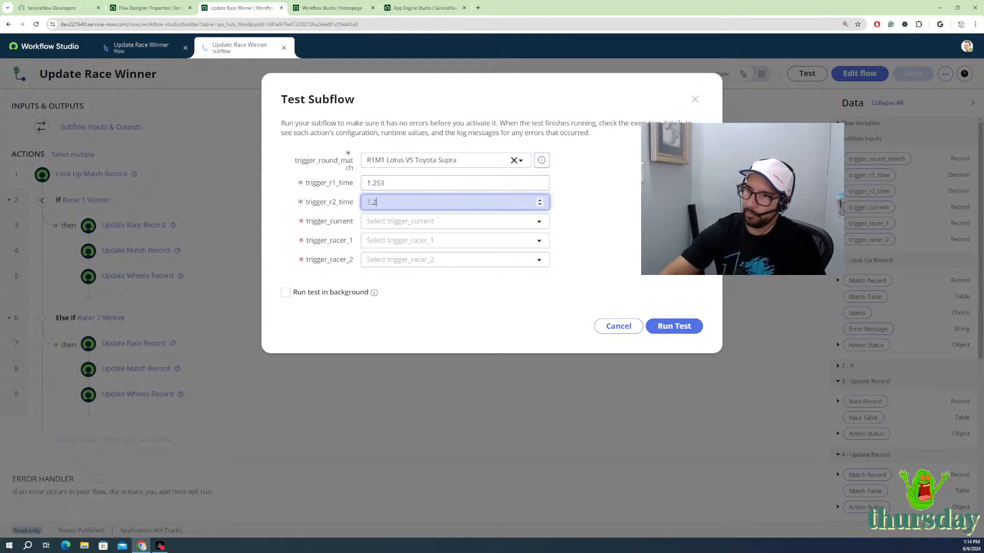
Step: Set the current race to RACE0002115, racer 1 to 1985 Lotus Exotic and racer 2 to 1986 Toyota Supra import, and run the subflow test
{"action": "left_click", "coordinate": [406, 221]}
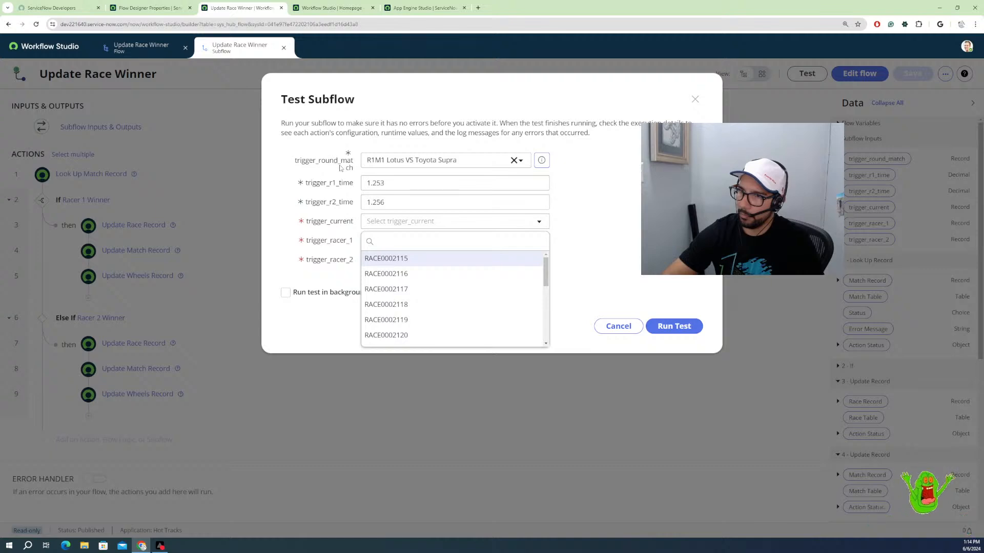
{"action": "left_click", "coordinate": [402, 261]}
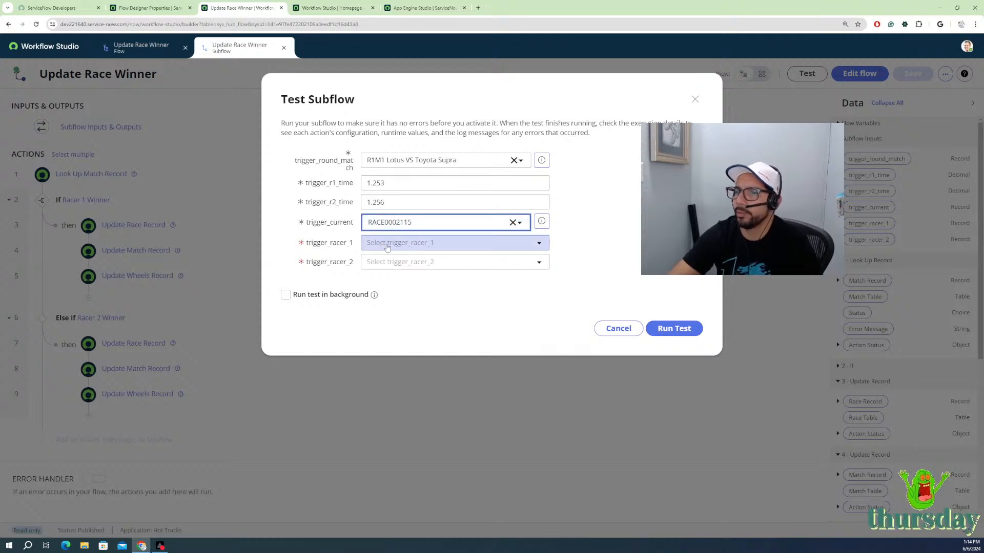
{"action": "left_click", "coordinate": [389, 242]}
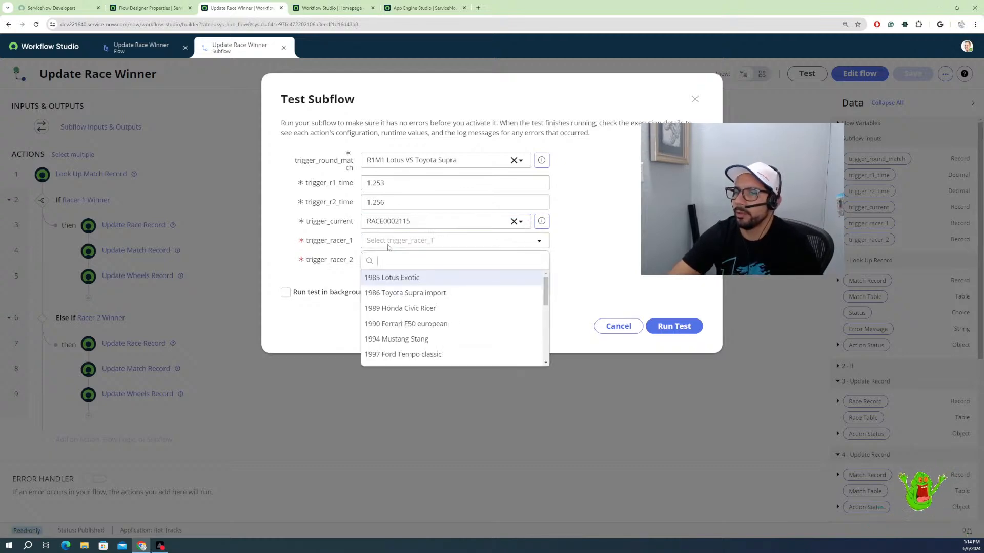
{"action": "left_click", "coordinate": [398, 280]}
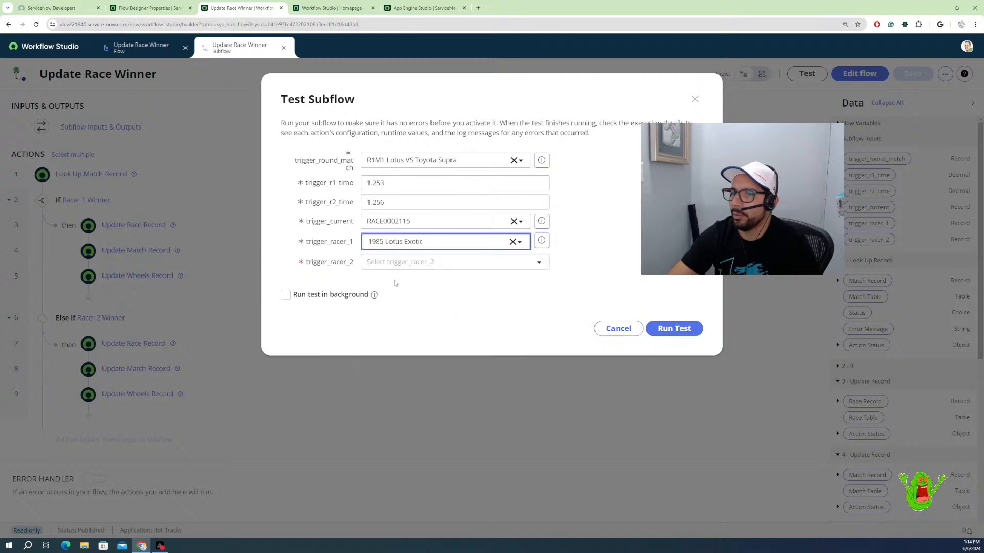
{"action": "left_click", "coordinate": [404, 269]}
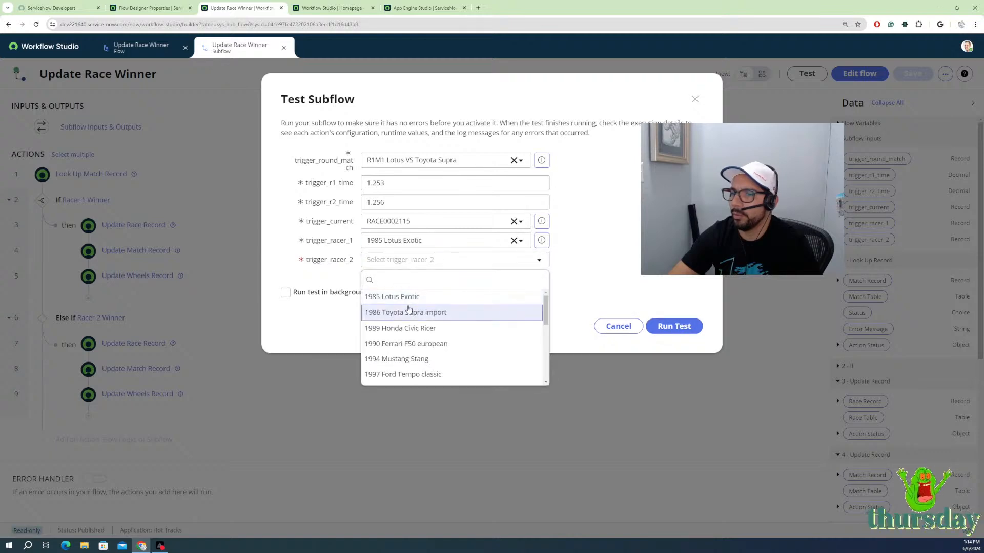
{"action": "left_click", "coordinate": [411, 312]}
{"action": "left_click", "coordinate": [674, 328]}
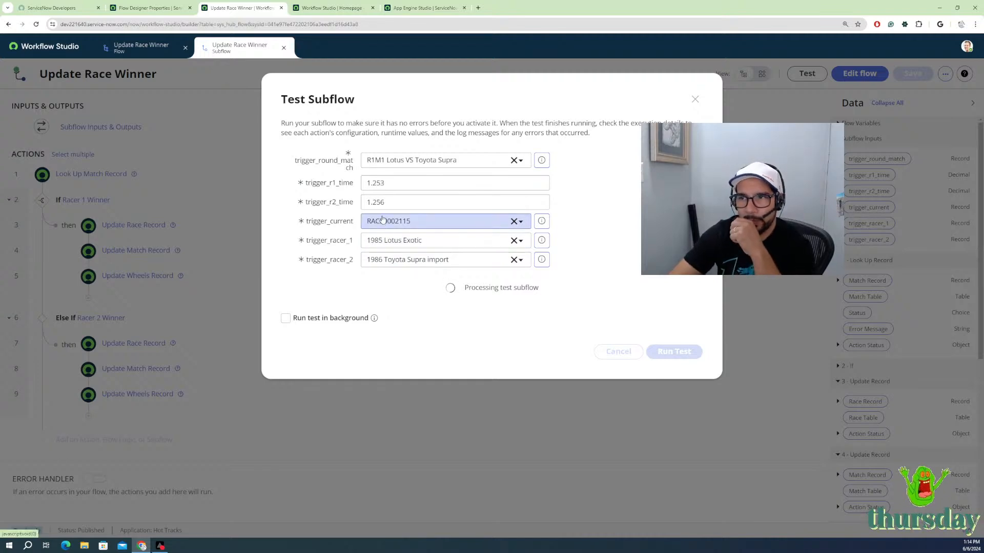
Step: Open the subflow test's execution details and review the error messages in the flow engine log entries
{"action": "left_click", "coordinate": [442, 288]}
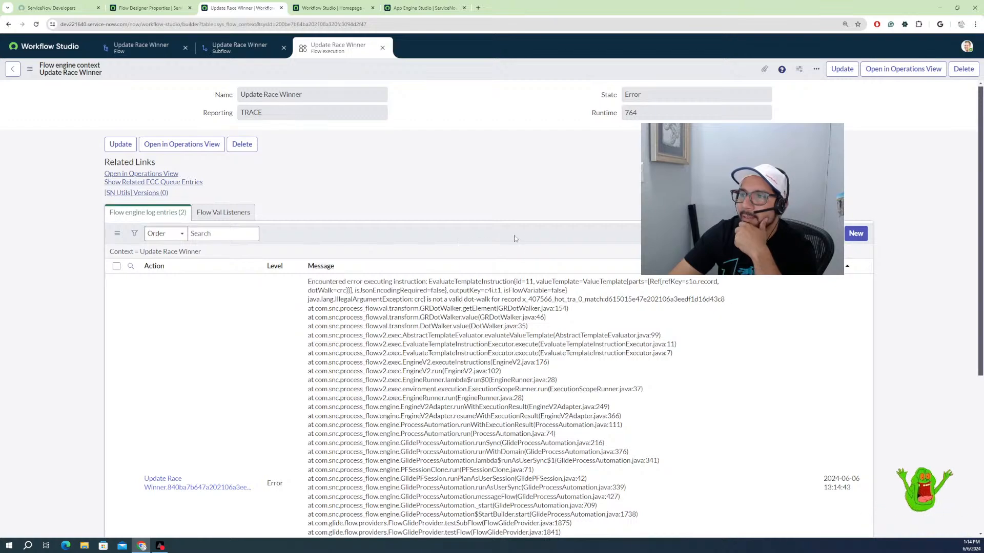
{"action": "scroll", "coordinate": [515, 239], "scroll_direction": "down", "scroll_amount": 4}
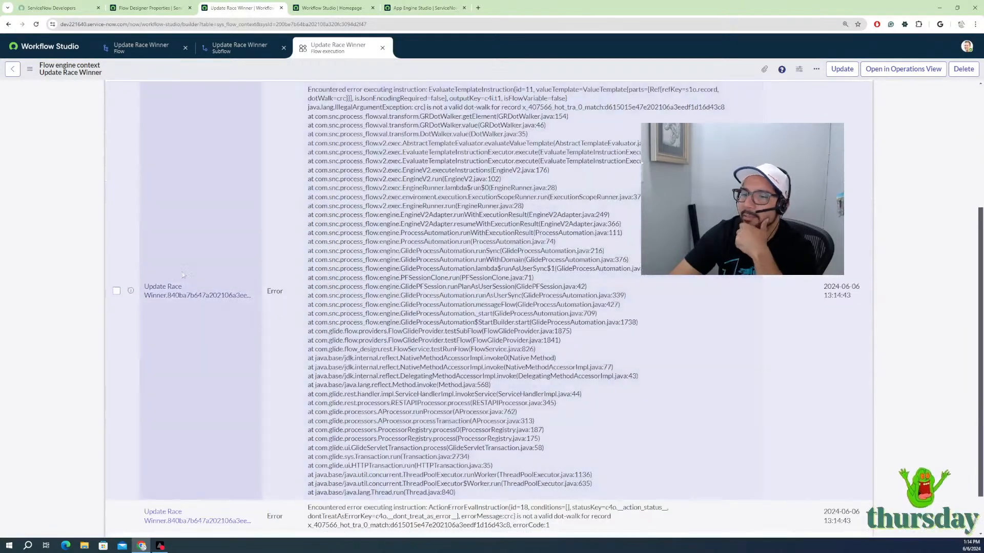
{"action": "scroll", "coordinate": [182, 275], "scroll_direction": "down", "scroll_amount": 1}
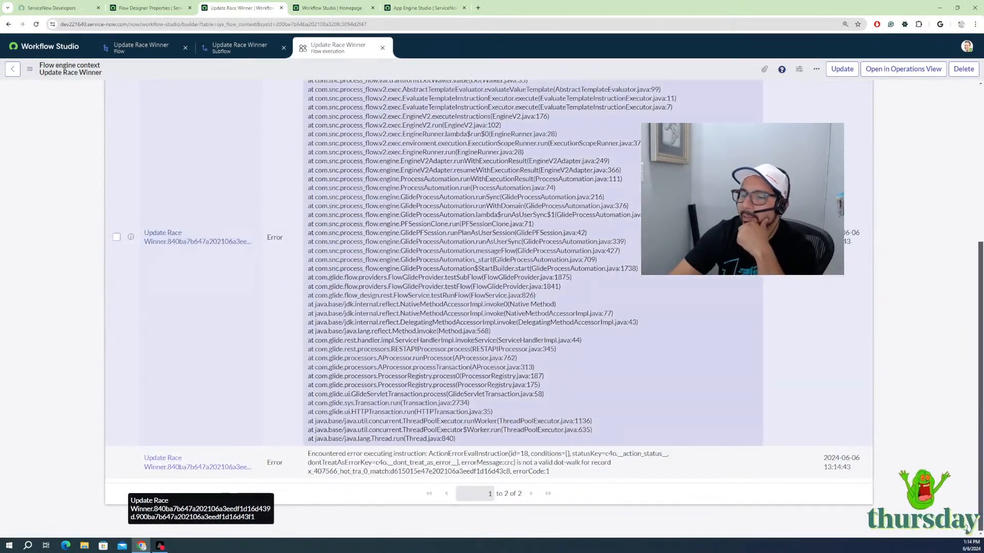
{"action": "scroll", "coordinate": [533, 307], "scroll_direction": "up", "scroll_amount": 3}
{"action": "scroll", "coordinate": [533, 308], "scroll_direction": "up", "scroll_amount": 2}
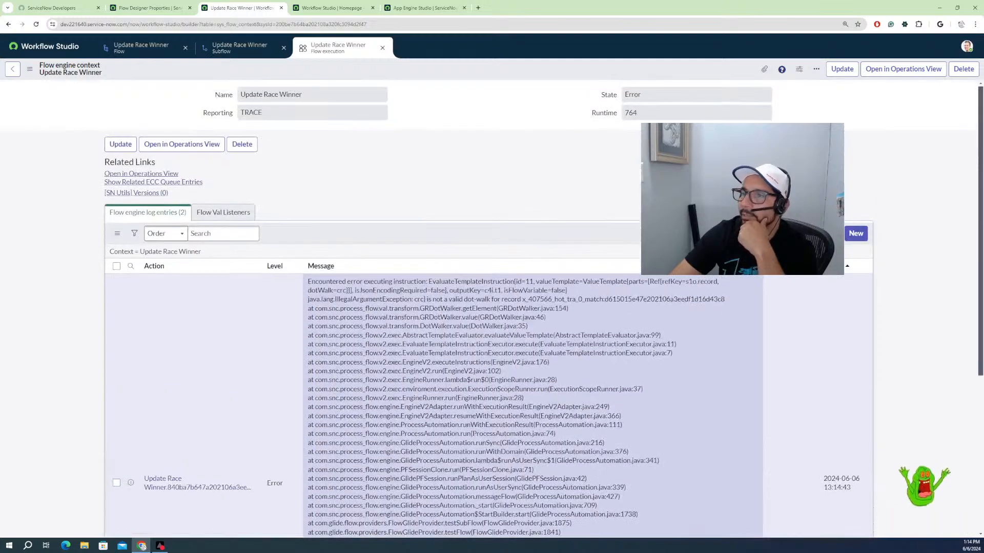
Step: Reopen the execution details from the subflow test and open that execution in operations view
{"action": "left_click", "coordinate": [233, 48]}
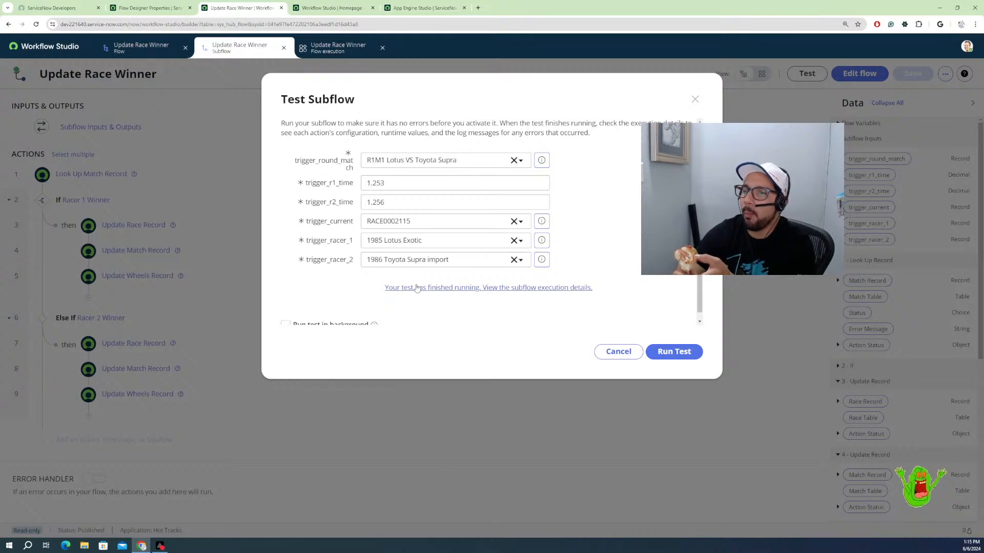
{"action": "left_click", "coordinate": [417, 288]}
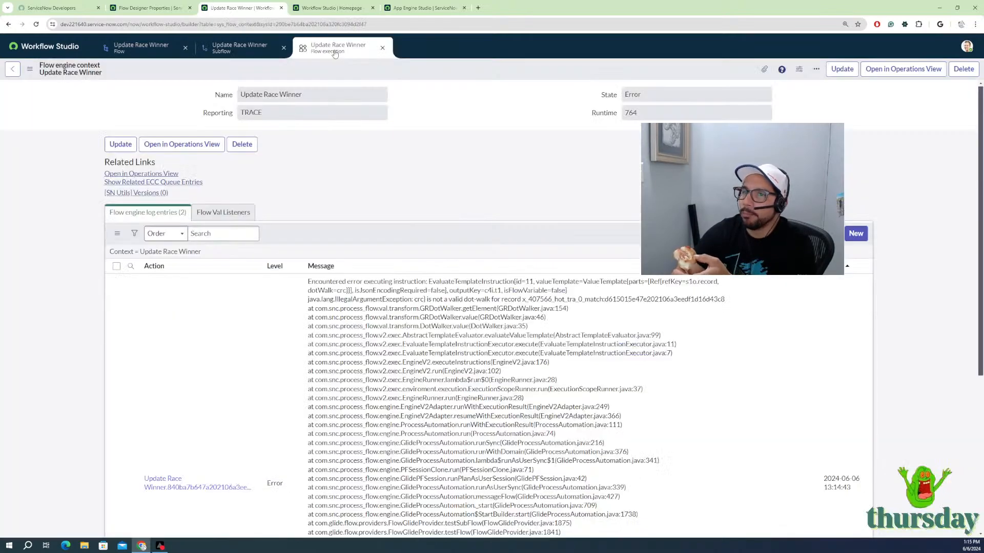
{"action": "left_click", "coordinate": [185, 146]}
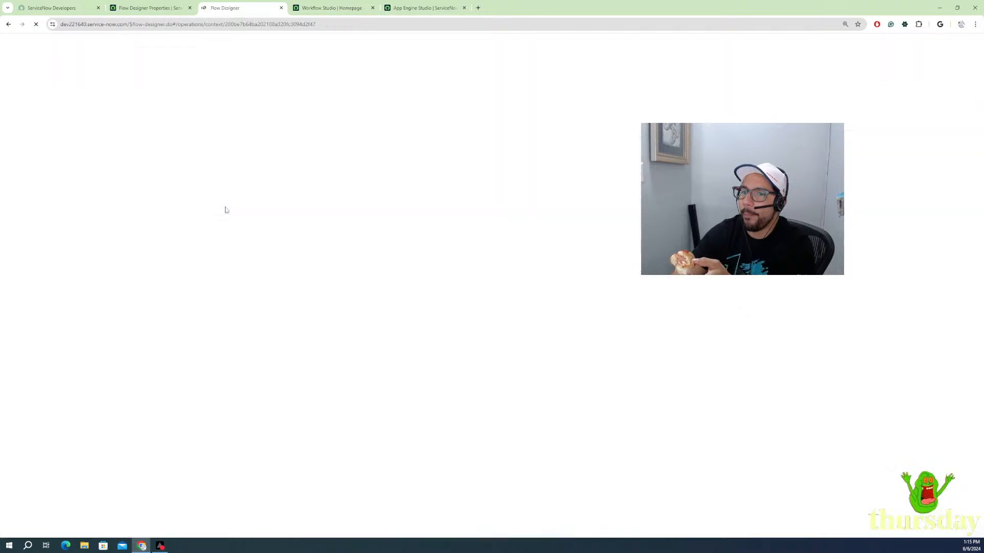
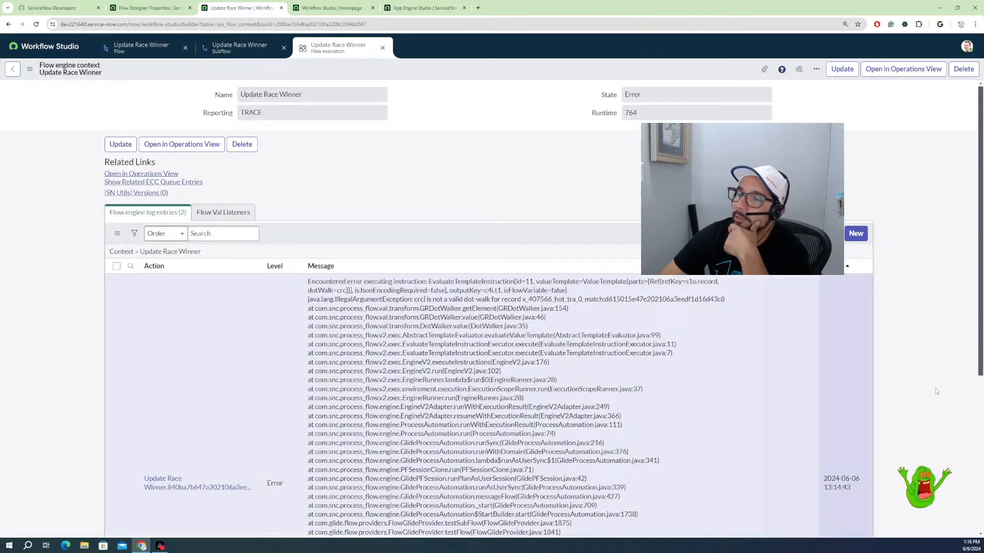
Step: Re-examine the flow engine log entries of the Update Race Winner execution and check its Flow Val Listeners
{"action": "left_click", "coordinate": [569, 358]}
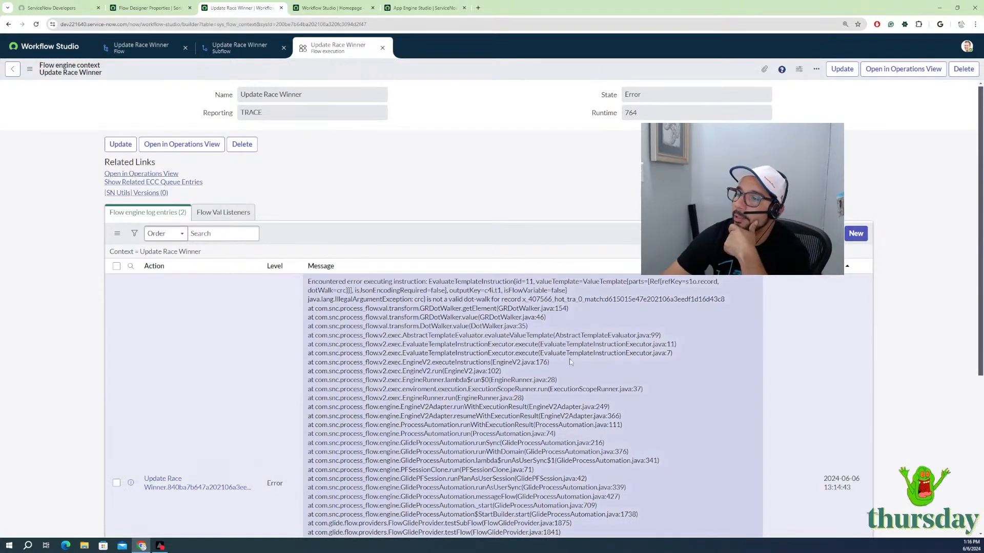
{"action": "scroll", "coordinate": [574, 389], "scroll_direction": "down", "scroll_amount": 3}
{"action": "scroll", "coordinate": [564, 438], "scroll_direction": "down", "scroll_amount": 1}
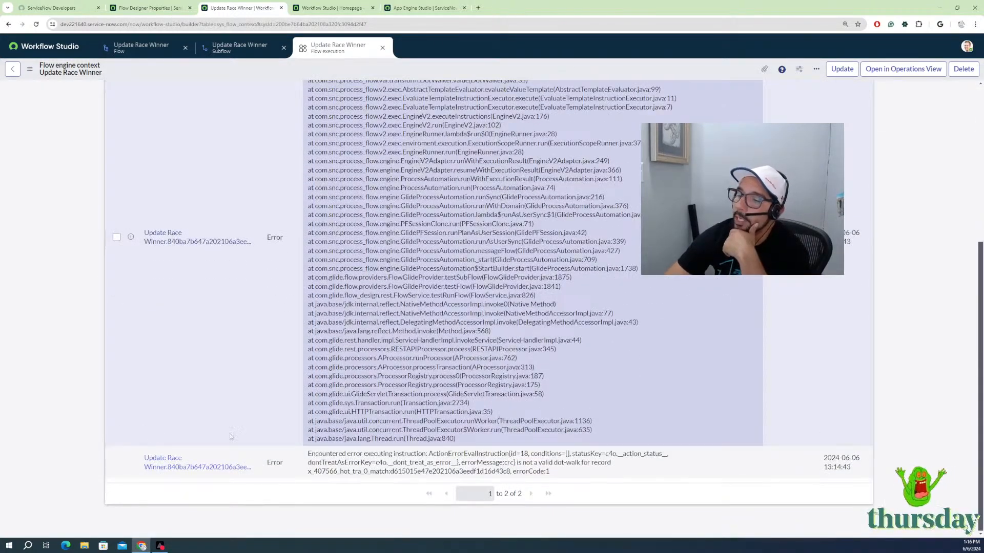
{"action": "scroll", "coordinate": [231, 451], "scroll_direction": "up", "scroll_amount": 5}
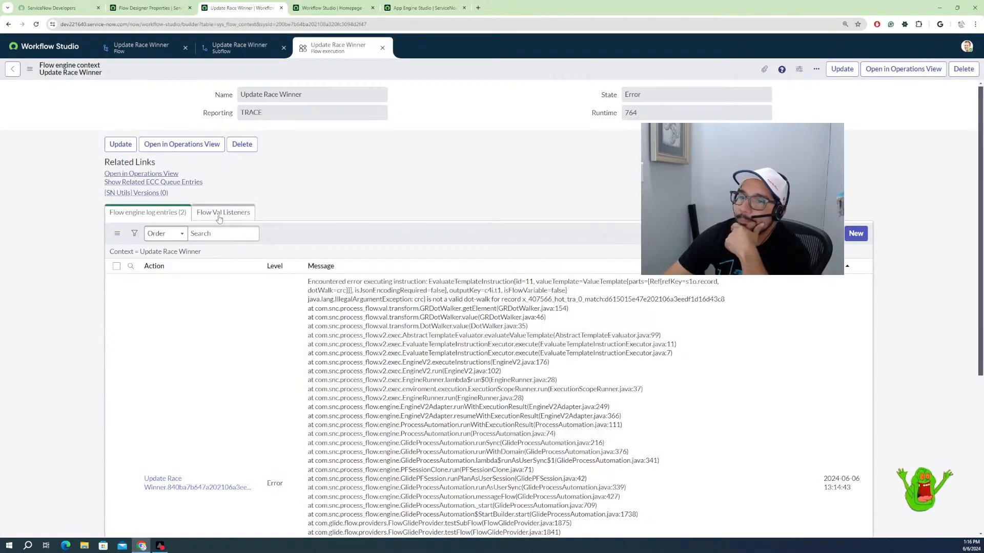
{"action": "left_click", "coordinate": [220, 215]}
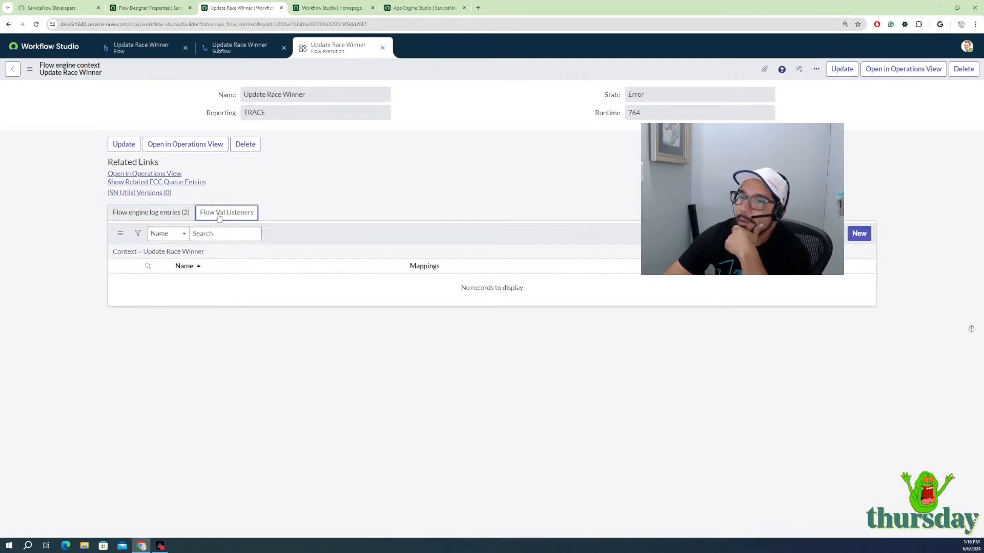
Step: Examine the flow engine log entries of the Update Race Winner execution for the error message
{"action": "left_click", "coordinate": [143, 214]}
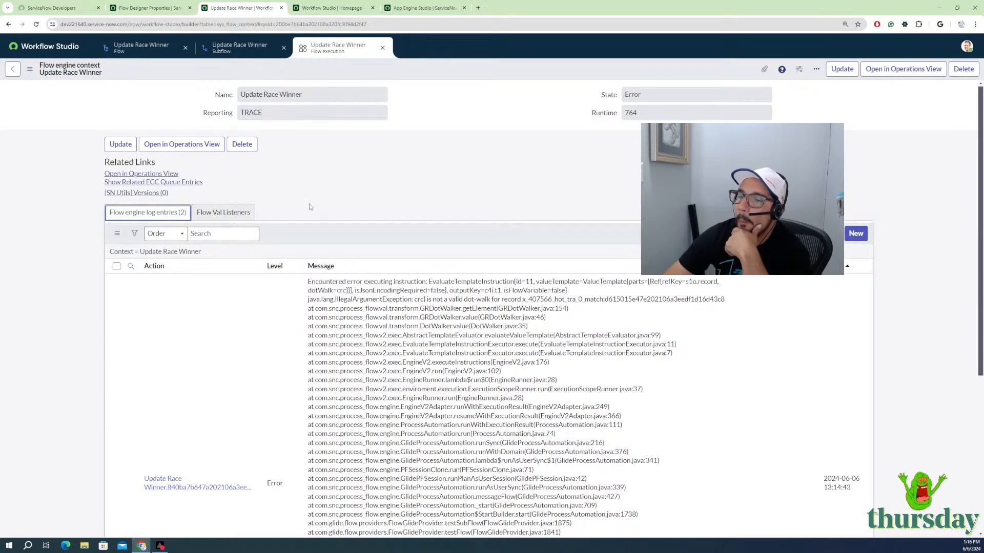
{"action": "scroll", "coordinate": [363, 225], "scroll_direction": "down", "scroll_amount": 5}
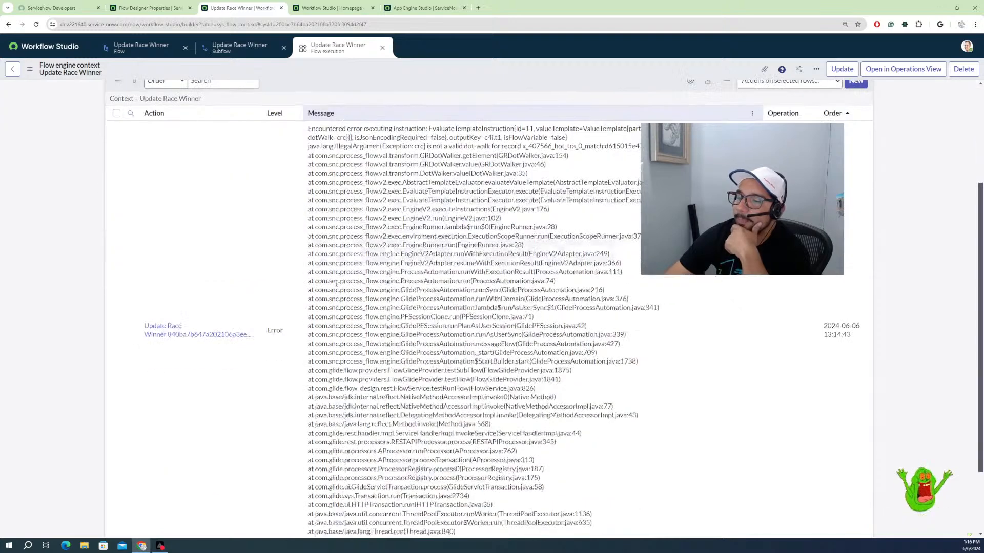
{"action": "scroll", "coordinate": [486, 297], "scroll_direction": "up", "scroll_amount": 6}
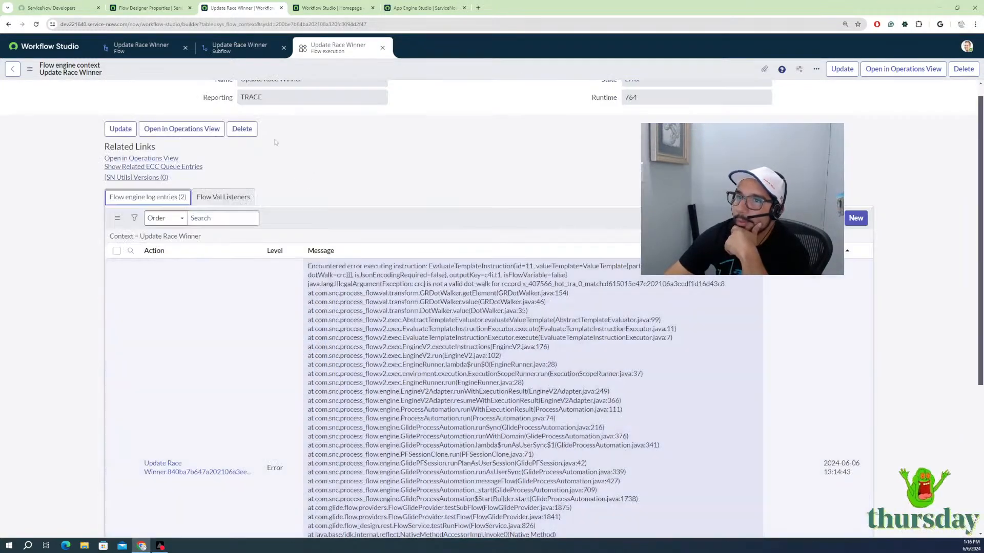
Step: Put the Update Race Winner subflow into edit mode and examine its inputs and outputs
{"action": "left_click", "coordinate": [235, 49]}
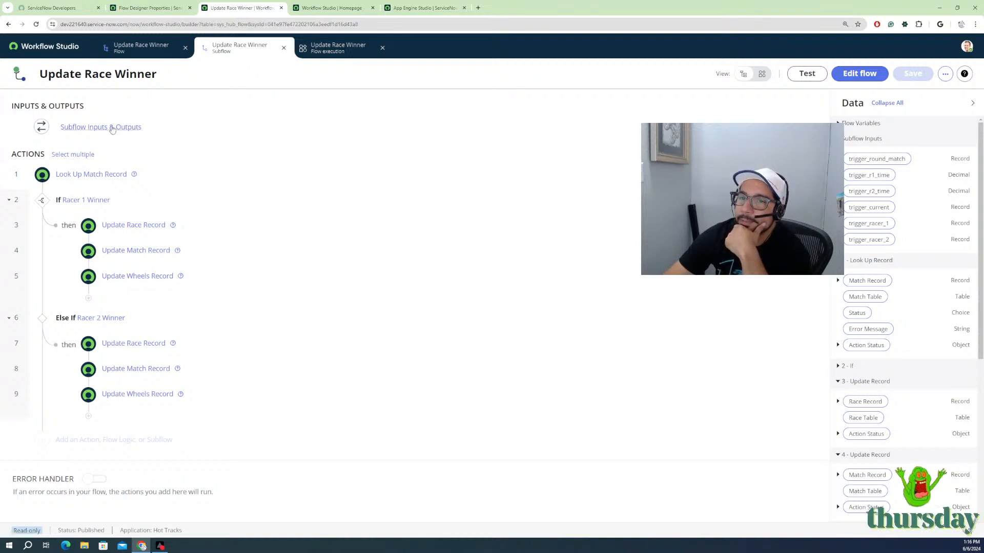
{"action": "left_click", "coordinate": [94, 132]}
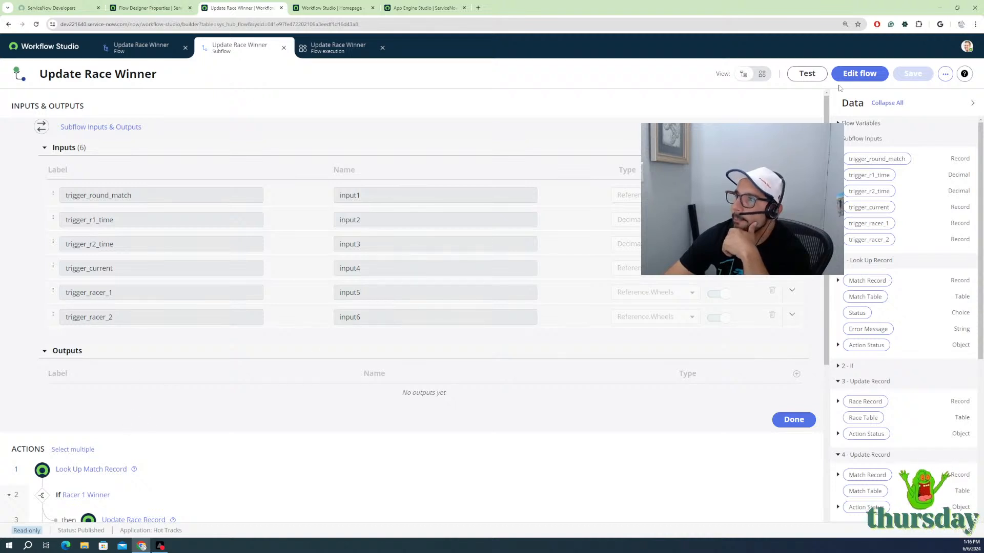
{"action": "left_click", "coordinate": [851, 78]}
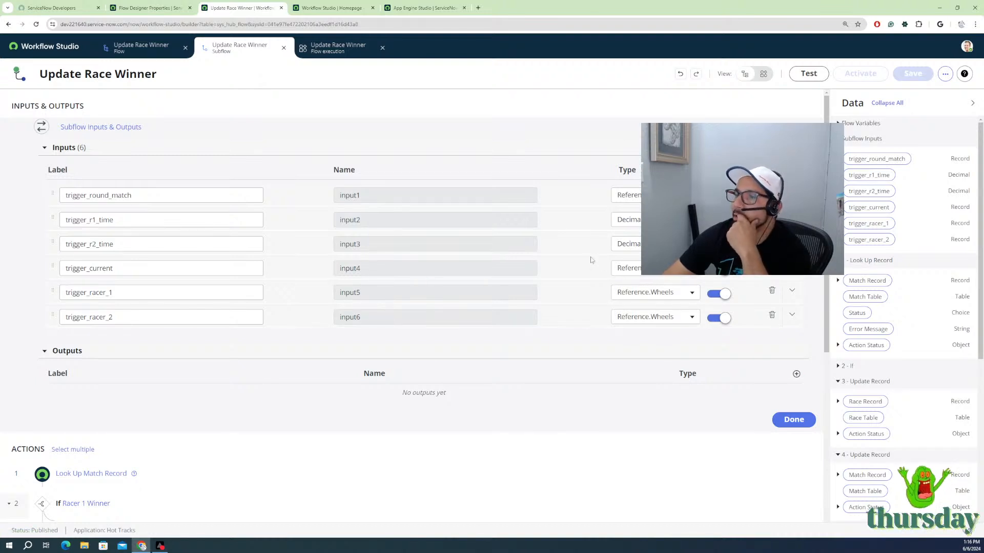
{"action": "scroll", "coordinate": [321, 375], "scroll_direction": "down", "scroll_amount": 1}
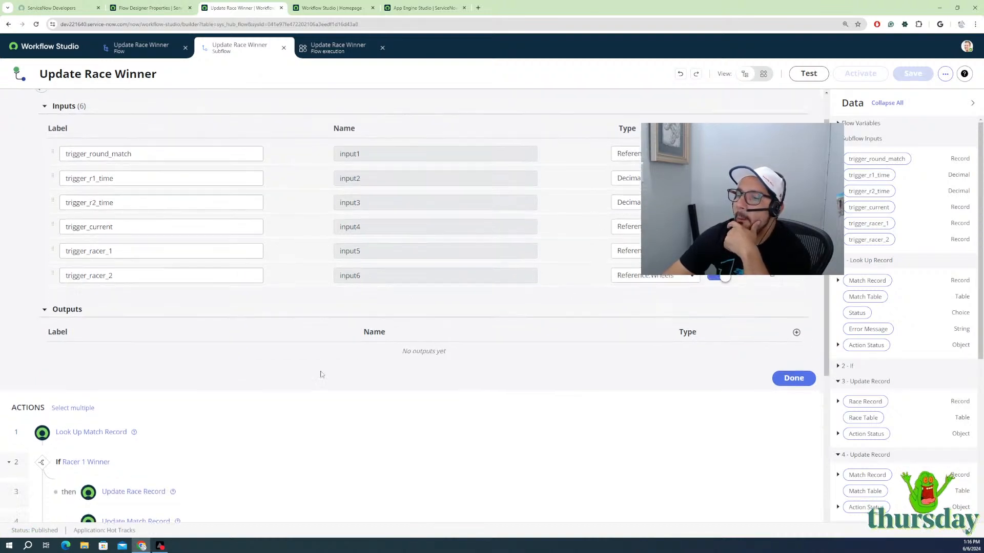
{"action": "scroll", "coordinate": [439, 376], "scroll_direction": "down", "scroll_amount": 2}
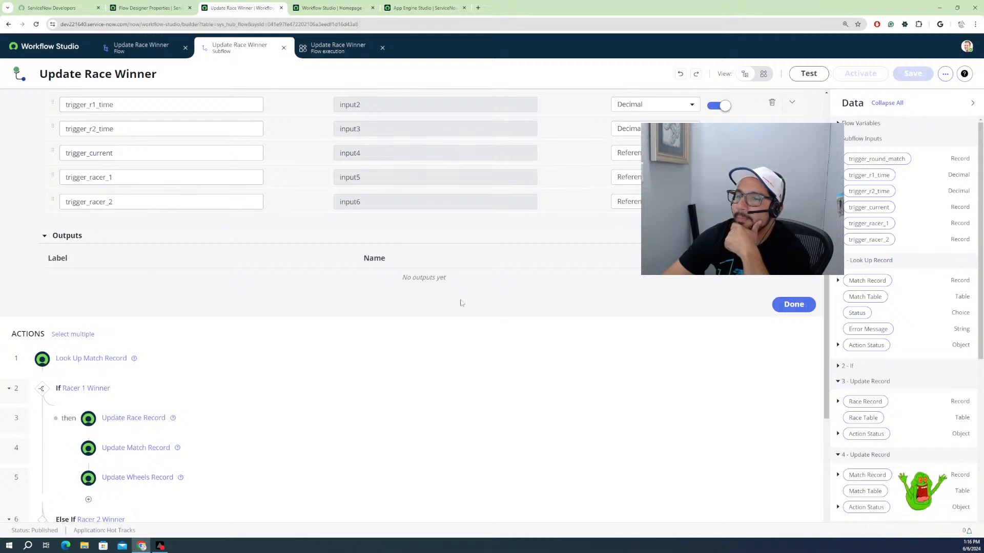
{"action": "scroll", "coordinate": [340, 309], "scroll_direction": "up", "scroll_amount": 3}
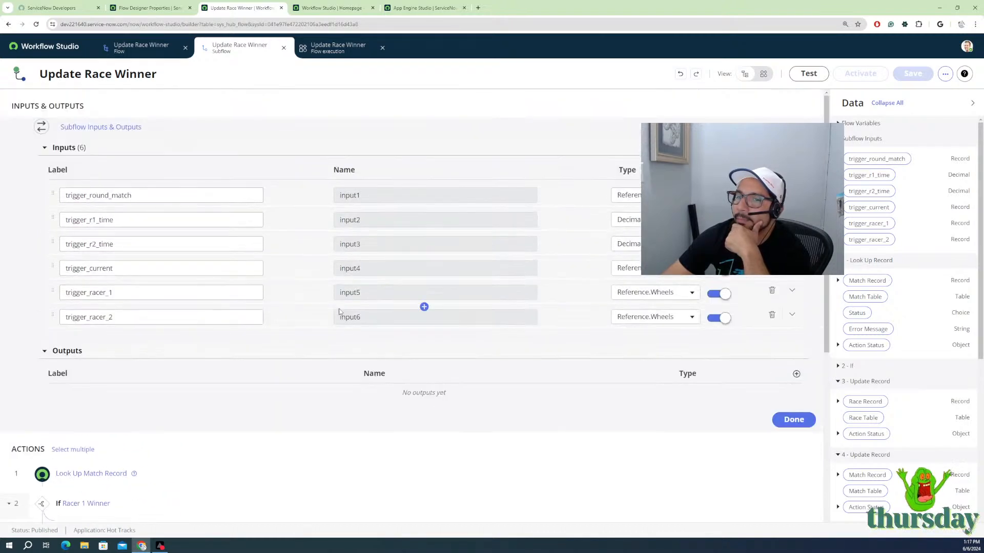
{"action": "scroll", "coordinate": [92, 432], "scroll_direction": "down", "scroll_amount": 3}
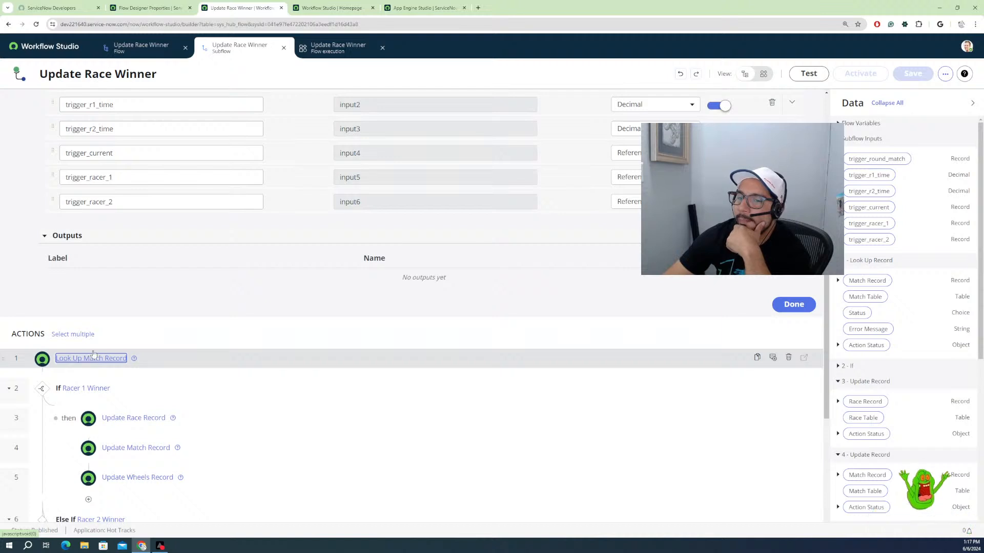
Step: Inspect the Look Up Match Record action's conditions and the Racer 1 Winner condition in the subflow
{"action": "left_click", "coordinate": [157, 363]}
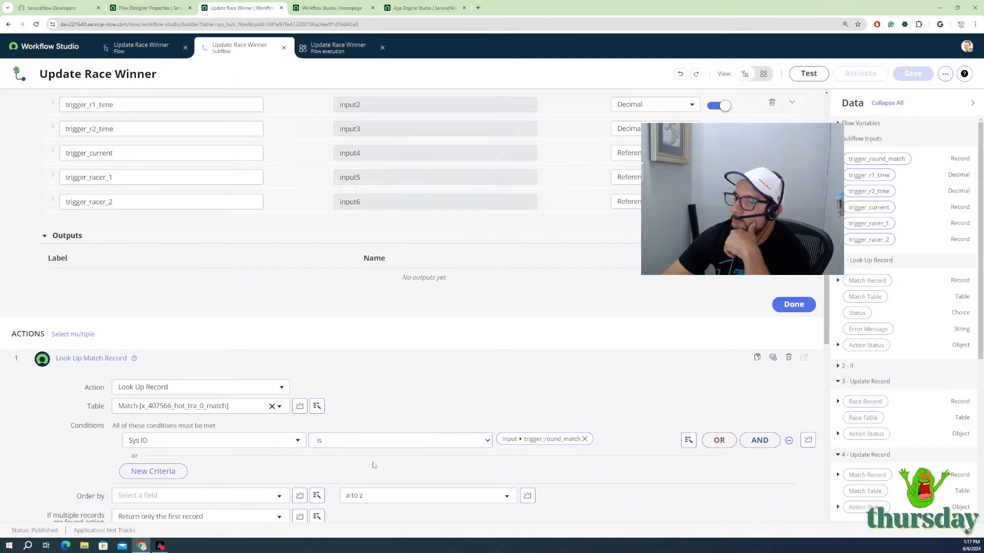
{"action": "scroll", "coordinate": [270, 464], "scroll_direction": "down", "scroll_amount": 2}
{"action": "scroll", "coordinate": [250, 438], "scroll_direction": "down", "scroll_amount": 3}
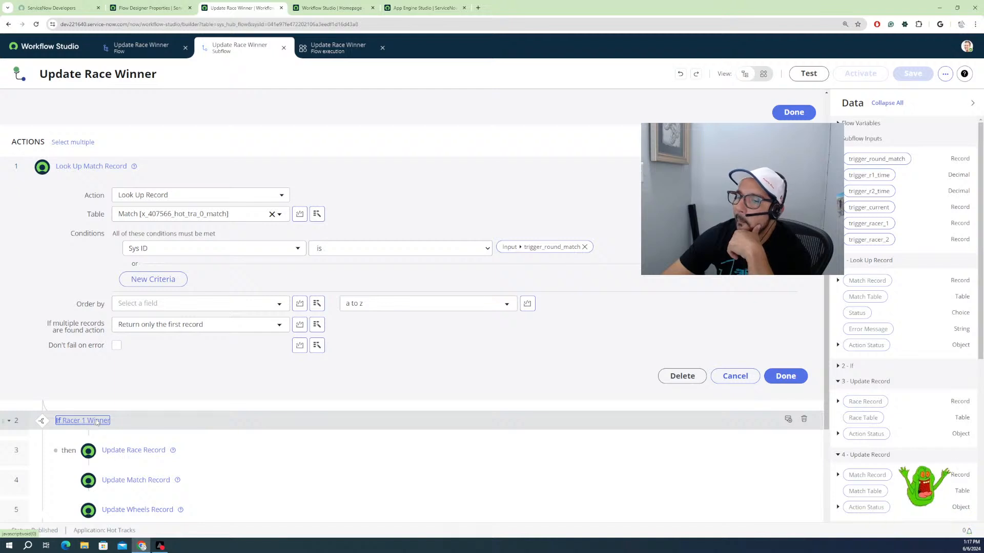
{"action": "left_click", "coordinate": [97, 421]}
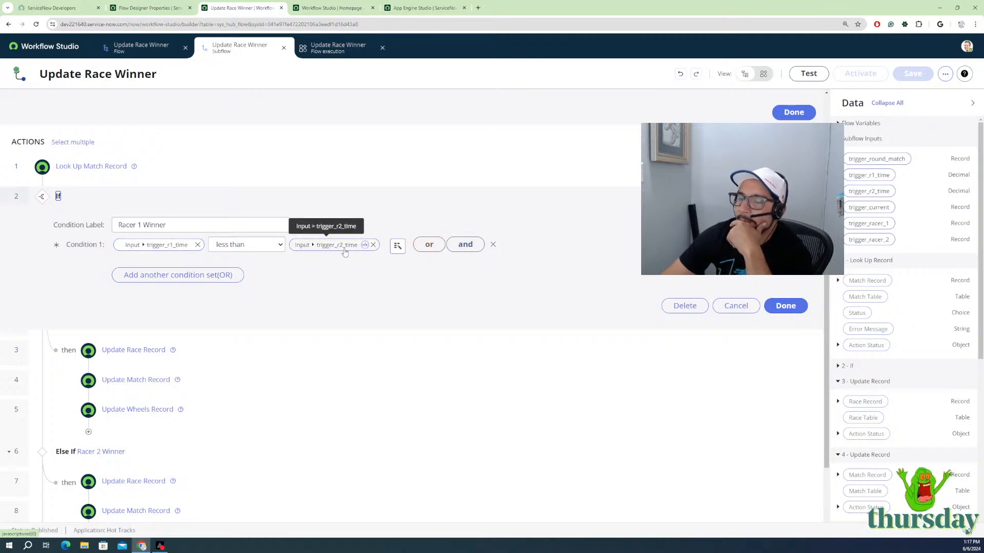
Step: Inspect the record, table and field values of the race, match and wheels update actions under Racer 1 Winner
{"action": "left_click", "coordinate": [125, 350]}
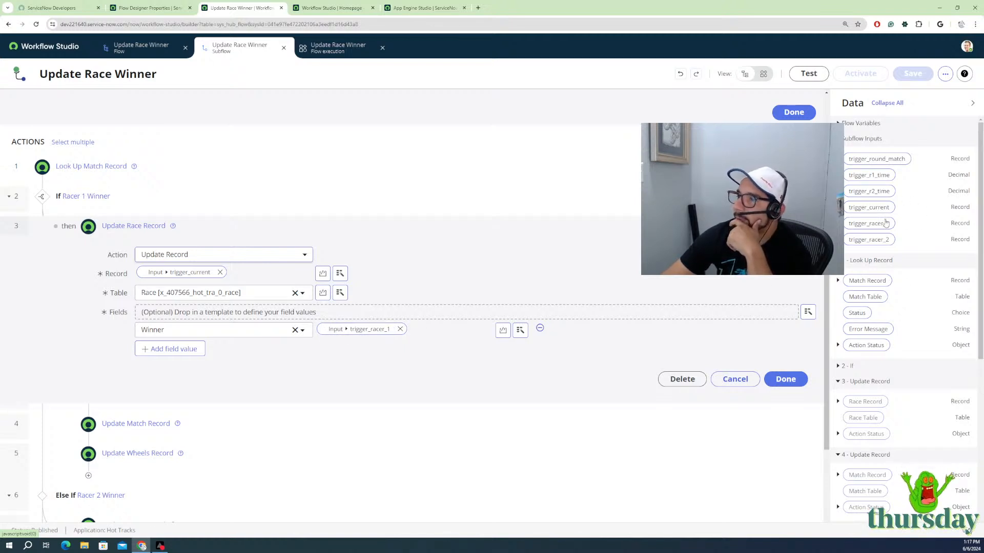
{"action": "scroll", "coordinate": [154, 400], "scroll_direction": "down", "scroll_amount": 1}
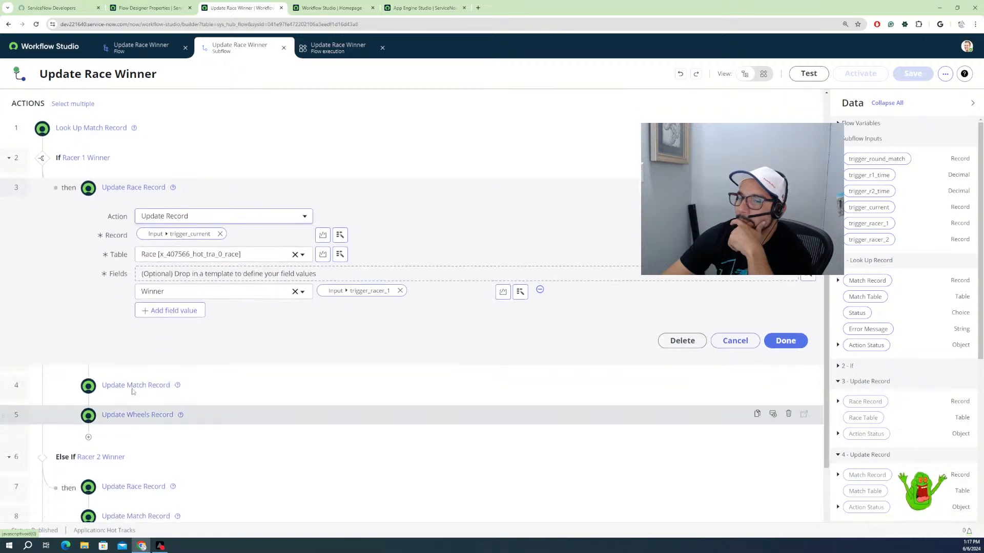
{"action": "left_click", "coordinate": [136, 385]}
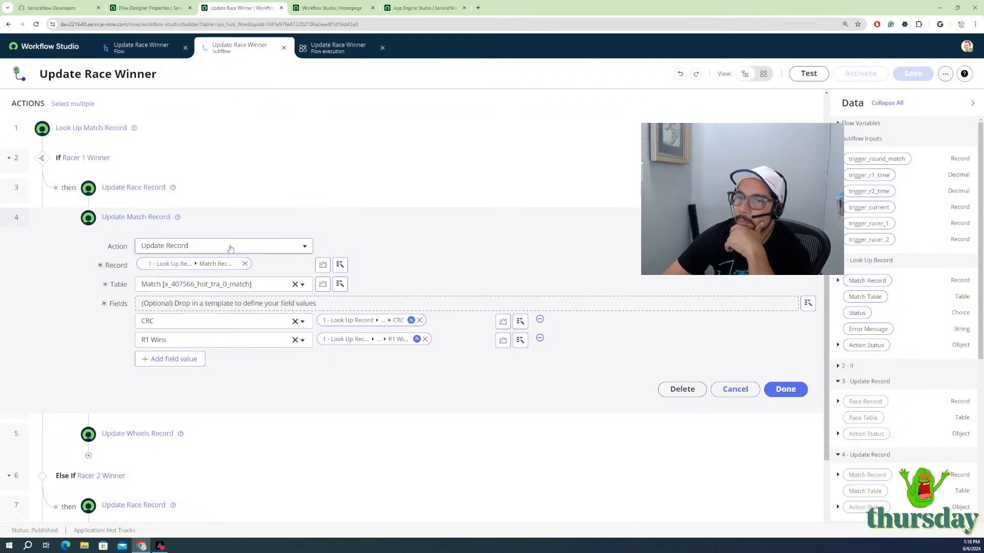
{"action": "scroll", "coordinate": [255, 347], "scroll_direction": "down", "scroll_amount": 3}
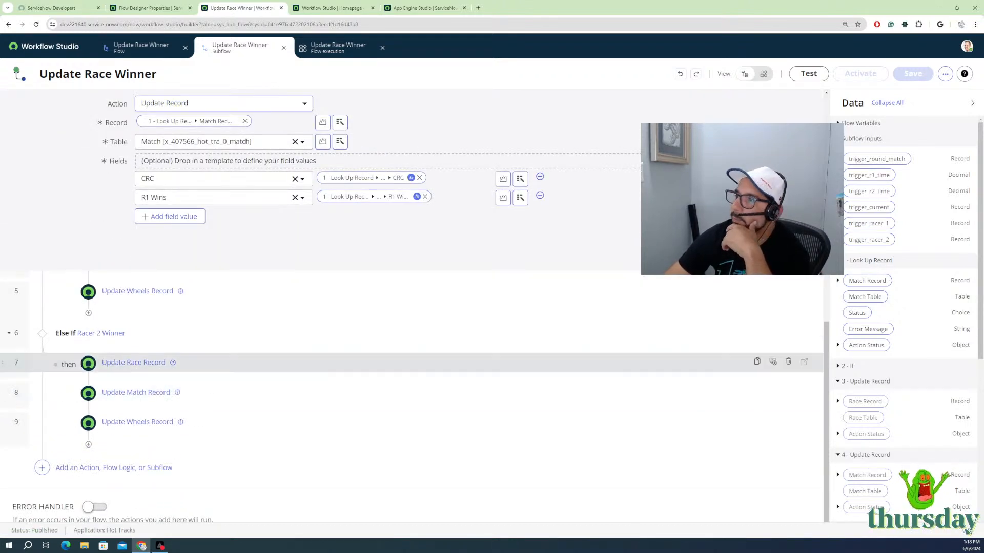
{"action": "left_click", "coordinate": [132, 291]}
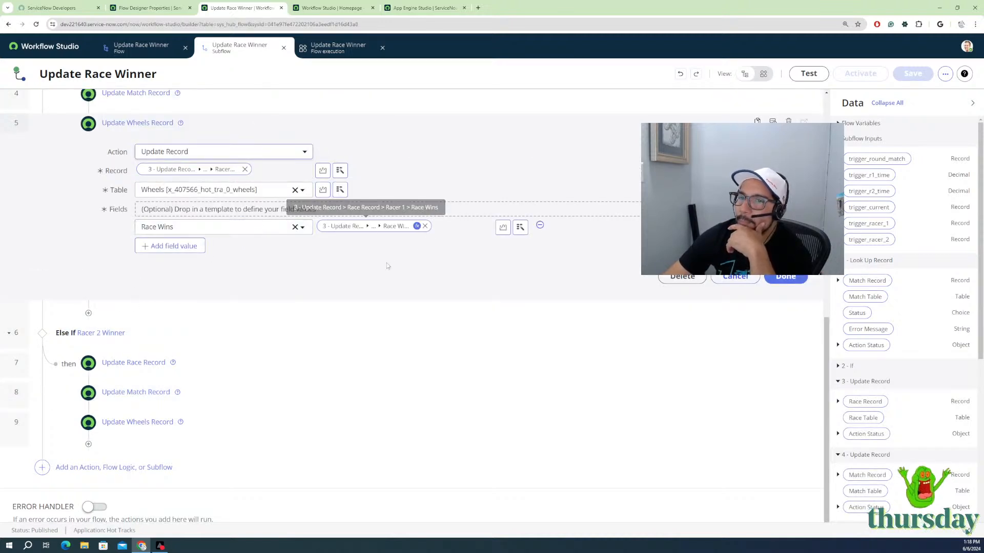
{"action": "scroll", "coordinate": [388, 284], "scroll_direction": "up", "scroll_amount": 5}
Step: Check the subflow's properties, including the Run As choices in the advanced options
{"action": "left_click", "coordinate": [945, 73]}
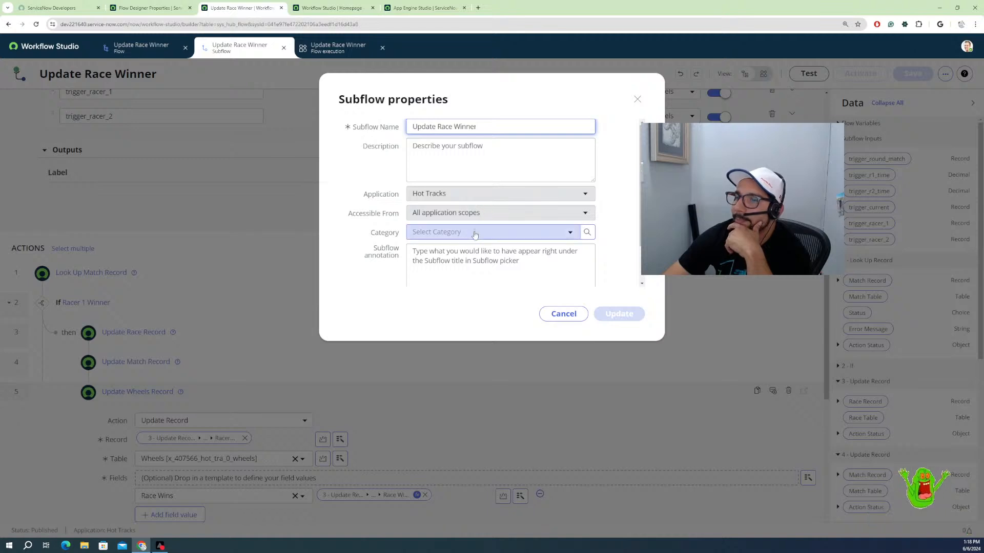
{"action": "scroll", "coordinate": [531, 252], "scroll_direction": "down", "scroll_amount": 1}
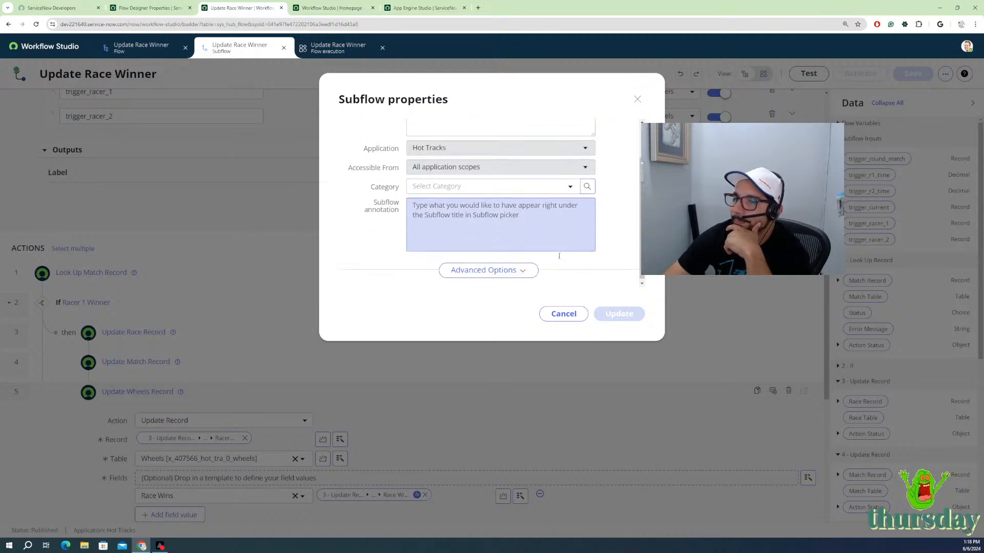
{"action": "scroll", "coordinate": [454, 276], "scroll_direction": "down", "scroll_amount": 2}
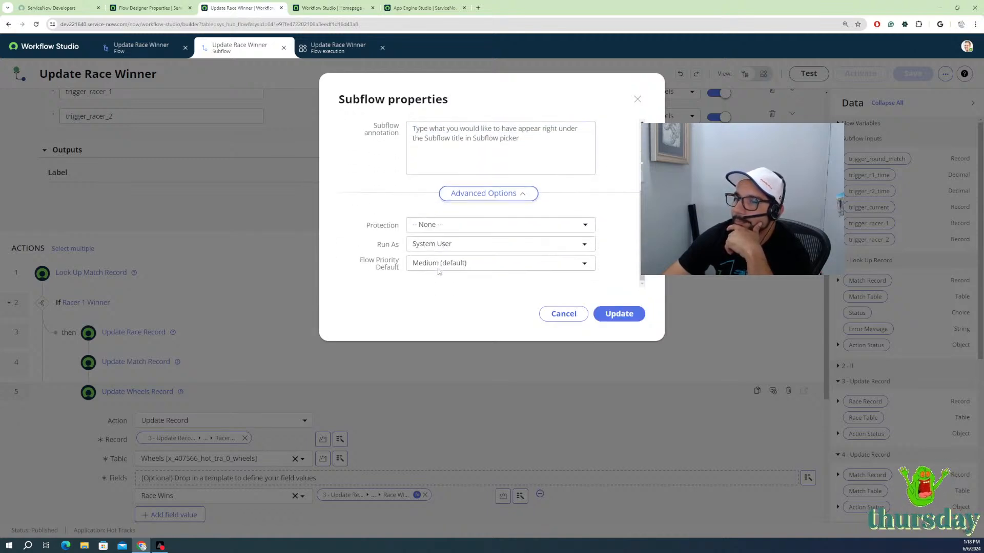
{"action": "left_click", "coordinate": [481, 251]}
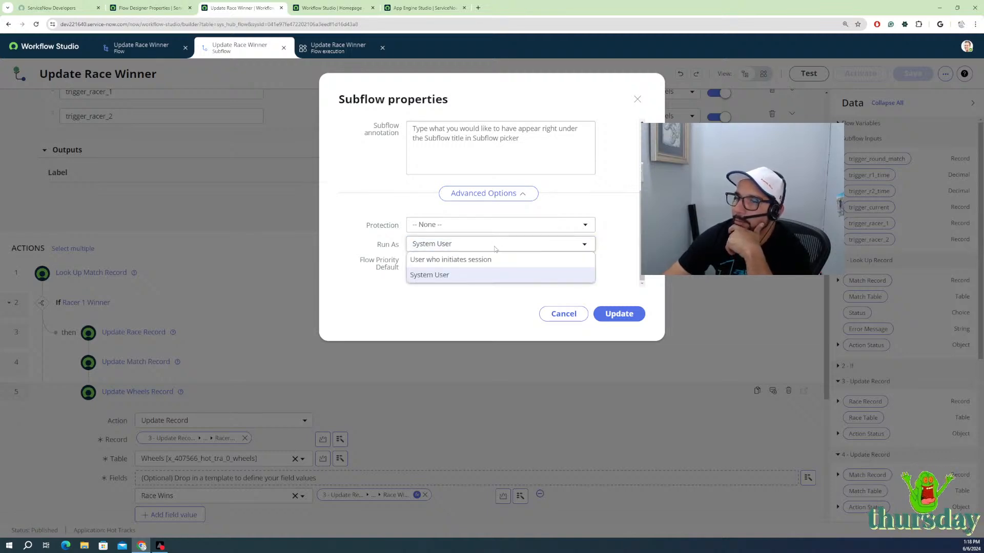
{"action": "left_click", "coordinate": [495, 250]}
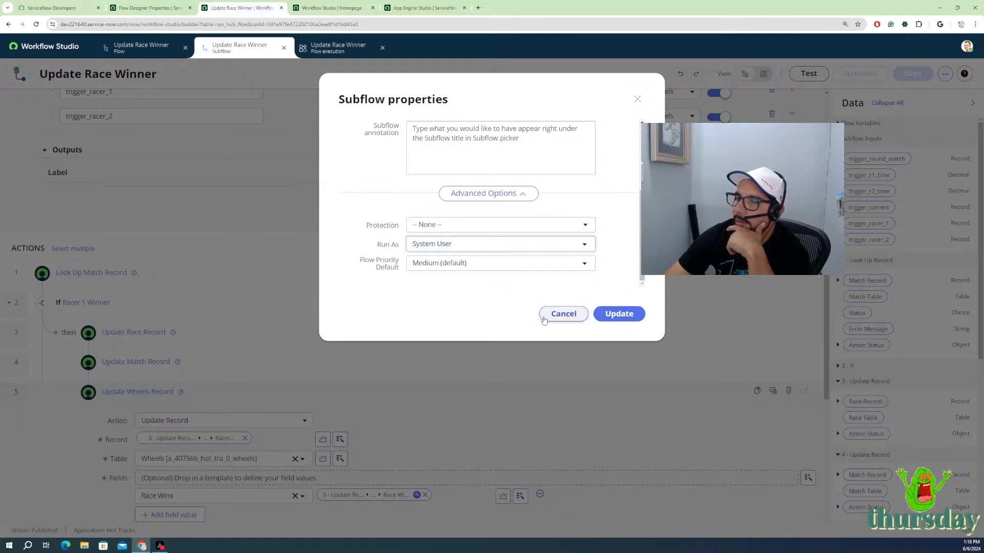
Step: Check the Update Race Winner flow's properties, including Run As, roles and priority in the advanced options, and close them without changes
{"action": "left_click", "coordinate": [160, 51]}
{"action": "left_click", "coordinate": [160, 52]}
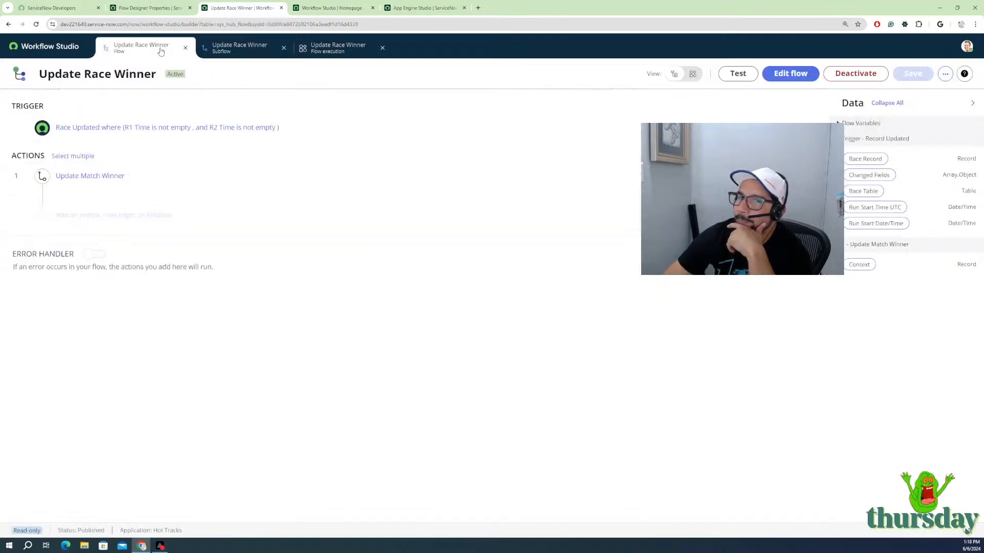
{"action": "left_click", "coordinate": [945, 76]}
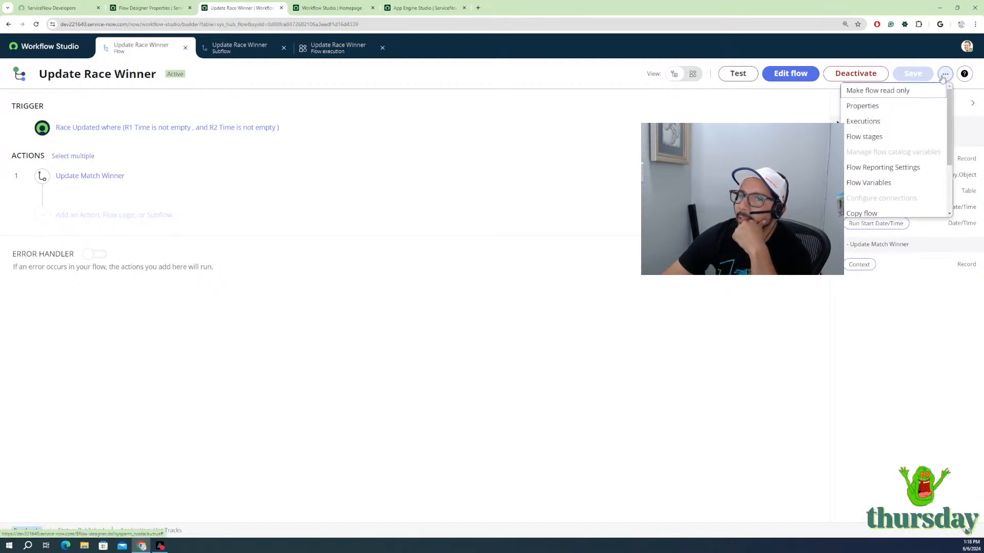
{"action": "scroll", "coordinate": [865, 199], "scroll_direction": "down", "scroll_amount": 3}
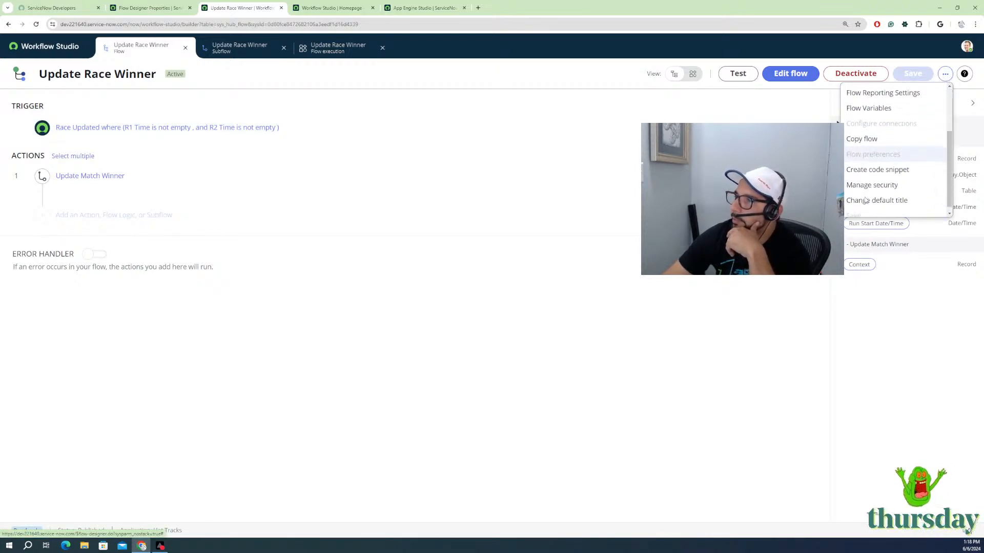
{"action": "scroll", "coordinate": [865, 185], "scroll_direction": "up", "scroll_amount": 3}
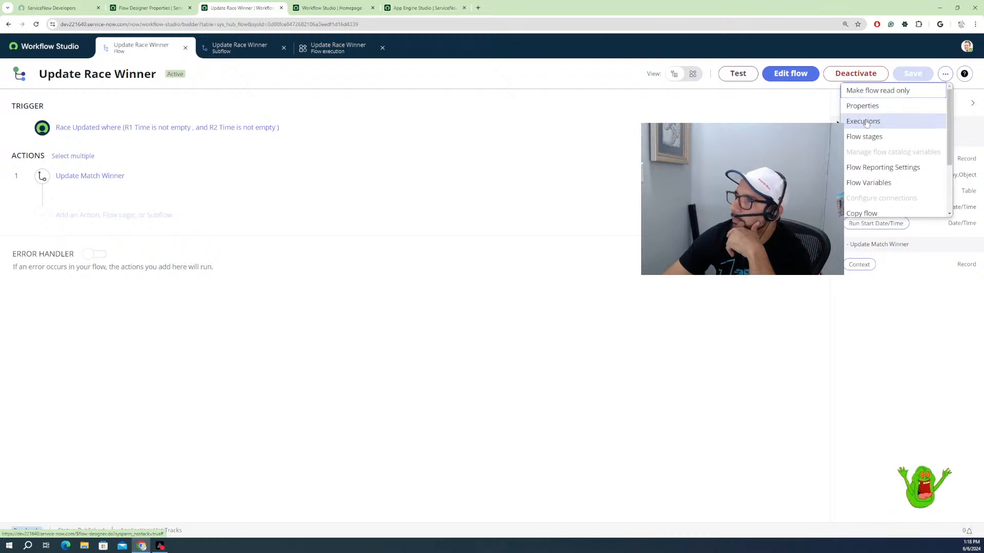
{"action": "left_click", "coordinate": [863, 107]}
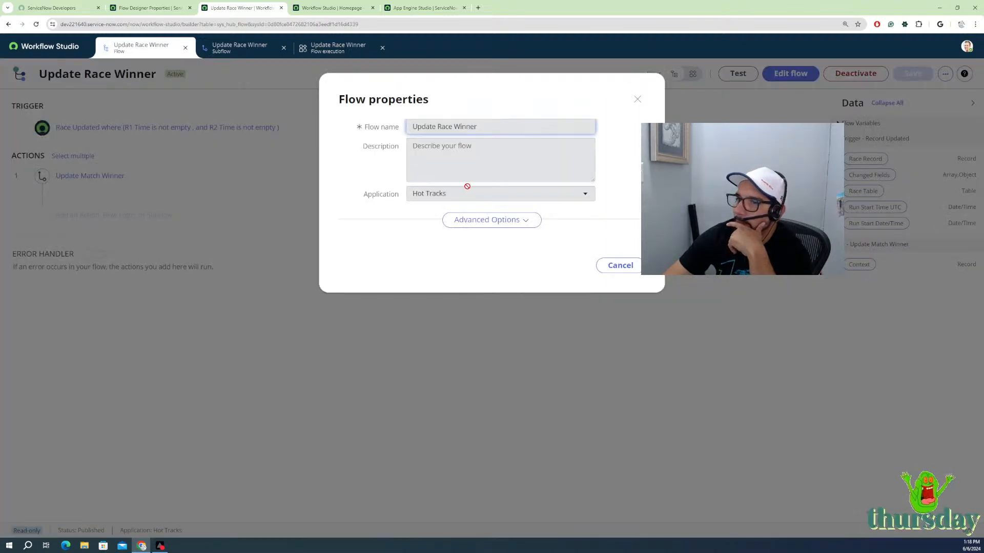
{"action": "left_click", "coordinate": [494, 220]}
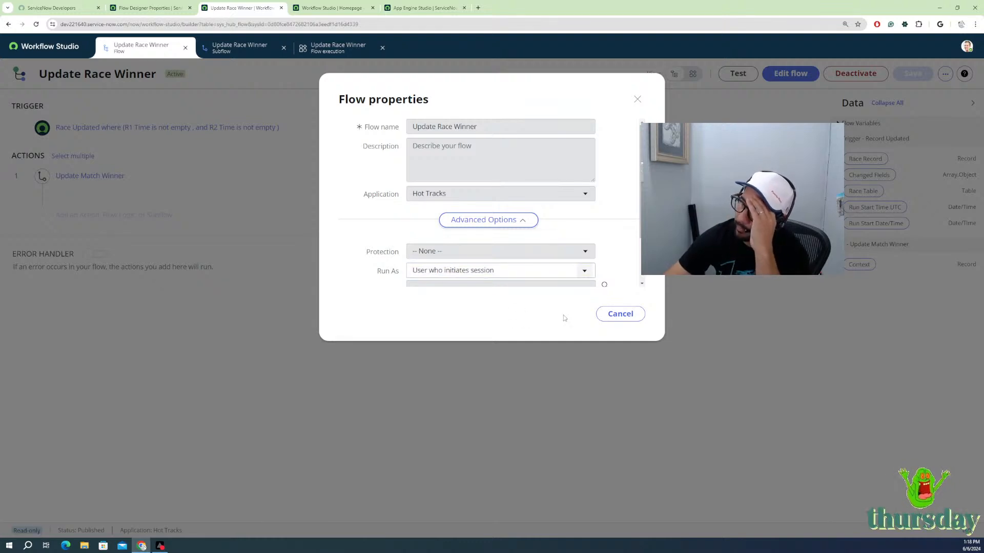
{"action": "scroll", "coordinate": [607, 287], "scroll_direction": "down", "scroll_amount": 2}
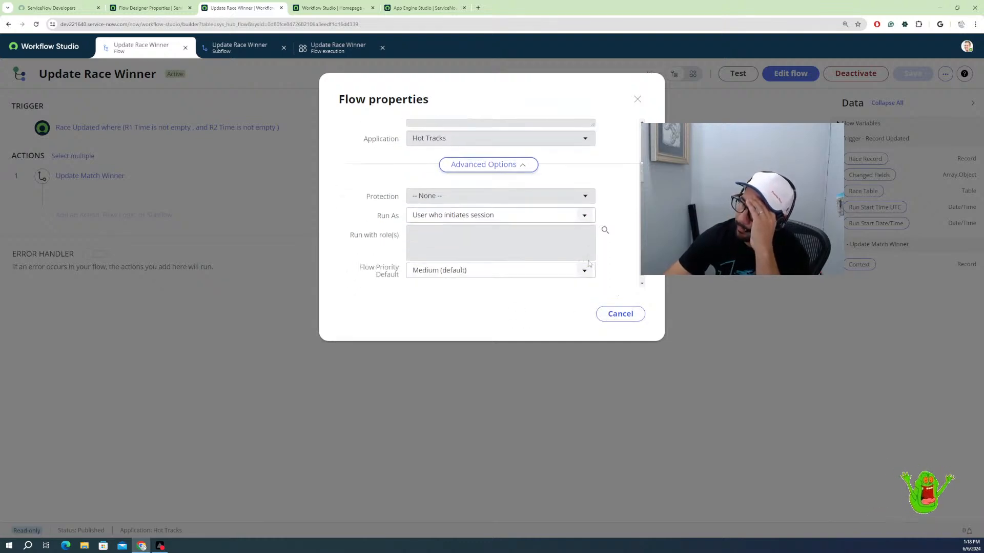
{"action": "left_click", "coordinate": [621, 314]}
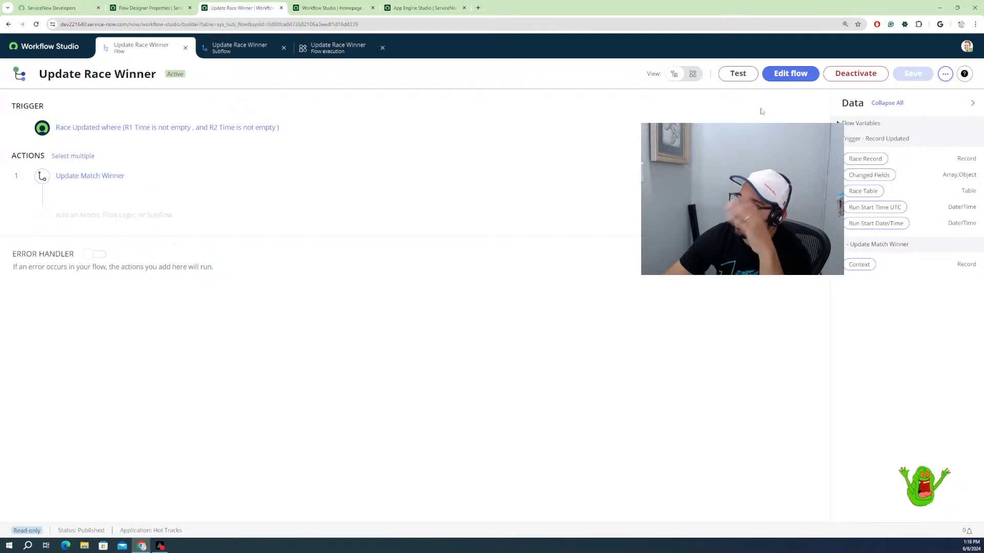
Step: Set the Update Race Winner subflow's Run As property to User who initiates session and update its properties
{"action": "left_click", "coordinate": [339, 48]}
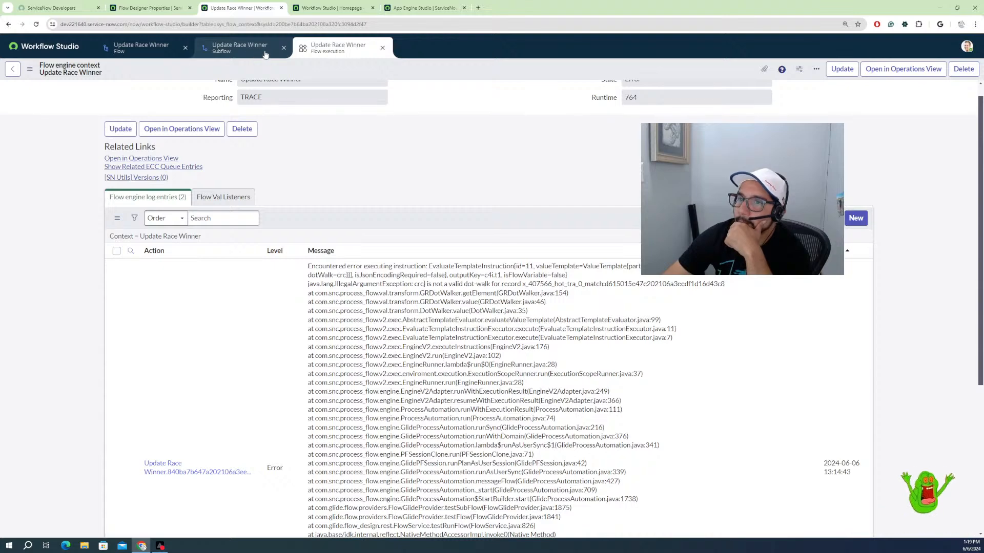
{"action": "left_click_drag", "start_coordinate": [252, 54], "coordinate": [262, 46]}
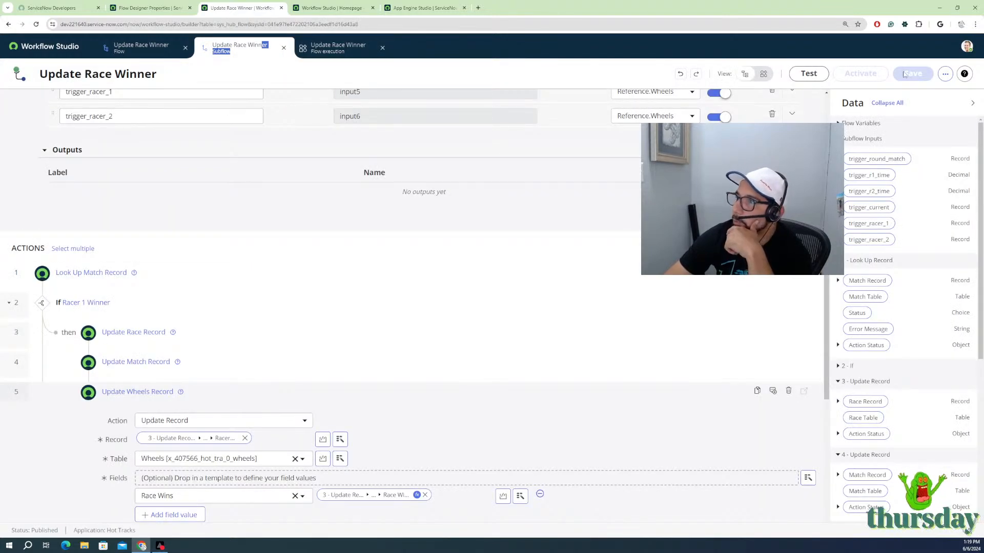
{"action": "left_click", "coordinate": [944, 75]}
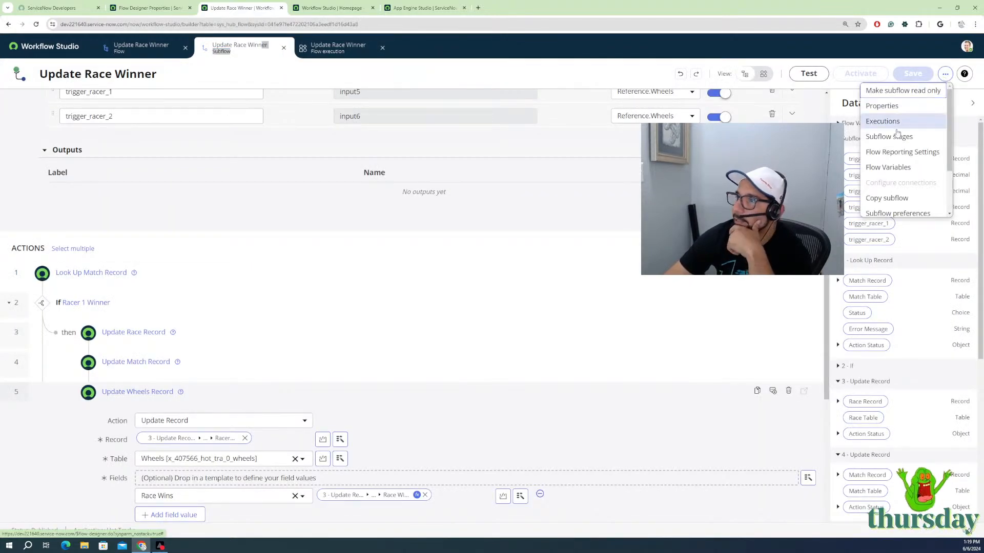
{"action": "scroll", "coordinate": [876, 169], "scroll_direction": "down", "scroll_amount": 2}
{"action": "scroll", "coordinate": [877, 169], "scroll_direction": "up", "scroll_amount": 2}
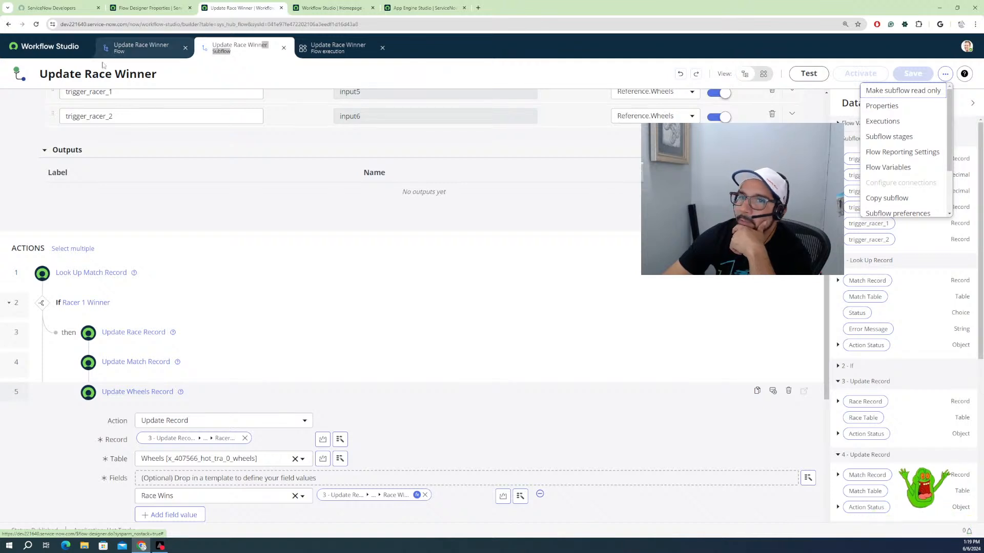
{"action": "left_click", "coordinate": [882, 106]}
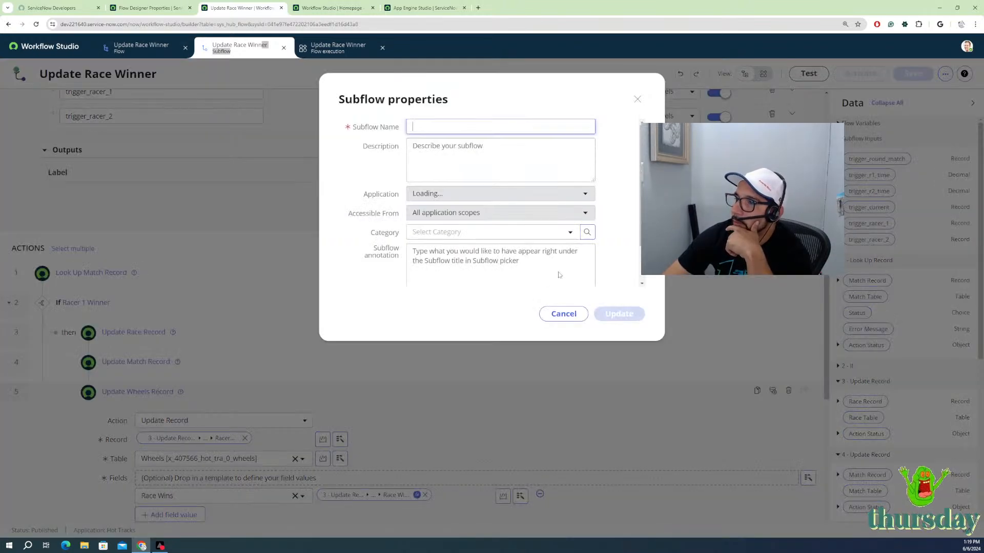
{"action": "scroll", "coordinate": [530, 247], "scroll_direction": "down", "scroll_amount": 1}
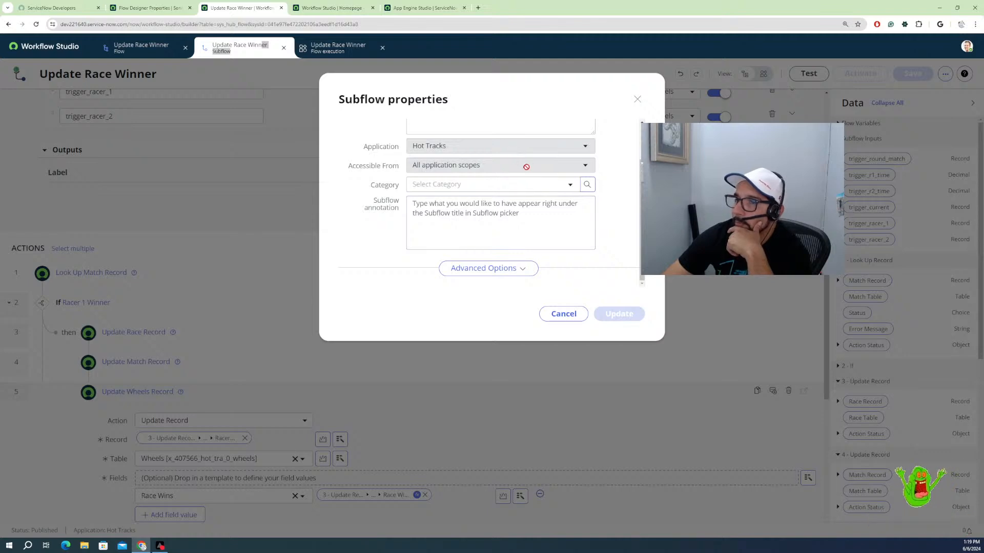
{"action": "left_click", "coordinate": [501, 267]}
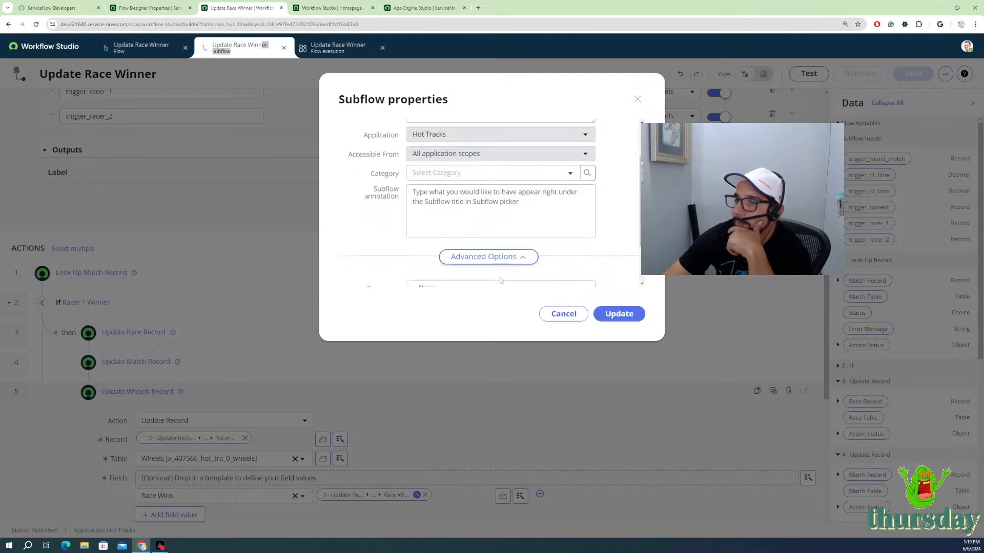
{"action": "scroll", "coordinate": [500, 279], "scroll_direction": "down", "scroll_amount": 1}
{"action": "left_click", "coordinate": [438, 246]}
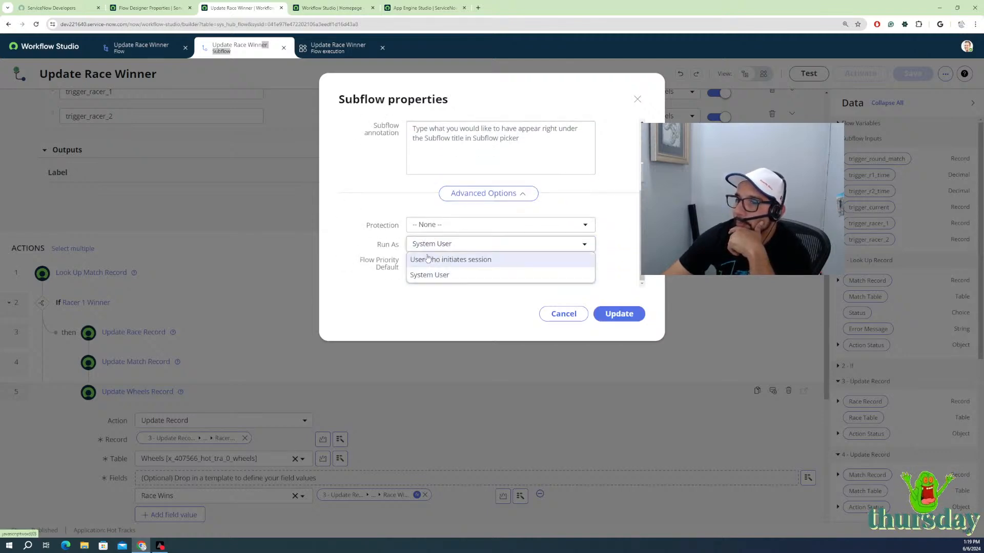
{"action": "left_click", "coordinate": [428, 259]}
{"action": "scroll", "coordinate": [531, 264], "scroll_direction": "down", "scroll_amount": 1}
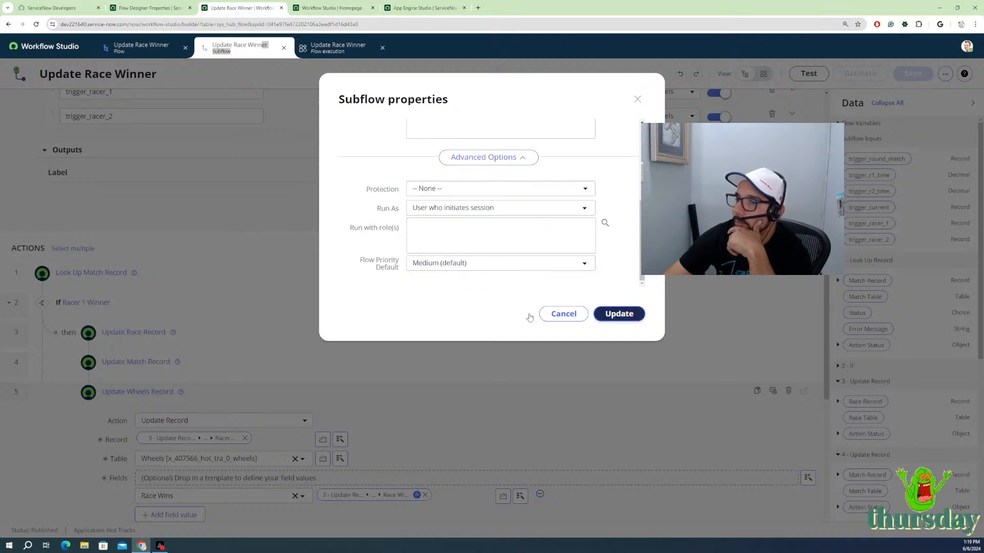
{"action": "left_click", "coordinate": [619, 314]}
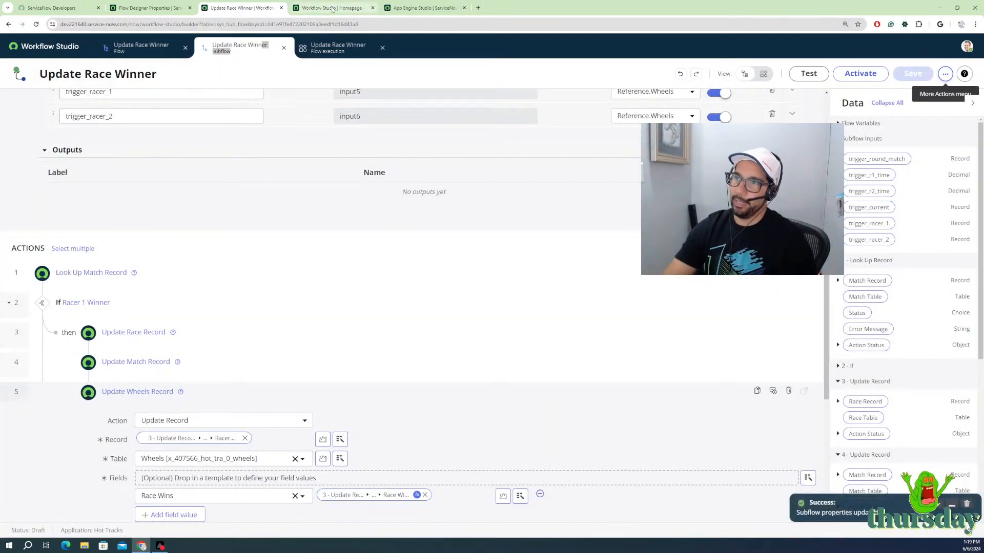
{"action": "left_click", "coordinate": [332, 8]}
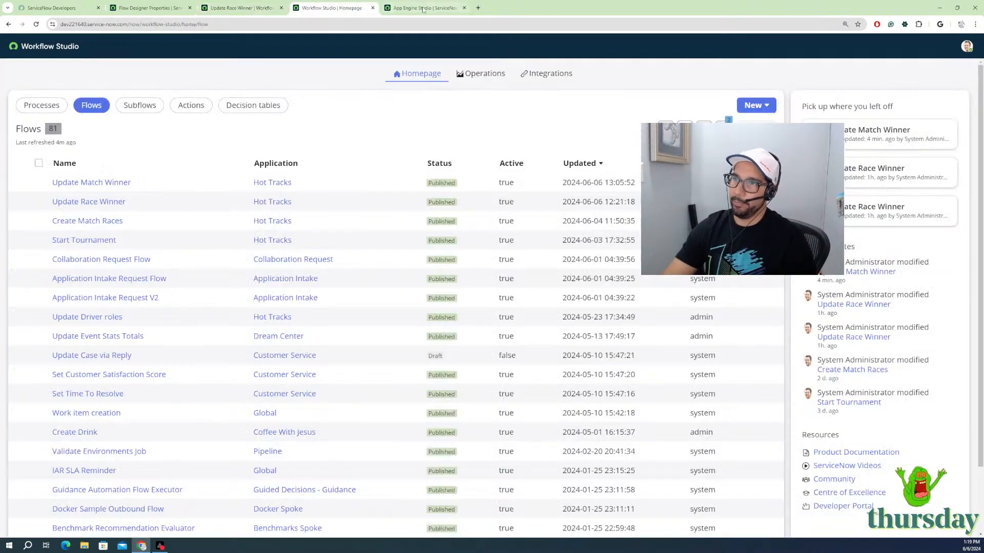
{"action": "left_click", "coordinate": [423, 8]}
{"action": "left_click", "coordinate": [317, 9]}
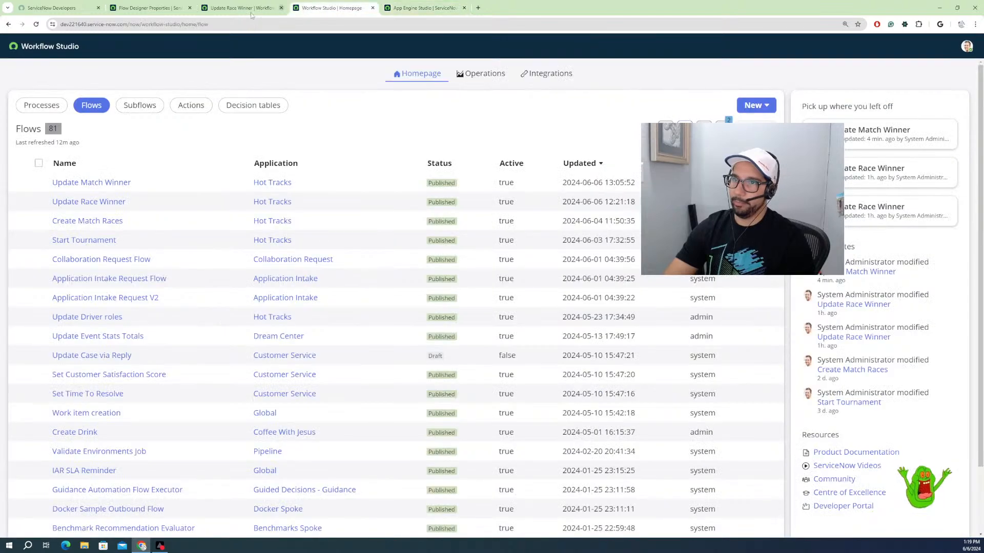
{"action": "left_click", "coordinate": [243, 9]}
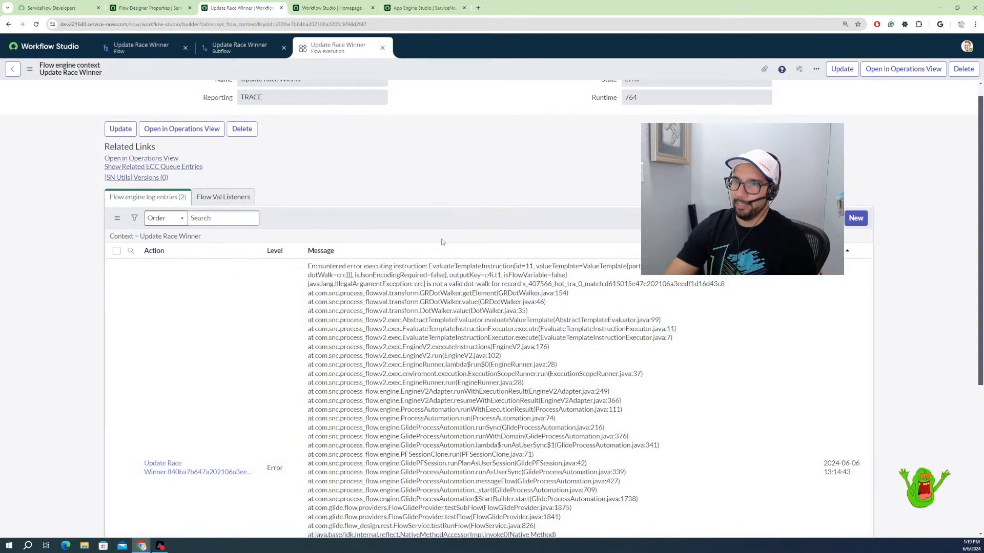
{"action": "scroll", "coordinate": [441, 241], "scroll_direction": "up", "scroll_amount": 1}
Step: Start a subflow test with round match R1M1 Lotus VS Toyota Supra, racer 1 time 1.256 and racer 2 time 1.258
{"action": "left_click", "coordinate": [245, 58]}
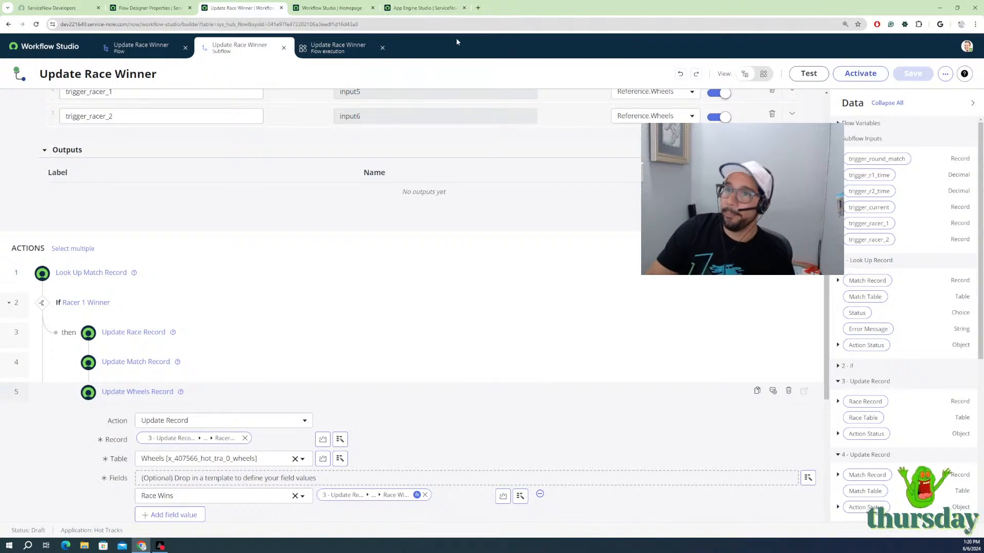
{"action": "left_click", "coordinate": [804, 75]}
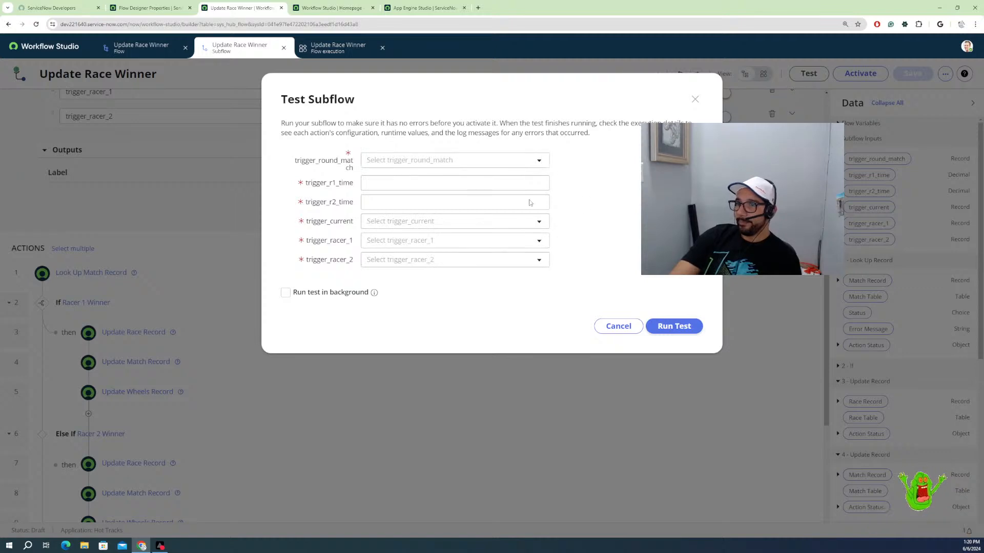
{"action": "left_click", "coordinate": [451, 162]}
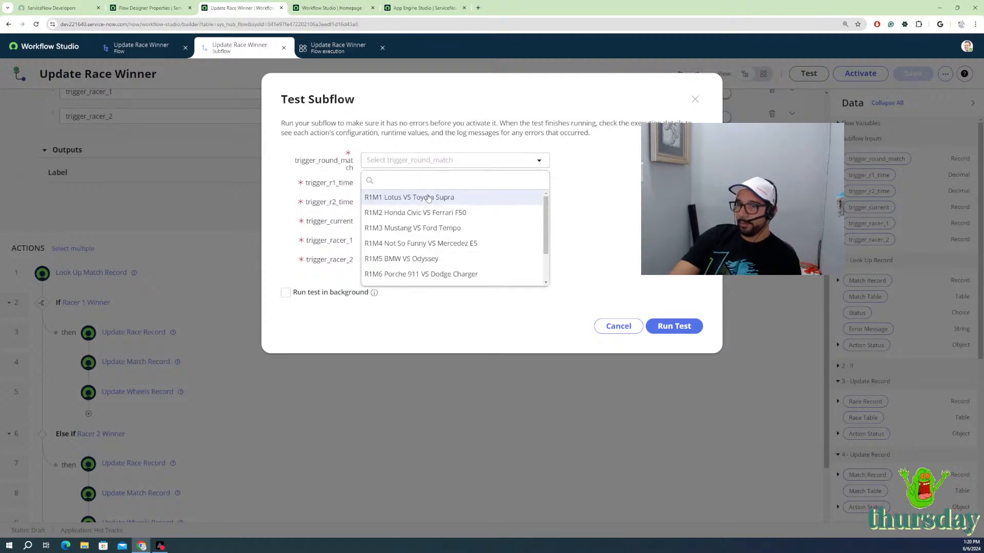
{"action": "left_click", "coordinate": [429, 198]}
{"action": "left_click", "coordinate": [428, 184]}
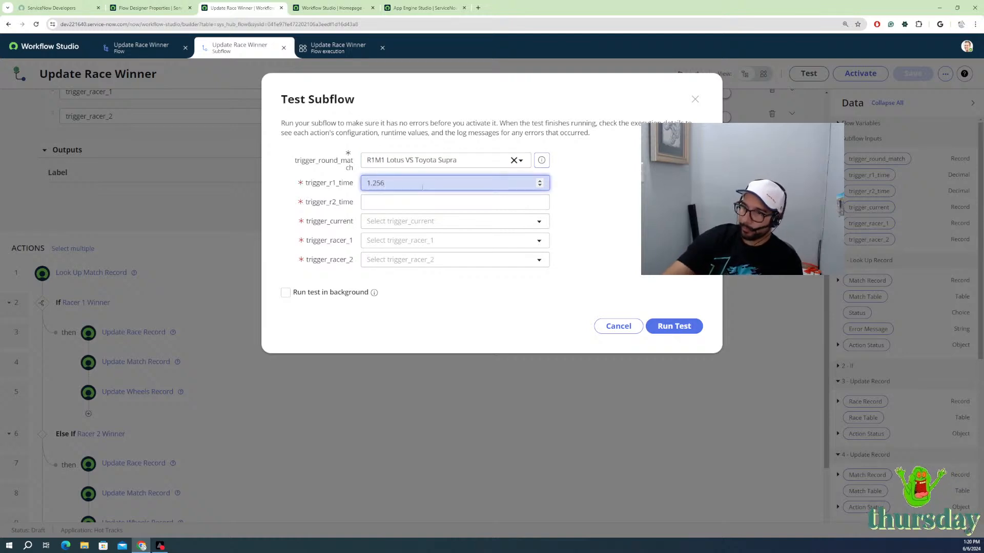
{"action": "left_click", "coordinate": [417, 205]}
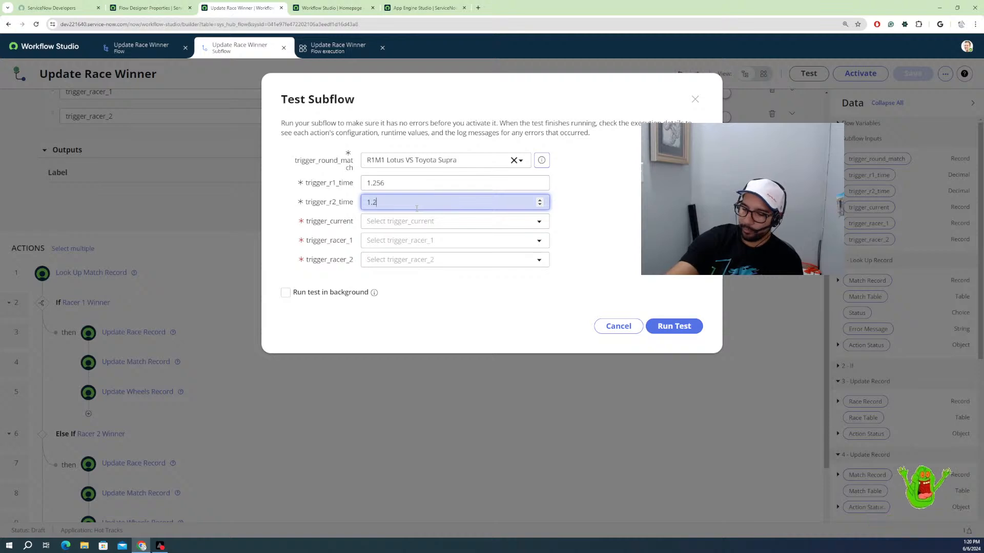
Step: Choose current race RACE0002115, racer 1 1985 Lotus Exotic and racer 2 1986 Toyota Supra import, and run the test
{"action": "left_click", "coordinate": [423, 222]}
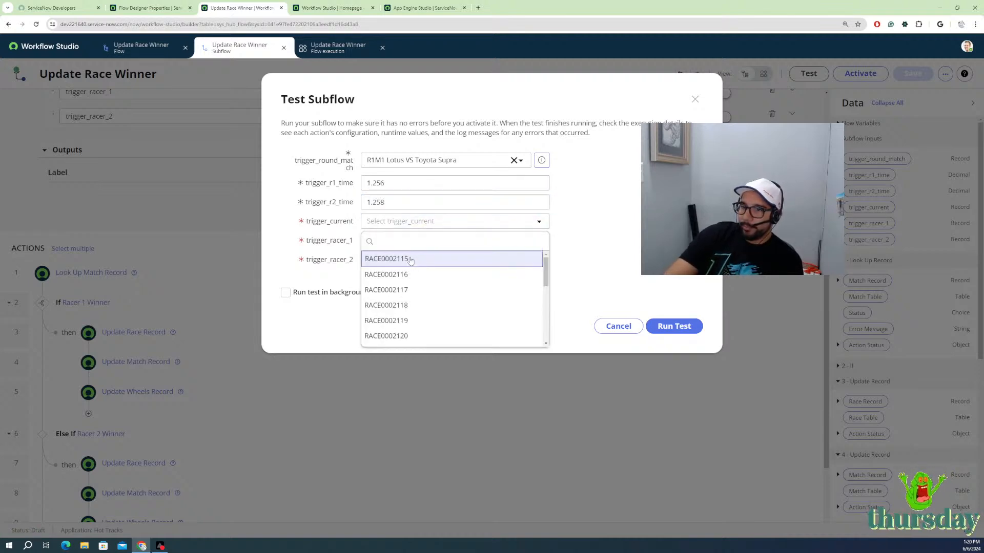
{"action": "left_click", "coordinate": [409, 260]}
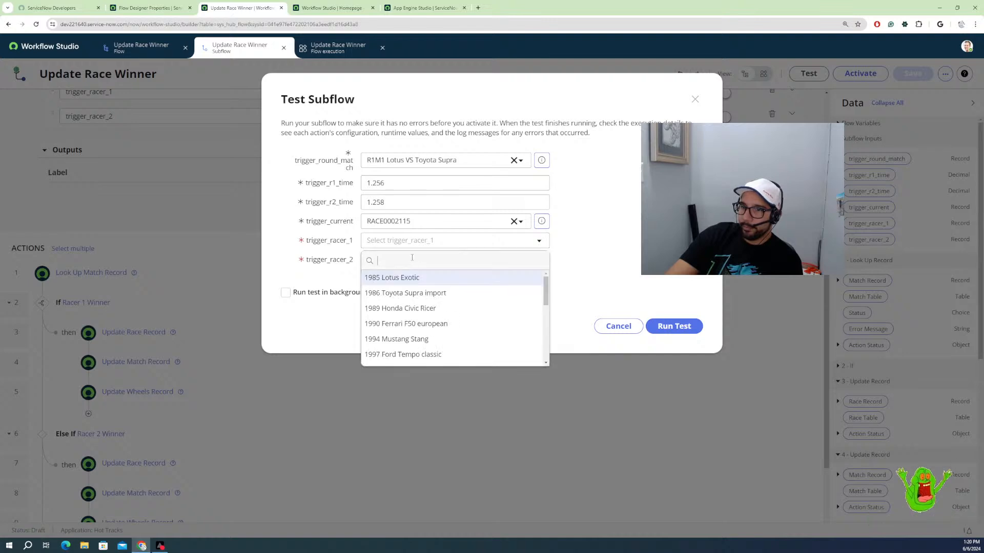
{"action": "left_click", "coordinate": [408, 277]}
{"action": "left_click", "coordinate": [410, 262]}
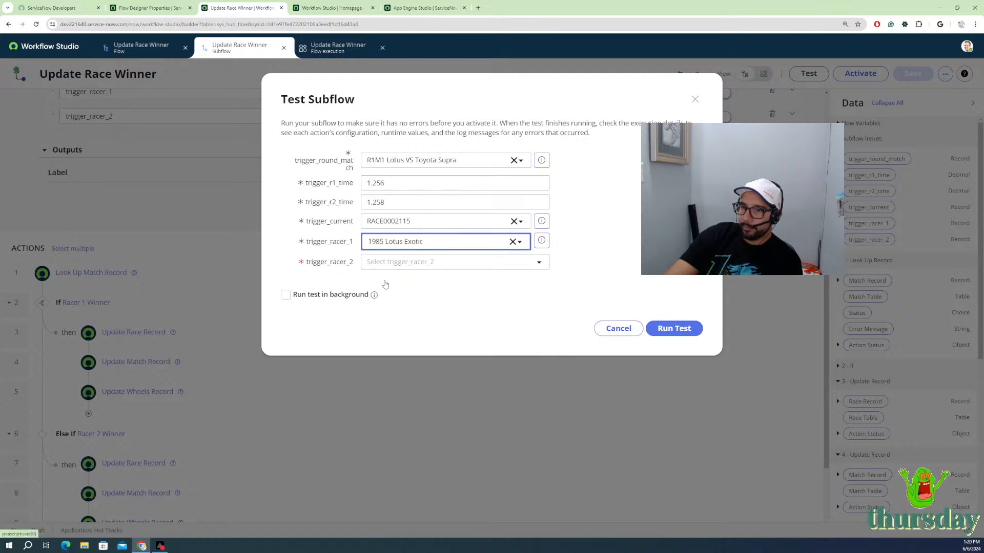
{"action": "left_click", "coordinate": [404, 314]}
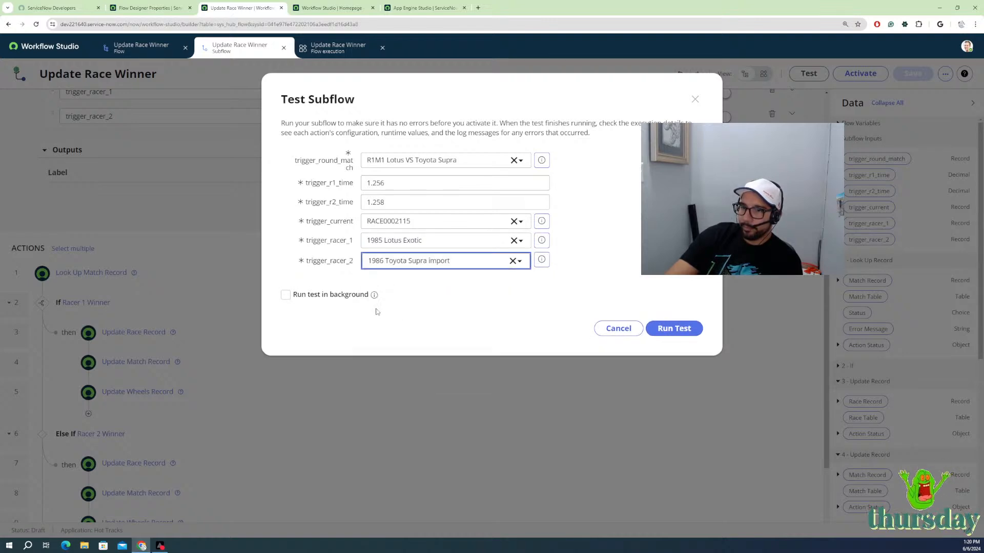
{"action": "left_click", "coordinate": [660, 328]}
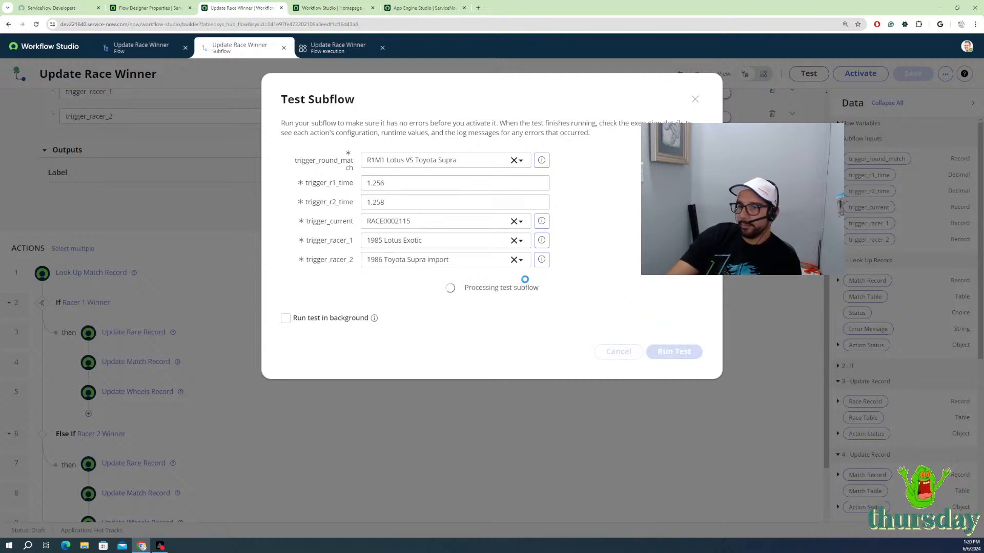
Step: View the subflow execution details of the finished test and examine its state and log entries
{"action": "scroll", "coordinate": [517, 292], "scroll_direction": "down", "scroll_amount": 1}
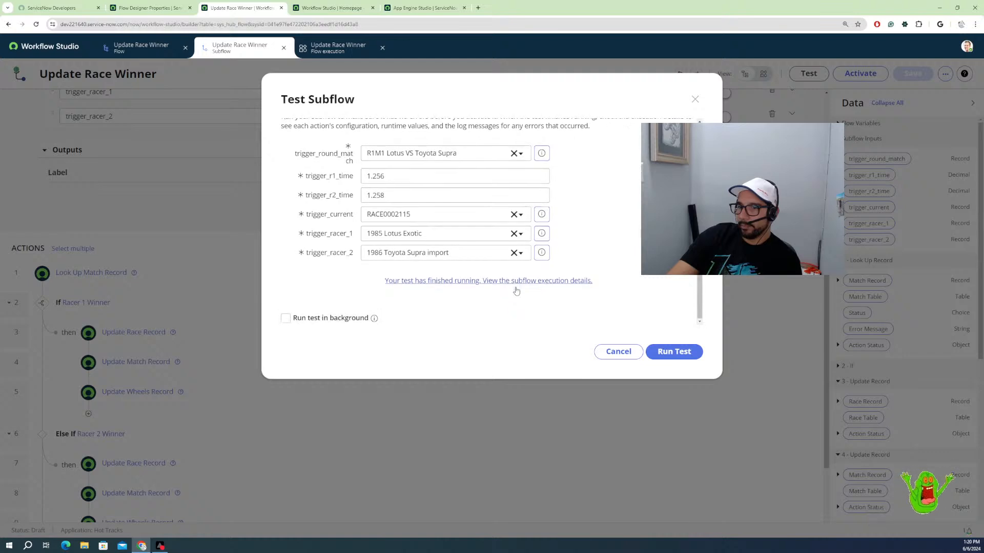
{"action": "left_click", "coordinate": [517, 280]}
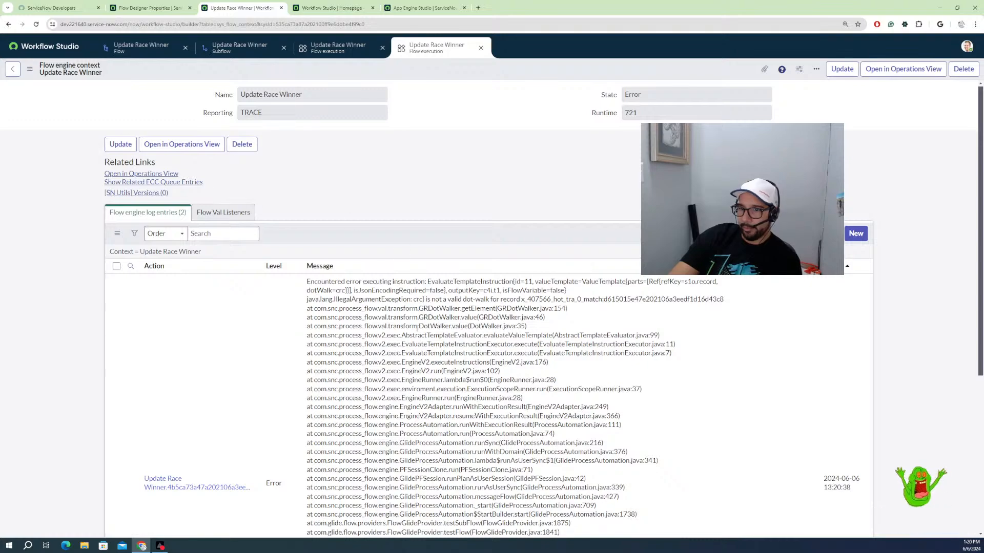
{"action": "scroll", "coordinate": [417, 329], "scroll_direction": "down", "scroll_amount": 1}
{"action": "scroll", "coordinate": [417, 329], "scroll_direction": "up", "scroll_amount": 1}
{"action": "scroll", "coordinate": [605, 263], "scroll_direction": "down", "scroll_amount": 5}
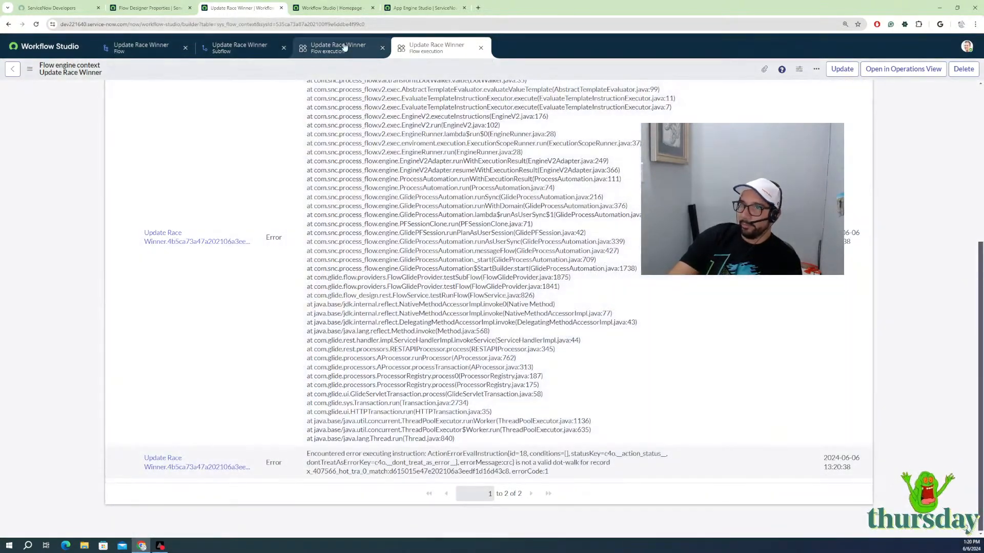
Step: Look through the homepage's flow list and the Update Race Winner row's options, and return to the open flow
{"action": "left_click", "coordinate": [344, 47]}
{"action": "left_click", "coordinate": [239, 47]}
{"action": "left_click", "coordinate": [139, 49]}
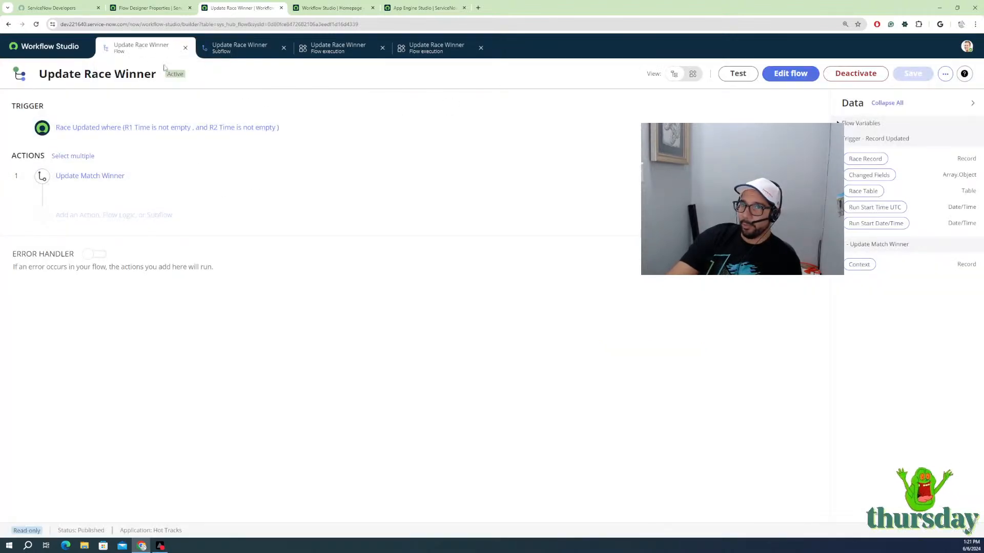
{"action": "left_click", "coordinate": [60, 46]}
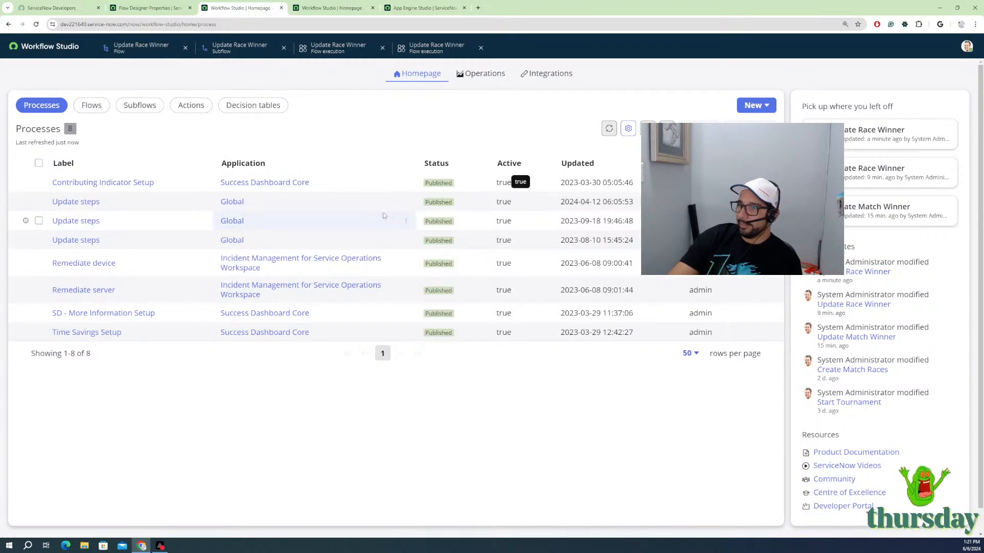
{"action": "left_click", "coordinate": [97, 110]}
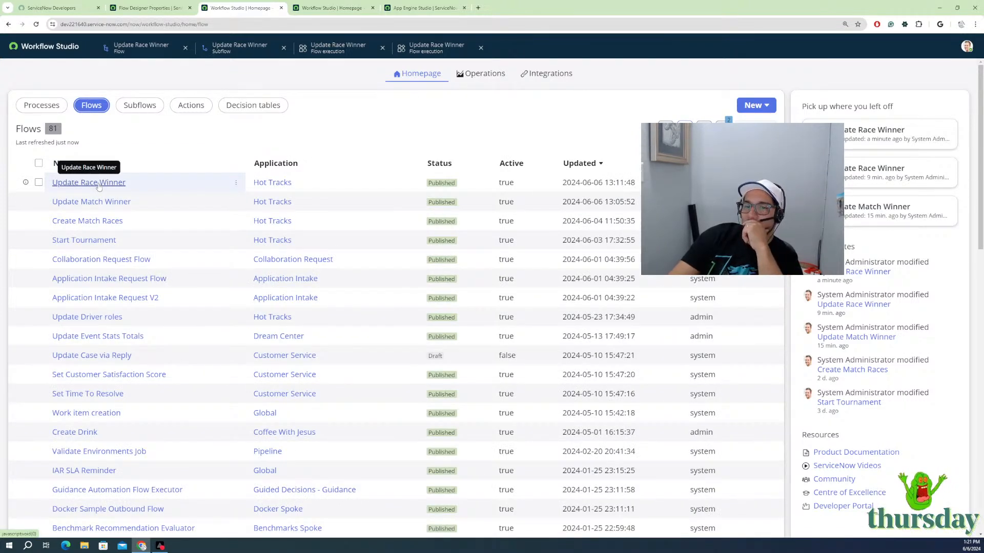
{"action": "left_click", "coordinate": [236, 183]}
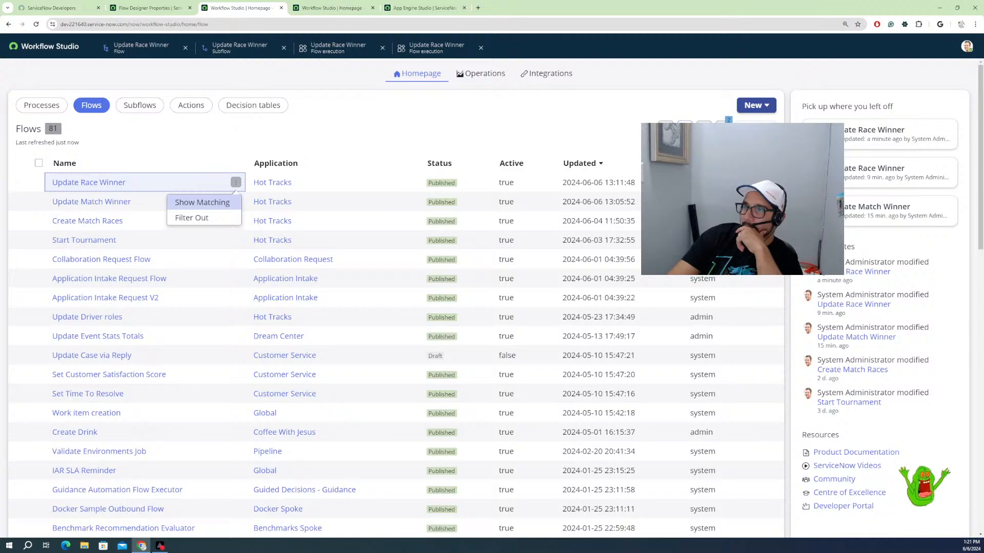
{"action": "scroll", "coordinate": [872, 328], "scroll_direction": "down", "scroll_amount": 3}
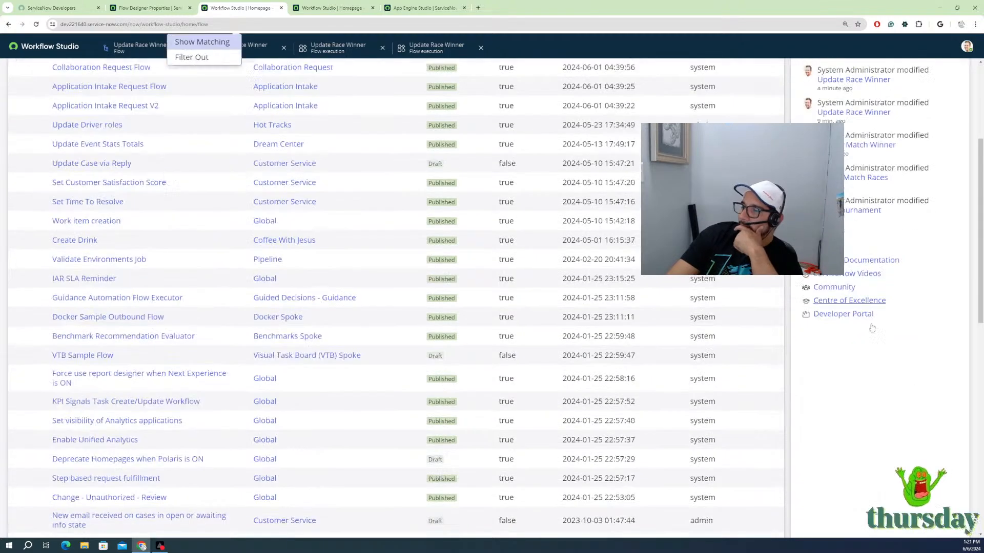
{"action": "left_click", "coordinate": [872, 328]}
{"action": "scroll", "coordinate": [850, 358], "scroll_direction": "down", "scroll_amount": 7}
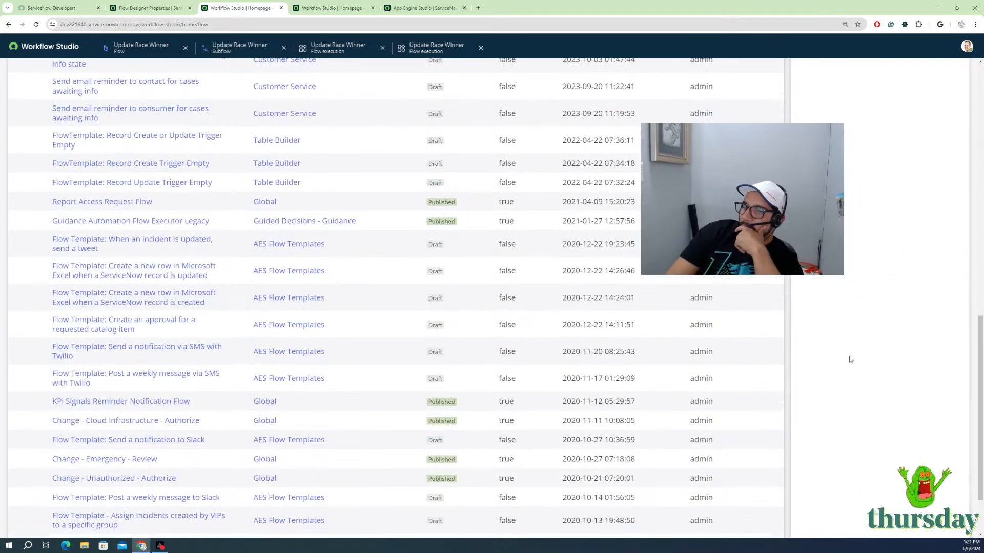
{"action": "scroll", "coordinate": [849, 359], "scroll_direction": "up", "scroll_amount": 10}
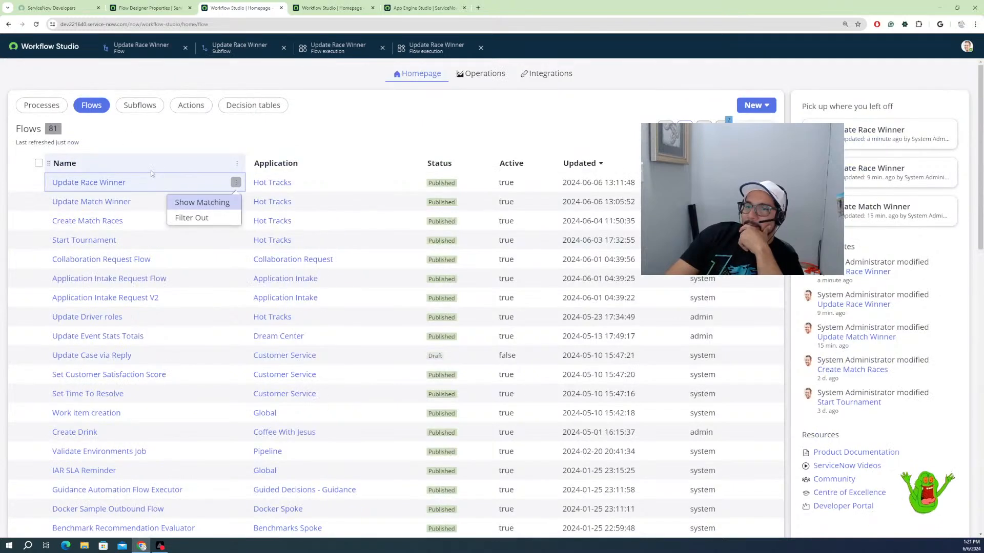
{"action": "left_click", "coordinate": [147, 179]}
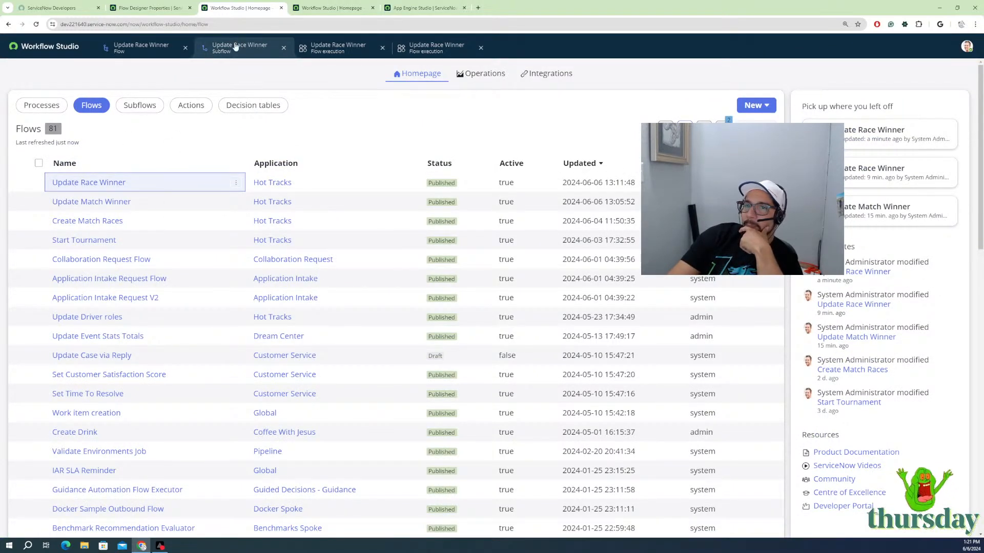
{"action": "left_click", "coordinate": [149, 54]}
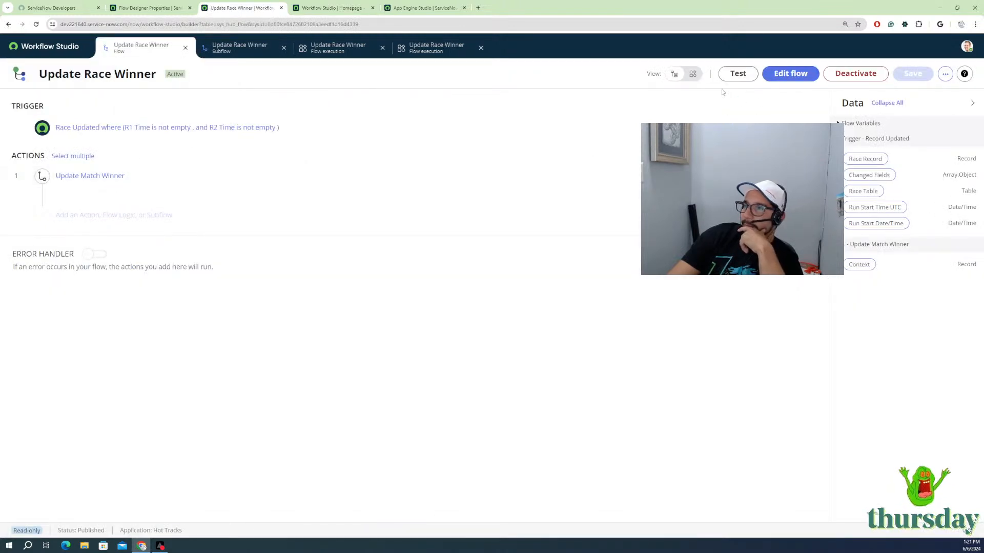
Step: Open the Update Race Winner flow for editing and look through its additional options
{"action": "left_click", "coordinate": [790, 73]}
{"action": "left_click", "coordinate": [945, 80]}
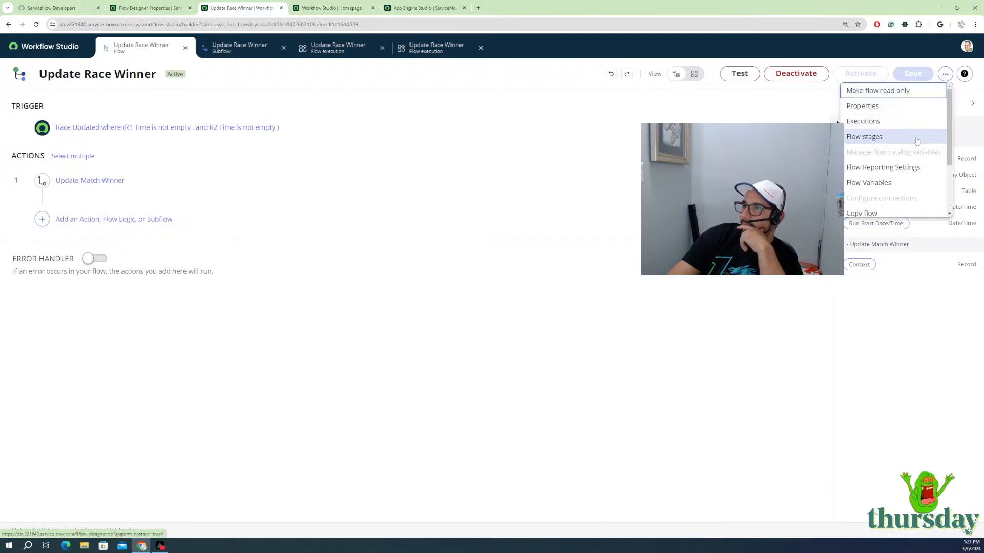
{"action": "scroll", "coordinate": [912, 190], "scroll_direction": "down", "scroll_amount": 1}
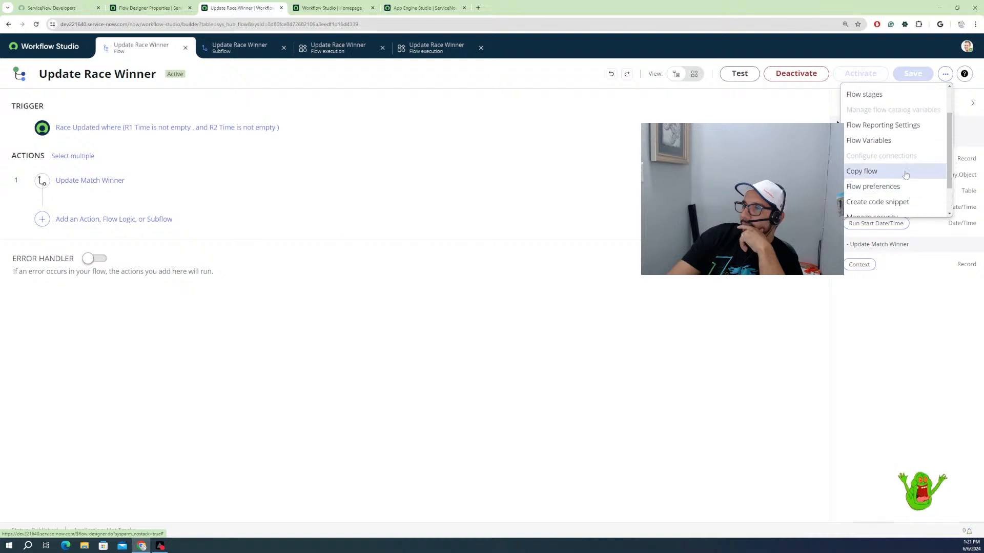
{"action": "scroll", "coordinate": [905, 169], "scroll_direction": "down", "scroll_amount": 1}
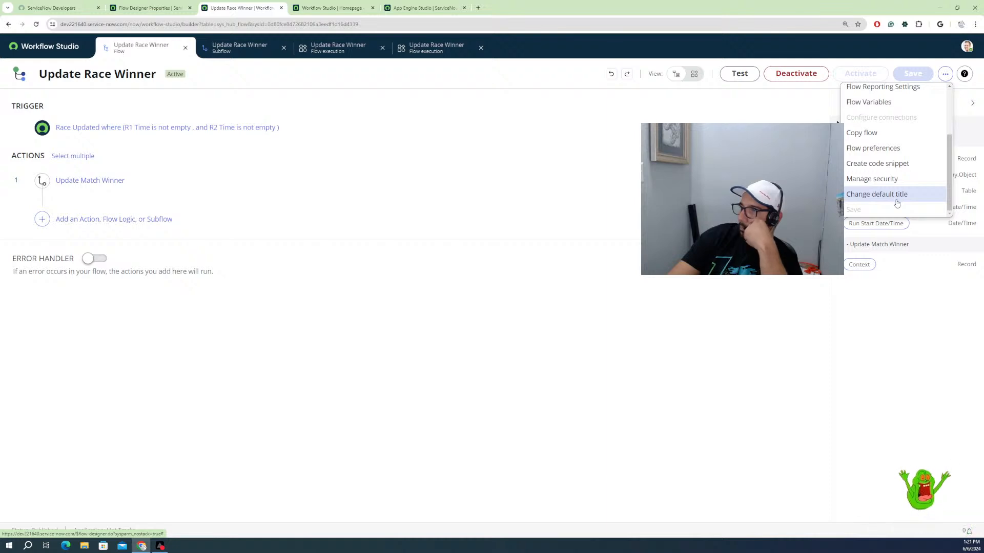
{"action": "scroll", "coordinate": [892, 196], "scroll_direction": "up", "scroll_amount": 2}
{"action": "scroll", "coordinate": [892, 195], "scroll_direction": "down", "scroll_amount": 2}
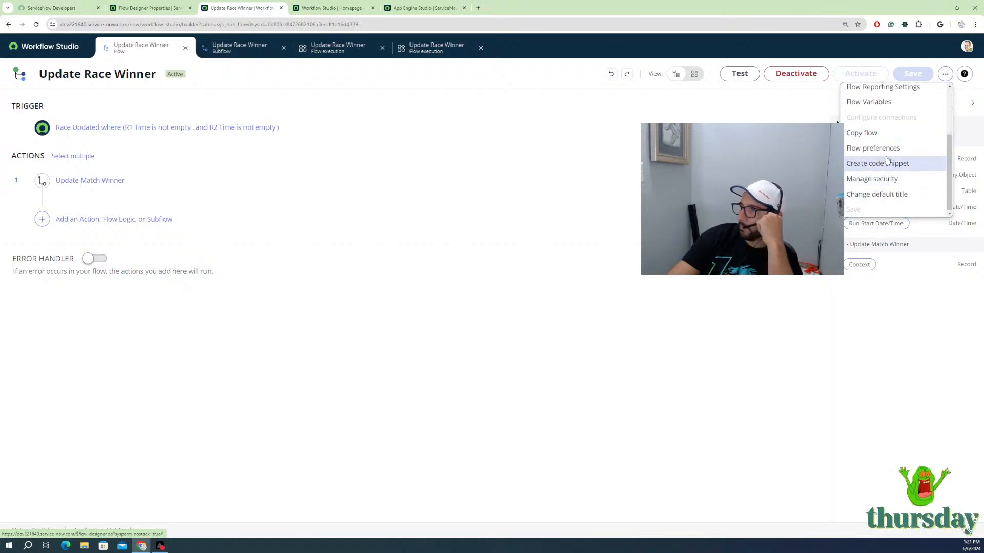
{"action": "scroll", "coordinate": [882, 146], "scroll_direction": "up", "scroll_amount": 2}
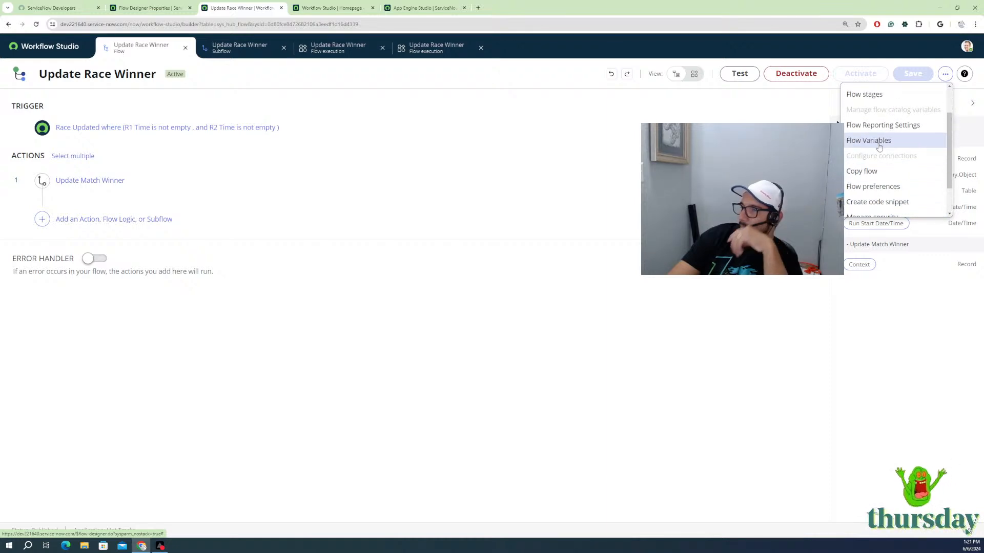
Step: Delete the Update Match Winner subflow action from the flow and confirm the deletion
{"action": "left_click", "coordinate": [109, 184]}
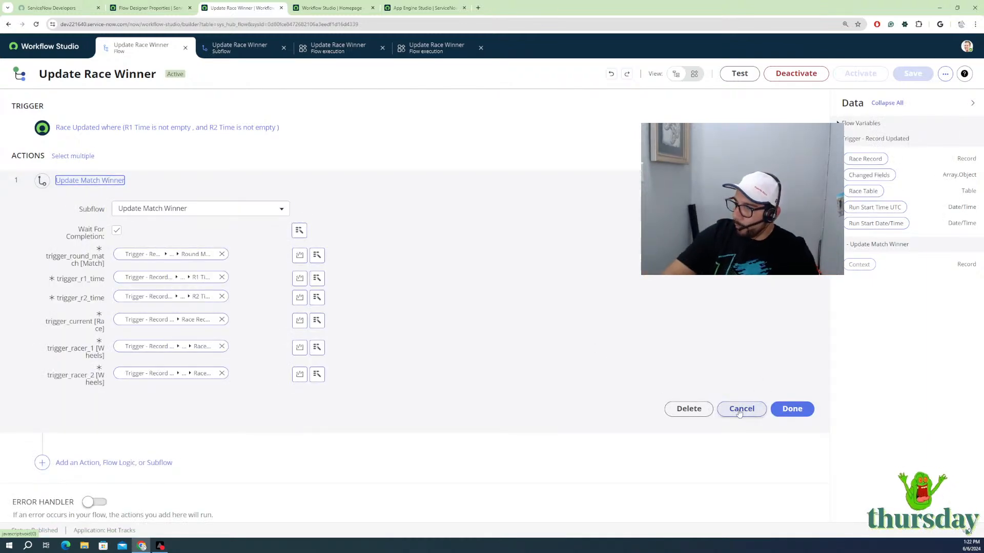
{"action": "left_click", "coordinate": [689, 409]}
{"action": "left_click", "coordinate": [571, 199]}
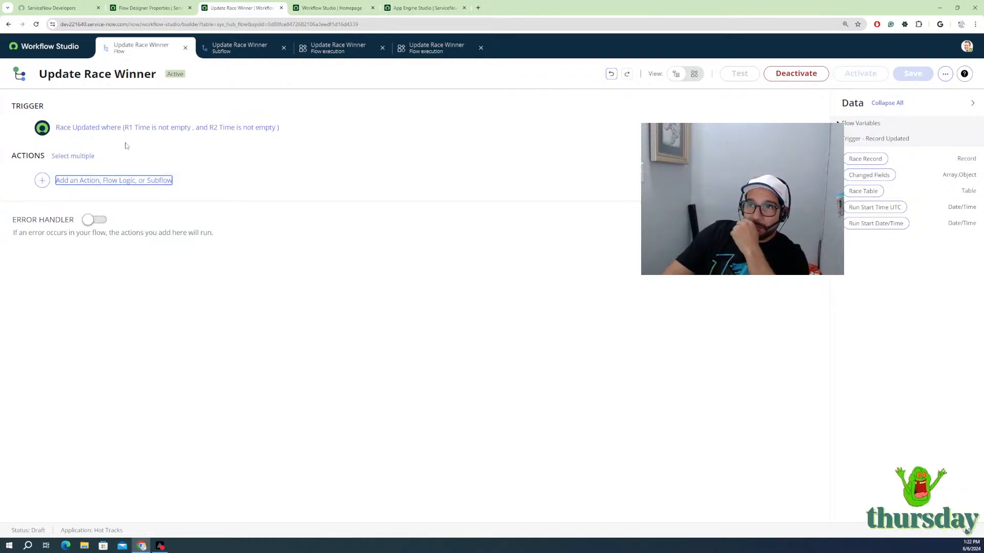
Step: In the Update Race Winner subflow, examine the table and conditions of the Look Up Match Record action
{"action": "left_click", "coordinate": [250, 49]}
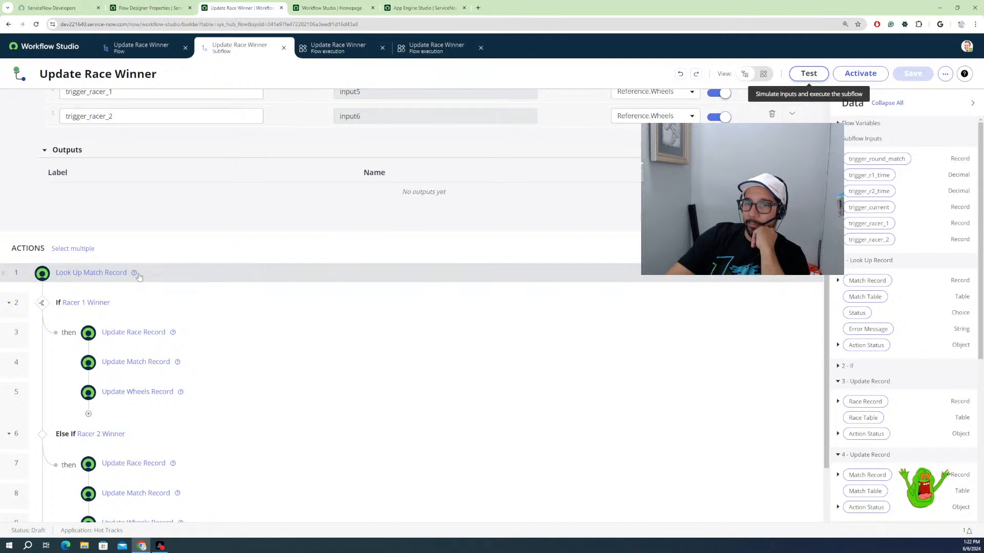
{"action": "scroll", "coordinate": [81, 293], "scroll_direction": "up", "scroll_amount": 2}
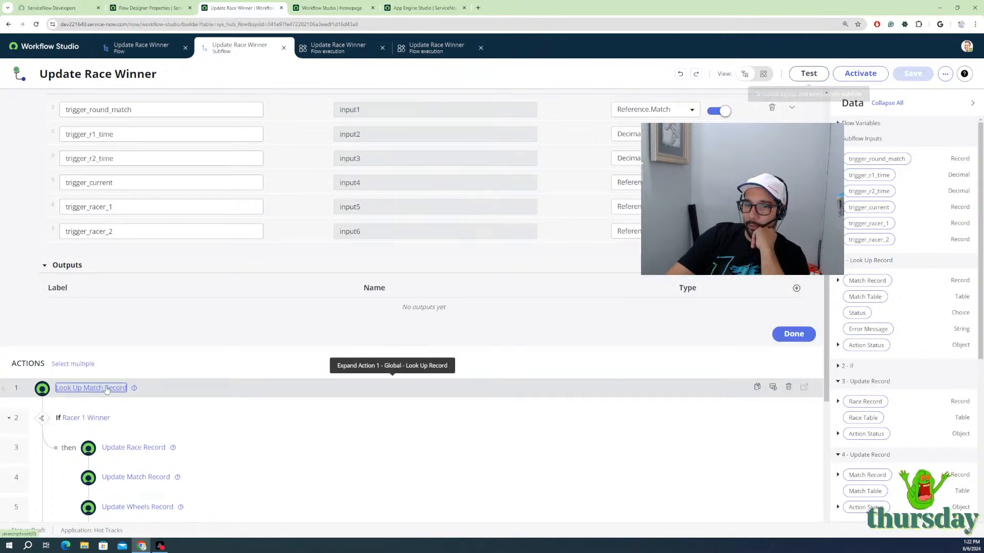
{"action": "left_click", "coordinate": [218, 399]}
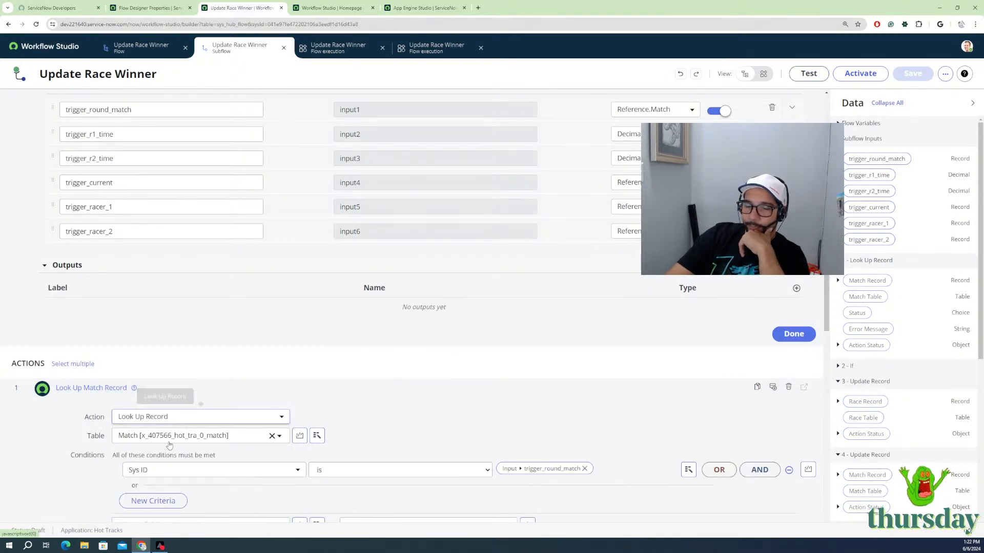
{"action": "scroll", "coordinate": [306, 455], "scroll_direction": "down", "scroll_amount": 1}
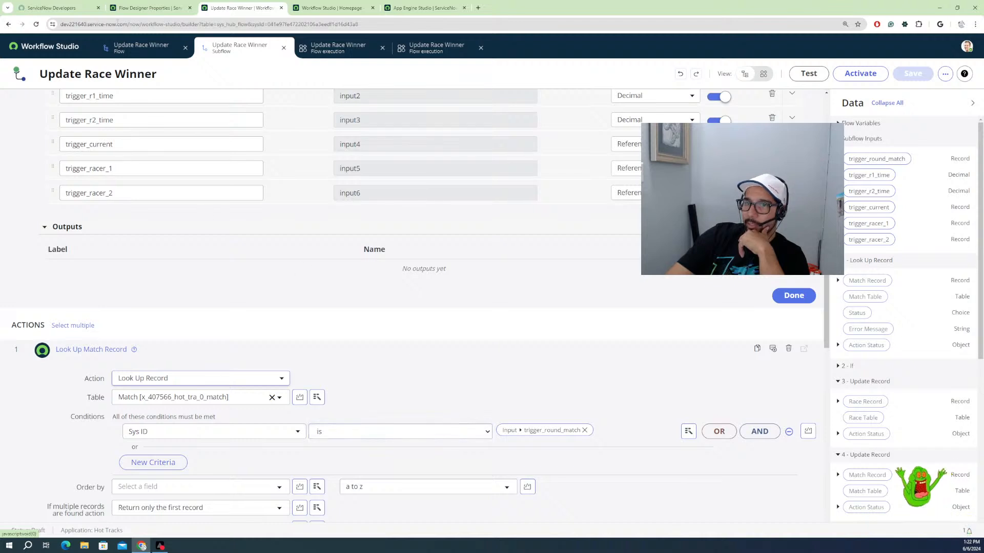
Step: Return to the Update Race Winner flow and add a Look Up Record action as its first action
{"action": "left_click", "coordinate": [164, 47]}
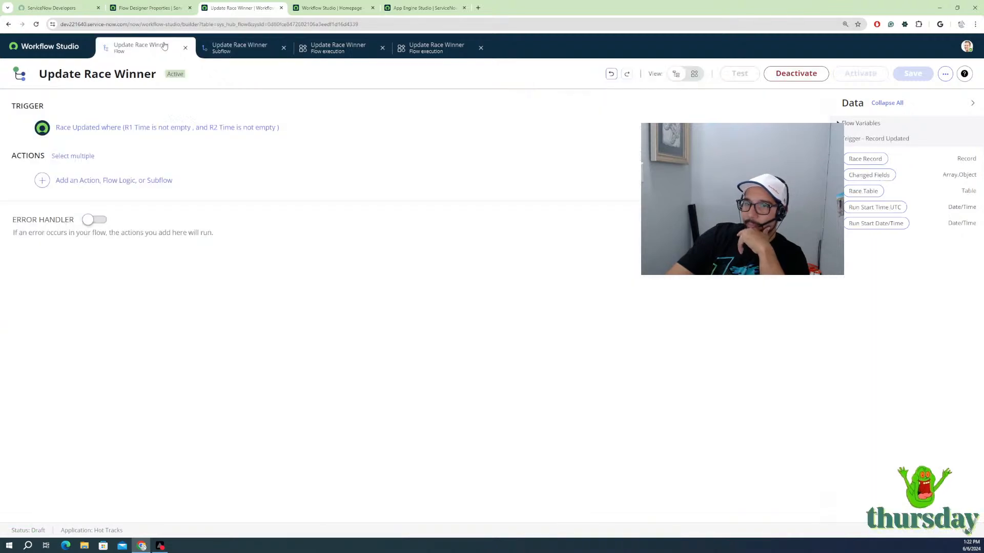
{"action": "left_click", "coordinate": [76, 180]}
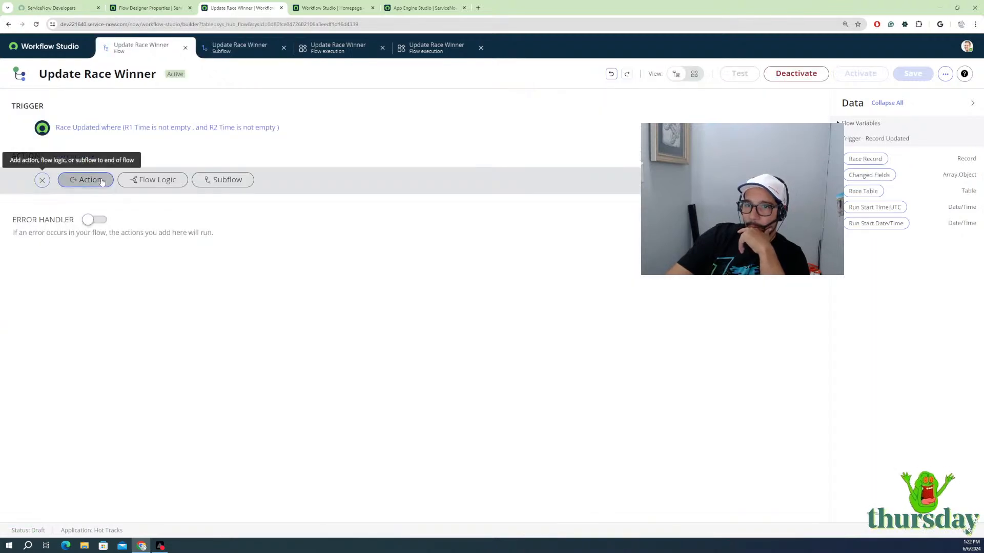
{"action": "left_click", "coordinate": [101, 181]}
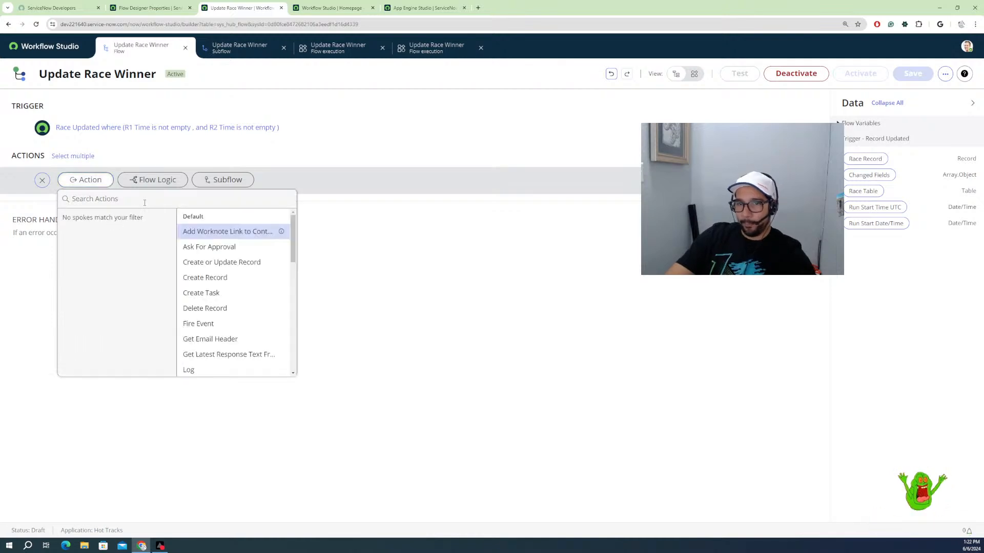
{"action": "type", "text": "look"}
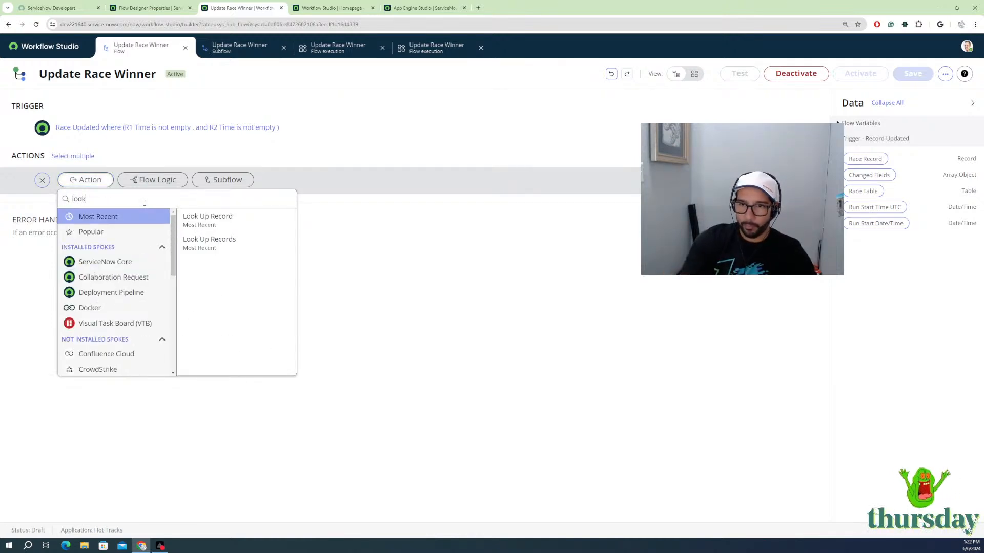
{"action": "left_click", "coordinate": [218, 221]}
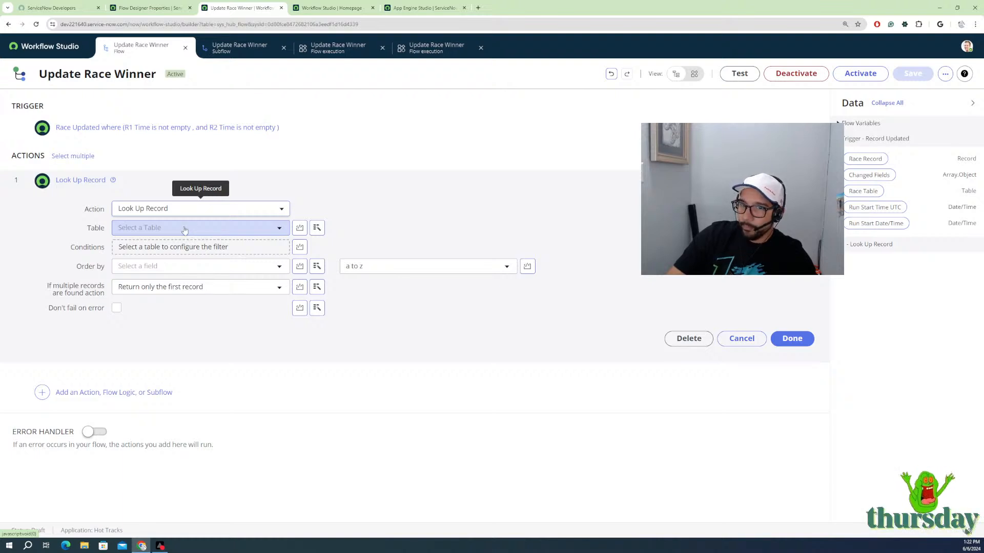
Step: Set the Look Up Record action's table to Match [x_407566_hot_tra_0_match]
{"action": "left_click", "coordinate": [185, 229]}
{"action": "type", "text": "ma"}
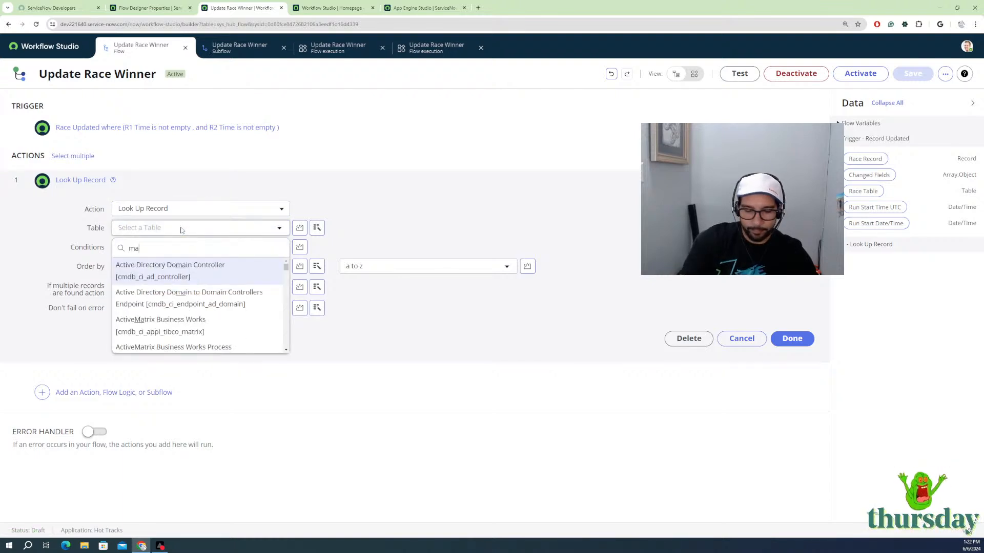
{"action": "type", "text": "tch"}
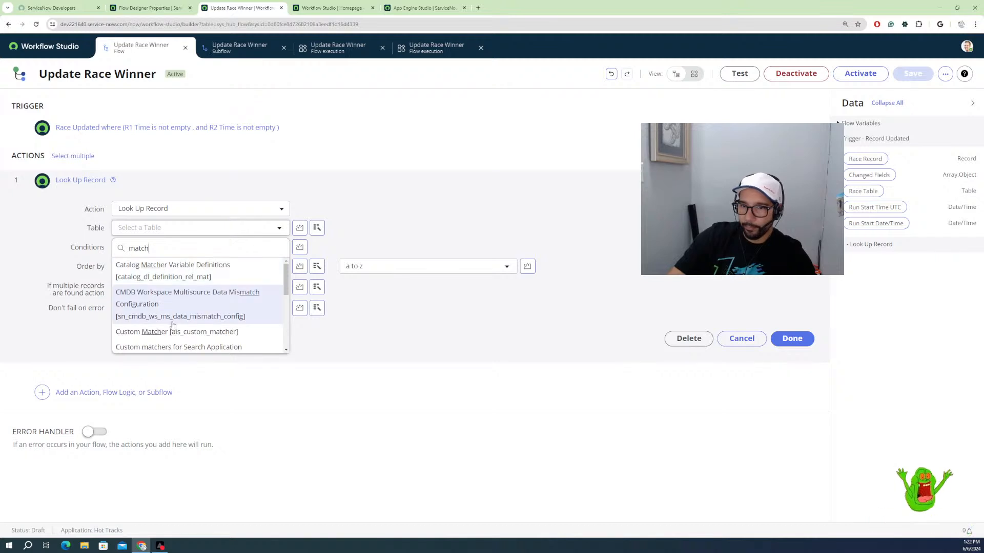
{"action": "scroll", "coordinate": [173, 325], "scroll_direction": "down", "scroll_amount": 3}
{"action": "left_click", "coordinate": [174, 326]}
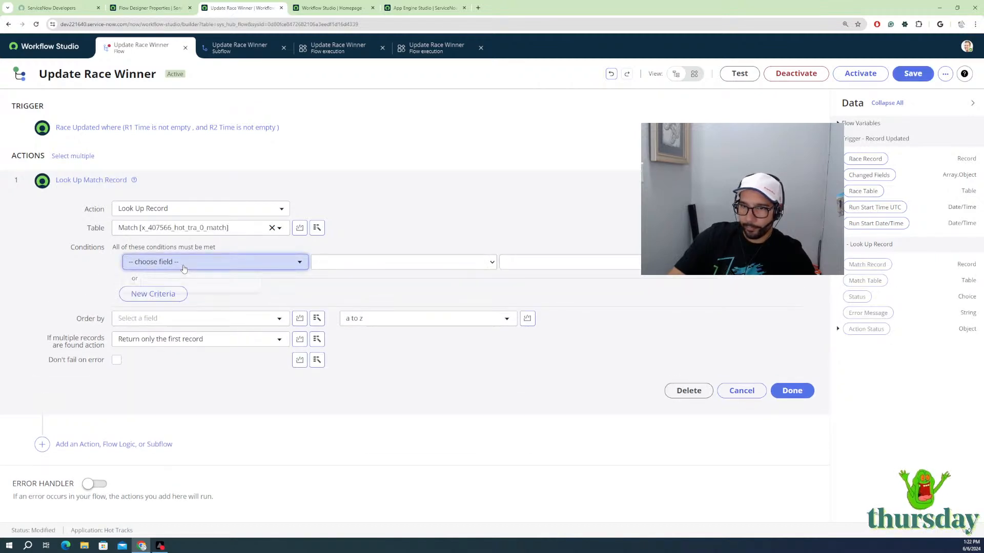
Step: Set the lookup condition to Sys ID is the trigger race record's Round Match, and finish the action
{"action": "left_click", "coordinate": [184, 269]}
{"action": "type", "text": "sys"}
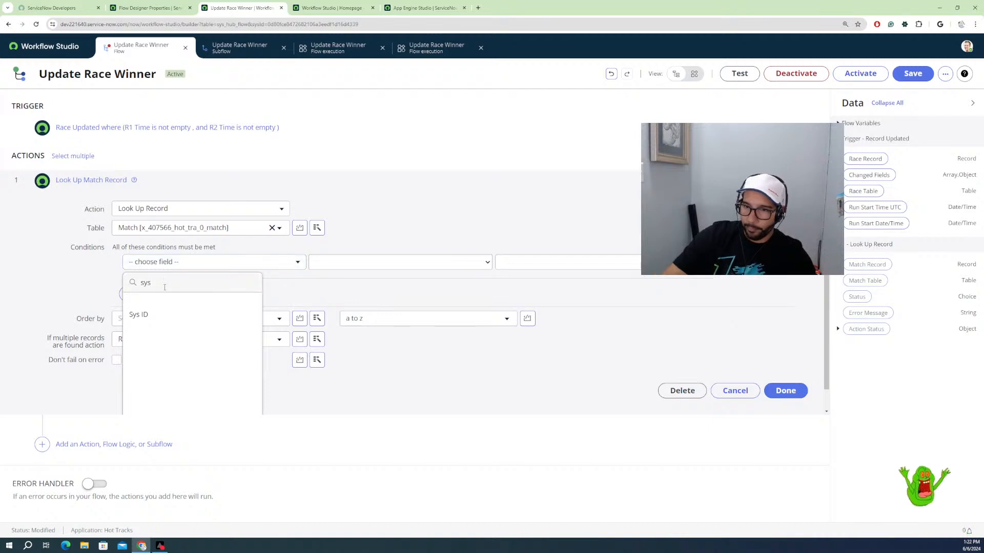
{"action": "left_click", "coordinate": [149, 315]}
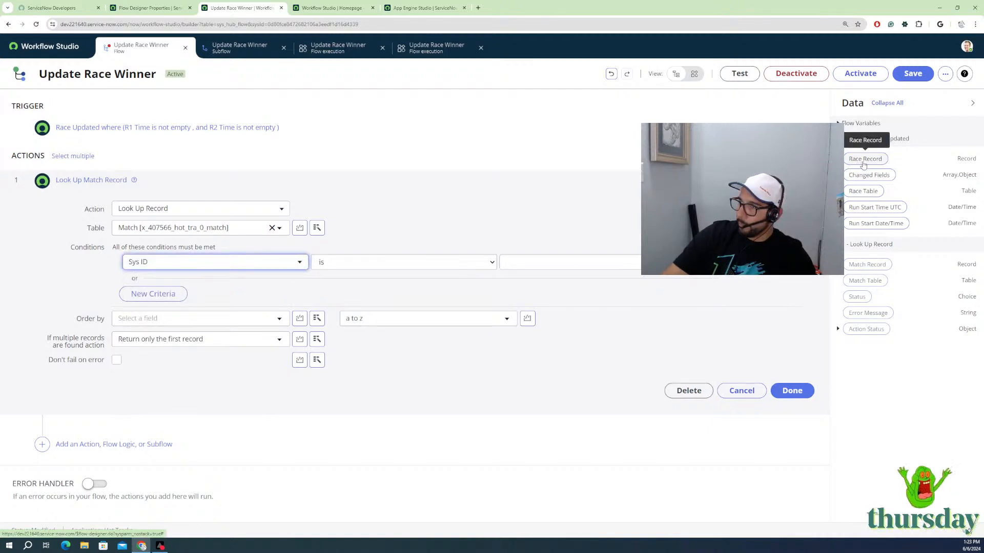
{"action": "left_click", "coordinate": [865, 159]}
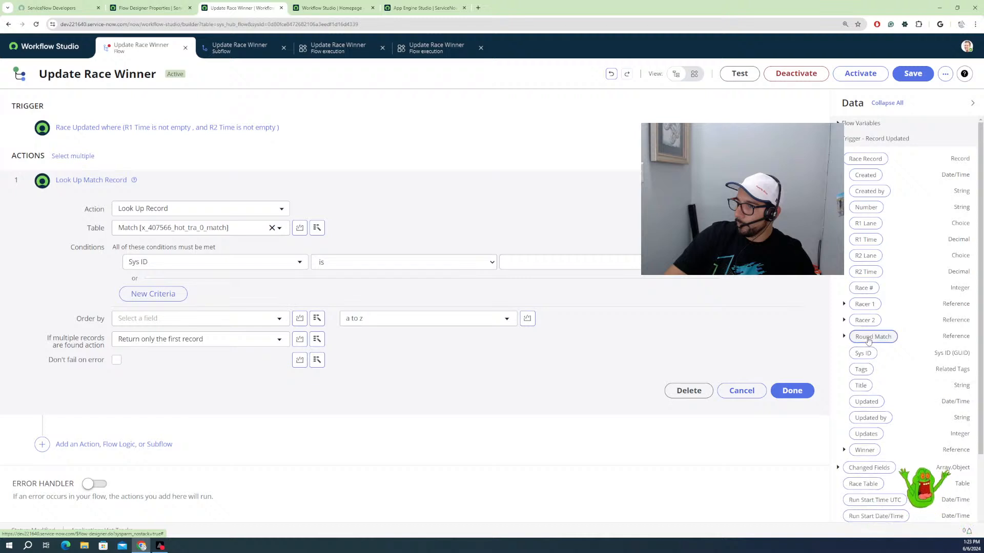
{"action": "left_click_drag", "start_coordinate": [872, 336], "coordinate": [547, 269]}
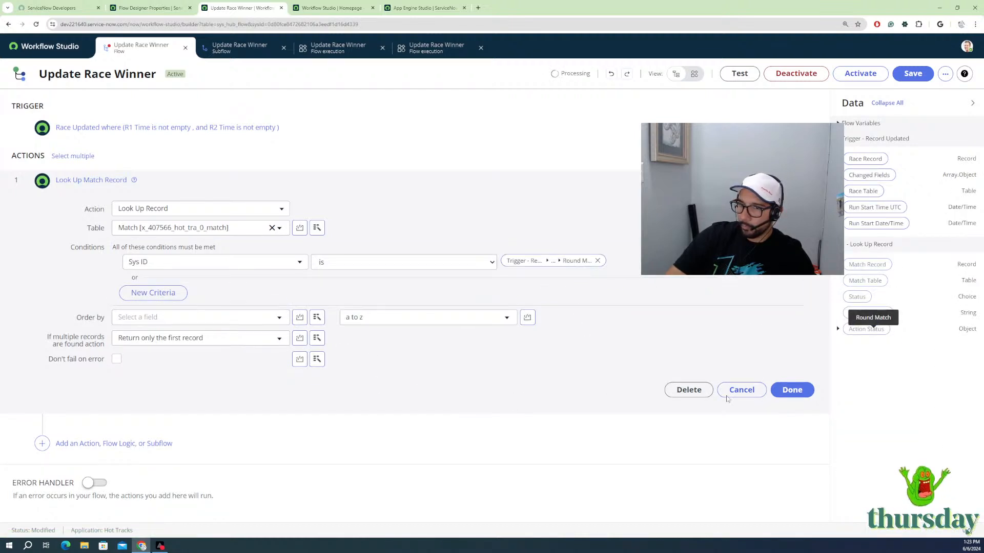
{"action": "left_click", "coordinate": [791, 390]}
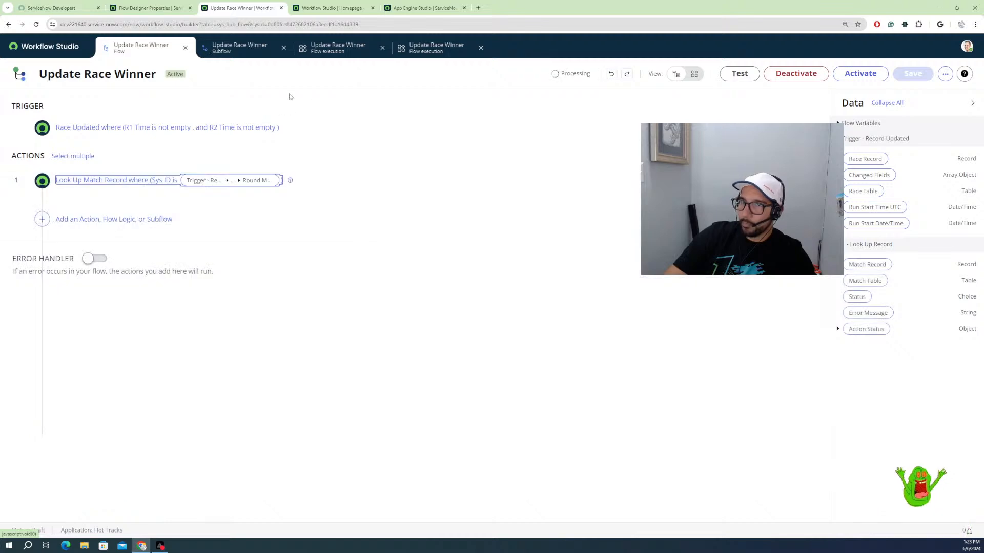
Step: Examine the Racer 1 Winner condition of the If step in the Update Race Winner subflow
{"action": "left_click", "coordinate": [259, 48]}
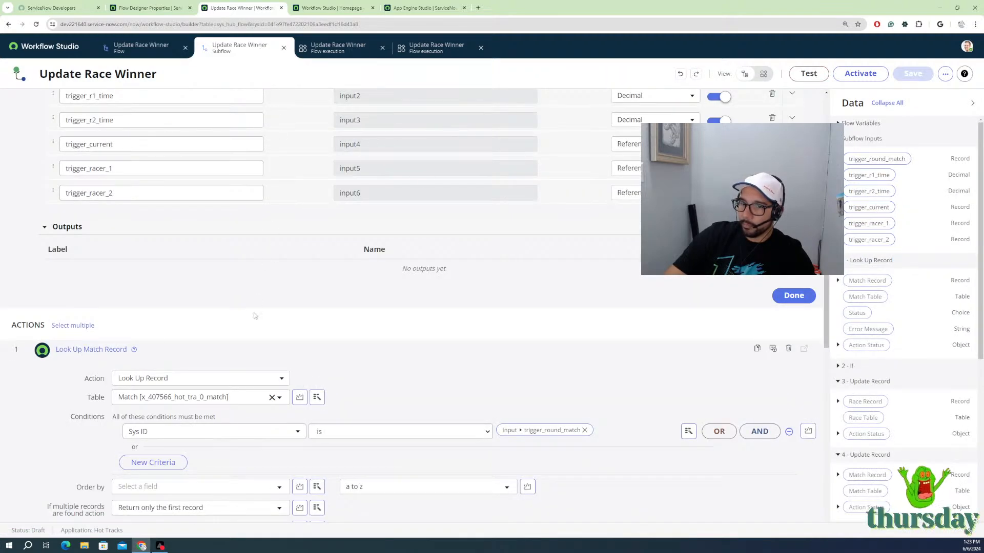
{"action": "scroll", "coordinate": [274, 406], "scroll_direction": "down", "scroll_amount": 6}
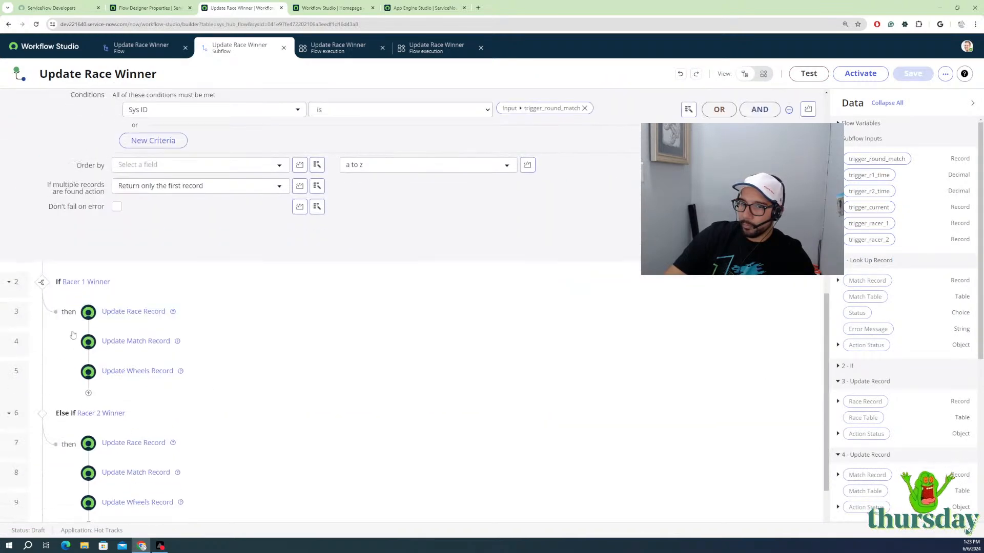
{"action": "left_click", "coordinate": [124, 301]}
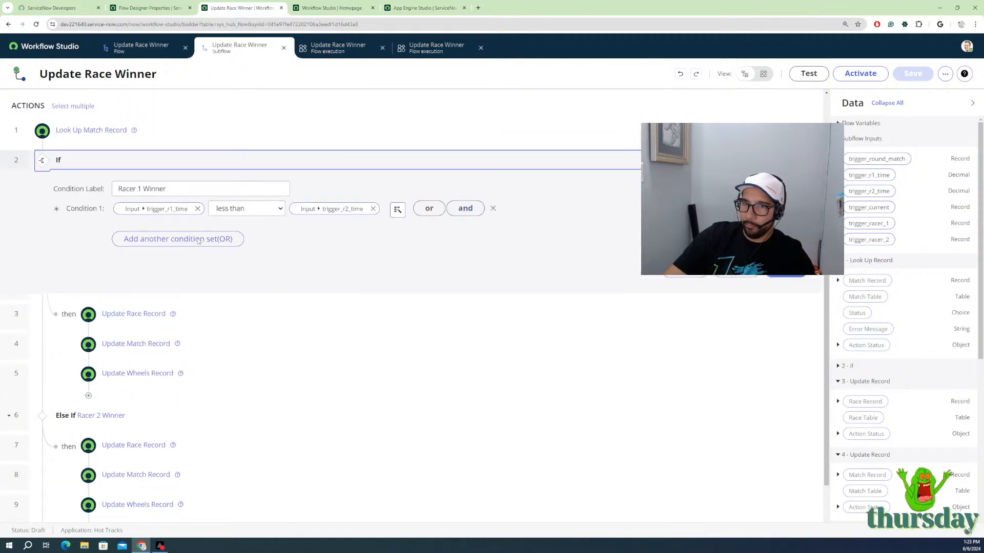
{"action": "scroll", "coordinate": [198, 241], "scroll_direction": "up", "scroll_amount": 1}
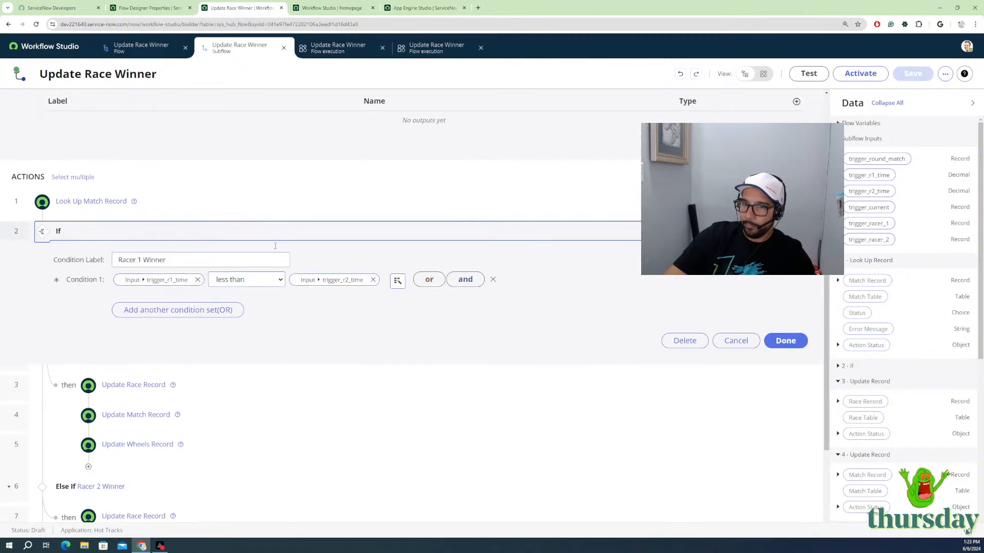
Step: Return to the flow and add an If flow logic after the match lookup, labelled "If Winner 1"
{"action": "left_click", "coordinate": [165, 50]}
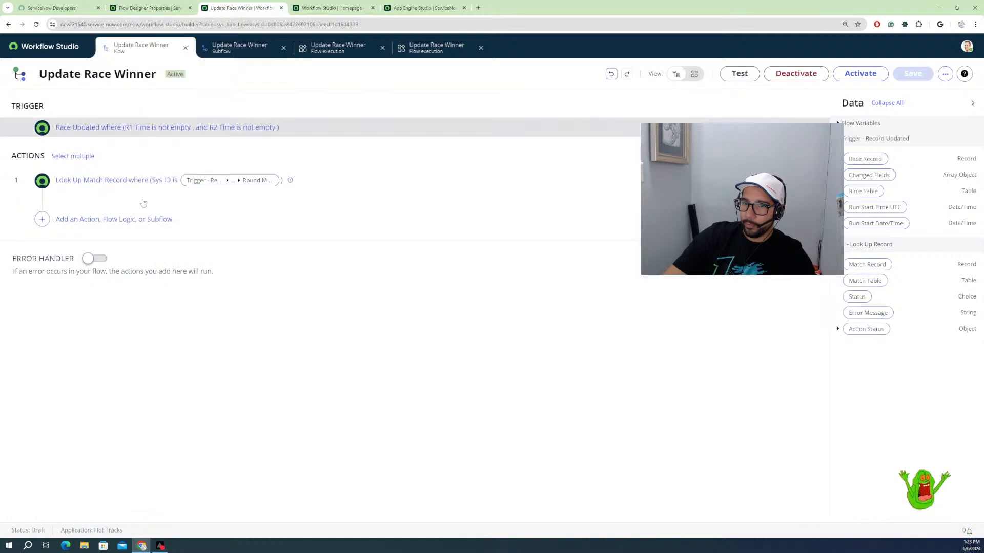
{"action": "left_click", "coordinate": [66, 220]}
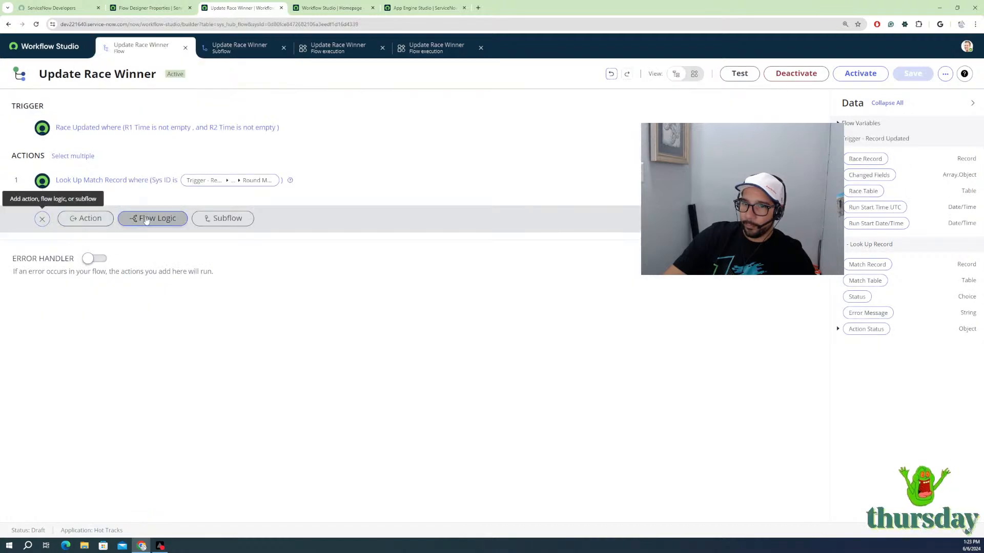
{"action": "left_click", "coordinate": [153, 219]}
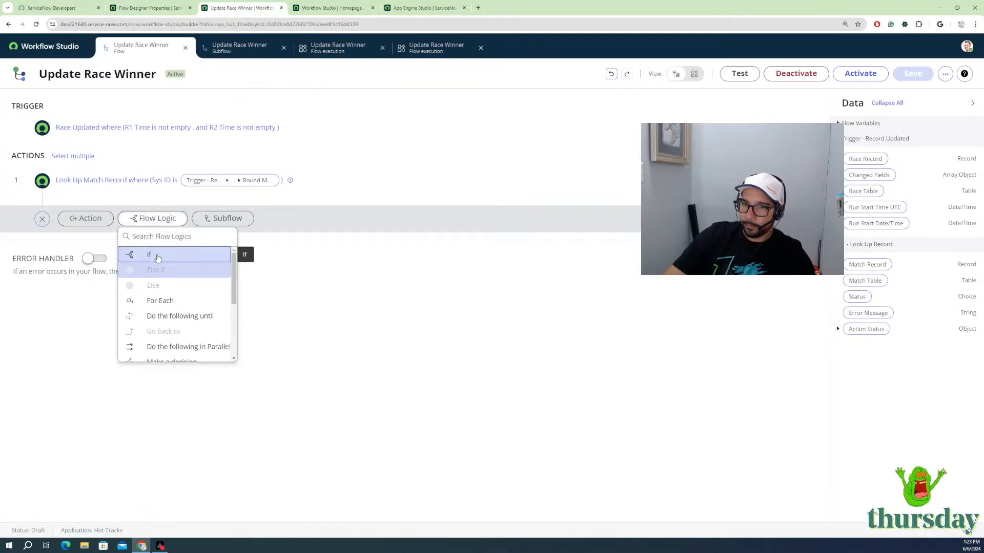
{"action": "left_click", "coordinate": [155, 256]}
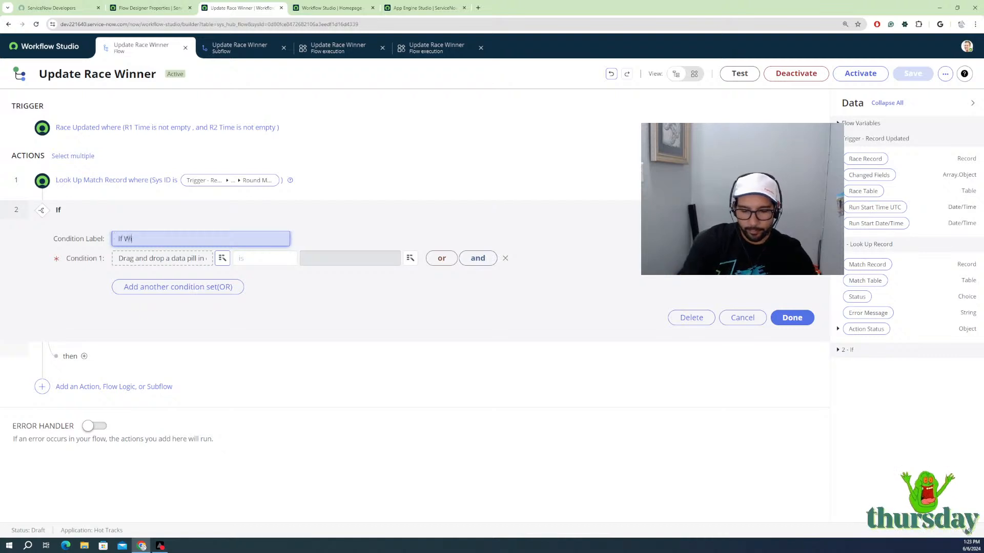
{"action": "left_click", "coordinate": [130, 238]}
{"action": "type", "text": "If Winner 1"}
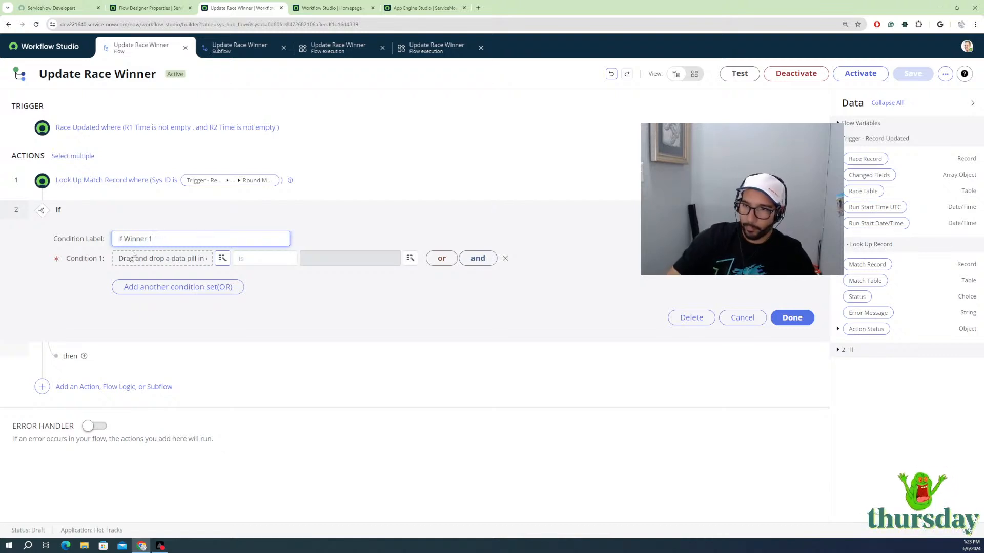
Step: Set the If Winner 1 condition to the trigger race record's R1 Time less than its R2 Time, and finish the If step
{"action": "left_click", "coordinate": [141, 256]}
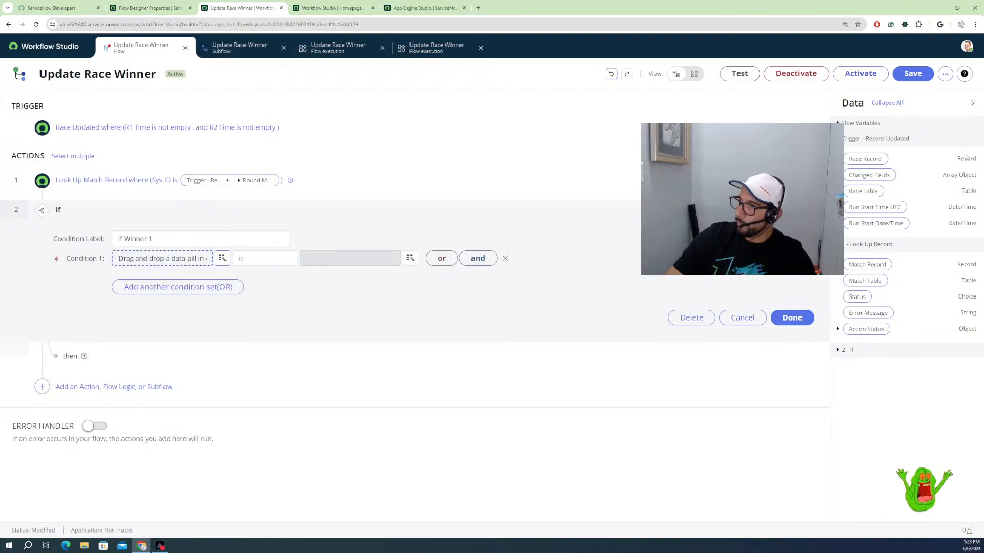
{"action": "left_click", "coordinate": [839, 159]}
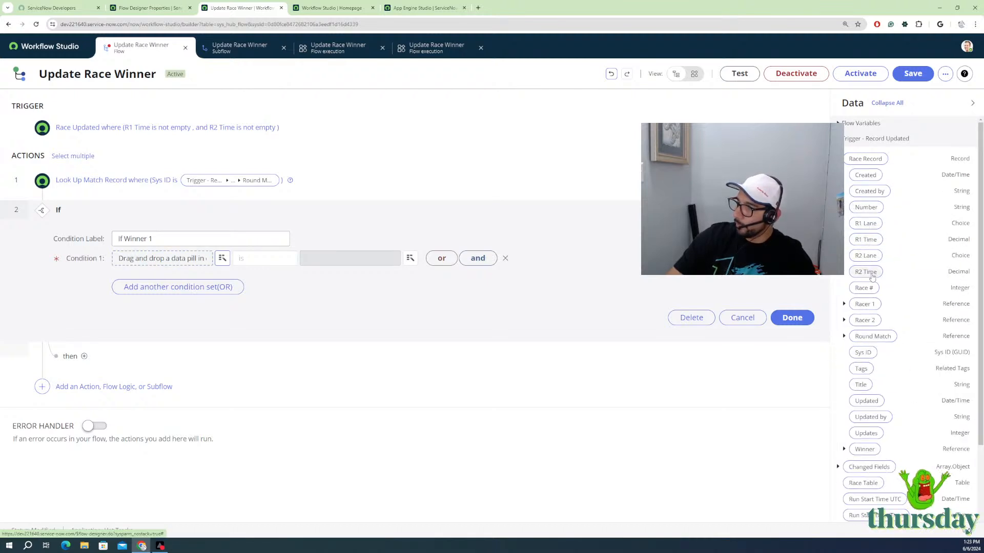
{"action": "left_click_drag", "start_coordinate": [866, 240], "coordinate": [174, 263]}
{"action": "left_click_drag", "start_coordinate": [258, 270], "coordinate": [164, 259]}
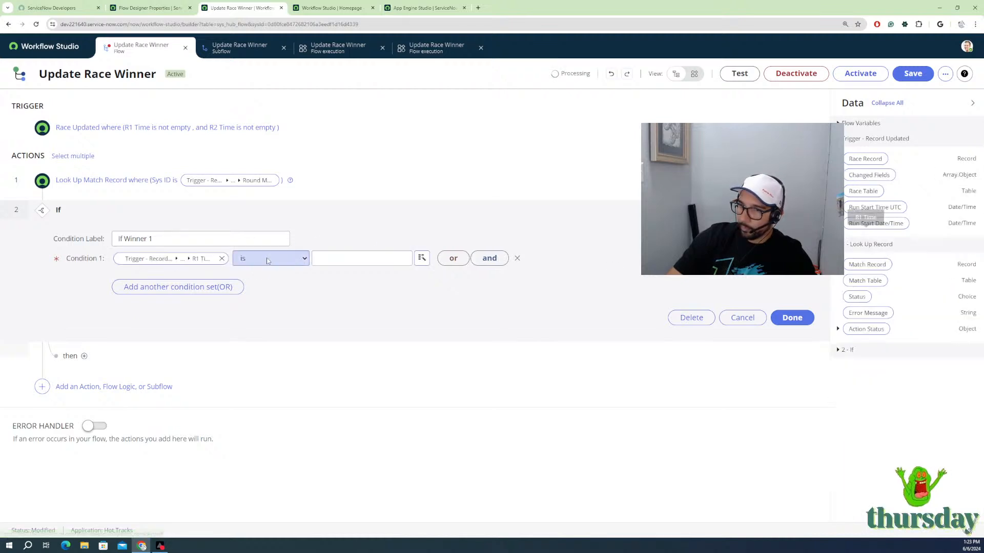
{"action": "left_click", "coordinate": [271, 258]}
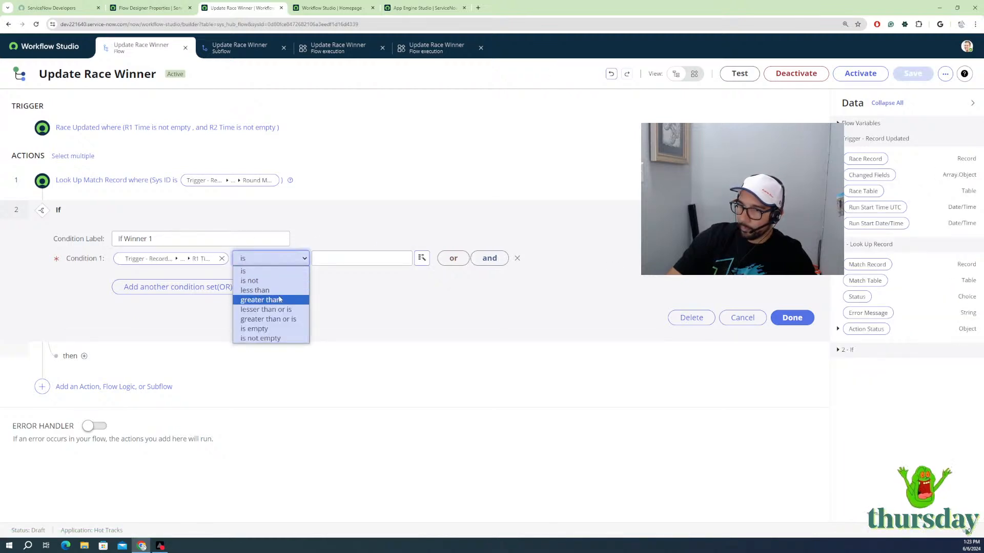
{"action": "left_click", "coordinate": [272, 291]}
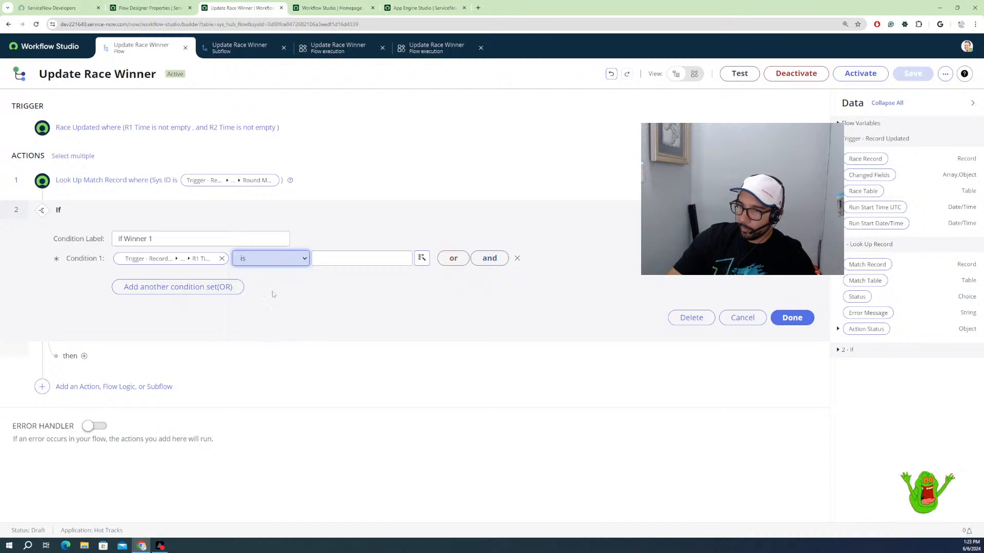
{"action": "left_click", "coordinate": [837, 158]}
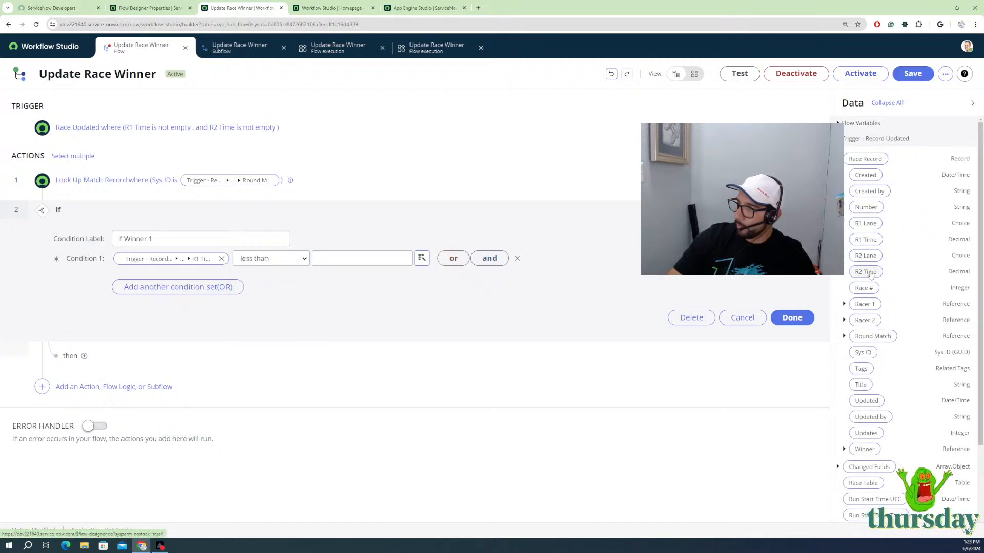
{"action": "left_click_drag", "start_coordinate": [871, 268], "coordinate": [380, 261]}
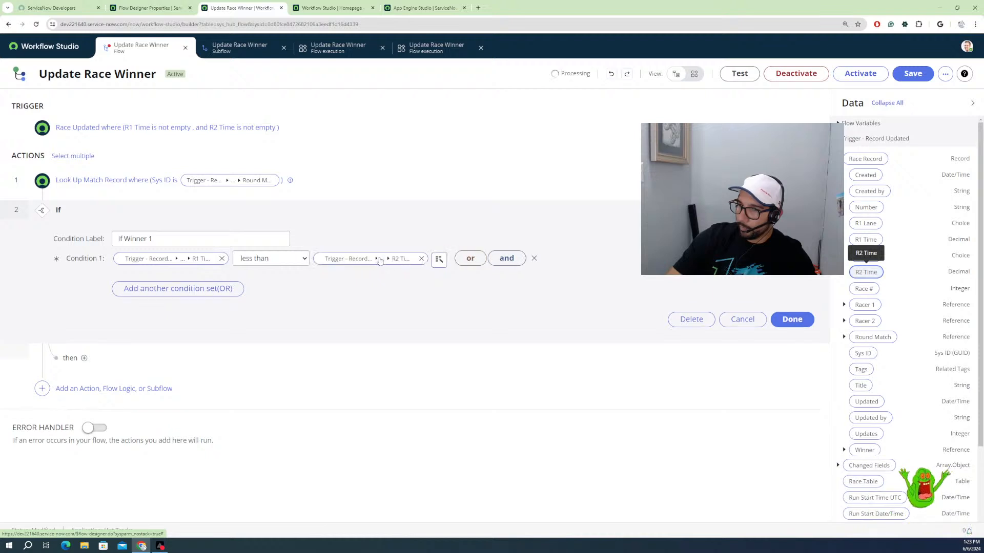
{"action": "left_click", "coordinate": [796, 326]}
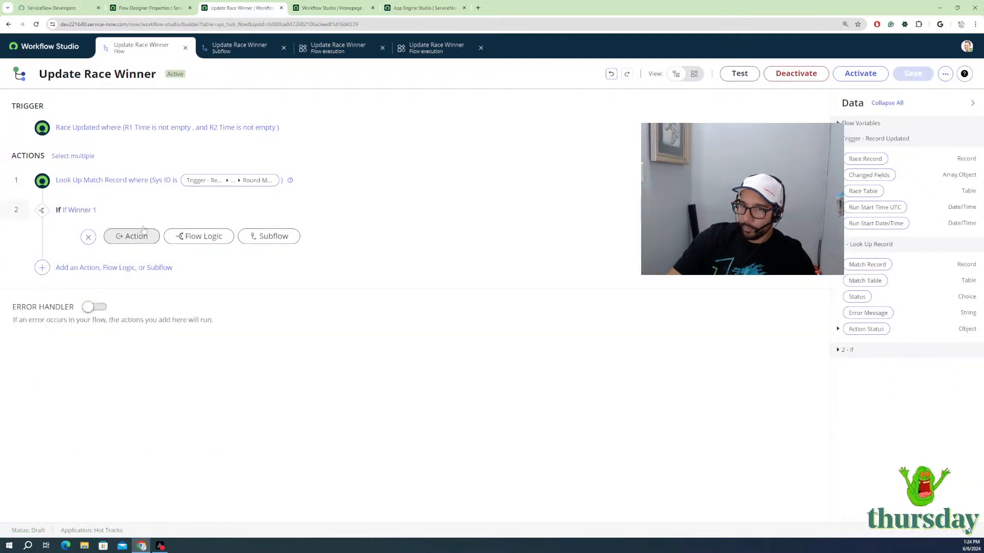
Step: Using the subflow's Update Race Record action as reference, add an Update Record action under If Winner 1 for the trigger's Race Record
{"action": "left_click", "coordinate": [257, 53]}
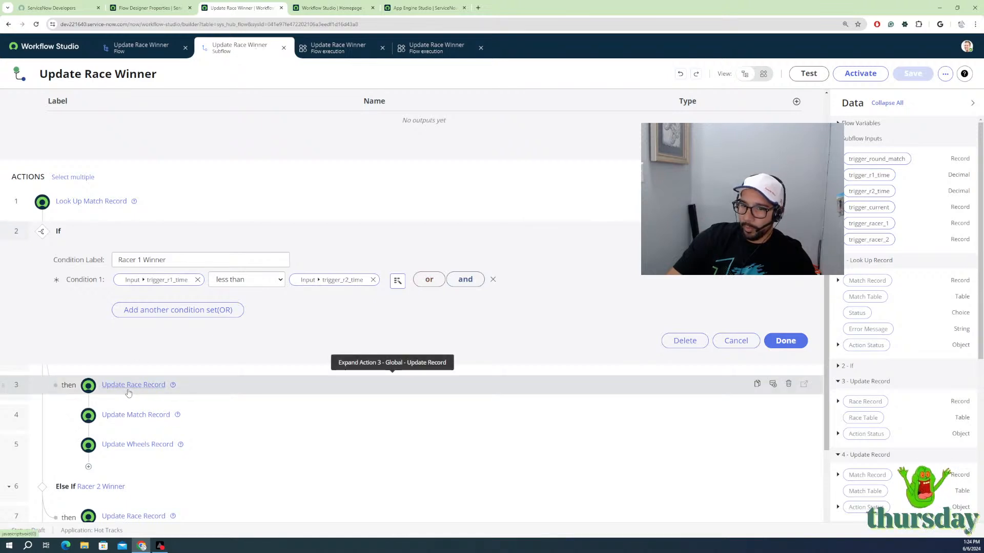
{"action": "left_click", "coordinate": [134, 385]}
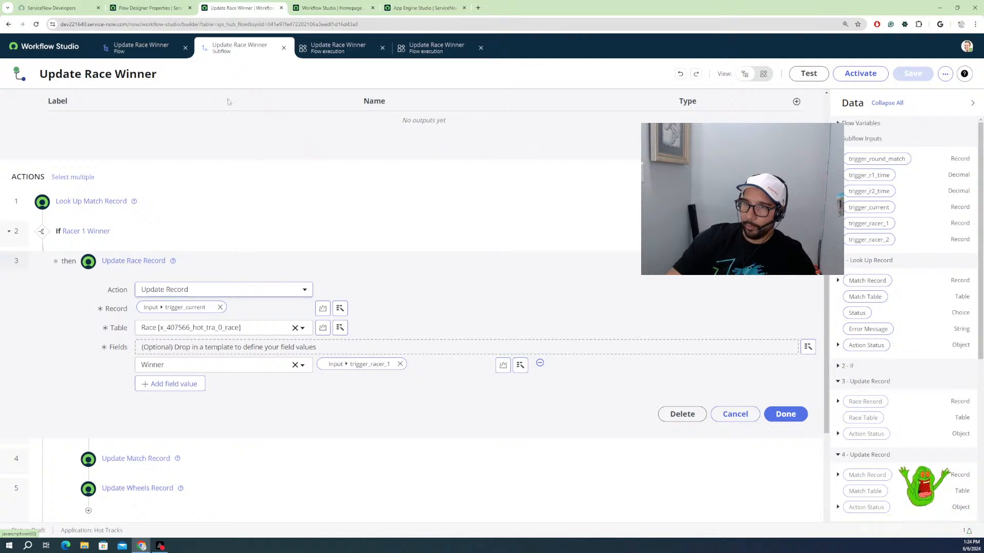
{"action": "left_click", "coordinate": [158, 54]}
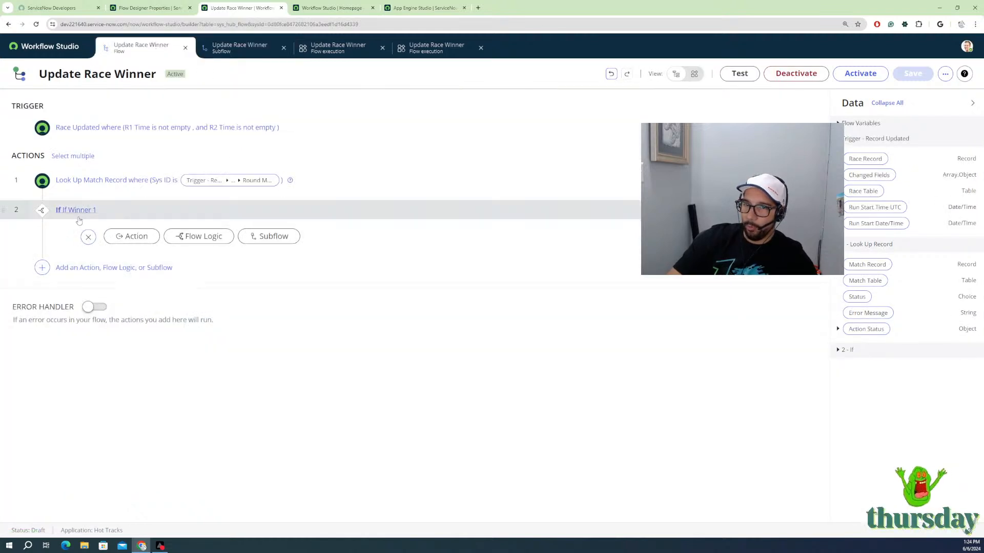
{"action": "left_click", "coordinate": [137, 237]}
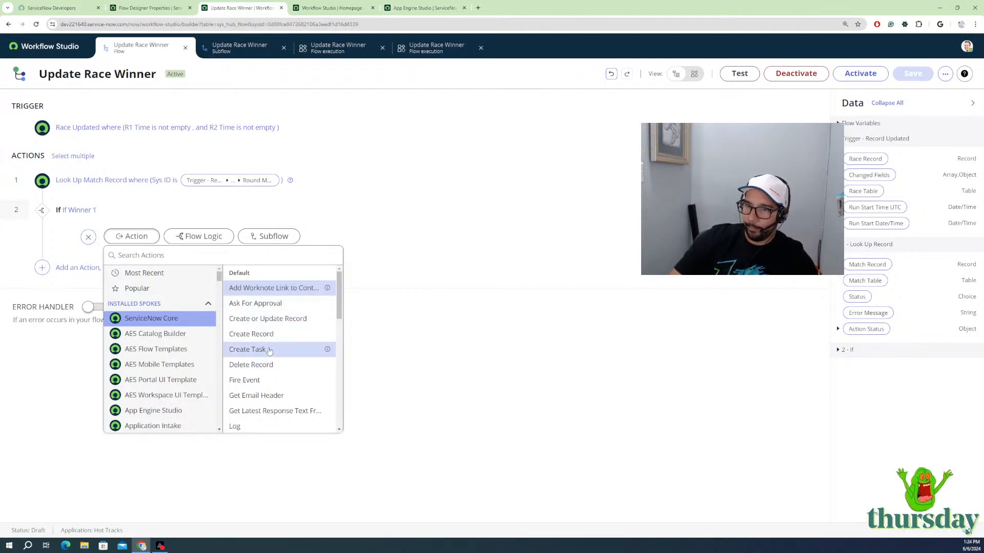
{"action": "scroll", "coordinate": [254, 392], "scroll_direction": "down", "scroll_amount": 5}
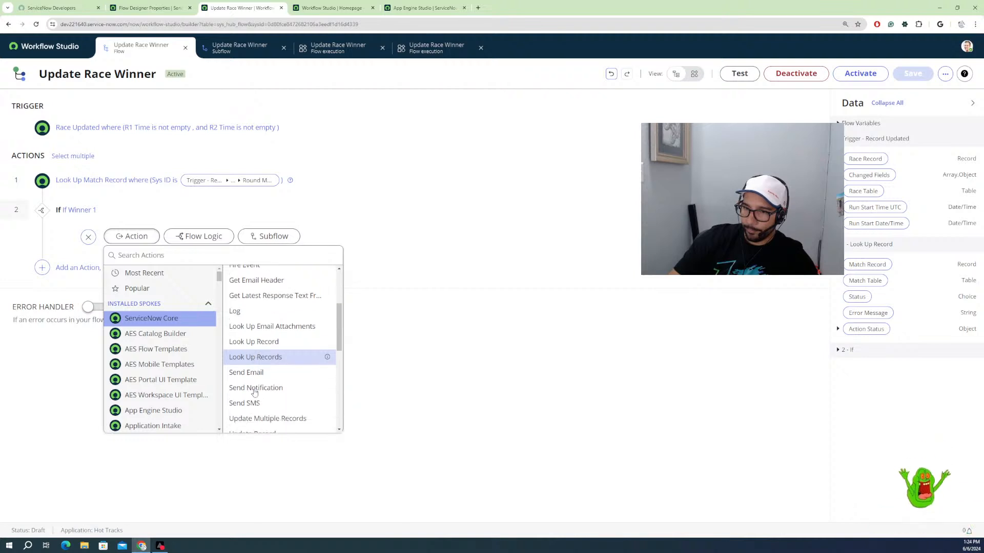
{"action": "left_click", "coordinate": [248, 318]}
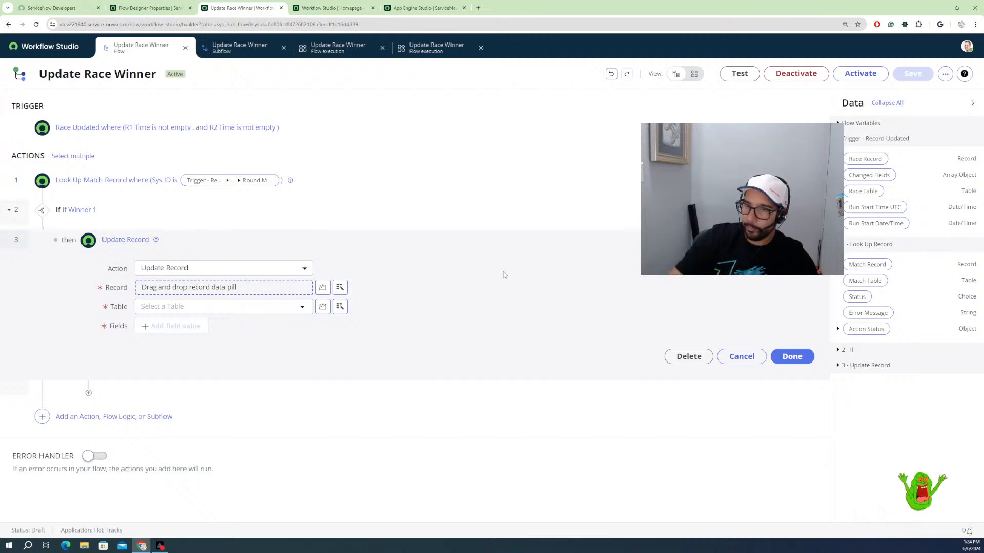
{"action": "left_click_drag", "start_coordinate": [859, 163], "coordinate": [251, 290]}
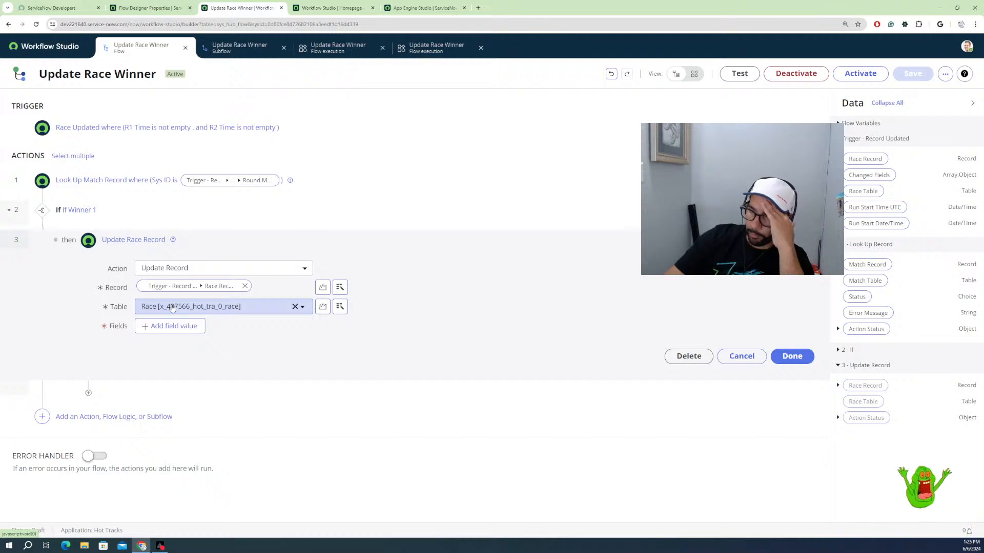
Step: Add a field value row to the race update, and close the two Update Race Winner flow execution tabs
{"action": "left_click", "coordinate": [165, 328]}
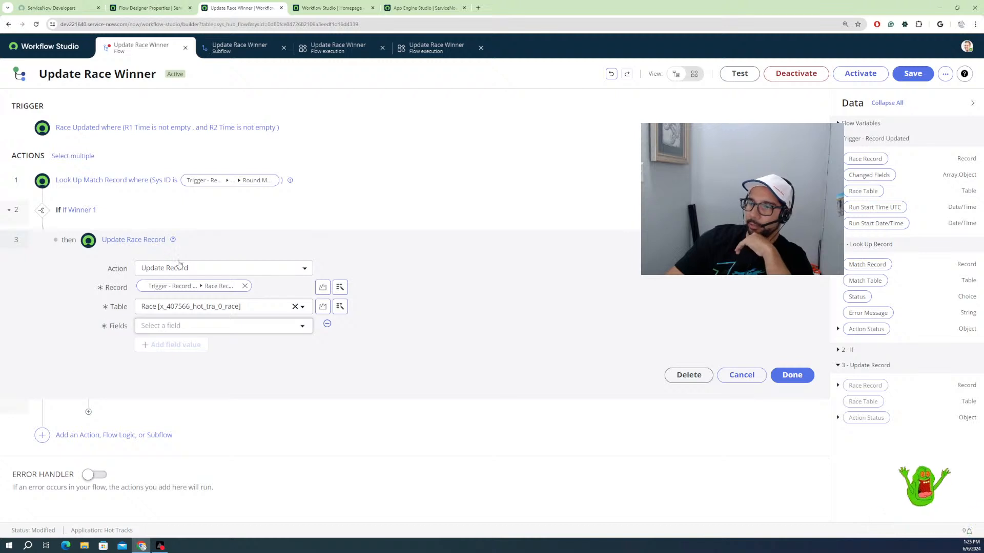
{"action": "left_click", "coordinate": [214, 331]}
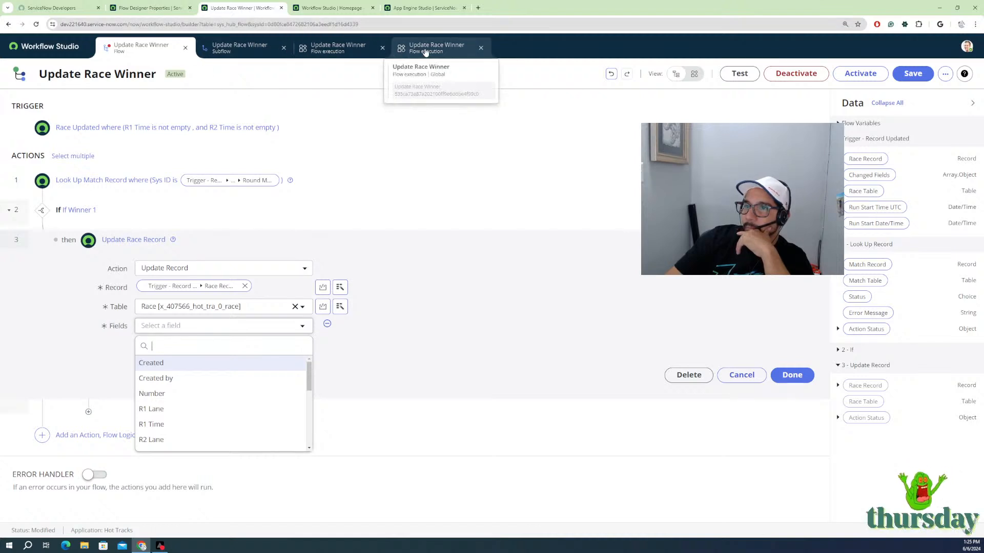
{"action": "left_click", "coordinate": [384, 48]}
{"action": "left_click", "coordinate": [384, 48]}
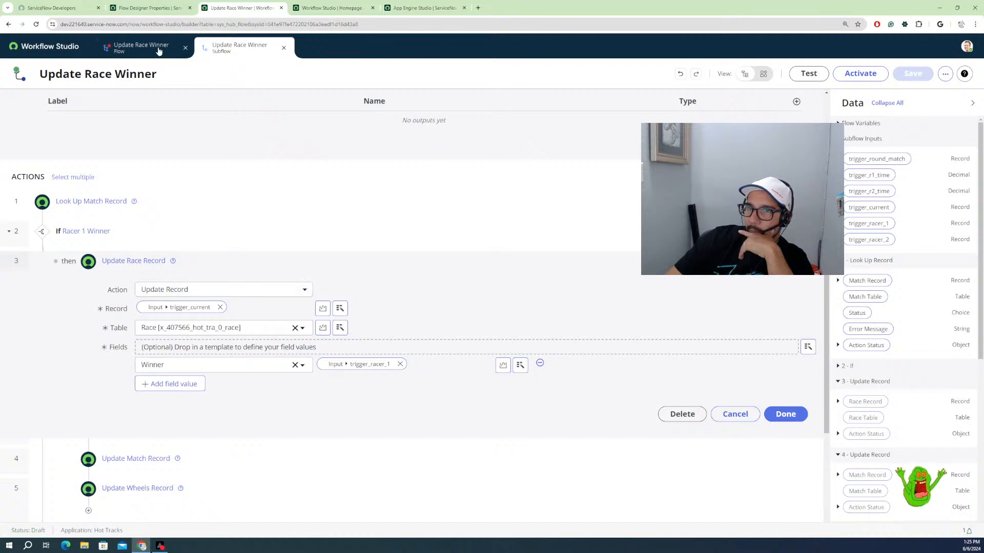
{"action": "left_click", "coordinate": [141, 48]}
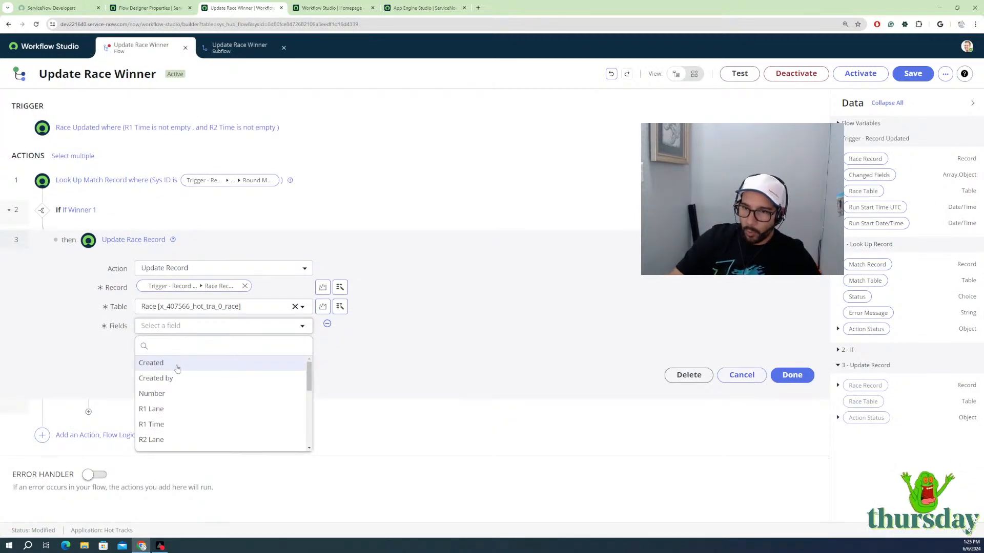
Step: Set the race update's Winner field to the trigger race record's Racer 1, and finish the action
{"action": "left_click", "coordinate": [177, 333]}
{"action": "left_click", "coordinate": [178, 330]}
{"action": "type", "text": "winn"}
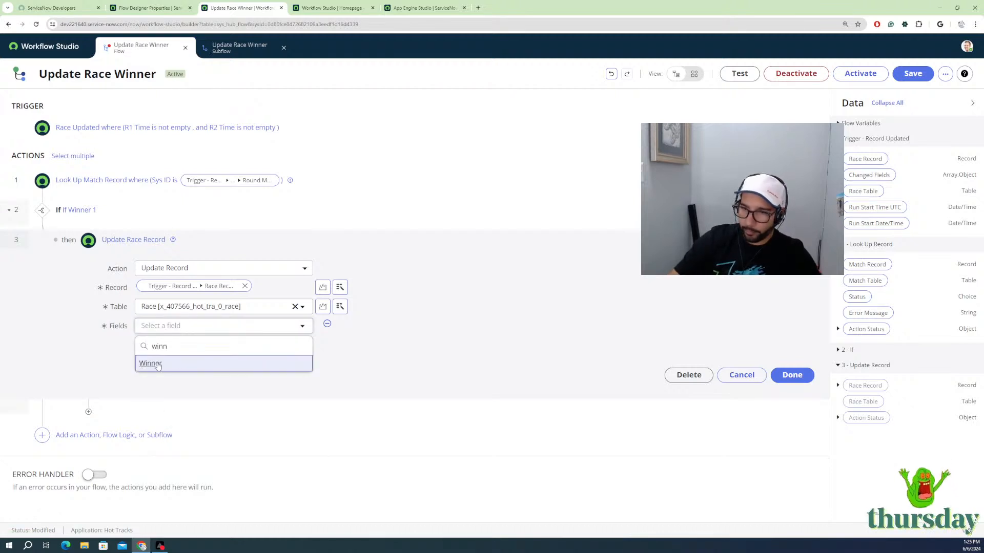
{"action": "left_click", "coordinate": [205, 363]}
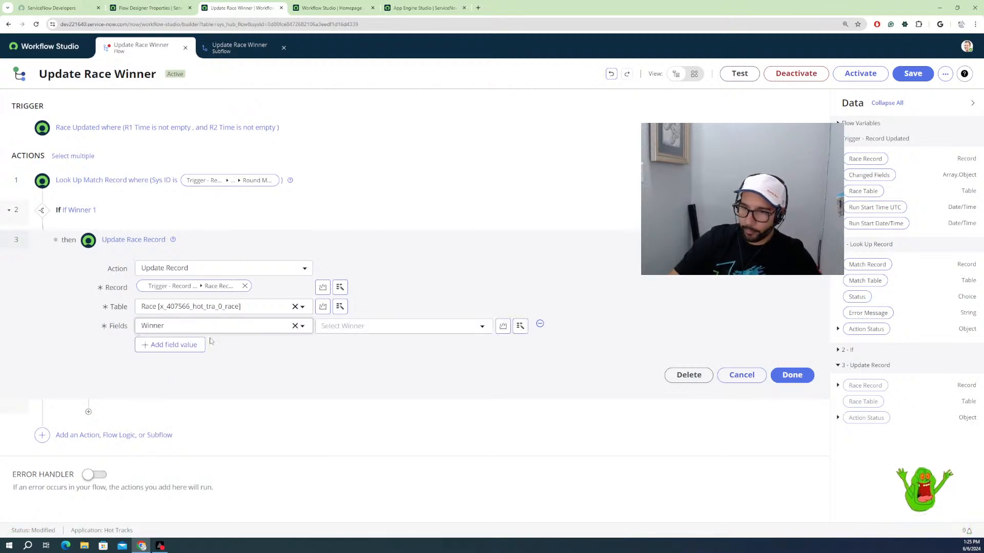
{"action": "left_click", "coordinate": [346, 327]}
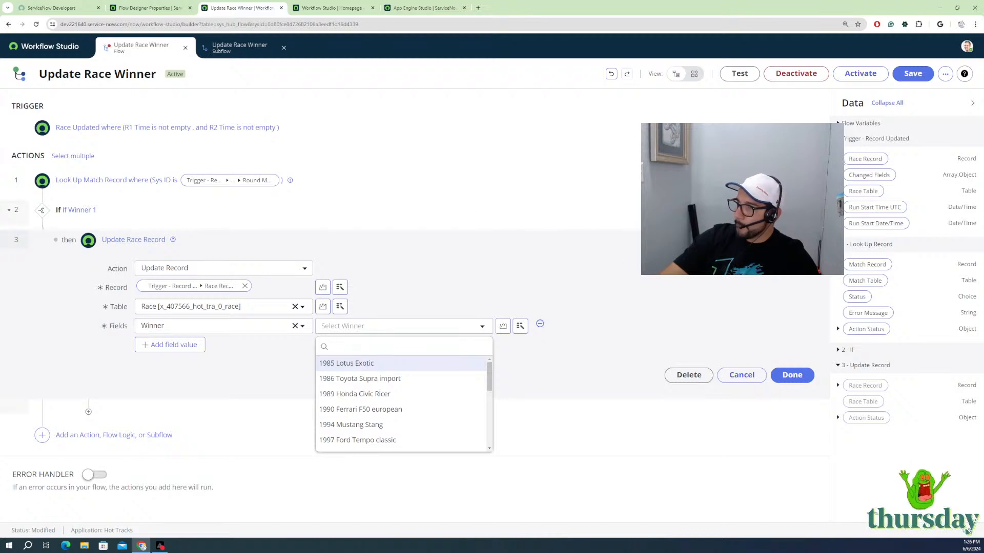
{"action": "left_click", "coordinate": [838, 158]}
{"action": "left_click", "coordinate": [837, 158]}
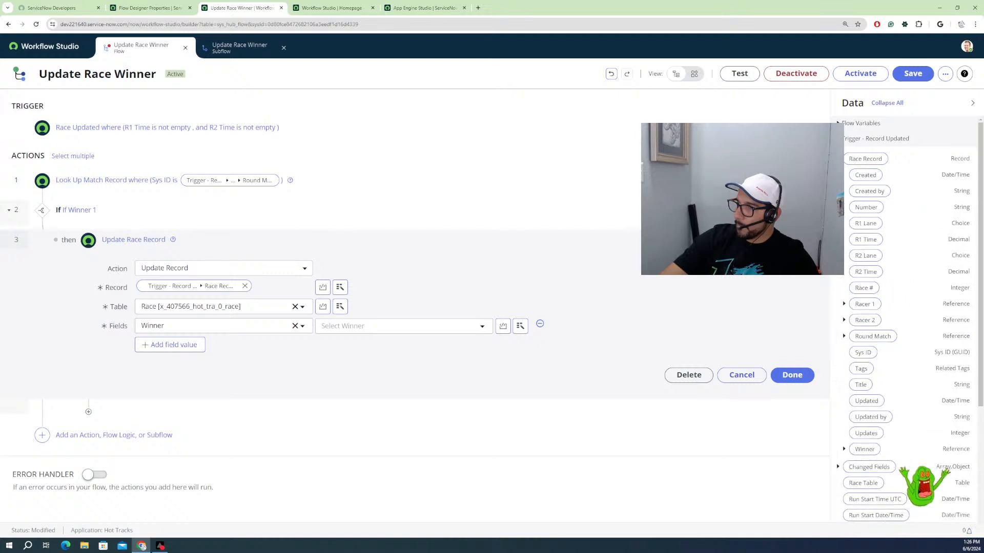
{"action": "left_click_drag", "start_coordinate": [865, 305], "coordinate": [426, 330]}
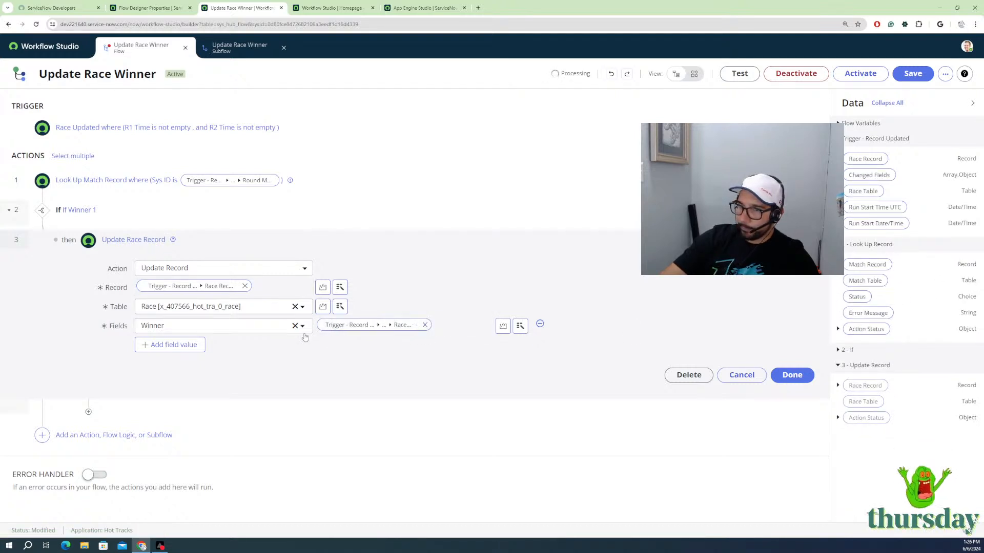
{"action": "left_click", "coordinate": [788, 375]}
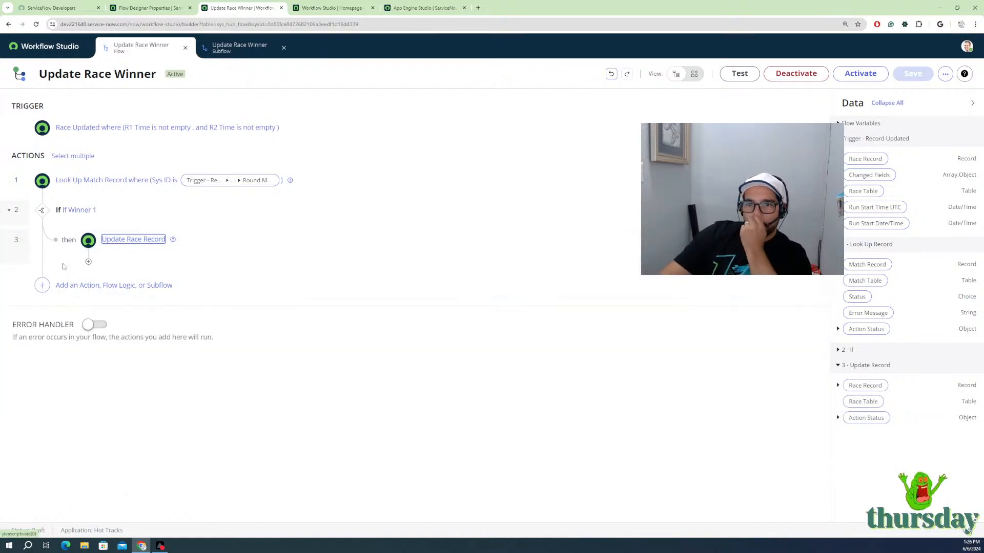
Step: Using the subflow's Update Match Record action as reference, add an Update Record action after the race update for the looked-up Match Record
{"action": "left_click", "coordinate": [87, 264]}
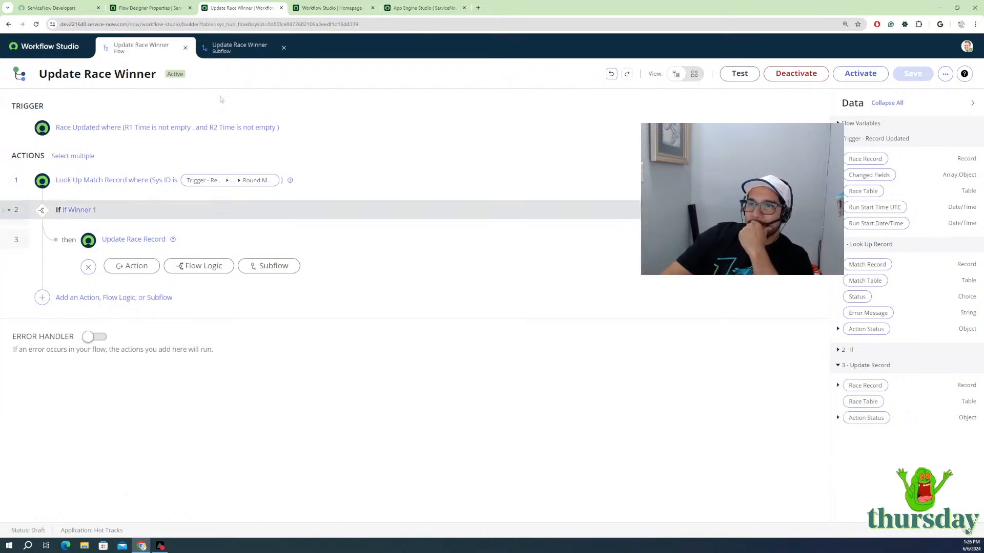
{"action": "left_click", "coordinate": [236, 50]}
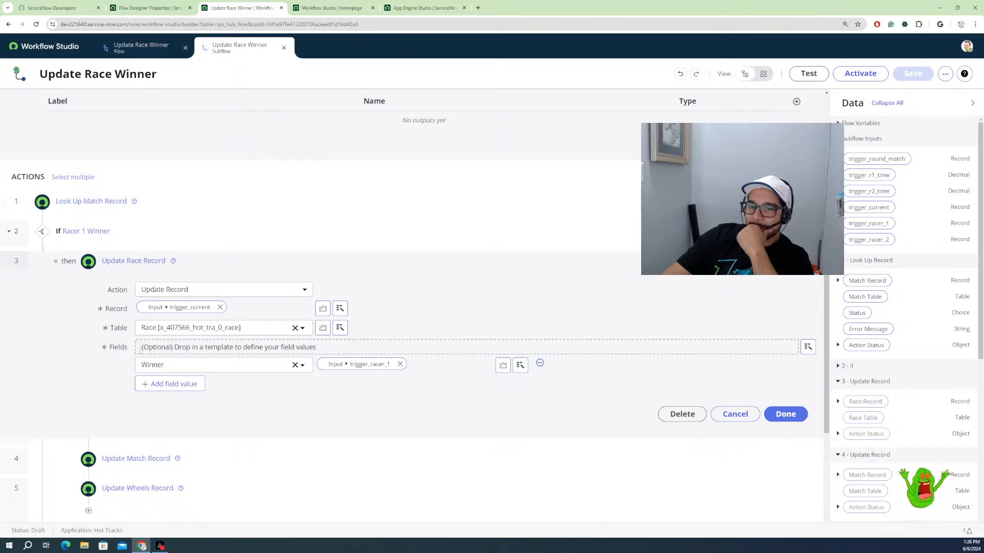
{"action": "left_click", "coordinate": [144, 461]}
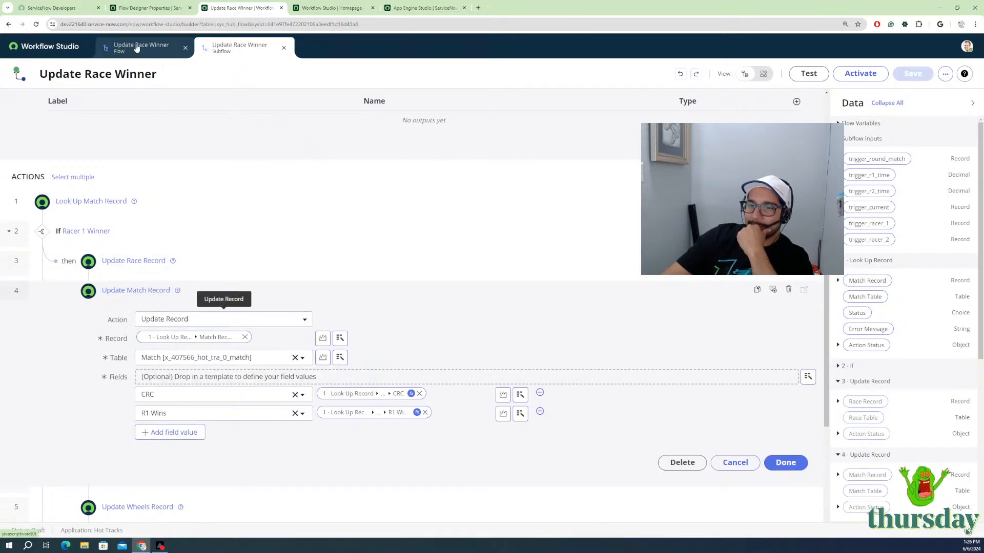
{"action": "left_click", "coordinate": [136, 48]}
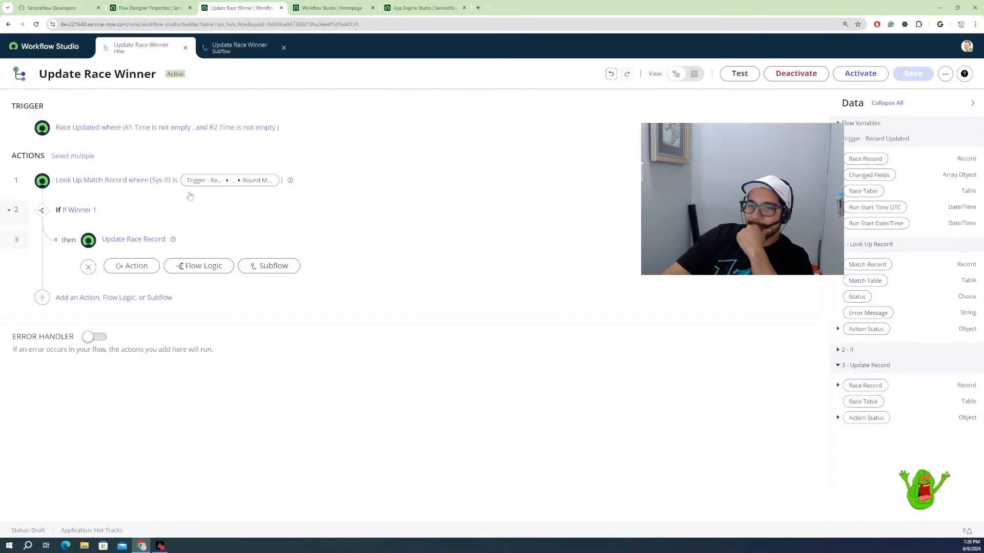
{"action": "left_click", "coordinate": [129, 267]}
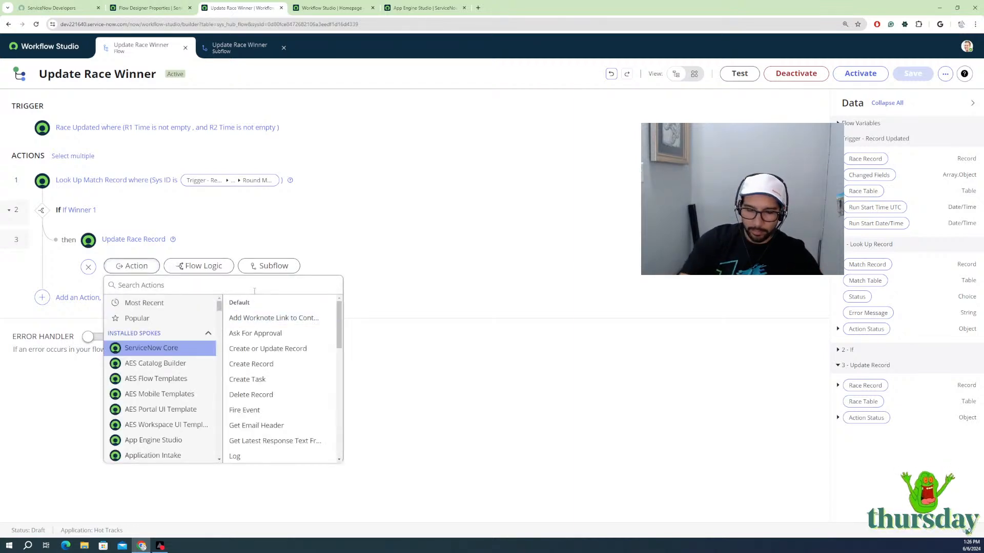
{"action": "type", "text": "update"}
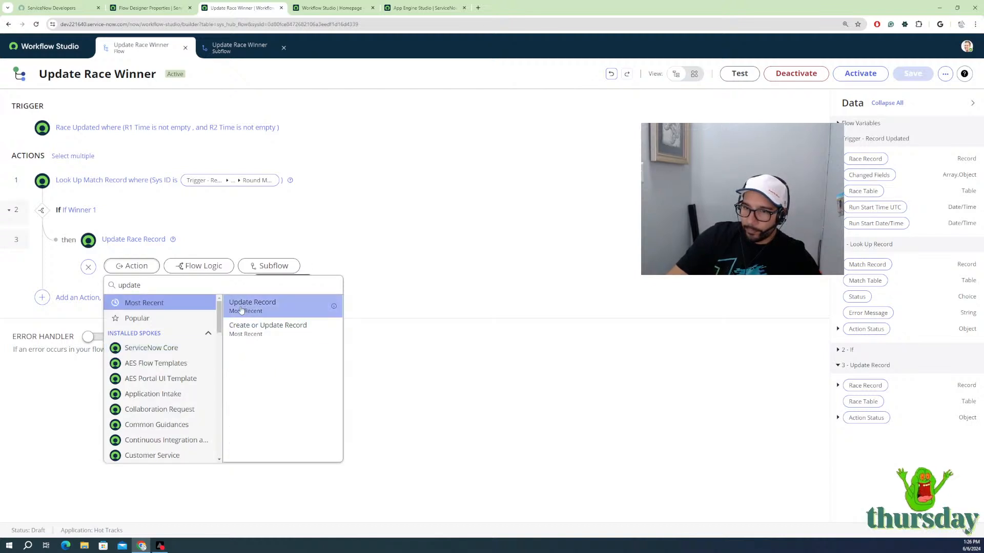
{"action": "left_click", "coordinate": [241, 307]}
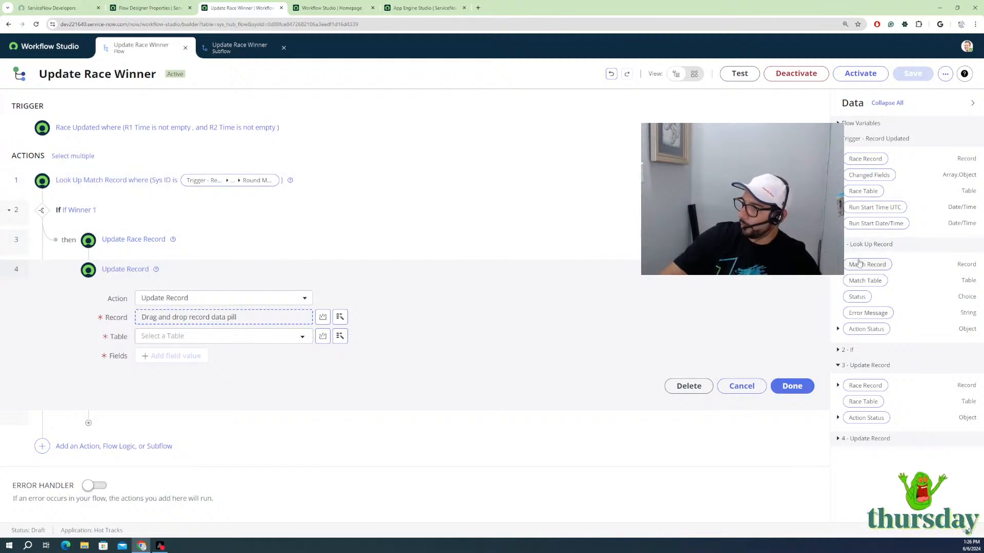
{"action": "left_click_drag", "start_coordinate": [859, 262], "coordinate": [195, 318]}
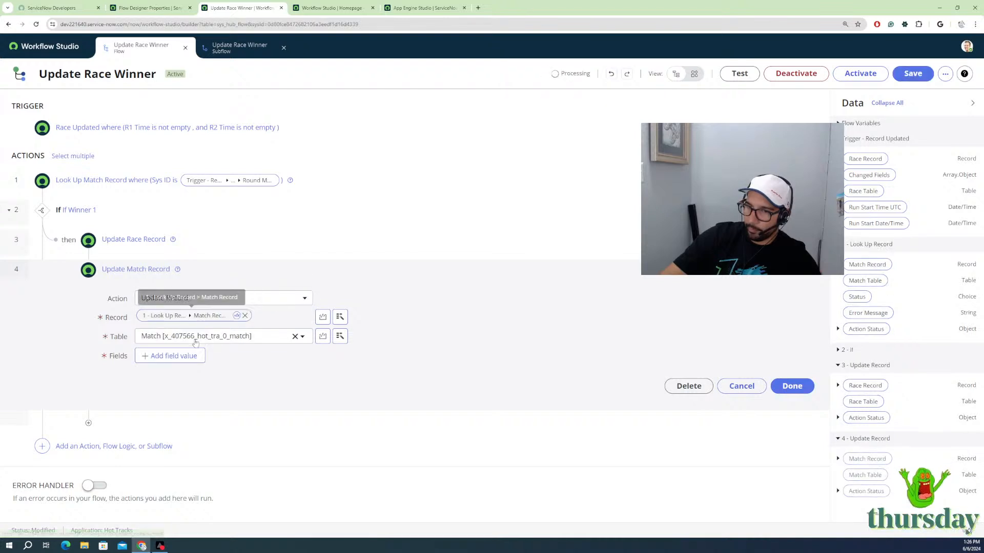
Step: Add a CRC field value to the match update and set it to the looked-up Match Record's CRC
{"action": "left_click", "coordinate": [165, 356]}
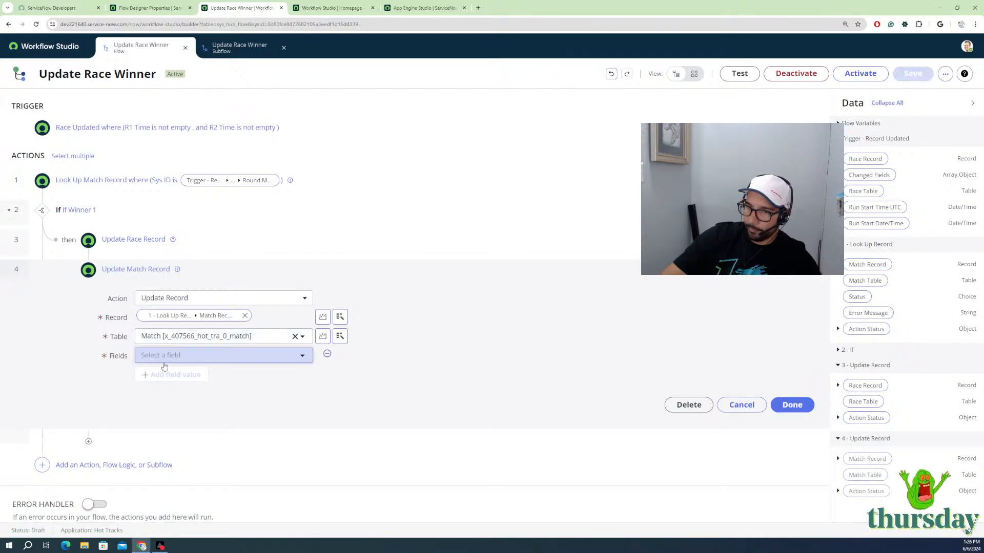
{"action": "left_click", "coordinate": [164, 357]}
{"action": "left_click", "coordinate": [154, 396]}
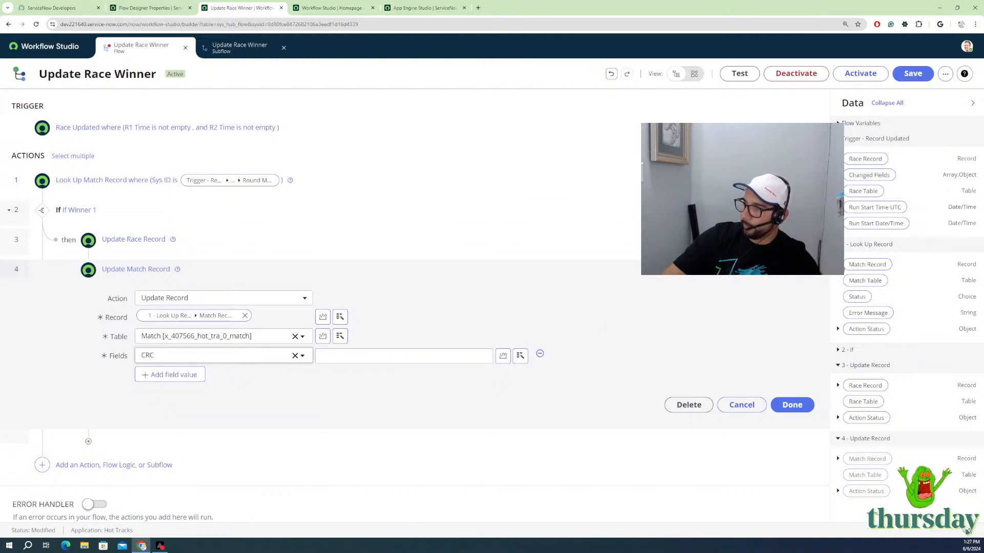
{"action": "left_click", "coordinate": [846, 264]}
{"action": "left_click_drag", "start_coordinate": [821, 295], "coordinate": [413, 356]}
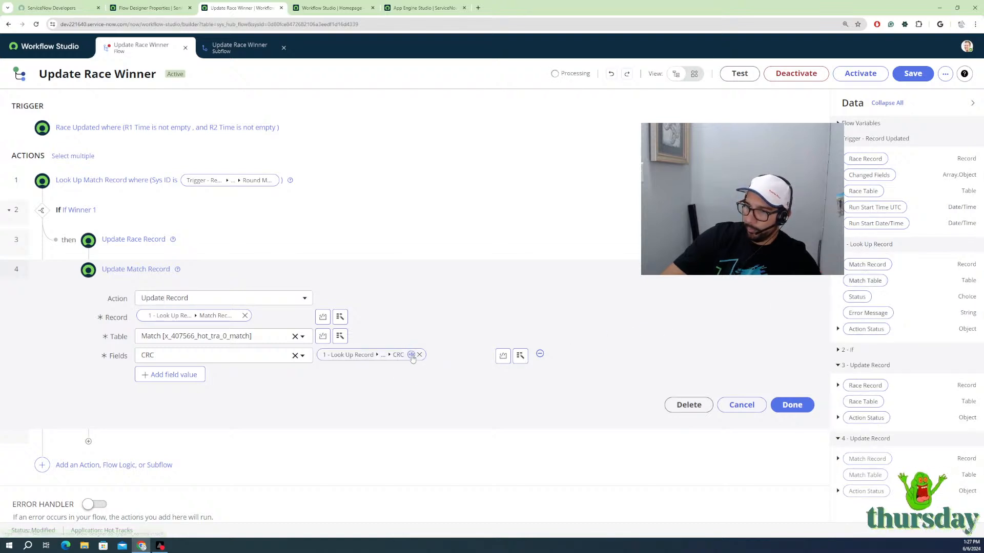
Step: Apply a Math Add transform with Number 1 to the match update's CRC value
{"action": "left_click", "coordinate": [398, 354]}
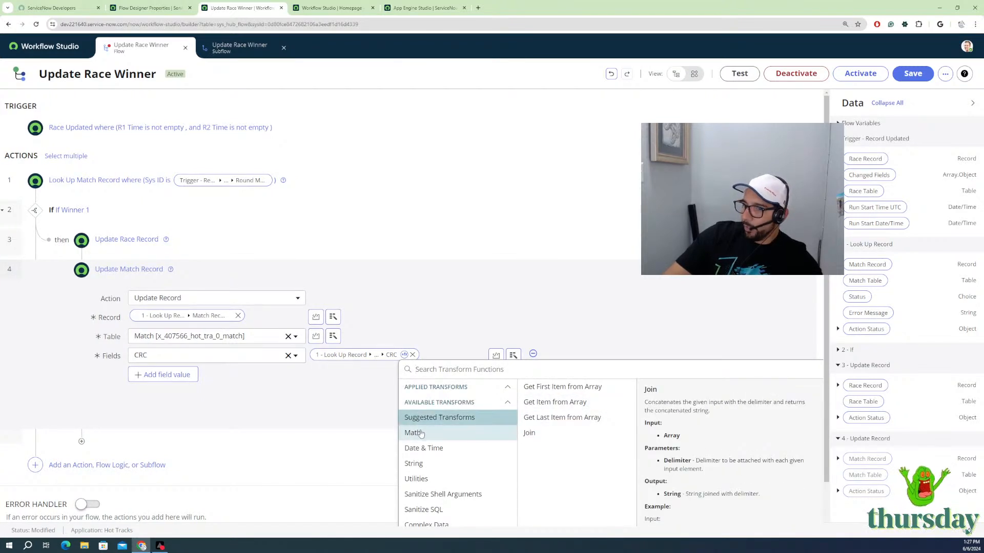
{"action": "left_click", "coordinate": [421, 434]}
{"action": "left_click", "coordinate": [530, 401]}
{"action": "left_click", "coordinate": [673, 507]}
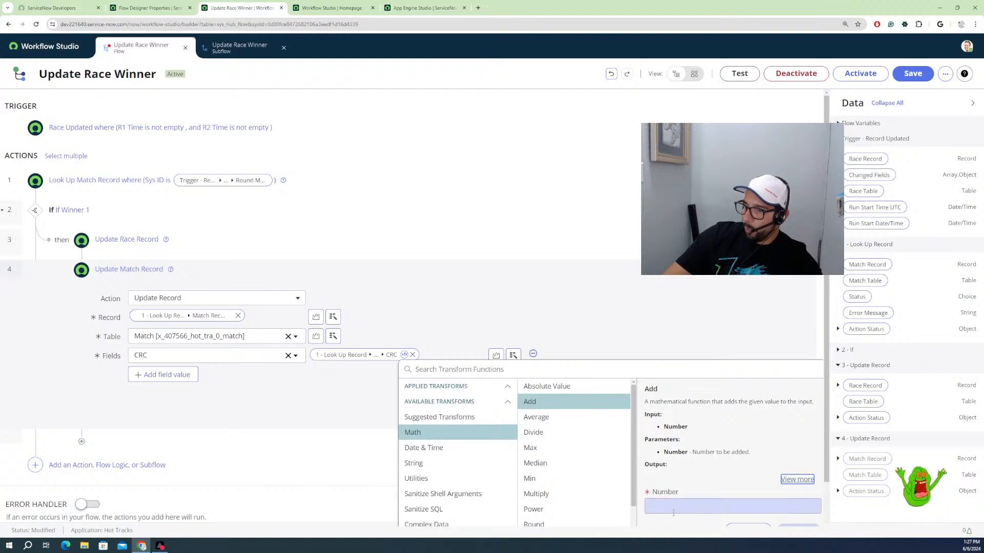
{"action": "left_click", "coordinate": [672, 508]}
{"action": "type", "text": "1"}
{"action": "key", "text": "Return"}
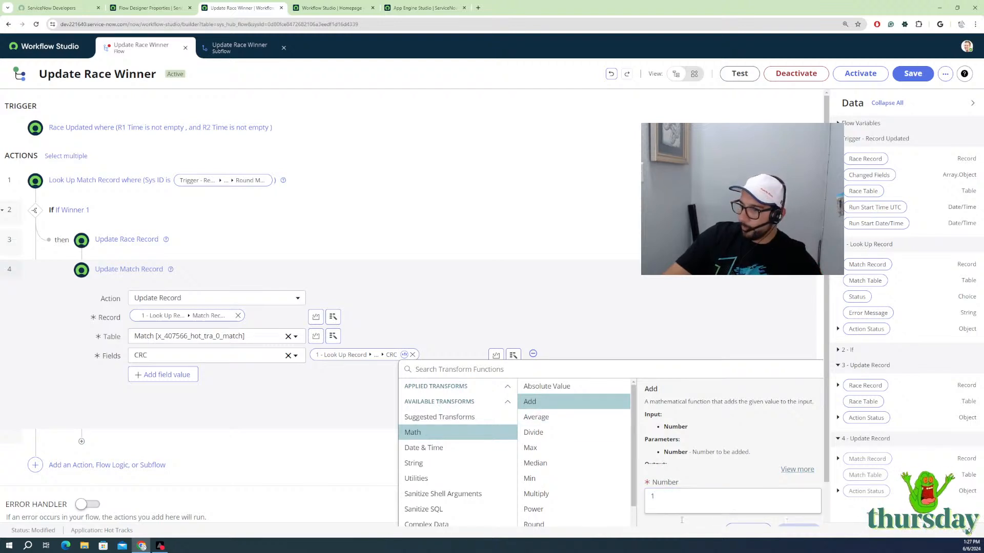
{"action": "key", "text": "BackSpace"}
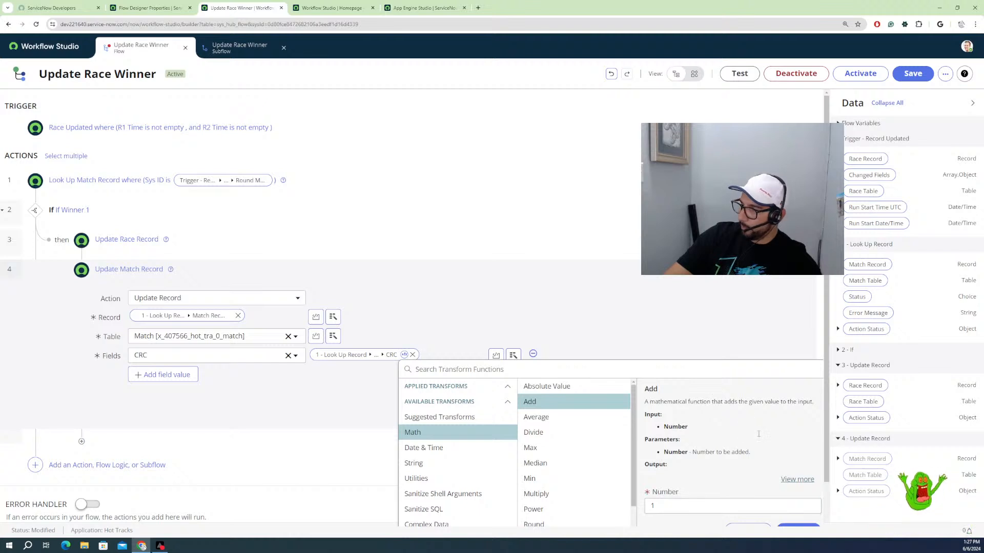
{"action": "scroll", "coordinate": [678, 523], "scroll_direction": "down", "scroll_amount": 1}
{"action": "left_click", "coordinate": [792, 490]}
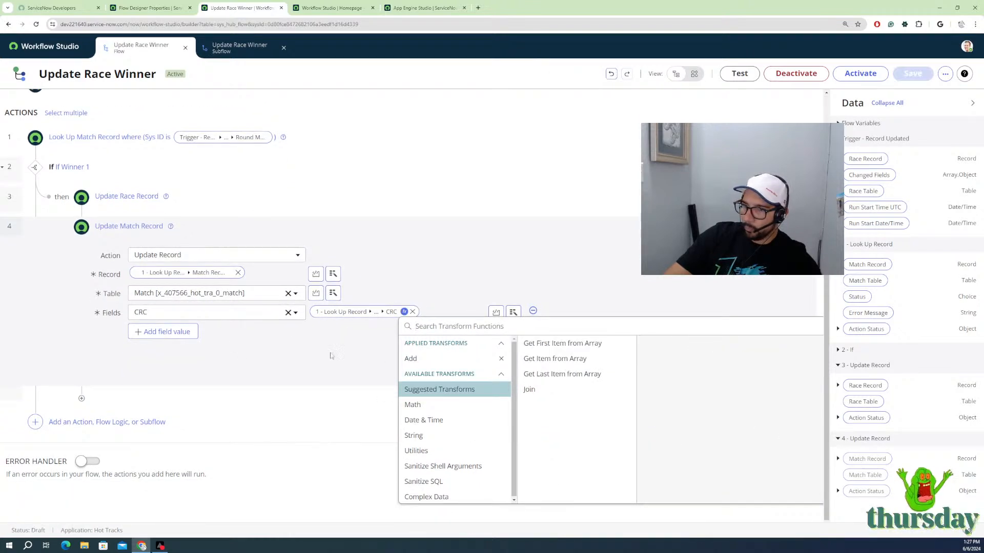
{"action": "left_click", "coordinate": [325, 354]}
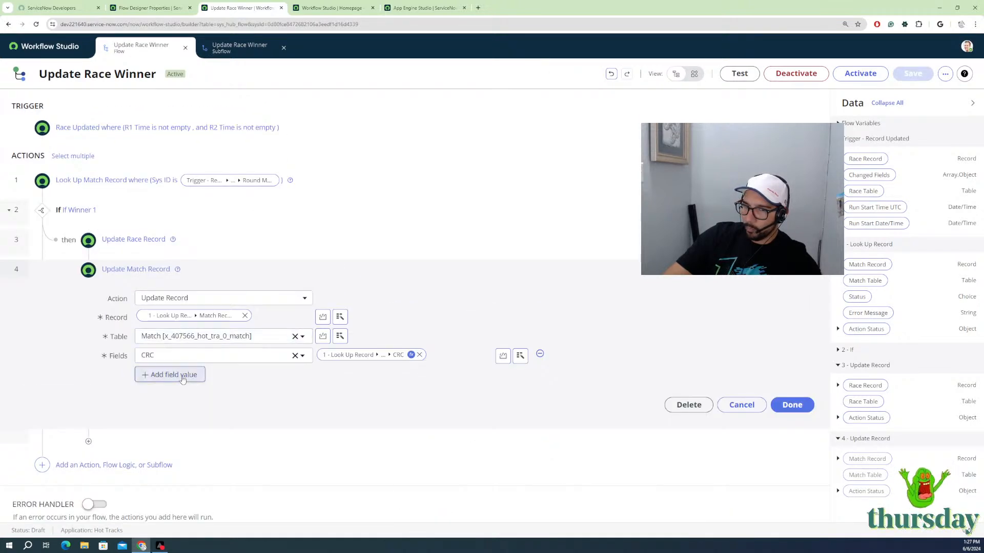
Step: Add an R1 Wins field value to the match update and set it to the looked-up Match Record's R1 Wins
{"action": "left_click", "coordinate": [200, 375]}
{"action": "left_click", "coordinate": [210, 378]}
{"action": "type", "text": "w"}
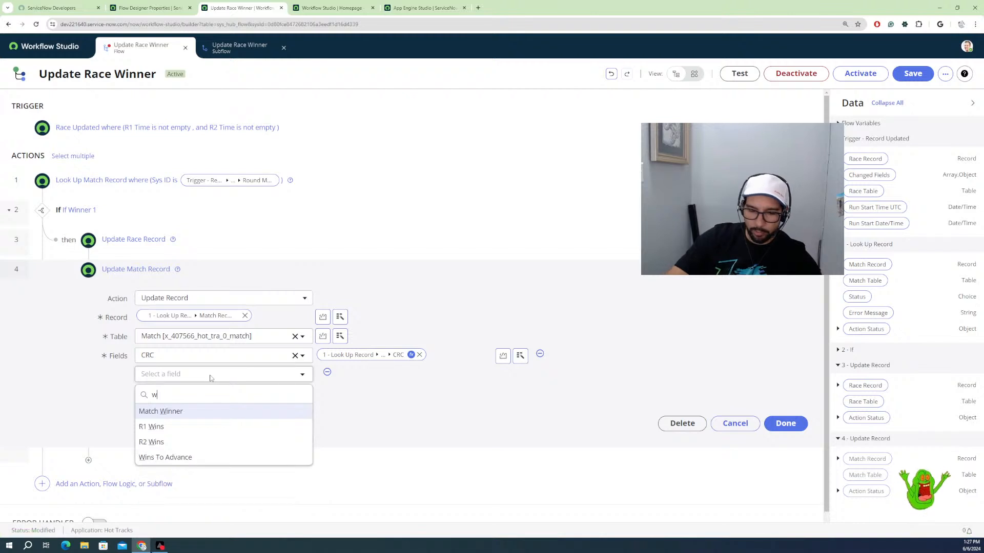
{"action": "type", "text": "ins"}
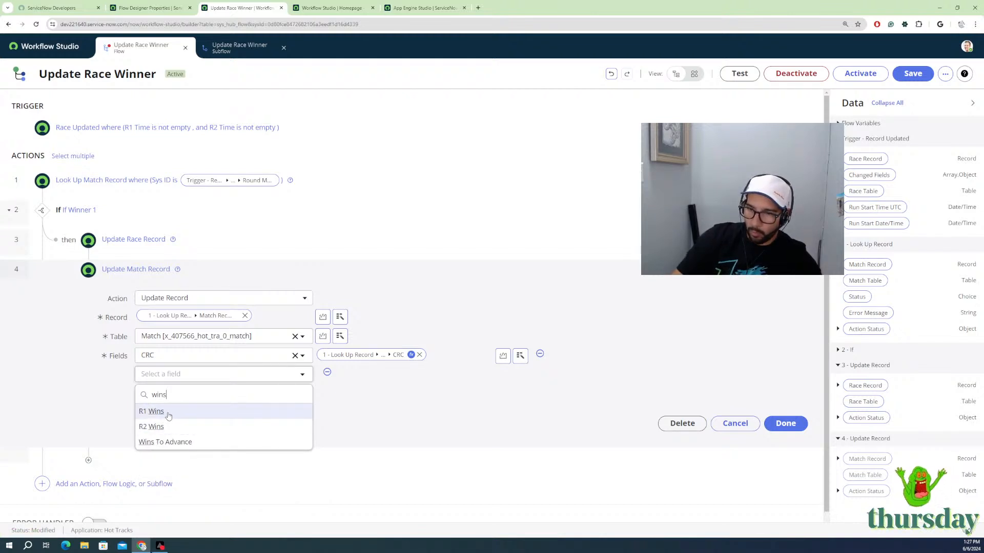
{"action": "left_click", "coordinate": [152, 412]}
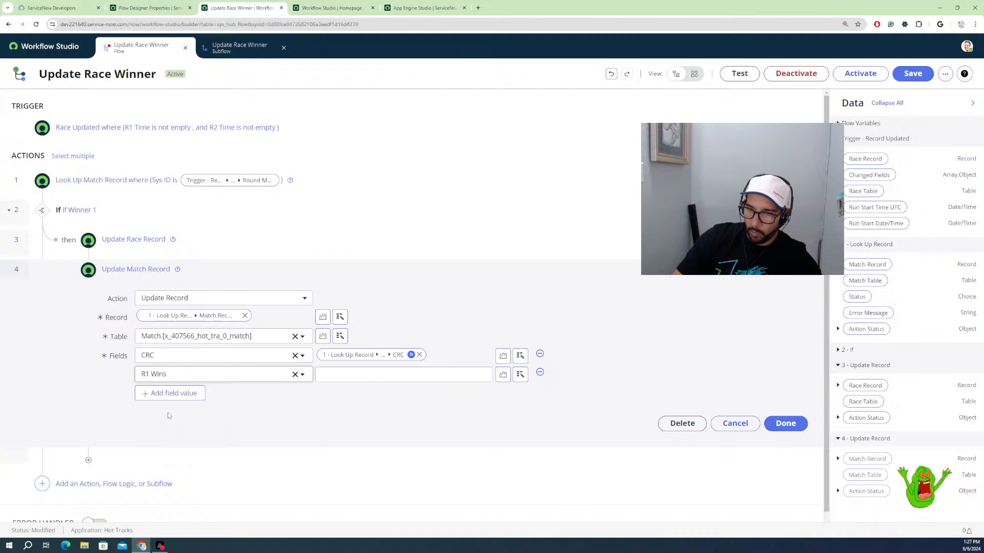
{"action": "left_click", "coordinate": [333, 375]}
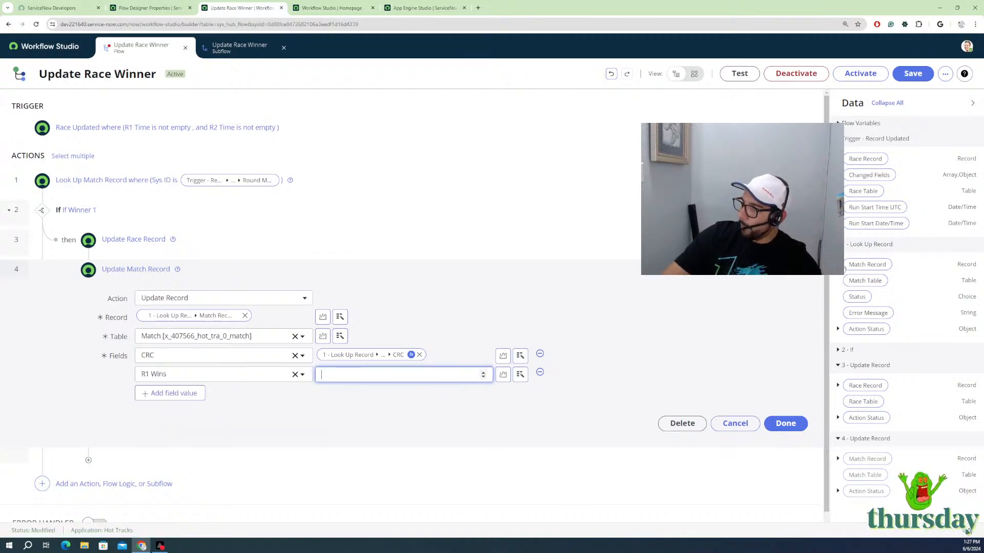
{"action": "left_click", "coordinate": [845, 266]}
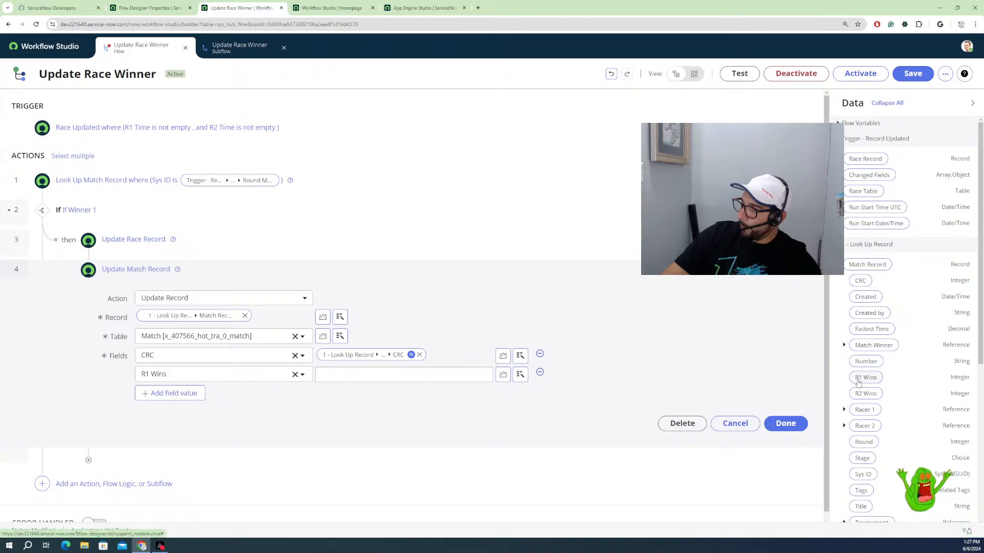
{"action": "left_click_drag", "start_coordinate": [865, 377], "coordinate": [417, 375]}
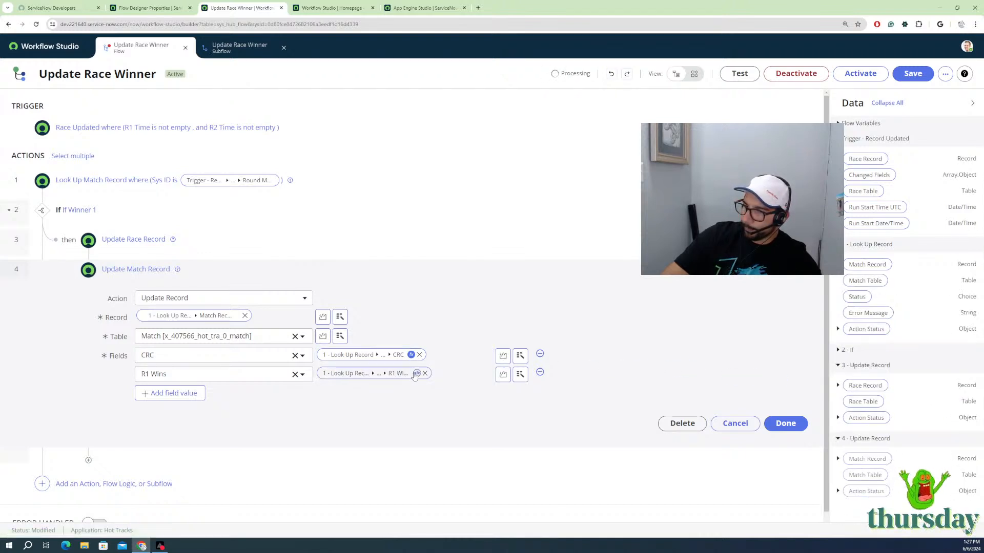
Step: Apply a Math Add transform with Number 1 to the match update's R1 Wins value
{"action": "left_click", "coordinate": [417, 374]}
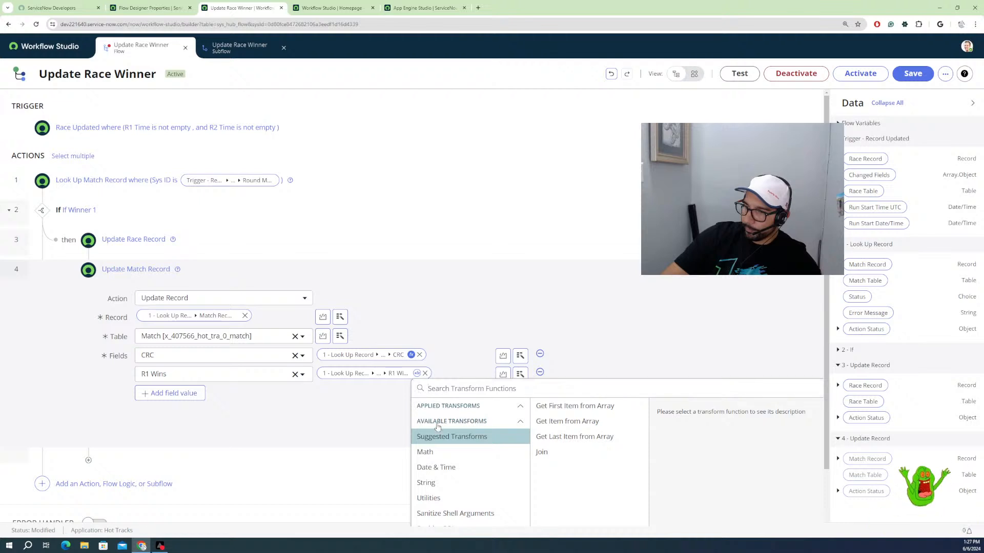
{"action": "left_click", "coordinate": [425, 452]}
{"action": "left_click", "coordinate": [544, 421]}
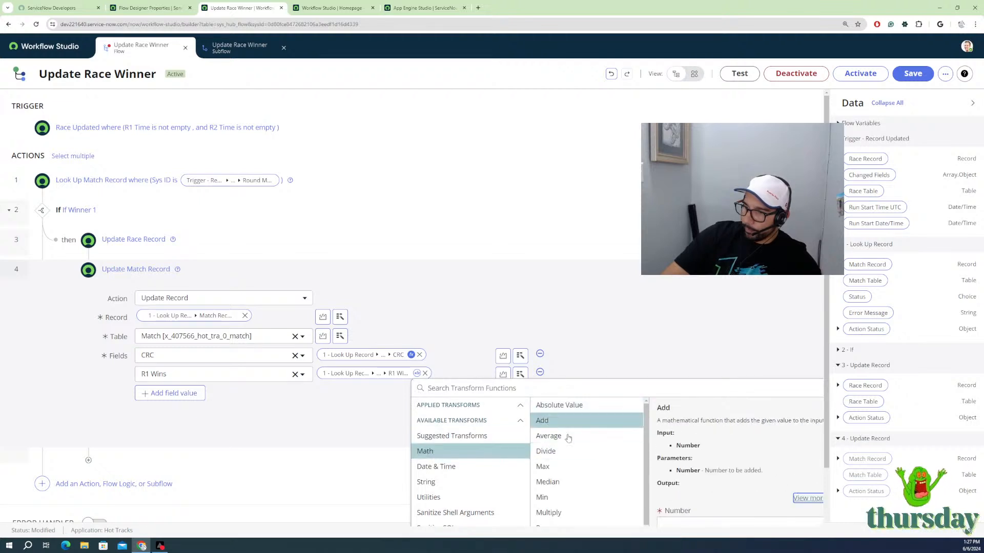
{"action": "scroll", "coordinate": [614, 461], "scroll_direction": "down", "scroll_amount": 1}
{"action": "left_click", "coordinate": [668, 467]}
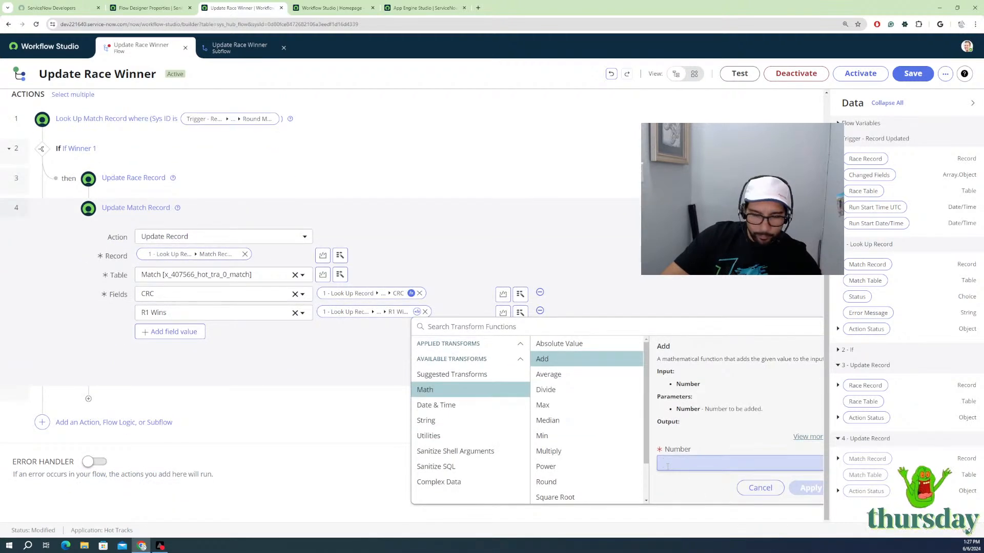
{"action": "type", "text": "1"}
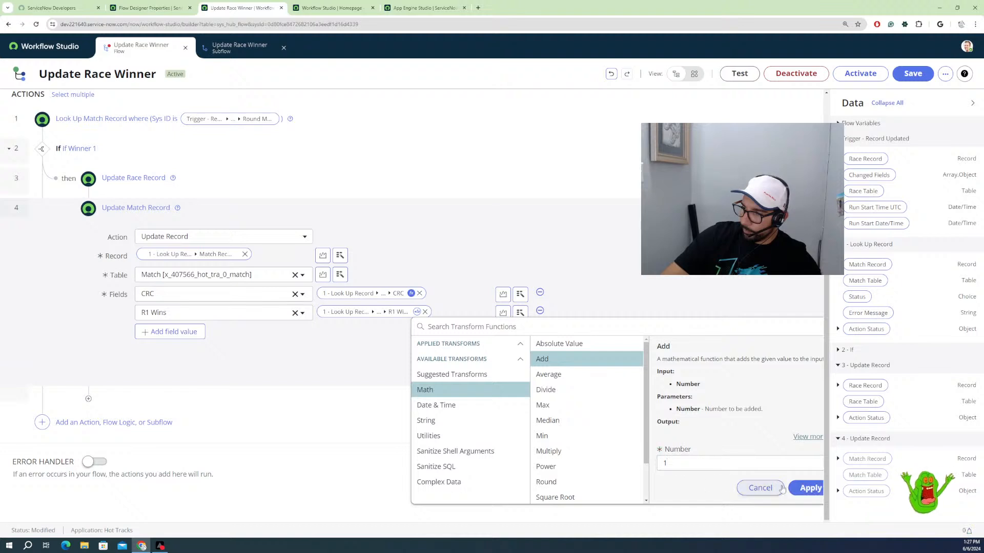
{"action": "left_click", "coordinate": [807, 488]}
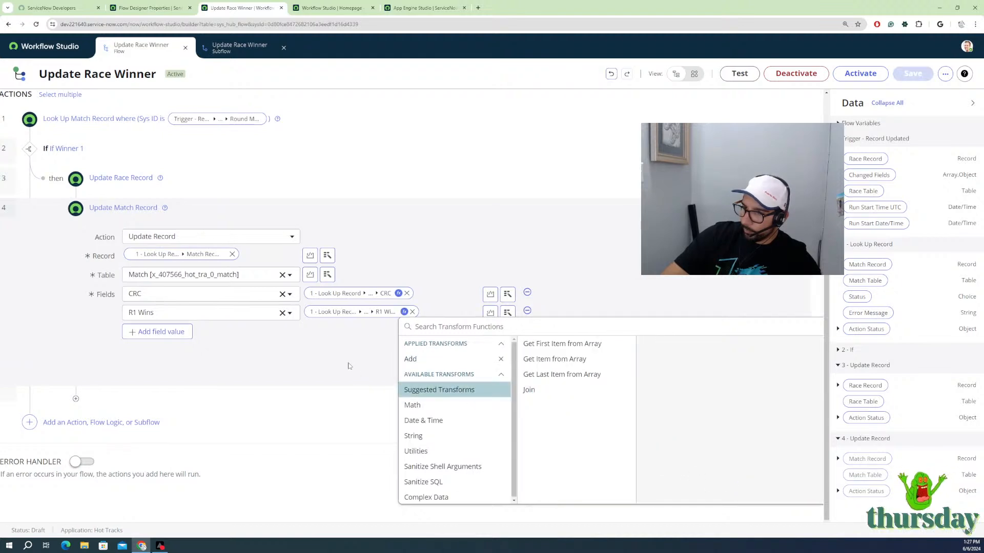
{"action": "left_click", "coordinate": [351, 371]}
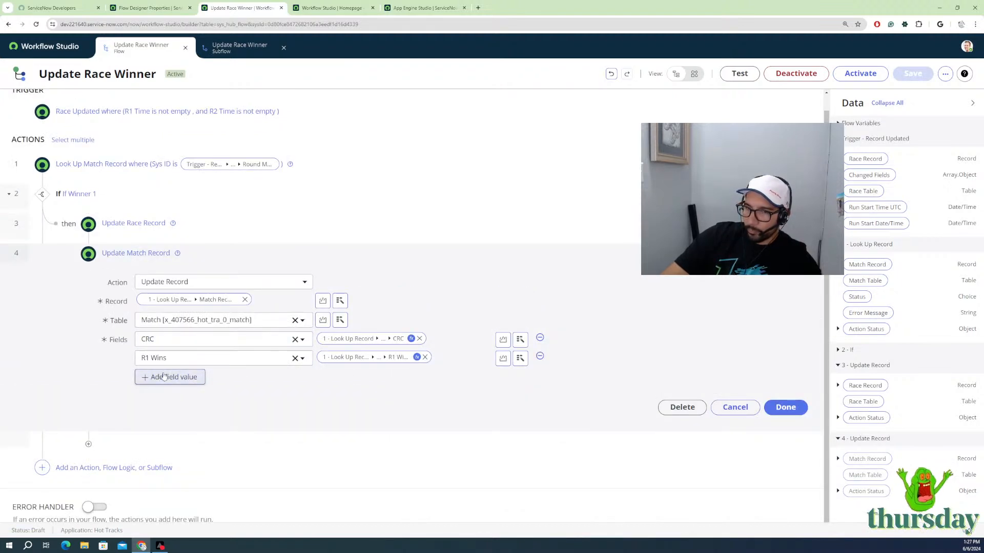
Step: Browse the remaining match fields in an extra row without choosing one, and finish and save the Update Match Record action
{"action": "left_click", "coordinate": [164, 377]}
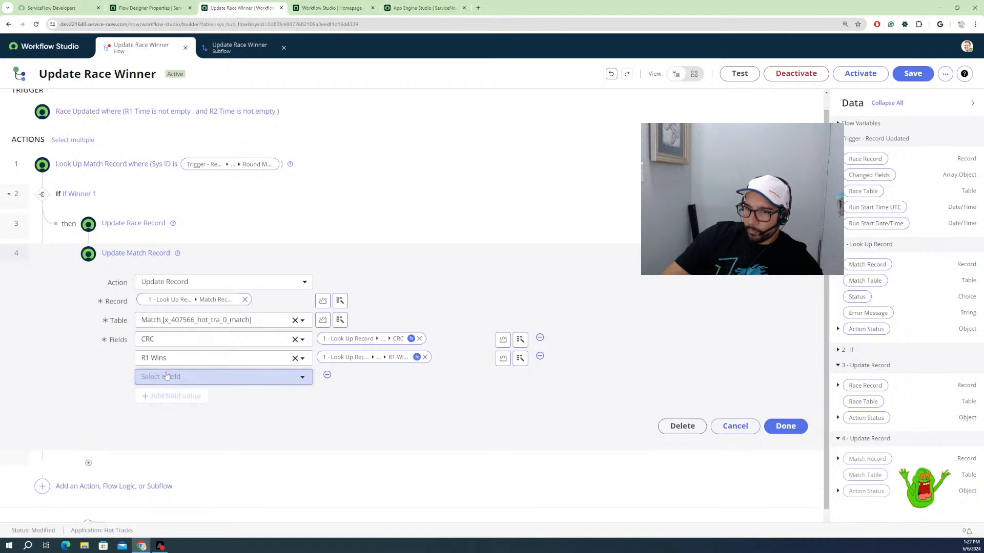
{"action": "left_click", "coordinate": [237, 379]}
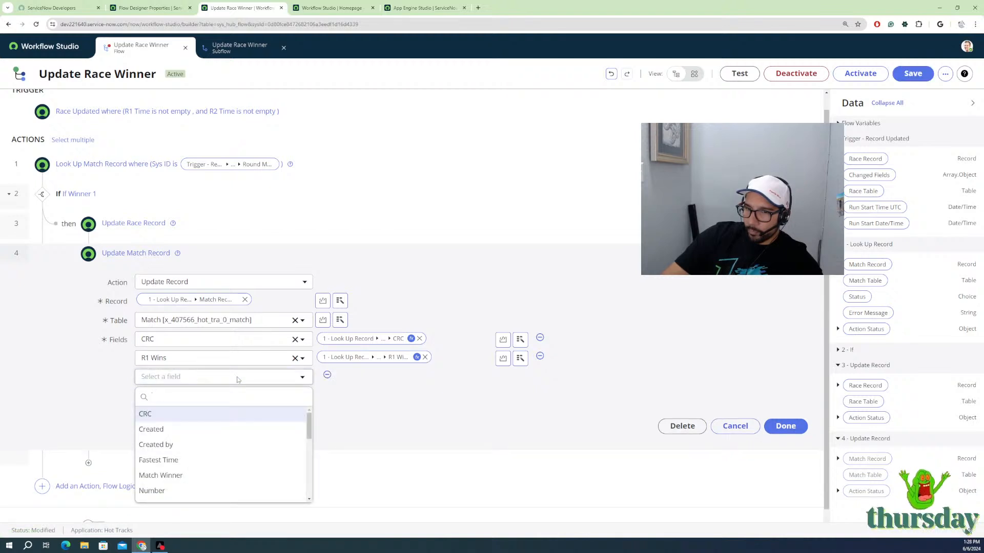
{"action": "scroll", "coordinate": [199, 448], "scroll_direction": "down", "scroll_amount": 5}
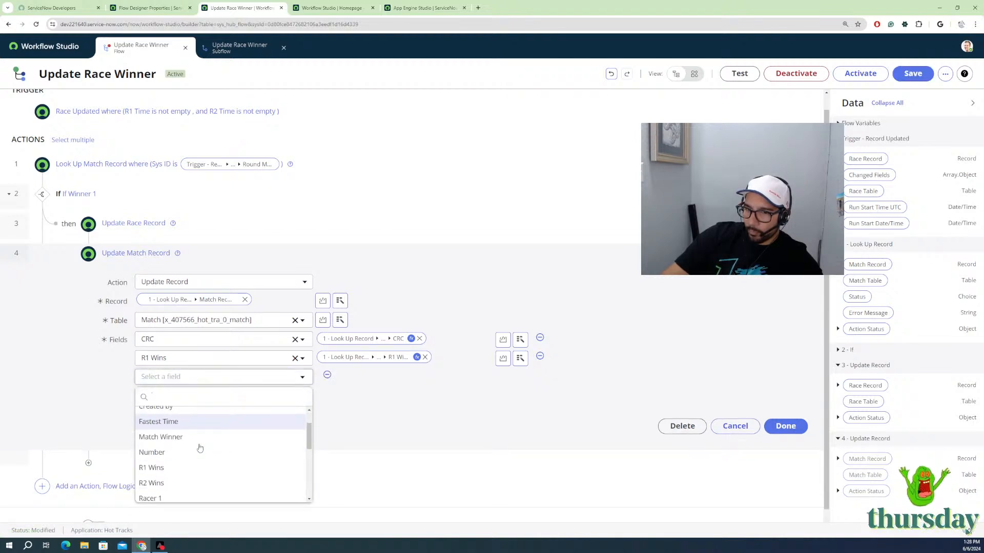
{"action": "scroll", "coordinate": [199, 448], "scroll_direction": "down", "scroll_amount": 5}
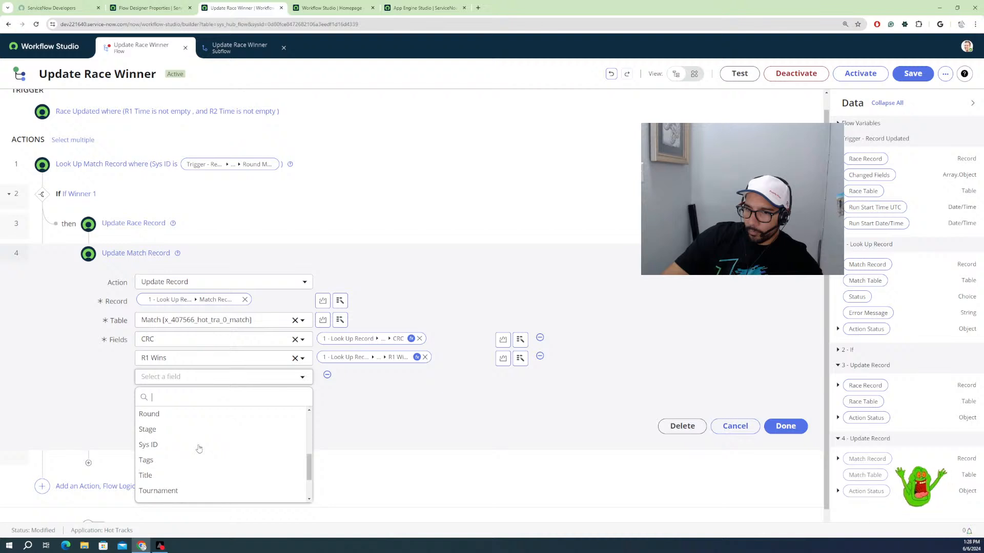
{"action": "left_click", "coordinate": [419, 433]}
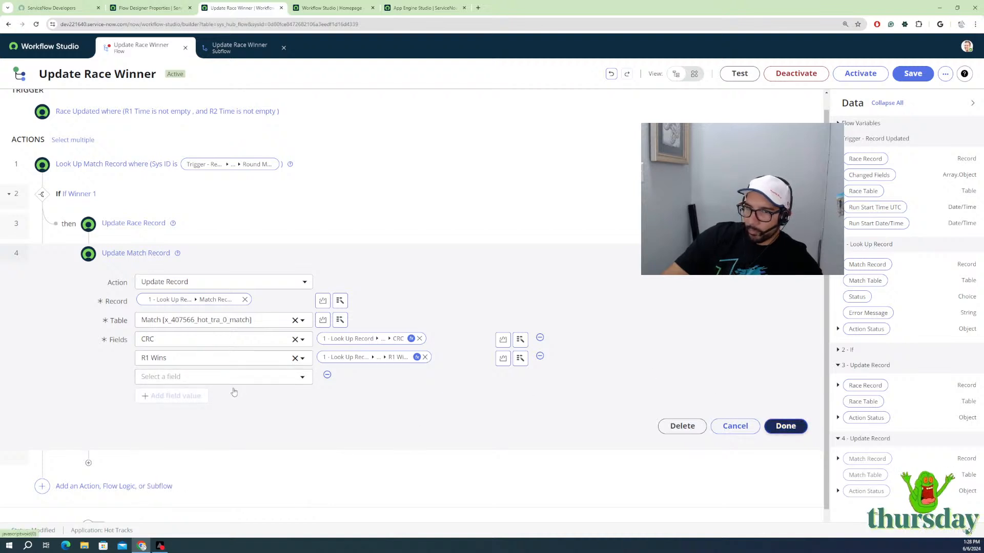
{"action": "key", "text": "ctrl+s"}
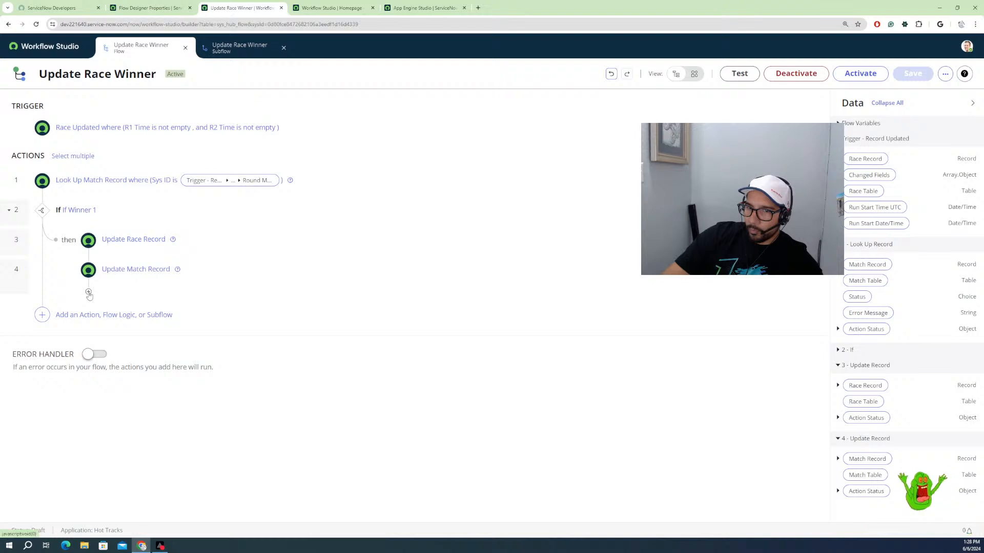
Step: Add another Update Record action after Update Match Record in the If Winner 1 branch
{"action": "left_click", "coordinate": [88, 293]}
{"action": "left_click", "coordinate": [132, 295]}
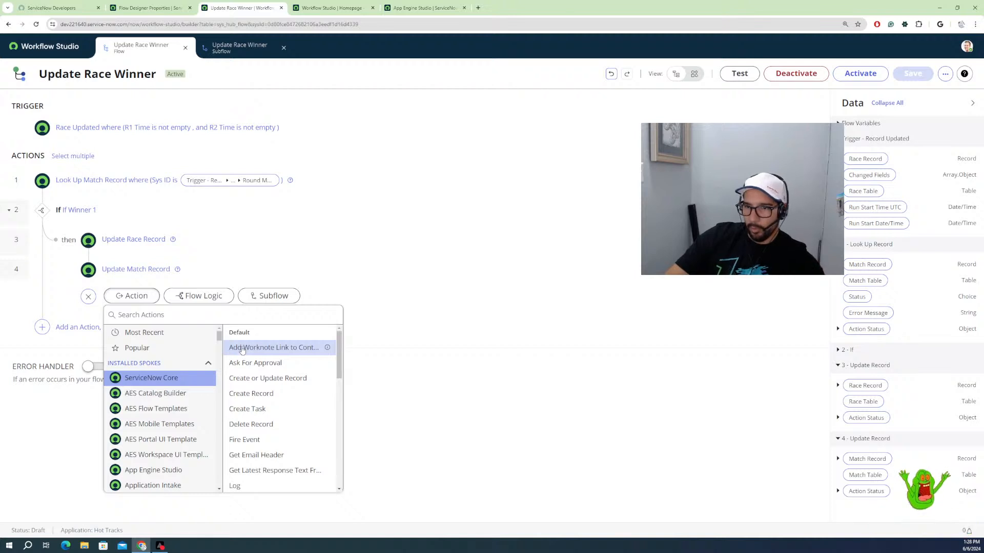
{"action": "left_click", "coordinate": [203, 312]}
{"action": "type", "text": "upd"}
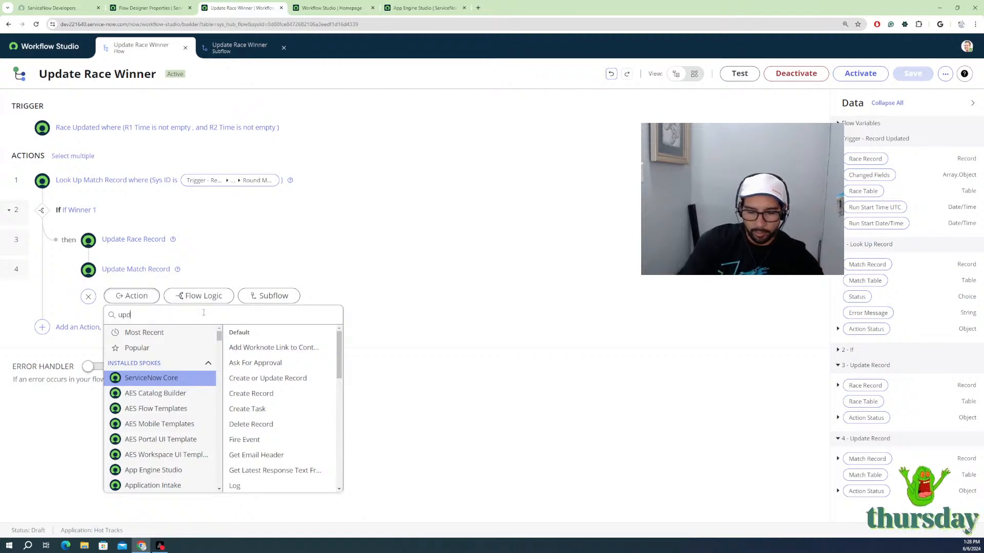
{"action": "type", "text": "ate"}
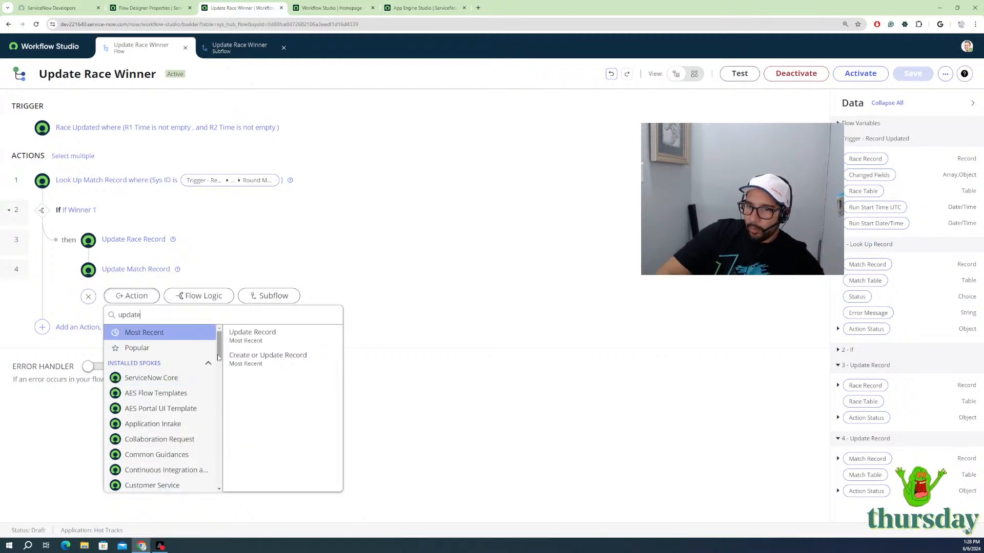
{"action": "left_click", "coordinate": [244, 335]}
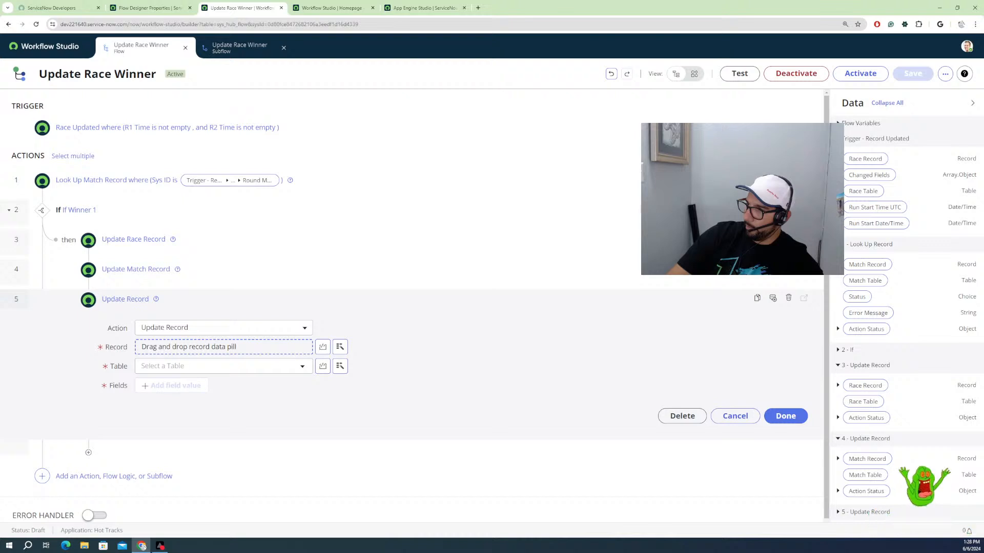
Step: Check the subflow's Update Wheels Record action and set the new update's record to the trigger Race Record's Racer 1
{"action": "left_click", "coordinate": [837, 158]}
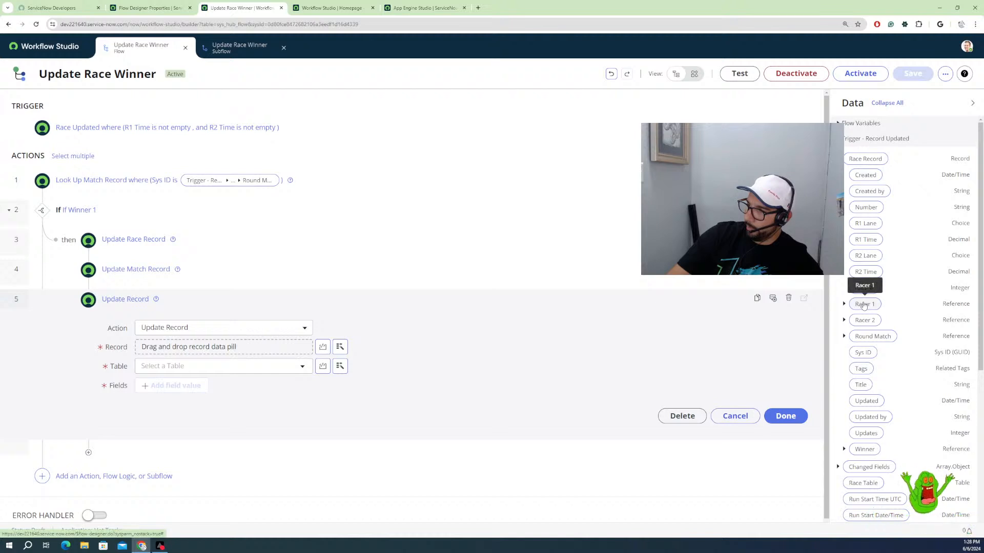
{"action": "left_click", "coordinate": [844, 304]}
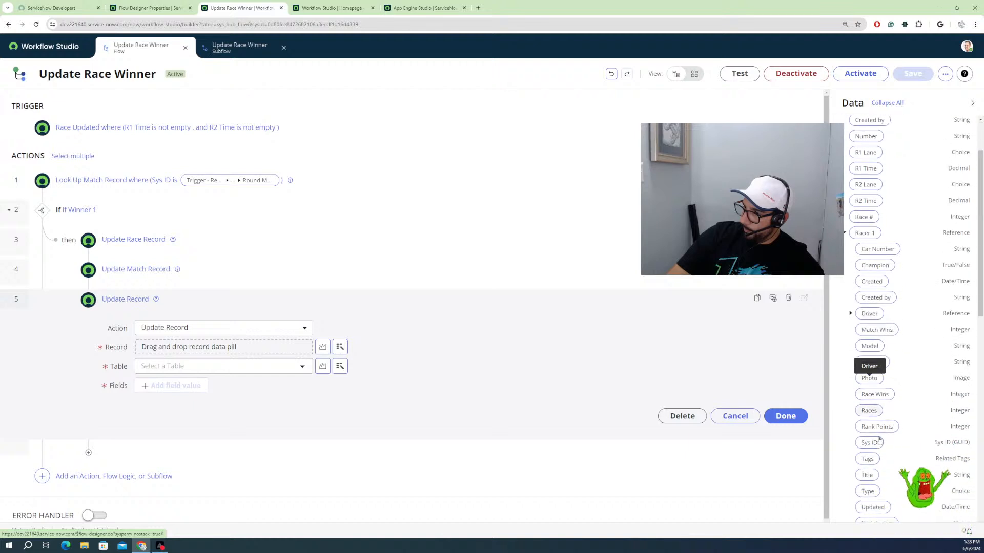
{"action": "scroll", "coordinate": [866, 388], "scroll_direction": "down", "scroll_amount": 3}
{"action": "scroll", "coordinate": [870, 439], "scroll_direction": "up", "scroll_amount": 2}
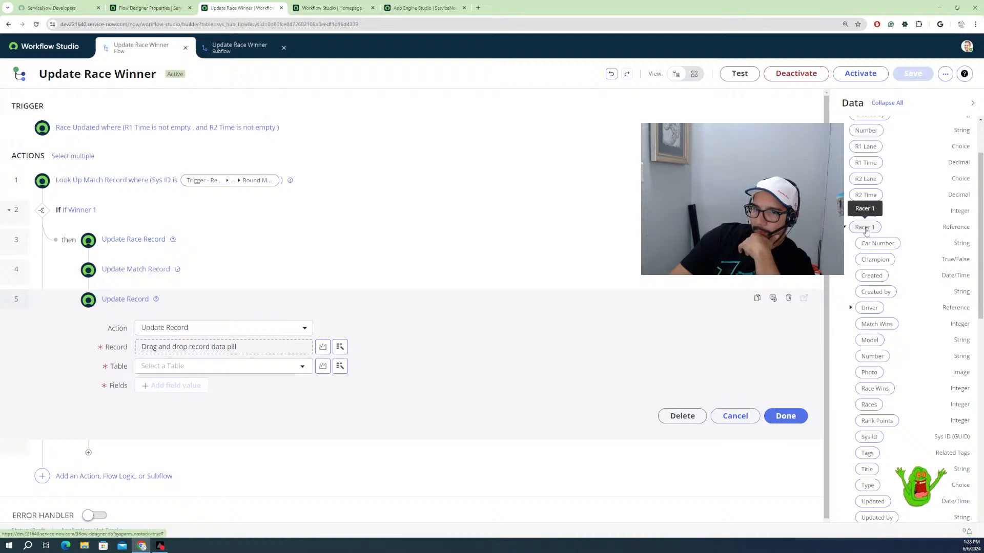
{"action": "left_click", "coordinate": [235, 51]}
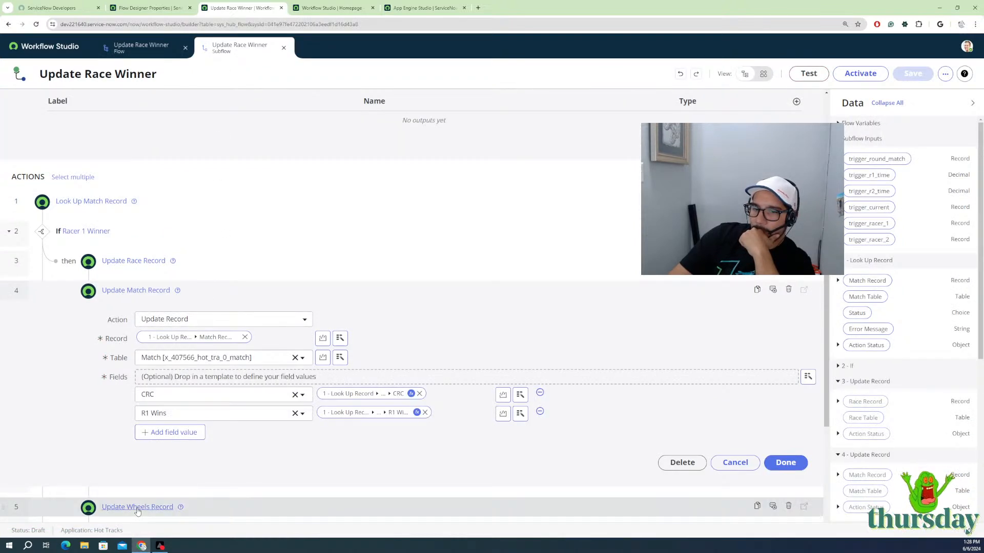
{"action": "scroll", "coordinate": [360, 370], "scroll_direction": "down", "scroll_amount": 1}
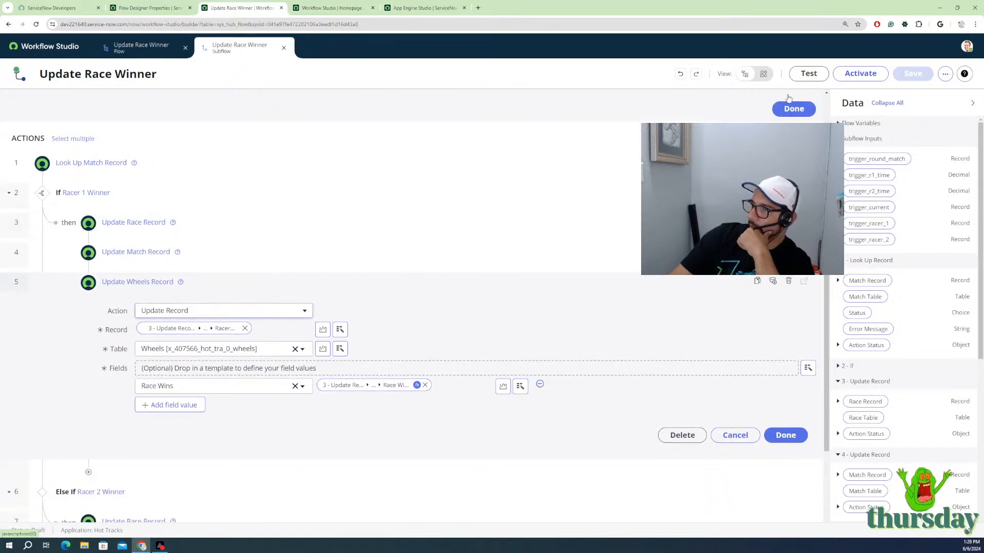
{"action": "left_click", "coordinate": [132, 49]}
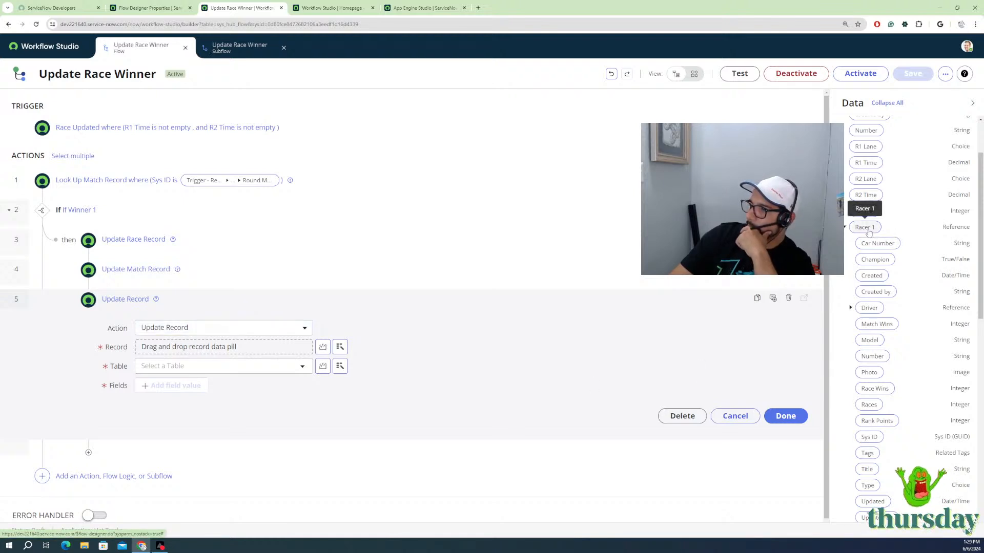
{"action": "left_click_drag", "start_coordinate": [868, 233], "coordinate": [169, 352]}
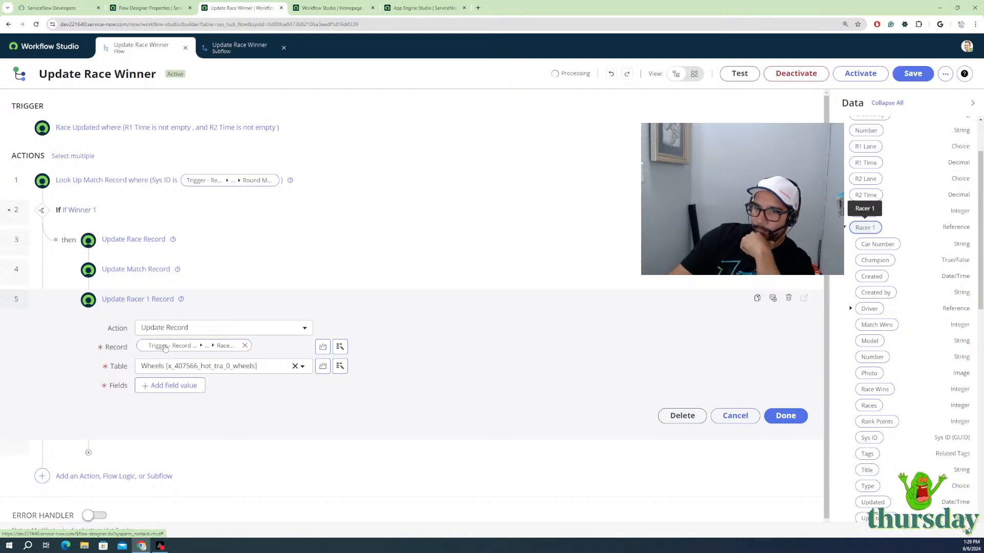
Step: Add a Race Wins field value to the Update Racer 1 Record action
{"action": "left_click", "coordinate": [151, 387]}
{"action": "left_click", "coordinate": [177, 388]}
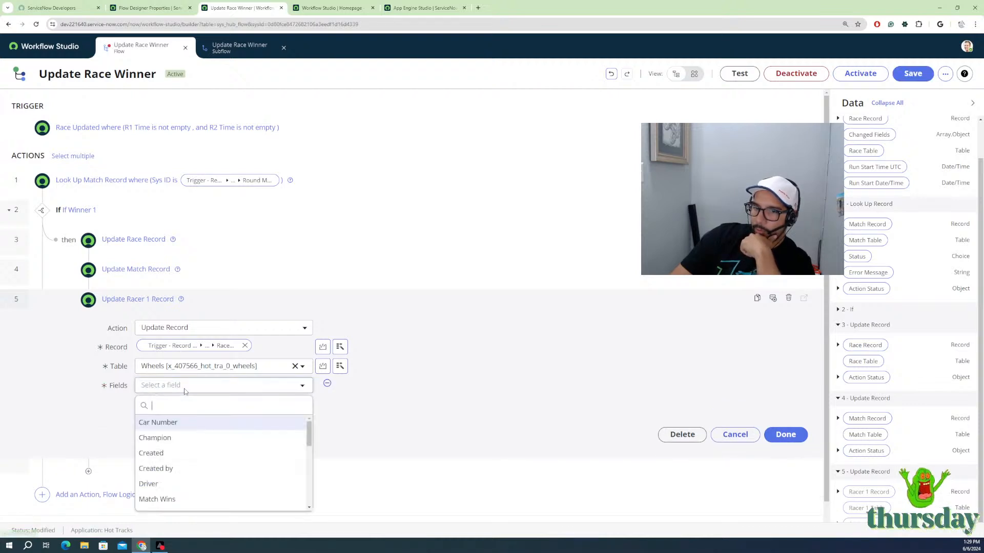
{"action": "scroll", "coordinate": [175, 468], "scroll_direction": "down", "scroll_amount": 2}
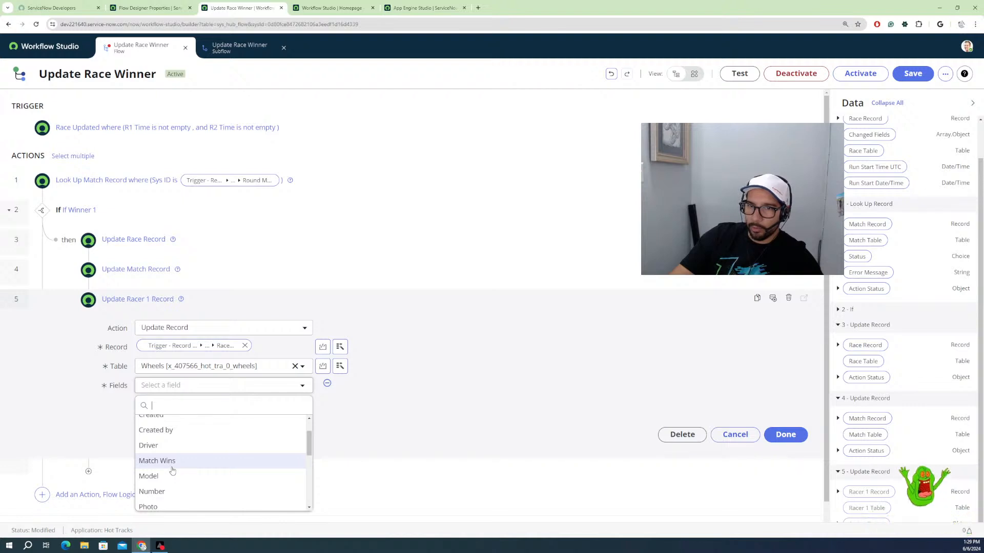
{"action": "scroll", "coordinate": [173, 467], "scroll_direction": "down", "scroll_amount": 3}
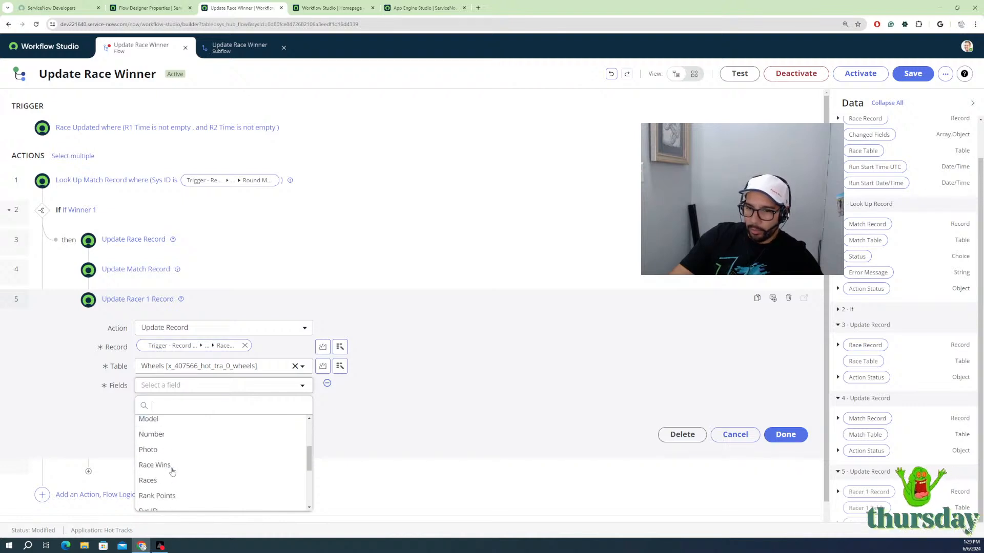
{"action": "left_click", "coordinate": [184, 444]}
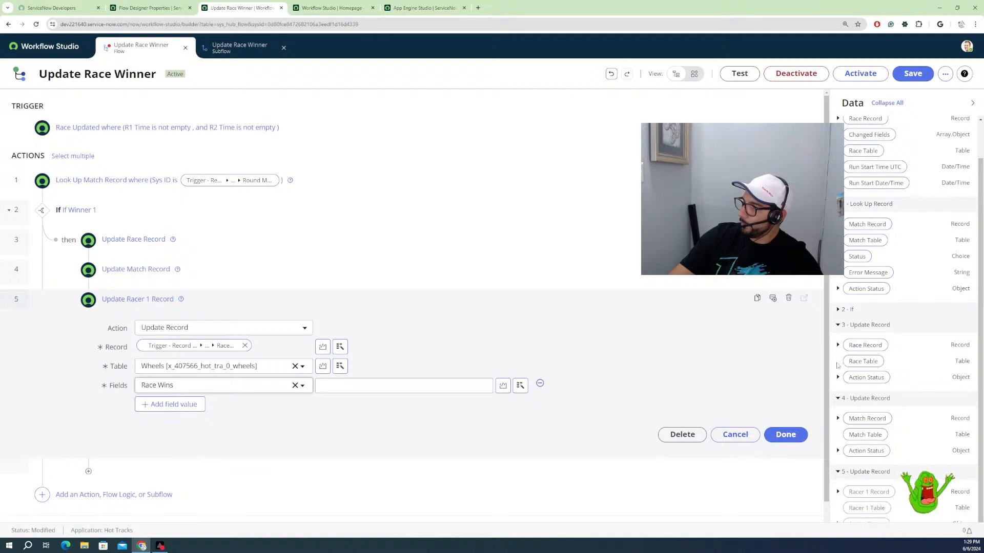
Step: Set the Race Wins value to Racer 1's Race Wins from the Race Record output of the step 3 update
{"action": "left_click", "coordinate": [838, 346]}
{"action": "scroll", "coordinate": [865, 400], "scroll_direction": "down", "scroll_amount": 2}
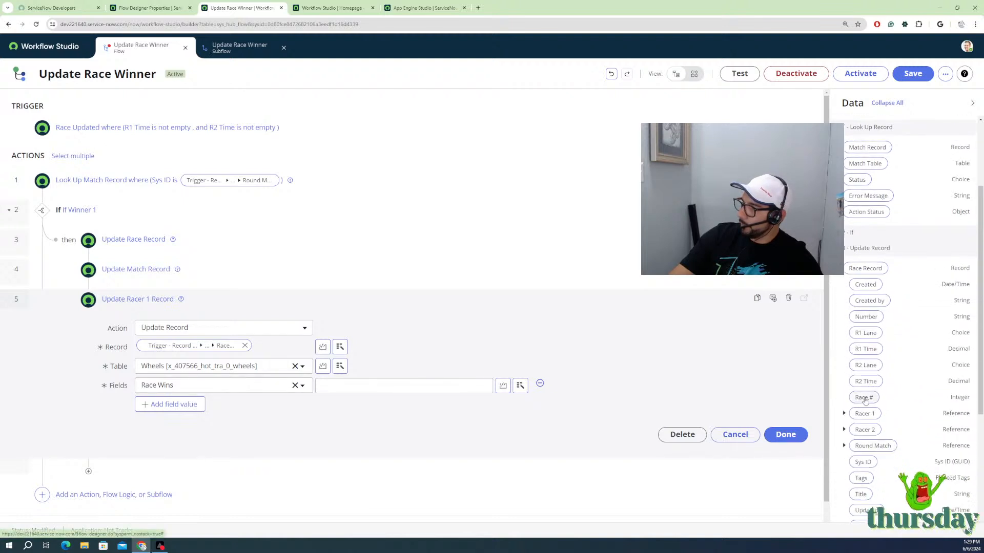
{"action": "scroll", "coordinate": [858, 423], "scroll_direction": "down", "scroll_amount": 1}
{"action": "left_click", "coordinate": [844, 382]}
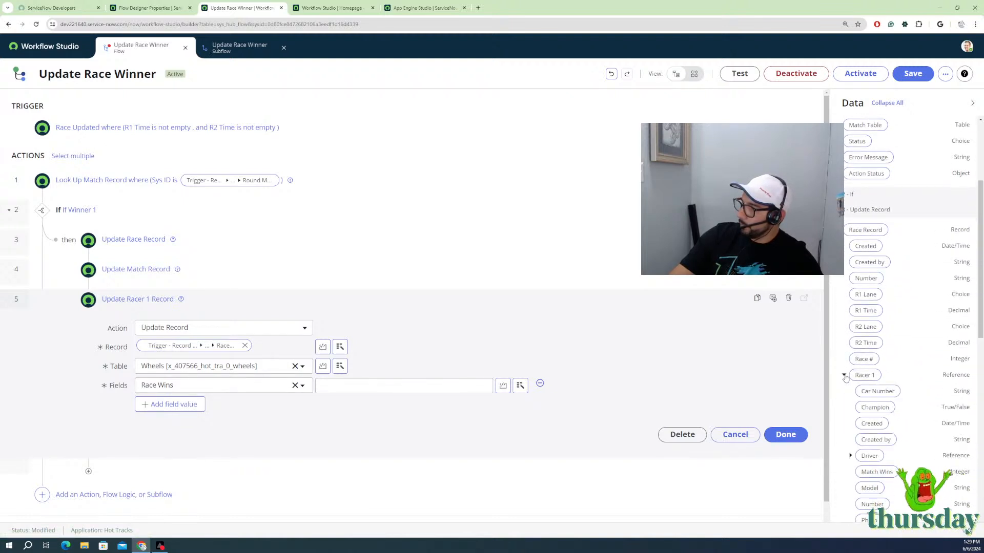
{"action": "scroll", "coordinate": [867, 402], "scroll_direction": "down", "scroll_amount": 2}
{"action": "scroll", "coordinate": [867, 402], "scroll_direction": "down", "scroll_amount": 1}
{"action": "left_click_drag", "start_coordinate": [874, 421], "coordinate": [402, 391]}
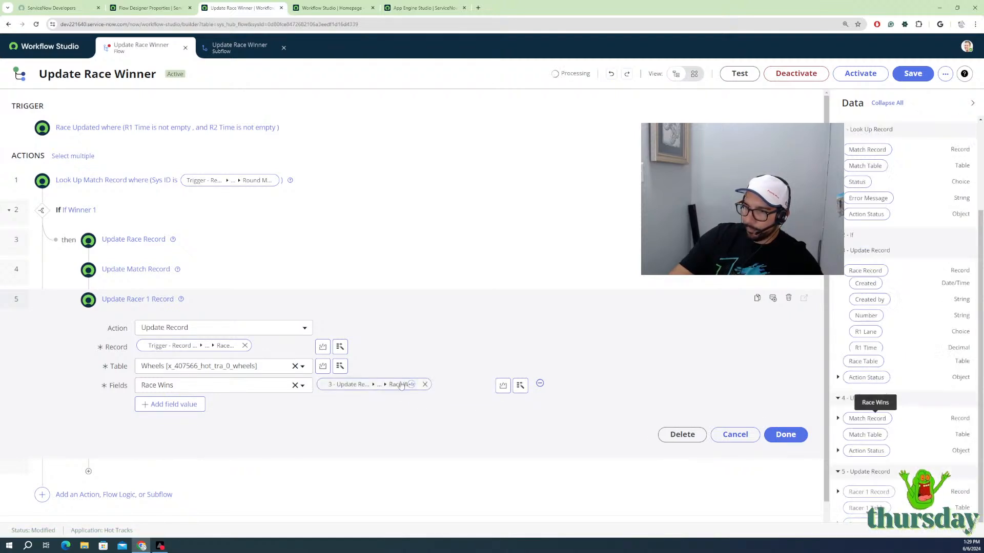
Step: Apply a Math Add transform with Number 1 to the Racer 1 update's Race Wins value
{"action": "left_click", "coordinate": [417, 384]}
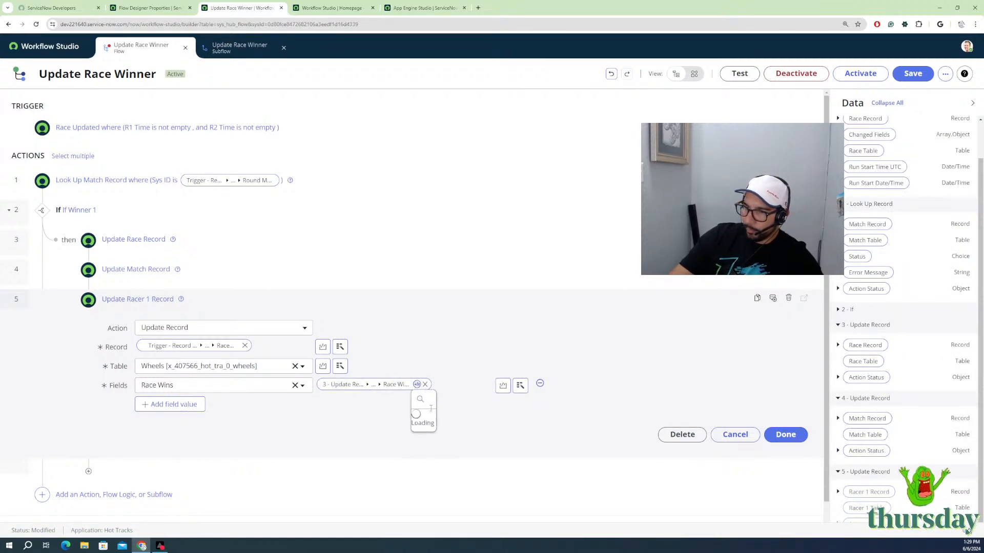
{"action": "left_click", "coordinate": [454, 462]}
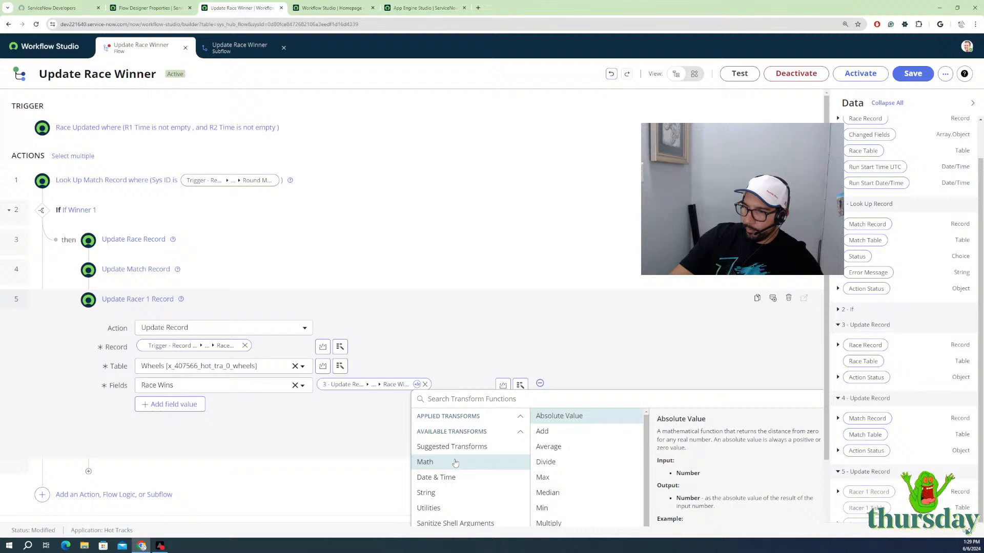
{"action": "left_click", "coordinate": [547, 431]}
{"action": "scroll", "coordinate": [653, 485], "scroll_direction": "down", "scroll_amount": 2}
{"action": "left_click", "coordinate": [676, 464]}
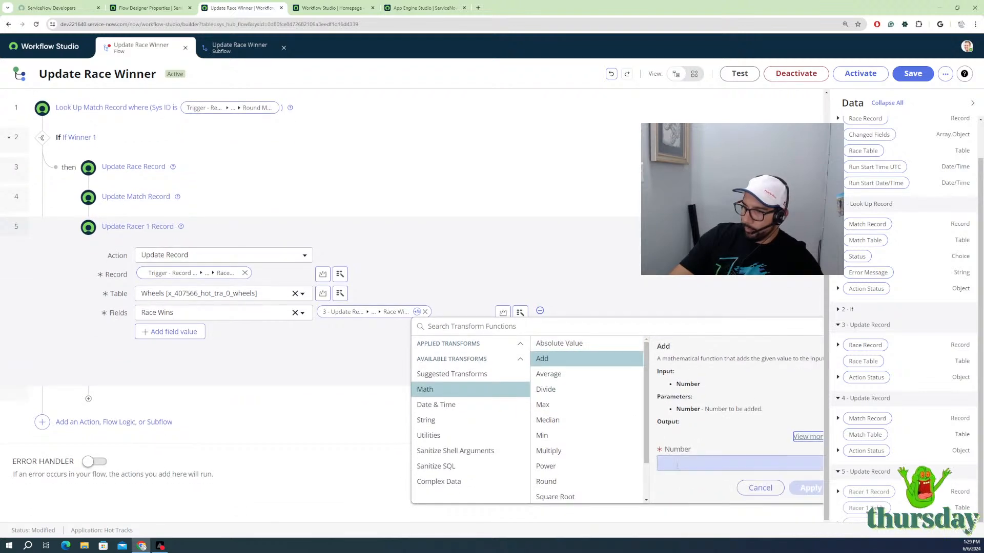
{"action": "left_click", "coordinate": [797, 484]}
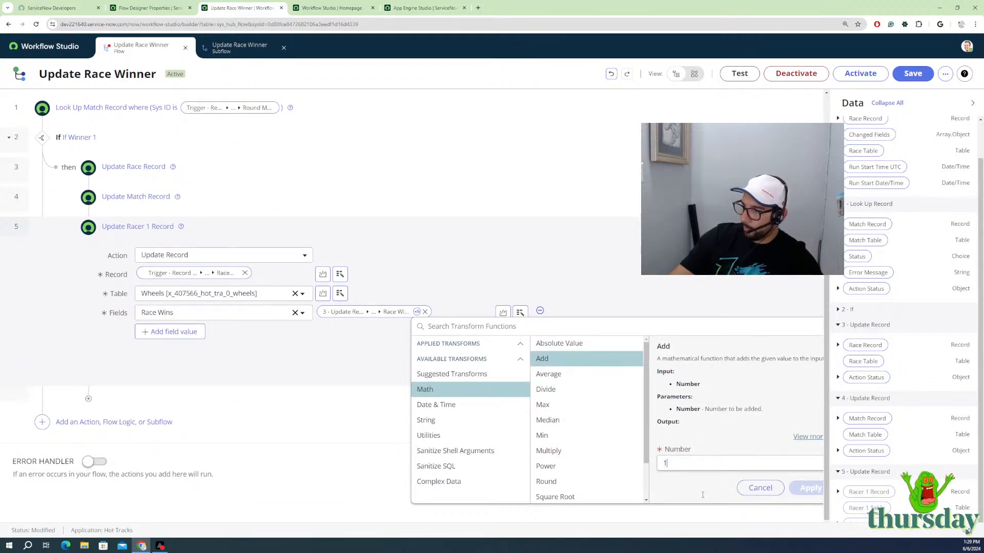
{"action": "left_click", "coordinate": [810, 488]}
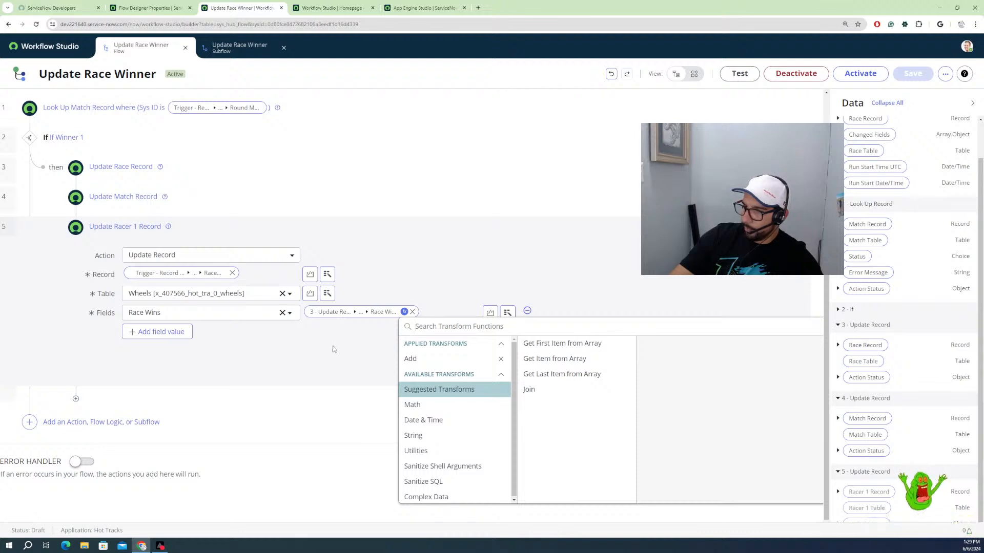
{"action": "left_click", "coordinate": [364, 347]}
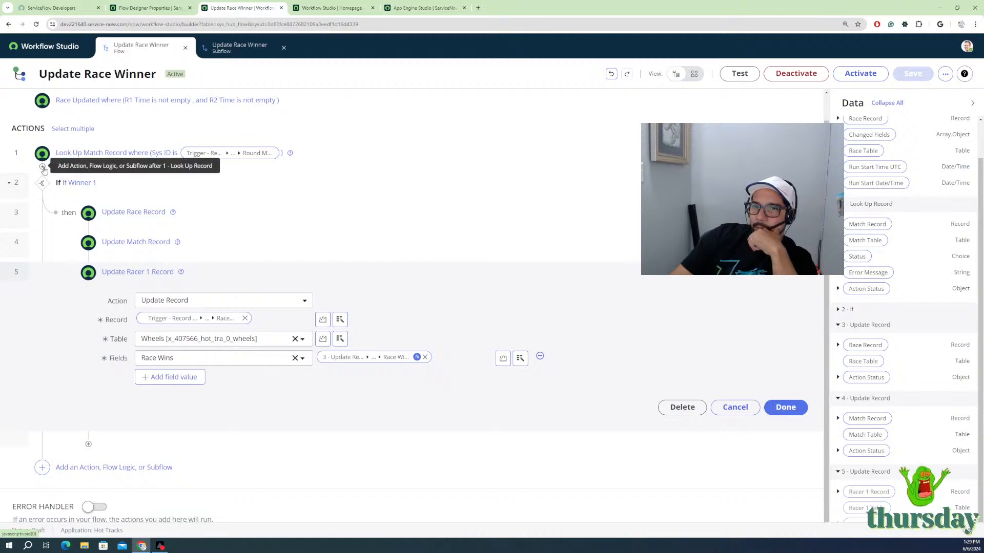
Step: Insert an Update Record action after Look Up Match Record, targeting the looked-up Match Record, and add a field value row
{"action": "left_click", "coordinate": [43, 168]}
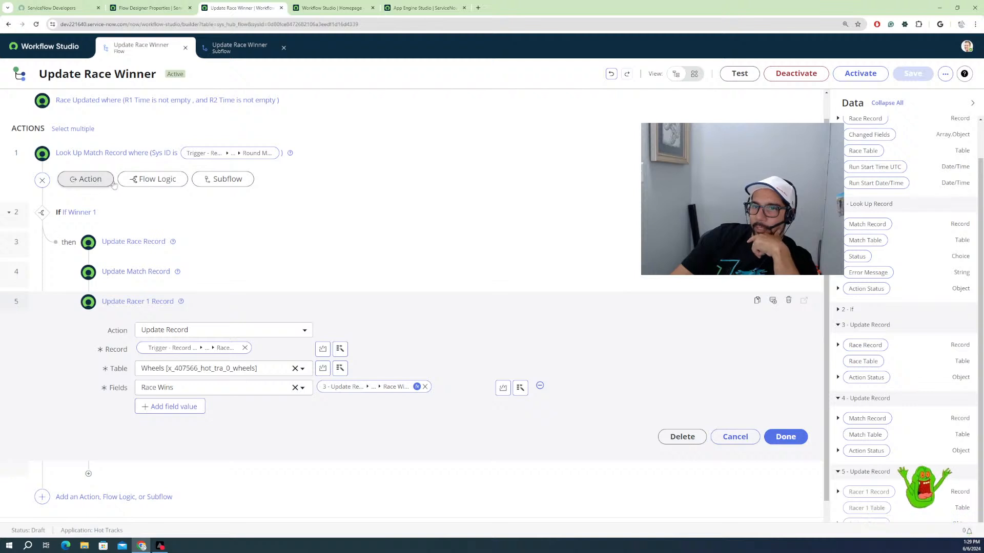
{"action": "left_click", "coordinate": [94, 183]}
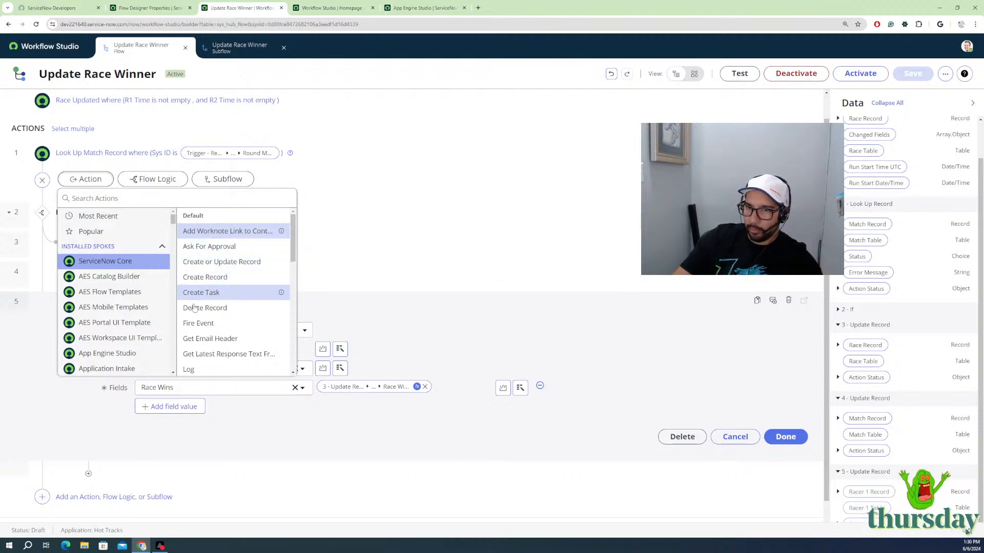
{"action": "left_click", "coordinate": [196, 199]}
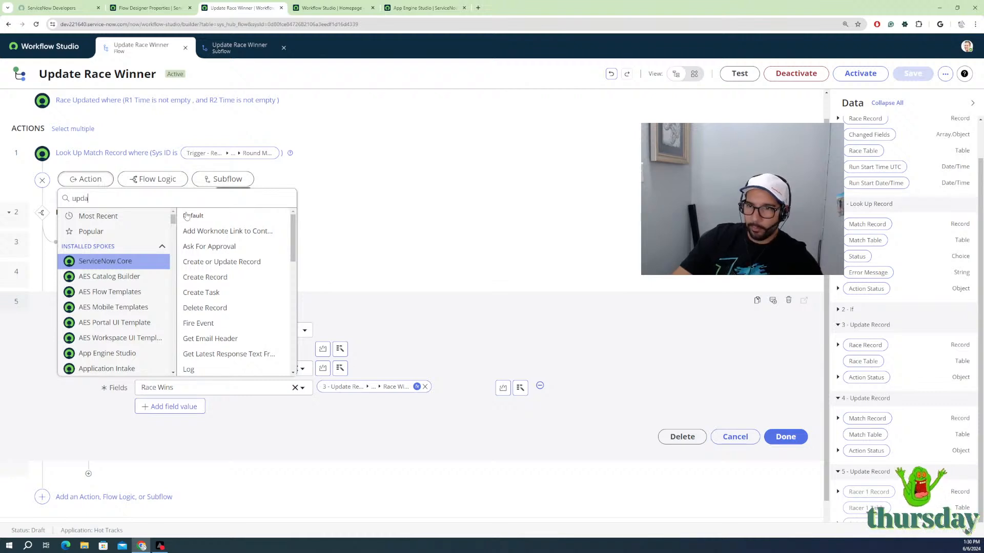
{"action": "left_click", "coordinate": [209, 224]}
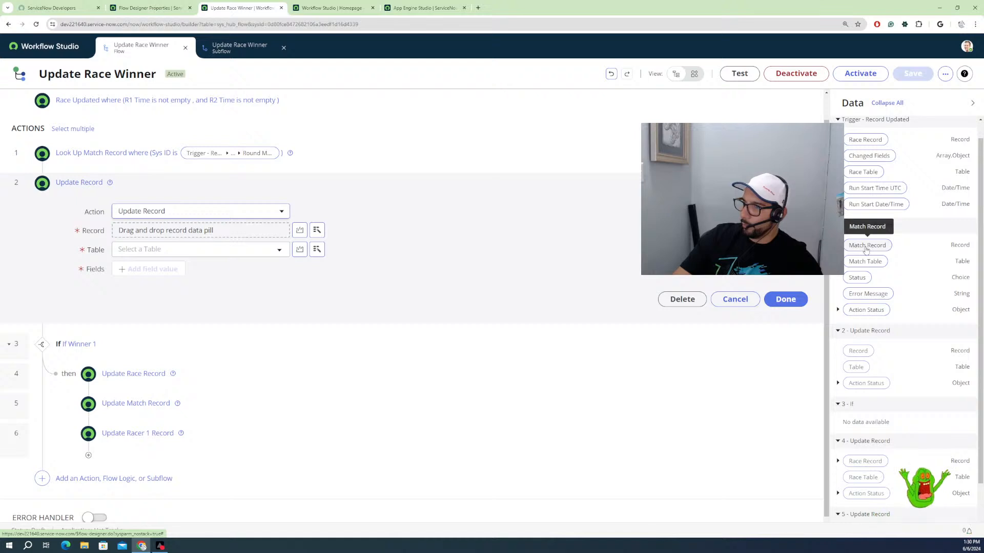
{"action": "left_click_drag", "start_coordinate": [873, 249], "coordinate": [177, 233]}
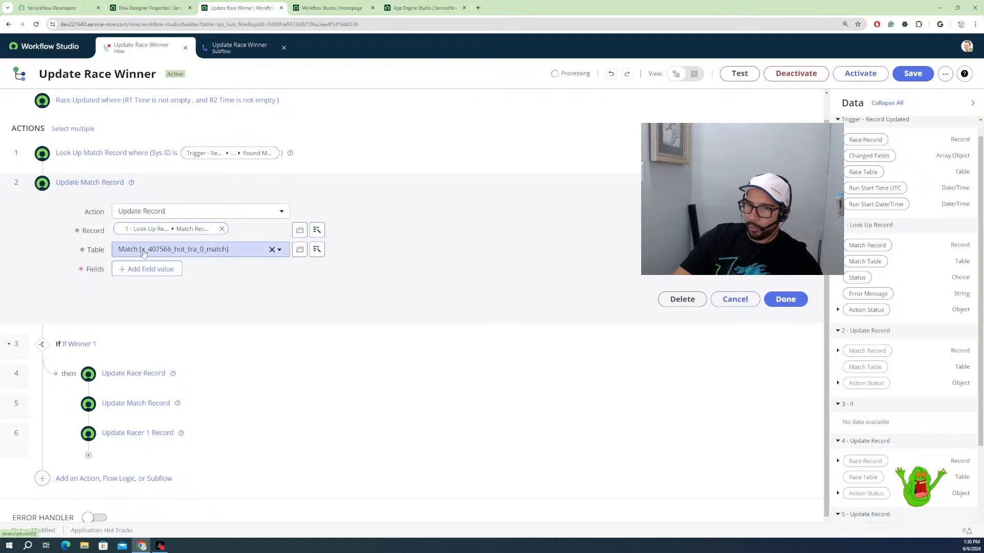
{"action": "left_click", "coordinate": [147, 269]}
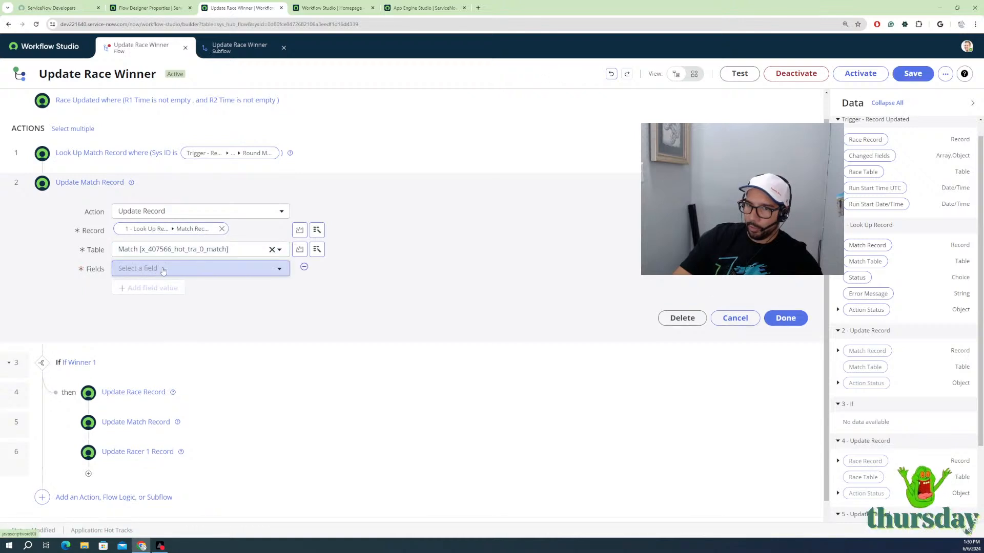
{"action": "left_click", "coordinate": [163, 271]}
{"action": "scroll", "coordinate": [182, 334], "scroll_direction": "down", "scroll_amount": 3}
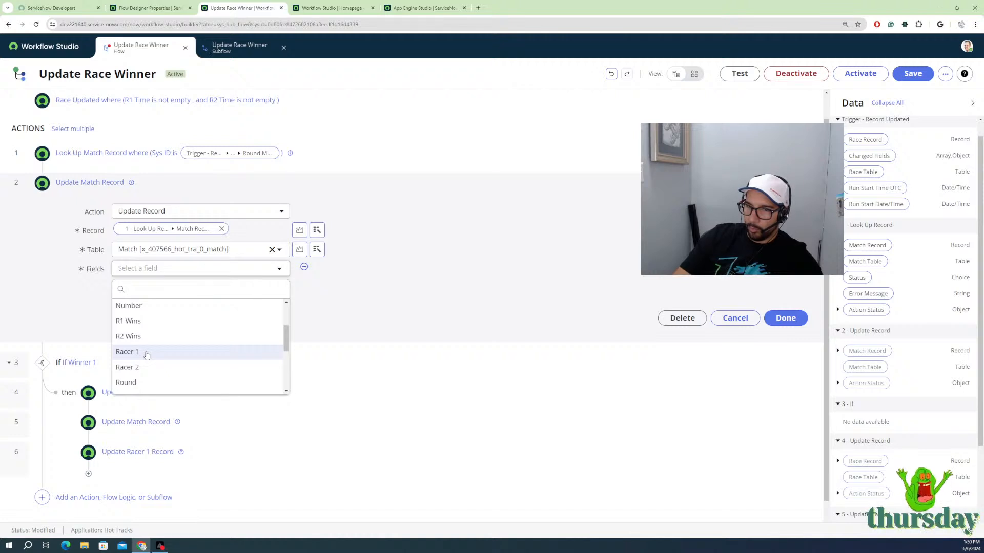
{"action": "left_click", "coordinate": [146, 353]}
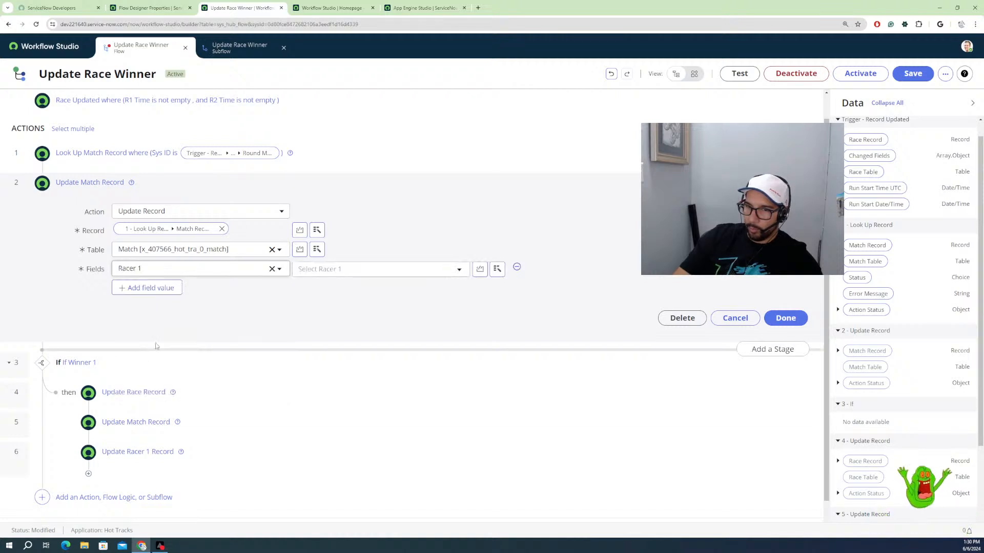
{"action": "left_click", "coordinate": [334, 270]}
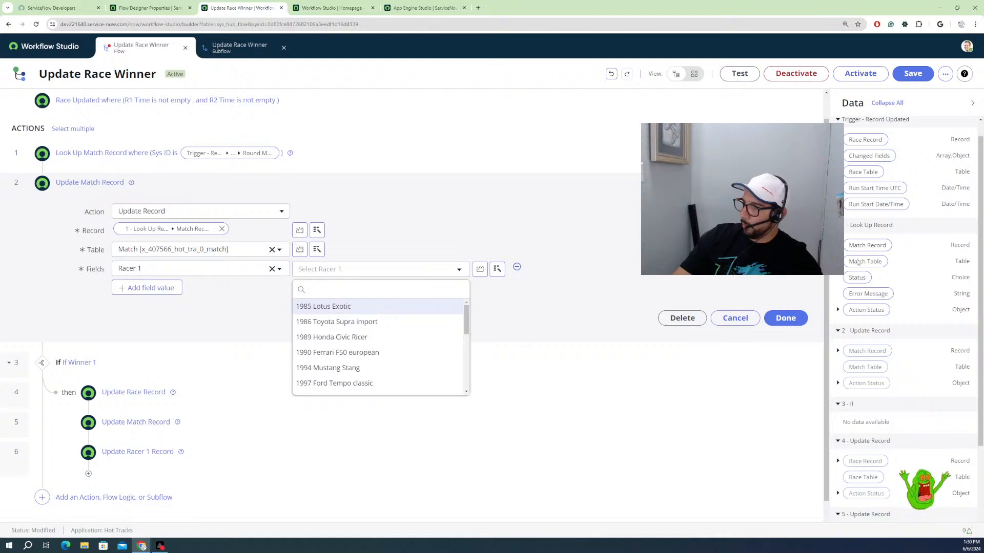
{"action": "left_click", "coordinate": [838, 245]}
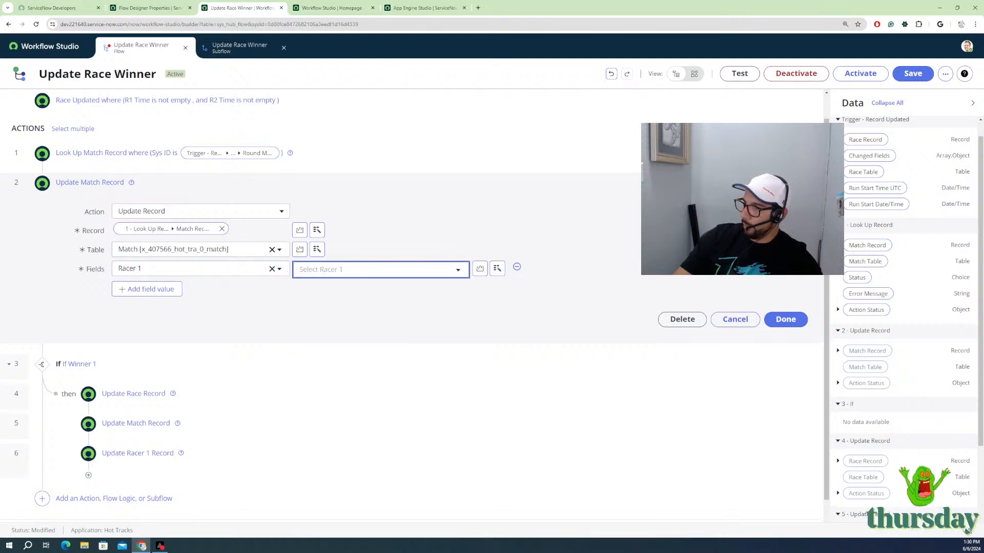
{"action": "left_click", "coordinate": [837, 245]}
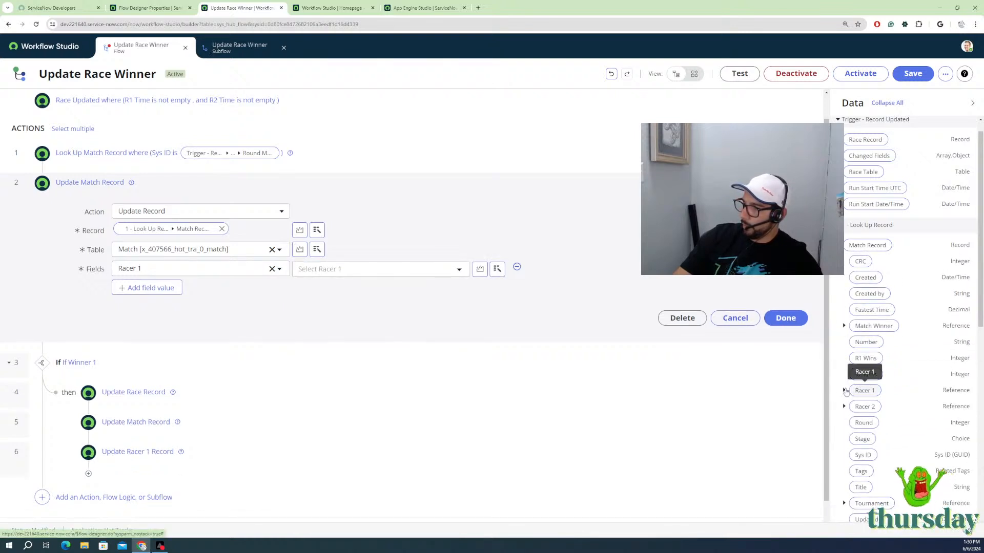
{"action": "left_click", "coordinate": [844, 391]}
{"action": "scroll", "coordinate": [858, 404], "scroll_direction": "down", "scroll_amount": 3}
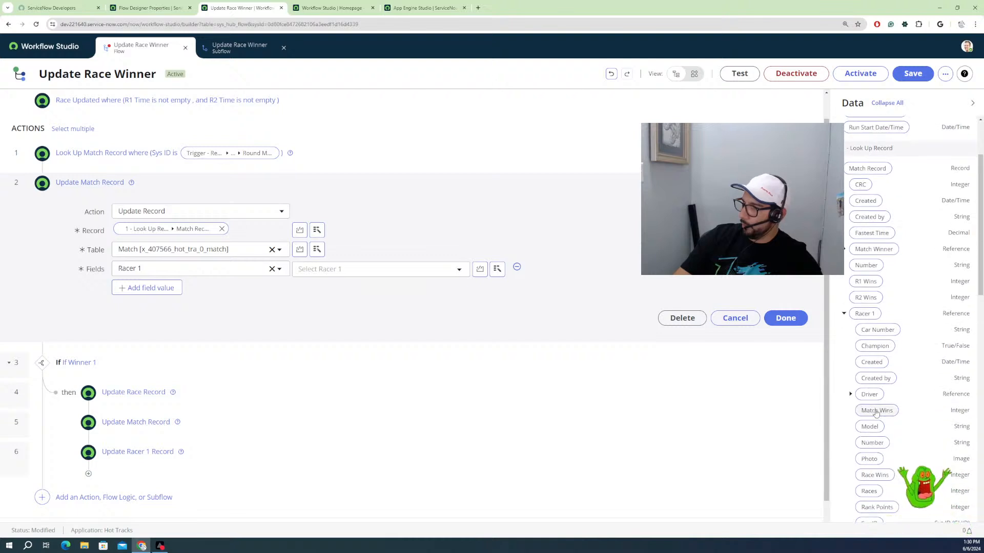
{"action": "scroll", "coordinate": [872, 374], "scroll_direction": "down", "scroll_amount": 2}
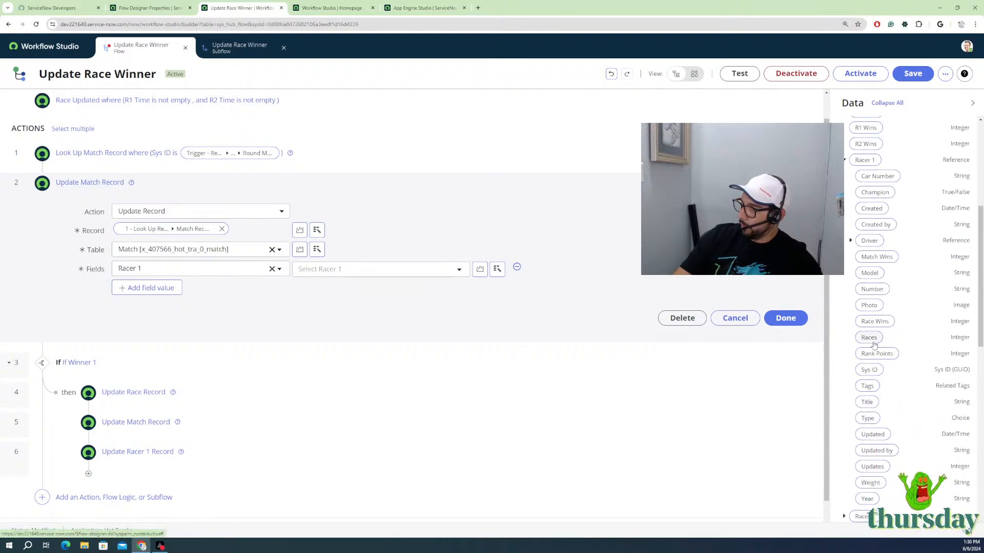
{"action": "mouse_move", "coordinate": [869, 339]}
{"action": "left_mouse_down"}
{"action": "mouse_move", "coordinate": [392, 267]}
{"action": "mouse_move", "coordinate": [799, 316]}
{"action": "mouse_move", "coordinate": [871, 340]}
{"action": "left_mouse_up"}
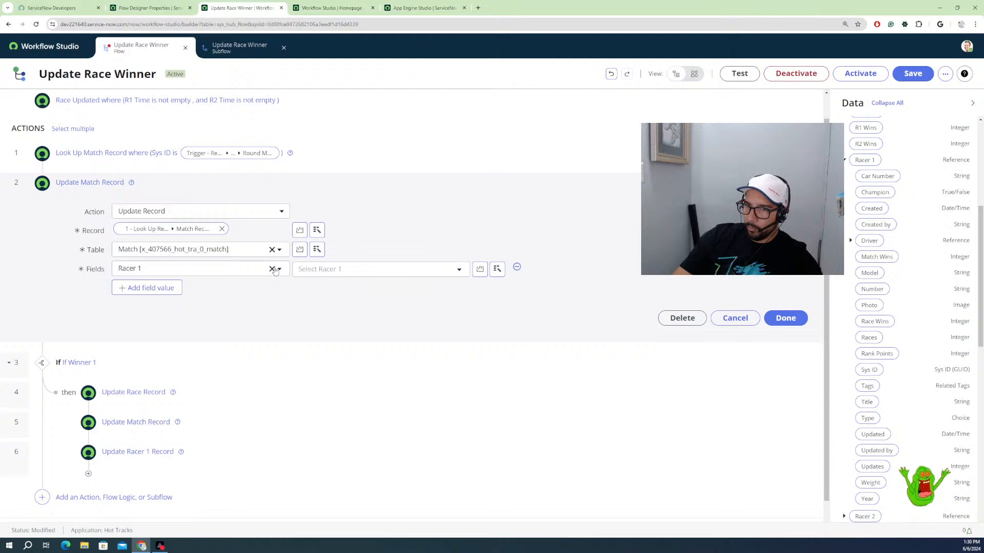
{"action": "left_click", "coordinate": [272, 269]}
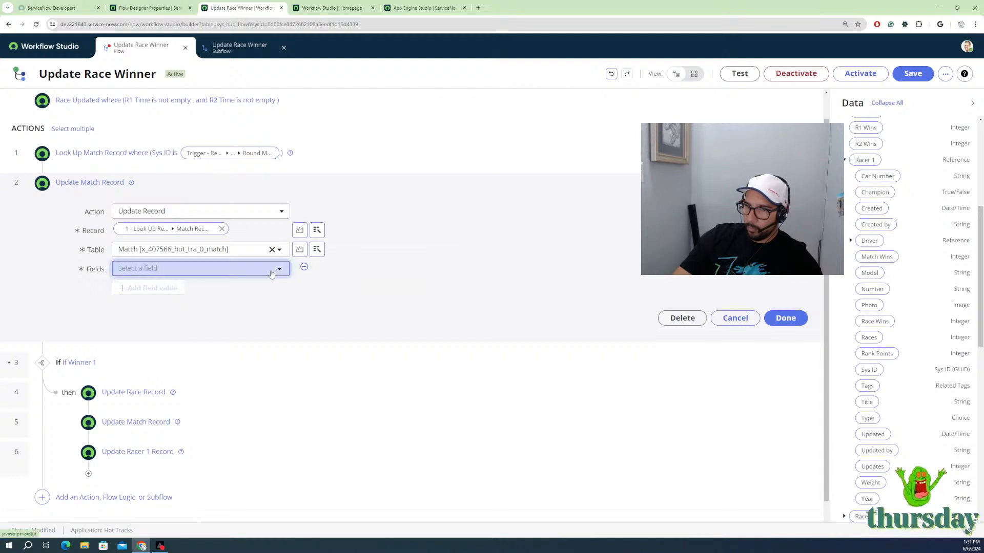
{"action": "left_click", "coordinate": [278, 270]}
{"action": "scroll", "coordinate": [171, 319], "scroll_direction": "down", "scroll_amount": 5}
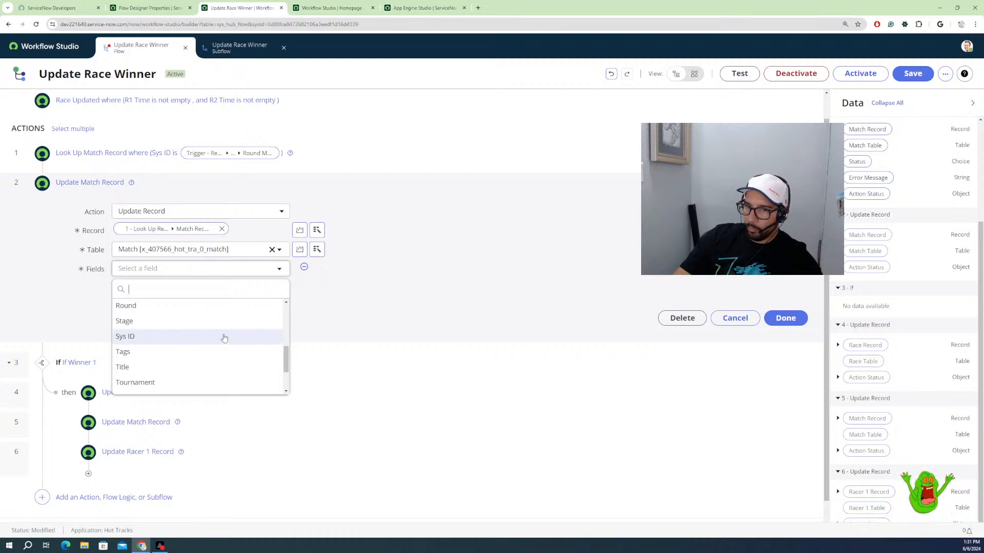
{"action": "left_click", "coordinate": [382, 322]}
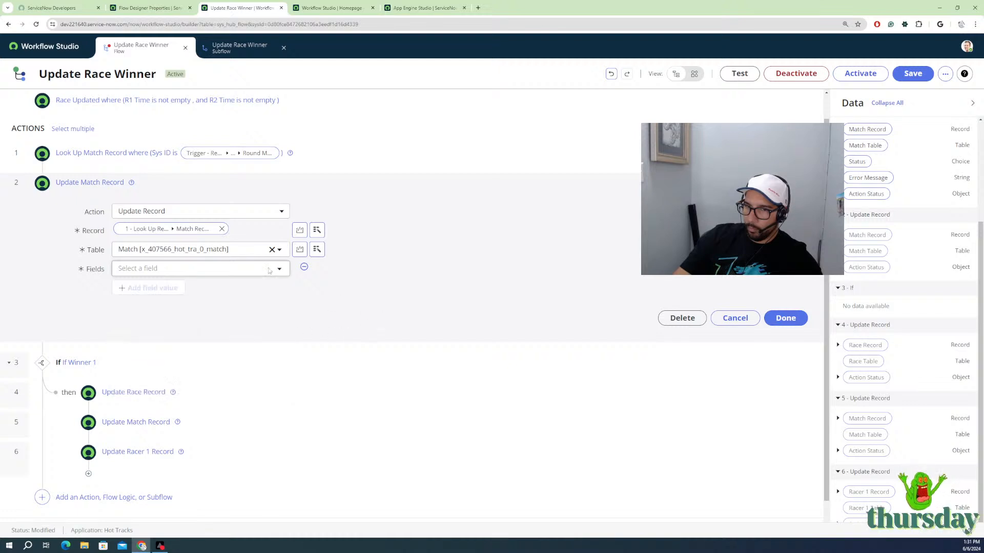
Step: Clear the step 2 update's Match table and retarget the action to Racer 1 from the looked-up Match Record
{"action": "left_click", "coordinate": [272, 249]}
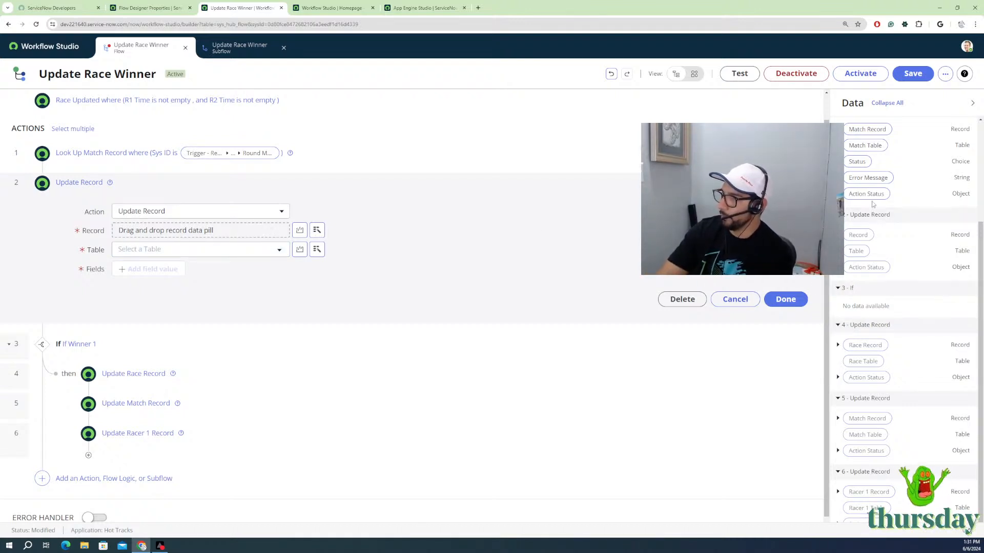
{"action": "scroll", "coordinate": [873, 204], "scroll_direction": "up", "scroll_amount": 2}
{"action": "left_click", "coordinate": [838, 206]}
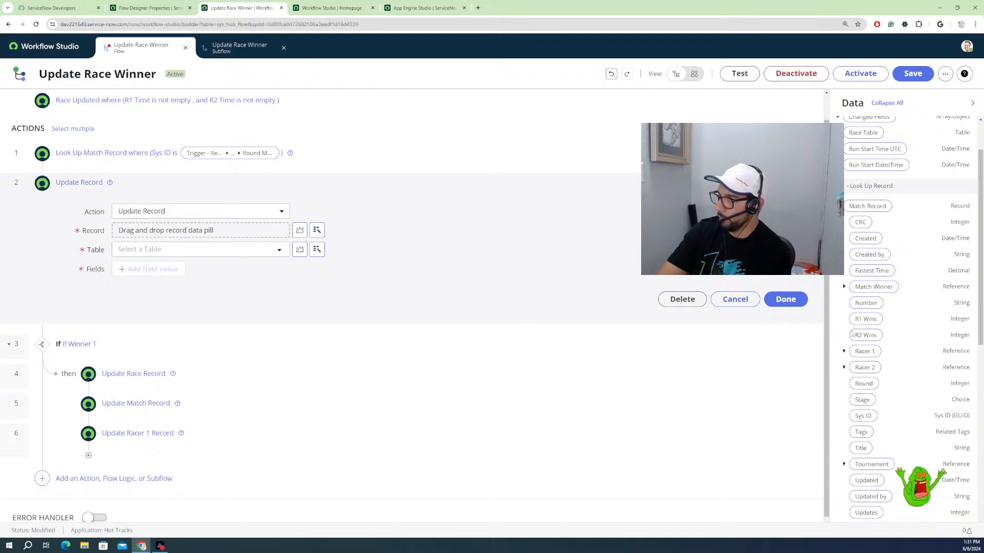
{"action": "left_click_drag", "start_coordinate": [861, 352], "coordinate": [149, 231]}
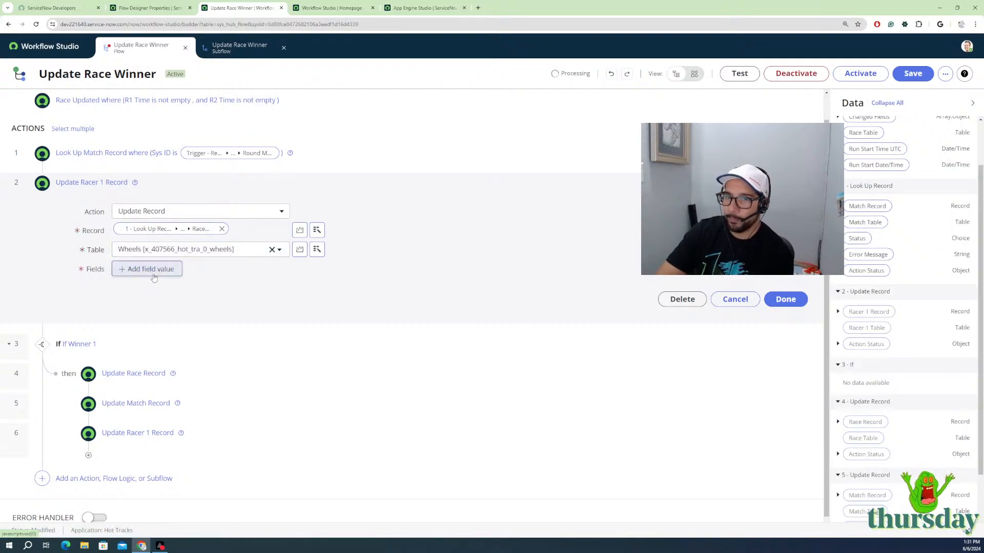
Step: Add a Races field value to the step 2 Update Racer 1 Record action
{"action": "left_click", "coordinate": [159, 275]}
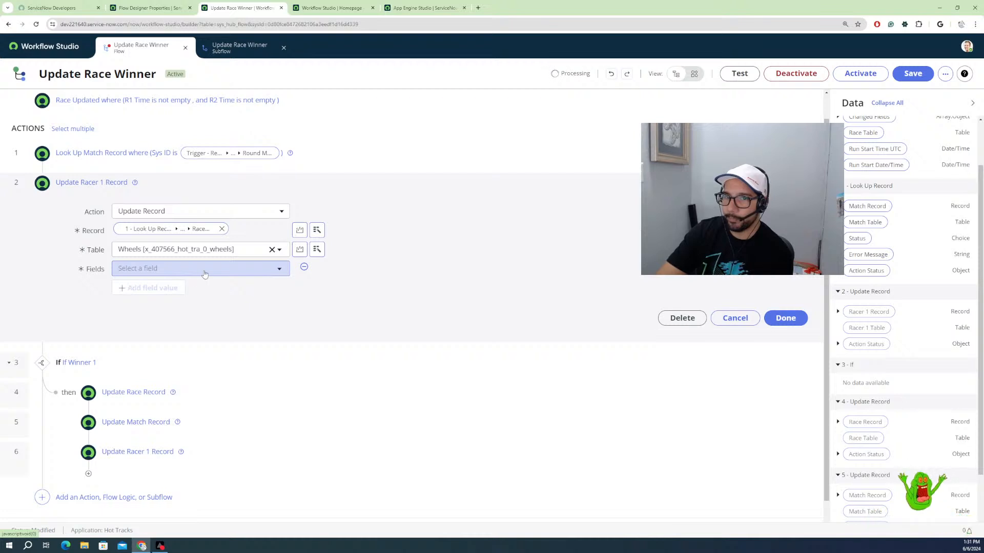
{"action": "left_click", "coordinate": [205, 275]}
{"action": "scroll", "coordinate": [144, 340], "scroll_direction": "down", "scroll_amount": 2}
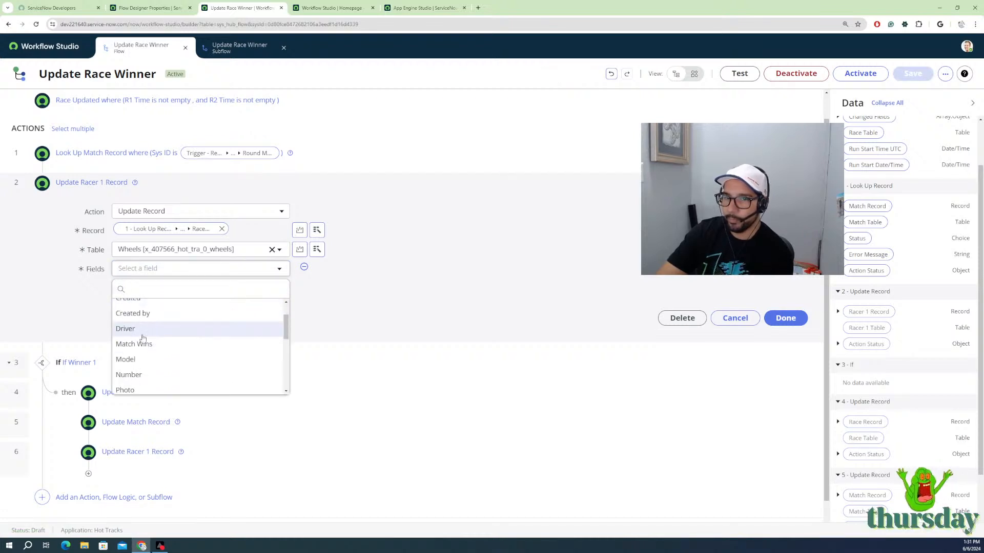
{"action": "scroll", "coordinate": [145, 344], "scroll_direction": "down", "scroll_amount": 3}
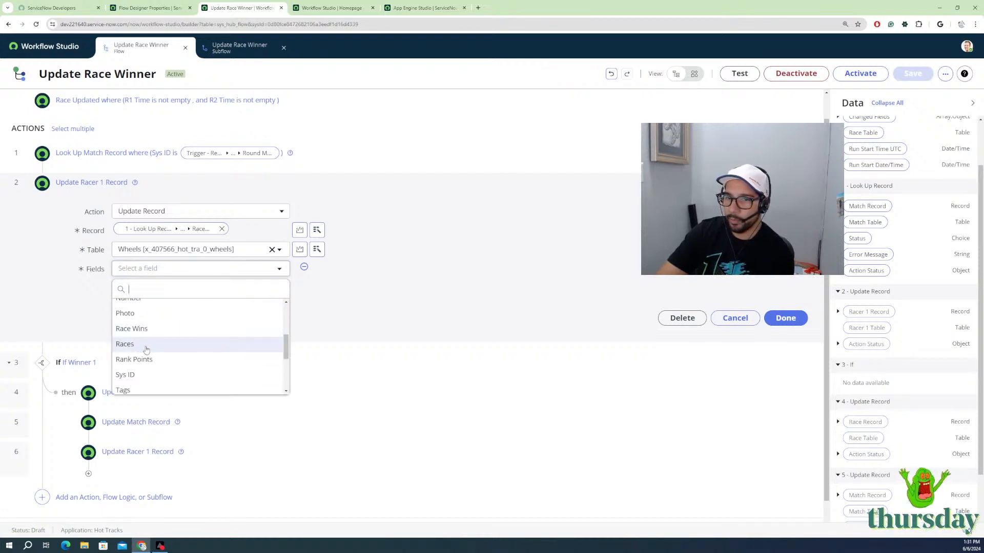
{"action": "left_click", "coordinate": [146, 349]}
Step: Set the step 2 Races value to Racer 1's Races from the looked-up Match Record
{"action": "left_click", "coordinate": [334, 270]}
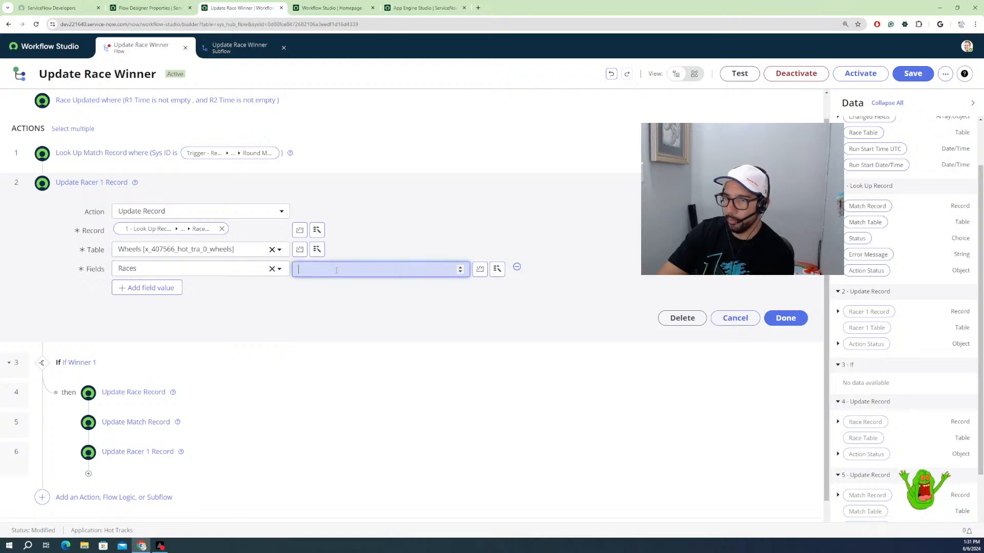
{"action": "left_click", "coordinate": [838, 206]}
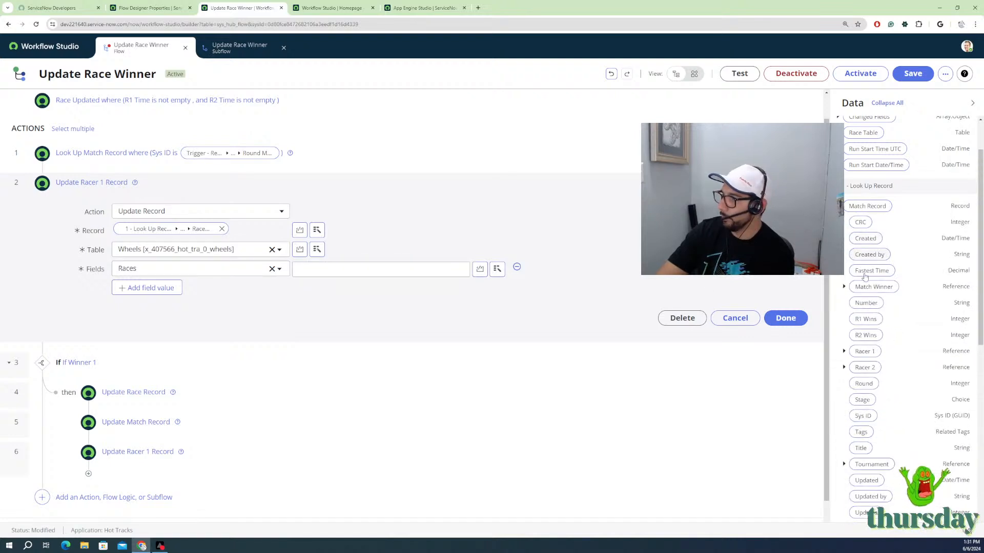
{"action": "left_click", "coordinate": [849, 355]}
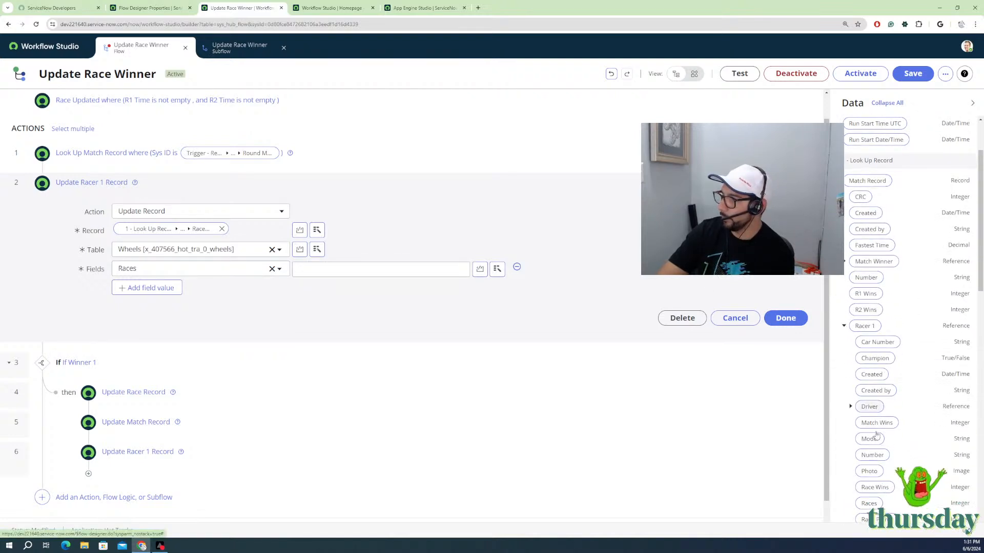
{"action": "scroll", "coordinate": [872, 462], "scroll_direction": "down", "scroll_amount": 2}
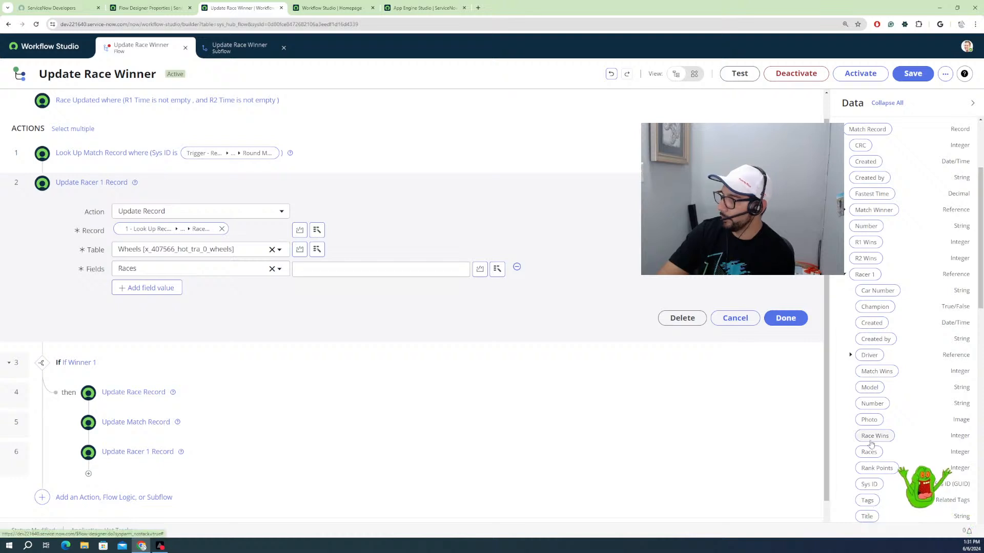
{"action": "left_click_drag", "start_coordinate": [869, 452], "coordinate": [409, 270]}
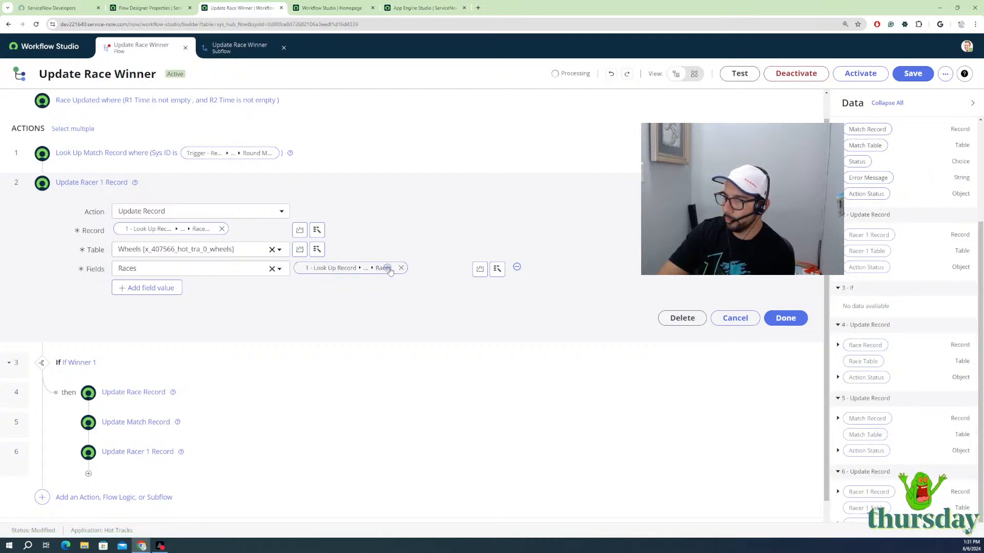
Step: Apply a Math Add transform with Number 1 to the step 2 Racer 1 update's Races value
{"action": "left_click", "coordinate": [392, 268]}
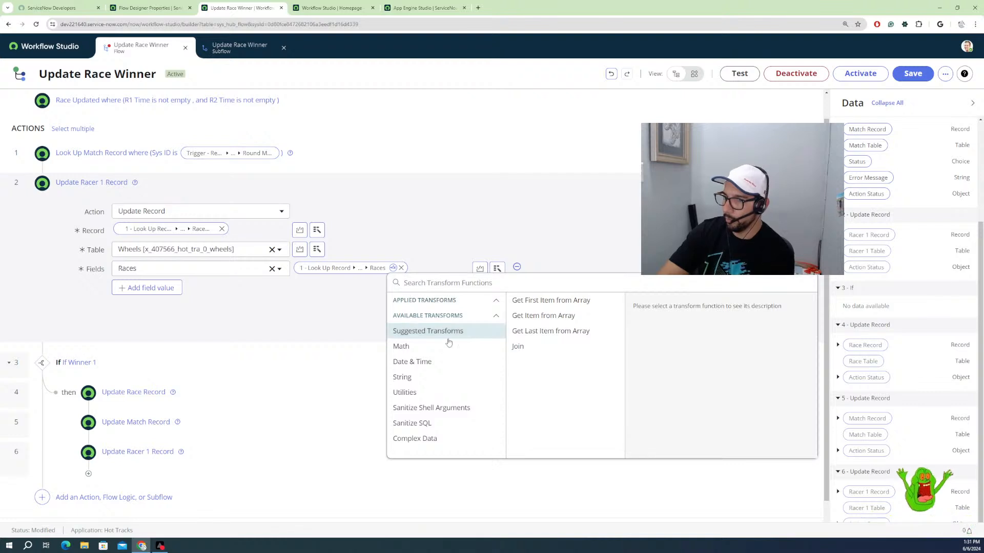
{"action": "left_click", "coordinate": [417, 348]}
{"action": "left_click", "coordinate": [518, 315]}
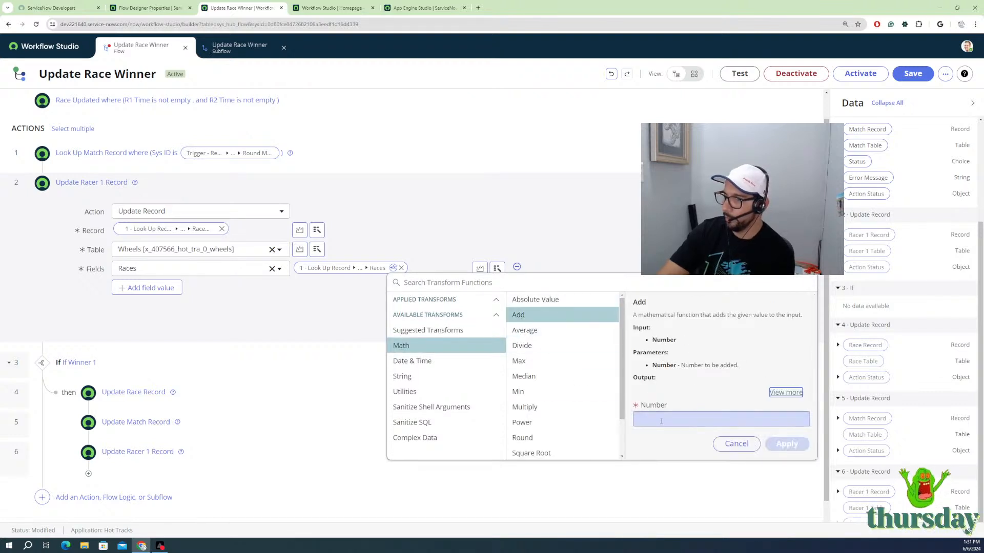
{"action": "left_click", "coordinate": [663, 420]}
{"action": "type", "text": "1"}
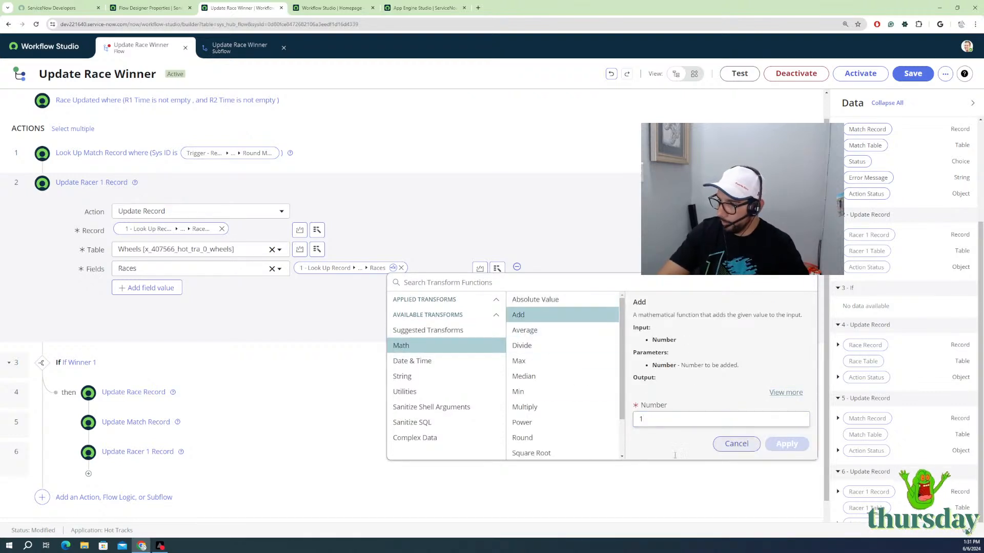
{"action": "left_click", "coordinate": [785, 444]}
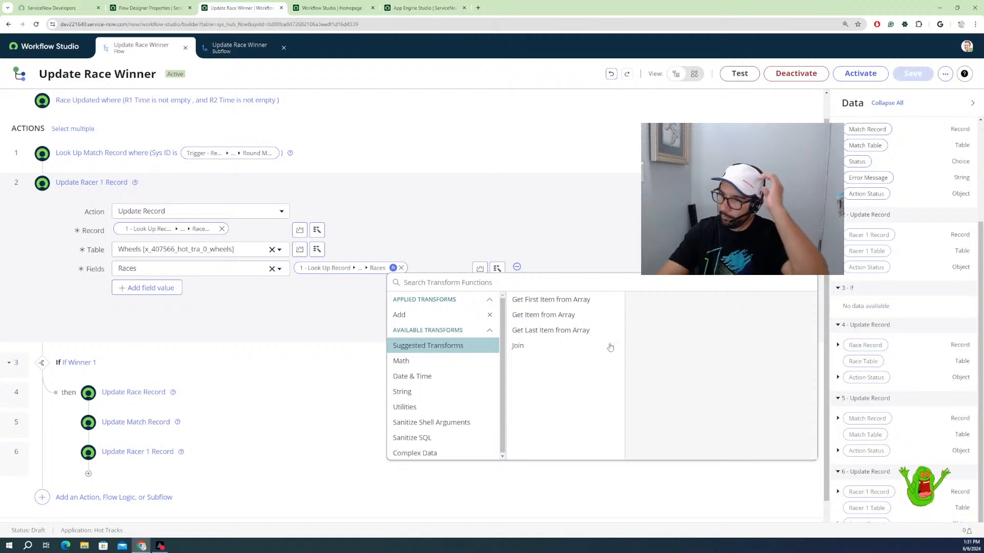
{"action": "left_click", "coordinate": [224, 304]}
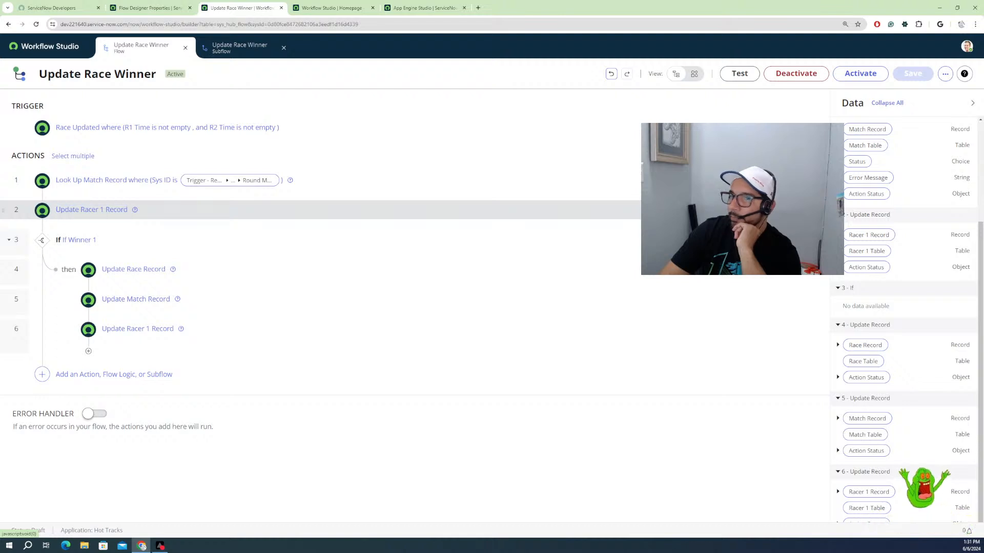
Step: Duplicate the step 2 Racer 1 update as step 3 and retarget the copy to Racer 2 from the looked-up Match Record
{"action": "left_click", "coordinate": [102, 240]}
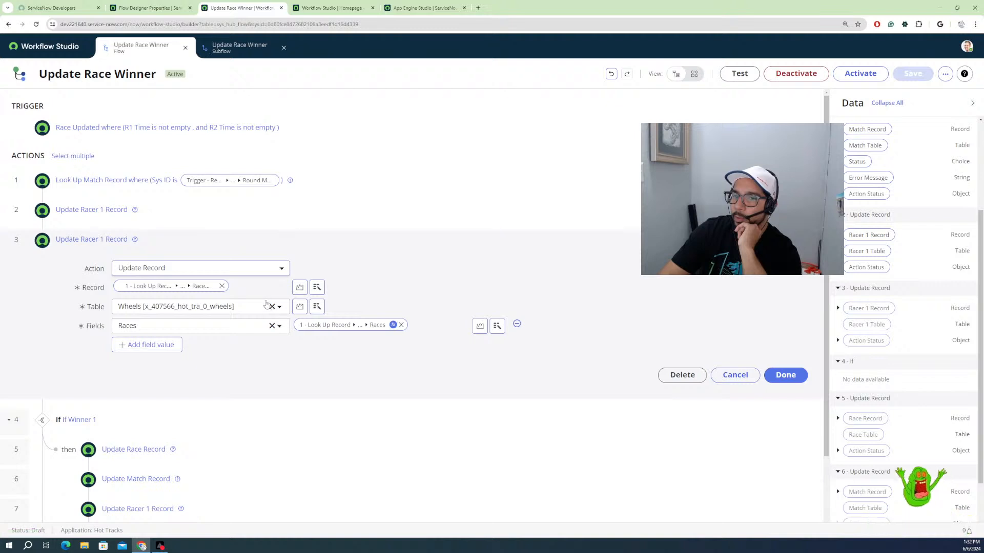
{"action": "left_click", "coordinate": [271, 307]}
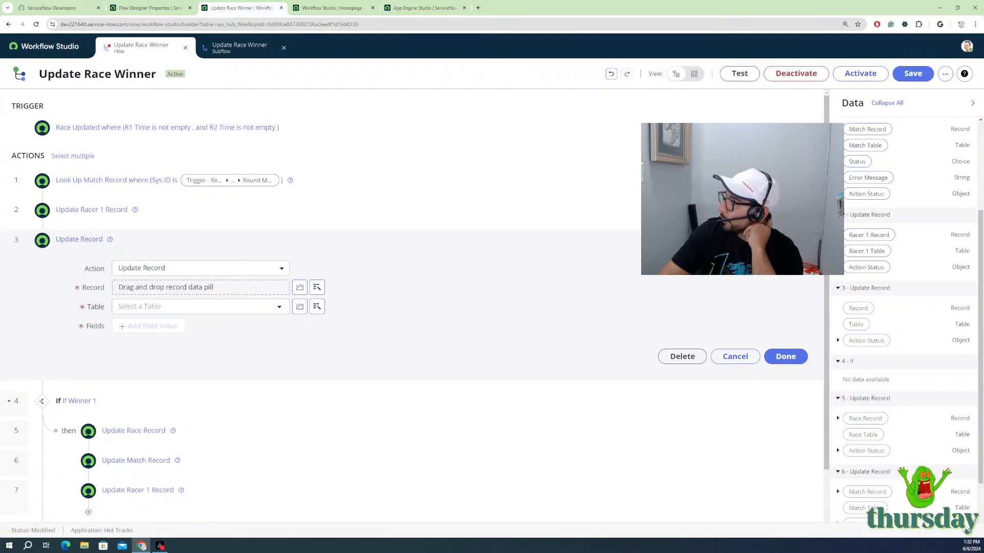
{"action": "left_click", "coordinate": [838, 129]}
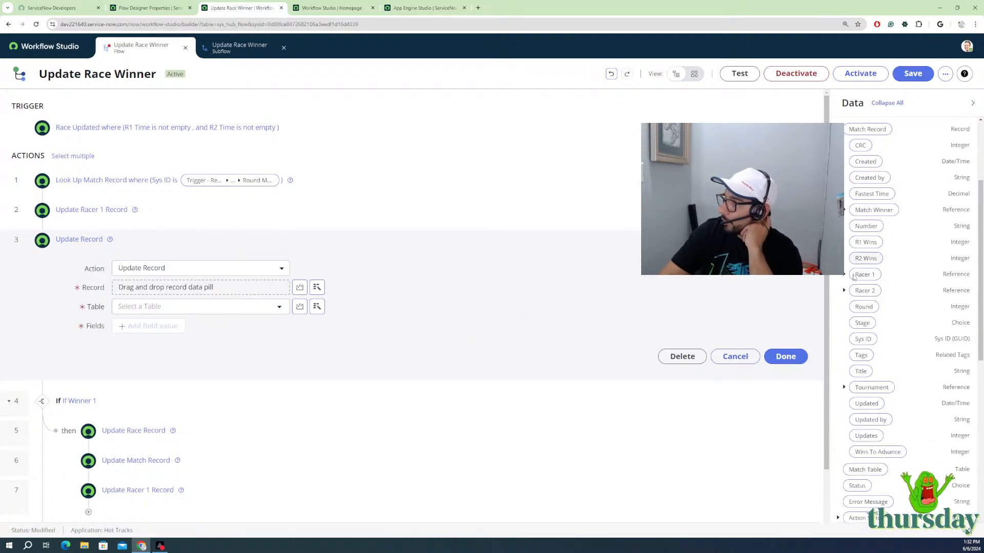
{"action": "left_click_drag", "start_coordinate": [865, 290], "coordinate": [131, 299]}
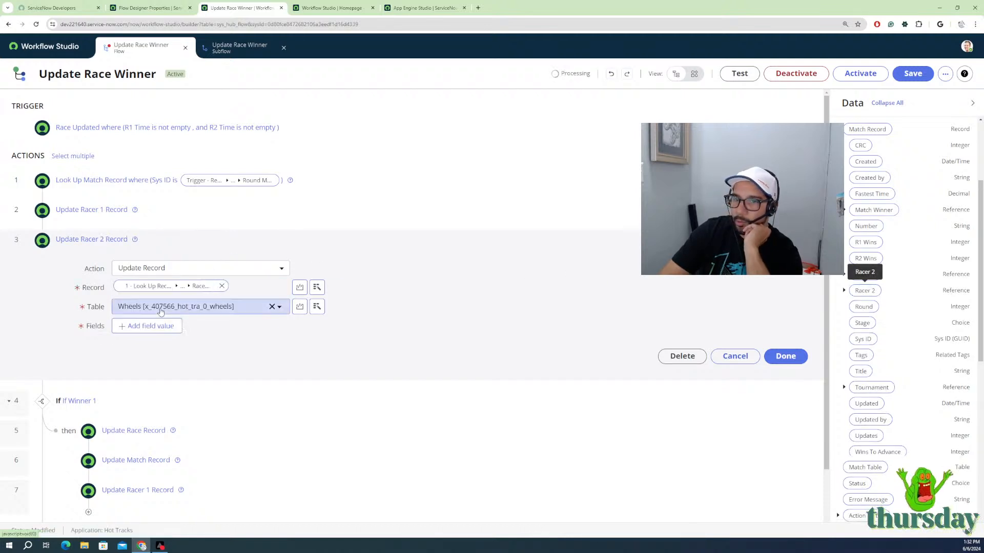
Step: Add a Races field value to the step 3 Update Racer 2 Record action
{"action": "left_click", "coordinate": [129, 347]}
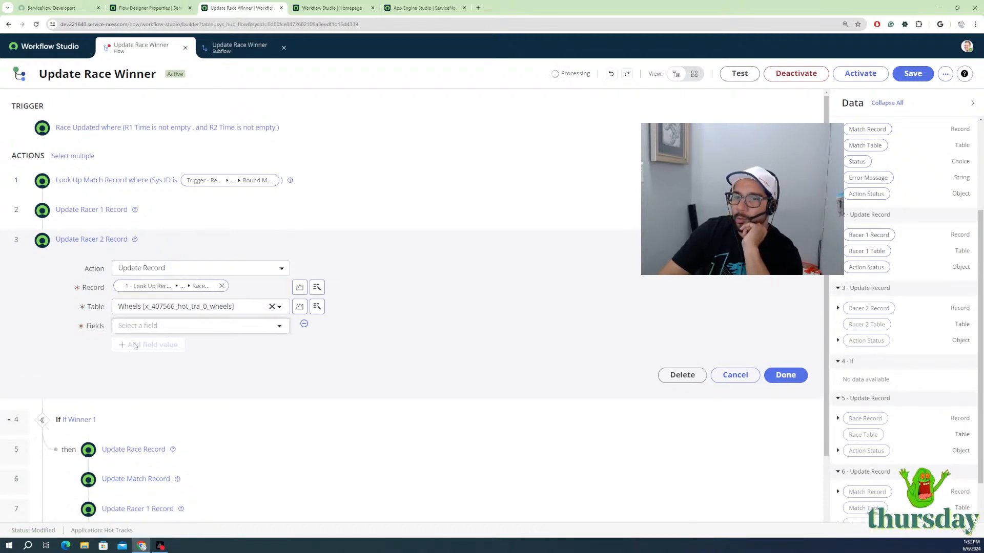
{"action": "left_click", "coordinate": [144, 331]}
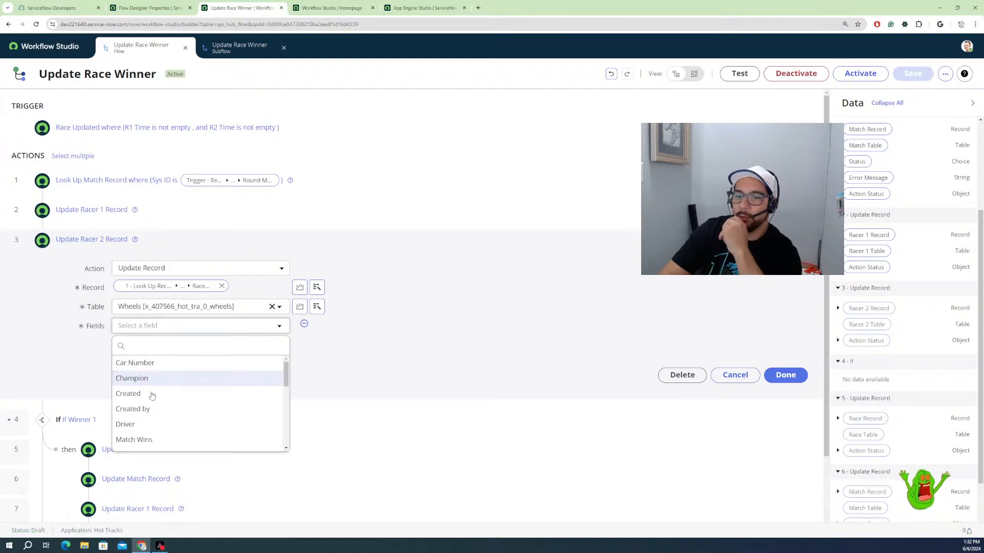
{"action": "scroll", "coordinate": [154, 424], "scroll_direction": "down", "scroll_amount": 2}
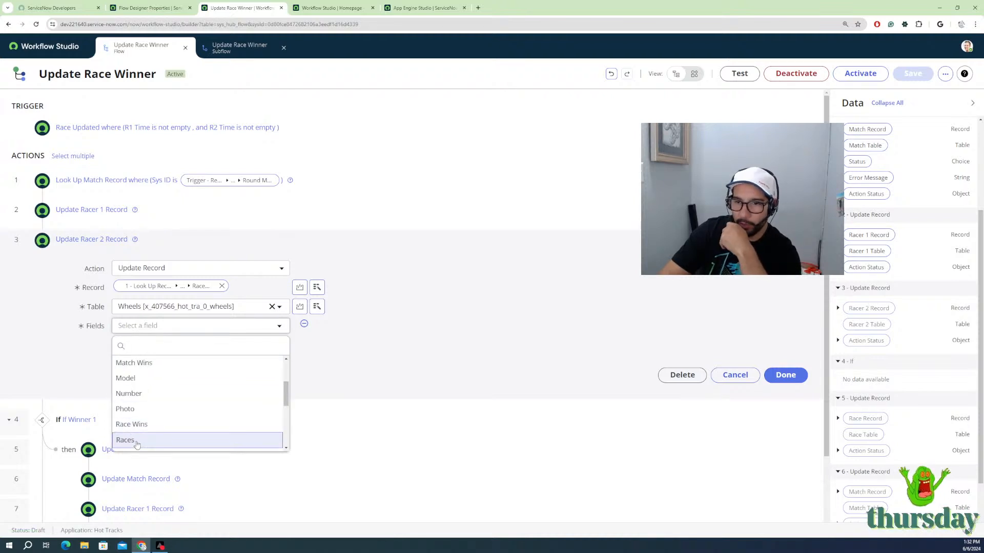
{"action": "key", "text": "Return"}
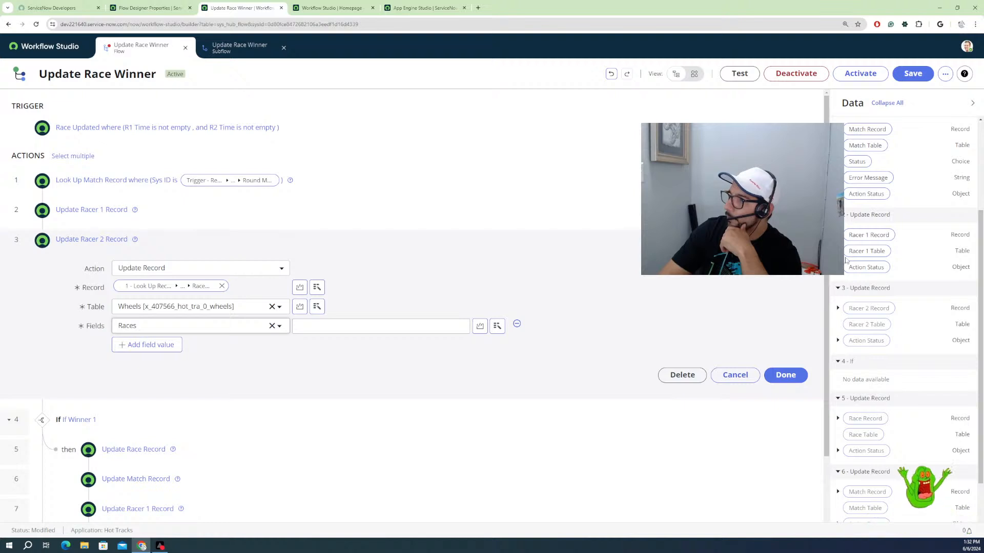
Step: Set the step 3 Races value to Racer 2's Races from the looked-up Match Record
{"action": "scroll", "coordinate": [846, 260], "scroll_direction": "up", "scroll_amount": 1}
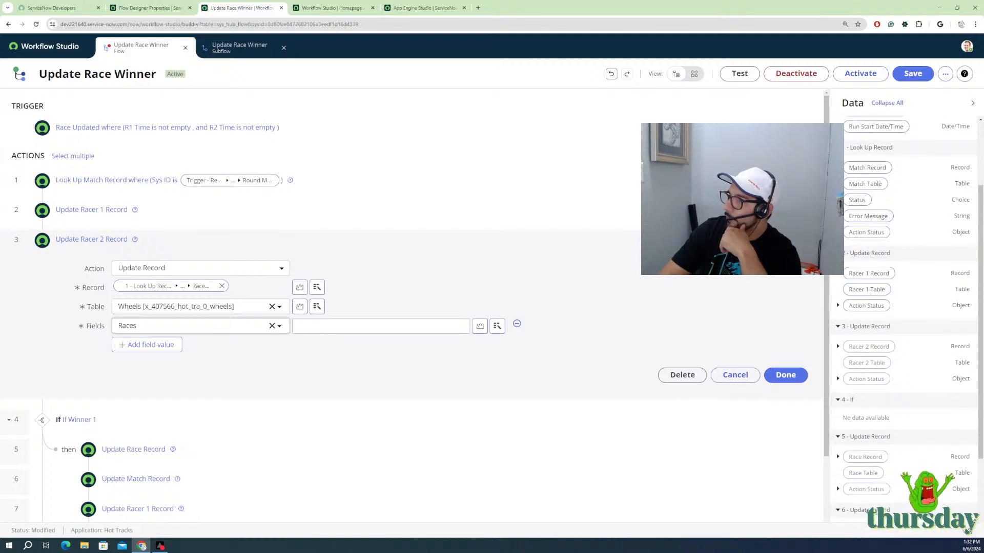
{"action": "left_click", "coordinate": [838, 167]}
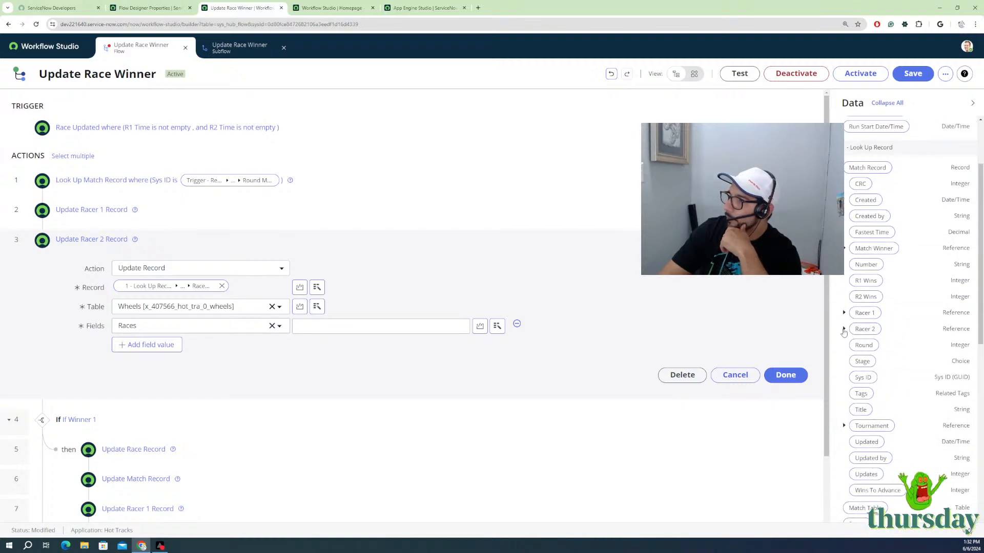
{"action": "left_click", "coordinate": [844, 331]}
{"action": "scroll", "coordinate": [872, 405], "scroll_direction": "down", "scroll_amount": 2}
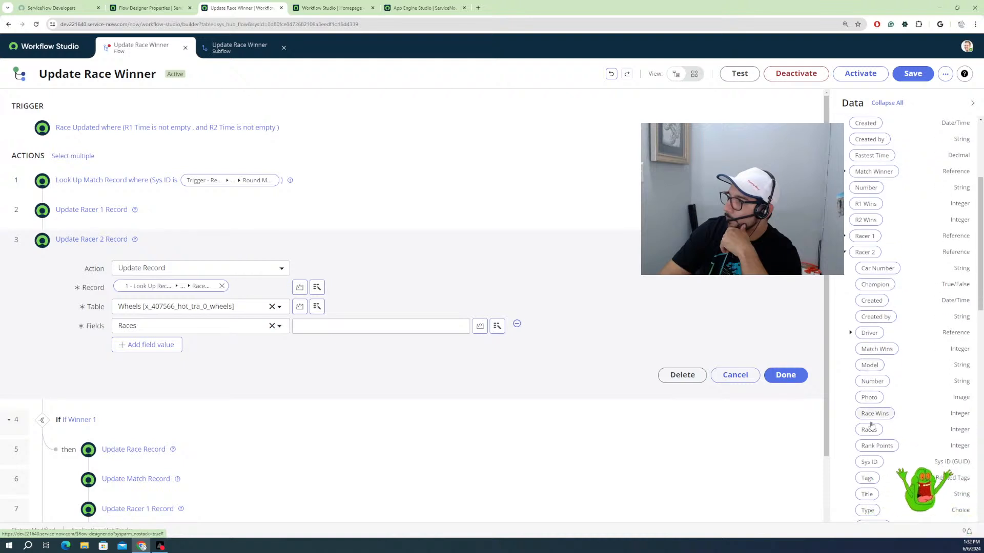
{"action": "left_click_drag", "start_coordinate": [871, 433], "coordinate": [385, 330]}
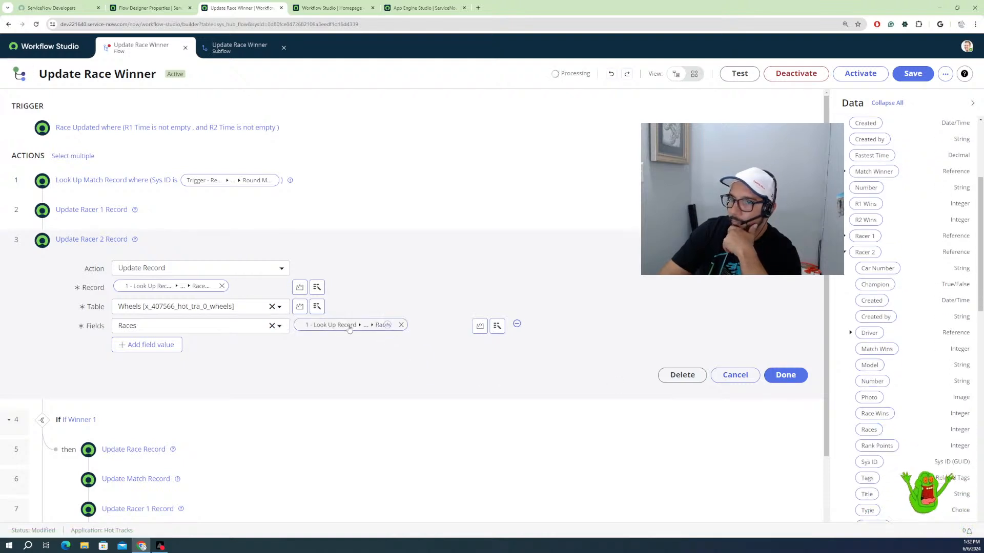
Step: Apply a Math Add transform with Number 1 to the step 3 Racer 2 update's Races value
{"action": "left_click", "coordinate": [392, 325]}
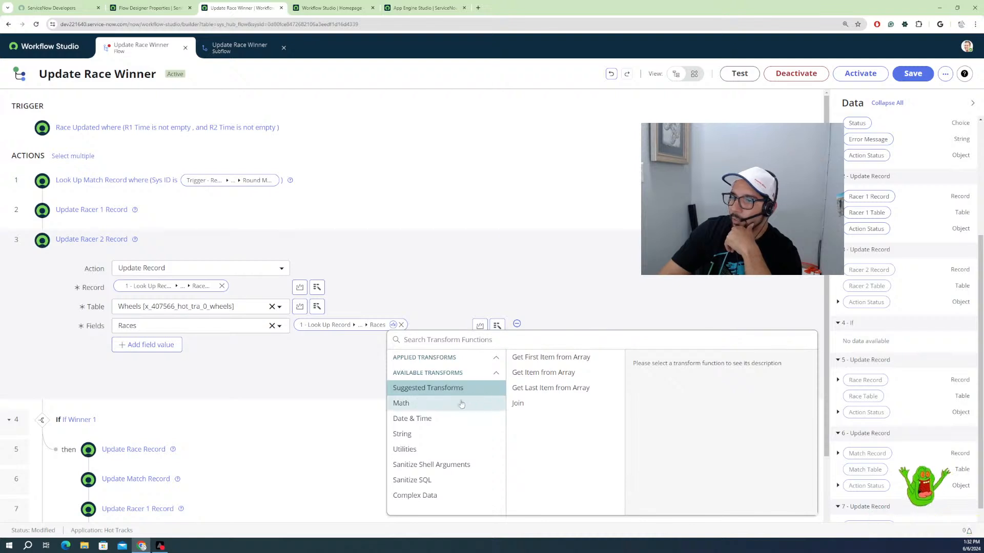
{"action": "left_click", "coordinate": [485, 404]}
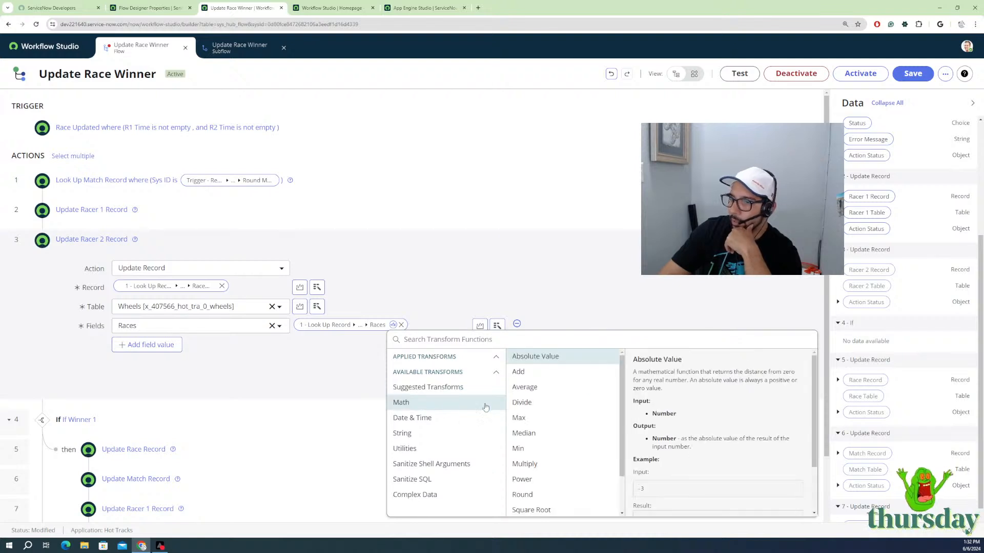
{"action": "left_click", "coordinate": [535, 372]}
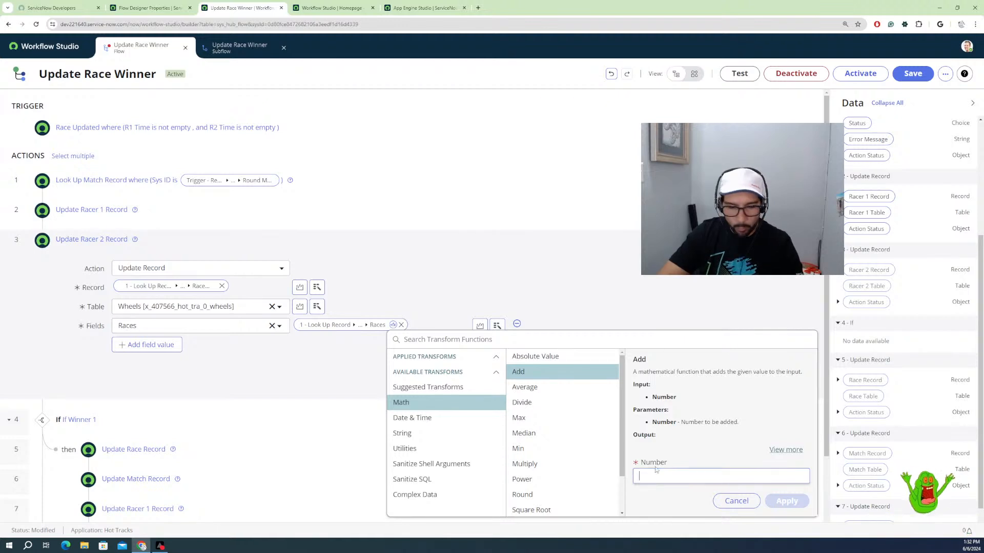
{"action": "type", "text": "1"}
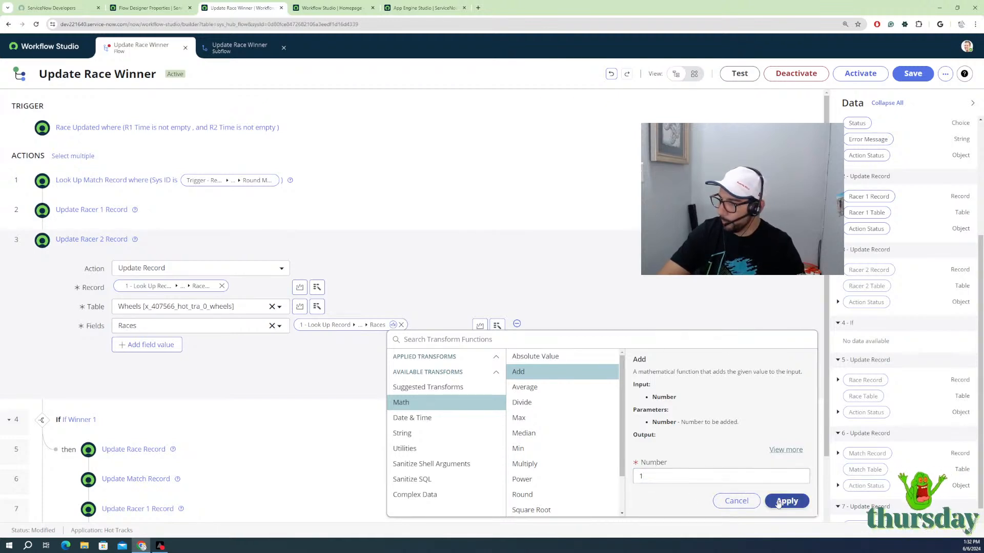
{"action": "left_click", "coordinate": [787, 501]}
{"action": "left_click", "coordinate": [307, 383]}
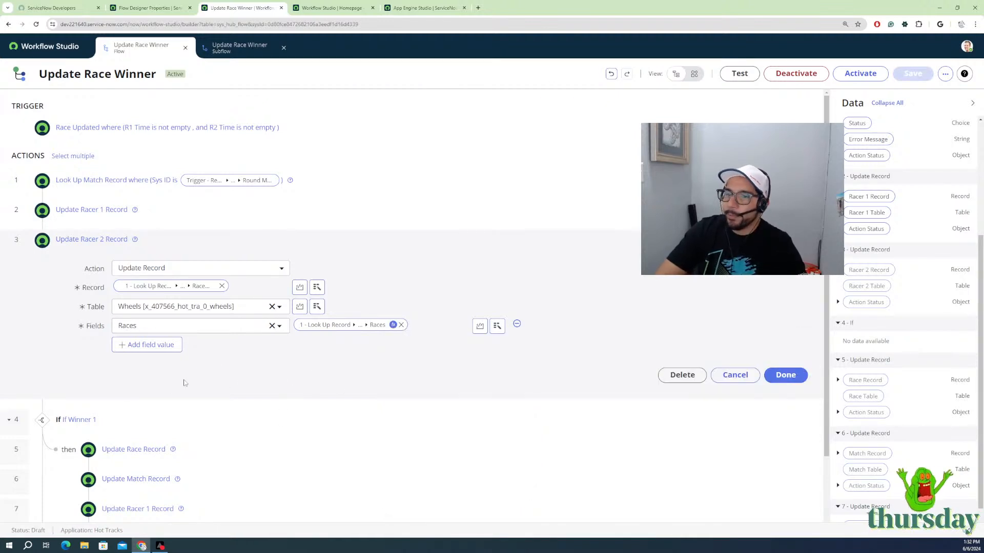
Step: Close the step 3 Racer 2 update and add an Else If branch after the If Winner 1 block
{"action": "left_click", "coordinate": [91, 240]}
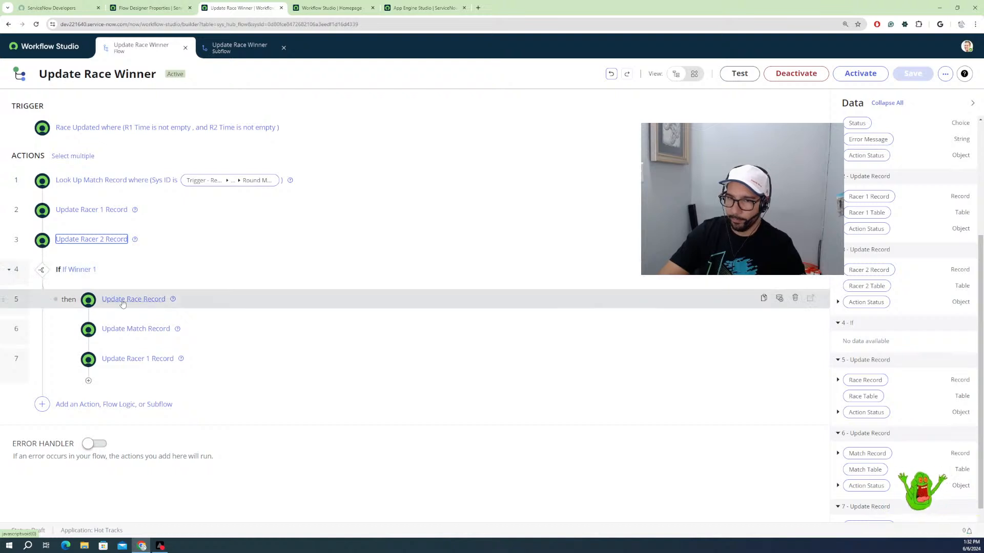
{"action": "left_click", "coordinate": [43, 404]}
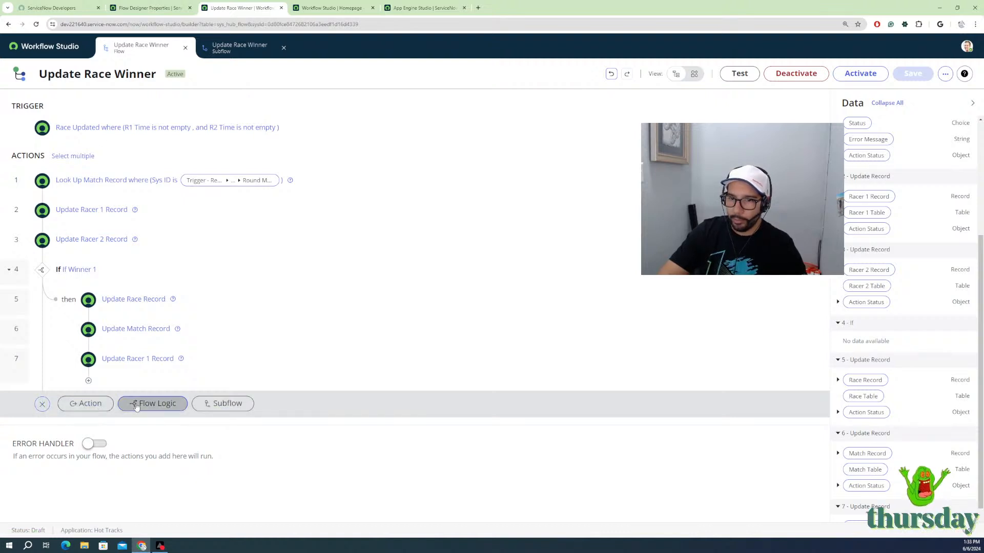
{"action": "left_click", "coordinate": [136, 405]}
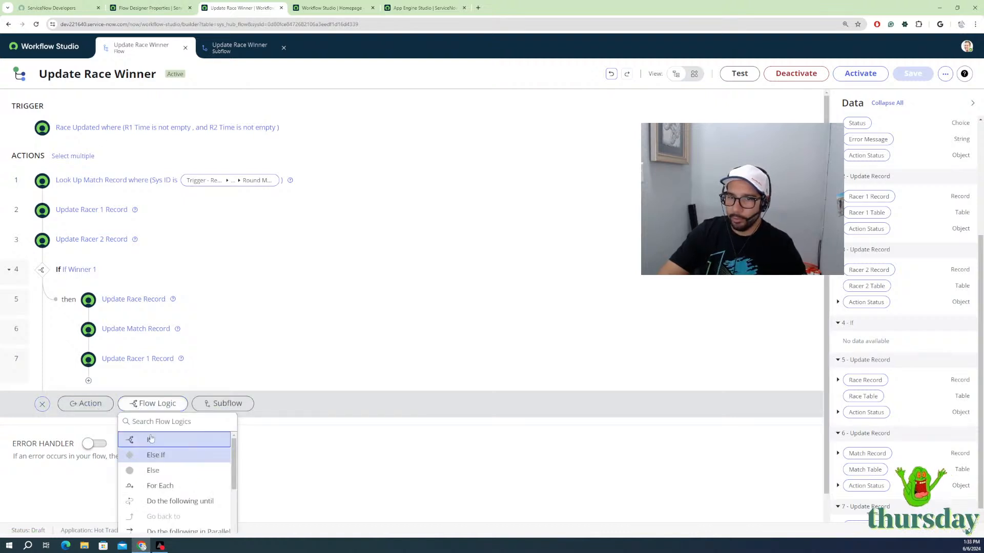
{"action": "left_click", "coordinate": [154, 455]}
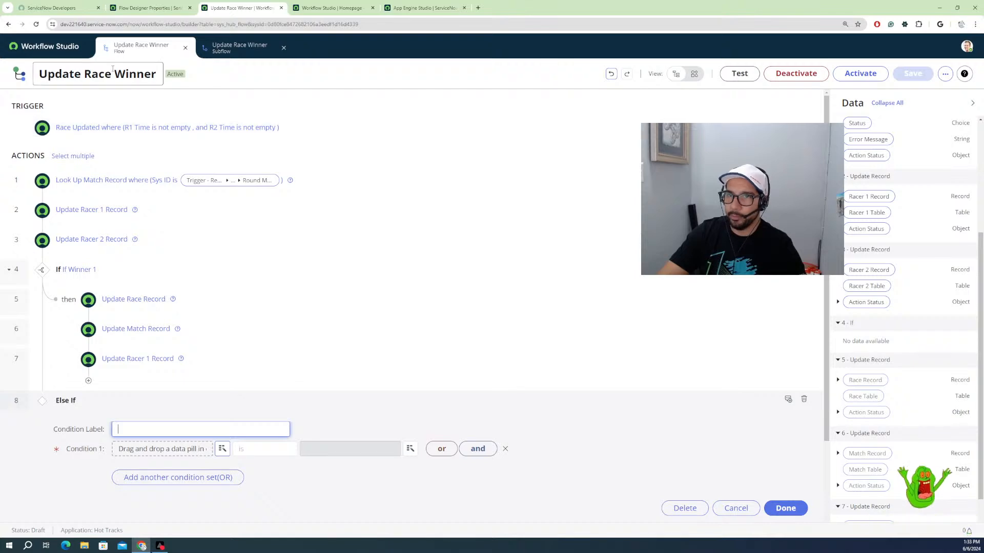
Step: Check the subflow's winner branches and label the new Else If condition "if Winner 2"
{"action": "left_click", "coordinate": [220, 49]}
{"action": "scroll", "coordinate": [247, 373], "scroll_direction": "down", "scroll_amount": 2}
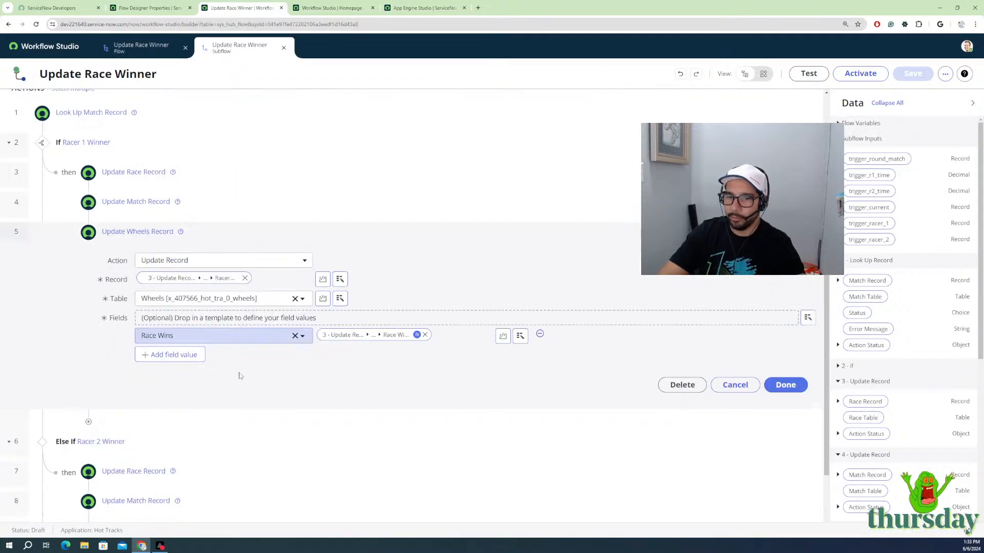
{"action": "left_click", "coordinate": [150, 53]}
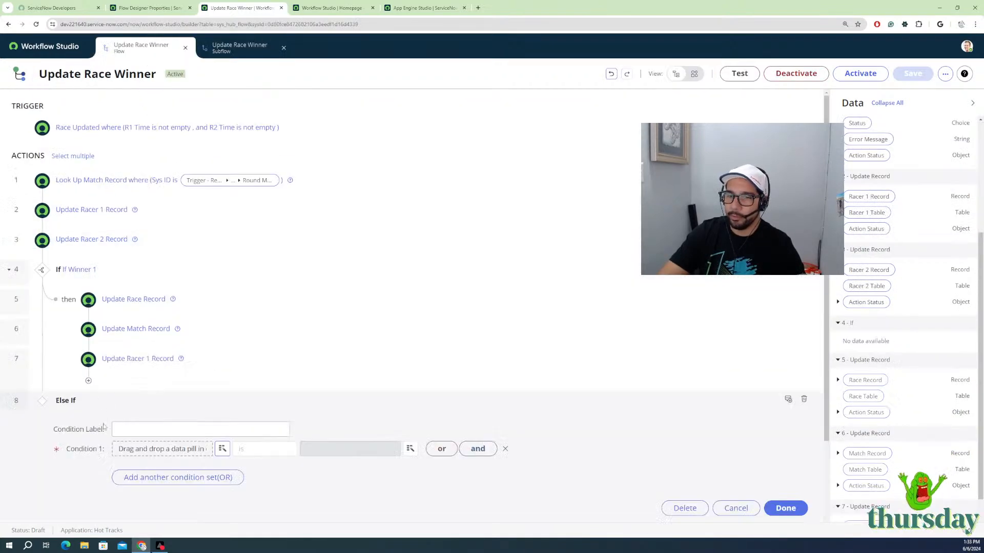
{"action": "left_click", "coordinate": [128, 433]}
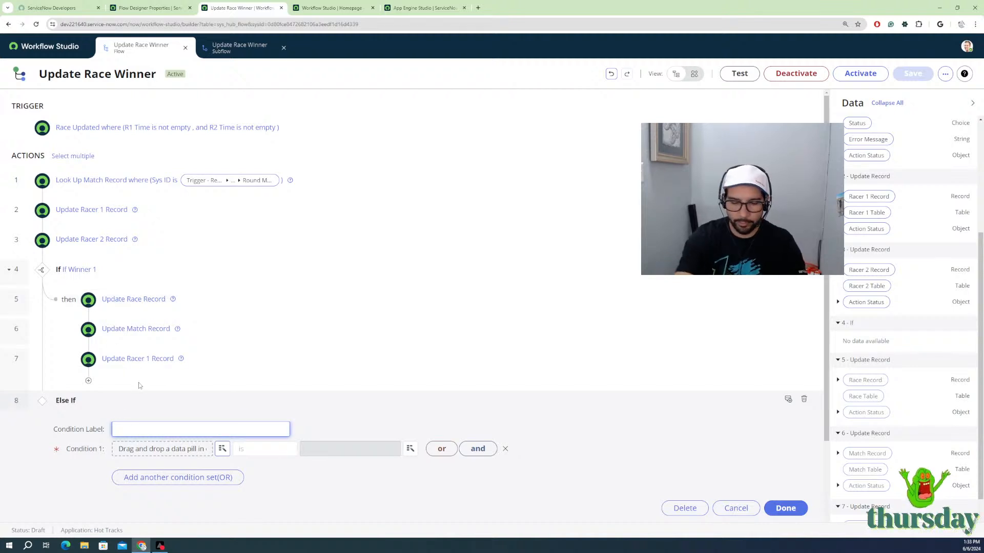
{"action": "type", "text": "if Wi"}
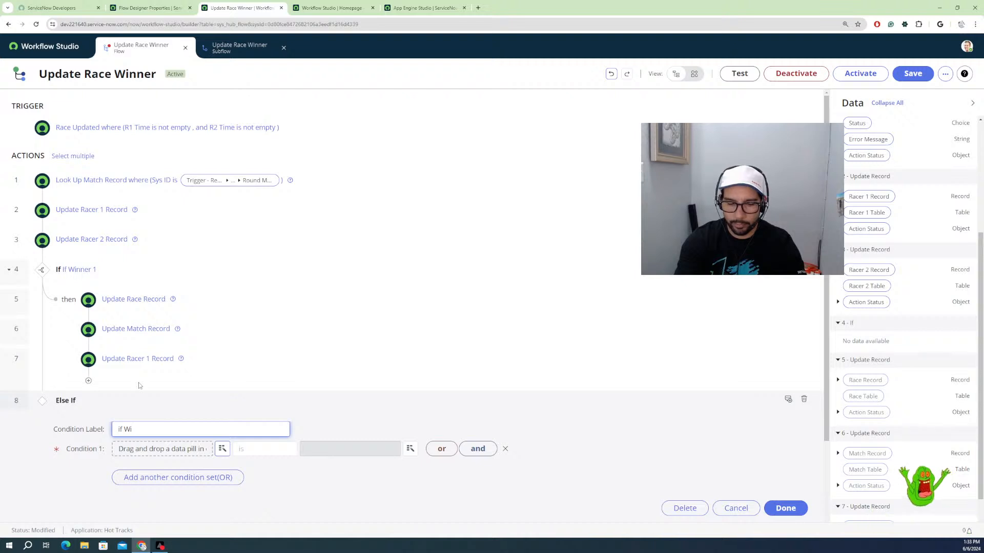
{"action": "type", "text": "nner "}
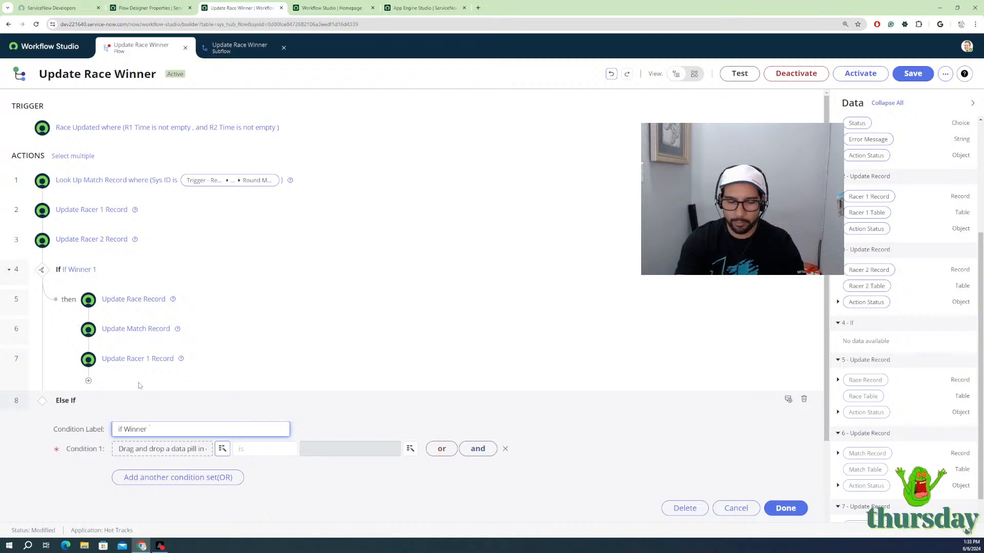
{"action": "type", "text": "2"}
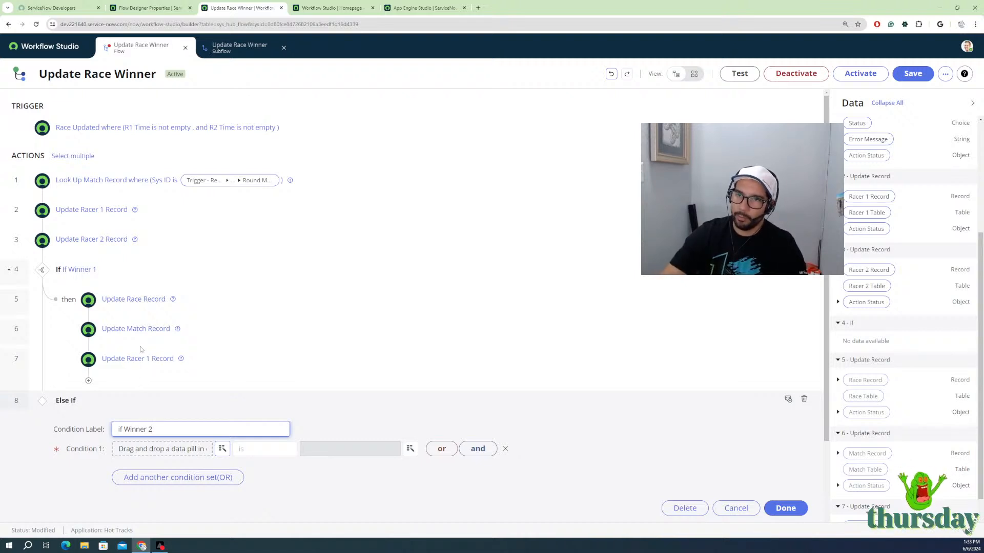
Step: Compare with the subflow's branch label and reword the Else If condition label to "if Racer 2 Winner"
{"action": "left_click", "coordinate": [223, 51]}
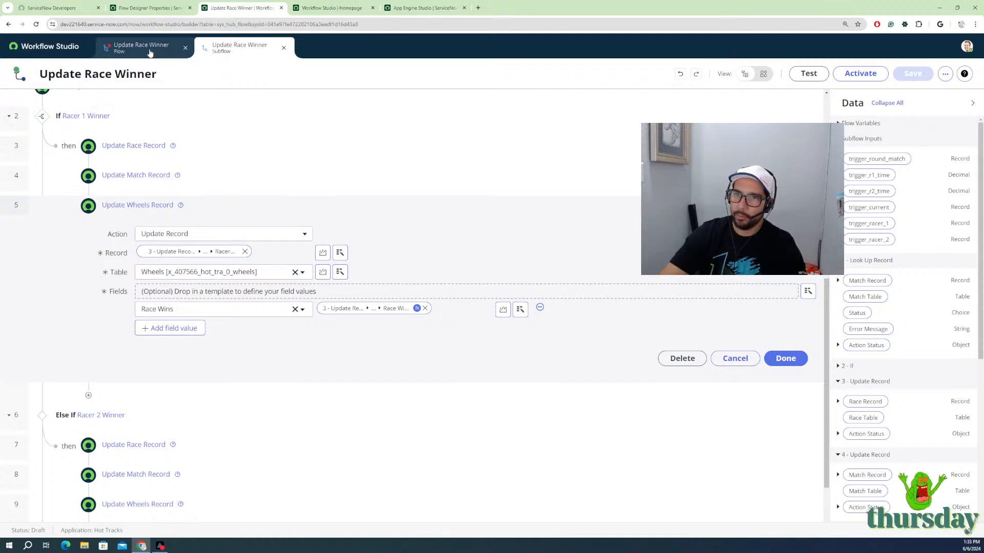
{"action": "left_click", "coordinate": [138, 48]}
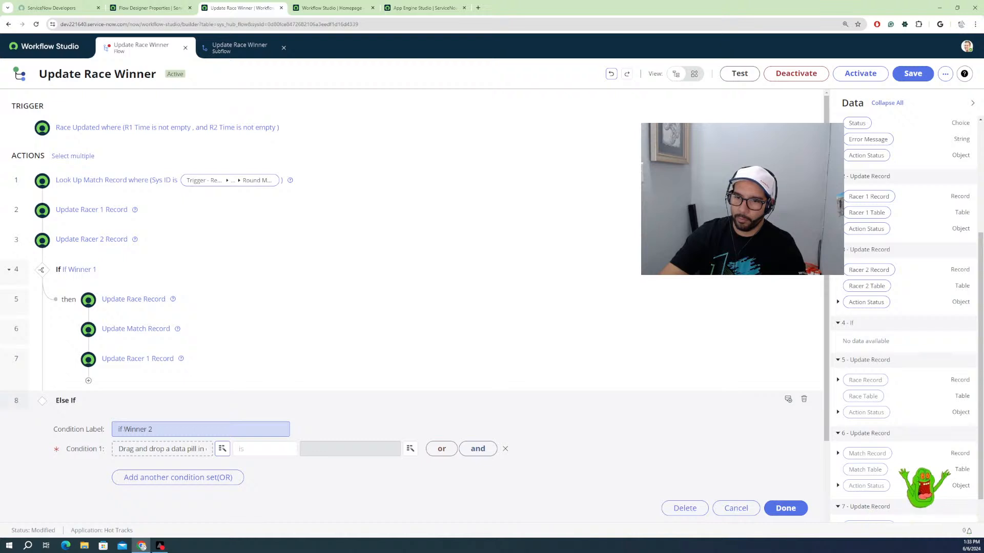
{"action": "left_click", "coordinate": [125, 429]}
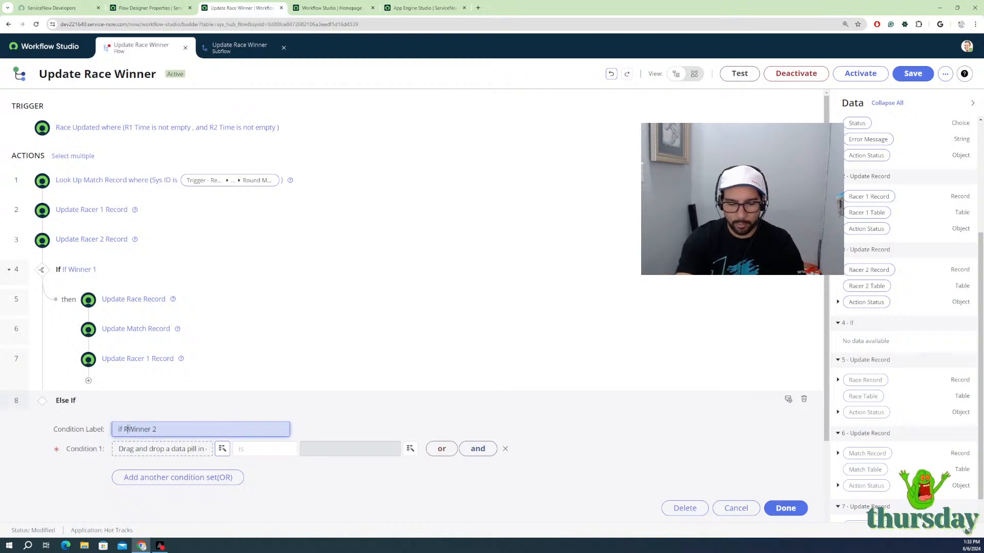
{"action": "type", "text": "Racer 2"}
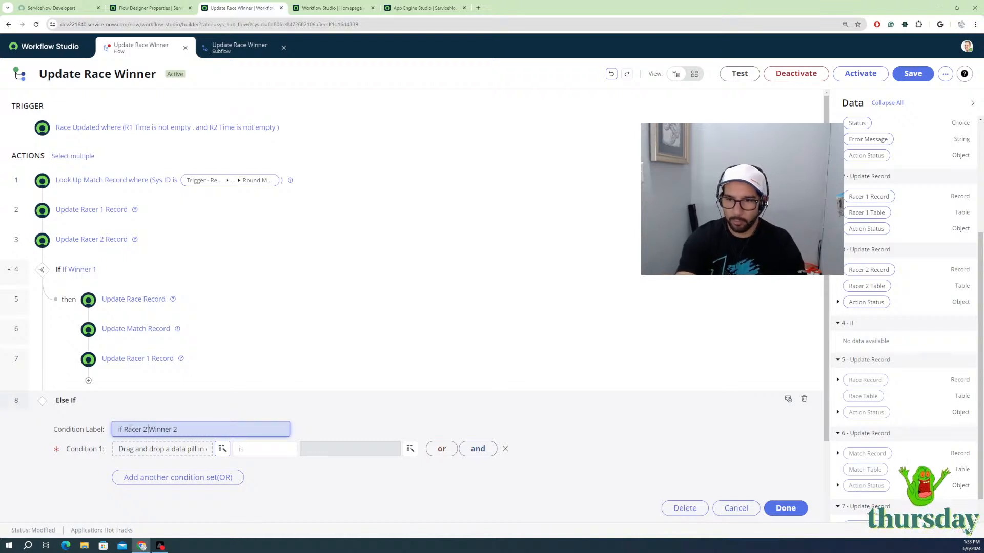
{"action": "key", "text": "BackSpace"}
{"action": "key", "text": "BackSpace"}
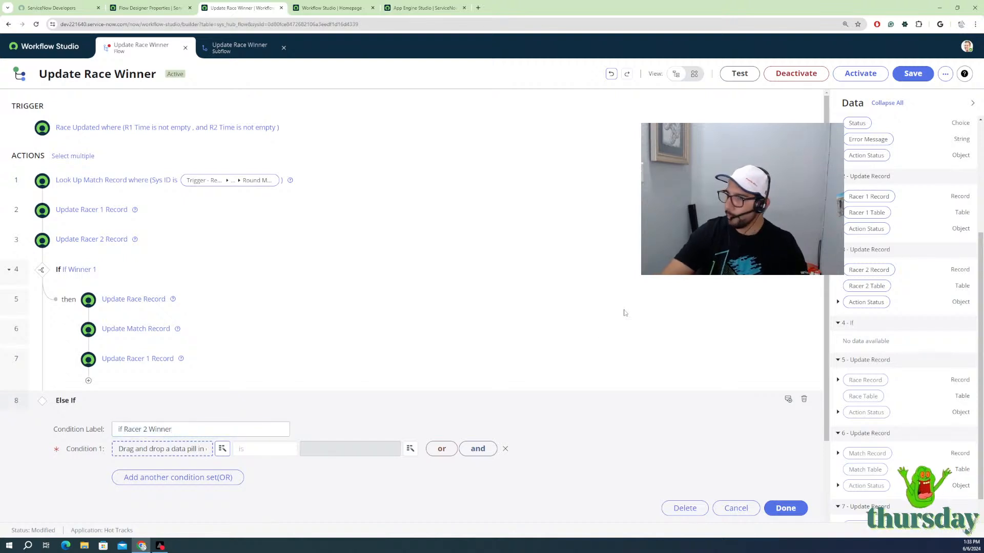
{"action": "scroll", "coordinate": [861, 201], "scroll_direction": "up", "scroll_amount": 4}
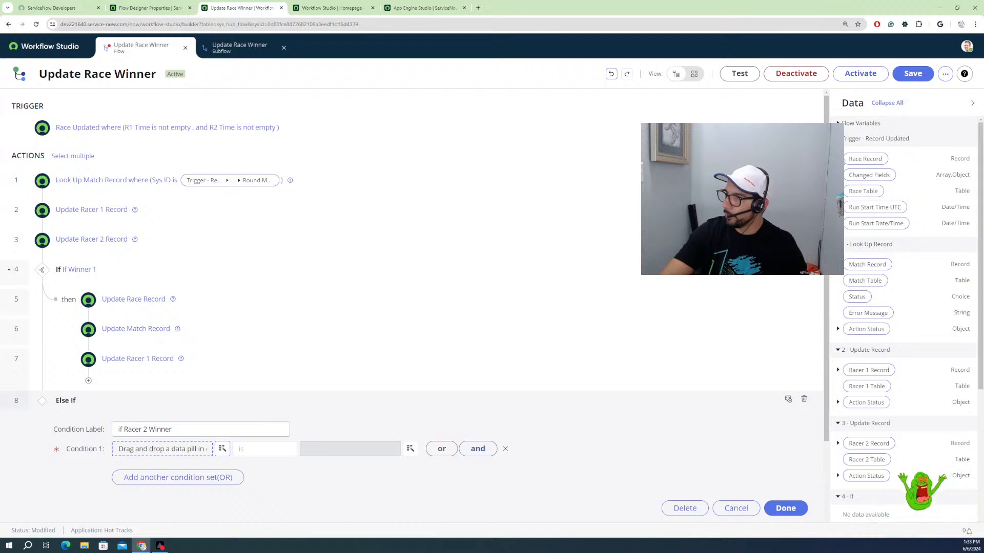
{"action": "left_click", "coordinate": [840, 159]}
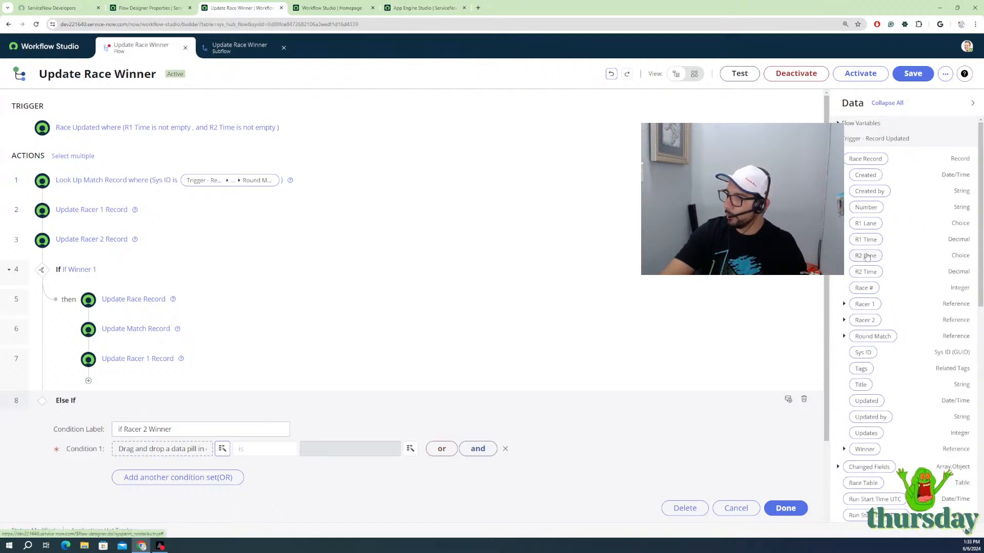
{"action": "left_click_drag", "start_coordinate": [866, 256], "coordinate": [160, 454]}
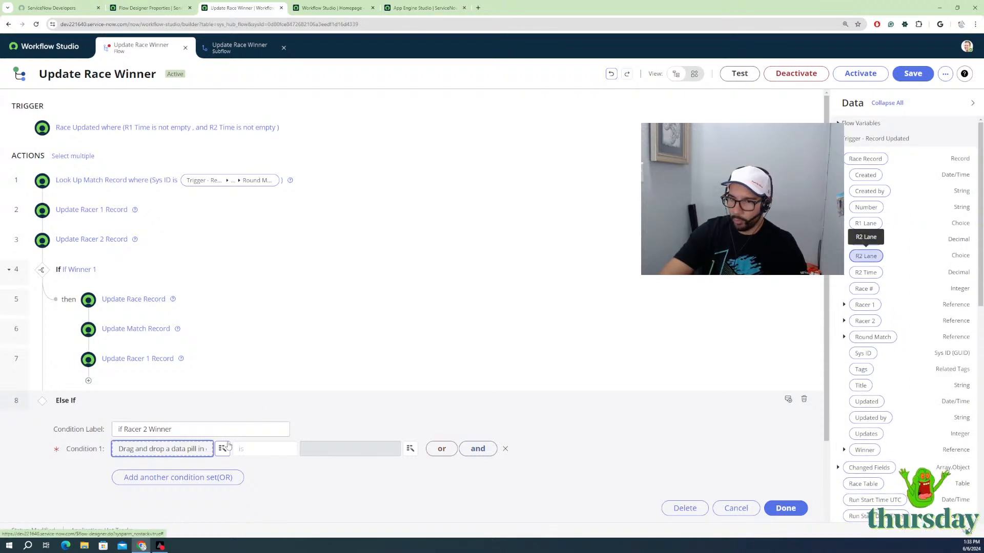
{"action": "left_click", "coordinate": [265, 449]}
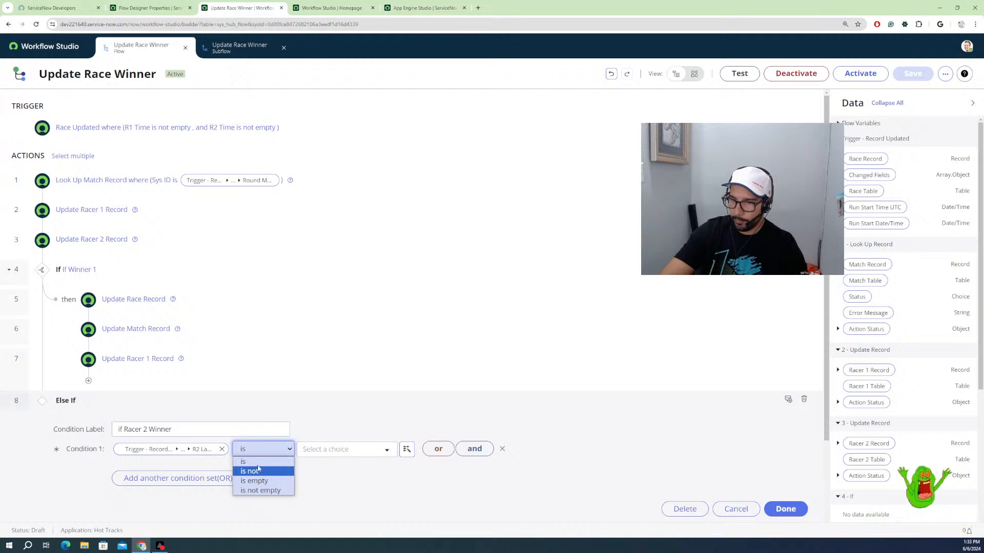
{"action": "left_click", "coordinate": [222, 451]}
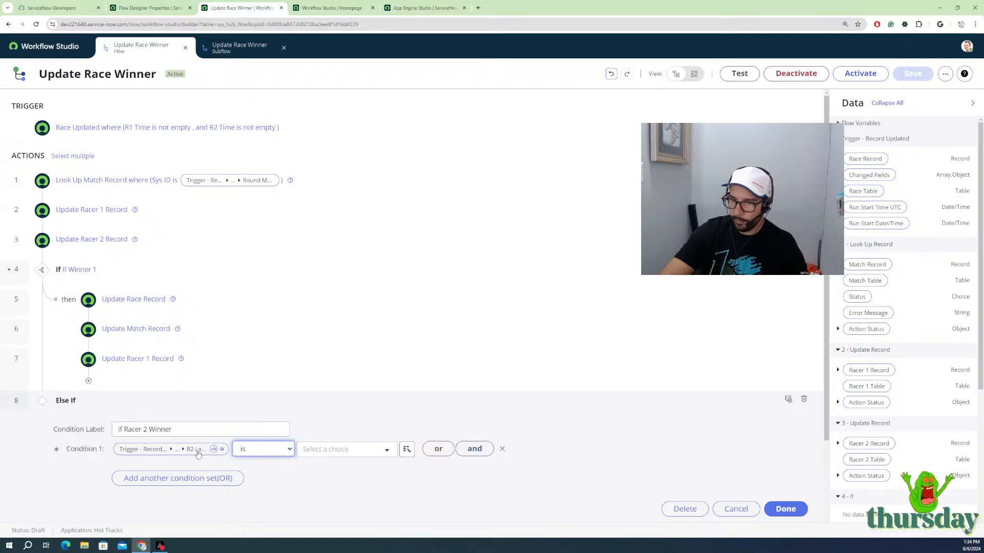
{"action": "left_click", "coordinate": [222, 451]}
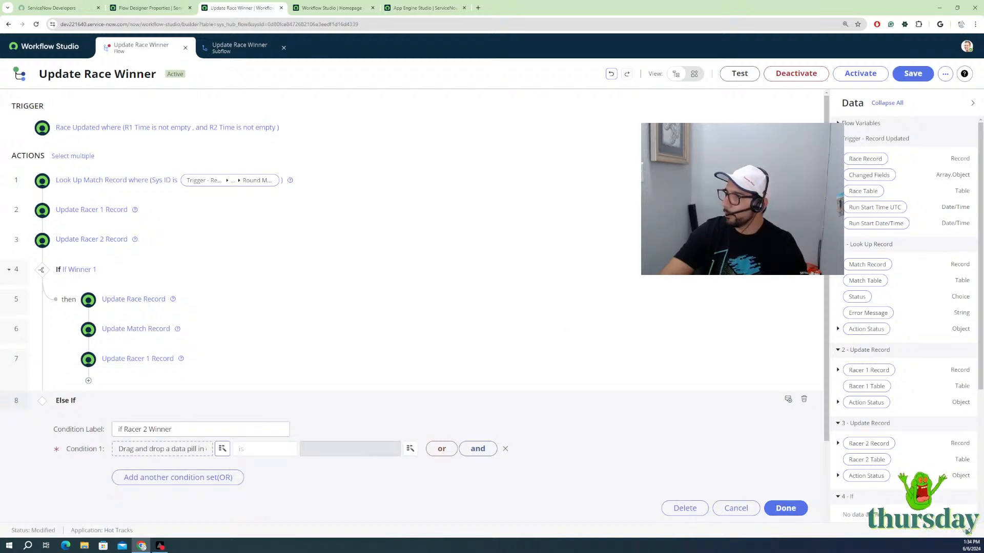
Step: Set the Else If condition to the trigger Race Record's R2 Time less than its R1 Time
{"action": "left_click_drag", "start_coordinate": [865, 277], "coordinate": [169, 446]}
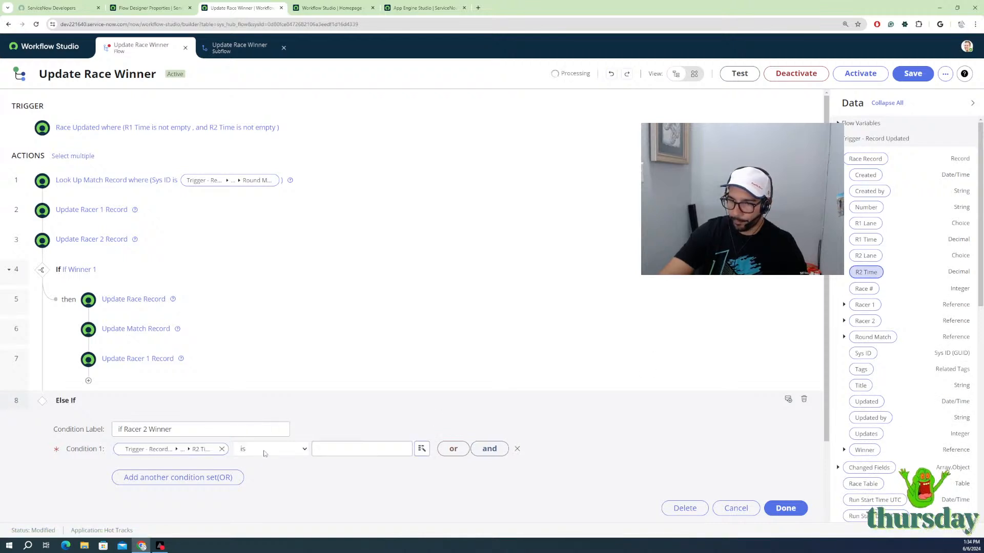
{"action": "left_click", "coordinate": [246, 450]}
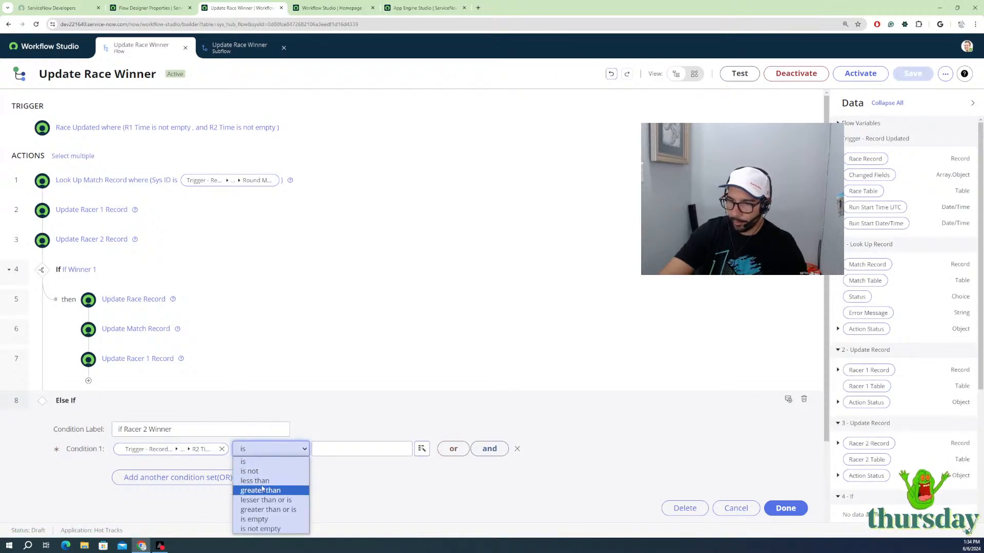
{"action": "left_click", "coordinate": [265, 482]}
{"action": "left_click", "coordinate": [343, 450]}
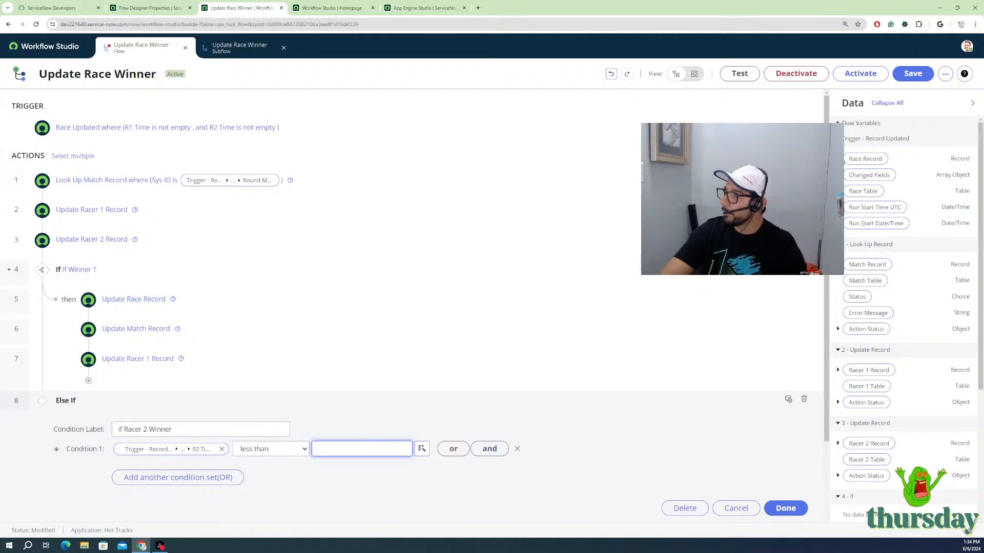
{"action": "left_click", "coordinate": [846, 160]}
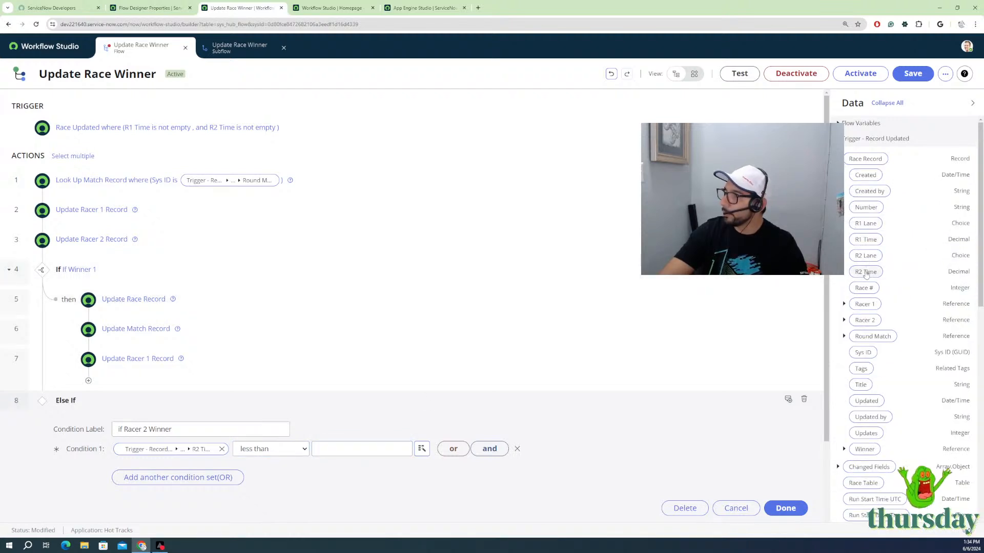
{"action": "left_click_drag", "start_coordinate": [866, 240], "coordinate": [385, 449]}
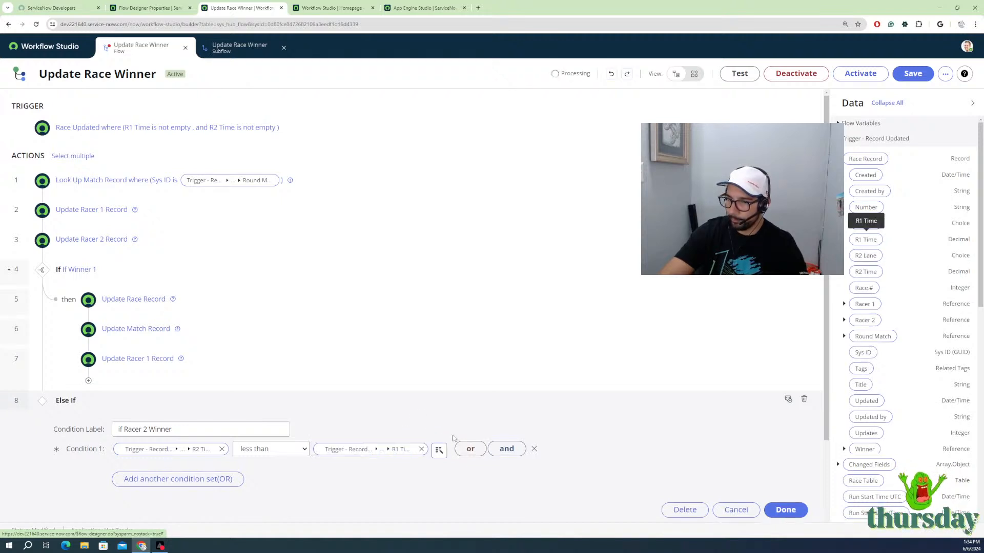
{"action": "scroll", "coordinate": [380, 480], "scroll_direction": "down", "scroll_amount": 2}
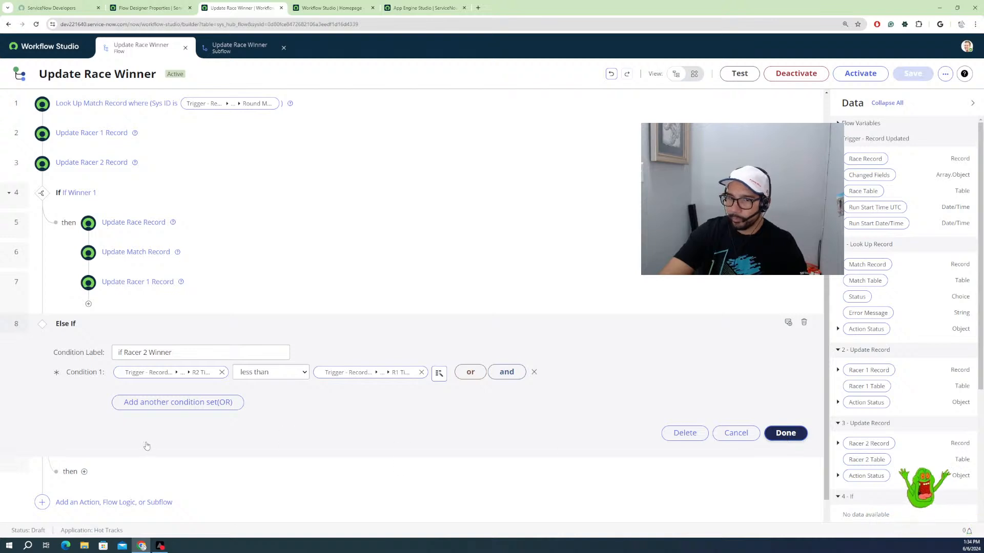
Step: Duplicate the Update Race Record action from the If Winner 1 branch and move the copy into the Else If branch
{"action": "left_click", "coordinate": [84, 429]}
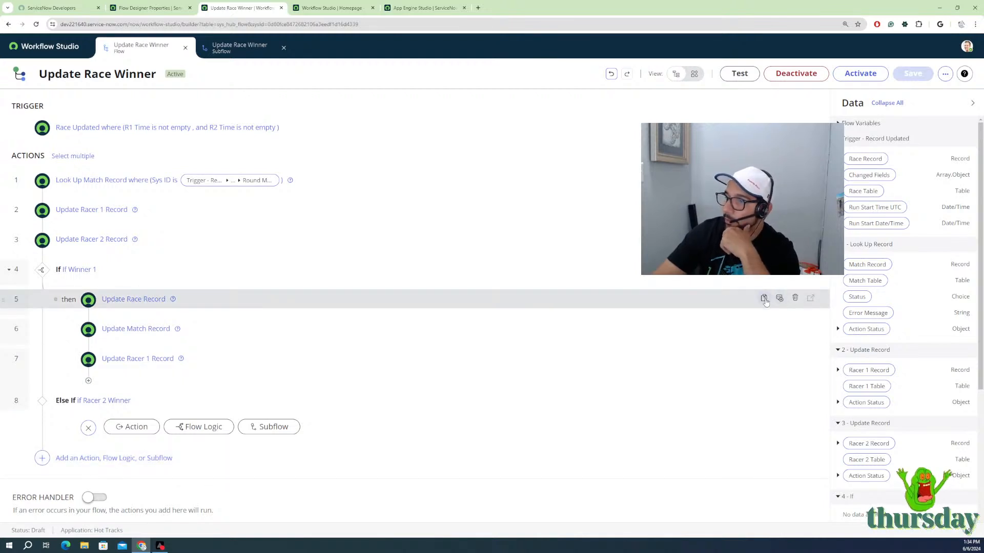
{"action": "left_click", "coordinate": [764, 298]}
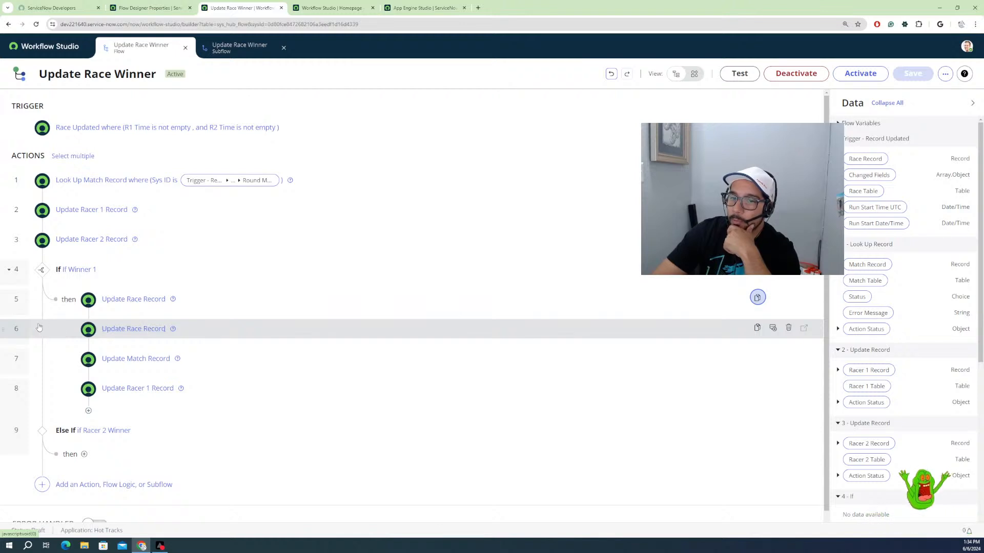
{"action": "left_click_drag", "start_coordinate": [16, 328], "coordinate": [86, 454]}
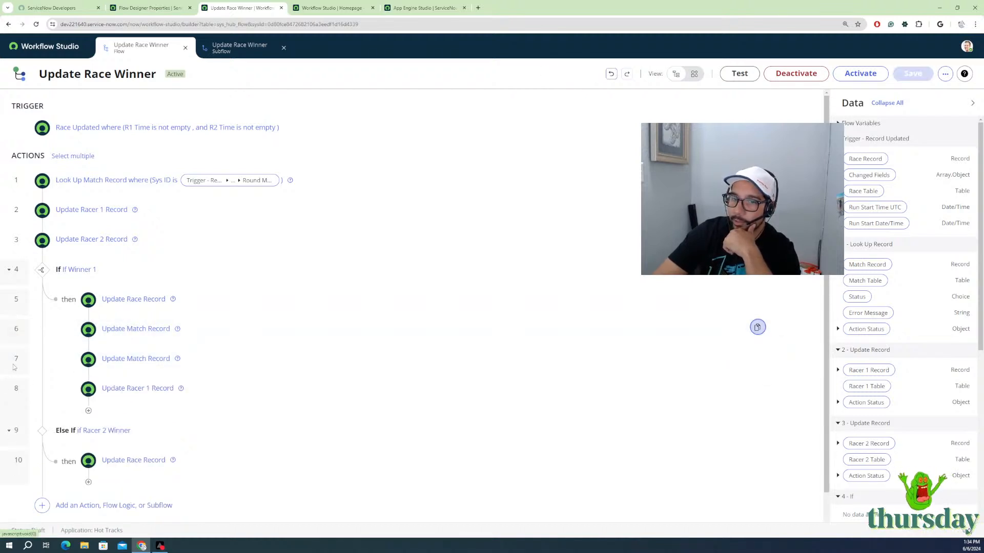
Step: Move the duplicated Update Match Record action below Update Race Record in the Else If branch
{"action": "mouse_move", "coordinate": [9, 377]}
{"action": "left_mouse_down"}
{"action": "mouse_move", "coordinate": [9, 461]}
{"action": "mouse_move", "coordinate": [11, 358]}
{"action": "left_mouse_up"}
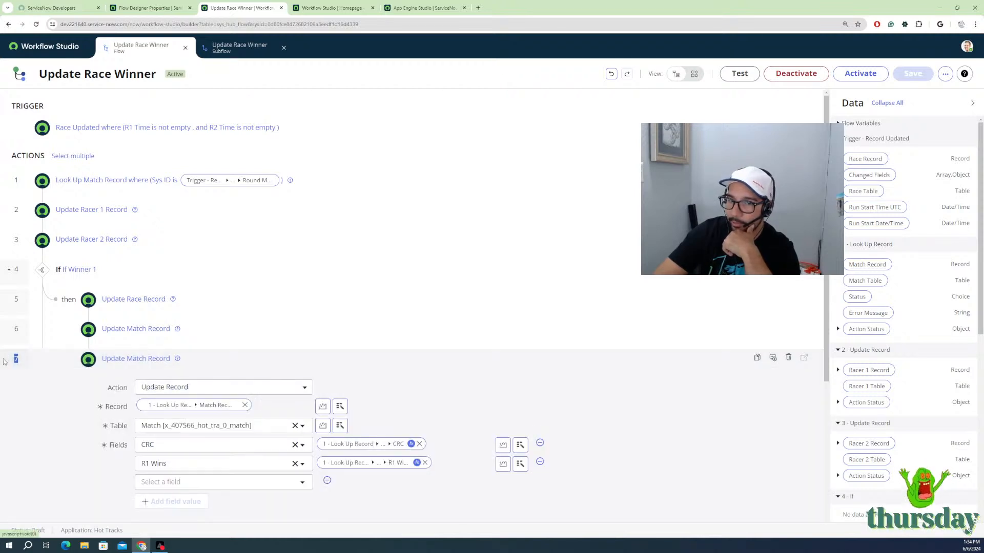
{"action": "left_click", "coordinate": [60, 361]}
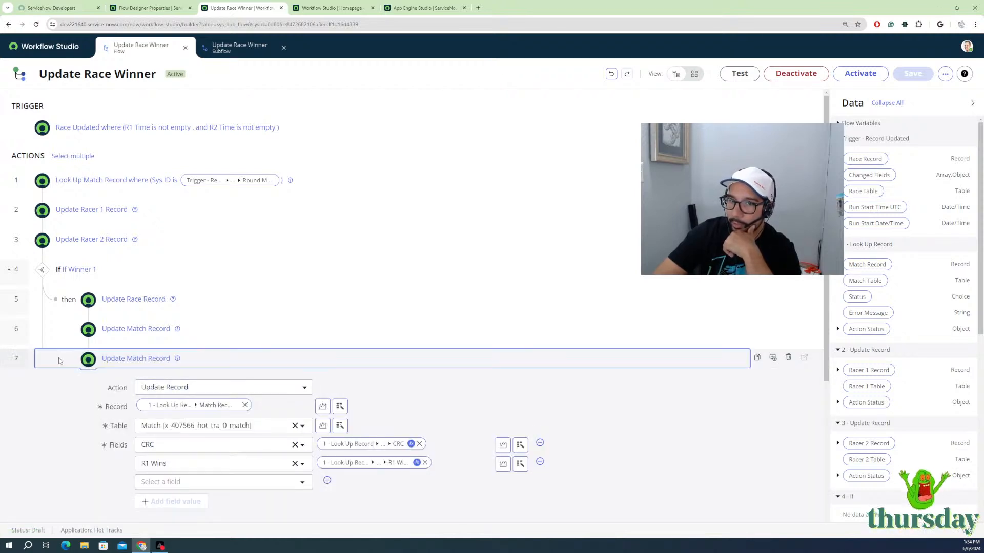
{"action": "left_click", "coordinate": [21, 334]}
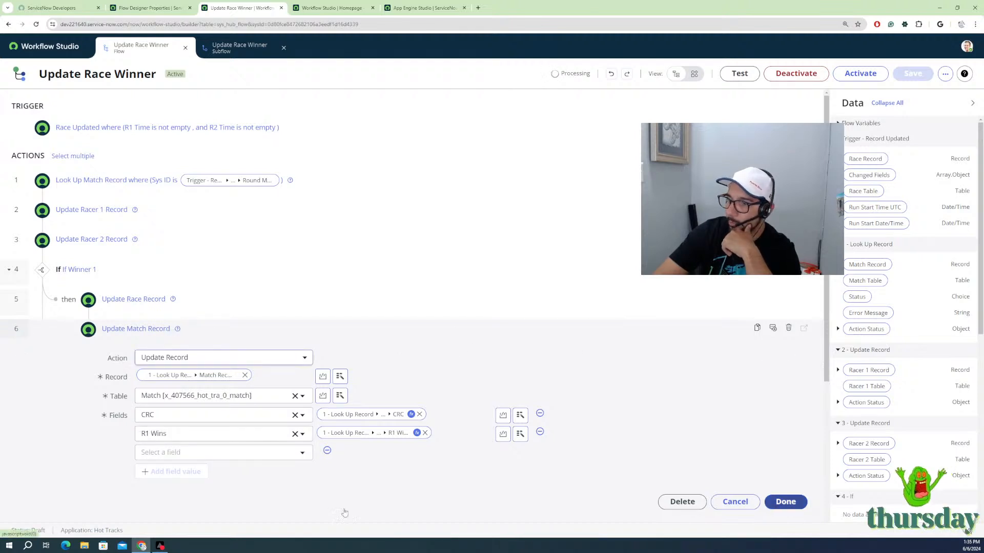
{"action": "scroll", "coordinate": [101, 413], "scroll_direction": "down", "scroll_amount": 1}
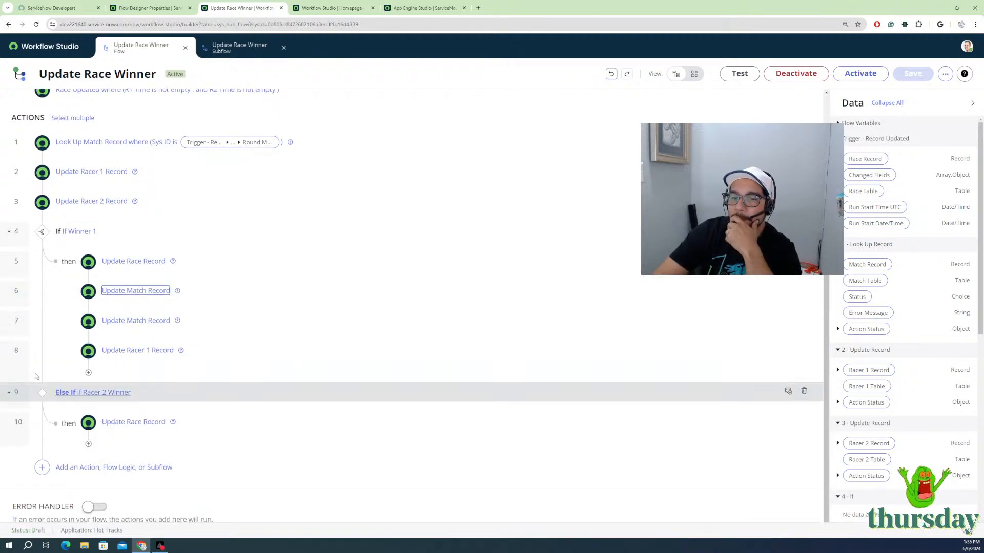
{"action": "left_click_drag", "start_coordinate": [5, 324], "coordinate": [90, 445]}
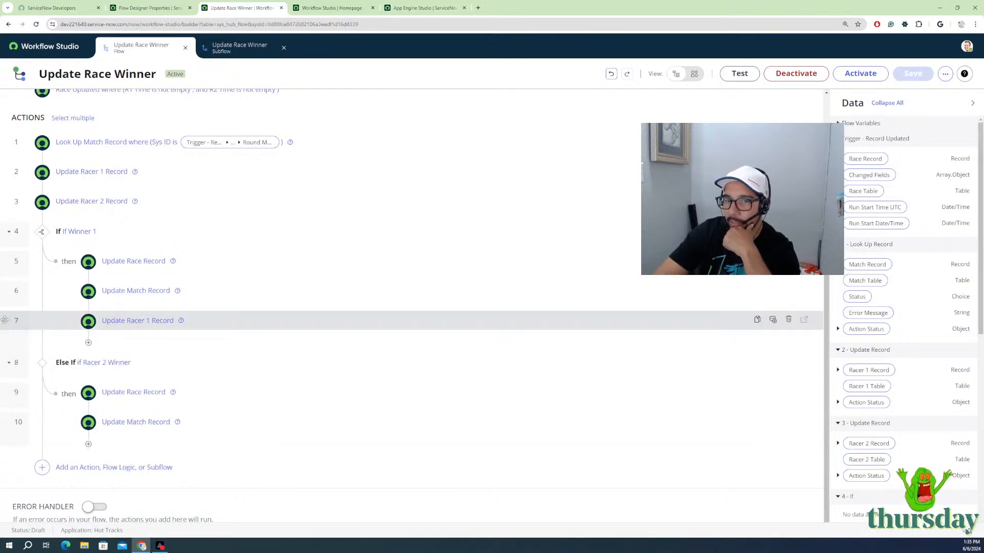
Step: Move the Update Racer 1 Record action below Update Match Record in the Else If branch and review that branch's Update Race Record settings
{"action": "left_click_drag", "start_coordinate": [4, 321], "coordinate": [96, 444]}
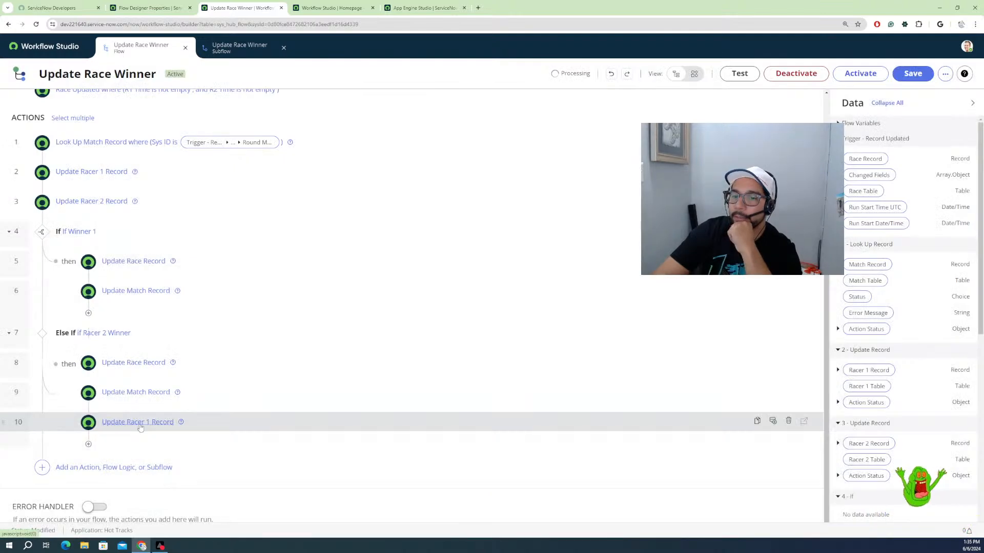
{"action": "left_click", "coordinate": [132, 364]}
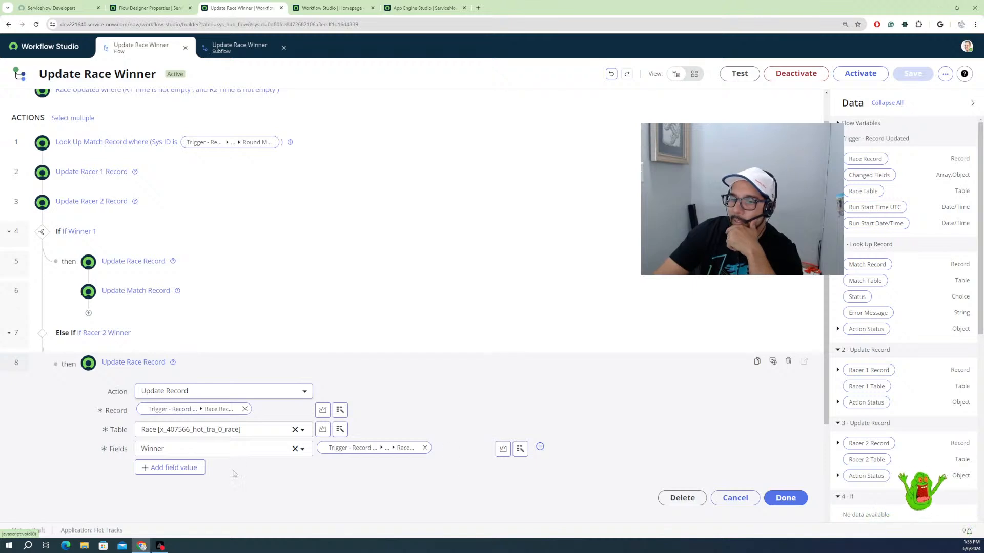
{"action": "scroll", "coordinate": [483, 438], "scroll_direction": "down", "scroll_amount": 1}
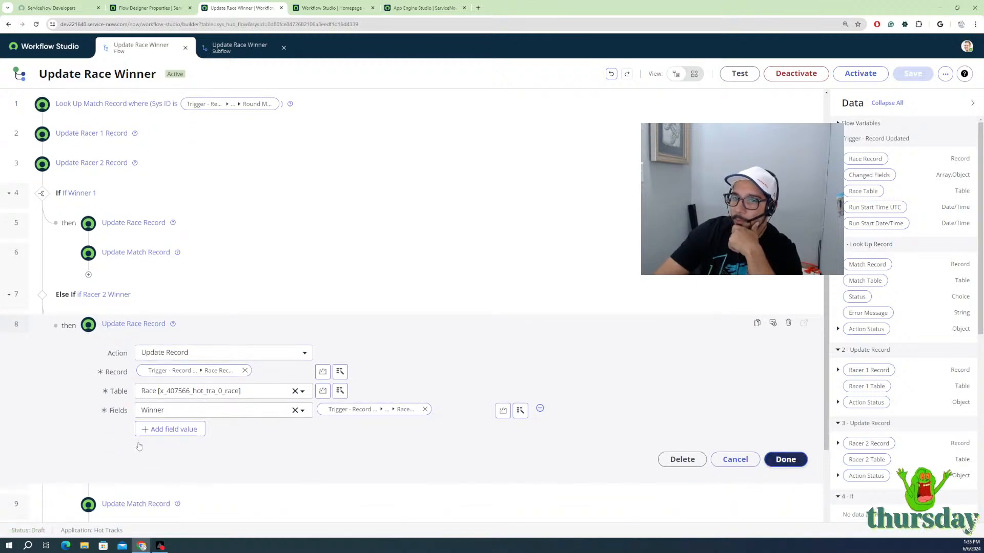
{"action": "scroll", "coordinate": [173, 430], "scroll_direction": "up", "scroll_amount": 1}
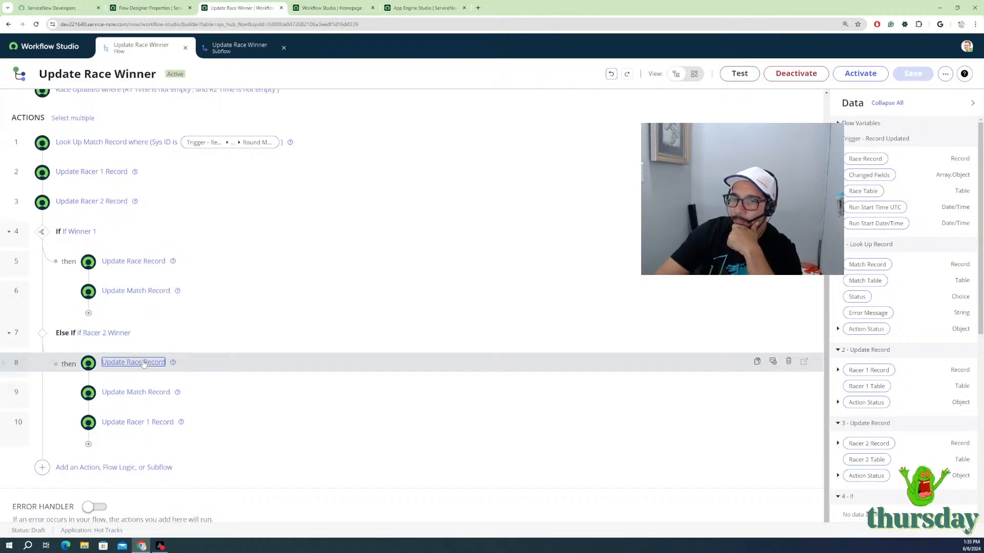
Step: In the Else If branch's Update Match Record, replace the R1 Wins field with R2 Wins, valued from the looked-up Match Record's R2 Wins
{"action": "left_click", "coordinate": [142, 393]}
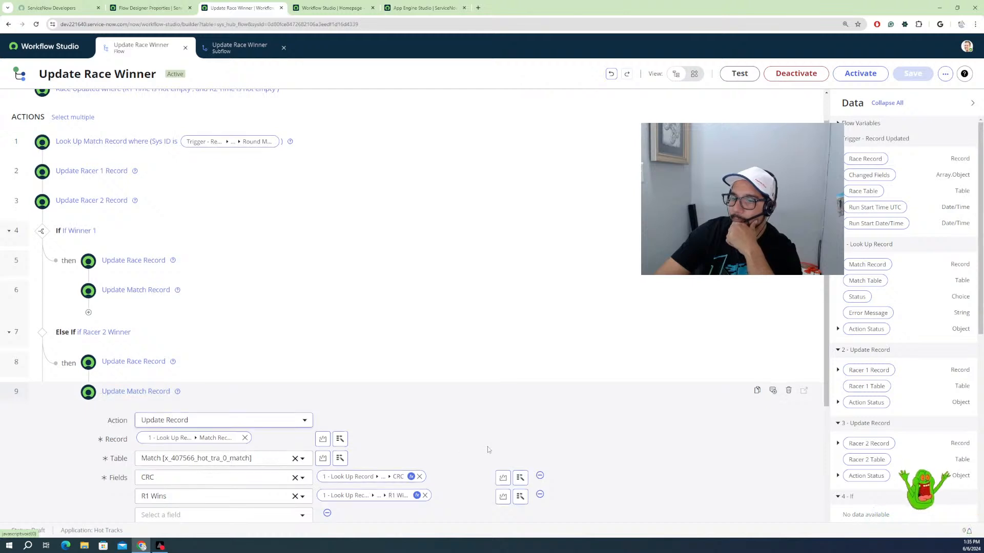
{"action": "scroll", "coordinate": [429, 416], "scroll_direction": "down", "scroll_amount": 1}
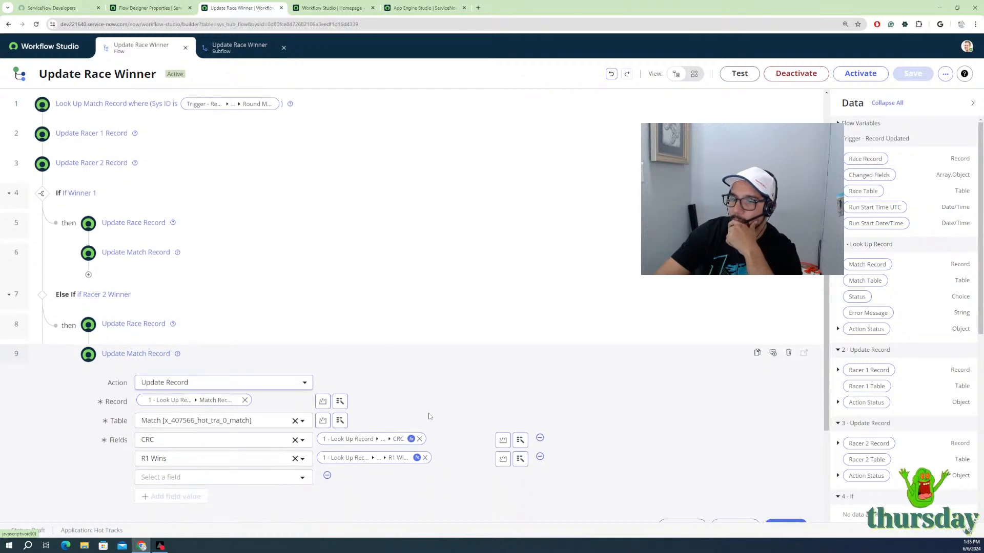
{"action": "left_click", "coordinate": [295, 460]}
{"action": "left_click", "coordinate": [232, 462]}
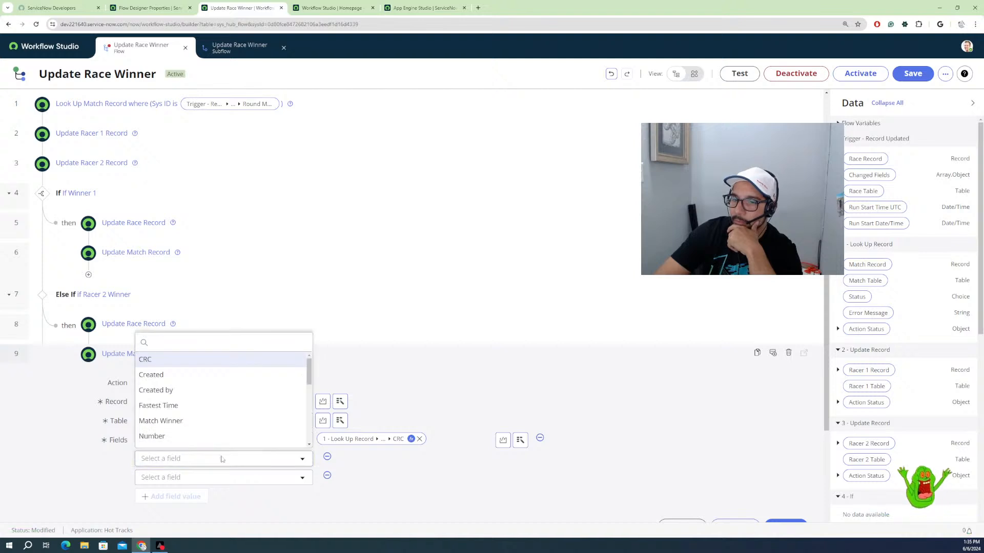
{"action": "scroll", "coordinate": [159, 425], "scroll_direction": "down", "scroll_amount": 1}
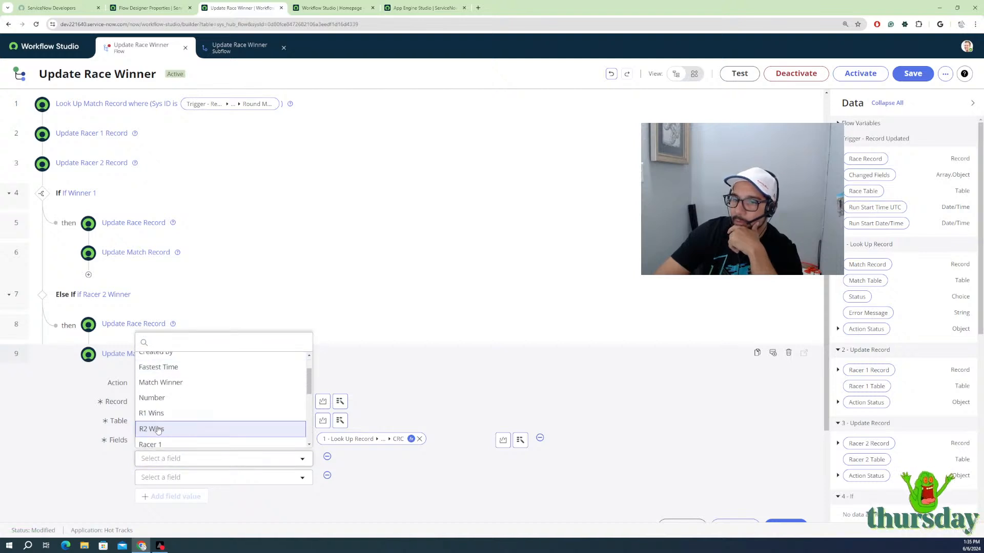
{"action": "left_click", "coordinate": [404, 461]}
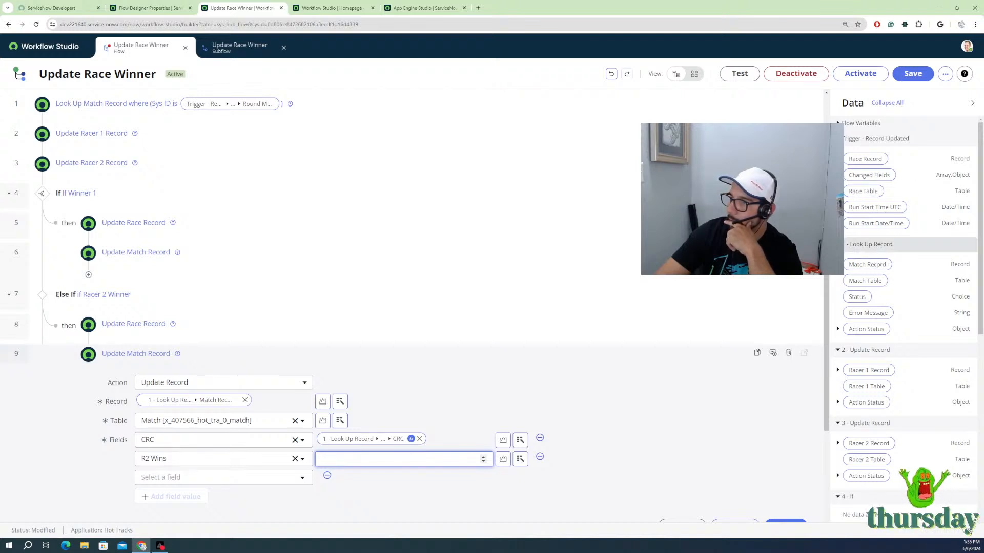
{"action": "left_click", "coordinate": [867, 264]}
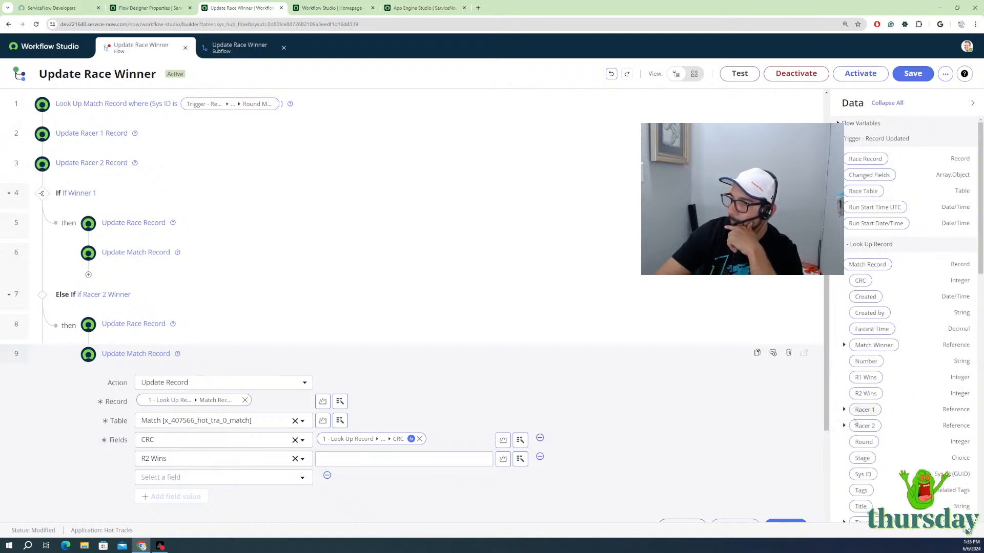
{"action": "left_click_drag", "start_coordinate": [866, 394], "coordinate": [433, 462]}
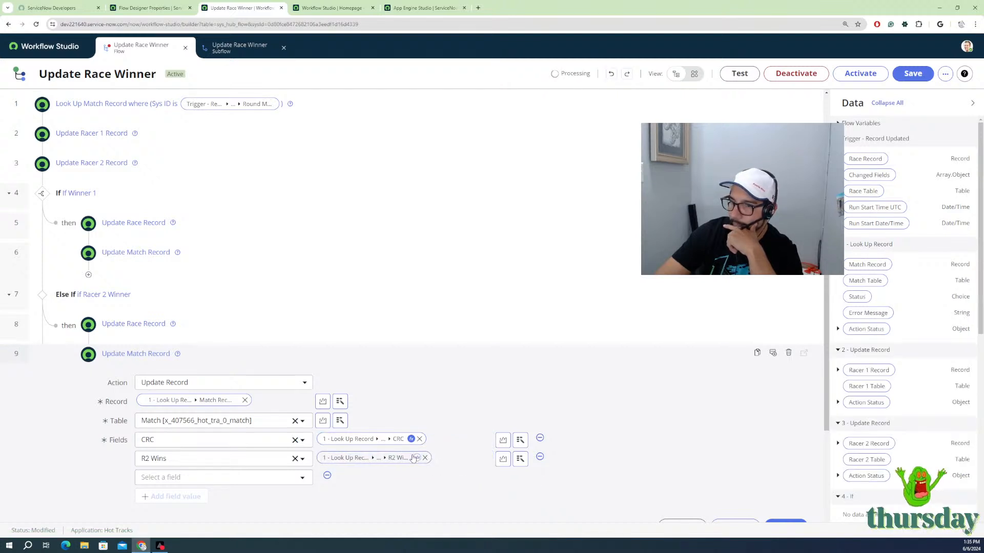
Step: Apply a Math Add transform of 1 to the R2 Wins value and remove the empty field row
{"action": "left_click", "coordinate": [415, 458]}
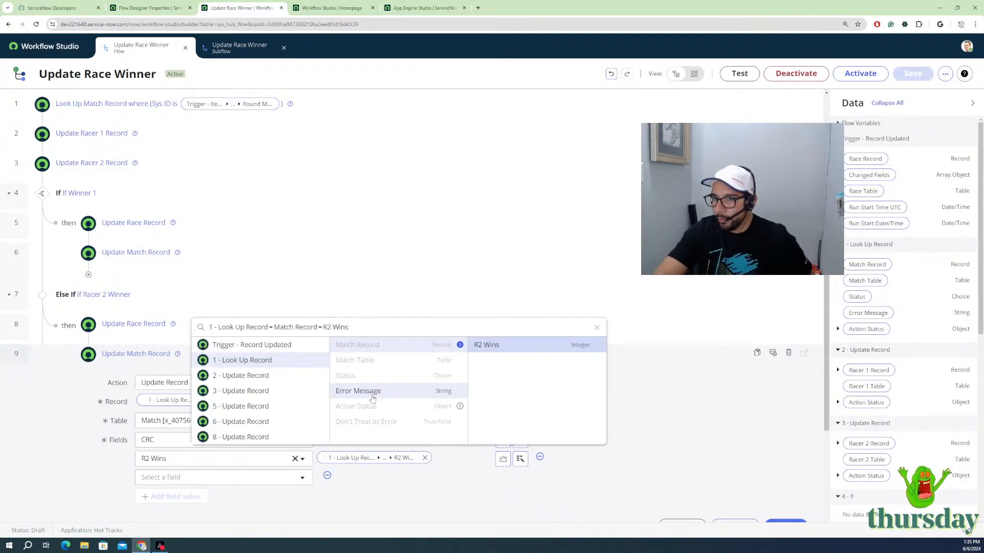
{"action": "left_click", "coordinate": [418, 460]}
{"action": "left_click", "coordinate": [417, 458]}
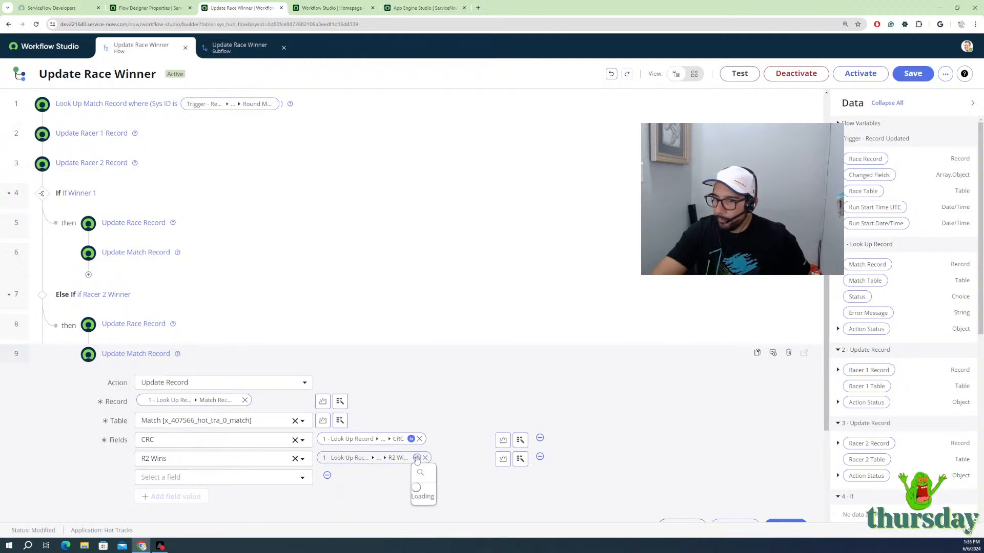
{"action": "scroll", "coordinate": [470, 447], "scroll_direction": "down", "scroll_amount": 2}
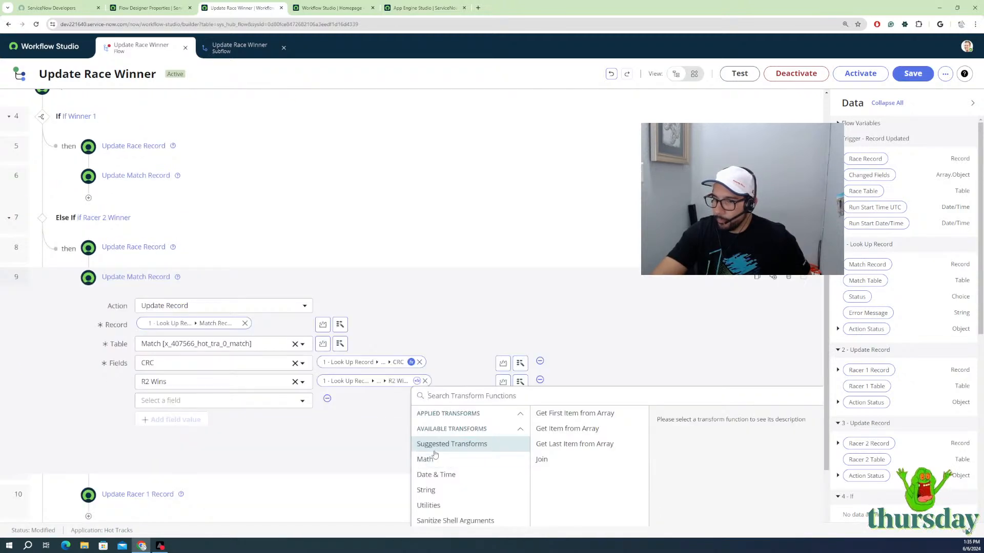
{"action": "left_click", "coordinate": [435, 457]}
{"action": "left_click", "coordinate": [563, 428]}
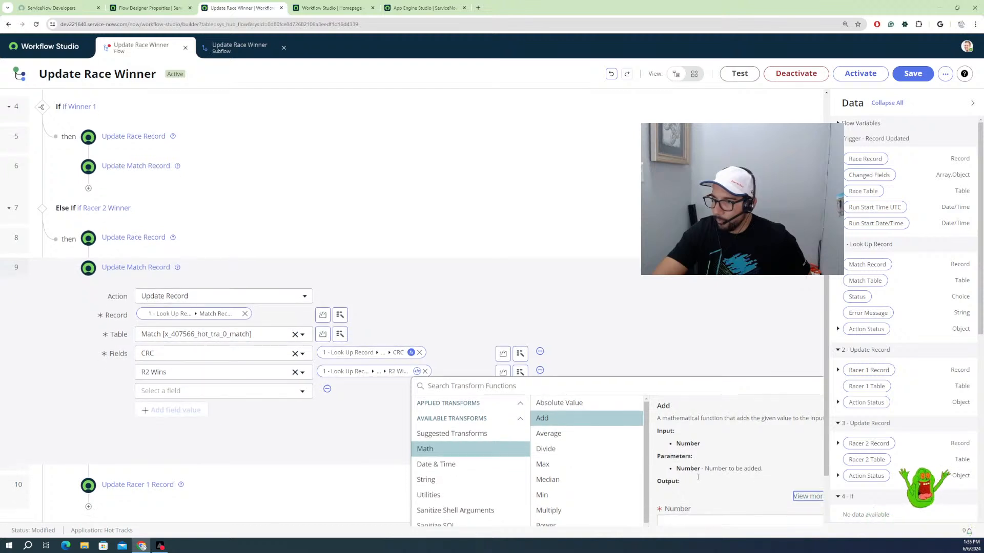
{"action": "scroll", "coordinate": [698, 477], "scroll_direction": "down", "scroll_amount": 1}
{"action": "left_click", "coordinate": [700, 456]}
{"action": "type", "text": "1"}
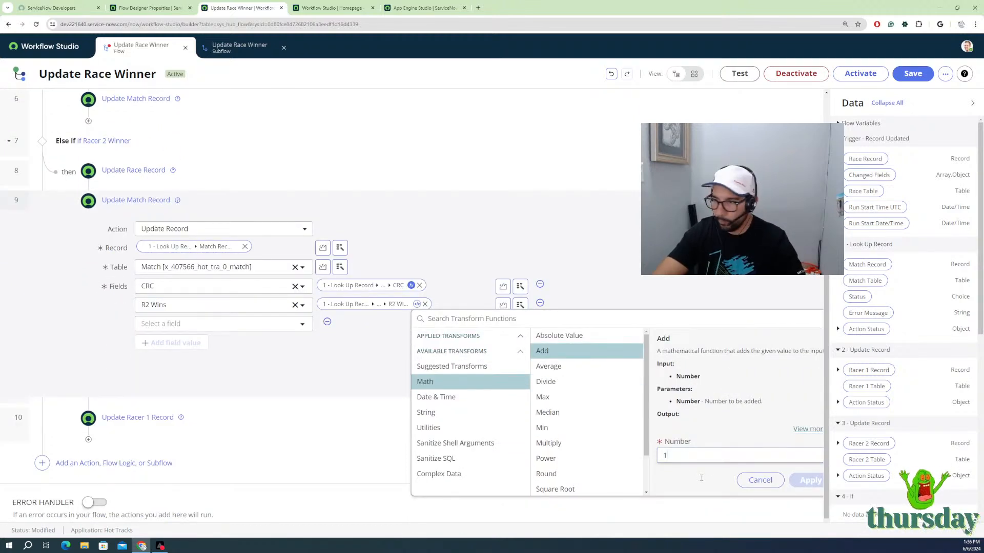
{"action": "left_click", "coordinate": [810, 480]}
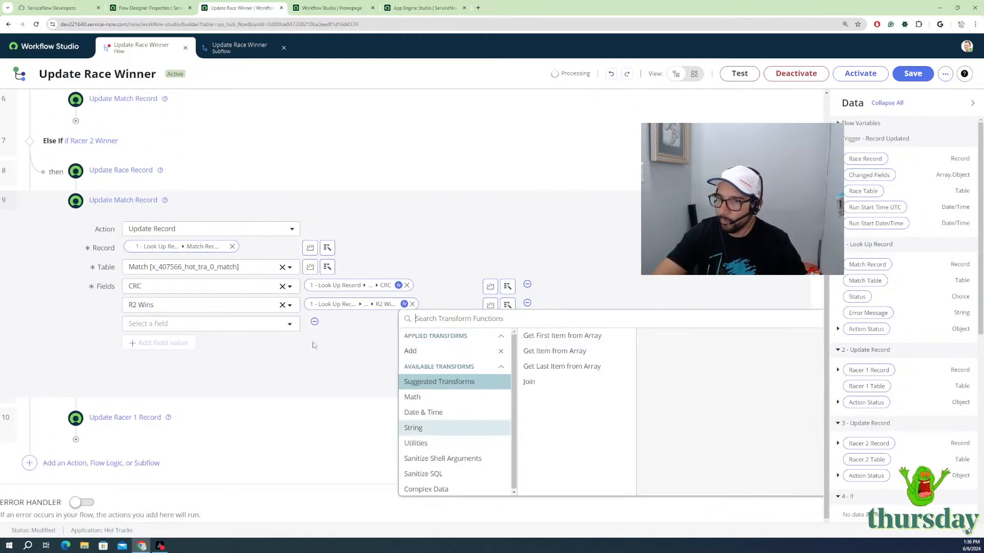
{"action": "left_click", "coordinate": [331, 370]}
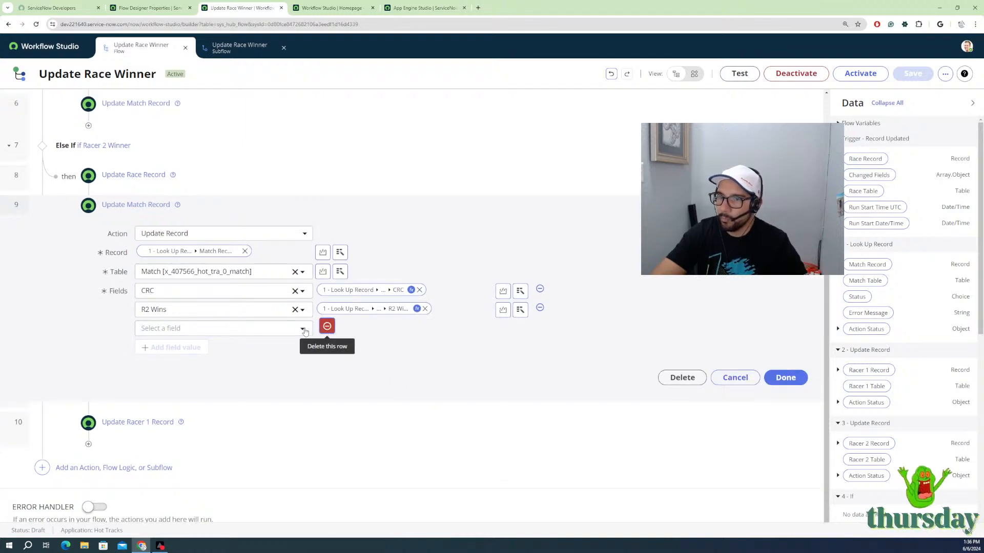
{"action": "left_click", "coordinate": [327, 326]}
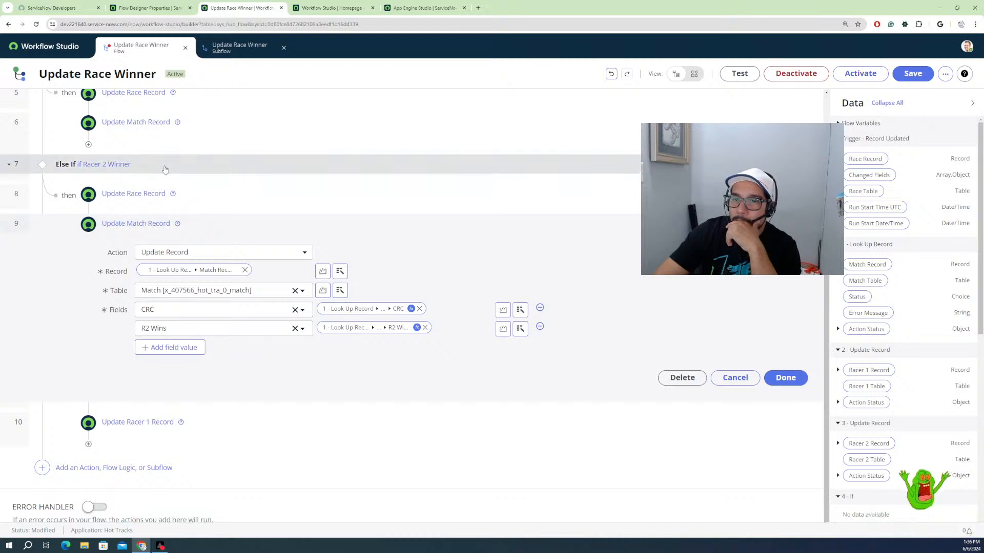
Step: Delete the Update Racer 1 Record action from the Else If branch
{"action": "scroll", "coordinate": [170, 193], "scroll_direction": "up", "scroll_amount": 1}
{"action": "scroll", "coordinate": [170, 194], "scroll_direction": "up", "scroll_amount": 2}
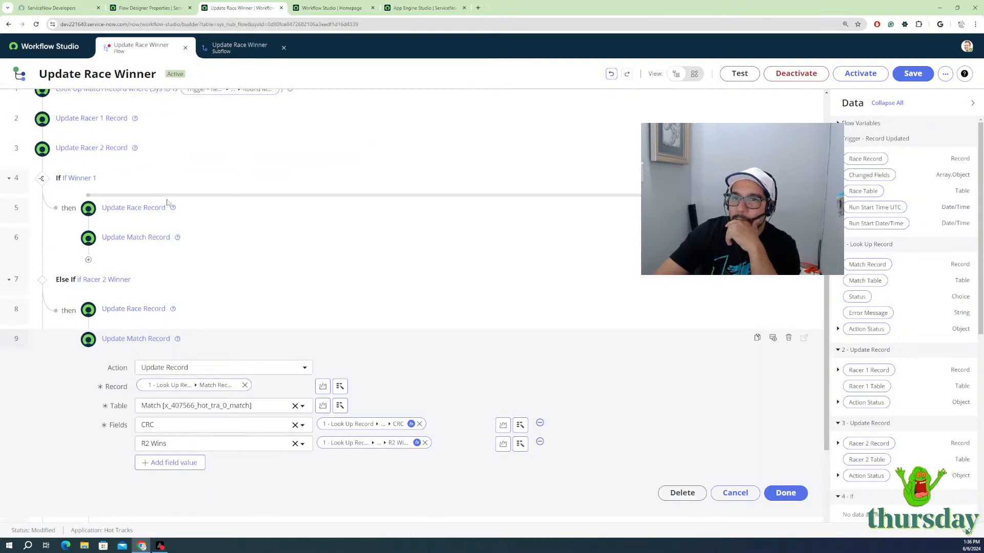
{"action": "scroll", "coordinate": [144, 225], "scroll_direction": "up", "scroll_amount": 1}
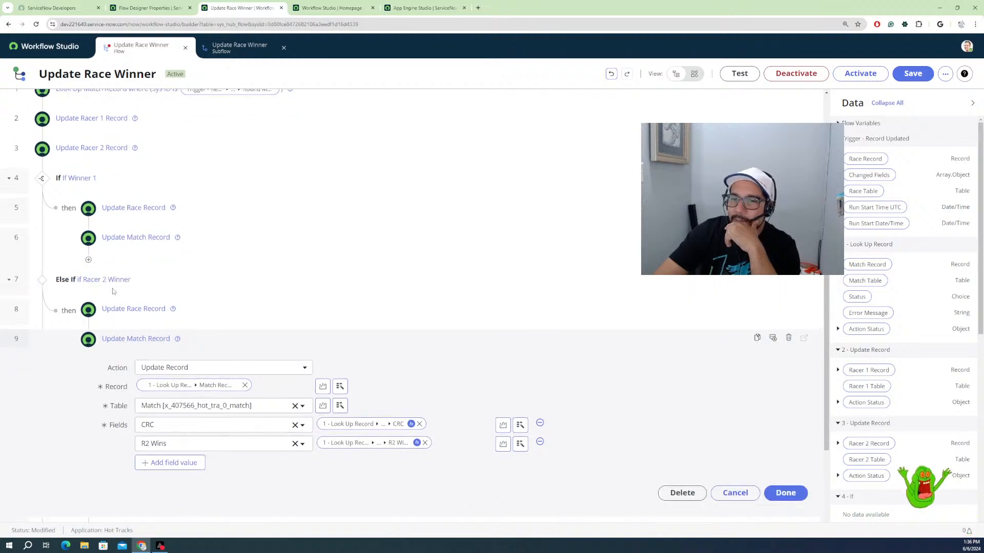
{"action": "scroll", "coordinate": [116, 292], "scroll_direction": "down", "scroll_amount": 2}
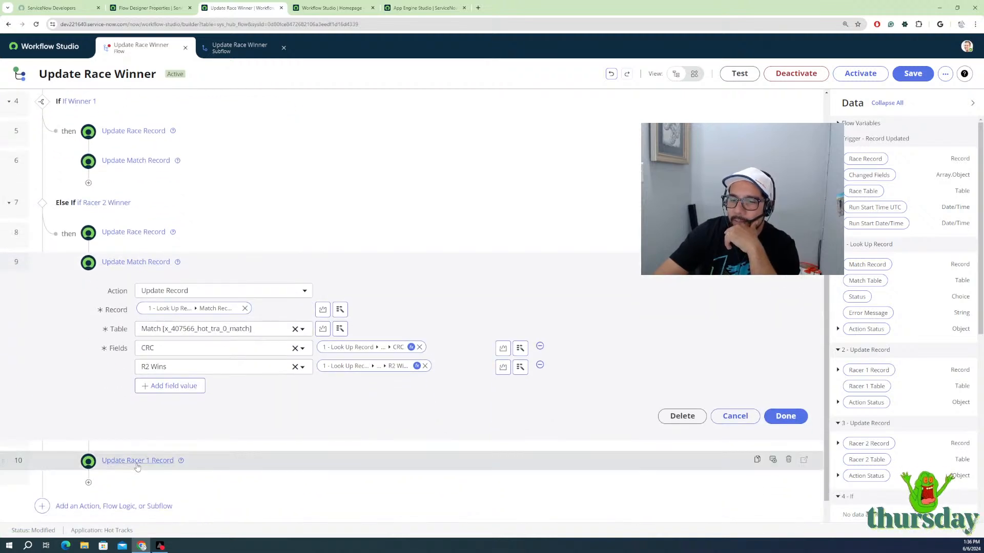
{"action": "left_click", "coordinate": [314, 439]}
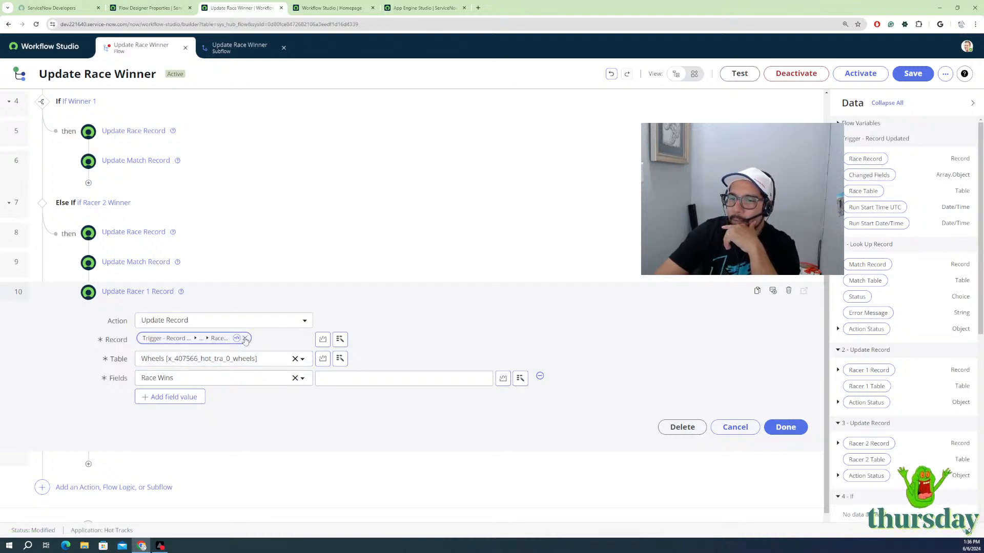
{"action": "left_click", "coordinate": [245, 339]}
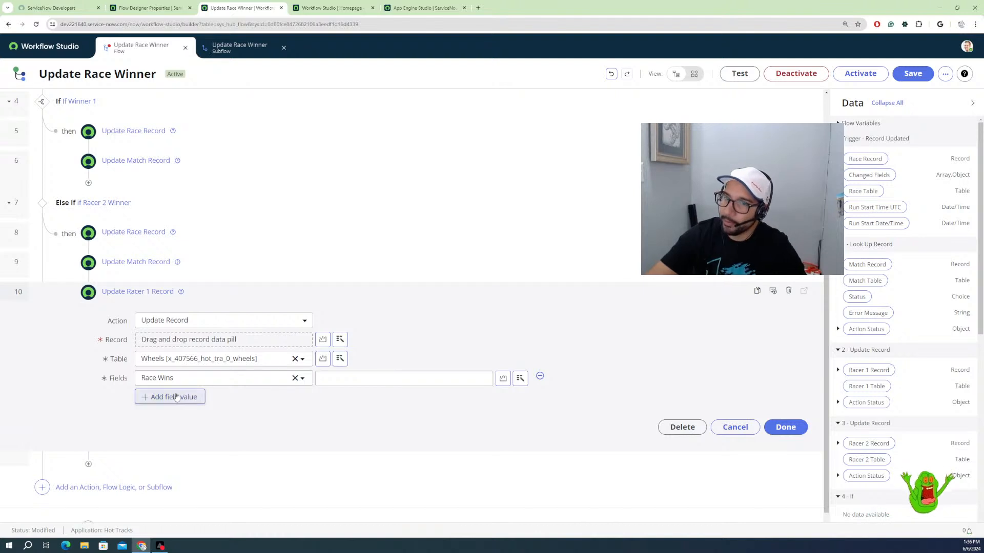
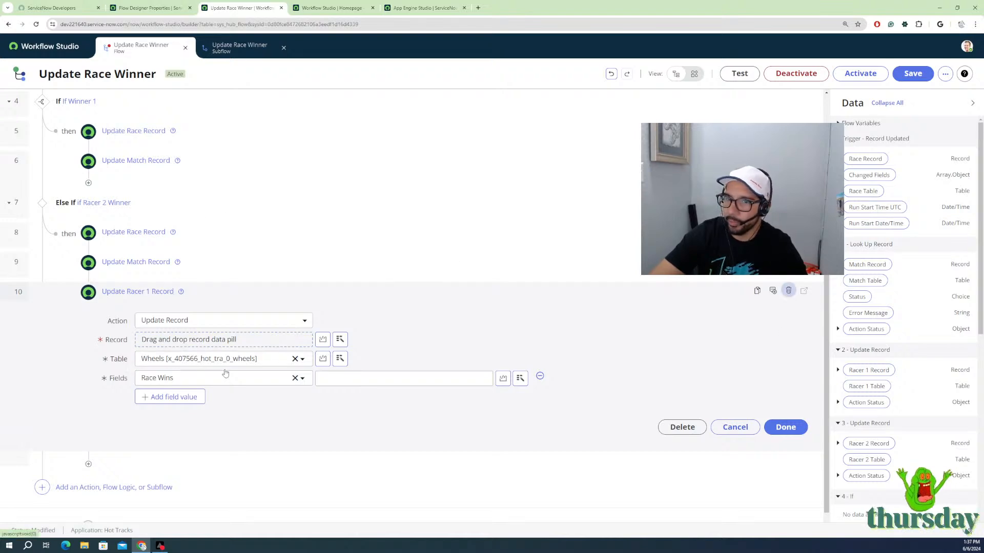
{"action": "left_click", "coordinate": [682, 427]}
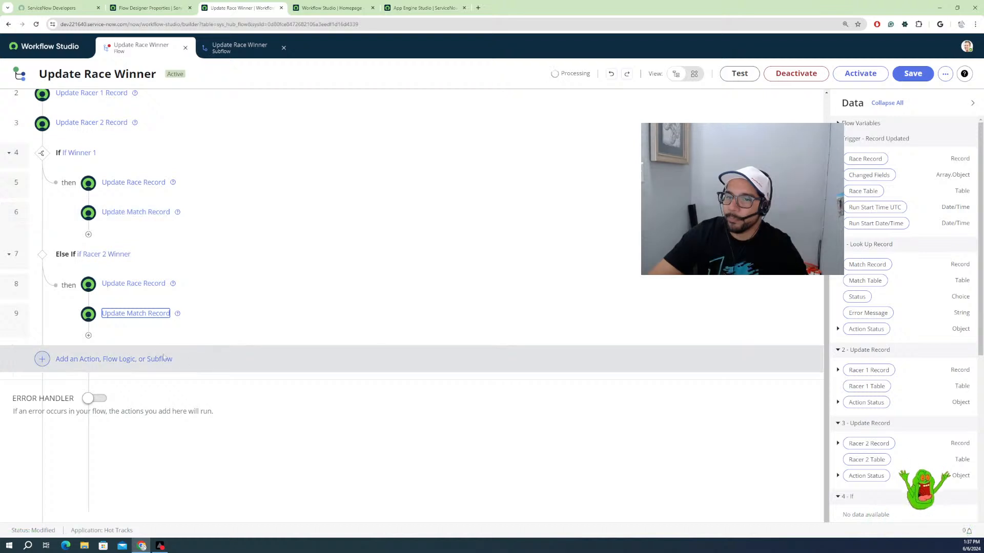
Step: Add an Update Record action below Update Match Record in the If Winner 1 branch
{"action": "scroll", "coordinate": [160, 355], "scroll_direction": "up", "scroll_amount": 2}
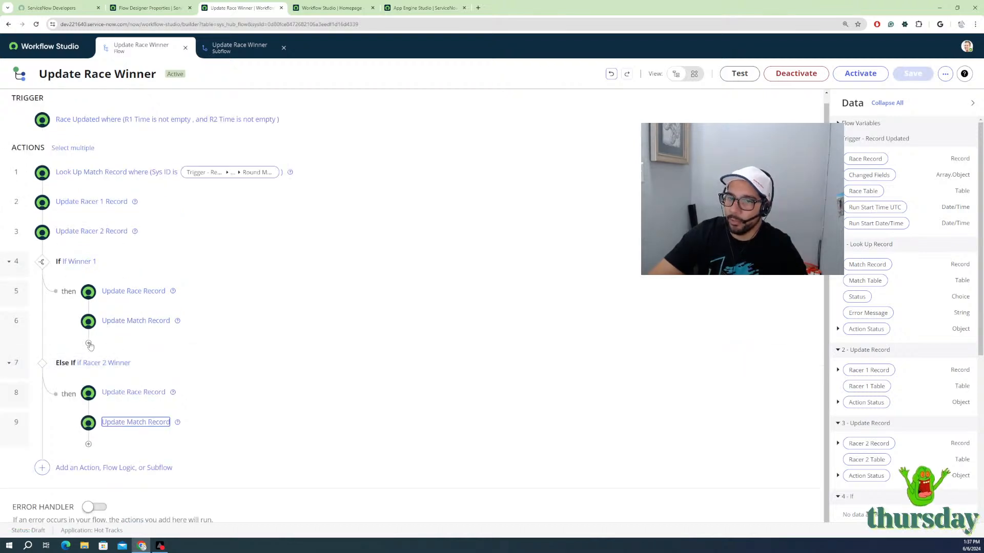
{"action": "left_click", "coordinate": [89, 344]}
{"action": "left_click", "coordinate": [145, 353]}
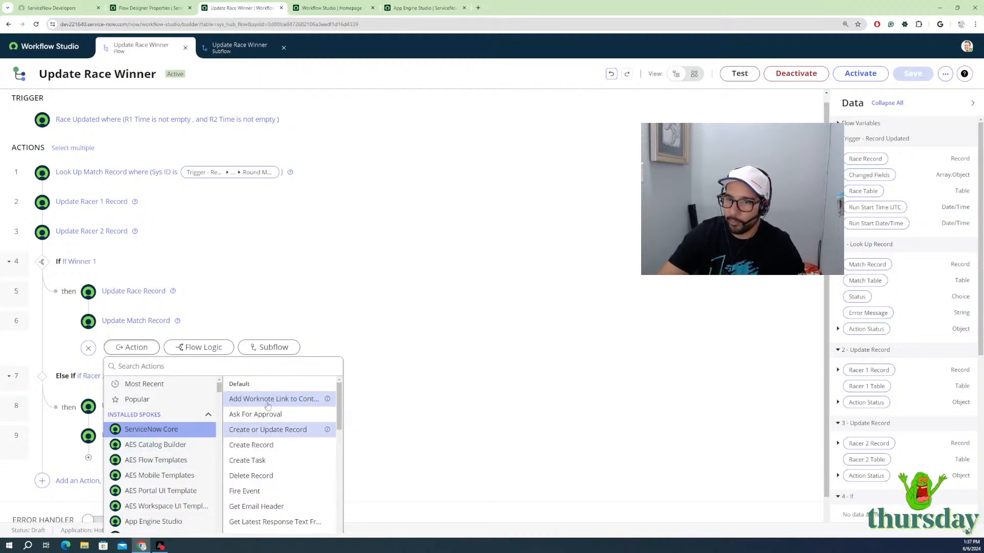
{"action": "left_click", "coordinate": [209, 366]}
{"action": "type", "text": "ul"}
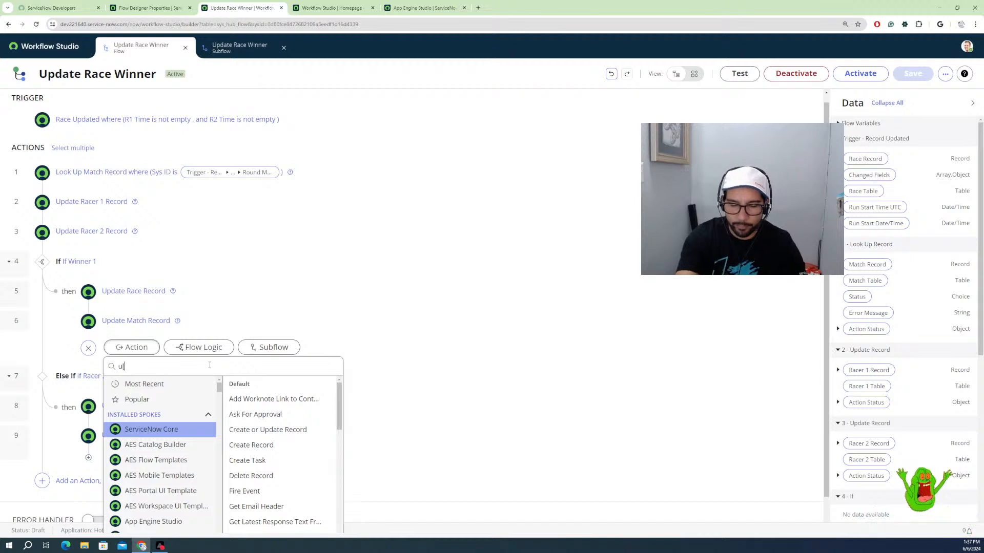
{"action": "type", "text": "da"}
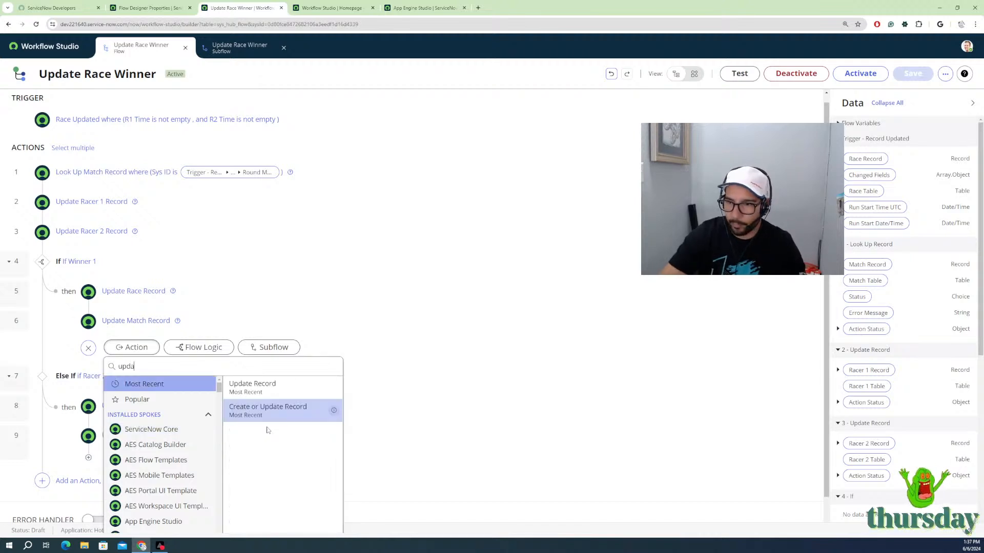
{"action": "left_click", "coordinate": [250, 390]}
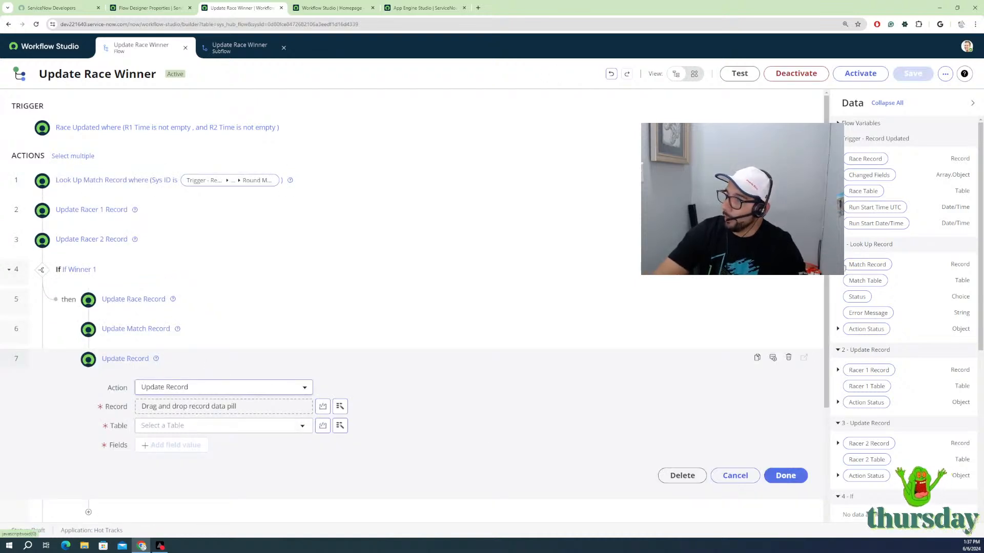
Step: Set the new update action's record to the looked-up Match Record's Racer 1 and add the Race Wins field
{"action": "left_click", "coordinate": [843, 265]}
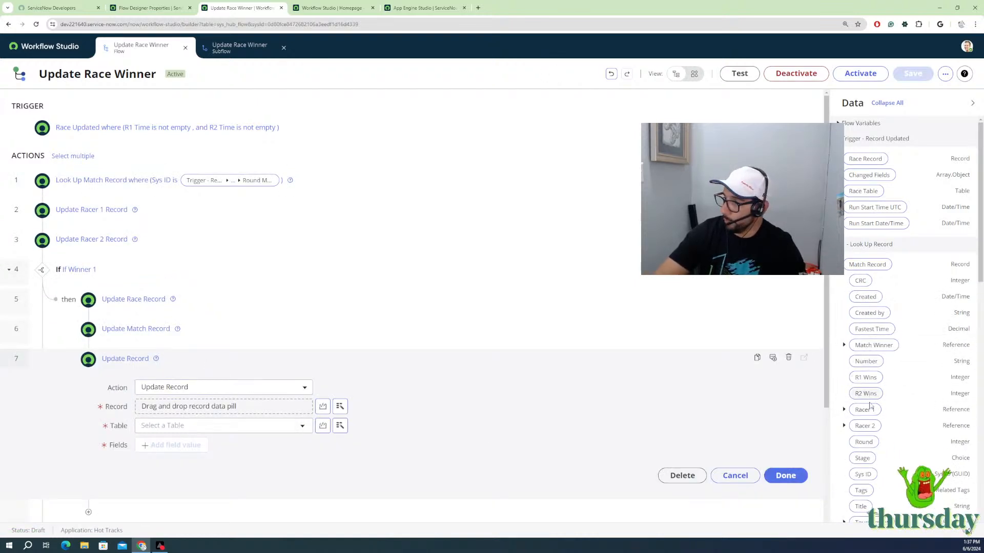
{"action": "left_click_drag", "start_coordinate": [865, 410], "coordinate": [176, 406]}
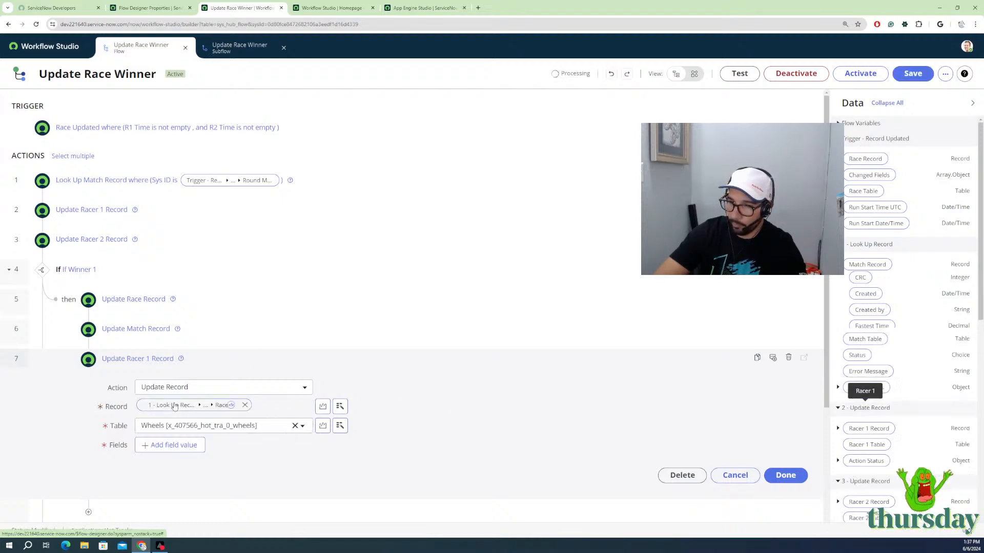
{"action": "left_click", "coordinate": [164, 446]}
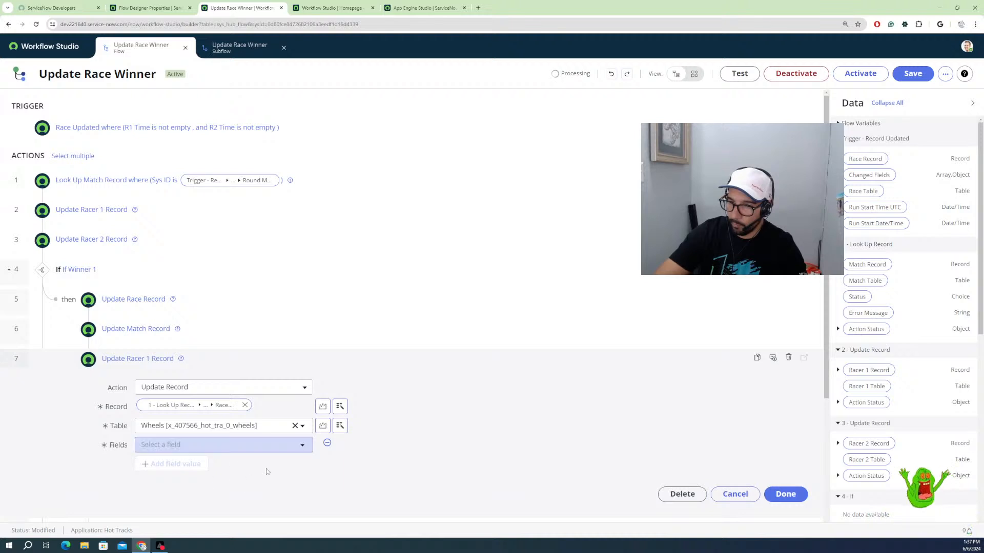
{"action": "scroll", "coordinate": [532, 419], "scroll_direction": "down", "scroll_amount": 3}
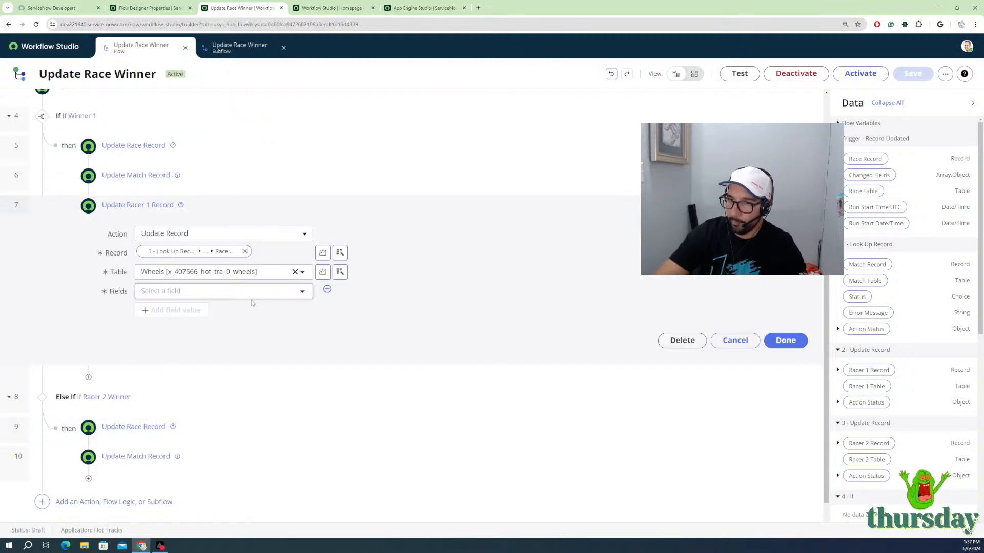
{"action": "left_click", "coordinate": [273, 292]}
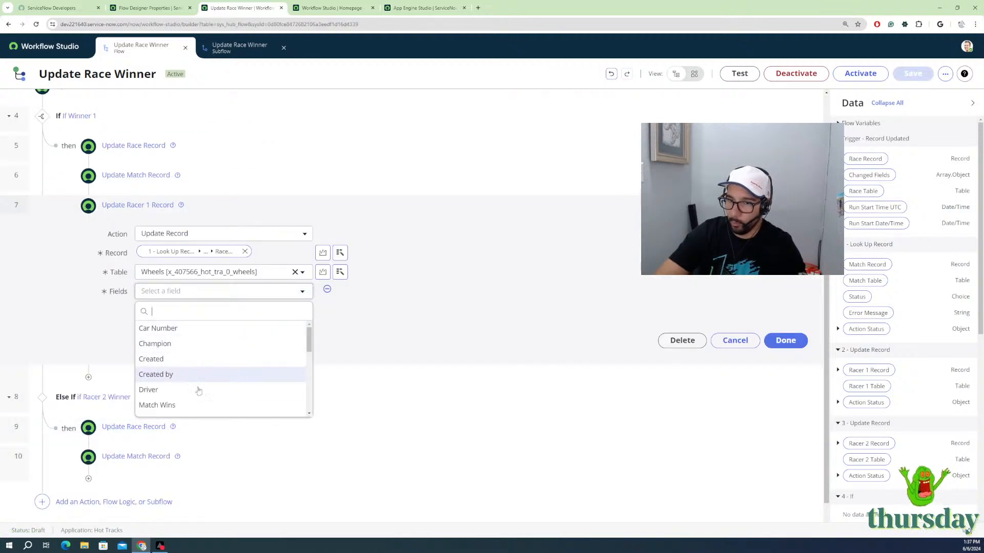
{"action": "scroll", "coordinate": [190, 398], "scroll_direction": "down", "scroll_amount": 2}
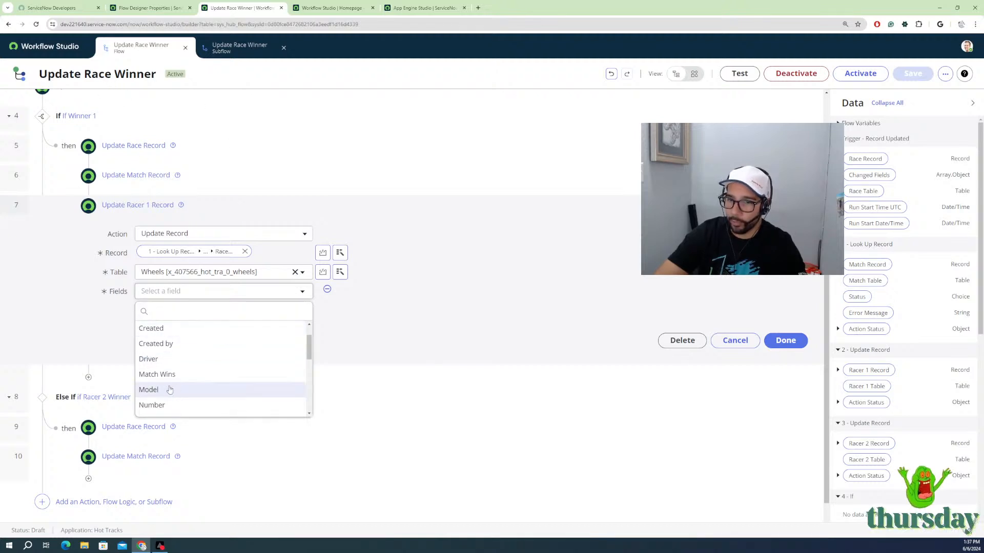
{"action": "scroll", "coordinate": [159, 367], "scroll_direction": "down", "scroll_amount": 3}
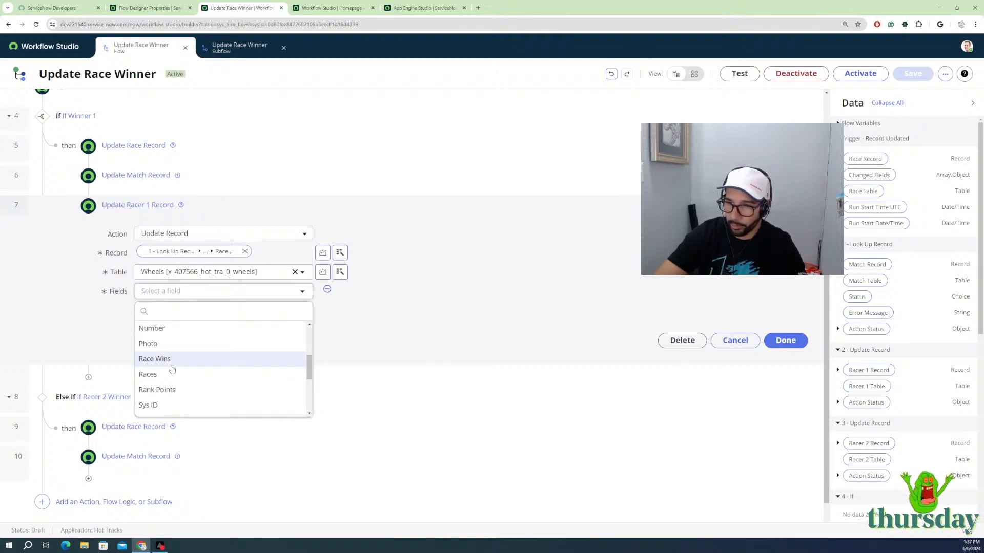
{"action": "left_click", "coordinate": [171, 362]}
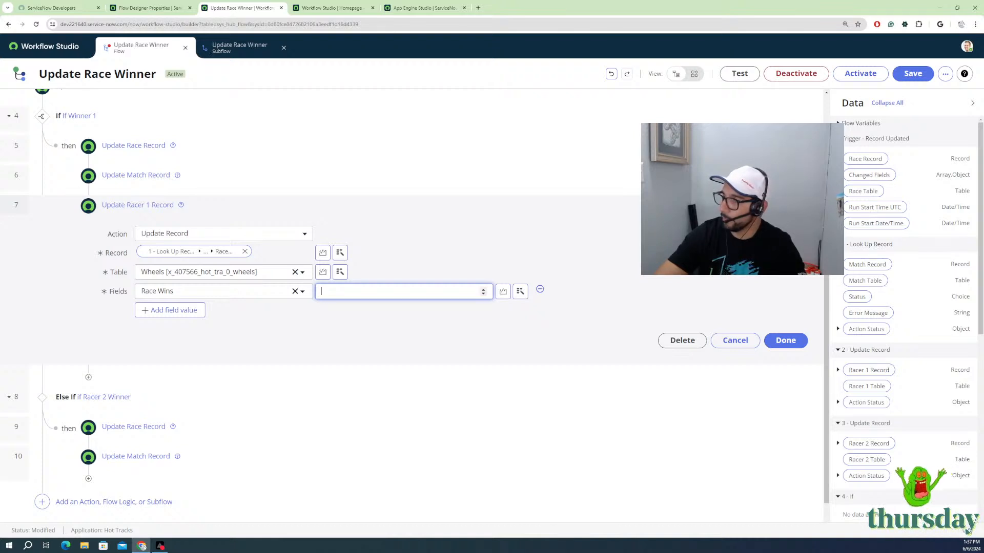
Step: Fill the Race Wins value with Racer 1's Race Wins from the looked-up Match Record
{"action": "left_click", "coordinate": [838, 264]}
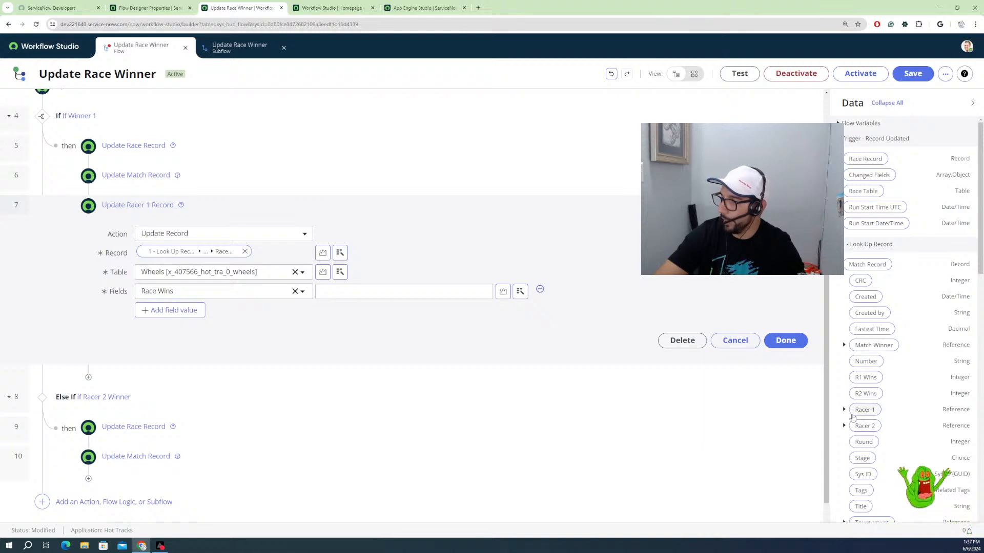
{"action": "left_click", "coordinate": [844, 409]}
{"action": "scroll", "coordinate": [866, 425], "scroll_direction": "down", "scroll_amount": 3}
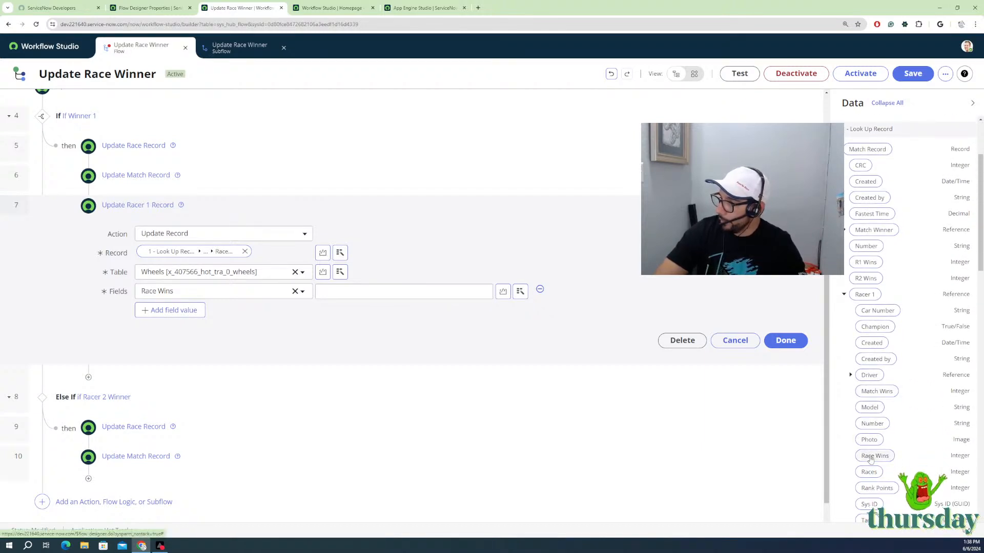
{"action": "left_click_drag", "start_coordinate": [875, 455], "coordinate": [379, 293]}
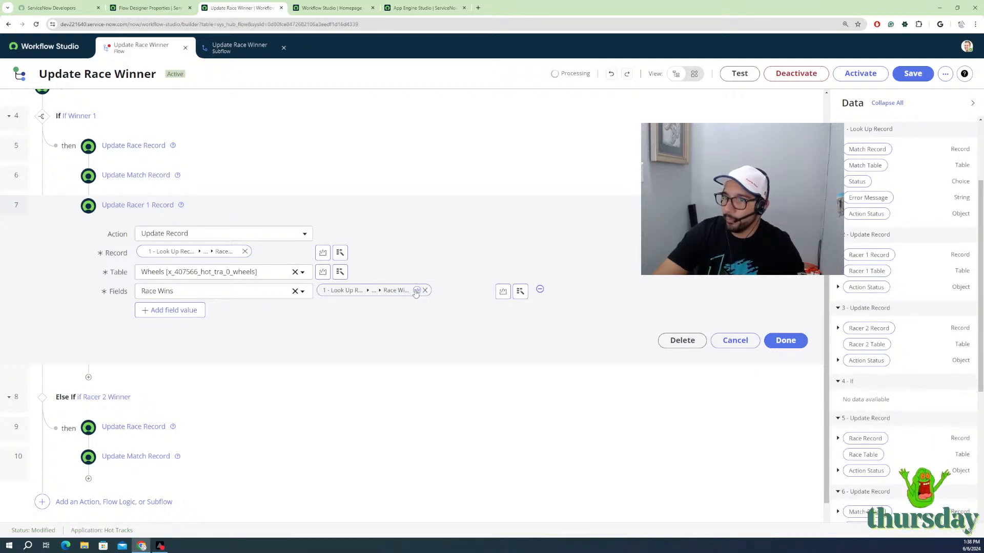
Step: Apply a Math Add transform of 1 to Racer 1's Race Wins value and finish the action
{"action": "left_click", "coordinate": [416, 291]}
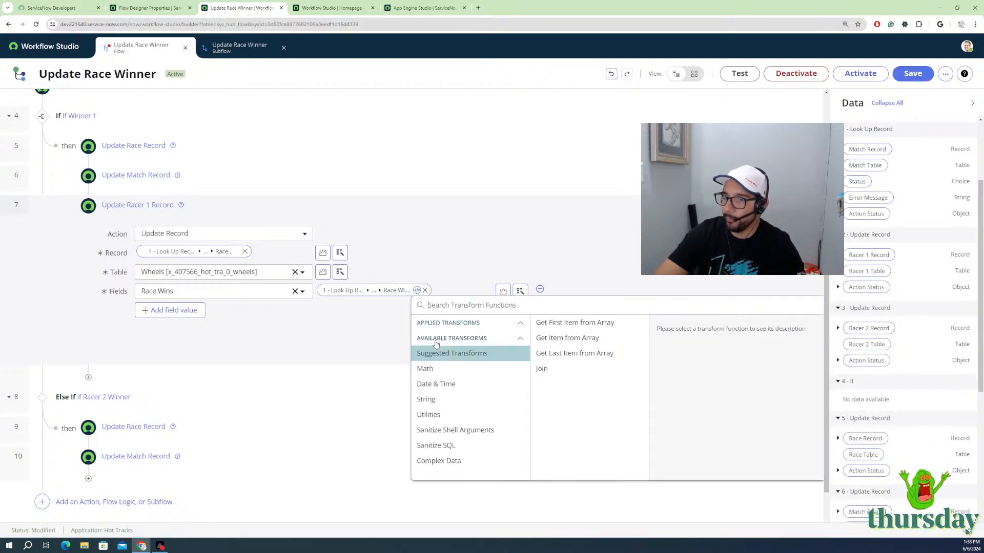
{"action": "left_click", "coordinate": [425, 368]}
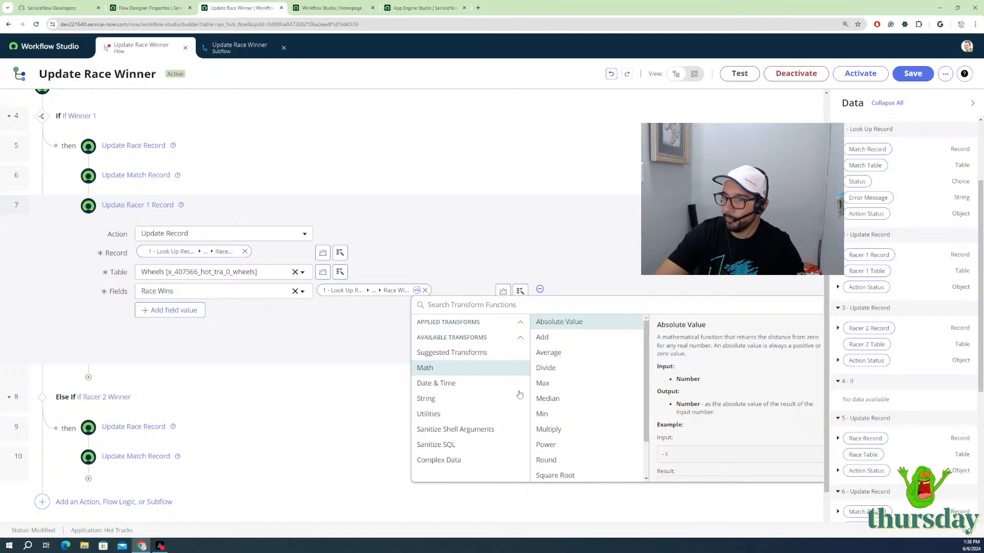
{"action": "left_click", "coordinate": [544, 338]}
{"action": "left_click", "coordinate": [690, 442]}
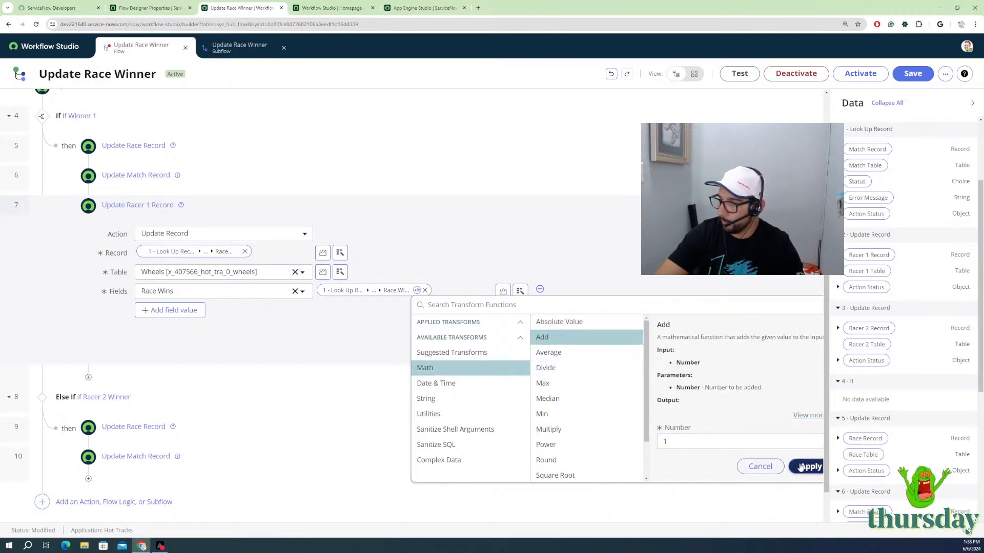
{"action": "left_click", "coordinate": [807, 467]}
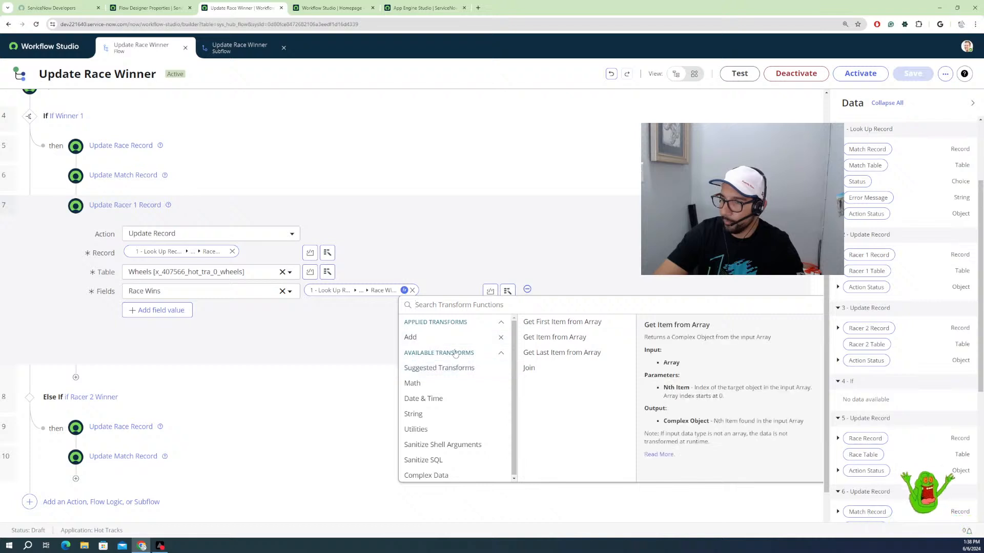
{"action": "left_click", "coordinate": [299, 355]}
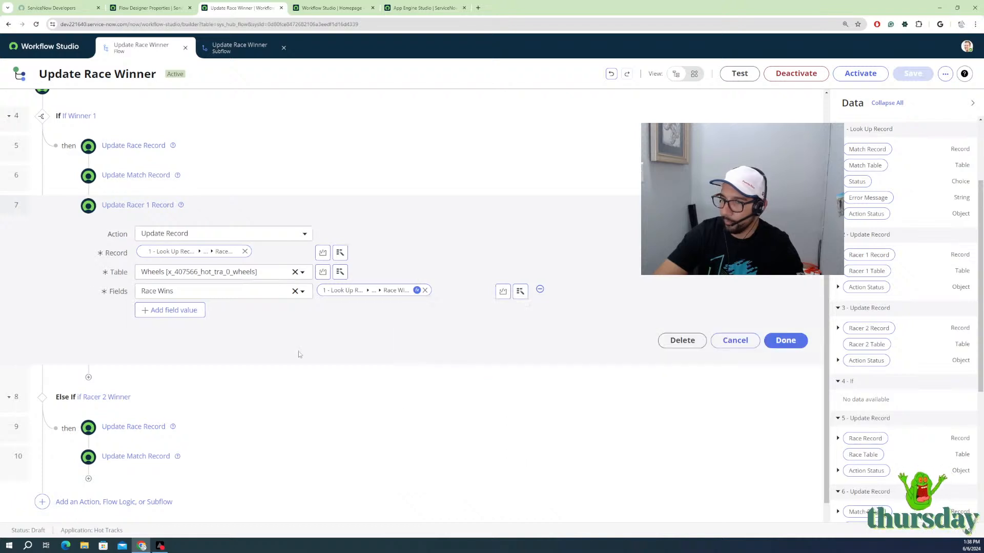
{"action": "scroll", "coordinate": [268, 388], "scroll_direction": "down", "scroll_amount": 1}
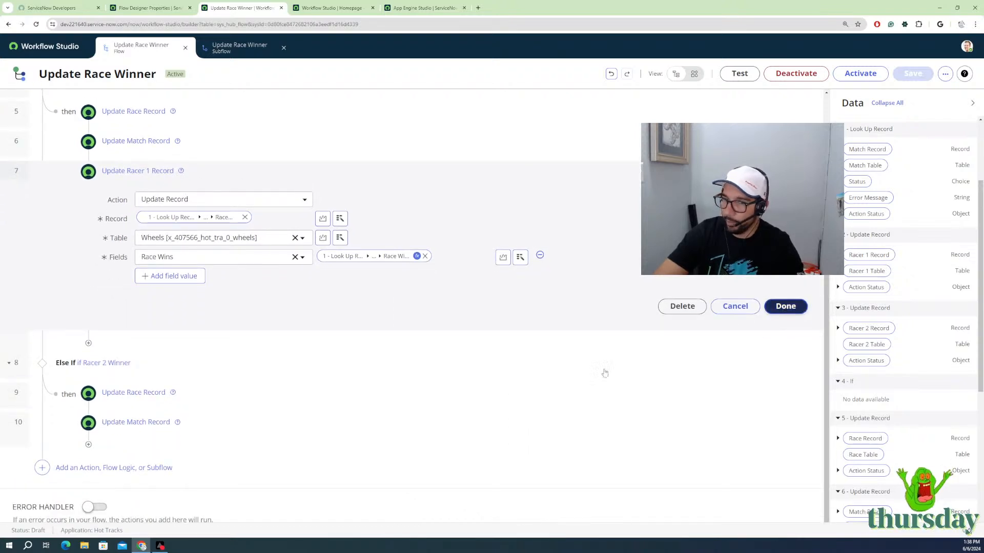
Step: Add an Update Record action at the end of the Else If branch, with the looked-up Match Record's Racer 2 as its record
{"action": "left_click", "coordinate": [85, 444]}
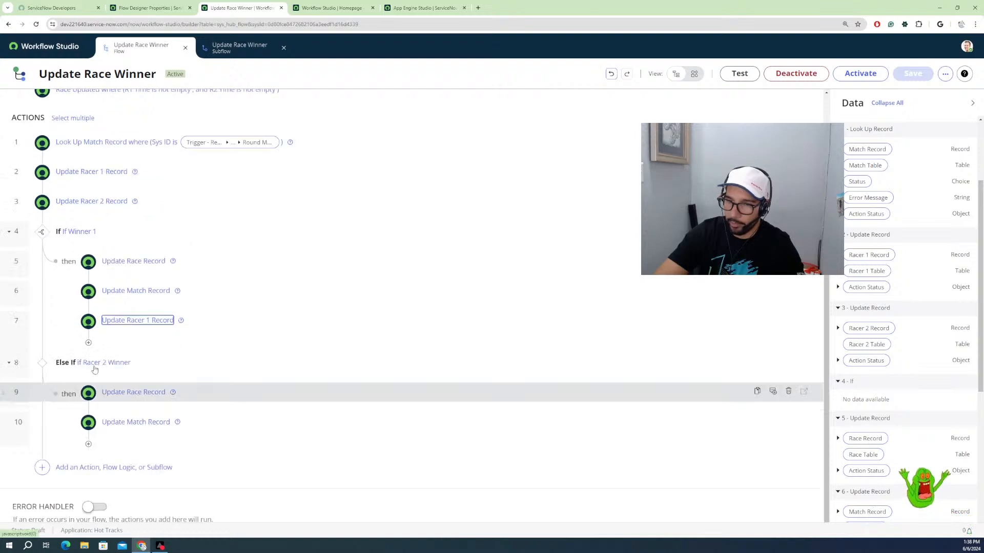
{"action": "left_click", "coordinate": [89, 445]}
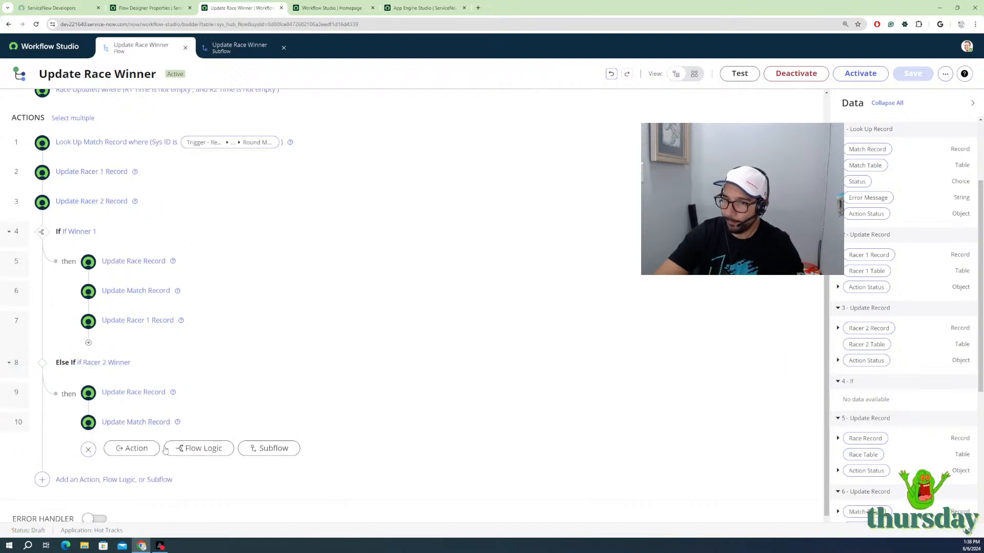
{"action": "left_click", "coordinate": [147, 449]}
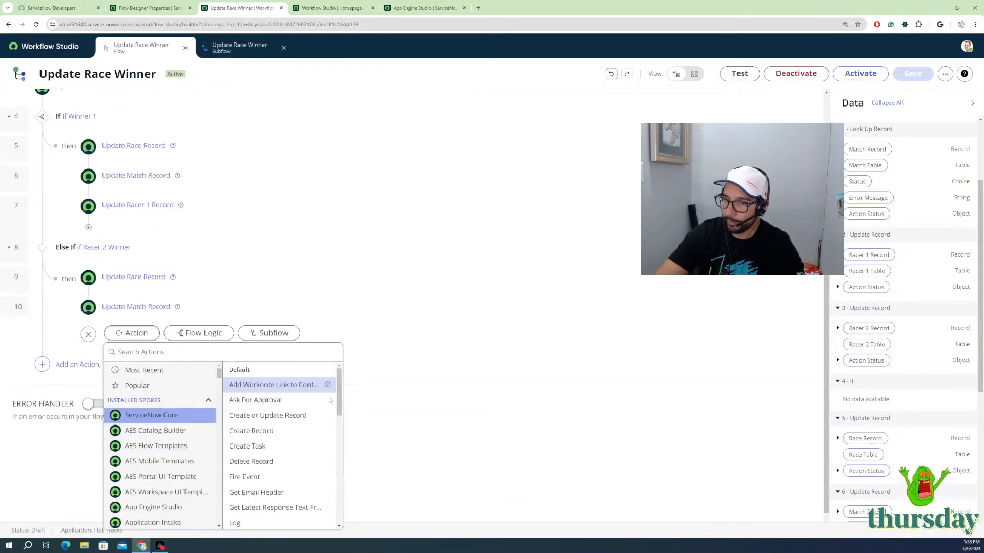
{"action": "type", "text": "upd"}
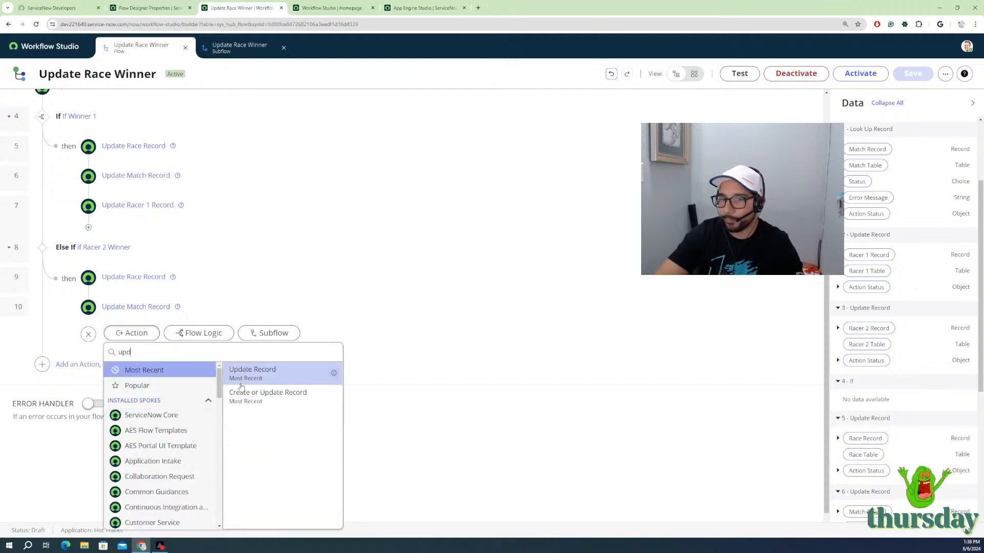
{"action": "left_click", "coordinate": [247, 380]}
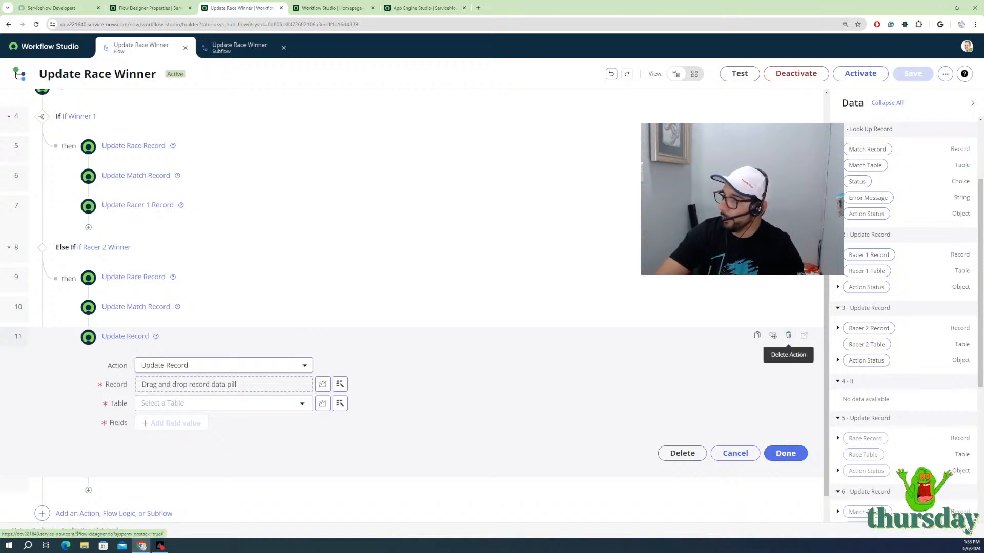
{"action": "left_click", "coordinate": [838, 149]}
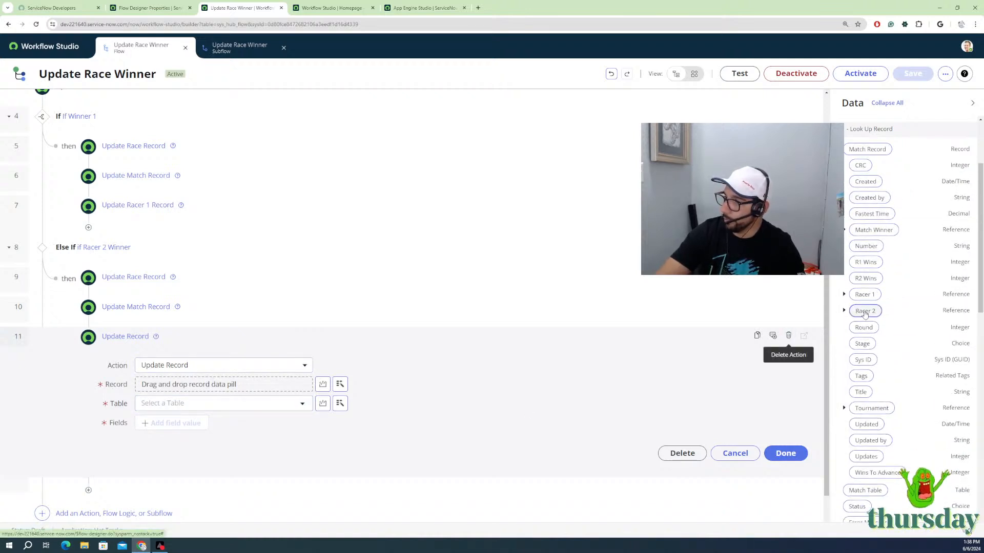
{"action": "left_click_drag", "start_coordinate": [864, 314], "coordinate": [213, 388]}
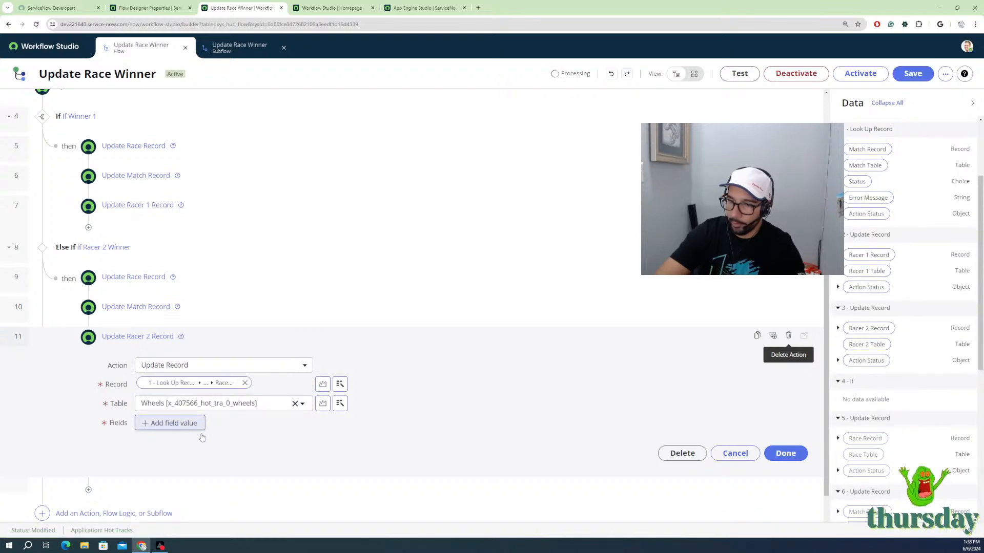
Step: Add the Race Wins field to the Update Racer 2 Record action in the Else If branch
{"action": "left_click", "coordinate": [200, 429]}
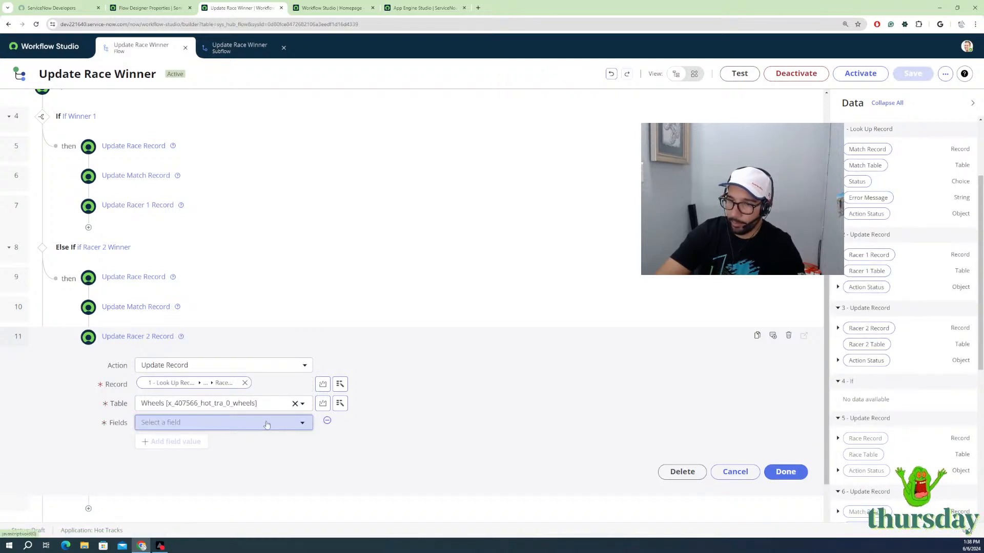
{"action": "left_click", "coordinate": [266, 425]}
{"action": "scroll", "coordinate": [202, 375], "scroll_direction": "down", "scroll_amount": 3}
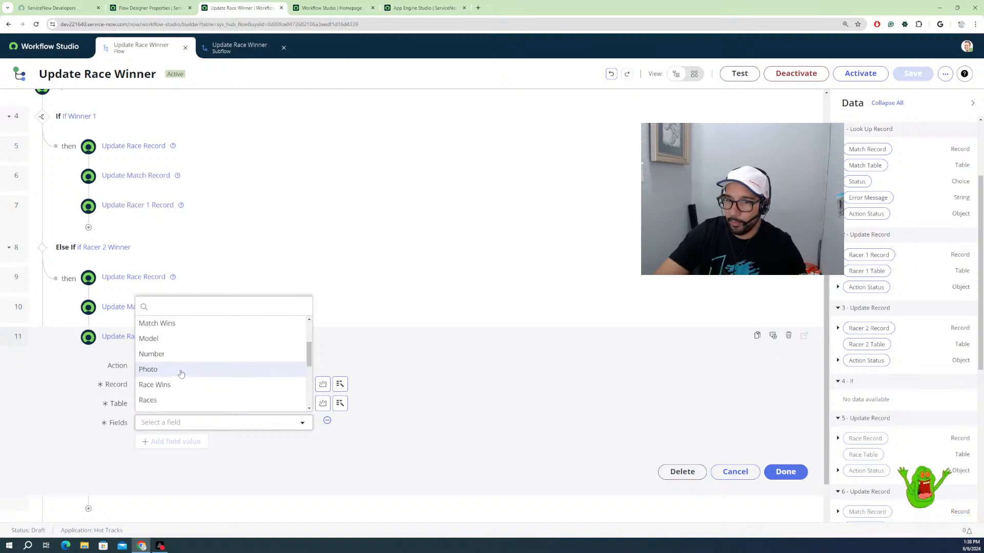
{"action": "scroll", "coordinate": [176, 373], "scroll_direction": "down", "scroll_amount": 2}
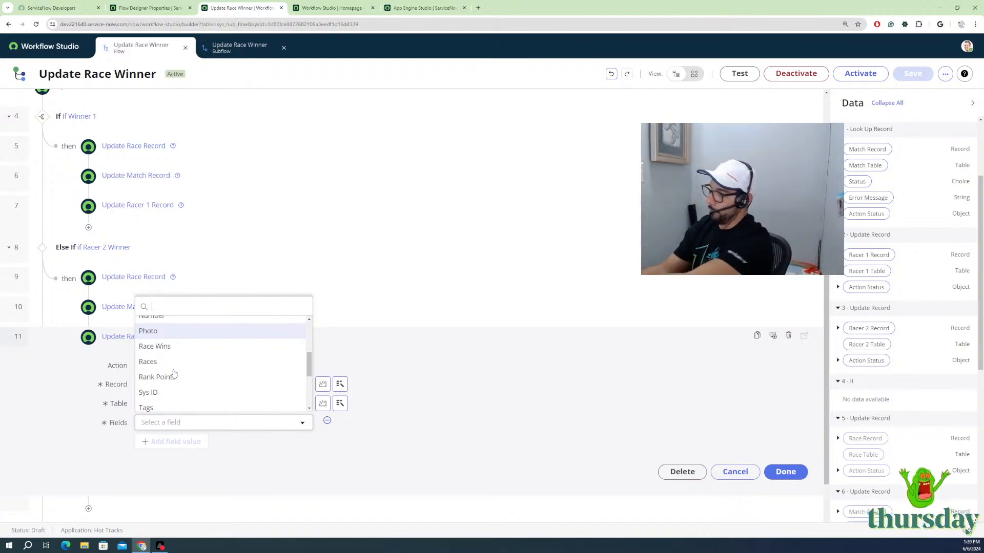
{"action": "key", "text": "Down"}
{"action": "key", "text": "Down"}
{"action": "key", "text": "Down"}
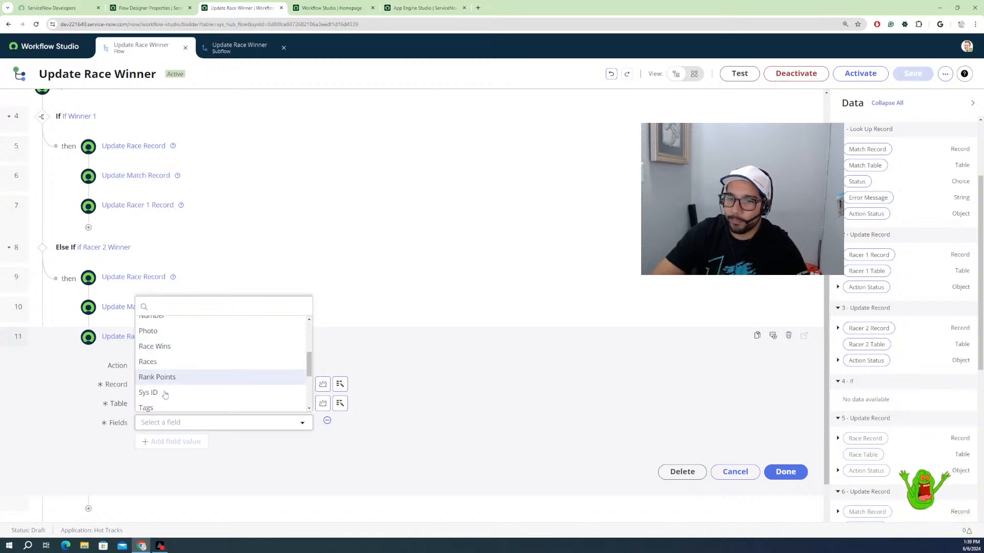
{"action": "left_click", "coordinate": [77, 405]}
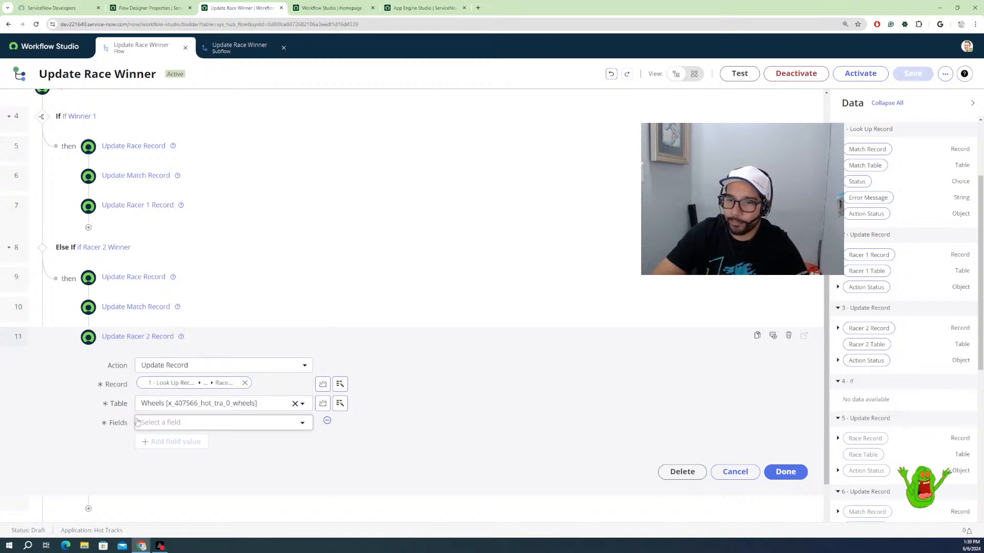
{"action": "left_click", "coordinate": [169, 424]}
{"action": "scroll", "coordinate": [176, 394], "scroll_direction": "down", "scroll_amount": 4}
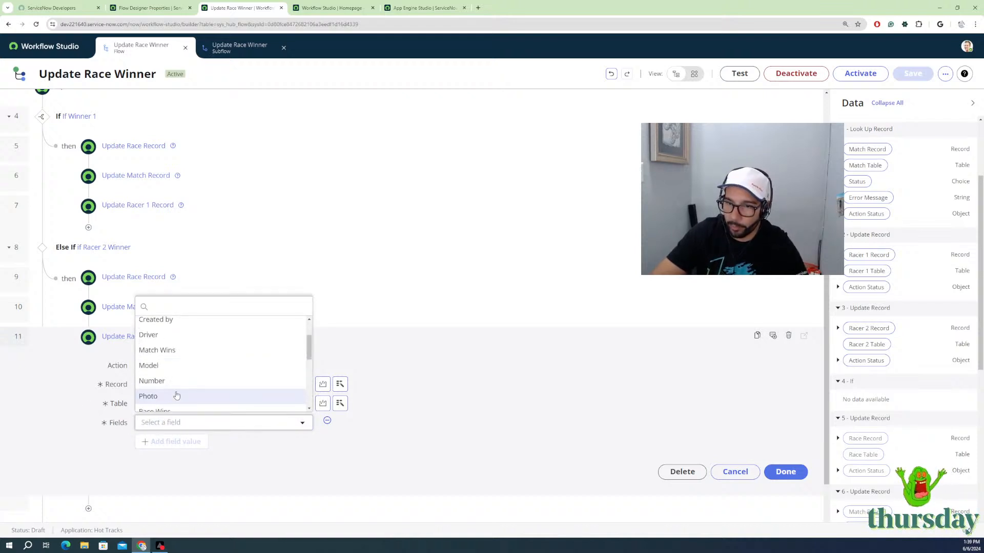
{"action": "left_click", "coordinate": [161, 373]}
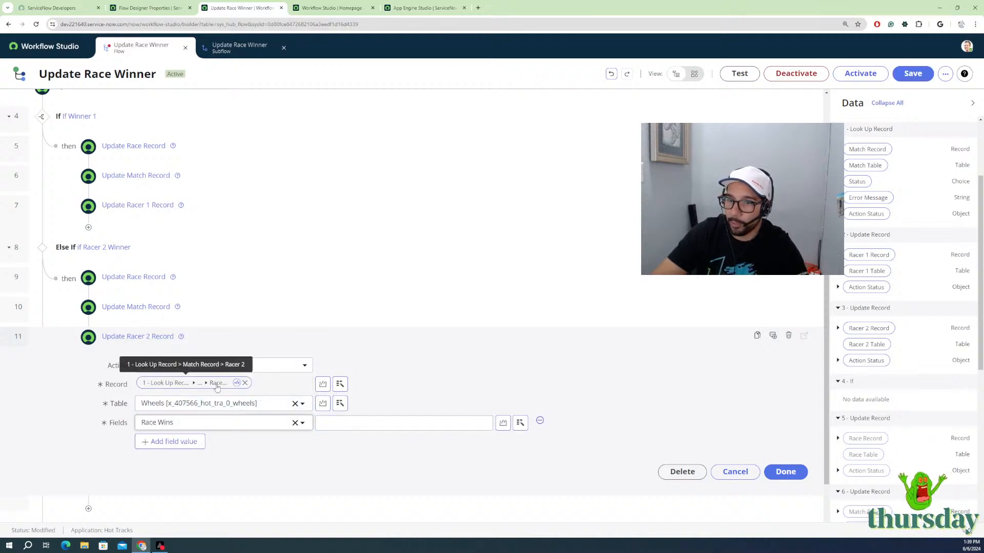
Step: Fill the Race Wins value with Racer 2's Race Wins from the looked-up Match Record
{"action": "left_click", "coordinate": [405, 423]}
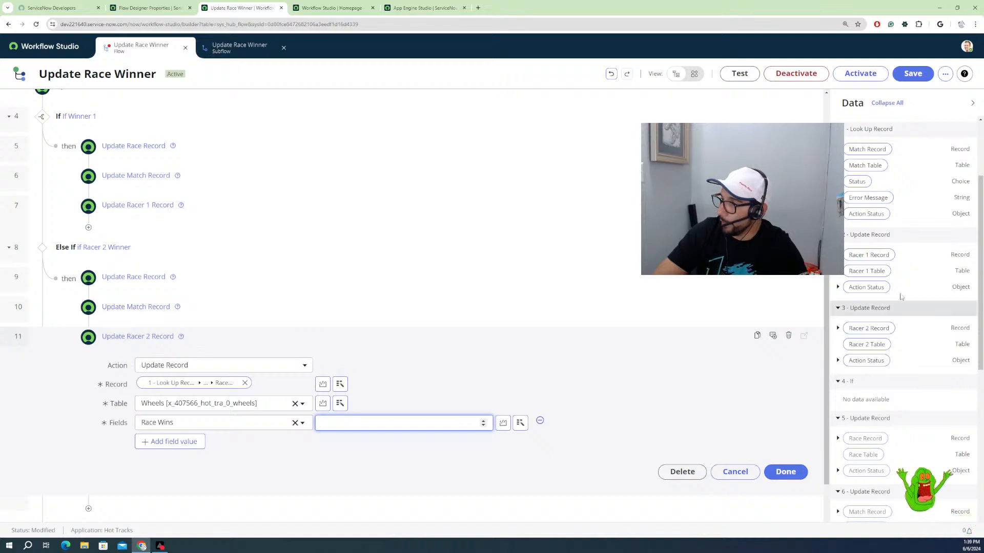
{"action": "left_click", "coordinate": [848, 153]}
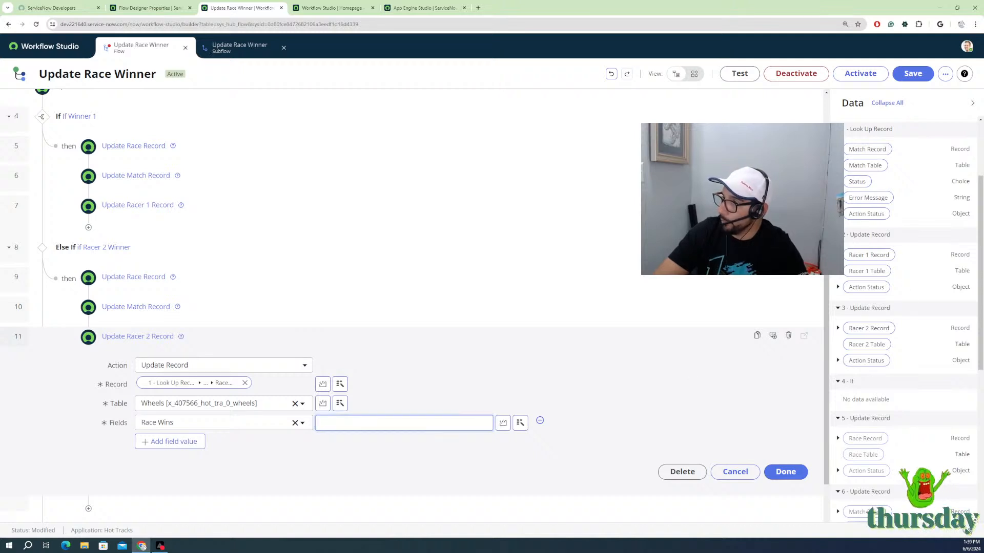
{"action": "left_click", "coordinate": [843, 310]}
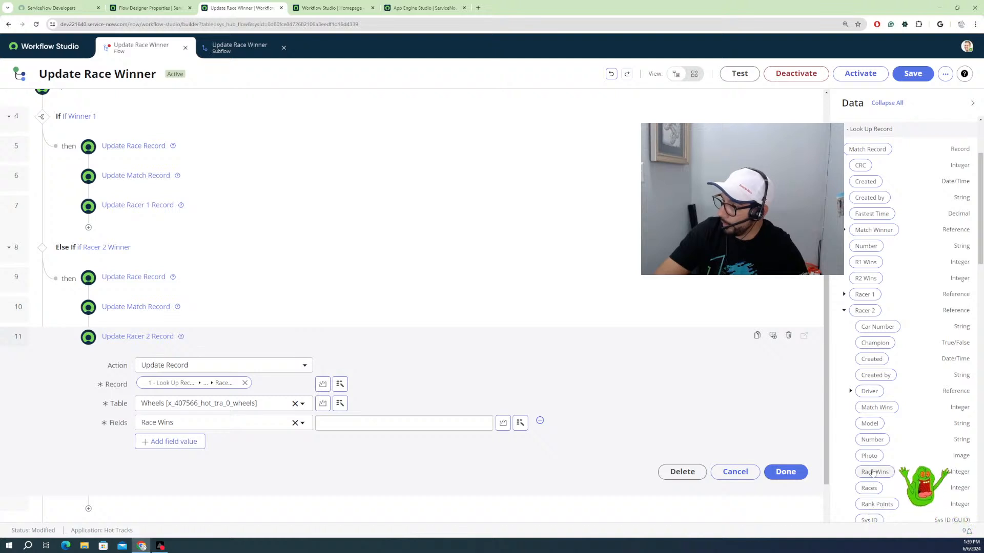
{"action": "left_click_drag", "start_coordinate": [873, 472], "coordinate": [410, 424]}
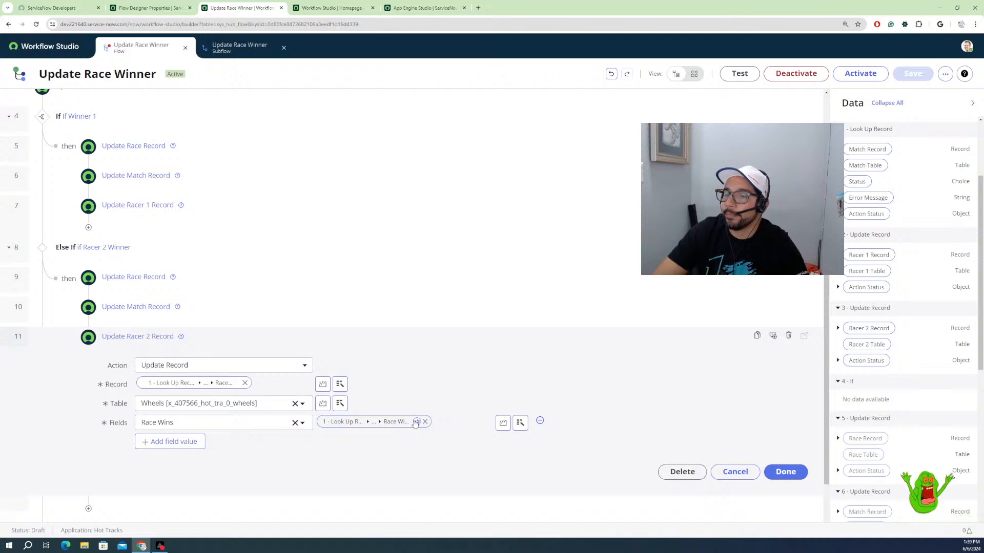
Step: Apply a Math Add transform of 1 to Racer 2's Race Wins value and close the Update Racer 2 Record action
{"action": "left_click", "coordinate": [417, 421]}
{"action": "left_click", "coordinate": [418, 422]}
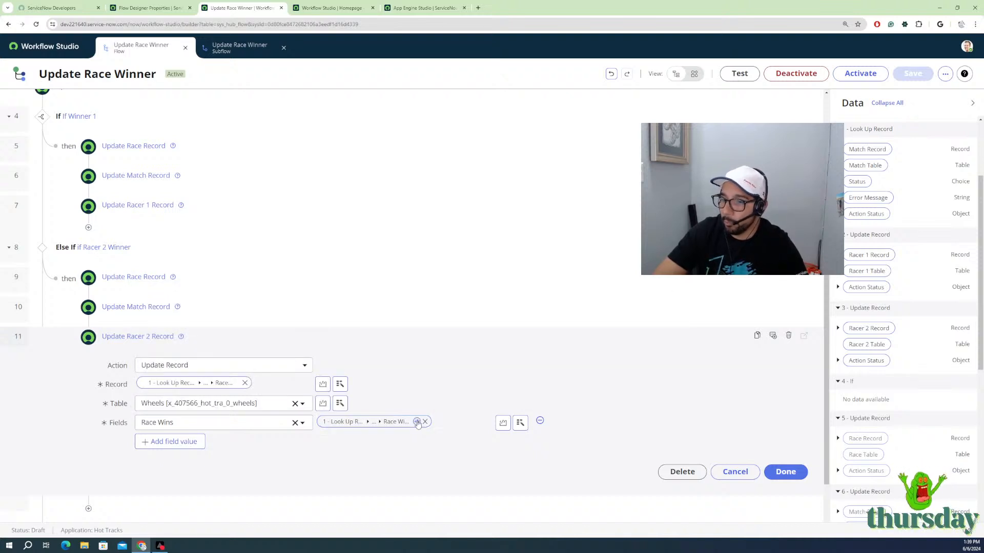
{"action": "left_click", "coordinate": [417, 422]}
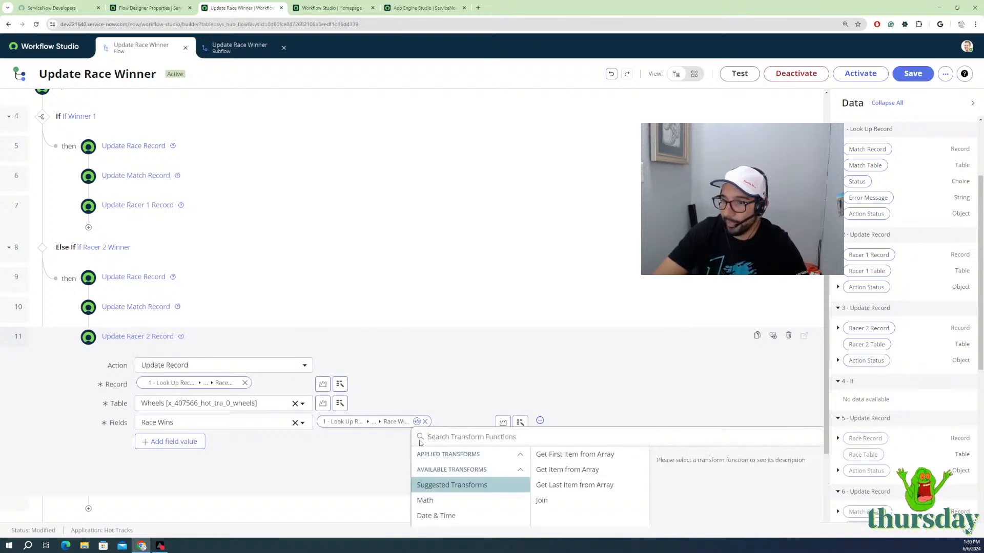
{"action": "left_click", "coordinate": [428, 501]}
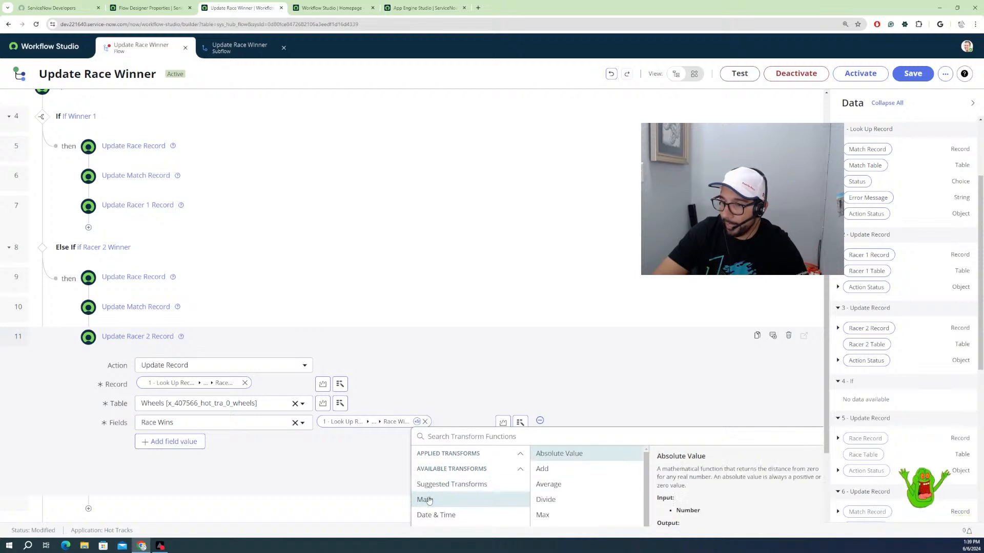
{"action": "left_click", "coordinate": [564, 469]}
{"action": "left_click", "coordinate": [726, 464]}
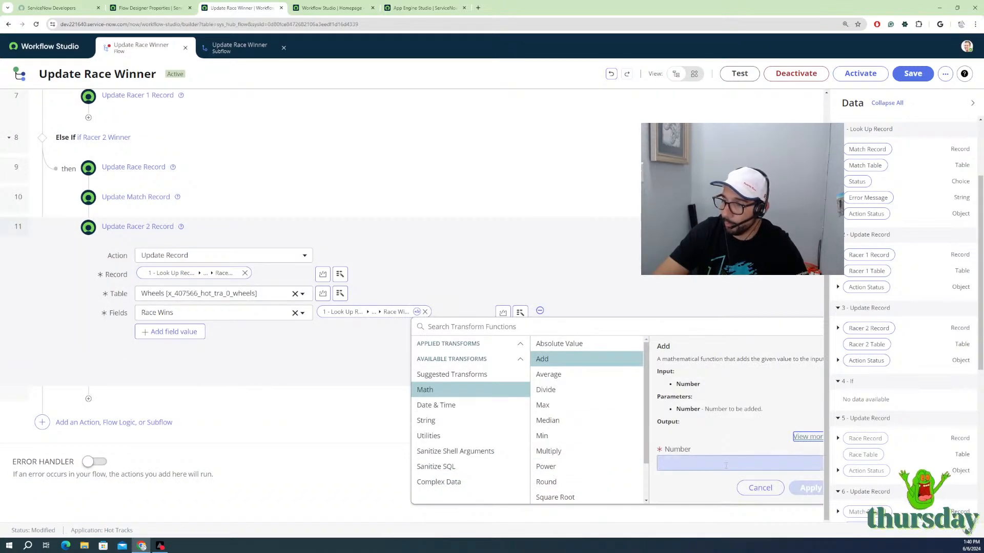
{"action": "type", "text": "1"}
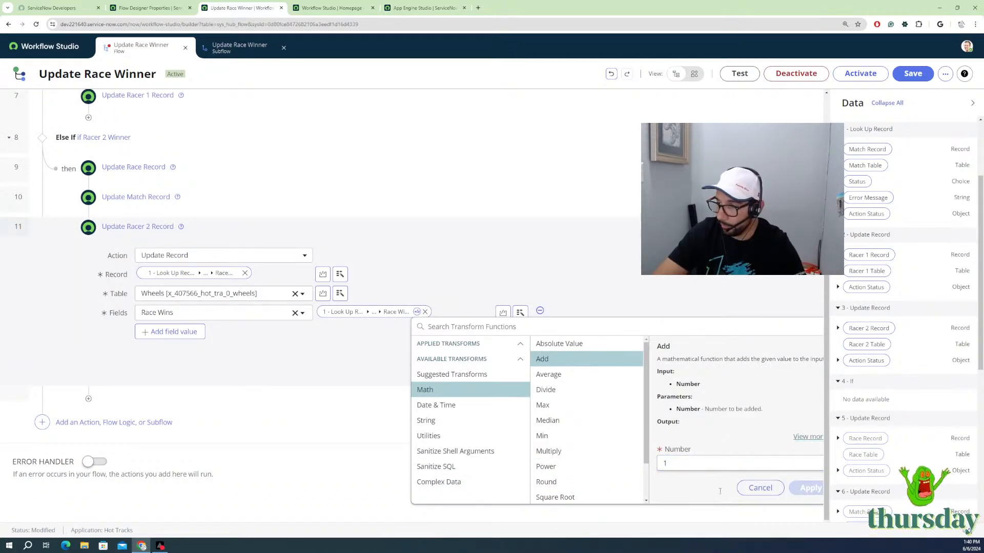
{"action": "left_click", "coordinate": [805, 488]}
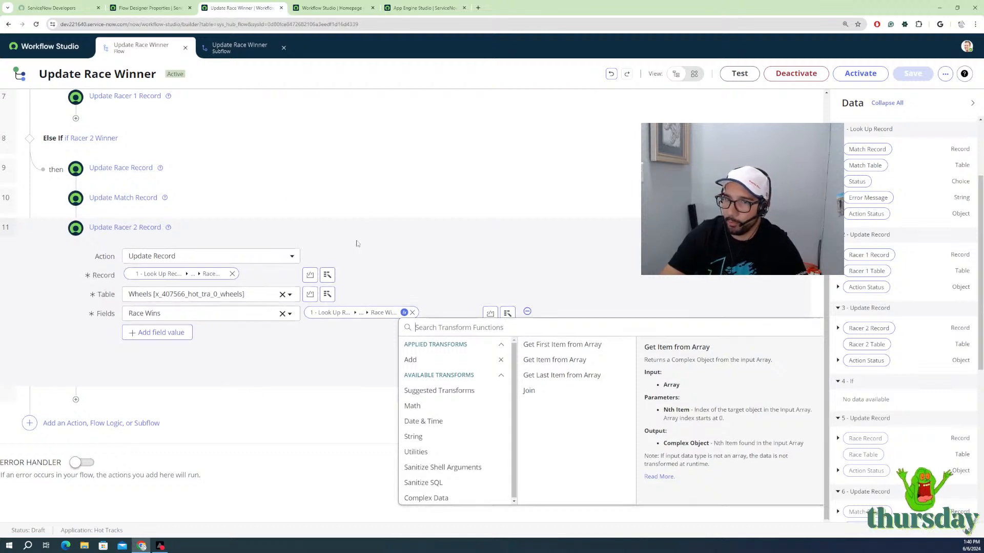
{"action": "scroll", "coordinate": [387, 189], "scroll_direction": "up", "scroll_amount": 5}
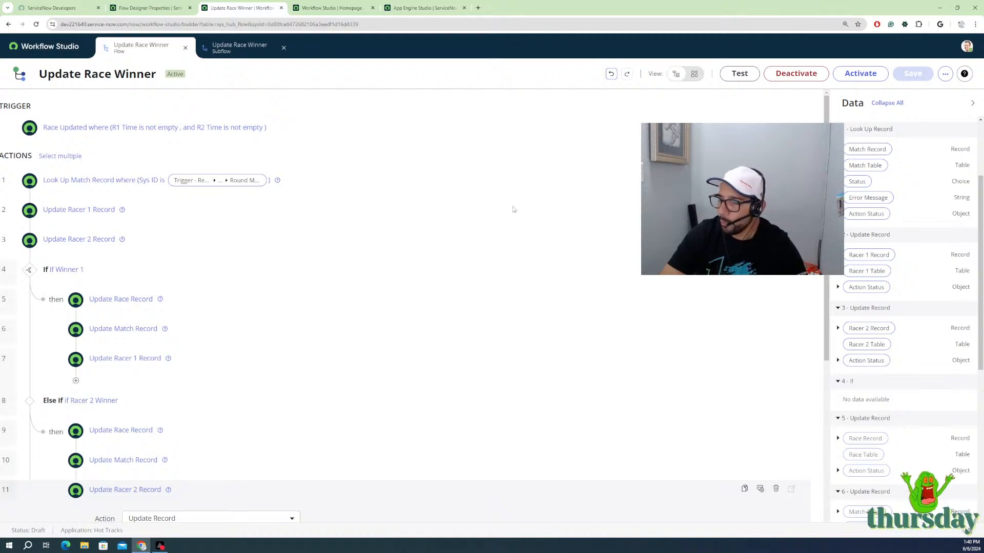
{"action": "scroll", "coordinate": [208, 230], "scroll_direction": "down", "scroll_amount": 5}
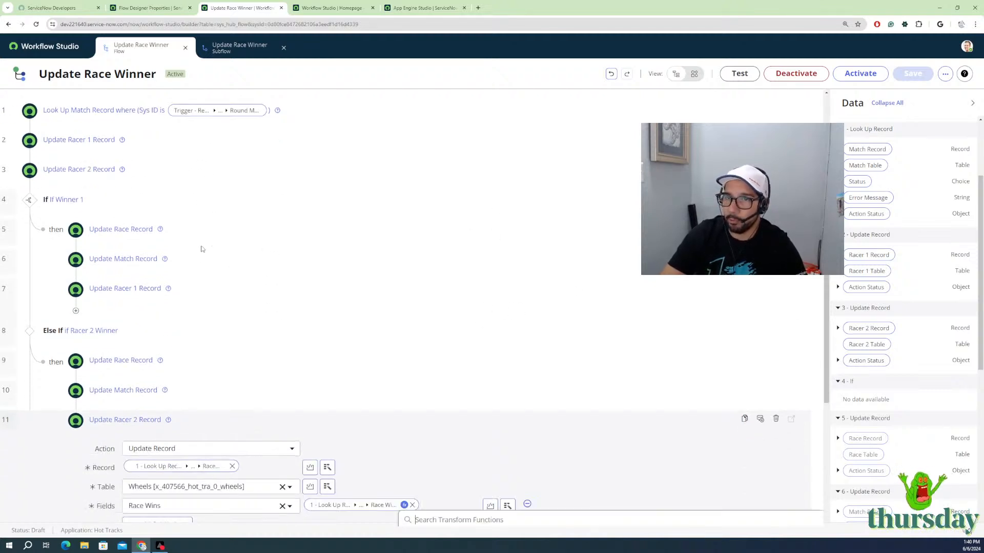
{"action": "left_click", "coordinate": [270, 398]}
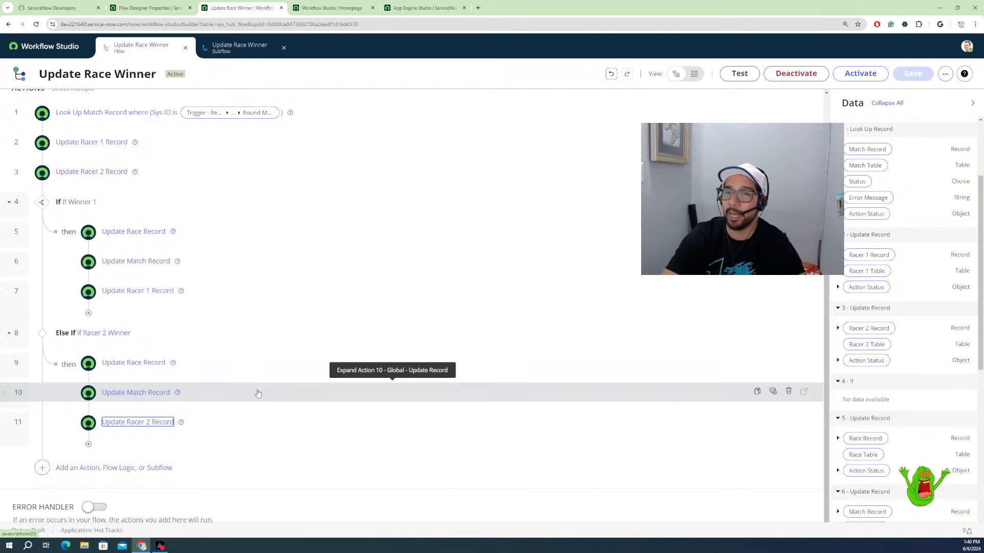
Step: Open the additional options for the Update Race Winner flow
{"action": "left_click", "coordinate": [948, 75]}
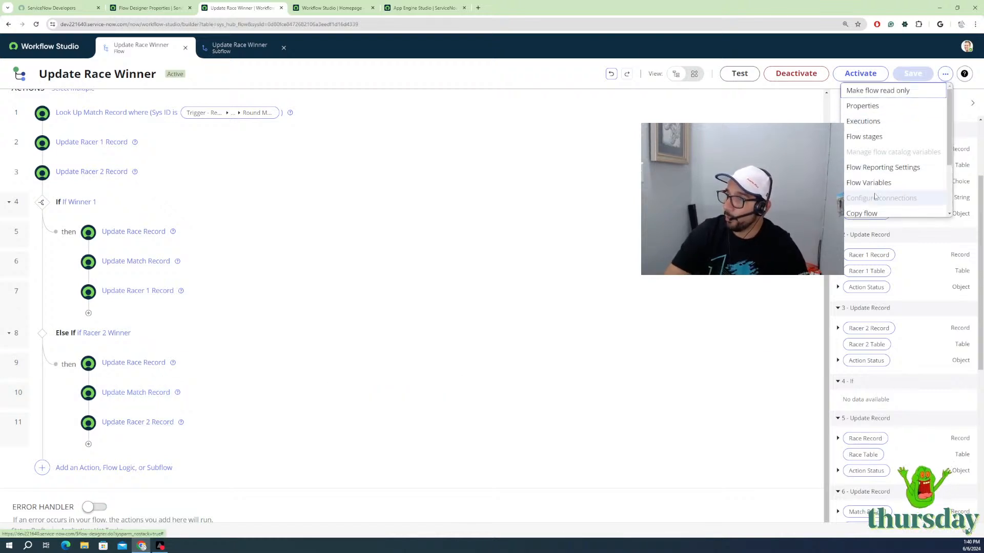
Step: Close the Update Race Winner subflow, and activate the Update Race Winner flow
{"action": "scroll", "coordinate": [874, 176], "scroll_direction": "down", "scroll_amount": 2}
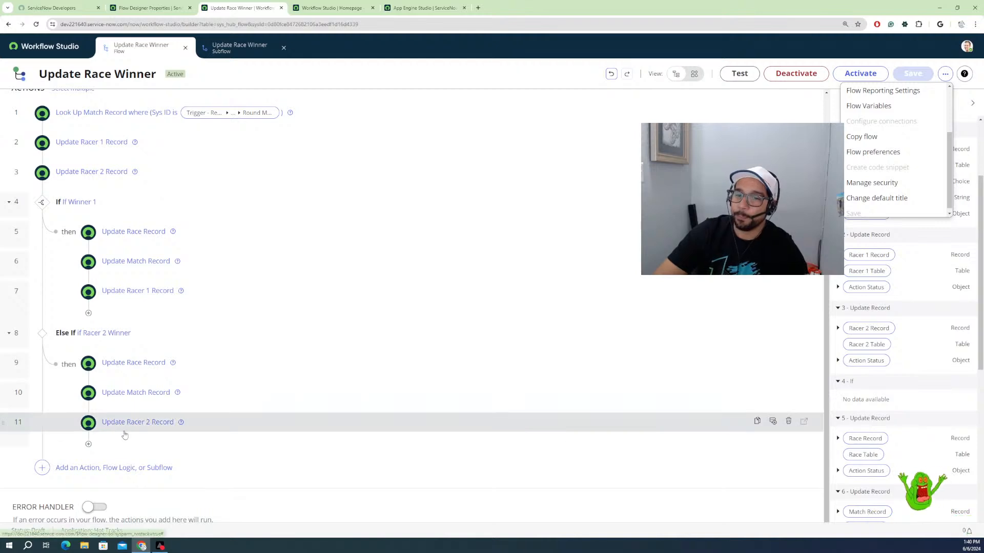
{"action": "left_click", "coordinate": [255, 44]}
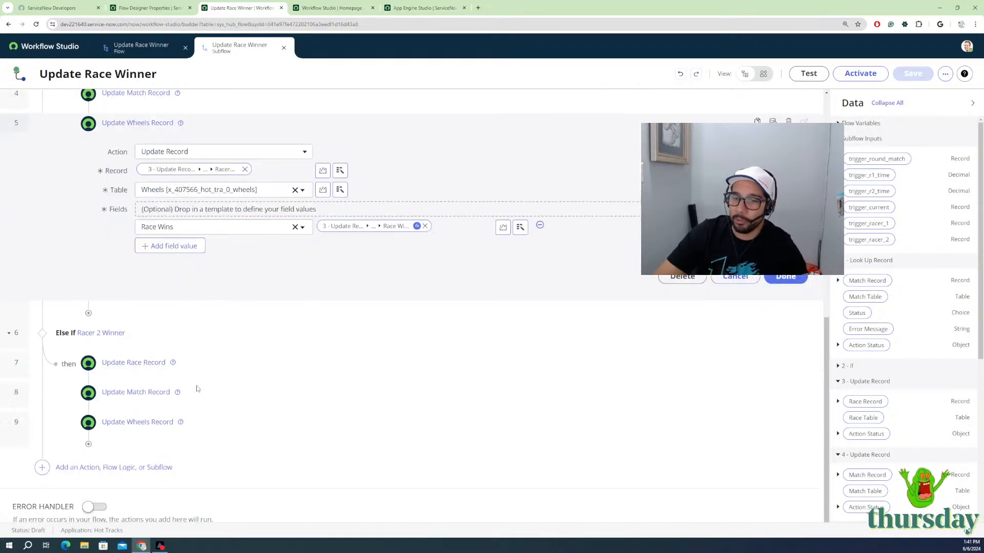
{"action": "scroll", "coordinate": [198, 387], "scroll_direction": "up", "scroll_amount": 5}
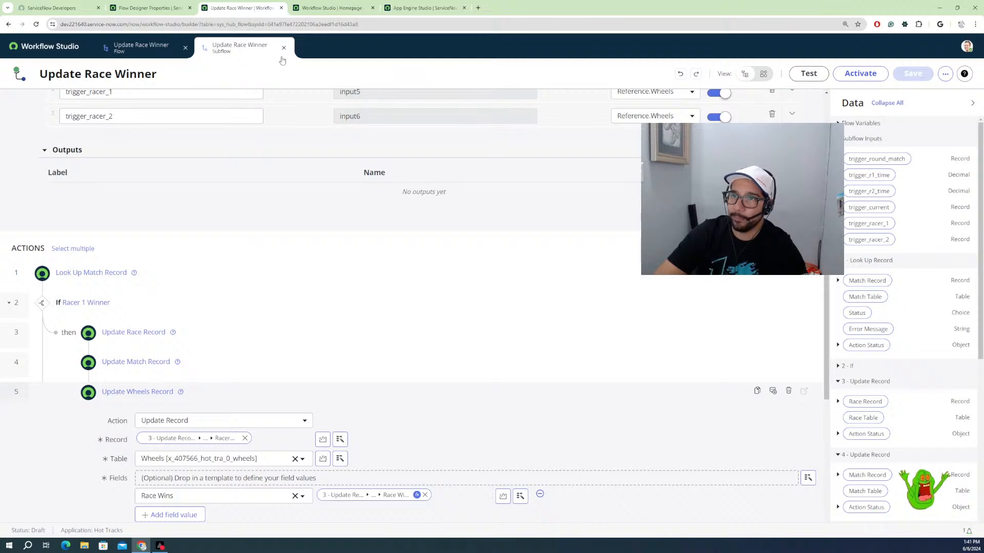
{"action": "left_click", "coordinate": [141, 47]}
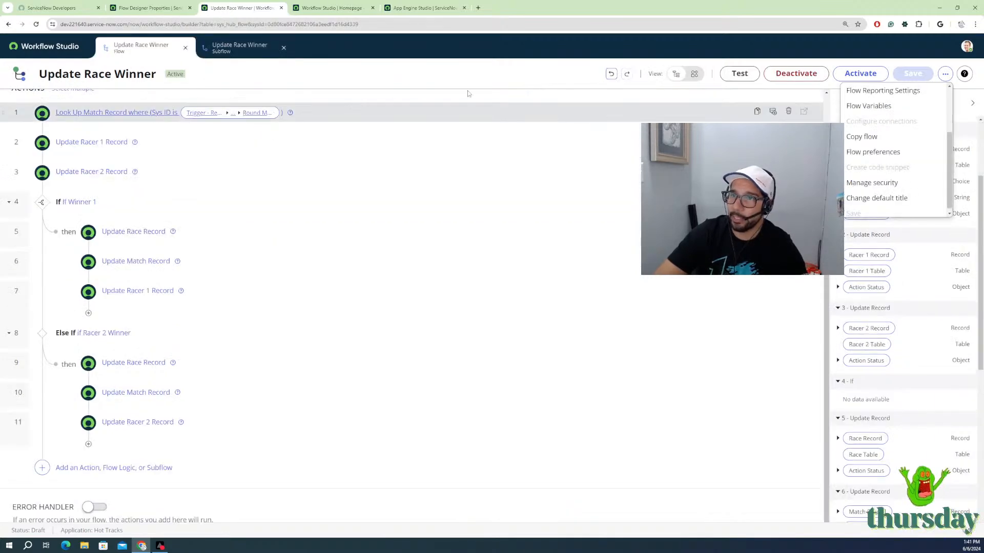
{"action": "left_click", "coordinate": [861, 74]}
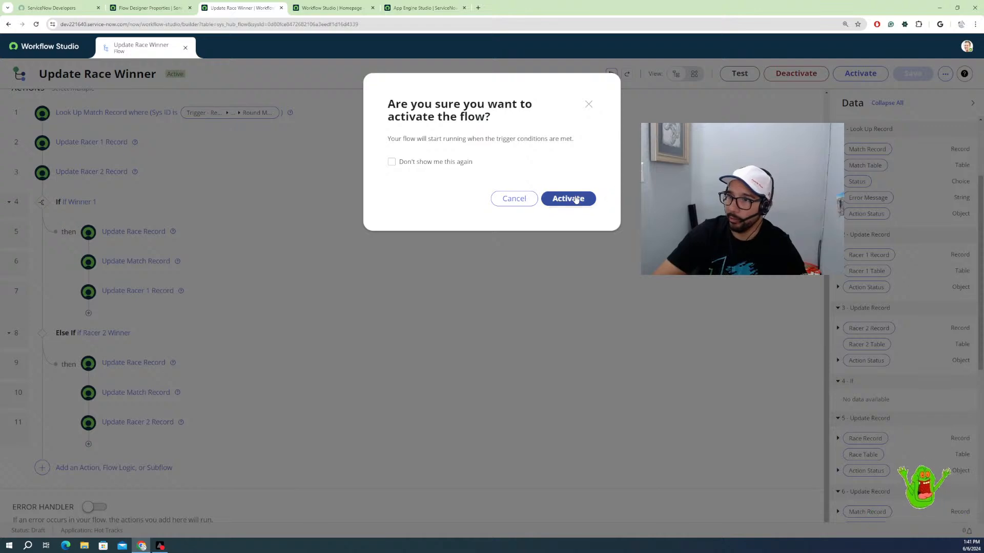
{"action": "left_click", "coordinate": [560, 199]}
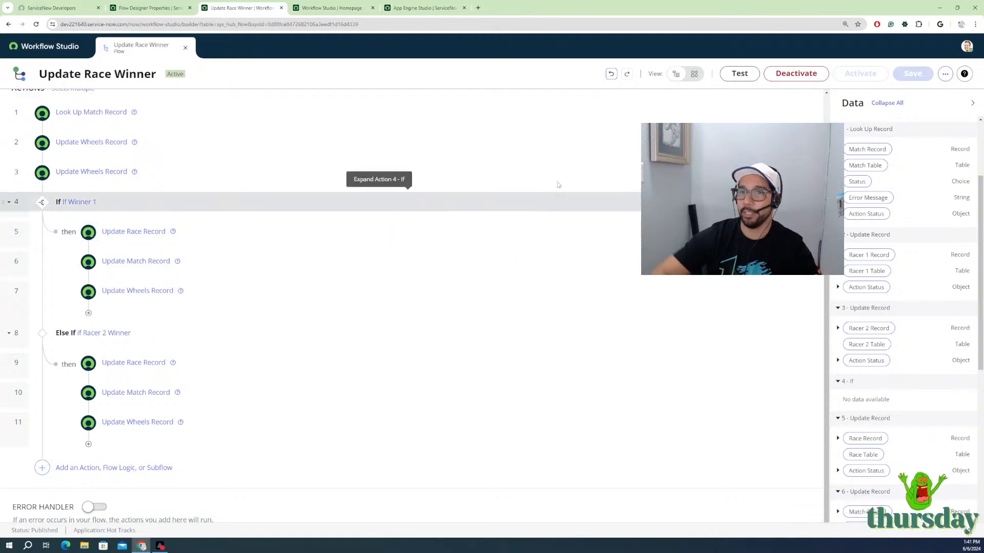
{"action": "left_click", "coordinate": [171, 13]}
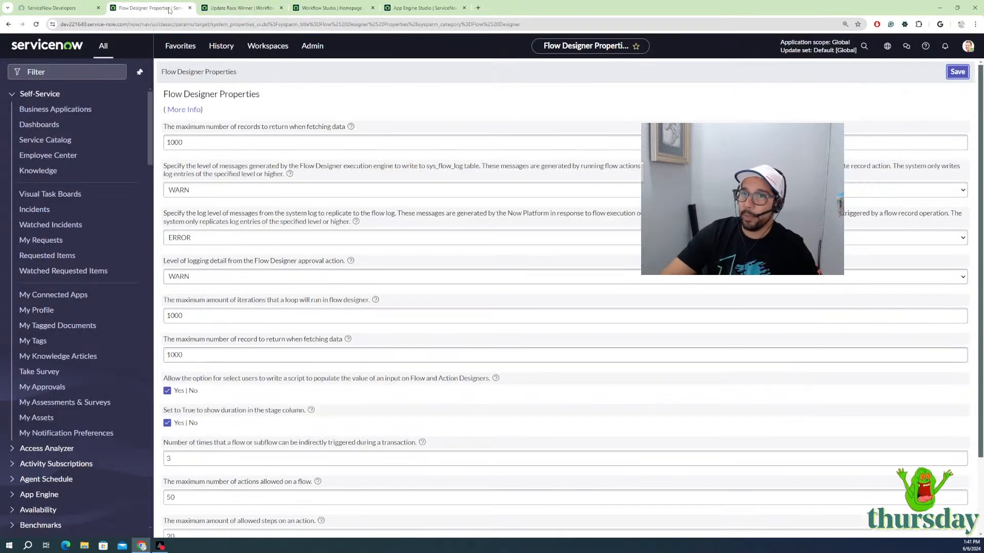
{"action": "left_click", "coordinate": [236, 8]}
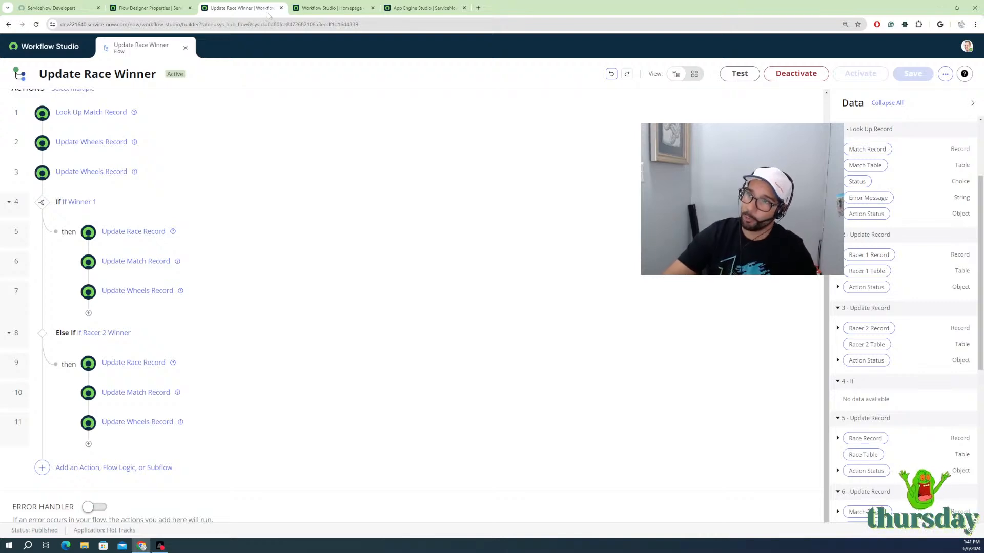
{"action": "left_click", "coordinate": [316, 11]}
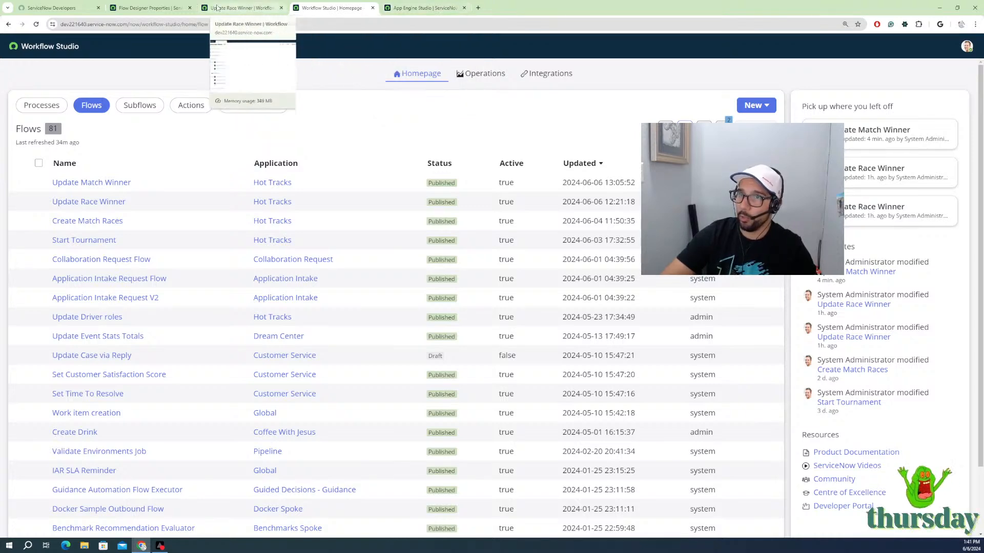
{"action": "left_click", "coordinate": [149, 6]}
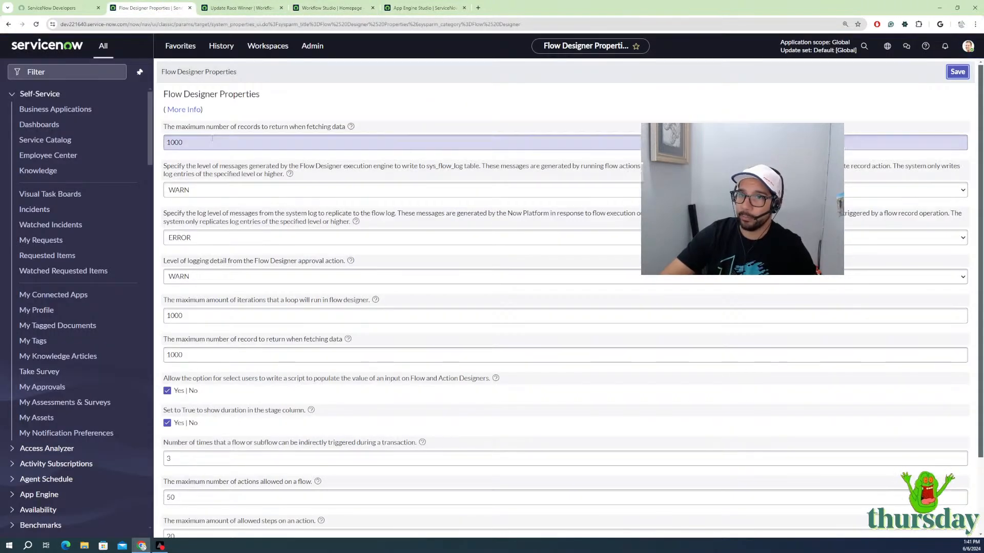
{"action": "left_click", "coordinate": [244, 9]}
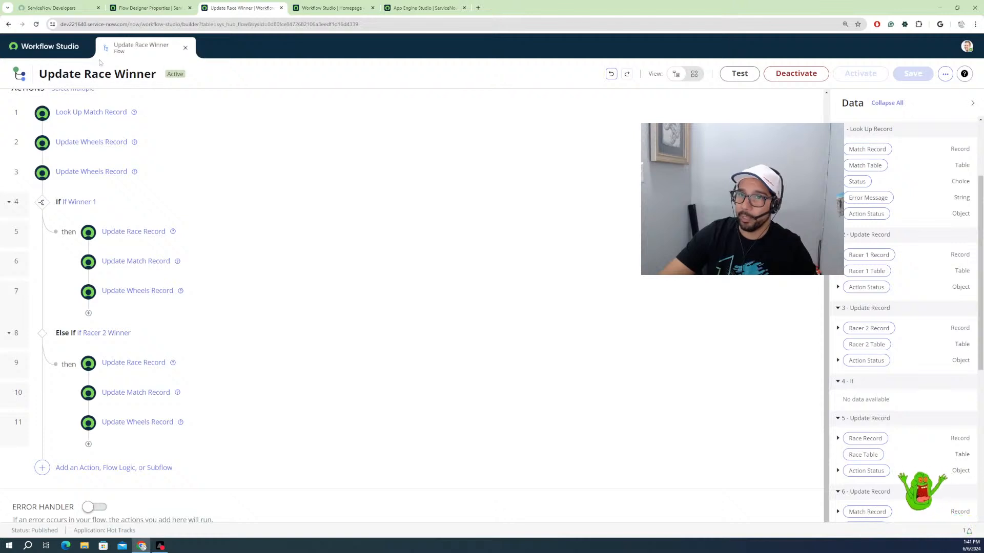
Step: Test the flow with race record RACE0002115 and open the test run's execution details in the operations view
{"action": "left_click", "coordinate": [746, 76]}
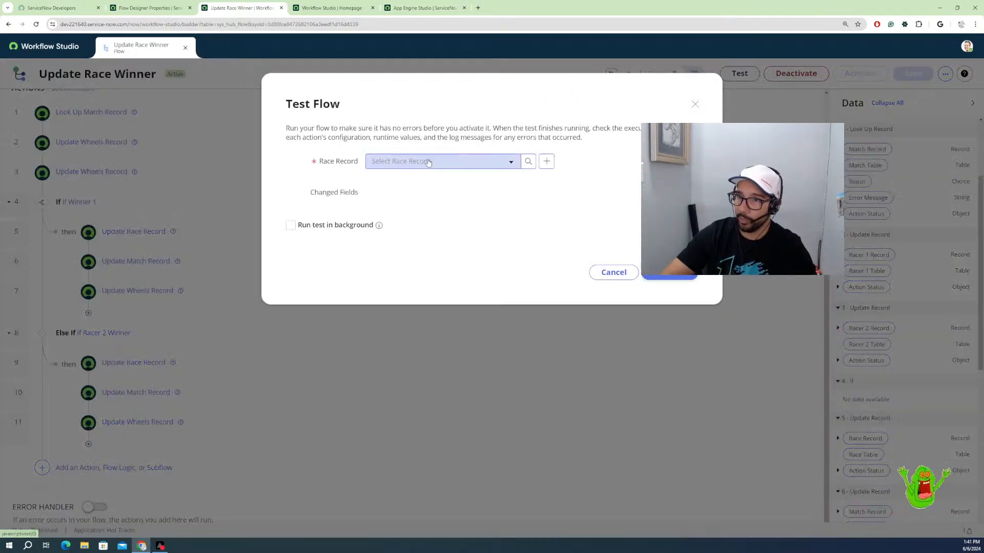
{"action": "left_click", "coordinate": [428, 162]}
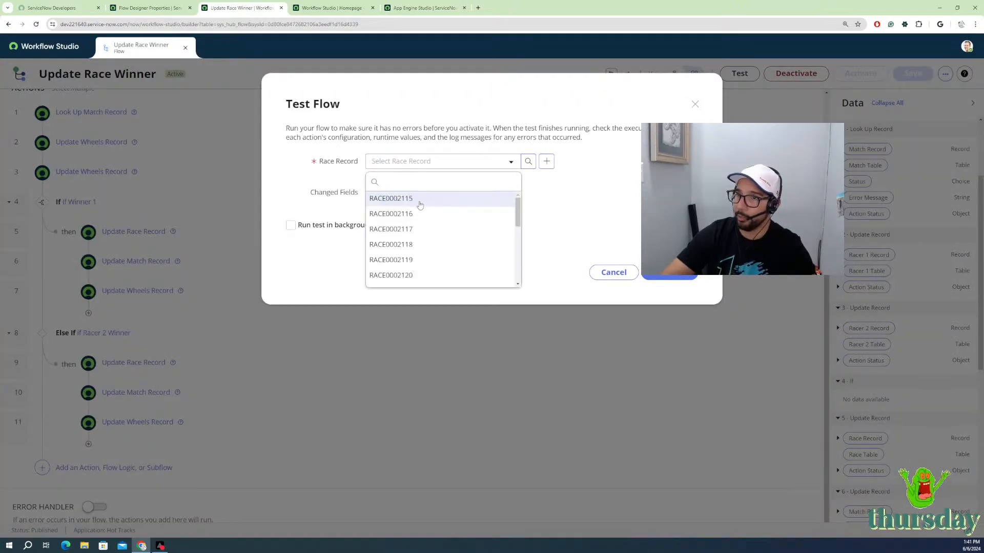
{"action": "left_click", "coordinate": [419, 199]}
{"action": "left_click", "coordinate": [666, 275]}
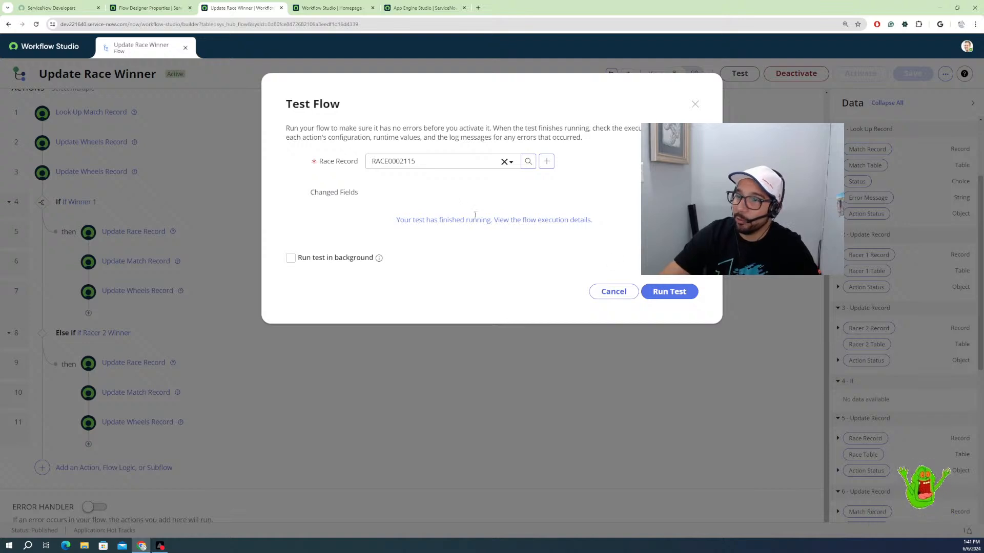
{"action": "left_click", "coordinate": [480, 220]}
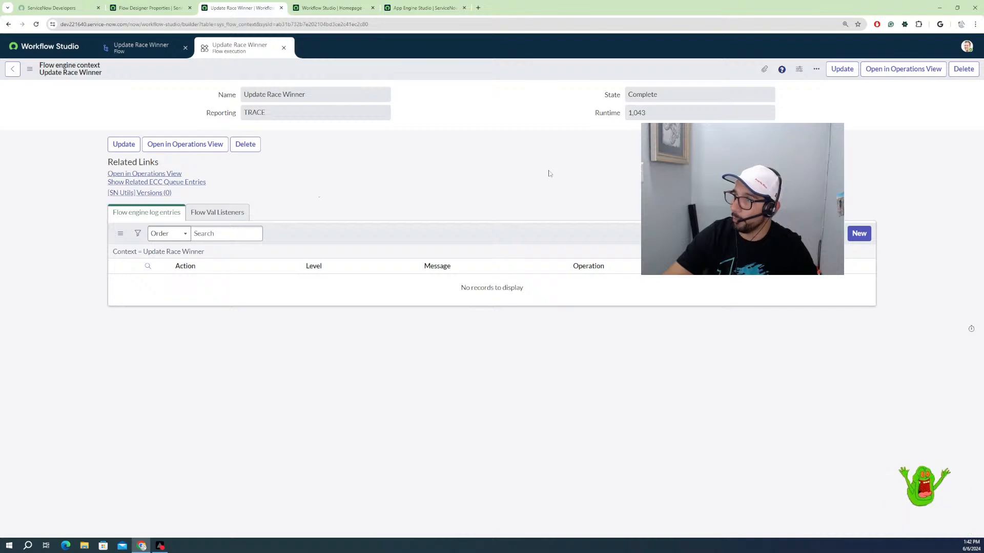
{"action": "left_click", "coordinate": [915, 71]}
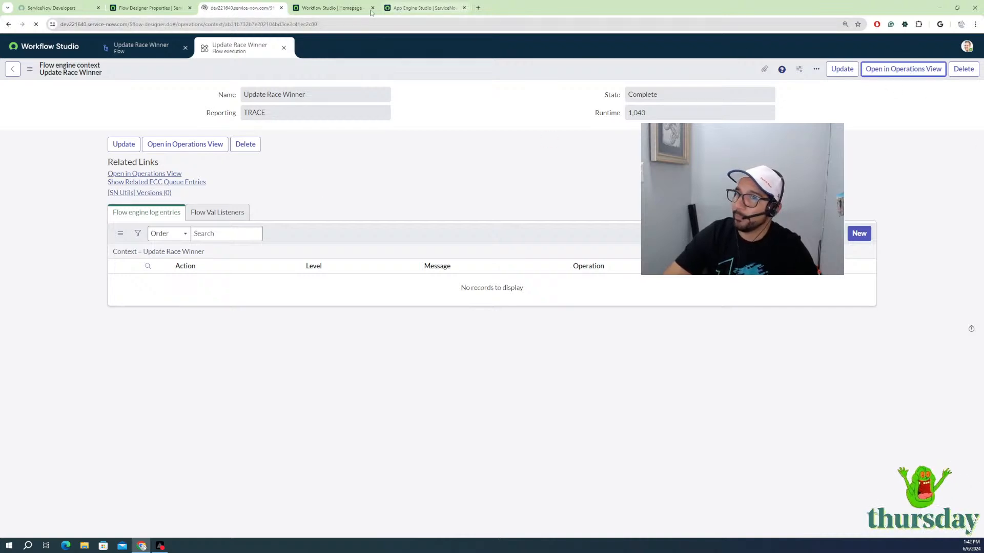
{"action": "left_click", "coordinate": [478, 8]}
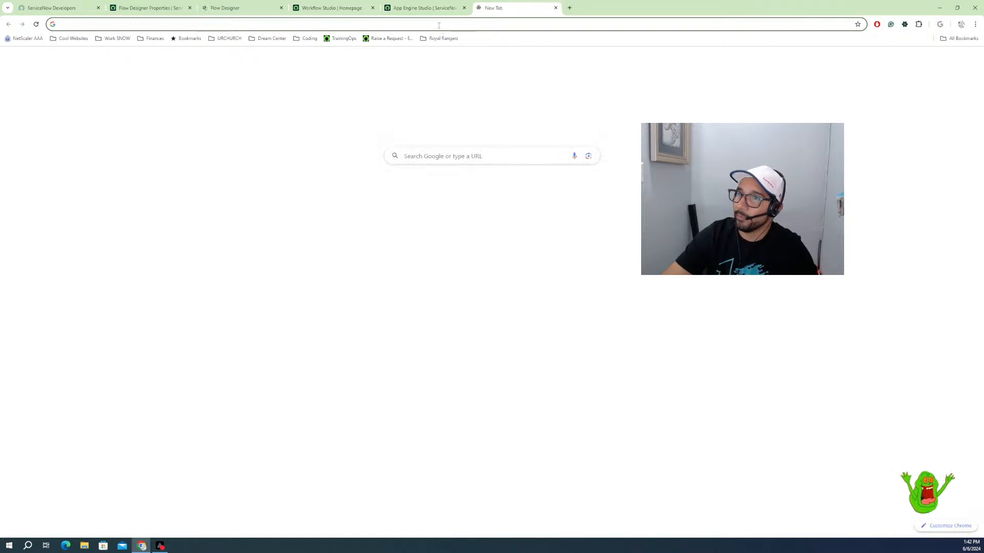
{"action": "left_click", "coordinate": [438, 25]}
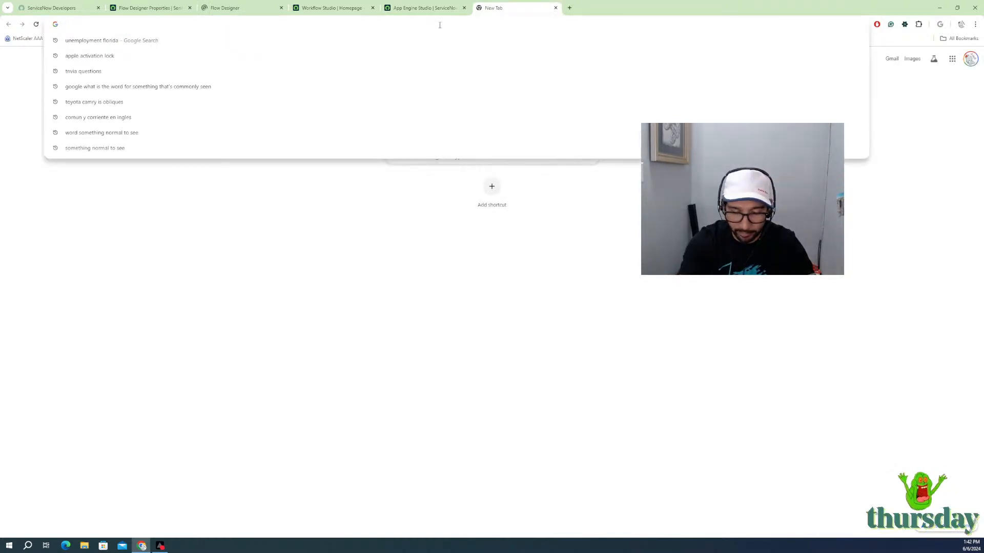
{"action": "type", "text": "unabl"}
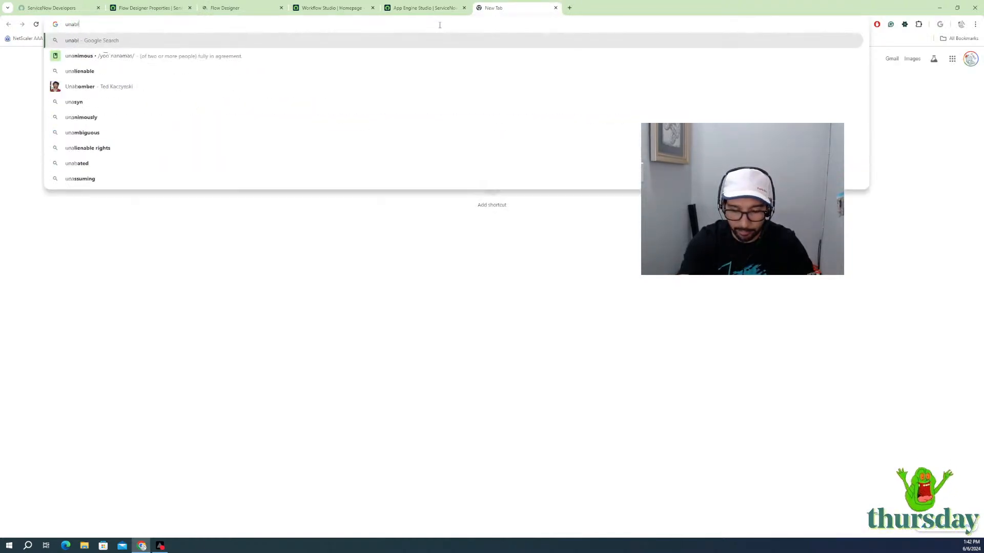
{"action": "type", "text": "e to view"}
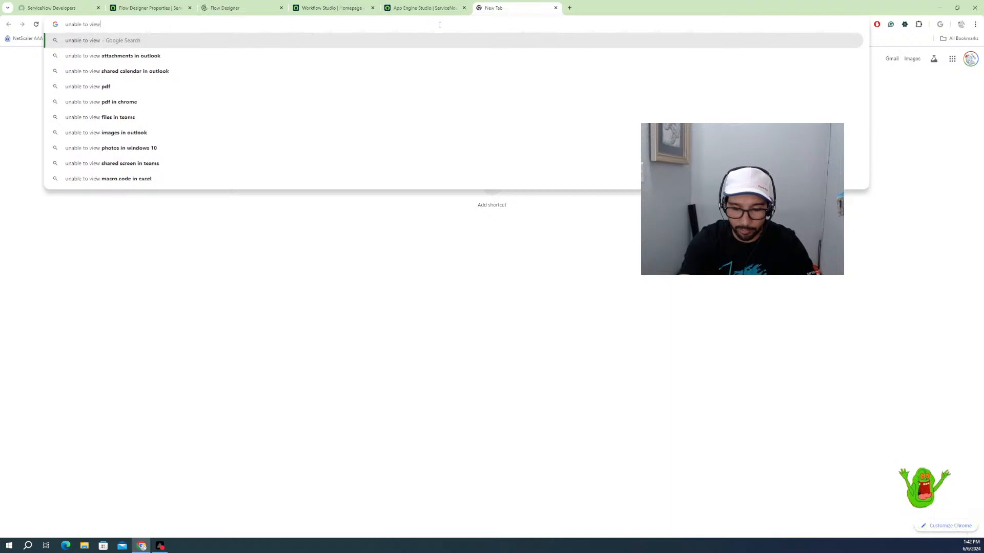
{"action": "type", "text": " flow in op"}
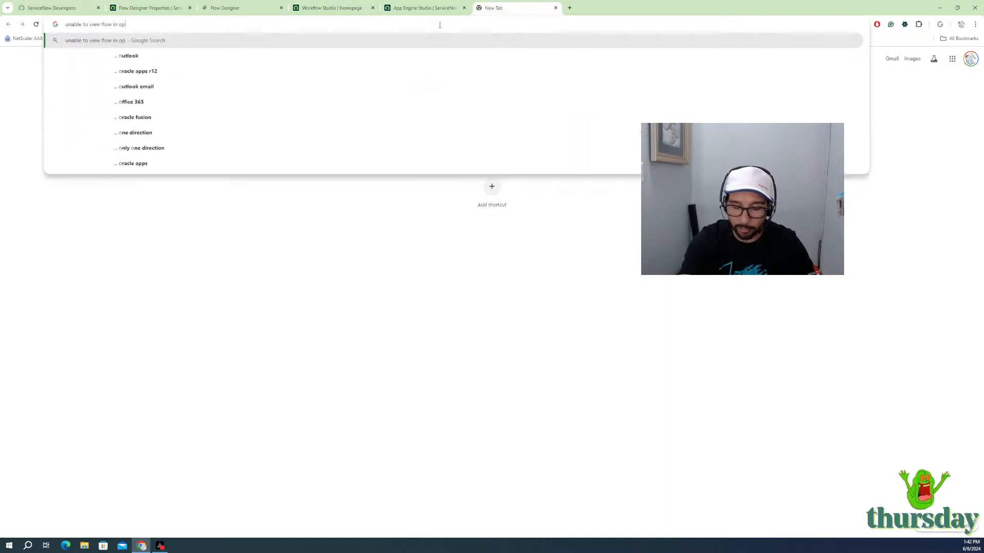
{"action": "key", "text": "BackSpace"}
{"action": "key", "text": "BackSpace"}
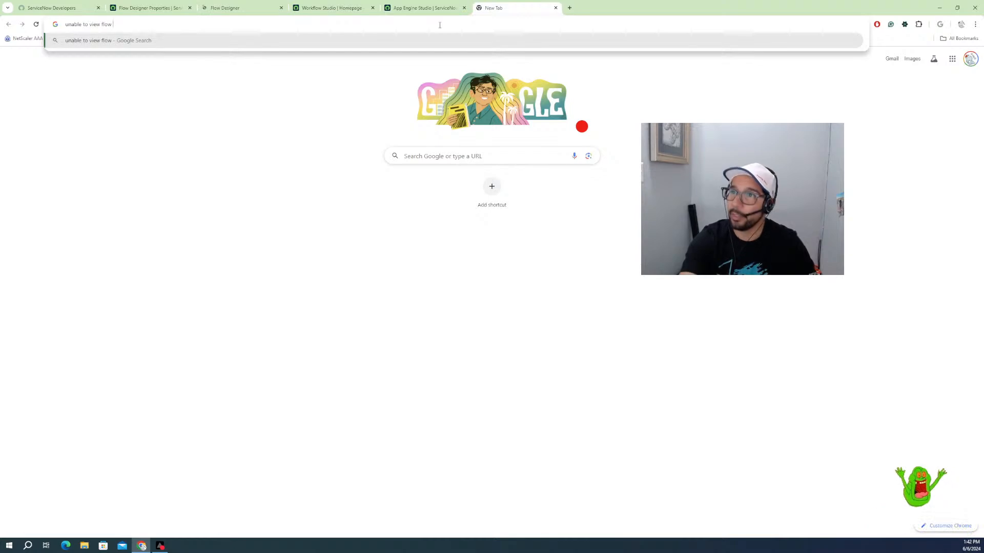
{"action": "type", "text": "e"}
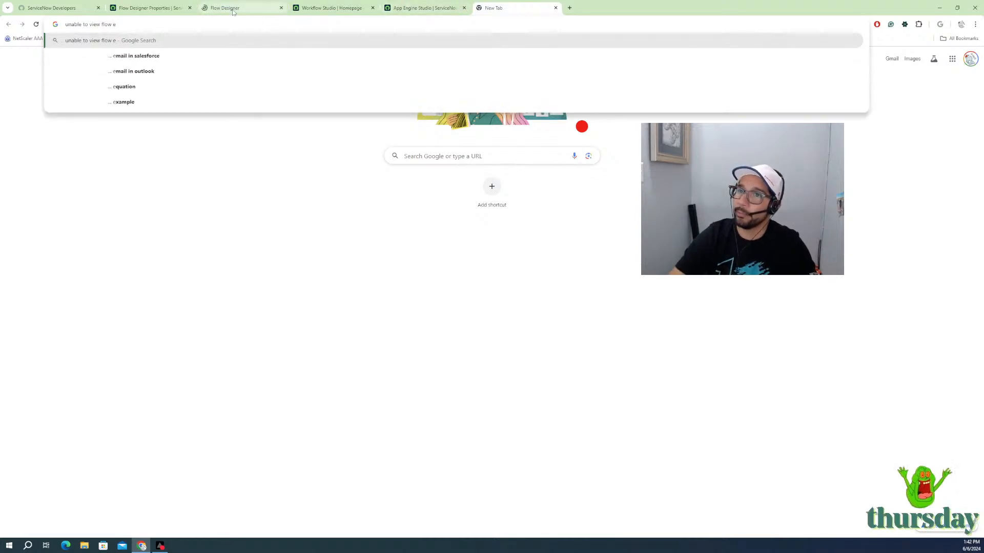
Step: Switch to App Engine Studio and check the races listed under the match R1M1 Lotus VS Toyota Supra
{"action": "left_click", "coordinate": [236, 7]}
{"action": "left_click", "coordinate": [164, 8]}
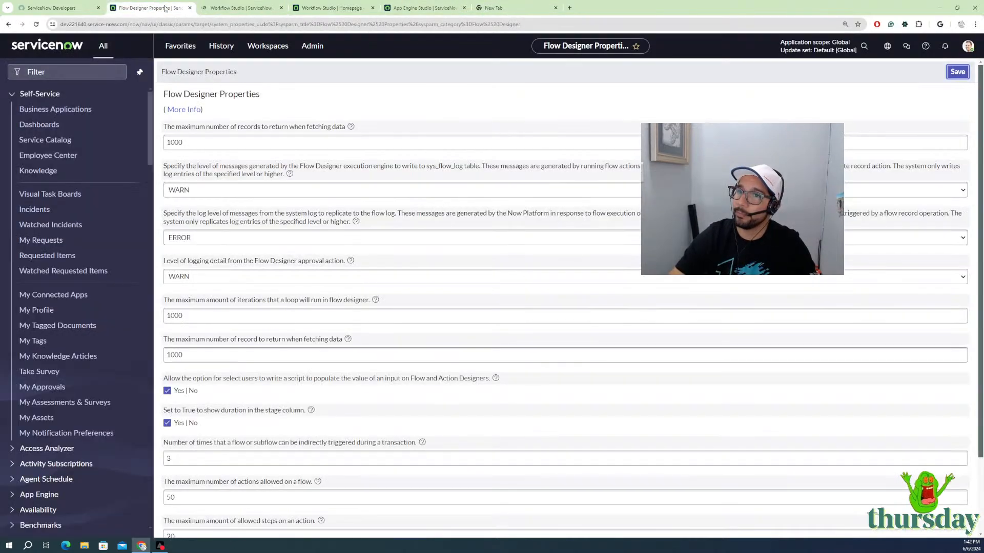
{"action": "left_click", "coordinate": [334, 9]}
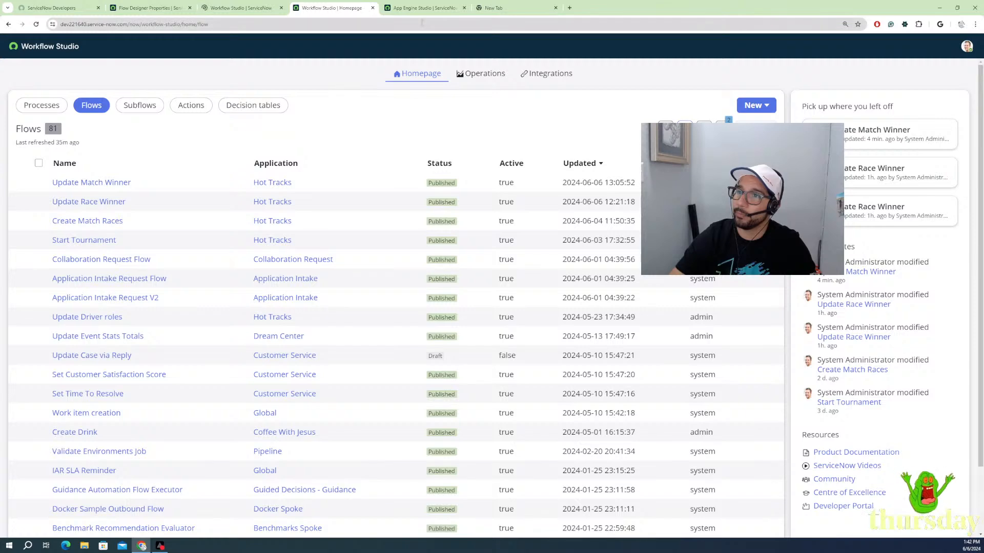
{"action": "left_click", "coordinate": [432, 8]}
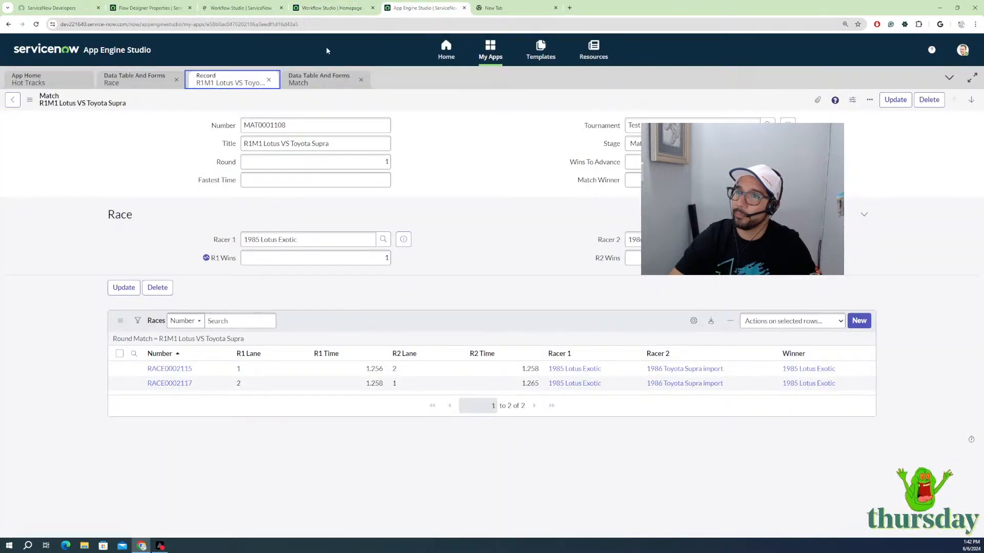
{"action": "left_click", "coordinate": [174, 86]}
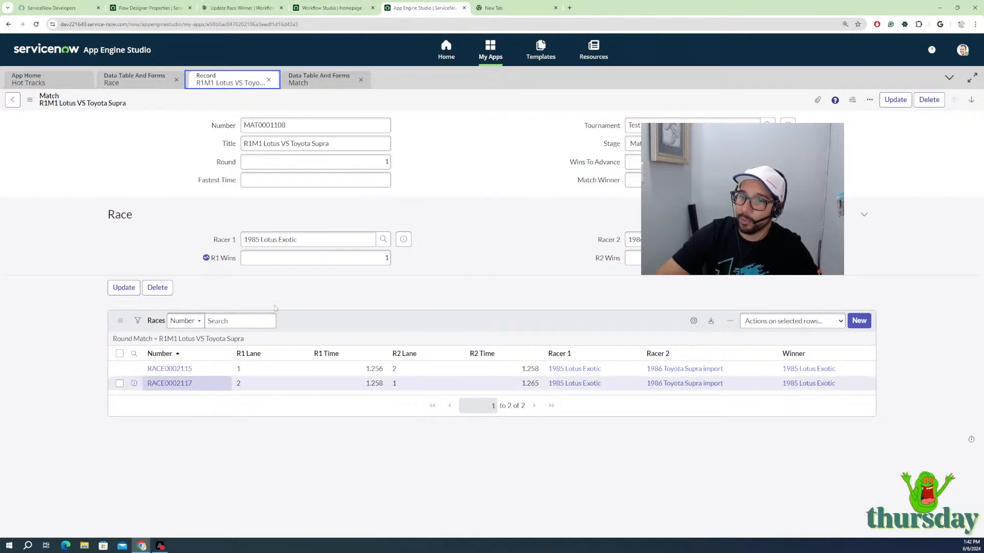
Step: Return to the Update Race Winner flow in Workflow Studio, test it with race record RACE0002117 and open the execution details
{"action": "left_click", "coordinate": [358, 10]}
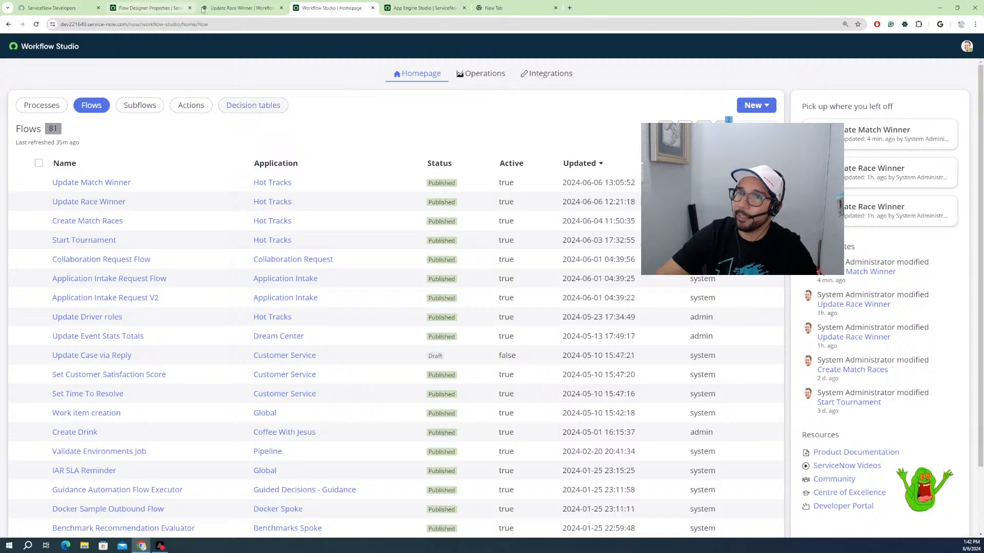
{"action": "left_click", "coordinate": [262, 6]}
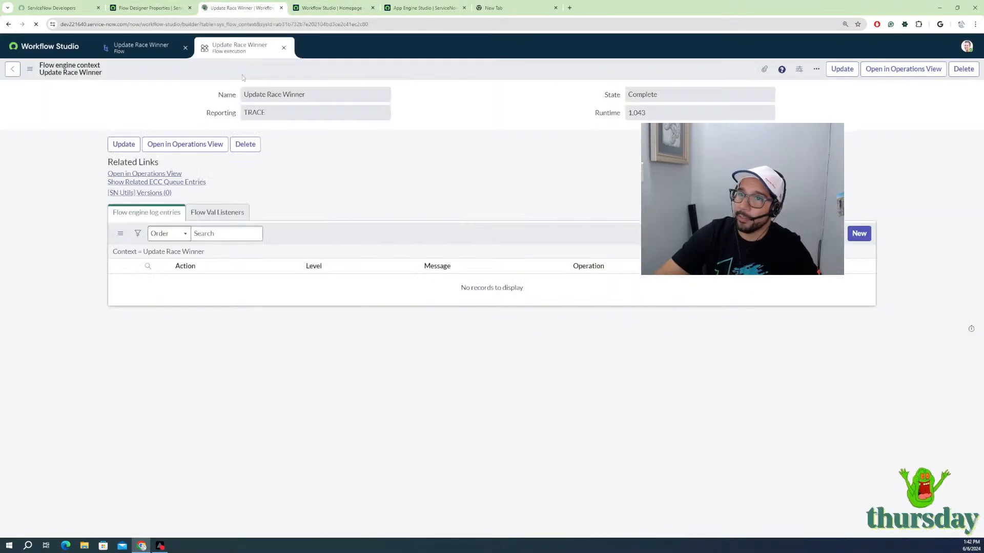
{"action": "left_click", "coordinate": [147, 47]}
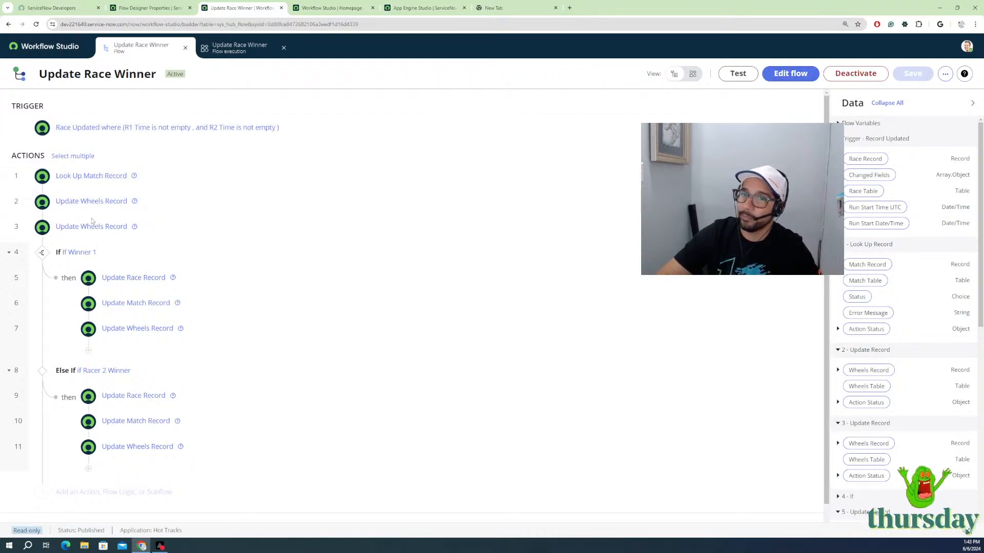
{"action": "left_click", "coordinate": [728, 76]}
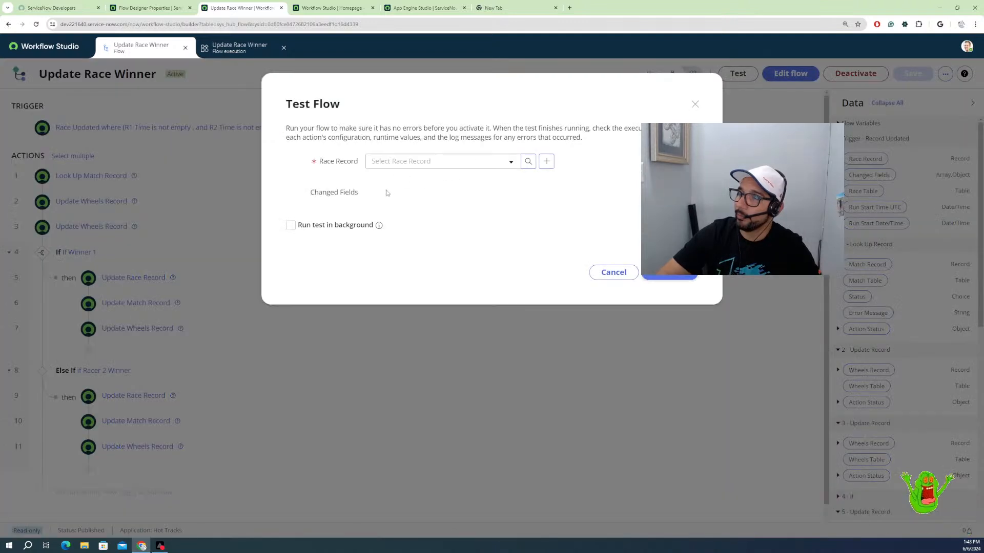
{"action": "left_click", "coordinate": [405, 163]}
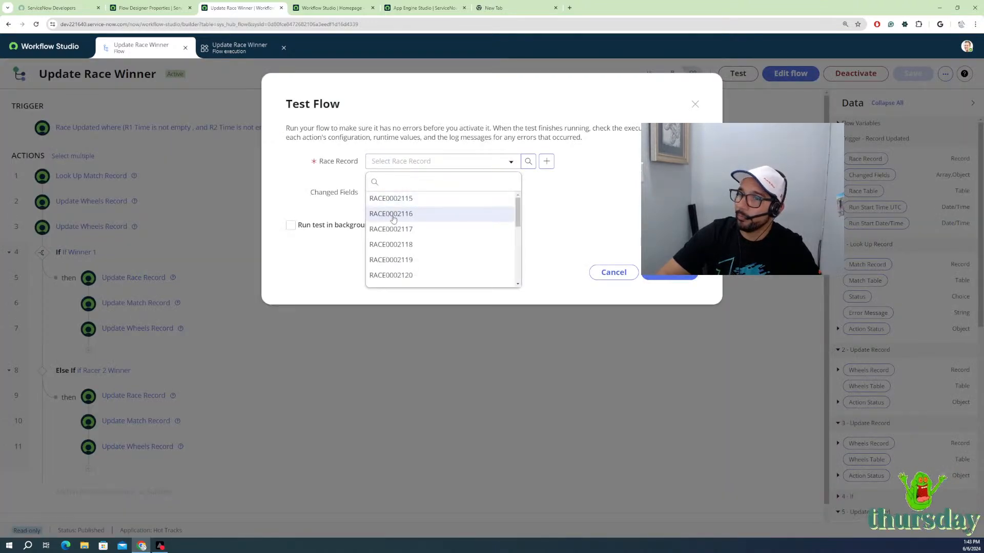
{"action": "left_click", "coordinate": [393, 229]}
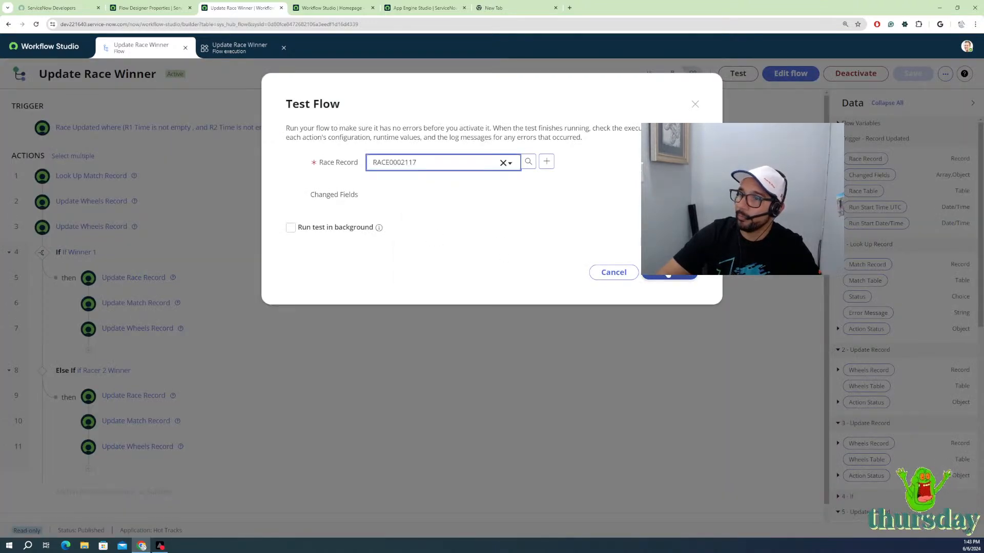
{"action": "left_click", "coordinate": [668, 276]}
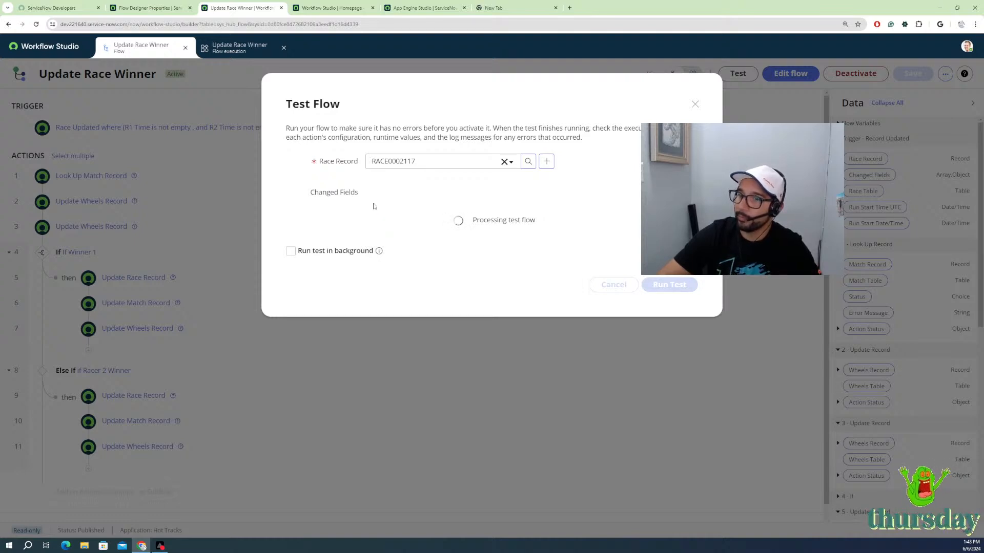
{"action": "left_click", "coordinate": [485, 224]}
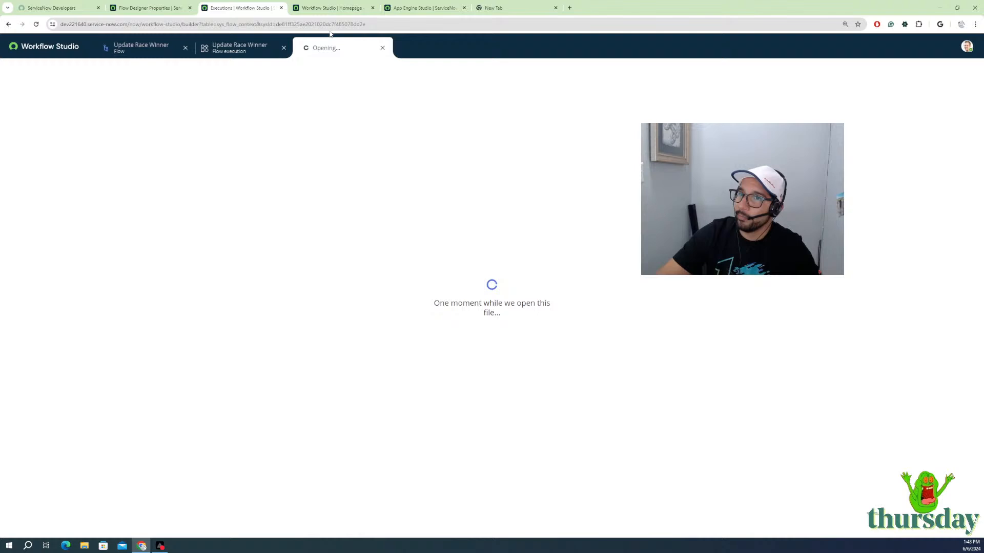
Step: Switch to App Engine Studio, open the Test tourney tournament record from the match, and examine its list of matches
{"action": "left_click", "coordinate": [405, 9]}
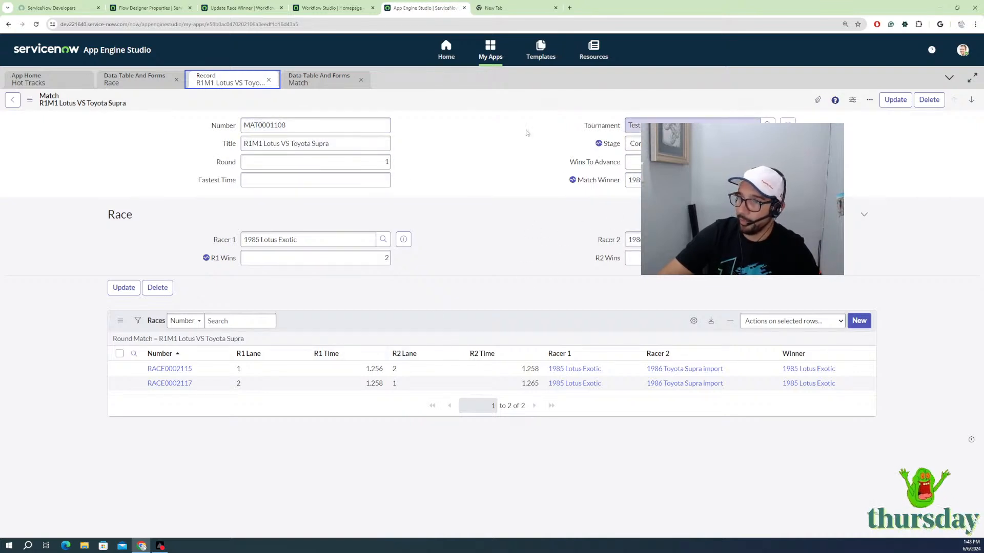
{"action": "left_click", "coordinate": [788, 124]}
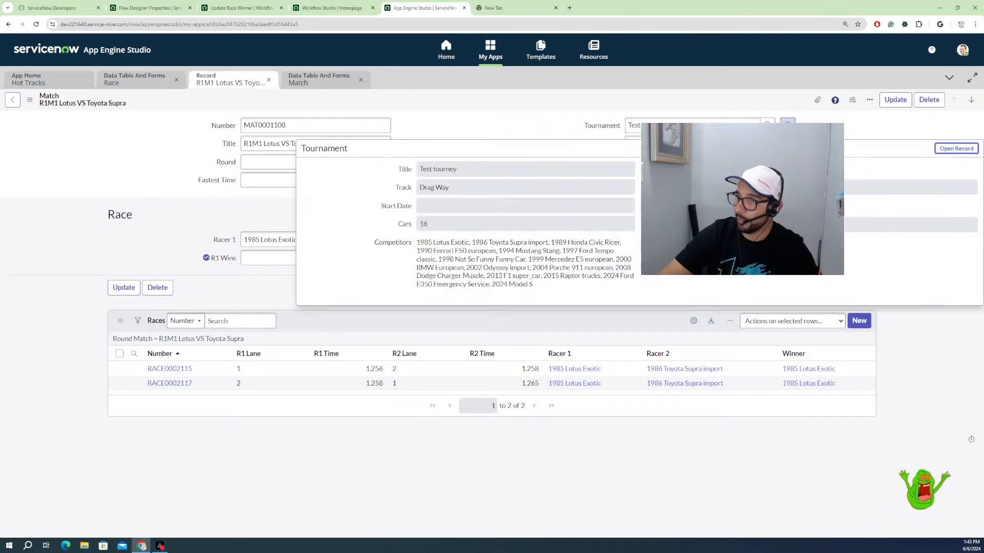
{"action": "left_click", "coordinate": [942, 152]}
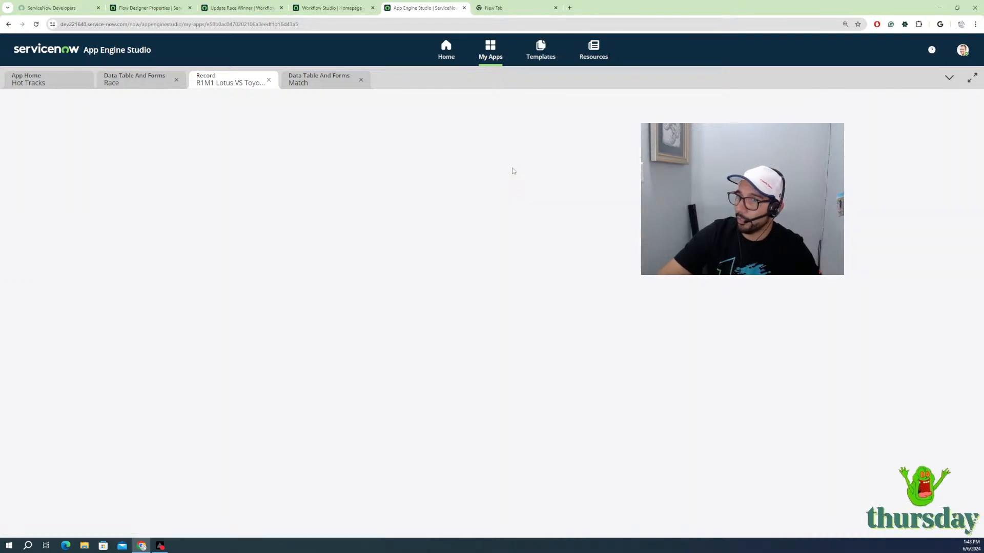
{"action": "scroll", "coordinate": [492, 261], "scroll_direction": "down", "scroll_amount": 1}
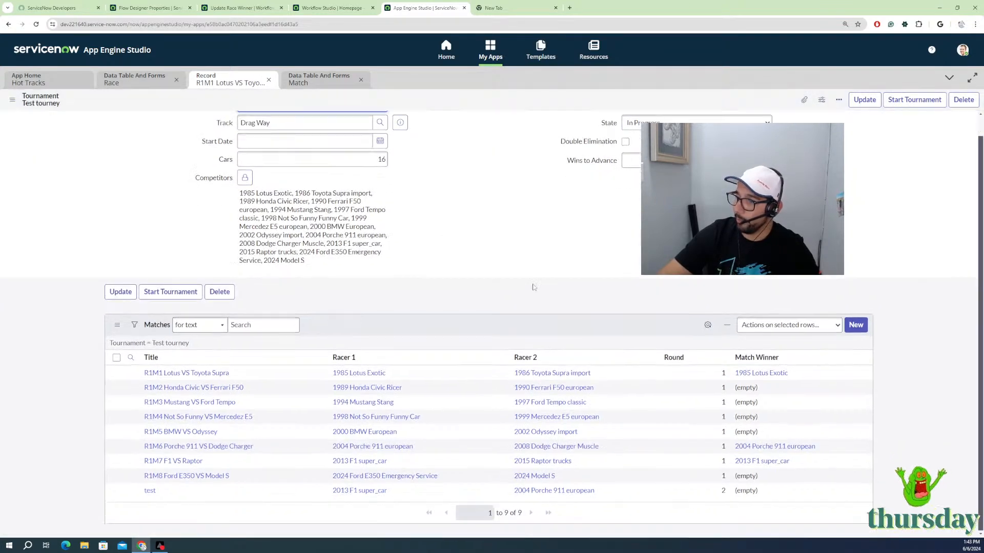
{"action": "scroll", "coordinate": [738, 506], "scroll_direction": "down", "scroll_amount": 1}
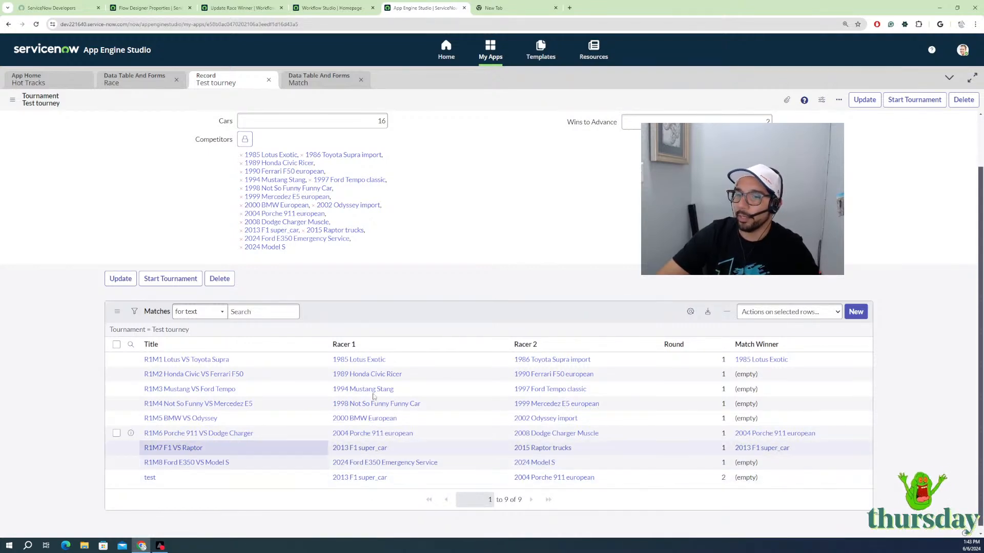
Step: Search the web for "unable to view flow executions in servicenow" and read the support article on flow execution details and reporting
{"action": "key", "text": "ctrl+Tab"}
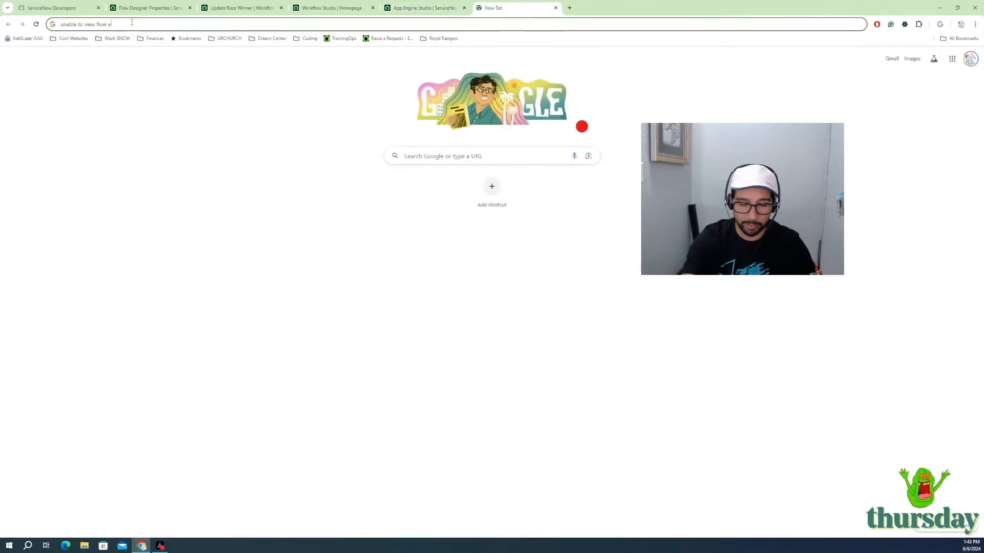
{"action": "type", "text": "xecutions"}
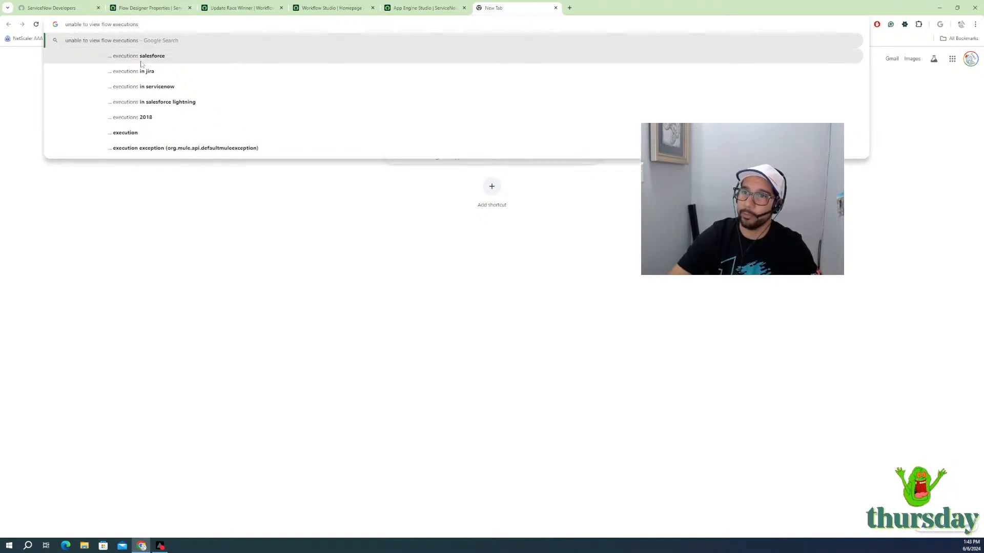
{"action": "left_click", "coordinate": [154, 87]}
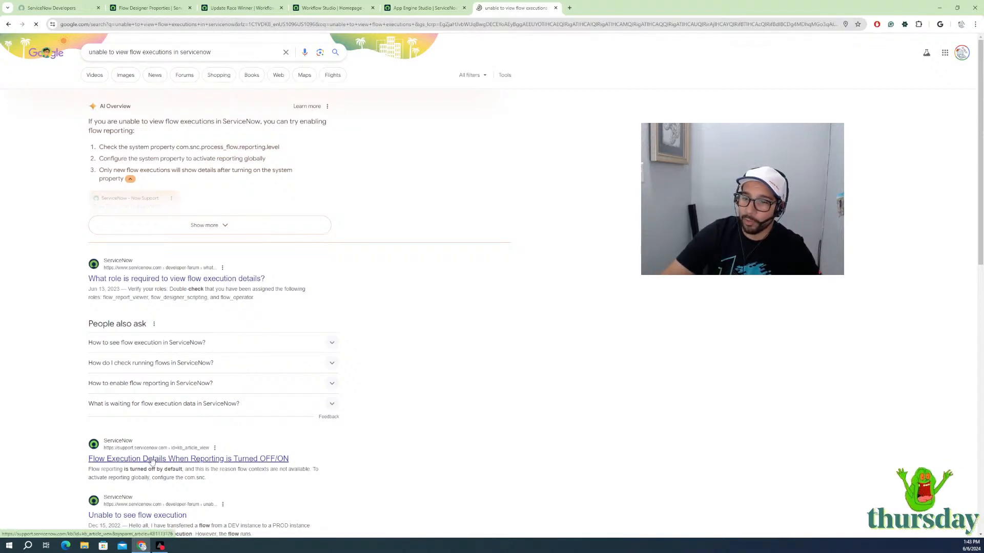
{"action": "left_click", "coordinate": [216, 464]}
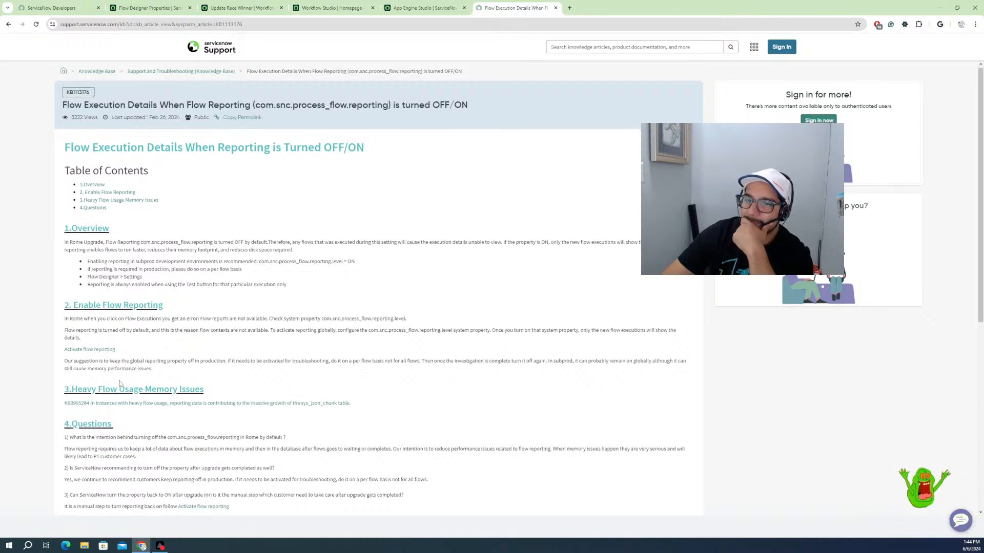
{"action": "scroll", "coordinate": [110, 369], "scroll_direction": "down", "scroll_amount": 2}
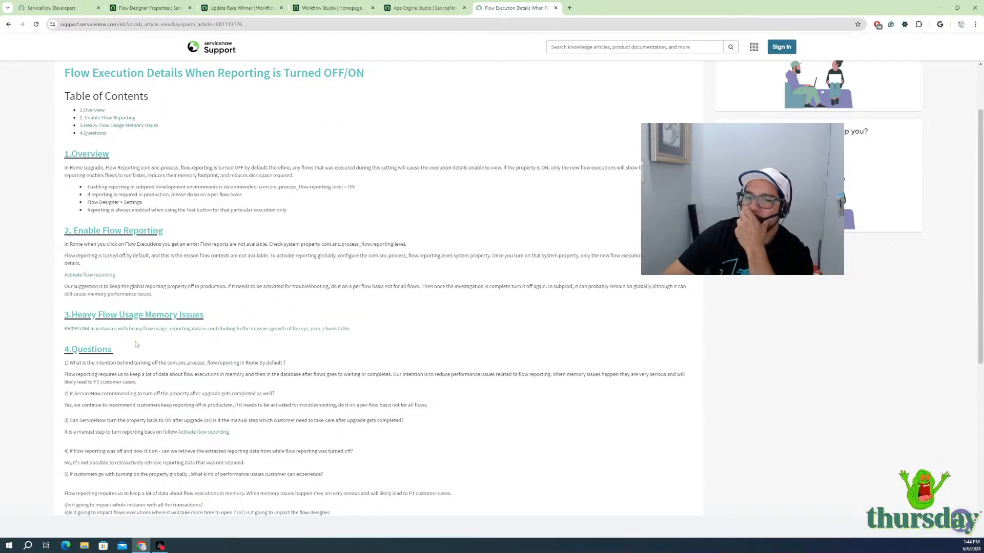
{"action": "scroll", "coordinate": [119, 393], "scroll_direction": "down", "scroll_amount": 2}
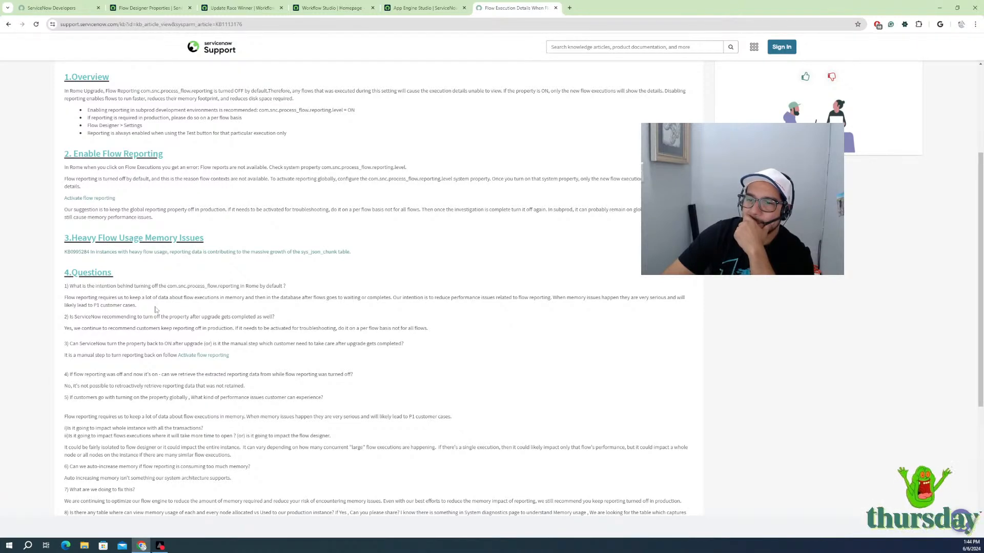
{"action": "scroll", "coordinate": [83, 368], "scroll_direction": "down", "scroll_amount": 2}
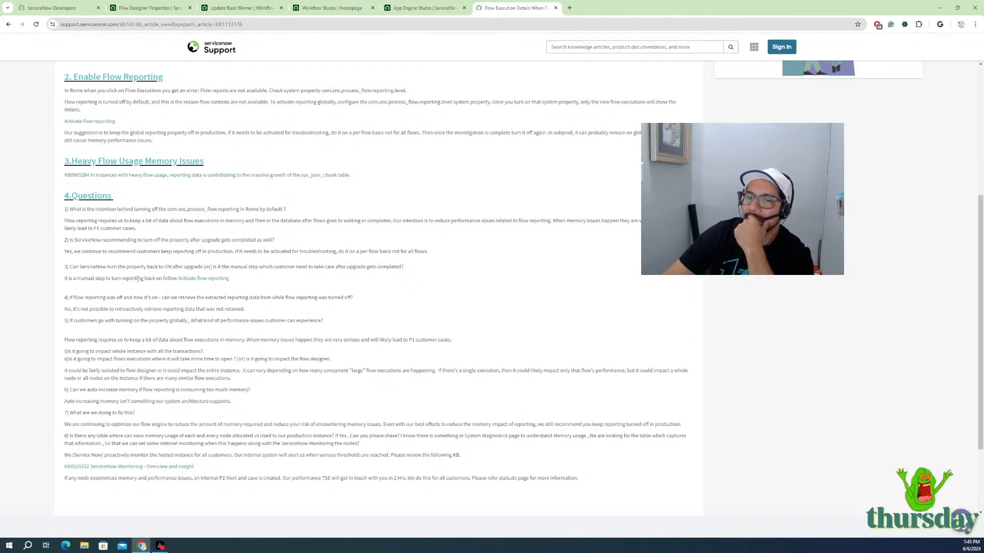
Step: Follow the support article's two Activate flow reporting links and look through the documentation page for activation instructions
{"action": "left_click", "coordinate": [205, 279]}
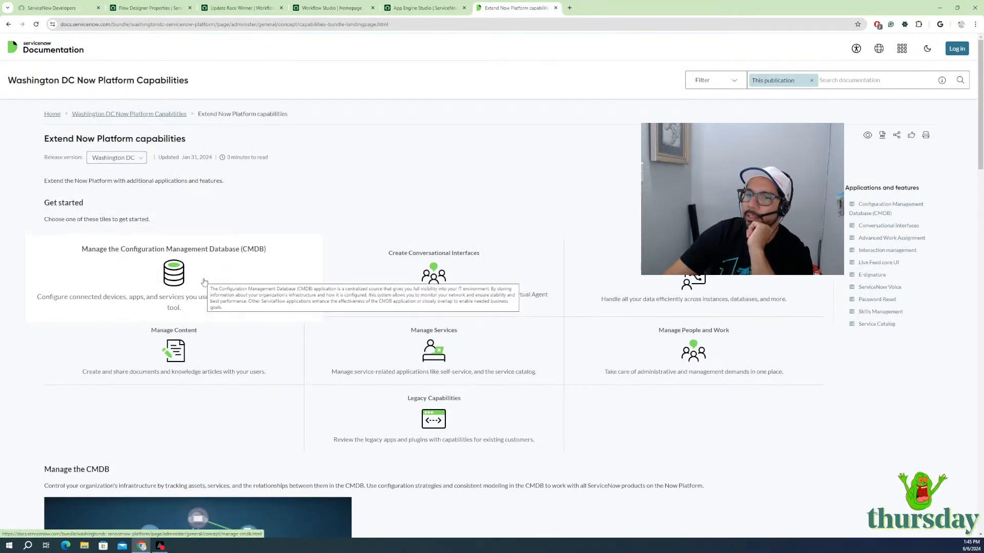
{"action": "left_click", "coordinate": [410, 7]}
{"action": "left_click", "coordinate": [510, 8]}
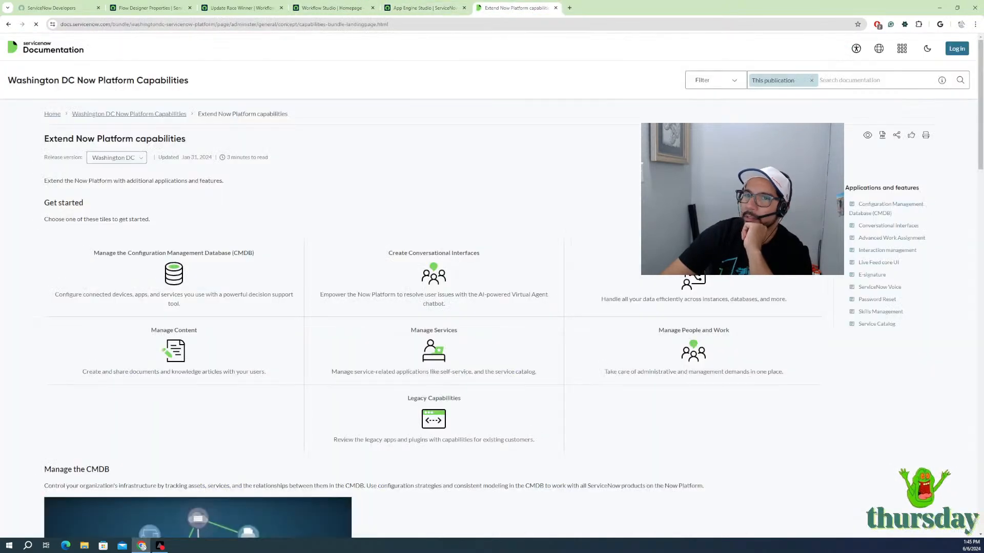
{"action": "left_click", "coordinate": [11, 25]}
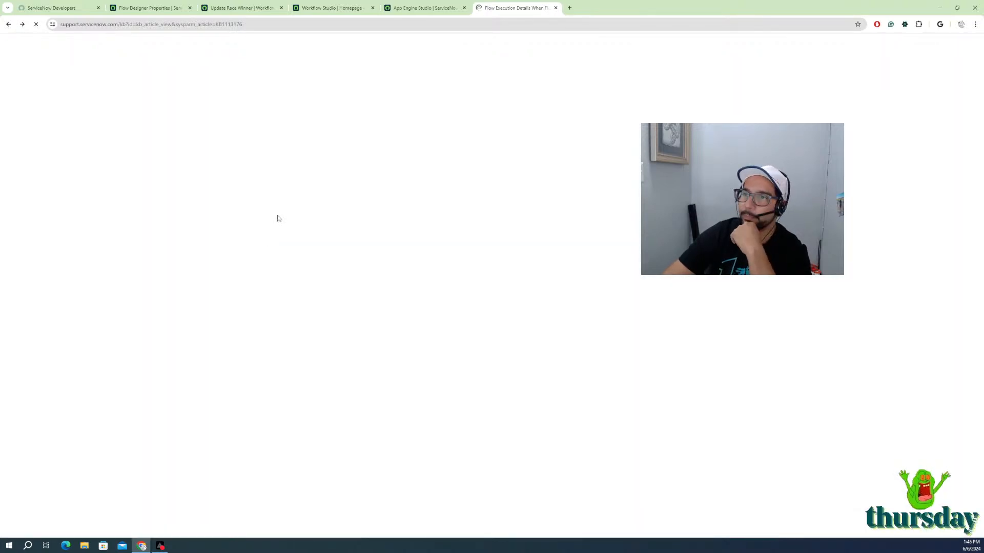
{"action": "scroll", "coordinate": [108, 428], "scroll_direction": "down", "scroll_amount": 3}
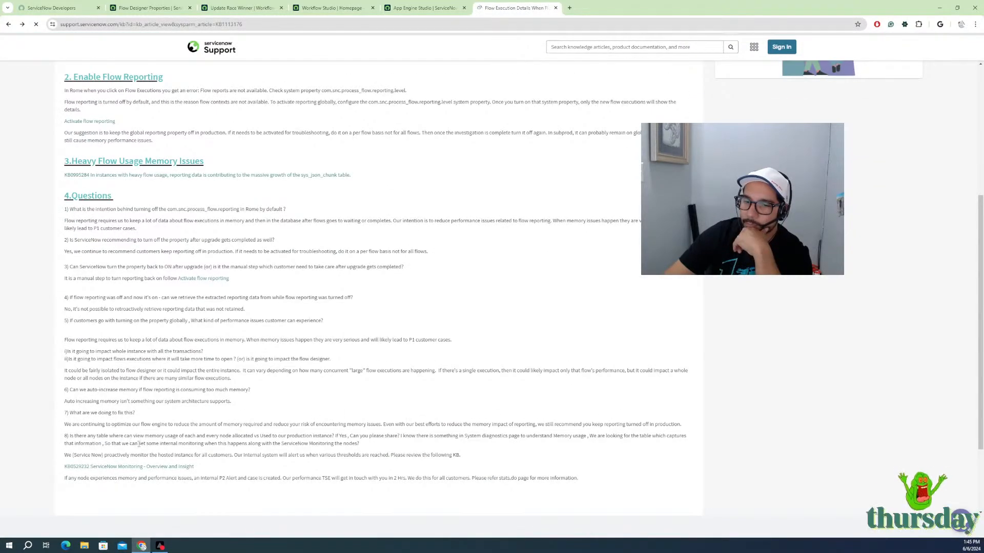
{"action": "scroll", "coordinate": [117, 166], "scroll_direction": "up", "scroll_amount": 4}
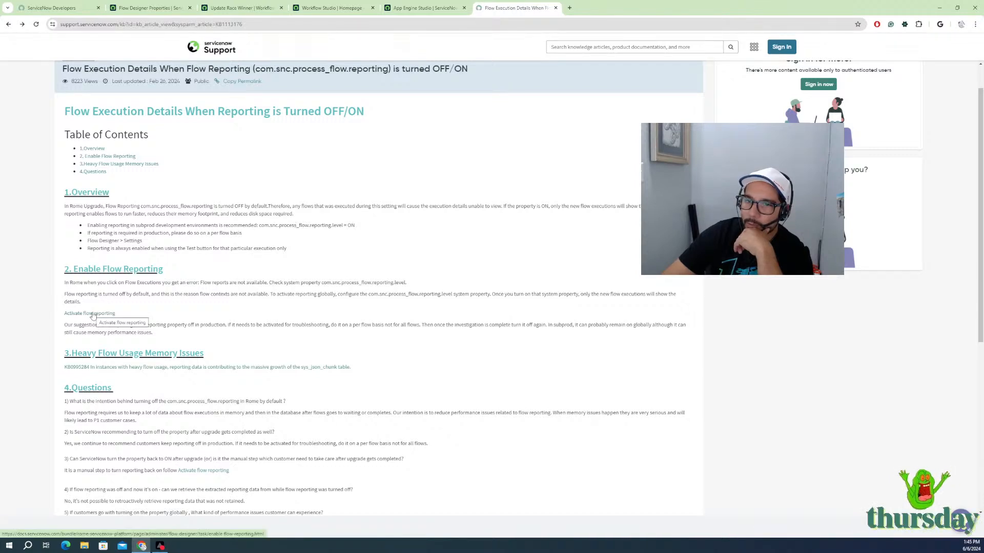
{"action": "left_click", "coordinate": [93, 315]}
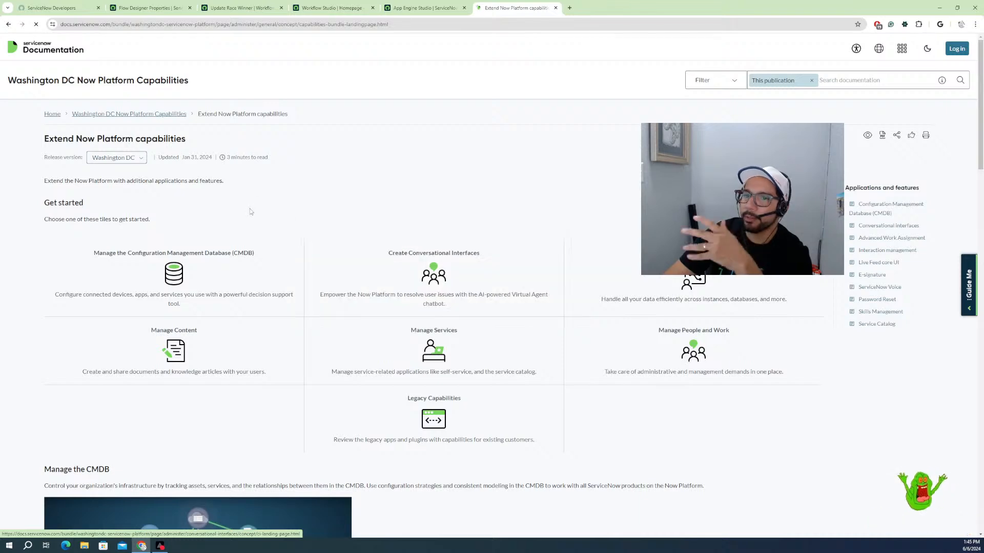
{"action": "scroll", "coordinate": [260, 338], "scroll_direction": "down", "scroll_amount": 10}
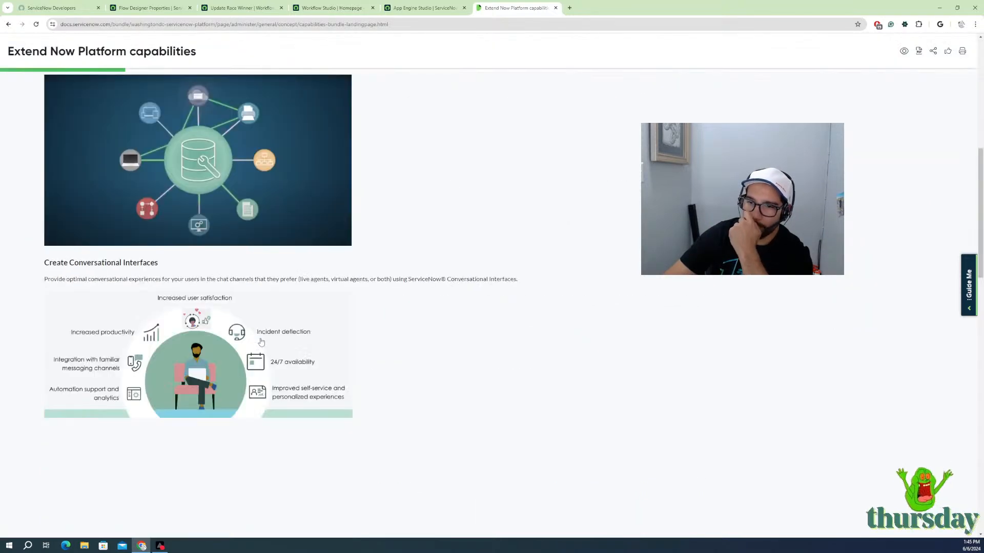
{"action": "scroll", "coordinate": [261, 343], "scroll_direction": "up", "scroll_amount": 12}
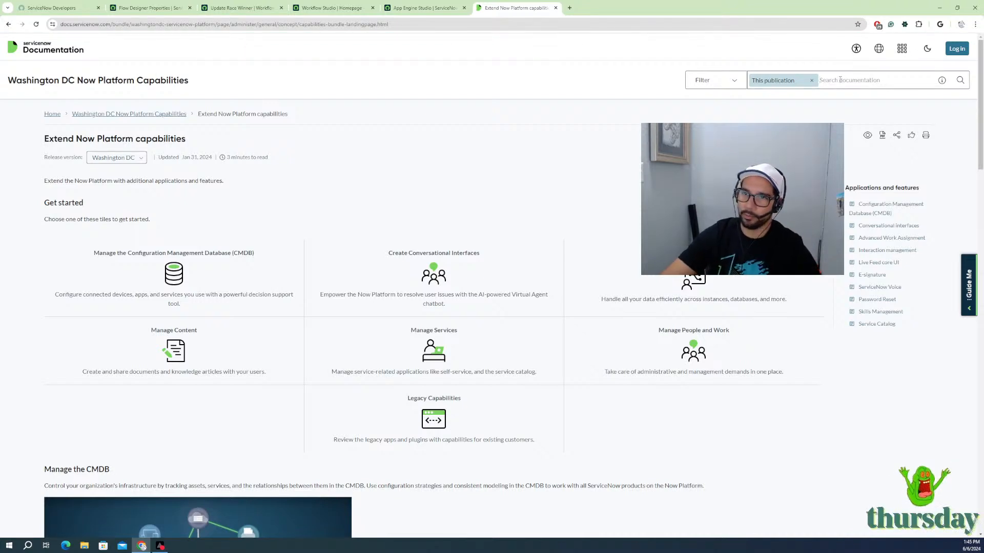
Step: Search the documentation across all publications for "flow reporting" and read the procedure in the Activate flow reporting article
{"action": "type", "text": "flow reporting"}
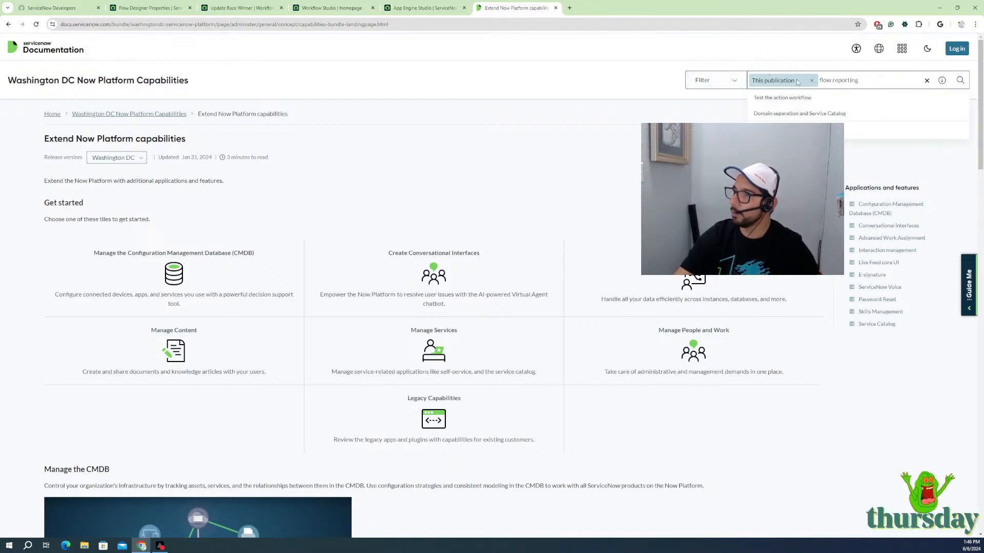
{"action": "left_click", "coordinate": [812, 81]}
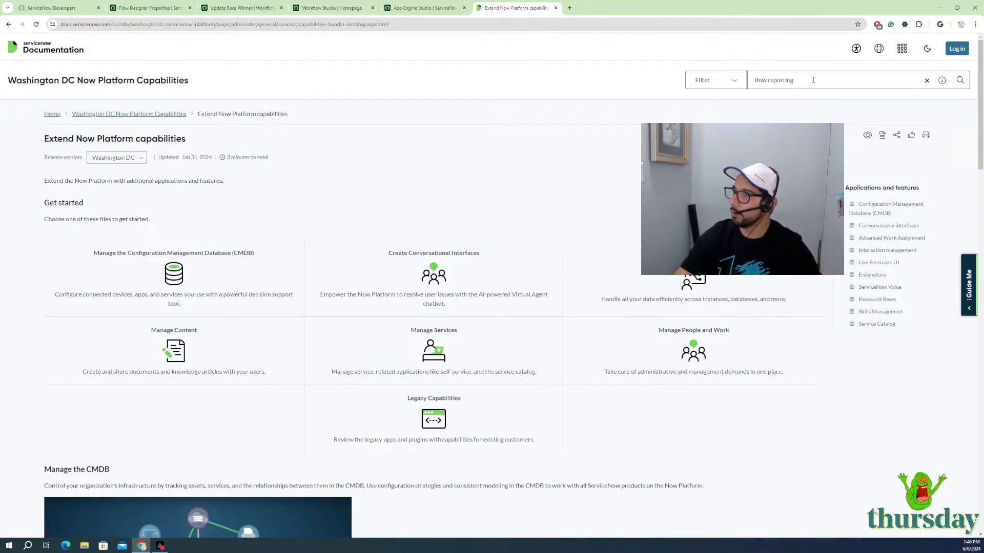
{"action": "key", "text": "Return"}
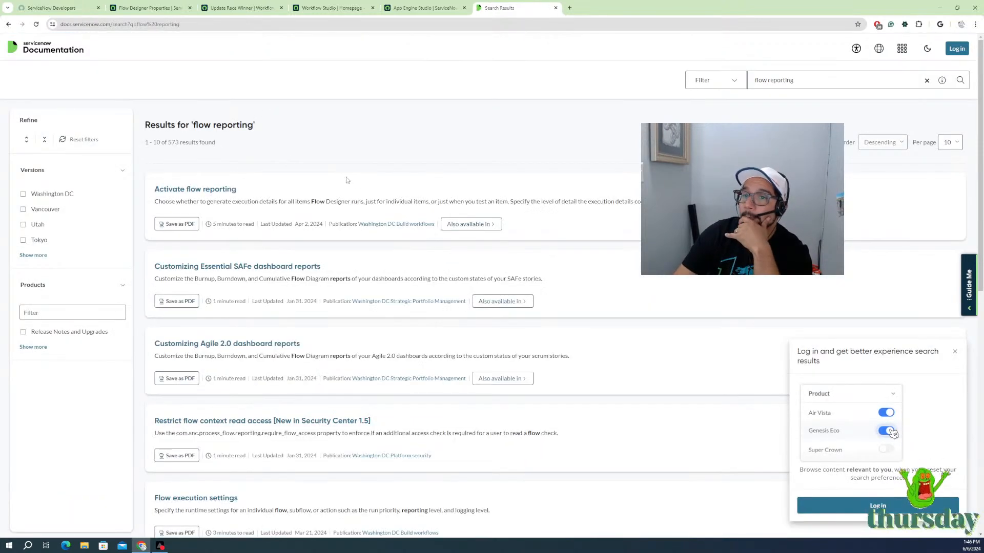
{"action": "left_click", "coordinate": [204, 192]}
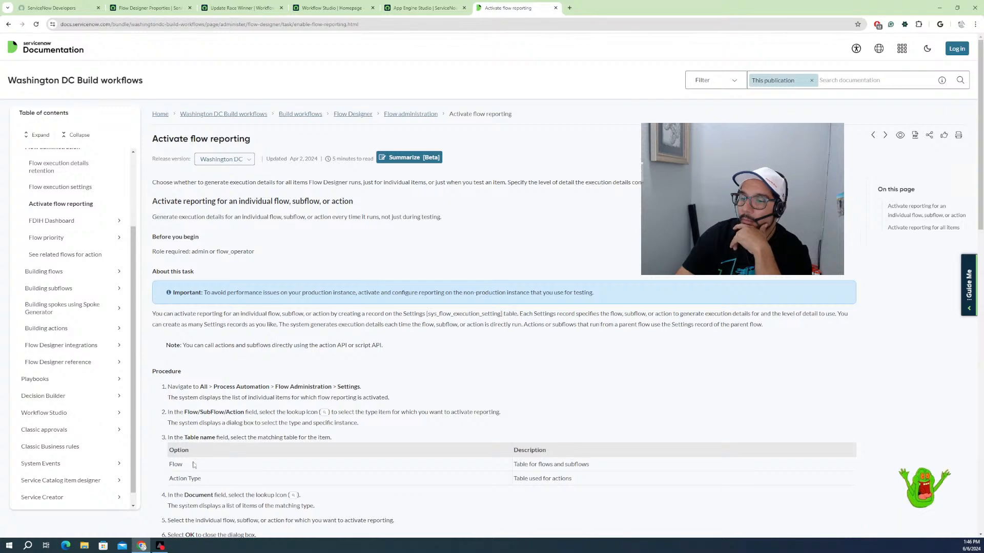
{"action": "scroll", "coordinate": [347, 470], "scroll_direction": "down", "scroll_amount": 1}
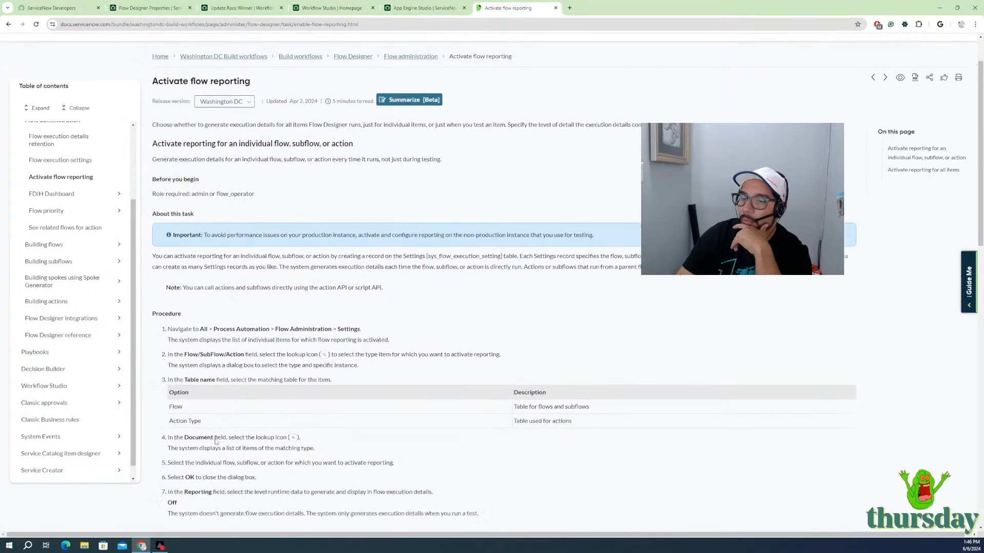
{"action": "scroll", "coordinate": [215, 442], "scroll_direction": "down", "scroll_amount": 2}
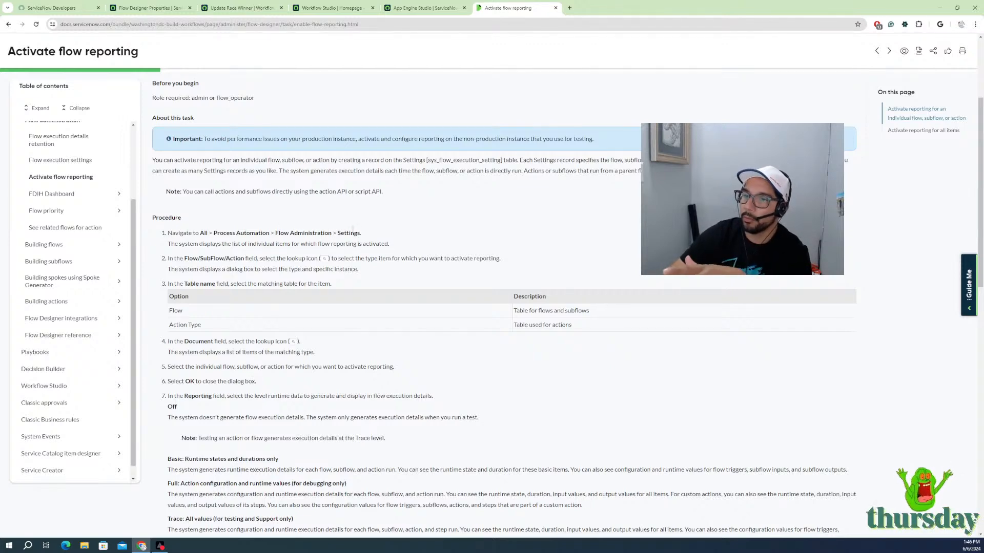
Step: Switch to the ServiceNow instance, open the Flow Administration Settings list, and start a new setting record
{"action": "left_click", "coordinate": [138, 8]}
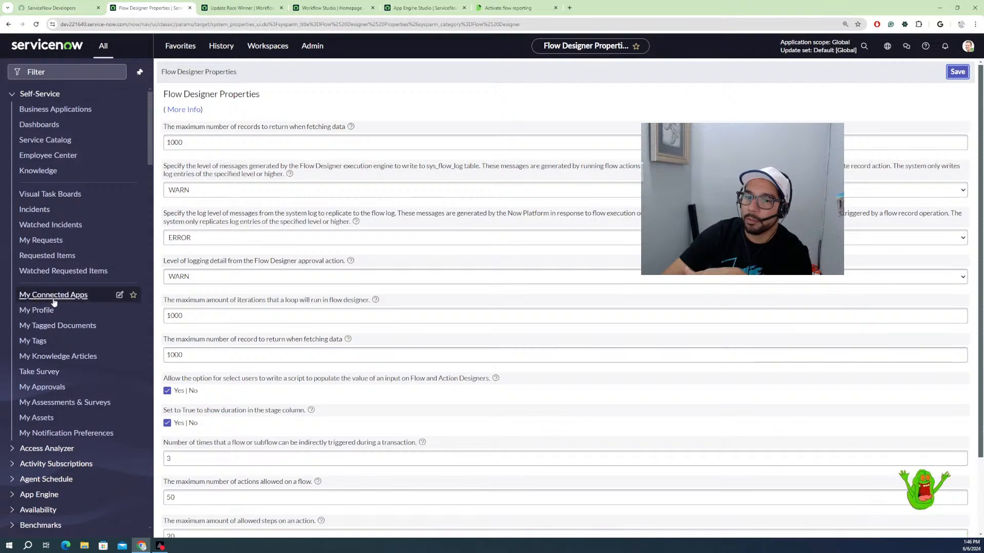
{"action": "left_click", "coordinate": [48, 72]}
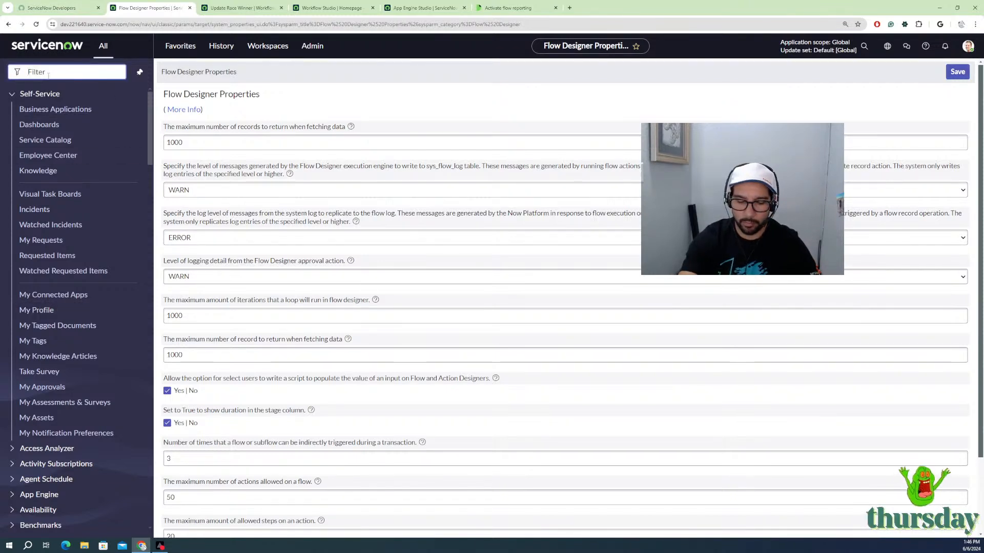
{"action": "type", "text": "flow"}
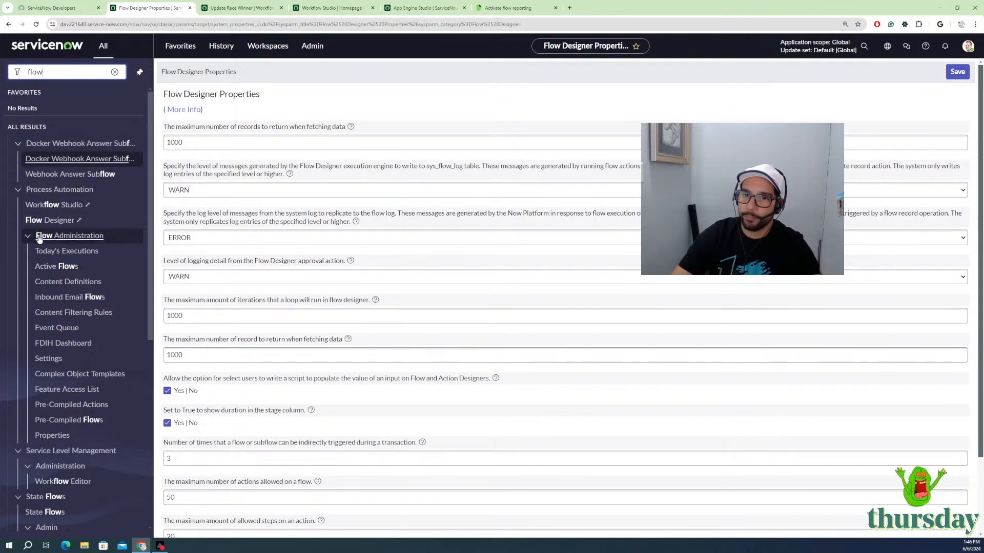
{"action": "left_click", "coordinate": [50, 361]}
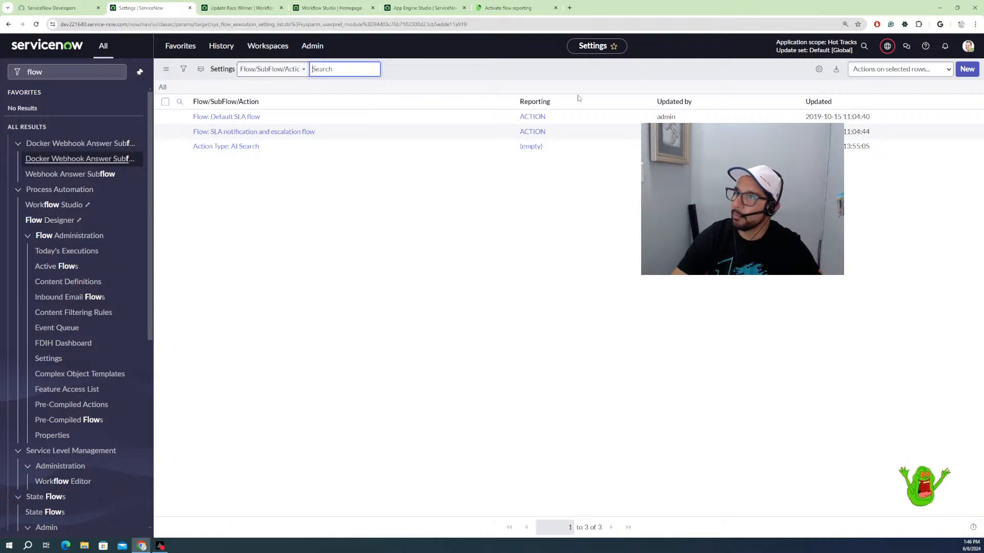
{"action": "left_click", "coordinate": [965, 70]}
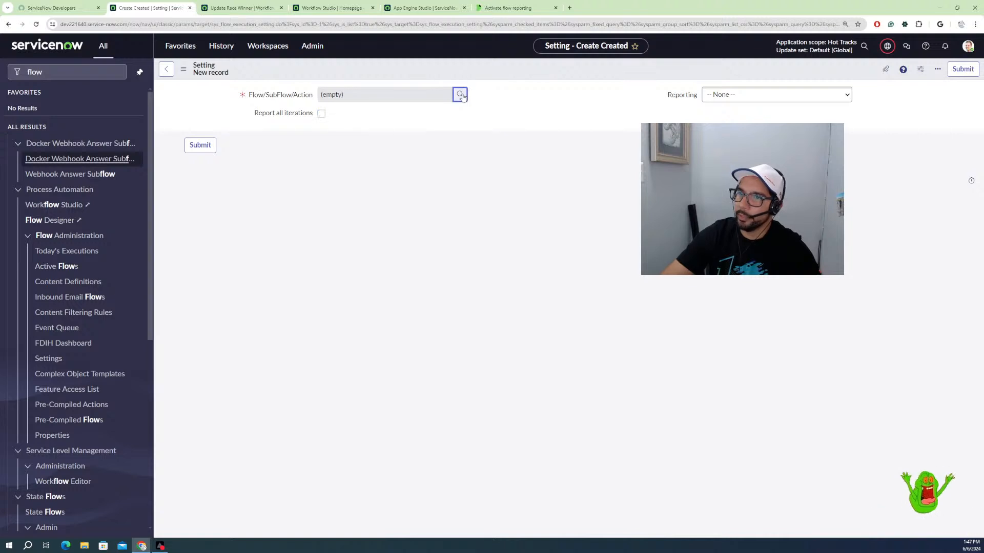
Step: Submit the new setting for the Update Race Winner flow with Reporting set to Full: Action configuration and runtime values
{"action": "left_click", "coordinate": [460, 94]}
{"action": "left_click", "coordinate": [413, 119]}
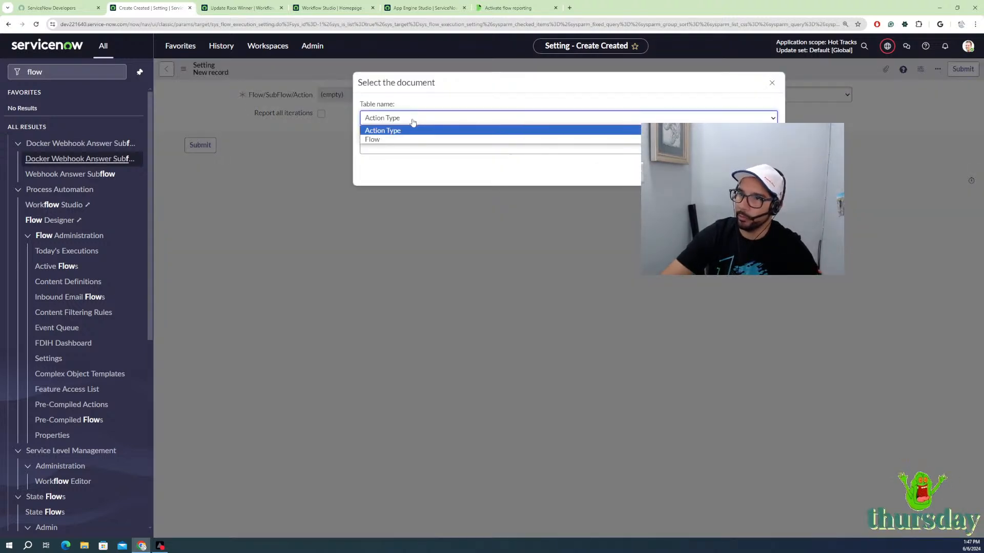
{"action": "left_click", "coordinate": [402, 140]}
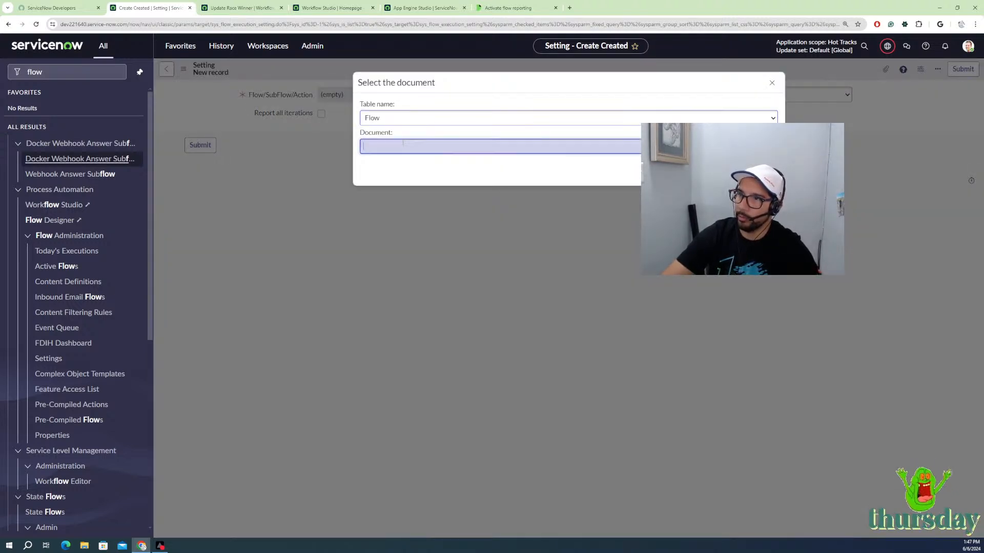
{"action": "left_click", "coordinate": [768, 146]}
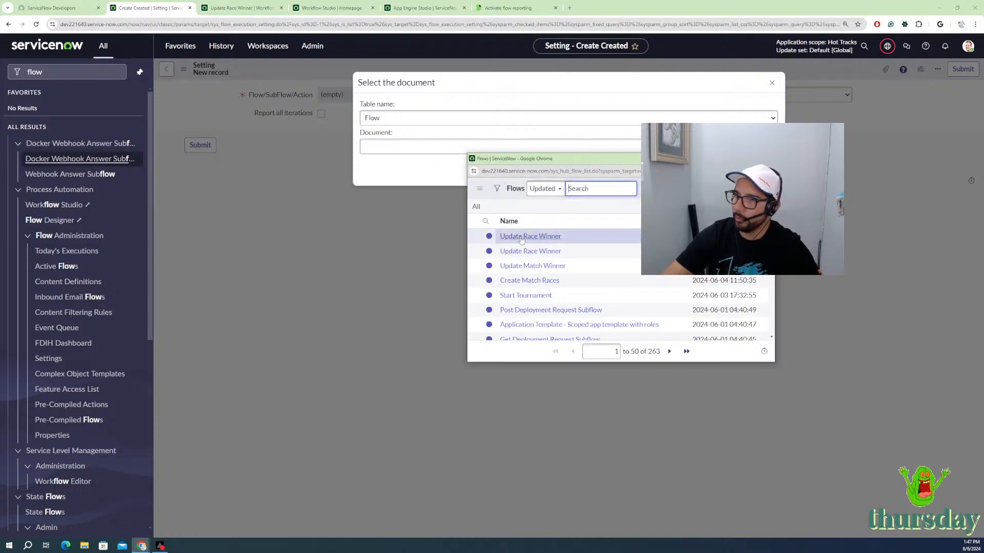
{"action": "left_click", "coordinate": [524, 237]}
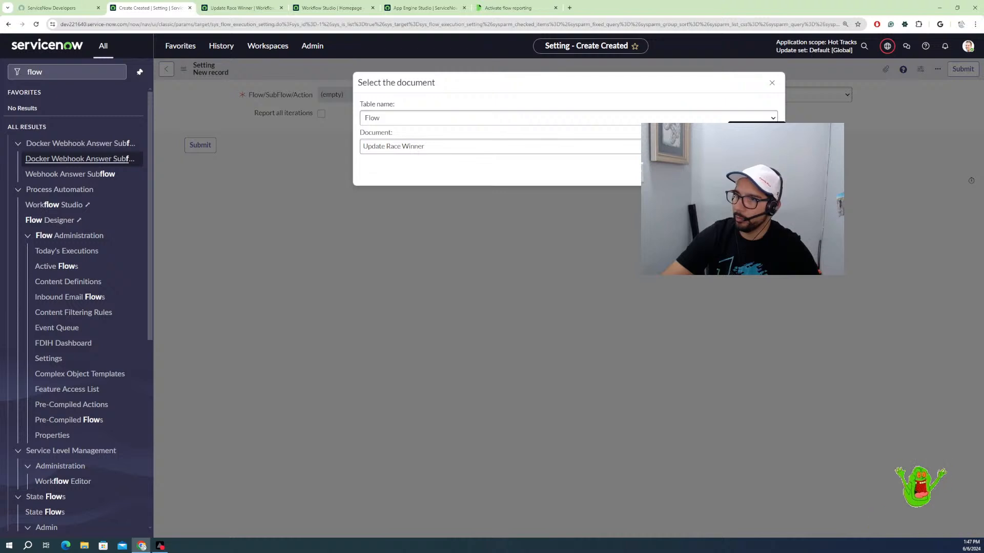
{"action": "left_click", "coordinate": [760, 171]}
{"action": "left_click", "coordinate": [733, 95]}
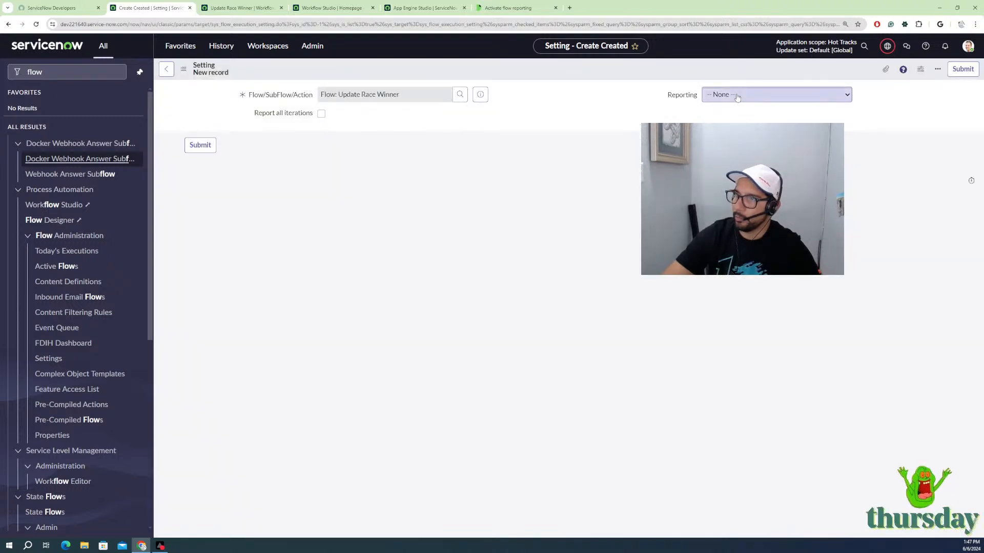
{"action": "left_click", "coordinate": [871, 133]}
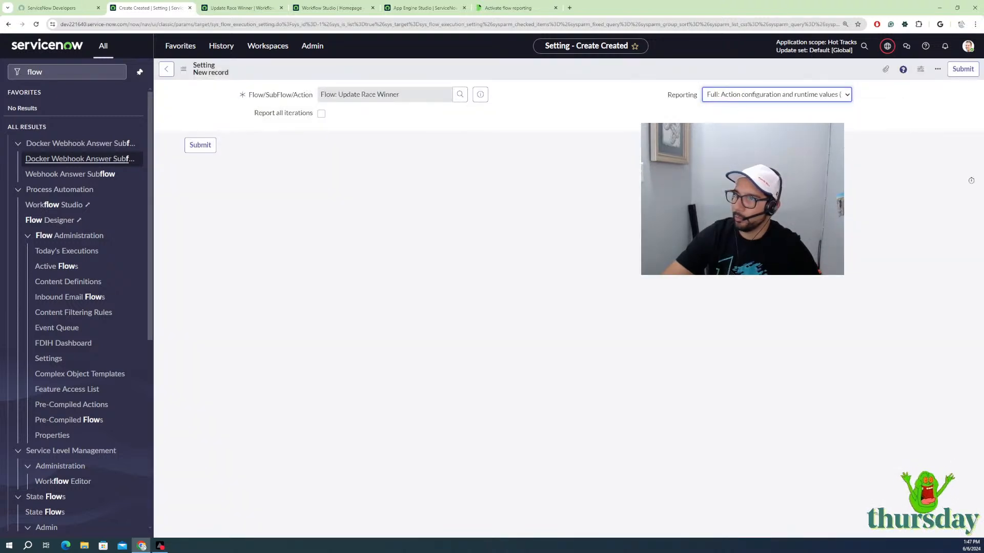
{"action": "left_click", "coordinate": [202, 143]}
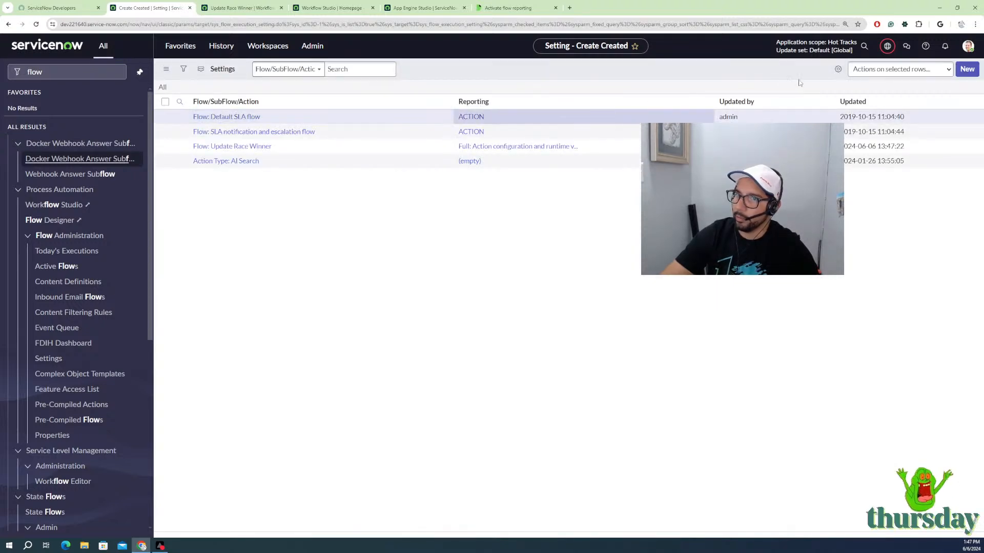
Step: Create a second setting for the Update Match Winner flow with Full: Action configuration and runtime values reporting, and submit it
{"action": "left_click", "coordinate": [965, 70]}
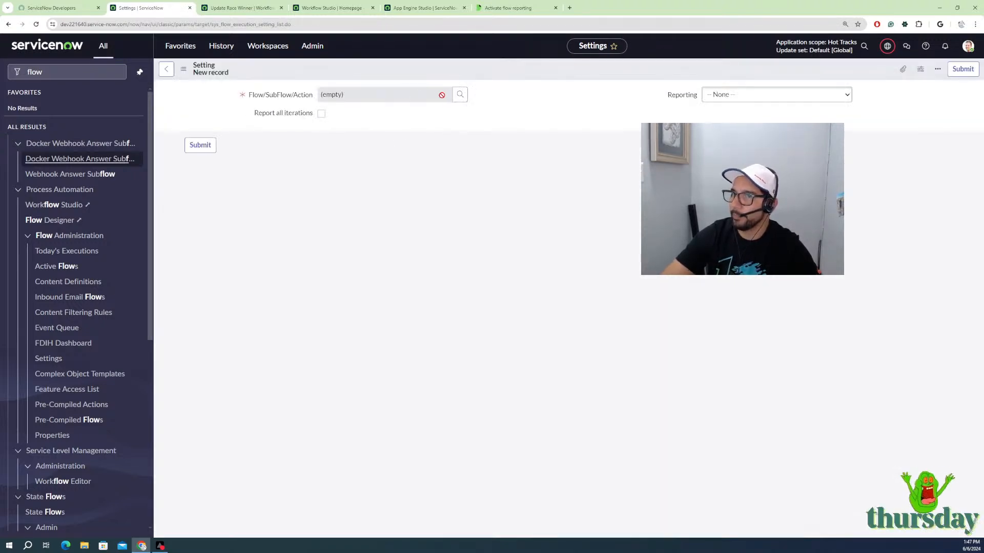
{"action": "left_click", "coordinate": [460, 95]}
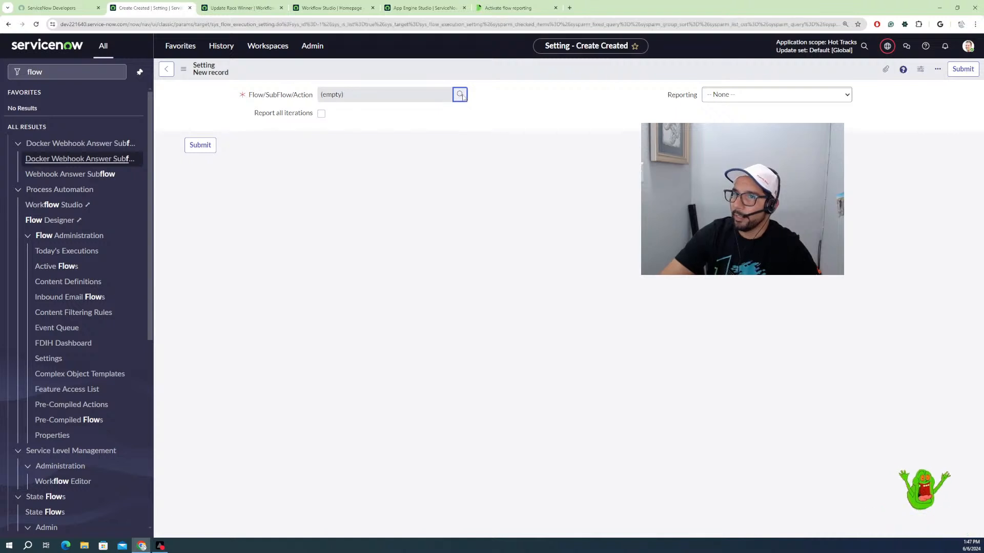
{"action": "left_click", "coordinate": [452, 121]}
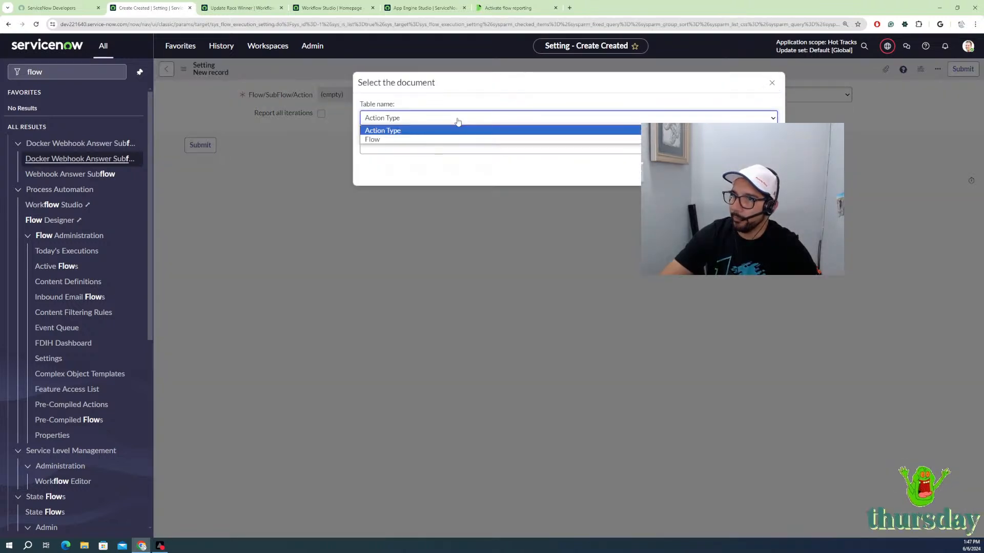
{"action": "left_click", "coordinate": [418, 139]}
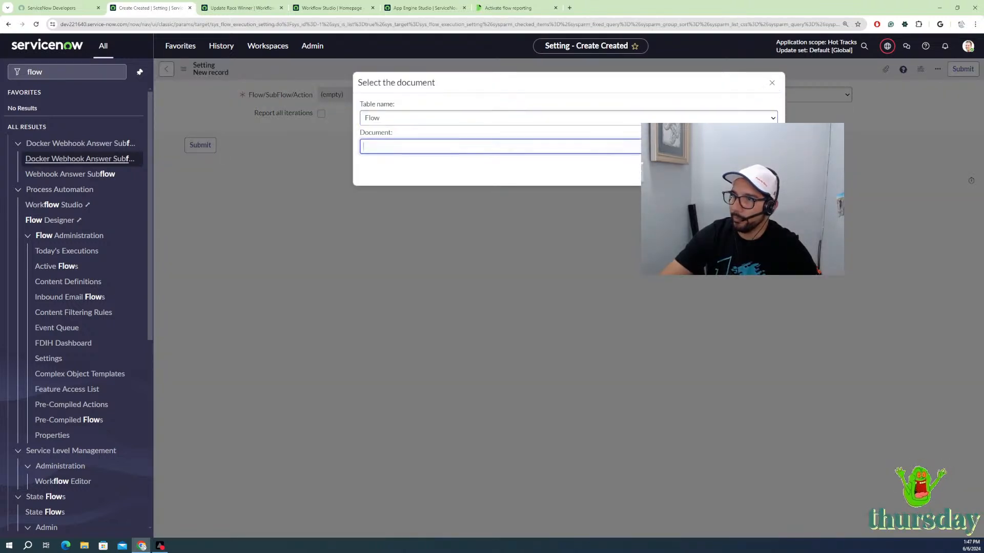
{"action": "left_click", "coordinate": [769, 147]}
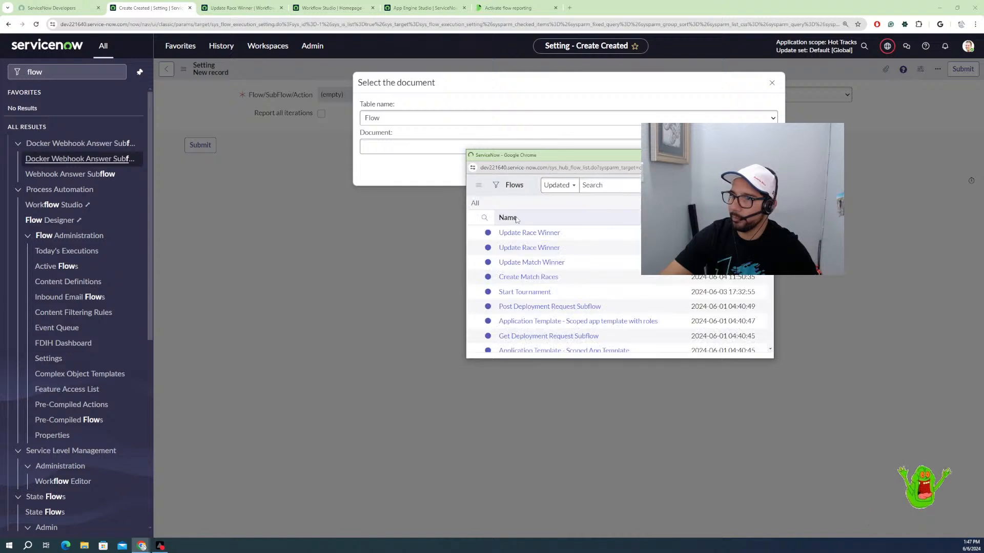
{"action": "left_click", "coordinate": [533, 262]}
{"action": "left_click", "coordinate": [760, 173]}
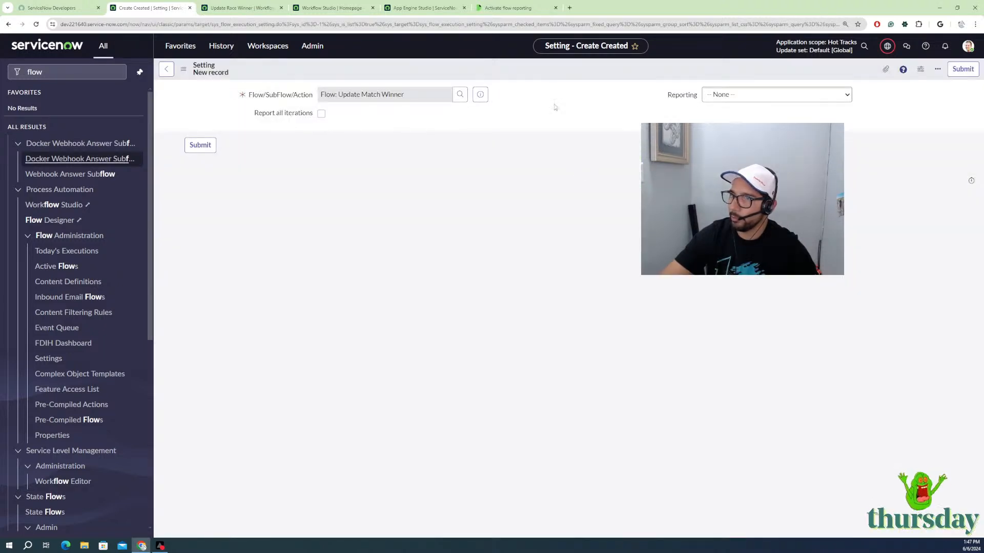
{"action": "left_click", "coordinate": [797, 94]}
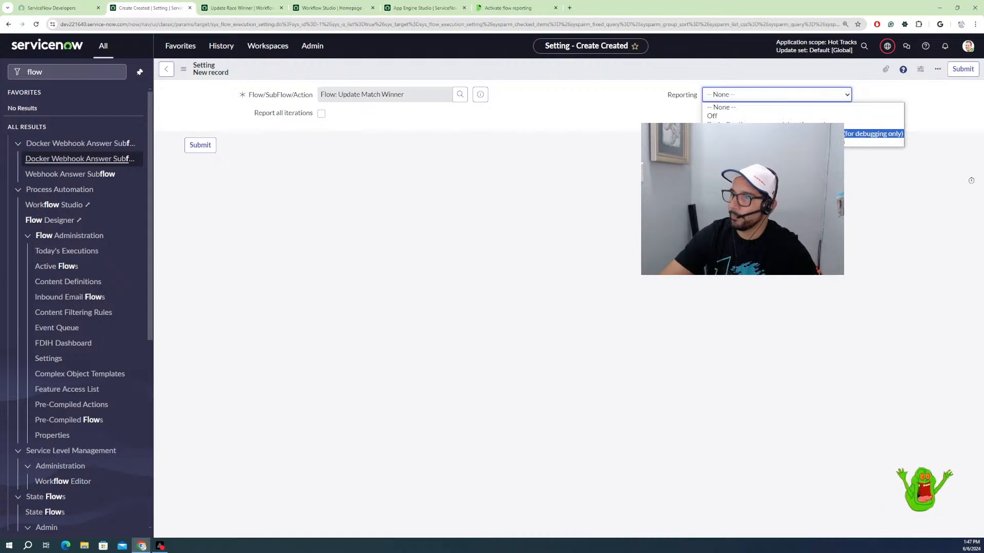
{"action": "left_click", "coordinate": [769, 133]}
{"action": "left_click", "coordinate": [963, 69]}
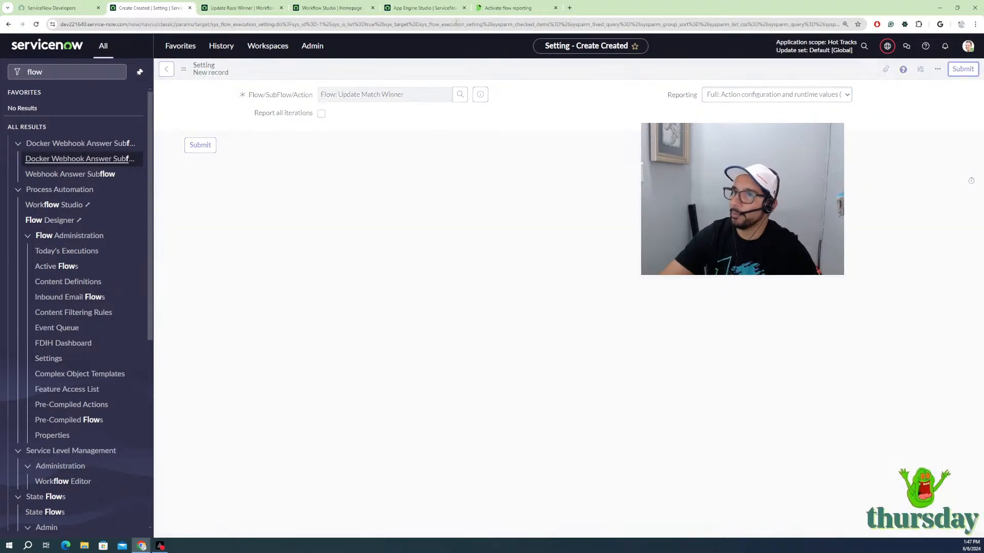
Step: Close the Activate flow reporting documentation and both open Update Race Winner flow executions in Workflow Studio
{"action": "left_click", "coordinate": [499, 9]}
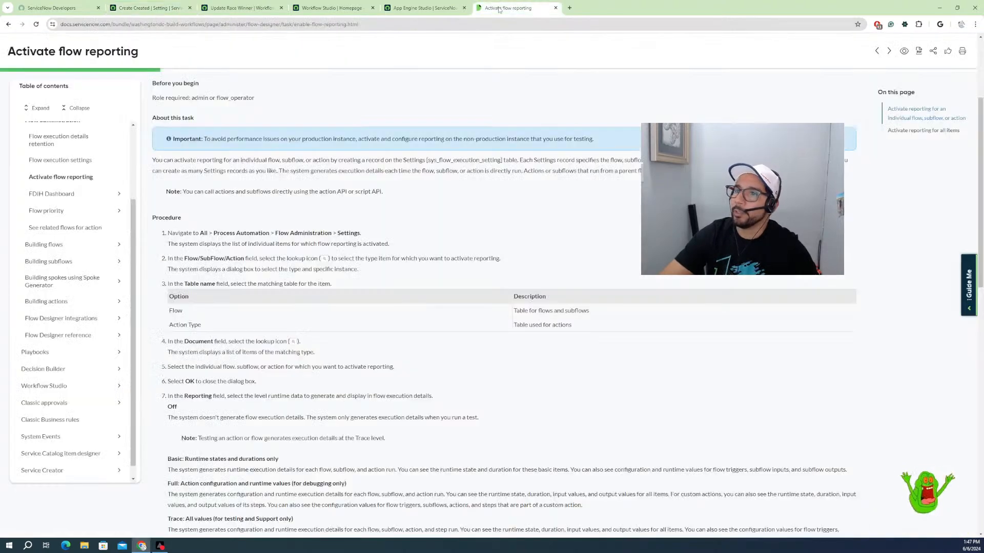
{"action": "left_click", "coordinate": [555, 8]}
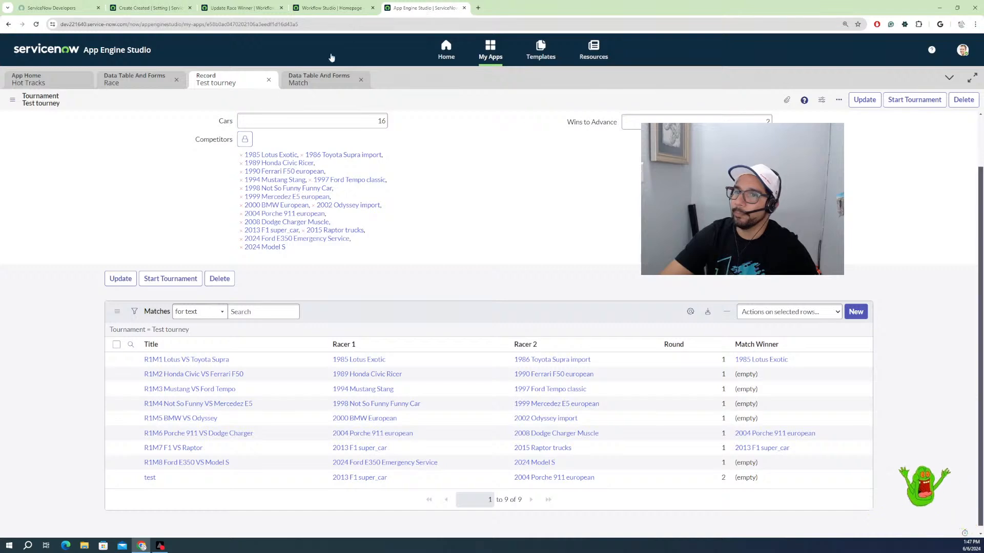
{"action": "left_click", "coordinate": [330, 8]}
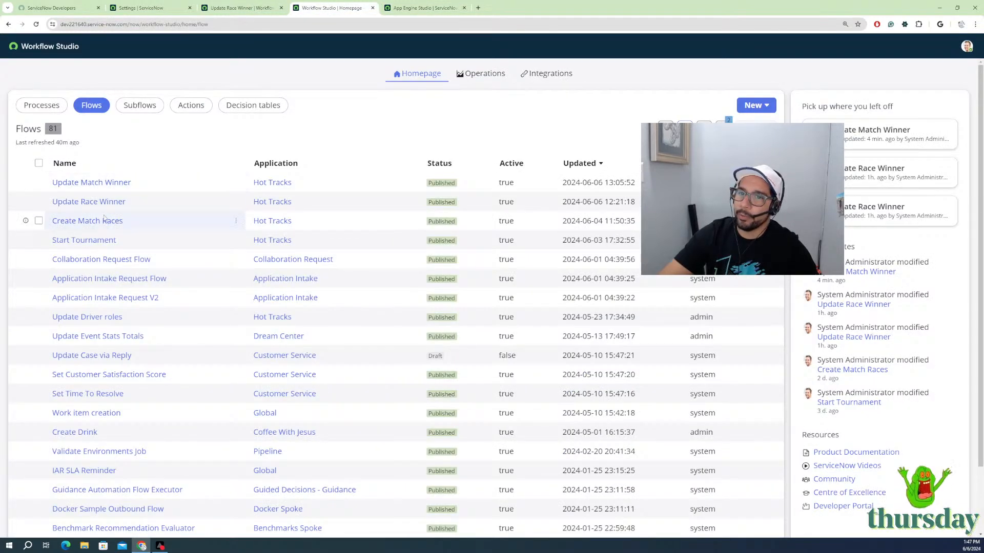
{"action": "left_click", "coordinate": [203, 7]}
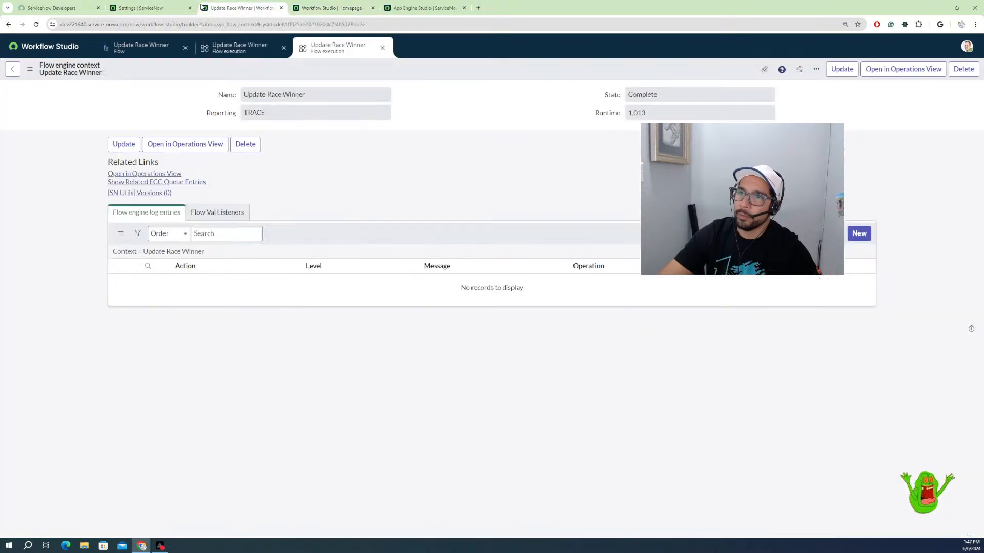
{"action": "left_click", "coordinate": [382, 49]}
{"action": "left_click", "coordinate": [284, 47]}
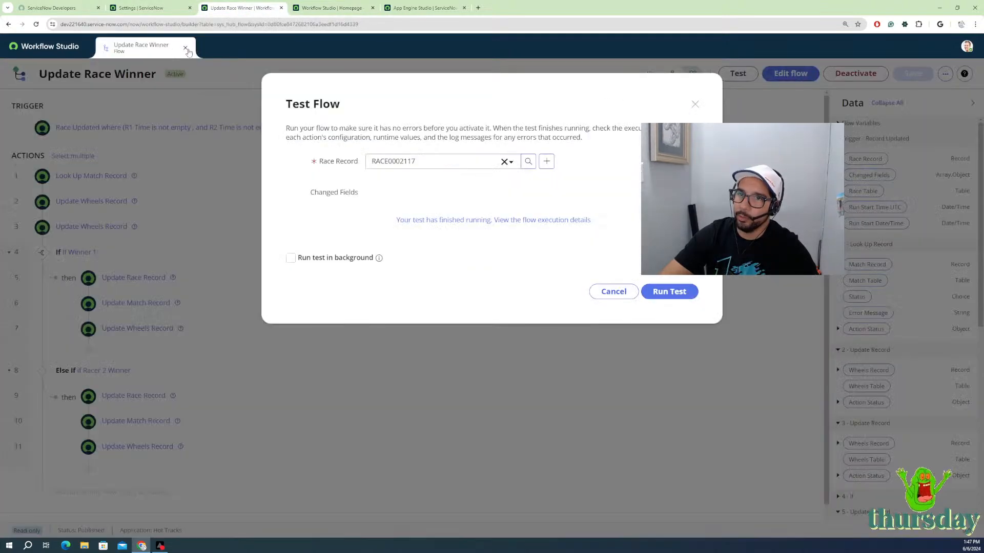
Step: Check the execution details of the last Update Race Winner test, and close the execution, the test dialog and the flow
{"action": "left_click", "coordinate": [526, 221]}
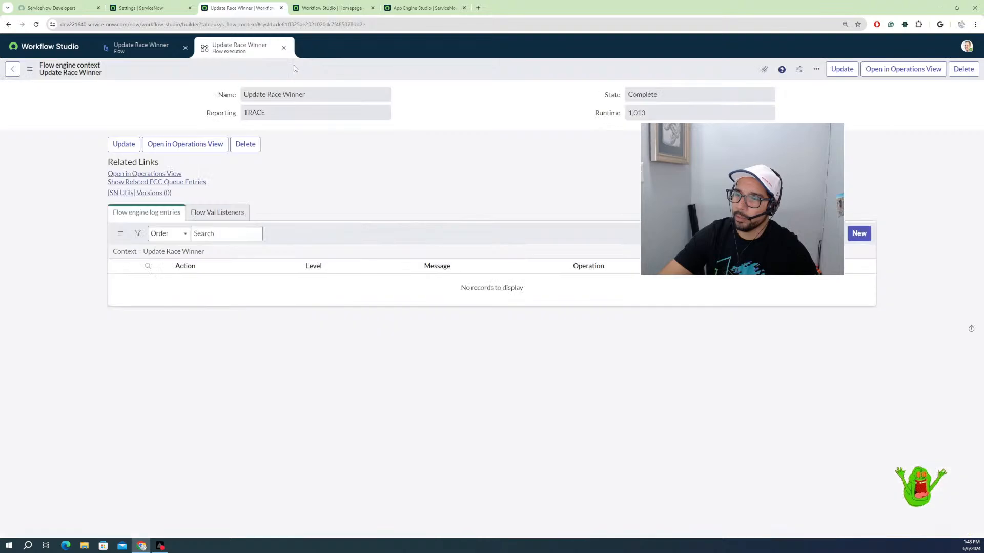
{"action": "left_click", "coordinate": [284, 47]}
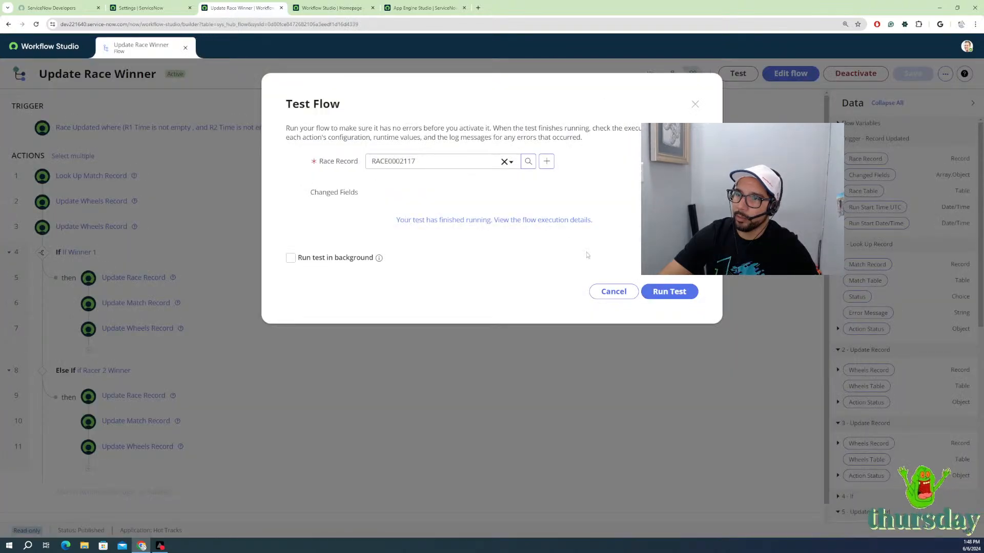
{"action": "left_click", "coordinate": [613, 291]}
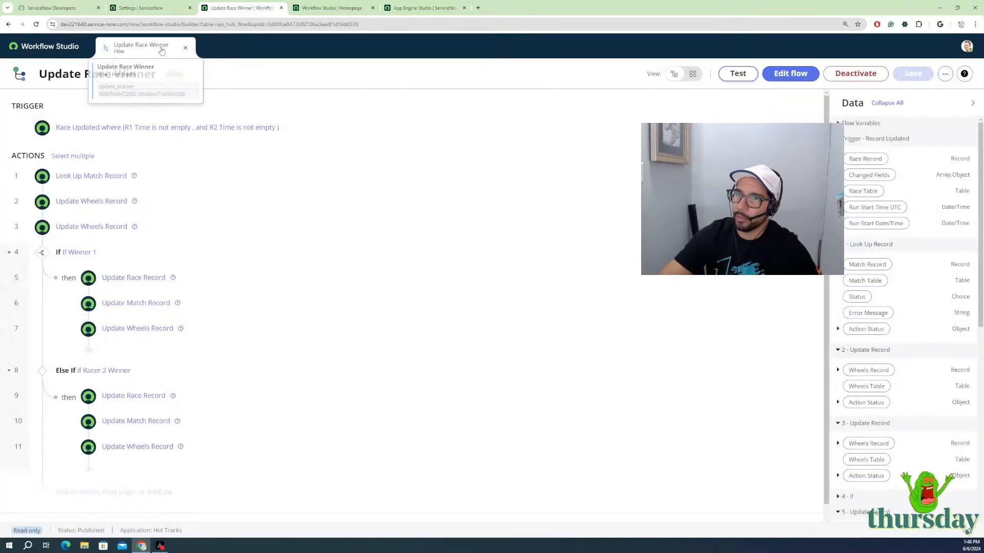
{"action": "left_click", "coordinate": [185, 48]}
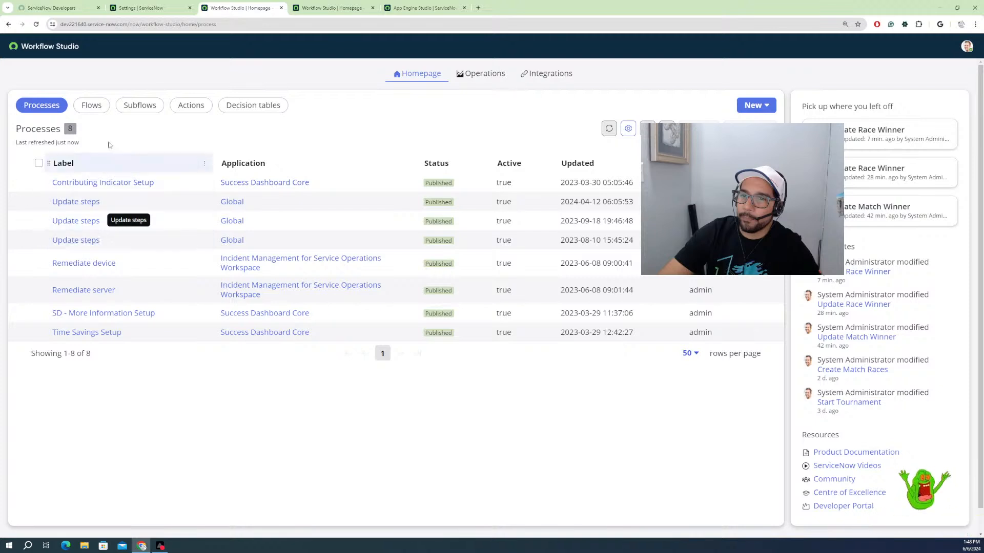
Step: Open the Update Match Winner flow from the flows list and check its entry in the reporting Settings list while it loads
{"action": "left_click", "coordinate": [90, 107]}
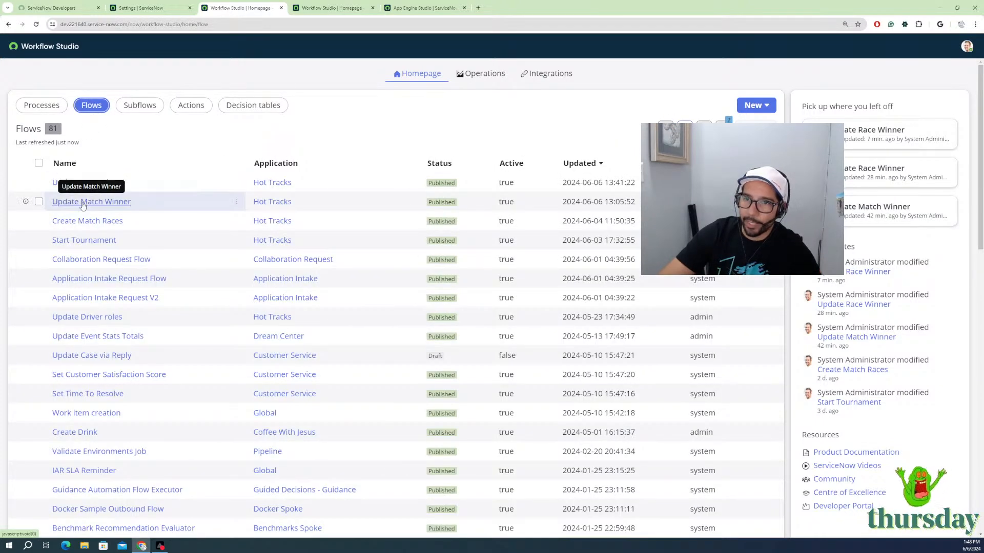
{"action": "left_click", "coordinate": [85, 200]}
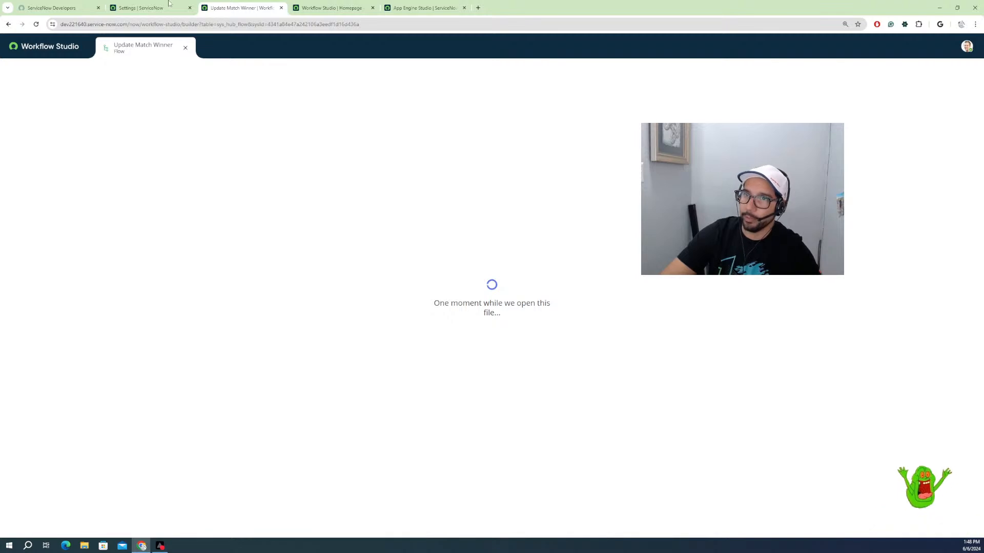
{"action": "left_click", "coordinate": [139, 8]}
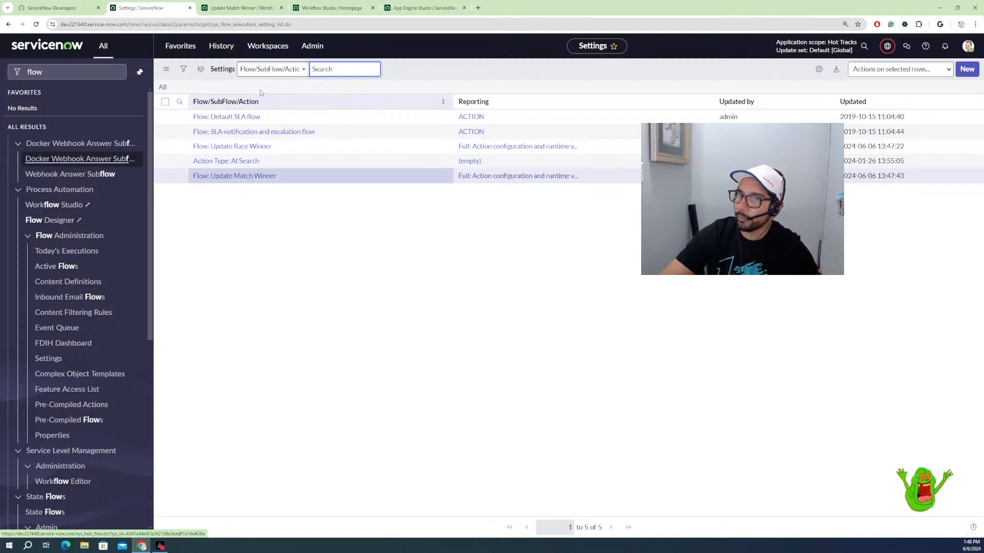
{"action": "left_click", "coordinate": [238, 8]}
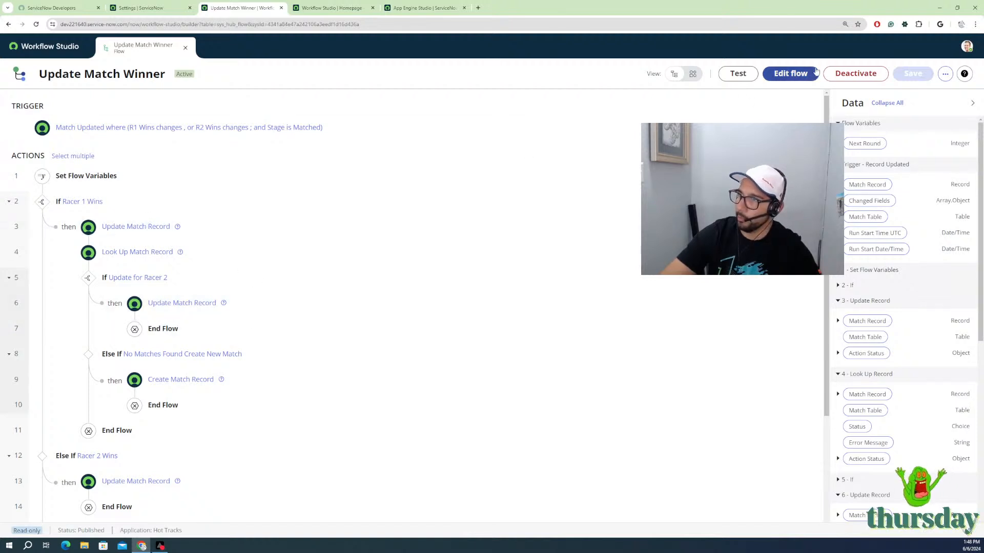
Step: Run a test of the Update Match Winner flow using the match record R1M1 Lotus VS Toyota Supra
{"action": "left_click", "coordinate": [737, 75]}
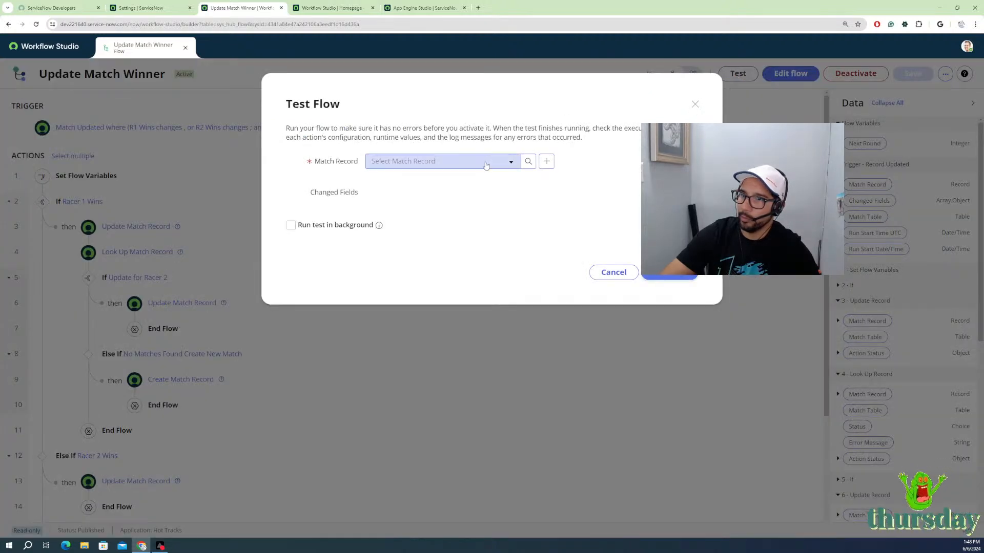
{"action": "left_click", "coordinate": [507, 162]}
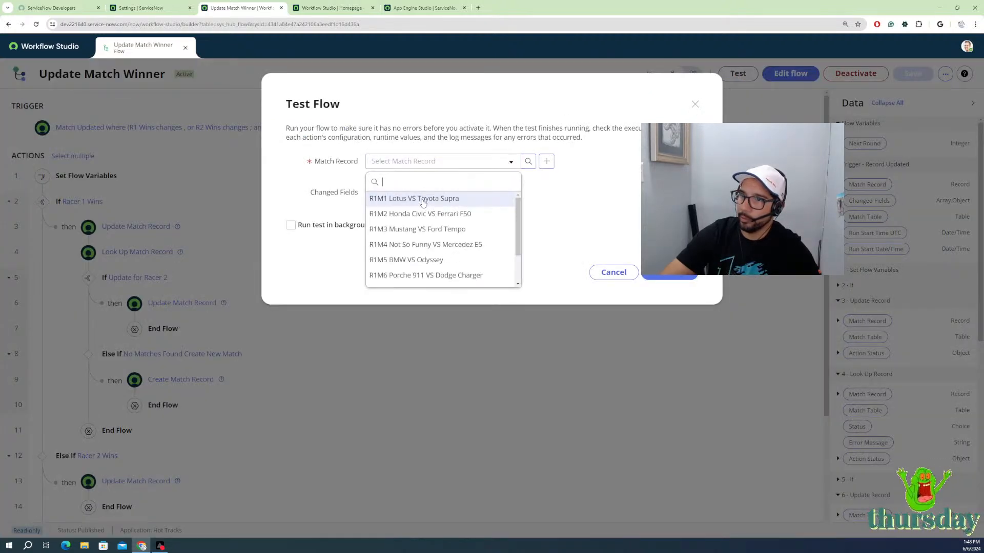
{"action": "scroll", "coordinate": [423, 202], "scroll_direction": "down", "scroll_amount": 1}
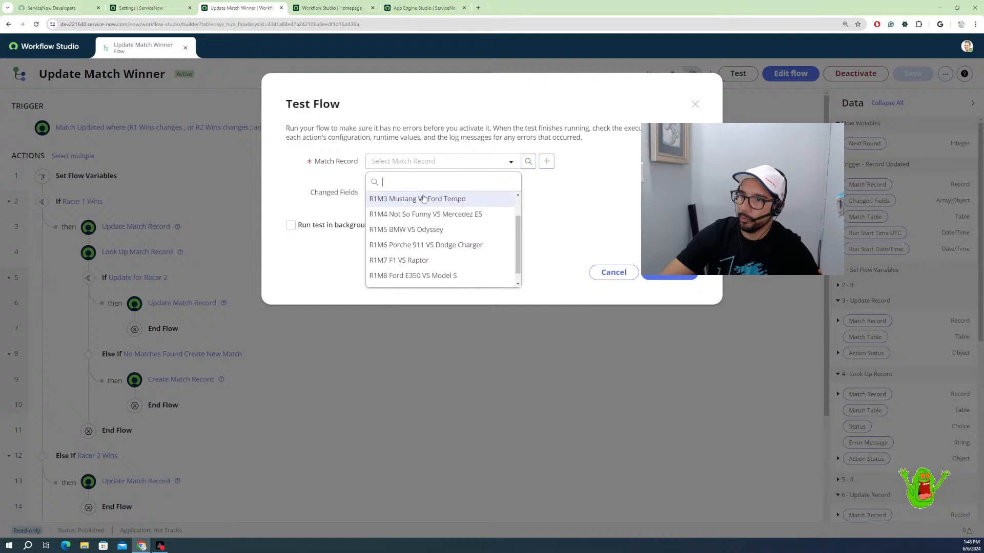
{"action": "scroll", "coordinate": [423, 199], "scroll_direction": "up", "scroll_amount": 1}
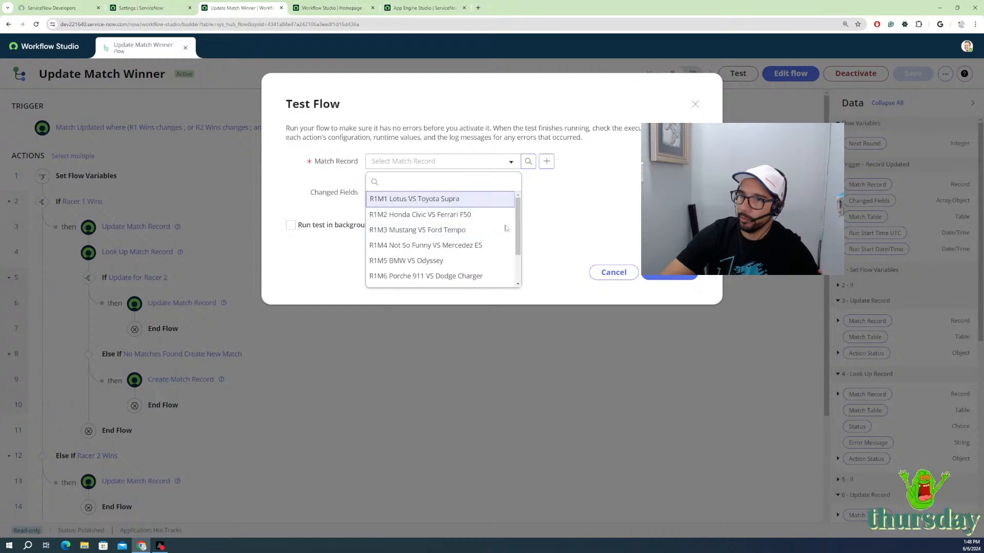
{"action": "left_click", "coordinate": [410, 199]}
{"action": "left_click", "coordinate": [663, 277]}
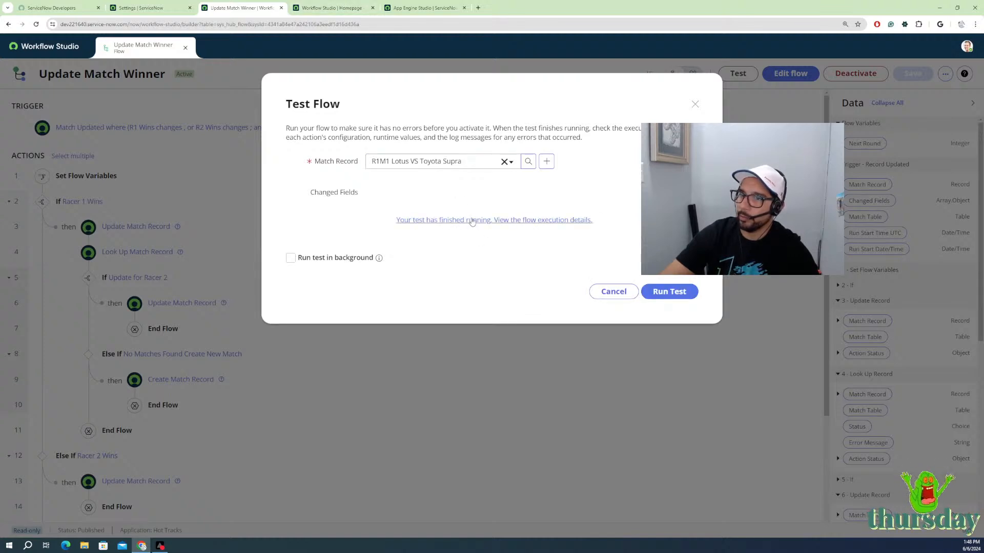
Step: View the flow execution details of the Update Match Winner test and recheck the flow's reporting entry in the Settings list
{"action": "left_click", "coordinate": [472, 221]}
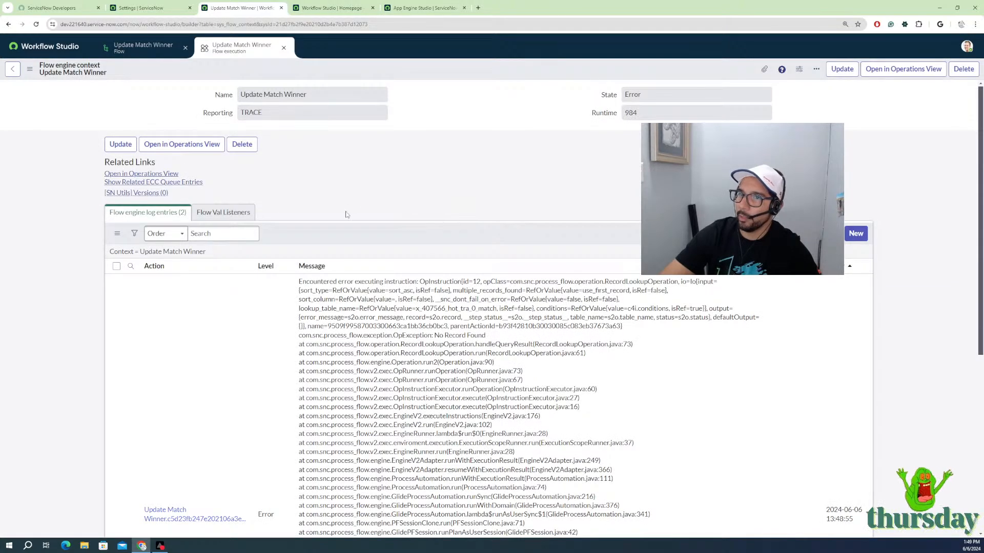
{"action": "left_click", "coordinate": [163, 9]}
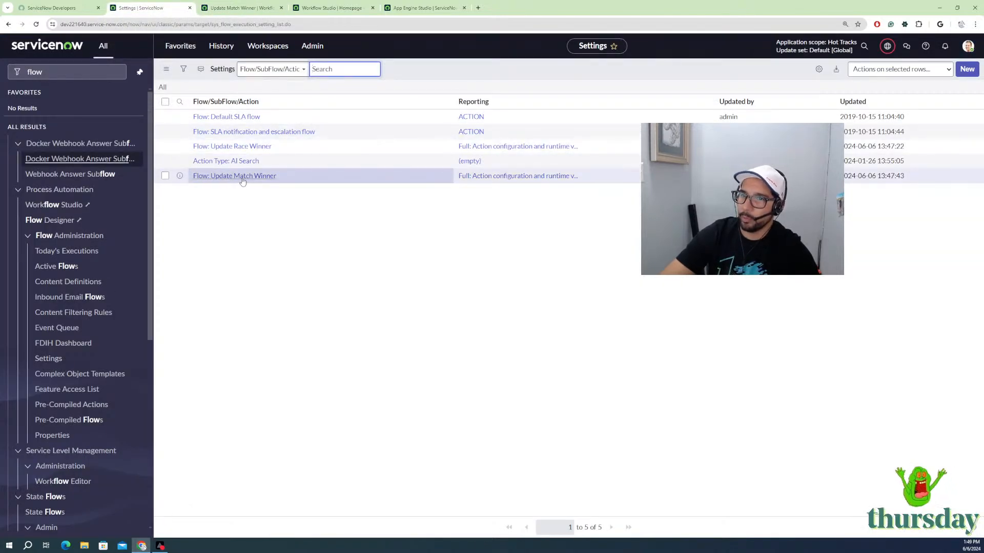
Step: Check the Update Match Winner execution, the flows list and the matches of the Test tourney record
{"action": "left_click", "coordinate": [244, 8]}
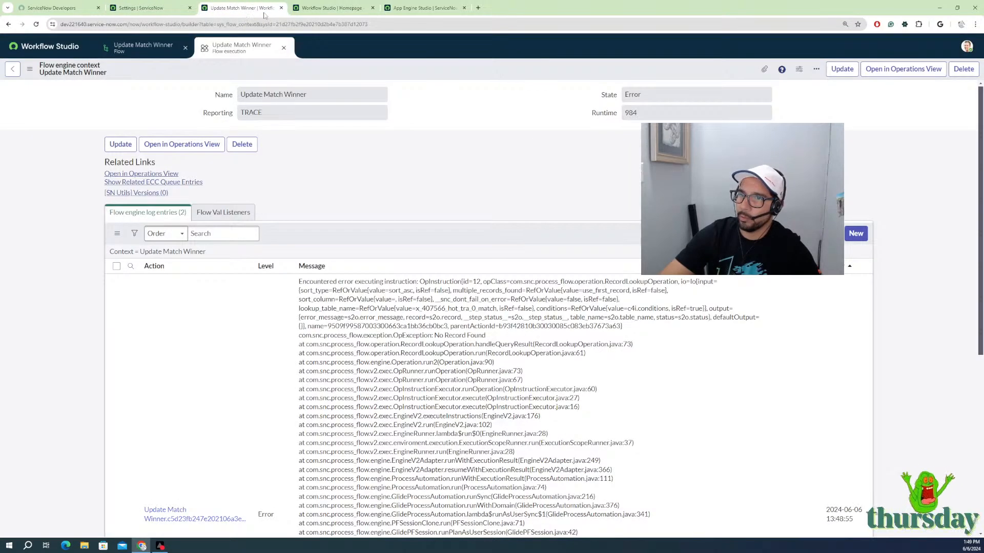
{"action": "left_click", "coordinate": [143, 9]}
{"action": "left_click", "coordinate": [330, 8]}
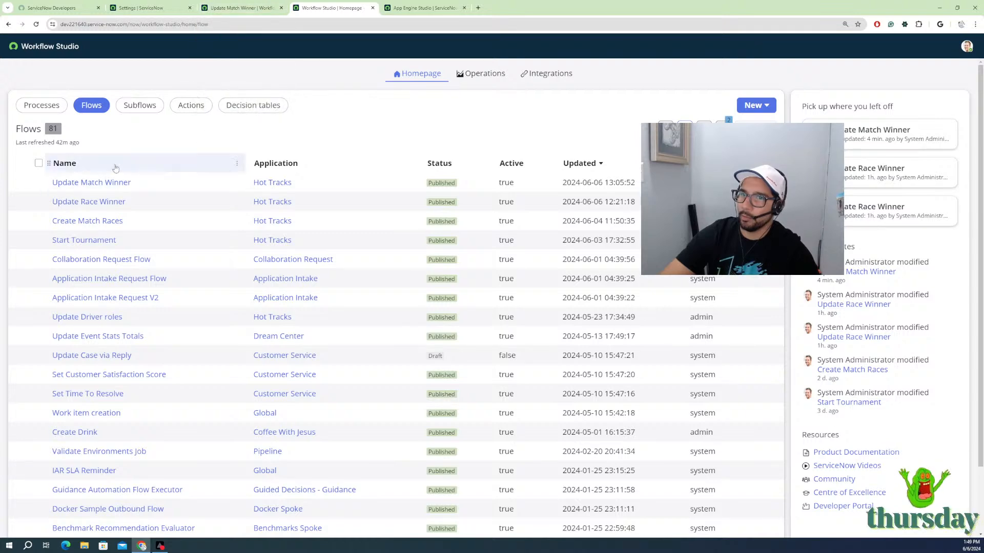
{"action": "left_click", "coordinate": [409, 8]}
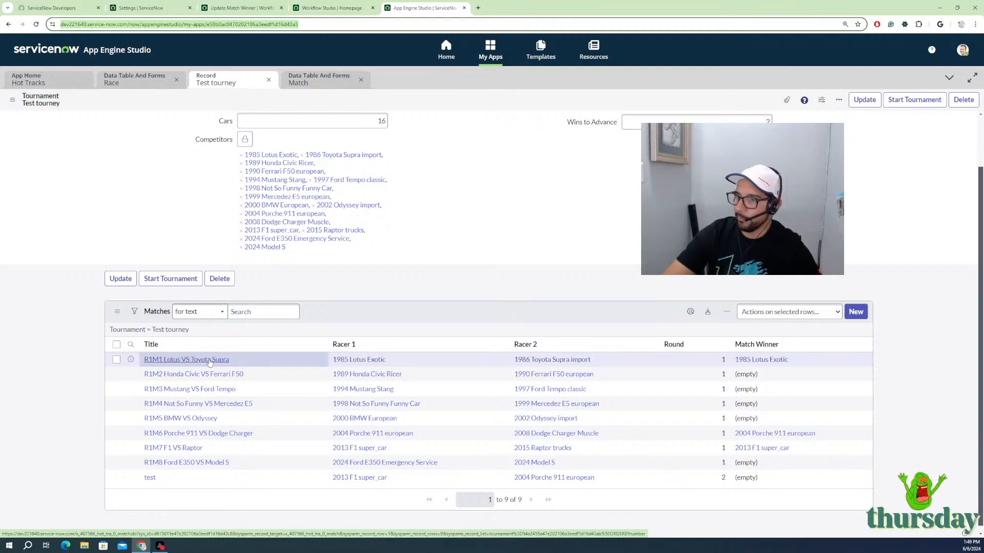
{"action": "right_click", "coordinate": [402, 324]}
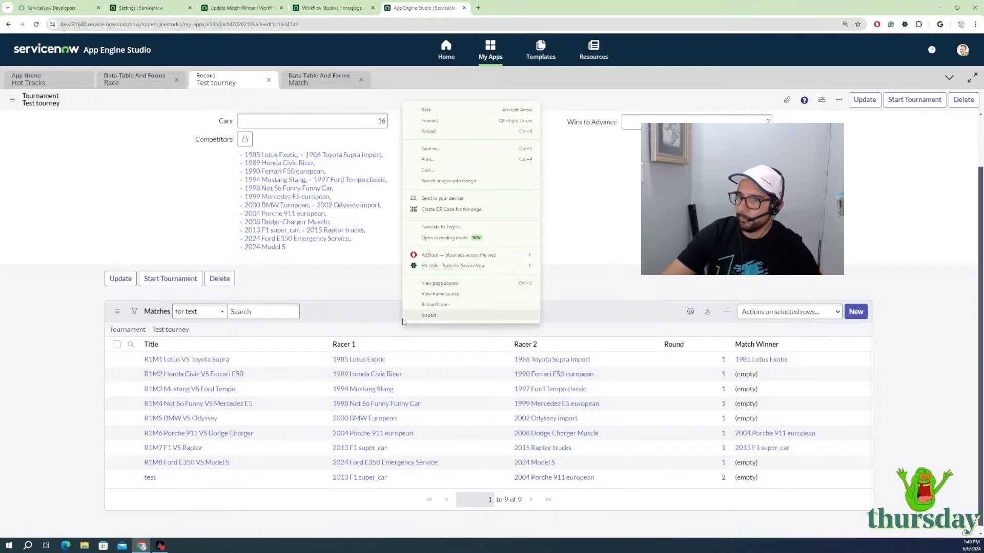
{"action": "right_click", "coordinate": [391, 315]}
{"action": "left_click", "coordinate": [404, 330]}
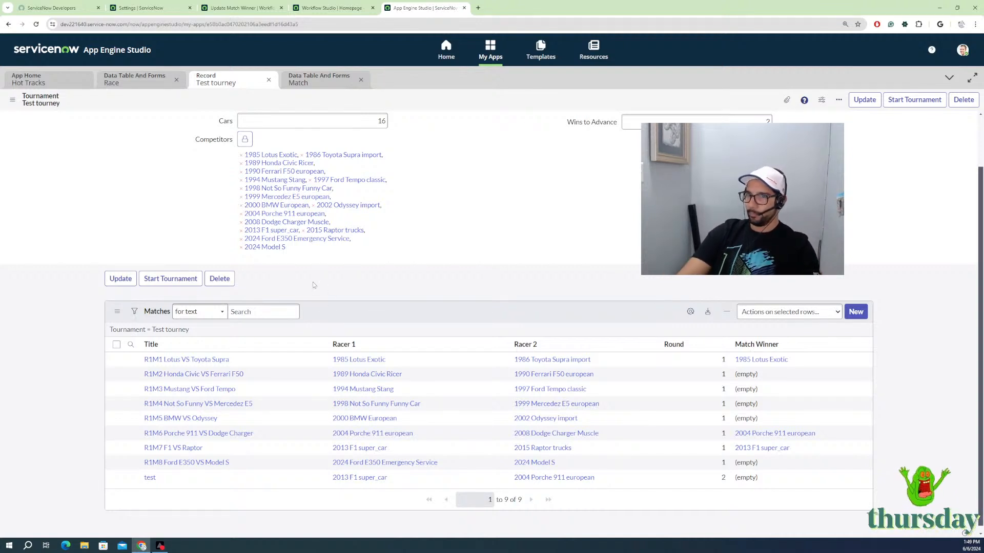
{"action": "scroll", "coordinate": [312, 282], "scroll_direction": "up", "scroll_amount": 2}
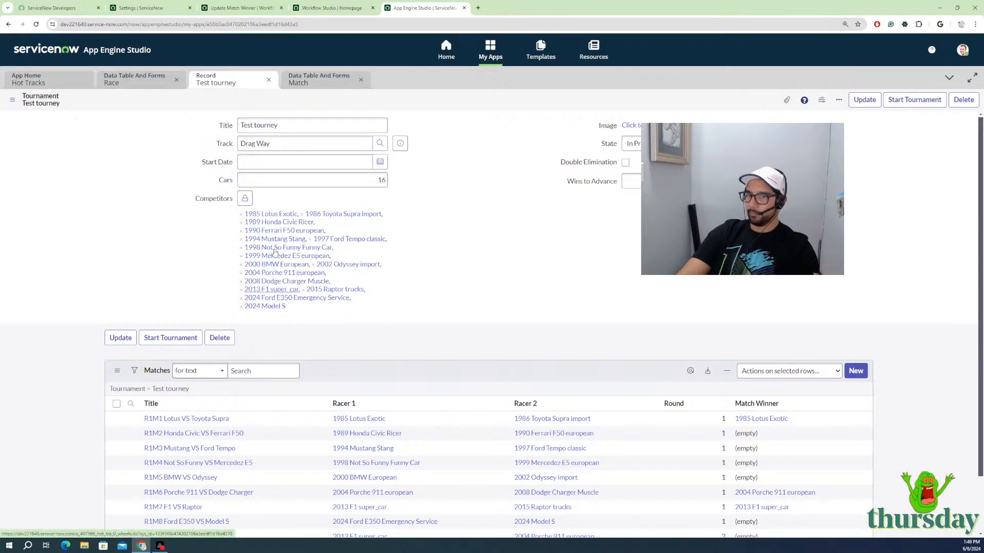
Step: Refresh the flows list in Workflow Studio by viewing the subflows and returning to the flows
{"action": "left_click", "coordinate": [318, 10]}
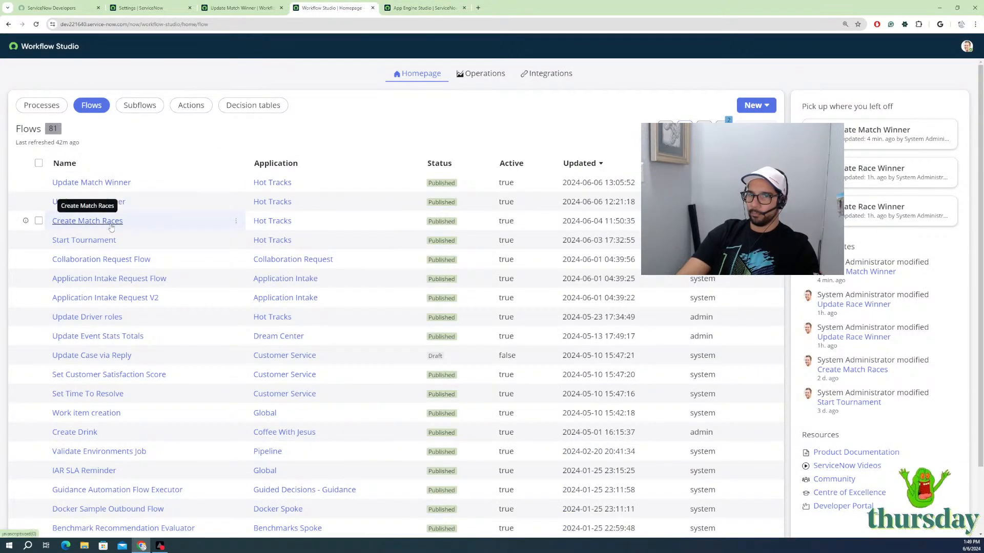
{"action": "left_click", "coordinate": [140, 107]}
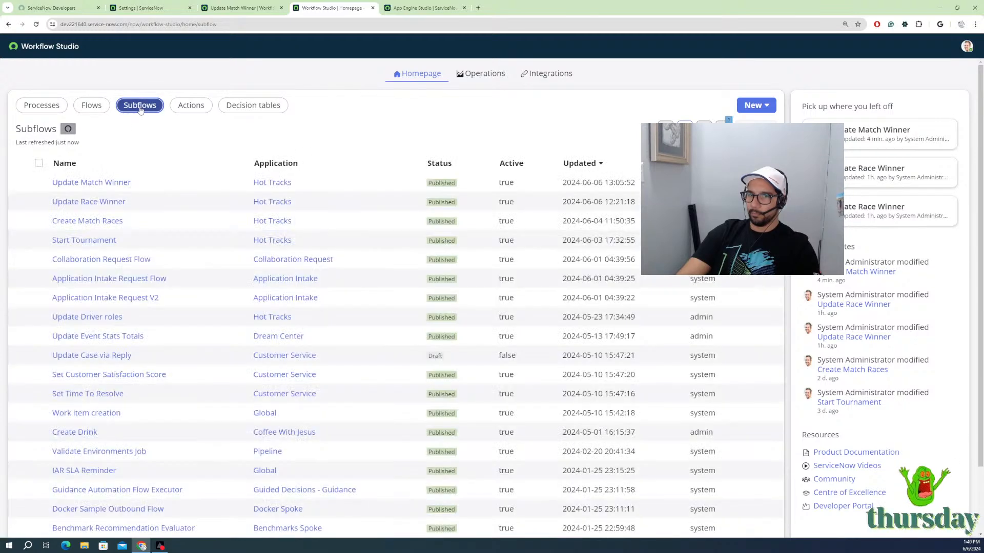
{"action": "left_click", "coordinate": [93, 107]}
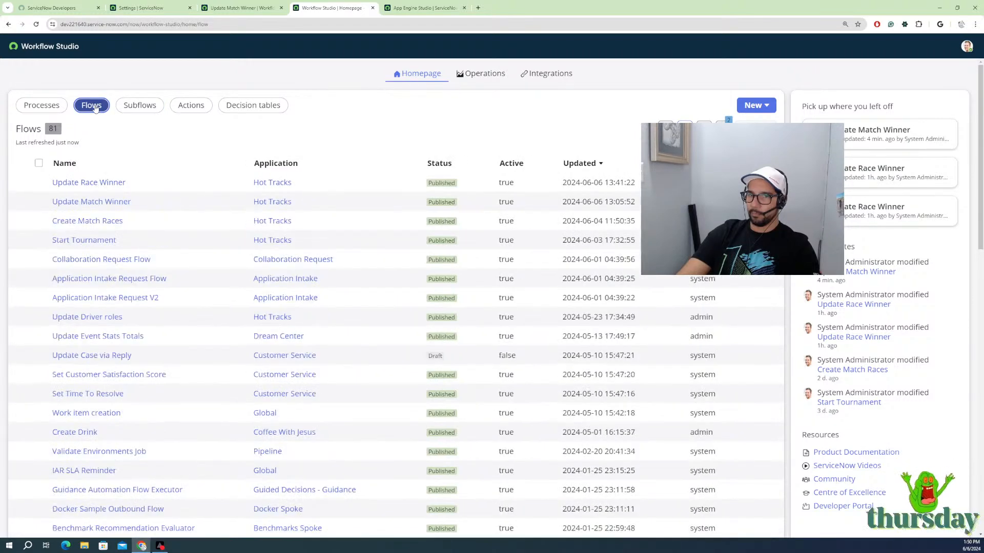
Step: Close the flow execution and the test dialog of the Update Match Winner flow
{"action": "left_click", "coordinate": [257, 9]}
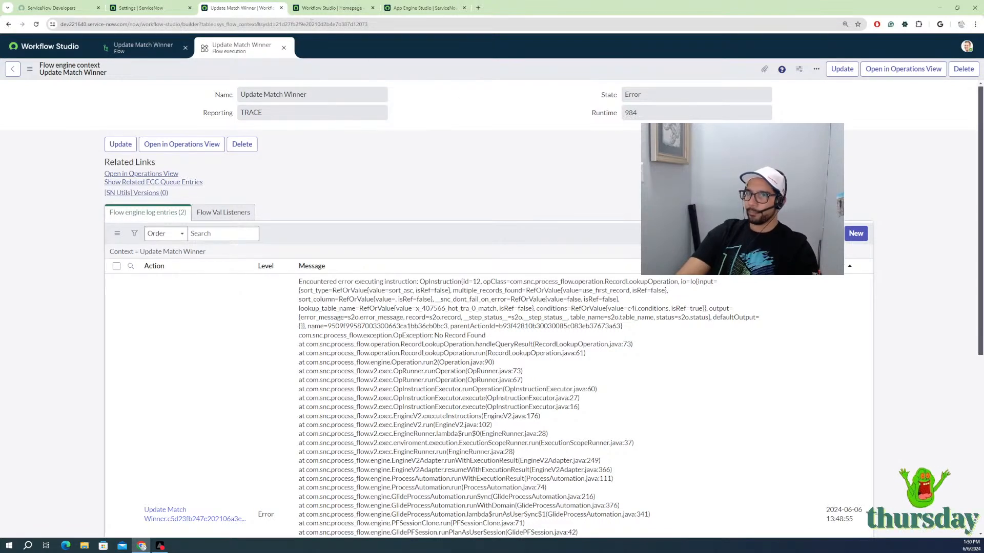
{"action": "left_click", "coordinate": [284, 48]}
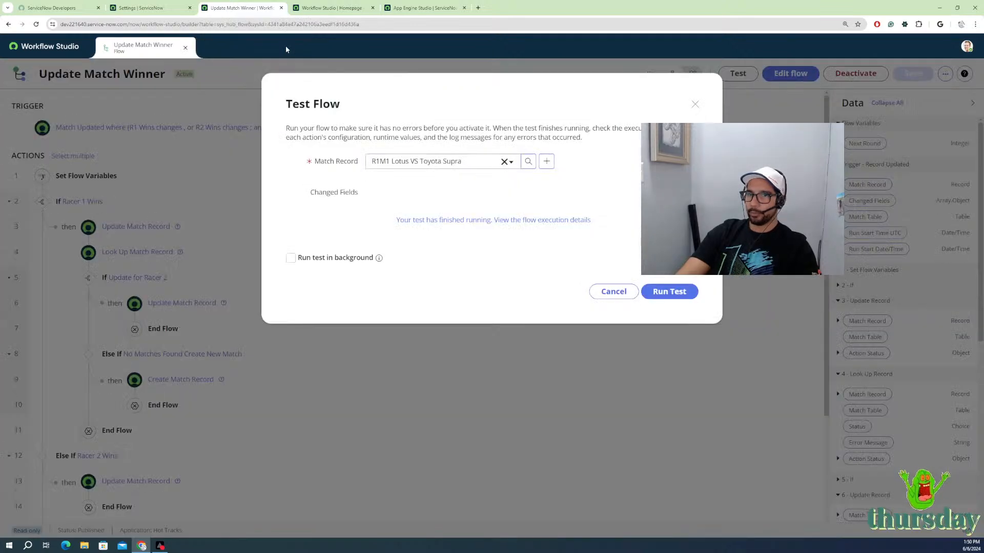
{"action": "left_click", "coordinate": [614, 293]}
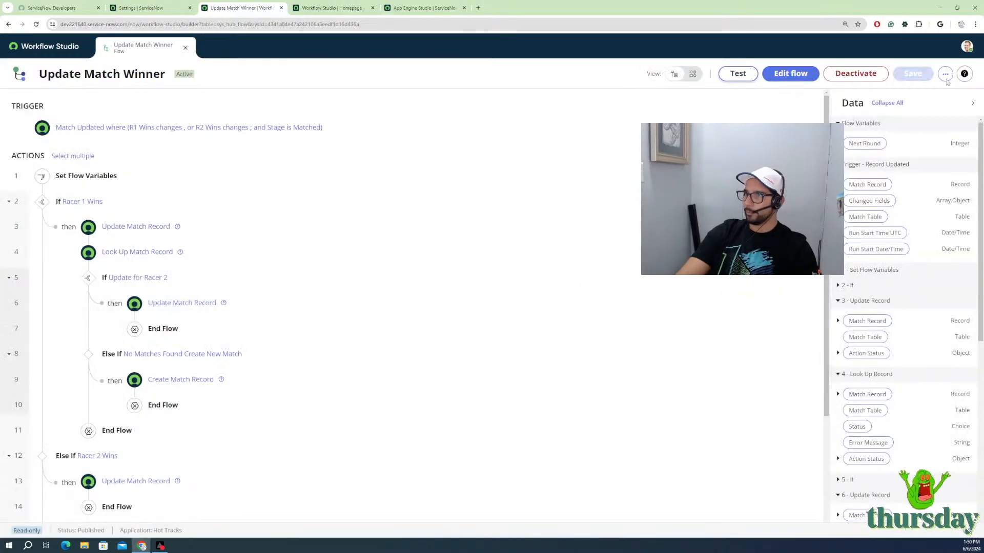
{"action": "left_click", "coordinate": [945, 73]}
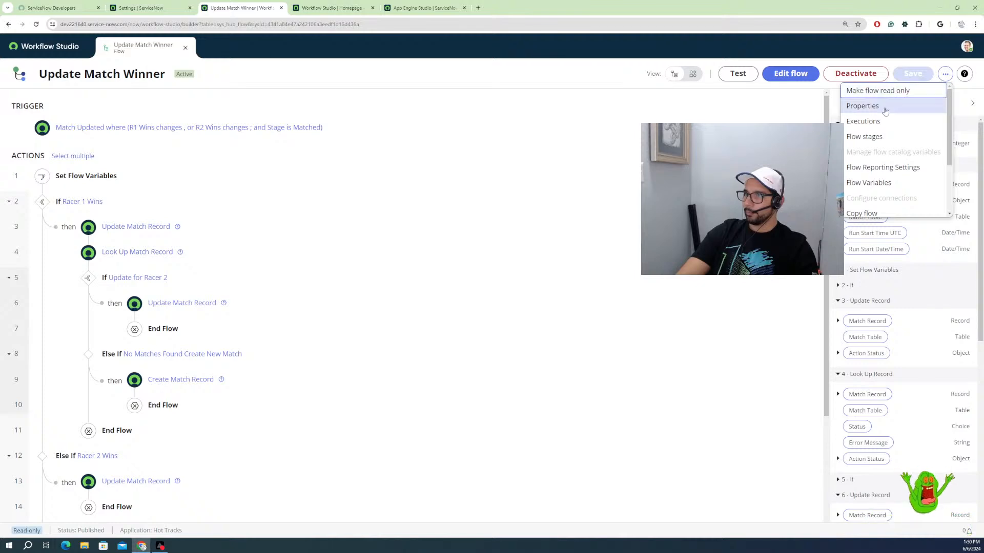
{"action": "left_click", "coordinate": [864, 122]}
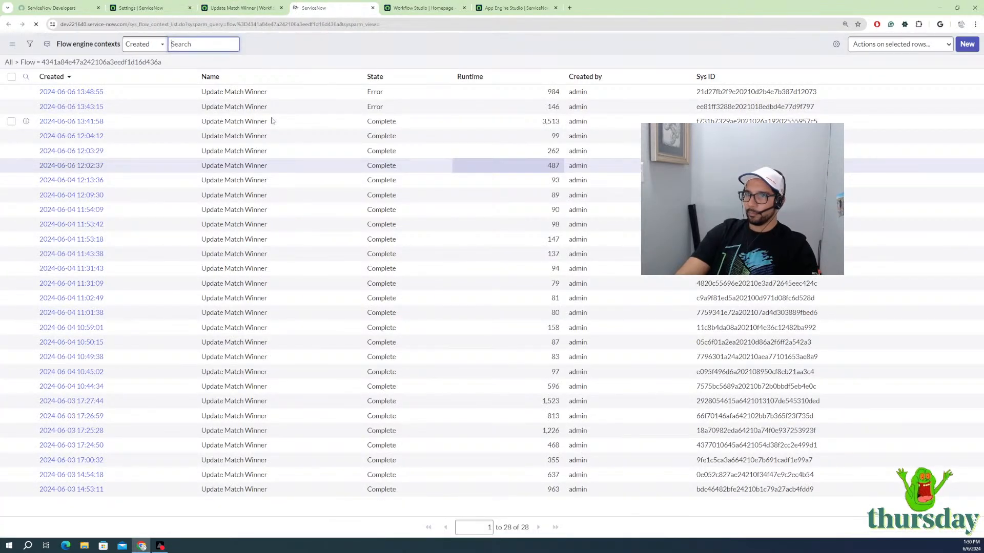
{"action": "left_click", "coordinate": [86, 122]}
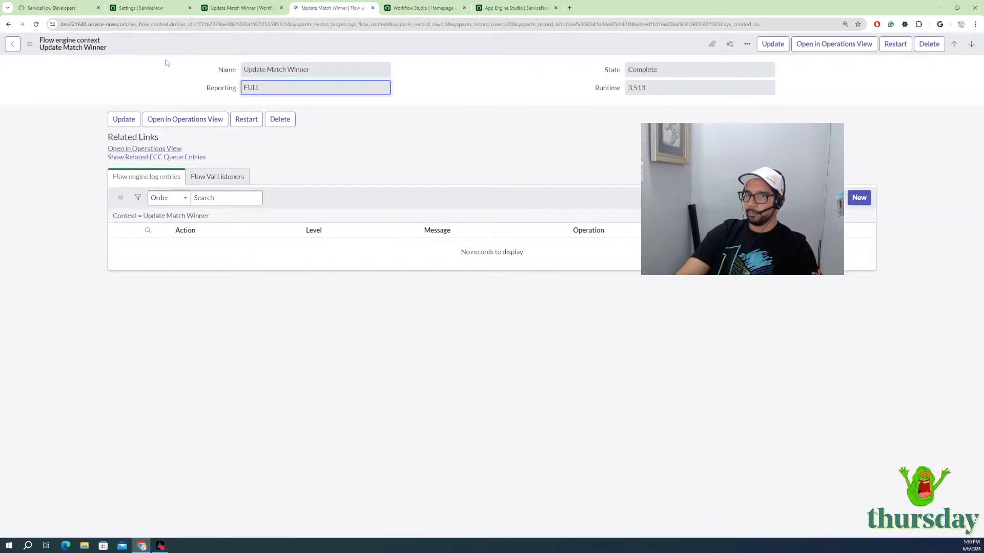
{"action": "left_click", "coordinate": [167, 148]}
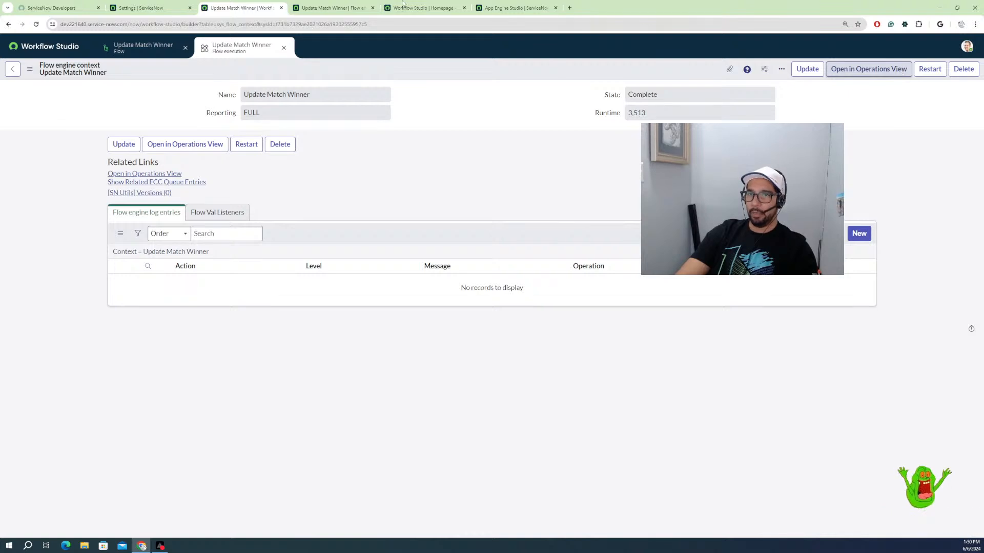
Step: Start a new record in the Settings list and browse the Action Type documents for its Flow/SubFlow/Action field
{"action": "left_click", "coordinate": [161, 9]}
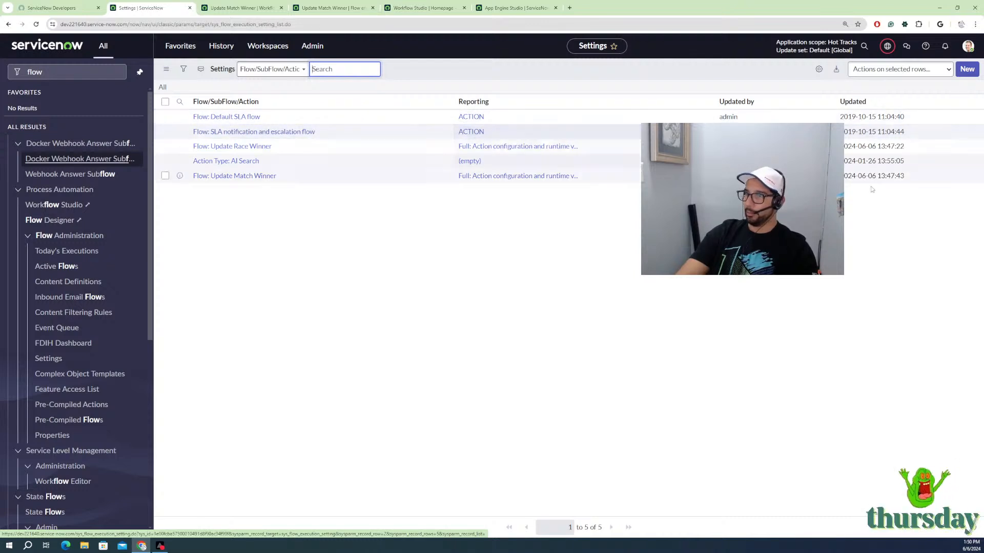
{"action": "left_click", "coordinate": [966, 69]}
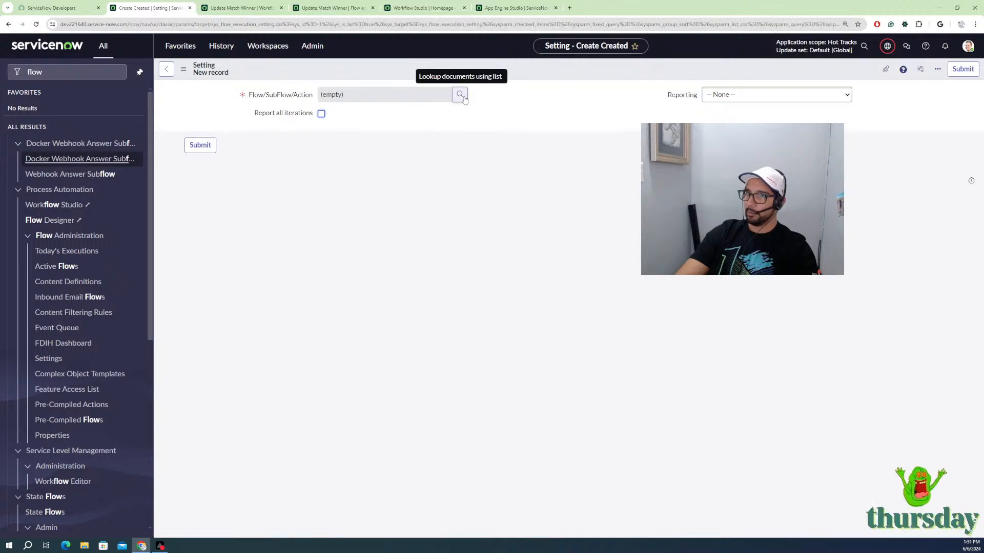
{"action": "left_click", "coordinate": [460, 95]}
{"action": "left_click", "coordinate": [437, 120]}
{"action": "left_click", "coordinate": [438, 120]}
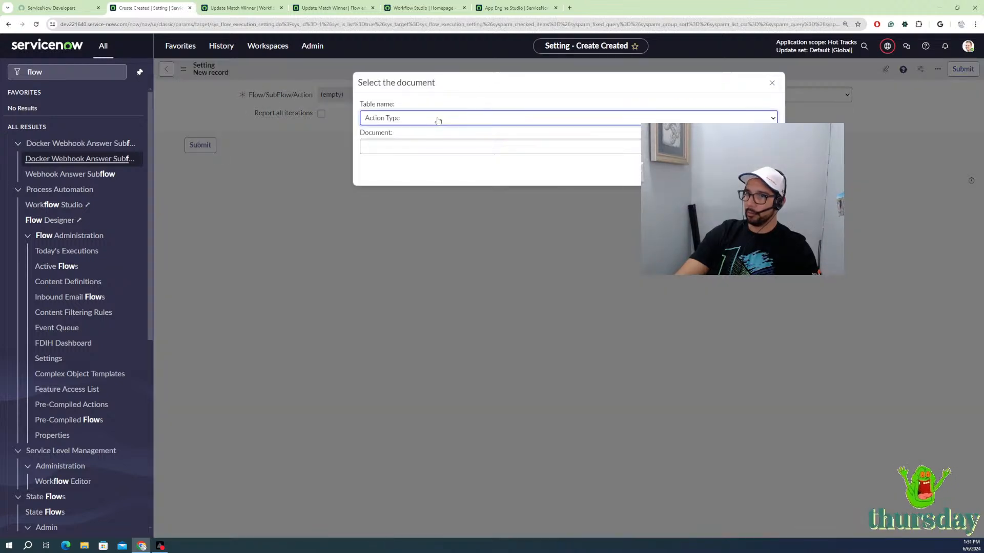
{"action": "left_click", "coordinate": [416, 145]}
{"action": "left_click", "coordinate": [769, 147]}
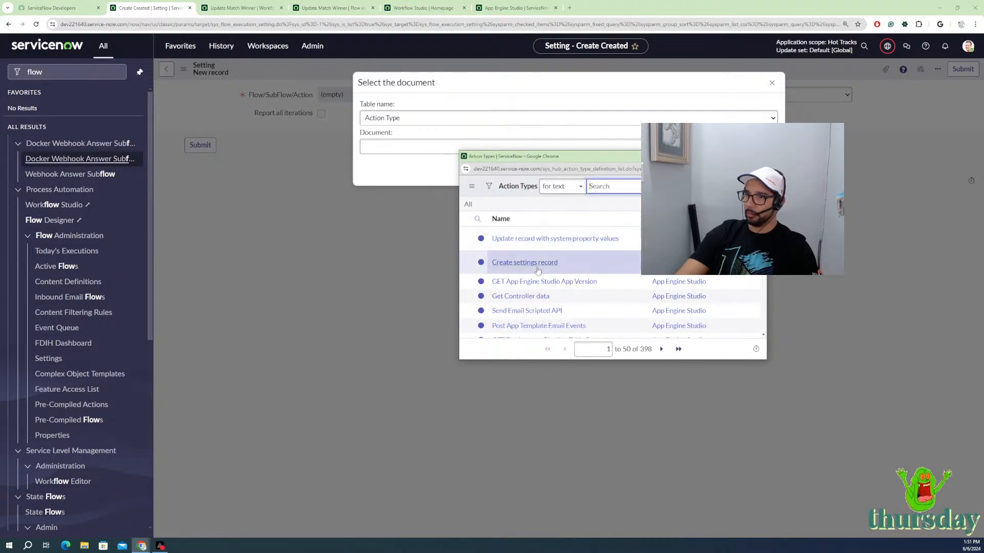
{"action": "scroll", "coordinate": [538, 301], "scroll_direction": "down", "scroll_amount": 1}
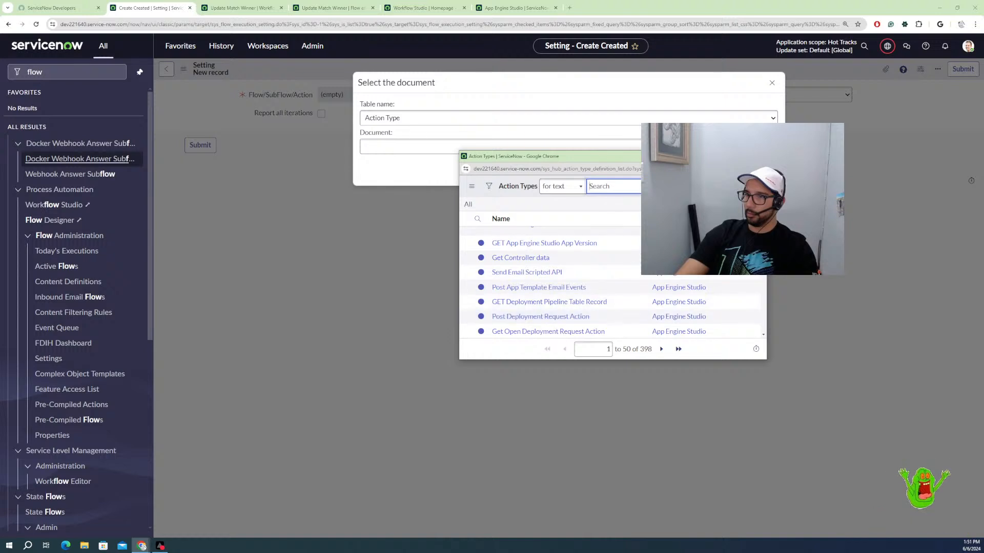
Step: Change the document's table to Flow and select Update Match Winner for the new setting
{"action": "left_click", "coordinate": [474, 128]}
{"action": "left_click", "coordinate": [464, 118]}
{"action": "left_click", "coordinate": [450, 141]}
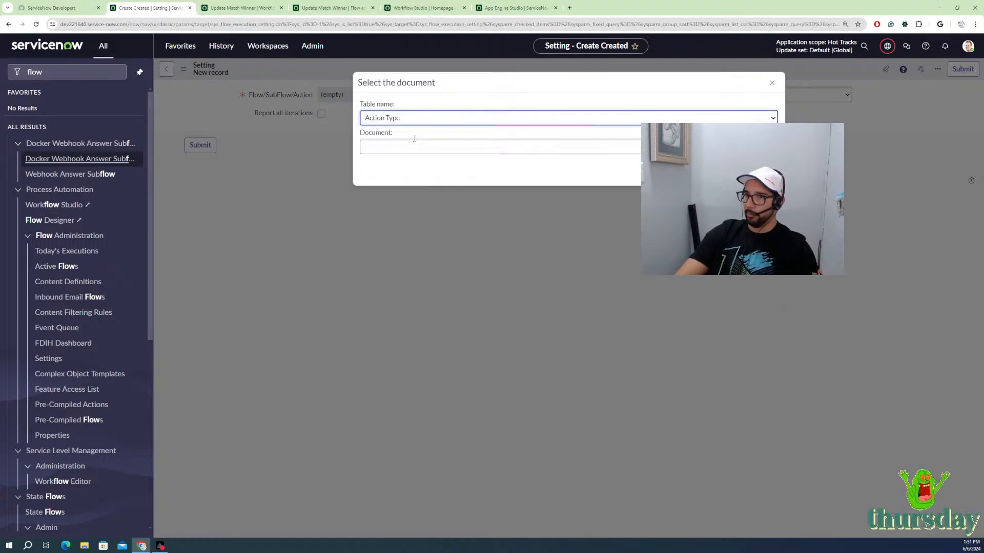
{"action": "left_click", "coordinate": [769, 147]}
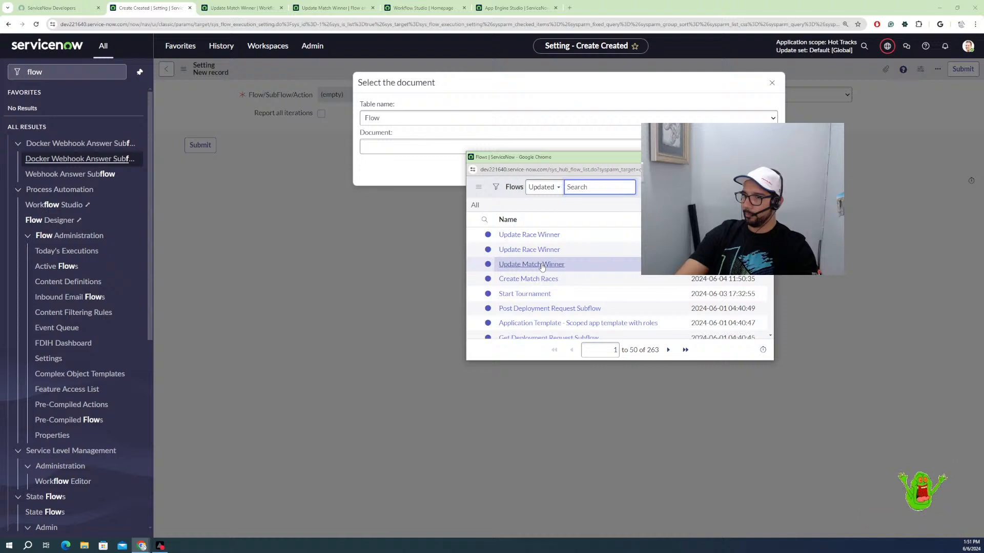
{"action": "left_click", "coordinate": [542, 265]}
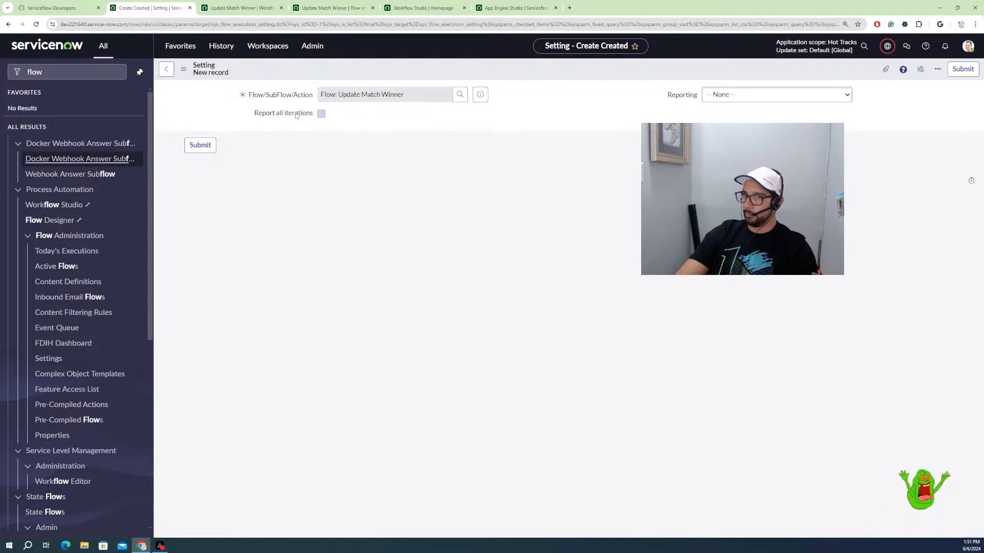
Step: Try to submit the new setting with Reporting set to Trace: All values (for testing and Support only), and leave the form
{"action": "left_click", "coordinate": [746, 96]}
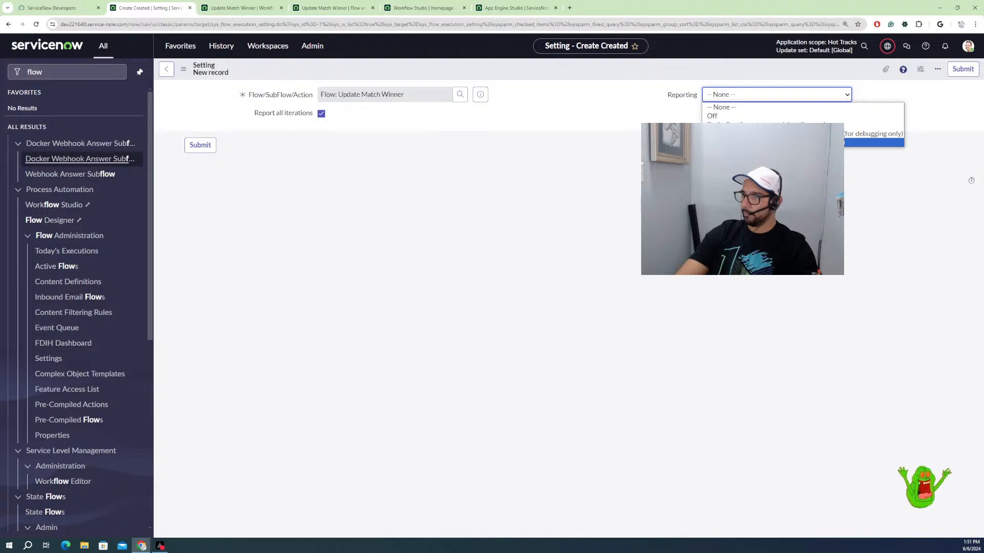
{"action": "left_click", "coordinate": [873, 142]}
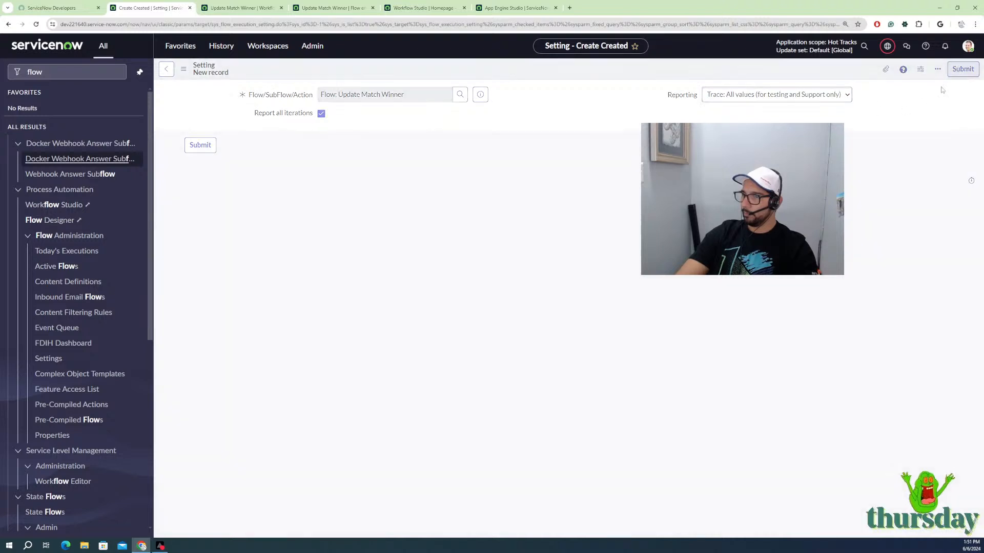
{"action": "left_click", "coordinate": [961, 69]}
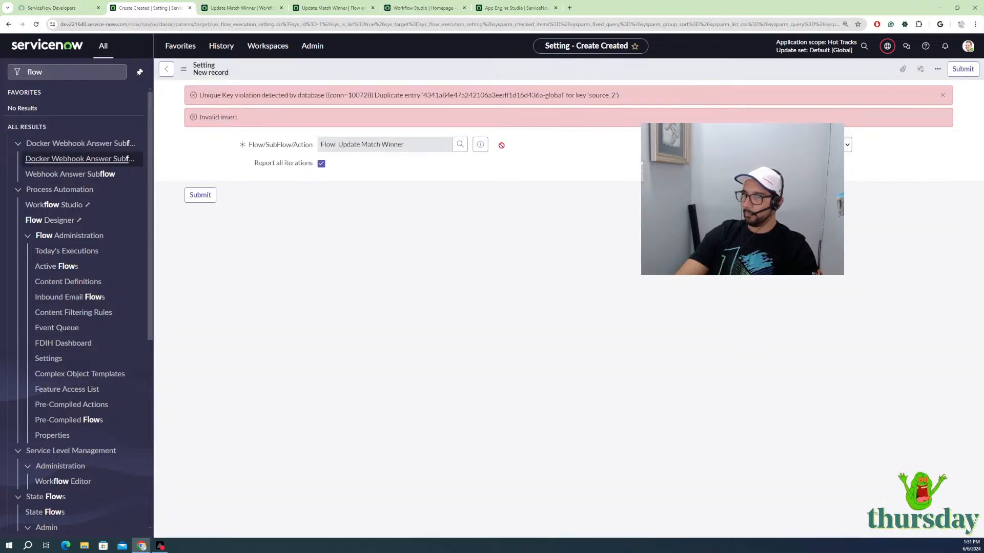
{"action": "left_click", "coordinate": [943, 95]}
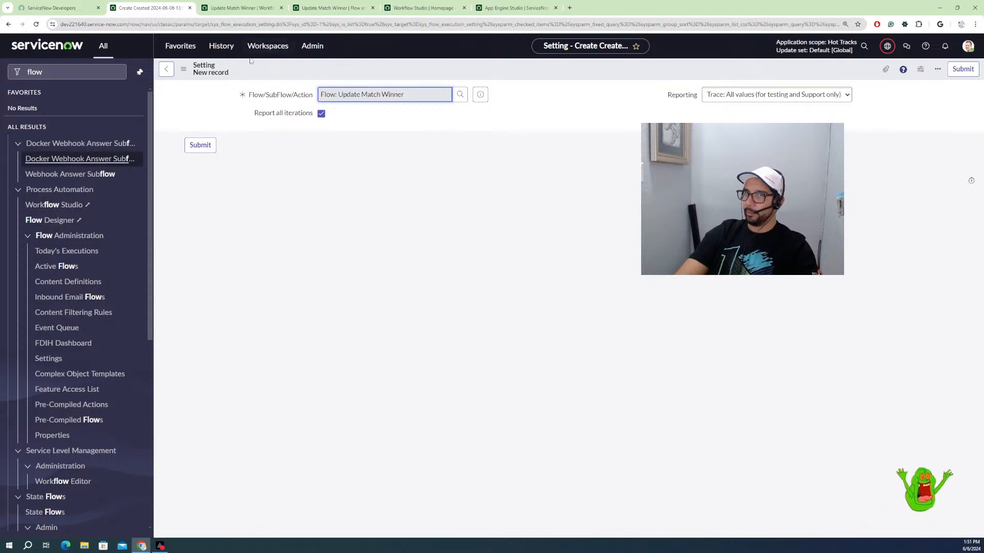
{"action": "left_click", "coordinate": [166, 69]}
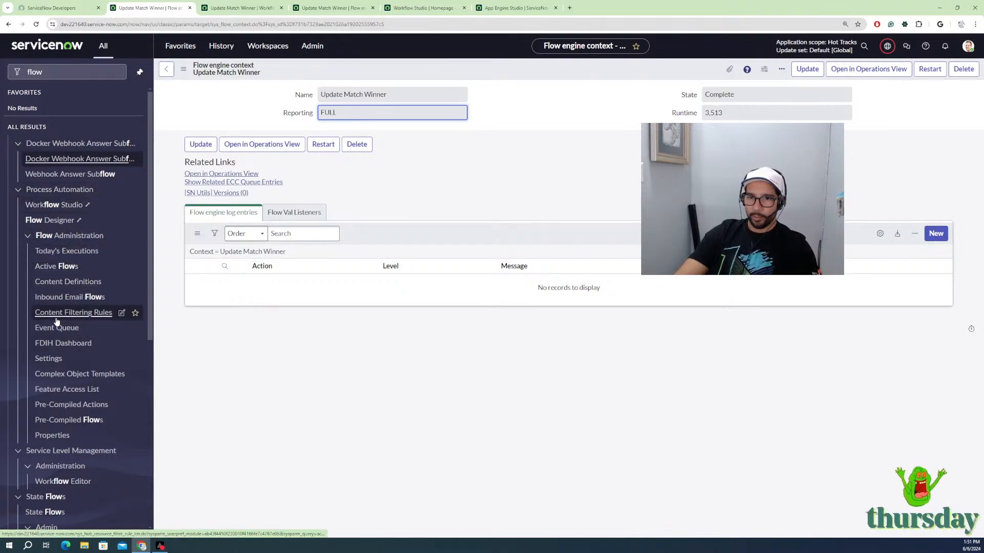
Step: Open the existing reporting setting record of the Update Match Winner flow from the Settings list
{"action": "left_click", "coordinate": [55, 359]}
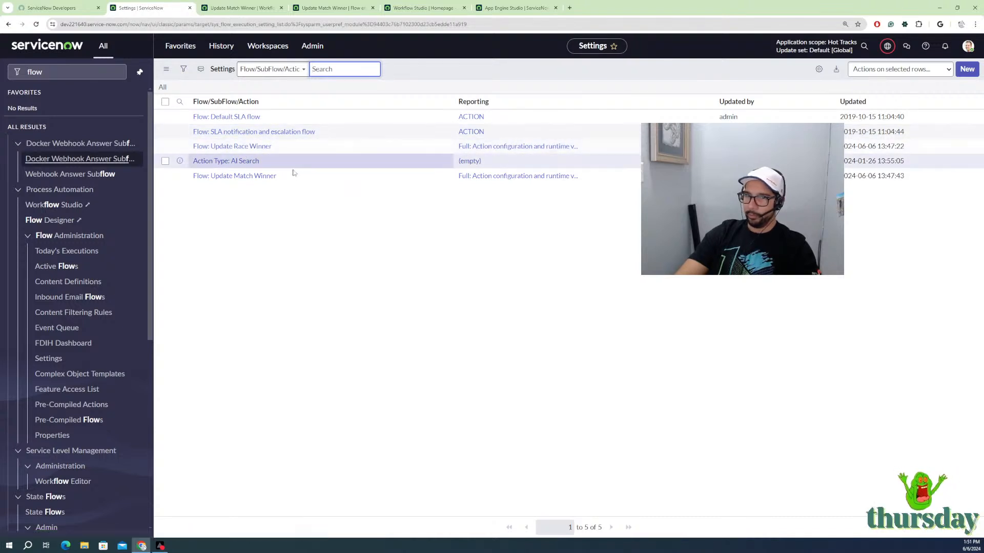
{"action": "left_click", "coordinate": [246, 177]}
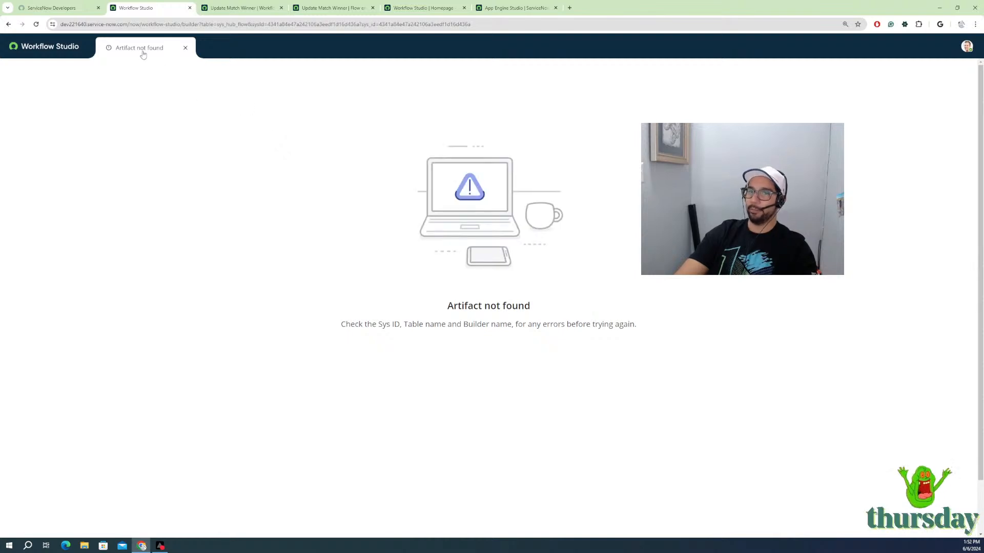
{"action": "left_click", "coordinate": [69, 8]}
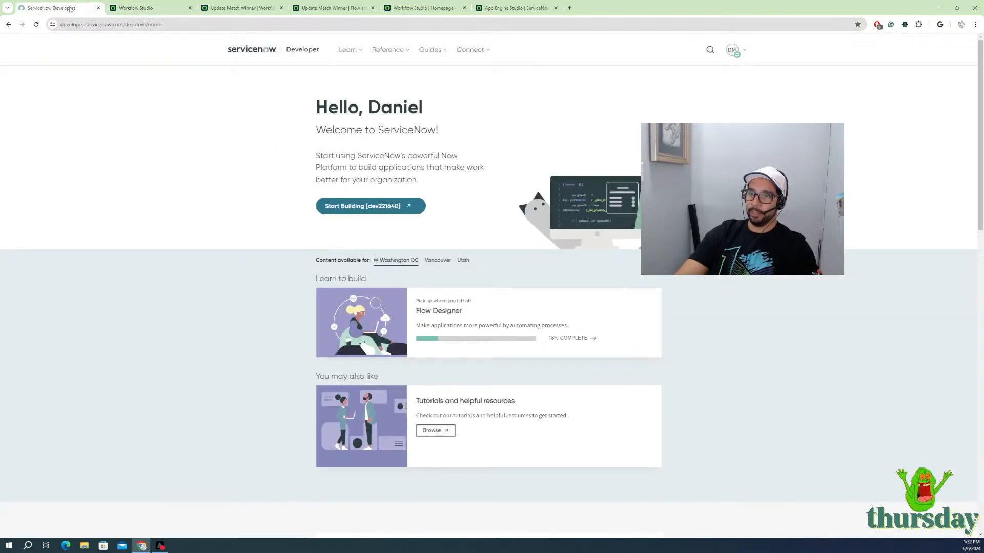
{"action": "left_click", "coordinate": [149, 9]}
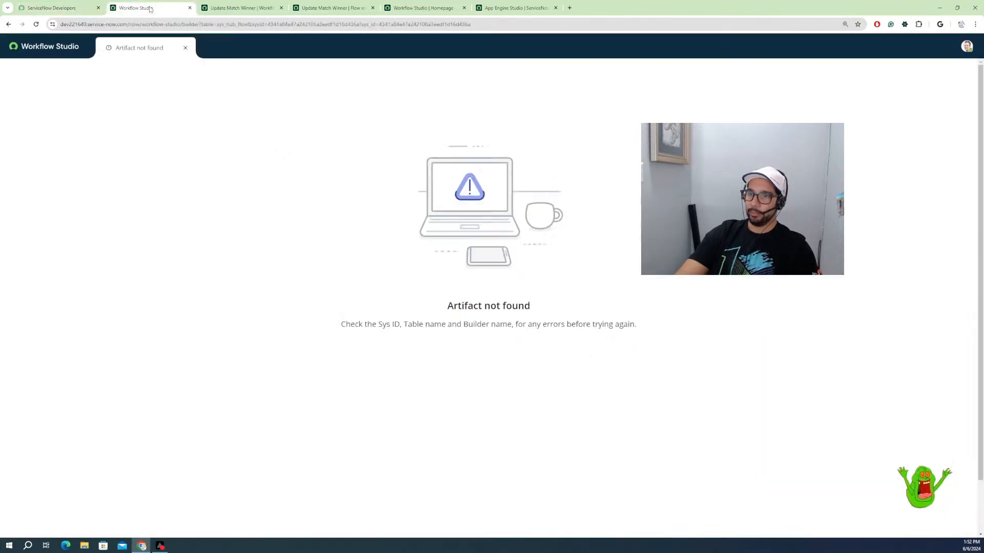
{"action": "left_click", "coordinate": [8, 25]}
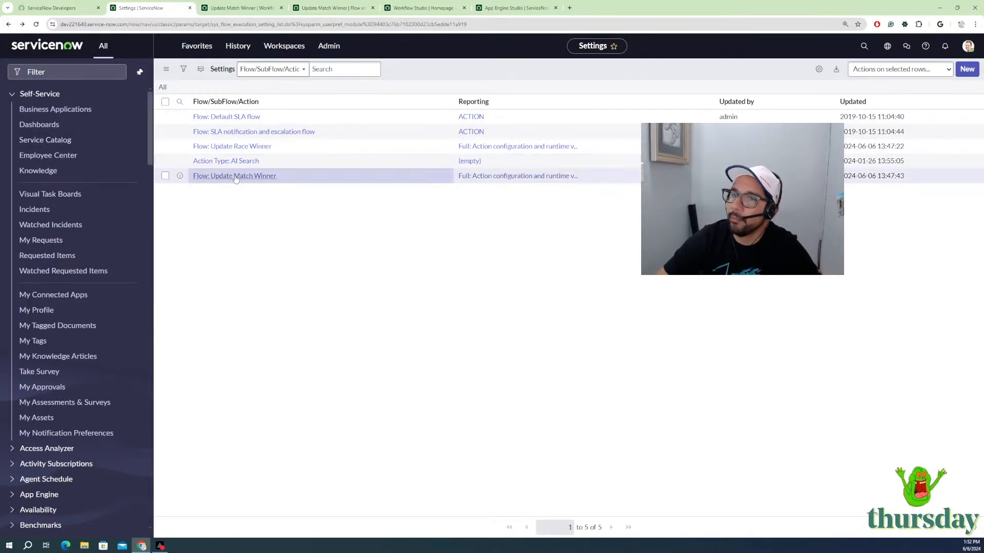
{"action": "left_click", "coordinate": [473, 176]}
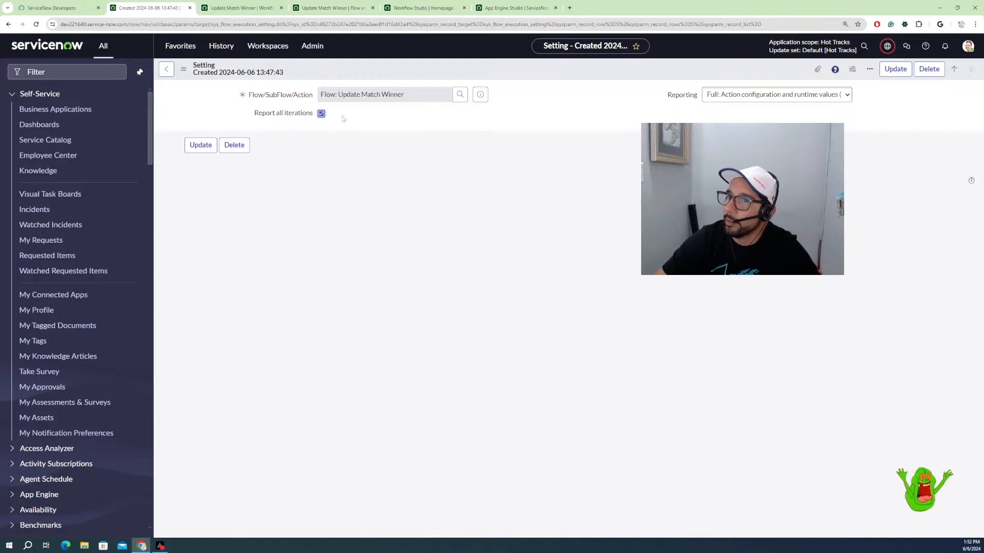
Step: Set the Update Match Winner setting's Reporting to Trace: All values (for testing and Support only) and save the record
{"action": "left_click", "coordinate": [773, 95]}
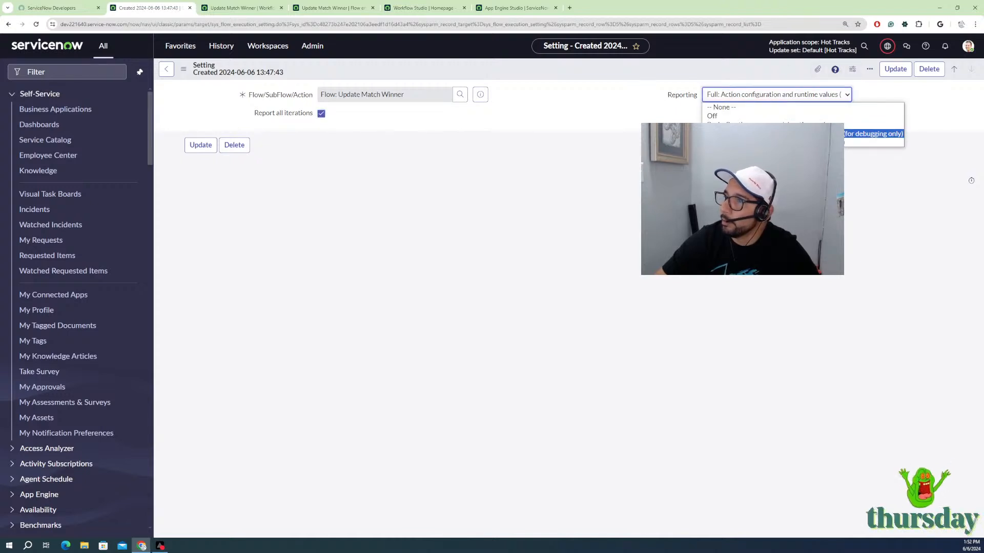
{"action": "left_click", "coordinate": [774, 108]}
{"action": "left_click", "coordinate": [892, 71]}
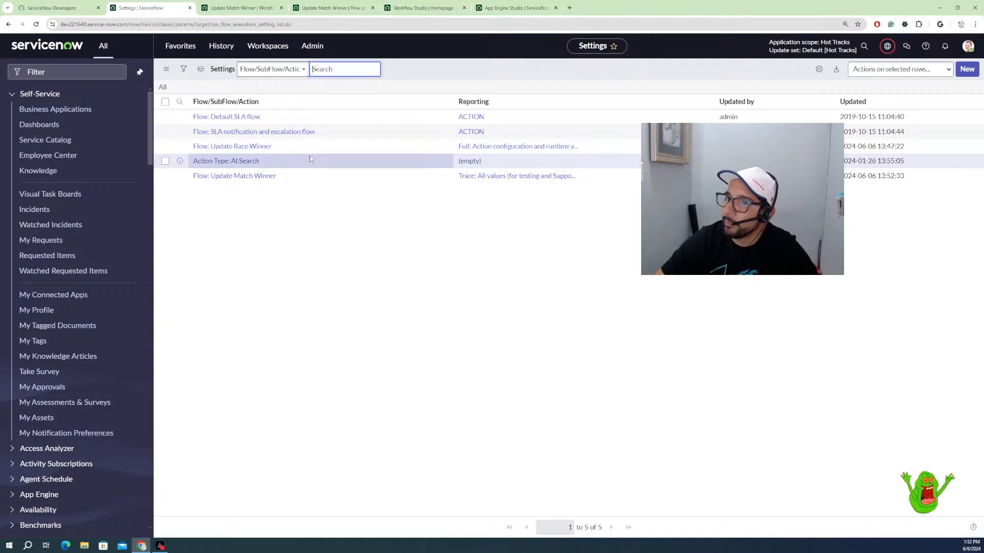
Step: For the Update Race Winner setting, enable Report all iterations, set Reporting to Trace: All values (for testing and Support only), and save
{"action": "left_click", "coordinate": [505, 149]}
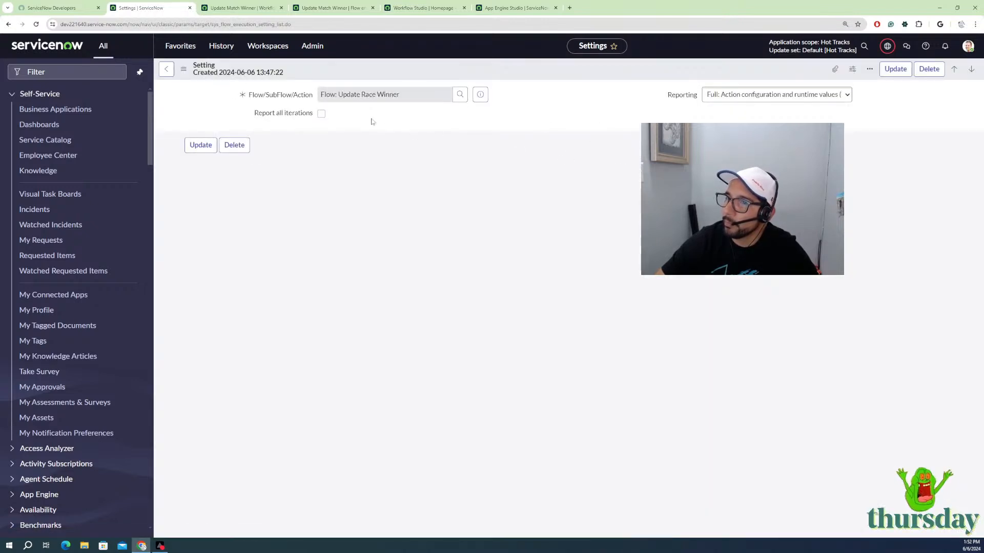
{"action": "left_click", "coordinate": [321, 113]}
{"action": "left_click", "coordinate": [776, 95]}
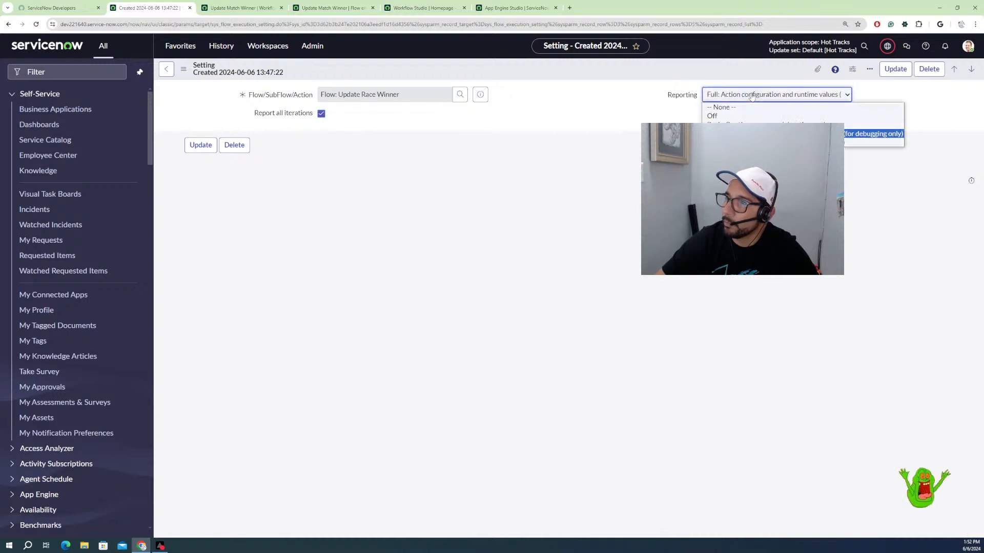
{"action": "left_click", "coordinate": [803, 142]}
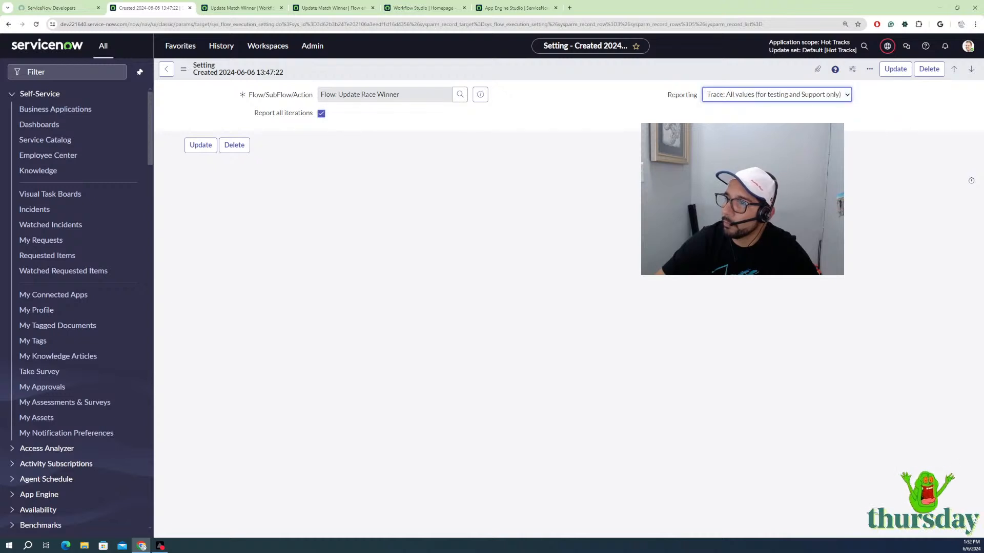
{"action": "left_click", "coordinate": [887, 70]}
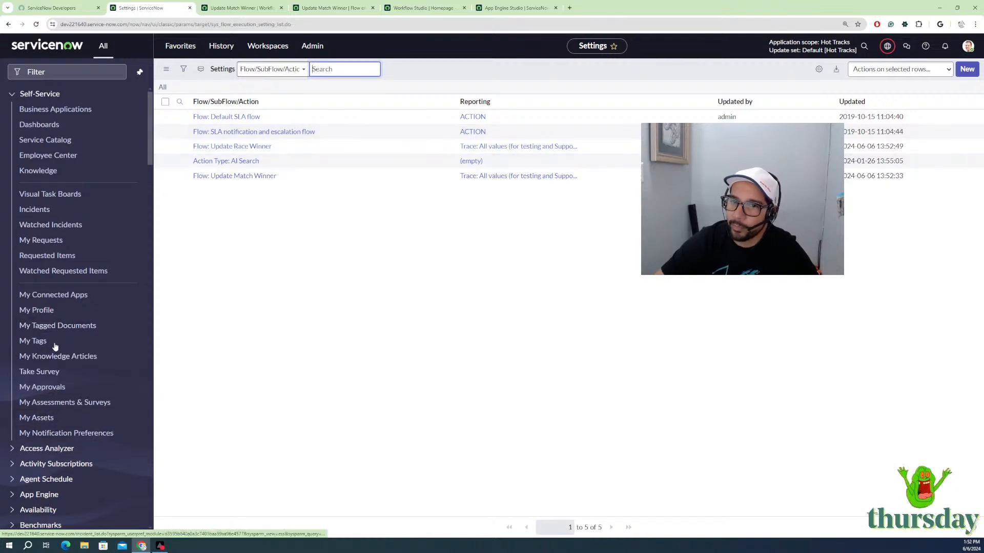
Step: Find the flow administration properties and review the Flow Designer Properties, including the level of reporting data generated by the engine
{"action": "left_click", "coordinate": [77, 72]}
{"action": "type", "text": "fl"}
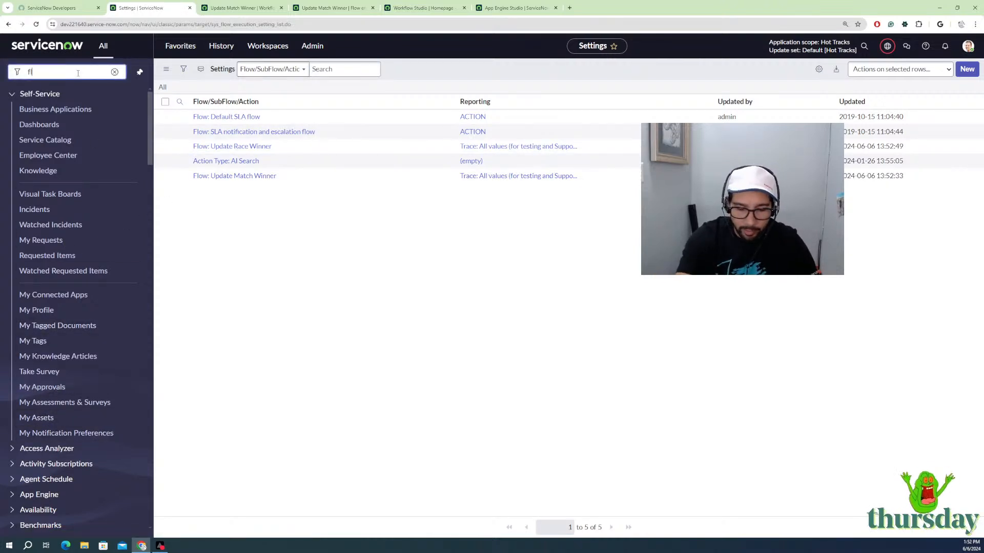
{"action": "type", "text": "ow"}
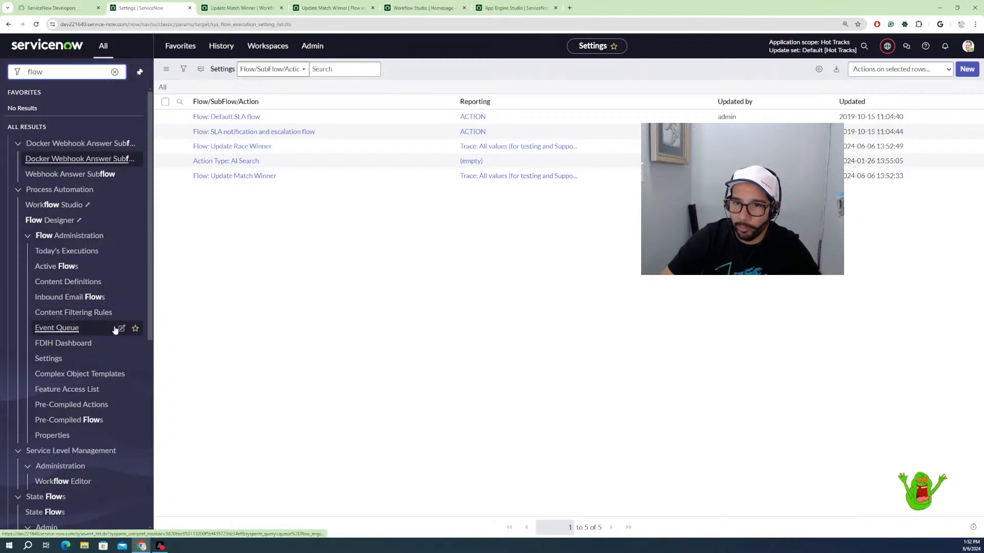
{"action": "left_click", "coordinate": [51, 435]}
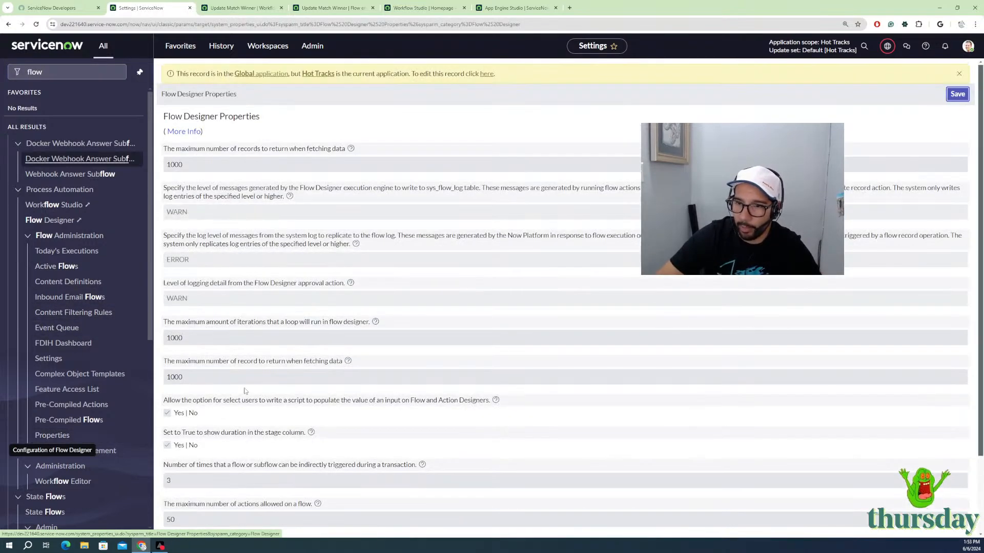
{"action": "scroll", "coordinate": [244, 391], "scroll_direction": "down", "scroll_amount": 3}
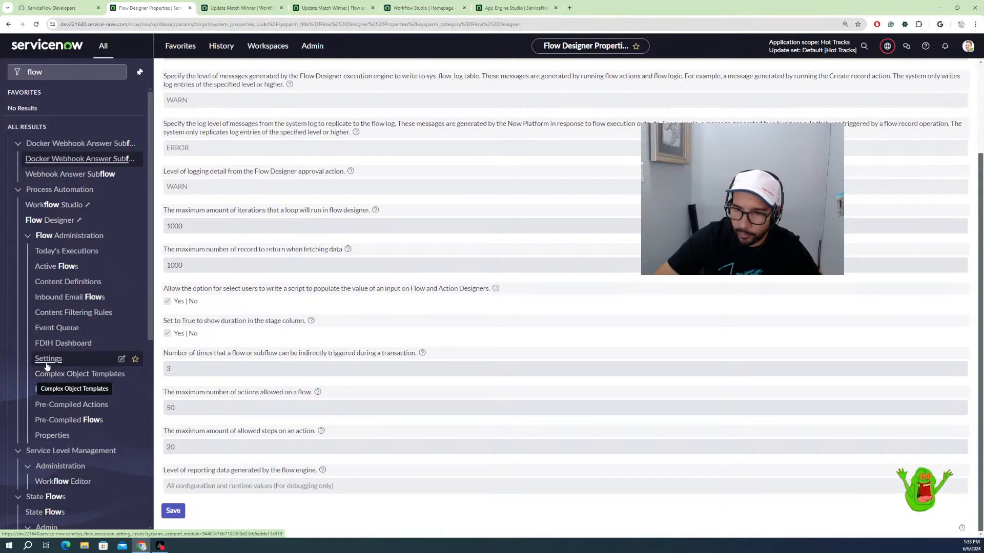
Step: Inspect today's latest Update Match Winner execution, and return to that flow in Workflow Studio with its old execution closed
{"action": "left_click", "coordinate": [72, 254]}
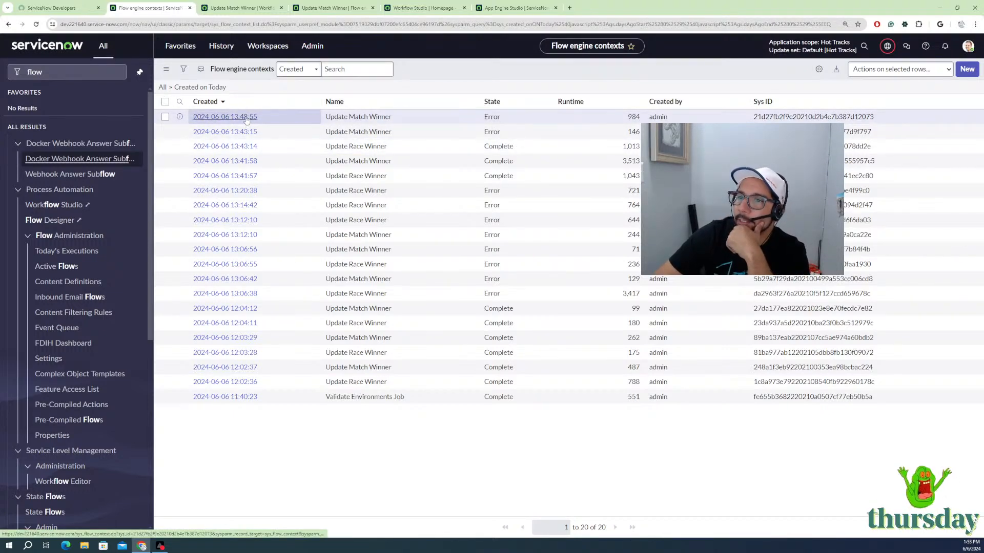
{"action": "left_click", "coordinate": [244, 116]}
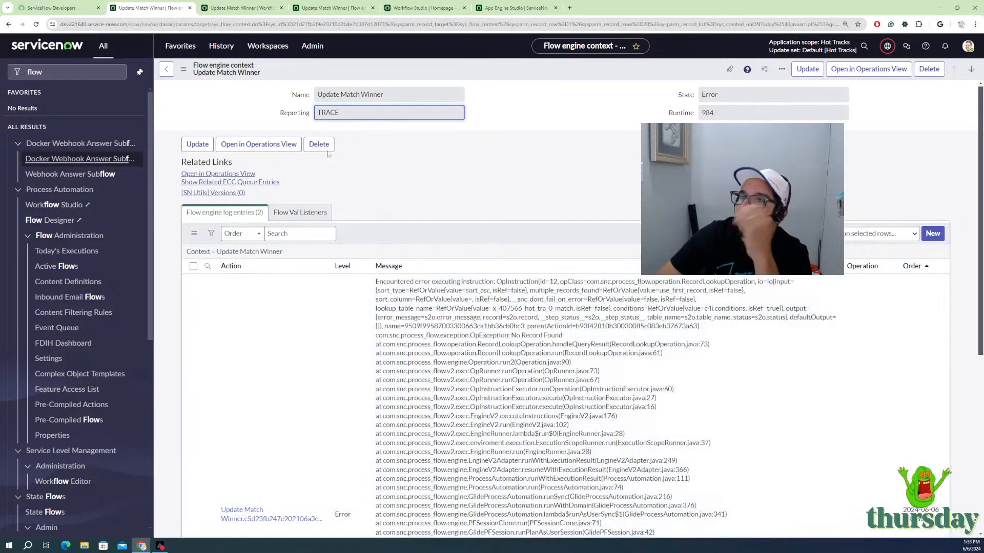
{"action": "left_click", "coordinate": [236, 8]}
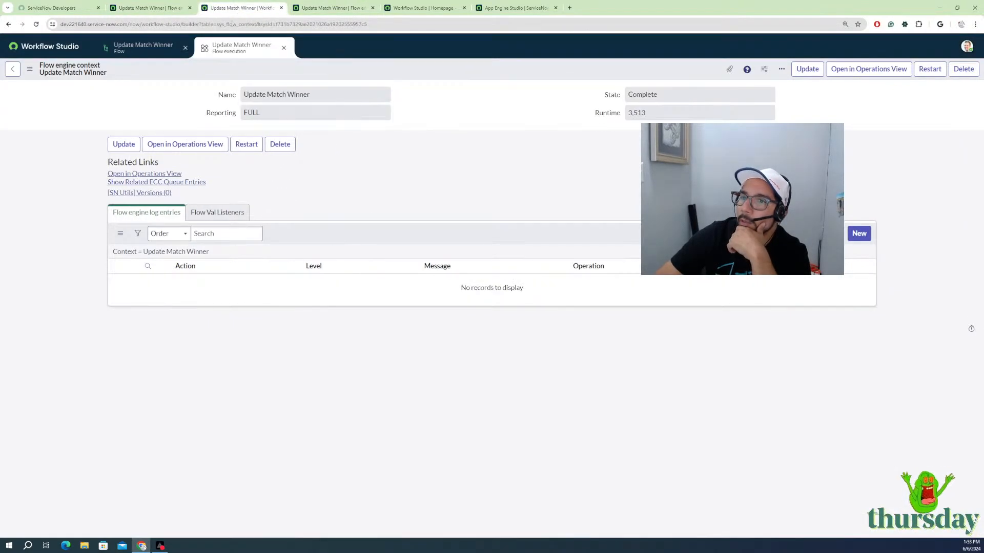
{"action": "left_click", "coordinate": [284, 48]}
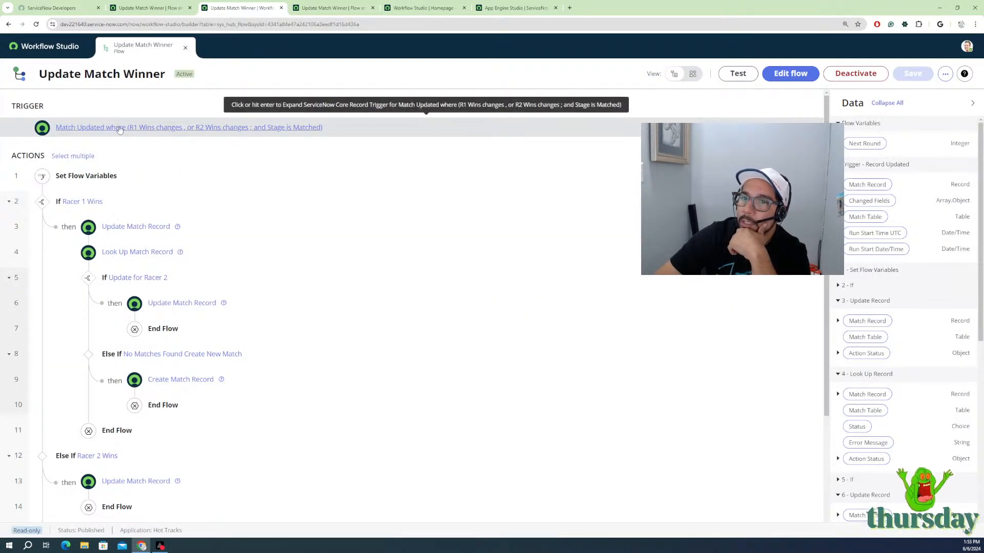
Step: Examine the trigger and the Set Flow Variables step of the Update Match Winner flow, and put the flow into edit mode
{"action": "left_click", "coordinate": [135, 128]}
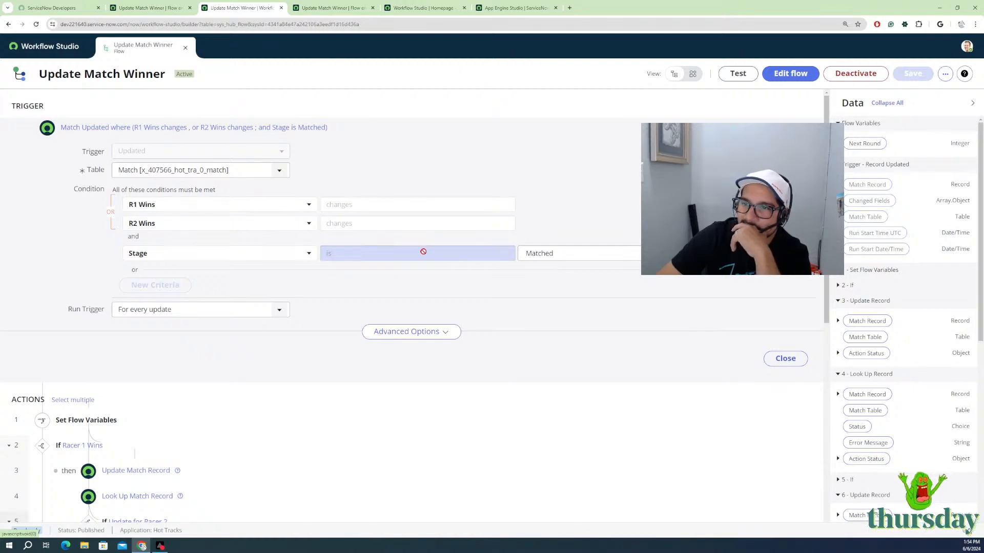
{"action": "left_click", "coordinate": [102, 419]}
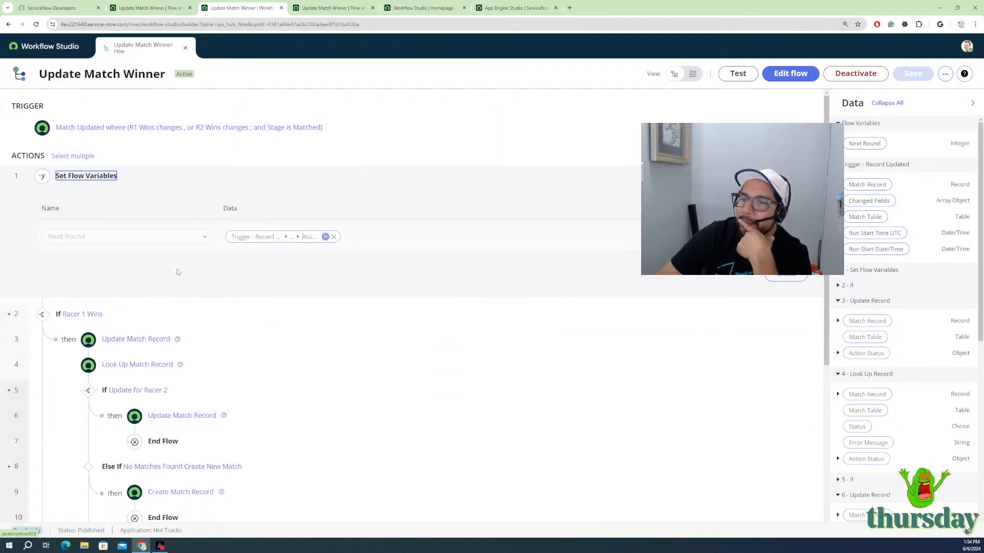
{"action": "left_click", "coordinate": [791, 73]}
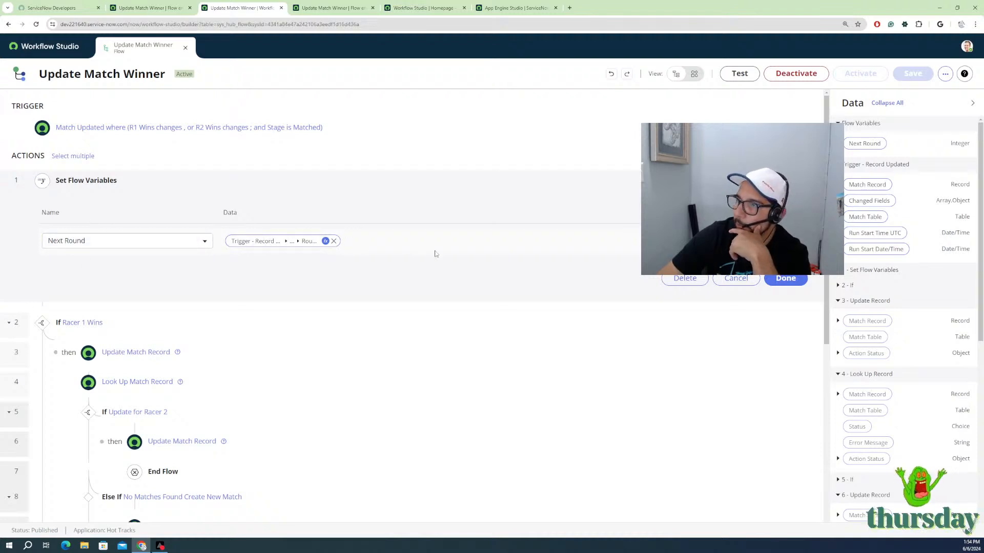
Step: Examine the Racer 1 Wins condition and the Update Match Record and Look Up Match Record actions under it
{"action": "left_click", "coordinate": [100, 327]}
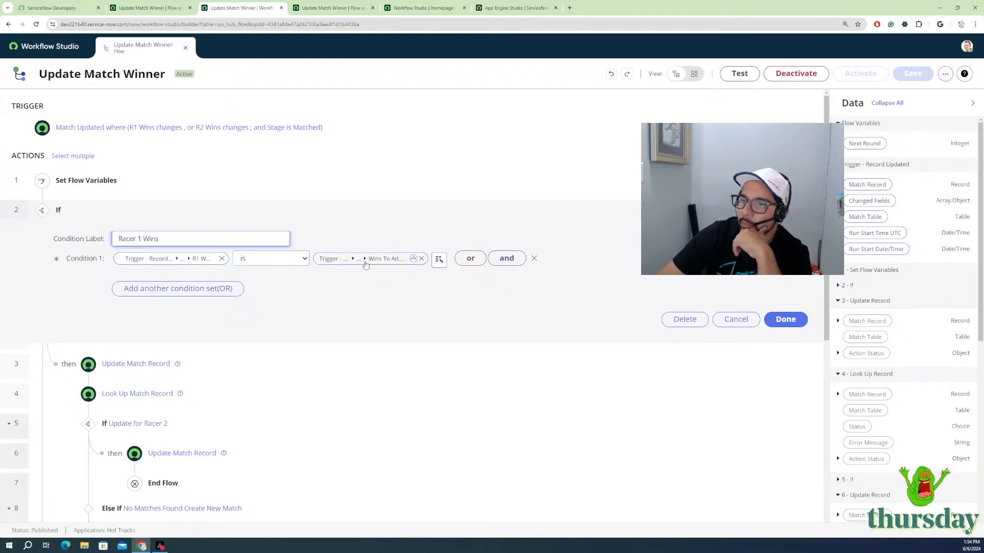
{"action": "left_click", "coordinate": [134, 364]}
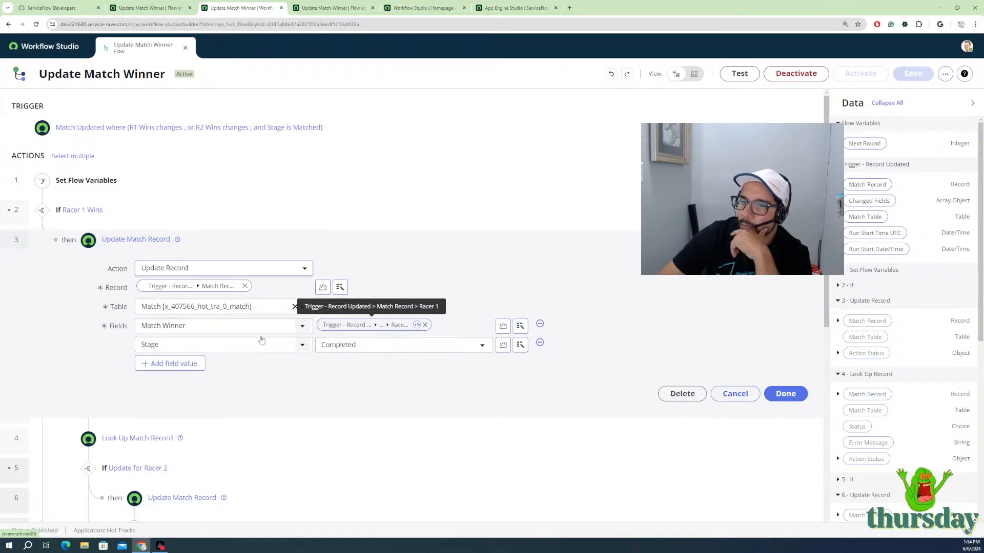
{"action": "left_click", "coordinate": [144, 438]}
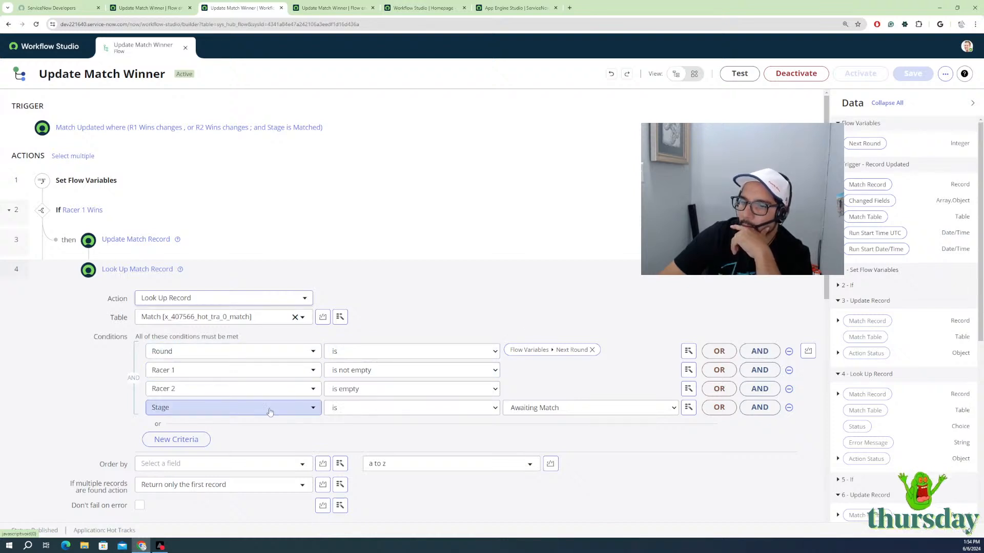
{"action": "scroll", "coordinate": [267, 405], "scroll_direction": "down", "scroll_amount": 3}
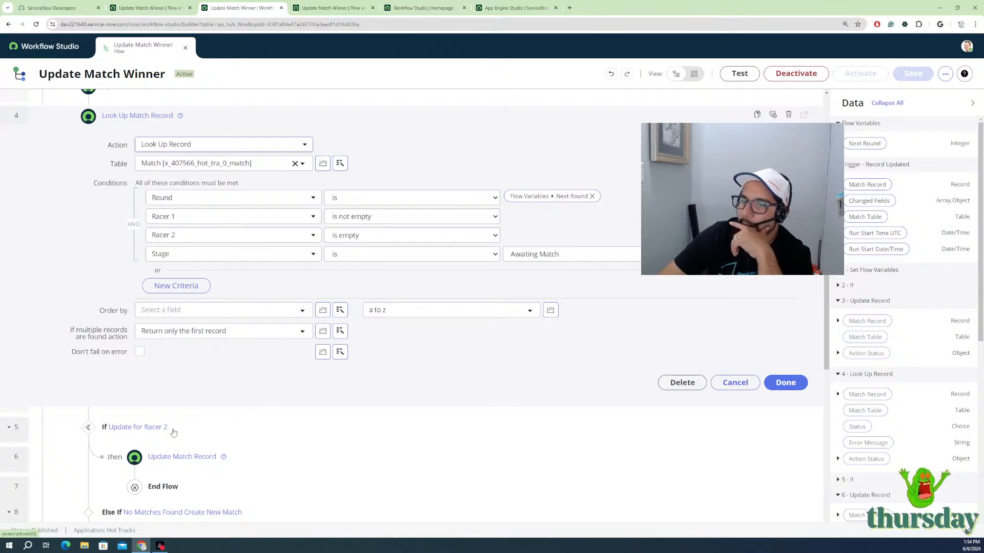
Step: Examine the Update for Racer 2 and No Matches Found Create New Match branches together with their match record actions
{"action": "left_click", "coordinate": [138, 429]}
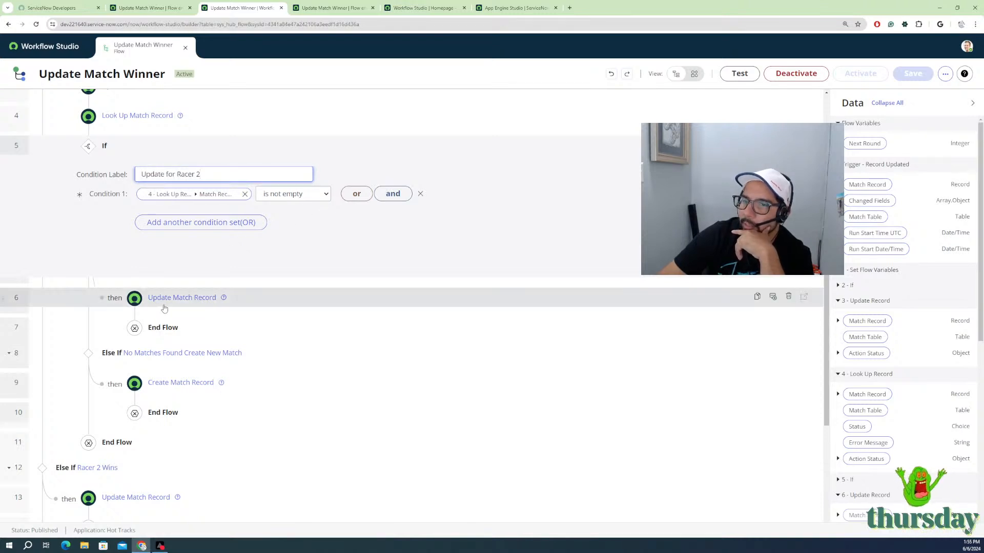
{"action": "left_click", "coordinate": [183, 298]}
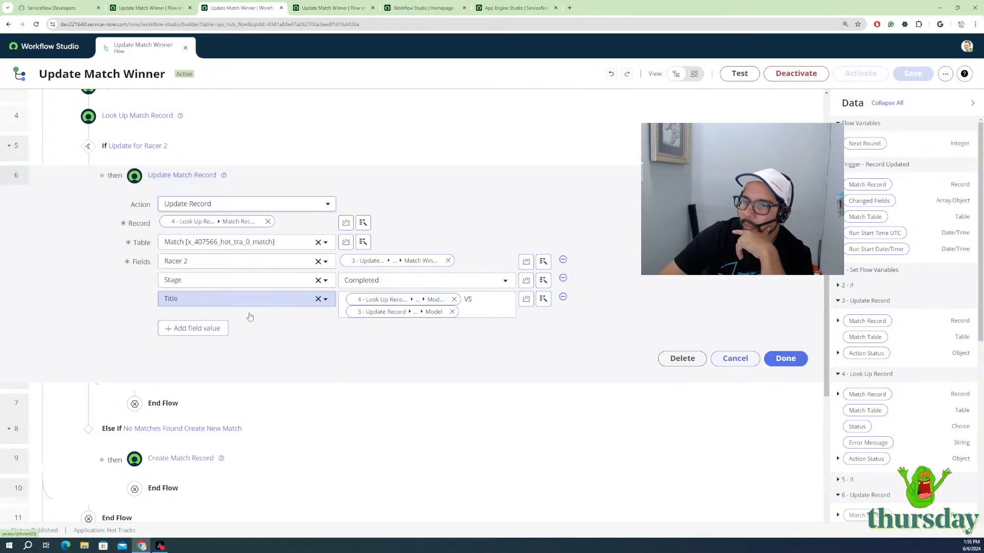
{"action": "scroll", "coordinate": [269, 352], "scroll_direction": "down", "scroll_amount": 1}
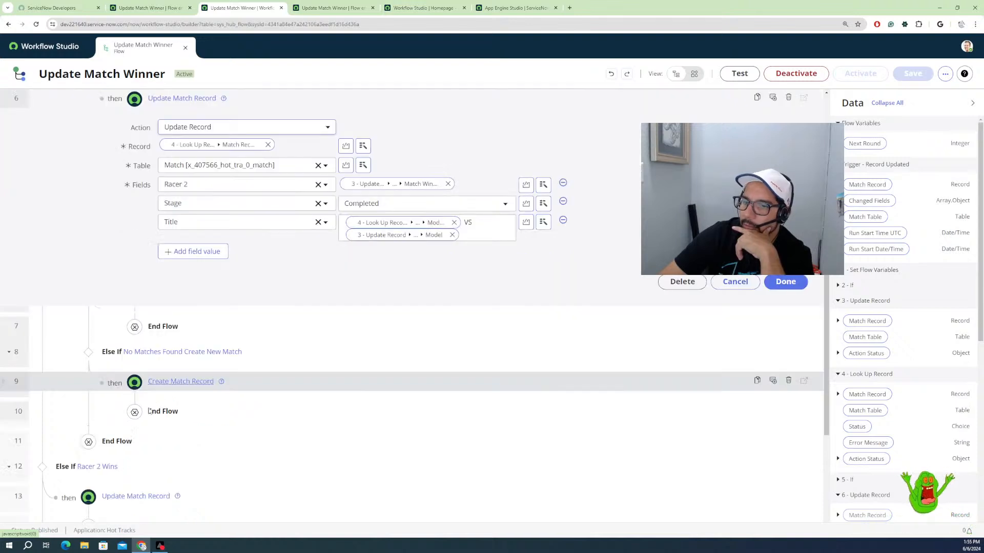
{"action": "left_click", "coordinate": [167, 352]}
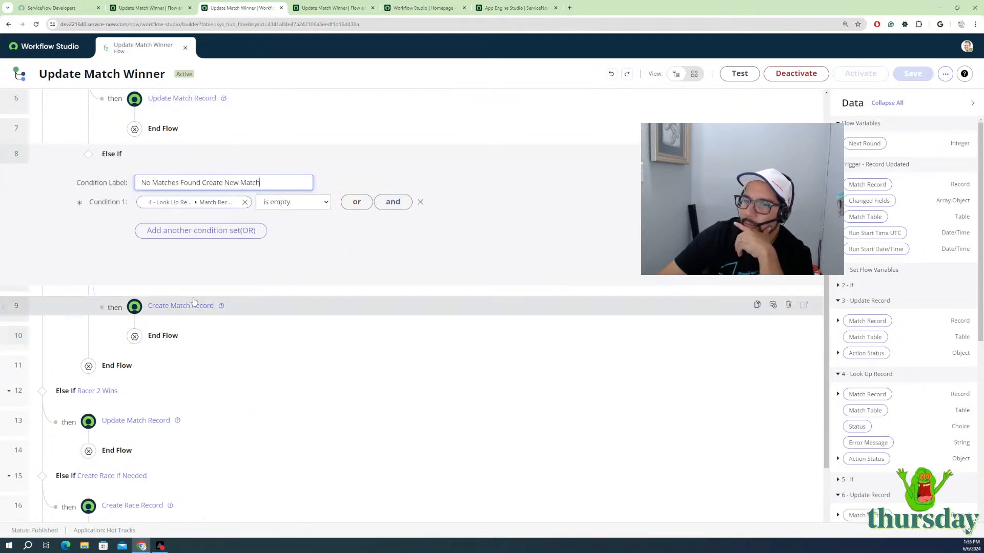
{"action": "left_click", "coordinate": [180, 307]}
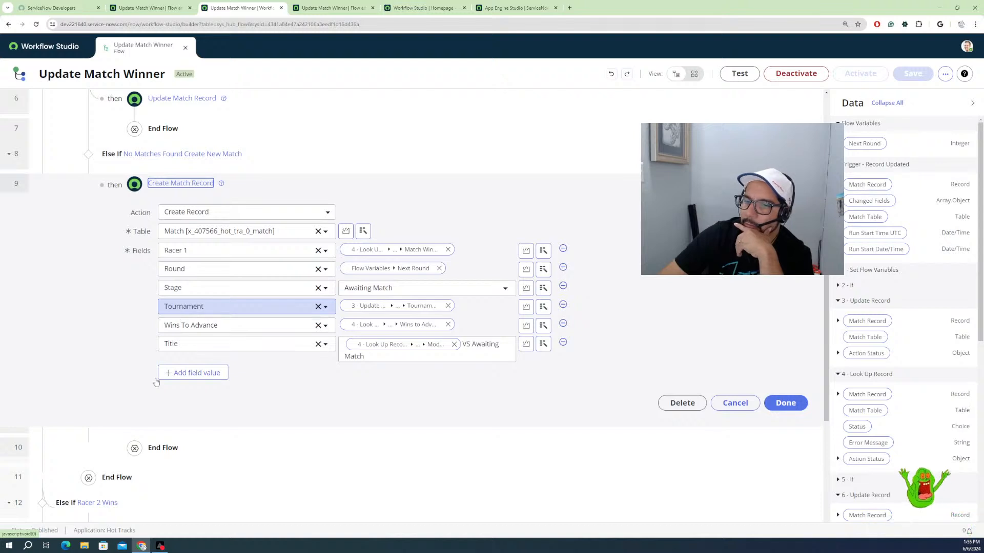
Step: Examine the field values of the Update Match Record action in the Racer 2 Wins branch
{"action": "scroll", "coordinate": [103, 421], "scroll_direction": "down", "scroll_amount": 4}
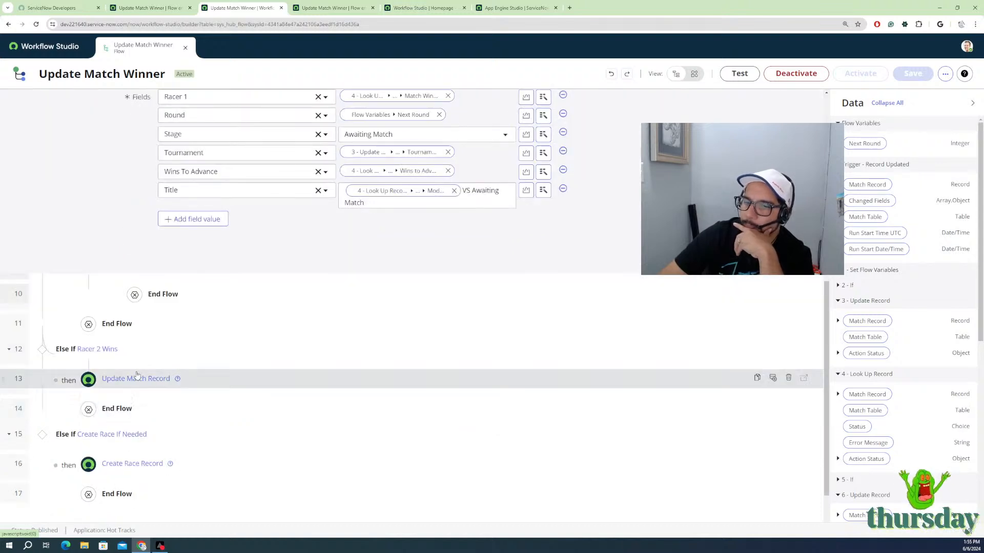
{"action": "left_click", "coordinate": [138, 315]}
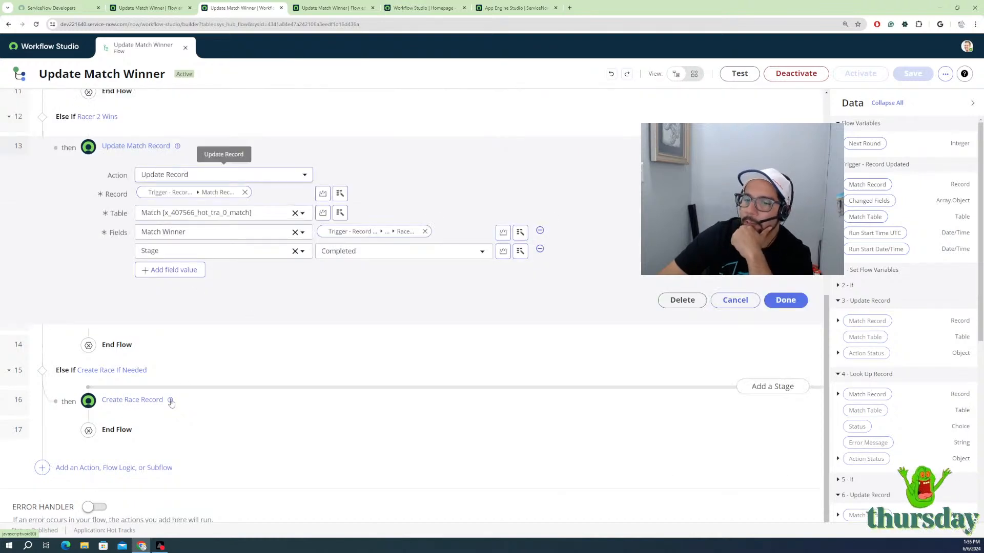
{"action": "scroll", "coordinate": [138, 415], "scroll_direction": "up", "scroll_amount": 1}
{"action": "scroll", "coordinate": [160, 281], "scroll_direction": "up", "scroll_amount": 3}
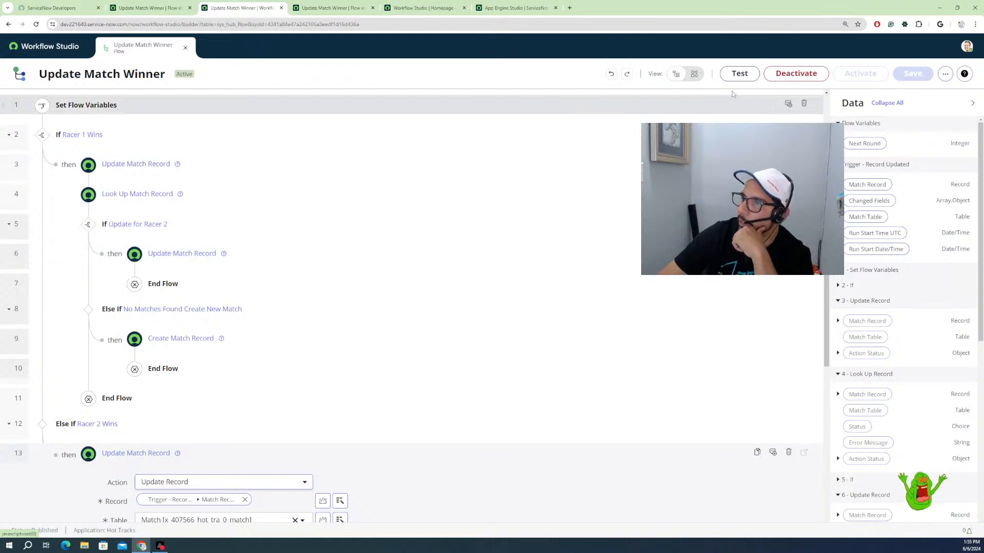
Step: Test the flow with the match record R1M2 Honda Civic VS Ferrari F50, check the execution details, and return to the flow
{"action": "left_click", "coordinate": [739, 73]}
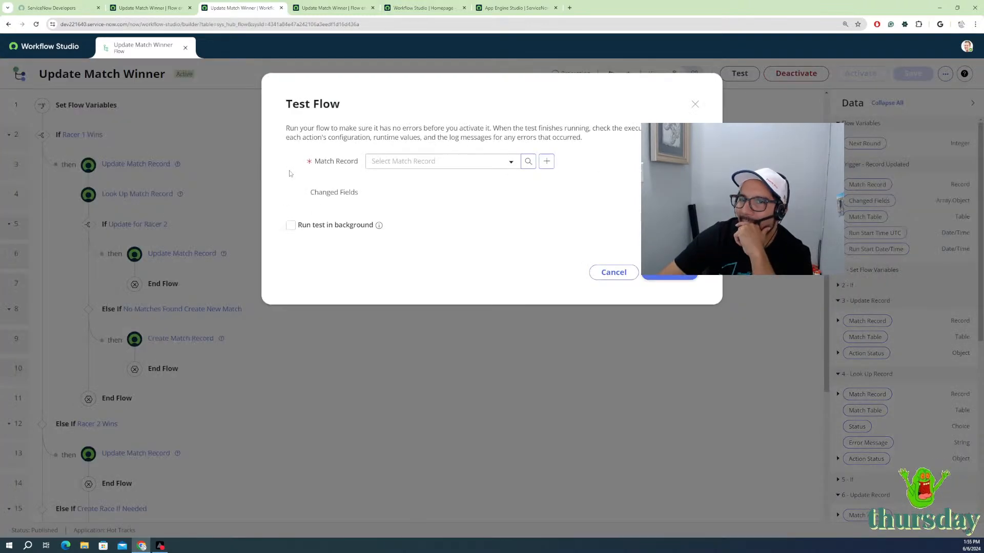
{"action": "left_click", "coordinate": [444, 161]}
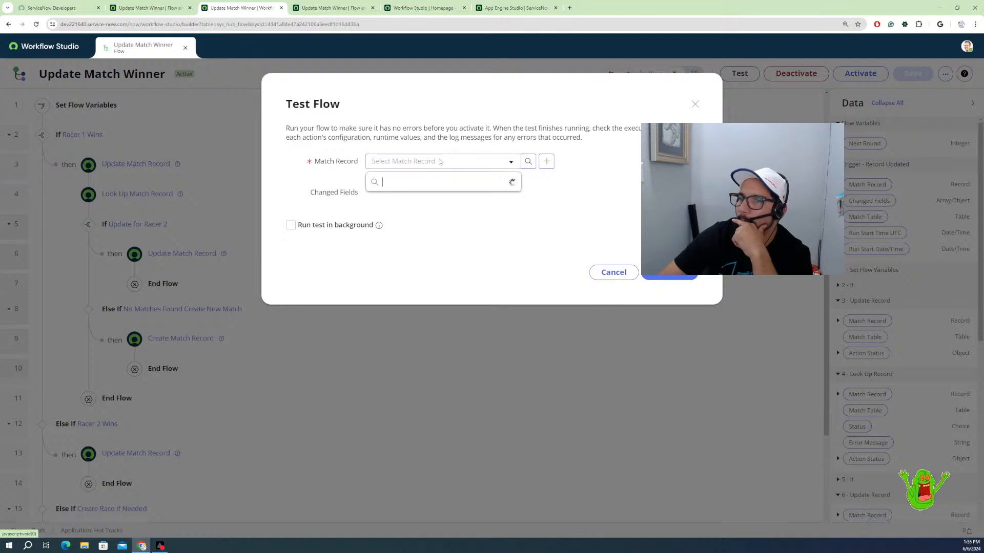
{"action": "left_click", "coordinate": [403, 214]}
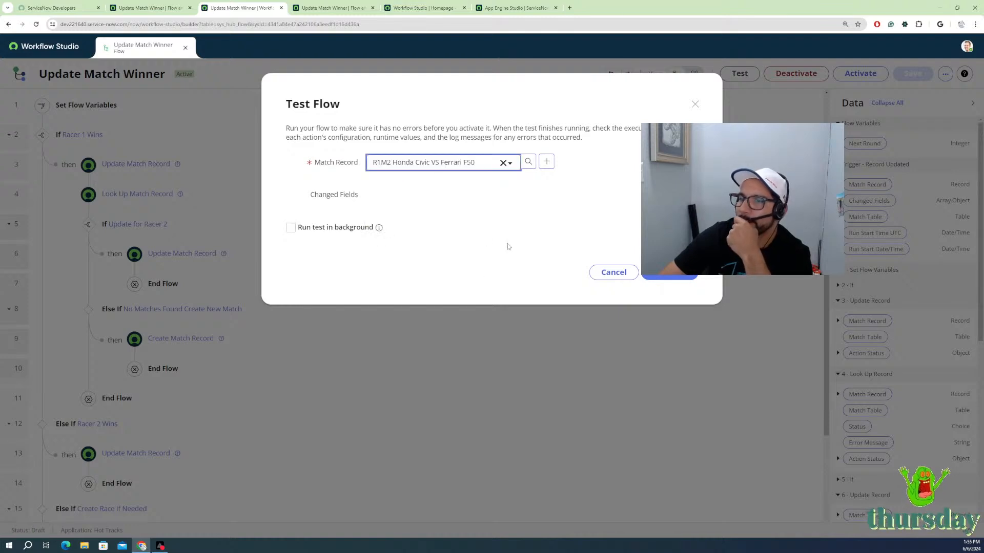
{"action": "left_click", "coordinate": [669, 272]}
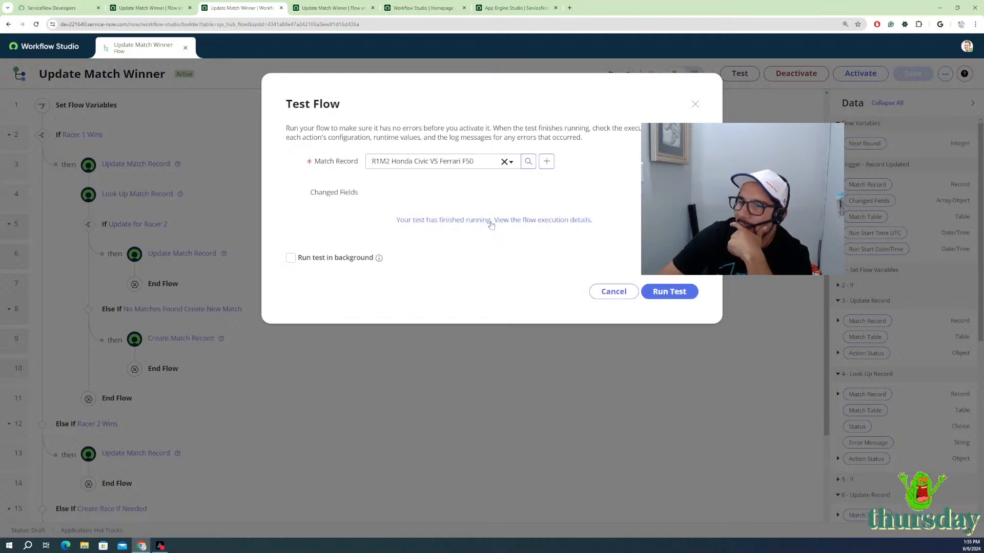
{"action": "left_click", "coordinate": [491, 225]}
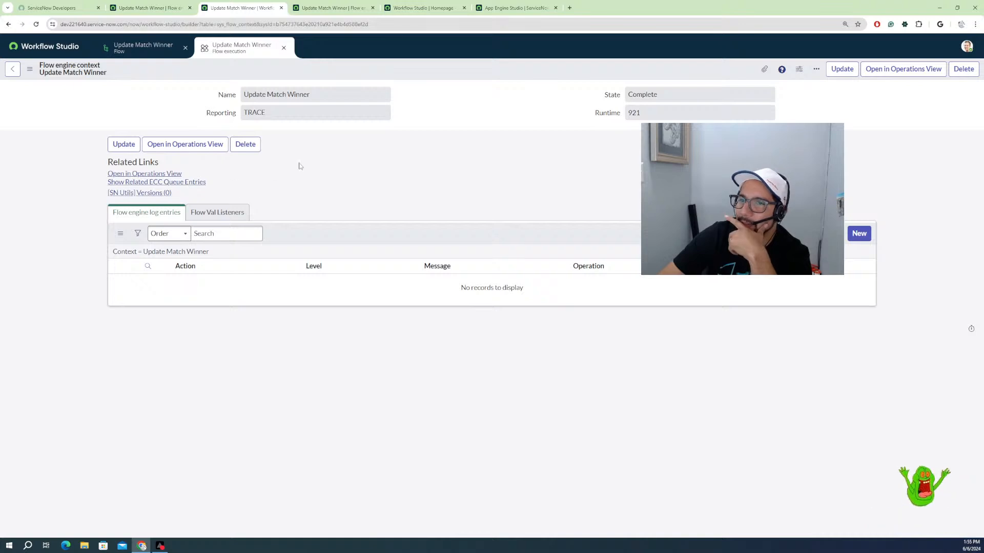
{"action": "left_click", "coordinate": [158, 51]}
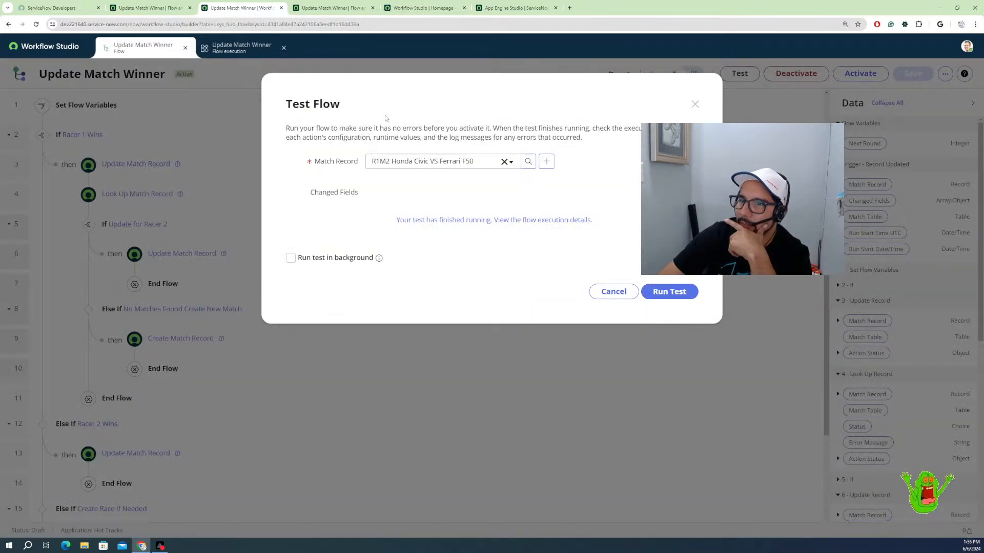
Step: Test the flow with the match record R1M1 Lotus VS Toyota Supra and open its execution details
{"action": "left_click", "coordinate": [502, 163]}
{"action": "left_click", "coordinate": [447, 162]}
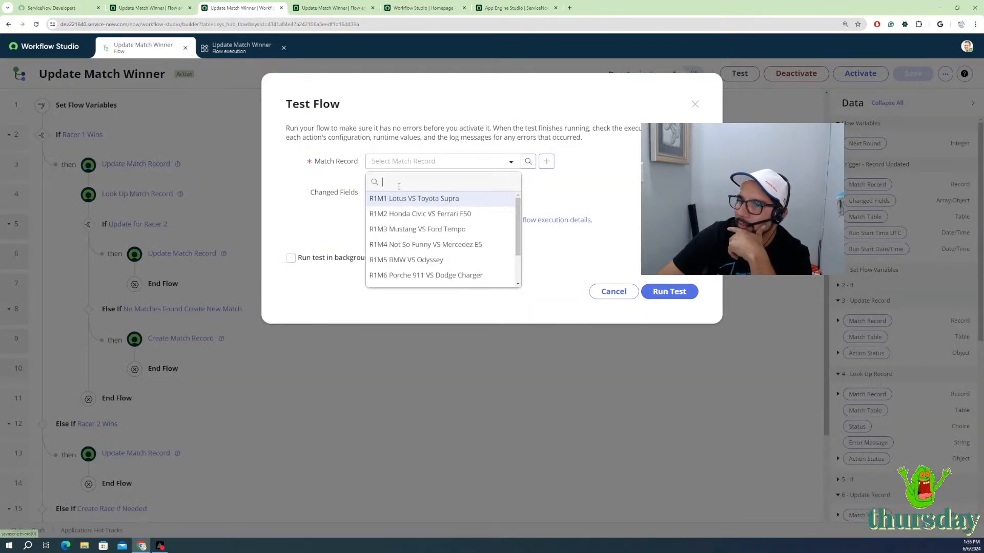
{"action": "left_click", "coordinate": [405, 198]}
{"action": "left_click", "coordinate": [655, 292]}
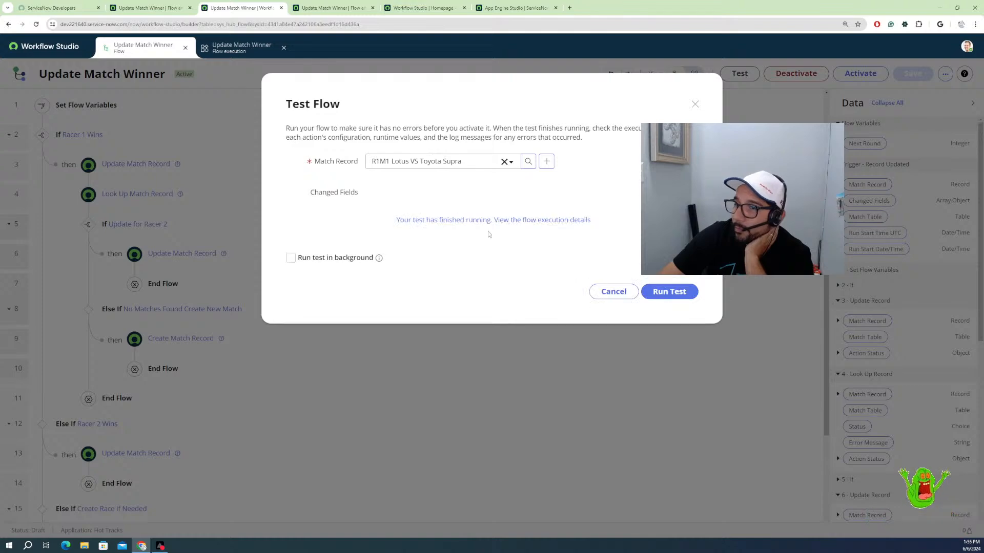
{"action": "left_click", "coordinate": [486, 224]}
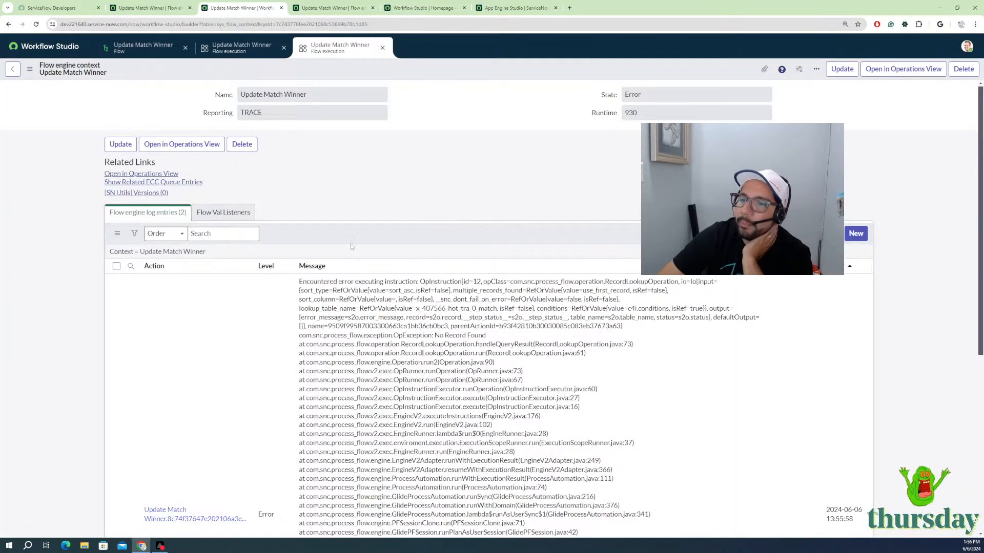
Step: Open the error entry in the flow engine log and read its full message
{"action": "scroll", "coordinate": [215, 401], "scroll_direction": "down", "scroll_amount": 2}
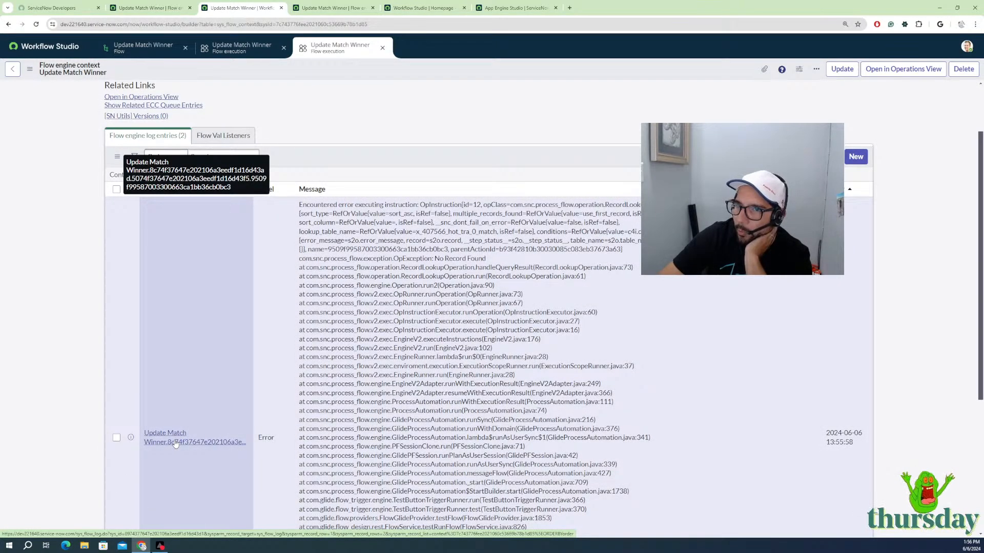
{"action": "scroll", "coordinate": [177, 444], "scroll_direction": "down", "scroll_amount": 2}
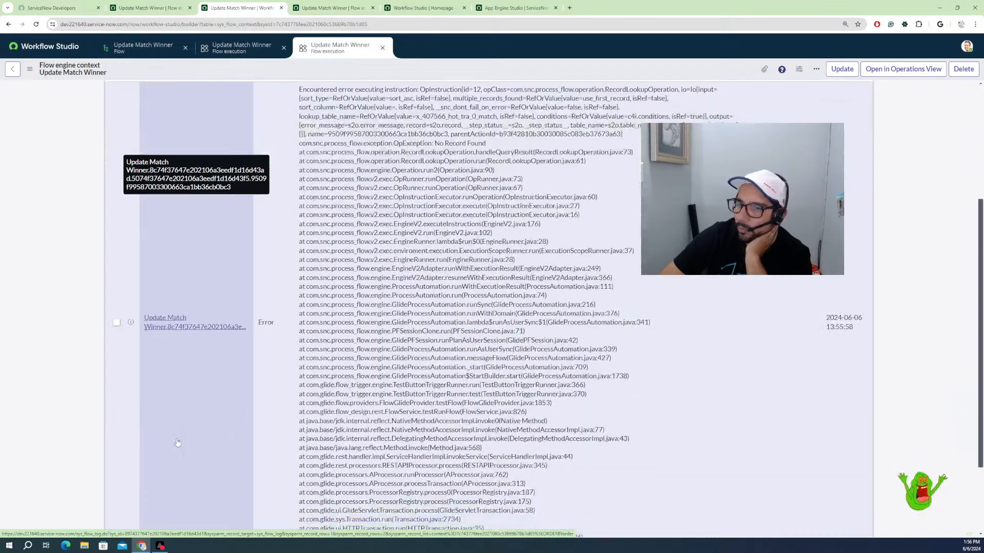
{"action": "left_click", "coordinate": [184, 325]}
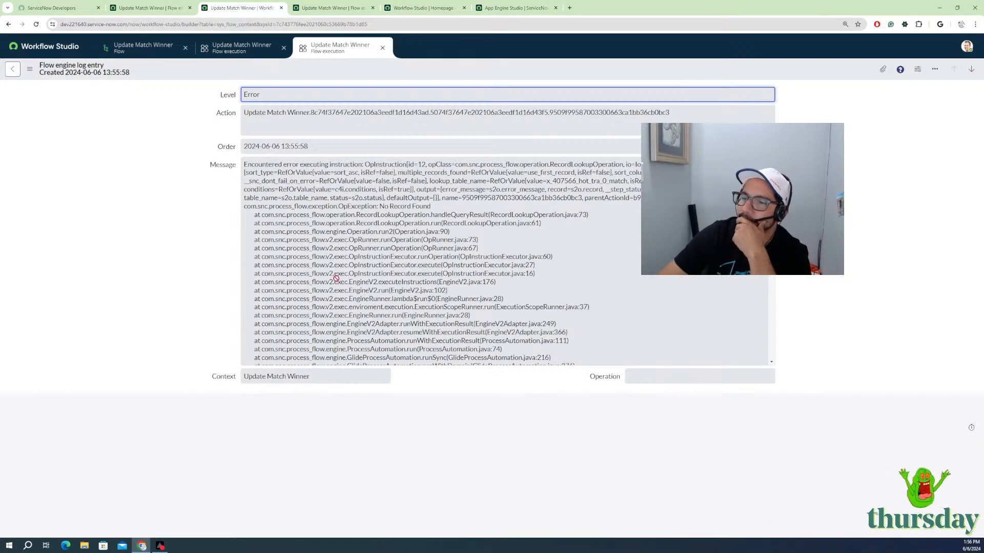
{"action": "scroll", "coordinate": [430, 291], "scroll_direction": "down", "scroll_amount": 2}
{"action": "scroll", "coordinate": [430, 290], "scroll_direction": "down", "scroll_amount": 3}
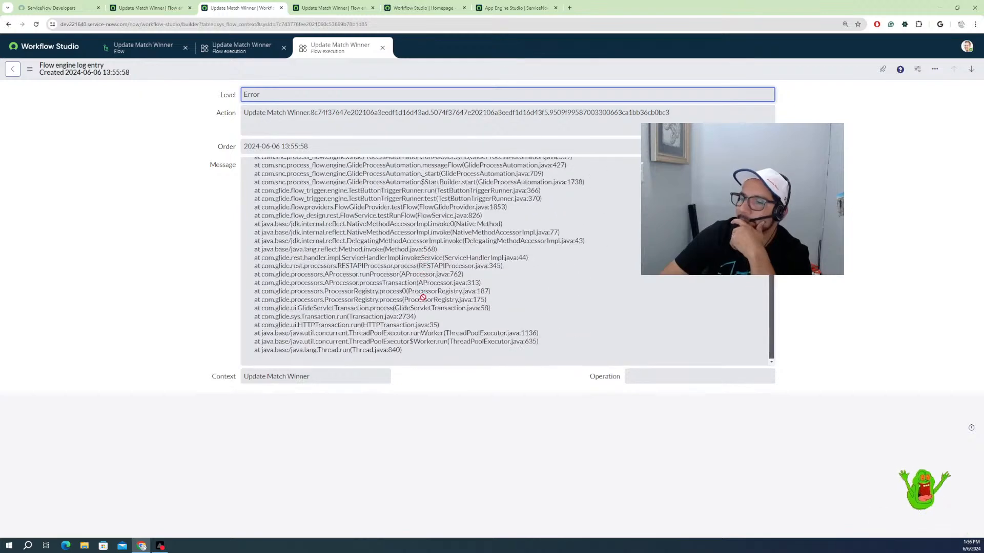
{"action": "scroll", "coordinate": [328, 256], "scroll_direction": "up", "scroll_amount": 6}
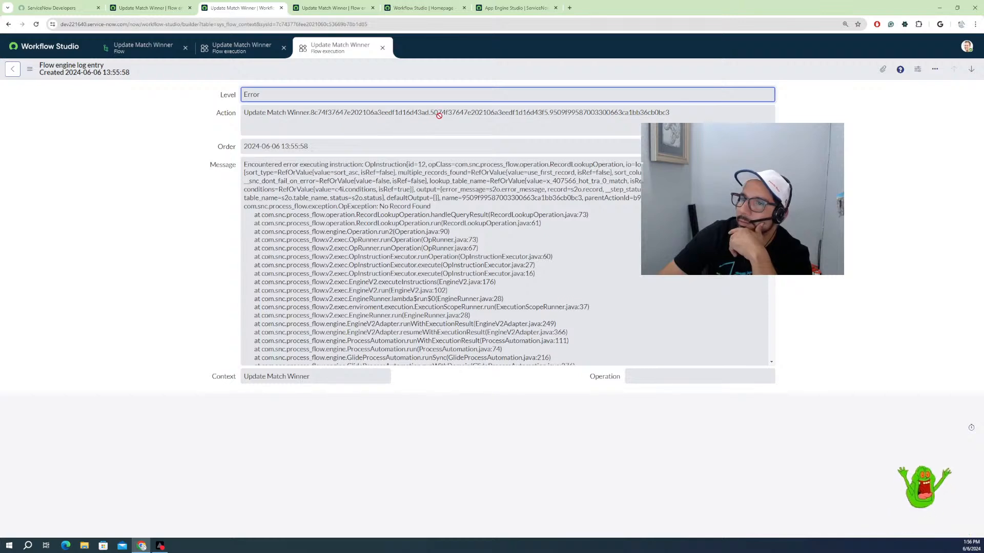
Step: Close the flow test and compare the flow's trigger and actions with the error message in the log entry
{"action": "left_click", "coordinate": [136, 48]}
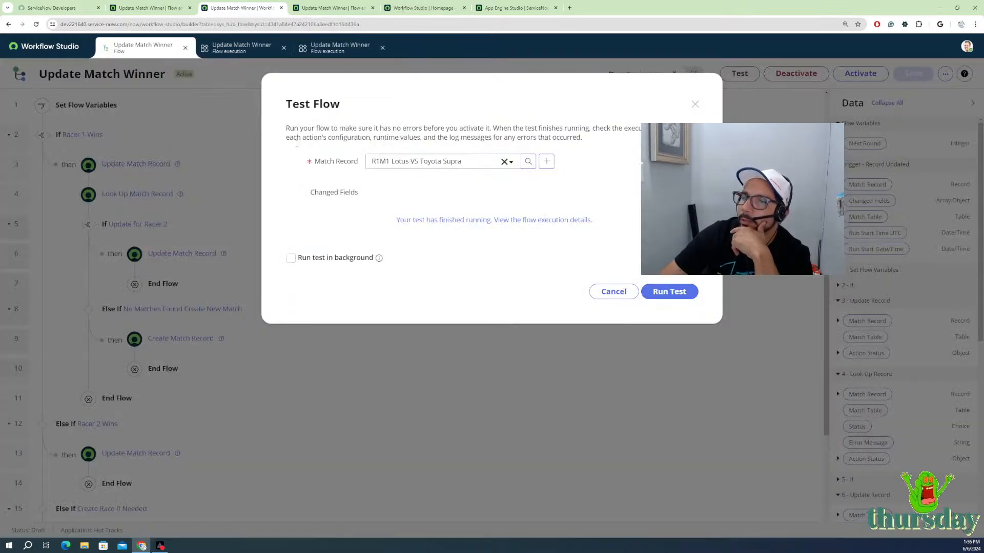
{"action": "left_click", "coordinate": [609, 295]}
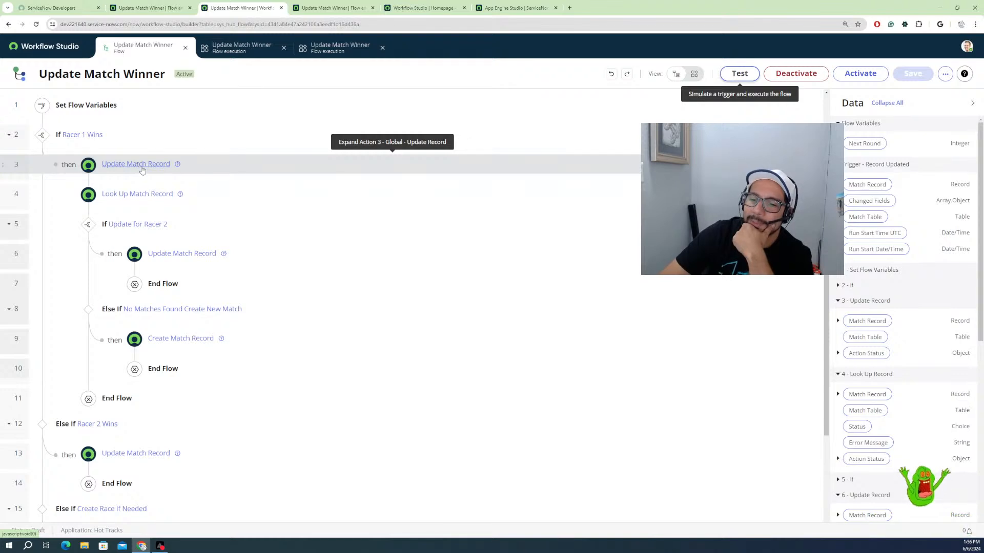
{"action": "scroll", "coordinate": [138, 167], "scroll_direction": "down", "scroll_amount": 2}
{"action": "scroll", "coordinate": [146, 162], "scroll_direction": "up", "scroll_amount": 4}
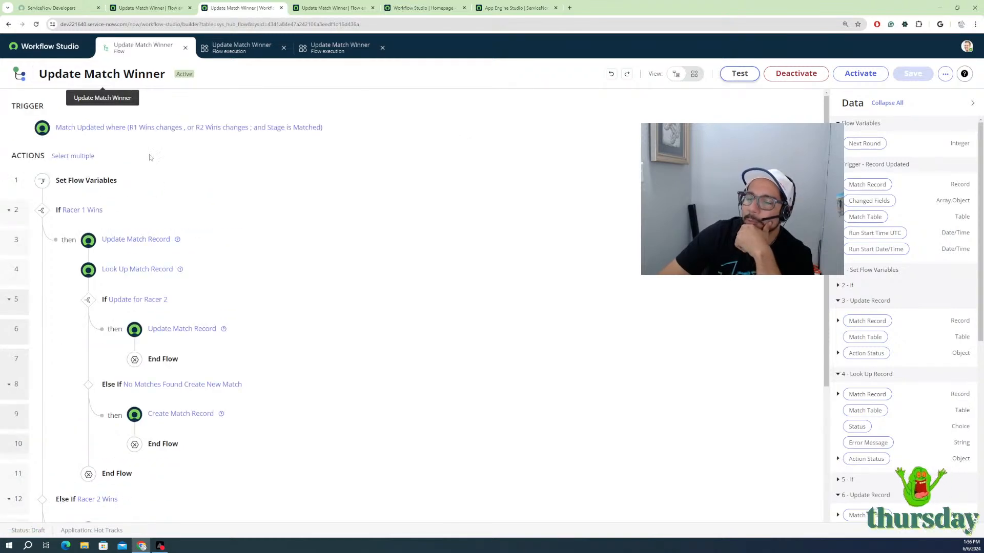
{"action": "left_click", "coordinate": [341, 48]}
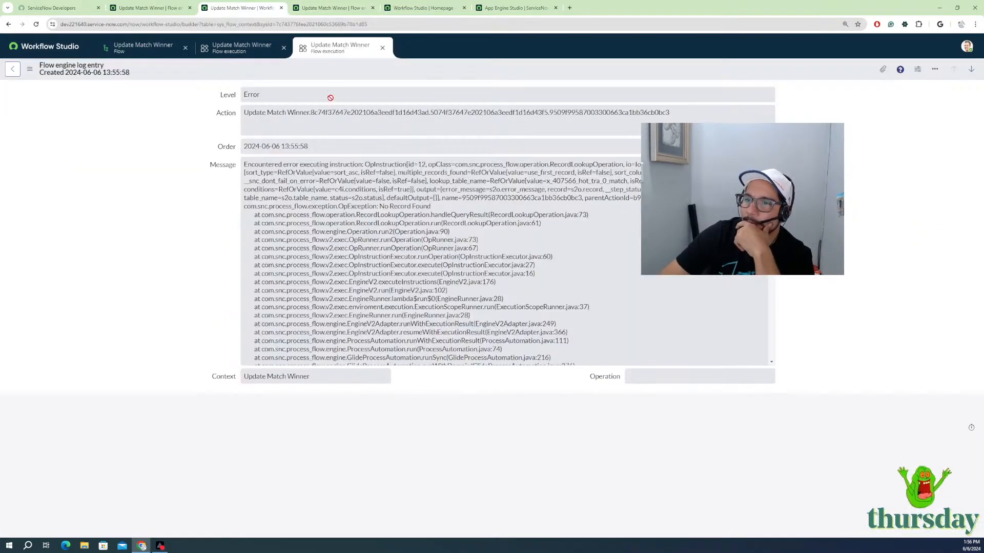
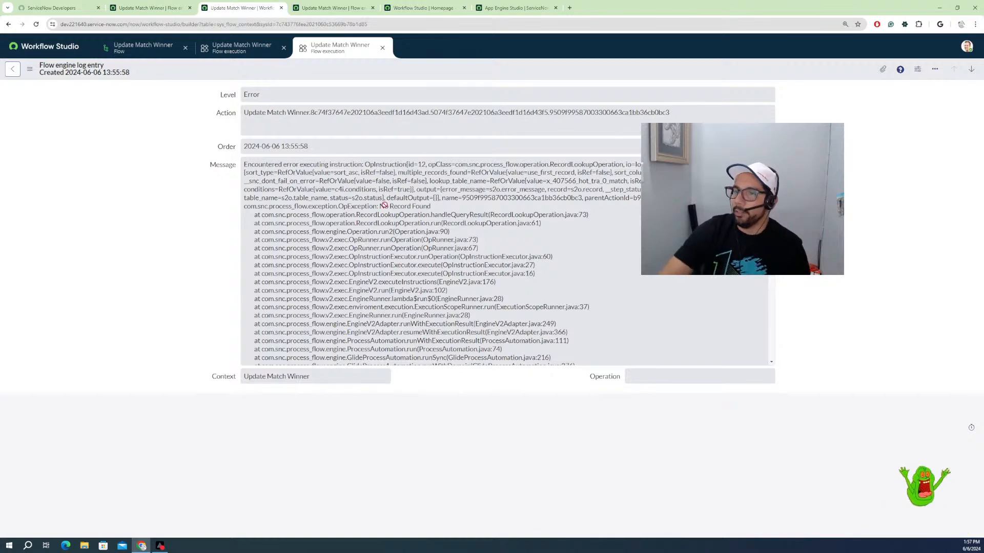
{"action": "scroll", "coordinate": [482, 285], "scroll_direction": "down", "scroll_amount": 10}
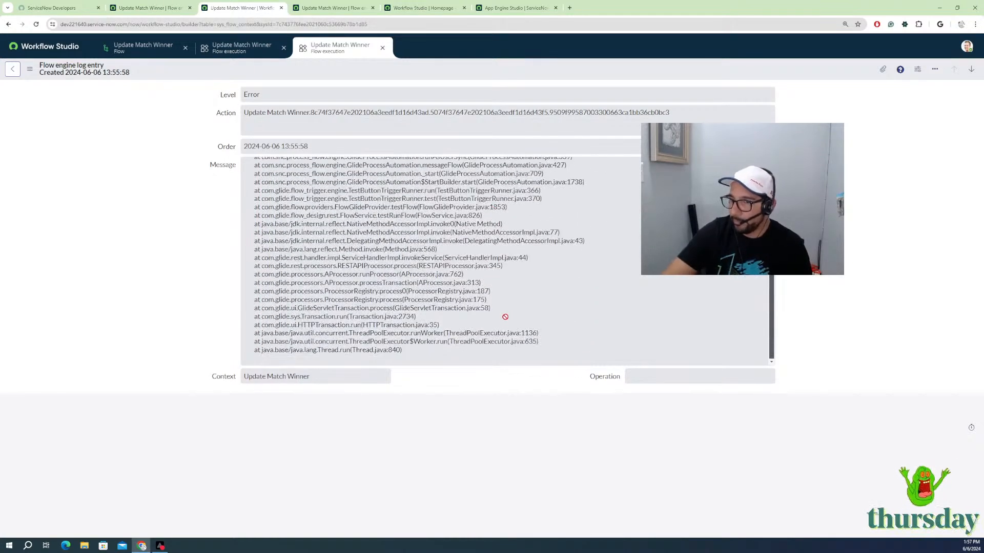
Step: Enable Don't fail on error for the Look Up Match Record action in the Racer 1 Wins branch and save the flow
{"action": "left_click", "coordinate": [232, 50]}
{"action": "left_click", "coordinate": [148, 48]}
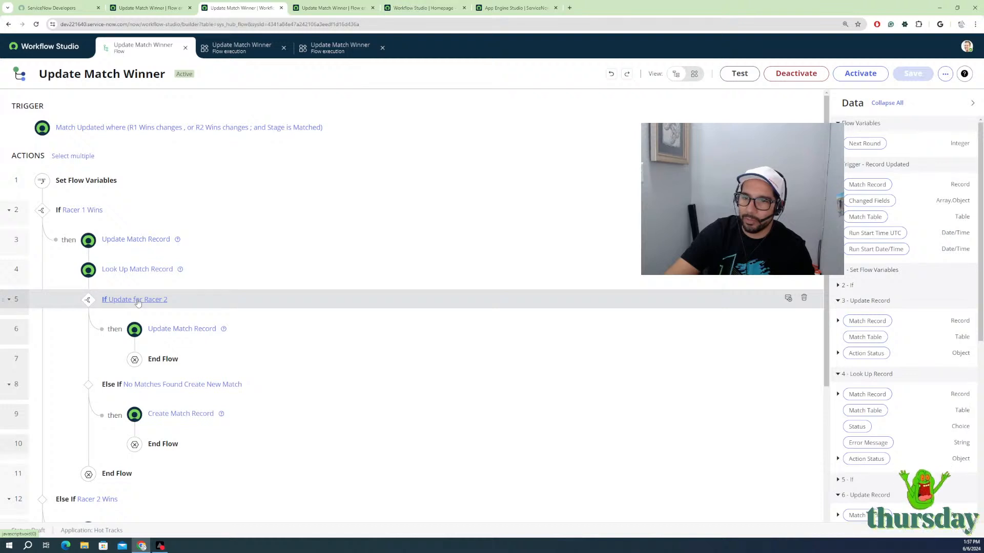
{"action": "left_click", "coordinate": [154, 270]}
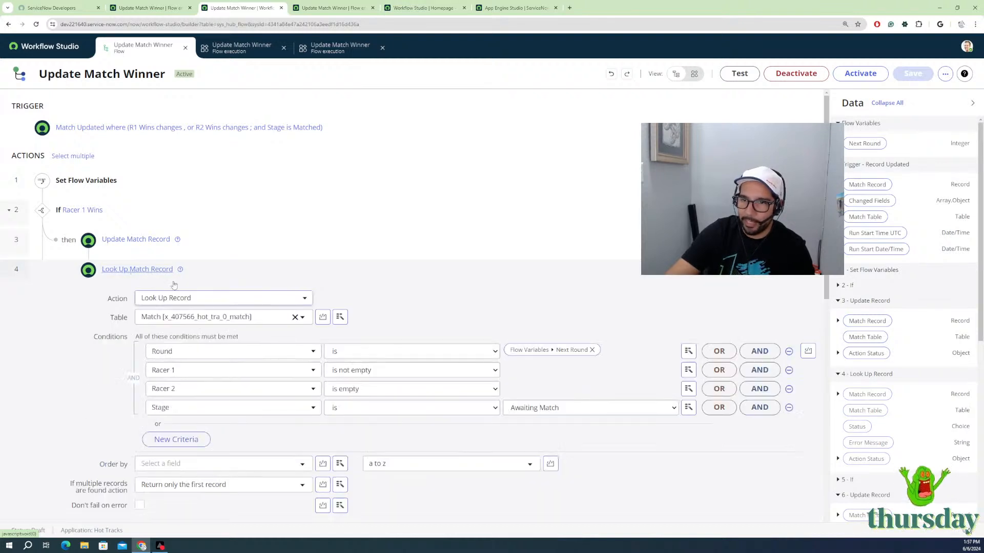
{"action": "scroll", "coordinate": [100, 410], "scroll_direction": "down", "scroll_amount": 2}
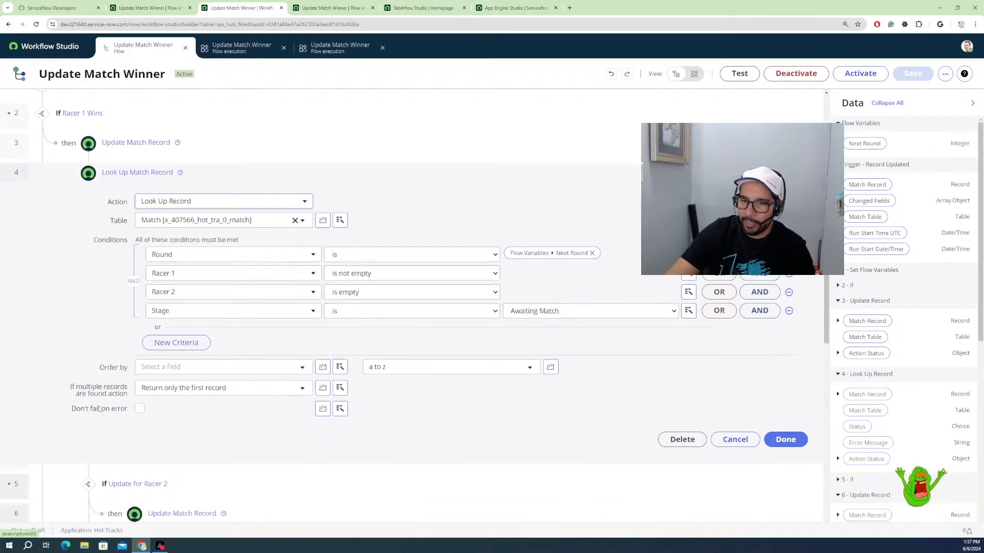
{"action": "scroll", "coordinate": [100, 410], "scroll_direction": "down", "scroll_amount": 1}
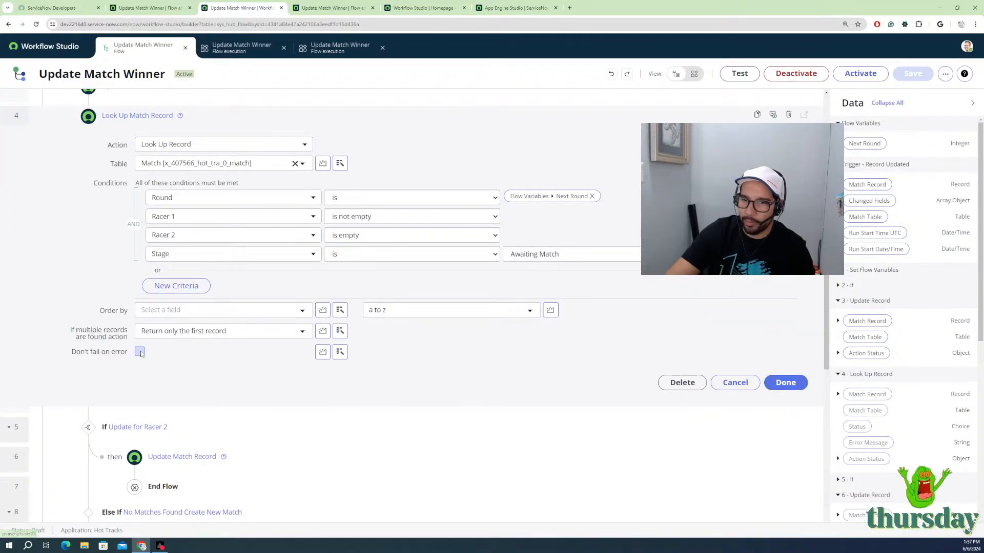
{"action": "left_click", "coordinate": [140, 353]}
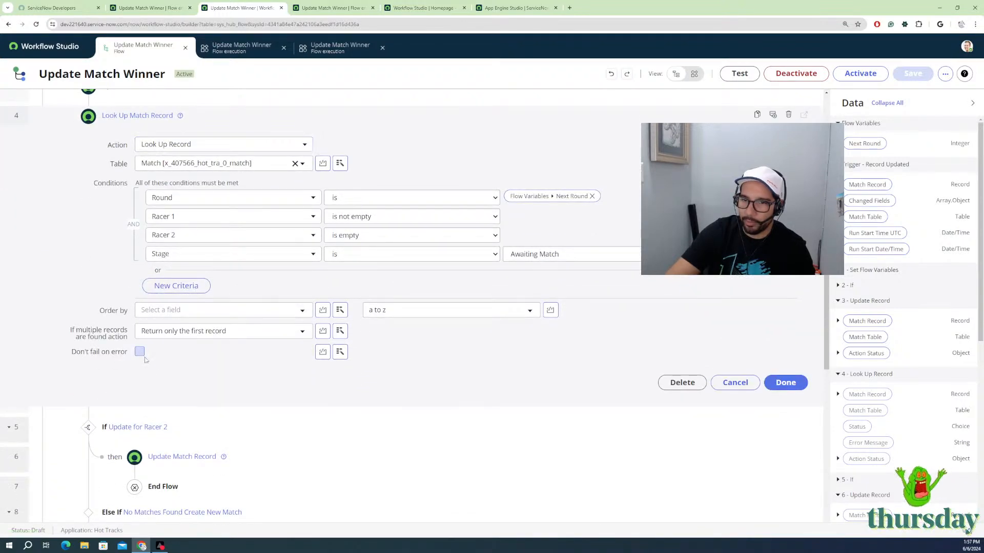
{"action": "left_click", "coordinate": [784, 382]}
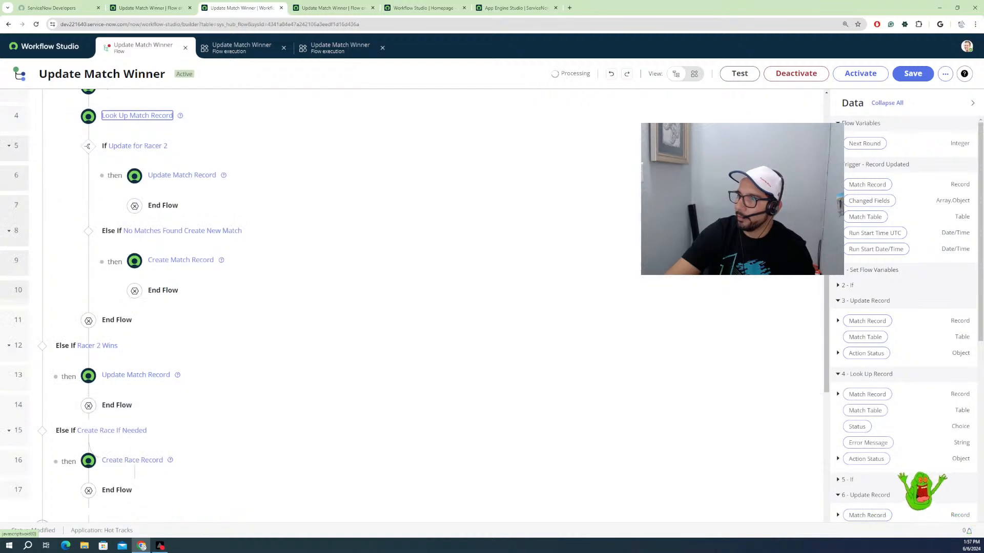
{"action": "key", "text": "ctrl+s"}
Step: Retest the saved flow with the match record R1M1 Lotus VS Toyota Supra and open the new execution details
{"action": "left_click", "coordinate": [741, 75]}
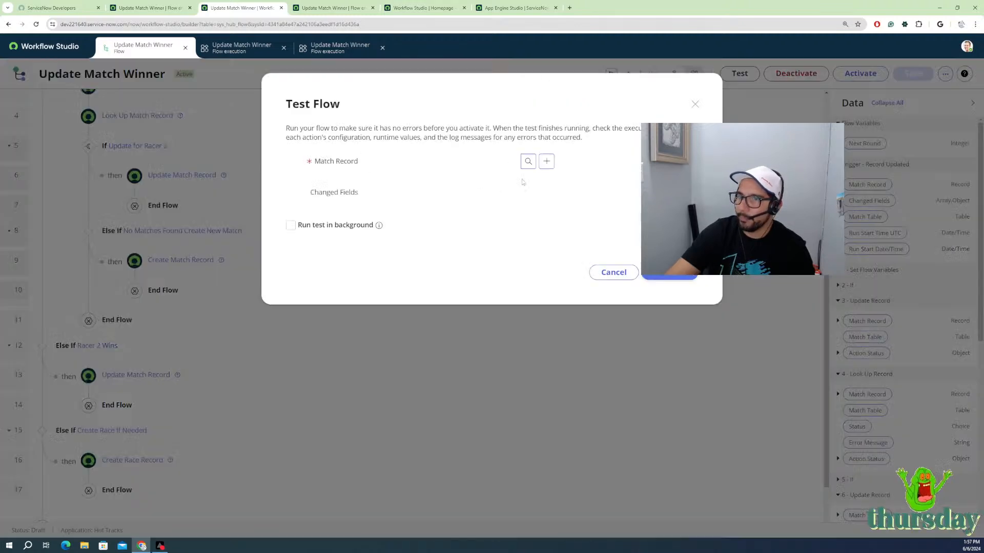
{"action": "left_click", "coordinate": [440, 162]}
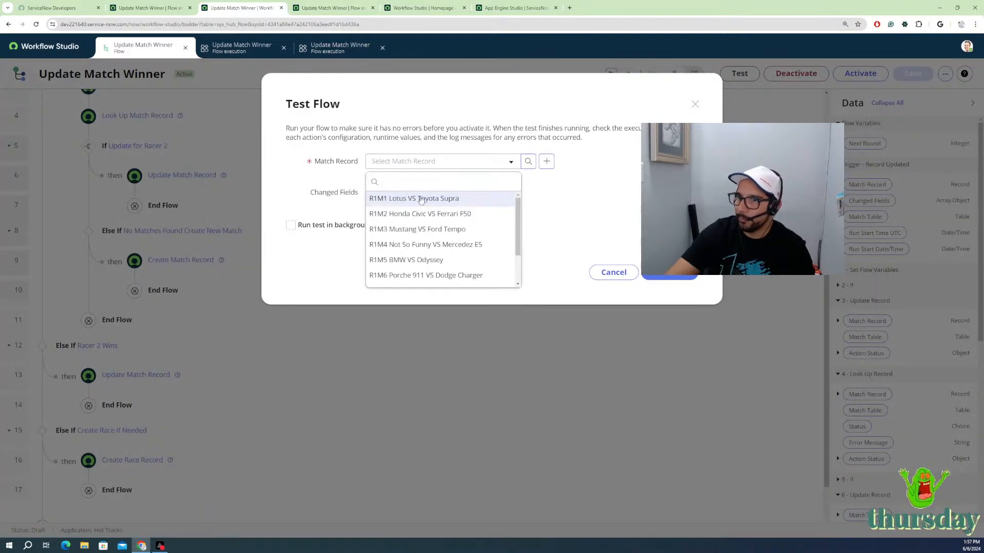
{"action": "left_click", "coordinate": [421, 199]}
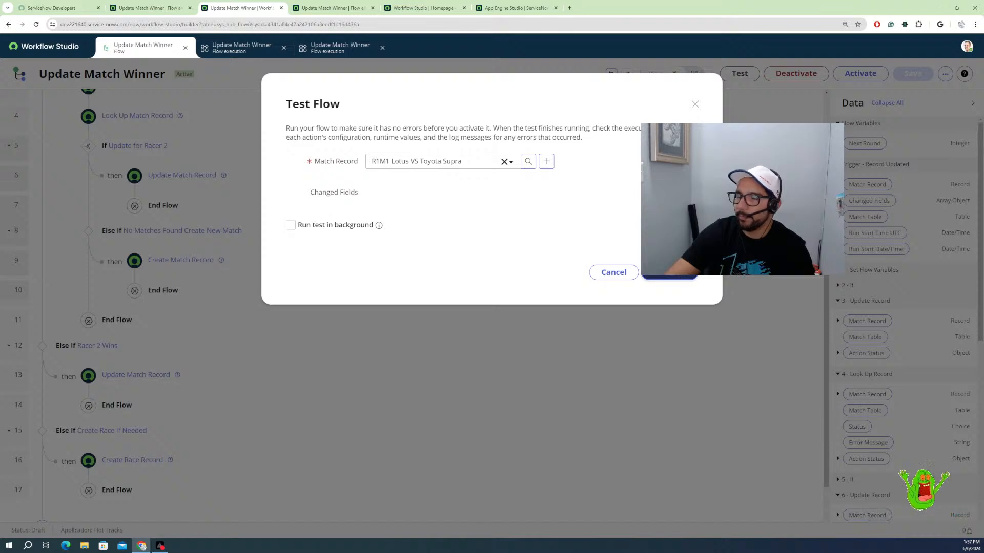
{"action": "left_click", "coordinate": [669, 272]}
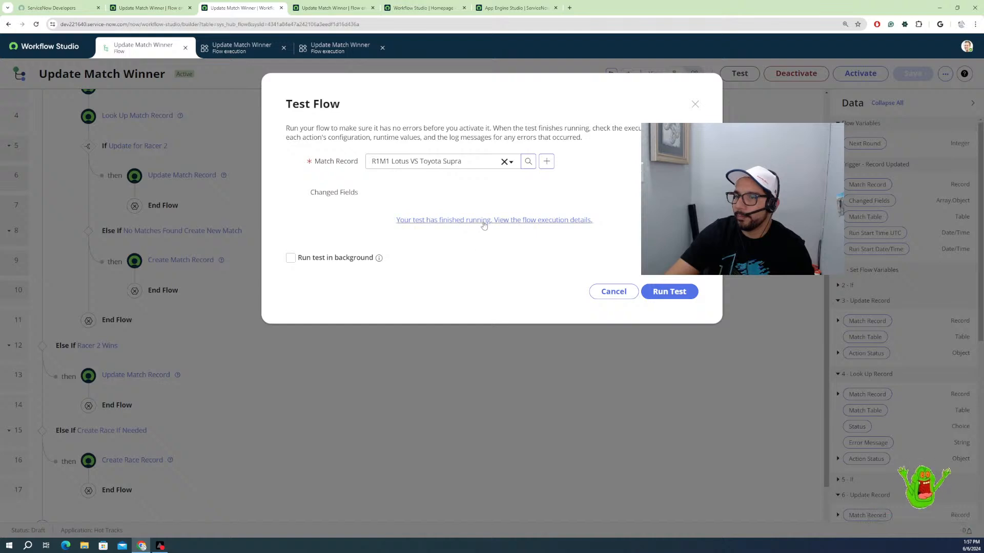
{"action": "left_click", "coordinate": [484, 225]}
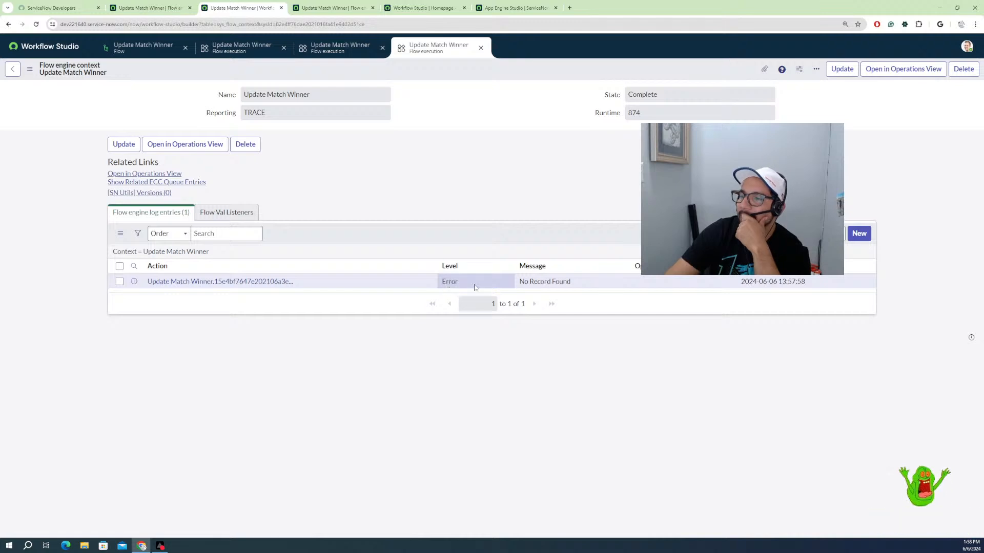
Step: Compare the log entries of the three test executions, close the flow test, and review the Look Up Match Record conditions
{"action": "triple_click", "coordinate": [576, 289]}
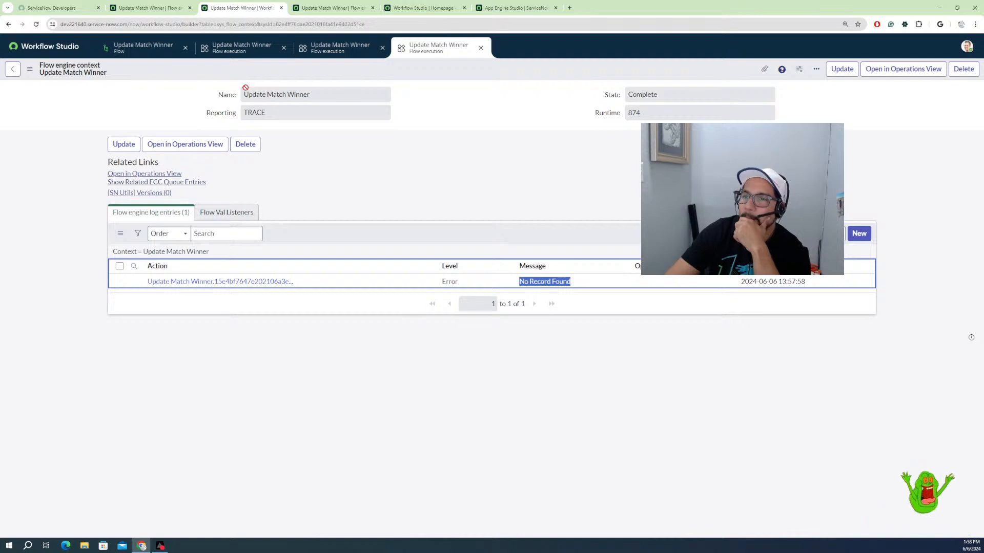
{"action": "left_click", "coordinate": [331, 50]}
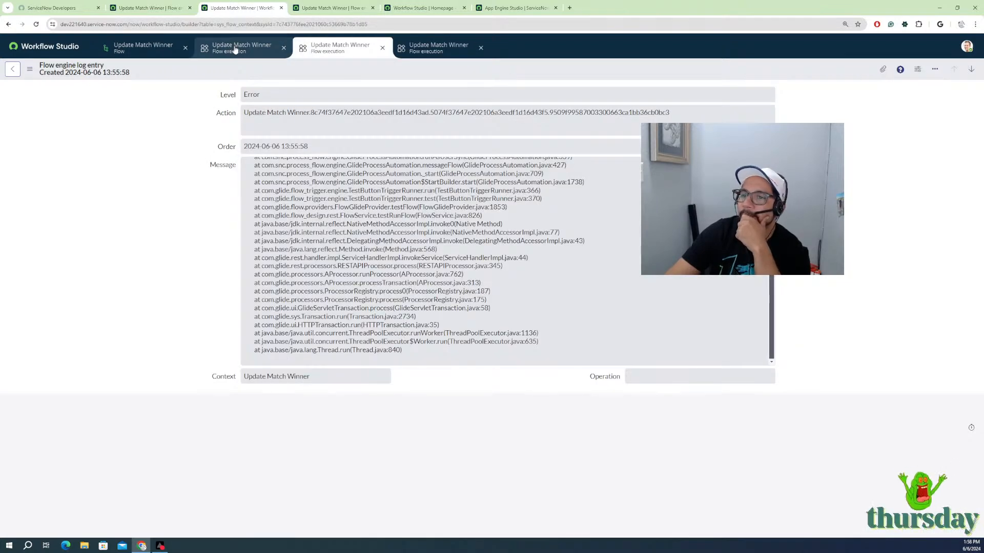
{"action": "left_click", "coordinate": [235, 49]}
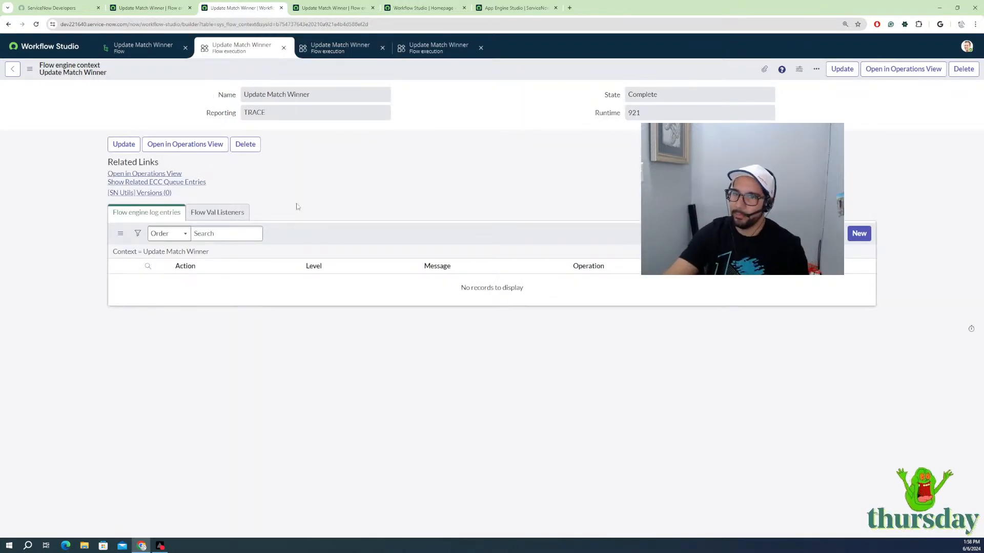
{"action": "left_click", "coordinate": [149, 54]}
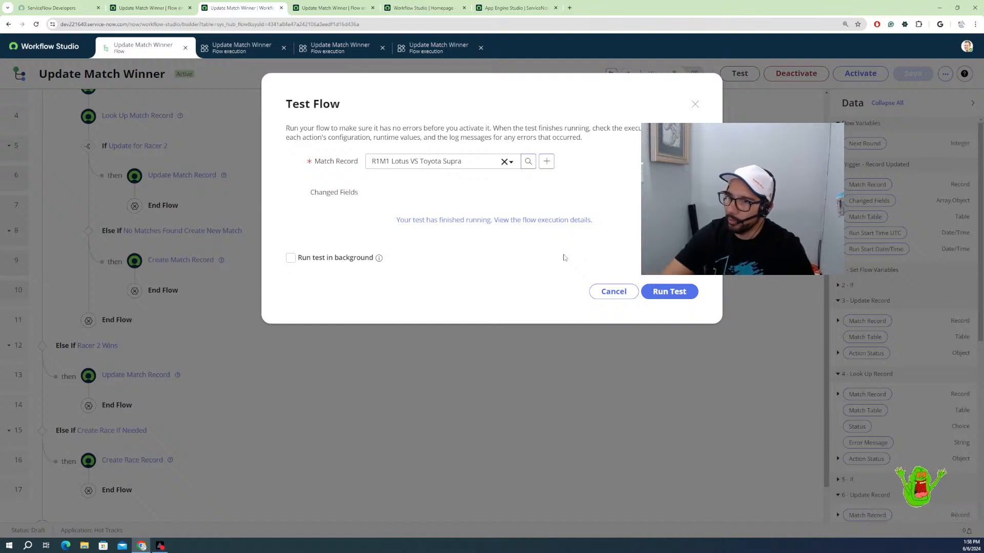
{"action": "left_click", "coordinate": [614, 292]}
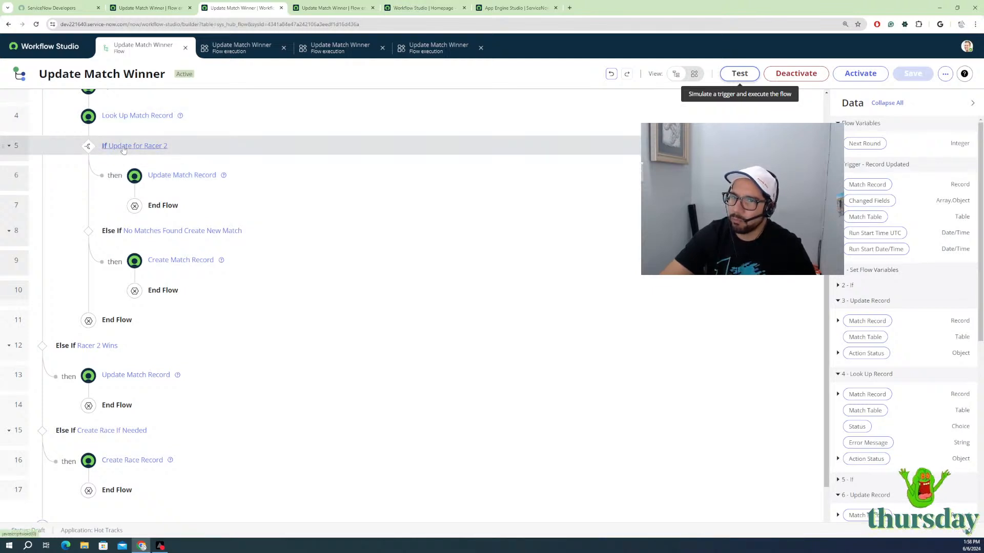
{"action": "left_click", "coordinate": [132, 116]}
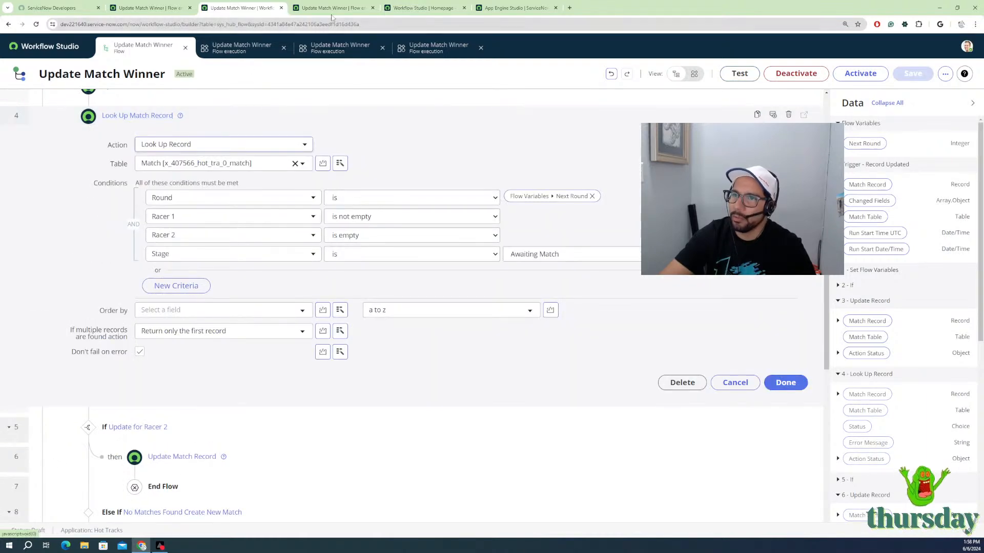
Step: Switch to App Engine Studio, check the matches of the Test tourney tournament, and open the round 2 VS Awaiting Match record
{"action": "left_click", "coordinate": [348, 9]}
{"action": "left_click", "coordinate": [425, 8]}
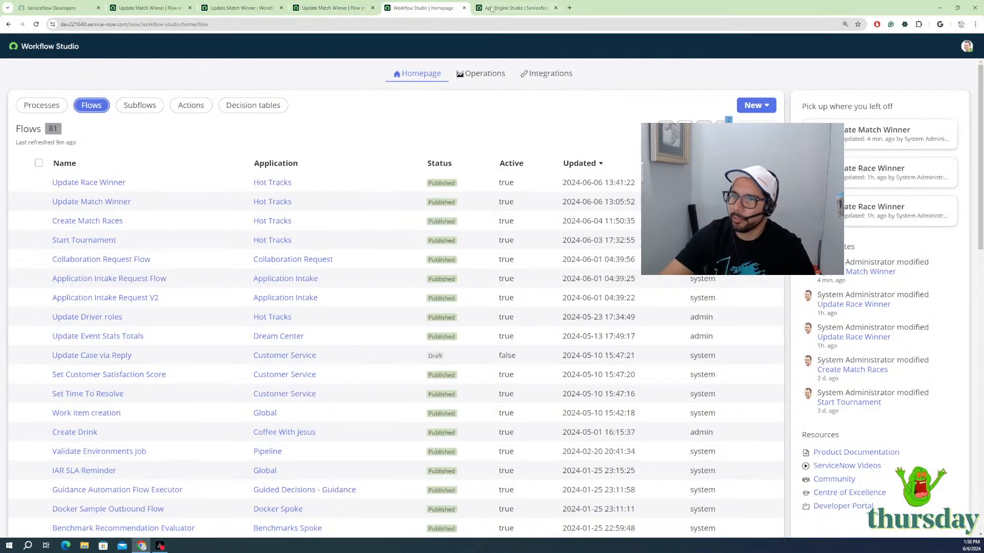
{"action": "left_click", "coordinate": [518, 8]}
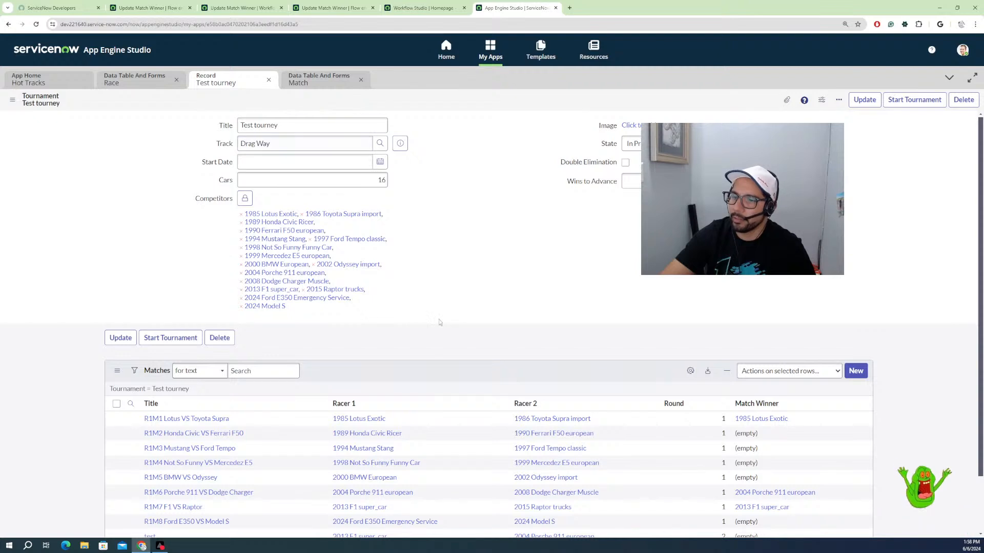
{"action": "scroll", "coordinate": [486, 312], "scroll_direction": "down", "scroll_amount": 3}
{"action": "right_click", "coordinate": [486, 312]}
{"action": "left_click", "coordinate": [496, 325]}
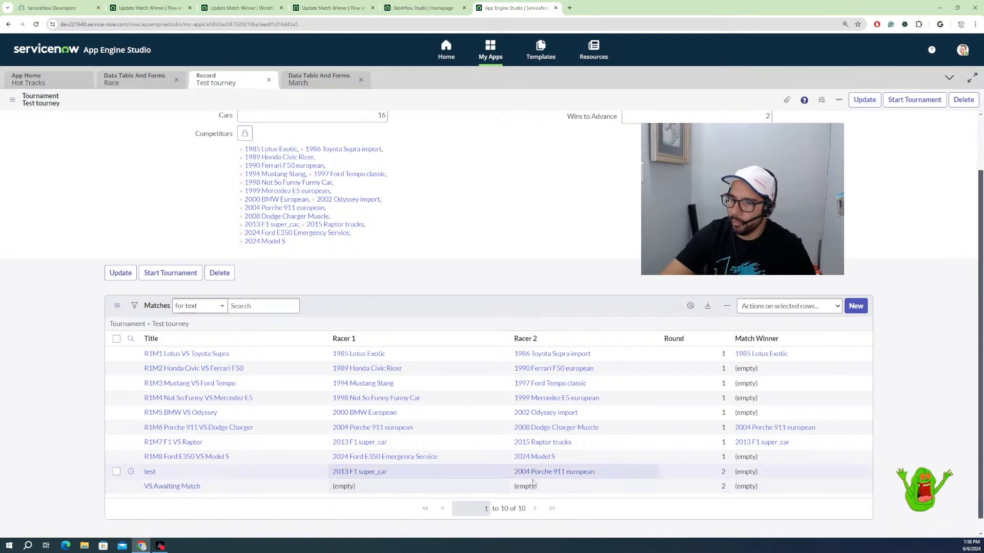
{"action": "left_click_drag", "start_coordinate": [539, 486], "coordinate": [511, 487]}
{"action": "left_click_drag", "start_coordinate": [429, 490], "coordinate": [174, 491]}
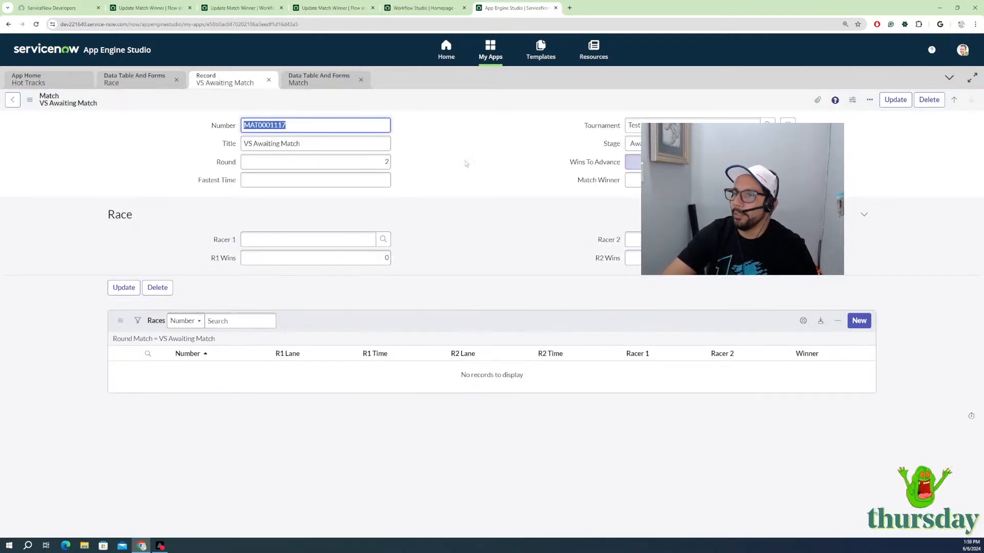
Step: Return to the Update Match Winner flow in Workflow Studio and review the multiple-records options of the Look Up Match Record action
{"action": "left_click", "coordinate": [398, 8]}
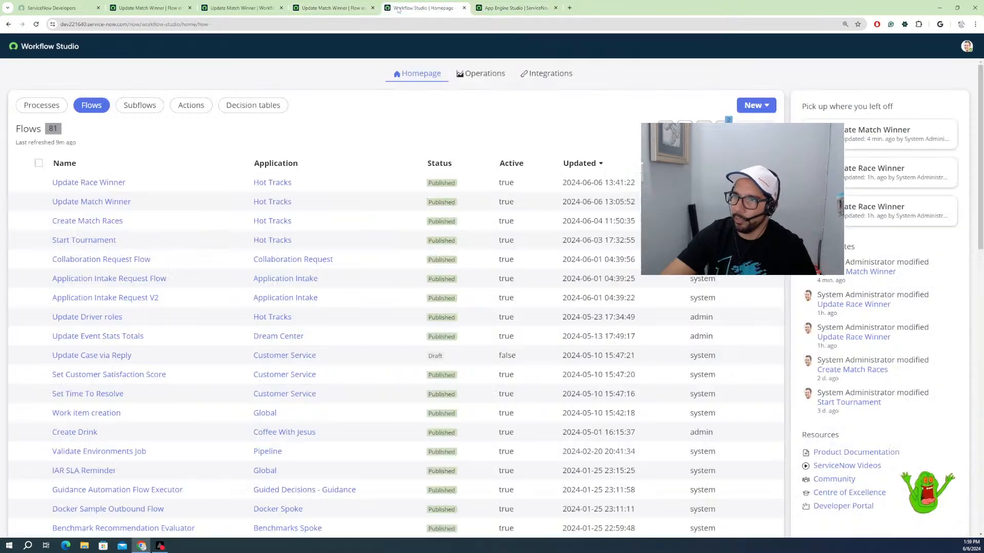
{"action": "left_click", "coordinate": [328, 8]}
{"action": "left_click", "coordinate": [249, 9]}
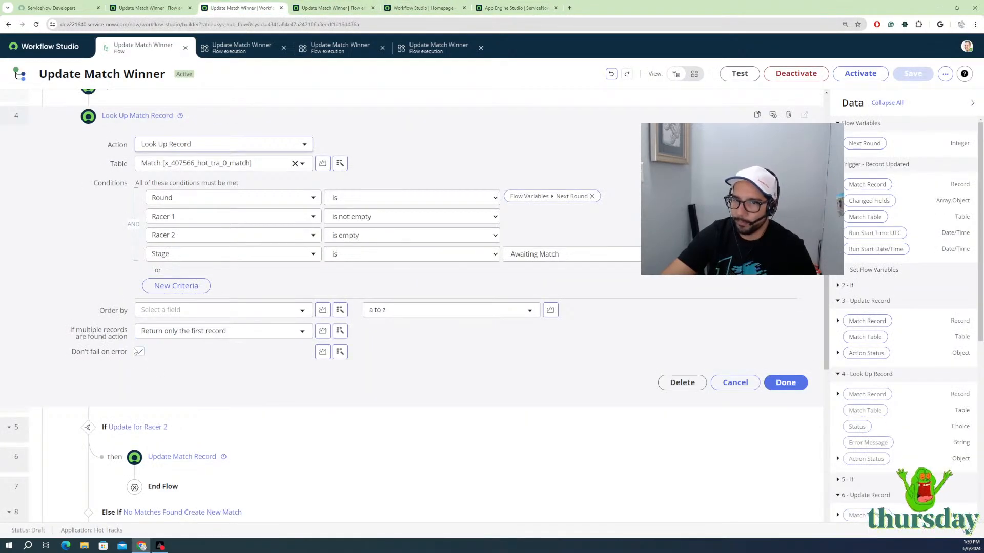
{"action": "left_click", "coordinate": [200, 332]}
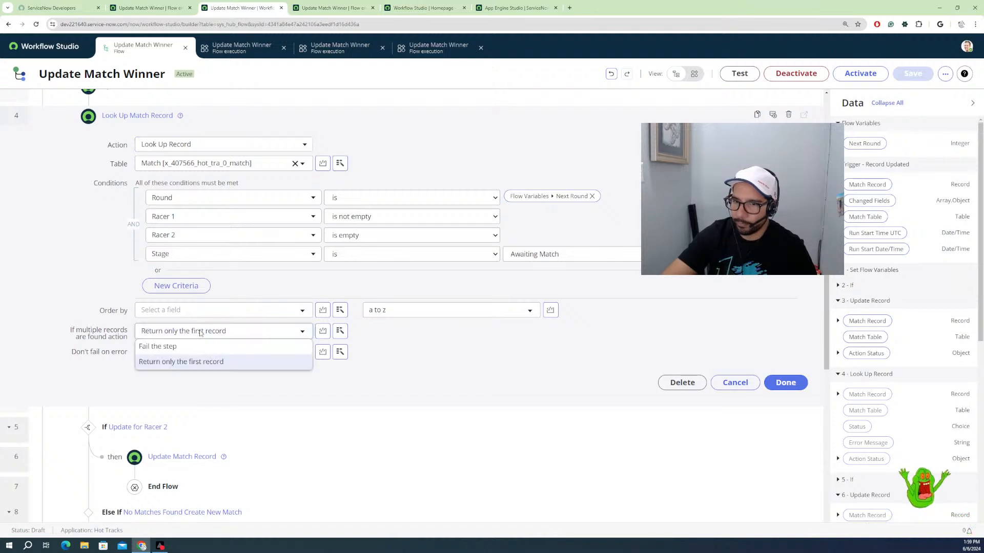
{"action": "left_click", "coordinate": [410, 334]}
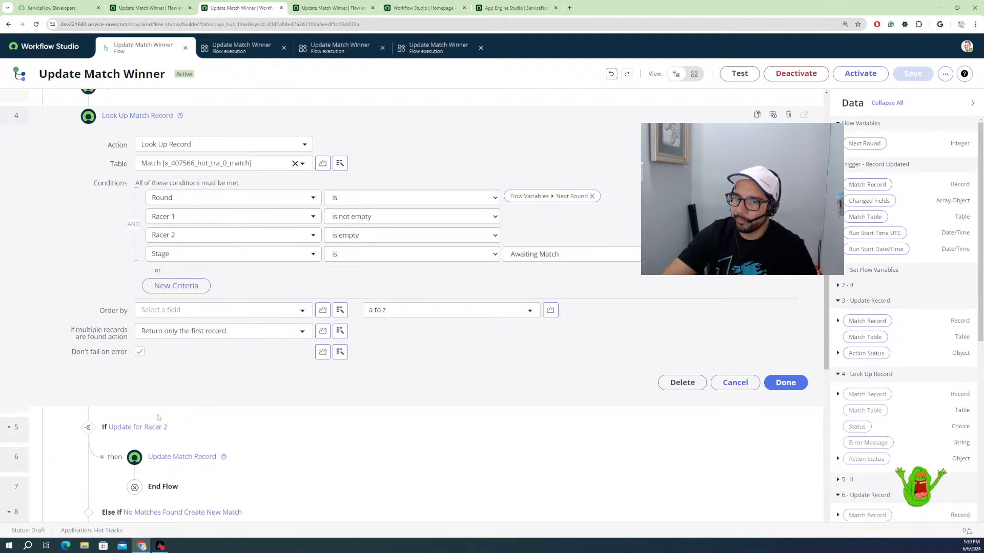
Step: Review the Update for Racer 2 condition and the operator options of the No Matches Found Create New Match condition
{"action": "left_click", "coordinate": [136, 428]}
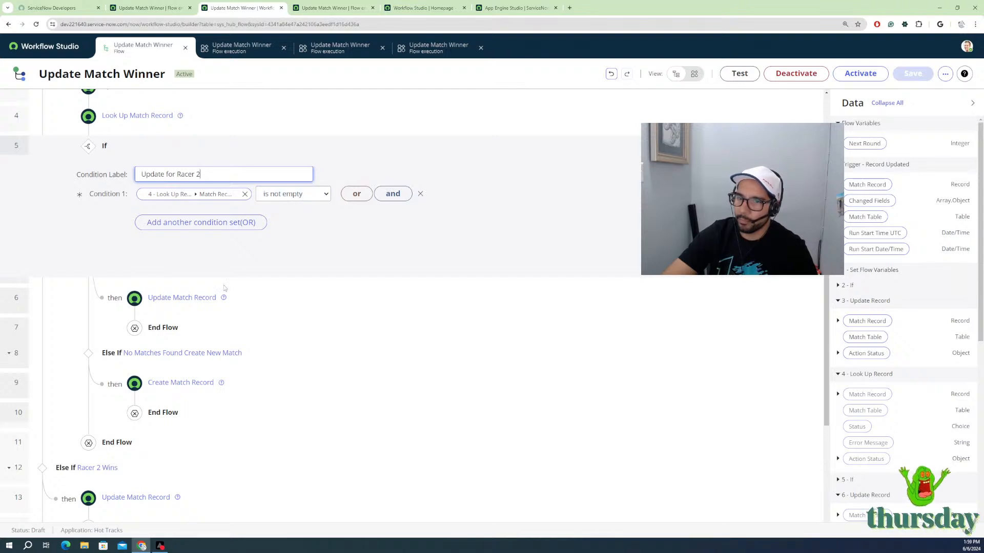
{"action": "left_click", "coordinate": [163, 353]}
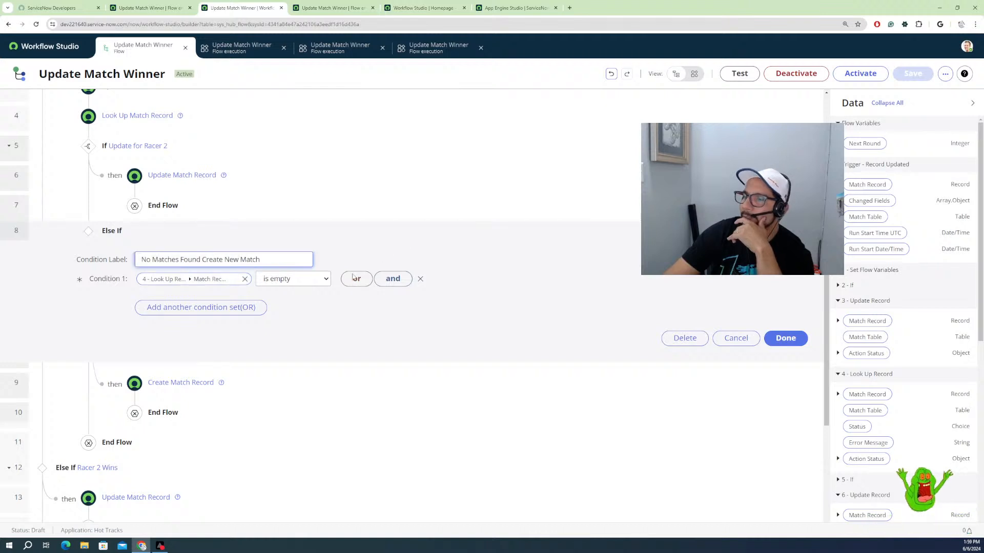
{"action": "left_click", "coordinate": [302, 279]}
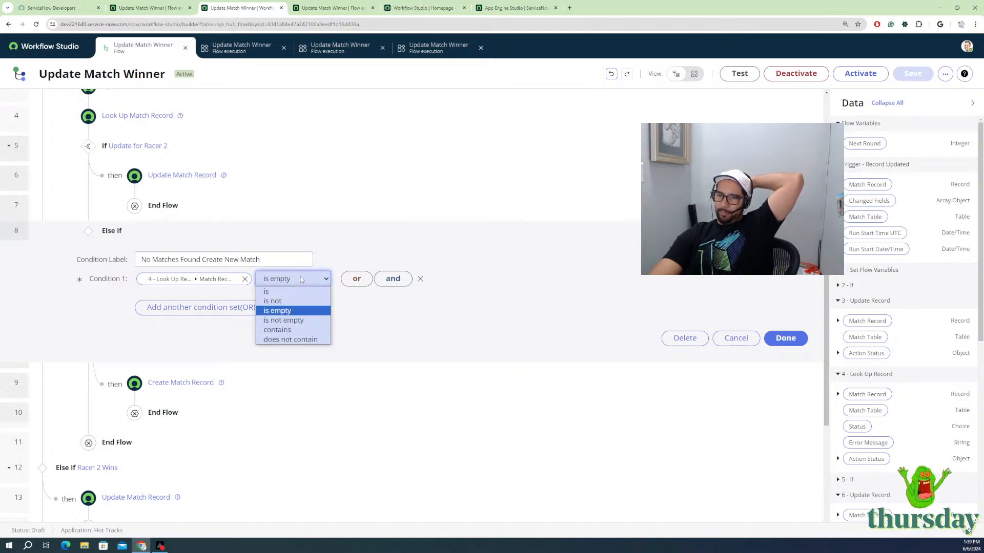
{"action": "left_click", "coordinate": [574, 264]}
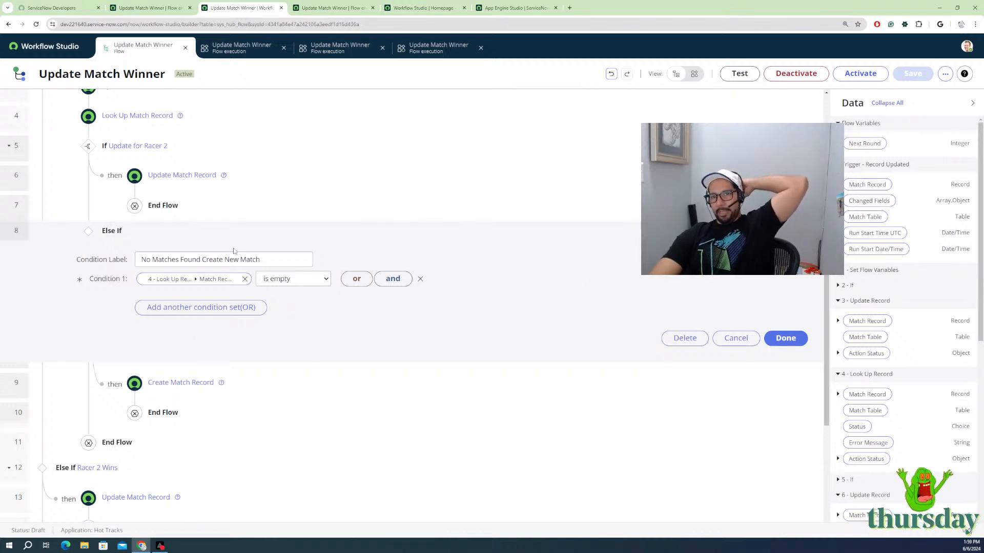
Step: Read the Look Up Record action's help on multiple records, Don't fail on error, and the Record and Status outputs
{"action": "scroll", "coordinate": [235, 251], "scroll_direction": "up", "scroll_amount": 2}
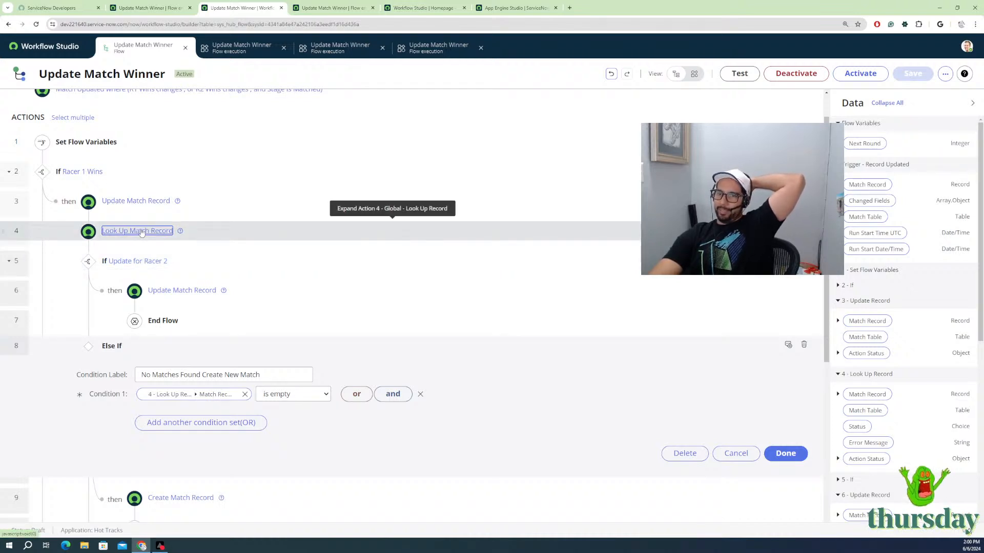
{"action": "left_click", "coordinate": [180, 232]}
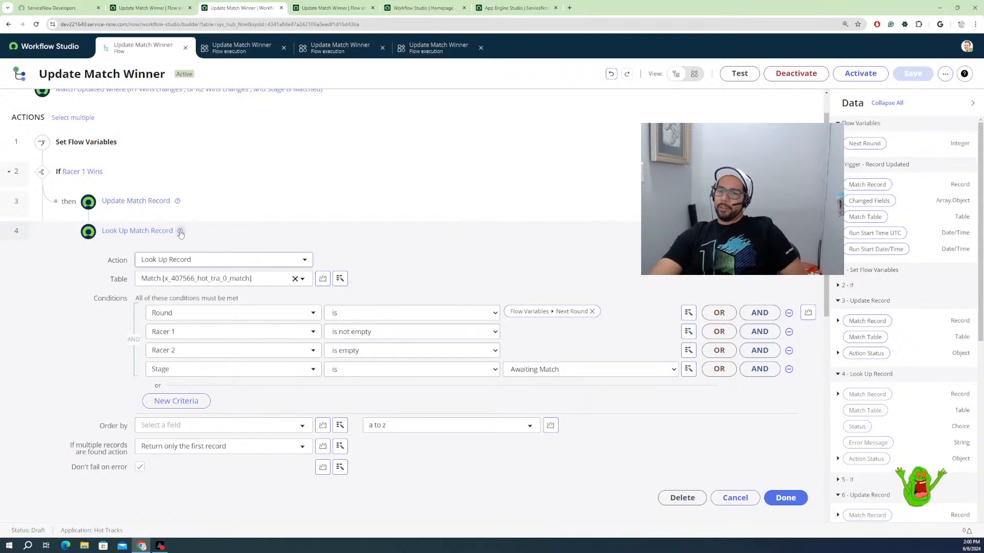
{"action": "left_click", "coordinate": [180, 232]}
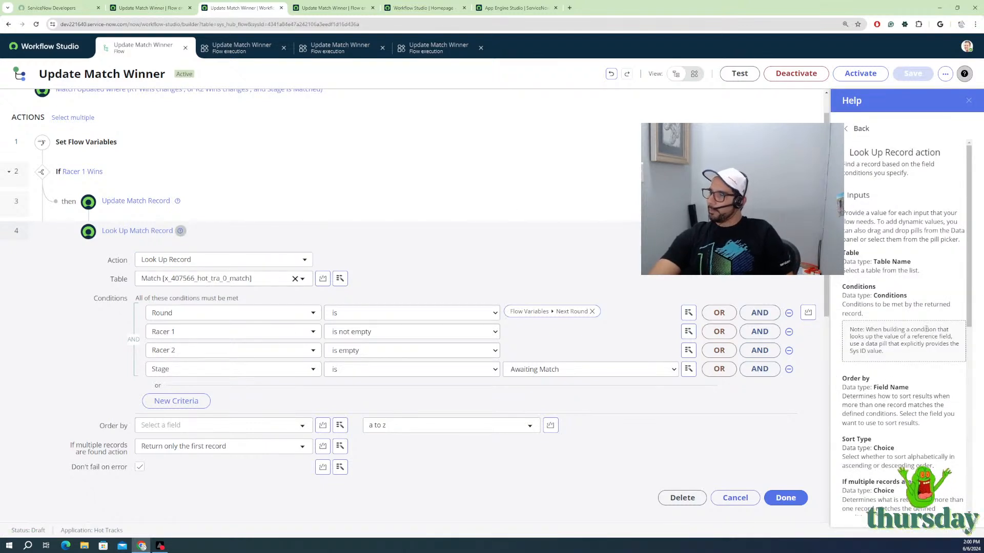
{"action": "scroll", "coordinate": [926, 330], "scroll_direction": "down", "scroll_amount": 4}
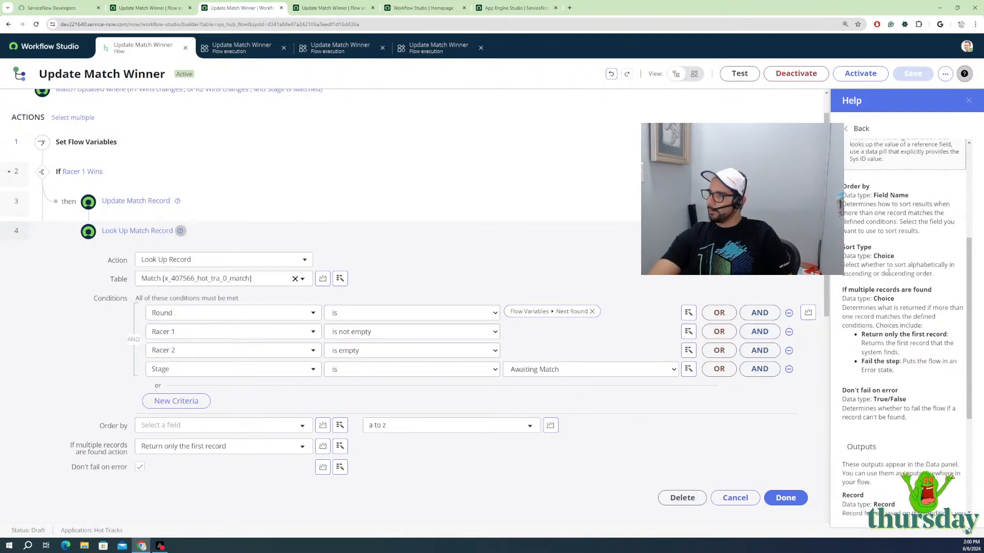
{"action": "scroll", "coordinate": [899, 270], "scroll_direction": "down", "scroll_amount": 1}
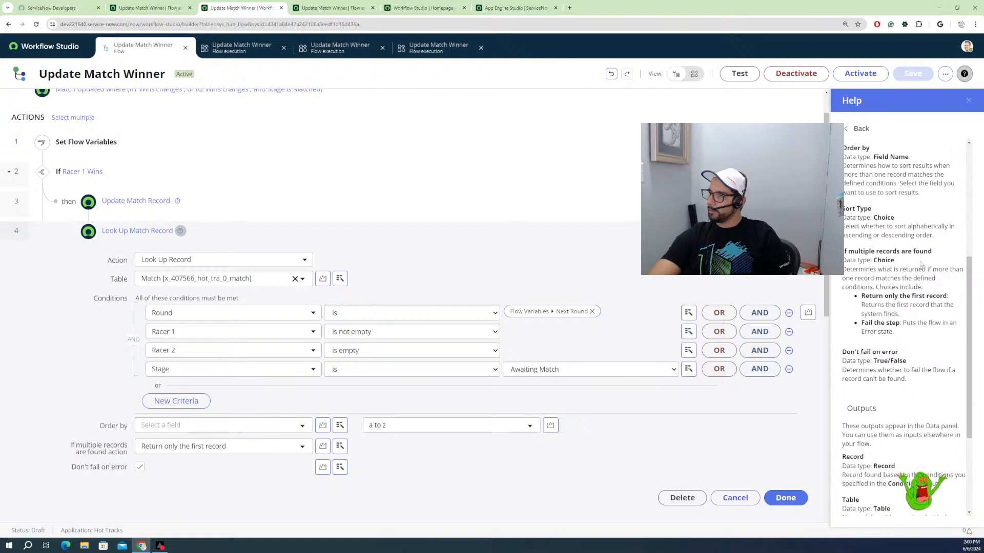
{"action": "scroll", "coordinate": [898, 311], "scroll_direction": "down", "scroll_amount": 2}
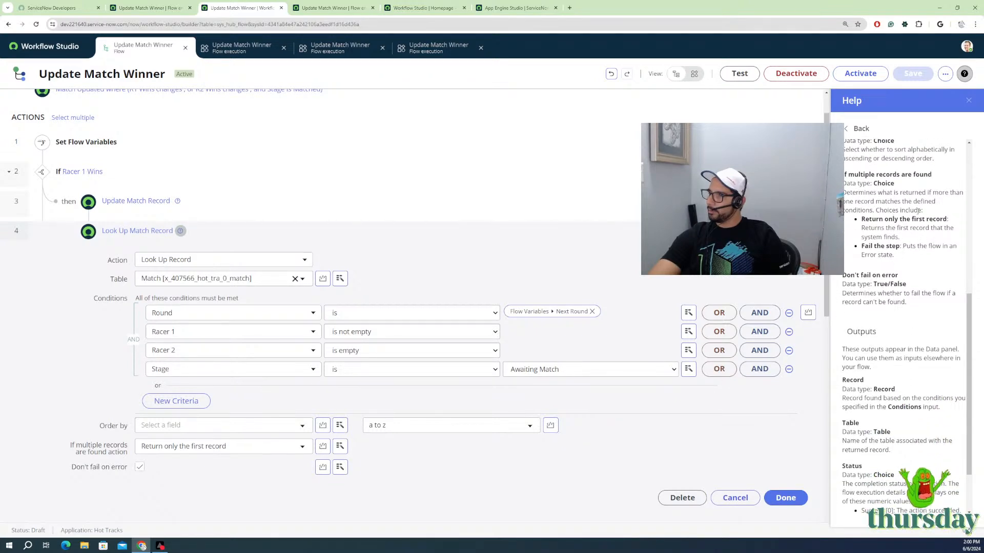
{"action": "scroll", "coordinate": [919, 210], "scroll_direction": "down", "scroll_amount": 1}
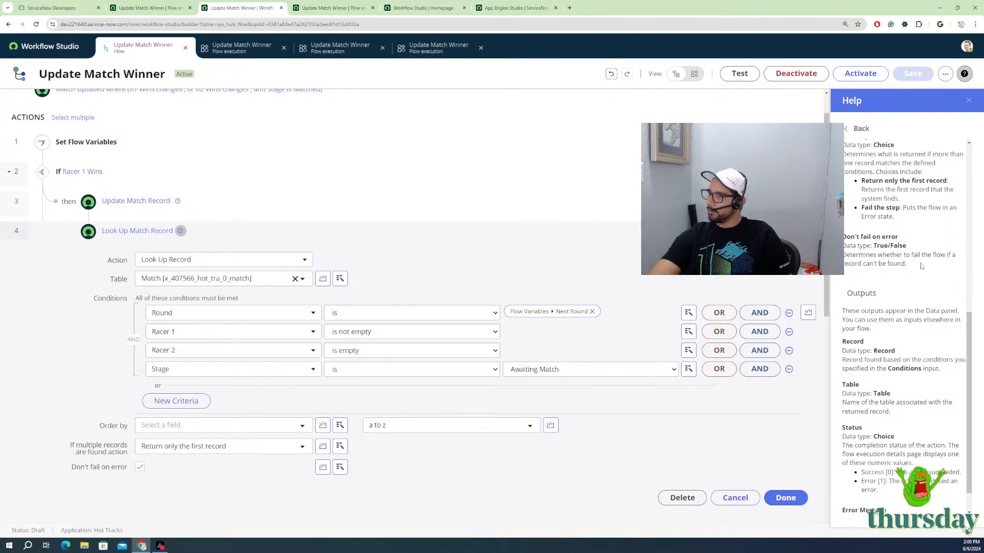
{"action": "scroll", "coordinate": [911, 270], "scroll_direction": "down", "scroll_amount": 1}
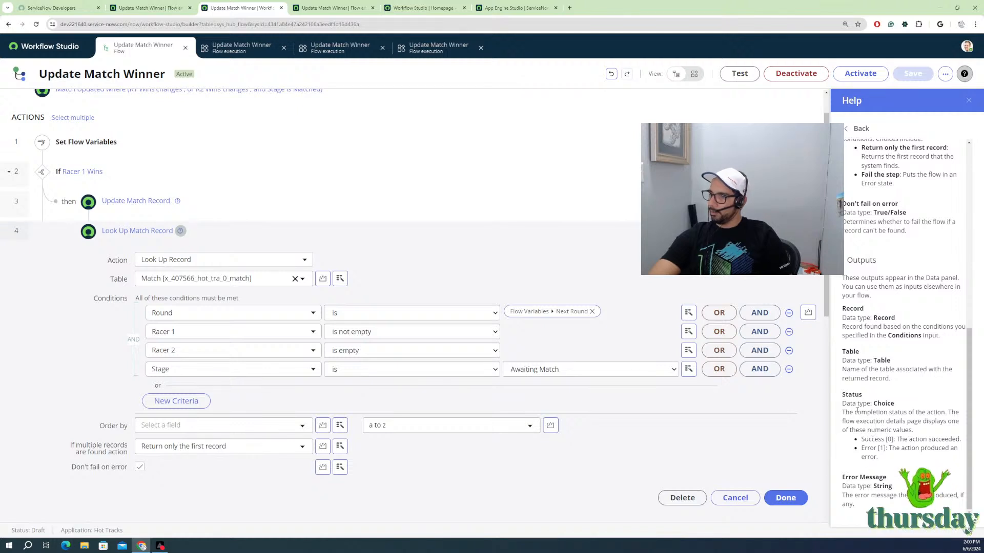
{"action": "scroll", "coordinate": [93, 320], "scroll_direction": "up", "scroll_amount": 1}
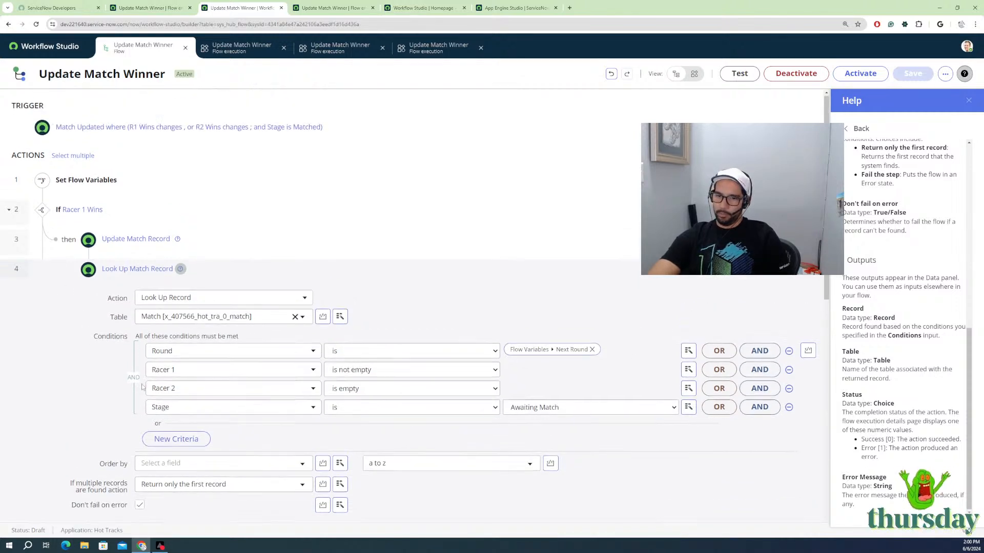
Step: Replace the Update for Racer 2 condition with the step 4 Look Up Record Status is Success
{"action": "scroll", "coordinate": [113, 374], "scroll_direction": "down", "scroll_amount": 3}
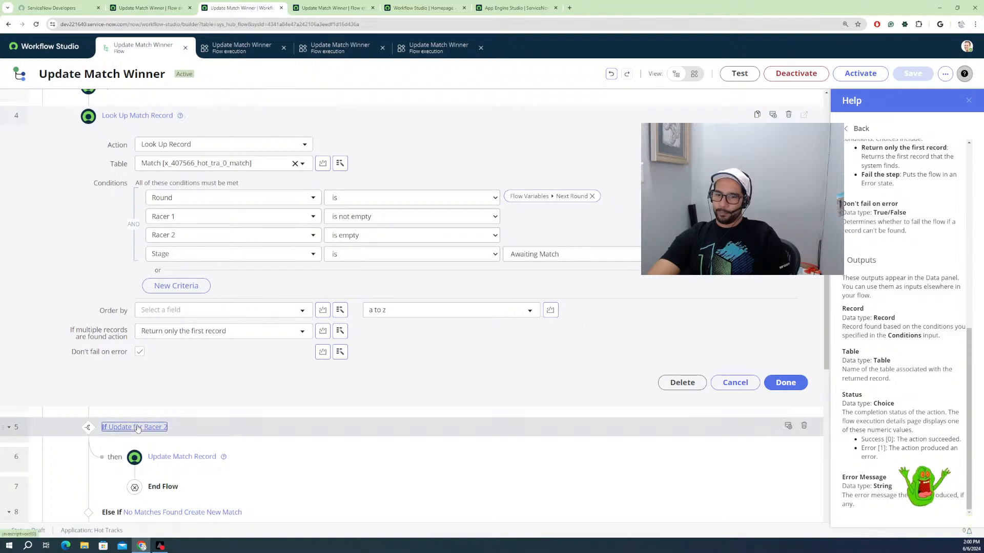
{"action": "left_click", "coordinate": [138, 427]}
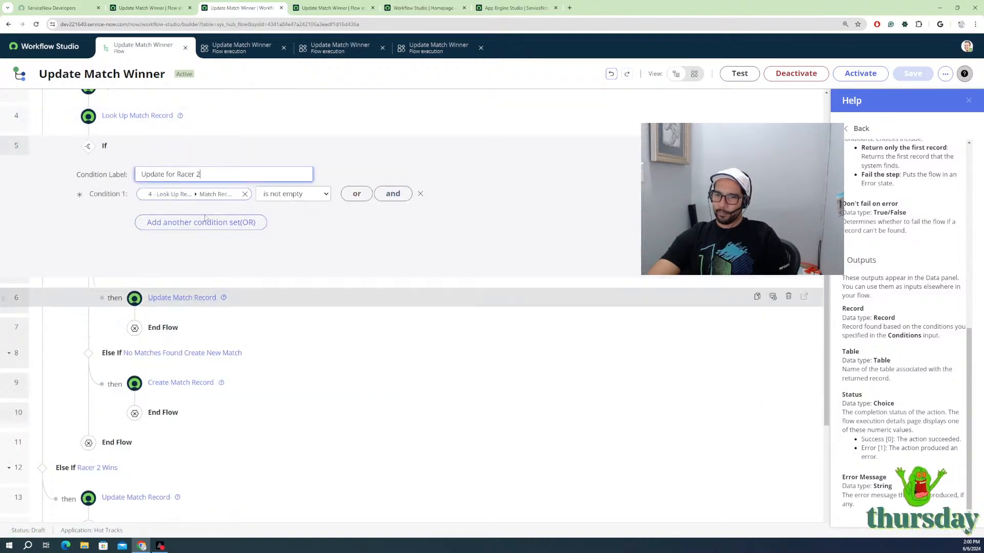
{"action": "left_click", "coordinate": [245, 196]}
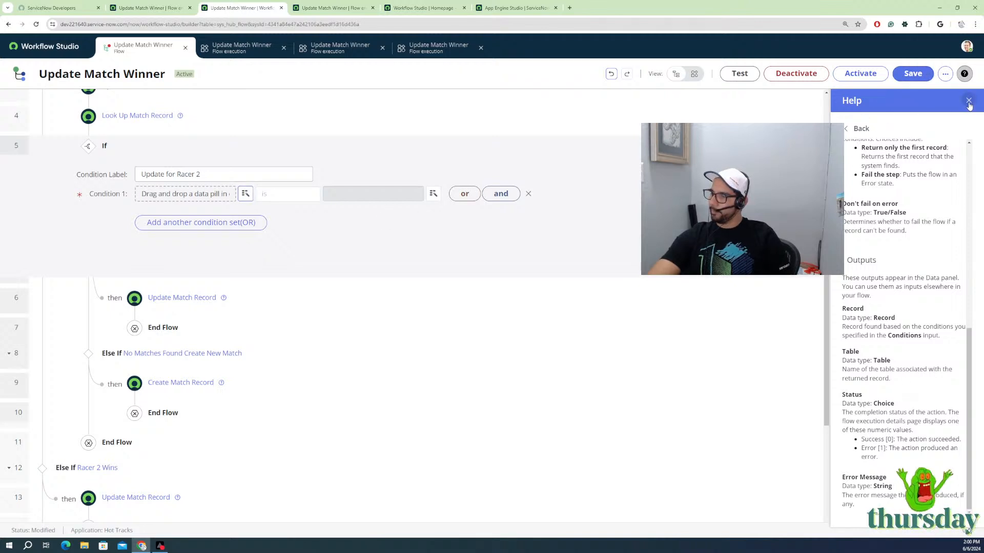
{"action": "left_click", "coordinate": [968, 101]}
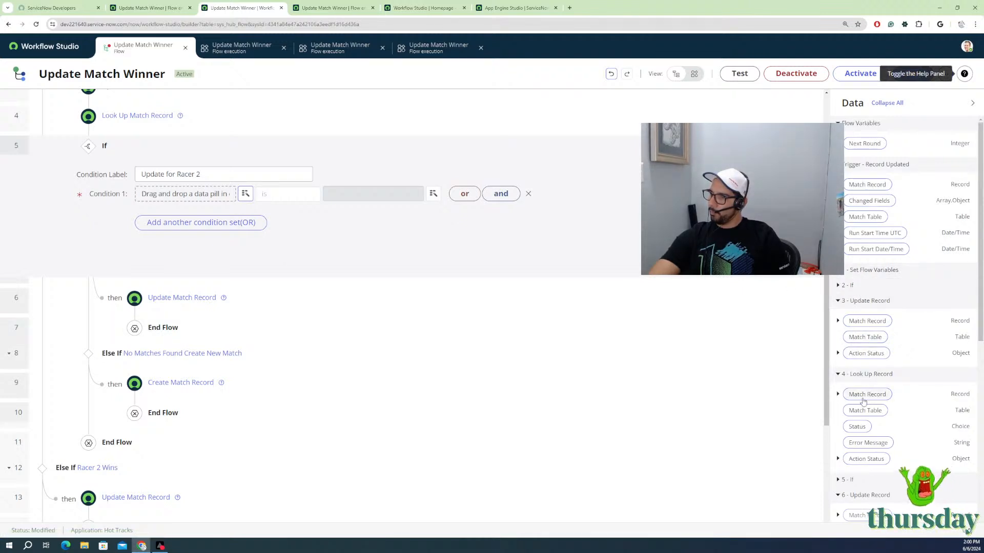
{"action": "scroll", "coordinate": [874, 376], "scroll_direction": "down", "scroll_amount": 2}
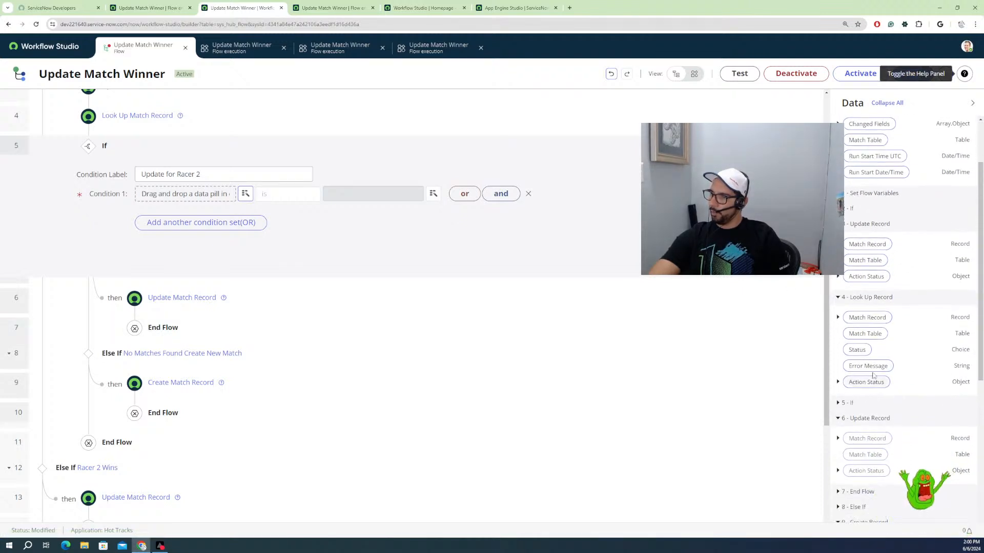
{"action": "left_click", "coordinate": [838, 382]}
{"action": "scroll", "coordinate": [865, 393], "scroll_direction": "down", "scroll_amount": 1}
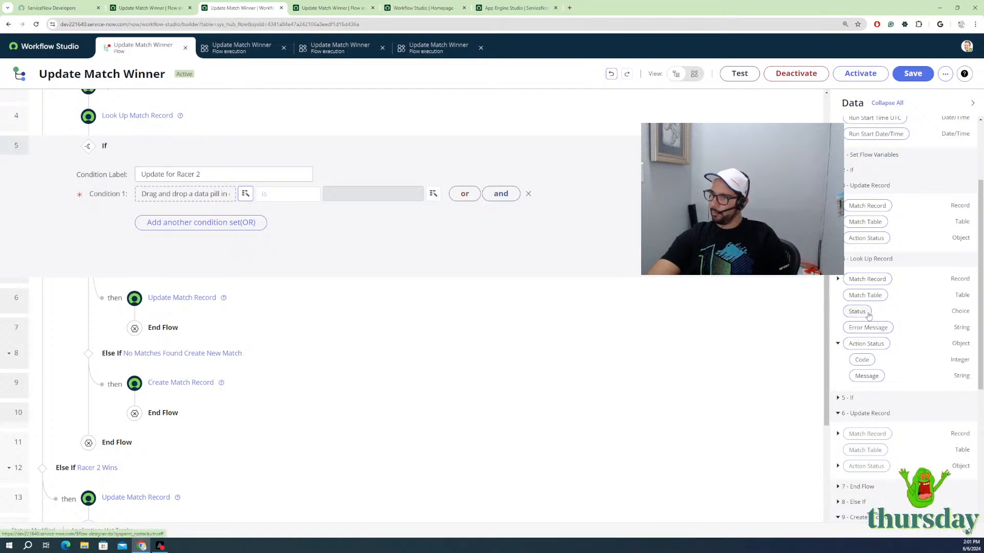
{"action": "left_click_drag", "start_coordinate": [867, 314], "coordinate": [210, 200]}
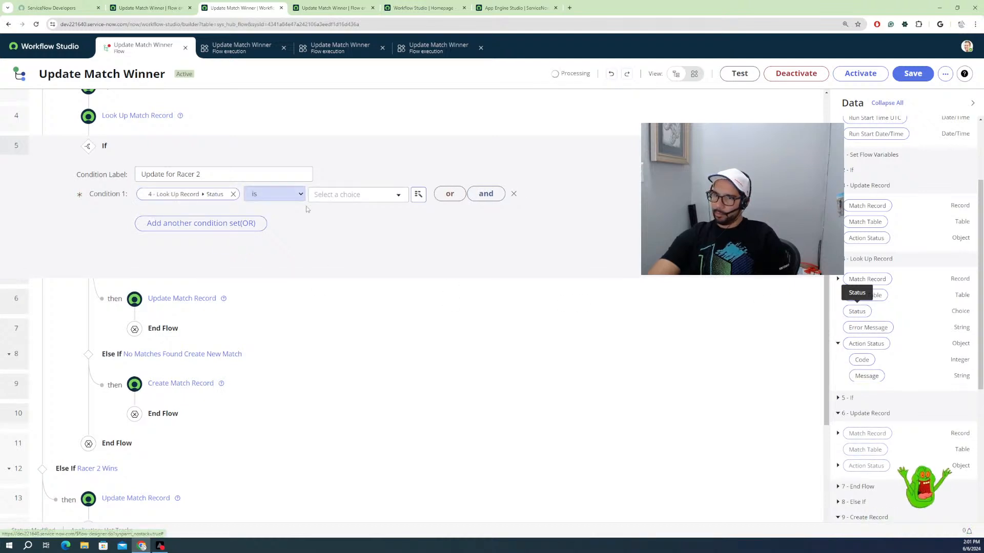
{"action": "left_click", "coordinate": [353, 198]}
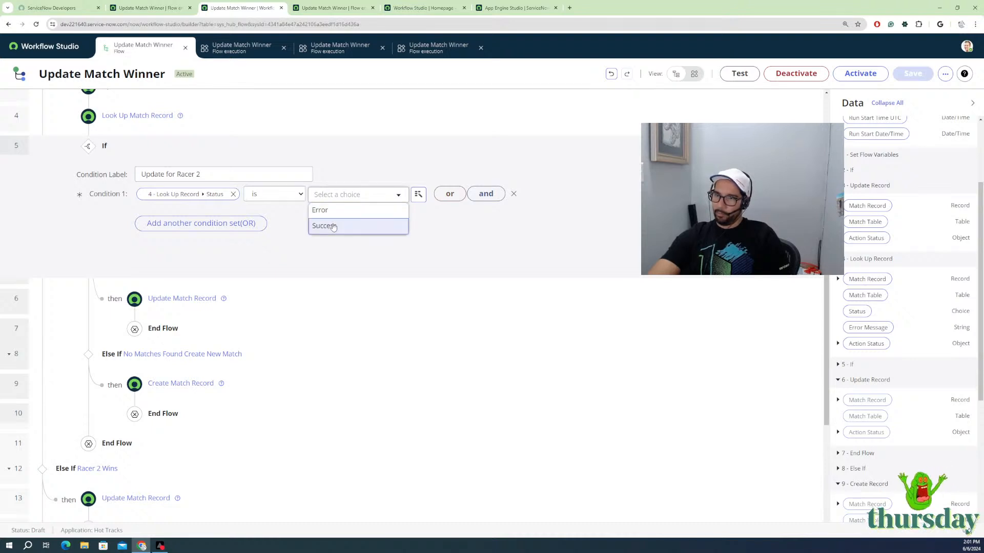
{"action": "left_click", "coordinate": [333, 226]}
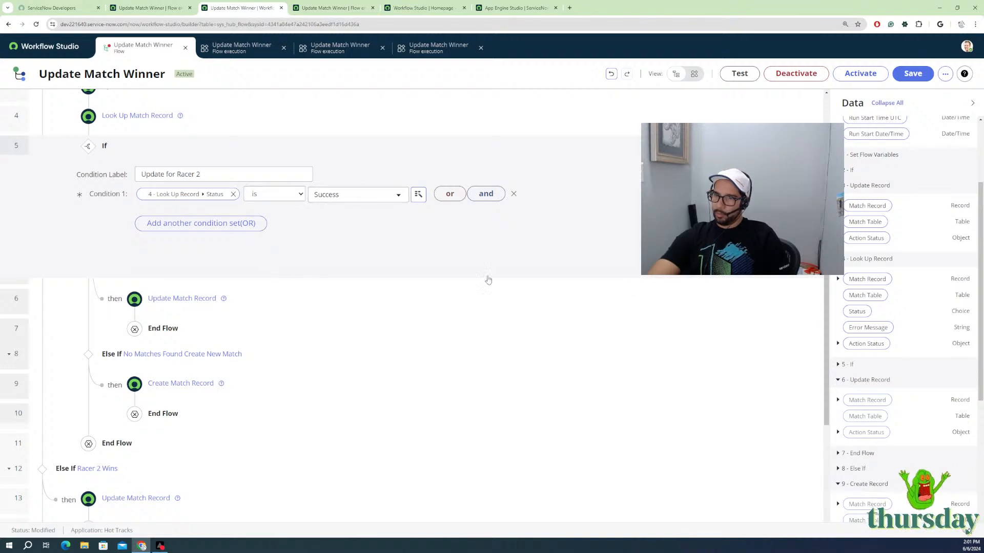
Step: Save the flow and review the field values of the Update Match Record action under Update for Racer 2
{"action": "key", "text": "ctrl+s"}
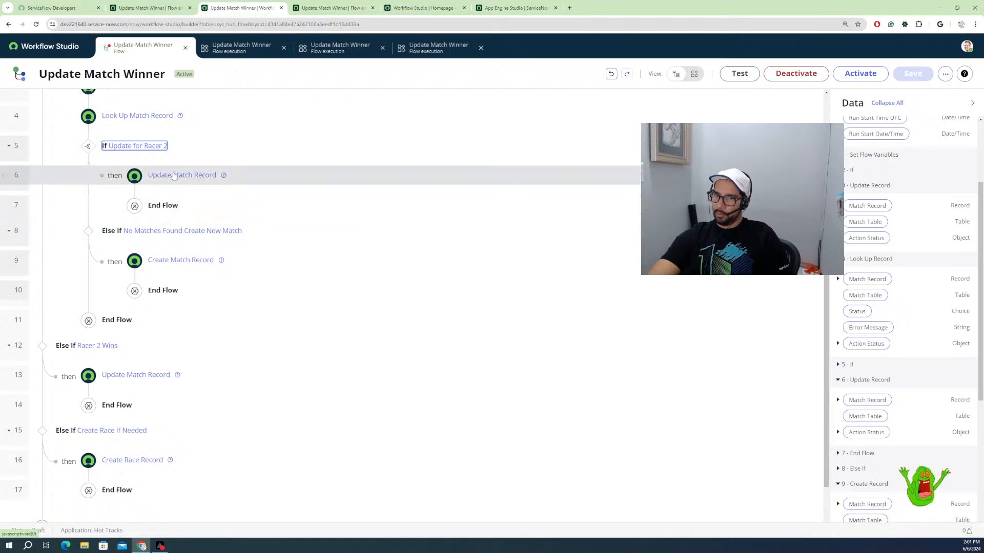
{"action": "left_click", "coordinate": [182, 176]}
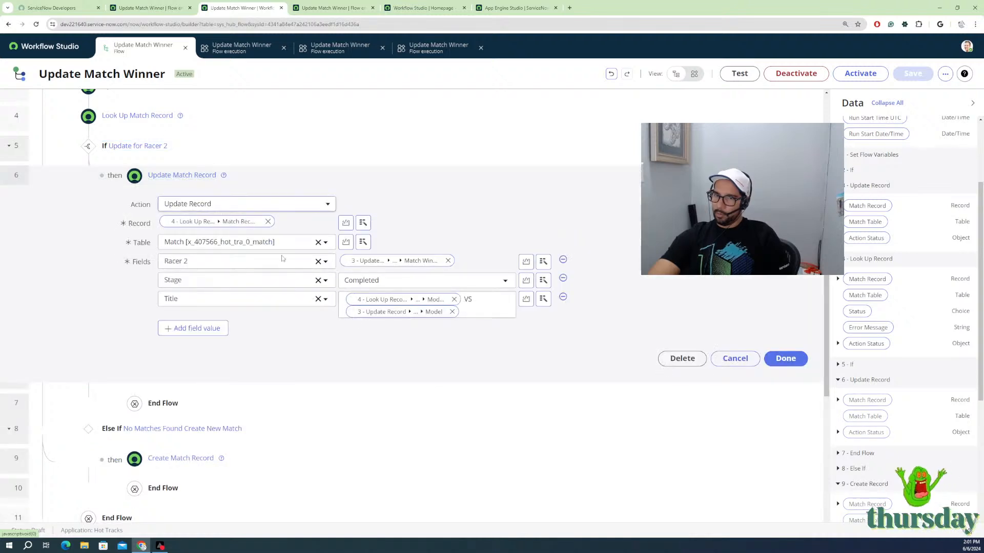
{"action": "left_click", "coordinate": [779, 358]}
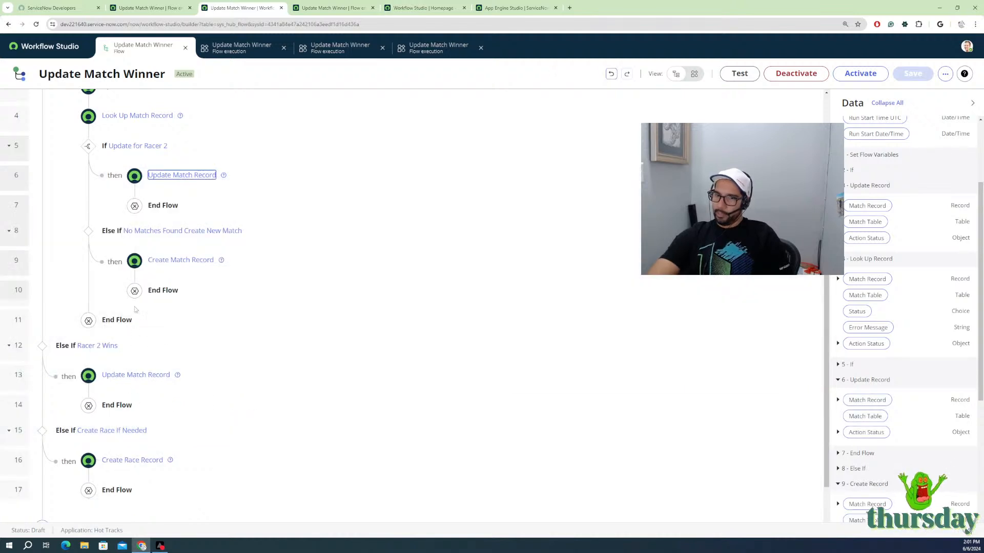
Step: Replace the No Matches Found Create New Match condition with the step 4 Look Up Record Status is not Success
{"action": "left_click", "coordinate": [186, 232]}
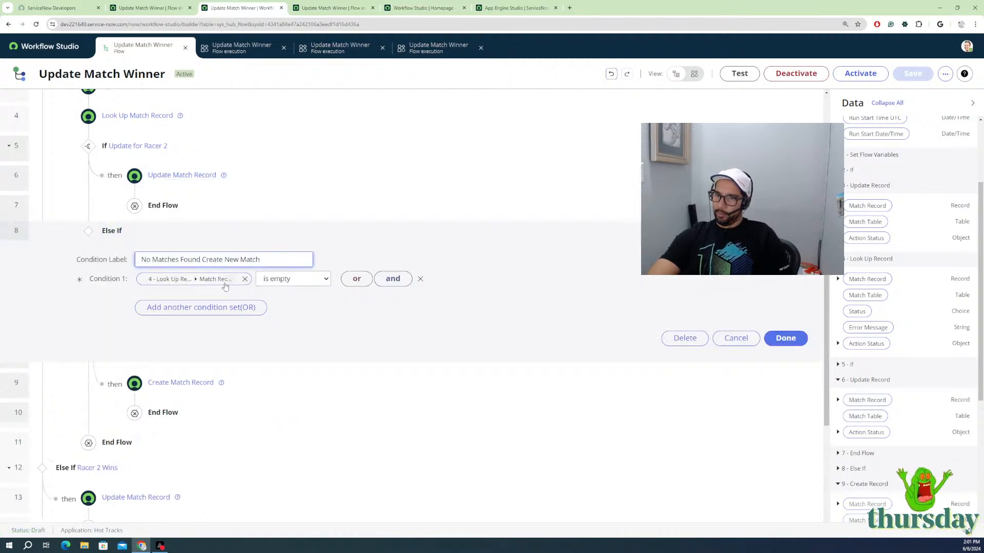
{"action": "left_click", "coordinate": [245, 280]}
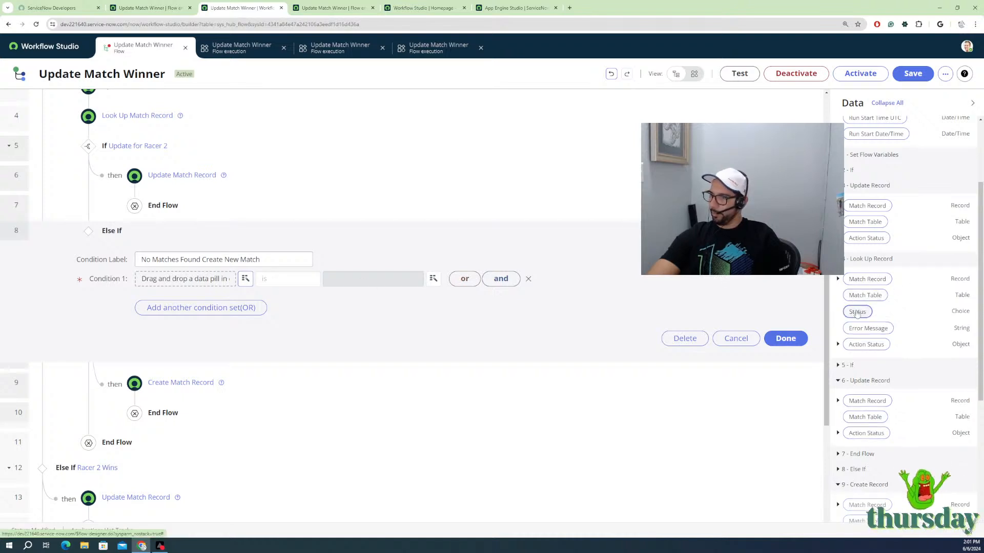
{"action": "left_click_drag", "start_coordinate": [857, 311], "coordinate": [200, 279]}
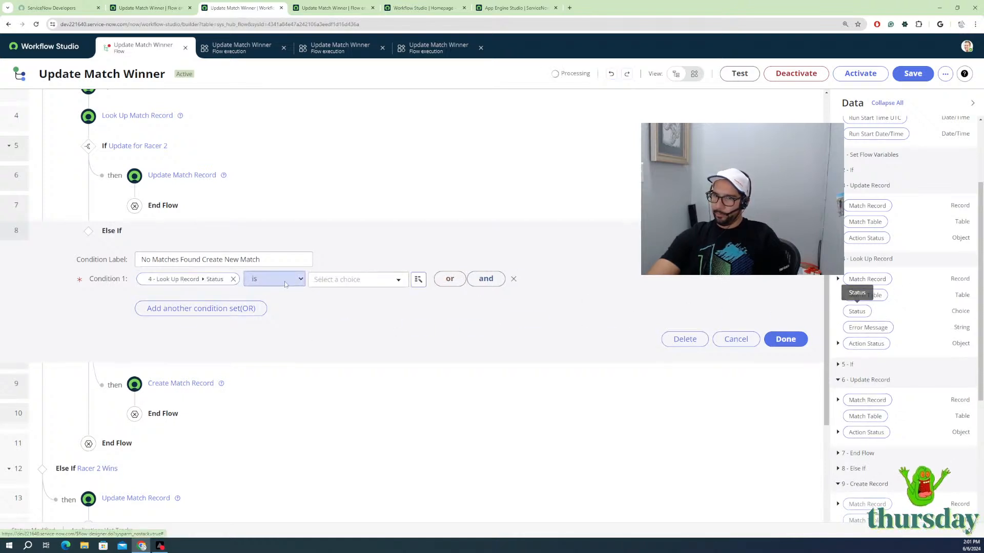
{"action": "left_click", "coordinate": [333, 280]}
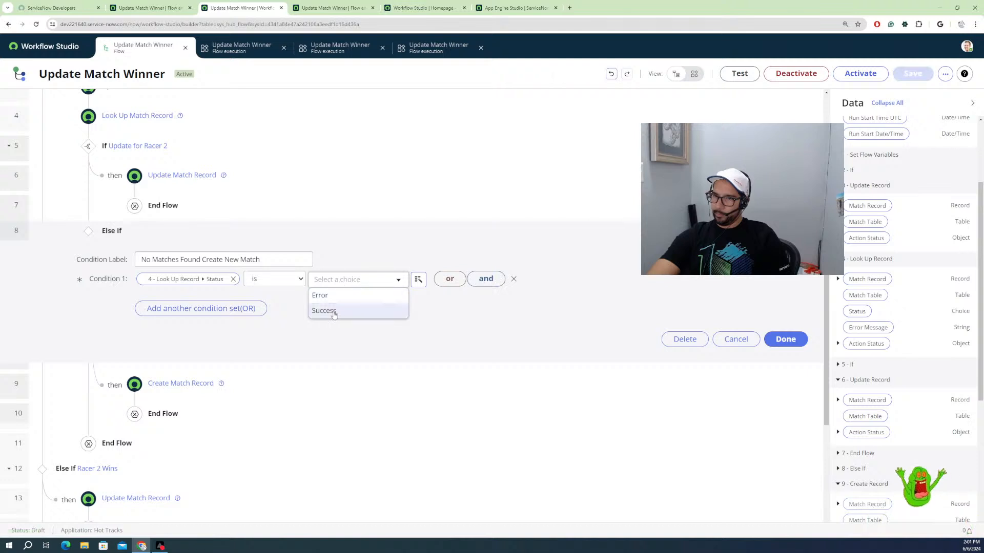
{"action": "left_click", "coordinate": [338, 302]}
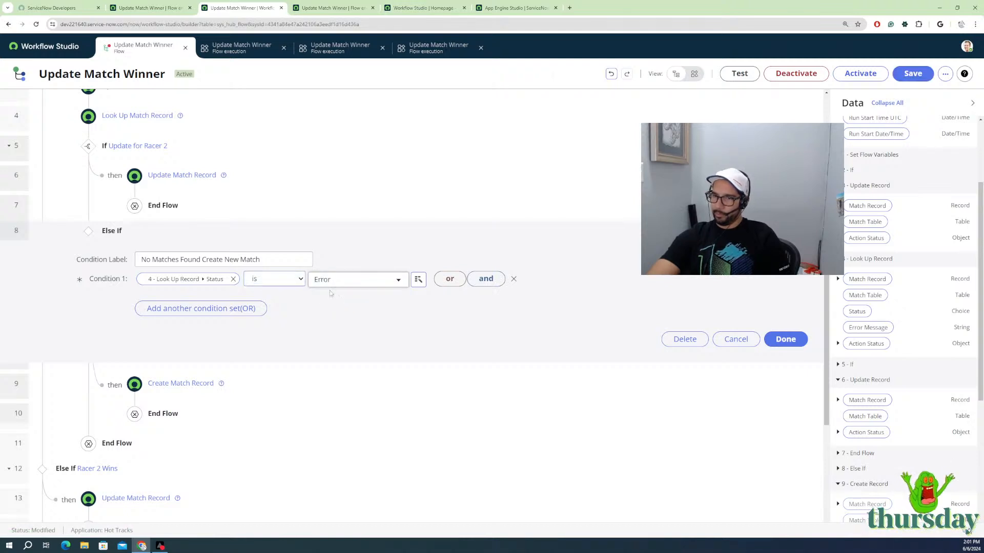
{"action": "left_click", "coordinate": [333, 280]}
{"action": "left_click", "coordinate": [325, 310]}
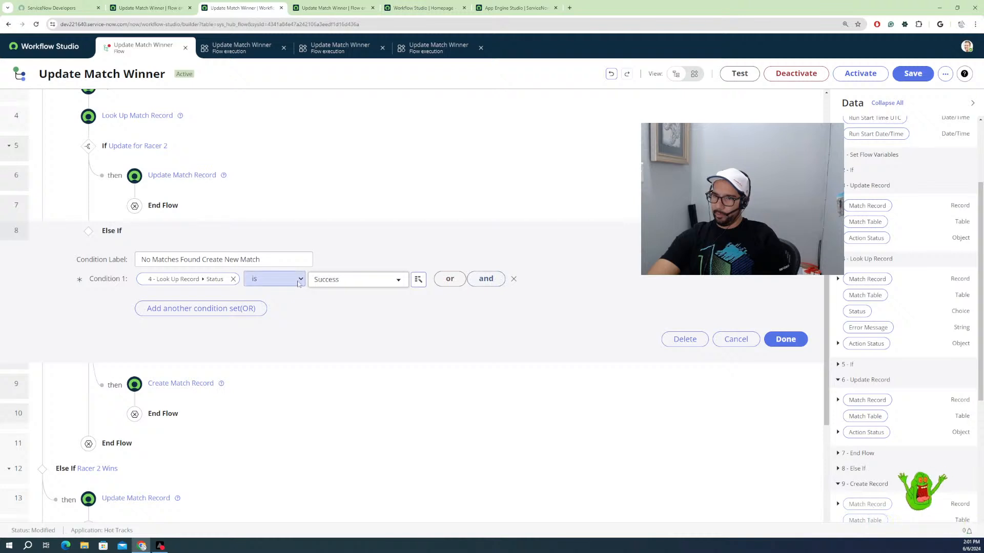
{"action": "left_click", "coordinate": [283, 279]}
{"action": "left_click", "coordinate": [274, 302]}
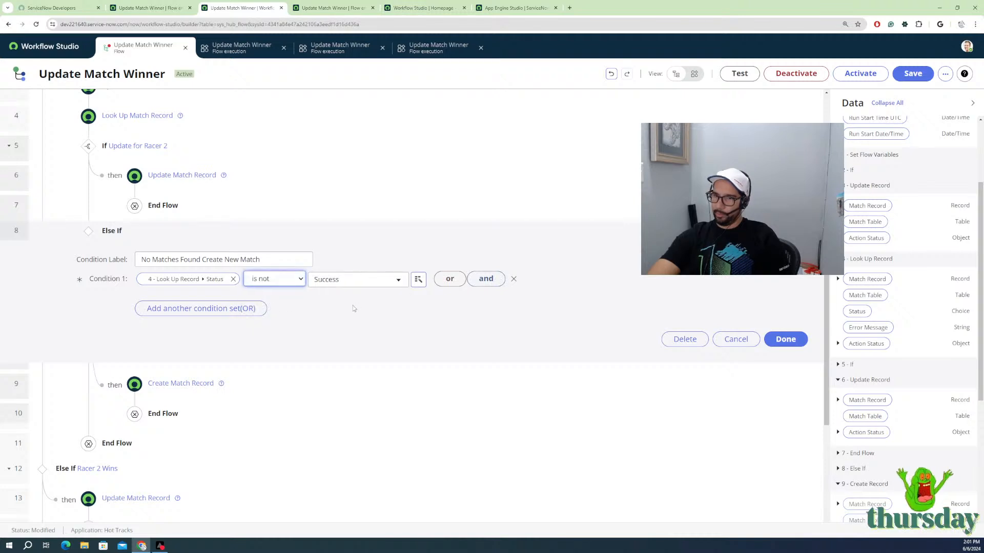
{"action": "left_click", "coordinate": [784, 340]}
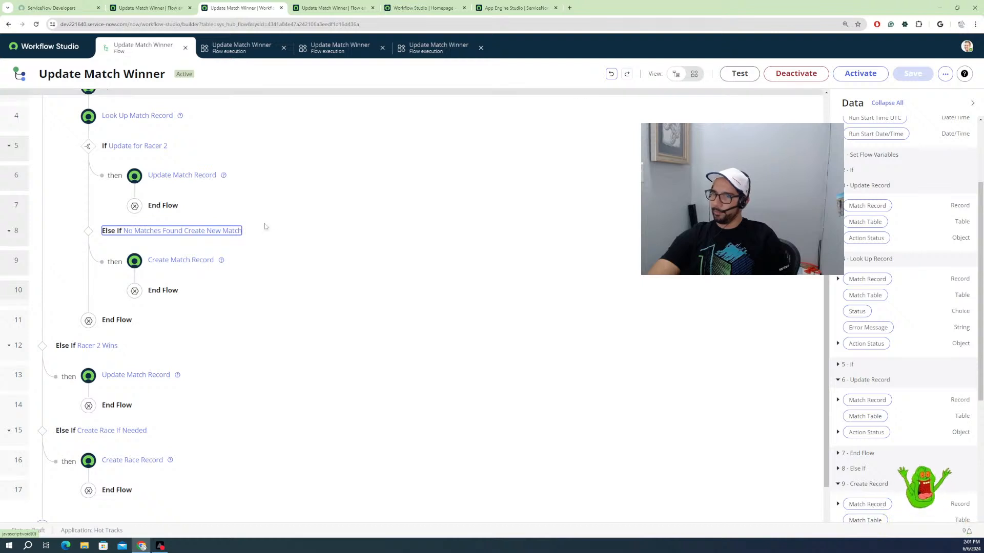
Step: Remove the step 4 Look Up Record data pills from Racer 1, Wins To Advance and Title in the Create Match Record action
{"action": "left_click", "coordinate": [191, 263]}
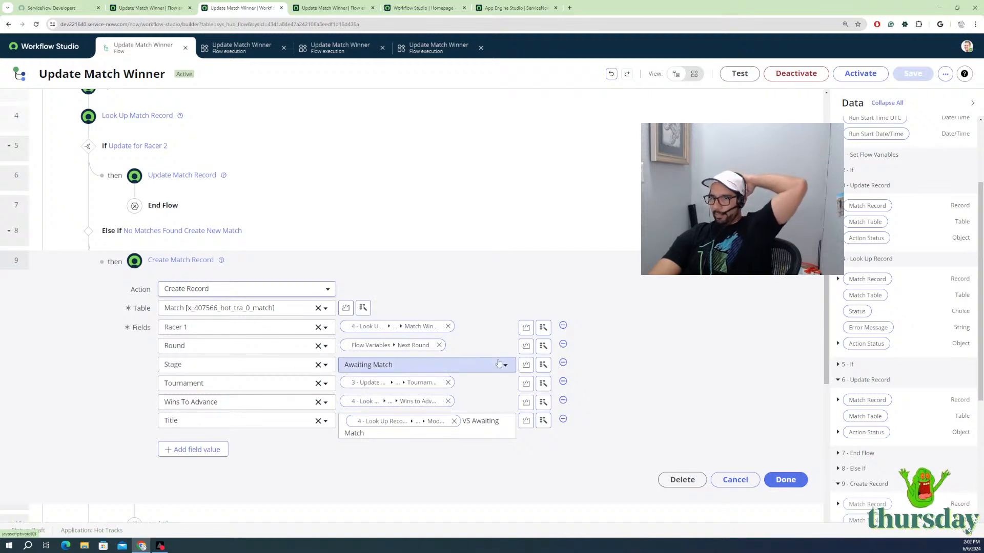
{"action": "left_click", "coordinate": [450, 328]}
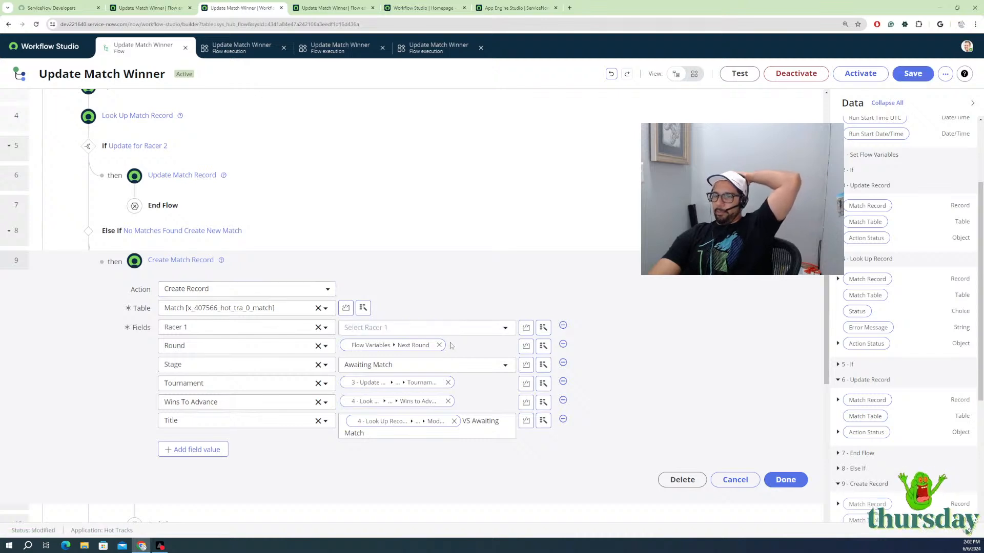
{"action": "left_click", "coordinate": [449, 401]}
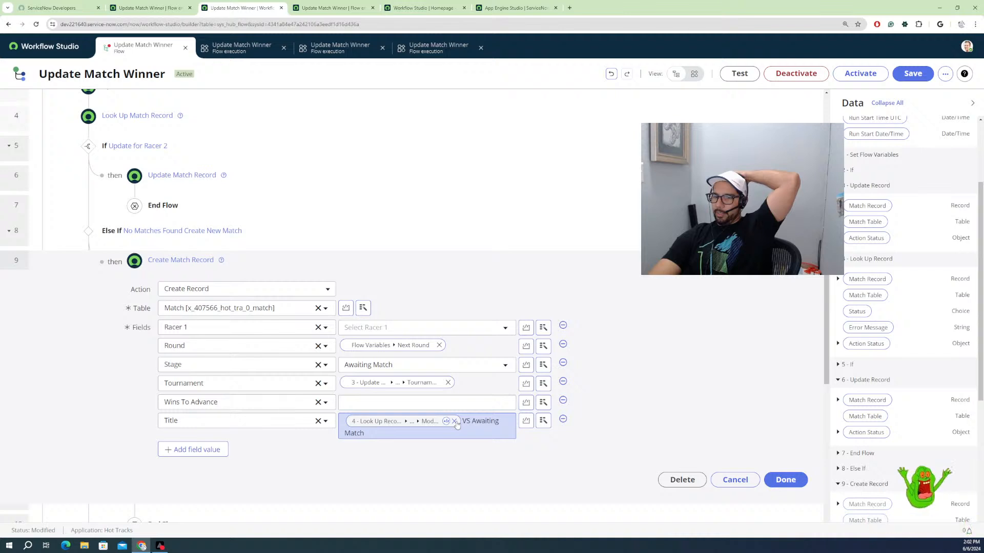
{"action": "left_click", "coordinate": [454, 421]}
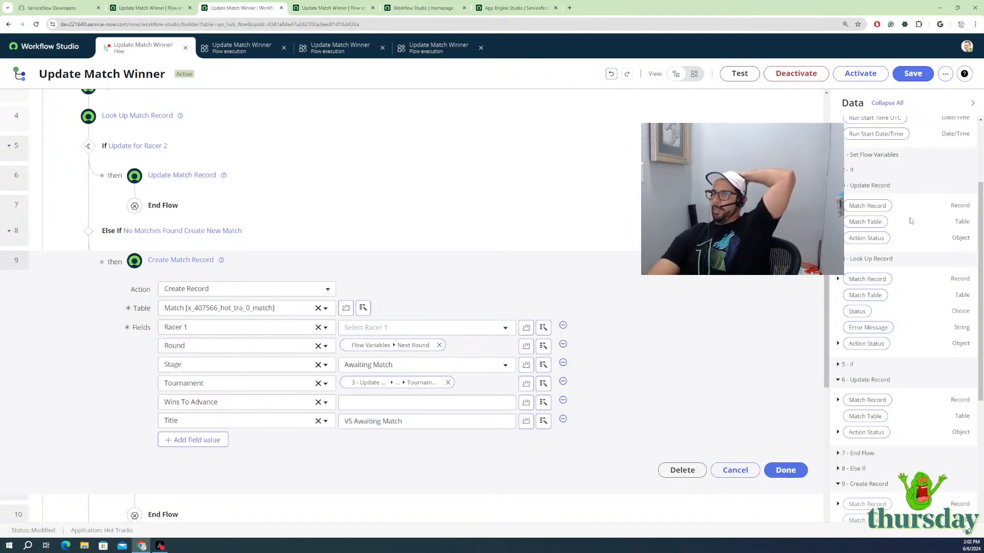
Step: Set the Racer 1 field of the Create Match Record action to Racer 1 from the step 3 Update Record's Match Record
{"action": "scroll", "coordinate": [163, 168], "scroll_direction": "up", "scroll_amount": 2}
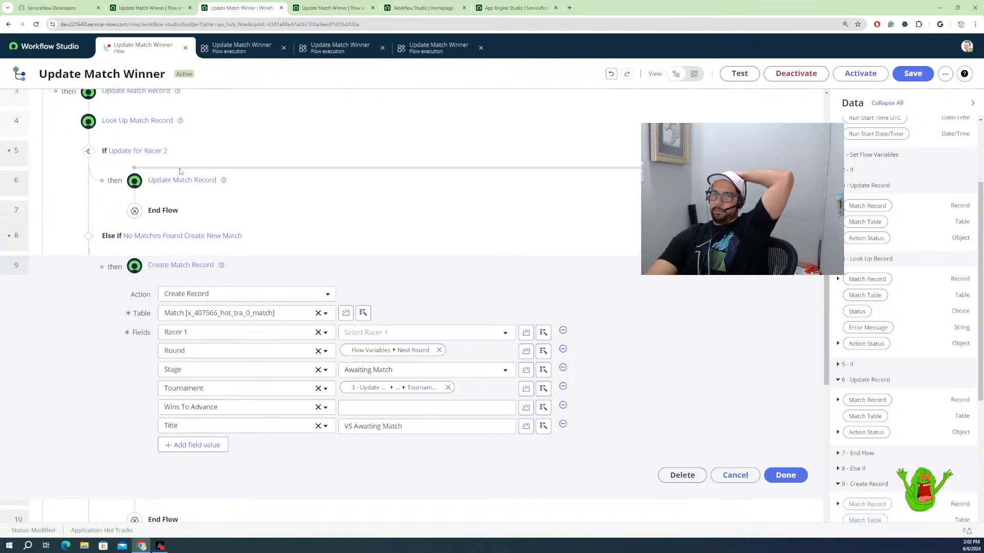
{"action": "scroll", "coordinate": [163, 169], "scroll_direction": "up", "scroll_amount": 2}
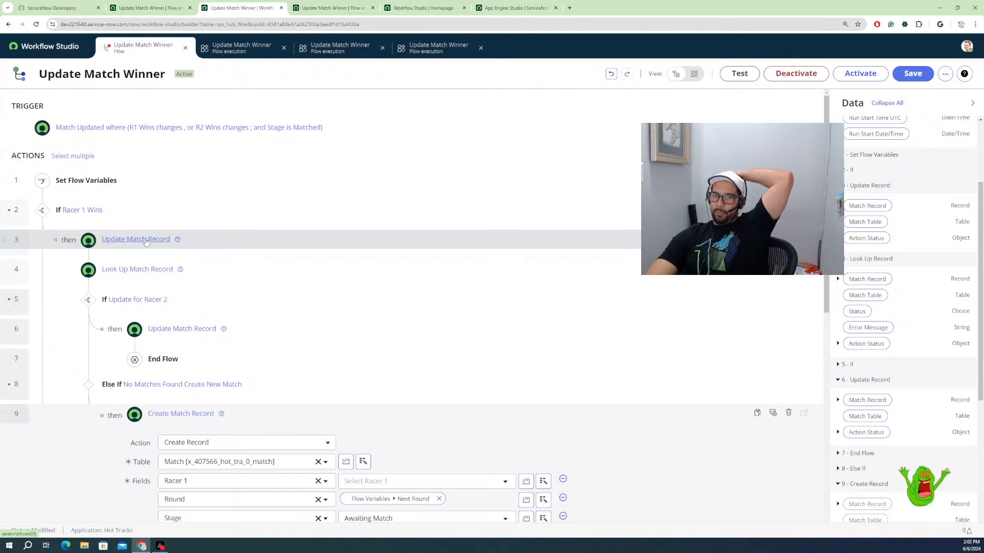
{"action": "scroll", "coordinate": [600, 342], "scroll_direction": "down", "scroll_amount": 2}
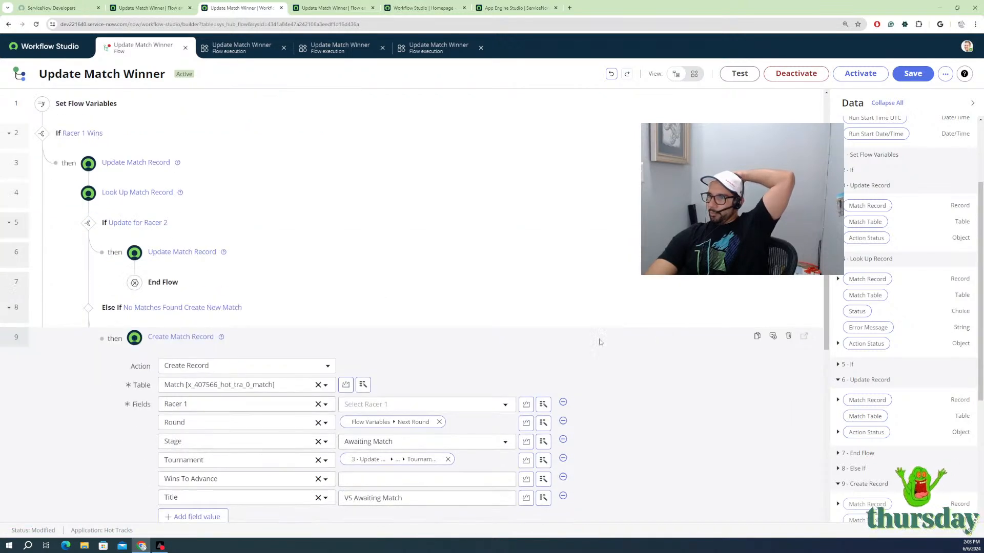
{"action": "scroll", "coordinate": [343, 384], "scroll_direction": "down", "scroll_amount": 1}
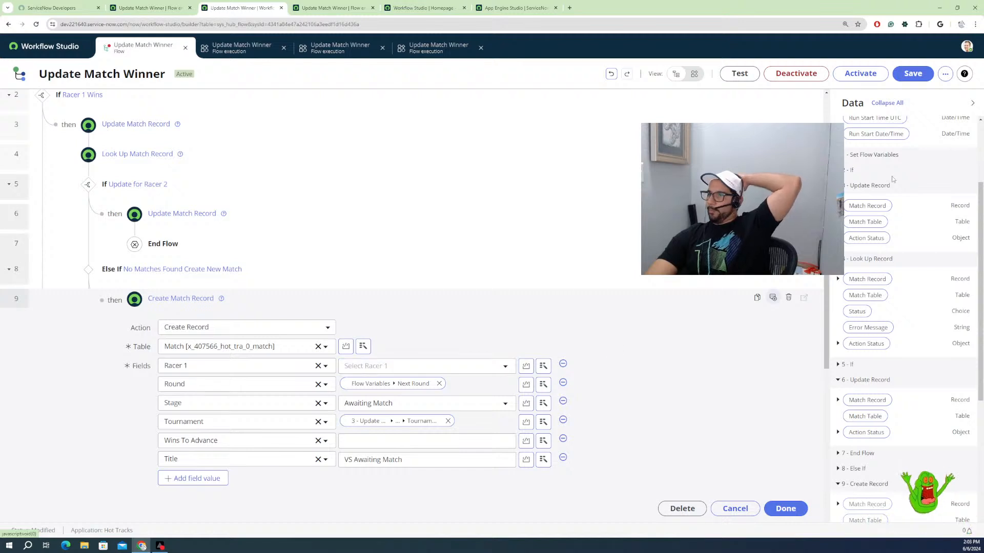
{"action": "left_click", "coordinate": [856, 210]}
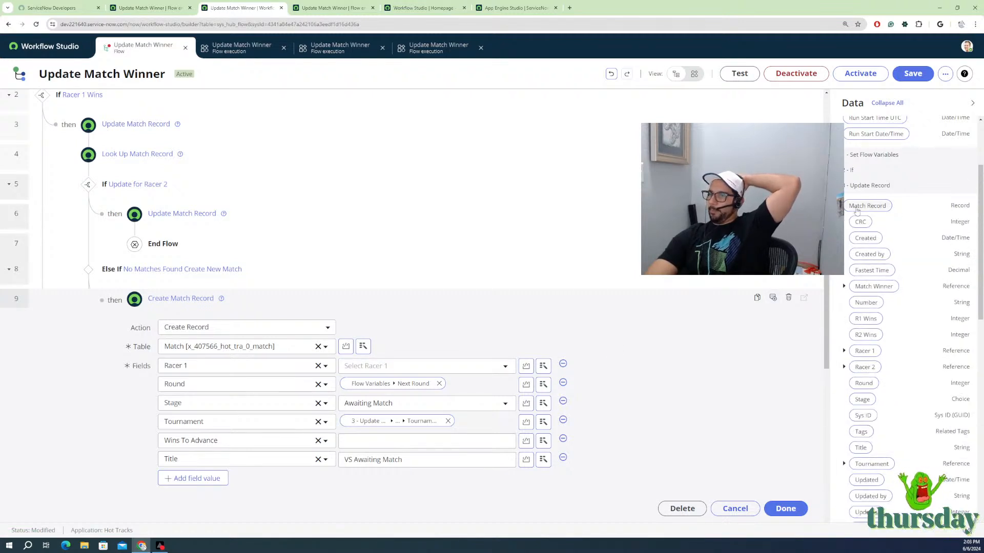
{"action": "left_click_drag", "start_coordinate": [864, 352], "coordinate": [414, 370]}
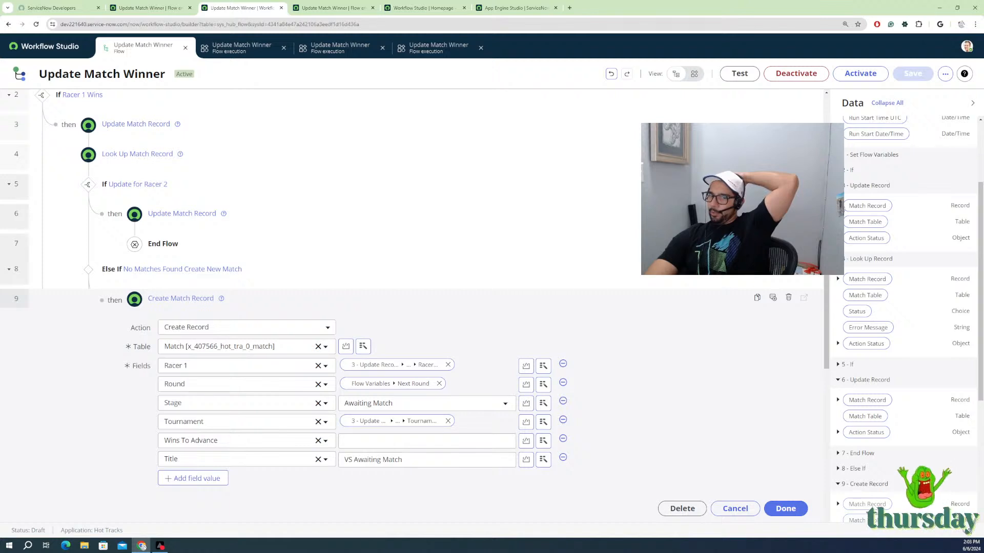
Step: Set the Wins To Advance field of the Create Match Record action to Wins To Advance from the step 3 Match Record
{"action": "left_click", "coordinate": [839, 206]}
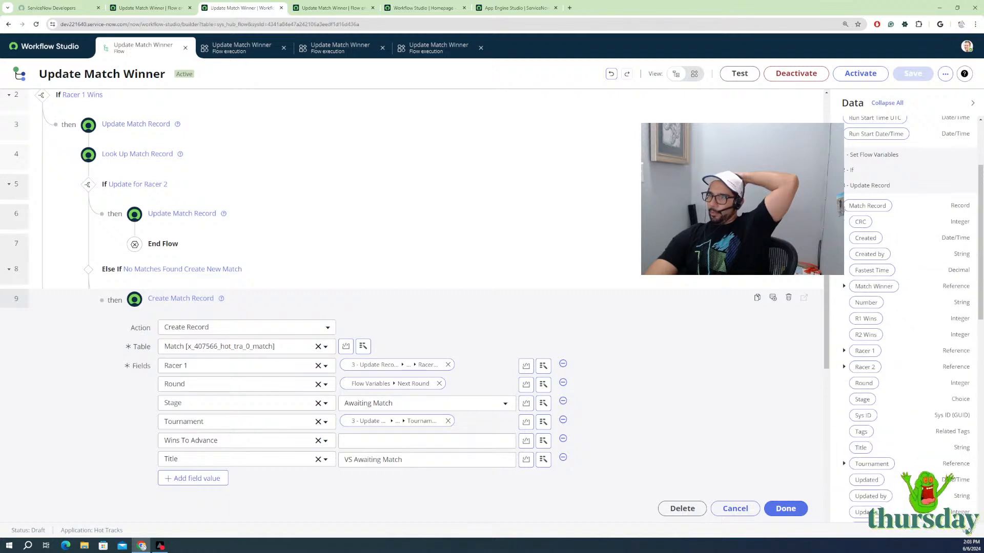
{"action": "scroll", "coordinate": [863, 455], "scroll_direction": "down", "scroll_amount": 2}
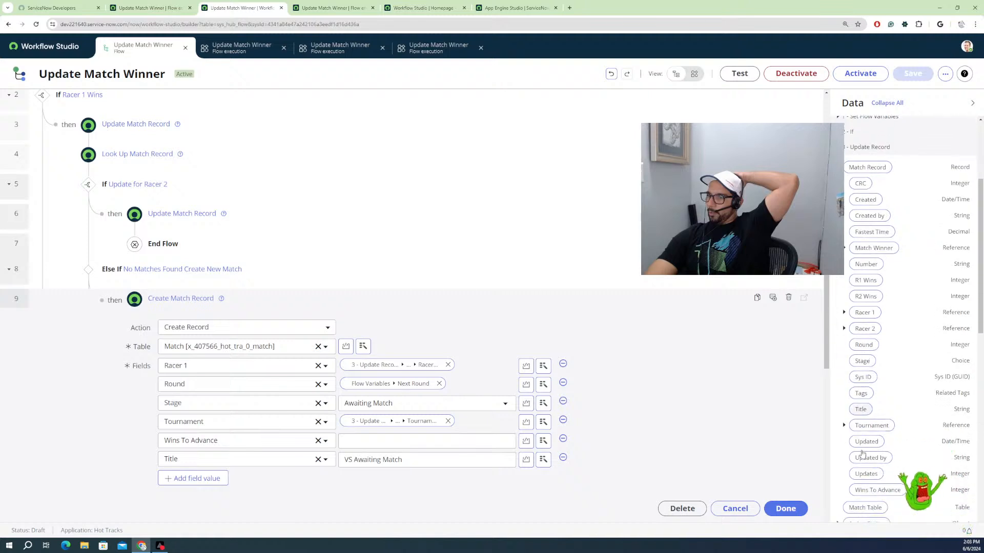
{"action": "left_click_drag", "start_coordinate": [865, 454], "coordinate": [420, 432]}
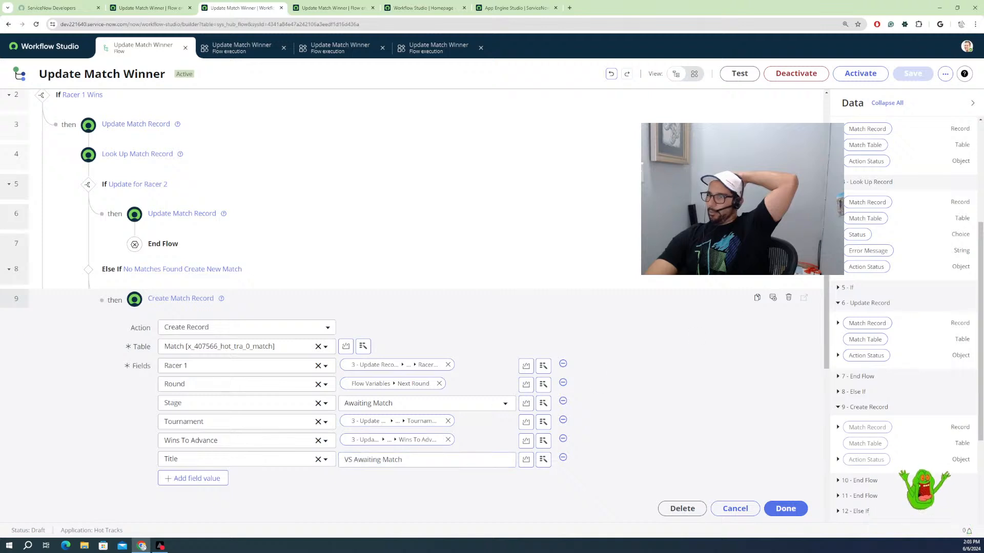
Step: Look through the Racer 1 fields of the step 3 Match Record for a data pill for the new match's Title
{"action": "scroll", "coordinate": [868, 512], "scroll_direction": "up", "scroll_amount": 2}
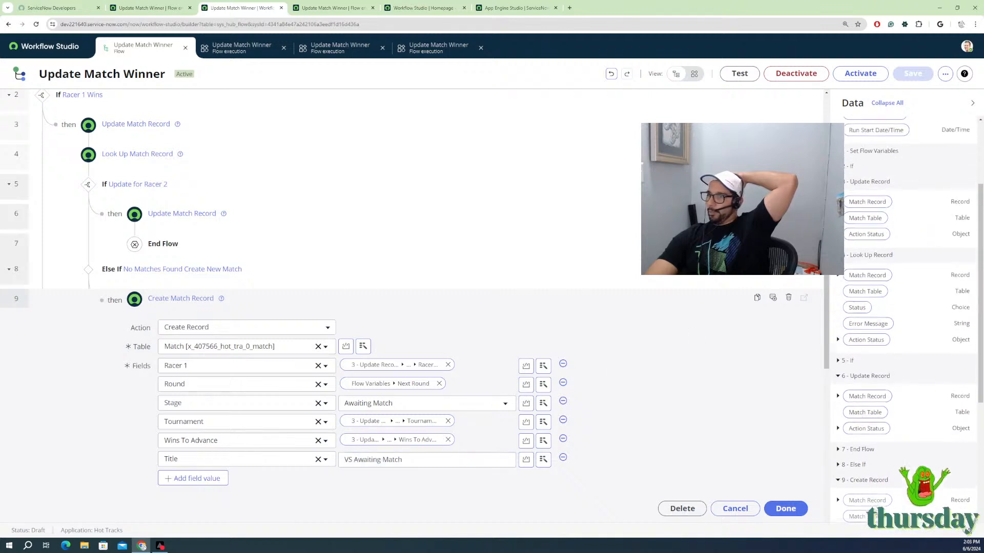
{"action": "left_click", "coordinate": [838, 206]}
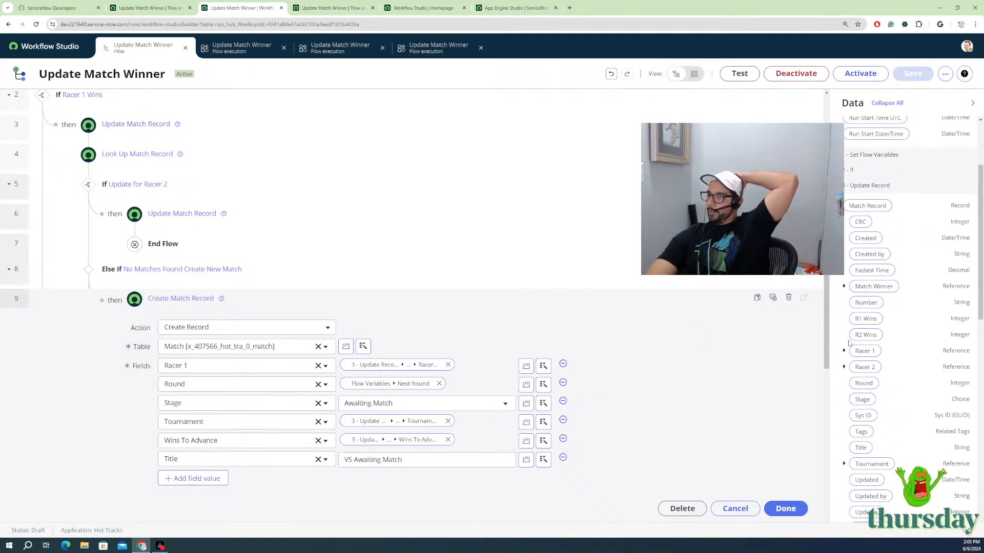
{"action": "left_click", "coordinate": [844, 352]}
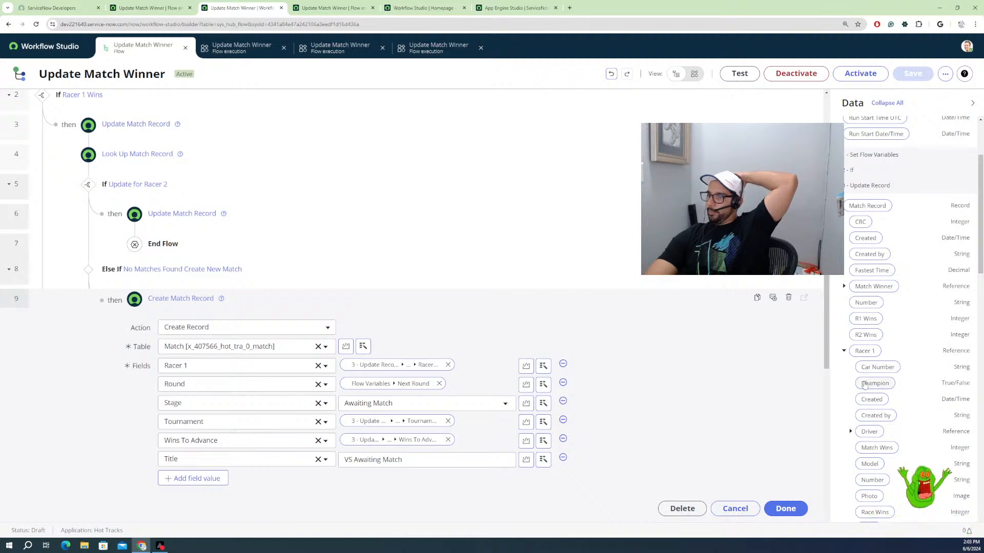
{"action": "scroll", "coordinate": [865, 385], "scroll_direction": "down", "scroll_amount": 3}
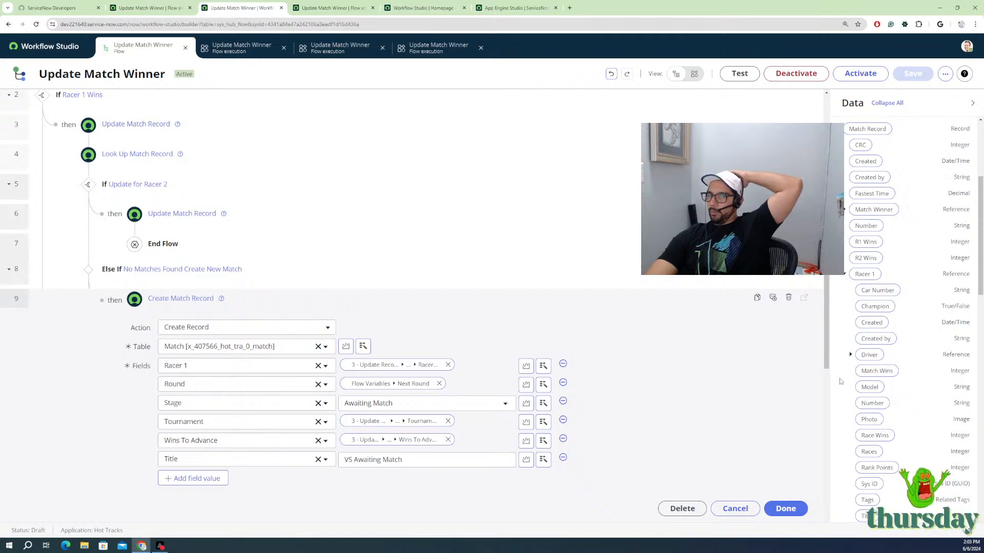
{"action": "scroll", "coordinate": [240, 181], "scroll_direction": "up", "scroll_amount": 2}
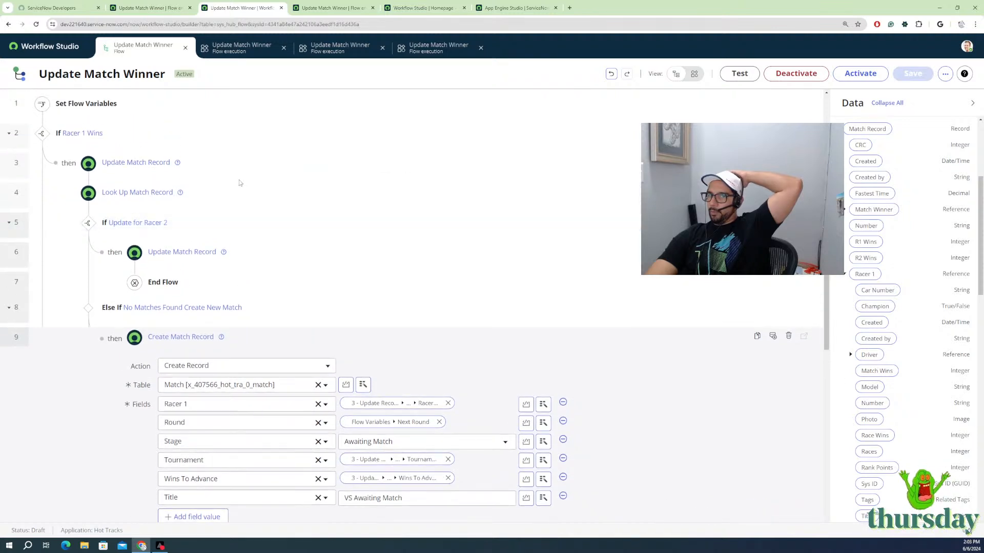
{"action": "scroll", "coordinate": [486, 287], "scroll_direction": "down", "scroll_amount": 4}
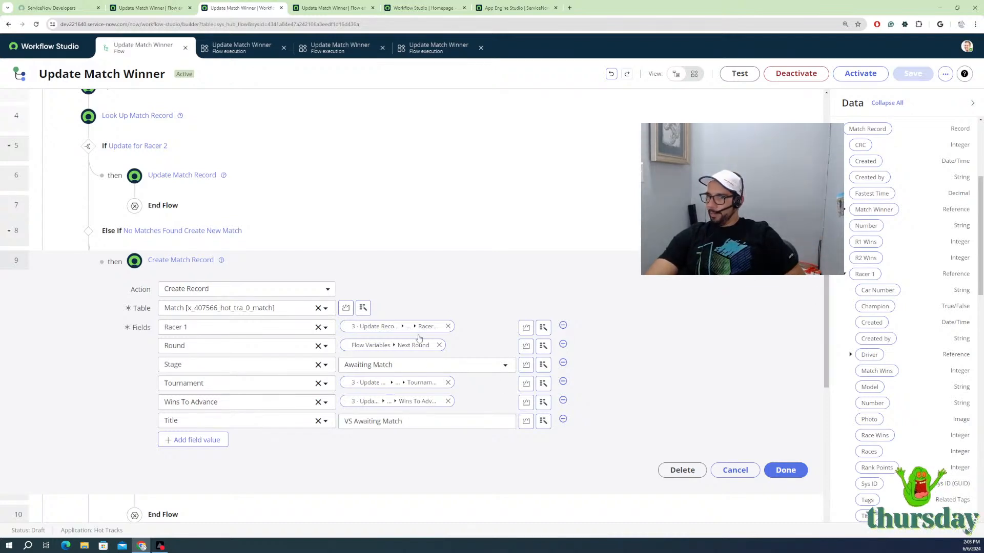
Step: Replace the Racer 1 value of the Create Match Record action with Match Winner from the step 3 Update Record's Match Record
{"action": "left_click", "coordinate": [448, 326]}
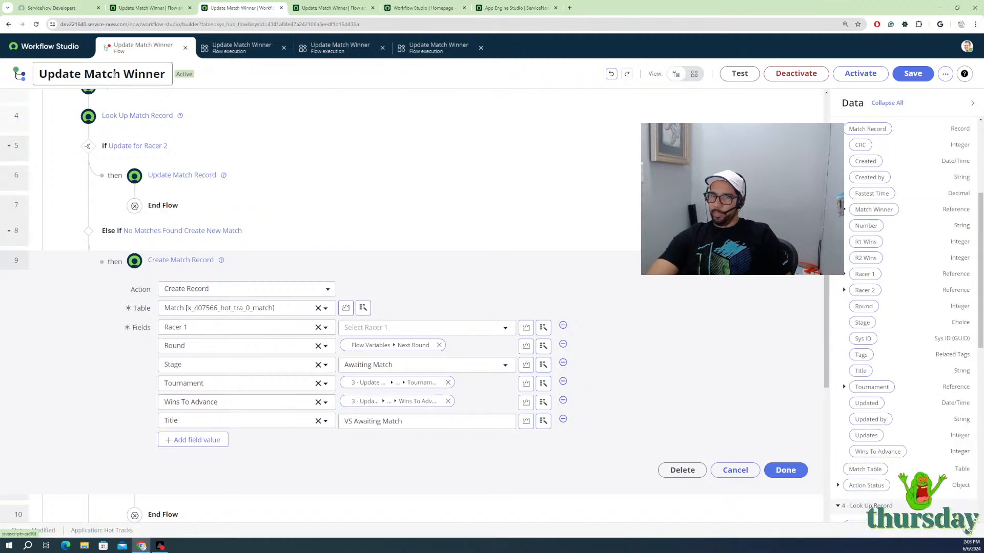
{"action": "scroll", "coordinate": [269, 180], "scroll_direction": "up", "scroll_amount": 2}
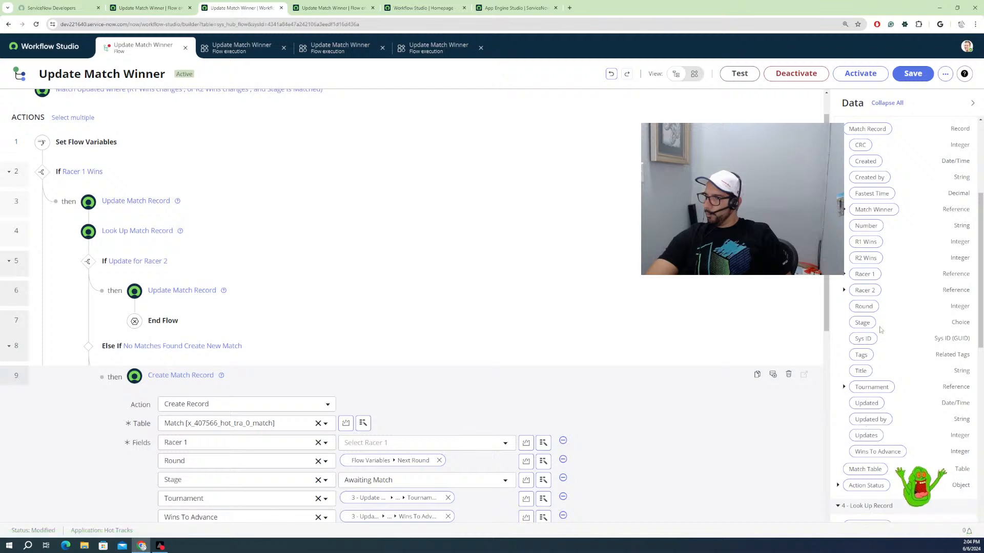
{"action": "left_click", "coordinate": [845, 210]}
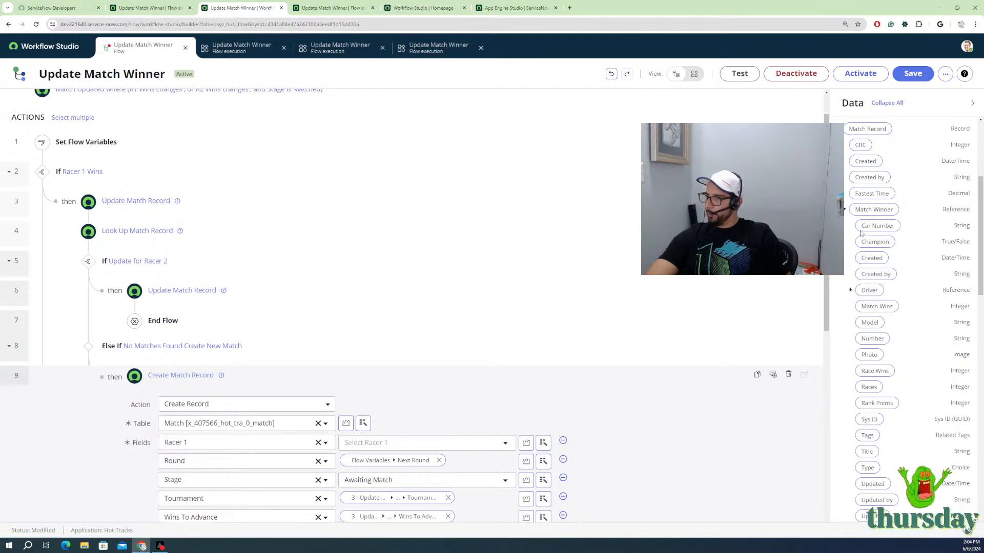
{"action": "scroll", "coordinate": [820, 280], "scroll_direction": "down", "scroll_amount": 1}
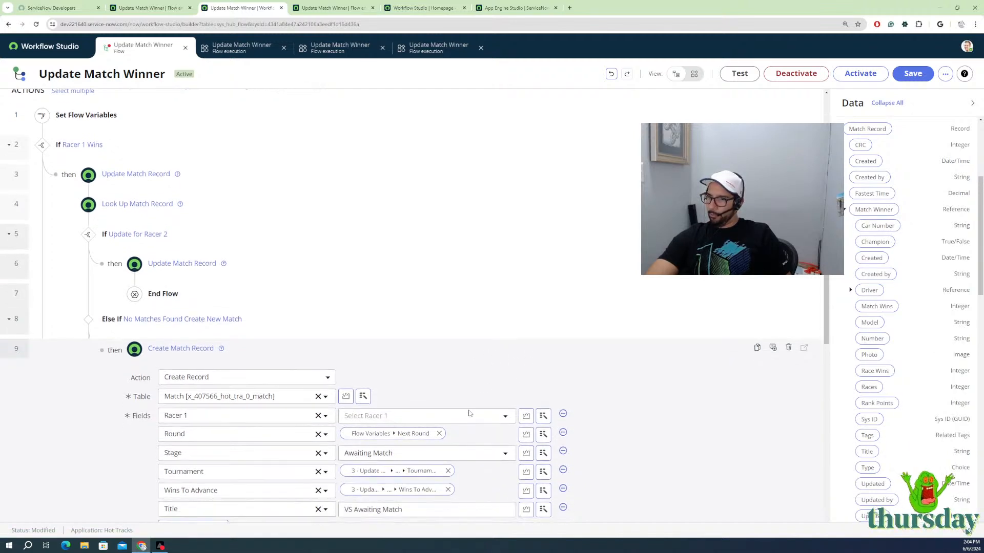
{"action": "left_click_drag", "start_coordinate": [874, 209], "coordinate": [442, 408]}
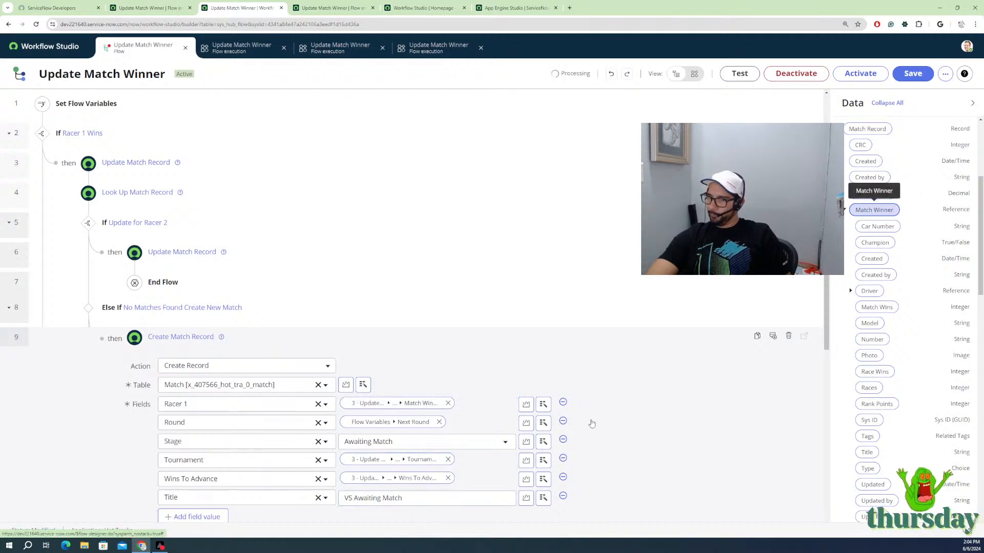
Step: Replace the Wins To Advance value of the Create Match Record action with Wins to Advance from the step 4 Match Record's Tournament
{"action": "scroll", "coordinate": [437, 431], "scroll_direction": "down", "scroll_amount": 1}
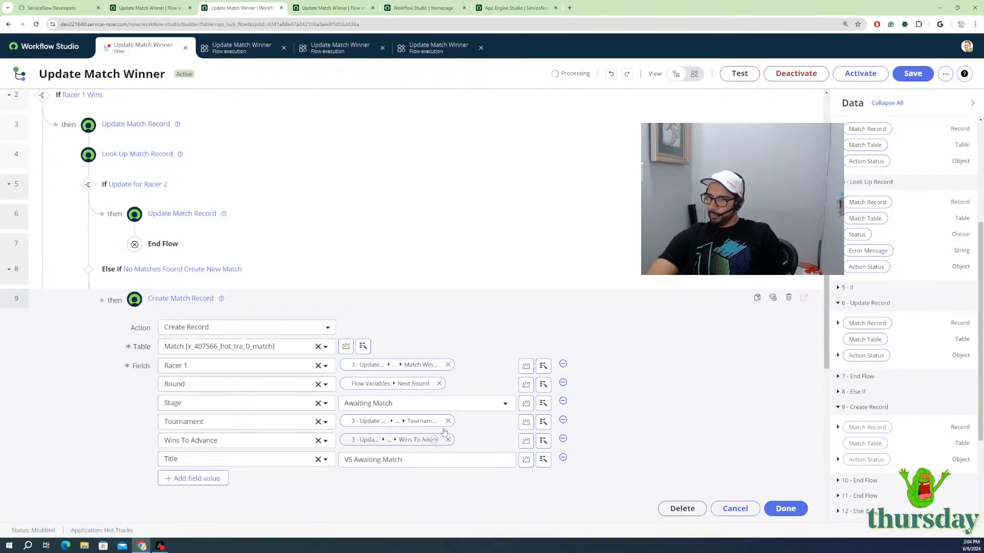
{"action": "scroll", "coordinate": [444, 429], "scroll_direction": "down", "scroll_amount": 1}
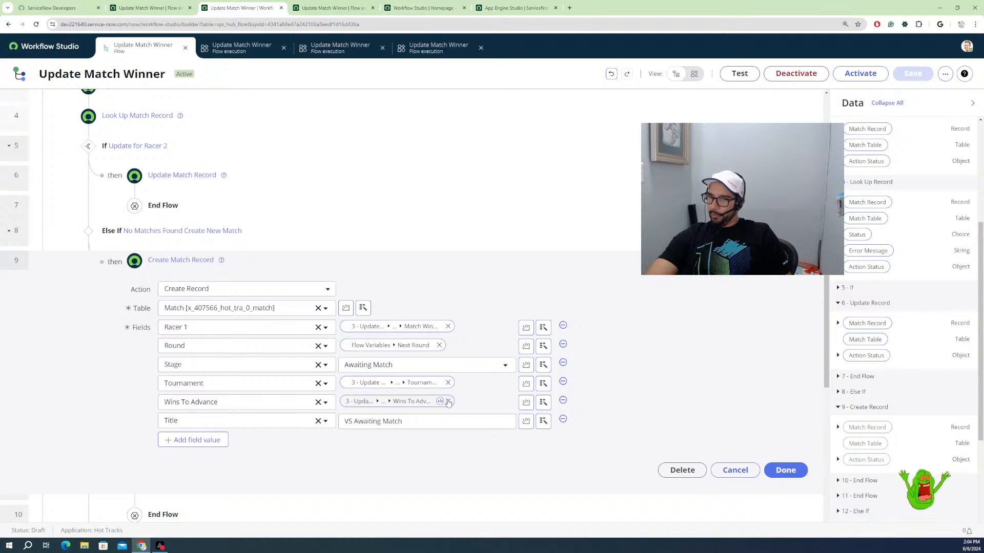
{"action": "left_click", "coordinate": [448, 403]}
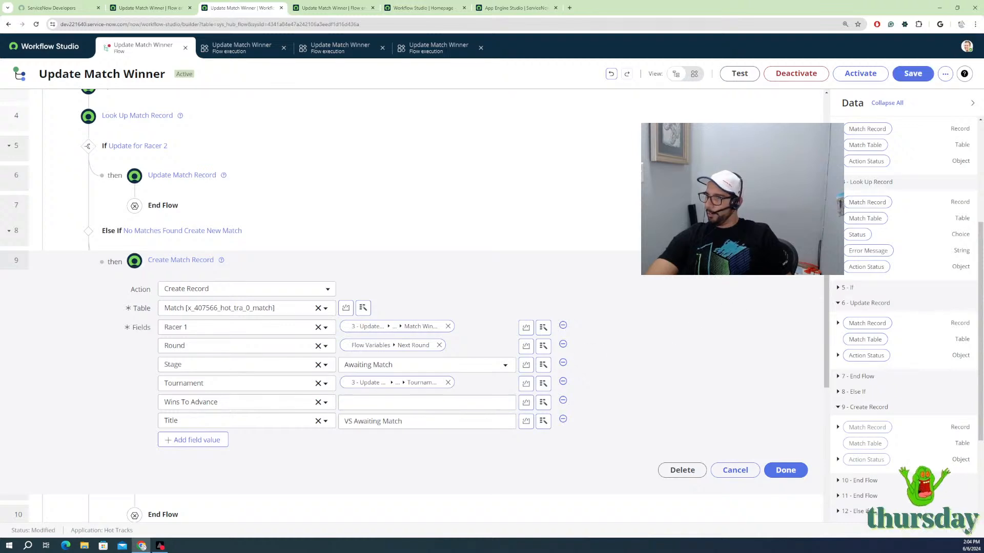
{"action": "left_click", "coordinate": [838, 202]}
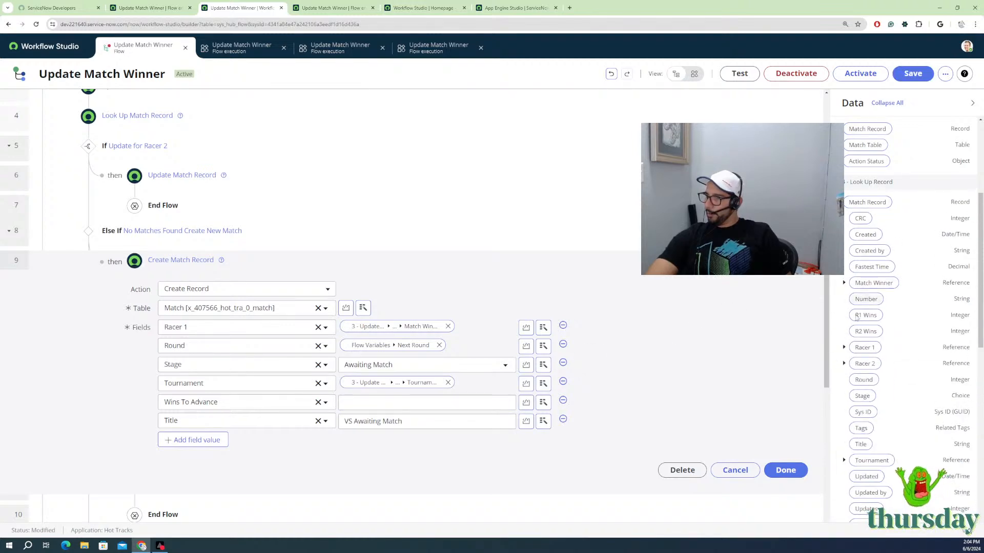
{"action": "scroll", "coordinate": [863, 399], "scroll_direction": "down", "scroll_amount": 2}
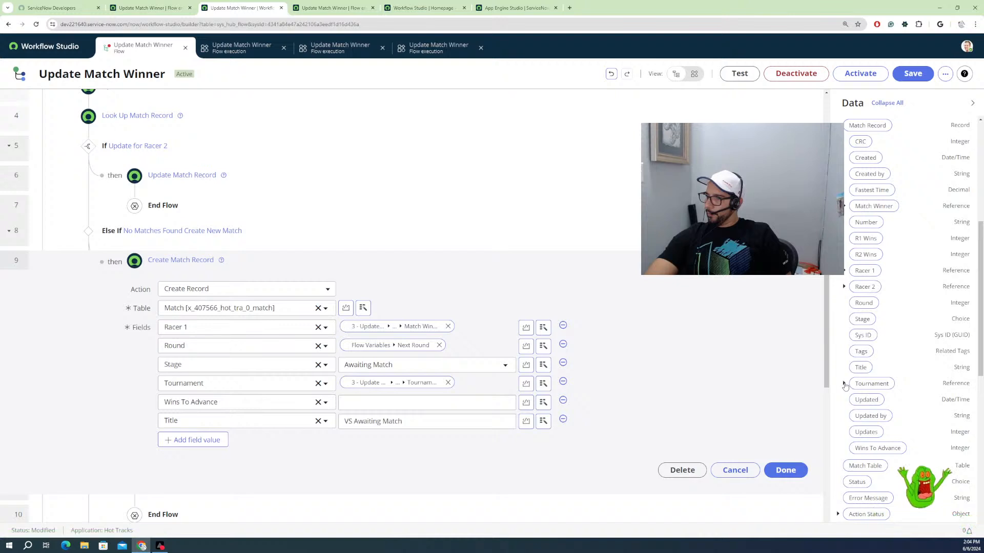
{"action": "left_click", "coordinate": [844, 383]}
{"action": "scroll", "coordinate": [875, 420], "scroll_direction": "down", "scroll_amount": 1}
{"action": "scroll", "coordinate": [875, 420], "scroll_direction": "down", "scroll_amount": 4}
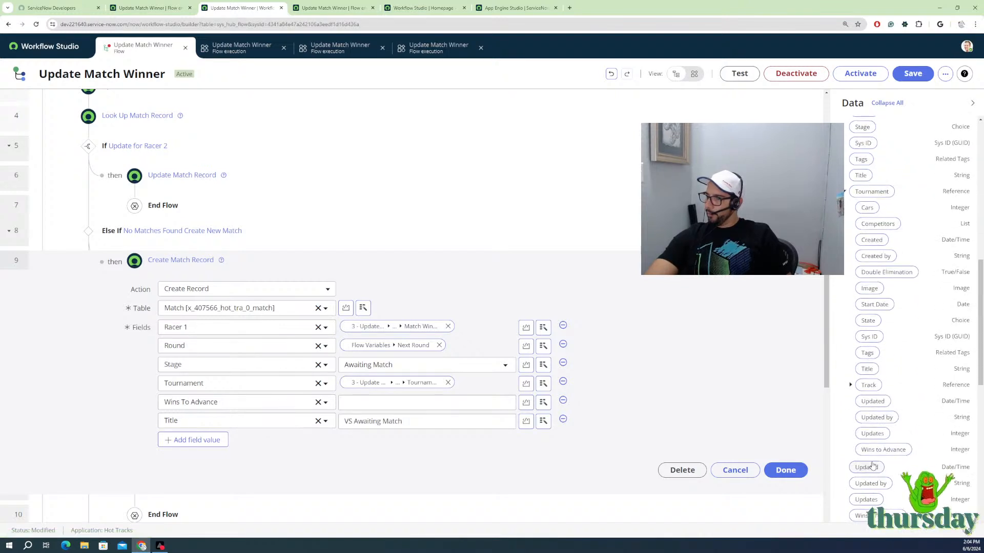
{"action": "left_click_drag", "start_coordinate": [882, 449], "coordinate": [434, 408]}
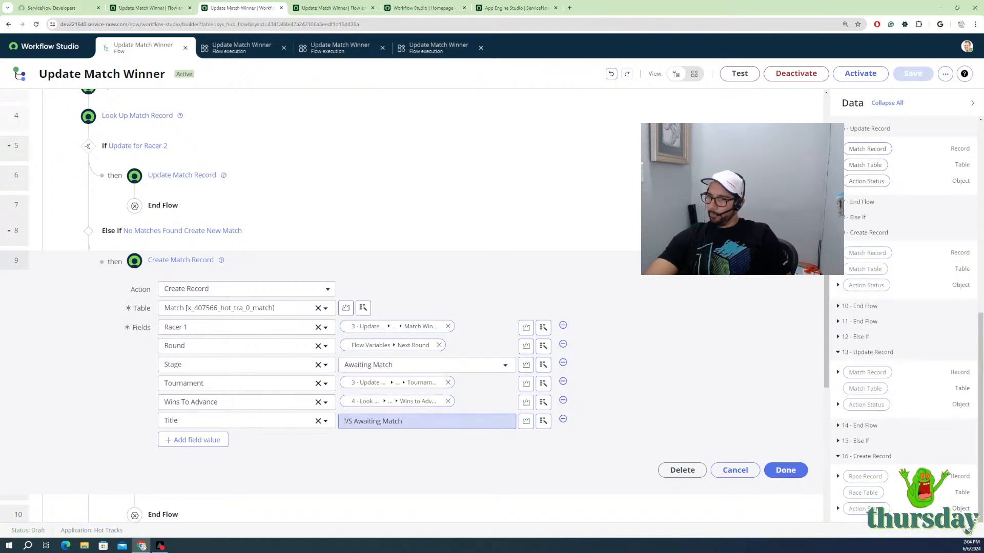
Step: Set the new match's Title to the Model of the step 3 Match Winner followed by "VS Awaiting Match", and finish editing the action
{"action": "scroll", "coordinate": [871, 230], "scroll_direction": "up", "scroll_amount": 3}
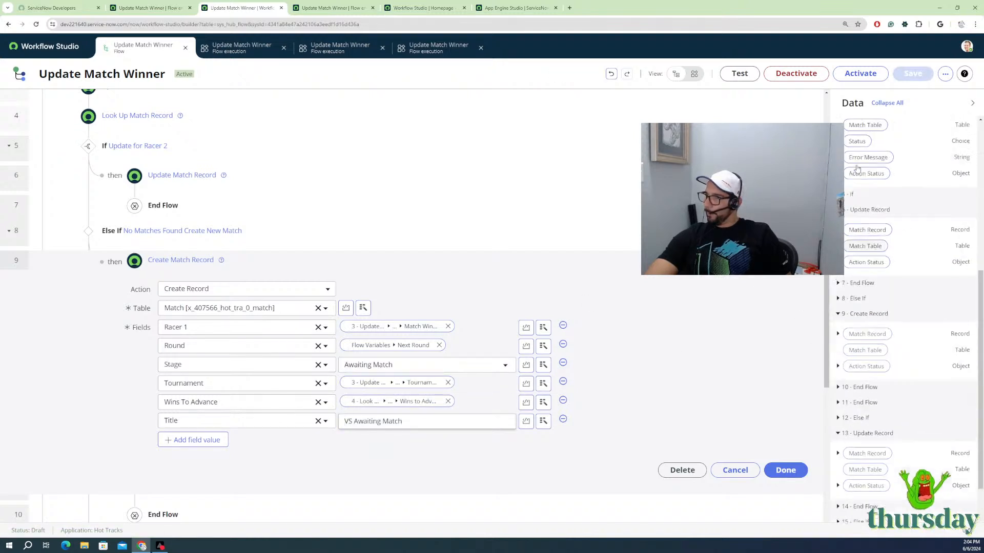
{"action": "scroll", "coordinate": [871, 205], "scroll_direction": "up", "scroll_amount": 2}
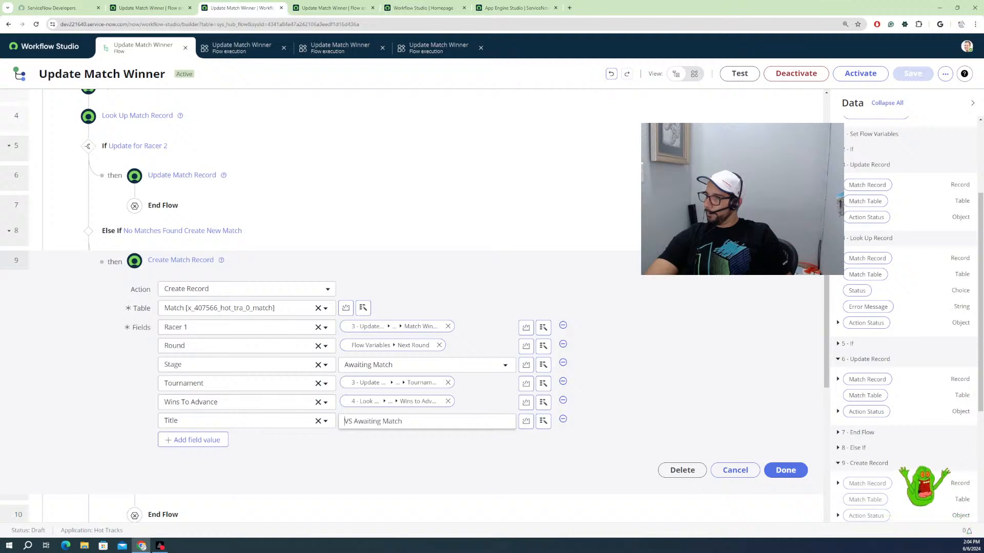
{"action": "left_click", "coordinate": [839, 185]}
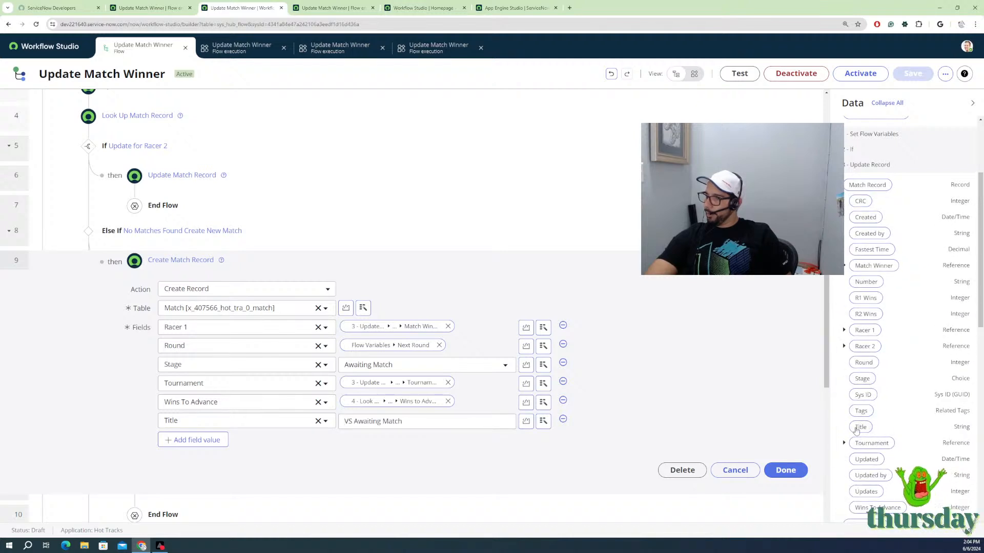
{"action": "left_click", "coordinate": [845, 266]}
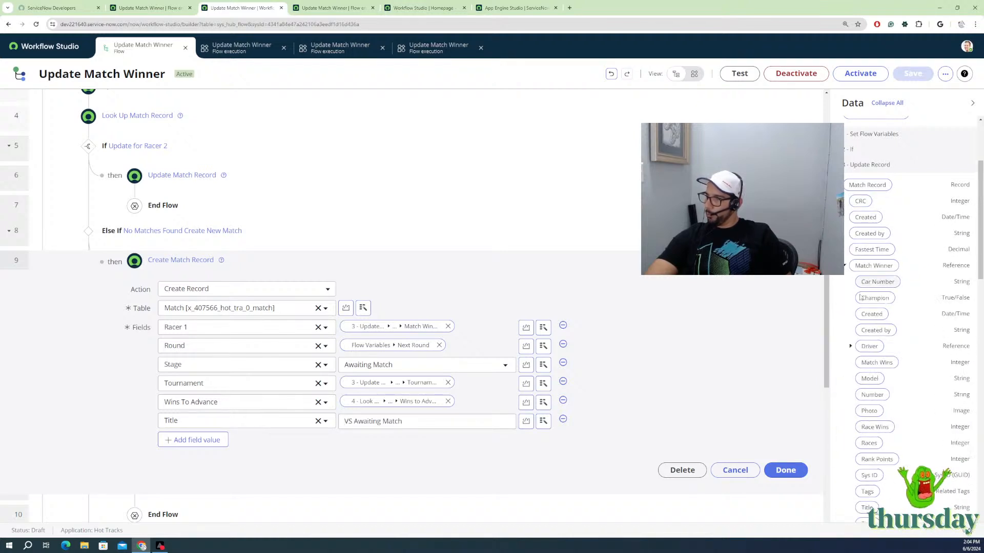
{"action": "left_click_drag", "start_coordinate": [870, 379], "coordinate": [345, 421]}
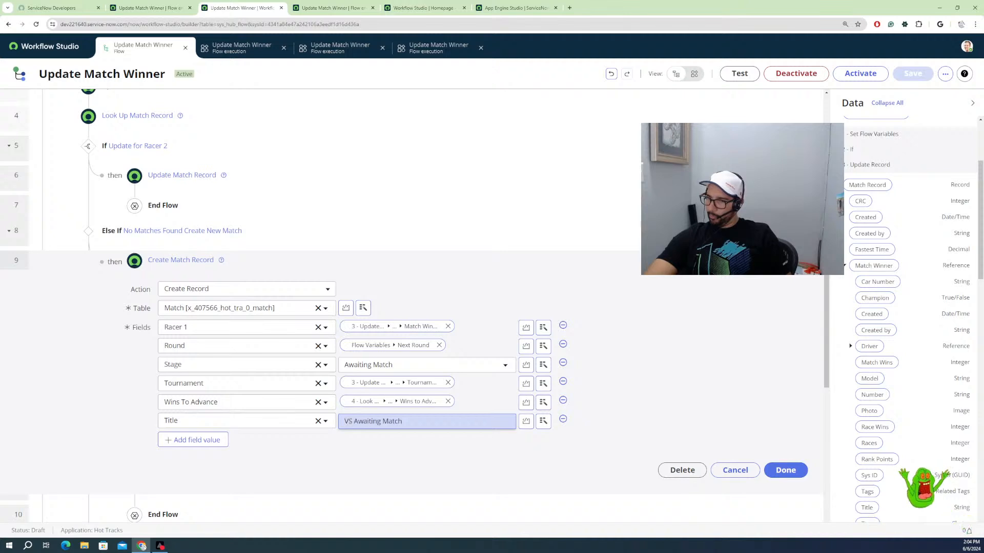
{"action": "left_click_drag", "start_coordinate": [345, 421], "coordinate": [458, 429]}
{"action": "key", "text": "ctrl+c"}
{"action": "key", "text": "BackSpace"}
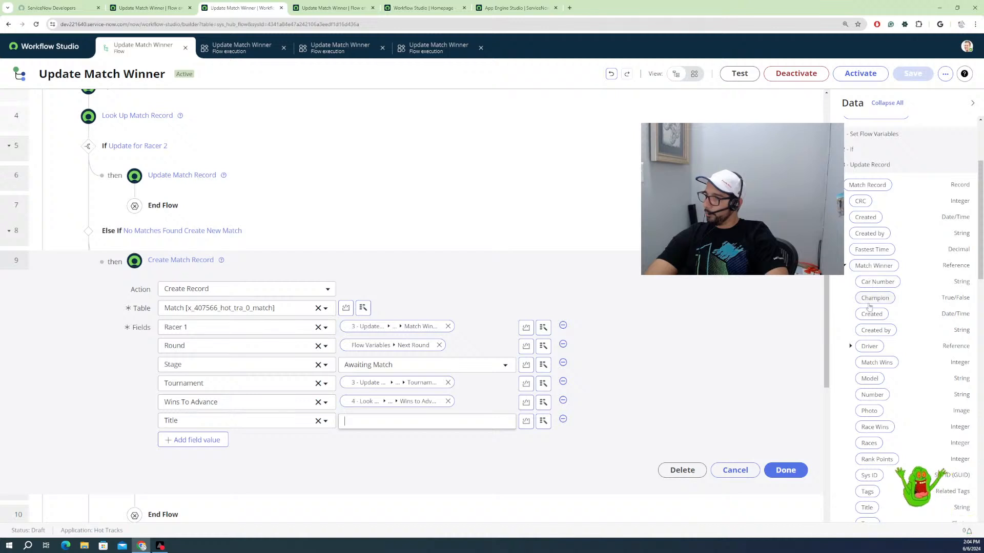
{"action": "left_click_drag", "start_coordinate": [588, 405], "coordinate": [468, 422]}
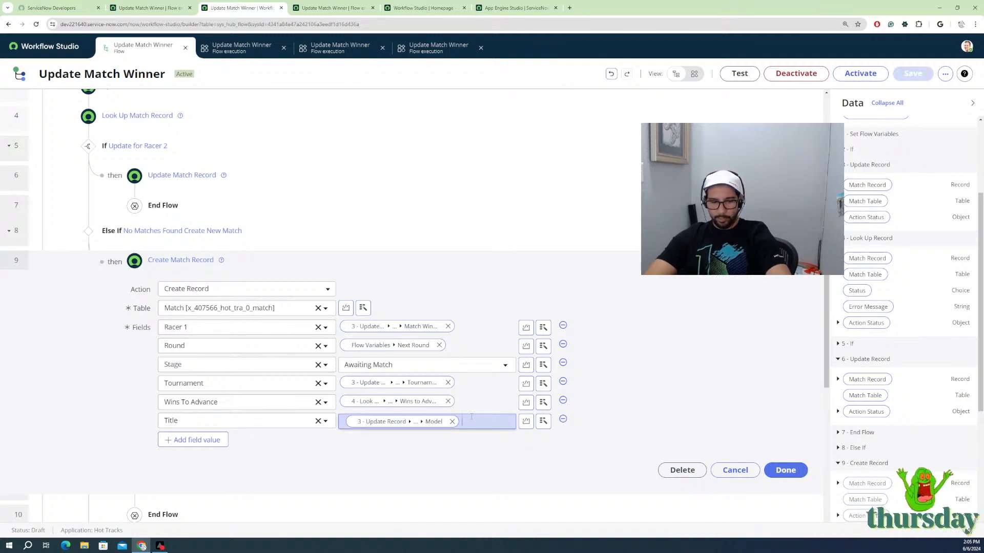
{"action": "key", "text": "ctrl+v"}
{"action": "left_click", "coordinate": [624, 425]}
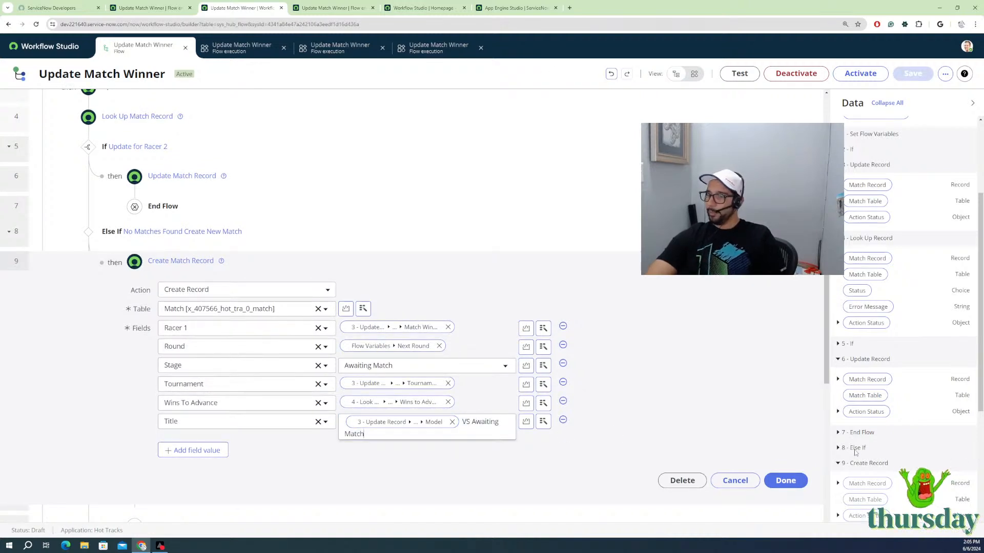
{"action": "left_click", "coordinate": [785, 481]}
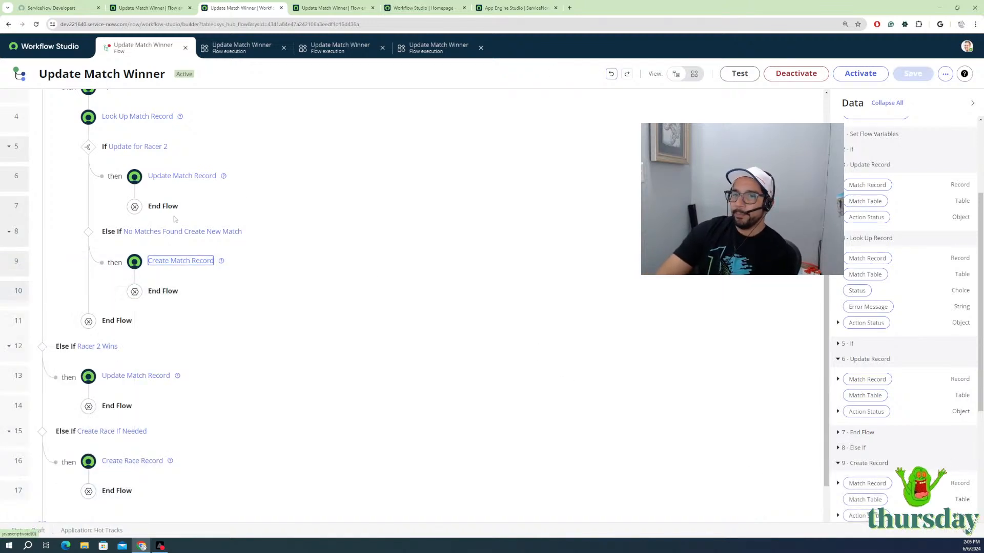
Step: Review the field values of the step 6 Update Match Record action and the step 16 Create Race Record action
{"action": "left_click", "coordinate": [184, 177]}
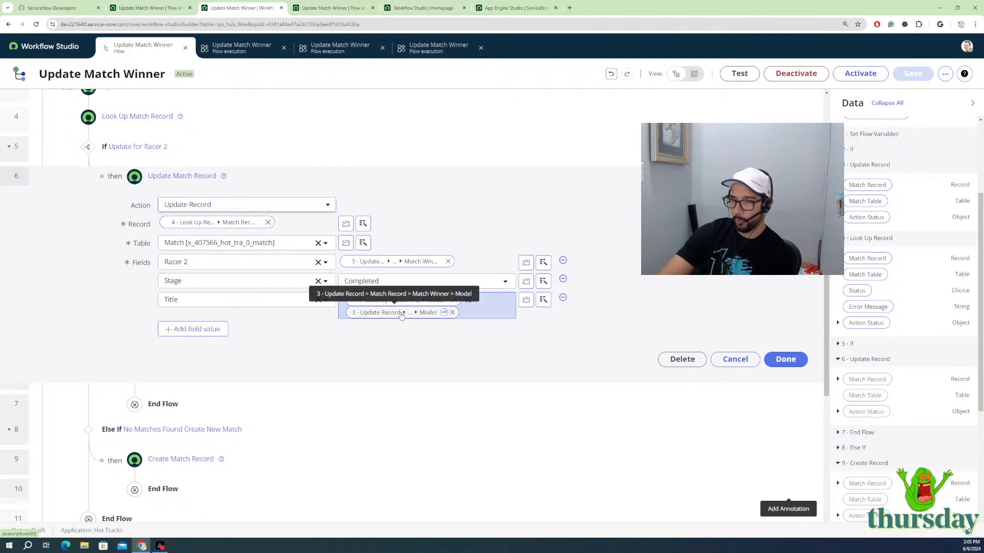
{"action": "scroll", "coordinate": [221, 376], "scroll_direction": "down", "scroll_amount": 1}
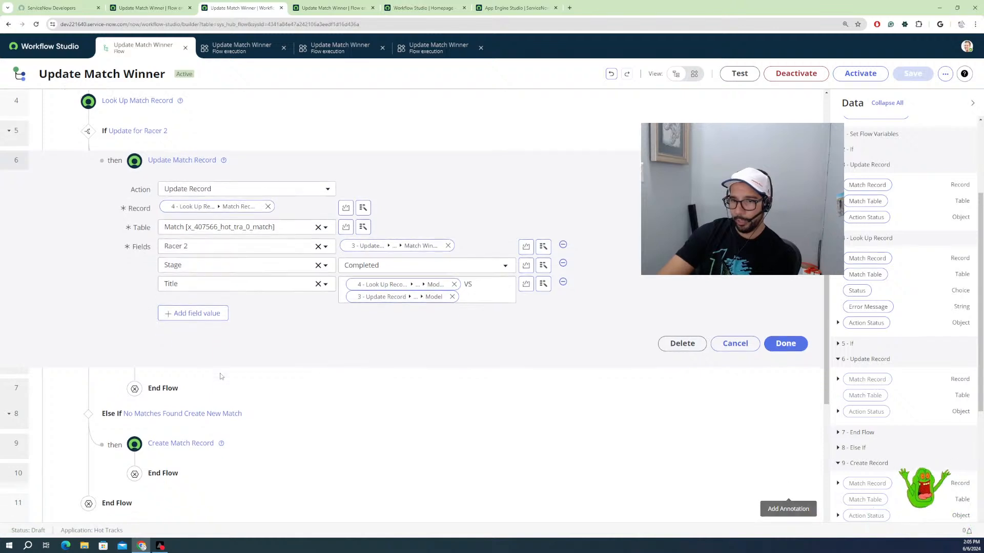
{"action": "scroll", "coordinate": [221, 376], "scroll_direction": "down", "scroll_amount": 1}
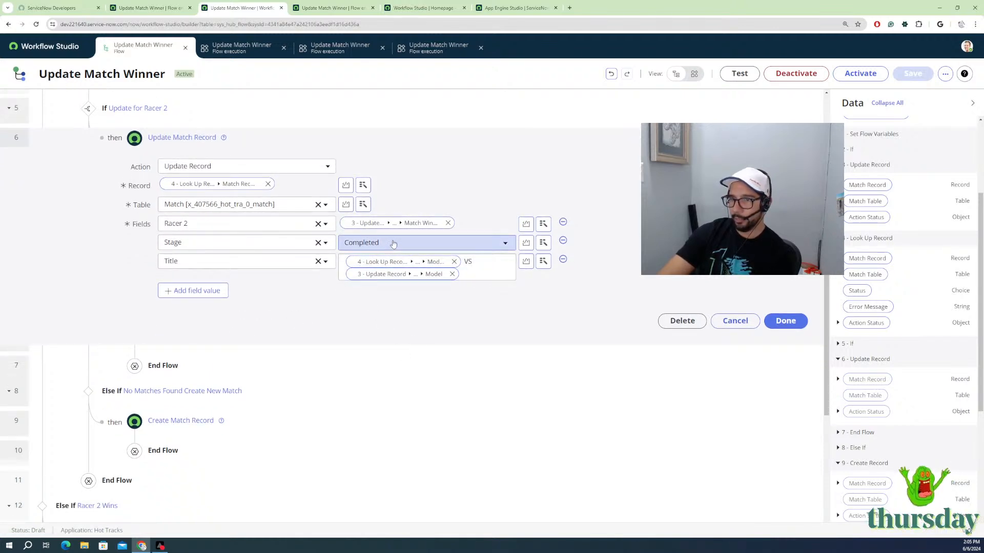
{"action": "left_click", "coordinate": [784, 320]}
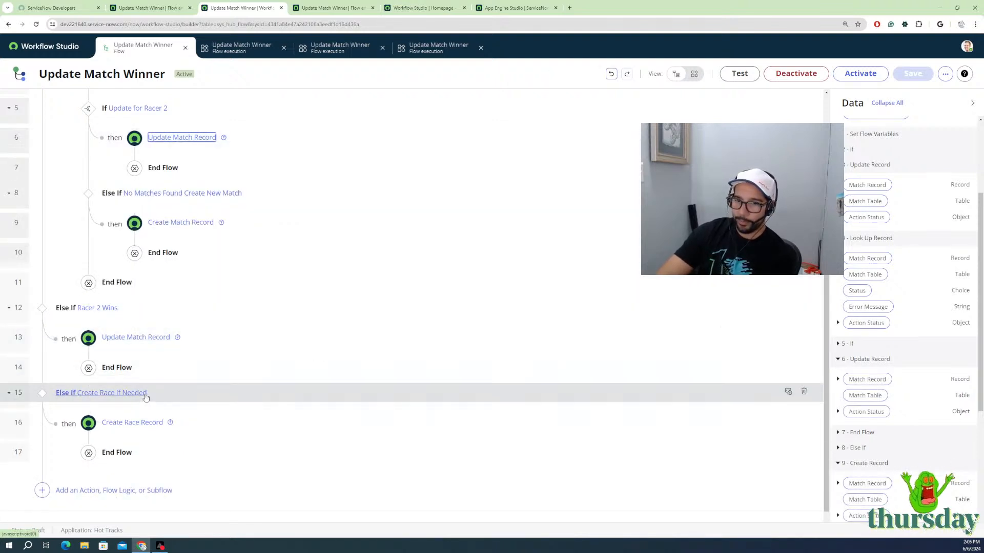
{"action": "left_click", "coordinate": [146, 424]}
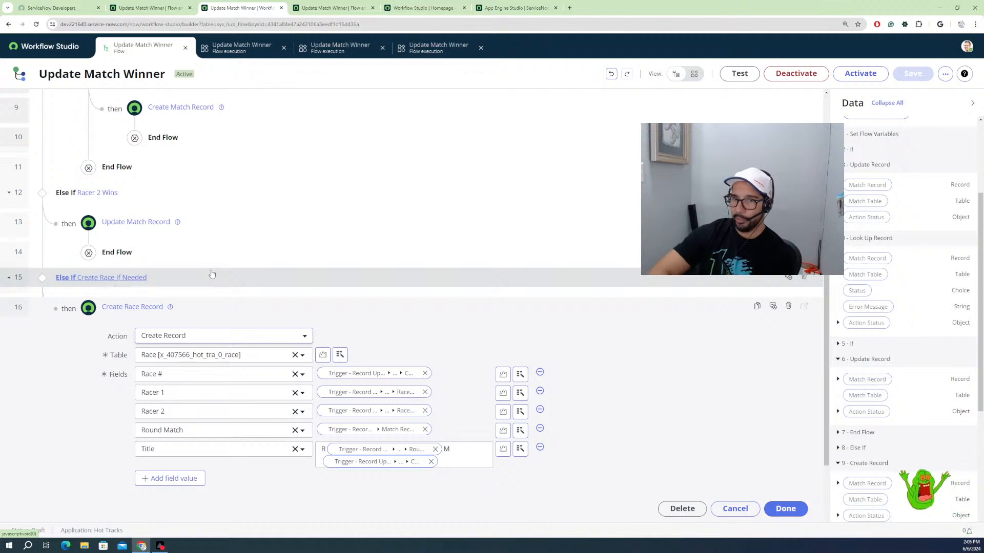
{"action": "left_click", "coordinate": [210, 277]}
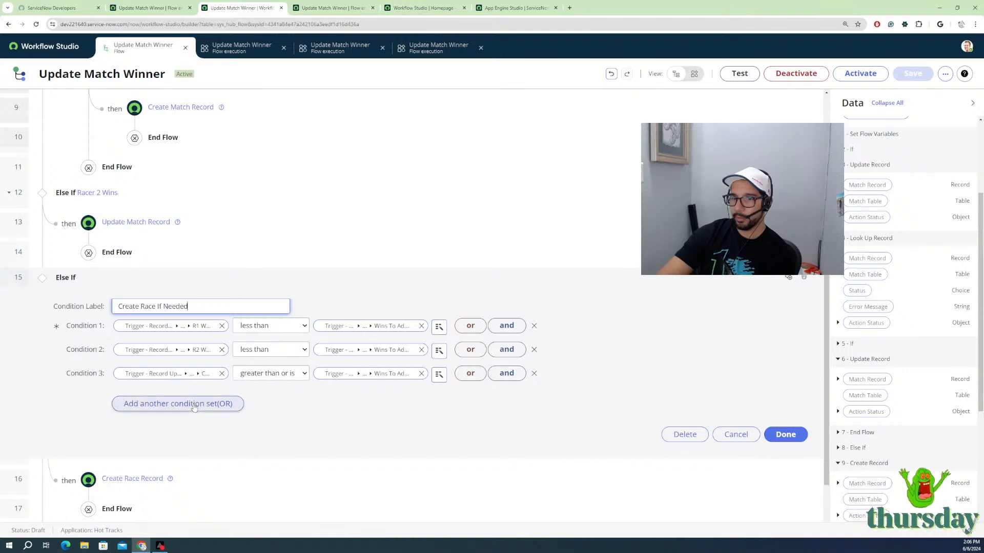
{"action": "left_click", "coordinate": [193, 404]}
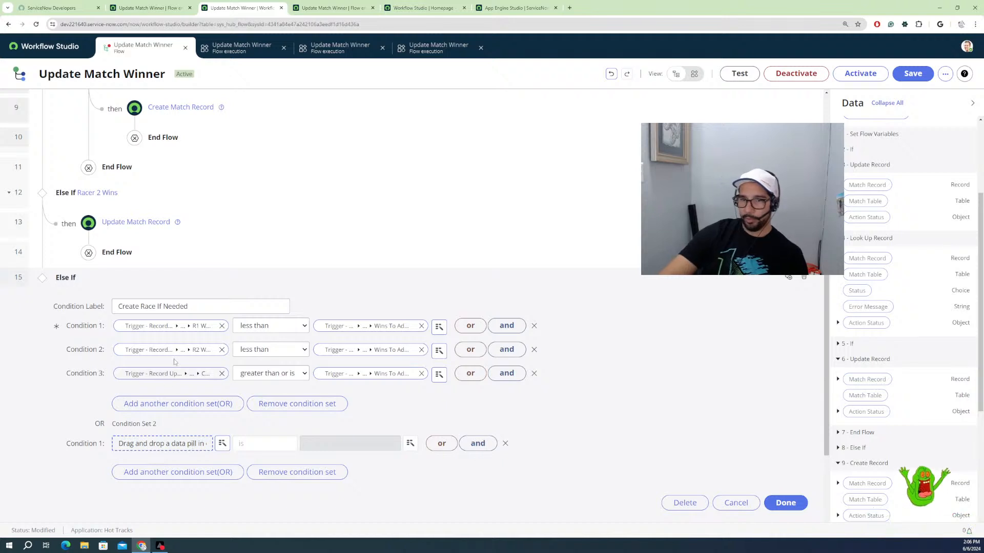
{"action": "scroll", "coordinate": [854, 153], "scroll_direction": "up", "scroll_amount": 3}
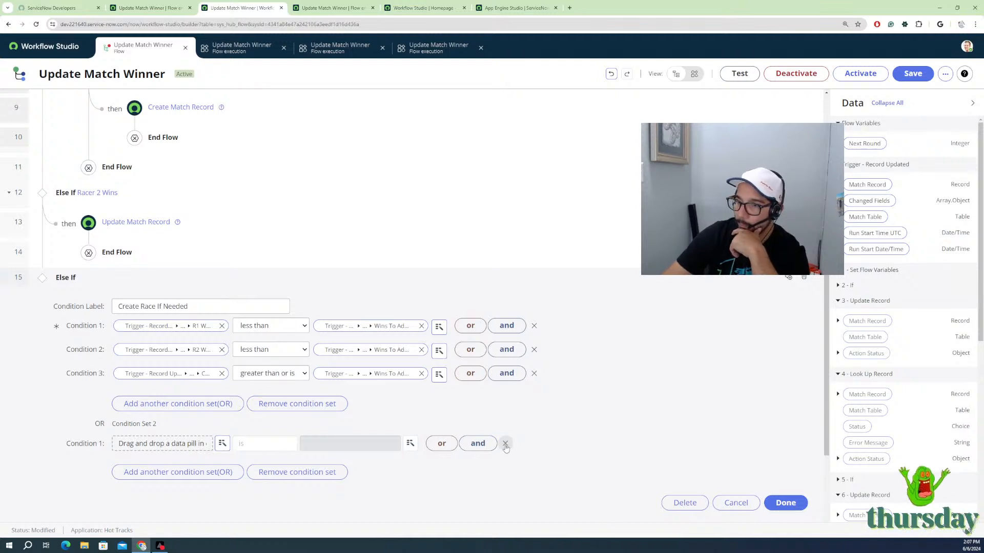
{"action": "left_click", "coordinate": [783, 504]}
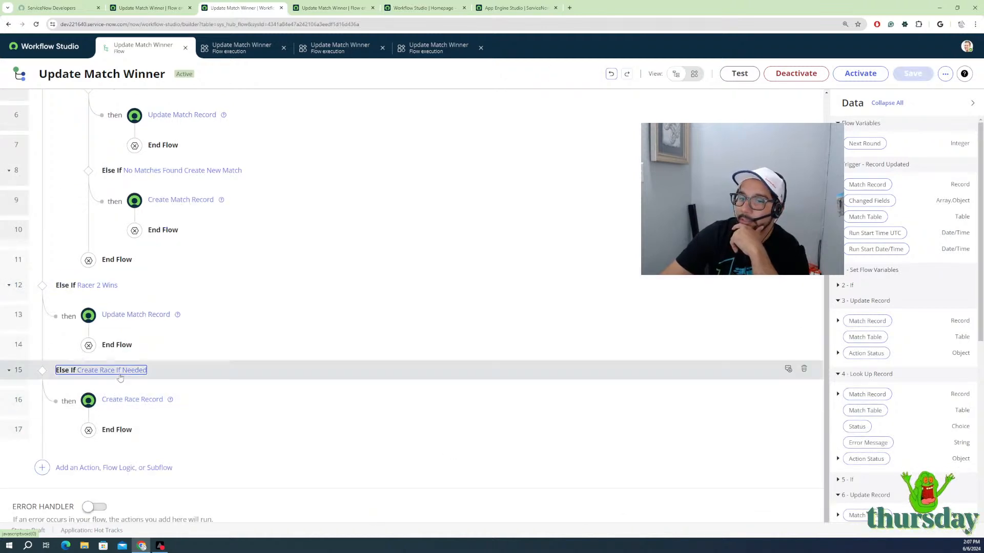
{"action": "left_click", "coordinate": [118, 370]}
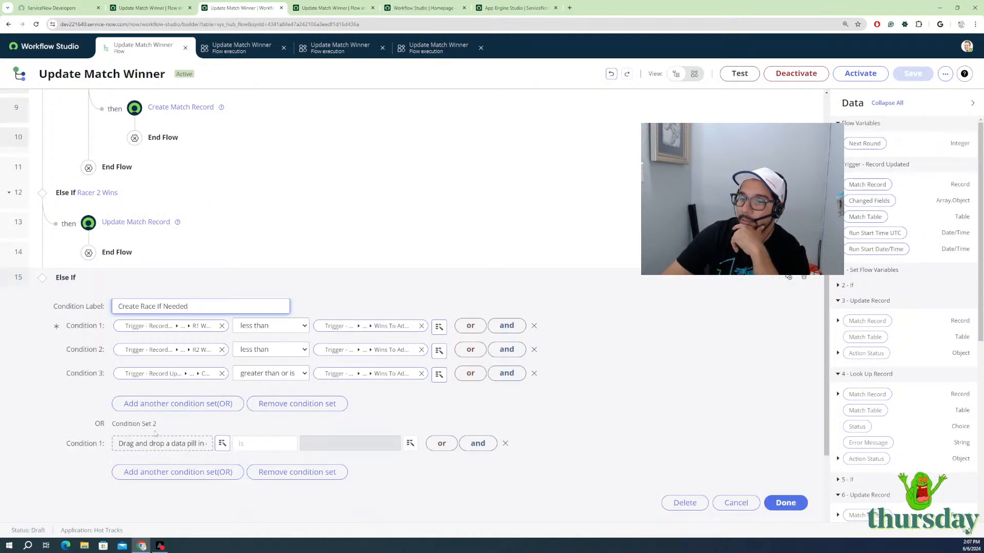
{"action": "scroll", "coordinate": [339, 410], "scroll_direction": "down", "scroll_amount": 1}
{"action": "left_click", "coordinate": [310, 402]}
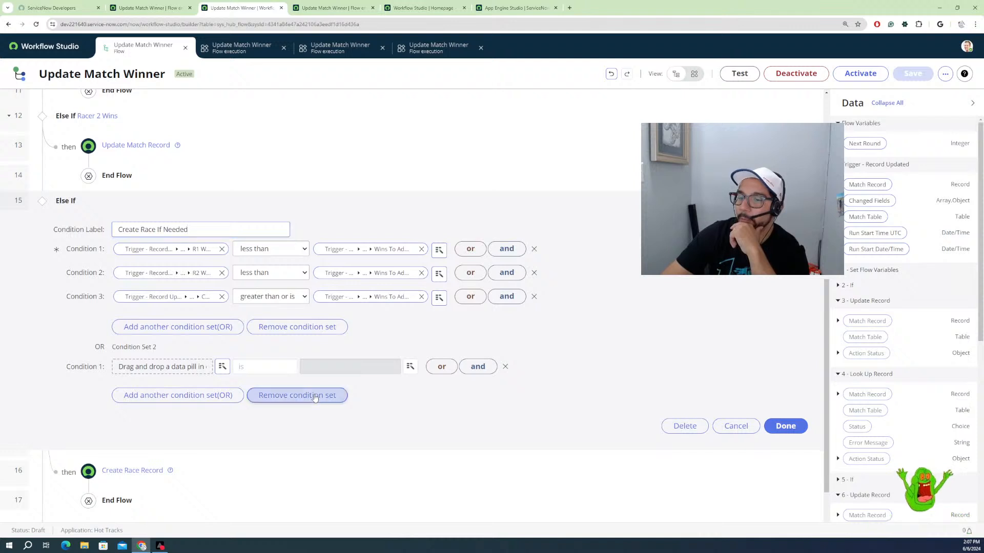
{"action": "left_click", "coordinate": [784, 357]}
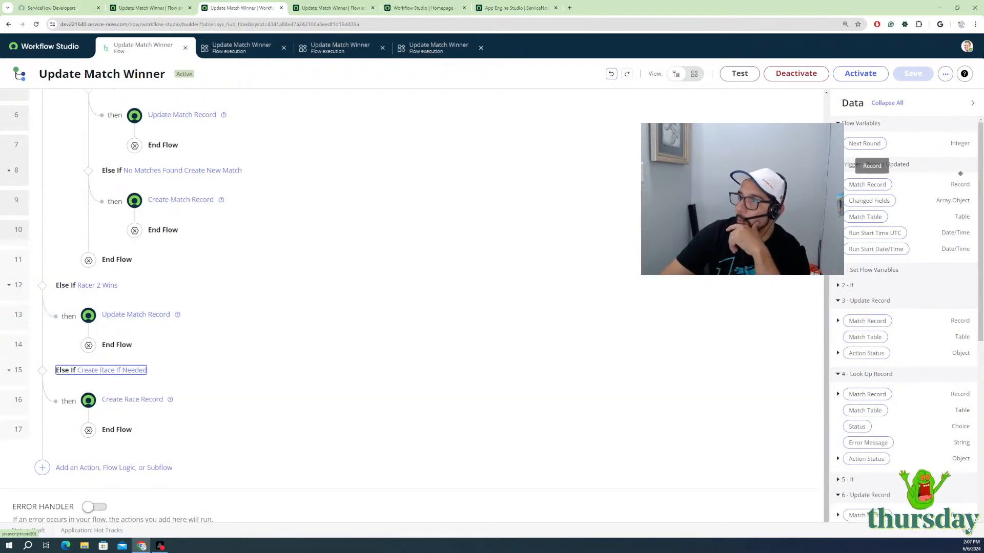
Step: Activate the Update Match Winner flow
{"action": "left_click", "coordinate": [861, 73]}
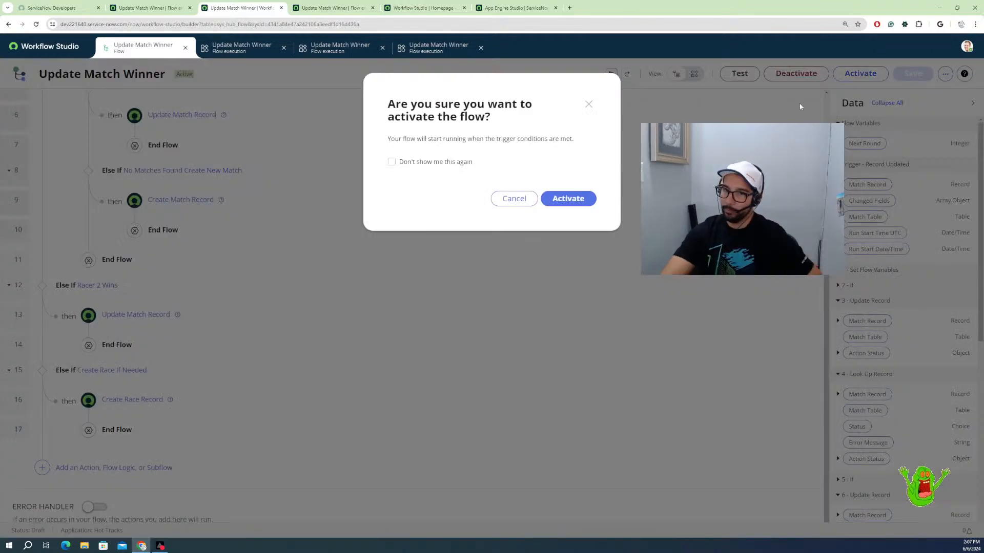
{"action": "left_click", "coordinate": [591, 200]}
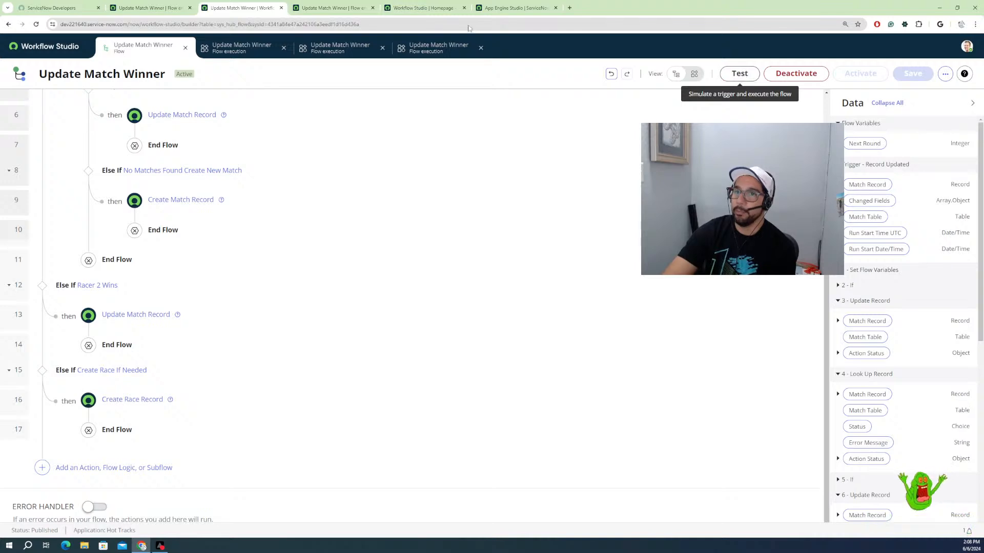
Step: Switch to App Engine Studio, close the VS Awaiting Match record and Match table, and open match R1M7 F1 VS Raptor from the Race table
{"action": "left_click", "coordinate": [150, 9]}
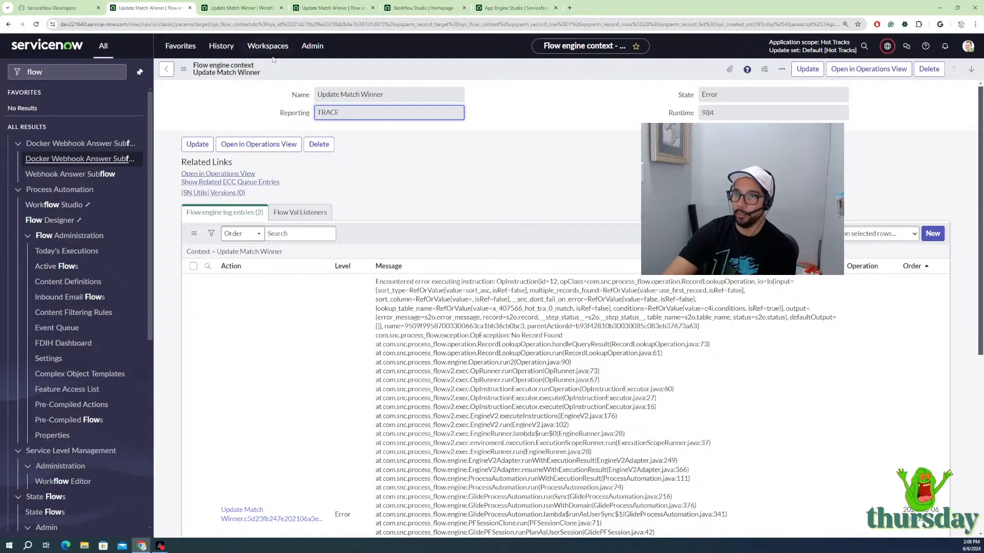
{"action": "left_click", "coordinate": [502, 9]}
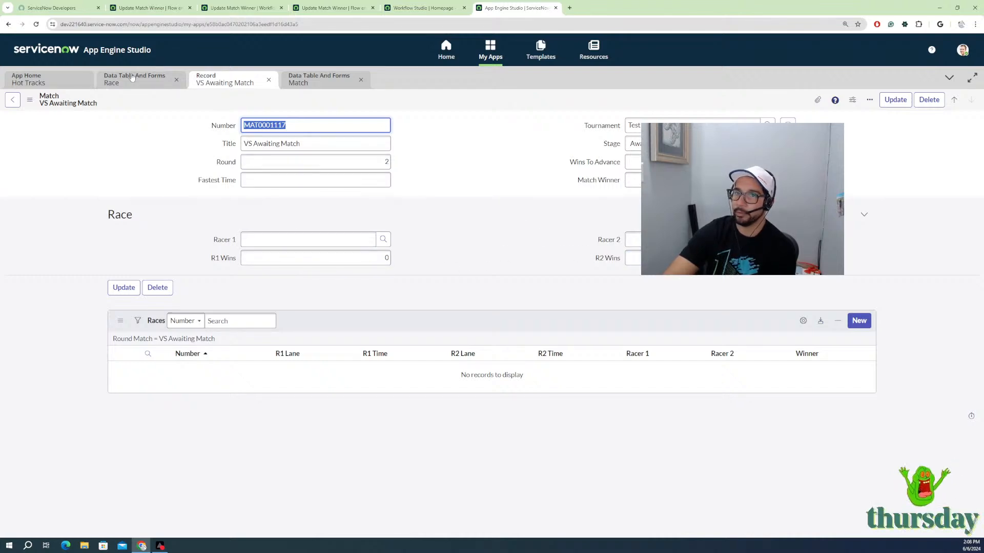
{"action": "left_click", "coordinate": [269, 81]}
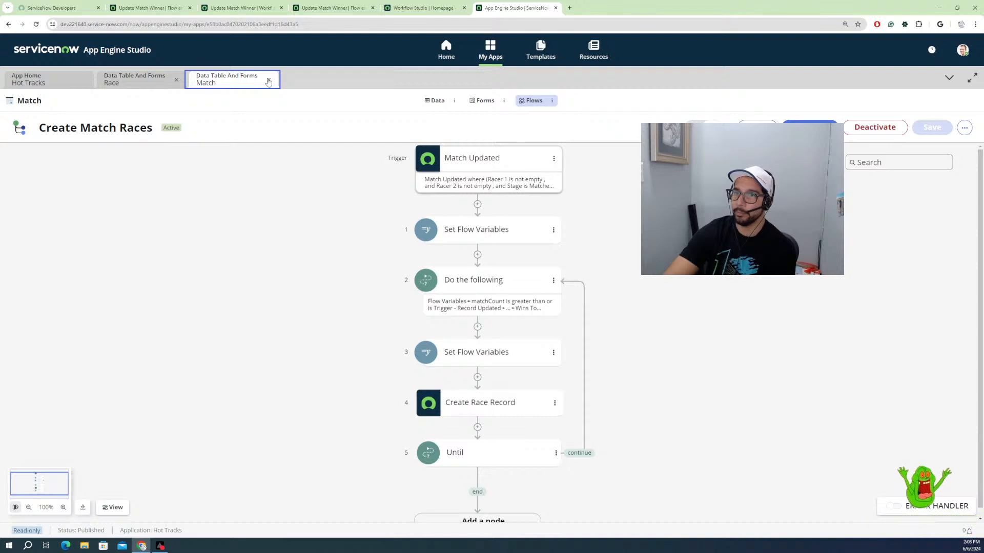
{"action": "left_click", "coordinate": [268, 80]}
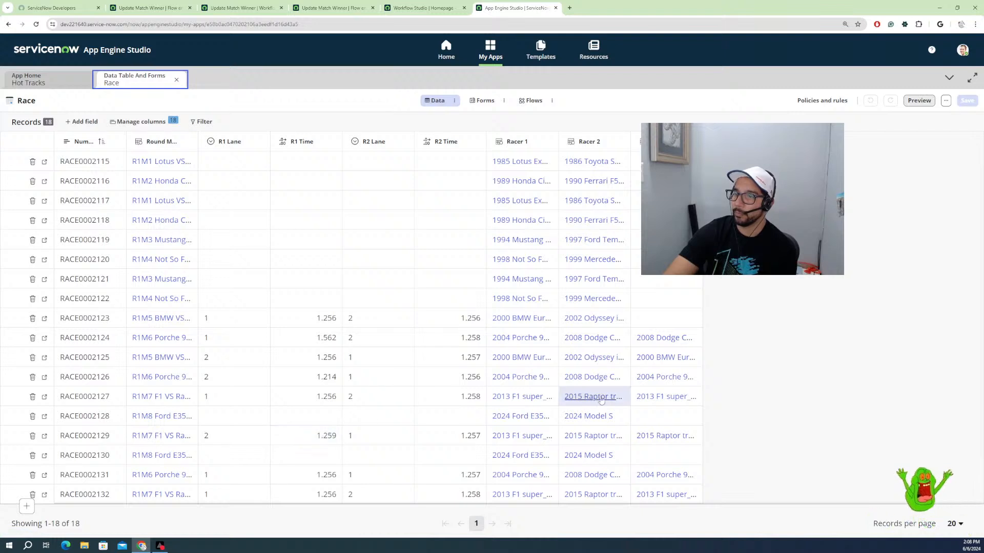
{"action": "left_click", "coordinate": [152, 397]}
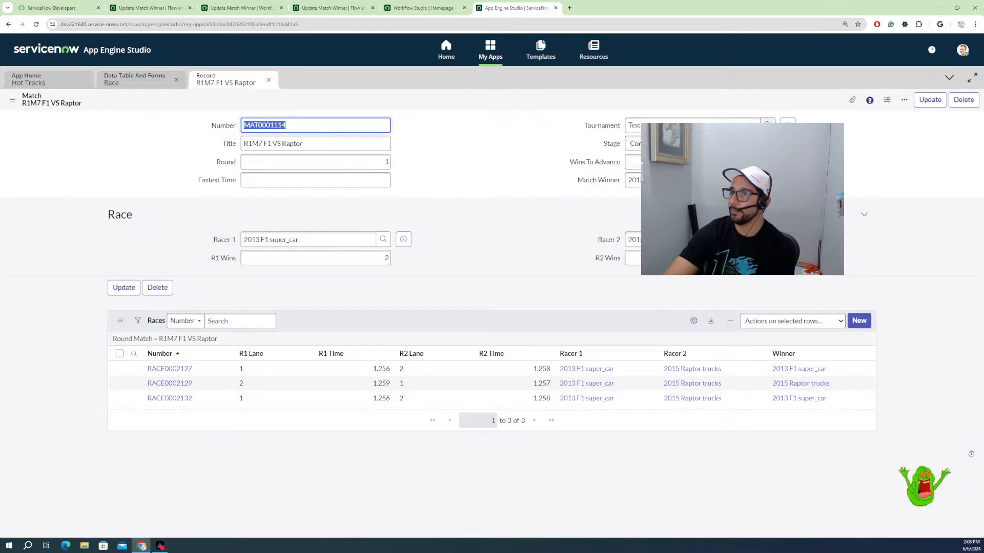
Step: Open the Test tourney tournament record from match R1M7 and open its match R1M2 Honda Civic VS Ferrari F50
{"action": "left_click", "coordinate": [787, 125]}
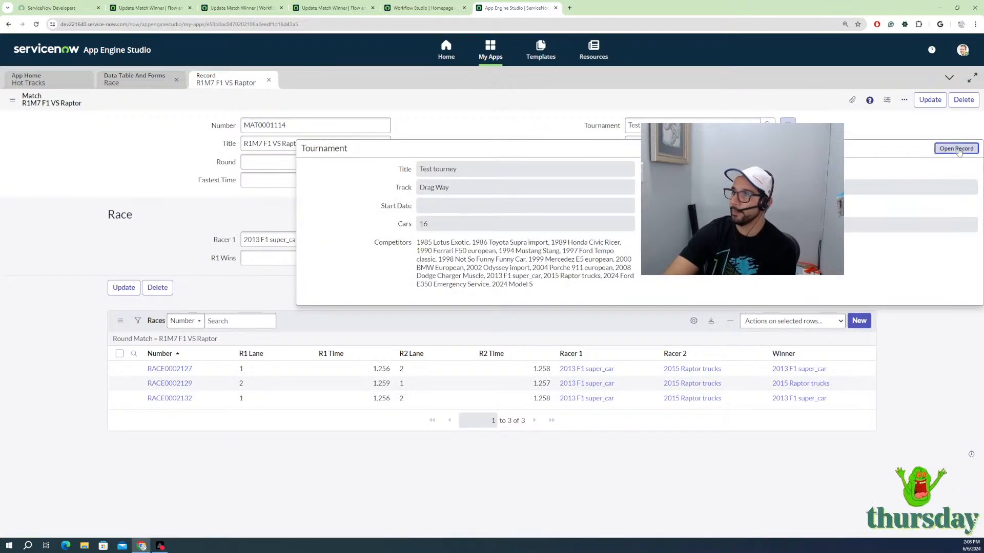
{"action": "left_click", "coordinate": [957, 149]}
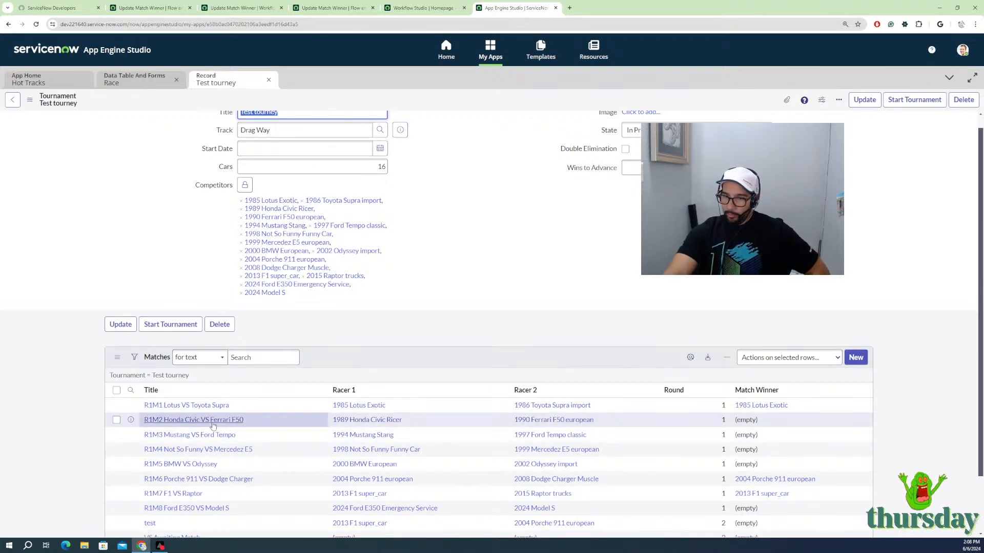
{"action": "left_click", "coordinate": [213, 423]}
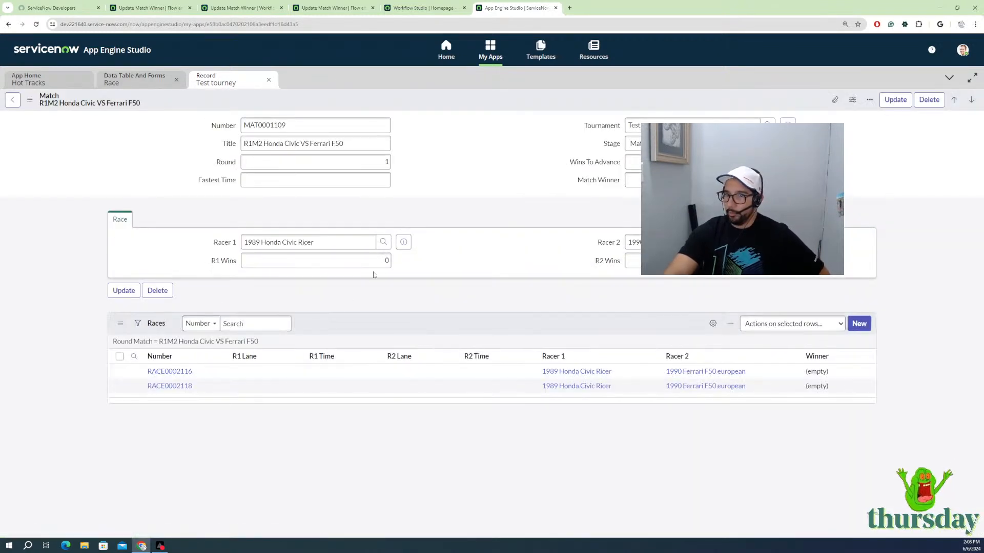
Step: Update race RACE0002116 with R1 Lane 1, R2 Lane 2, R1 Time 1.258 and R2 Time 1.254
{"action": "left_click", "coordinate": [176, 372]}
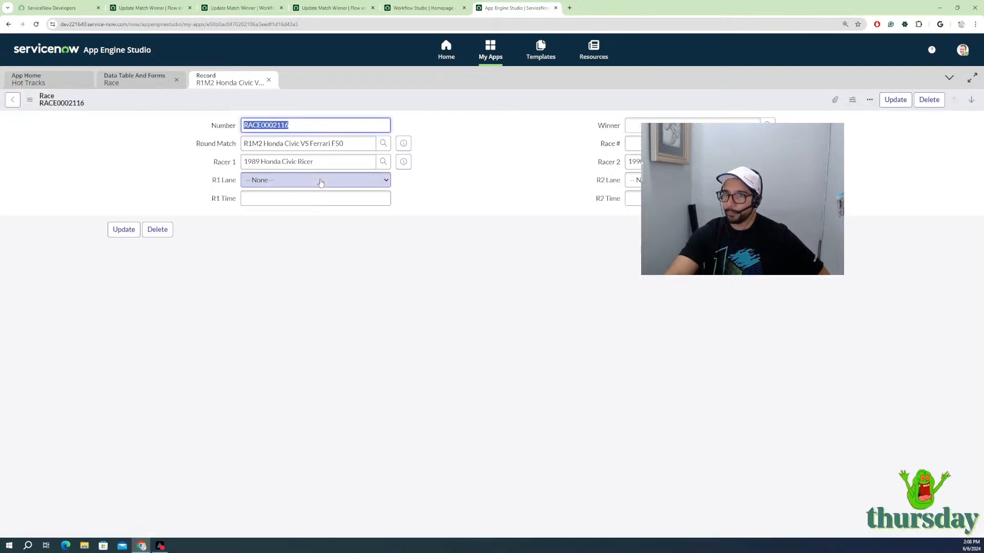
{"action": "left_click", "coordinate": [321, 183]}
{"action": "left_click", "coordinate": [318, 199]}
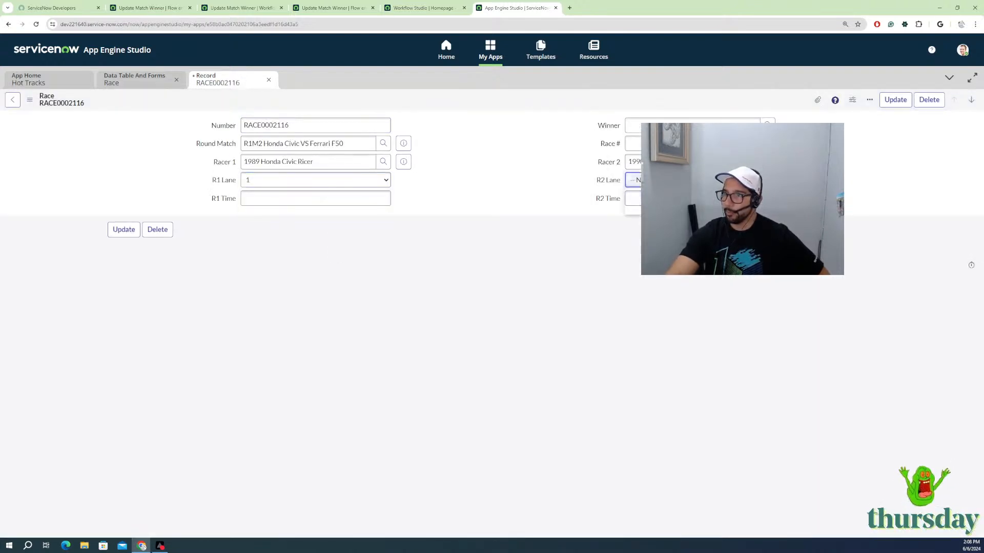
{"action": "key", "text": "2"}
{"action": "left_click", "coordinate": [369, 202]}
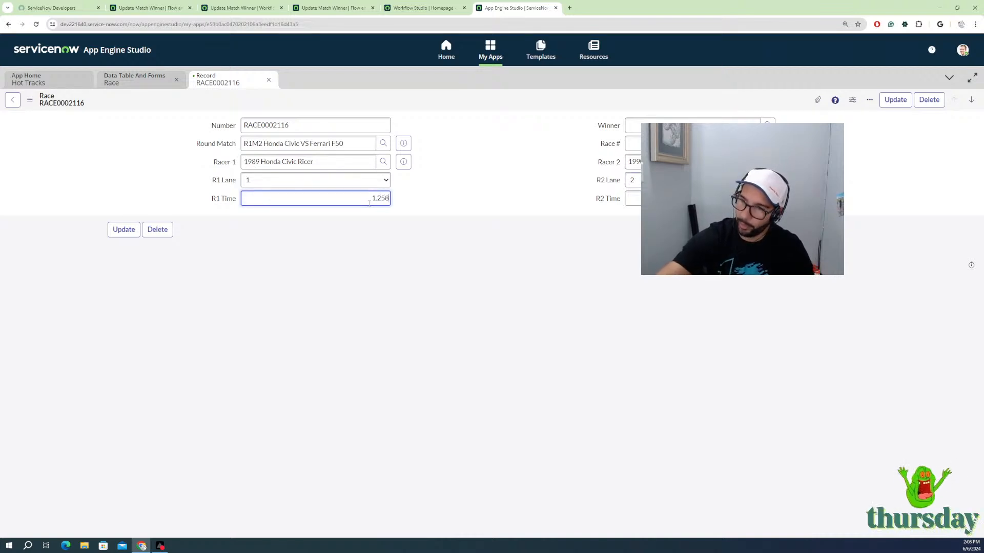
{"action": "type", "text": "1.258"}
{"action": "left_click", "coordinate": [631, 197]}
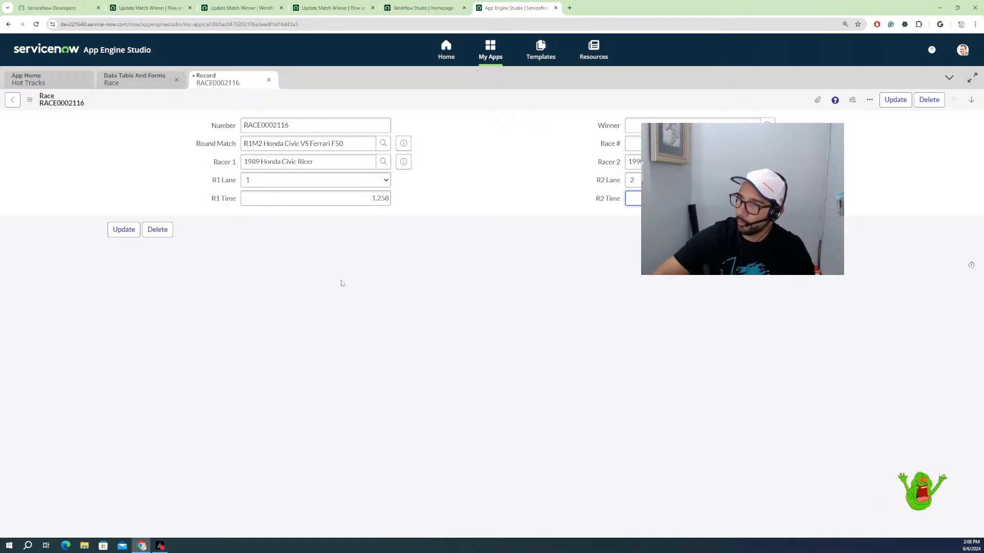
{"action": "left_click", "coordinate": [124, 229]}
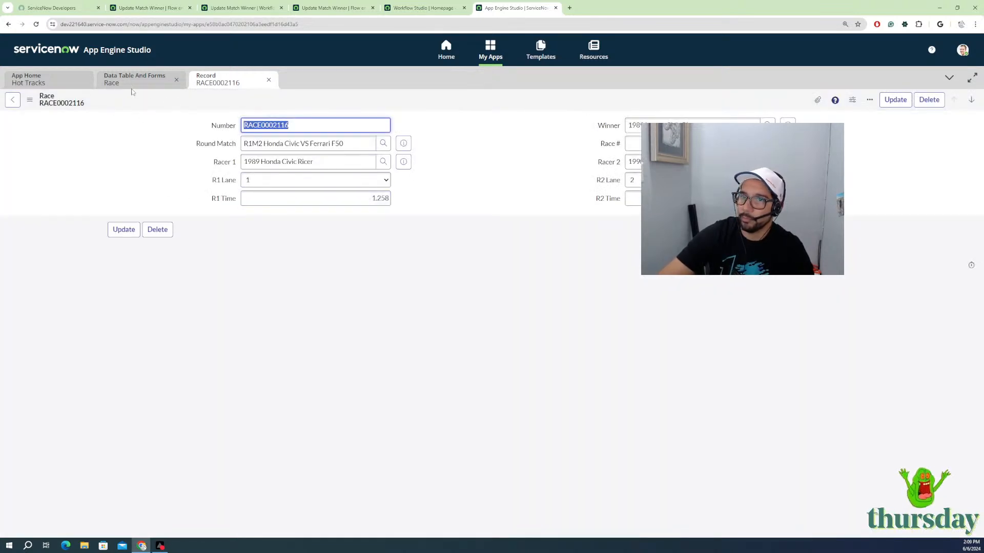
Step: Return to the match and update race RACE0002118 with R1 Lane 2, R2 Lane 1, R1 Time 1.254 and R2 Time 1.256
{"action": "left_click", "coordinate": [12, 100]}
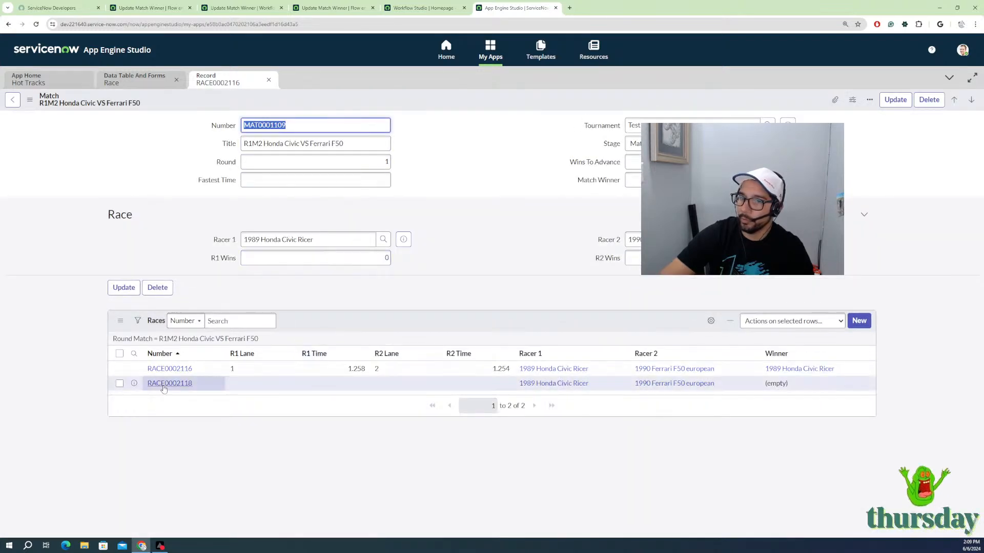
{"action": "left_click", "coordinate": [163, 382]}
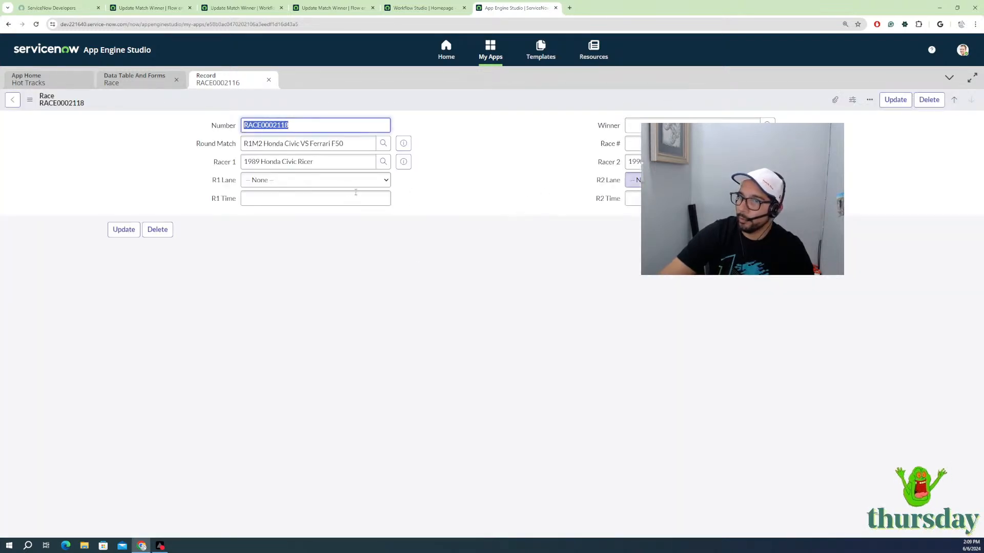
{"action": "left_click", "coordinate": [336, 179]}
{"action": "left_click", "coordinate": [256, 210]}
{"action": "left_click", "coordinate": [633, 180]}
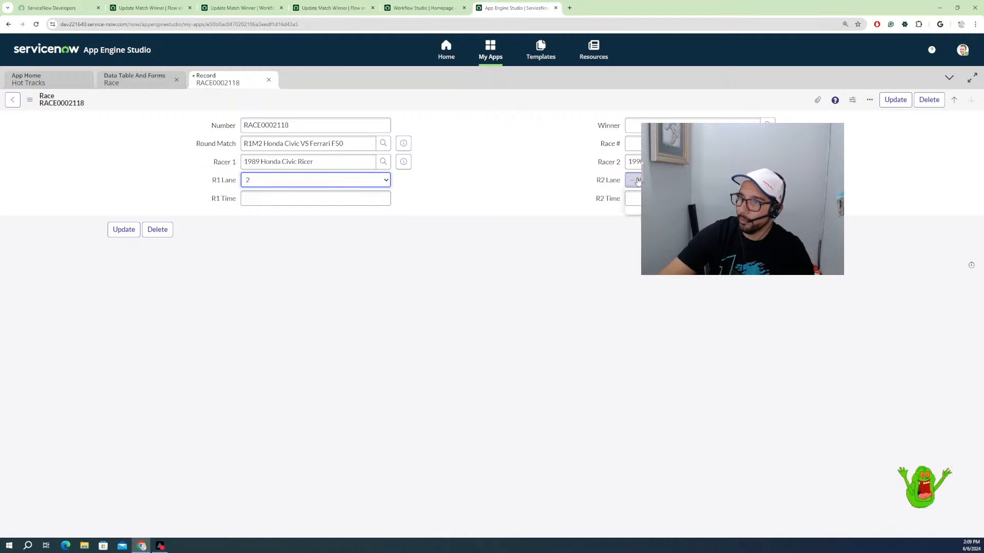
{"action": "left_click", "coordinate": [634, 202]}
{"action": "left_click", "coordinate": [329, 197]}
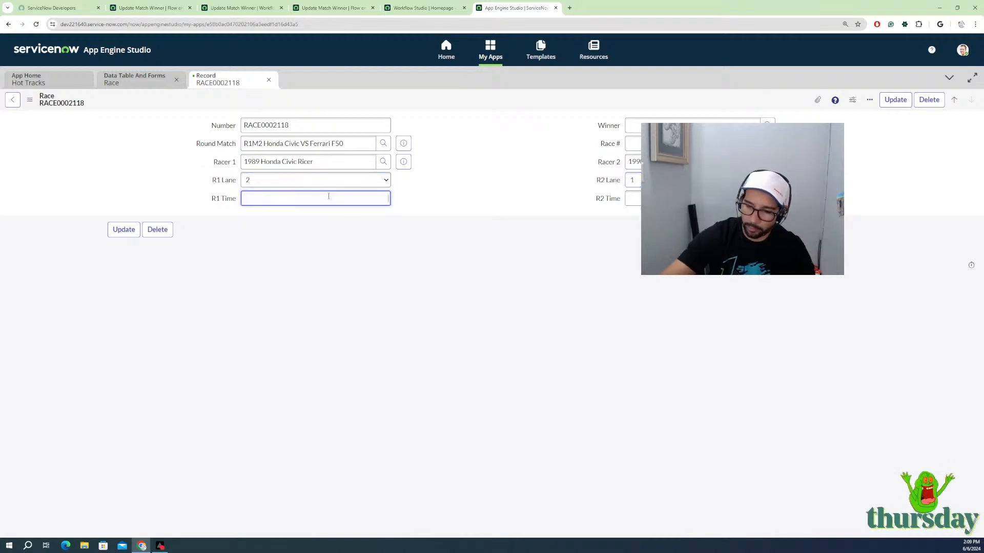
{"action": "type", "text": "1.25"}
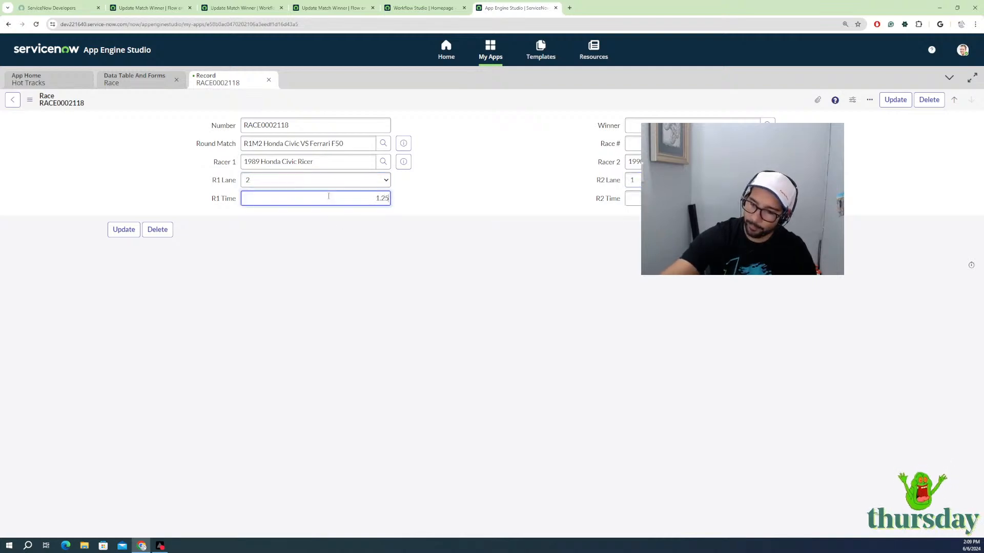
{"action": "type", "text": "4"}
{"action": "left_click", "coordinate": [633, 199]}
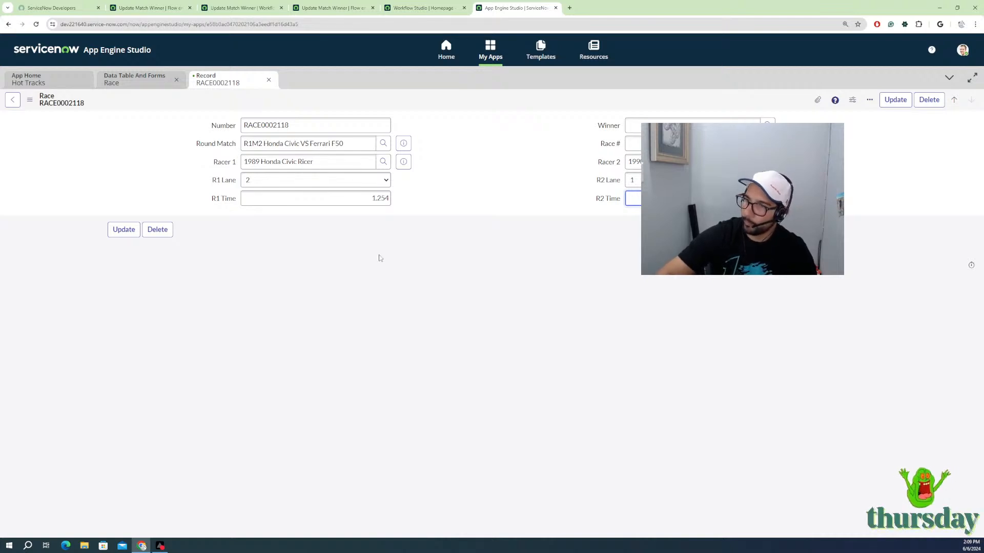
{"action": "left_click", "coordinate": [122, 232]}
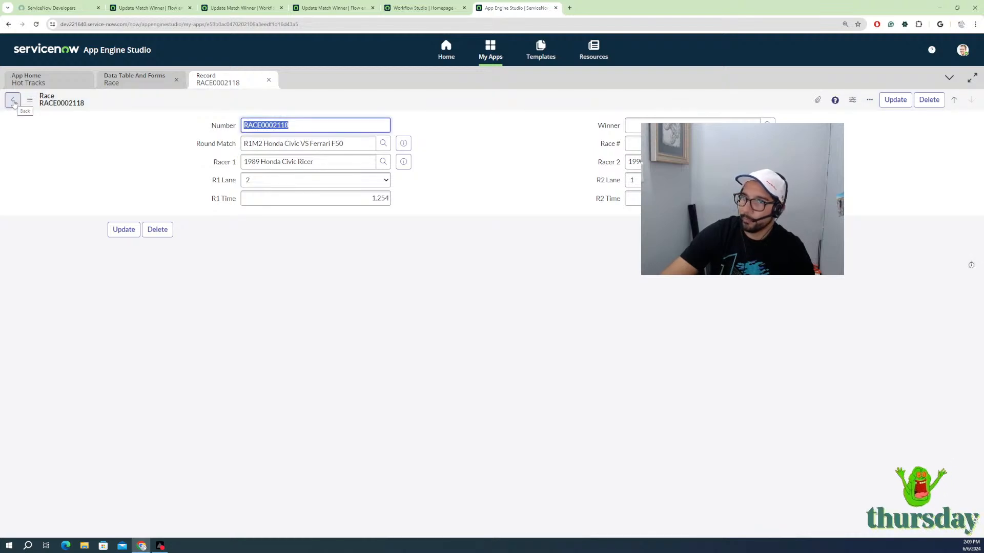
Step: Return to the match and update race RACE0002133 with R1 Lane 1, R2 Lane 2, R1 Time 1.254 and R2 Time 1.253
{"action": "left_click", "coordinate": [13, 100]}
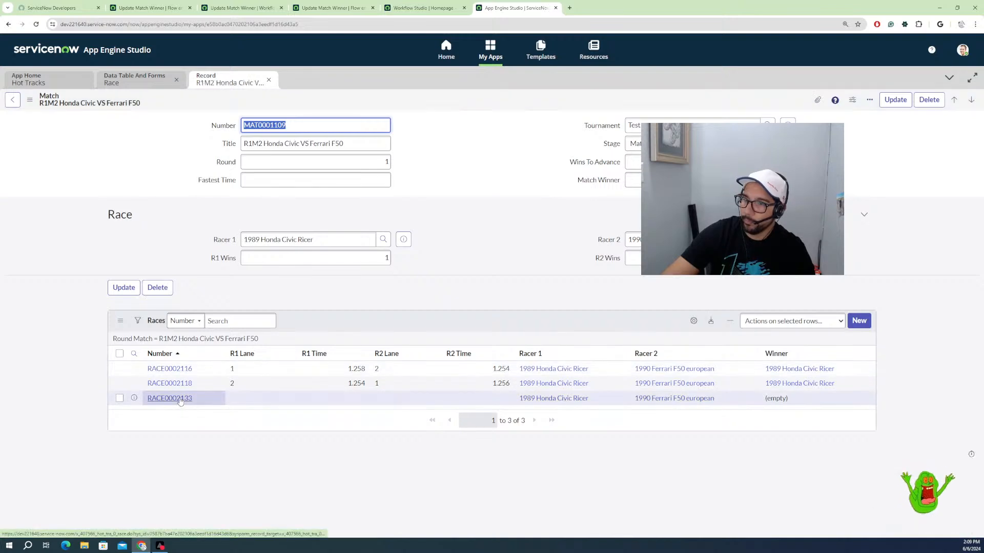
{"action": "left_click", "coordinate": [179, 401]}
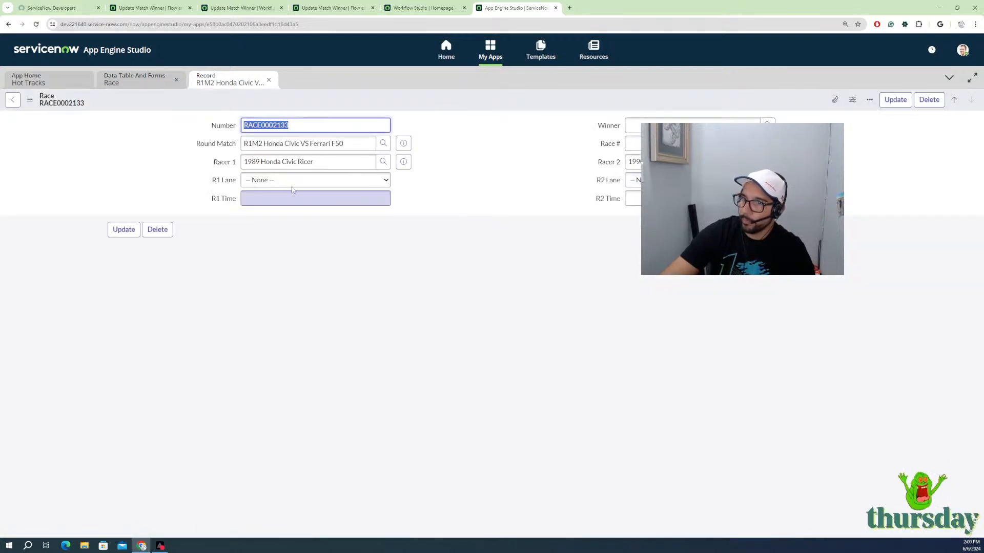
{"action": "left_click", "coordinate": [290, 180]}
{"action": "left_click", "coordinate": [290, 202]}
{"action": "left_click", "coordinate": [633, 180]}
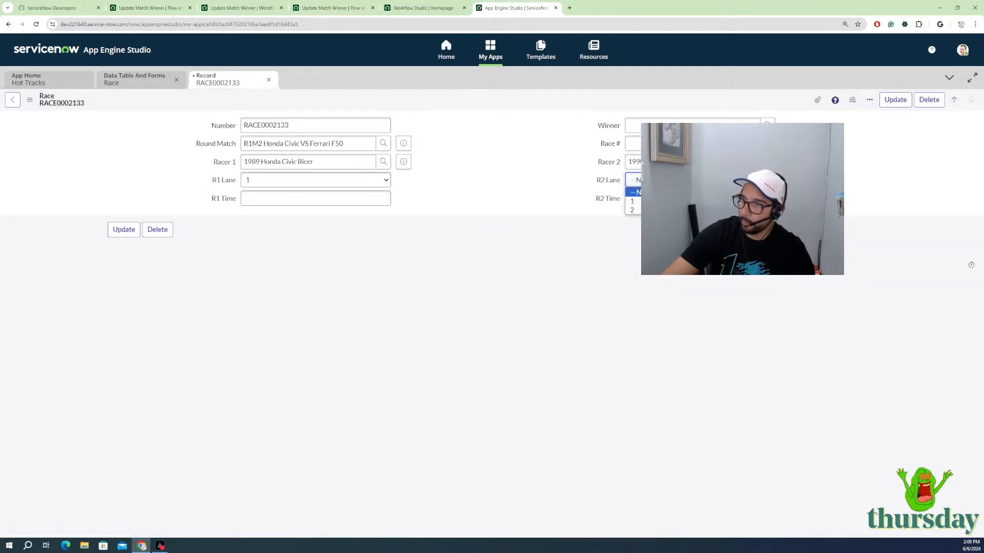
{"action": "left_click", "coordinate": [350, 198]}
{"action": "type", "text": "1"}
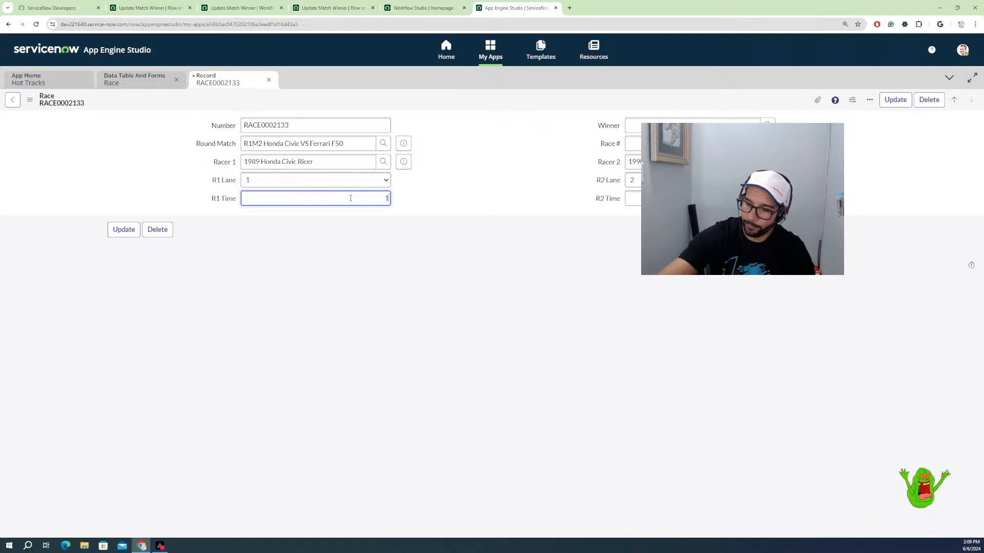
{"action": "type", "text": ".254"}
{"action": "left_click", "coordinate": [633, 199]}
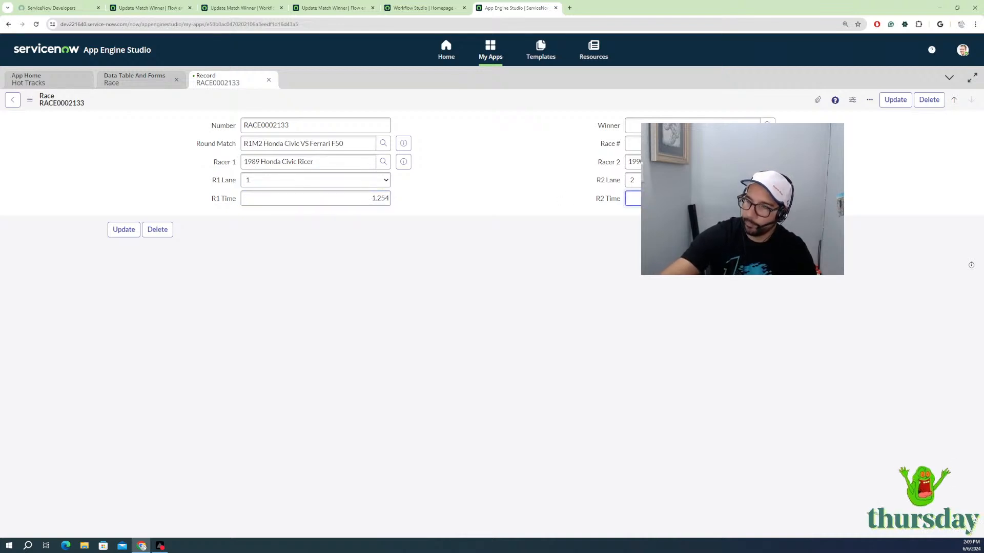
{"action": "left_click", "coordinate": [128, 231]}
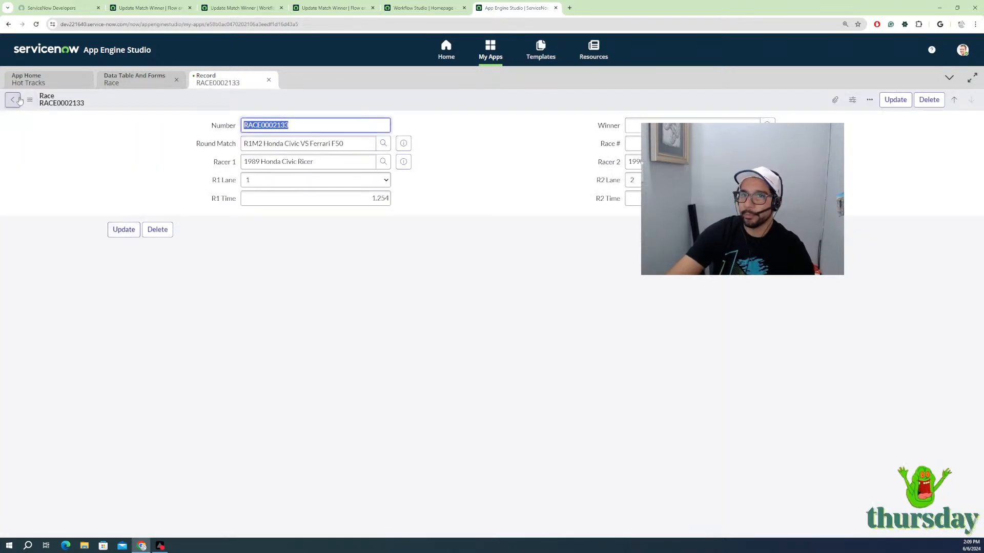
Step: Return to match R1M2, open its Test tourney record to check the matches and match winners, and reload the page
{"action": "left_click", "coordinate": [13, 100]}
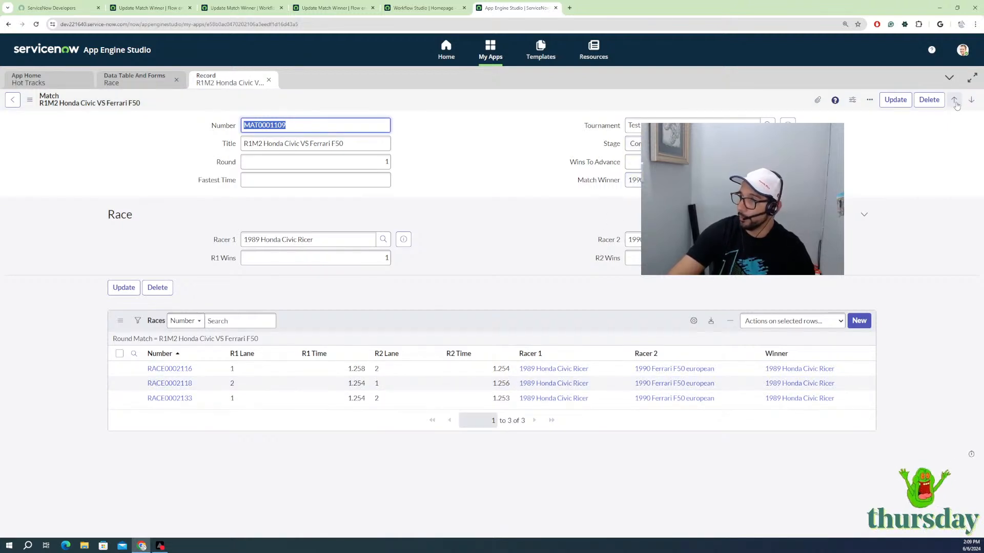
{"action": "left_click", "coordinate": [787, 125]}
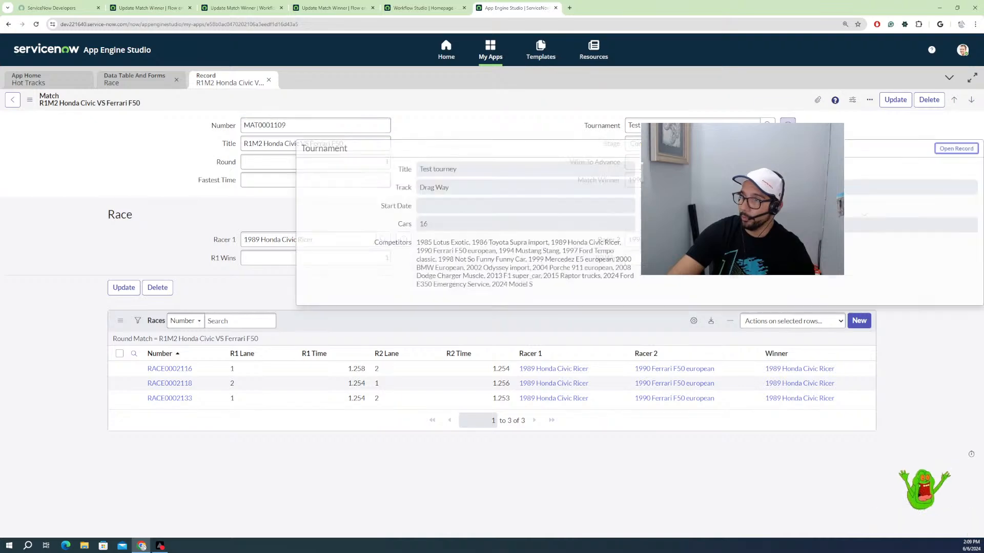
{"action": "left_click", "coordinate": [956, 148]}
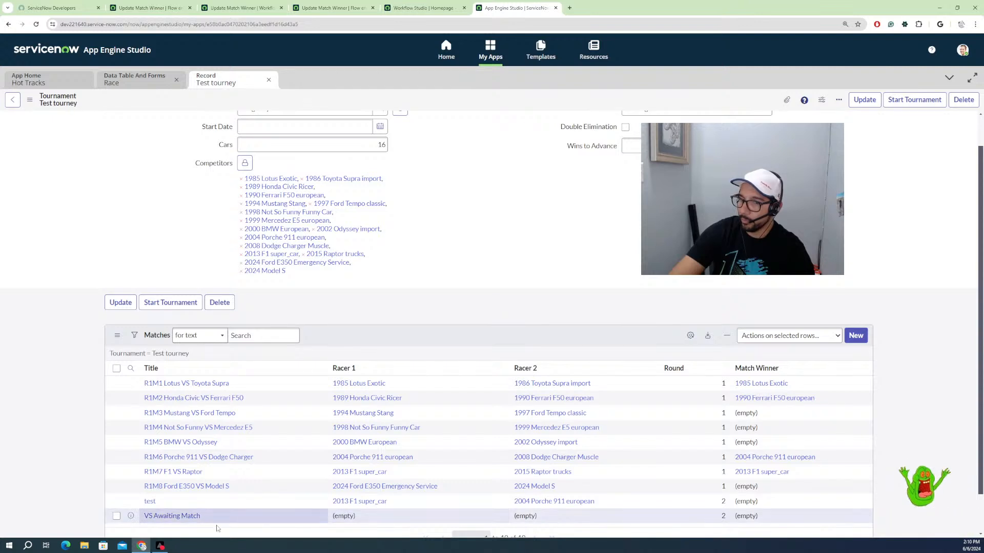
{"action": "right_click", "coordinate": [431, 353]}
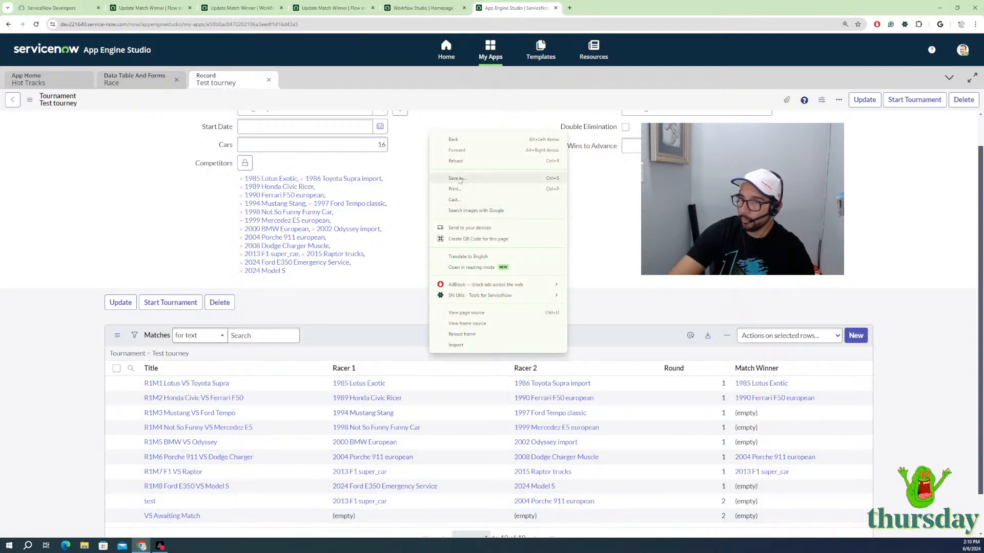
{"action": "left_click", "coordinate": [458, 162]}
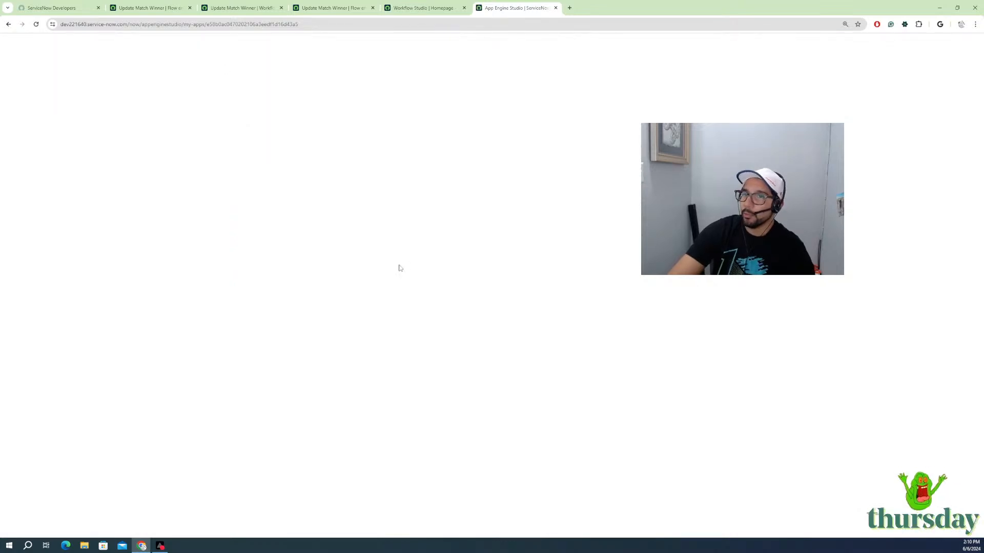
Step: Open the latest Update Match Winner entry among today's flow engine contexts and examine its execution in Workflow Studio
{"action": "left_click", "coordinate": [145, 7]}
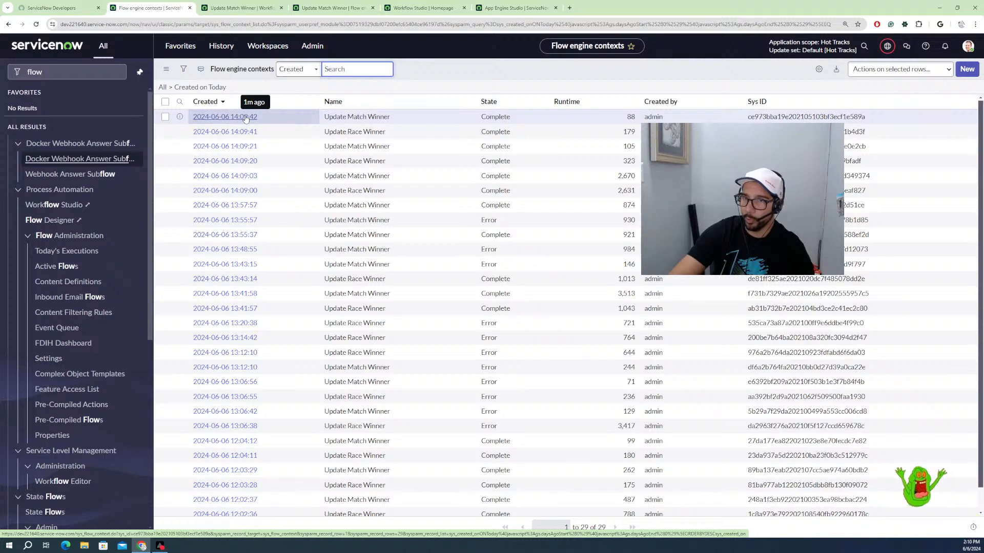
{"action": "left_click", "coordinate": [246, 117]}
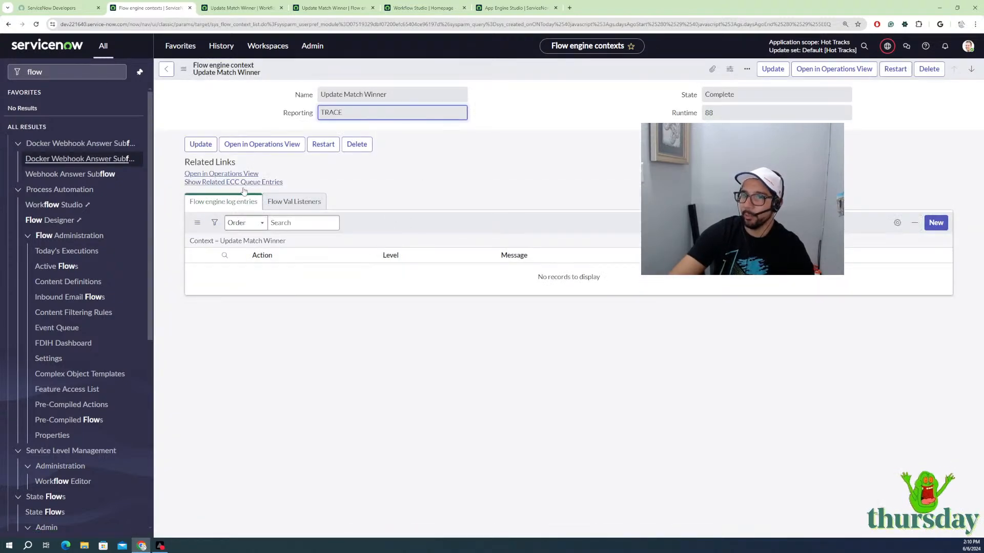
{"action": "key", "text": "ctrl+Tab"}
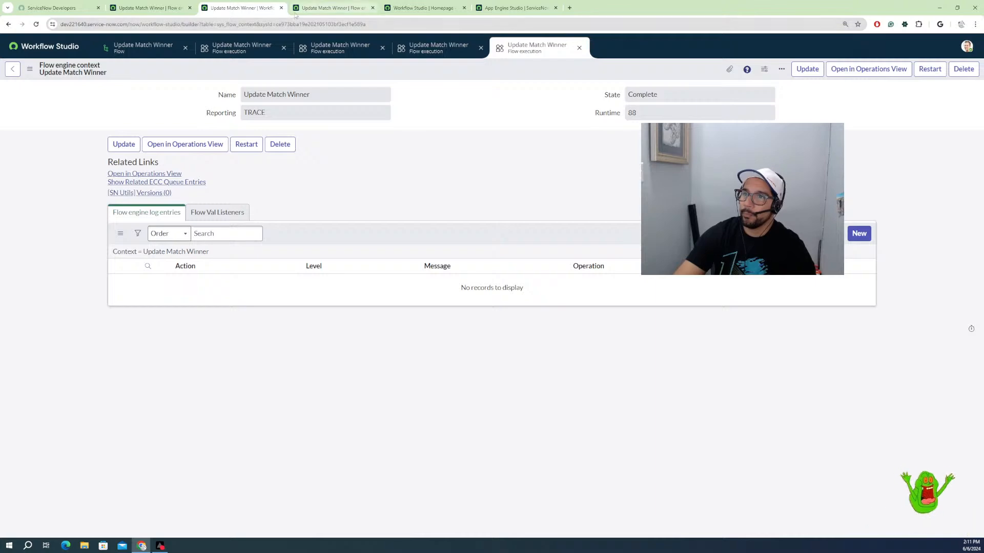
Step: Close the Update Match Winner flow executions in Workflow Studio, keeping the flow open, and close the App Engine Studio page
{"action": "left_click", "coordinate": [438, 50]}
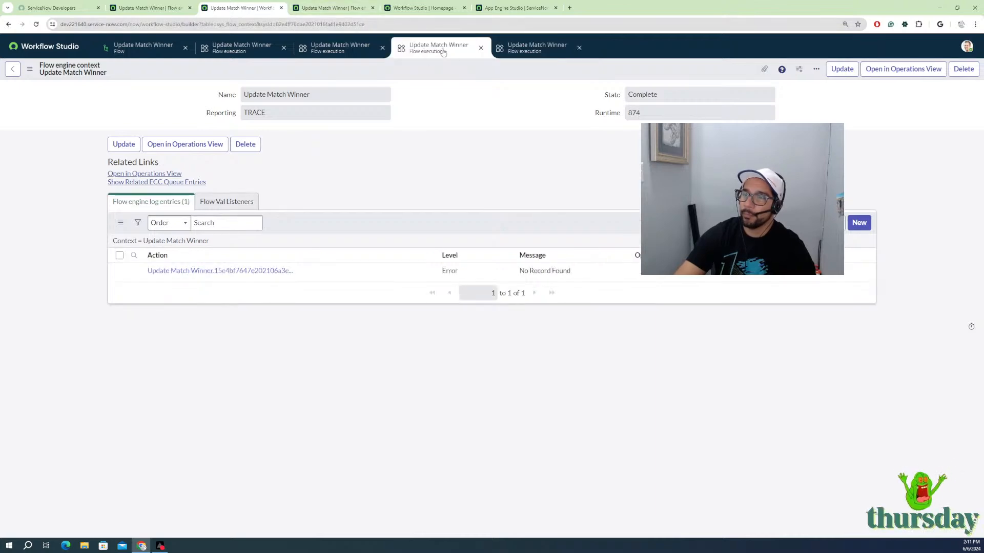
{"action": "left_click", "coordinate": [481, 48]}
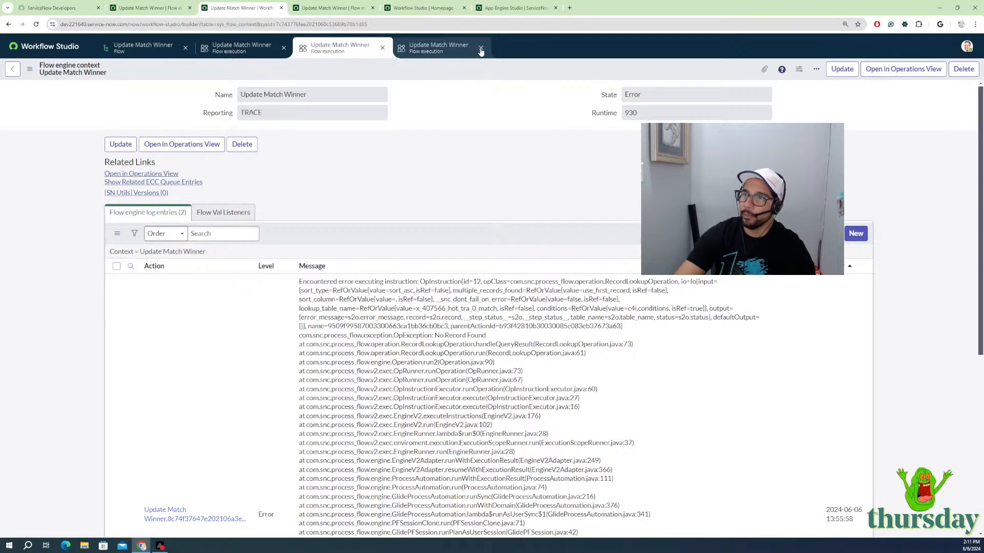
{"action": "left_click", "coordinate": [481, 50]}
{"action": "left_click", "coordinate": [383, 48]}
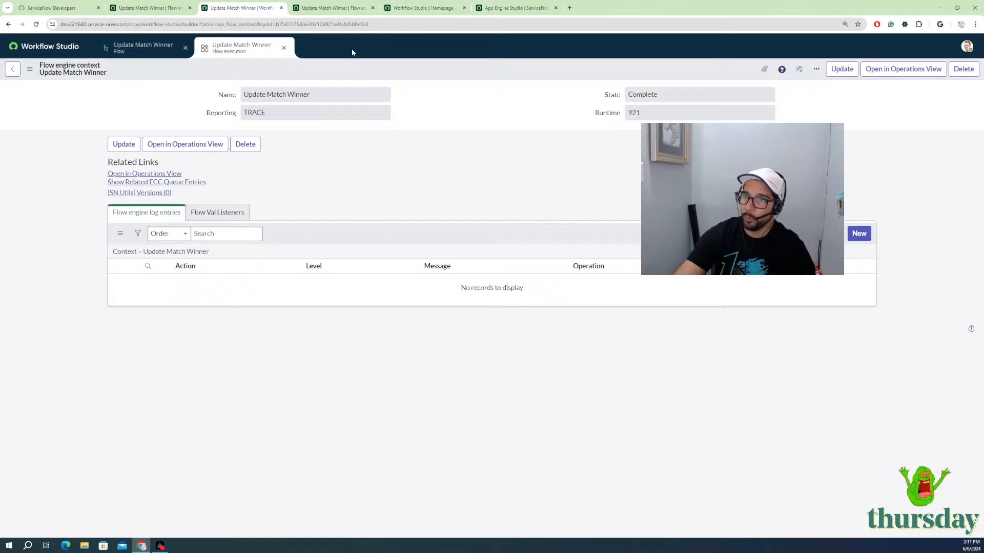
{"action": "left_click", "coordinate": [283, 47]}
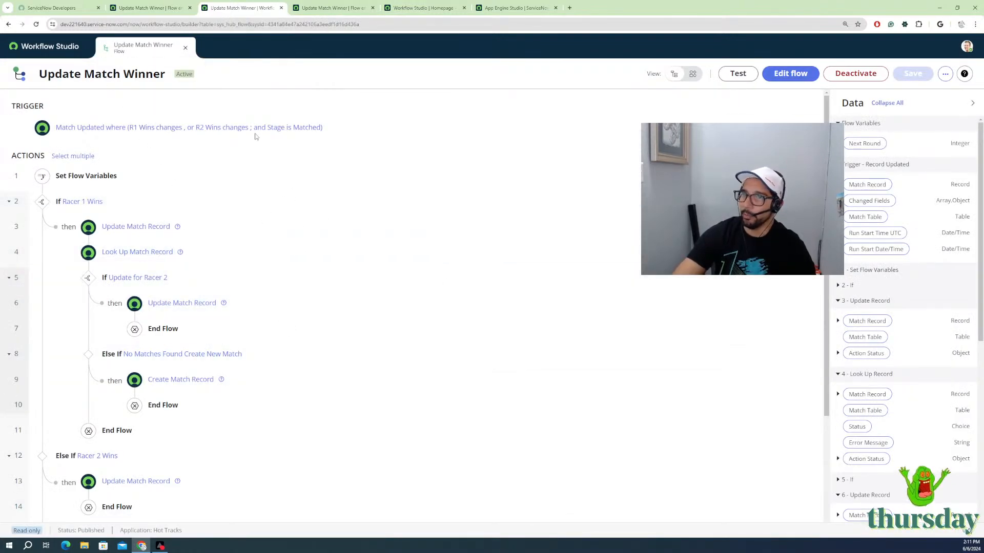
{"action": "left_click", "coordinate": [528, 6]}
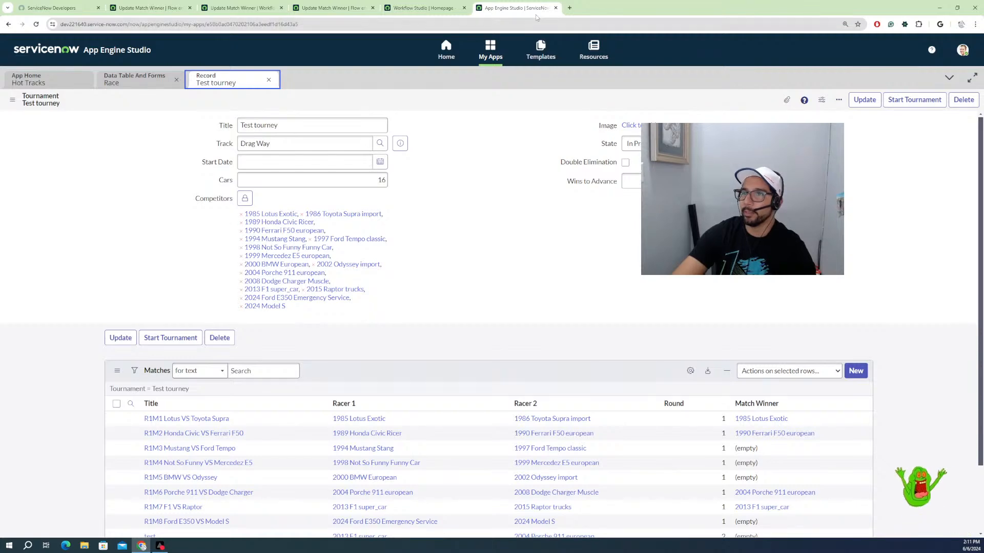
{"action": "left_click", "coordinate": [555, 7]}
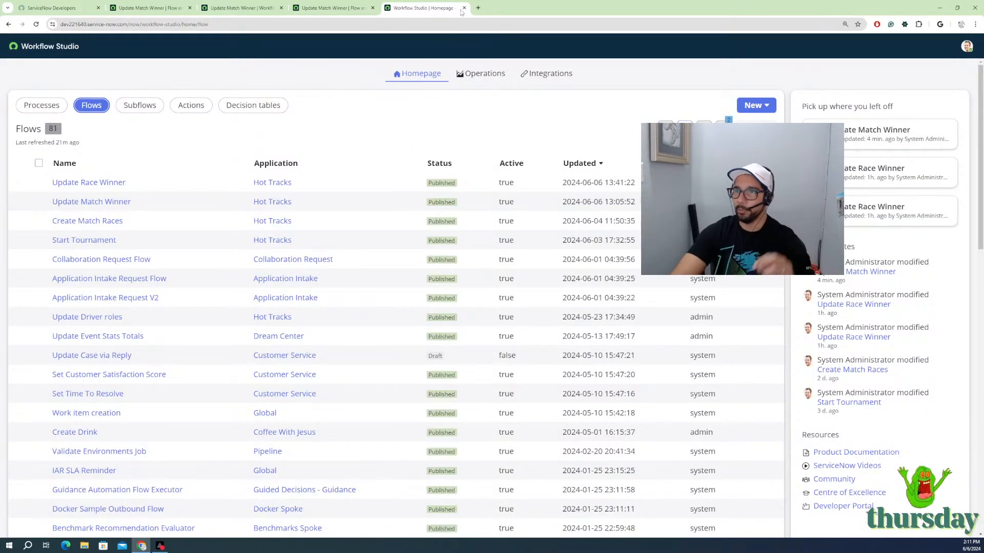
Step: Close the Workflow Studio homepage and the extra Update Match Winner flow engine context page, and return to the Update Match Winner flow
{"action": "left_click", "coordinate": [463, 7]}
{"action": "left_click", "coordinate": [463, 8]}
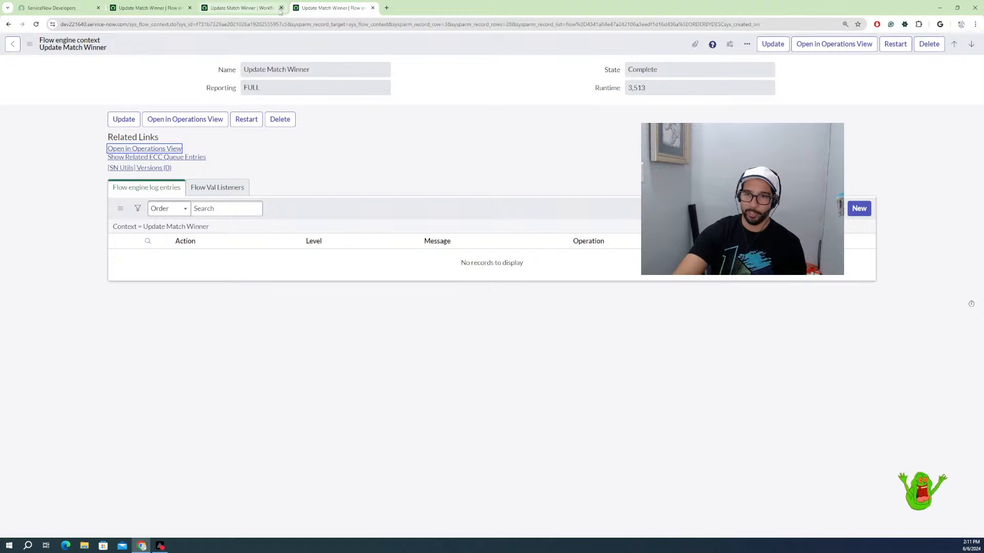
{"action": "left_click", "coordinate": [263, 9]}
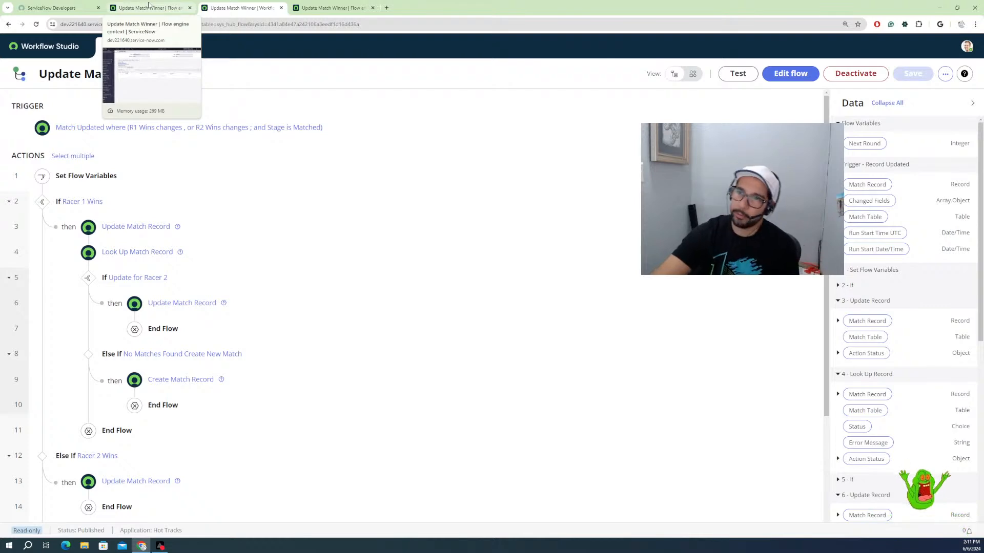
{"action": "left_click", "coordinate": [326, 8]}
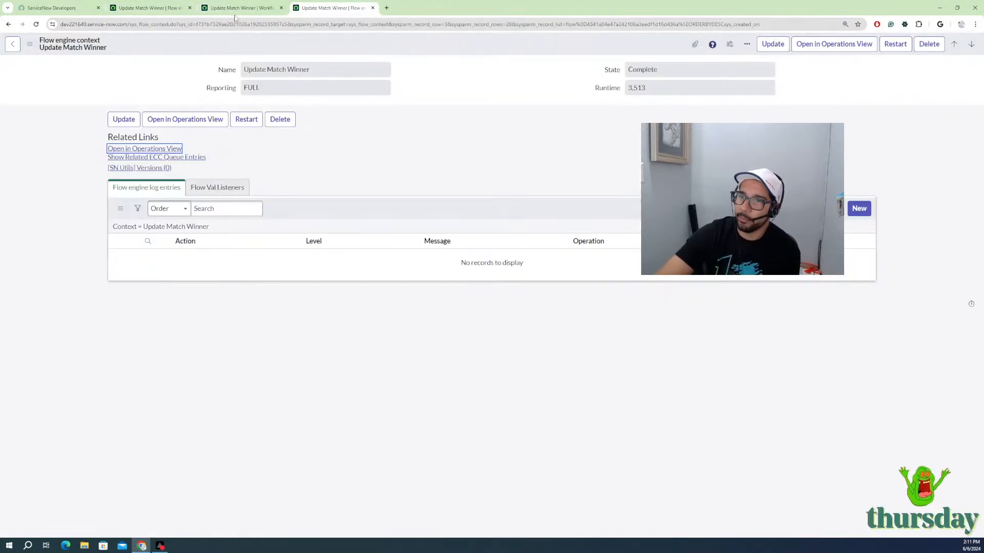
{"action": "left_click", "coordinate": [372, 8]}
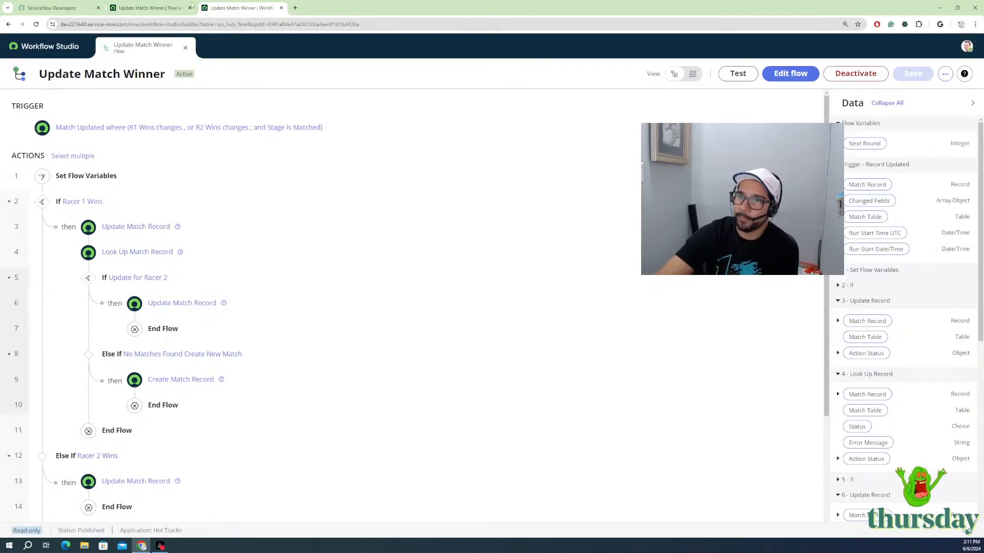
{"action": "left_click", "coordinate": [192, 5]}
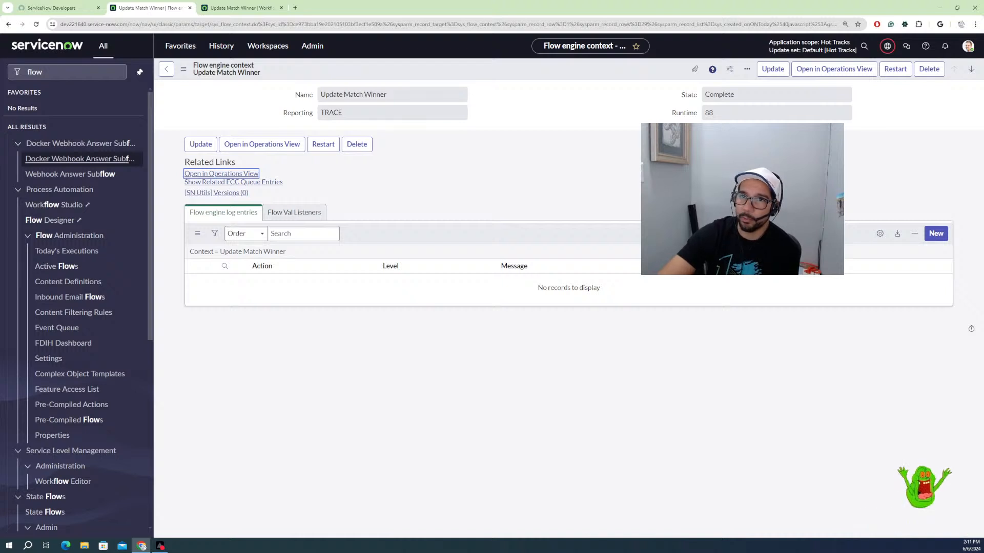
{"action": "left_click", "coordinate": [59, 8]}
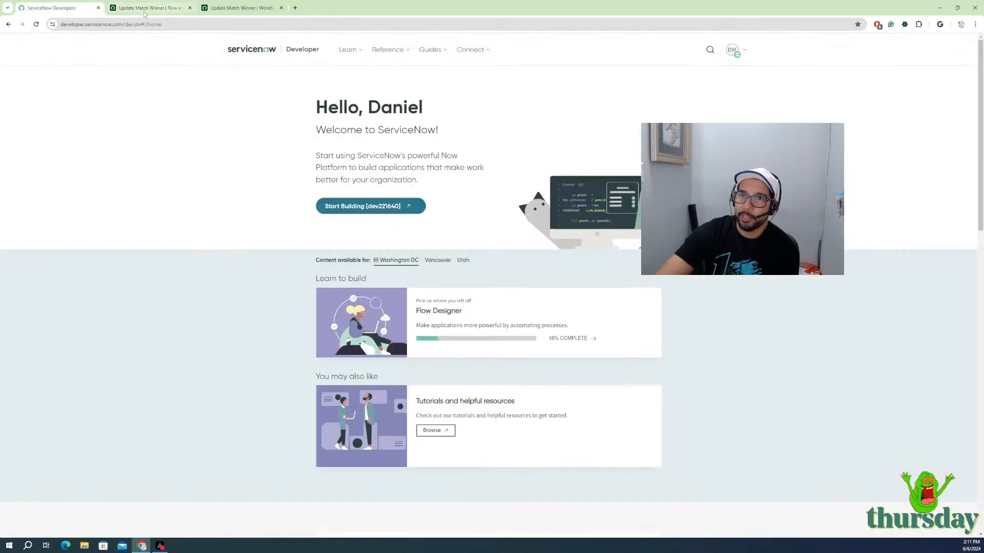
{"action": "left_click", "coordinate": [243, 8]}
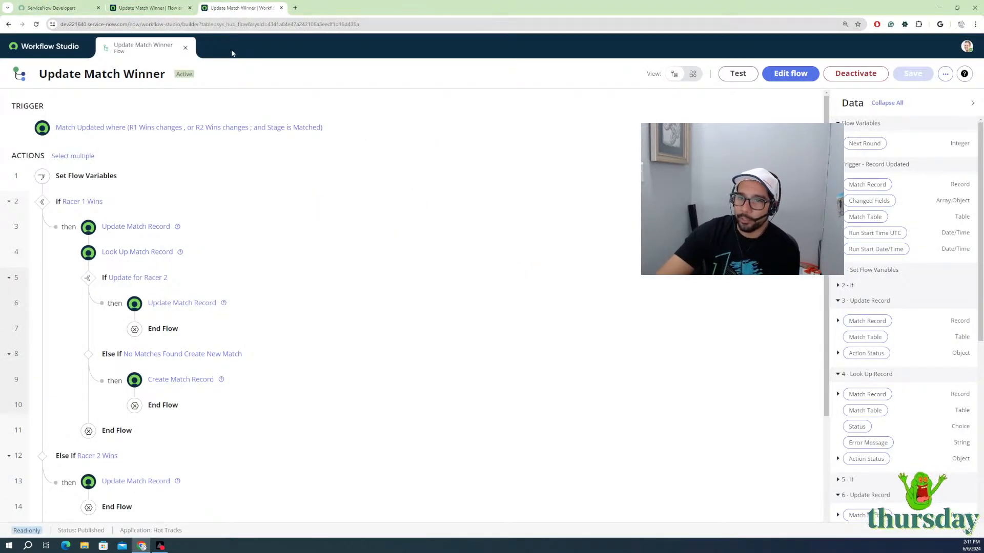